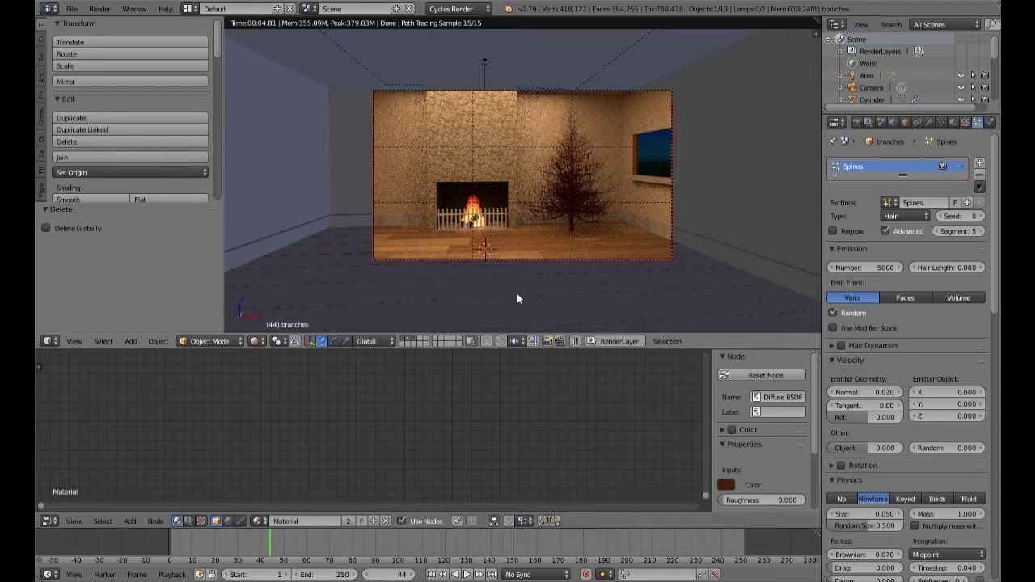
Switch the viewport to solid shading and cycle through the tree, candle and room layers
{"action": "key", "text": "shift+z"}
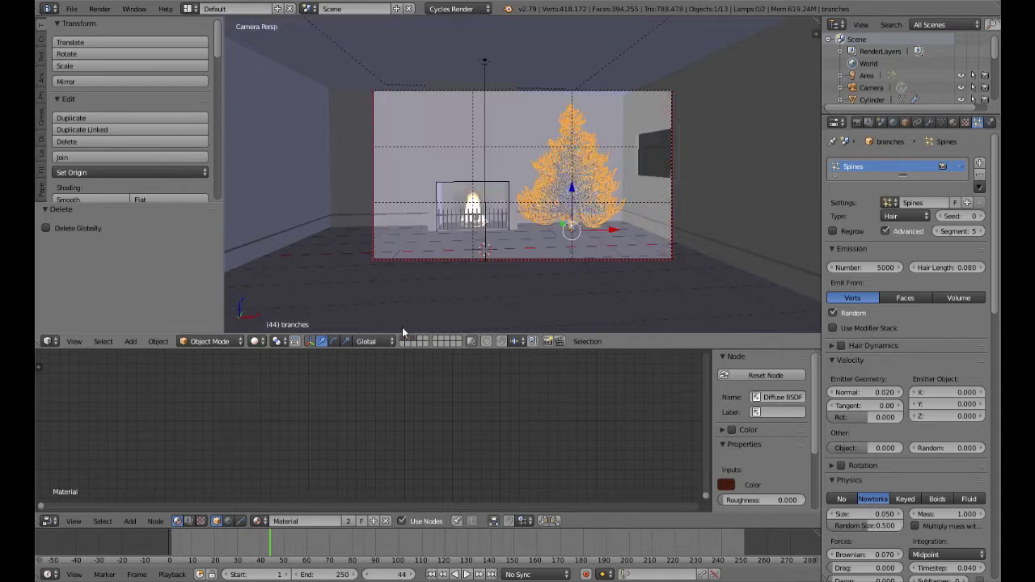
{"action": "key", "text": "Delete"}
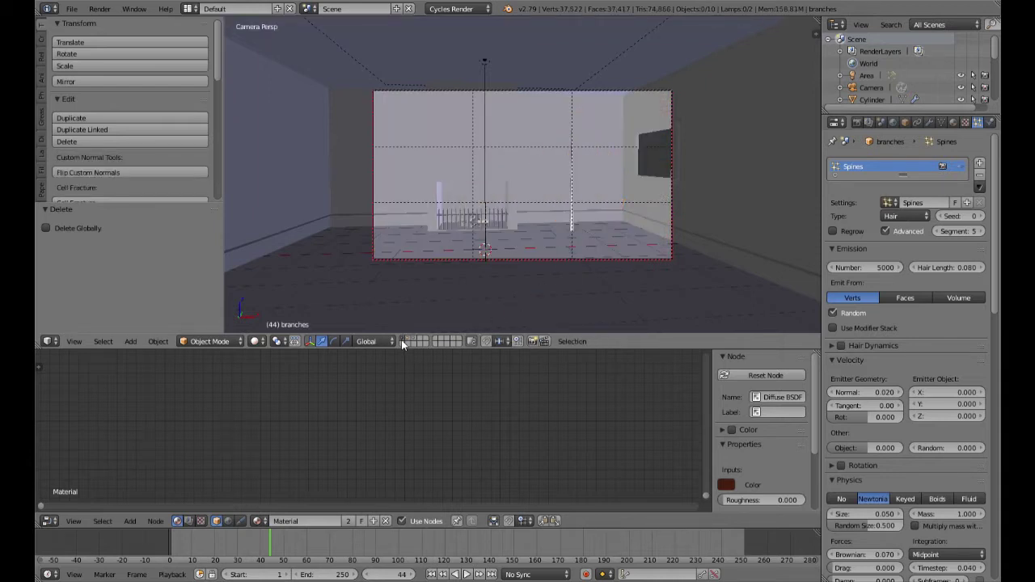
{"action": "left_click", "coordinate": [408, 339]}
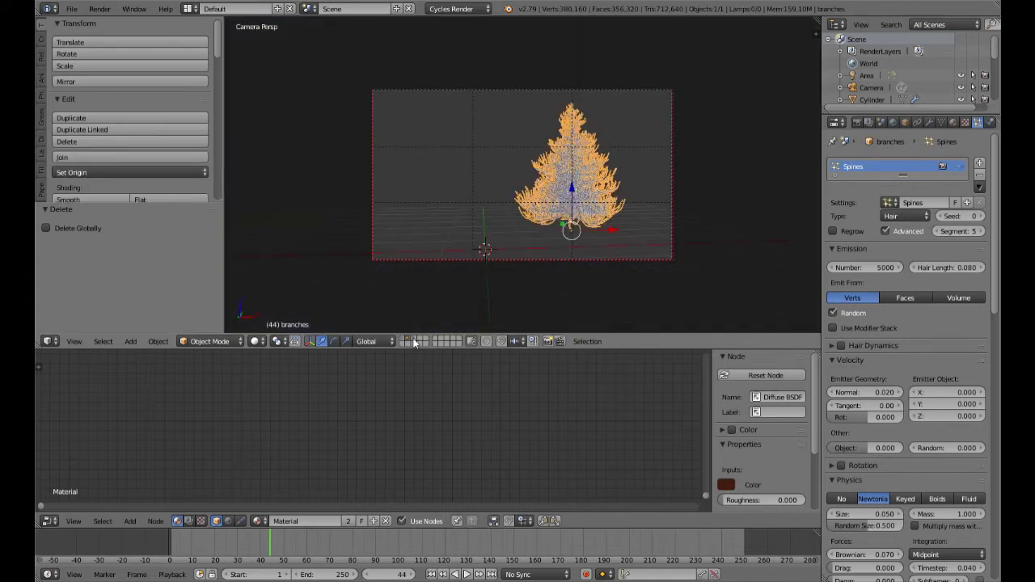
{"action": "left_click", "coordinate": [415, 342]}
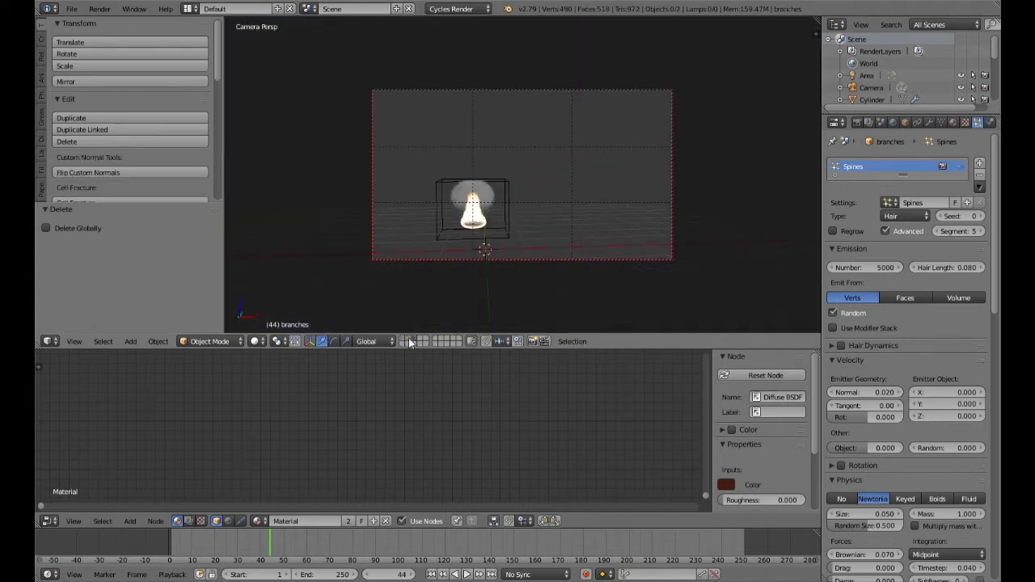
{"action": "left_click", "coordinate": [404, 340]}
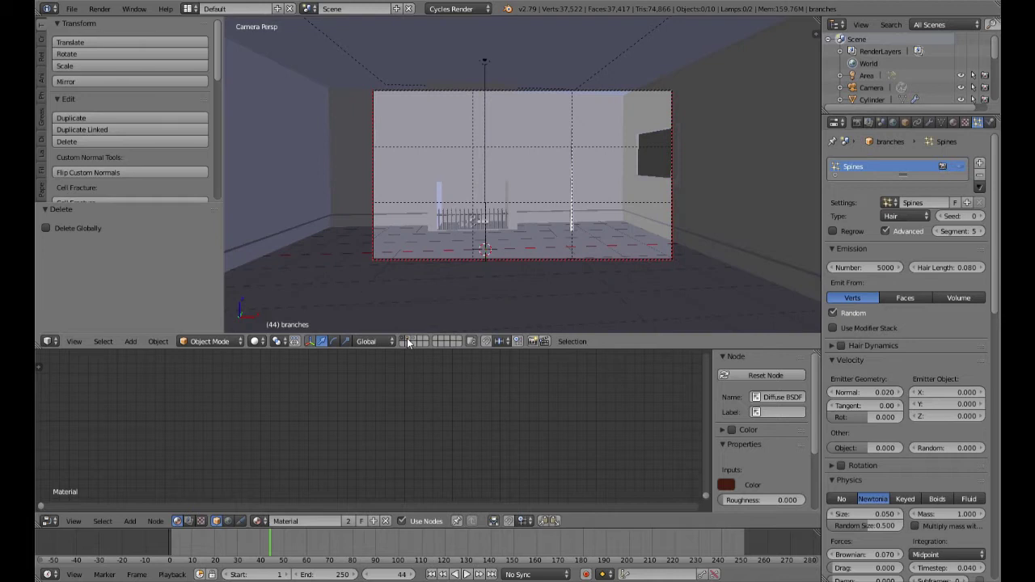
{"action": "left_click", "coordinate": [408, 338]}
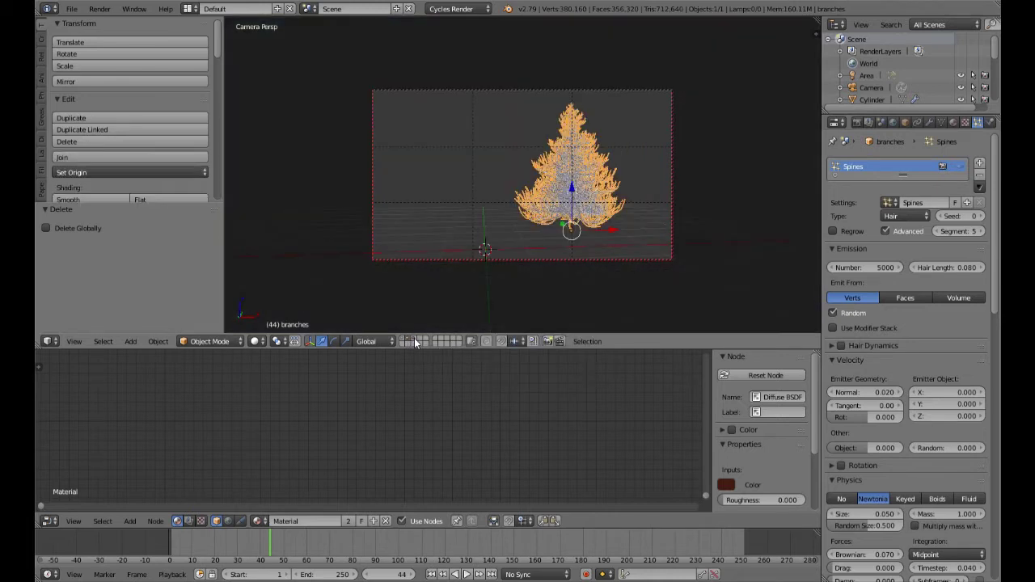
{"action": "left_click", "coordinate": [415, 340]}
{"action": "left_click", "coordinate": [403, 340]}
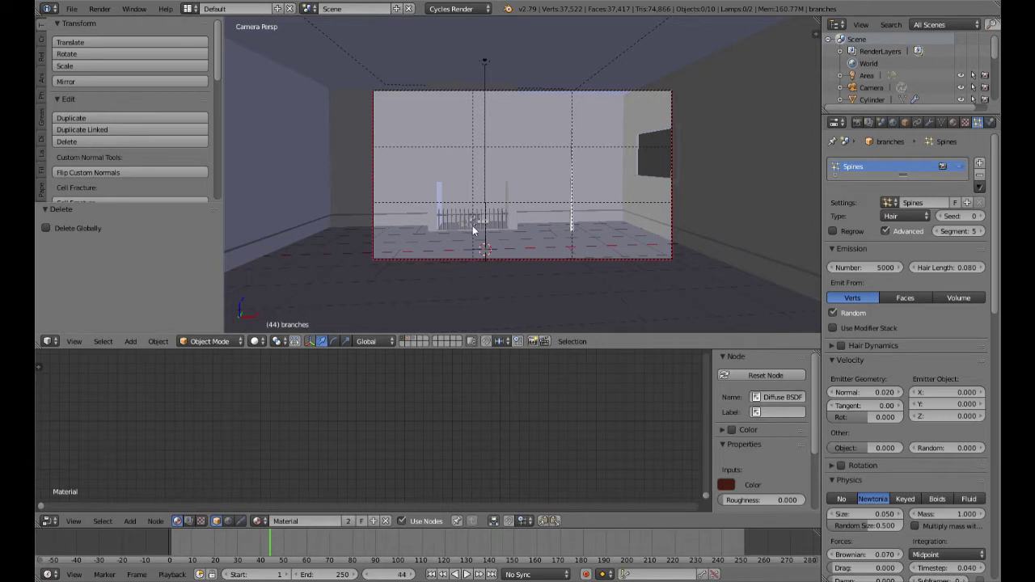
Check the front and camera views, then recheck the tree and candle layers before returning to the room layer
{"action": "key", "text": "KP_1"}
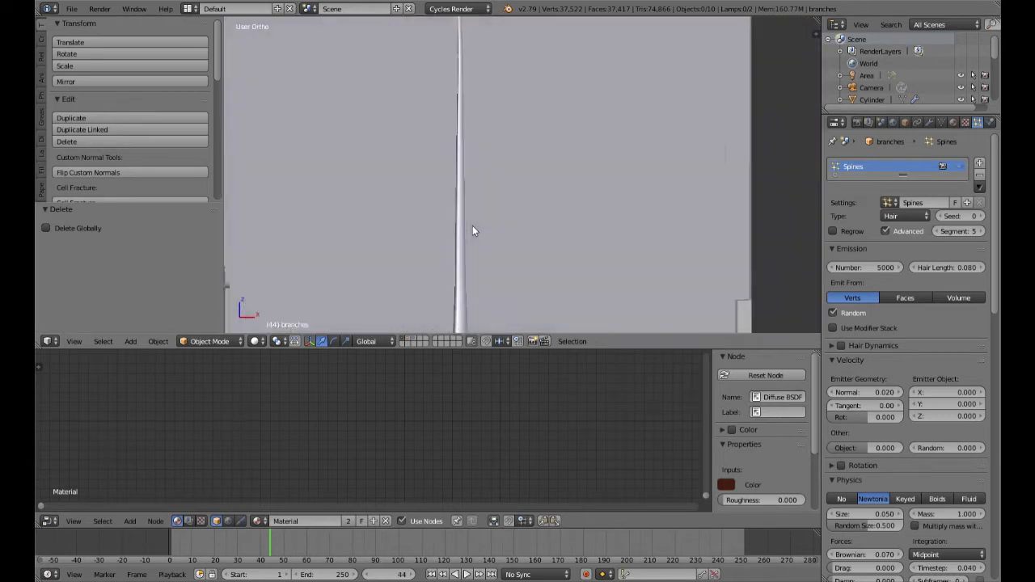
{"action": "middle_click_drag", "start_coordinate": [560, 198], "coordinate": [544, 211]}
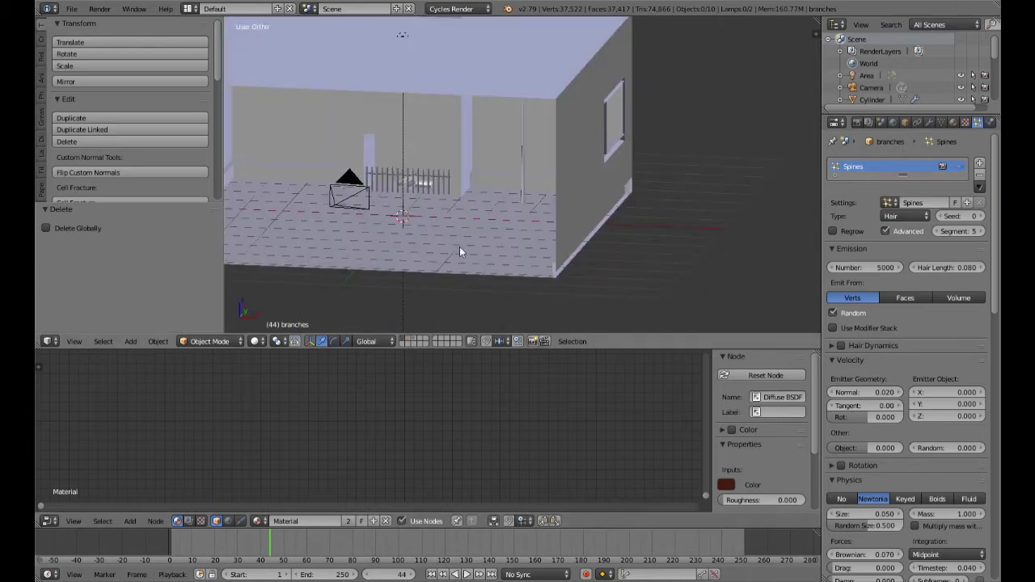
{"action": "key", "text": "KP_0"}
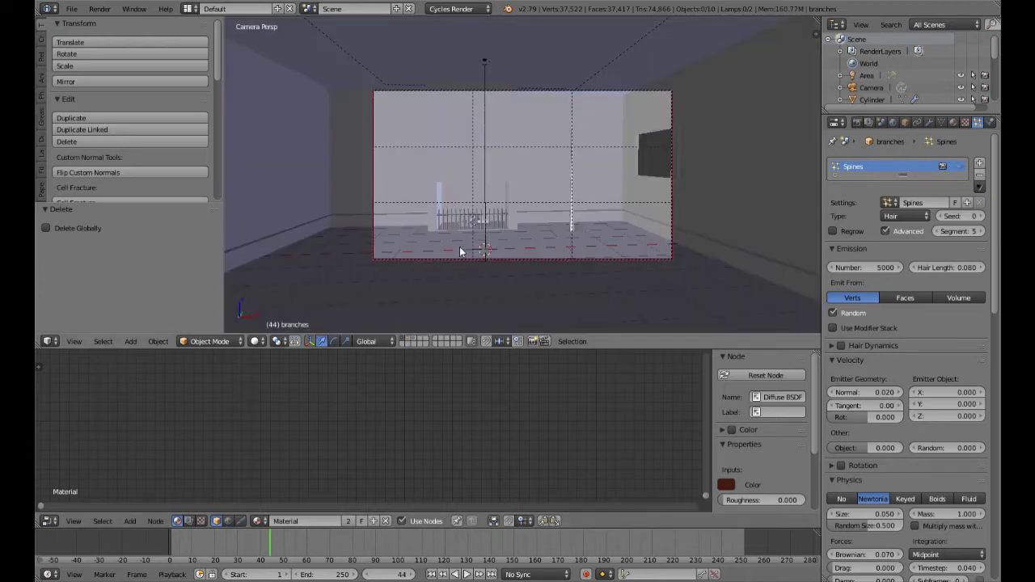
{"action": "left_click", "coordinate": [408, 338]}
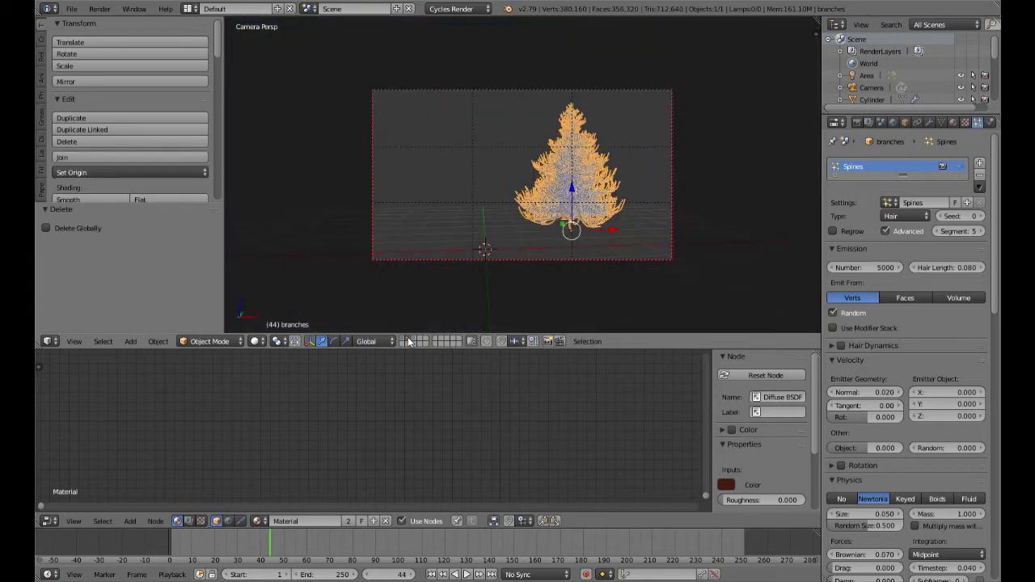
{"action": "left_click", "coordinate": [414, 338]}
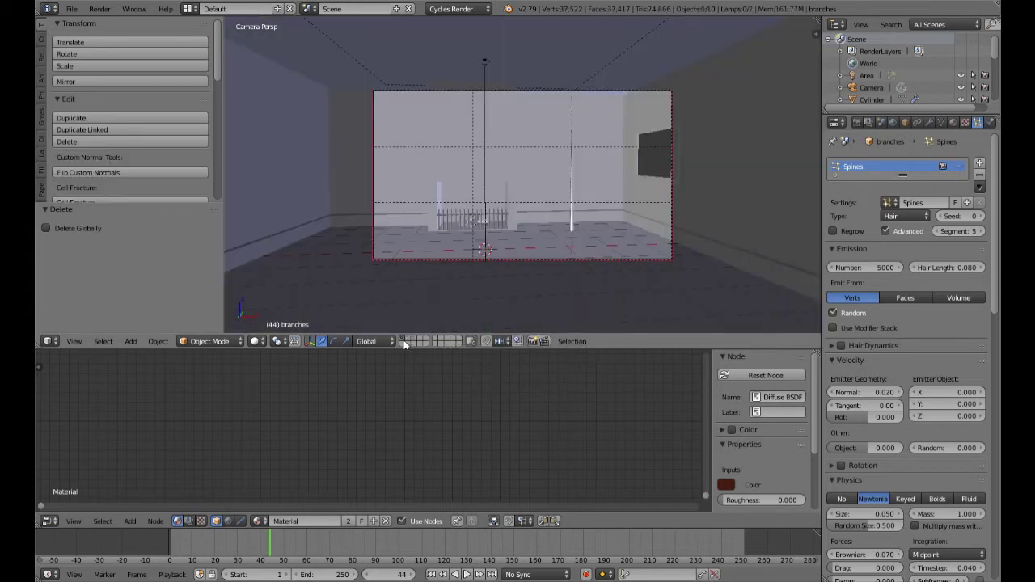
{"action": "left_click", "coordinate": [408, 340]}
{"action": "left_click", "coordinate": [414, 338]}
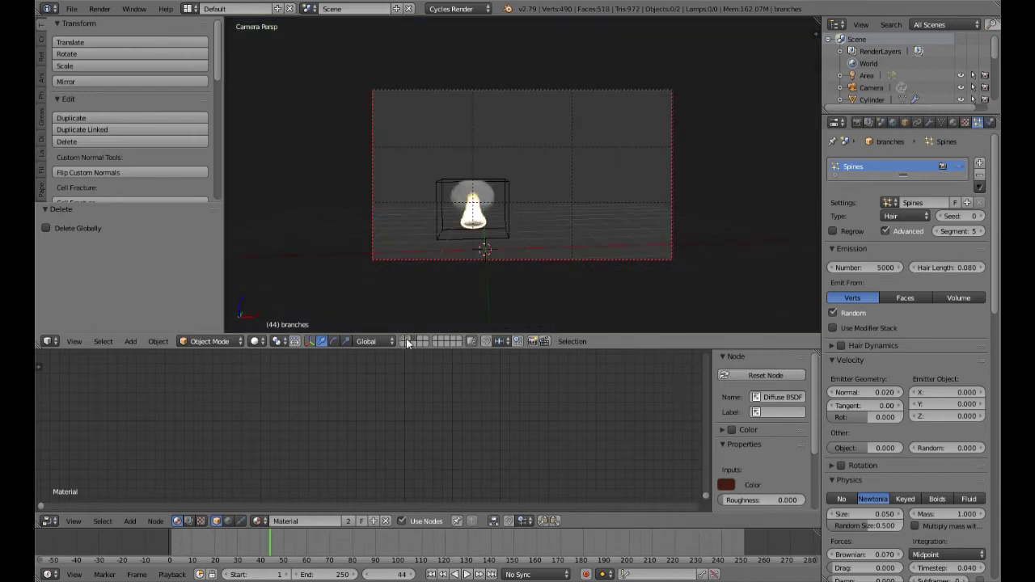
{"action": "left_click", "coordinate": [406, 341]}
{"action": "left_click", "coordinate": [407, 339]}
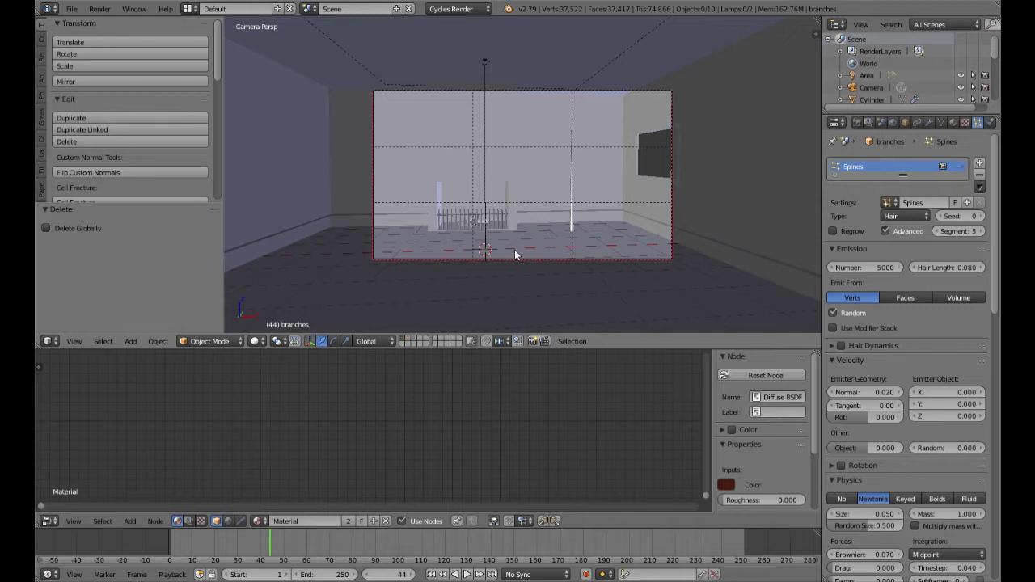
Switch to an empty layer, view it in Front Ortho and pan sideways
{"action": "left_click", "coordinate": [436, 340]}
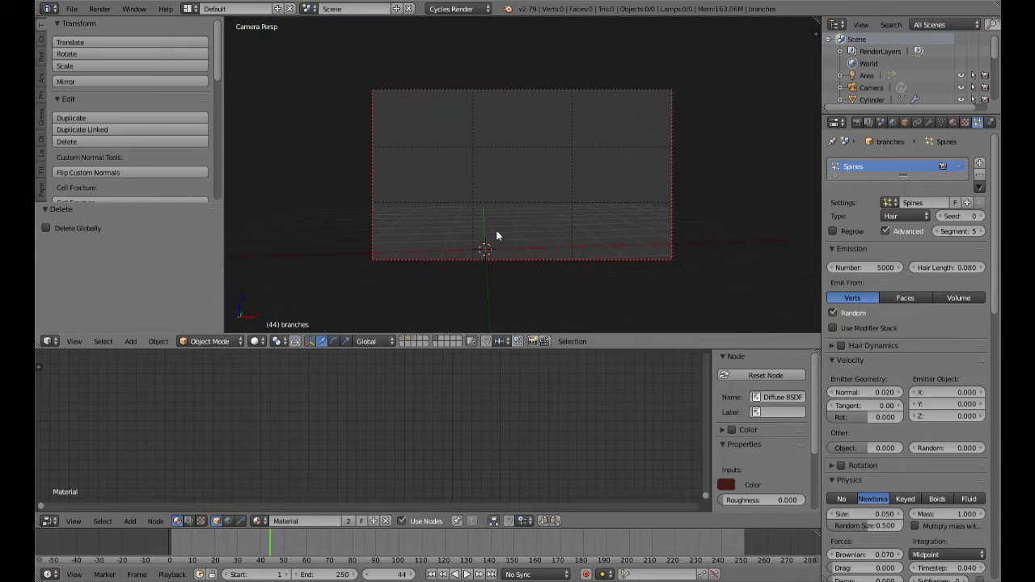
{"action": "key", "text": "KP_0"}
{"action": "key", "text": "KP_1"}
{"action": "middle_click_drag", "start_coordinate": [495, 220], "coordinate": [625, 224], "text": "shift"}
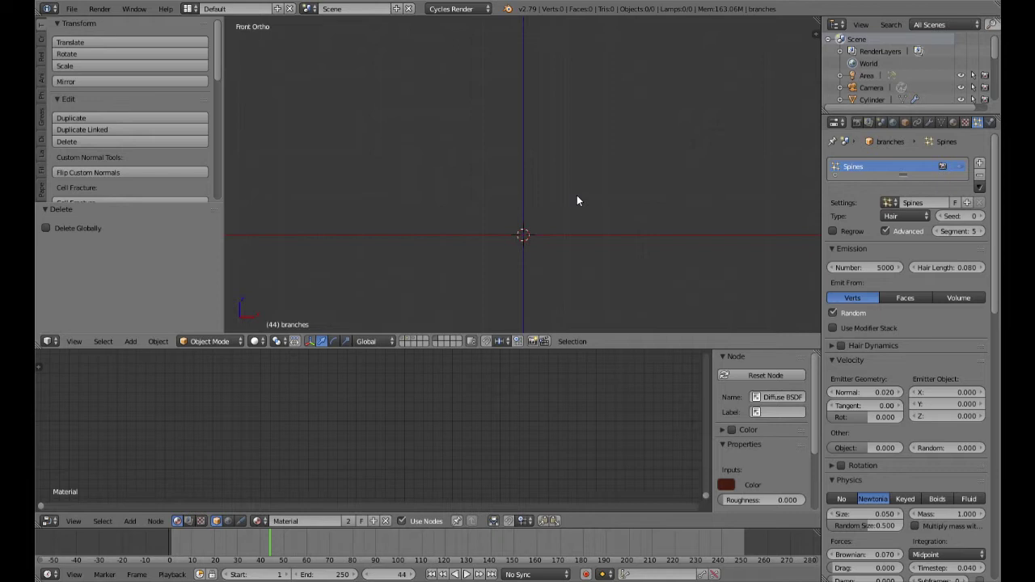
Browse the Add menu for a mesh to insert
{"action": "key", "text": "shift+a"}
{"action": "mouse_move", "coordinate": [577, 197]}
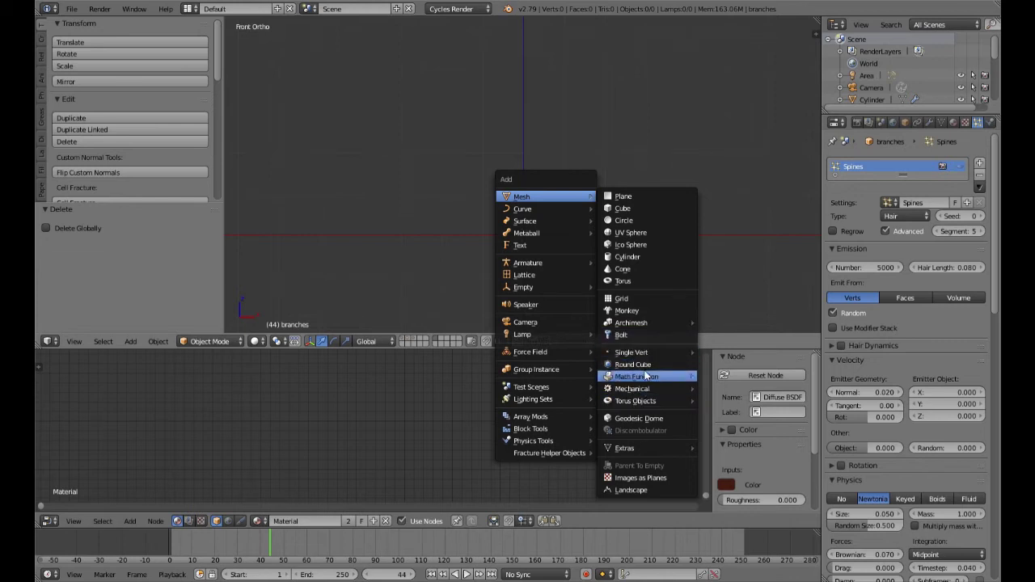
{"action": "mouse_move", "coordinate": [650, 449]}
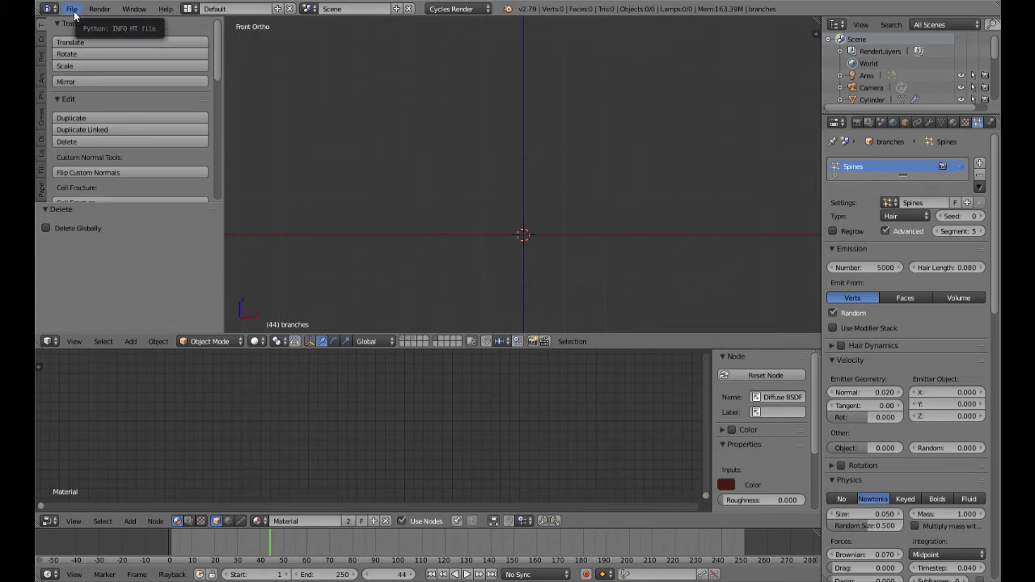
{"action": "left_click", "coordinate": [72, 9]}
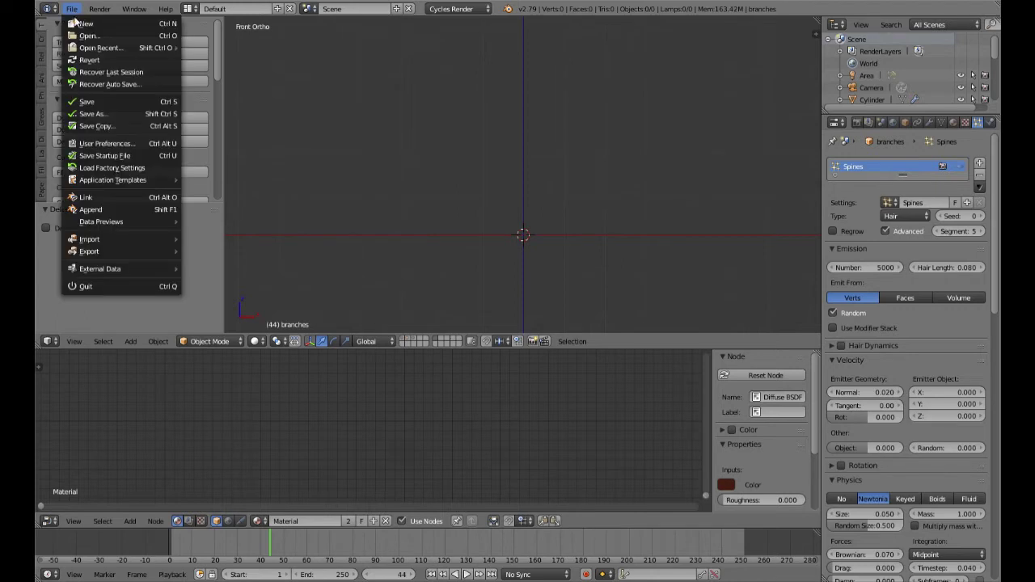
{"action": "left_click", "coordinate": [105, 144]}
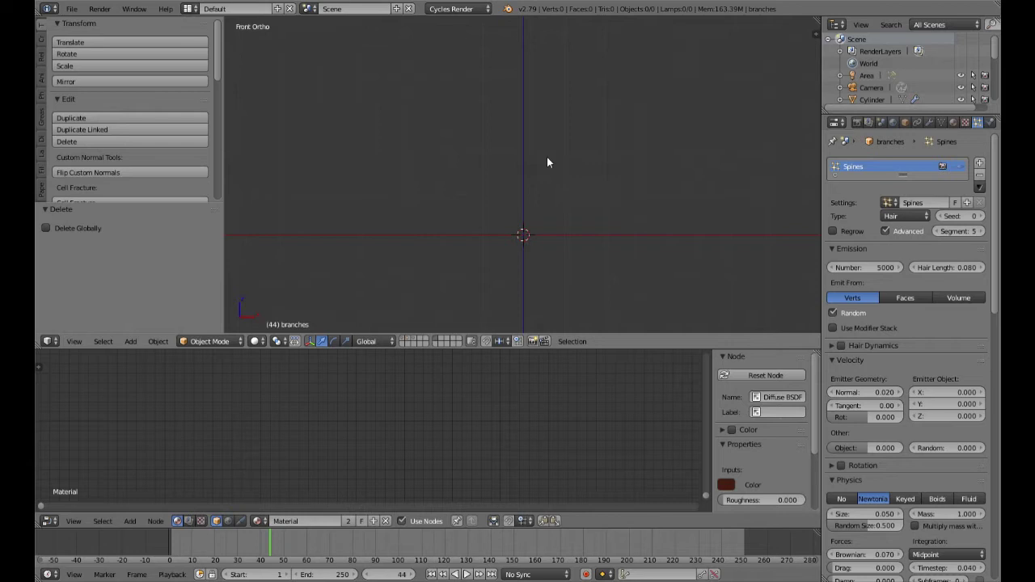
Add a Mesh > Extras > Simple Star (5 points, radii 1.00 and 0.50) and zoom in on it
{"action": "key", "text": "shift+a"}
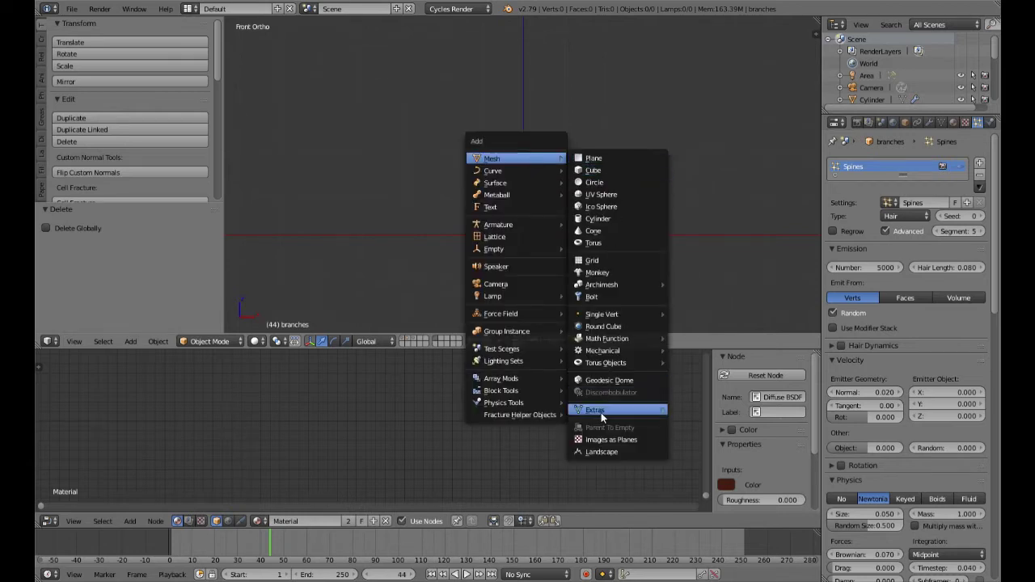
{"action": "mouse_move", "coordinate": [603, 411]}
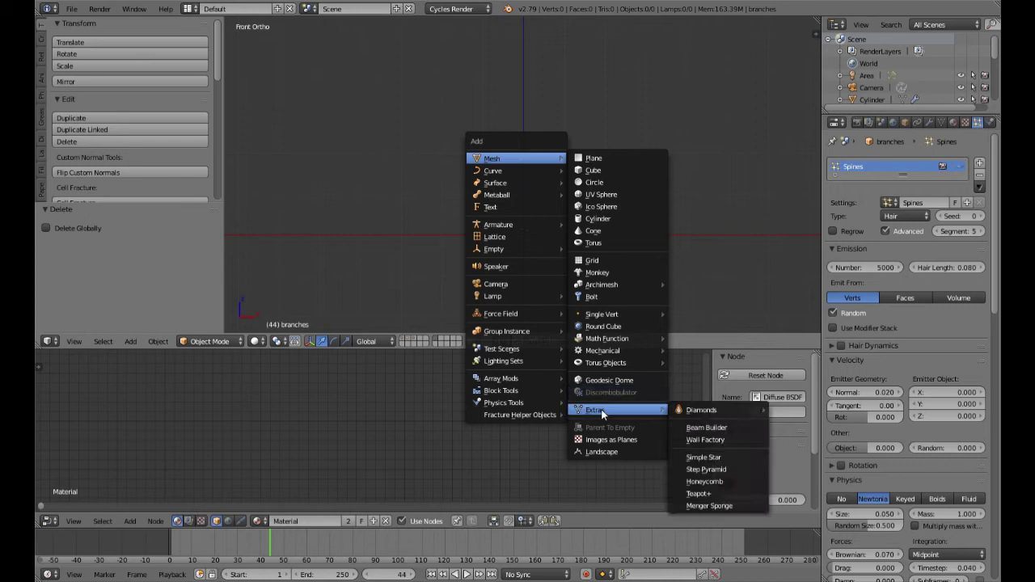
{"action": "left_click", "coordinate": [705, 459]}
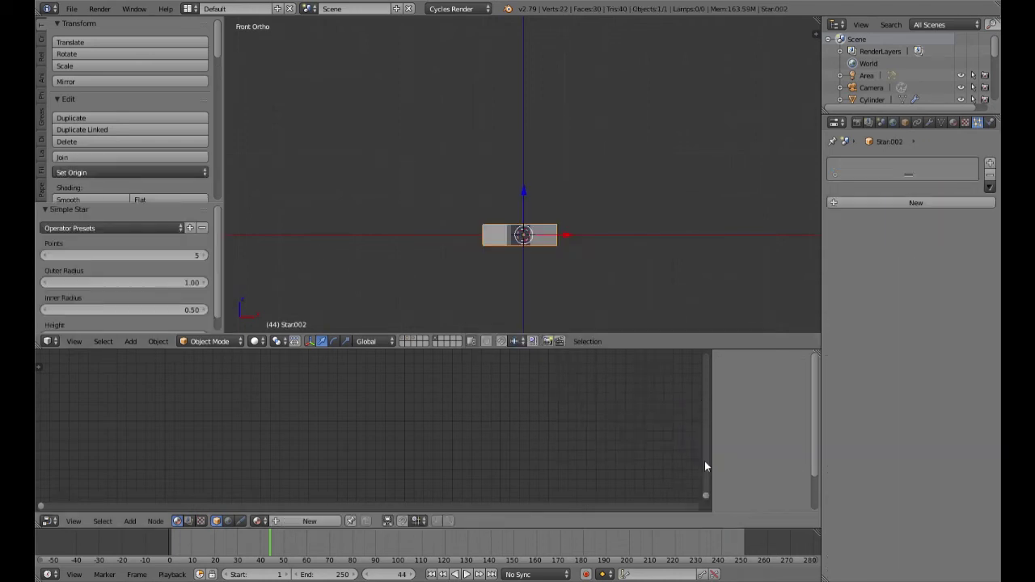
{"action": "middle_click_drag", "start_coordinate": [633, 166], "coordinate": [555, 155]}
{"action": "scroll", "coordinate": [610, 235], "scroll_direction": "up", "scroll_amount": 3}
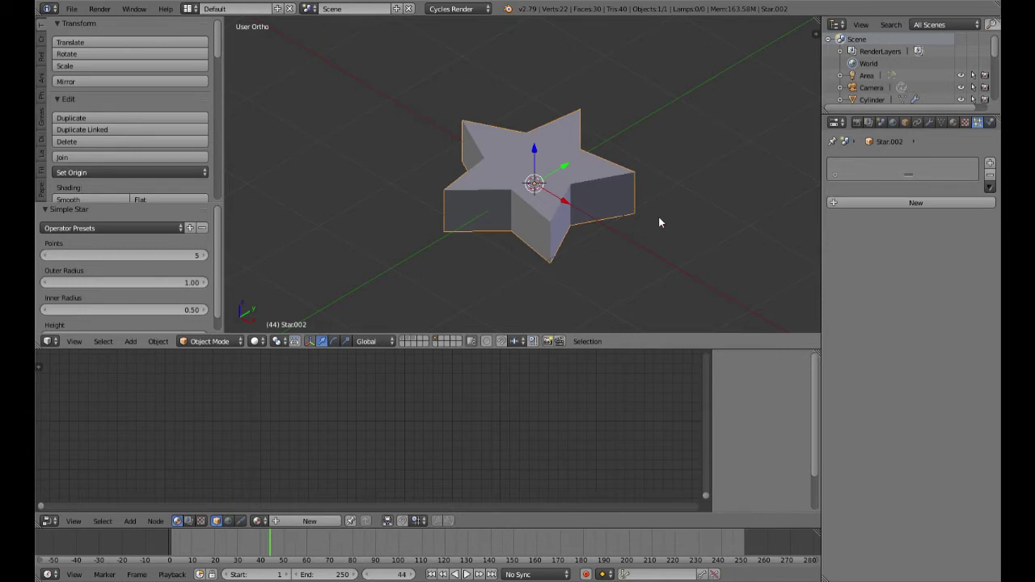
Stand the star upright by rotating it 90° about X in front view
{"action": "key", "text": "KP_1"}
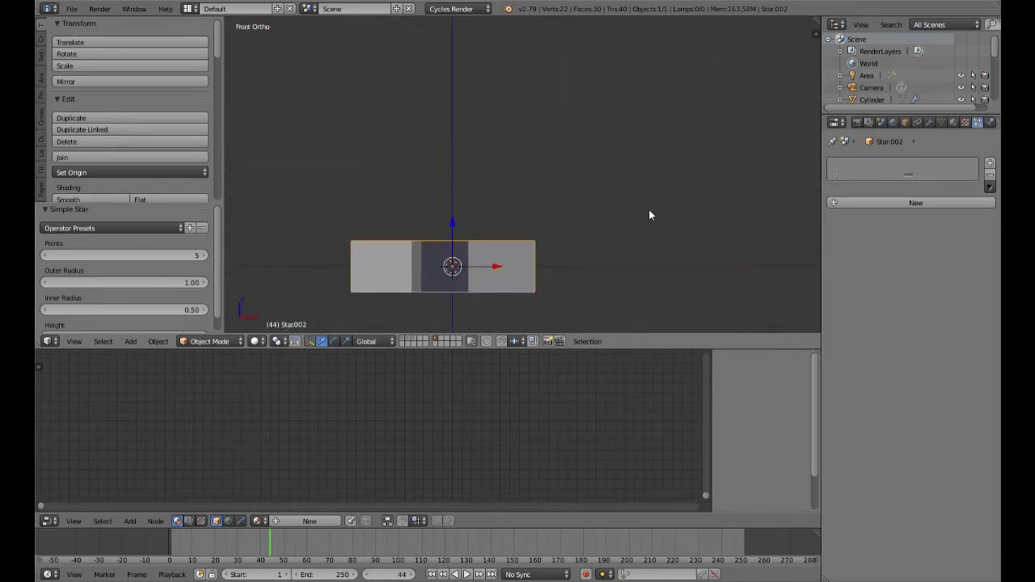
{"action": "type", "text": "rx"}
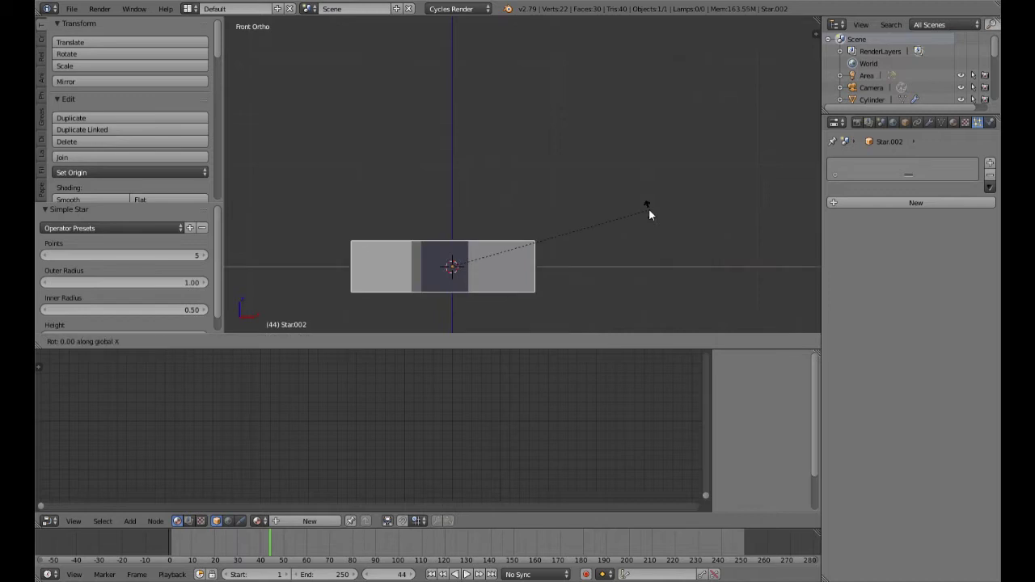
{"action": "type", "text": "90"}
{"action": "key", "text": "Return"}
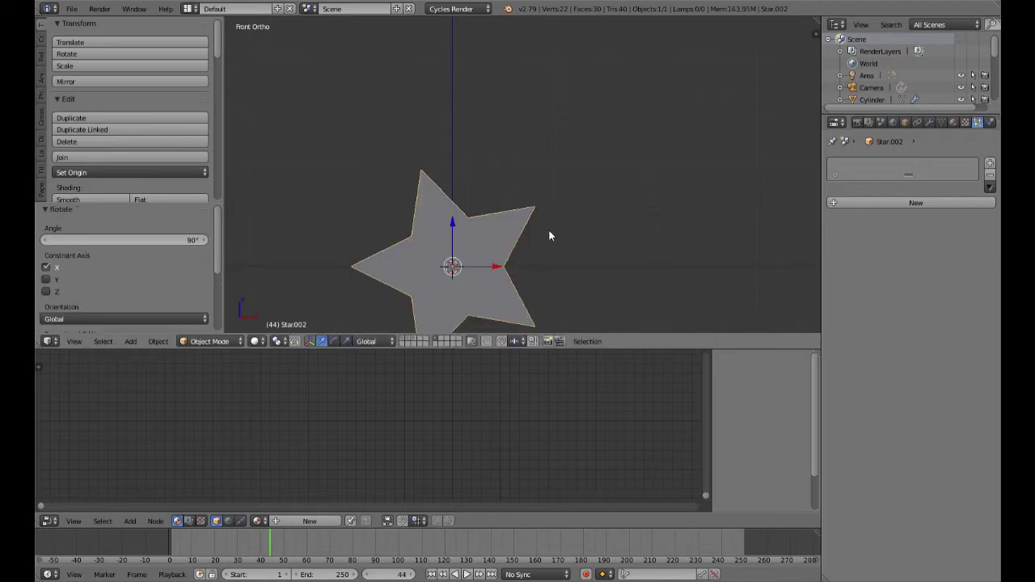
{"action": "key", "text": "r"}
{"action": "key", "text": "x"}
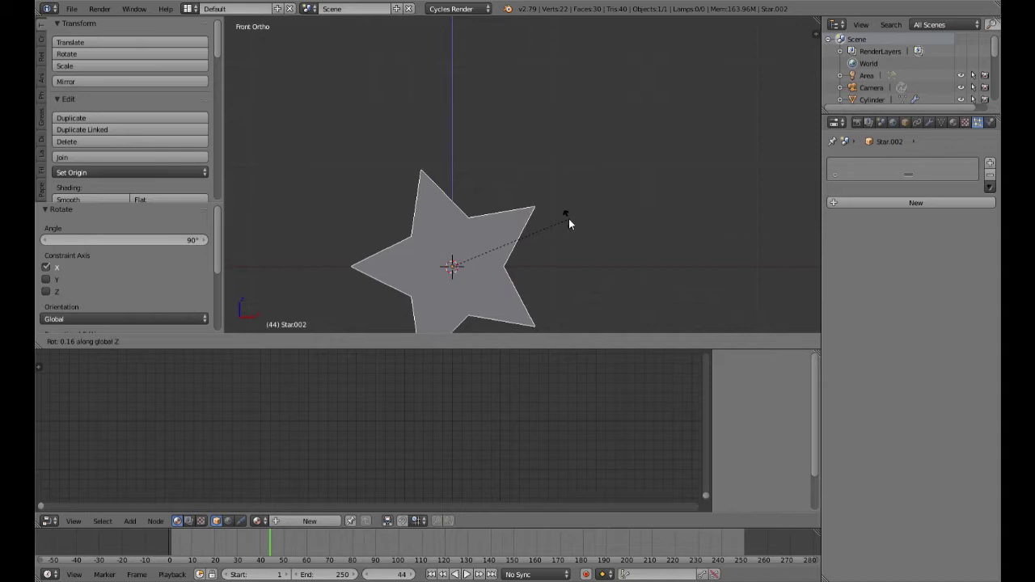
{"action": "key", "text": "Escape"}
Rotate the star 17.6° so one point aims straight up
{"action": "key", "text": "r"}
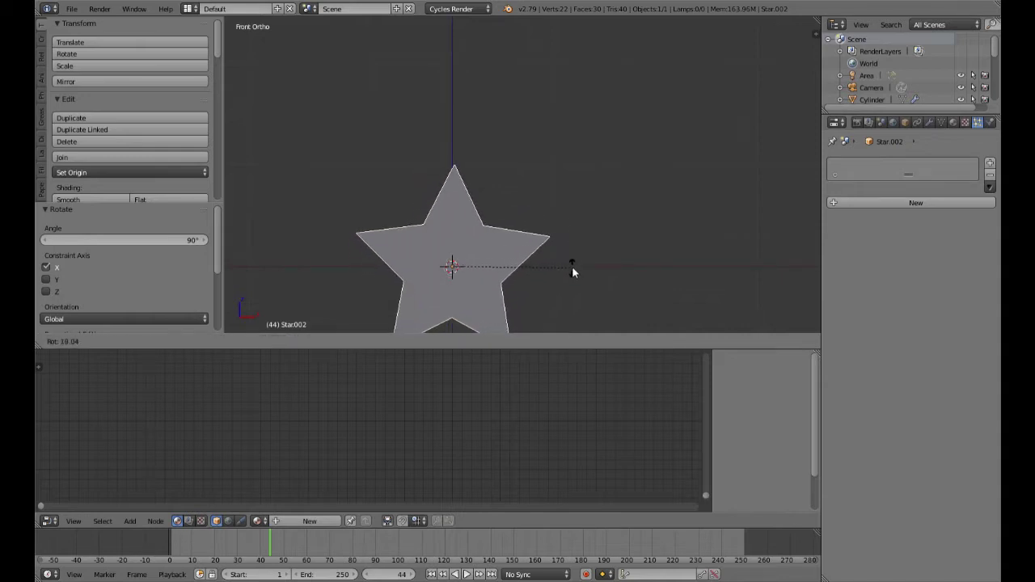
{"action": "left_click", "coordinate": [571, 264]}
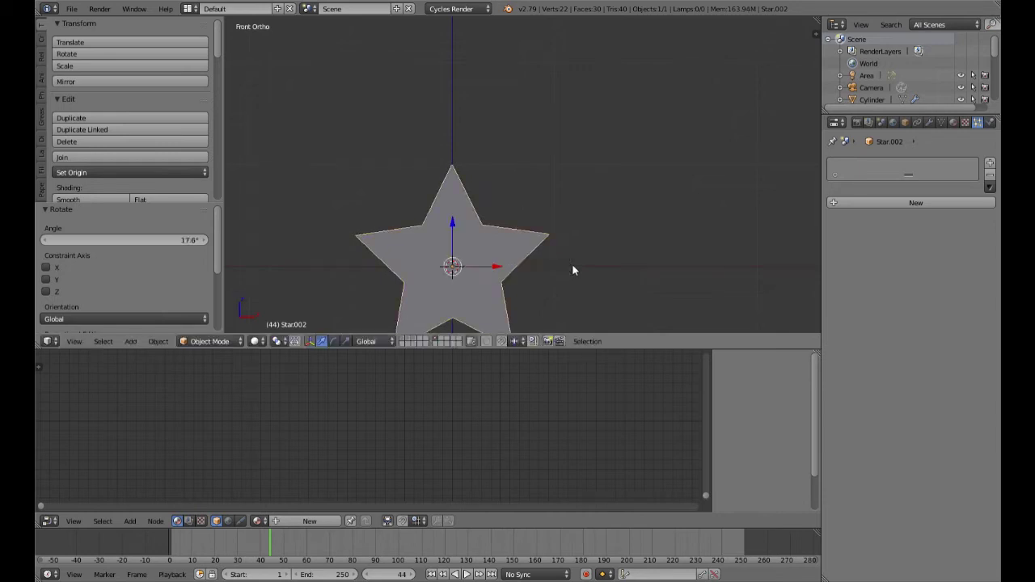
{"action": "scroll", "coordinate": [595, 190], "scroll_direction": "down", "scroll_amount": 3}
{"action": "scroll", "coordinate": [575, 194], "scroll_direction": "down", "scroll_amount": 3, "text": "shift"}
{"action": "scroll", "coordinate": [584, 167], "scroll_direction": "up", "scroll_amount": 2}
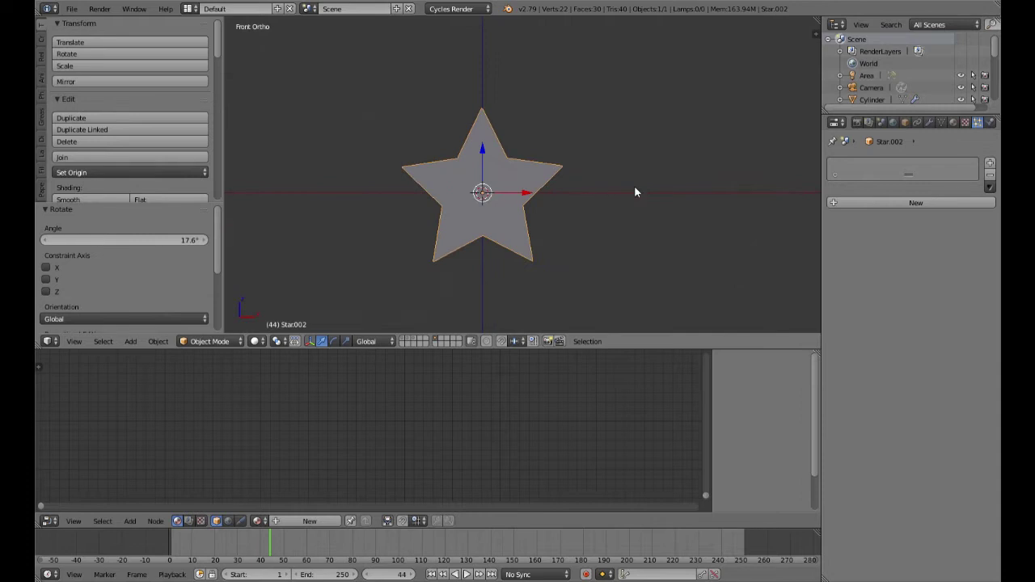
{"action": "key", "text": "Tab"}
Merge the doubled vertices at the right, upper-right and top tips at their centre
{"action": "middle_click_drag", "start_coordinate": [677, 207], "coordinate": [593, 175]}
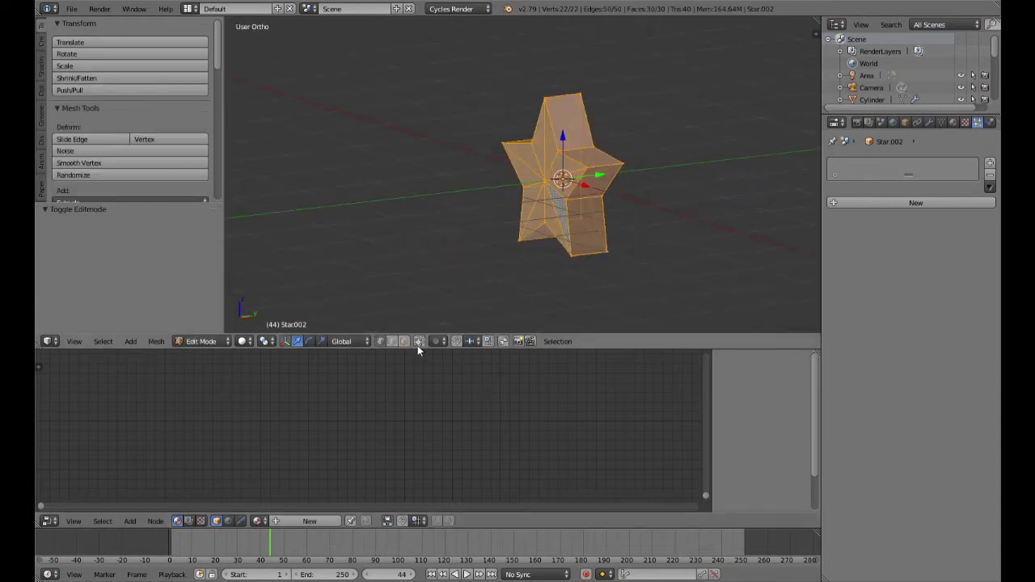
{"action": "middle_click_drag", "start_coordinate": [456, 203], "coordinate": [561, 203]}
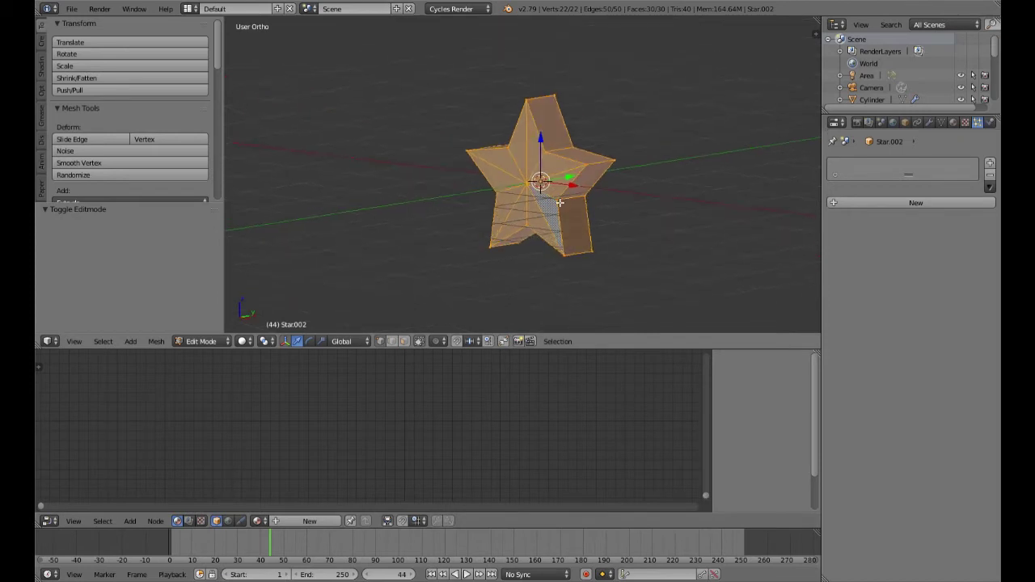
{"action": "scroll", "coordinate": [560, 203], "scroll_direction": "up", "scroll_amount": 2}
{"action": "right_click", "coordinate": [620, 169]}
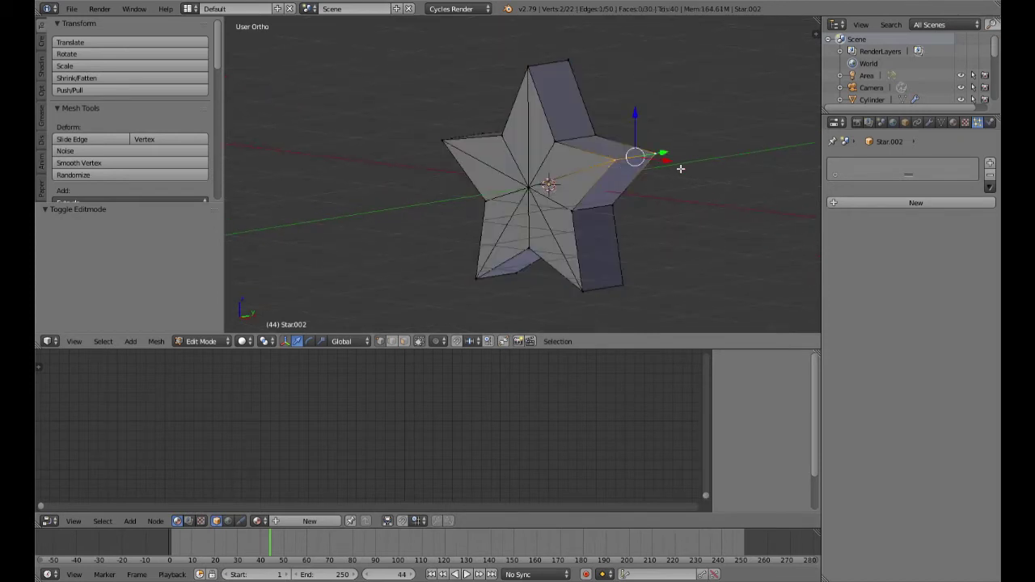
{"action": "key", "text": "alt+m"}
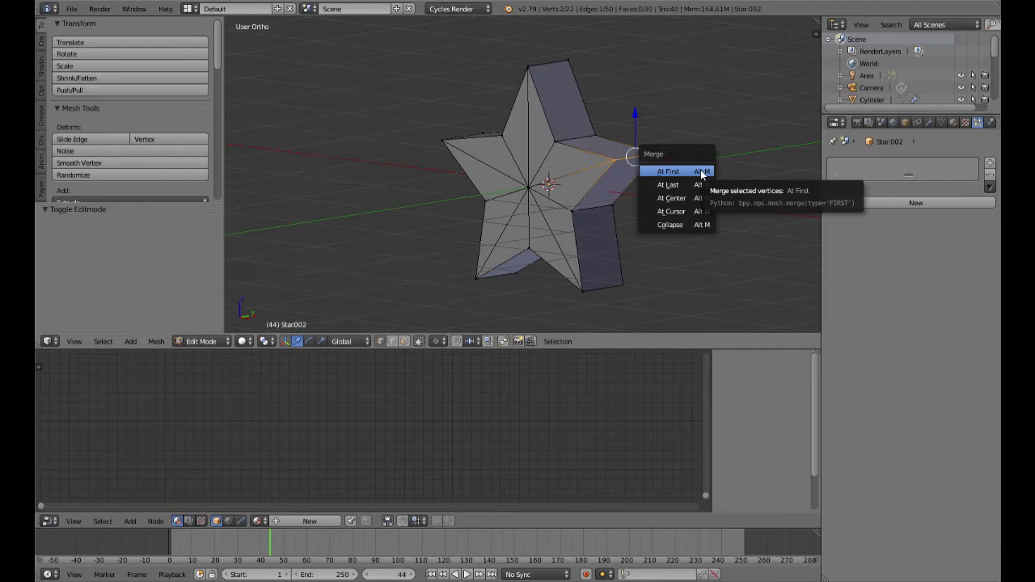
{"action": "key", "text": "Down"}
{"action": "key", "text": "Down"}
{"action": "key", "text": "Return"}
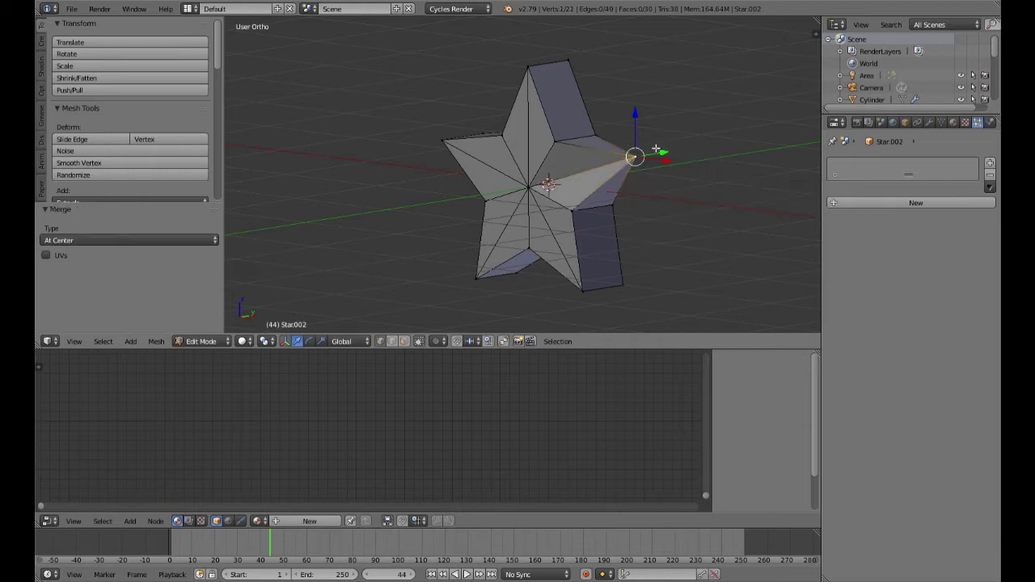
{"action": "right_click", "coordinate": [556, 143]}
{"action": "right_click", "coordinate": [603, 140], "text": "shift"}
{"action": "key", "text": "alt+m"}
{"action": "left_click", "coordinate": [598, 140]}
{"action": "right_click", "coordinate": [545, 70]}
{"action": "right_click", "coordinate": [575, 70], "text": "shift"}
{"action": "key", "text": "alt+m"}
{"action": "left_click", "coordinate": [573, 68]}
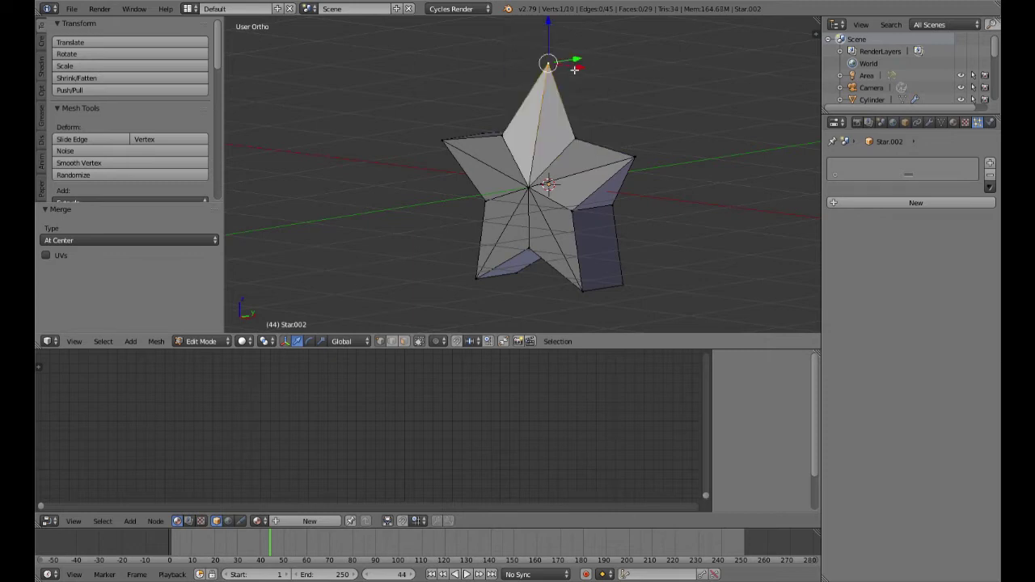
Merge the vertex pairs at the right-arm, bottom and lower-left tips at their centre
{"action": "right_click", "coordinate": [595, 213]}
{"action": "right_click", "coordinate": [617, 209], "text": "shift"}
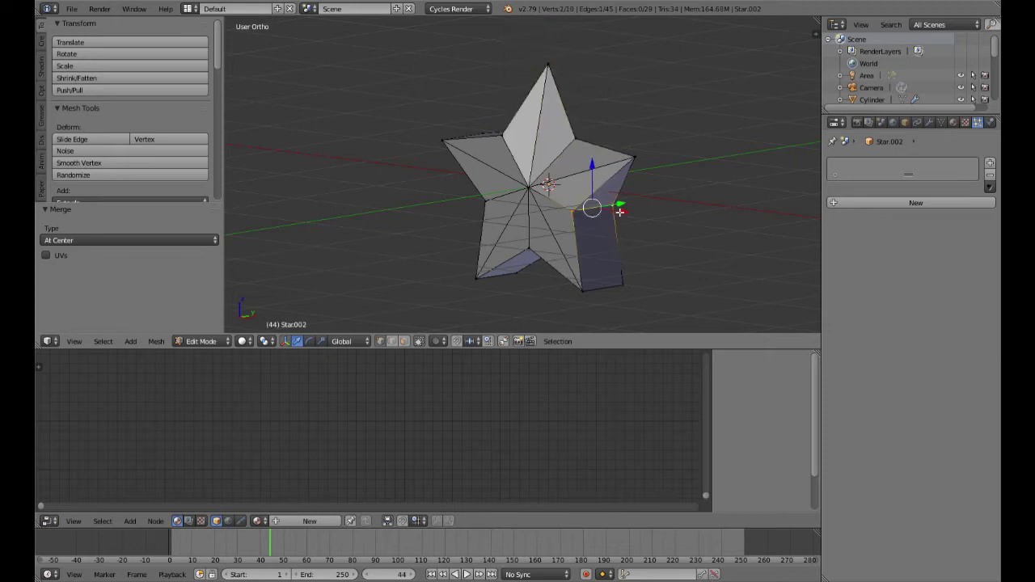
{"action": "key", "text": "alt+m"}
{"action": "left_click", "coordinate": [618, 209]}
{"action": "right_click", "coordinate": [582, 292]}
{"action": "right_click", "coordinate": [622, 289], "text": "shift"}
{"action": "key", "text": "alt+m"}
{"action": "left_click", "coordinate": [620, 288]}
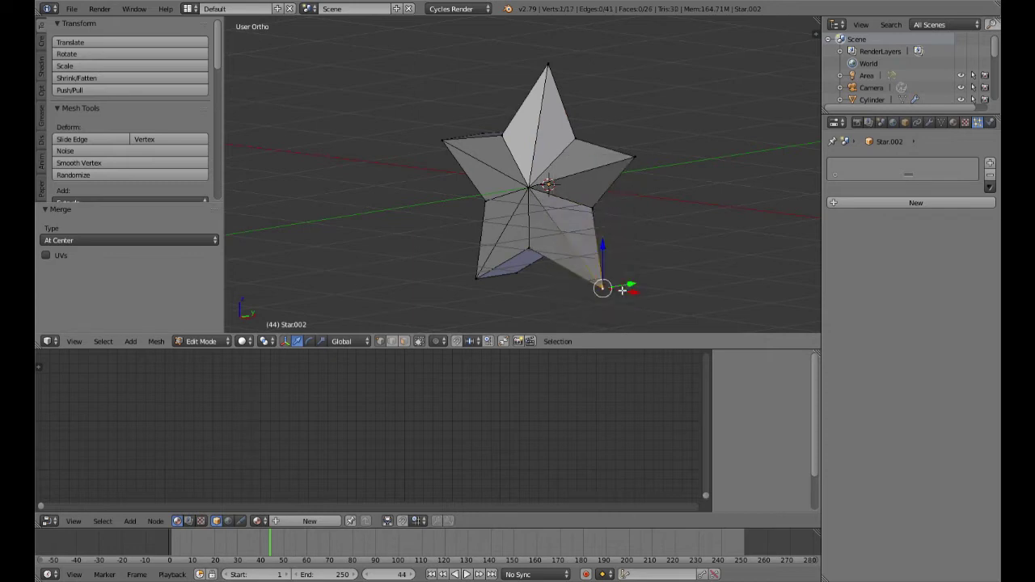
{"action": "middle_click_drag", "start_coordinate": [509, 291], "coordinate": [538, 175]}
{"action": "right_click", "coordinate": [554, 180], "text": "shift"}
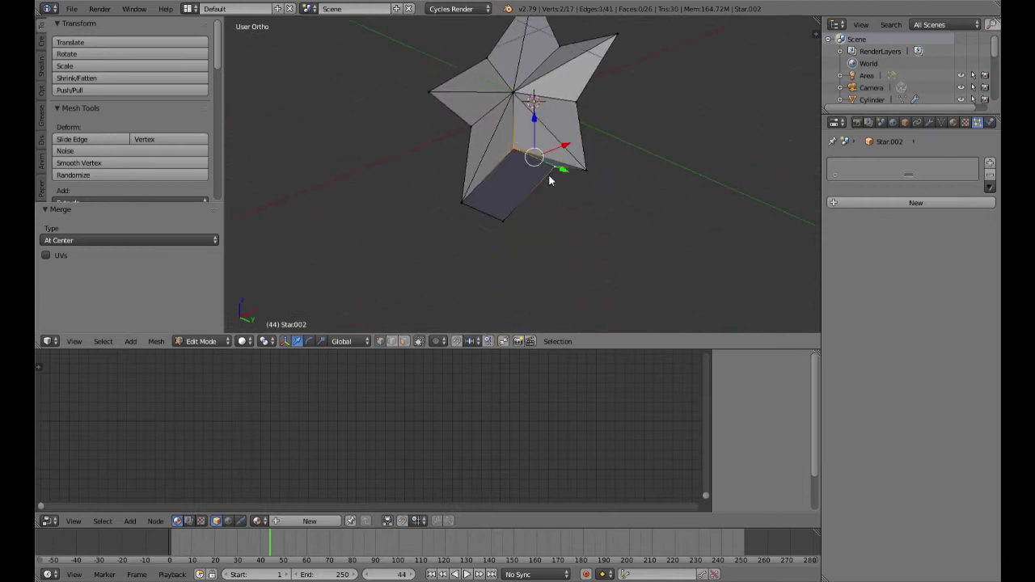
{"action": "key", "text": "alt+m"}
{"action": "left_click", "coordinate": [554, 180]}
{"action": "right_click", "coordinate": [473, 198]}
{"action": "right_click", "coordinate": [517, 225], "text": "shift"}
{"action": "key", "text": "alt+m"}
{"action": "left_click", "coordinate": [517, 219]}
Merge the remaining tips' vertex pairs, leaving a faceted star of 12 vertices and 20 faces
{"action": "middle_click_drag", "start_coordinate": [467, 212], "coordinate": [634, 235]}
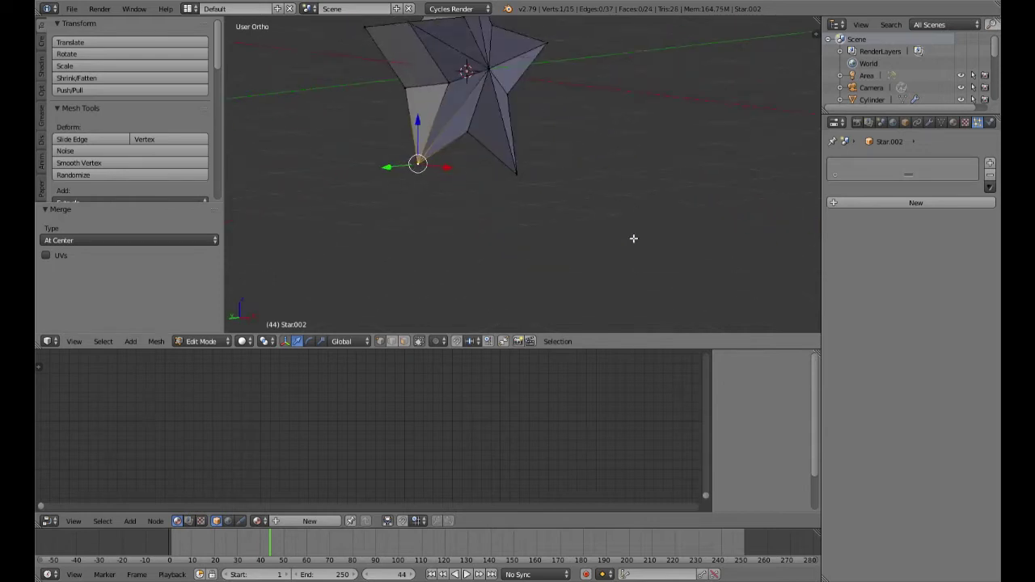
{"action": "right_click", "coordinate": [451, 97]}
{"action": "right_click", "coordinate": [405, 96], "text": "shift"}
{"action": "key", "text": "alt+m"}
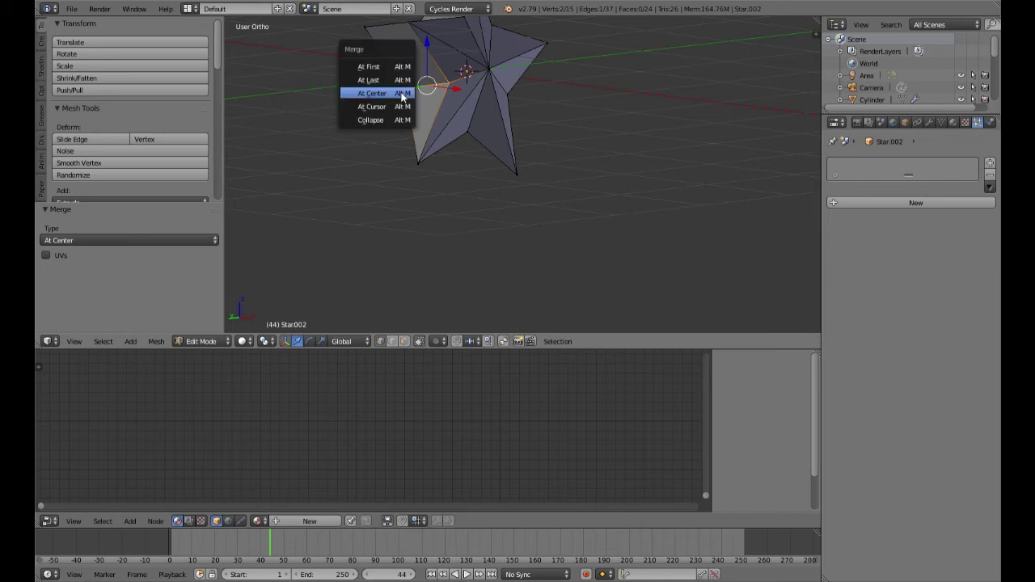
{"action": "left_click", "coordinate": [406, 94]}
{"action": "middle_click_drag", "start_coordinate": [399, 93], "coordinate": [444, 137]}
{"action": "right_click", "coordinate": [440, 103]}
{"action": "right_click", "coordinate": [400, 109], "text": "shift"}
{"action": "key", "text": "alt+m"}
{"action": "left_click", "coordinate": [398, 105]}
{"action": "middle_click_drag", "start_coordinate": [414, 107], "coordinate": [421, 148]}
{"action": "right_click", "coordinate": [491, 124]}
{"action": "right_click", "coordinate": [444, 98], "text": "shift"}
{"action": "key", "text": "alt+m"}
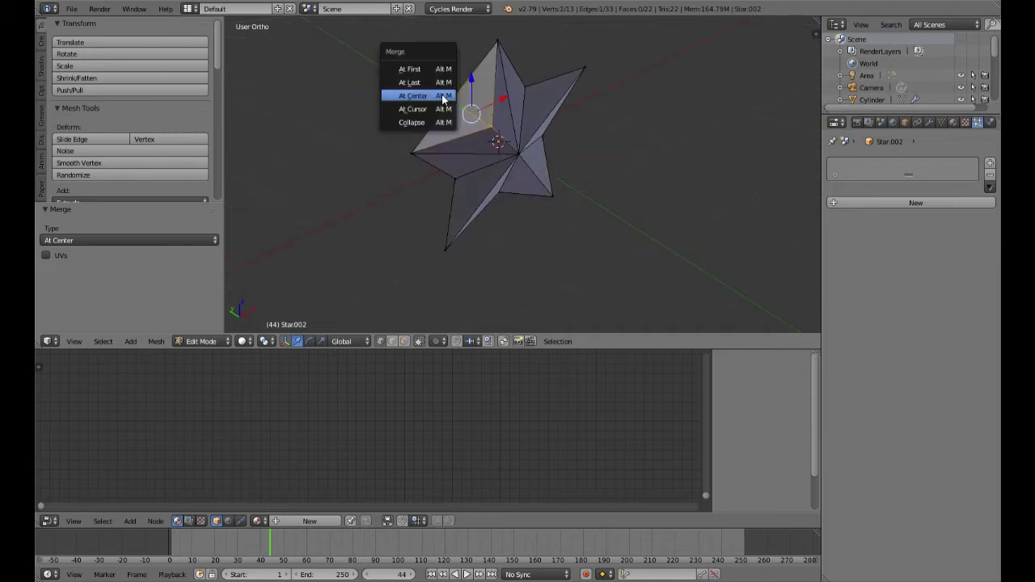
{"action": "left_click", "coordinate": [444, 97]}
{"action": "middle_click_drag", "start_coordinate": [540, 147], "coordinate": [363, 141]}
Duplicate the star to the right, lower it to Z -0.764 and scale it to 0.474
{"action": "key", "text": "Tab"}
{"action": "middle_click_drag", "start_coordinate": [603, 189], "coordinate": [614, 223]}
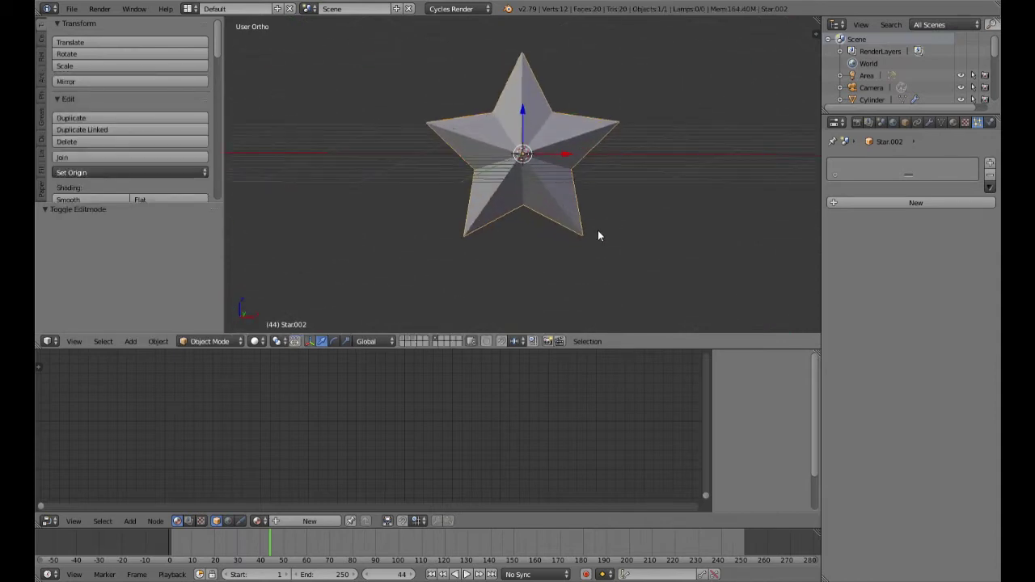
{"action": "key", "text": "KP_1"}
{"action": "scroll", "coordinate": [603, 224], "scroll_direction": "down", "scroll_amount": 4}
{"action": "key", "text": "shift+d"}
{"action": "key", "text": "x"}
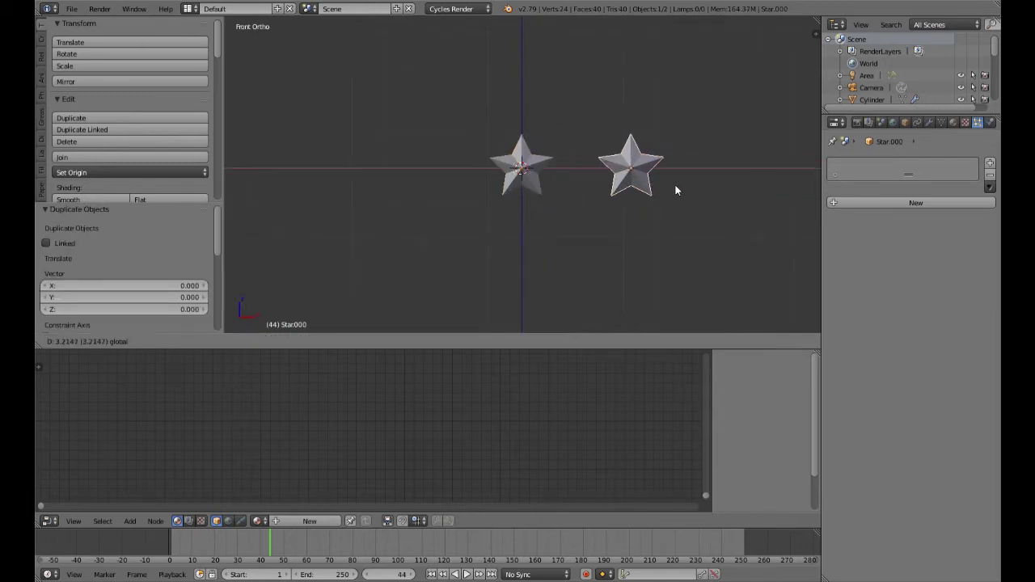
{"action": "left_click", "coordinate": [677, 191]}
{"action": "left_click_drag", "start_coordinate": [635, 134], "coordinate": [636, 160]}
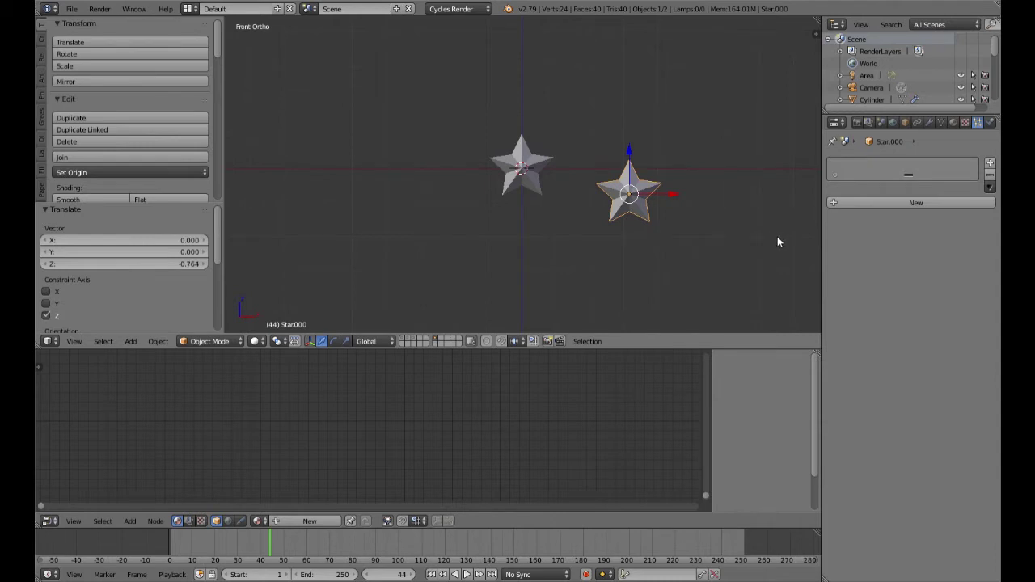
{"action": "key", "text": "s"}
{"action": "left_click", "coordinate": [648, 229]}
Rename the large centre star to Star Top
{"action": "right_click", "coordinate": [524, 189]}
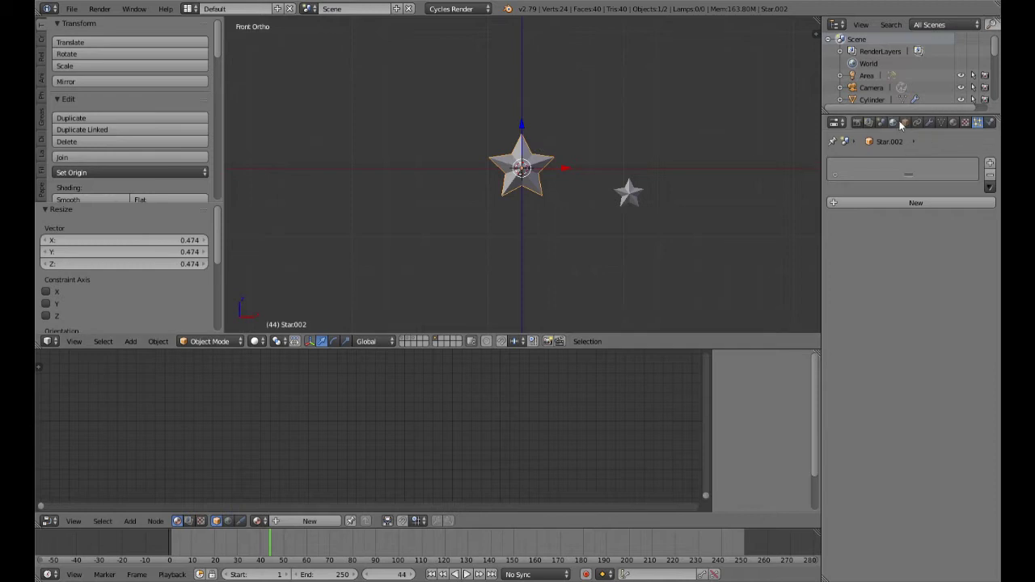
{"action": "left_click", "coordinate": [904, 122]}
{"action": "left_click", "coordinate": [893, 165]}
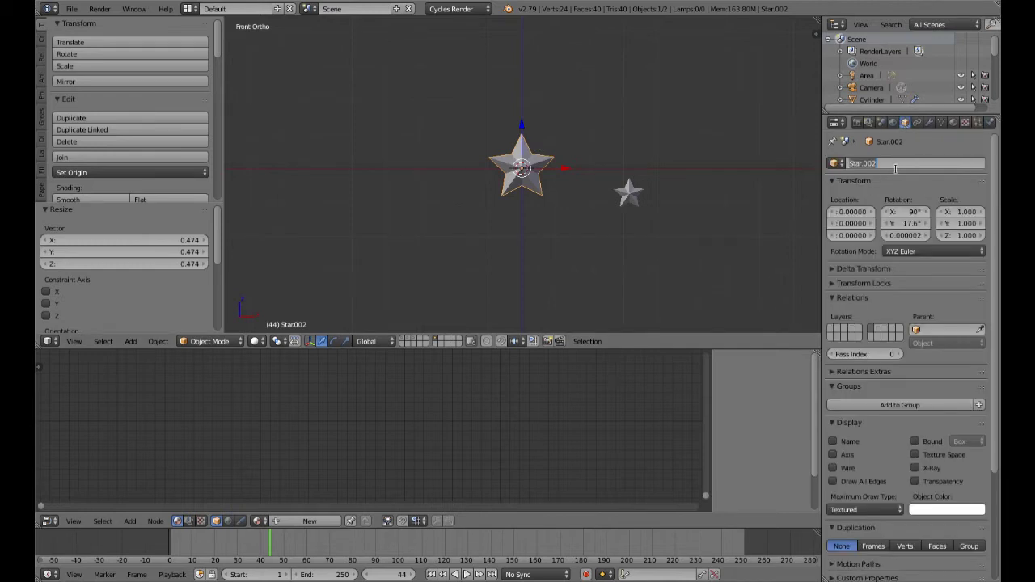
{"action": "type", "text": "Star Top"}
{"action": "key", "text": "Return"}
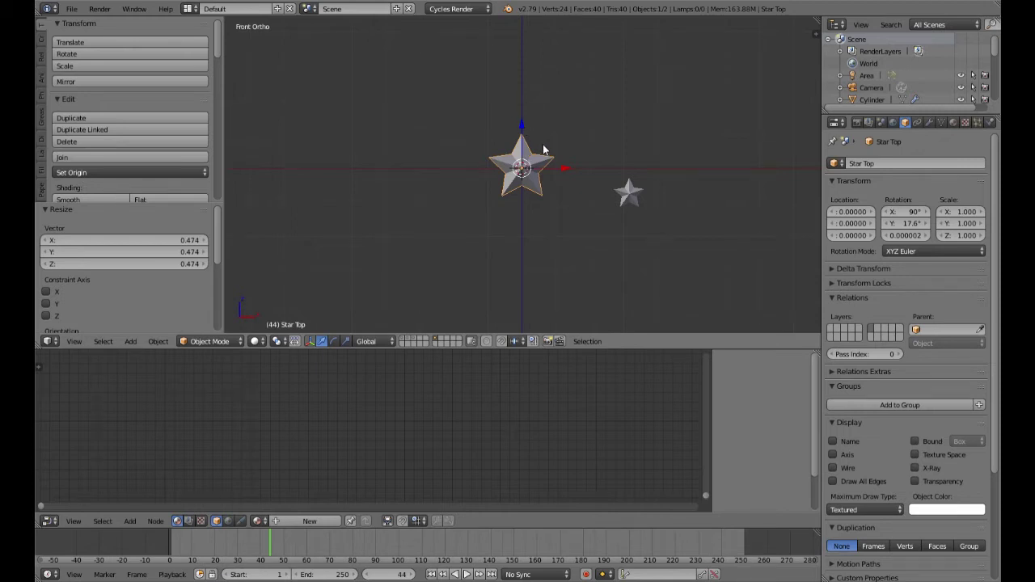
Rename the small star to Star.Particles
{"action": "right_click", "coordinate": [627, 199]}
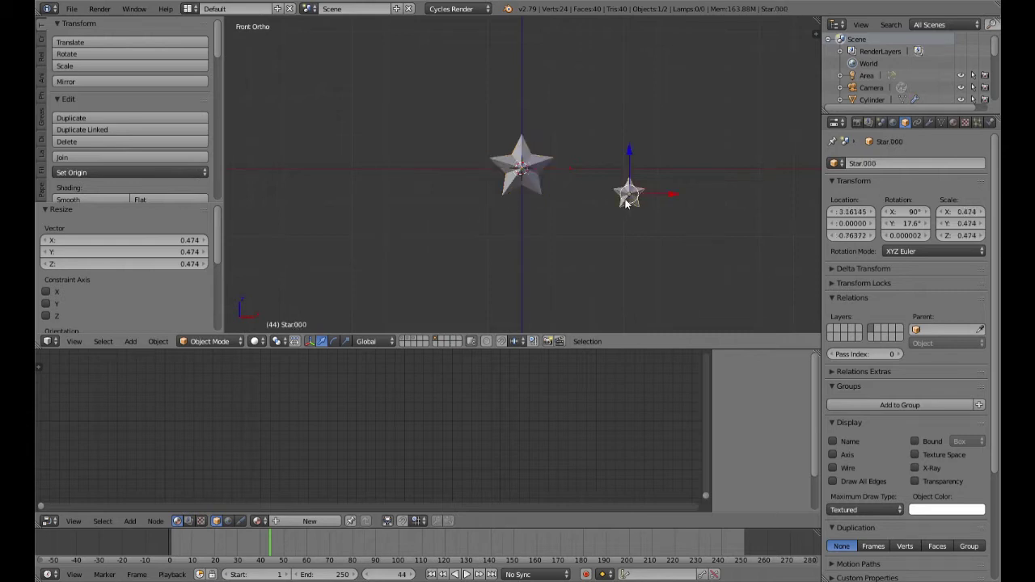
{"action": "left_click", "coordinate": [879, 163]}
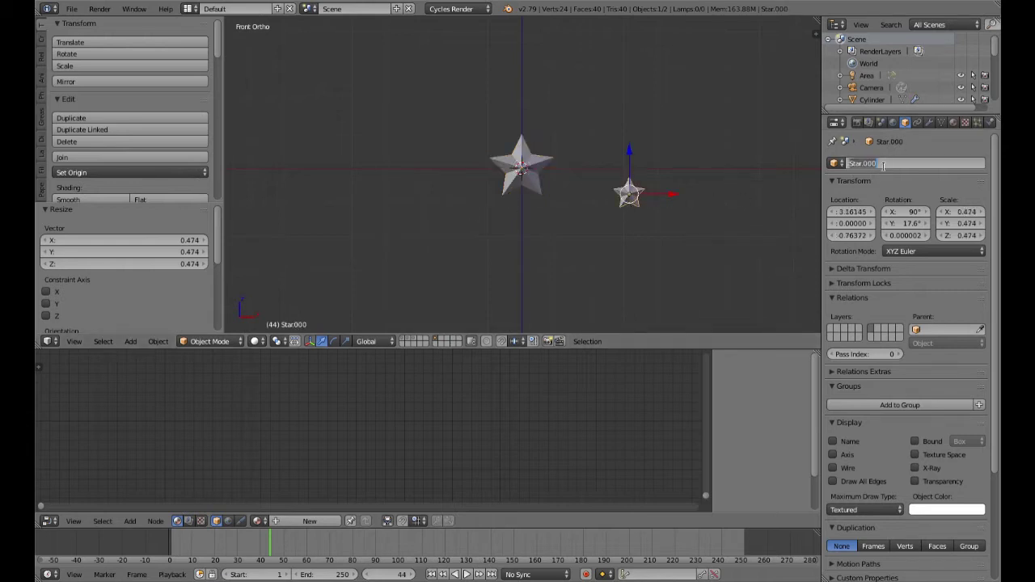
{"action": "key", "text": "BackSpace"}
{"action": "key", "text": "BackSpace"}
{"action": "key", "text": "BackSpace"}
{"action": "key", "text": "BackSpace"}
{"action": "type", "text": ".Particlescles"}
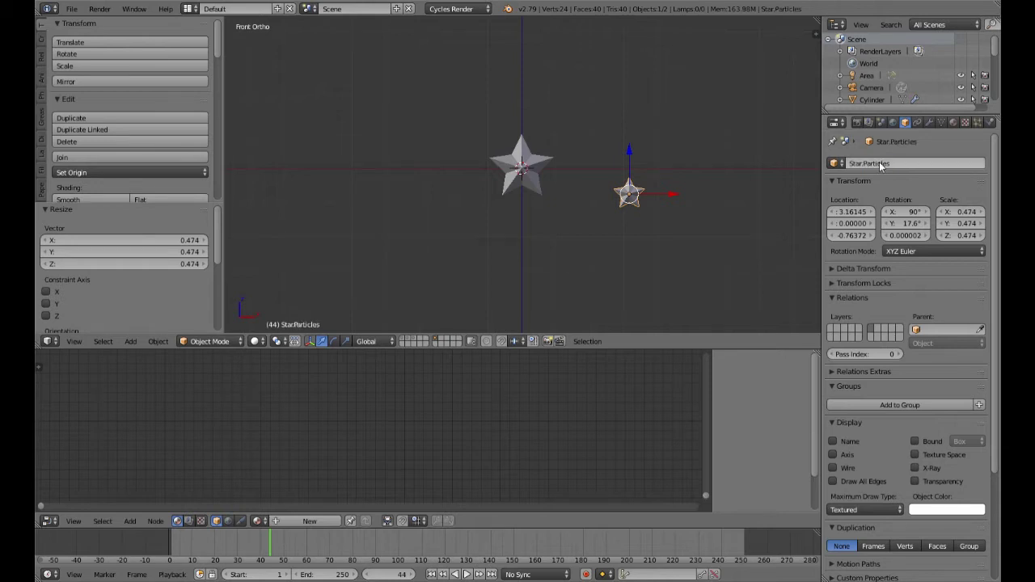
{"action": "key", "text": "Return"}
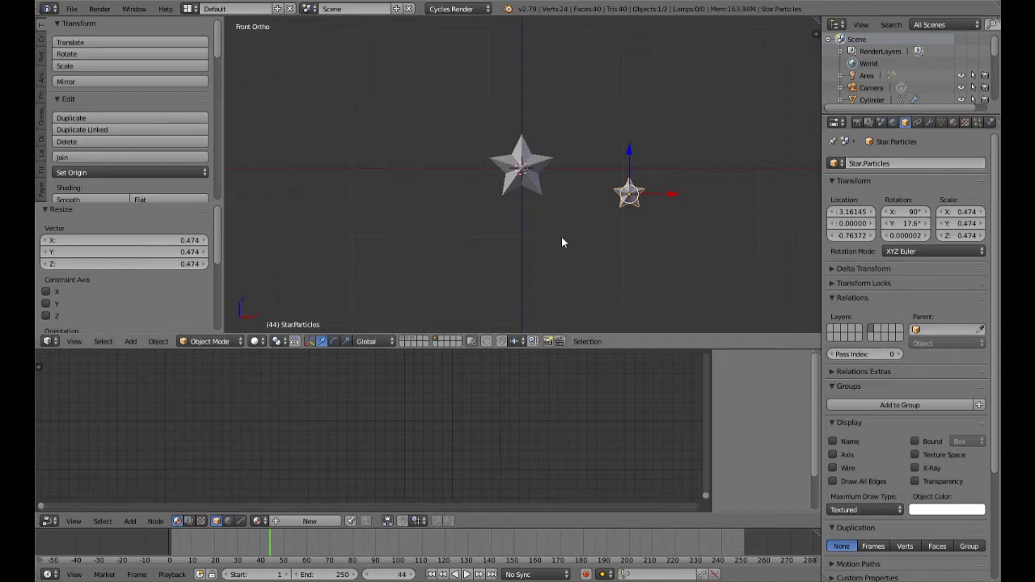
{"action": "middle_click_drag", "start_coordinate": [682, 232], "coordinate": [555, 237], "text": "shift"}
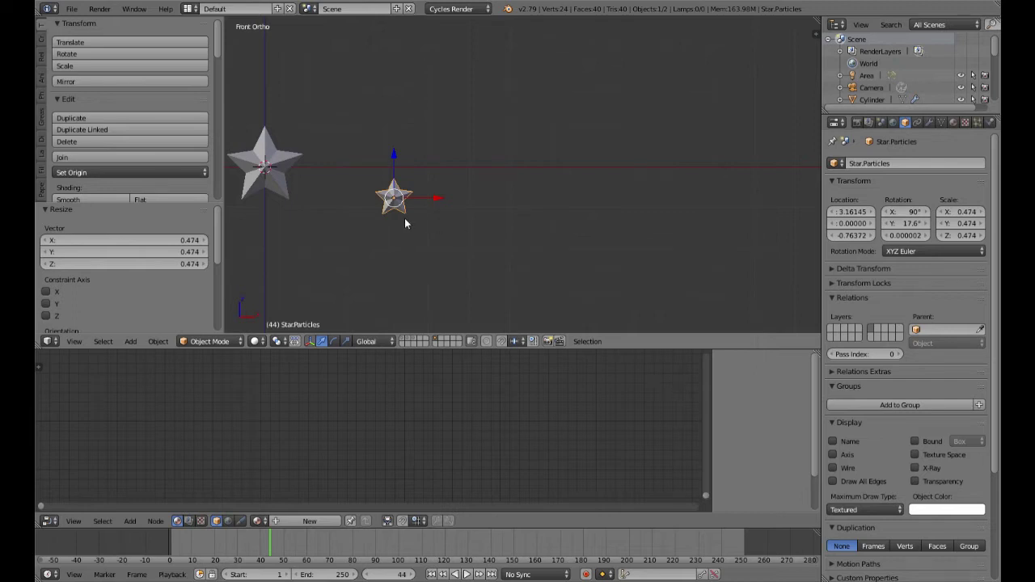
{"action": "key", "text": "shift+a"}
{"action": "mouse_move", "coordinate": [405, 220]}
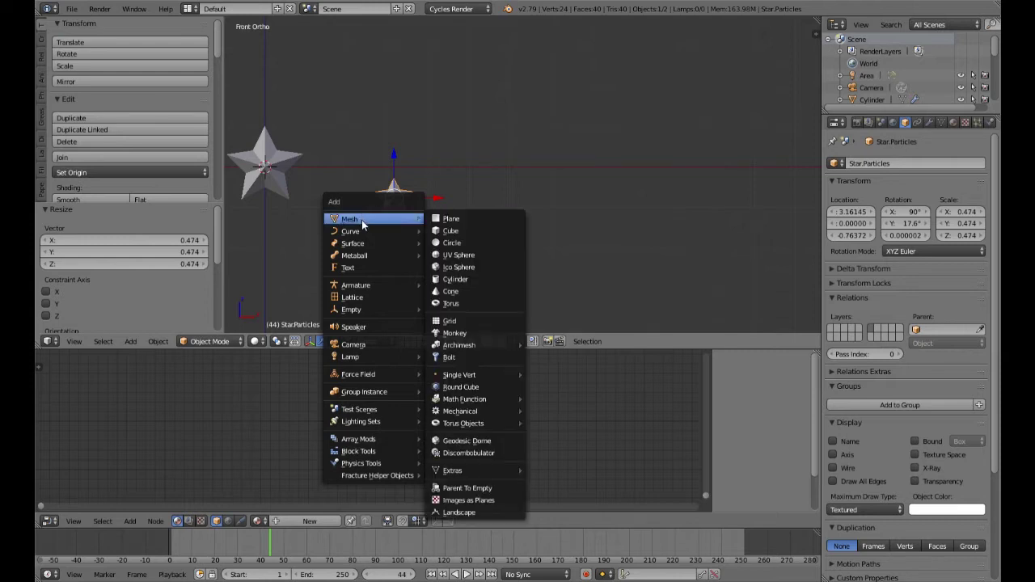
Add a UV sphere beside the stars, lower it to Z -1.066 and shrink it to 0.607
{"action": "left_click", "coordinate": [450, 255]}
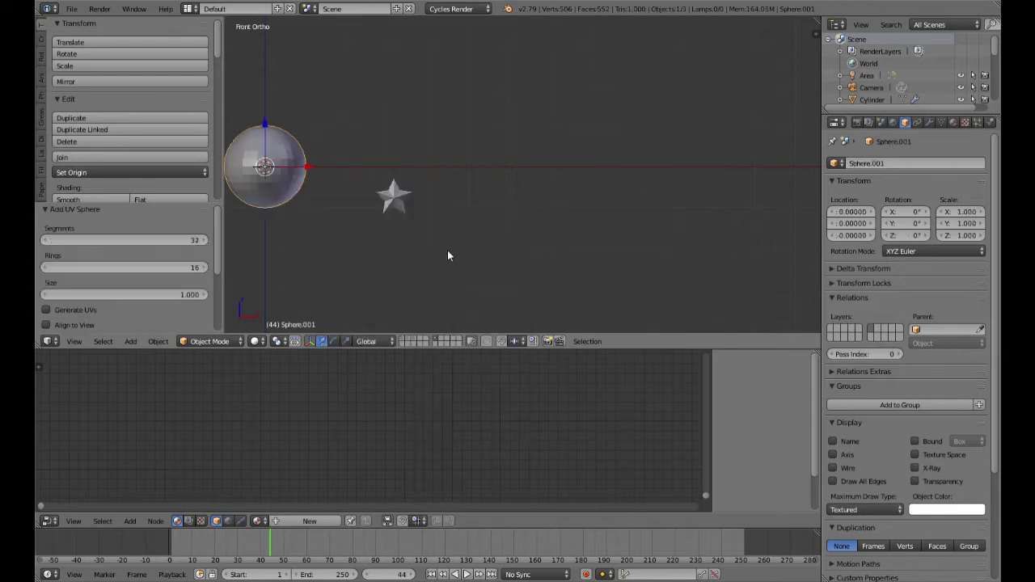
{"action": "key", "text": "g"}
{"action": "key", "text": "x"}
{"action": "left_click", "coordinate": [522, 185]}
{"action": "key", "text": "g"}
{"action": "key", "text": "z"}
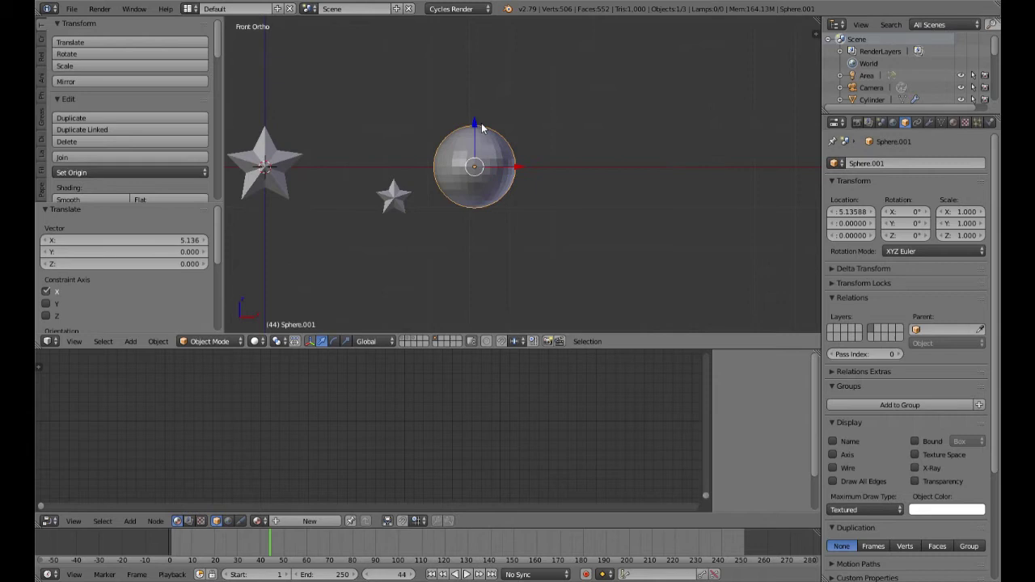
{"action": "left_click", "coordinate": [612, 234]}
{"action": "key", "text": "s"}
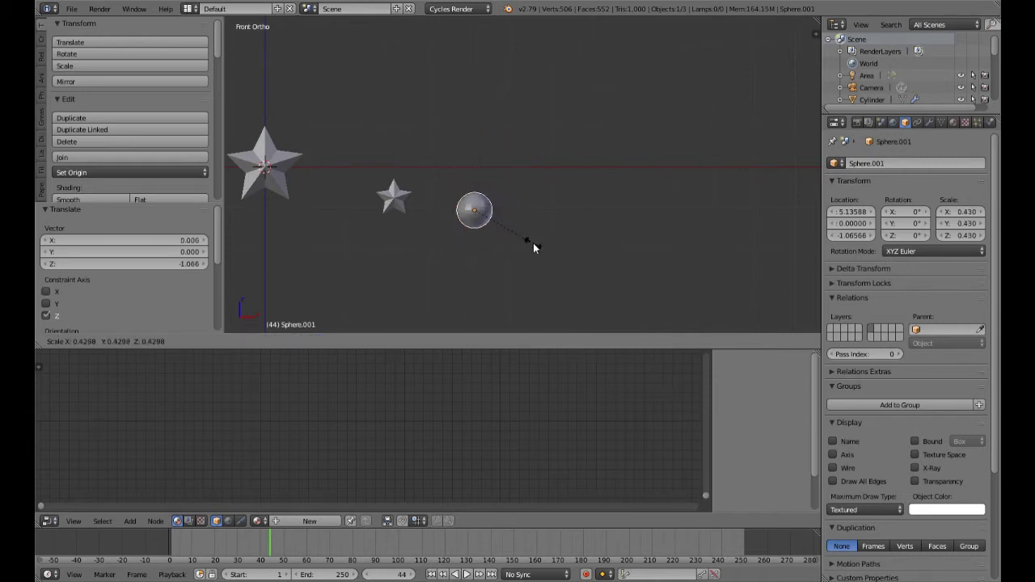
{"action": "left_click", "coordinate": [559, 252]}
{"action": "left_click_drag", "start_coordinate": [475, 172], "coordinate": [474, 161]}
Box-select the sphere's top cap faces and extrude them upward into a neck
{"action": "key", "text": "Tab"}
{"action": "scroll", "coordinate": [540, 211], "scroll_direction": "up", "scroll_amount": 3}
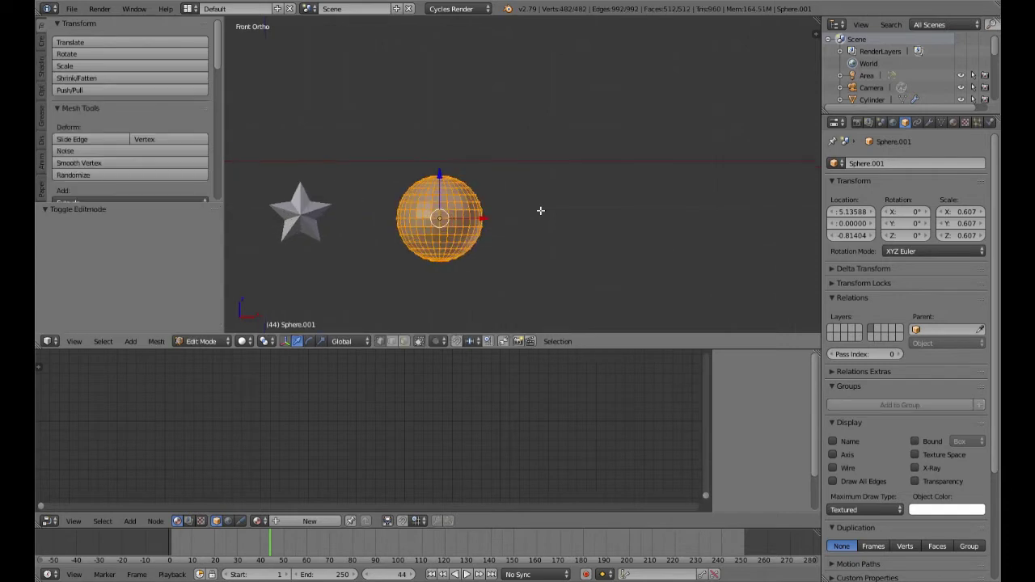
{"action": "scroll", "coordinate": [557, 274], "scroll_direction": "up", "scroll_amount": 3}
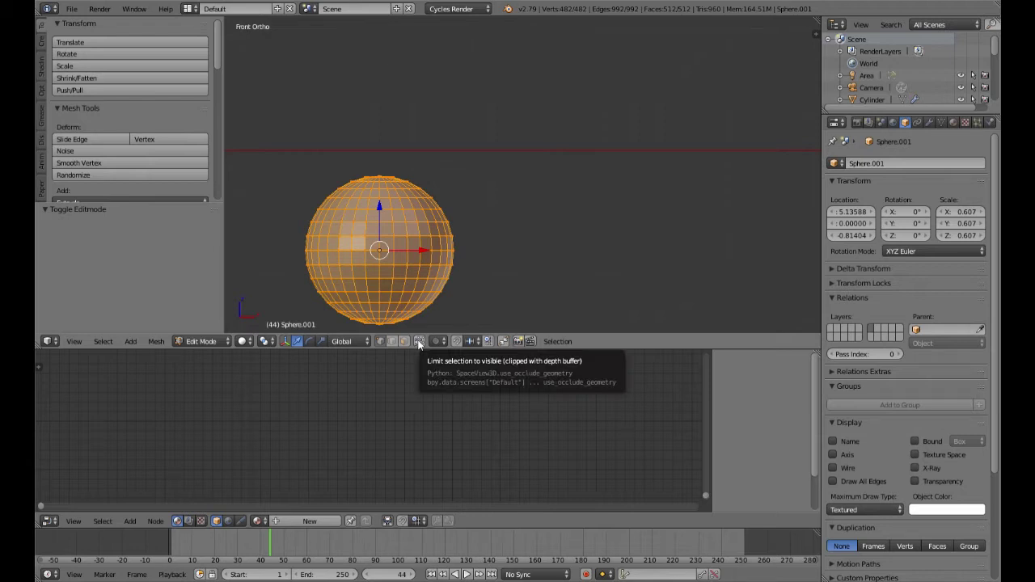
{"action": "middle_click_drag", "start_coordinate": [531, 259], "coordinate": [603, 256], "text": "shift"}
{"action": "key", "text": "a"}
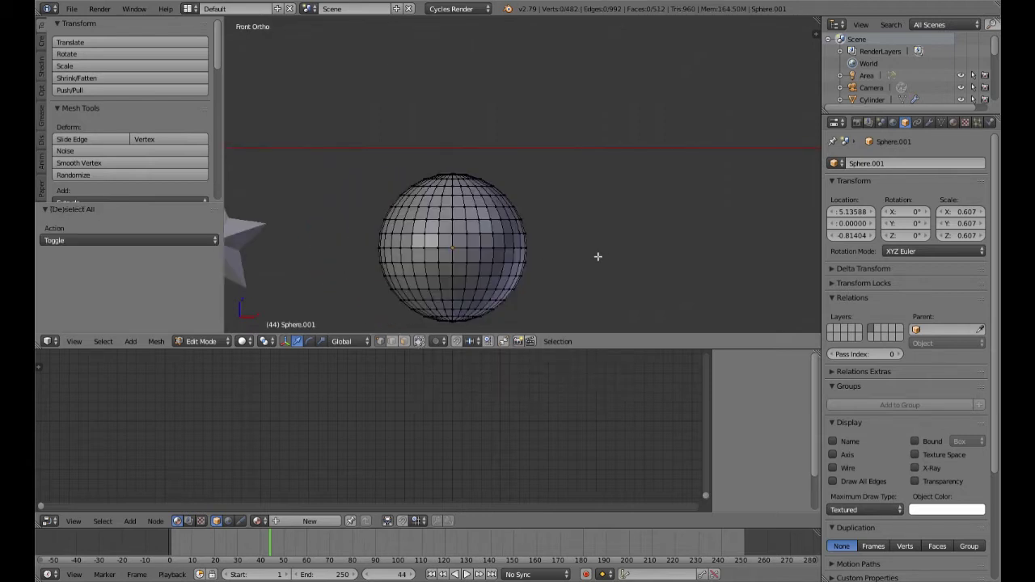
{"action": "key", "text": "b"}
{"action": "left_click_drag", "start_coordinate": [404, 159], "coordinate": [519, 191]}
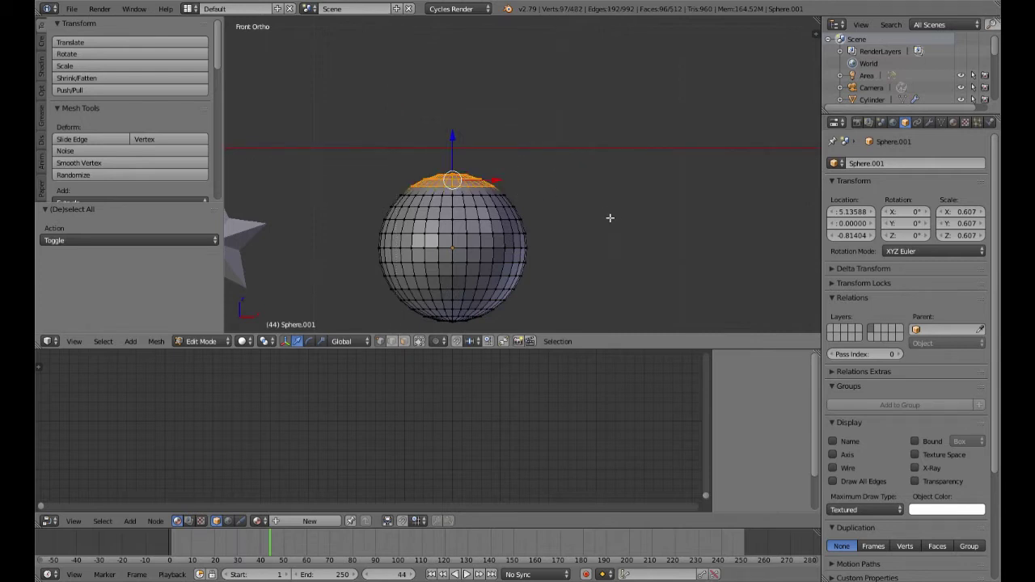
{"action": "scroll", "coordinate": [611, 232], "scroll_direction": "up", "scroll_amount": 3, "text": "shift"}
{"action": "key", "text": "e"}
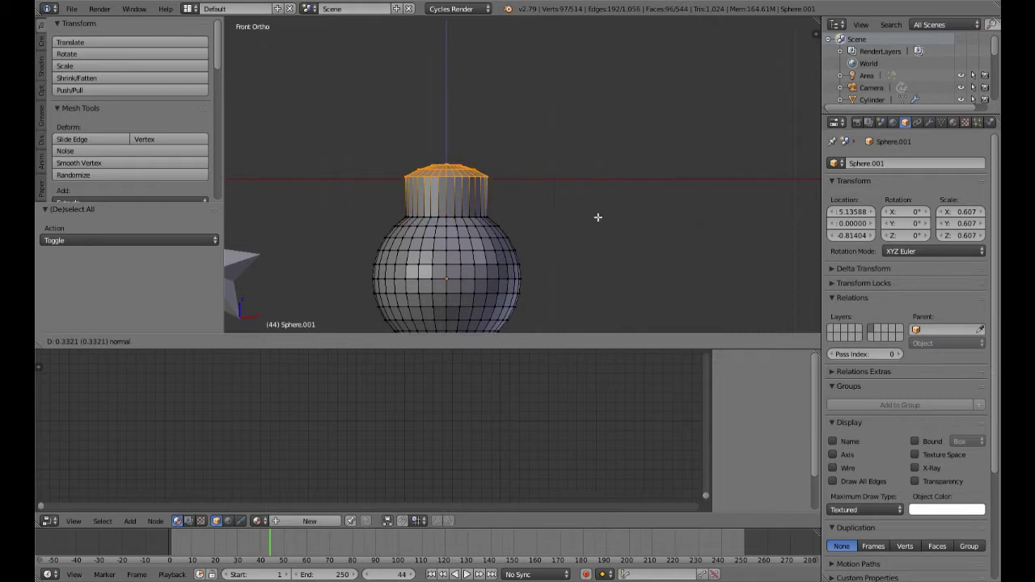
{"action": "left_click", "coordinate": [598, 214]}
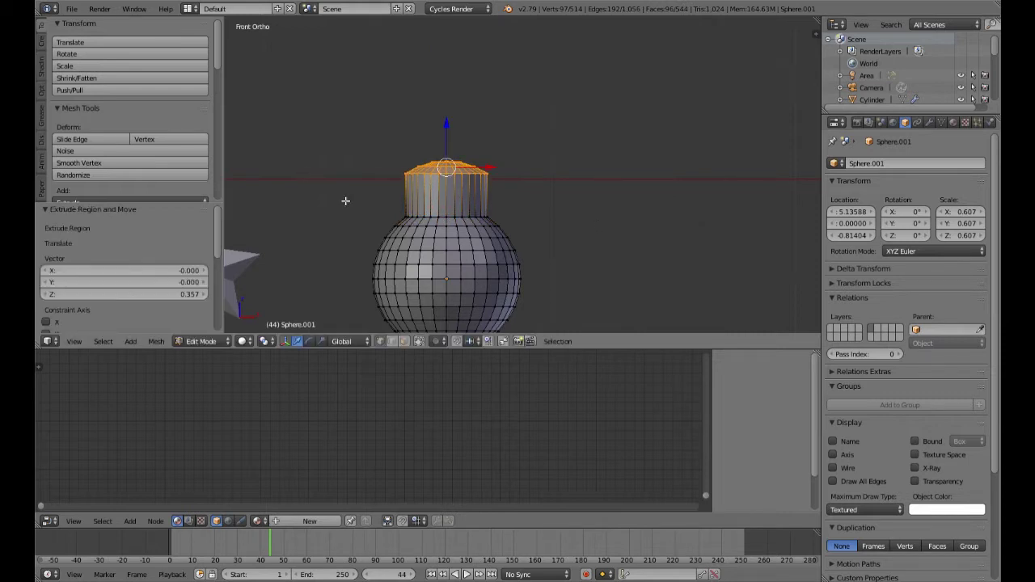
Scale the neck's top faces along Z into a narrow cylinder and return to Object Mode
{"action": "left_click", "coordinate": [321, 341]}
{"action": "left_click_drag", "start_coordinate": [453, 124], "coordinate": [453, 143]}
{"action": "key", "text": "Tab"}
{"action": "middle_click_drag", "start_coordinate": [575, 193], "coordinate": [555, 201]}
{"action": "scroll", "coordinate": [518, 174], "scroll_direction": "up", "scroll_amount": 3}
{"action": "mouse_move", "coordinate": [506, 165]}
{"action": "middle_mouse_down"}
{"action": "mouse_move", "coordinate": [492, 224]}
{"action": "mouse_move", "coordinate": [504, 167]}
{"action": "middle_mouse_up"}
{"action": "key", "text": "KP_1"}
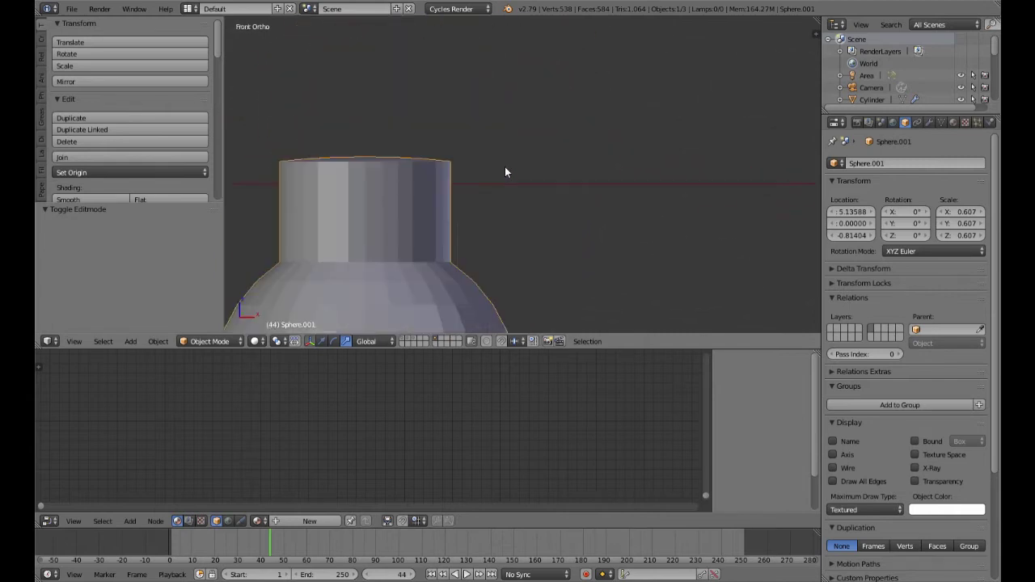
Add two loop cuts around the ornament's neck in Edit Mode
{"action": "key", "text": "Tab"}
{"action": "scroll", "coordinate": [457, 203], "scroll_direction": "down", "scroll_amount": 3}
{"action": "key", "text": "g"}
{"action": "key", "text": "g"}
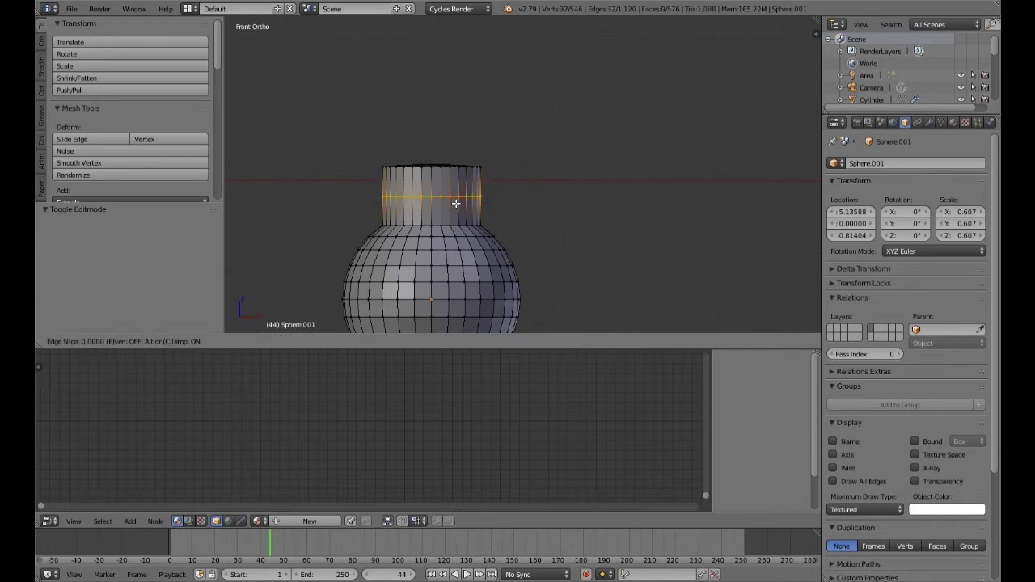
{"action": "left_click", "coordinate": [457, 182]}
{"action": "key", "text": "ctrl+r"}
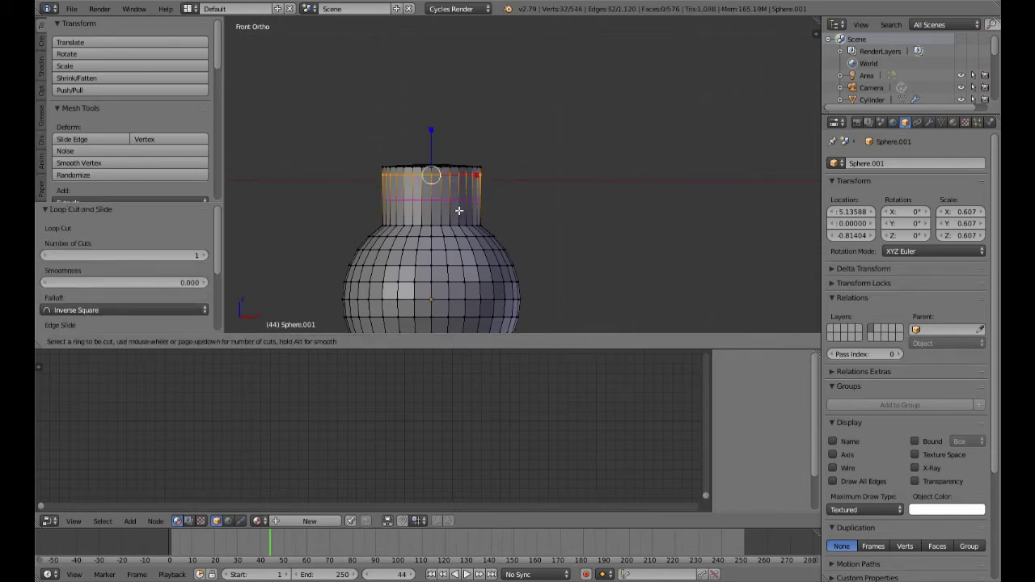
{"action": "left_click", "coordinate": [457, 184]}
{"action": "left_click", "coordinate": [460, 229]}
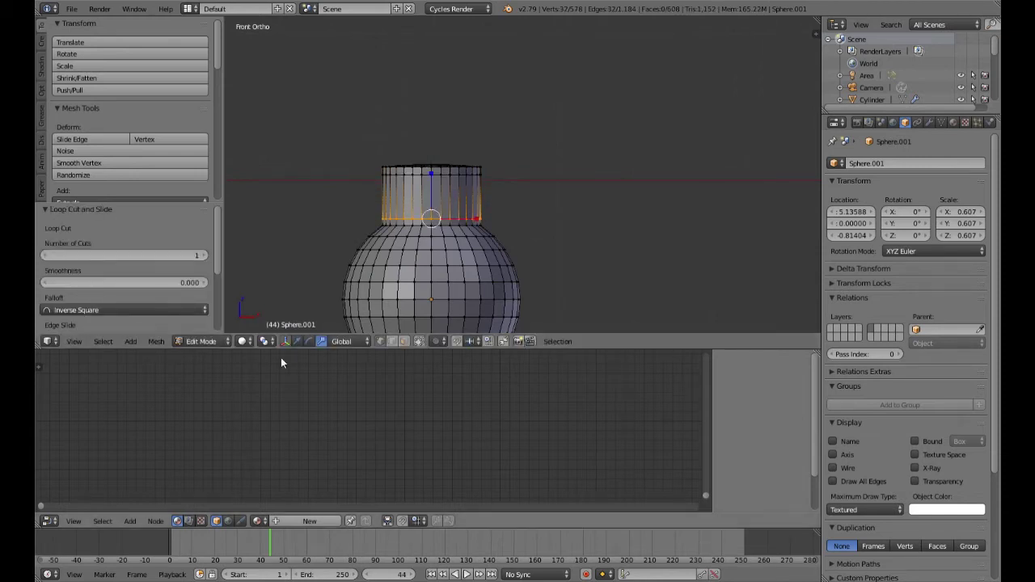
{"action": "left_click", "coordinate": [298, 341]}
{"action": "scroll", "coordinate": [445, 243], "scroll_direction": "down", "scroll_amount": 4}
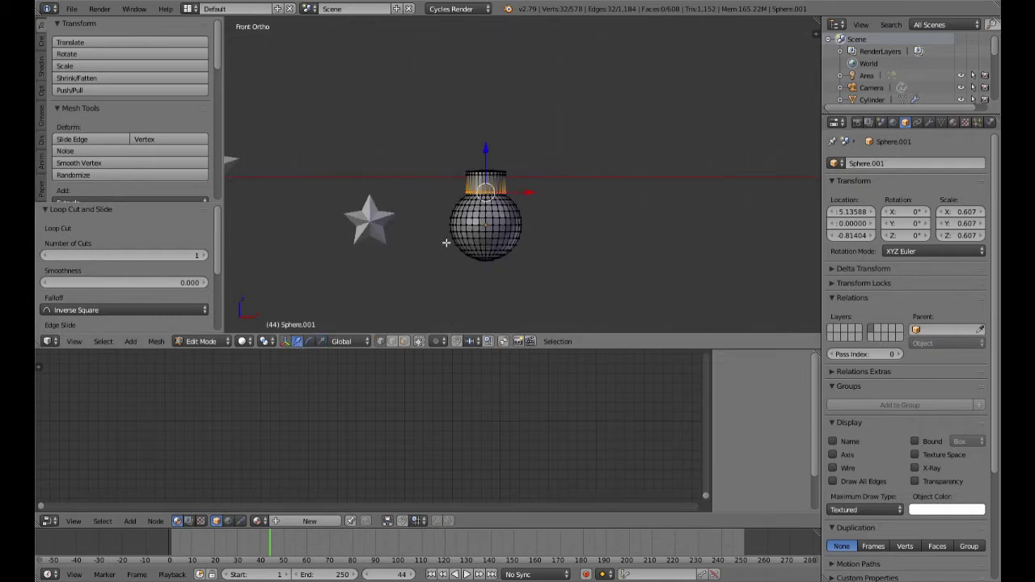
{"action": "scroll", "coordinate": [548, 262], "scroll_direction": "up", "scroll_amount": 5}
{"action": "middle_click_drag", "start_coordinate": [550, 264], "coordinate": [542, 230], "text": "shift"}
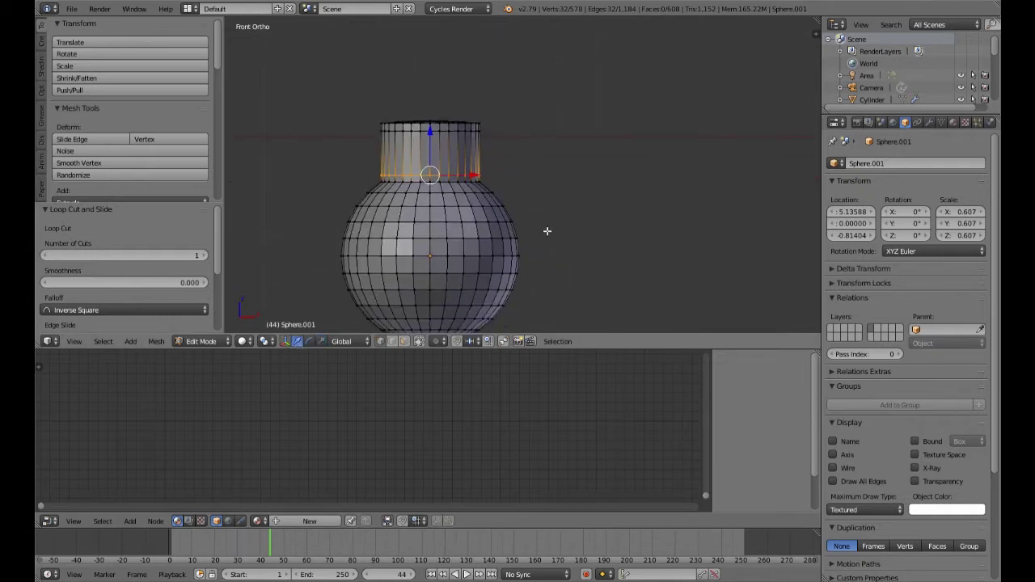
Move the whole ornament mesh down along Z, then raise the object to Z 0.02821
{"action": "key", "text": "Tab"}
{"action": "scroll", "coordinate": [477, 271], "scroll_direction": "down", "scroll_amount": 5}
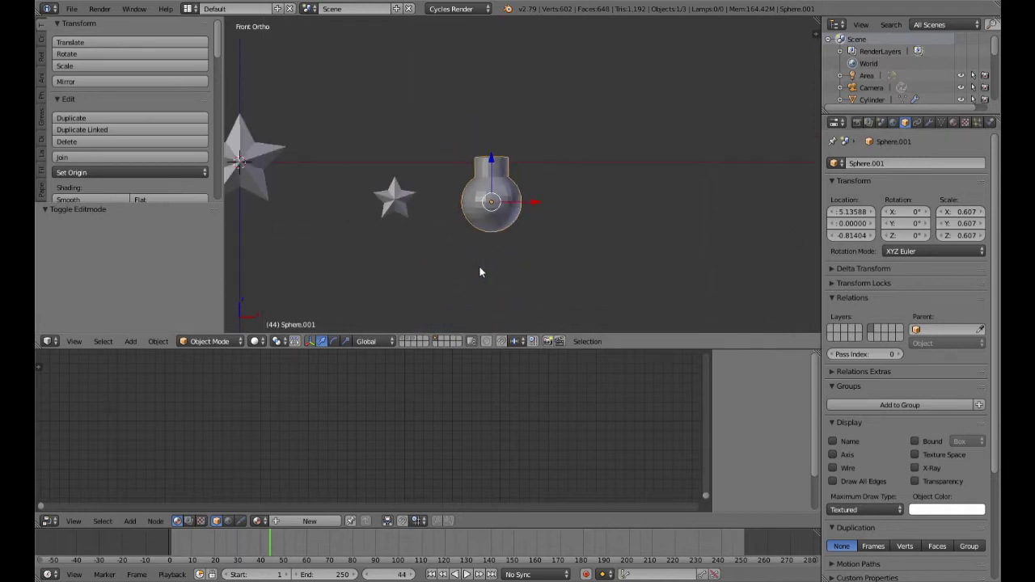
{"action": "key", "text": "Tab"}
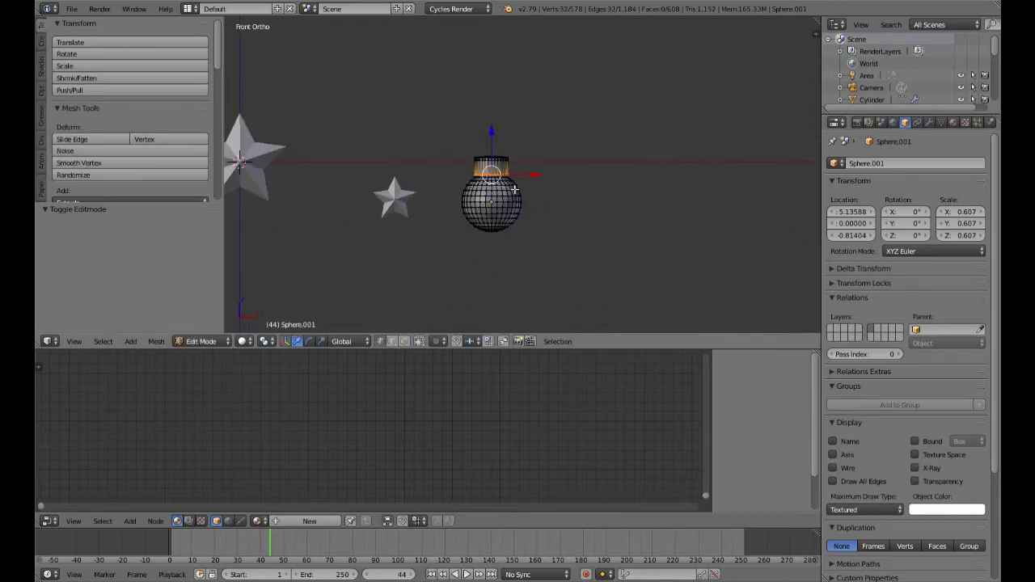
{"action": "key", "text": "a"}
{"action": "key", "text": "a"}
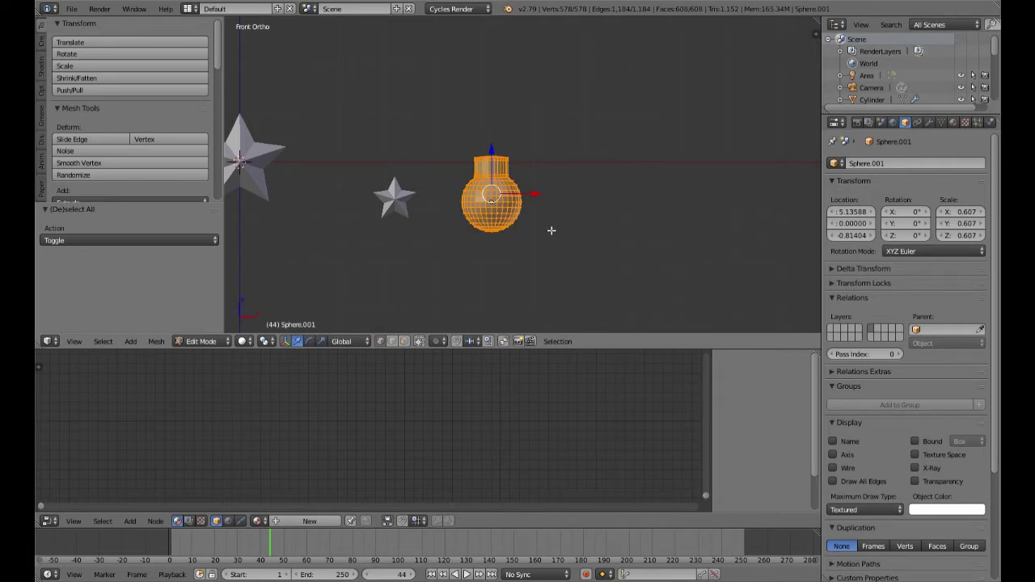
{"action": "middle_click_drag", "start_coordinate": [495, 213], "coordinate": [482, 192], "text": "shift"}
{"action": "scroll", "coordinate": [506, 191], "scroll_direction": "up", "scroll_amount": 3}
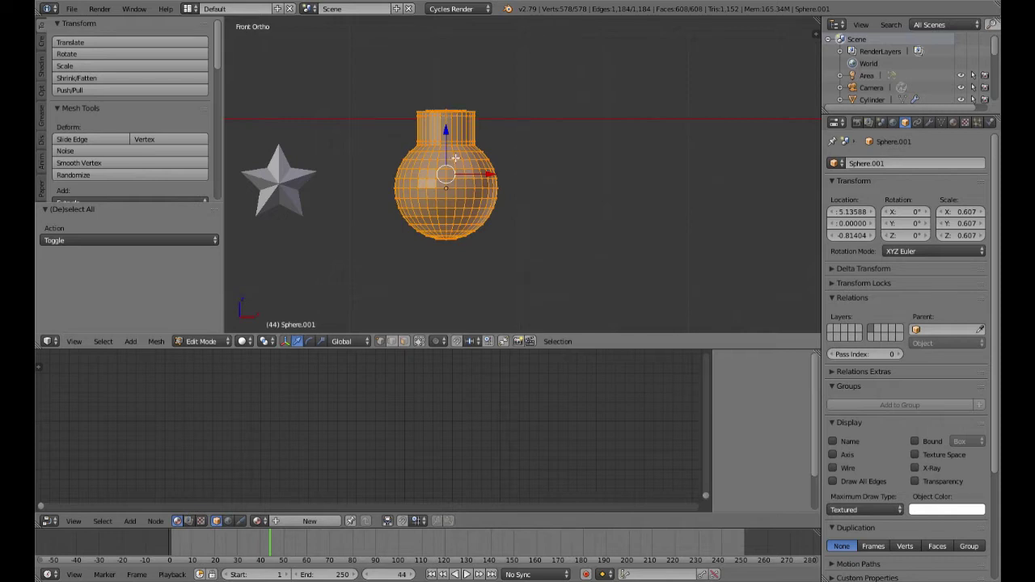
{"action": "left_click_drag", "start_coordinate": [447, 133], "coordinate": [457, 215]}
{"action": "key", "text": "Tab"}
{"action": "left_click_drag", "start_coordinate": [447, 153], "coordinate": [448, 76]}
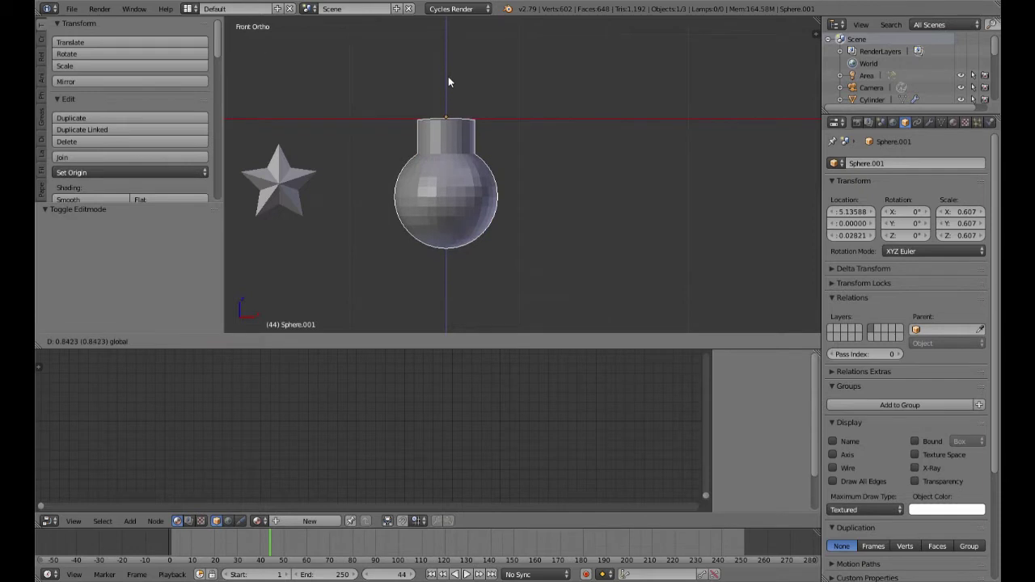
Lower the small star's mesh along Z relative to its origin
{"action": "right_click", "coordinate": [299, 182]}
{"action": "key", "text": "Tab"}
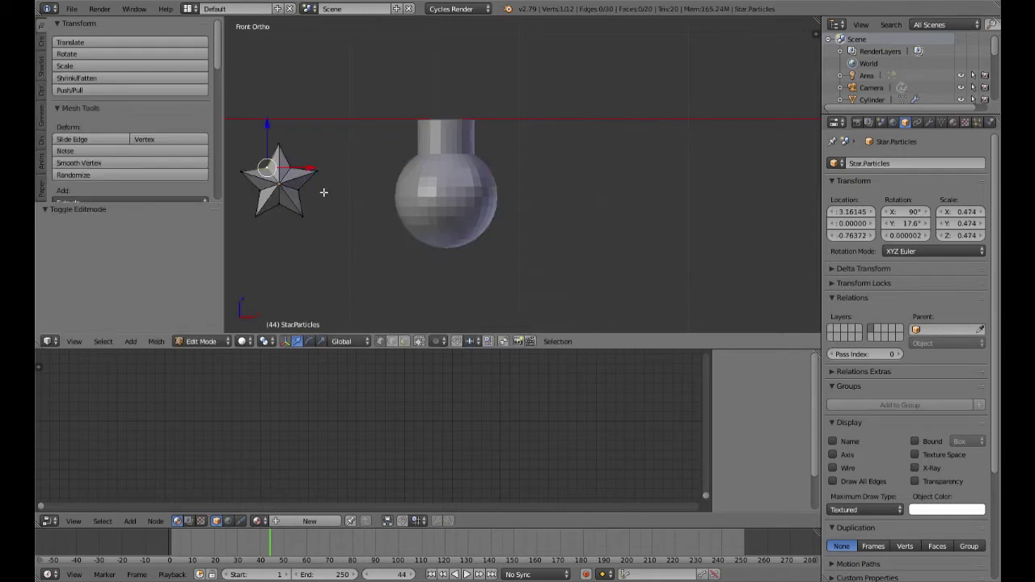
{"action": "key", "text": "a"}
{"action": "key", "text": "g"}
{"action": "key", "text": "z"}
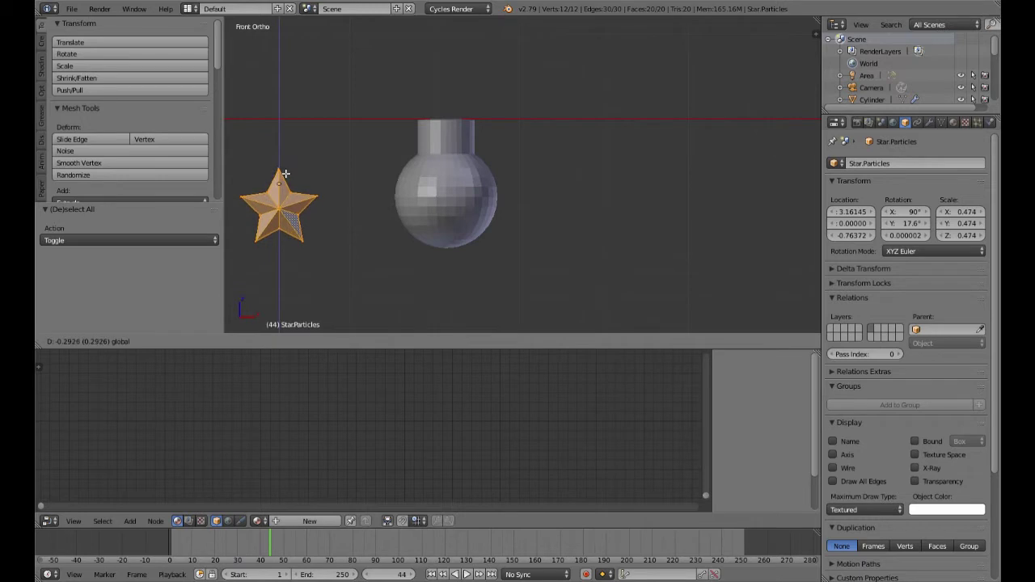
{"action": "left_click", "coordinate": [302, 198]}
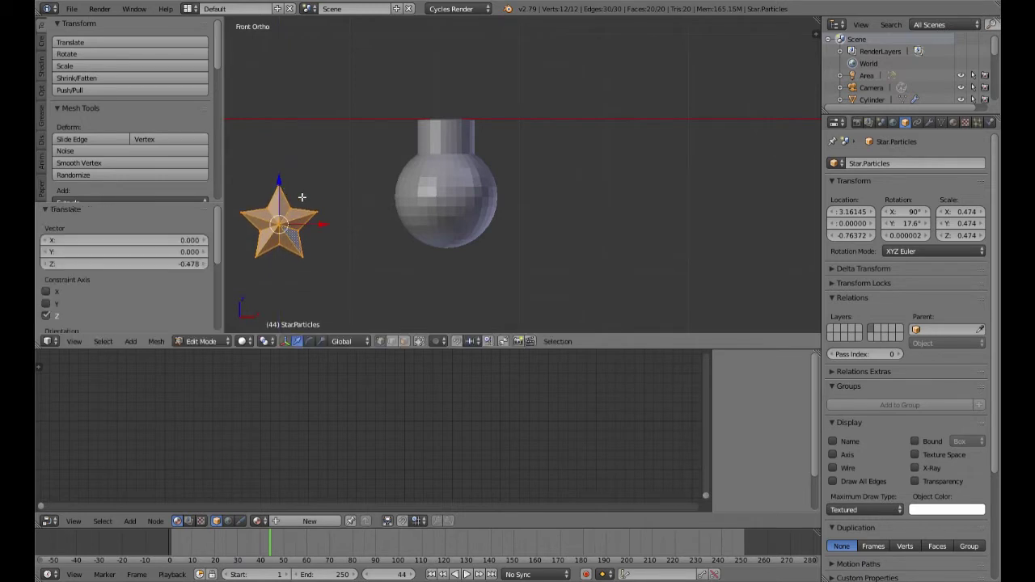
{"action": "key", "text": "Tab"}
Raise the Star Top mesh along Z relative to its origin
{"action": "scroll", "coordinate": [240, 134], "scroll_direction": "up", "scroll_amount": 8, "text": "ctrl"}
{"action": "scroll", "coordinate": [240, 134], "scroll_direction": "up", "scroll_amount": 2, "text": "shift"}
{"action": "middle_click_drag", "start_coordinate": [315, 159], "coordinate": [464, 177], "text": "shift"}
{"action": "right_click", "coordinate": [465, 176]}
{"action": "key", "text": "Tab"}
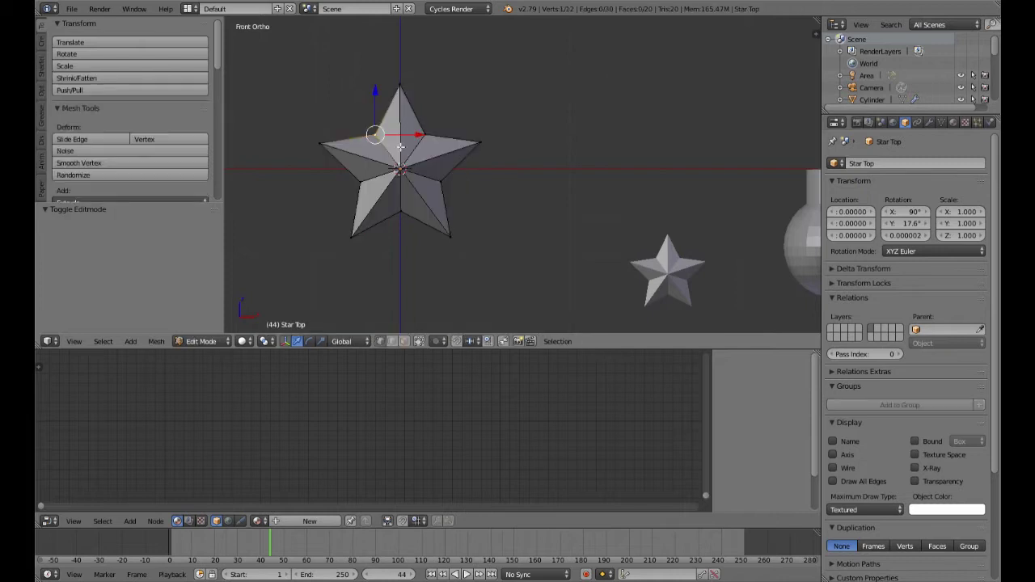
{"action": "key", "text": "a"}
{"action": "key", "text": "a"}
{"action": "key", "text": "g"}
{"action": "key", "text": "z"}
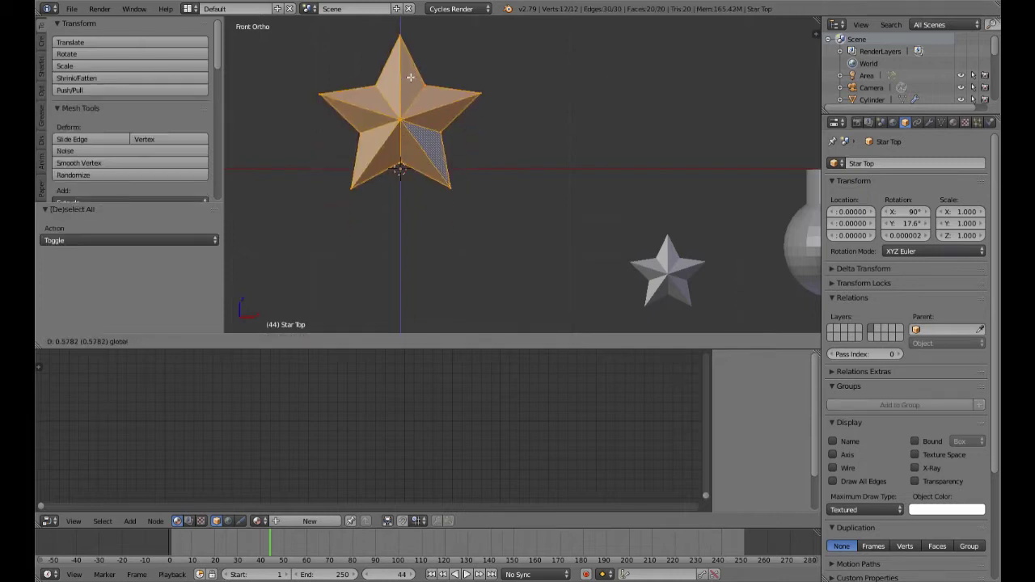
{"action": "left_click", "coordinate": [410, 81]}
{"action": "key", "text": "Tab"}
{"action": "scroll", "coordinate": [499, 188], "scroll_direction": "down", "scroll_amount": 4}
Shrink the ornament sphere to 0.370 scale
{"action": "middle_click_drag", "start_coordinate": [608, 213], "coordinate": [503, 217], "text": "shift"}
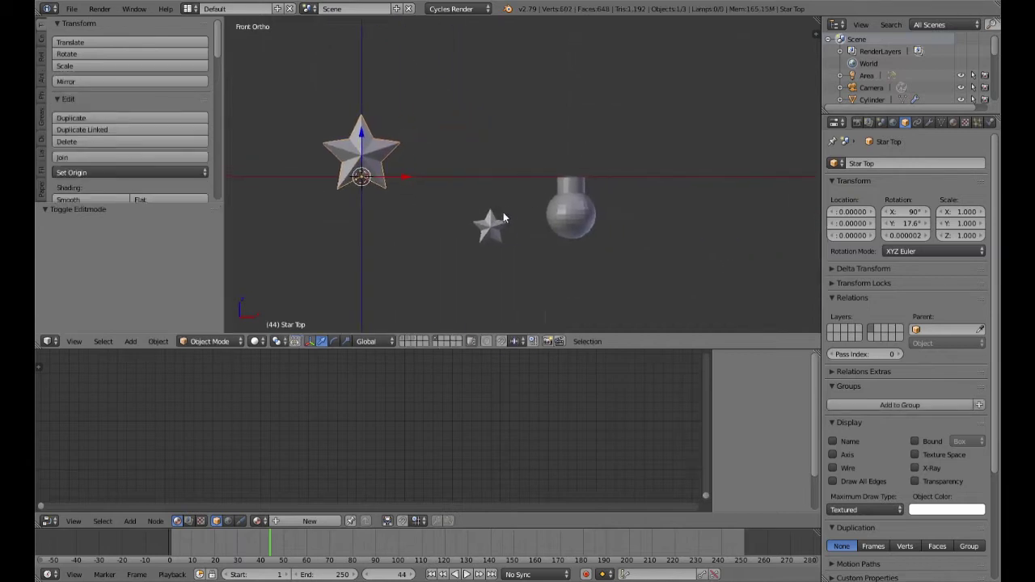
{"action": "right_click", "coordinate": [591, 214]}
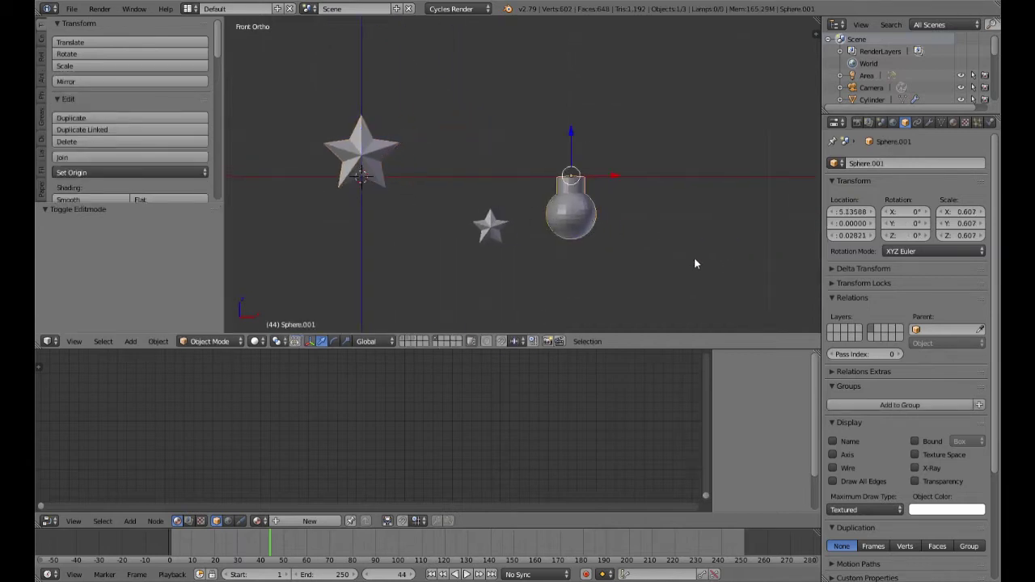
{"action": "key", "text": "s"}
{"action": "left_click", "coordinate": [642, 231]}
Raise the small Star.Particles object along Z to -0.03848 to line up with the ornament
{"action": "right_click", "coordinate": [500, 224]}
{"action": "key", "text": "g"}
{"action": "key", "text": "z"}
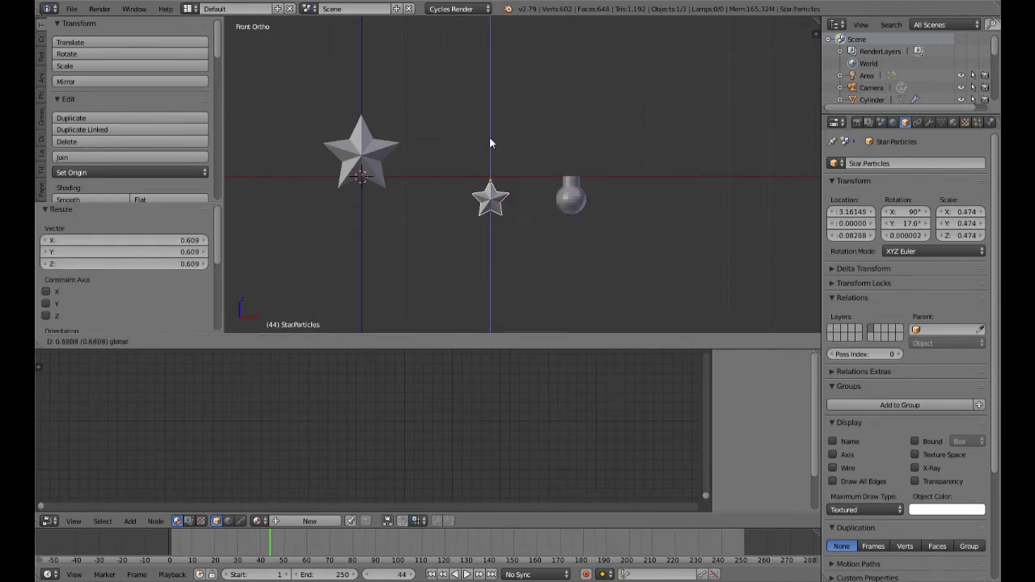
{"action": "left_click", "coordinate": [490, 137]}
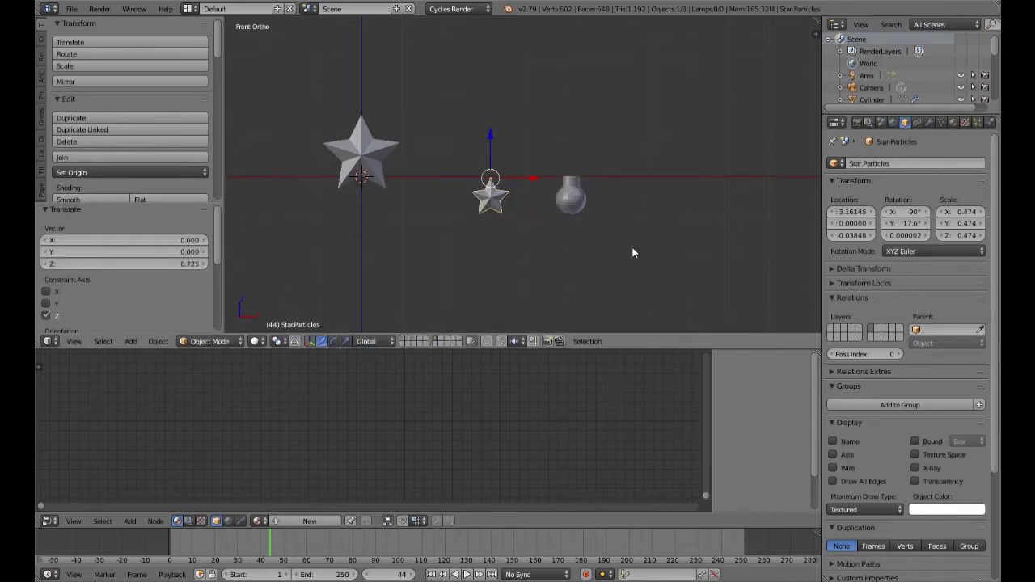
{"action": "middle_click_drag", "start_coordinate": [632, 248], "coordinate": [527, 279], "text": "shift"}
{"action": "scroll", "coordinate": [500, 262], "scroll_direction": "up", "scroll_amount": 3}
{"action": "right_click", "coordinate": [445, 265]}
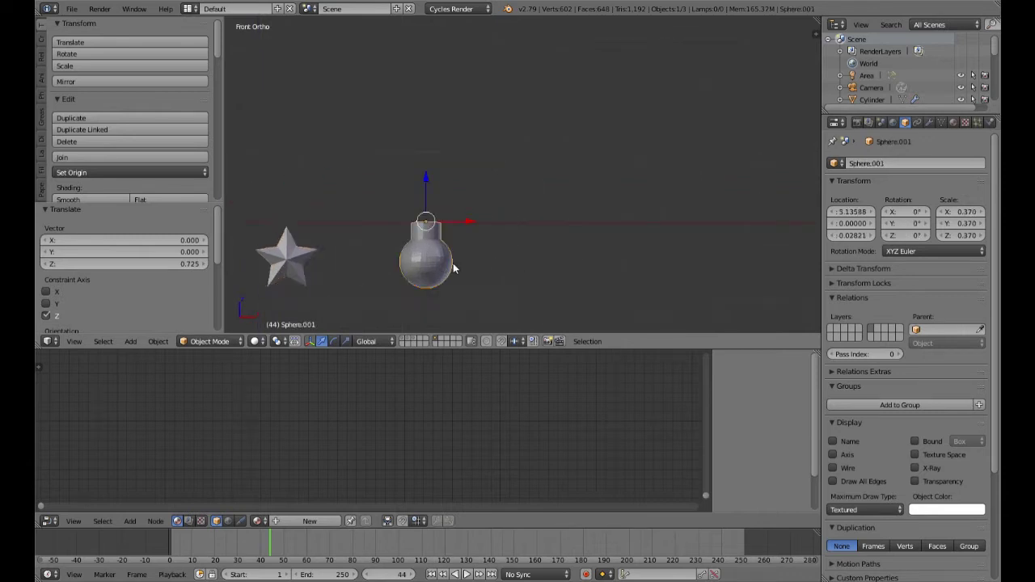
Add a Subdivision Surface modifier at viewport level 2 to the bauble and shade it smooth
{"action": "left_click", "coordinate": [930, 123]}
{"action": "left_click", "coordinate": [918, 165]}
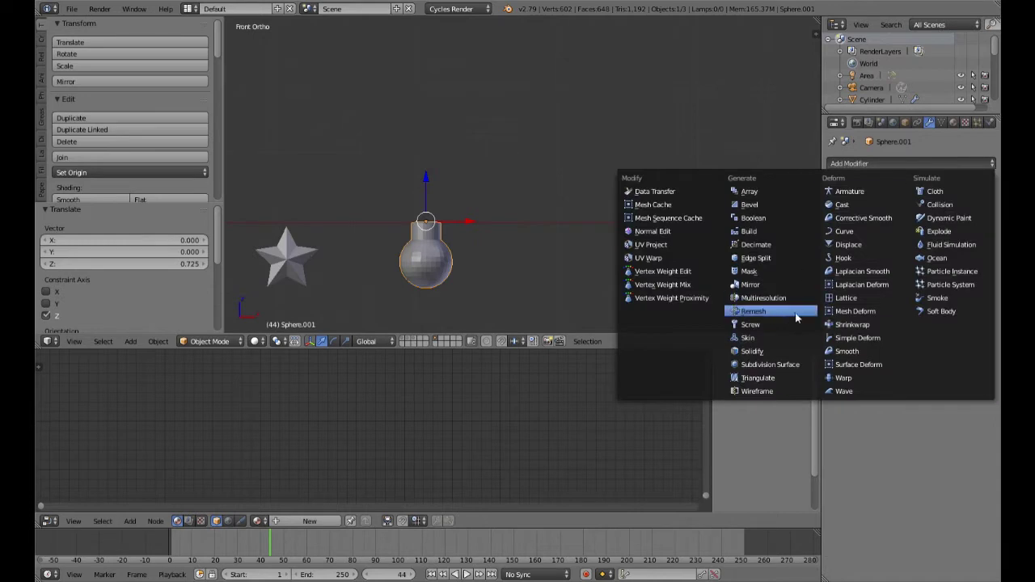
{"action": "left_click", "coordinate": [783, 364]}
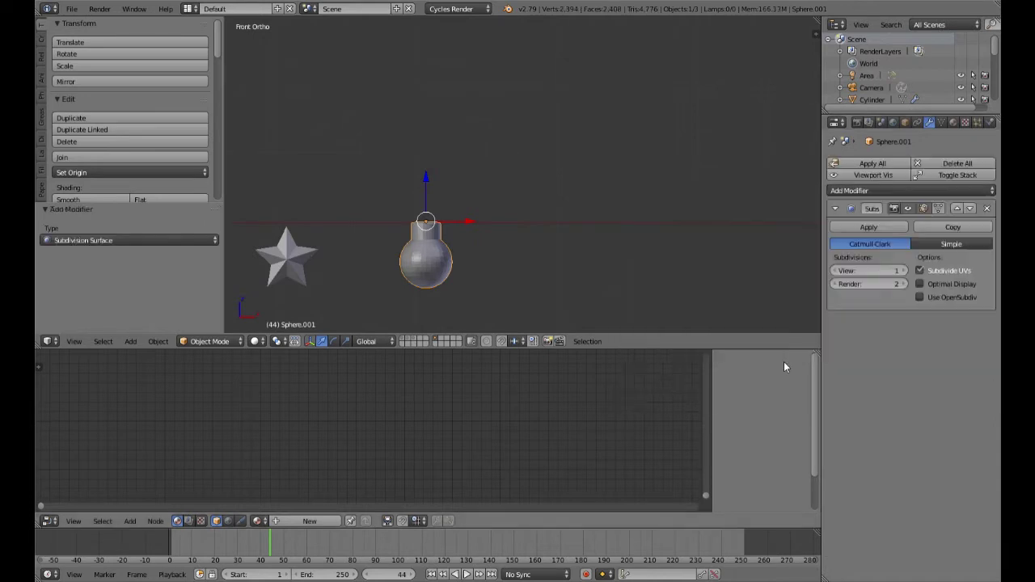
{"action": "left_click", "coordinate": [904, 274]}
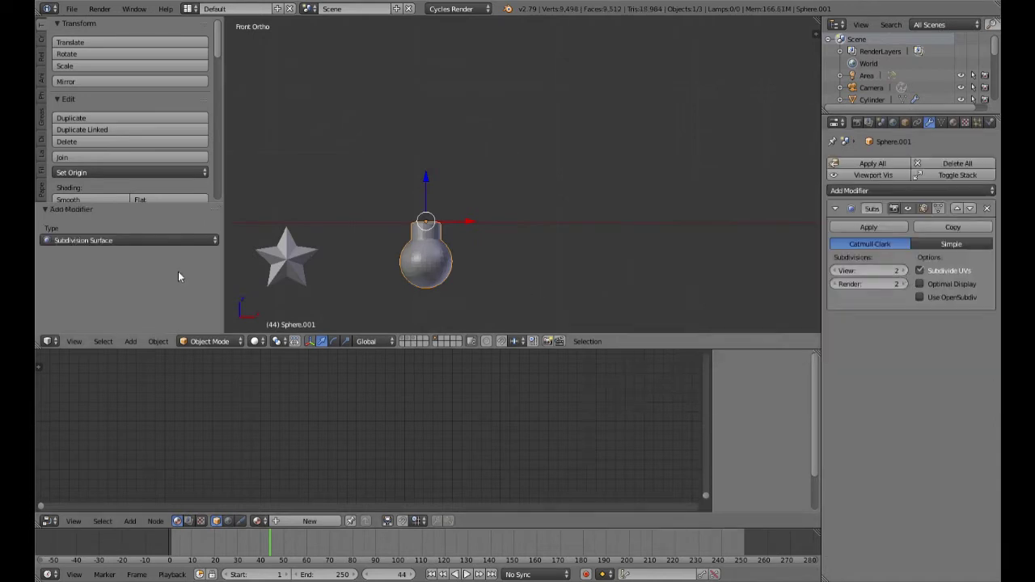
{"action": "left_click", "coordinate": [77, 201]}
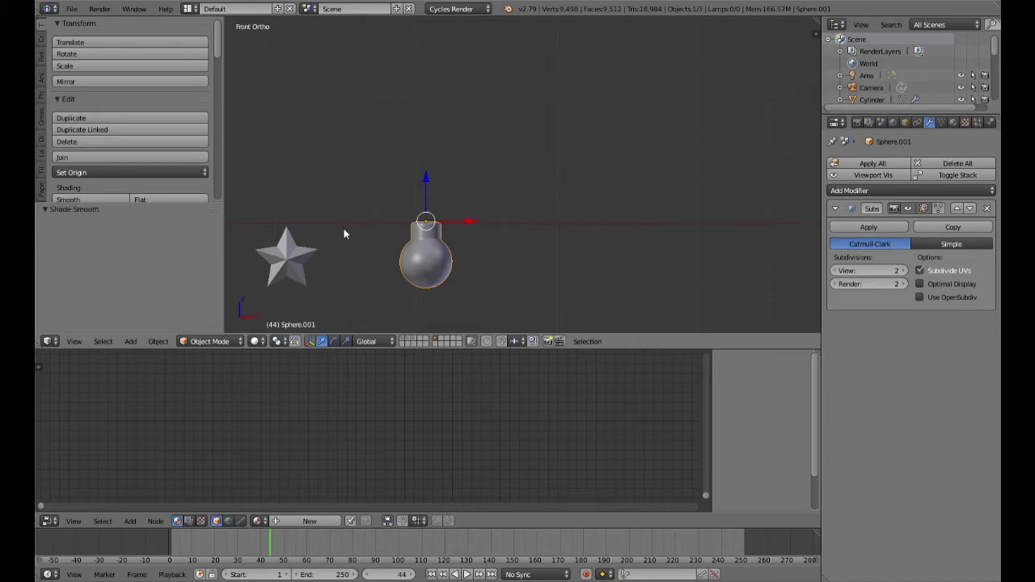
Apply smooth shading to the small star
{"action": "scroll", "coordinate": [343, 227], "scroll_direction": "up", "scroll_amount": 4, "text": "ctrl"}
{"action": "right_click", "coordinate": [400, 234]}
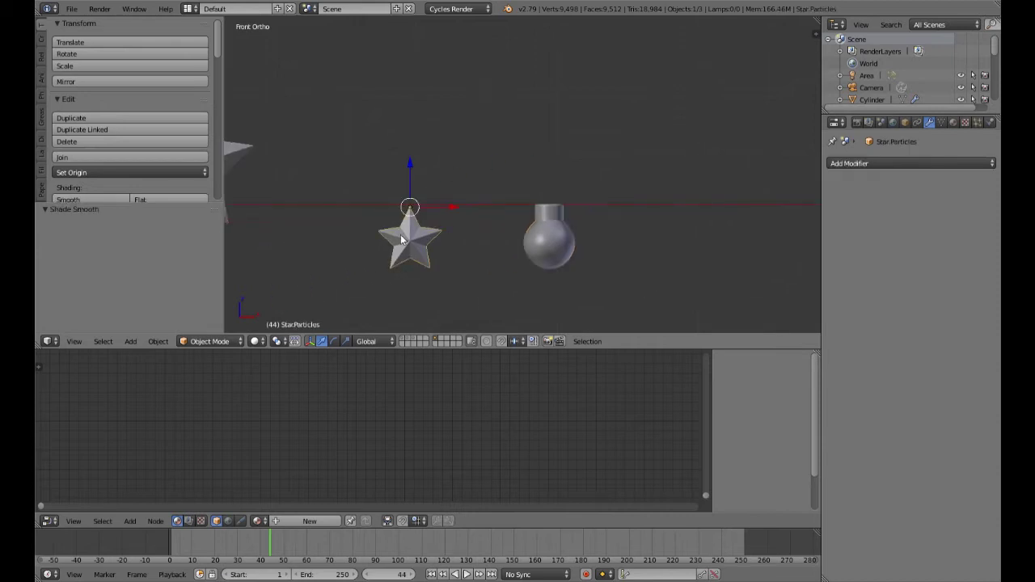
{"action": "left_click", "coordinate": [79, 197]}
{"action": "scroll", "coordinate": [391, 243], "scroll_direction": "down", "scroll_amount": 4, "text": "ctrl"}
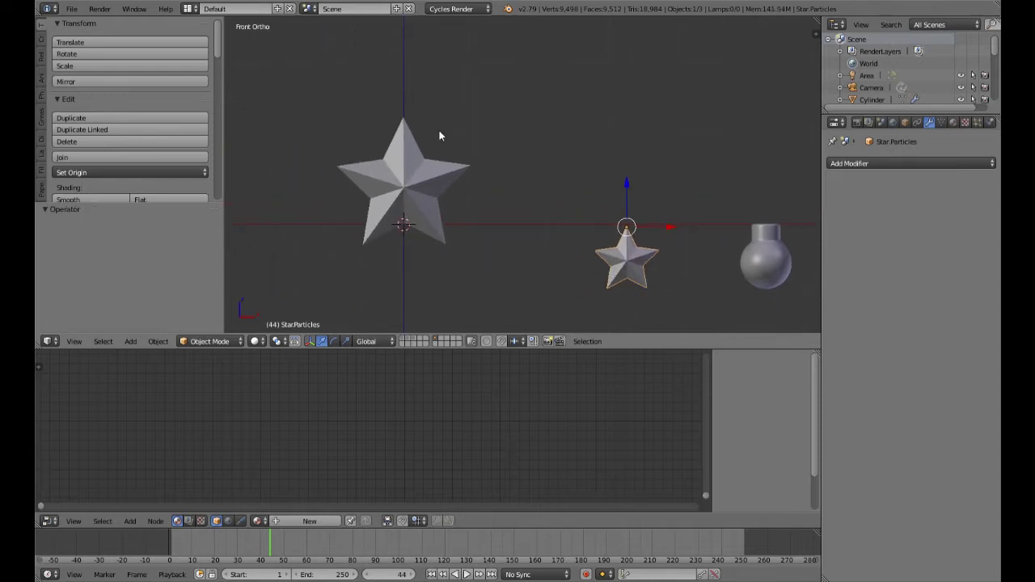
{"action": "scroll", "coordinate": [662, 251], "scroll_direction": "up", "scroll_amount": 3, "text": "ctrl"}
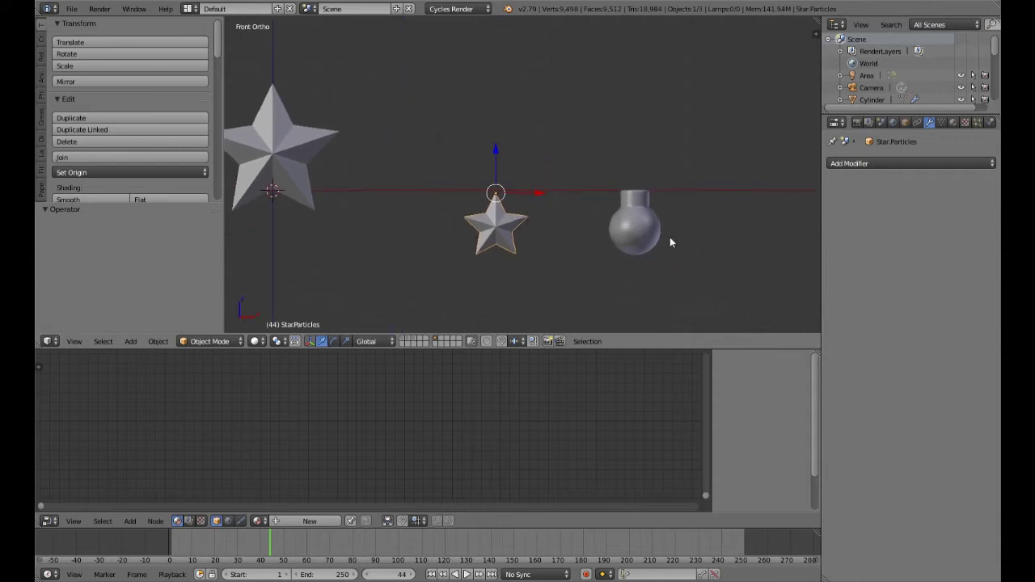
{"action": "scroll", "coordinate": [666, 237], "scroll_direction": "down", "scroll_amount": 2}
{"action": "middle_click_drag", "start_coordinate": [663, 241], "coordinate": [485, 231], "text": "shift"}
Add a cylinder with 8 vertices
{"action": "key", "text": "shift+a"}
{"action": "mouse_move", "coordinate": [461, 225]}
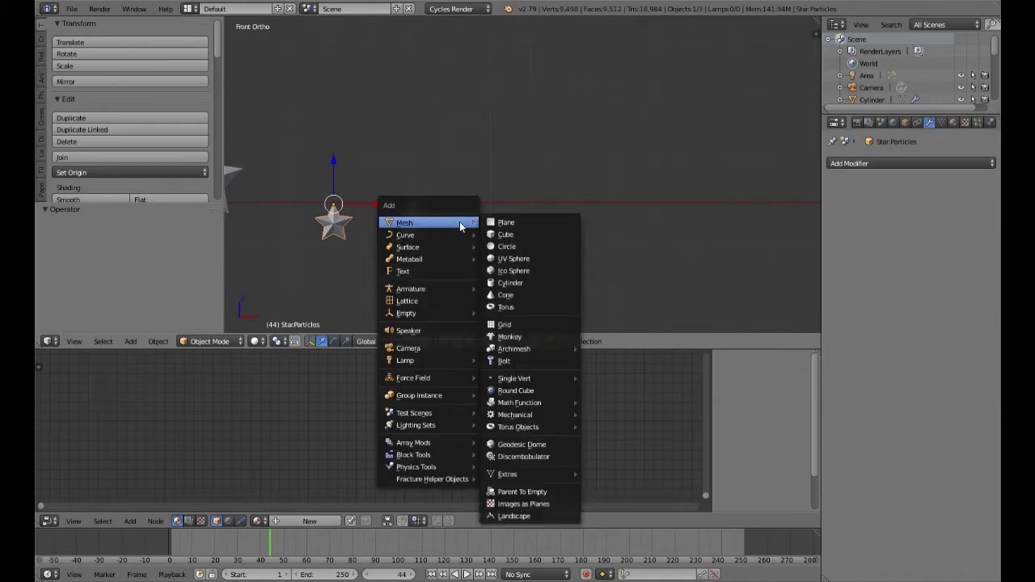
{"action": "left_click", "coordinate": [513, 284]}
{"action": "left_click", "coordinate": [145, 241]}
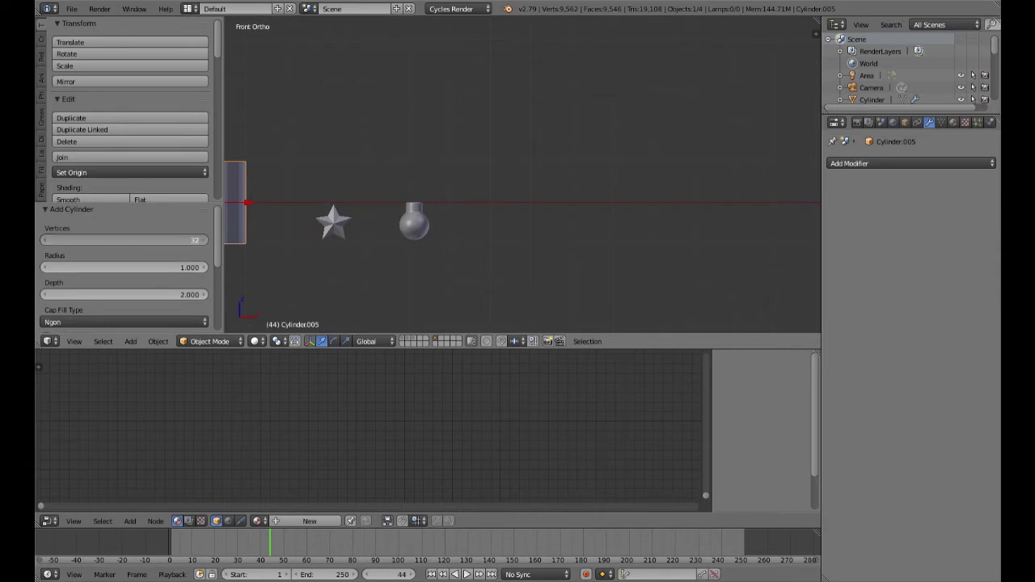
{"action": "type", "text": "8"}
{"action": "key", "text": "Return"}
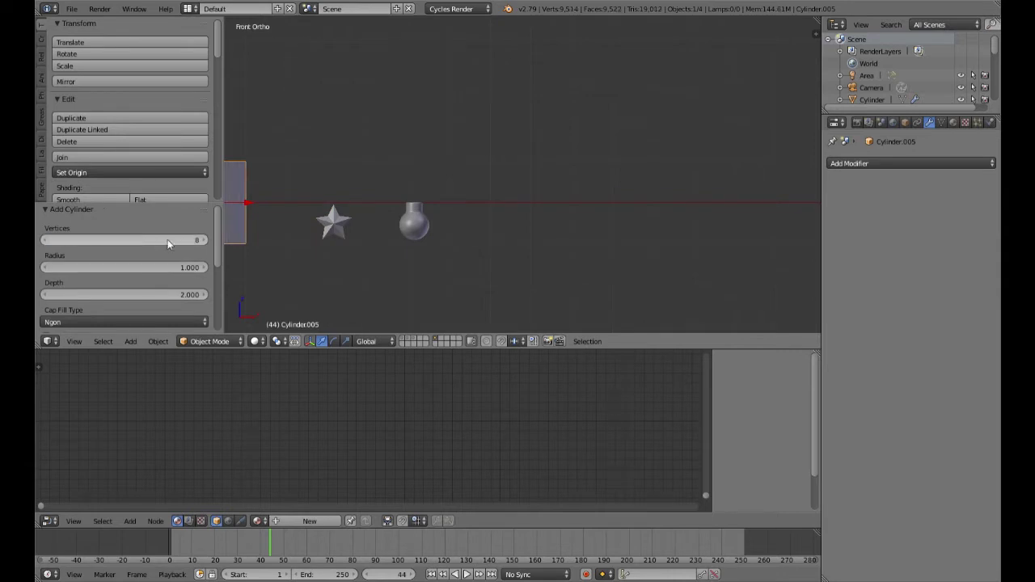
Move the cylinder along X to sit right of the ornament
{"action": "scroll", "coordinate": [294, 240], "scroll_direction": "down", "scroll_amount": 3}
{"action": "left_click_drag", "start_coordinate": [375, 194], "coordinate": [544, 205]}
{"action": "scroll", "coordinate": [544, 206], "scroll_direction": "up", "scroll_amount": 3}
{"action": "scroll", "coordinate": [477, 249], "scroll_direction": "up", "scroll_amount": 2}
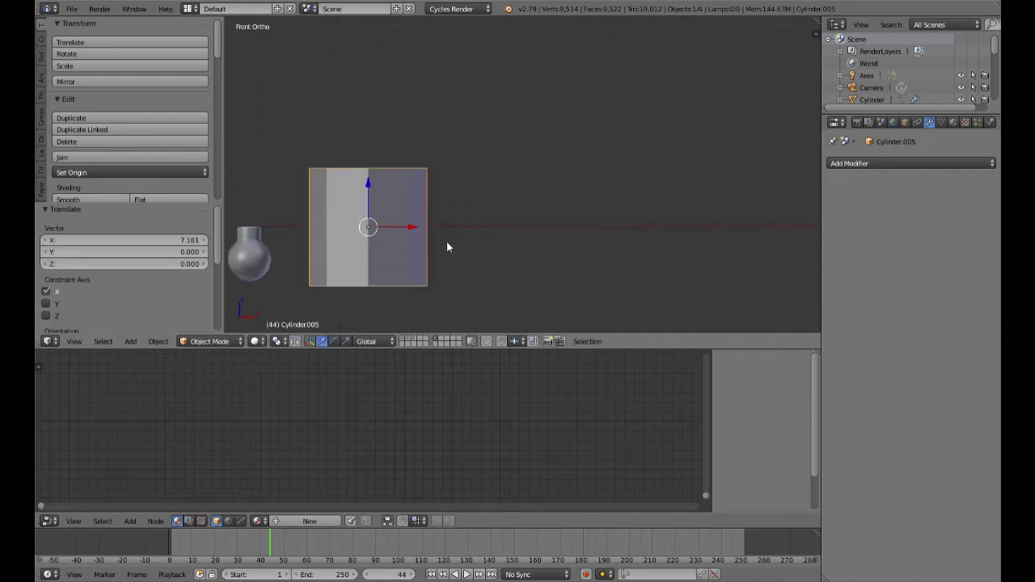
{"action": "left_click_drag", "start_coordinate": [412, 234], "coordinate": [426, 228]}
Shrink the cylinder's bottom ring to 0.194, then extrude and scale it into a point
{"action": "key", "text": "Tab"}
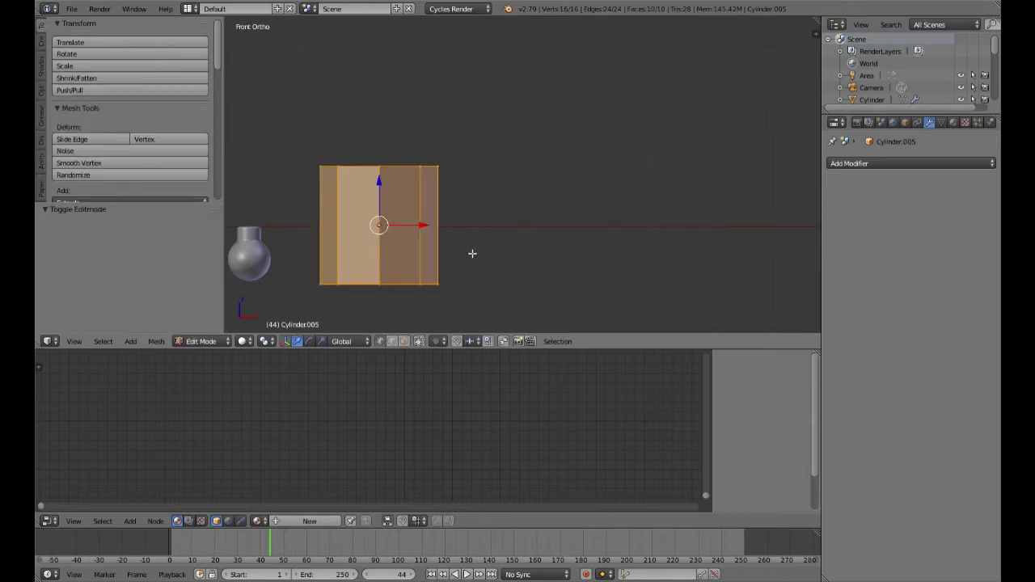
{"action": "middle_click_drag", "start_coordinate": [572, 229], "coordinate": [636, 232], "text": "shift"}
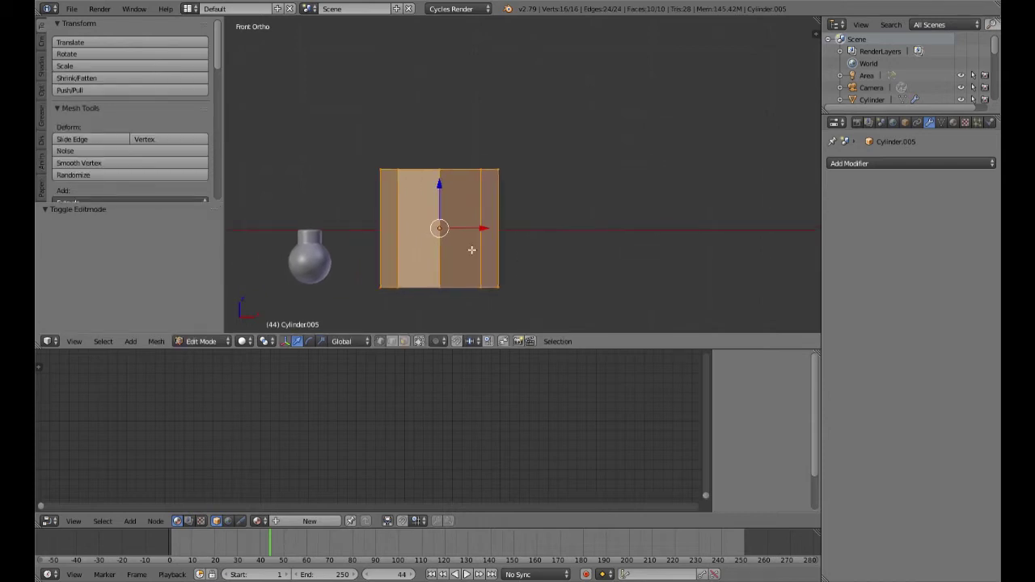
{"action": "key", "text": "a"}
{"action": "key", "text": "b"}
{"action": "left_click_drag", "start_coordinate": [372, 272], "coordinate": [513, 306]}
{"action": "middle_click_drag", "start_coordinate": [589, 307], "coordinate": [579, 264], "text": "shift"}
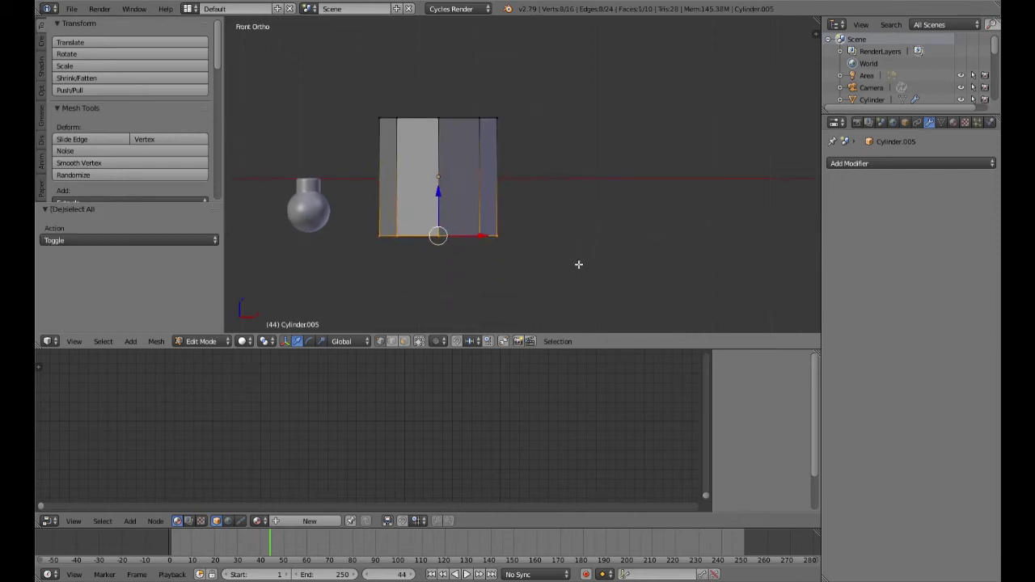
{"action": "key", "text": "s"}
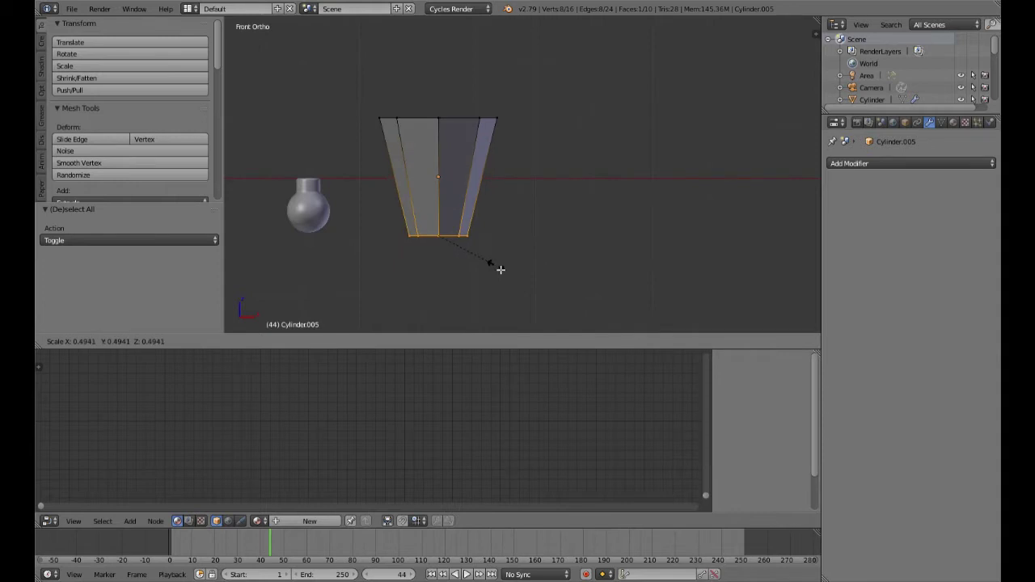
{"action": "left_click", "coordinate": [453, 263]}
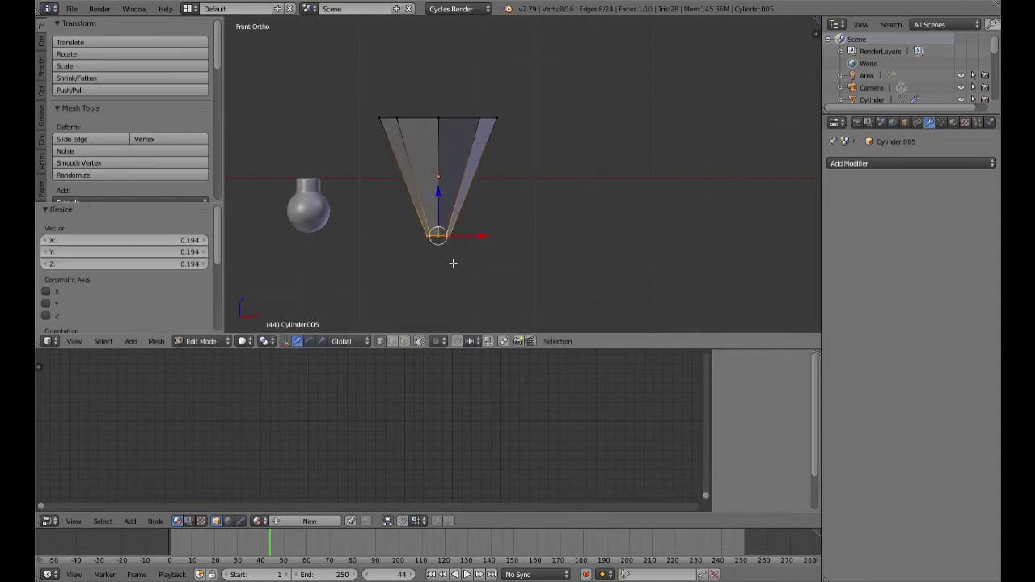
{"action": "key", "text": "e"}
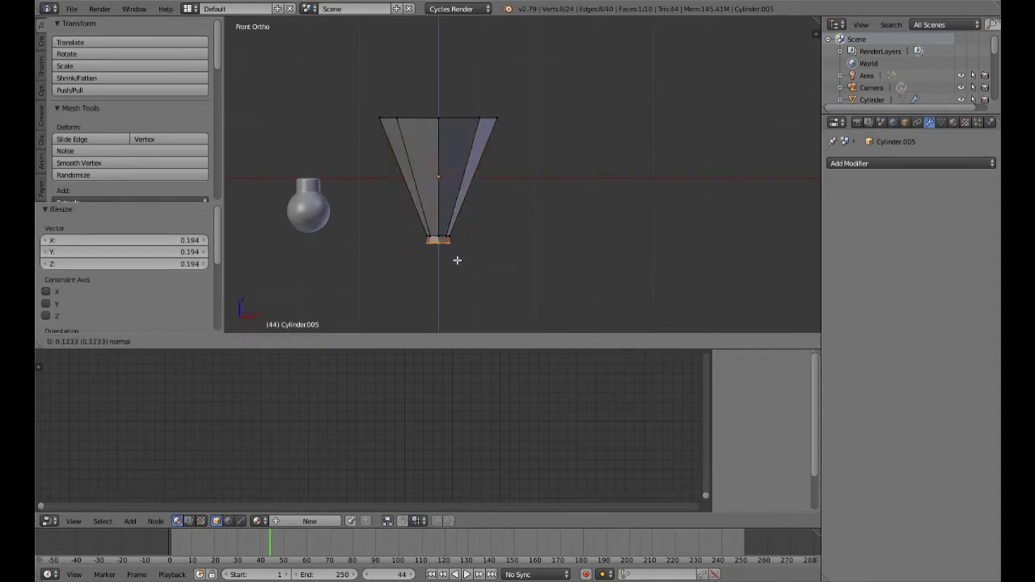
{"action": "left_click", "coordinate": [458, 262]}
{"action": "key", "text": "s"}
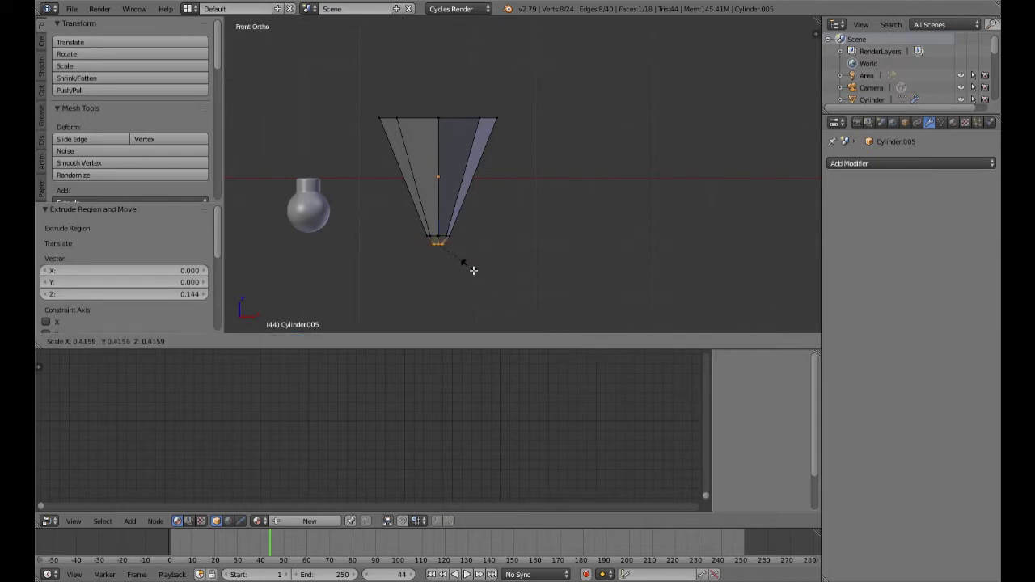
{"action": "left_click", "coordinate": [473, 269]}
Extrude the top loop upward twice and narrow it to 0.442
{"action": "scroll", "coordinate": [473, 269], "scroll_direction": "up", "scroll_amount": 3, "text": "shift"}
{"action": "scroll", "coordinate": [485, 242], "scroll_direction": "up", "scroll_amount": 2, "text": "shift"}
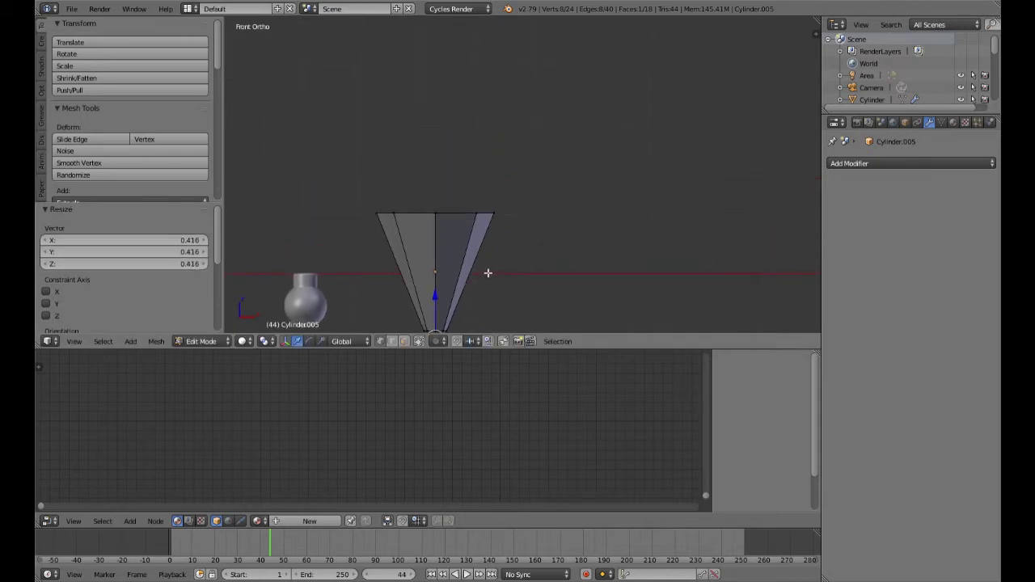
{"action": "right_click", "coordinate": [463, 215], "text": "alt"}
{"action": "middle_click_drag", "start_coordinate": [521, 229], "coordinate": [513, 289]}
{"action": "key", "text": "KP_1"}
{"action": "key", "text": "e"}
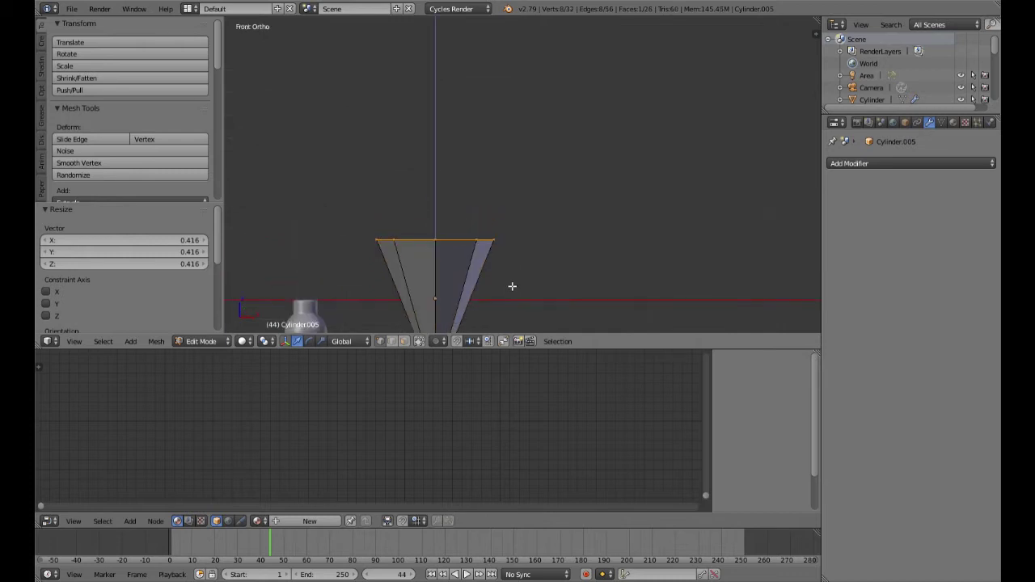
{"action": "left_click", "coordinate": [512, 178]}
{"action": "scroll", "coordinate": [522, 290], "scroll_direction": "down", "scroll_amount": 3}
{"action": "middle_click_drag", "start_coordinate": [522, 290], "coordinate": [516, 329], "text": "shift"}
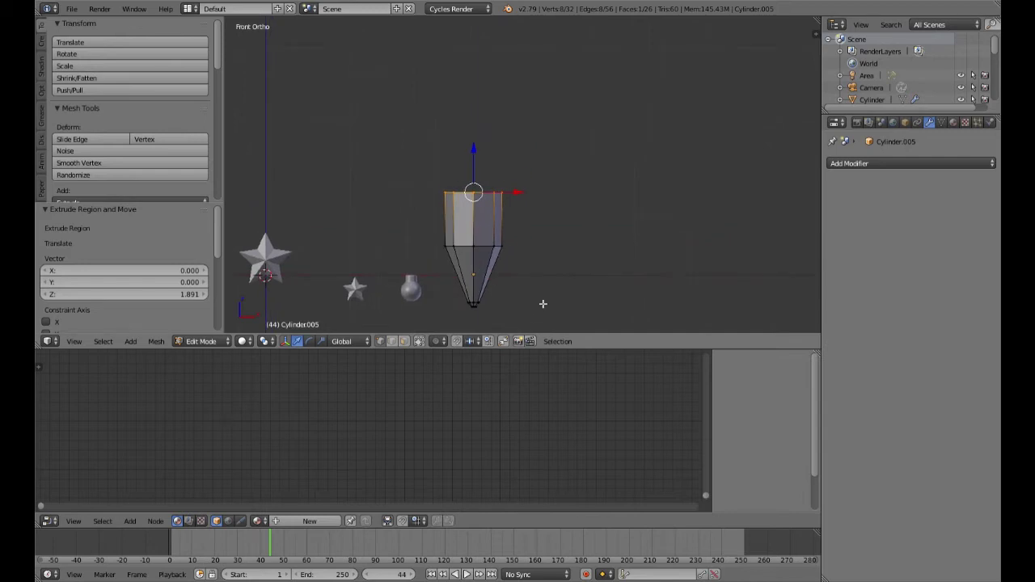
{"action": "key", "text": "e"}
{"action": "left_click", "coordinate": [543, 270]}
{"action": "key", "text": "s"}
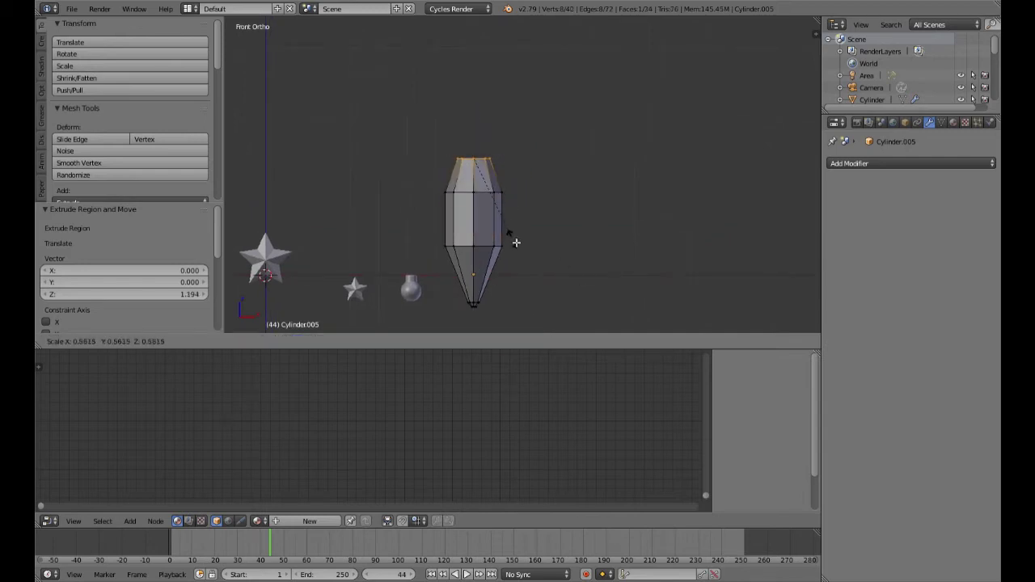
{"action": "left_click", "coordinate": [510, 226]}
Extrude the top again, widen the ring to 1.263, and extrude it up into a neck
{"action": "middle_click_drag", "start_coordinate": [527, 231], "coordinate": [525, 268], "text": "shift"}
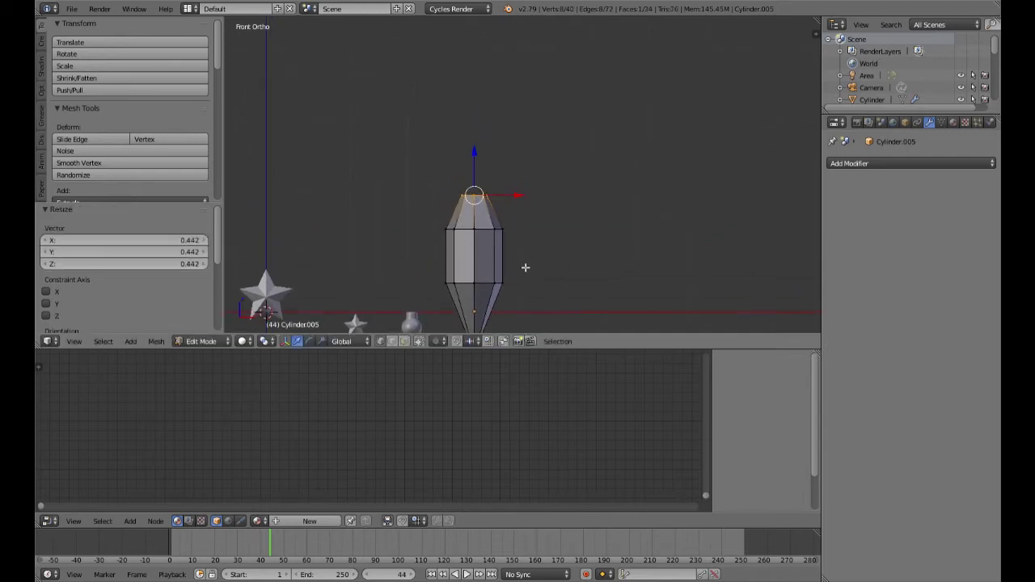
{"action": "key", "text": "e"}
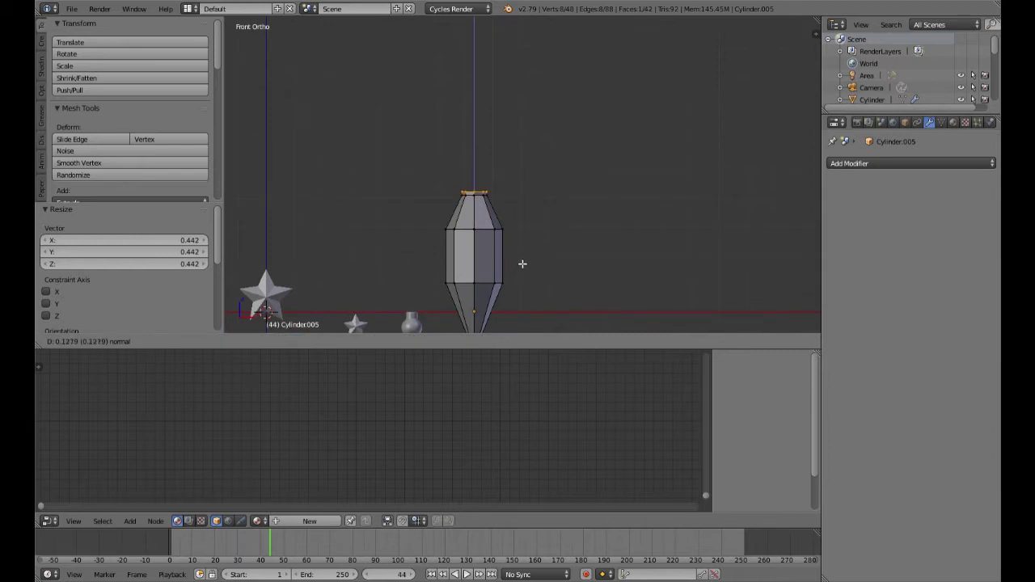
{"action": "left_click", "coordinate": [522, 265]}
{"action": "key", "text": "e"}
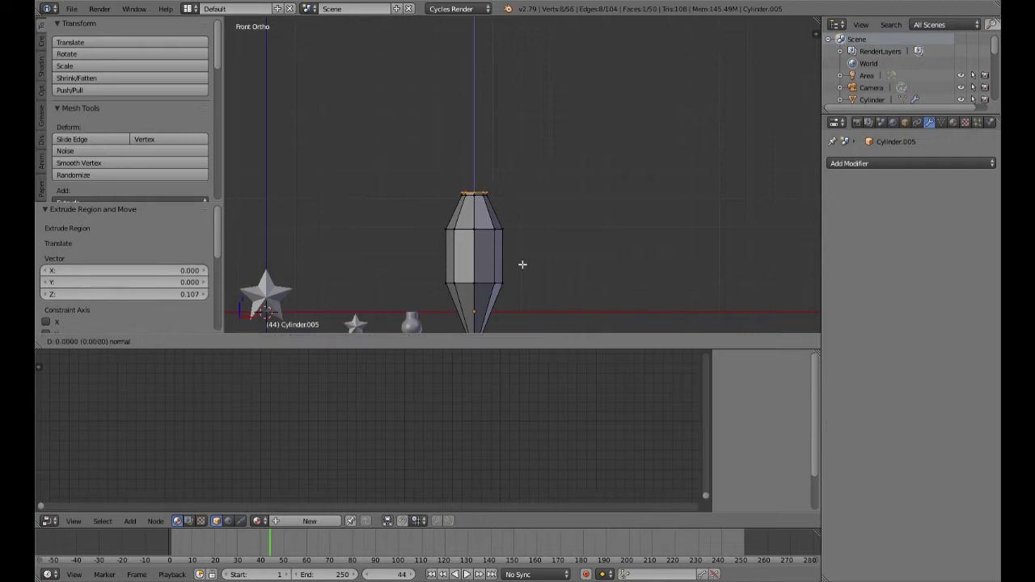
{"action": "key", "text": "s"}
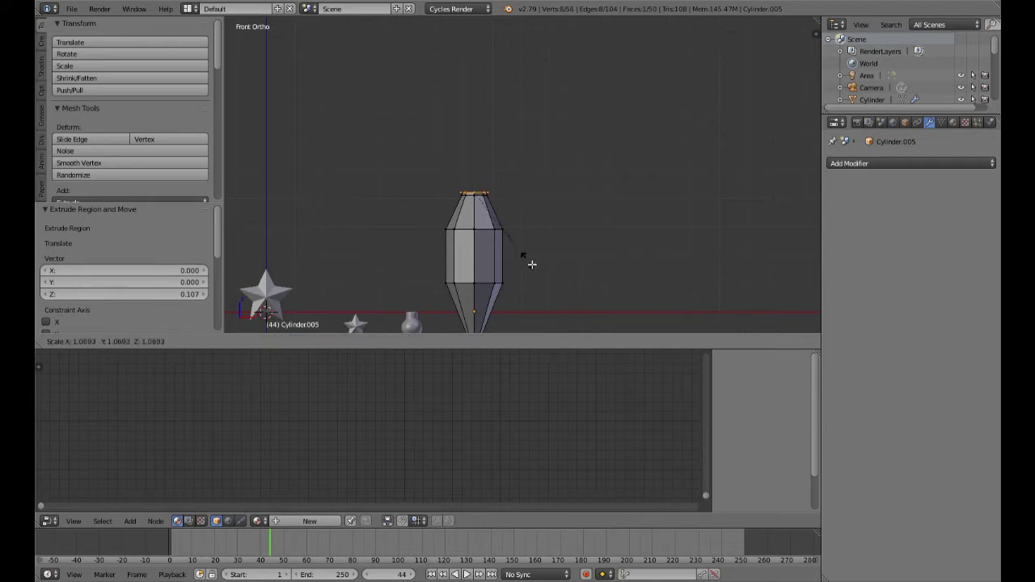
{"action": "left_click", "coordinate": [550, 270]}
{"action": "key", "text": "e"}
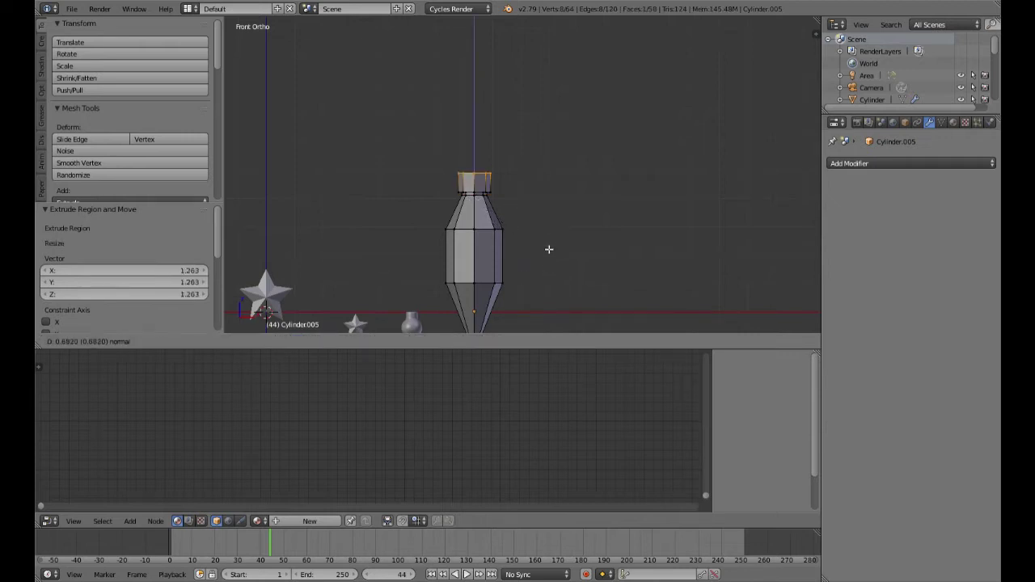
{"action": "left_click", "coordinate": [549, 244]}
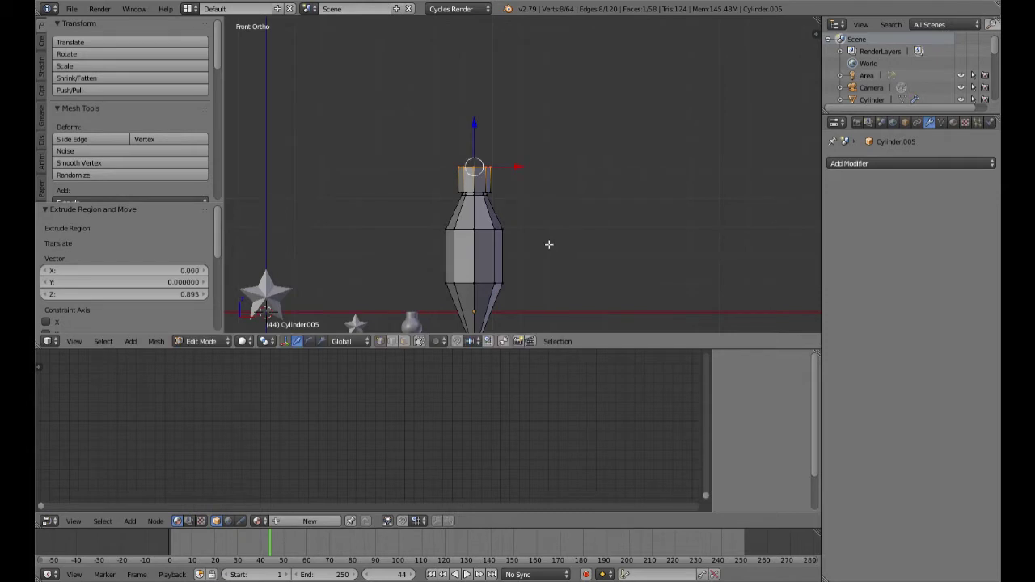
{"action": "key", "text": "Tab"}
{"action": "mouse_move", "coordinate": [560, 233]}
{"action": "middle_mouse_down"}
{"action": "mouse_move", "coordinate": [544, 266]}
{"action": "mouse_move", "coordinate": [563, 221]}
{"action": "middle_mouse_up"}
{"action": "key", "text": "KP_1"}
Raise the cylinder's top face by 0.234 along Z and bring up the modifier list
{"action": "scroll", "coordinate": [428, 224], "scroll_direction": "down", "scroll_amount": 5}
{"action": "scroll", "coordinate": [511, 278], "scroll_direction": "up", "scroll_amount": 5}
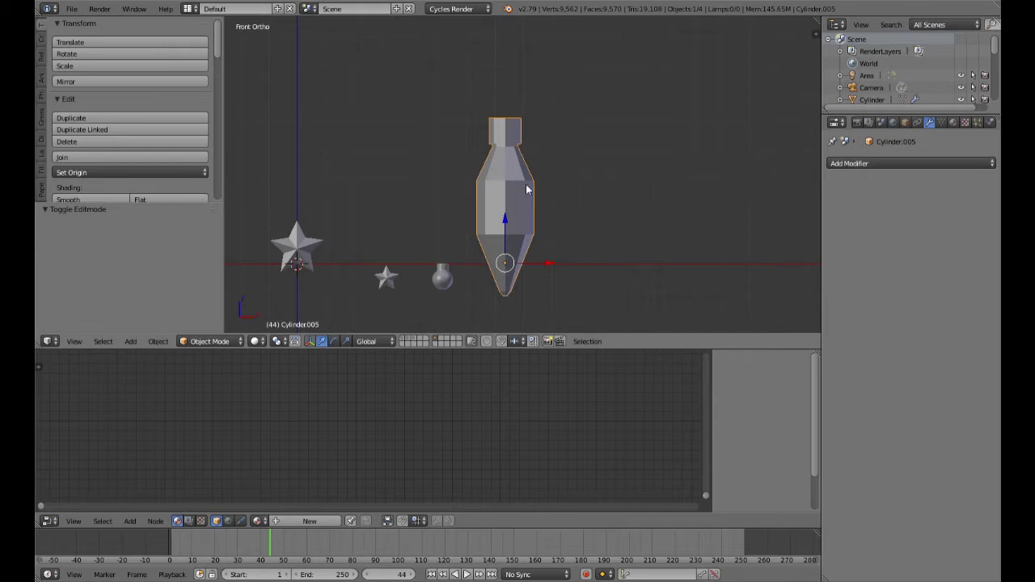
{"action": "key", "text": "Tab"}
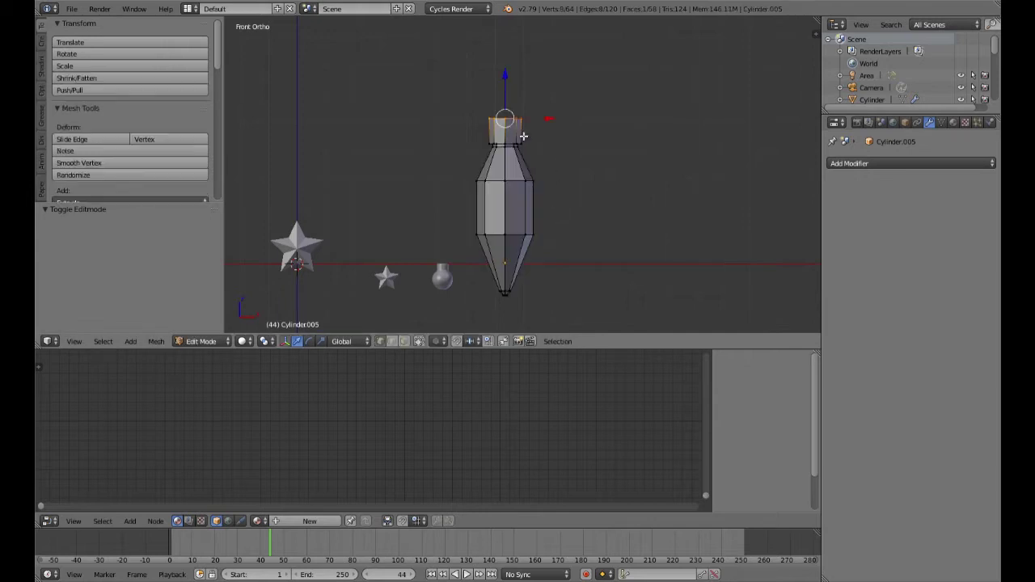
{"action": "key", "text": "g"}
{"action": "key", "text": "z"}
{"action": "left_click", "coordinate": [513, 78]}
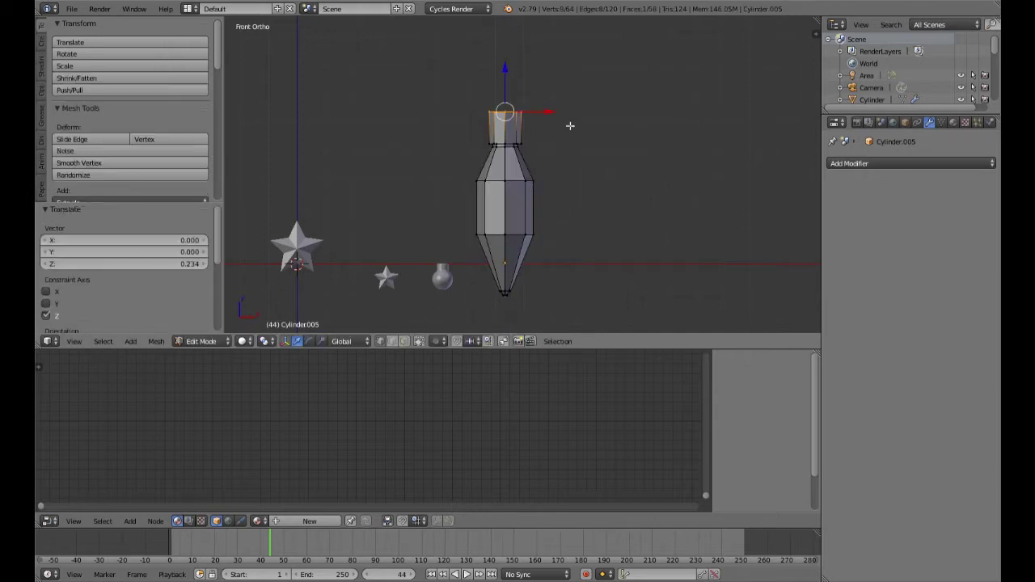
{"action": "key", "text": "Tab"}
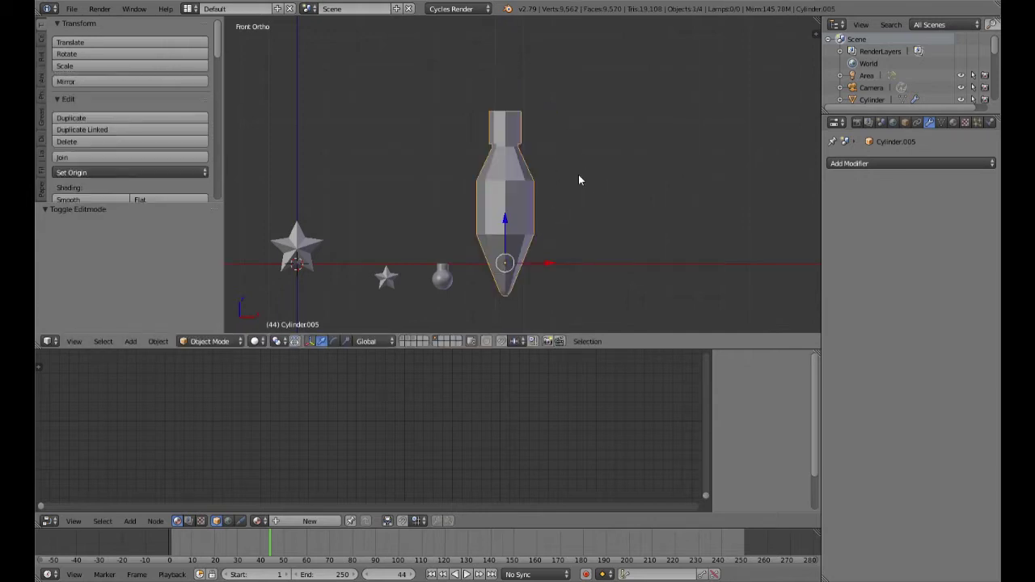
{"action": "left_click", "coordinate": [915, 165]}
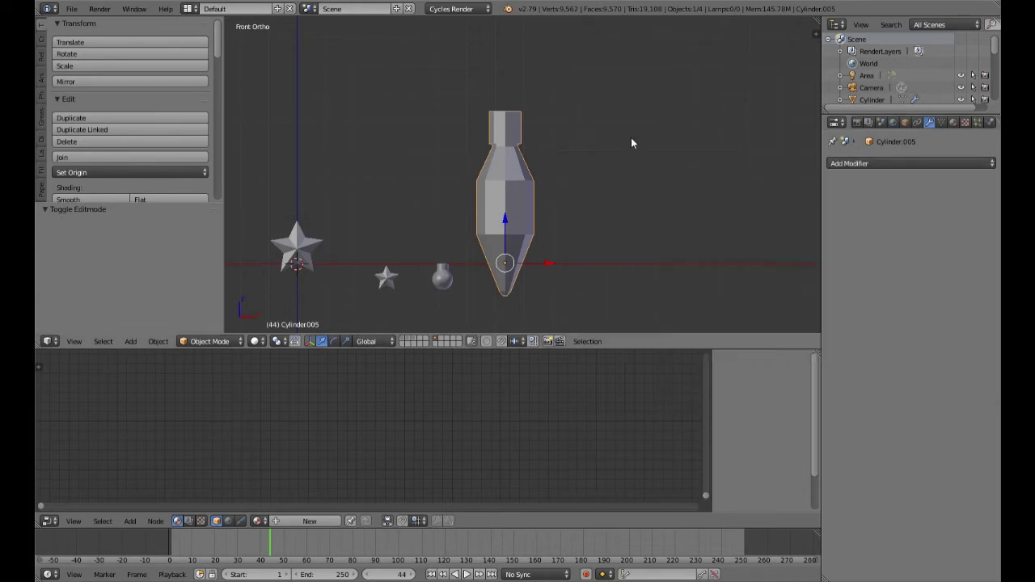
Cut two edge loops near the top of the neck, undoing an extra third cut
{"action": "key", "text": "Tab"}
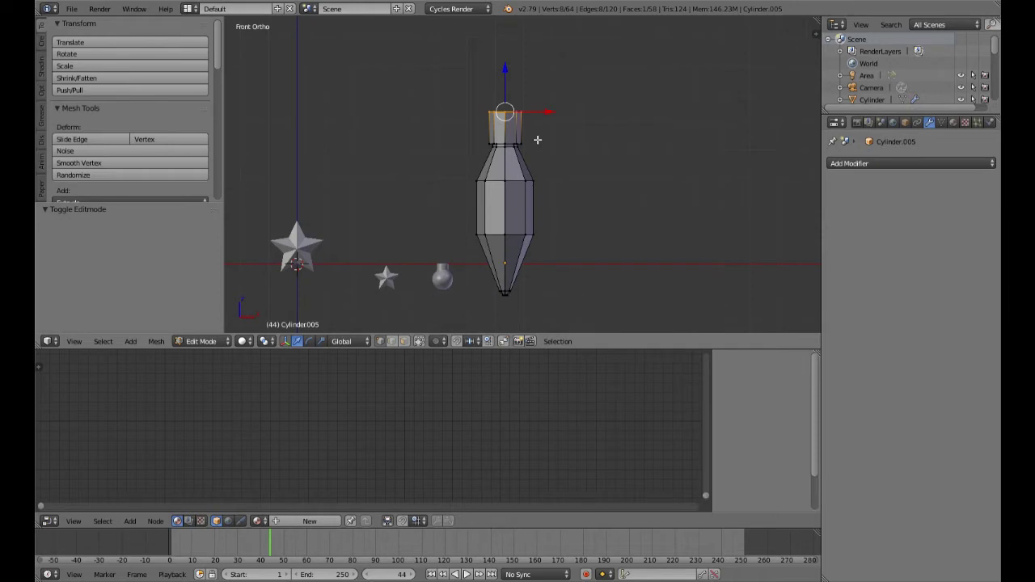
{"action": "key", "text": "ctrl+r"}
{"action": "left_click", "coordinate": [537, 134]}
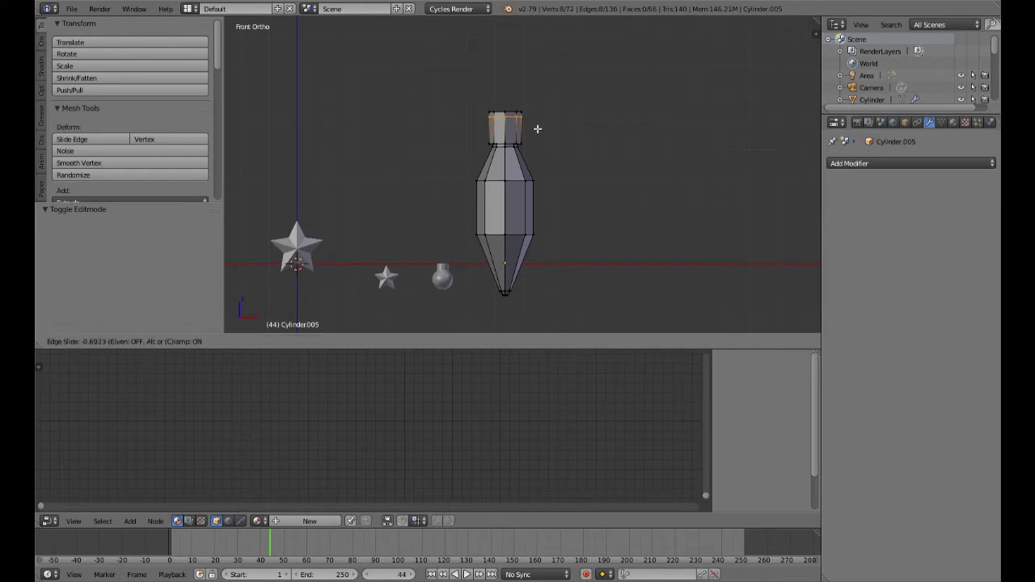
{"action": "left_click", "coordinate": [536, 129]}
{"action": "key", "text": "ctrl+r"}
{"action": "left_click", "coordinate": [527, 143]}
{"action": "left_click", "coordinate": [527, 153]}
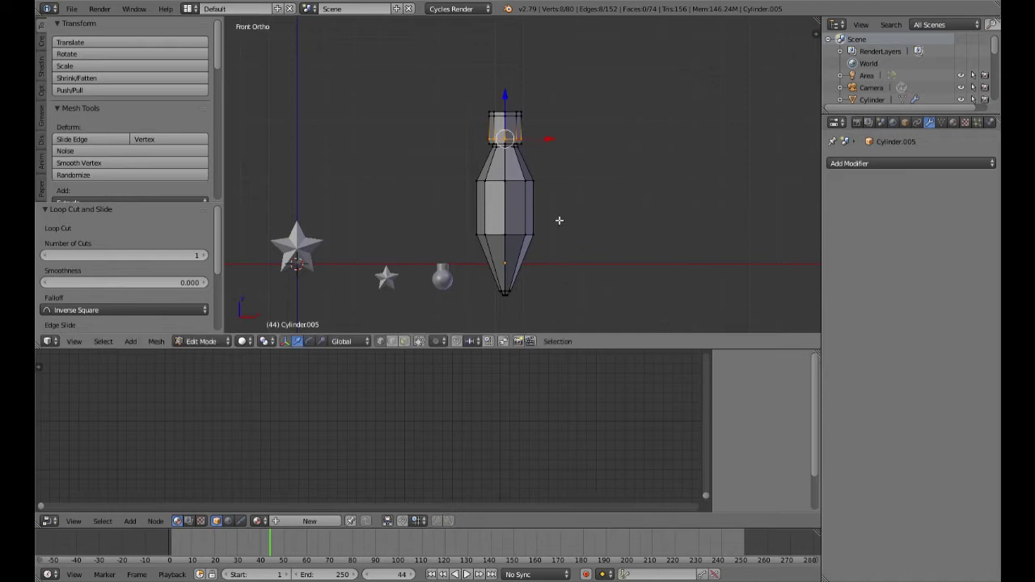
{"action": "scroll", "coordinate": [529, 175], "scroll_direction": "up", "scroll_amount": 4}
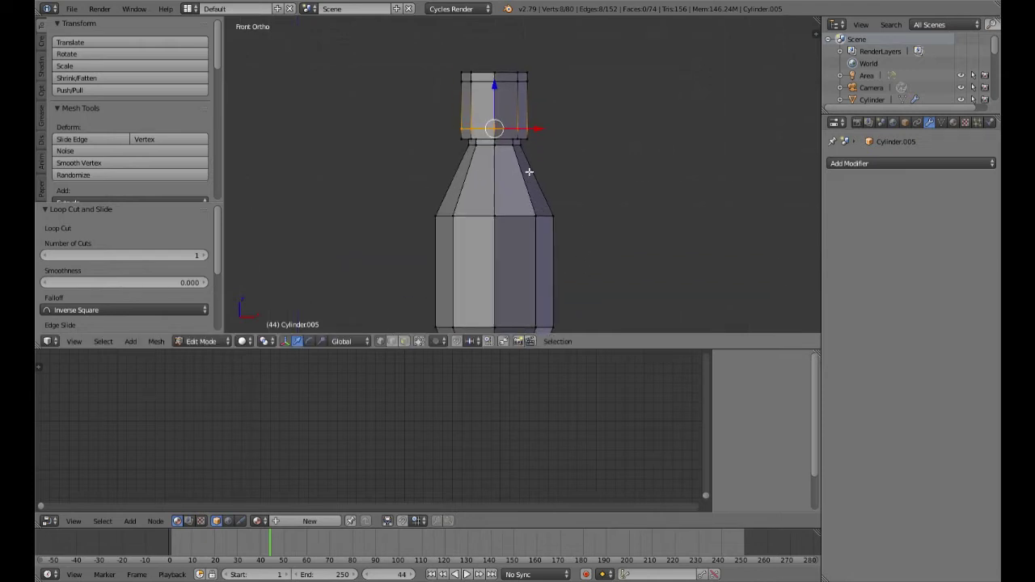
{"action": "key", "text": "ctrl+r"}
{"action": "left_click", "coordinate": [529, 167]}
{"action": "left_click", "coordinate": [529, 153]}
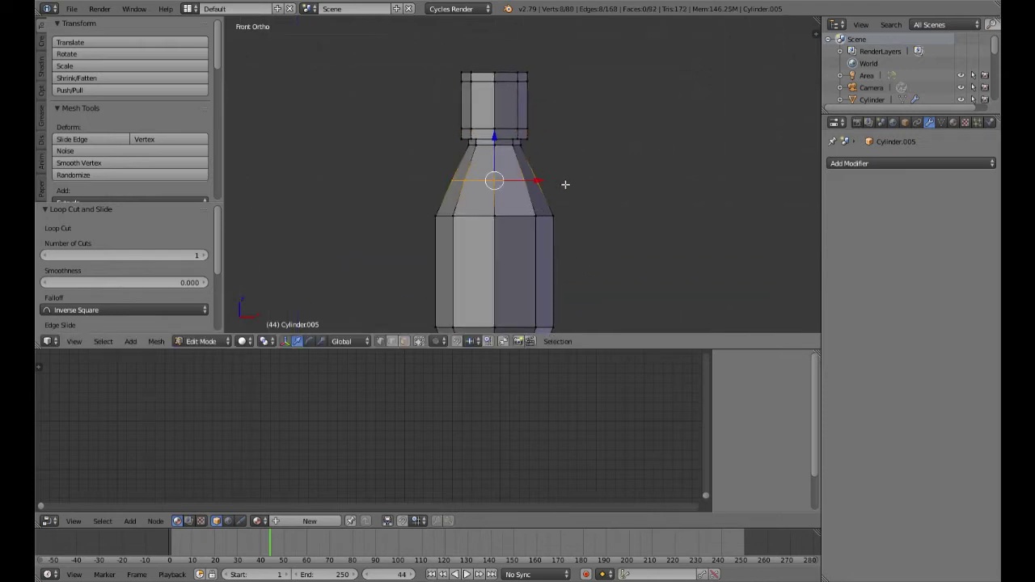
{"action": "key", "text": "ctrl+z"}
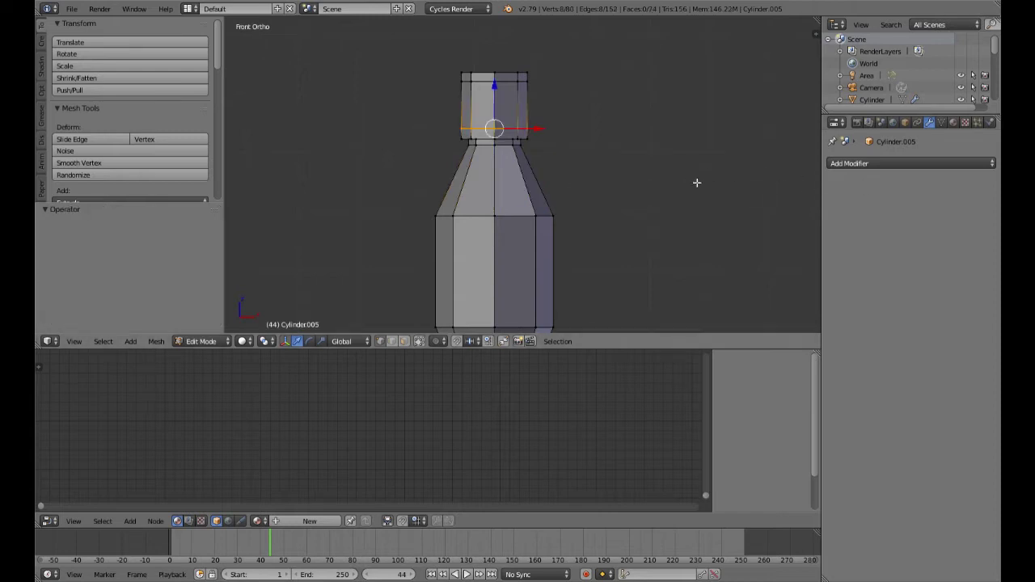
{"action": "key", "text": "Tab"}
Add a Subdivision Surface modifier with 2 viewport levels and shade the cylinder smooth
{"action": "left_click", "coordinate": [893, 164]}
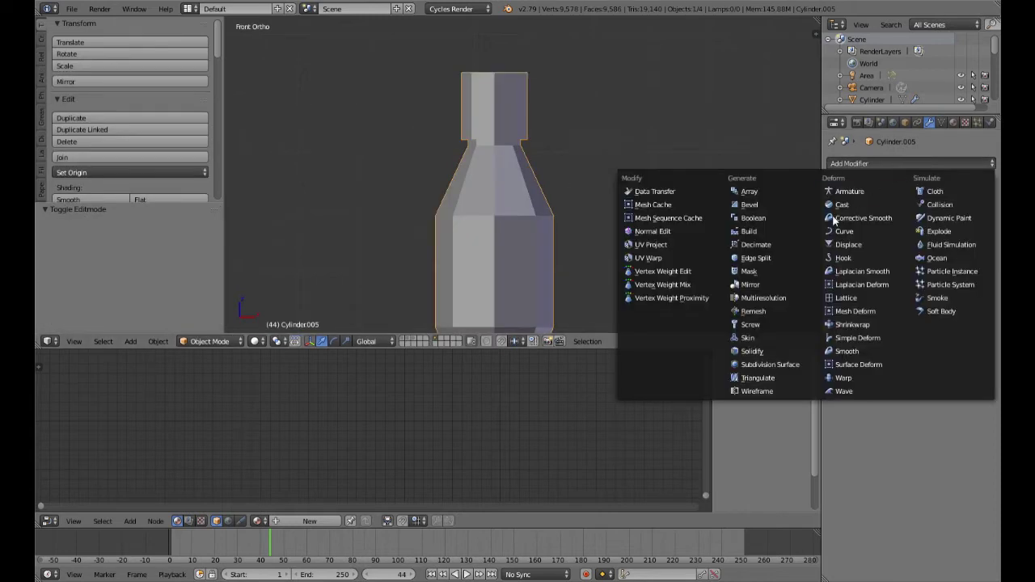
{"action": "left_click", "coordinate": [786, 365]}
{"action": "left_click", "coordinate": [896, 271]}
{"action": "scroll", "coordinate": [601, 266], "scroll_direction": "down", "scroll_amount": 3}
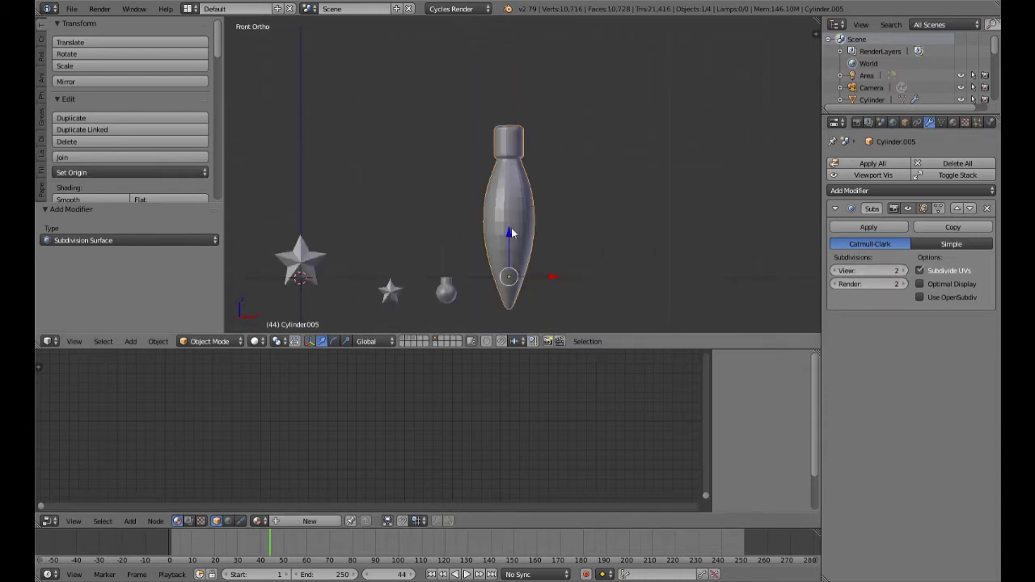
{"action": "left_click", "coordinate": [100, 199]}
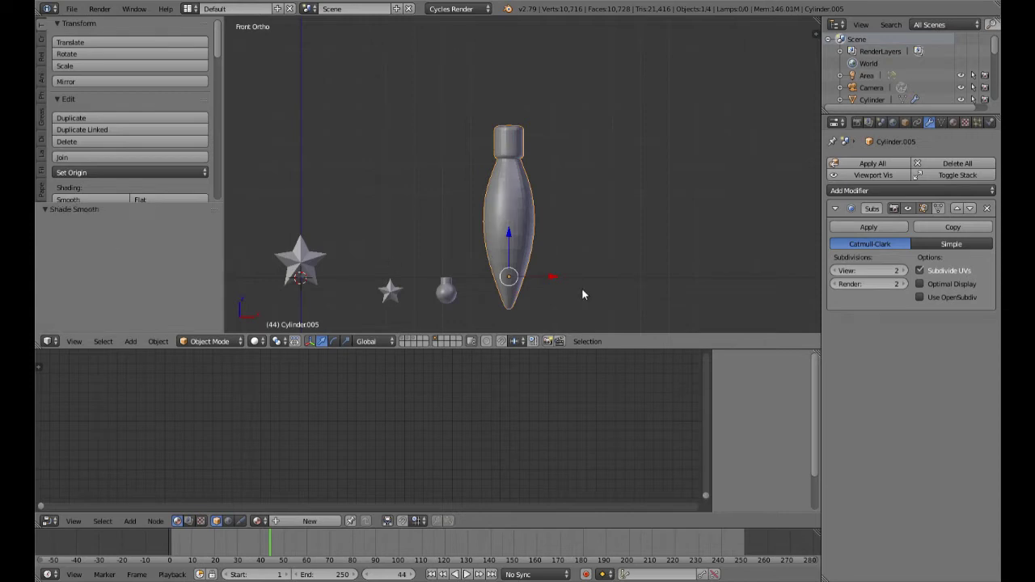
In Edit Mode, move the whole cylinder mesh down below its origin
{"action": "key", "text": "Tab"}
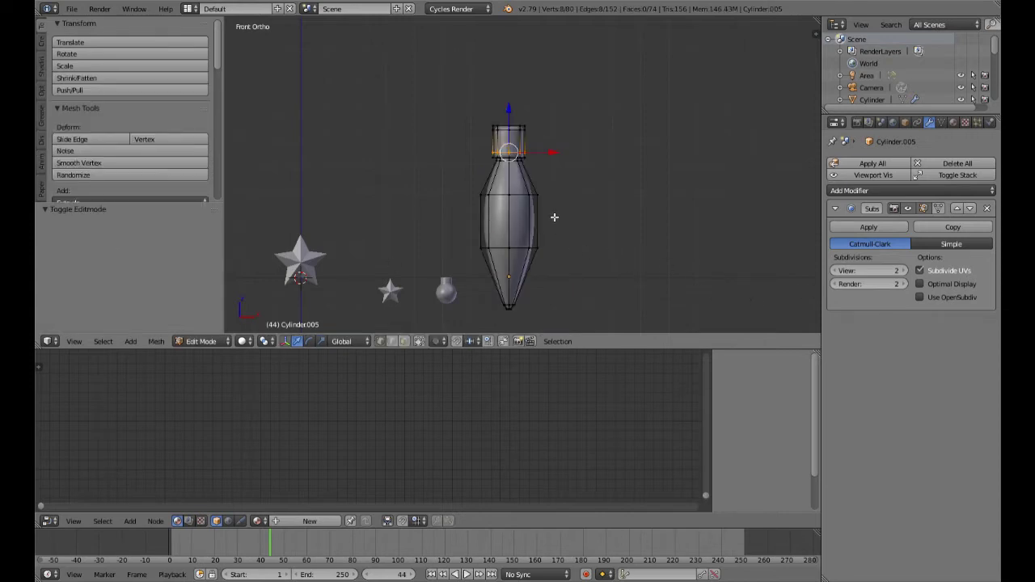
{"action": "key", "text": "a"}
{"action": "key", "text": "a"}
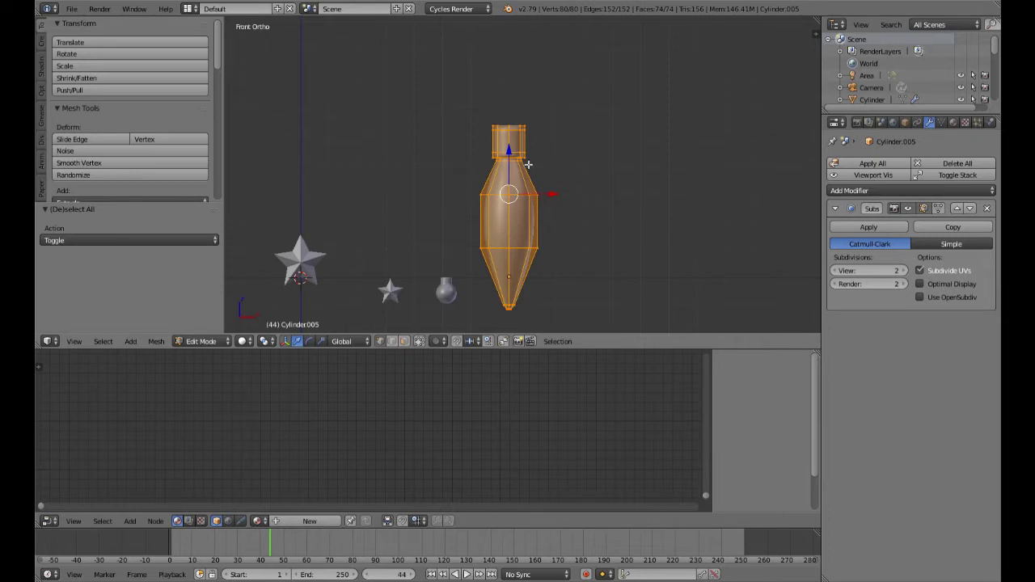
{"action": "left_click_drag", "start_coordinate": [510, 154], "coordinate": [522, 308]}
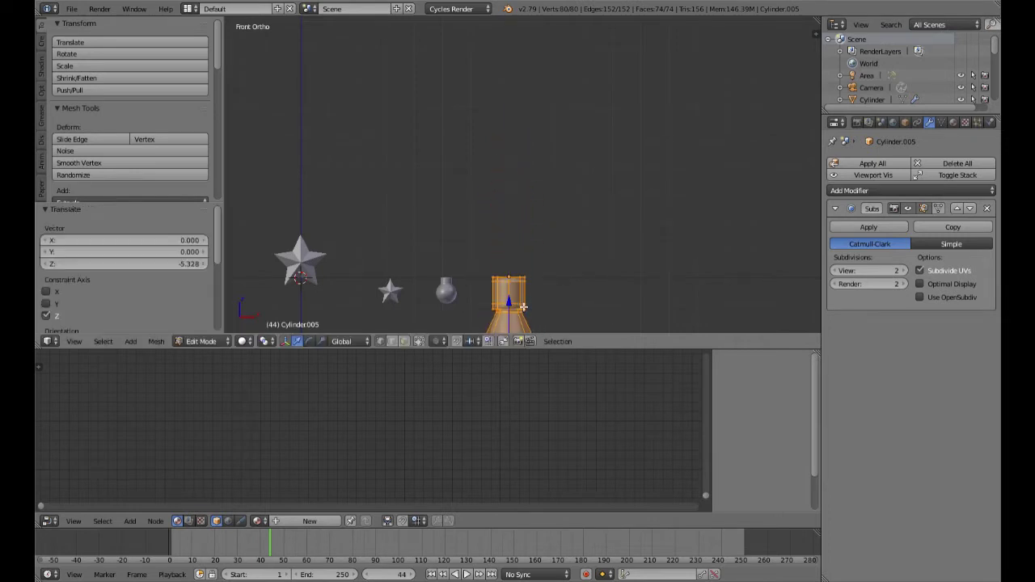
{"action": "scroll", "coordinate": [580, 292], "scroll_direction": "down", "scroll_amount": 4}
{"action": "key", "text": "Tab"}
Scale the cylinder object down to 0.090
{"action": "middle_click_drag", "start_coordinate": [646, 288], "coordinate": [631, 222], "text": "shift"}
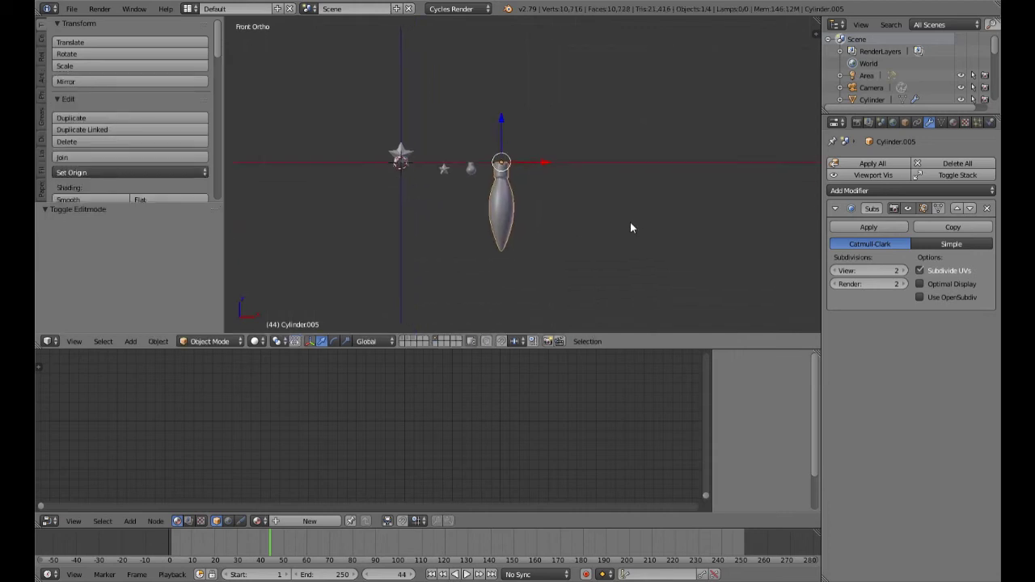
{"action": "key", "text": "s"}
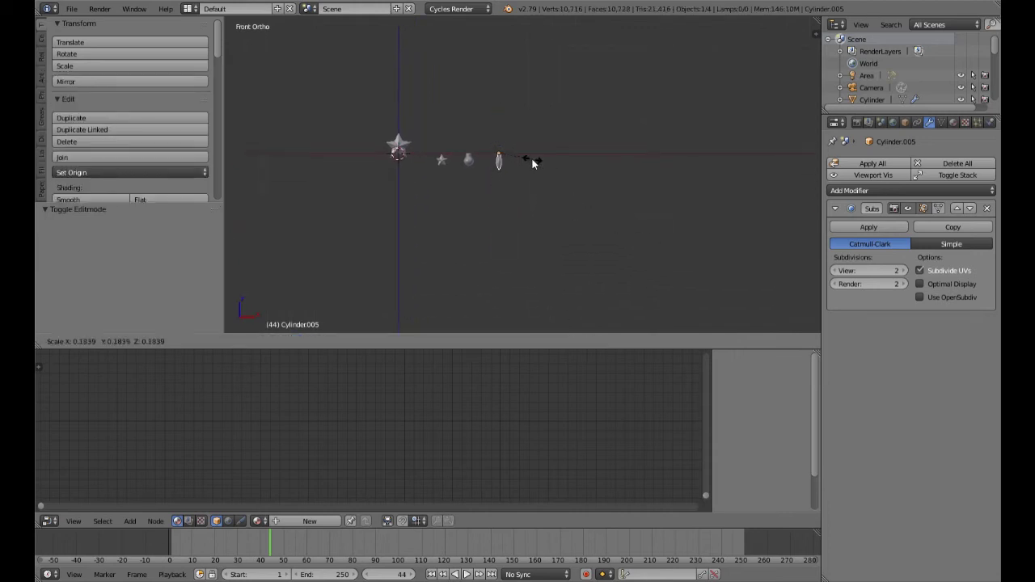
{"action": "left_click", "coordinate": [516, 158]}
{"action": "scroll", "coordinate": [557, 199], "scroll_direction": "up", "scroll_amount": 8}
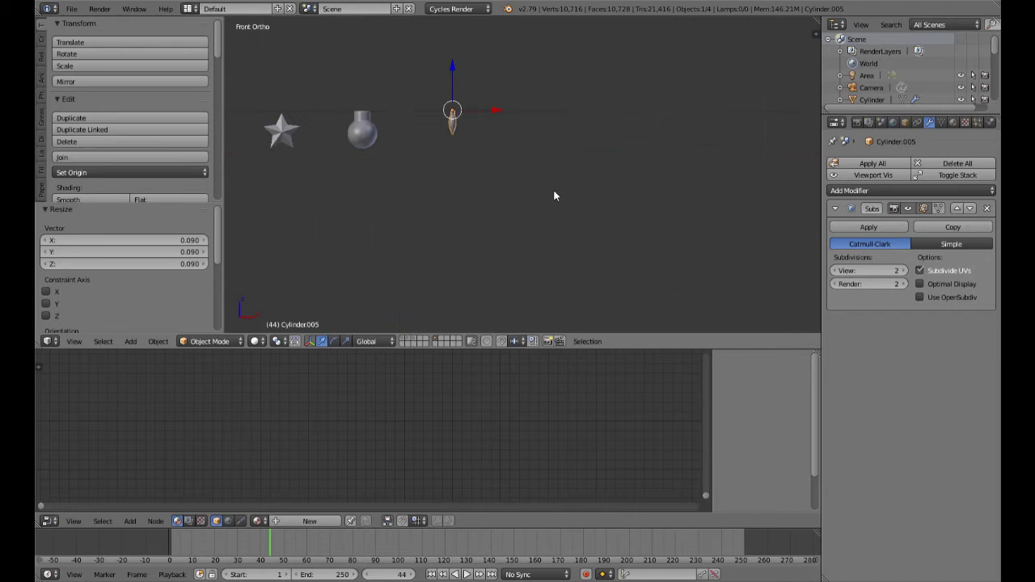
{"action": "scroll", "coordinate": [620, 276], "scroll_direction": "up", "scroll_amount": 3}
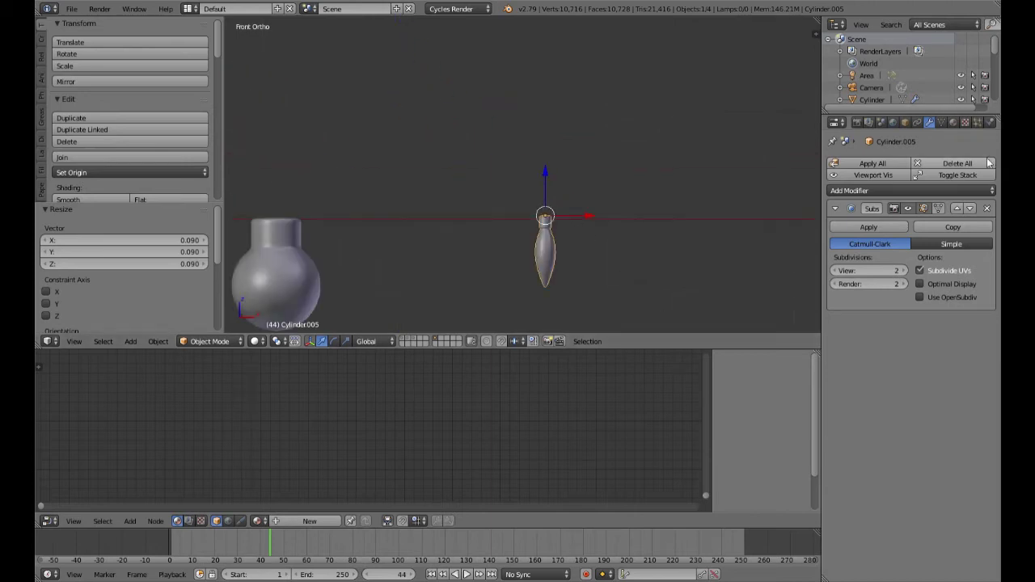
Rename the small cylinder ornament from Cylinder.005 to 'Tiny light'
{"action": "left_click", "coordinate": [904, 123]}
{"action": "left_click", "coordinate": [890, 163]}
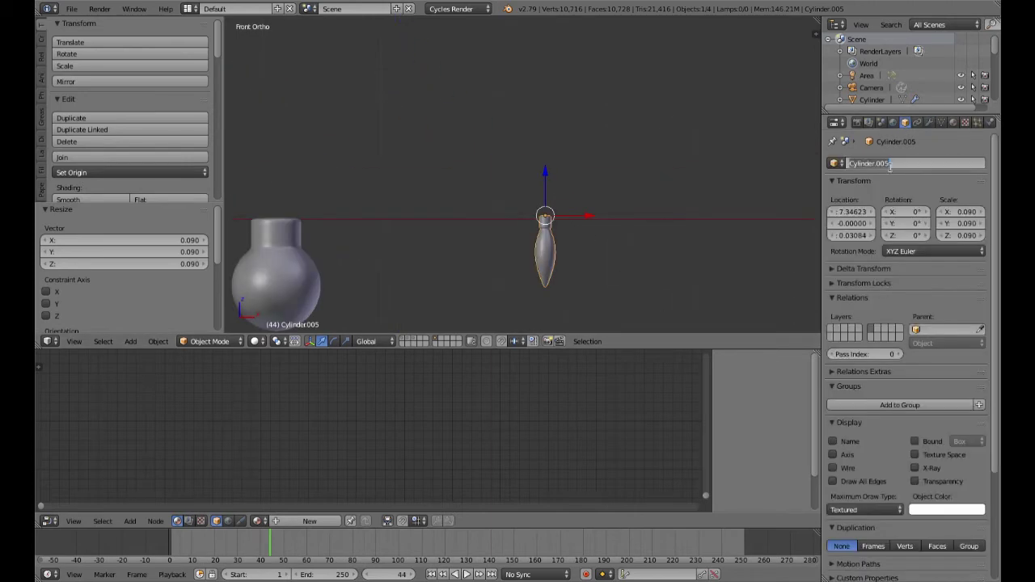
{"action": "key", "text": "BackSpace"}
{"action": "type", "text": "Tiny light"}
{"action": "key", "text": "Return"}
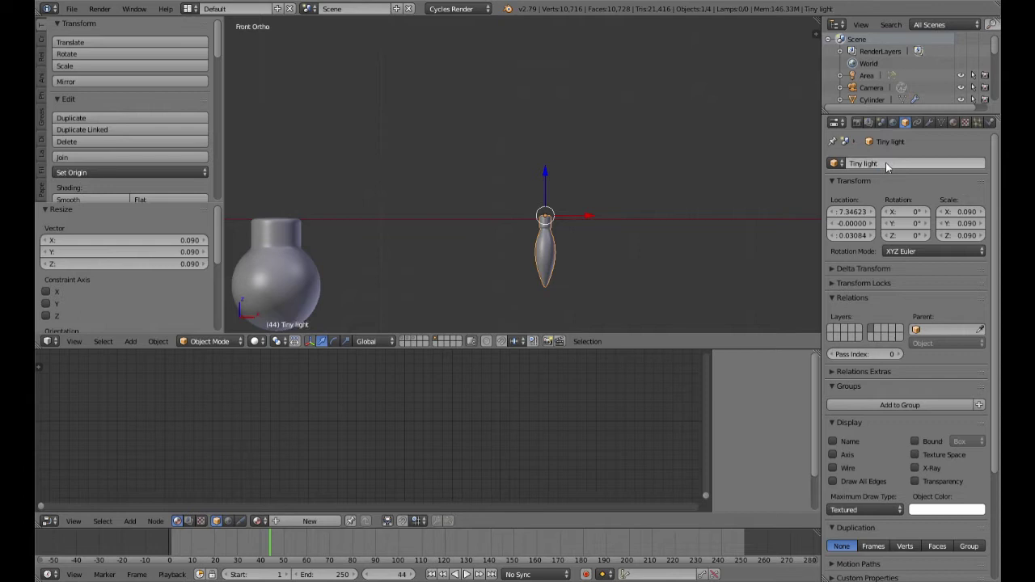
{"action": "scroll", "coordinate": [517, 304], "scroll_direction": "down", "scroll_amount": 4}
Select the round bulb ornament and rename it 'Ornaments'
{"action": "right_click", "coordinate": [396, 225]}
{"action": "middle_click_drag", "start_coordinate": [397, 231], "coordinate": [538, 232], "text": "shift"}
{"action": "right_click", "coordinate": [450, 222]}
{"action": "right_click", "coordinate": [544, 228]}
{"action": "left_click", "coordinate": [890, 165]}
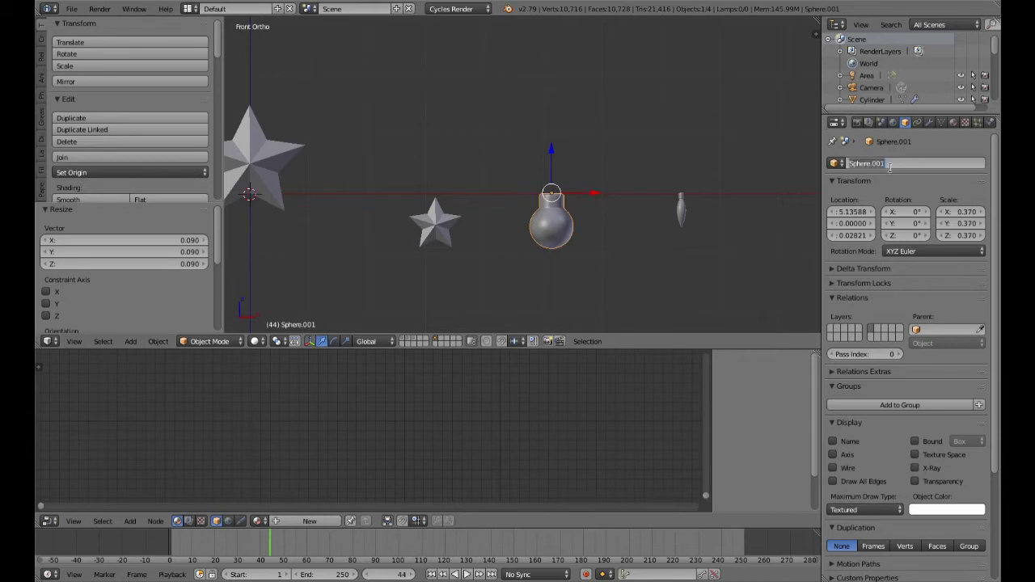
{"action": "type", "text": "Ornaments"}
{"action": "key", "text": "Return"}
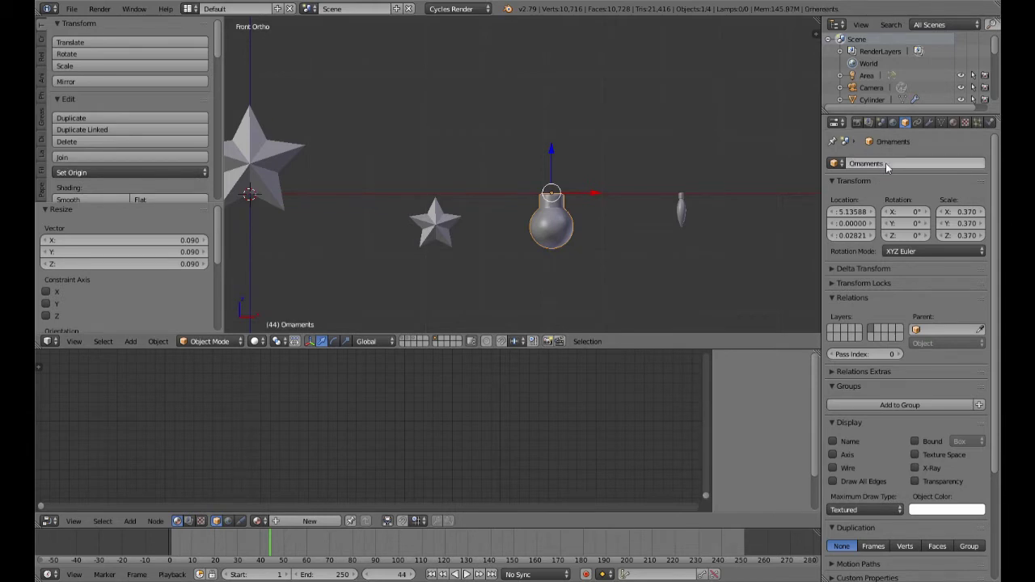
Select the small star, big star, Ornaments bulb and Tiny light objects in turn
{"action": "right_click", "coordinate": [428, 212]}
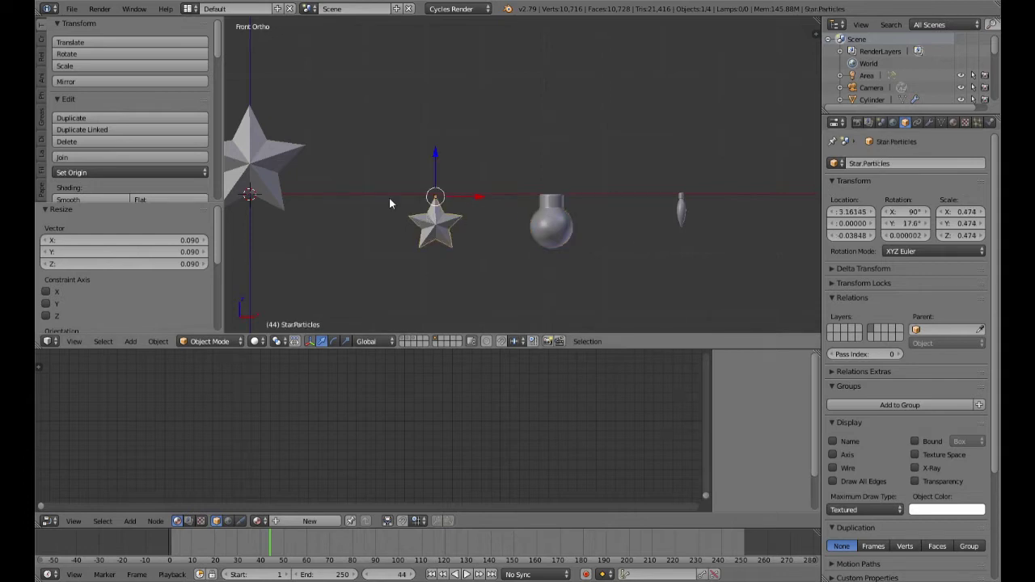
{"action": "scroll", "coordinate": [389, 196], "scroll_direction": "down", "scroll_amount": 3}
{"action": "right_click", "coordinate": [397, 193]}
{"action": "right_click", "coordinate": [472, 201]}
{"action": "right_click", "coordinate": [539, 202]}
{"action": "right_click", "coordinate": [611, 202]}
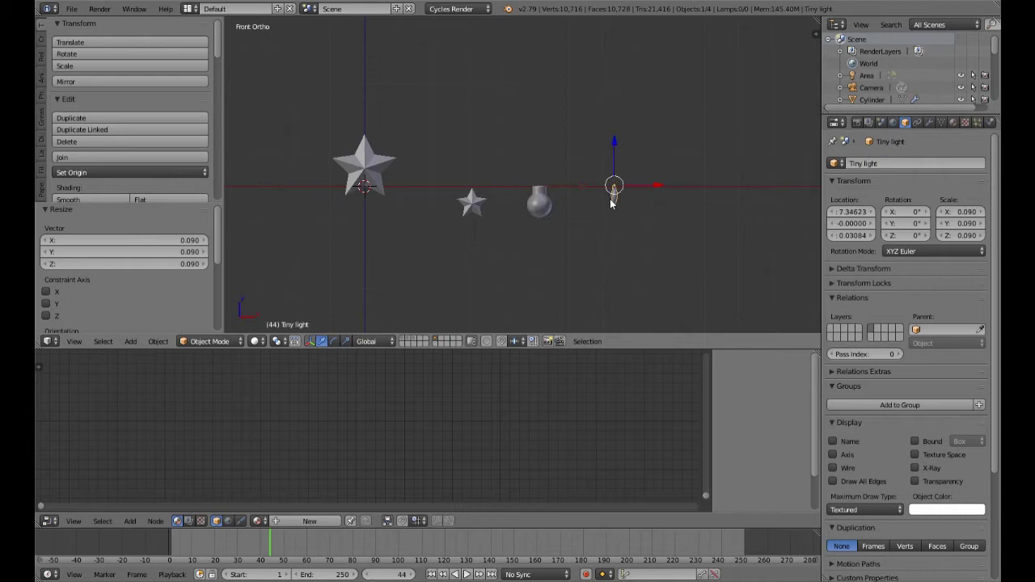
{"action": "scroll", "coordinate": [593, 240], "scroll_direction": "up", "scroll_amount": 3}
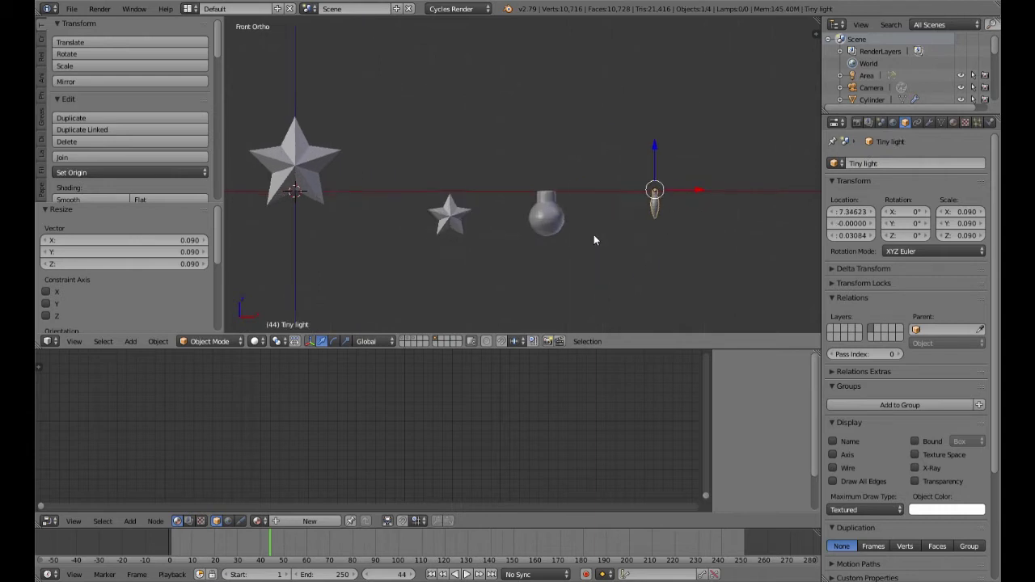
{"action": "scroll", "coordinate": [591, 259], "scroll_direction": "down", "scroll_amount": 1}
Give the small StarParticles star a new material named 'Stars'
{"action": "right_click", "coordinate": [448, 216]}
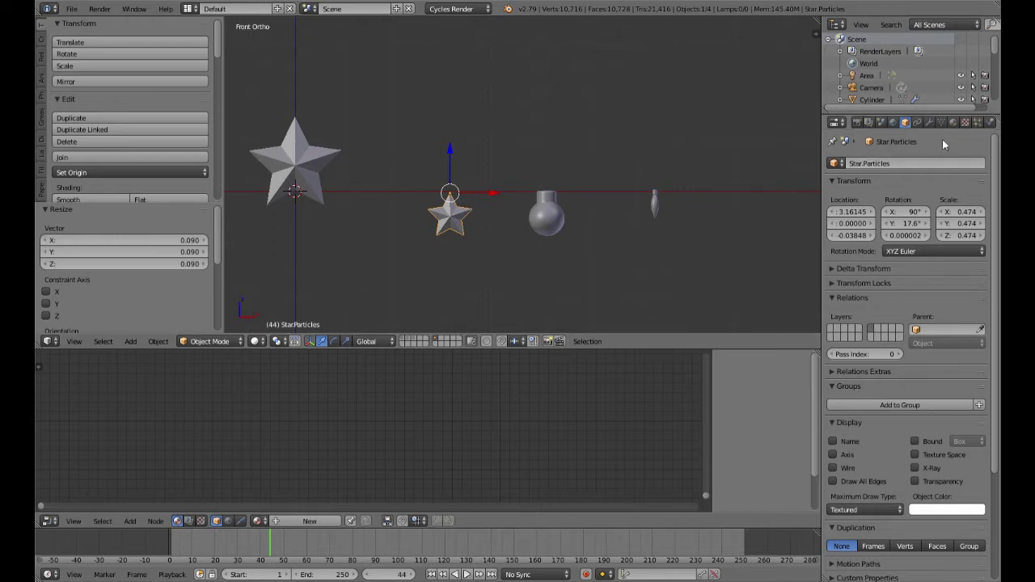
{"action": "left_click", "coordinate": [954, 123]}
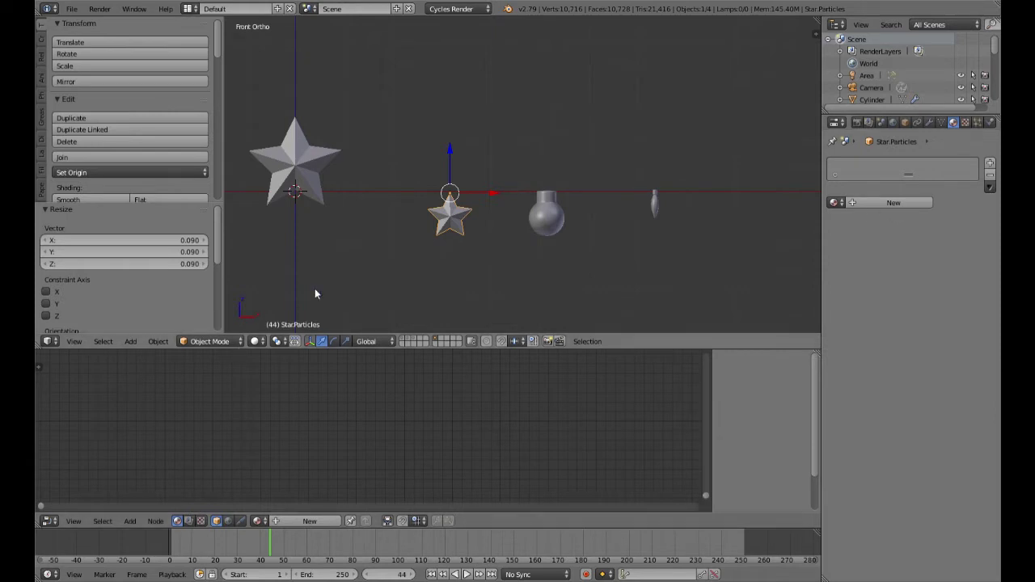
{"action": "left_click", "coordinate": [884, 203]}
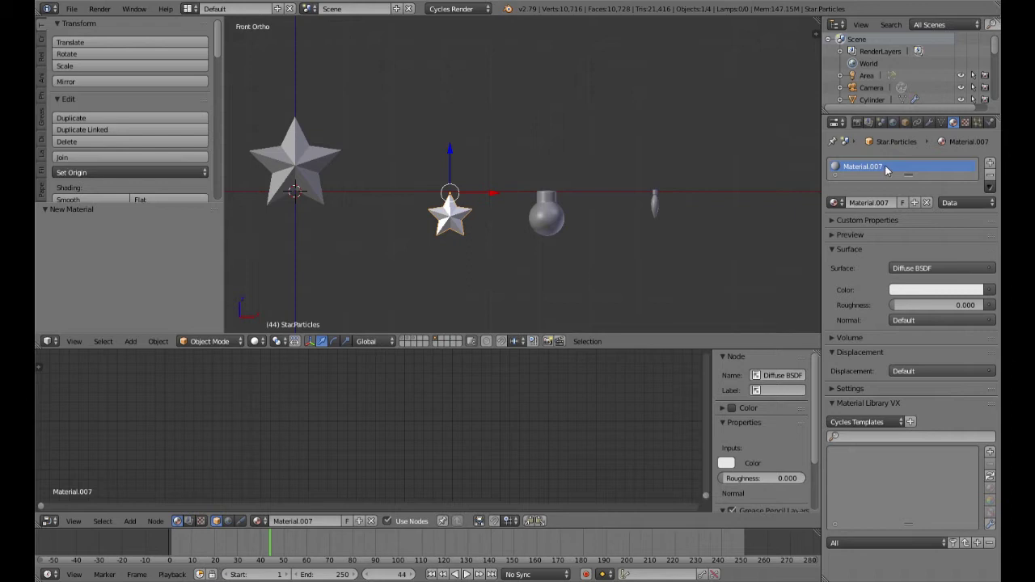
{"action": "double_click", "coordinate": [889, 168]}
{"action": "type", "text": "Stars"}
{"action": "key", "text": "Return"}
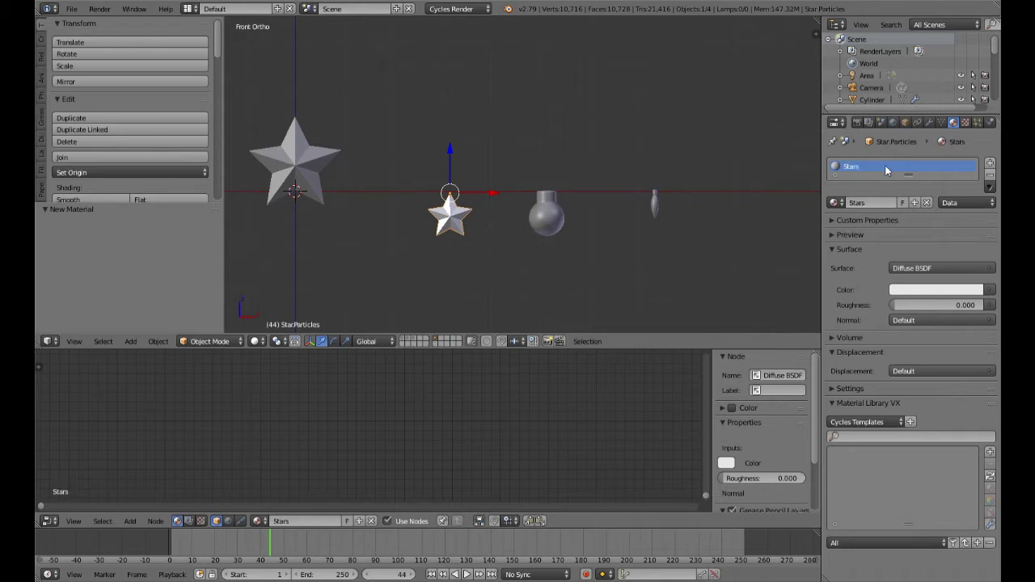
Centre the Diffuse and Output nodes and enlarge the node editor area
{"action": "scroll", "coordinate": [498, 450], "scroll_direction": "down", "scroll_amount": 3}
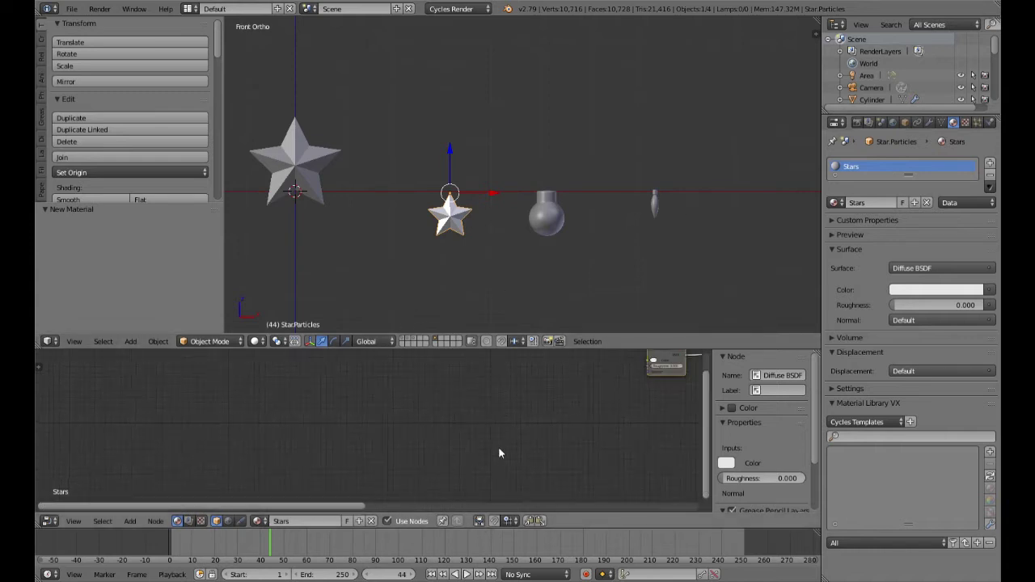
{"action": "key", "text": "Home"}
{"action": "scroll", "coordinate": [527, 453], "scroll_direction": "up", "scroll_amount": 3}
{"action": "scroll", "coordinate": [537, 457], "scroll_direction": "up", "scroll_amount": 1}
{"action": "middle_click_drag", "start_coordinate": [537, 457], "coordinate": [430, 427]}
{"action": "scroll", "coordinate": [429, 427], "scroll_direction": "down", "scroll_amount": 2}
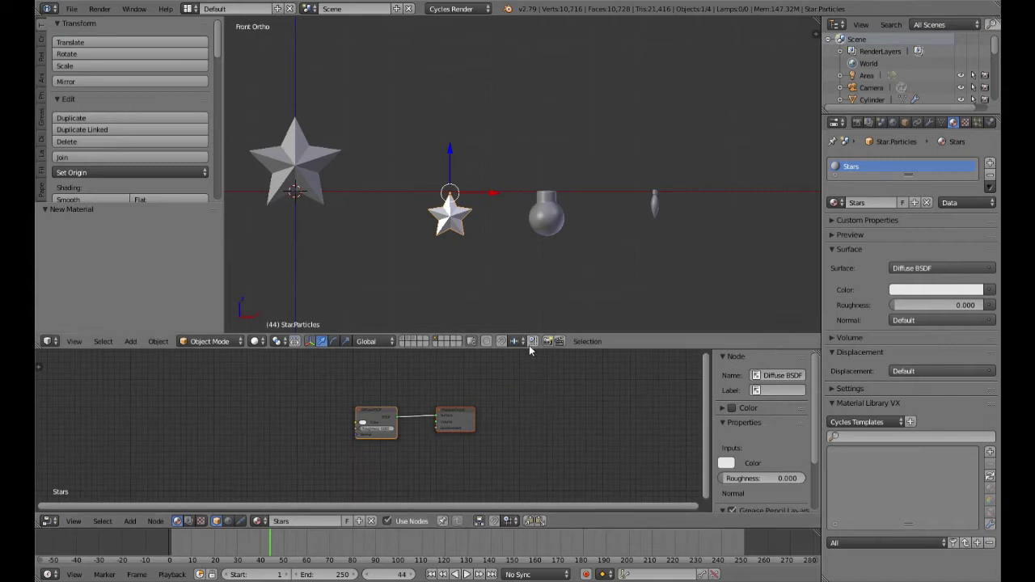
{"action": "left_click_drag", "start_coordinate": [626, 351], "coordinate": [626, 324]}
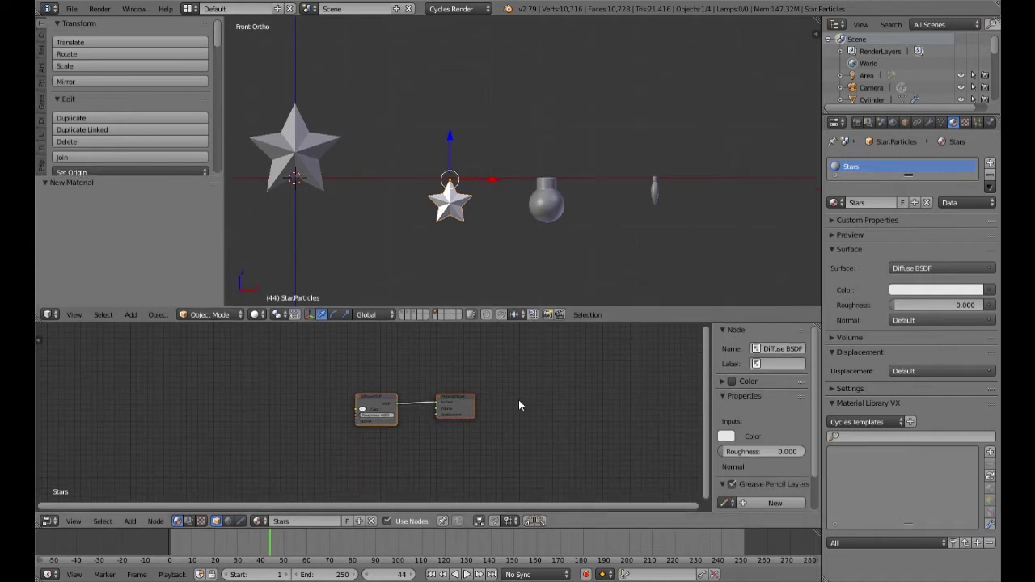
{"action": "scroll", "coordinate": [519, 405], "scroll_direction": "up", "scroll_amount": 1}
{"action": "middle_click_drag", "start_coordinate": [571, 426], "coordinate": [589, 429]}
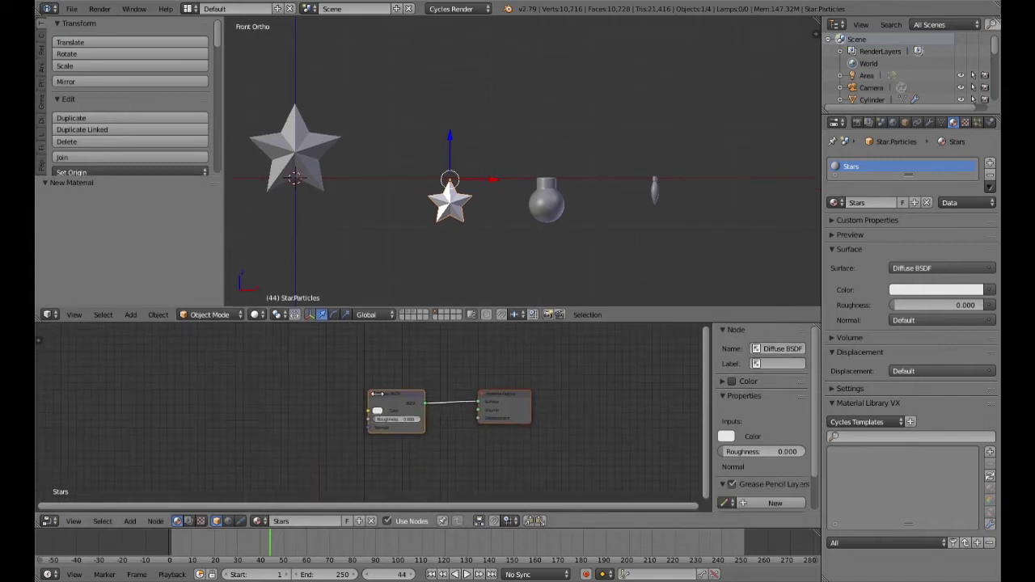
Delete the Diffuse BSDF node and add a Base Nodegroup group node
{"action": "left_click", "coordinate": [414, 403]}
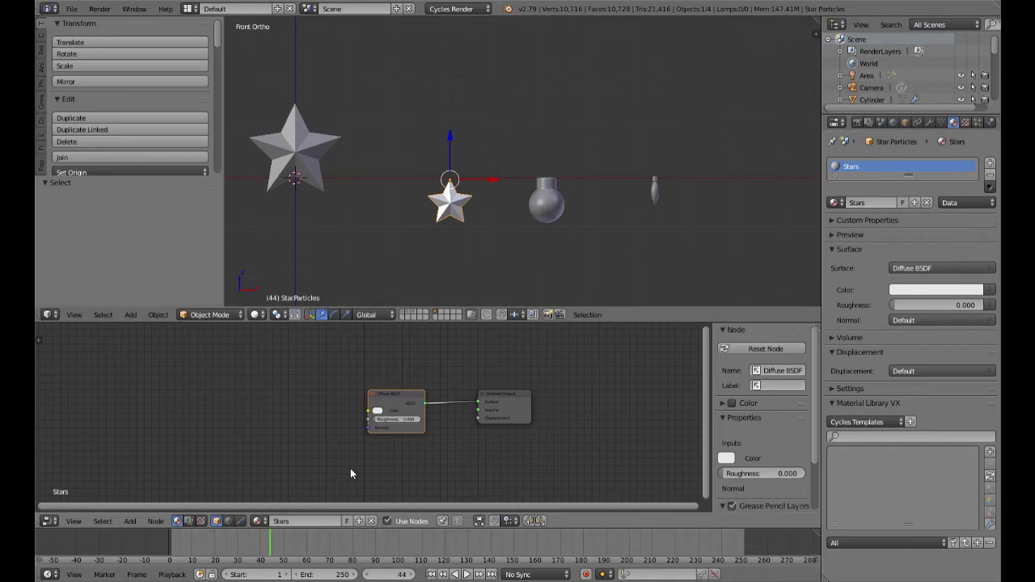
{"action": "key", "text": "x"}
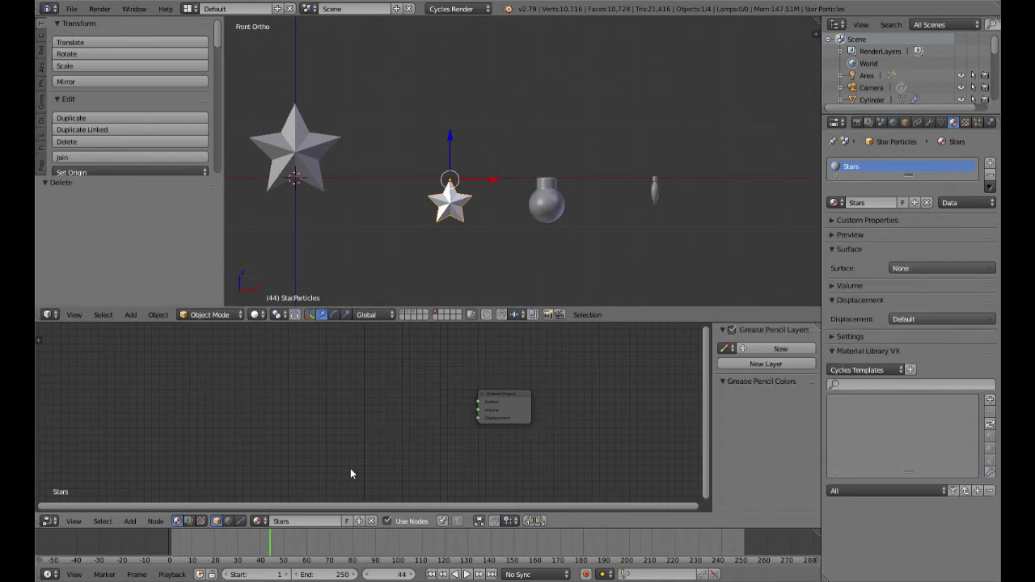
{"action": "key", "text": "shift+a"}
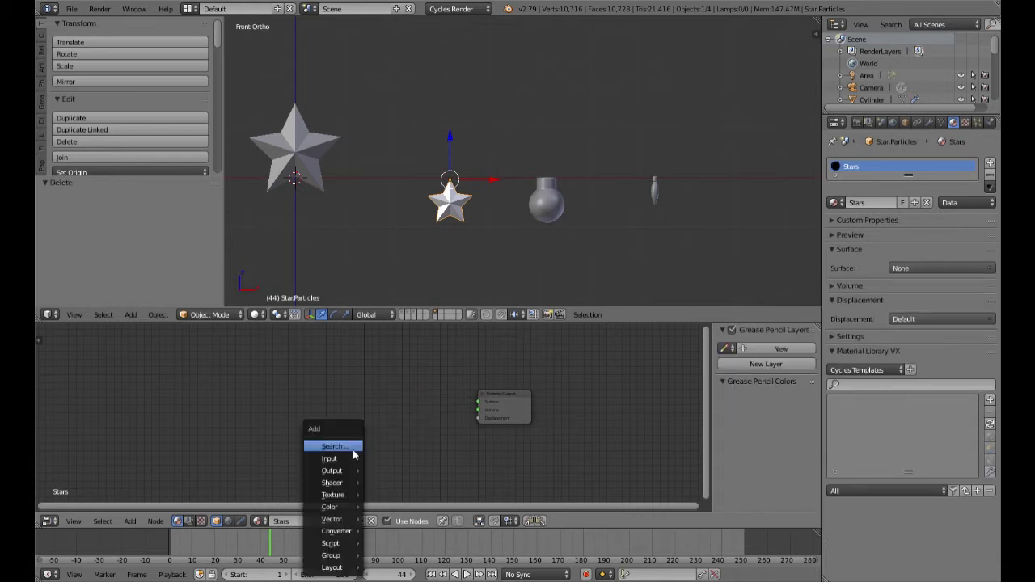
{"action": "mouse_move", "coordinate": [340, 557]}
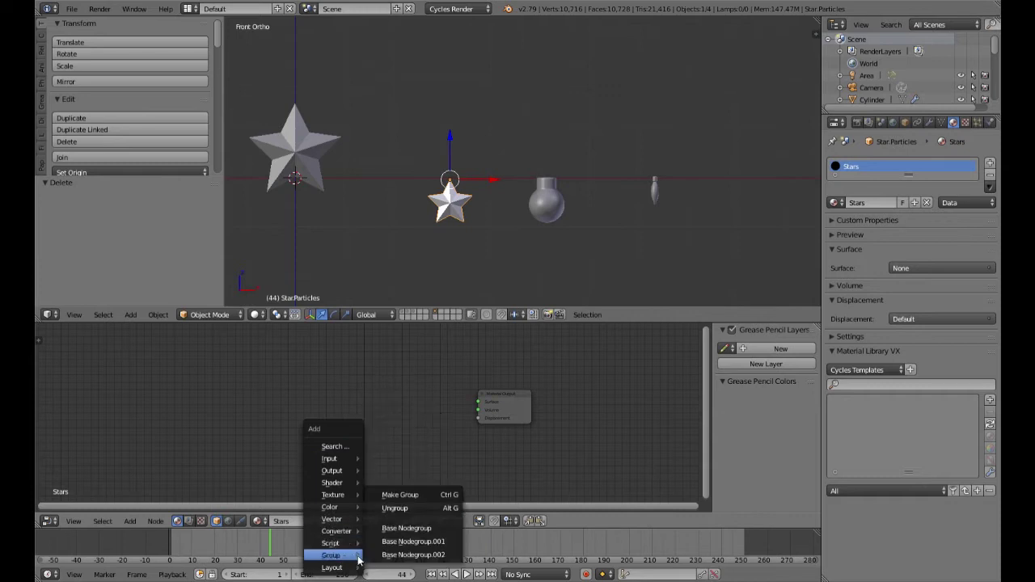
{"action": "left_click", "coordinate": [405, 529]}
{"action": "left_click", "coordinate": [348, 379]}
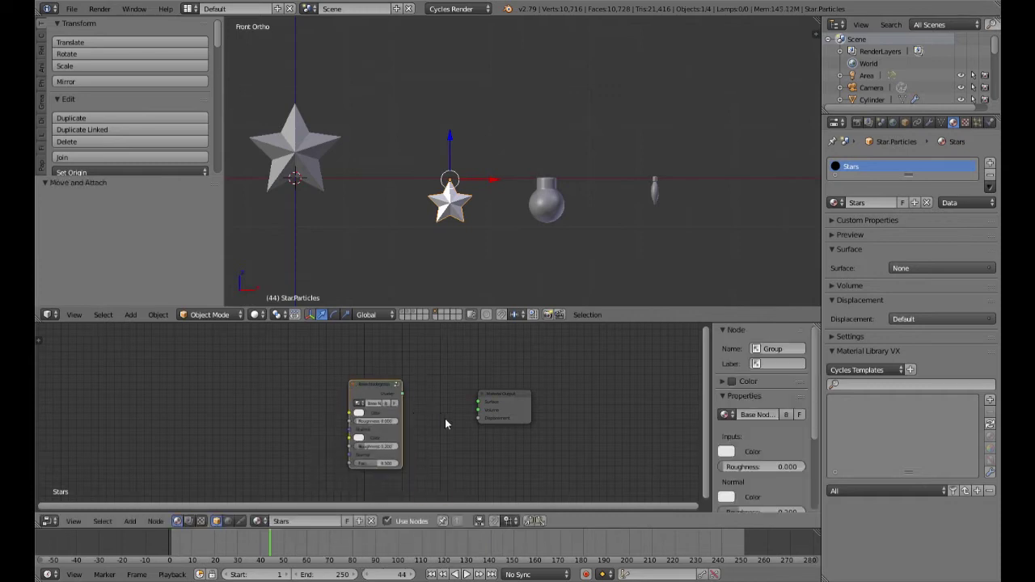
Connect the Base Nodegroup's Shader output to the Material Output Surface
{"action": "scroll", "coordinate": [445, 418], "scroll_direction": "up", "scroll_amount": 1}
{"action": "left_click_drag", "start_coordinate": [414, 388], "coordinate": [519, 399]}
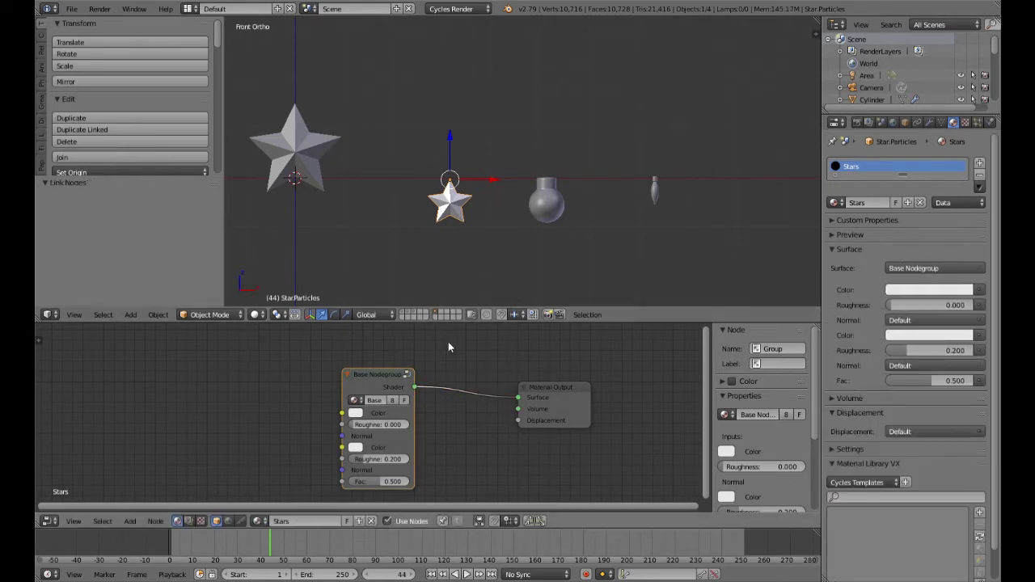
{"action": "middle_click_drag", "start_coordinate": [405, 462], "coordinate": [518, 461]}
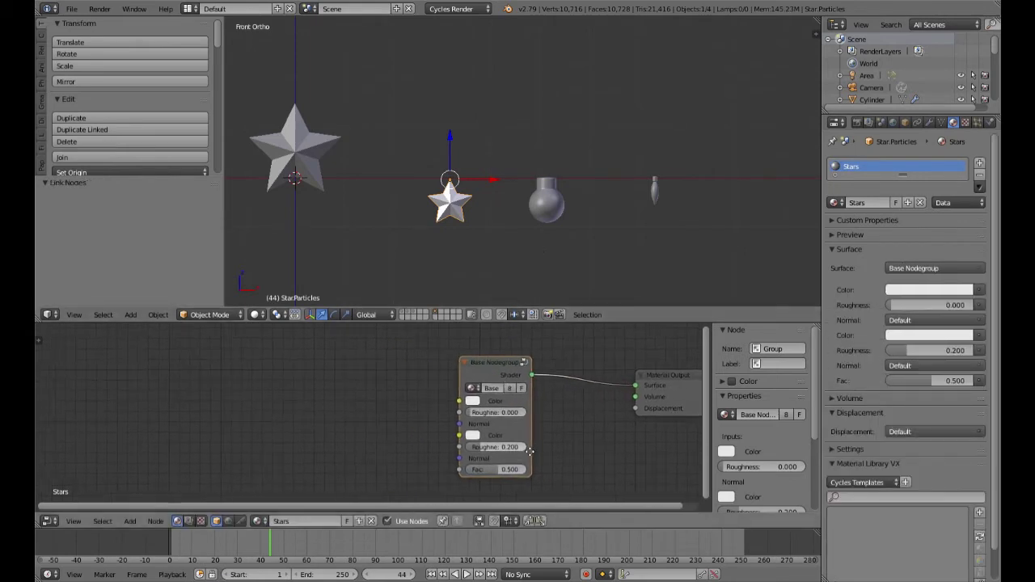
{"action": "scroll", "coordinate": [420, 450], "scroll_direction": "up", "scroll_amount": 1}
{"action": "scroll", "coordinate": [420, 450], "scroll_direction": "down", "scroll_amount": 2}
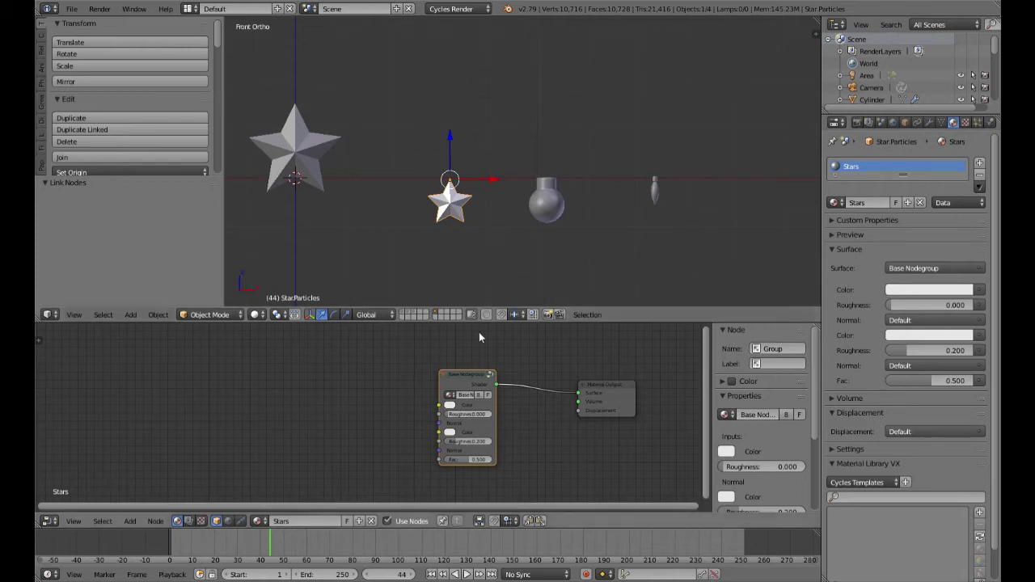
{"action": "scroll", "coordinate": [451, 434], "scroll_direction": "up", "scroll_amount": 1}
{"action": "scroll", "coordinate": [451, 433], "scroll_direction": "up", "scroll_amount": 1}
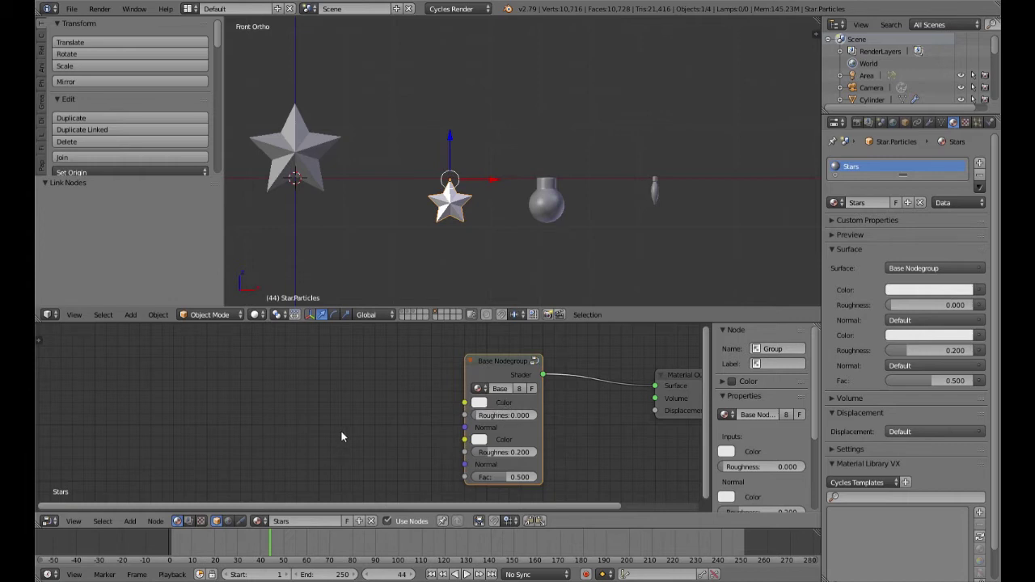
Place a ColorRamp left of the Base Nodegroup, linking its Color to the group's first Color input
{"action": "key", "text": "shift+a"}
{"action": "mouse_move", "coordinate": [343, 420]}
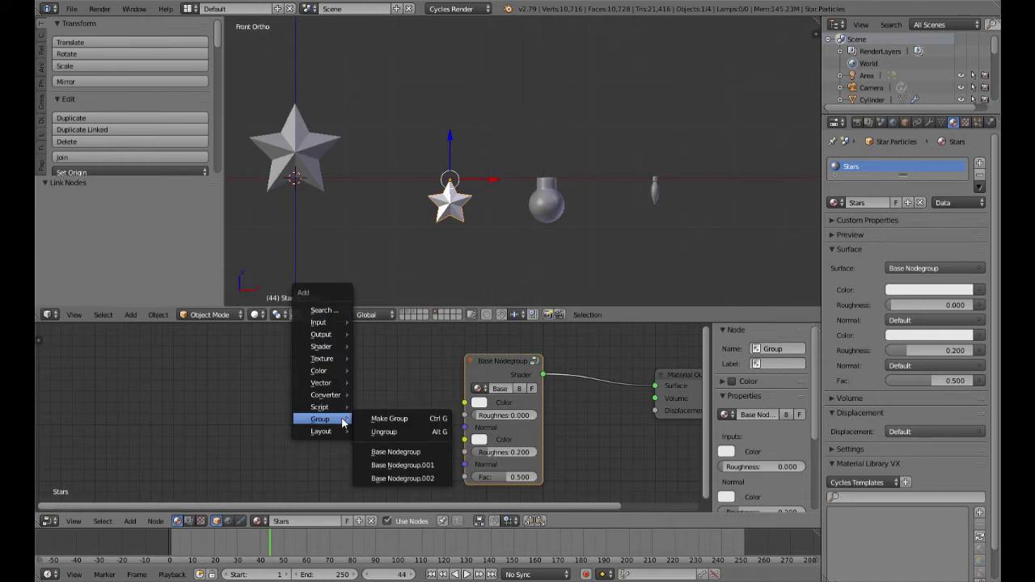
{"action": "mouse_move", "coordinate": [331, 395]}
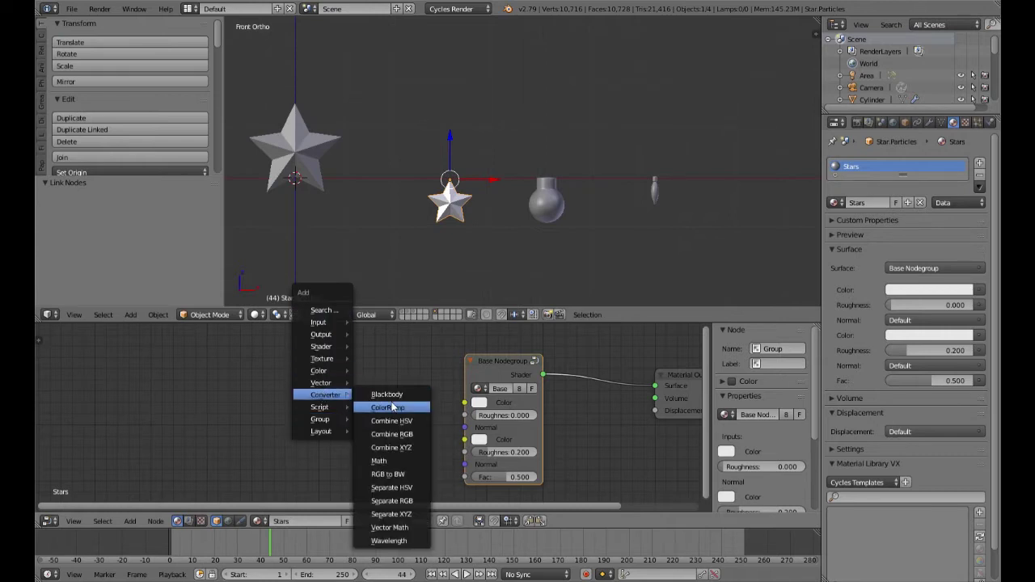
{"action": "left_click", "coordinate": [392, 407]}
{"action": "left_click", "coordinate": [240, 360]}
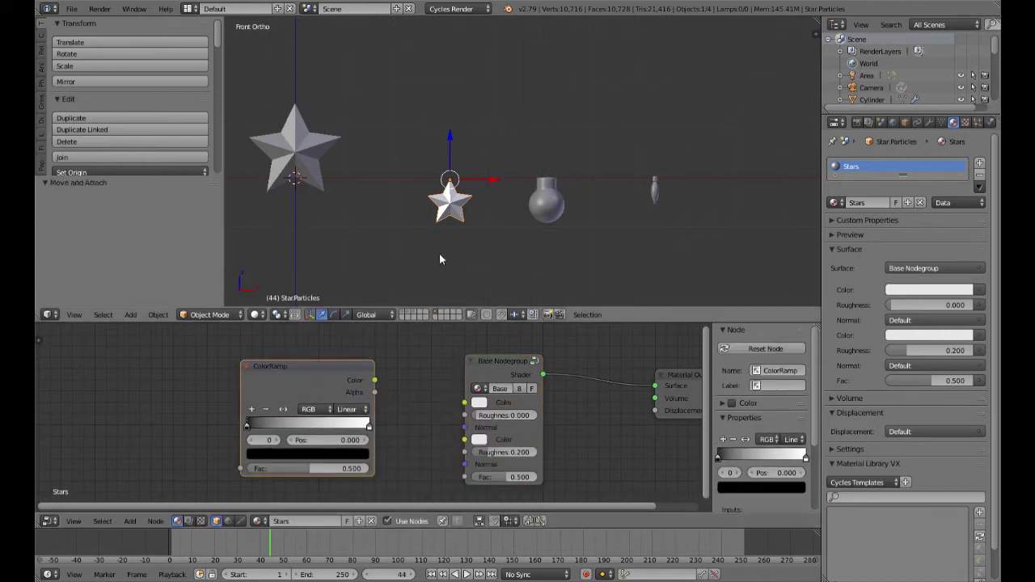
{"action": "left_click_drag", "start_coordinate": [375, 381], "coordinate": [464, 402]}
{"action": "scroll", "coordinate": [324, 456], "scroll_direction": "up", "scroll_amount": 4}
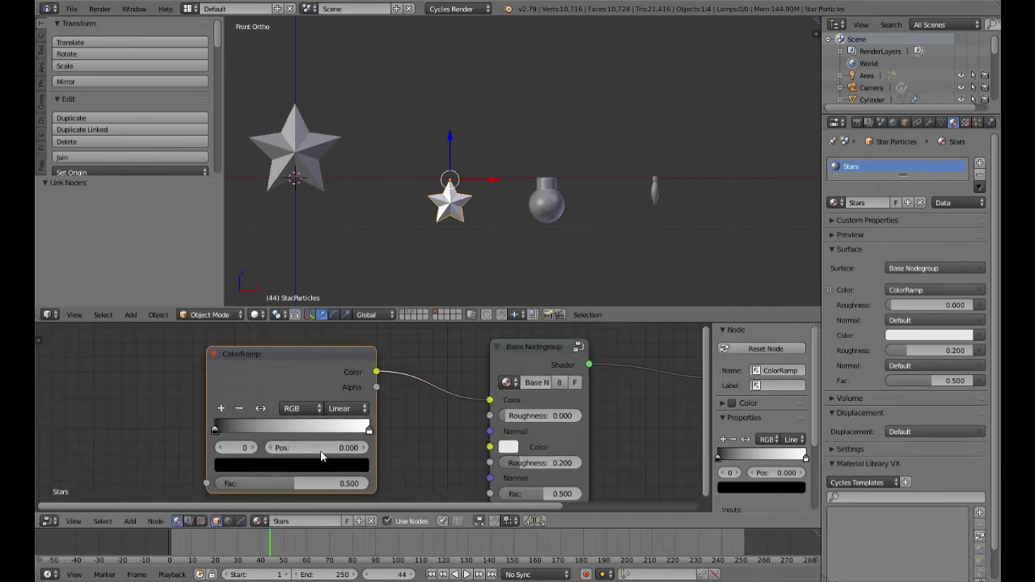
{"action": "scroll", "coordinate": [531, 191], "scroll_direction": "down", "scroll_amount": 4}
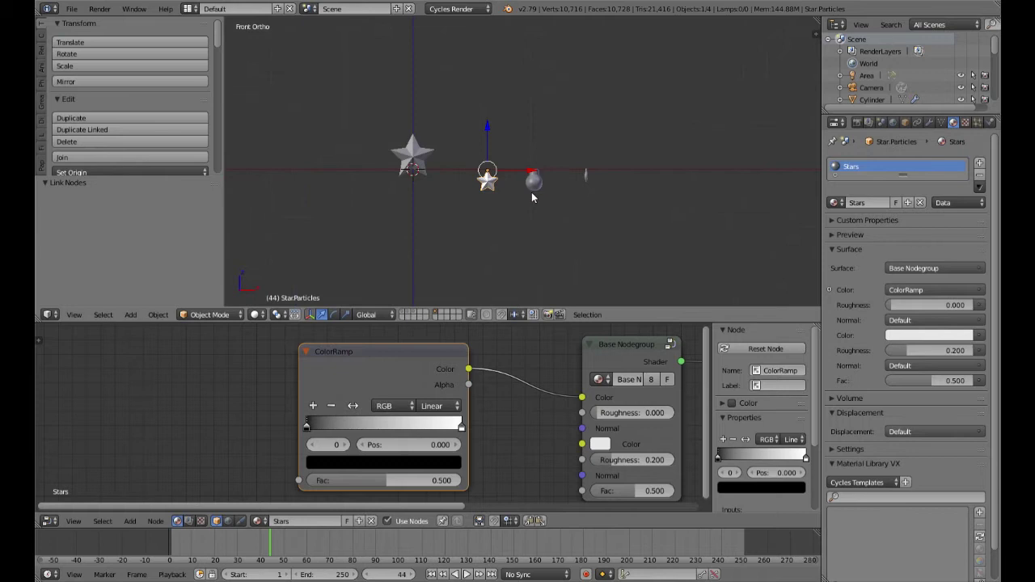
{"action": "key", "text": "shift+a"}
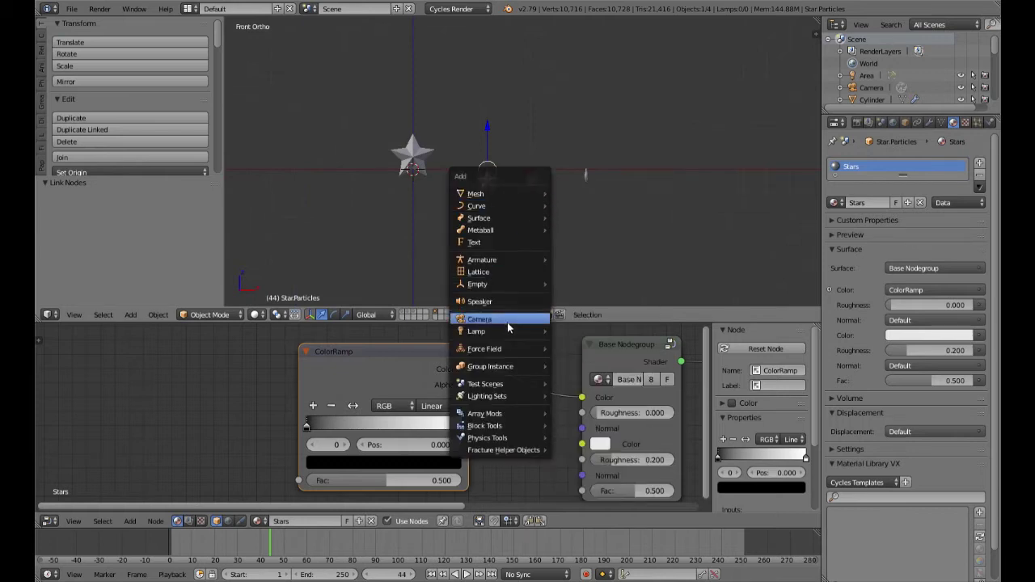
Add a Sun lamp, raise it along Z and offset it 0.665 along X
{"action": "mouse_move", "coordinate": [510, 331]}
{"action": "left_click", "coordinate": [572, 344]}
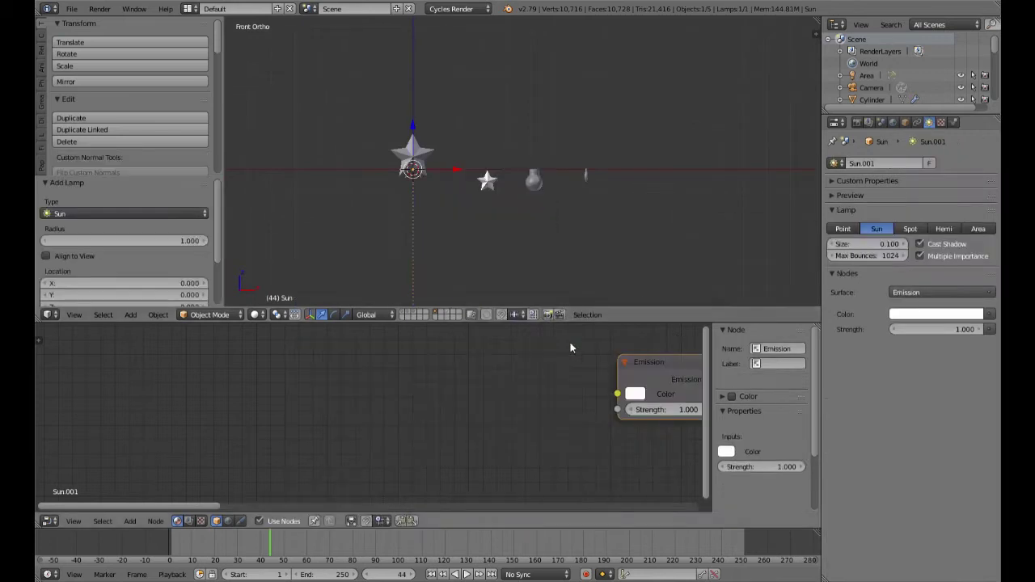
{"action": "key", "text": "g"}
{"action": "key", "text": "z"}
{"action": "left_click", "coordinate": [430, 47]}
{"action": "key", "text": "g"}
{"action": "key", "text": "x"}
{"action": "left_click", "coordinate": [469, 82]}
{"action": "scroll", "coordinate": [511, 171], "scroll_direction": "up", "scroll_amount": 5}
Switch to rendered preview and select the small star to show its Stars nodes
{"action": "key", "text": "shift+z"}
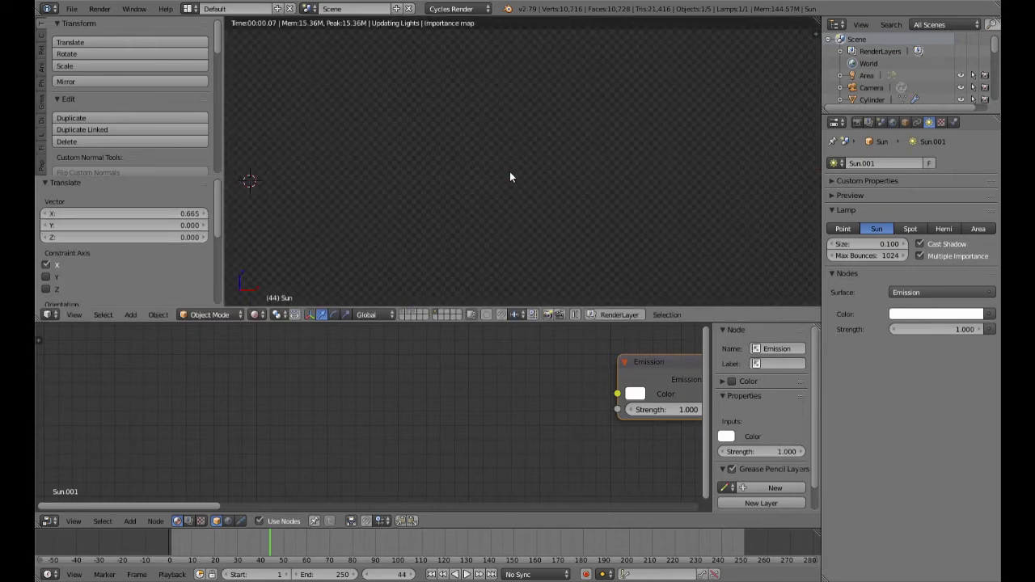
{"action": "right_click", "coordinate": [448, 208]}
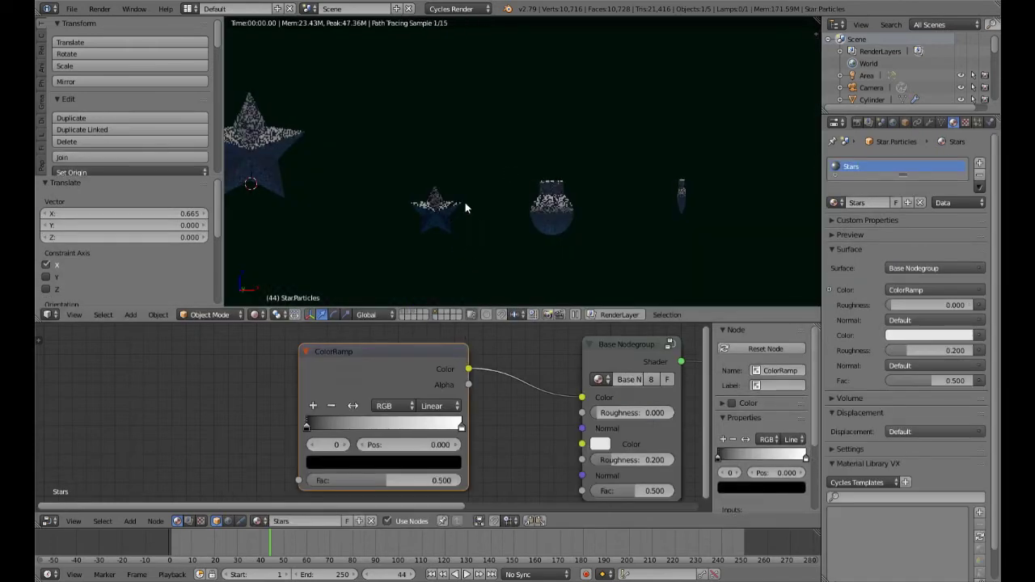
{"action": "scroll", "coordinate": [474, 205], "scroll_direction": "up", "scroll_amount": 6}
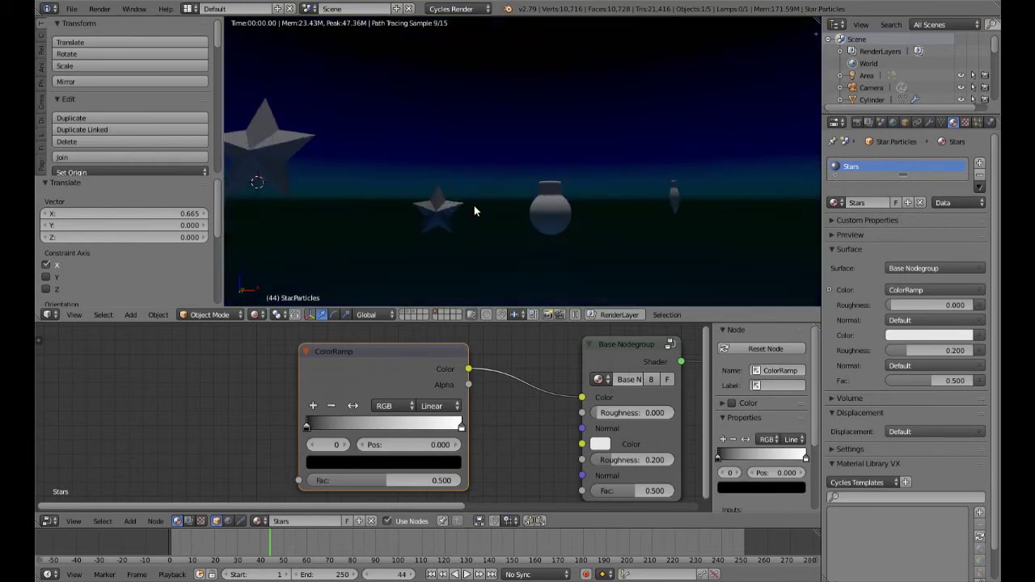
{"action": "scroll", "coordinate": [425, 217], "scroll_direction": "up", "scroll_amount": 2}
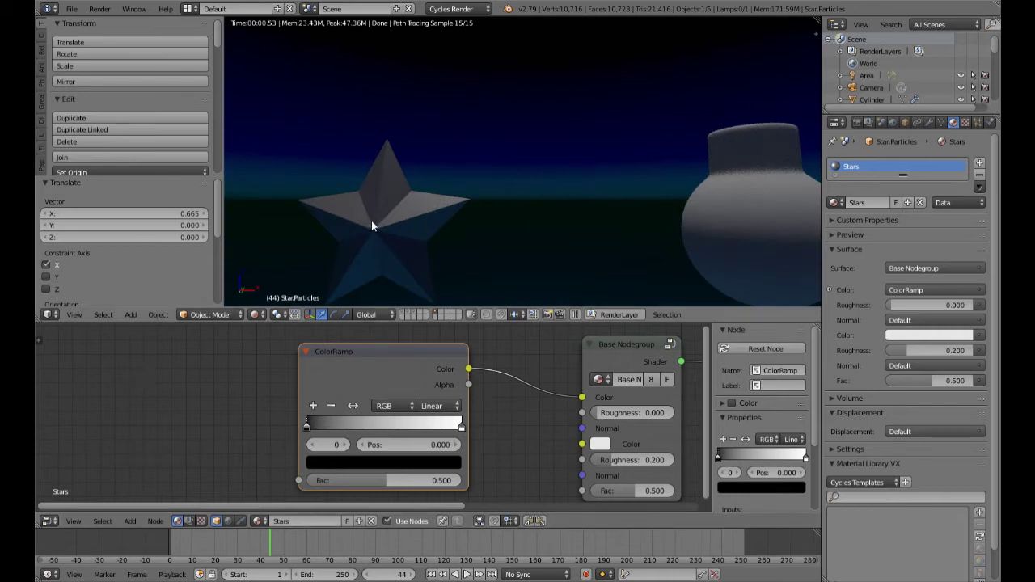
{"action": "mouse_move", "coordinate": [315, 431]}
{"action": "left_mouse_down"}
{"action": "mouse_move", "coordinate": [426, 429]}
{"action": "mouse_move", "coordinate": [319, 431]}
{"action": "left_mouse_up"}
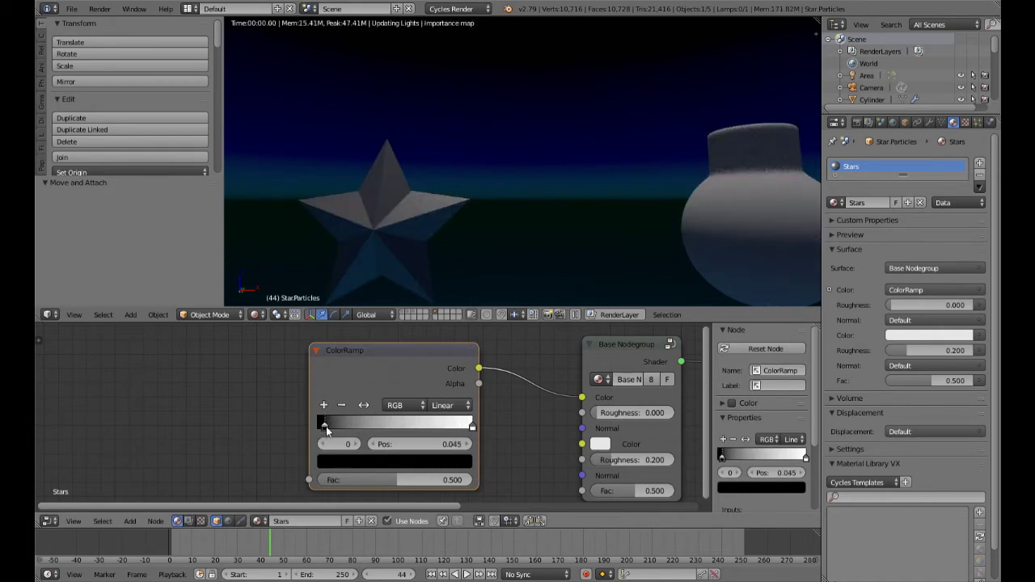
Make the ColorRamp's first stop red
{"action": "left_click", "coordinate": [324, 427]}
{"action": "left_click", "coordinate": [354, 464]}
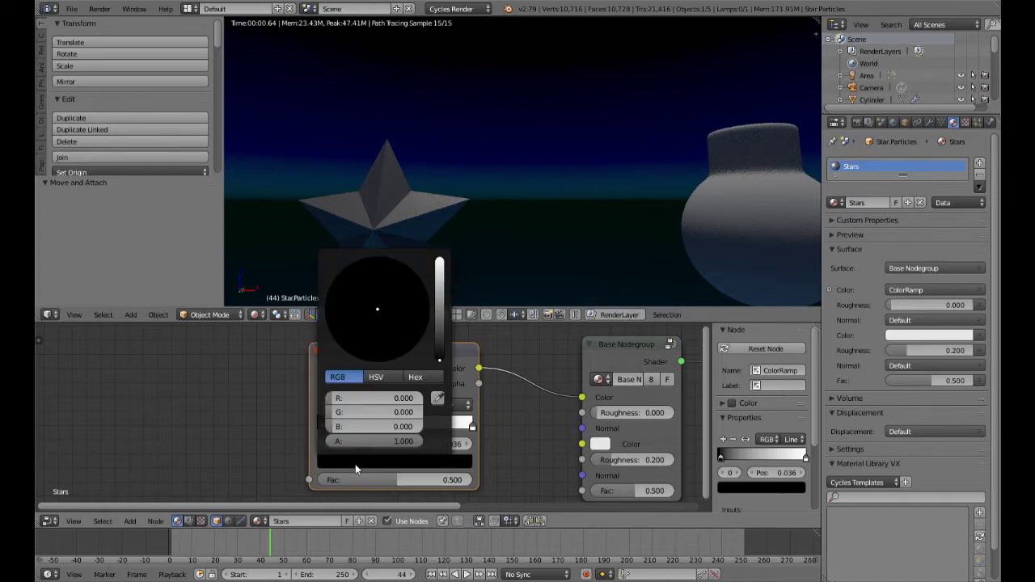
{"action": "left_click_drag", "start_coordinate": [441, 364], "coordinate": [439, 281]}
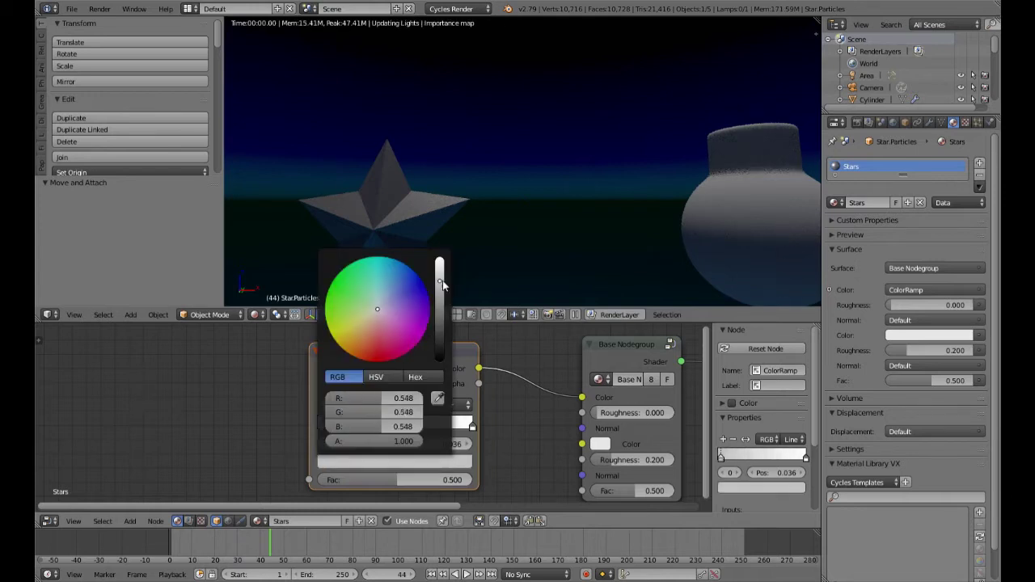
{"action": "left_click", "coordinate": [374, 361]}
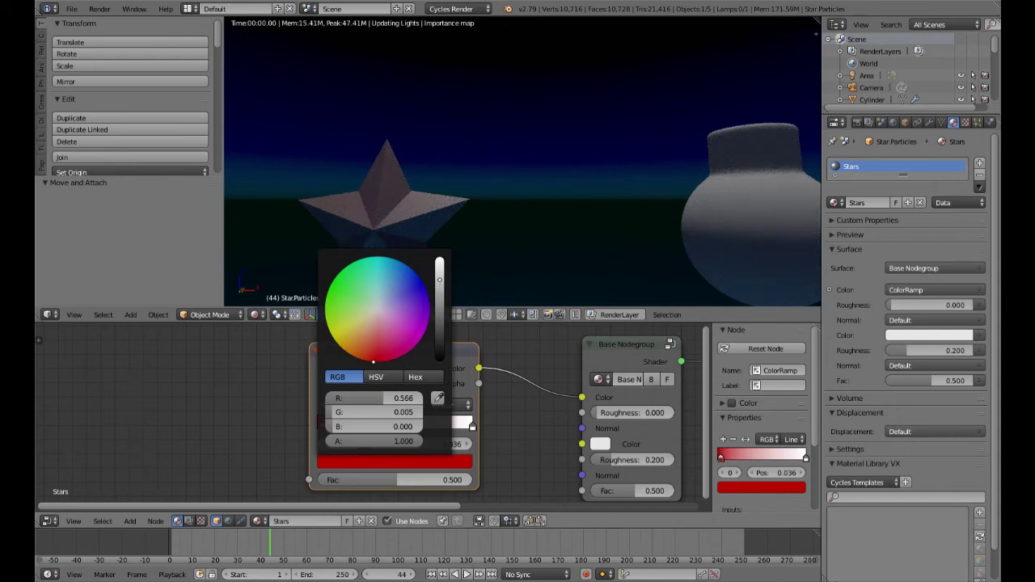
Add a green stop and a blue stop to the ColorRamp
{"action": "left_click", "coordinate": [356, 425], "text": "ctrl"}
{"action": "left_click", "coordinate": [365, 460]}
{"action": "left_click_drag", "start_coordinate": [379, 327], "coordinate": [330, 302]}
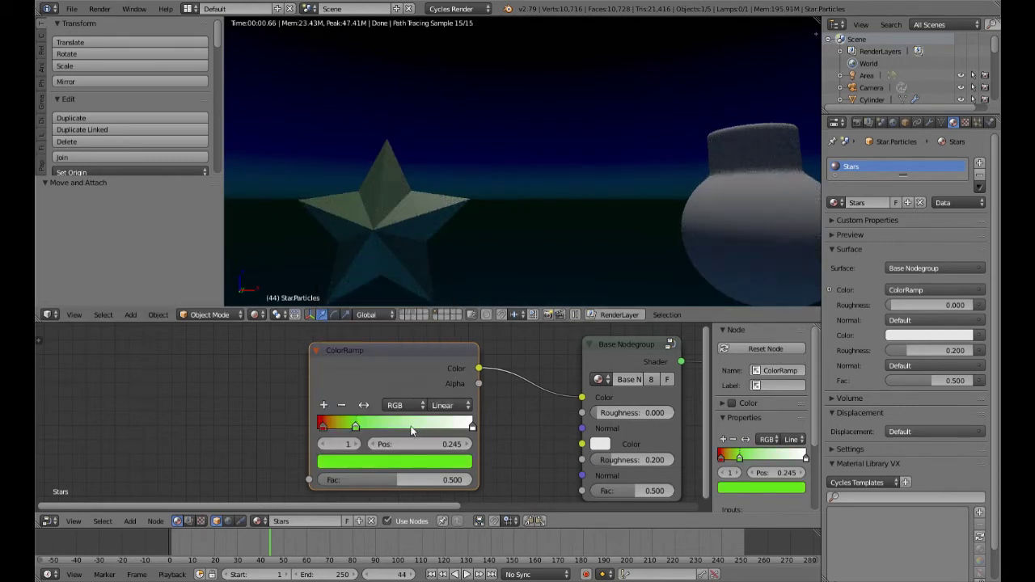
{"action": "left_click", "coordinate": [408, 425], "text": "ctrl"}
{"action": "left_click", "coordinate": [400, 463]}
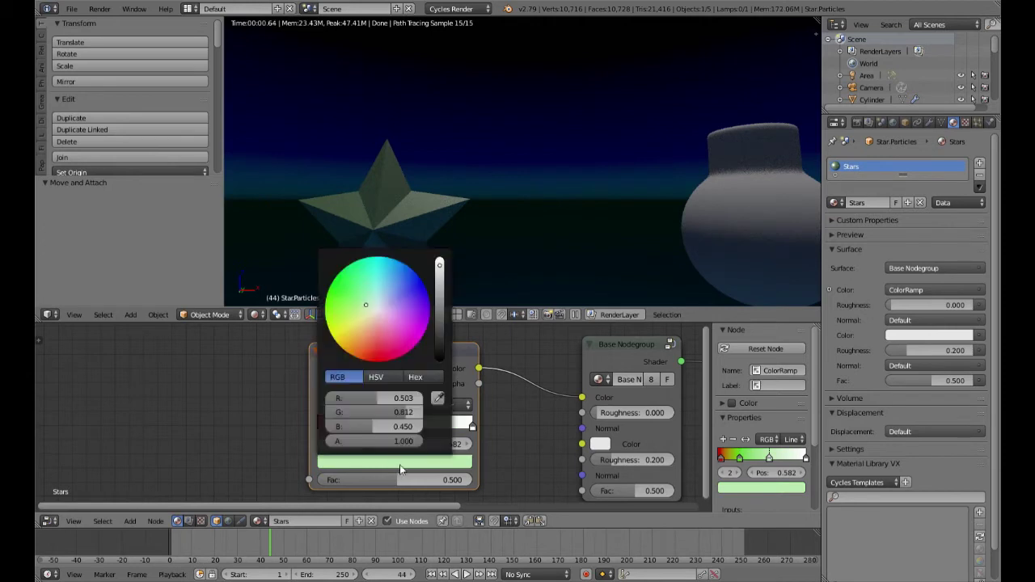
{"action": "mouse_move", "coordinate": [373, 308]}
{"action": "left_mouse_down"}
{"action": "mouse_move", "coordinate": [421, 274]}
{"action": "mouse_move", "coordinate": [417, 281]}
{"action": "left_mouse_up"}
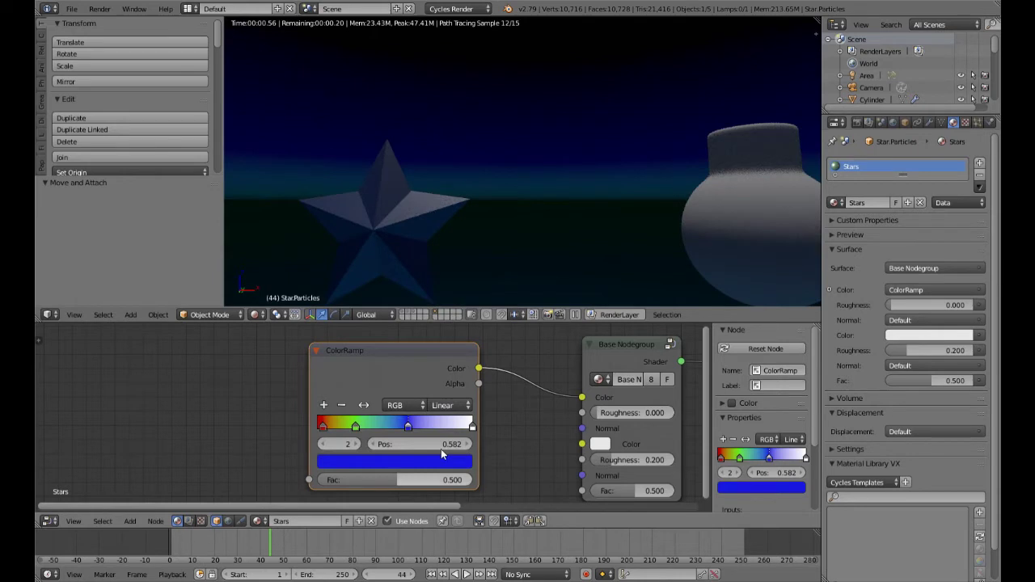
Turn the end stop magenta, move the blue stop to 0.636 and shift green right
{"action": "left_click", "coordinate": [472, 426]}
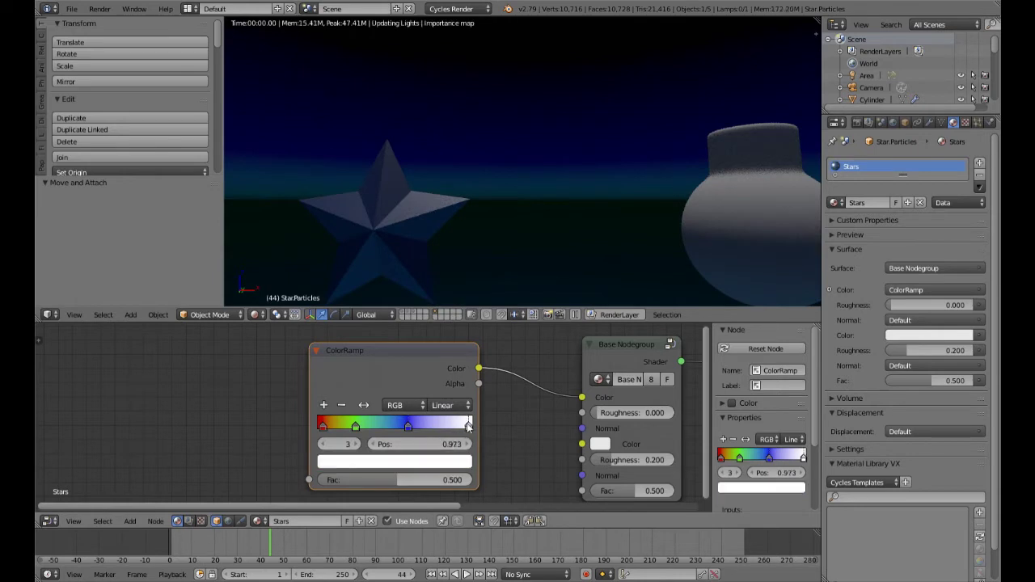
{"action": "left_click", "coordinate": [443, 466]}
{"action": "mouse_move", "coordinate": [395, 318]}
{"action": "left_mouse_down"}
{"action": "mouse_move", "coordinate": [414, 341]}
{"action": "mouse_move", "coordinate": [396, 352]}
{"action": "left_mouse_up"}
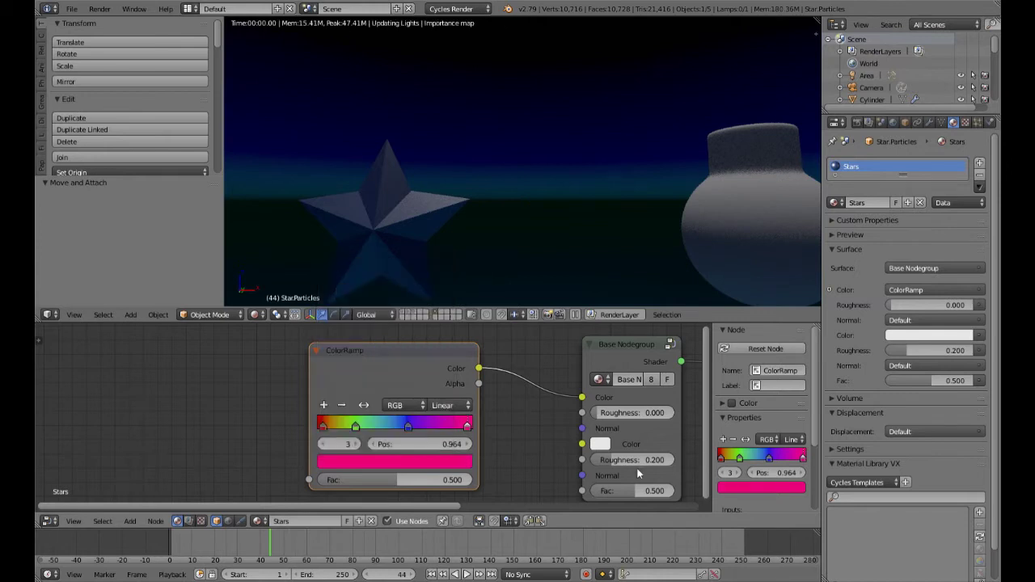
{"action": "left_click_drag", "start_coordinate": [412, 423], "coordinate": [416, 424]}
{"action": "left_click_drag", "start_coordinate": [354, 428], "coordinate": [328, 428]}
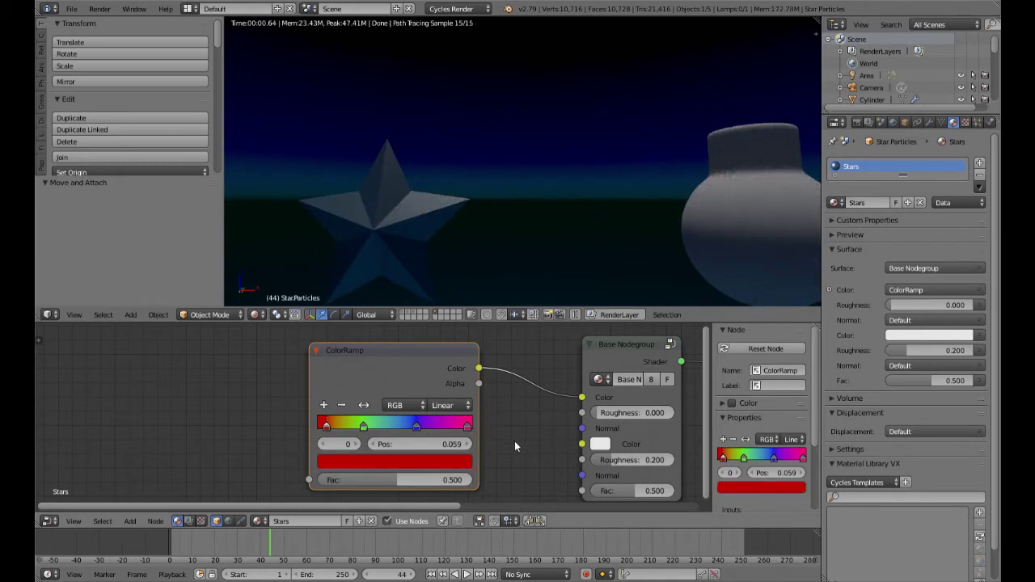
{"action": "scroll", "coordinate": [490, 174], "scroll_direction": "down", "scroll_amount": 3}
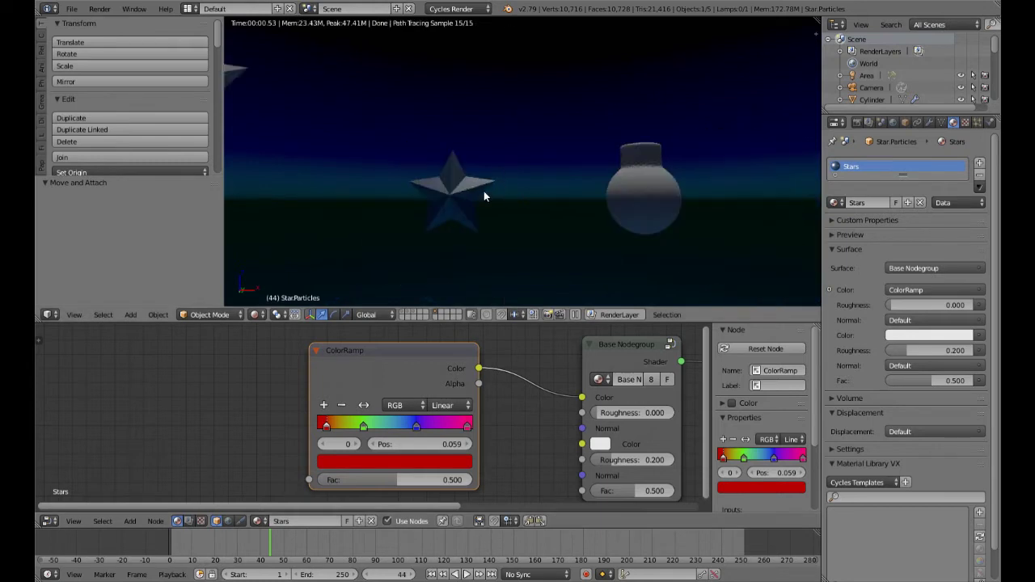
Duplicate the star and move the copy to its left along X
{"action": "key", "text": "shift+z"}
{"action": "middle_click_drag", "start_coordinate": [493, 204], "coordinate": [504, 229]}
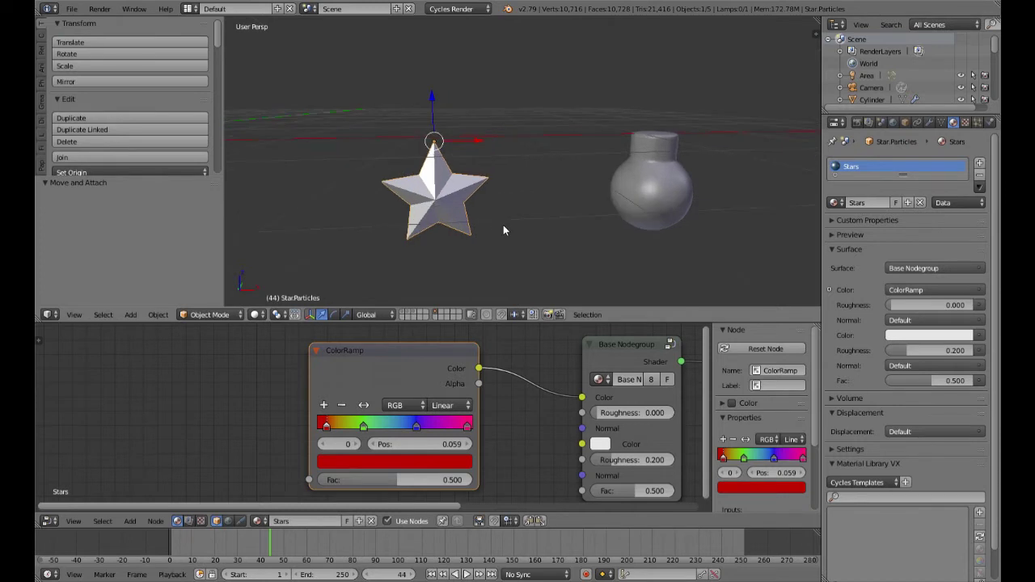
{"action": "key", "text": "shift+d"}
{"action": "right_click", "coordinate": [493, 217]}
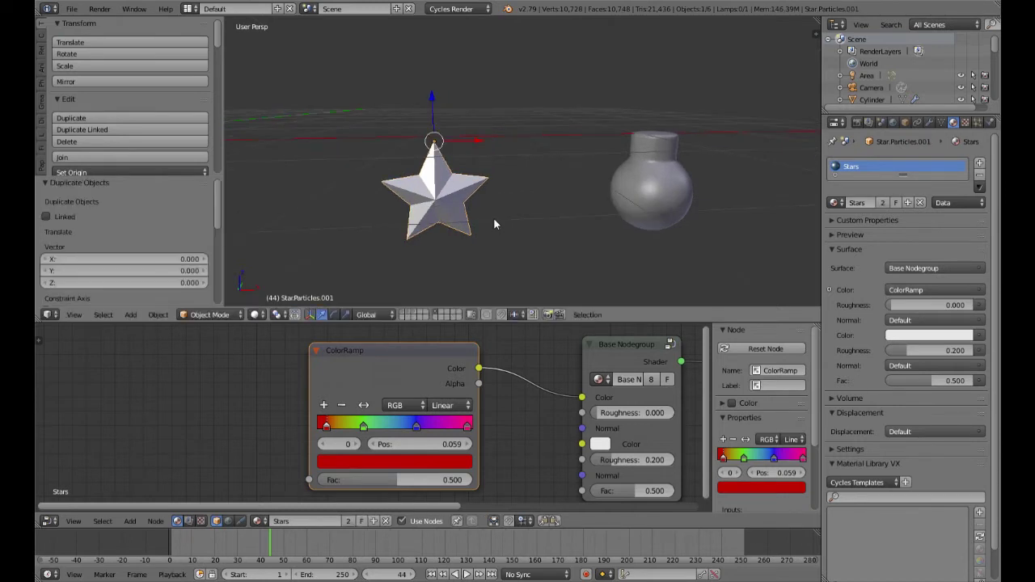
{"action": "key", "text": "g"}
{"action": "key", "text": "x"}
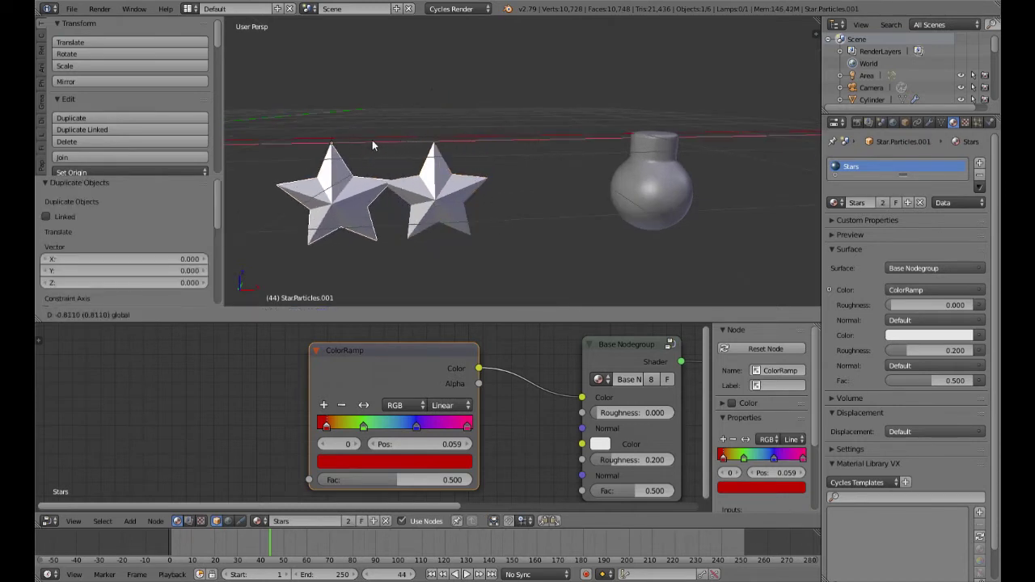
{"action": "left_click", "coordinate": [356, 138]}
Inspect both stars in the rendered preview
{"action": "key", "text": "shift+z"}
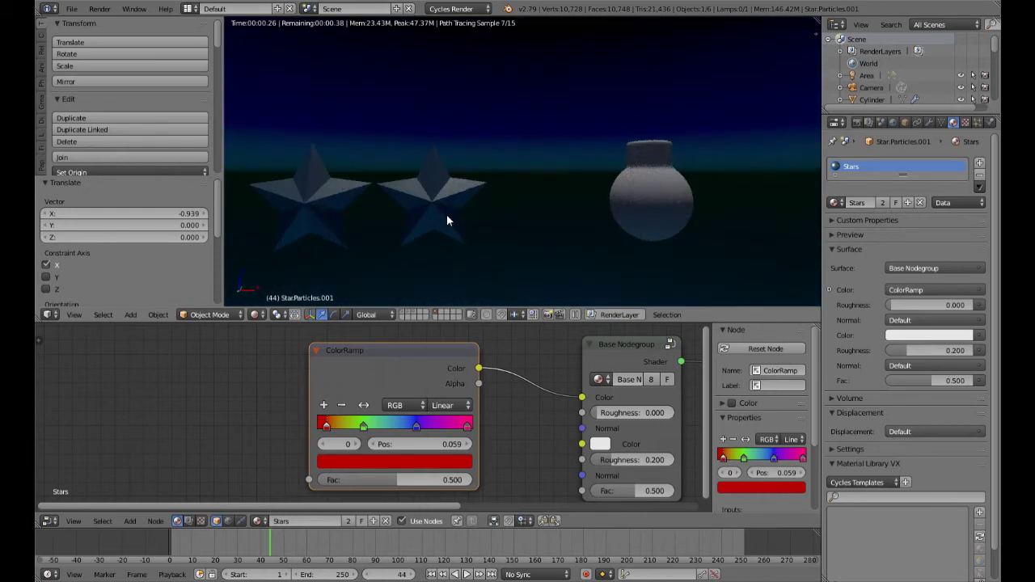
{"action": "middle_click_drag", "start_coordinate": [447, 214], "coordinate": [506, 212]}
{"action": "scroll", "coordinate": [506, 213], "scroll_direction": "up", "scroll_amount": 4}
{"action": "scroll", "coordinate": [506, 214], "scroll_direction": "down", "scroll_amount": 4}
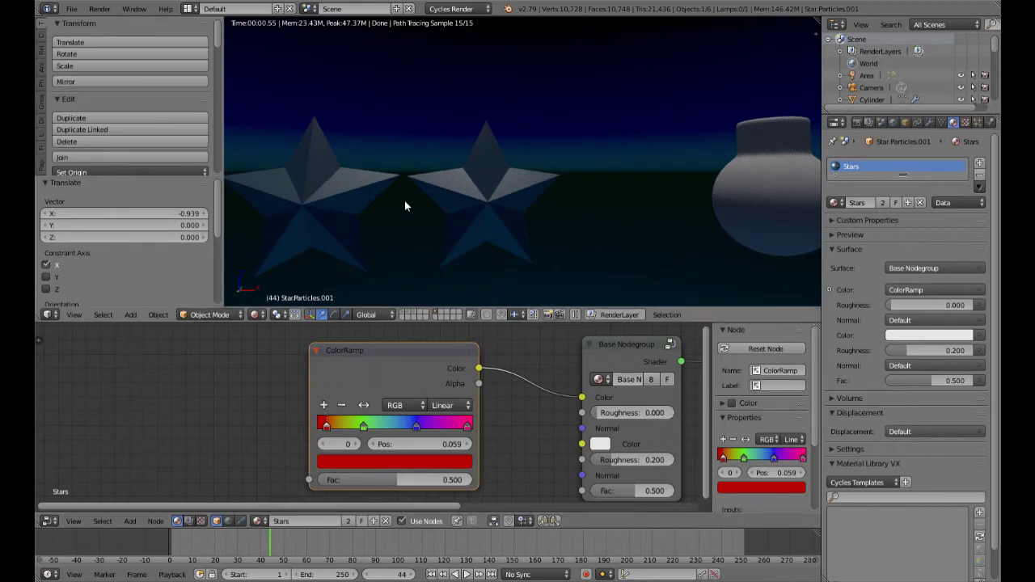
{"action": "scroll", "coordinate": [509, 194], "scroll_direction": "down", "scroll_amount": 3}
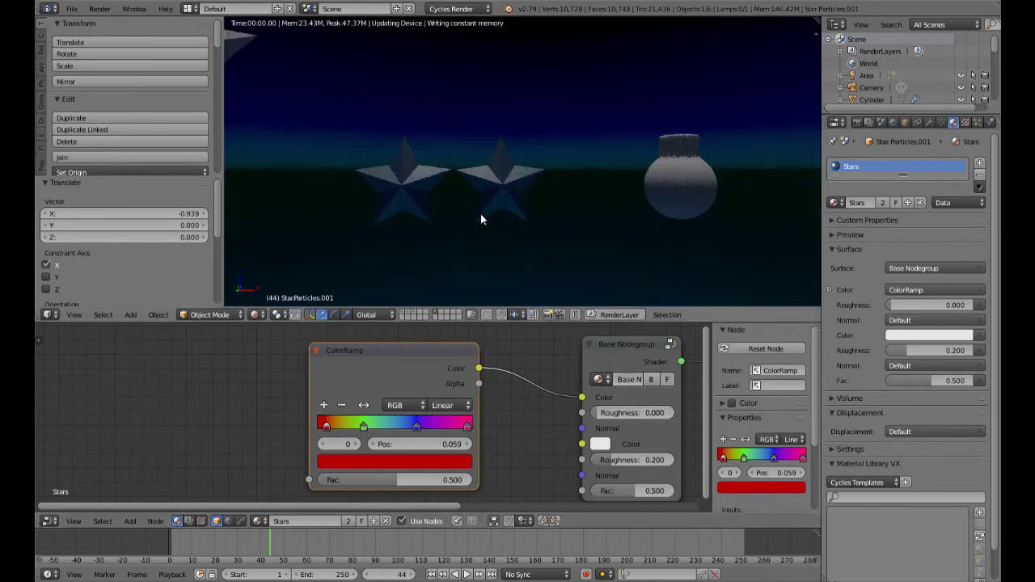
{"action": "middle_click_drag", "start_coordinate": [476, 216], "coordinate": [501, 213]}
{"action": "scroll", "coordinate": [493, 203], "scroll_direction": "up", "scroll_amount": 3}
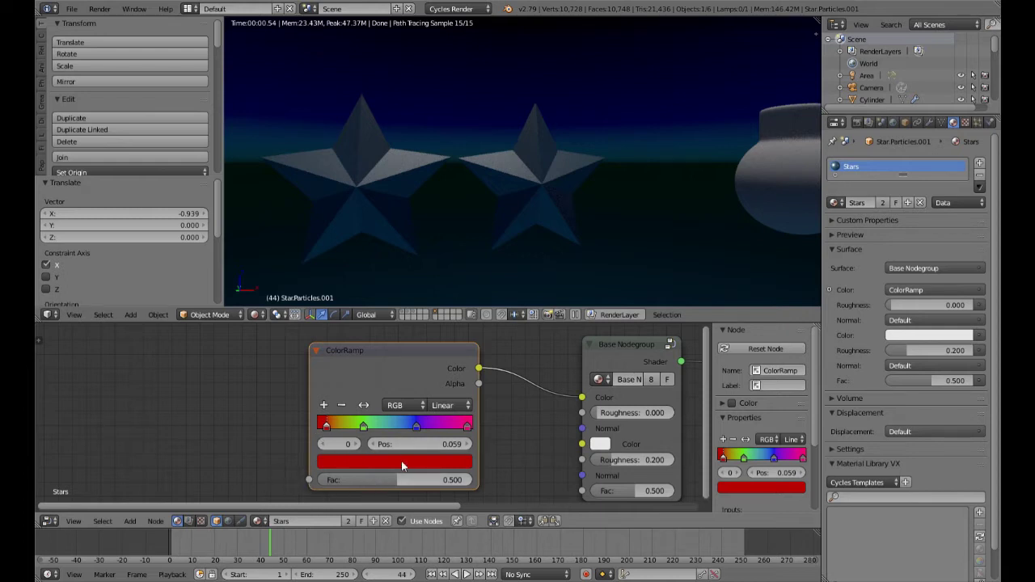
Return to solid shading and delete the duplicate star
{"action": "key", "text": "shift+z"}
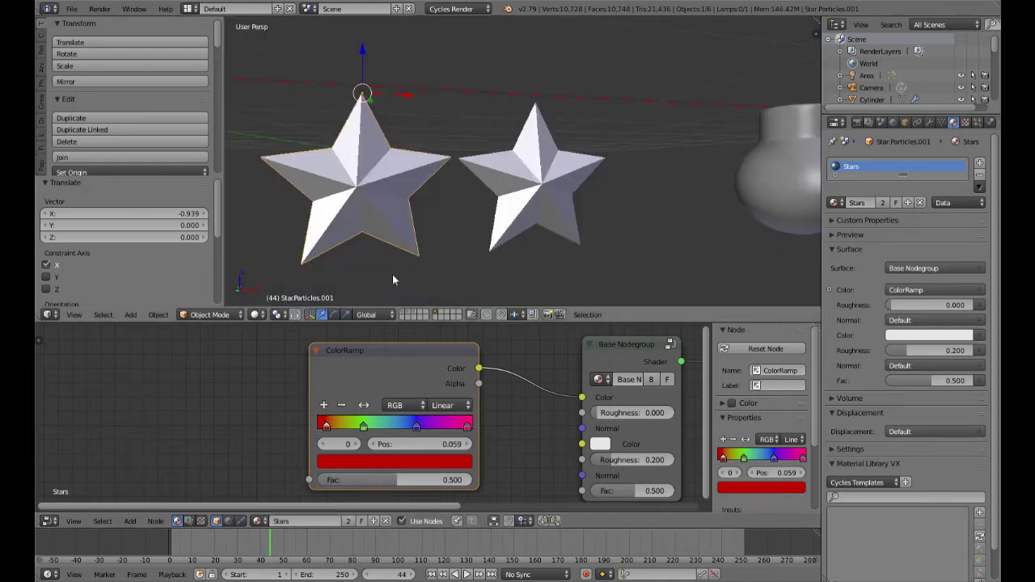
{"action": "key", "text": "x"}
{"action": "left_click", "coordinate": [374, 193]}
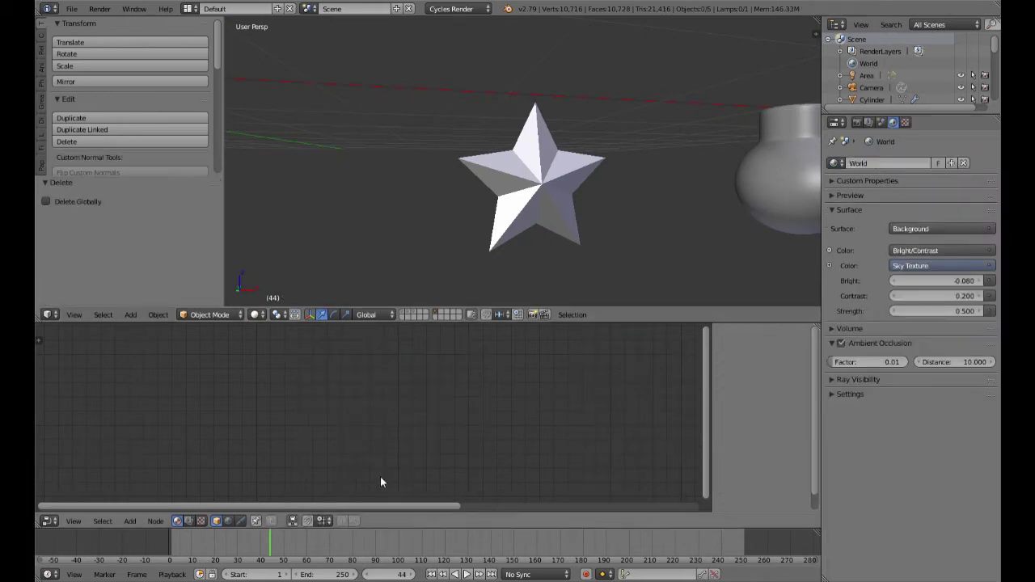
Add an Object Info node and connect its Random output to the ColorRamp Fac
{"action": "right_click", "coordinate": [560, 182]}
{"action": "middle_click_drag", "start_coordinate": [273, 412], "coordinate": [330, 418]}
{"action": "key", "text": "shift+a"}
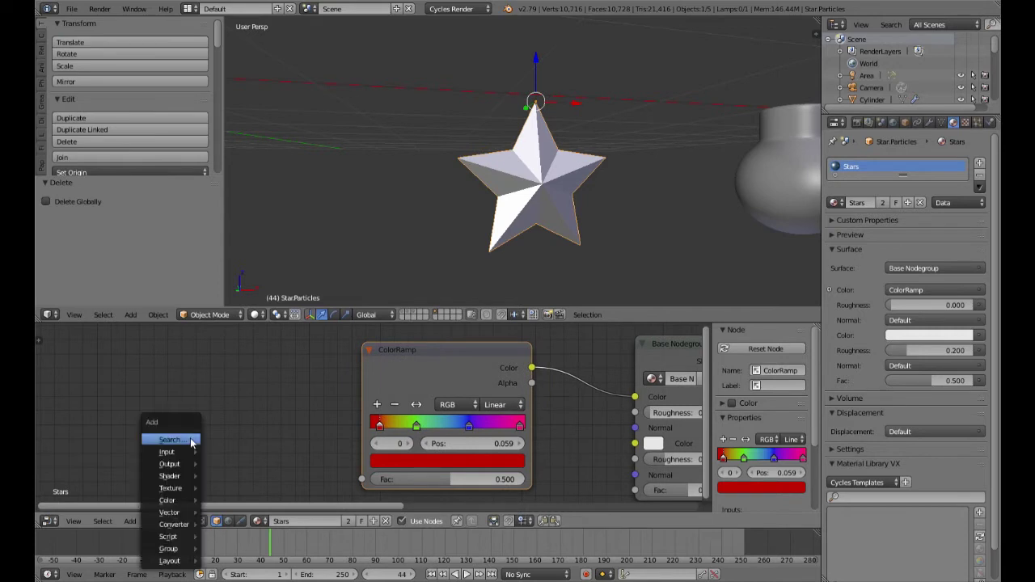
{"action": "mouse_move", "coordinate": [184, 454]}
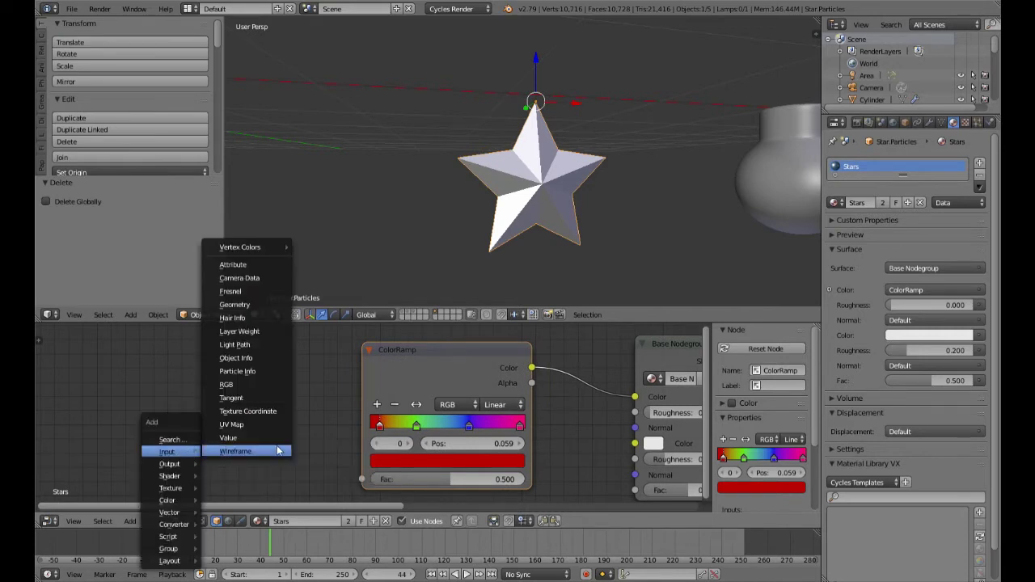
{"action": "left_click", "coordinate": [255, 365]}
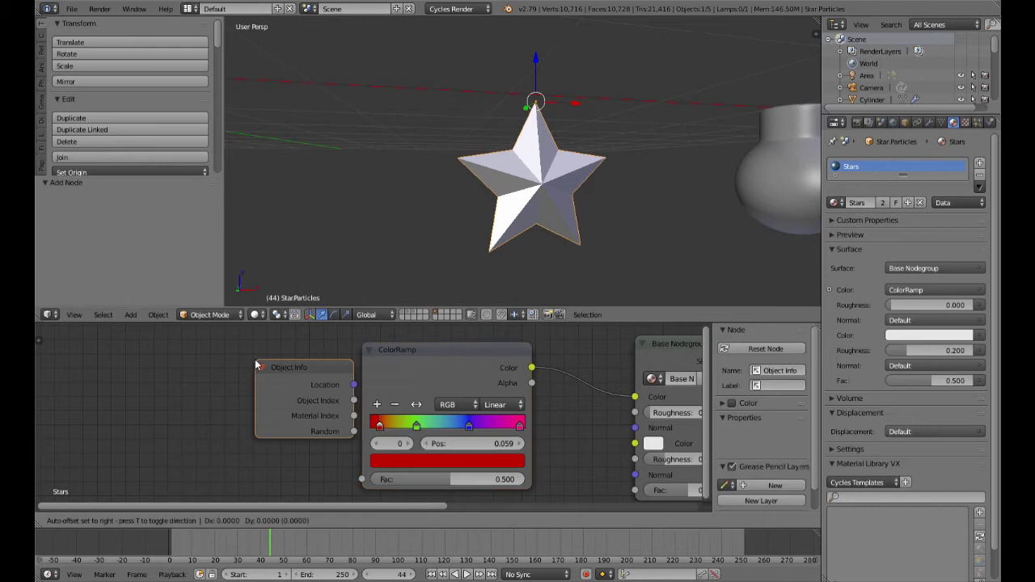
{"action": "left_click", "coordinate": [158, 364]}
{"action": "left_click_drag", "start_coordinate": [256, 430], "coordinate": [362, 482]}
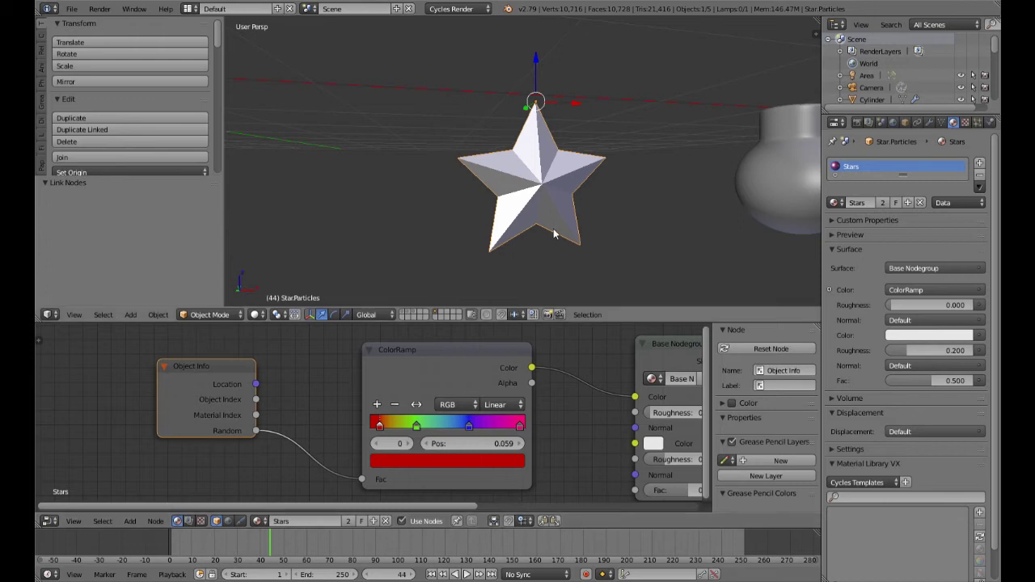
Preview the star rendered and set the Base Nodegroup's Fac to 0
{"action": "key", "text": "shift+z"}
{"action": "scroll", "coordinate": [591, 213], "scroll_direction": "up", "scroll_amount": 3}
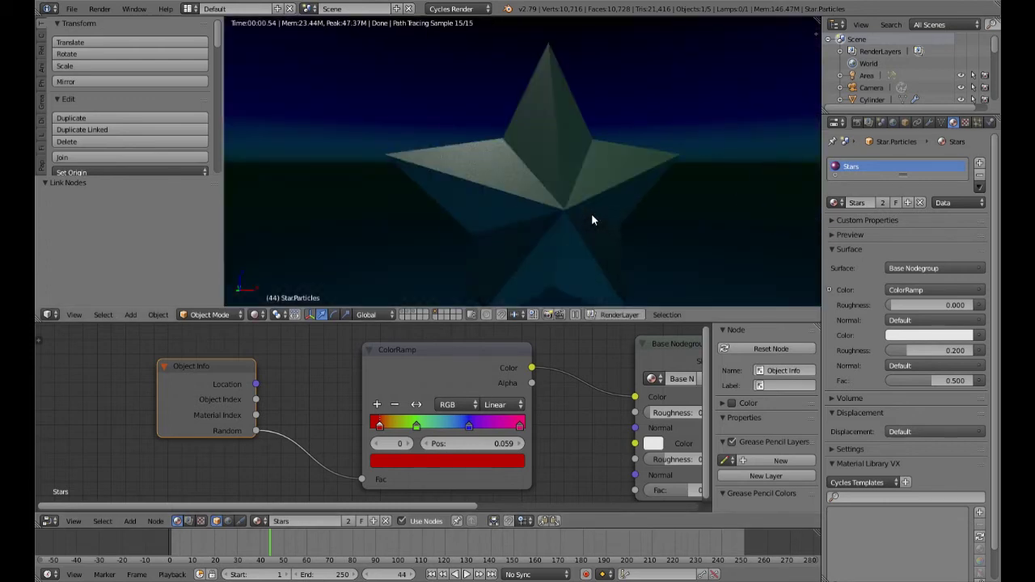
{"action": "middle_click_drag", "start_coordinate": [591, 214], "coordinate": [542, 227]}
{"action": "middle_click_drag", "start_coordinate": [595, 195], "coordinate": [607, 166]}
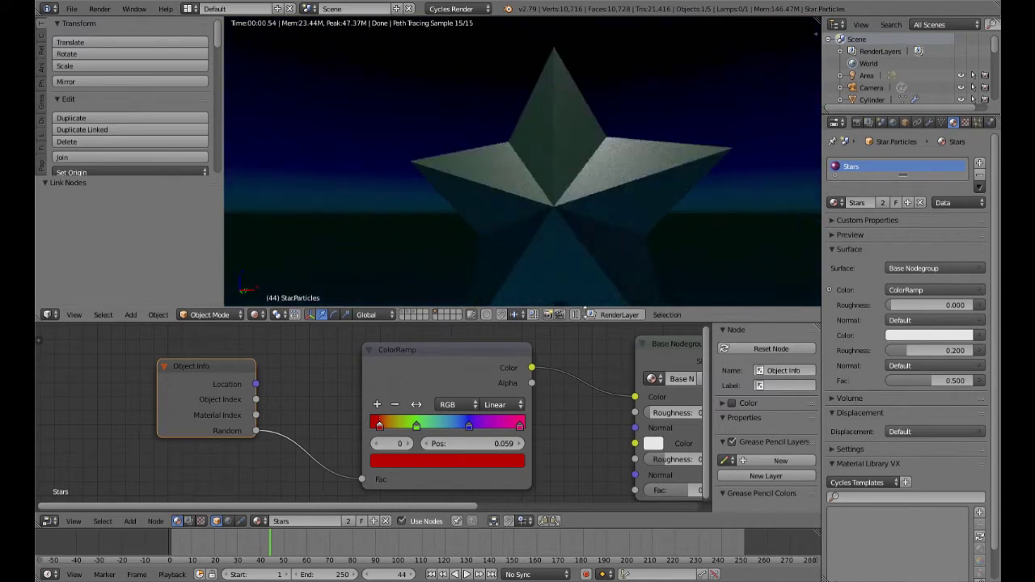
{"action": "middle_click_drag", "start_coordinate": [585, 306], "coordinate": [564, 221]}
{"action": "middle_click_drag", "start_coordinate": [589, 448], "coordinate": [515, 441]}
{"action": "middle_click_drag", "start_coordinate": [594, 175], "coordinate": [600, 226]}
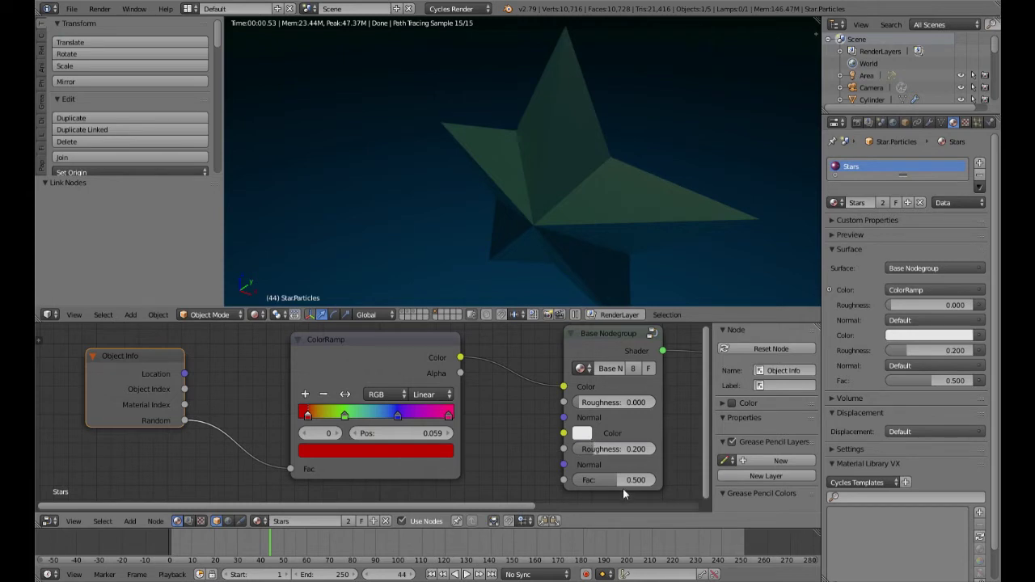
{"action": "left_click_drag", "start_coordinate": [623, 480], "coordinate": [579, 483]}
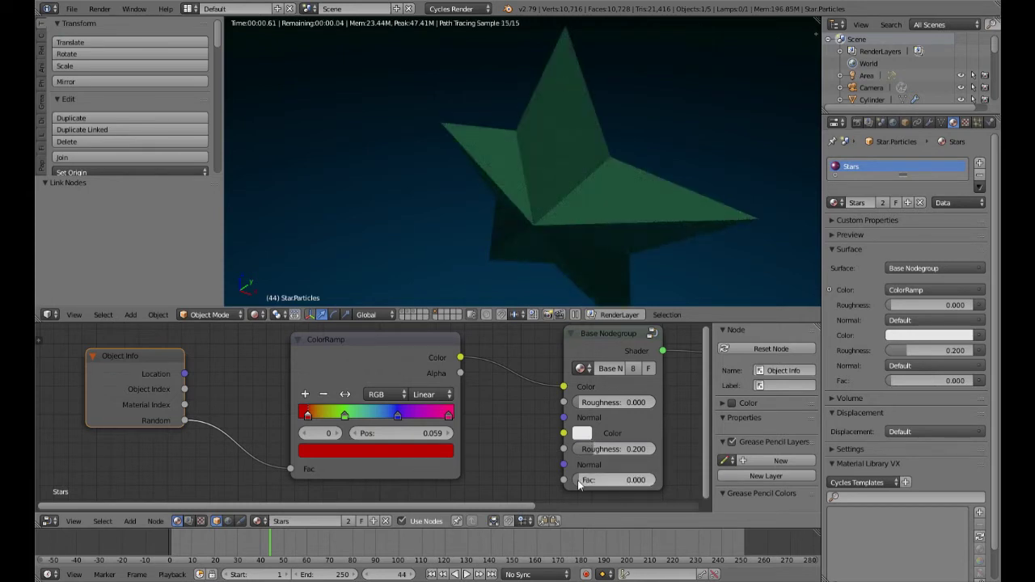
{"action": "mouse_move", "coordinate": [558, 213]}
{"action": "middle_mouse_down"}
{"action": "mouse_move", "coordinate": [599, 165]}
{"action": "mouse_move", "coordinate": [615, 217]}
{"action": "middle_mouse_up"}
{"action": "scroll", "coordinate": [613, 223], "scroll_direction": "down", "scroll_amount": 3}
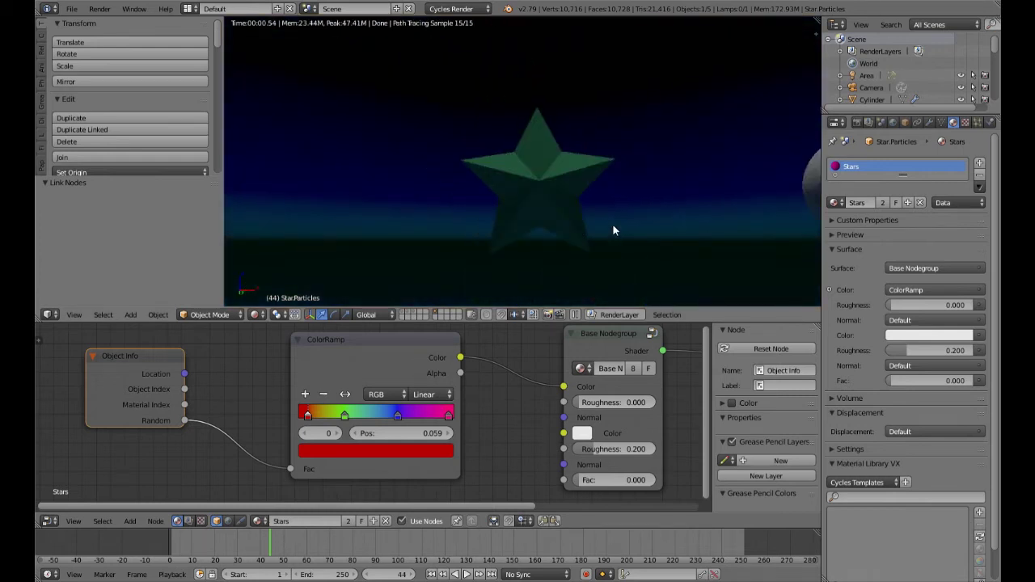
Duplicate the star, shift the copy left along X, and preview both in Rendered shading
{"action": "key", "text": "shift+z"}
{"action": "key", "text": "shift+d"}
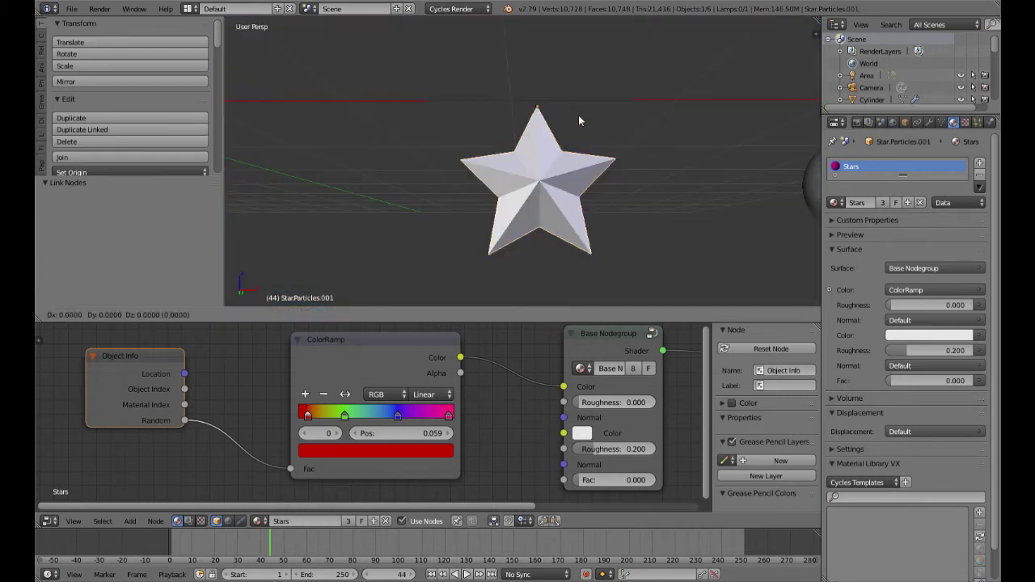
{"action": "key", "text": "x"}
{"action": "left_click", "coordinate": [413, 109]}
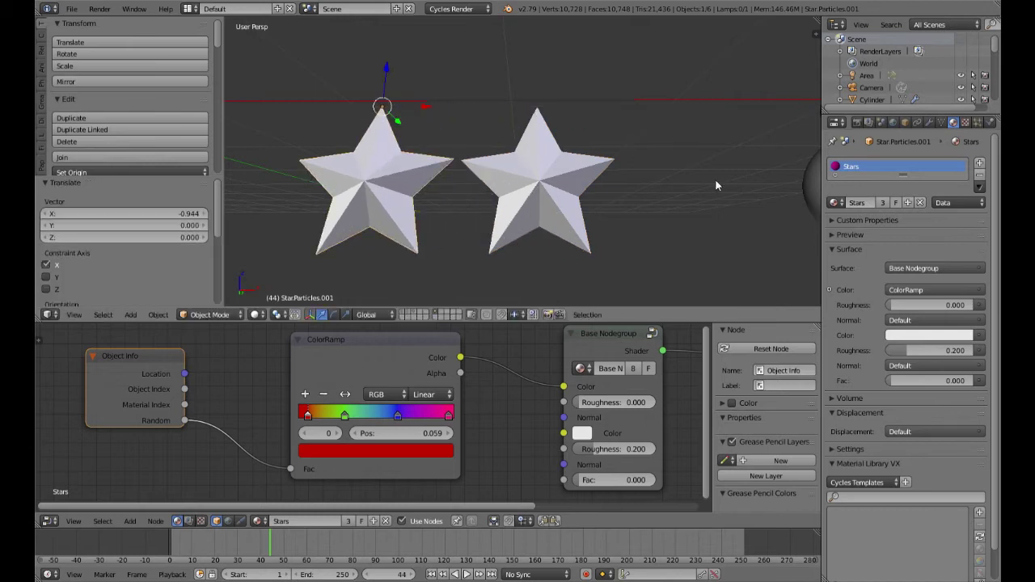
{"action": "key", "text": "shift+z"}
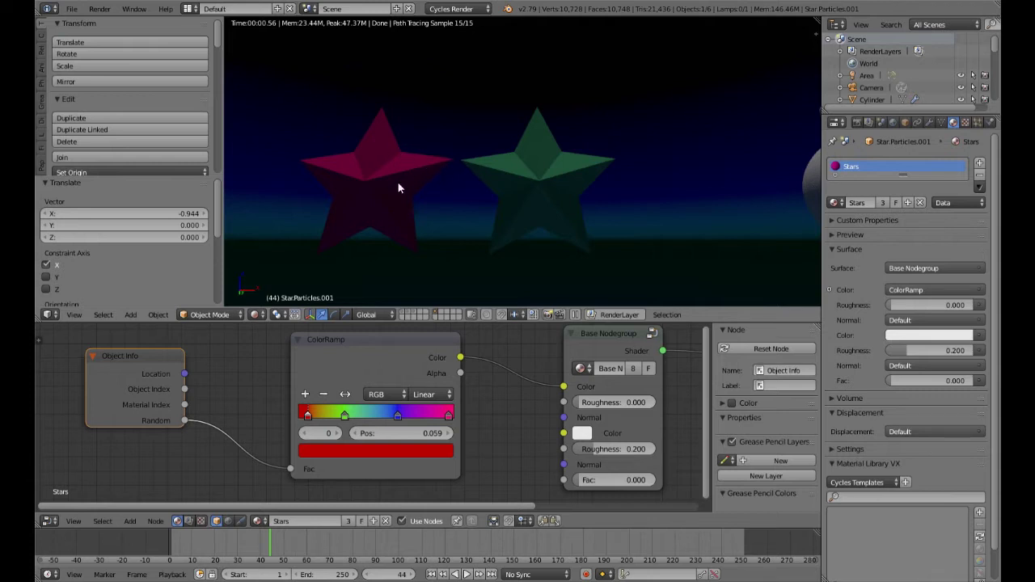
Delete the red star copy and select the remaining star in Solid front view
{"action": "key", "text": "x"}
{"action": "left_click", "coordinate": [398, 188]}
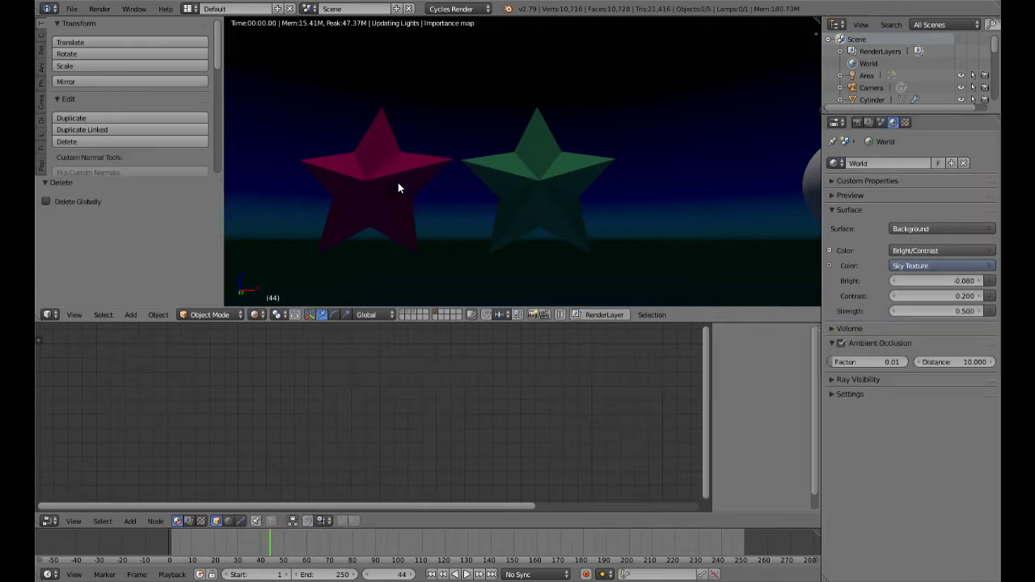
{"action": "right_click", "coordinate": [547, 171]}
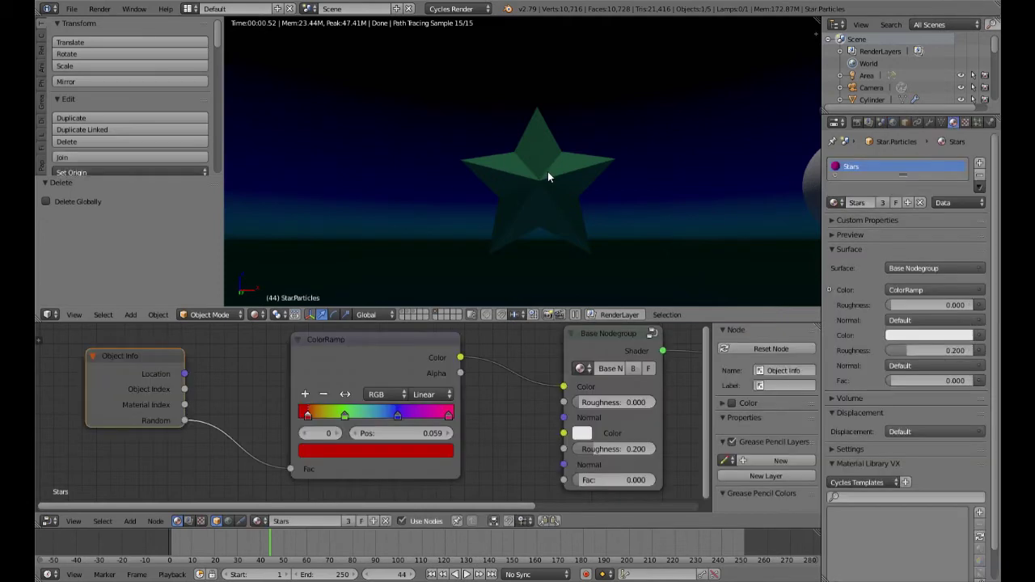
{"action": "key", "text": "shift+z"}
{"action": "scroll", "coordinate": [567, 231], "scroll_direction": "down", "scroll_amount": 4}
{"action": "key", "text": "KP_1"}
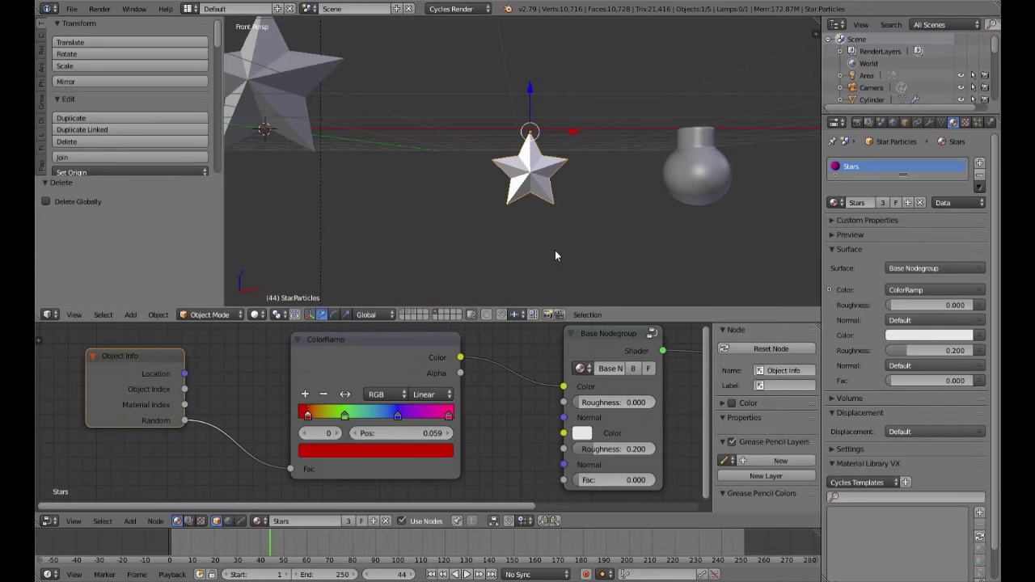
Try Constant, then set the Stars ColorRamp interpolation to B-Spline and preview it rendered
{"action": "scroll", "coordinate": [453, 444], "scroll_direction": "down", "scroll_amount": 2}
{"action": "scroll", "coordinate": [449, 434], "scroll_direction": "up", "scroll_amount": 1}
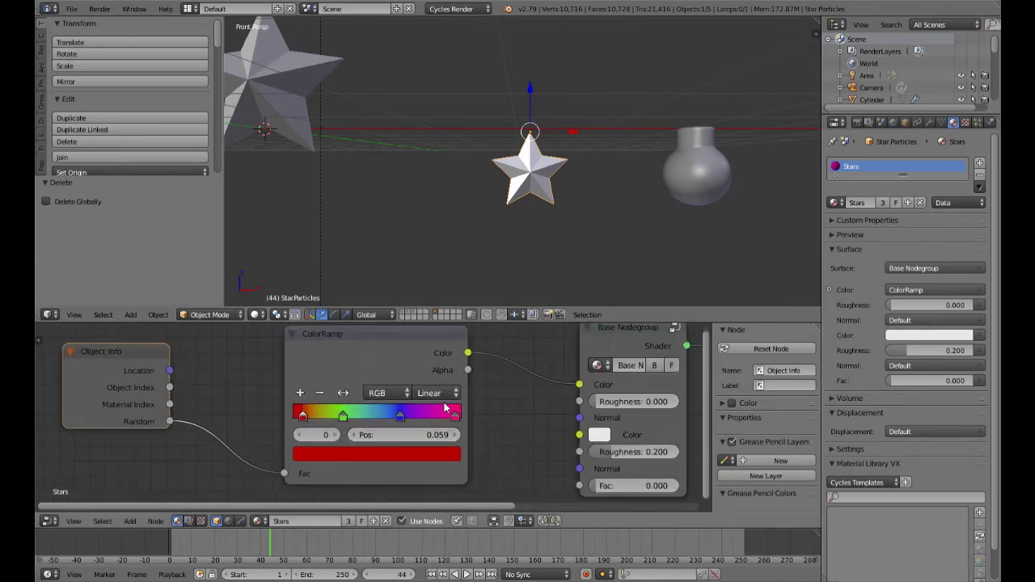
{"action": "left_click", "coordinate": [445, 400]}
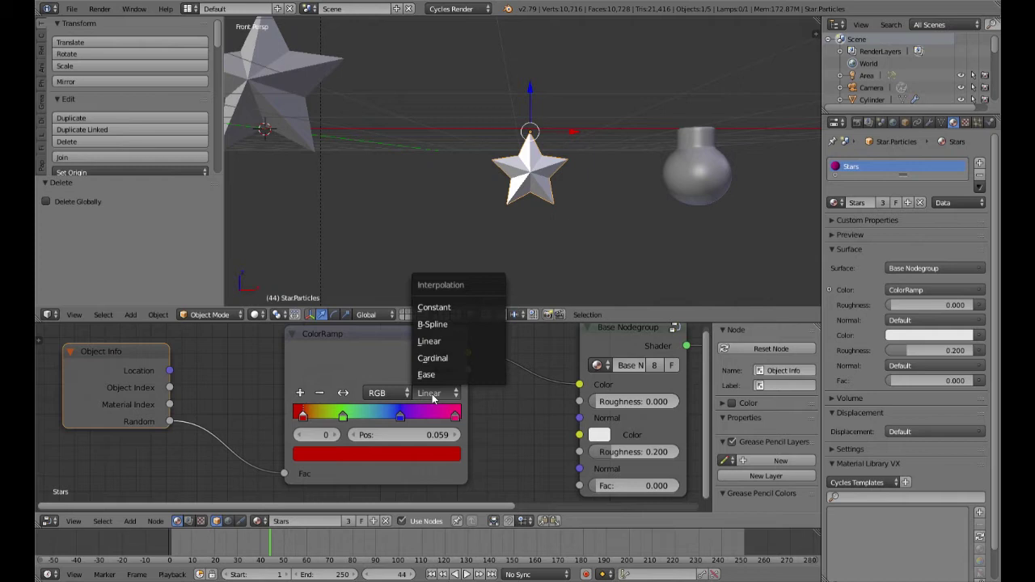
{"action": "left_click", "coordinate": [439, 317]}
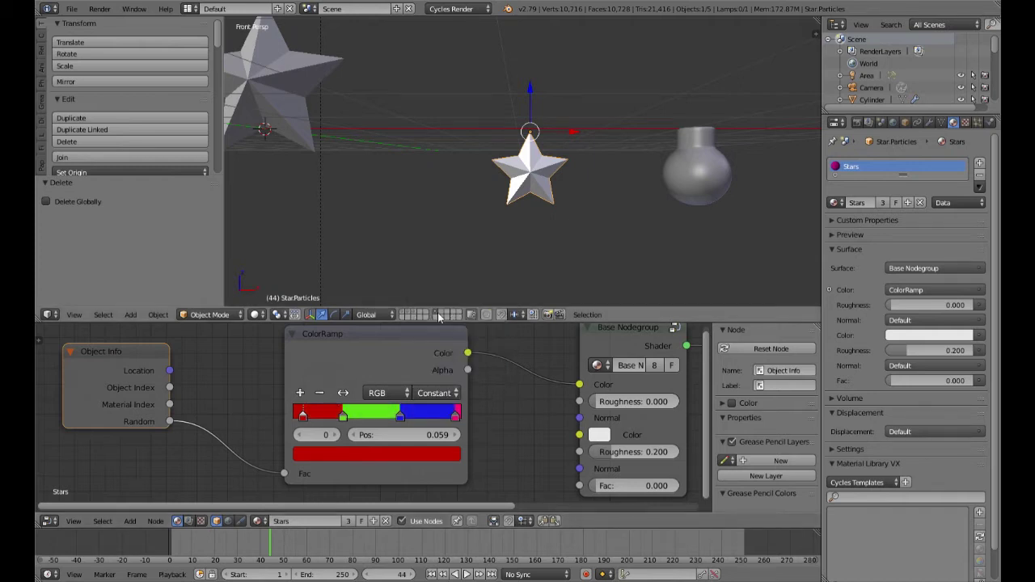
{"action": "left_click", "coordinate": [437, 393]}
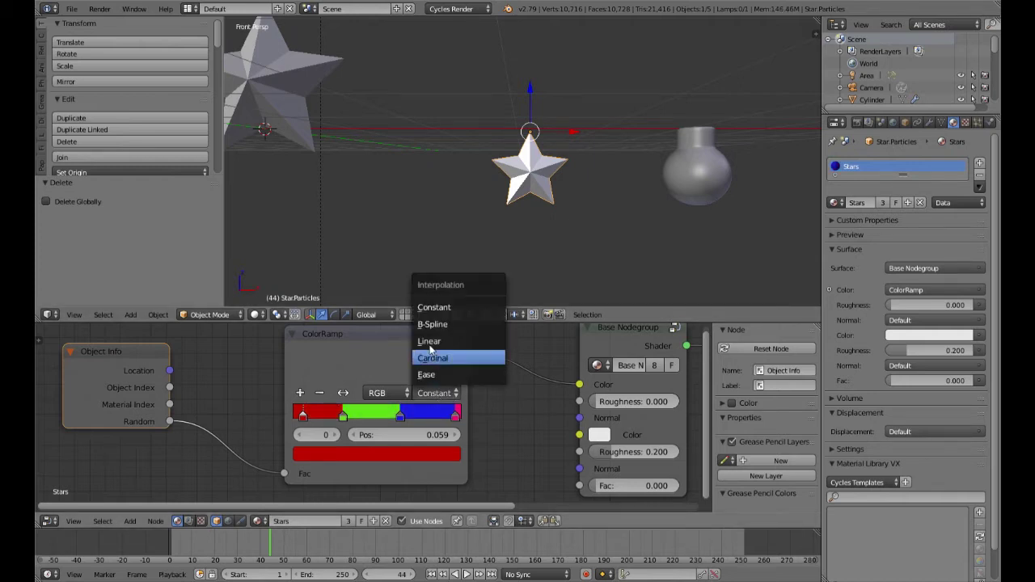
{"action": "left_click", "coordinate": [441, 325]}
{"action": "key", "text": "shift+z"}
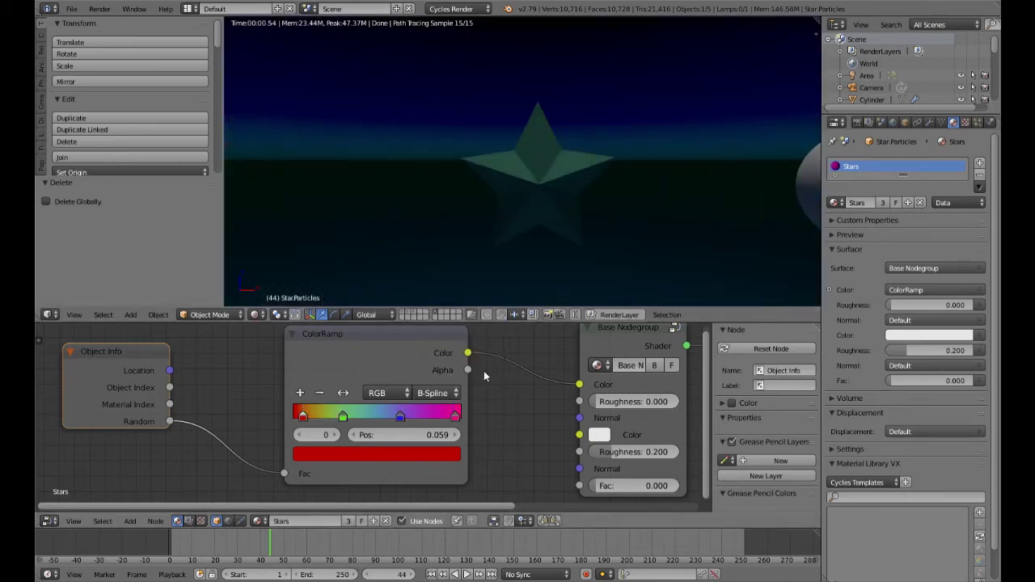
{"action": "key", "text": "shift+z"}
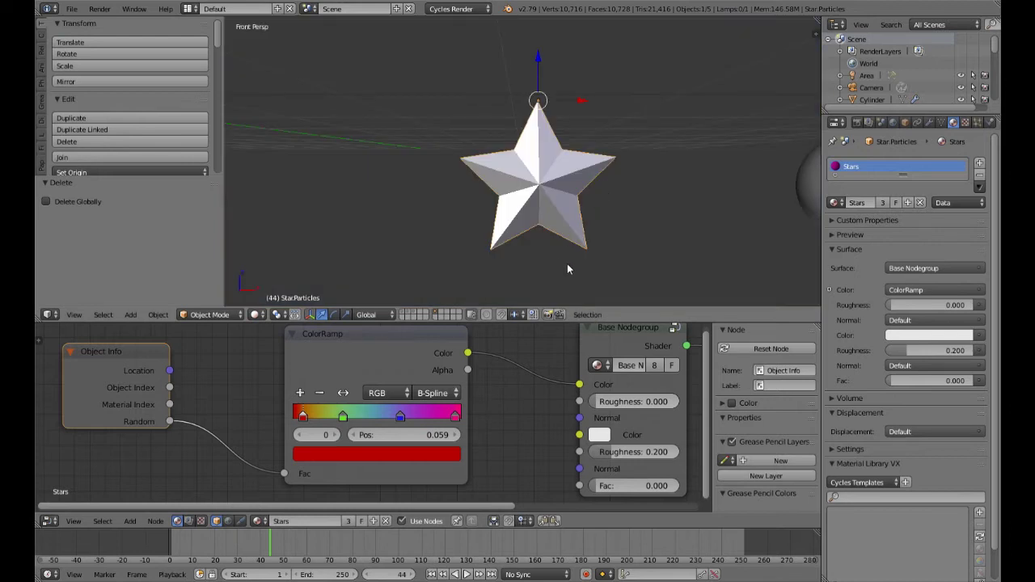
Inspect the star in Rendered shading, then return to Solid Front Orthographic view
{"action": "scroll", "coordinate": [593, 247], "scroll_direction": "down", "scroll_amount": 4}
{"action": "middle_click_drag", "start_coordinate": [593, 254], "coordinate": [577, 299]}
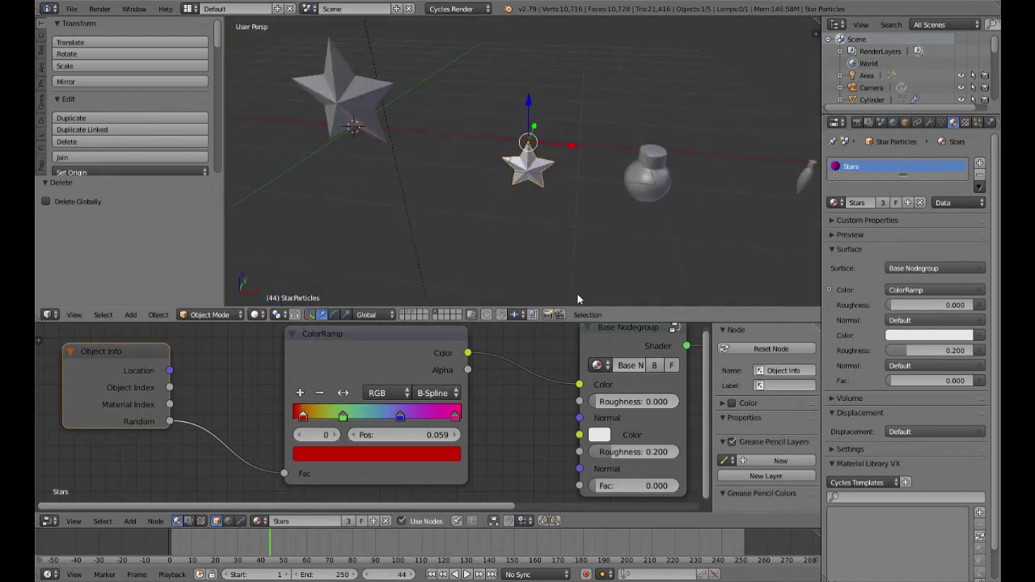
{"action": "key", "text": "KP_1"}
{"action": "key", "text": "KP_5"}
{"action": "scroll", "coordinate": [577, 298], "scroll_direction": "up", "scroll_amount": 5}
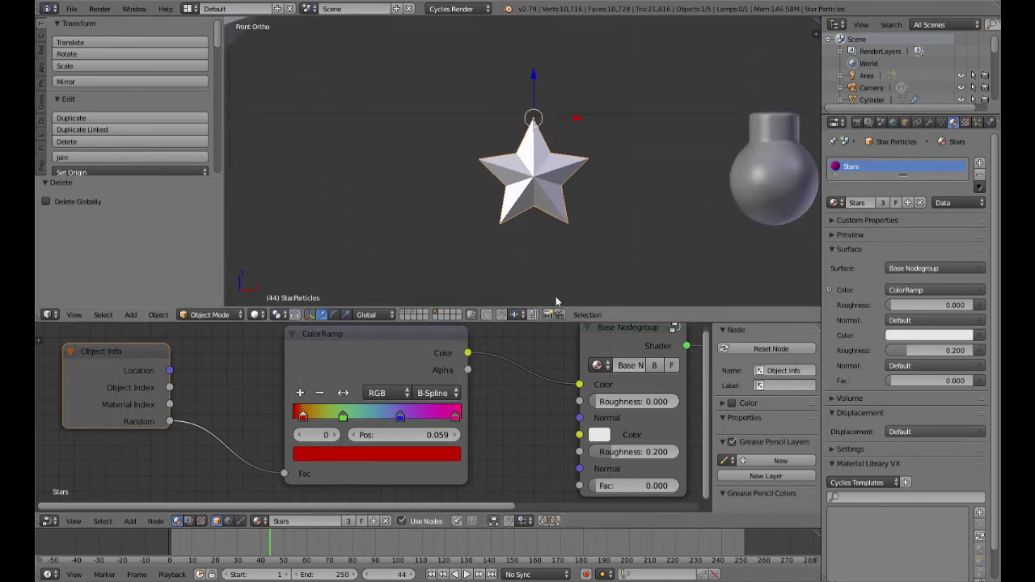
{"action": "key", "text": "shift+z"}
{"action": "scroll", "coordinate": [587, 235], "scroll_direction": "up", "scroll_amount": 7}
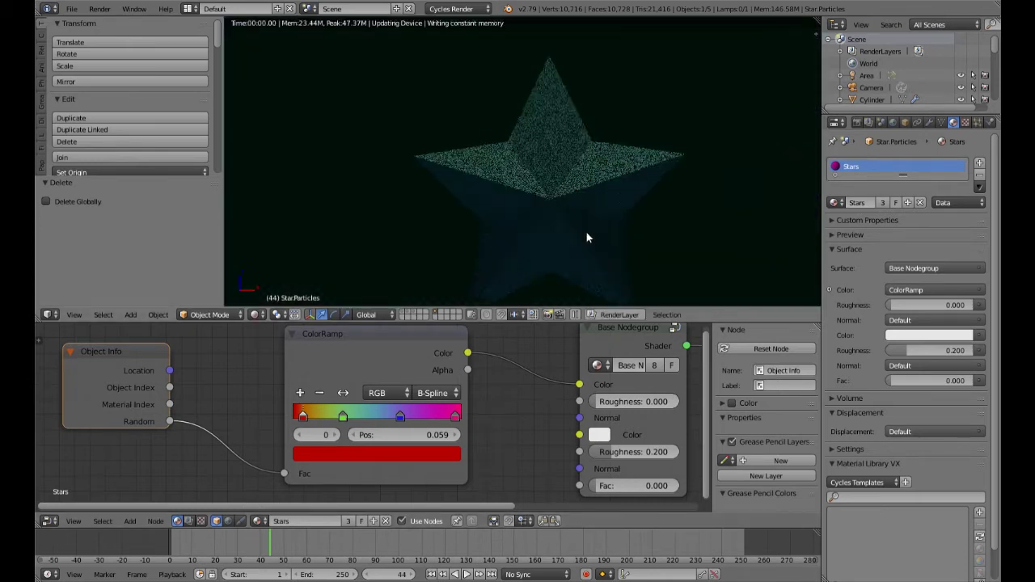
{"action": "mouse_move", "coordinate": [572, 238]}
{"action": "middle_mouse_down"}
{"action": "mouse_move", "coordinate": [608, 286]}
{"action": "mouse_move", "coordinate": [543, 247]}
{"action": "middle_mouse_up"}
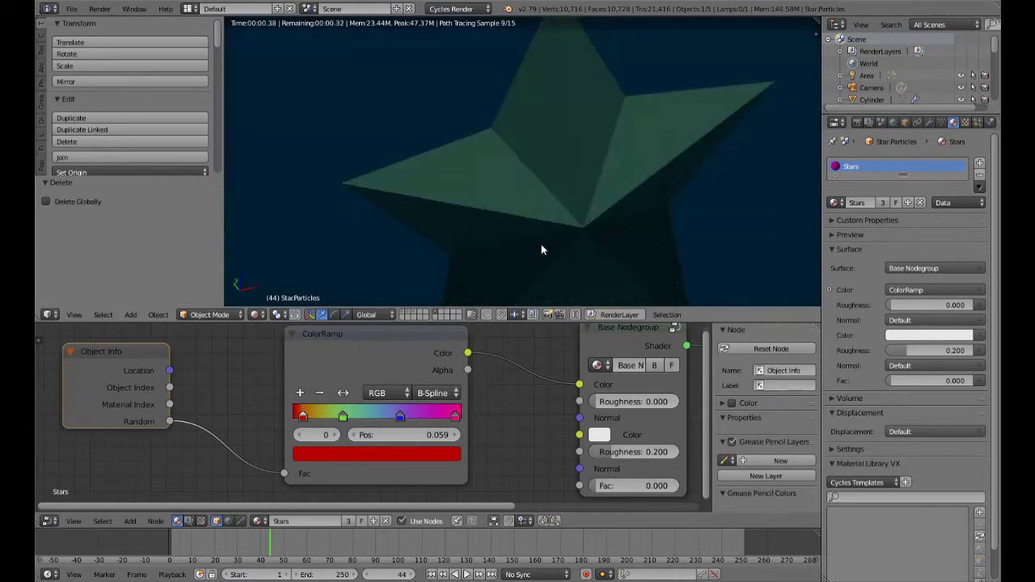
{"action": "scroll", "coordinate": [542, 250], "scroll_direction": "up", "scroll_amount": 3}
{"action": "scroll", "coordinate": [552, 227], "scroll_direction": "down", "scroll_amount": 5}
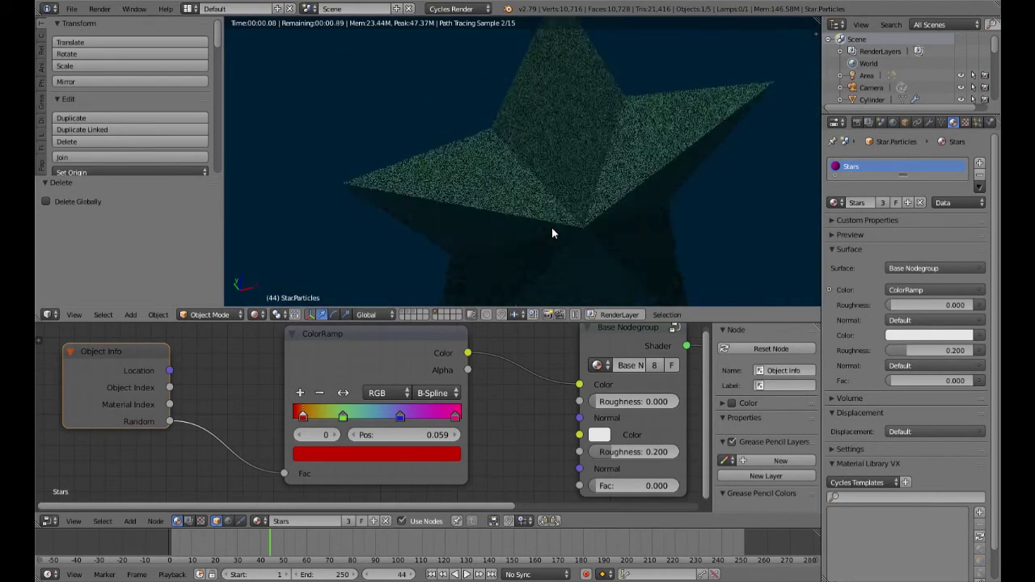
{"action": "key", "text": "shift+z"}
{"action": "key", "text": "KP_5"}
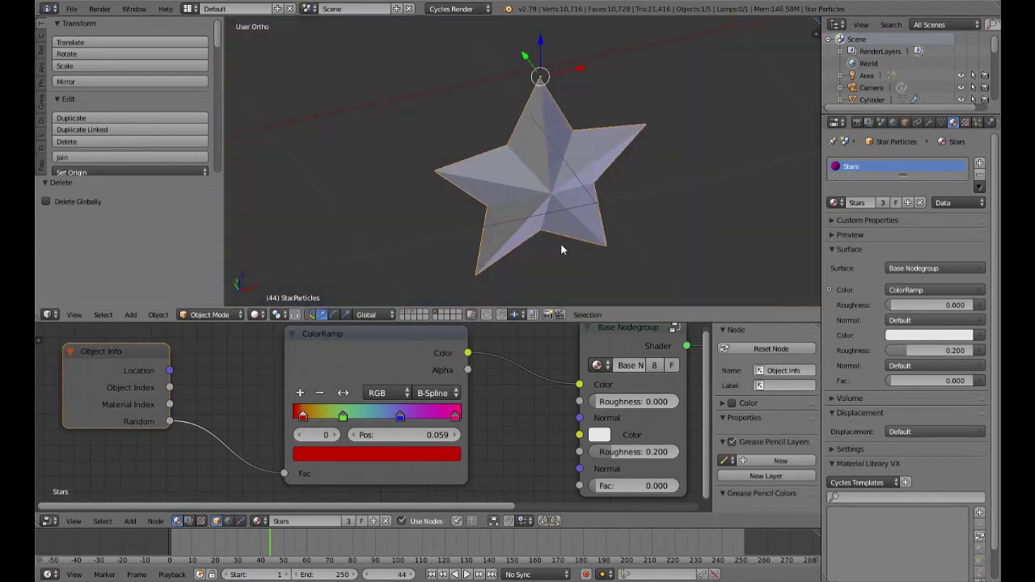
{"action": "key", "text": "KP_1"}
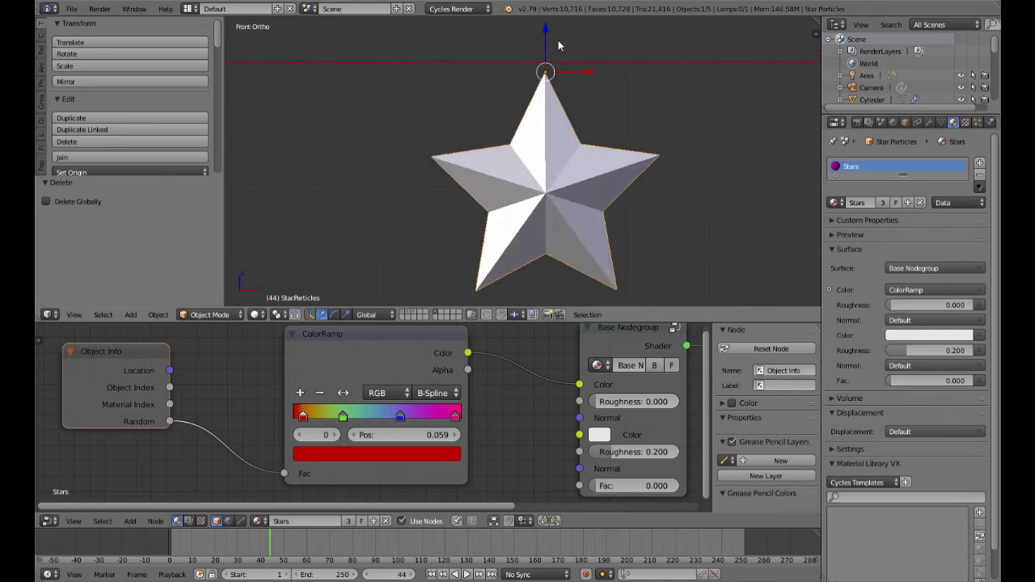
Raise the Star.Particles object 0.043 along Z
{"action": "left_click_drag", "start_coordinate": [544, 31], "coordinate": [545, 20]}
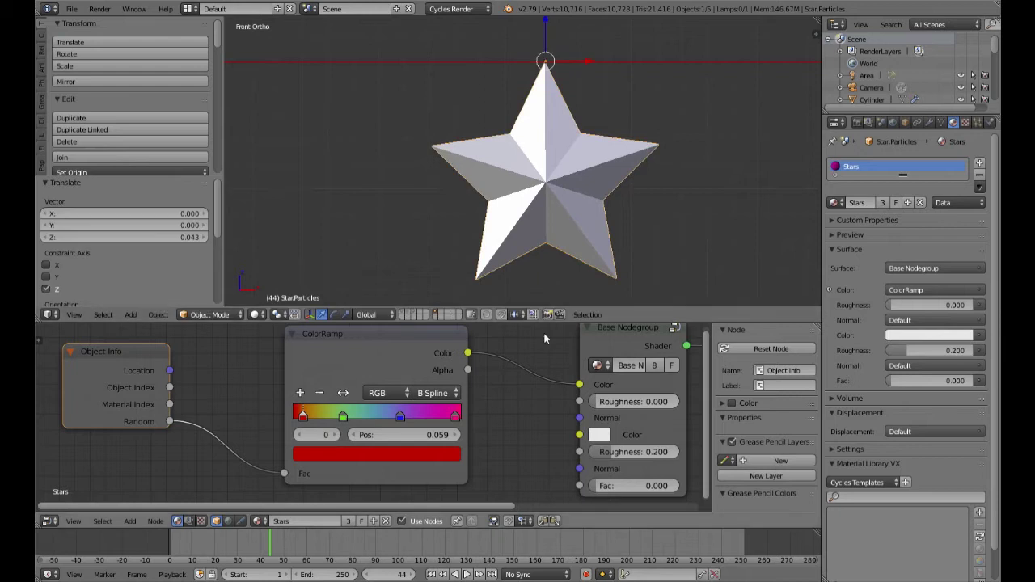
{"action": "scroll", "coordinate": [496, 220], "scroll_direction": "down", "scroll_amount": 6}
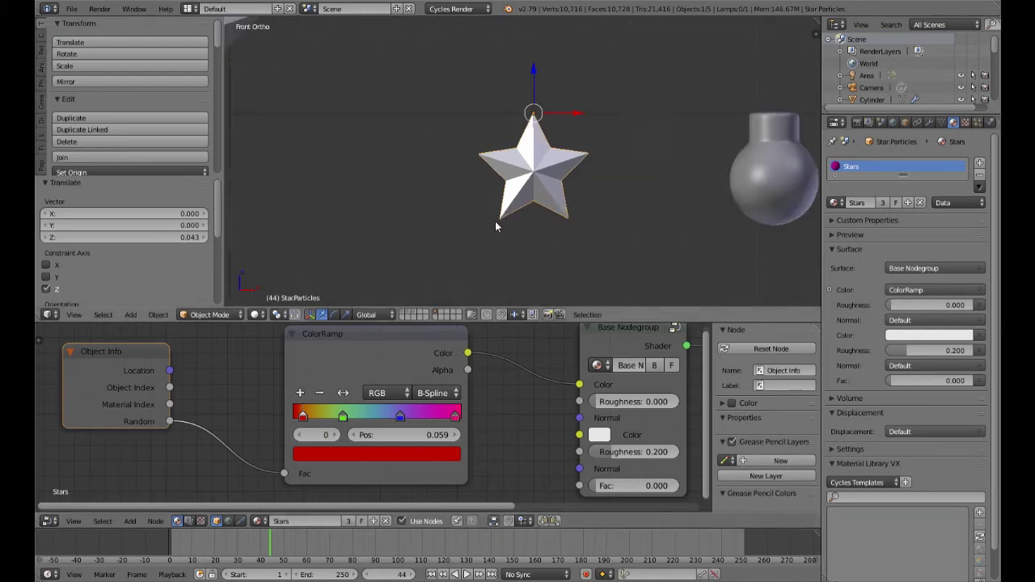
{"action": "scroll", "coordinate": [496, 225], "scroll_direction": "down", "scroll_amount": 1}
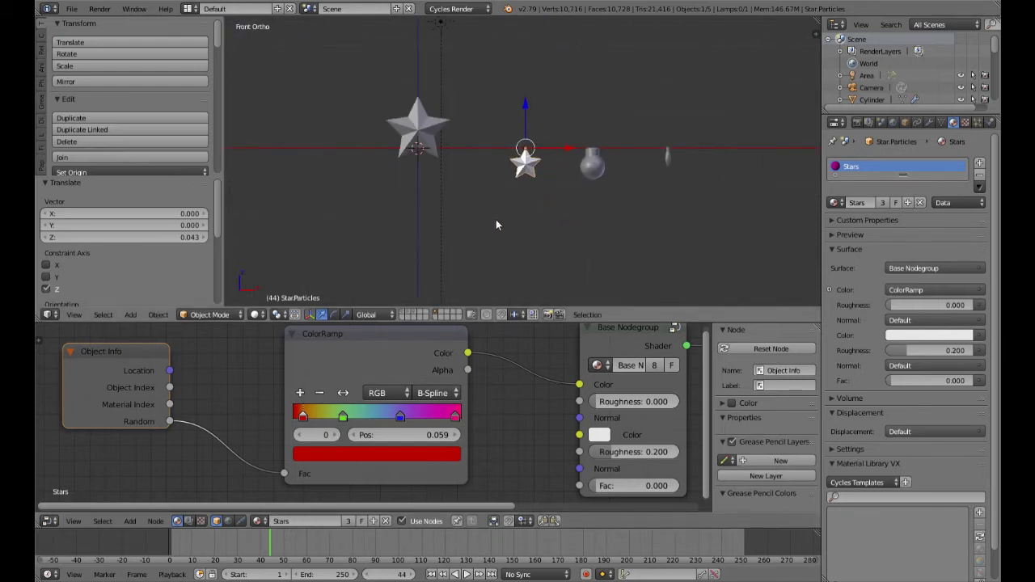
{"action": "scroll", "coordinate": [513, 301], "scroll_direction": "up", "scroll_amount": 4}
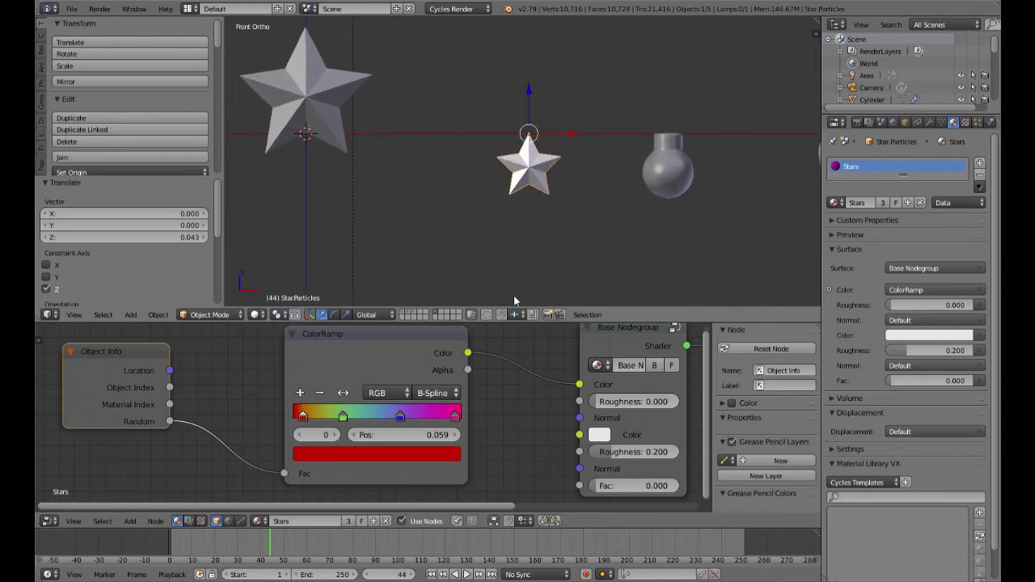
{"action": "scroll", "coordinate": [518, 430], "scroll_direction": "down", "scroll_amount": 2}
{"action": "scroll", "coordinate": [517, 430], "scroll_direction": "down", "scroll_amount": 3}
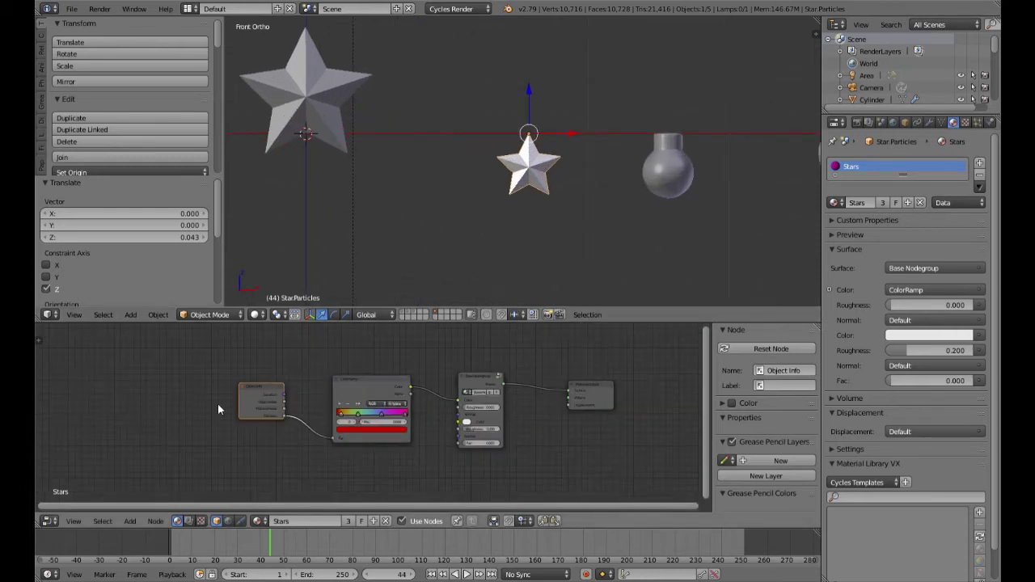
Move the Object Info and ColorRamp nodes up-left and add a Noise Texture node below them
{"action": "left_click_drag", "start_coordinate": [250, 390], "coordinate": [202, 351]}
{"action": "left_click_drag", "start_coordinate": [346, 387], "coordinate": [269, 351]}
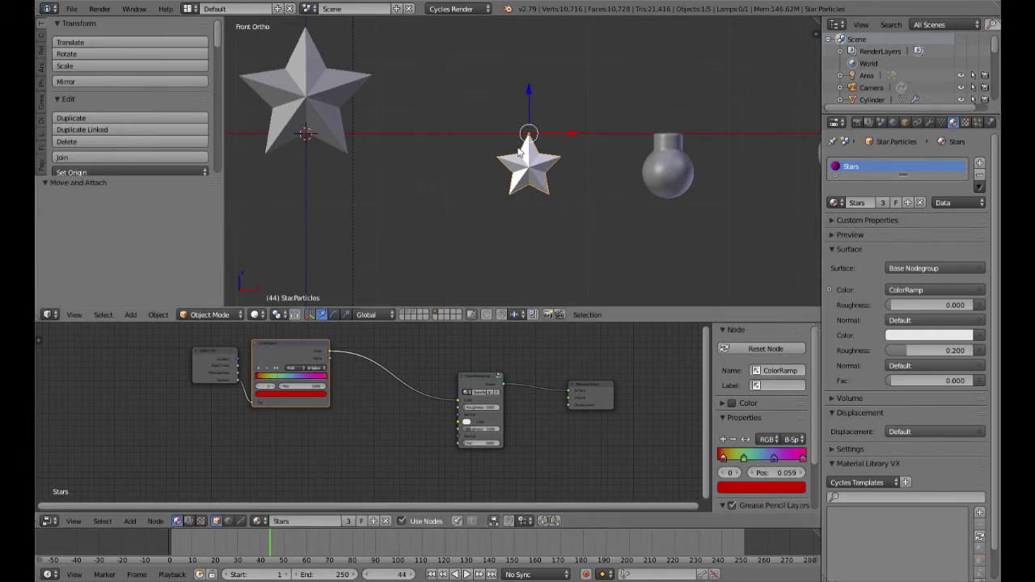
{"action": "scroll", "coordinate": [490, 407], "scroll_direction": "up", "scroll_amount": 2}
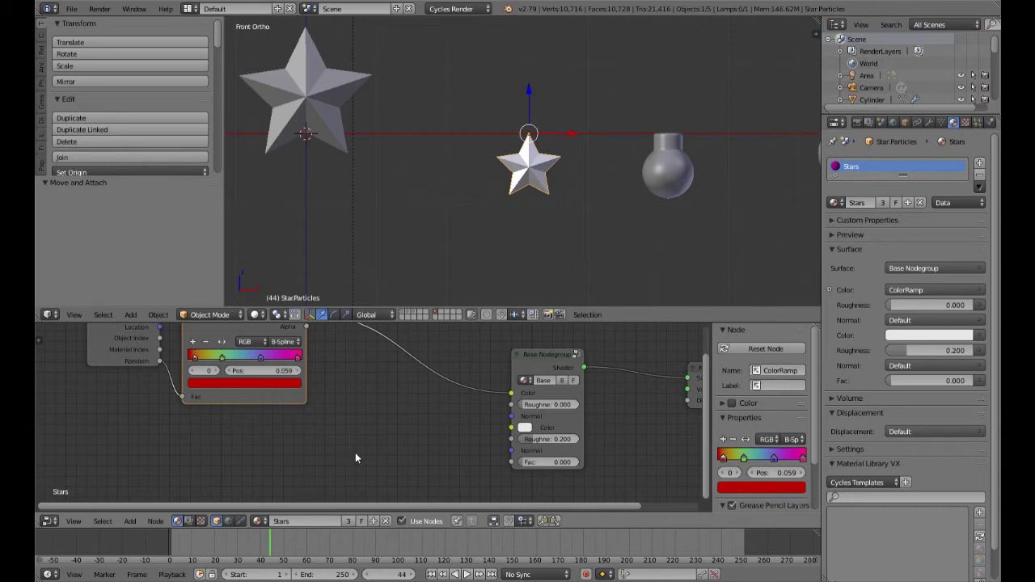
{"action": "key", "text": "shift+a"}
{"action": "mouse_move", "coordinate": [335, 490]}
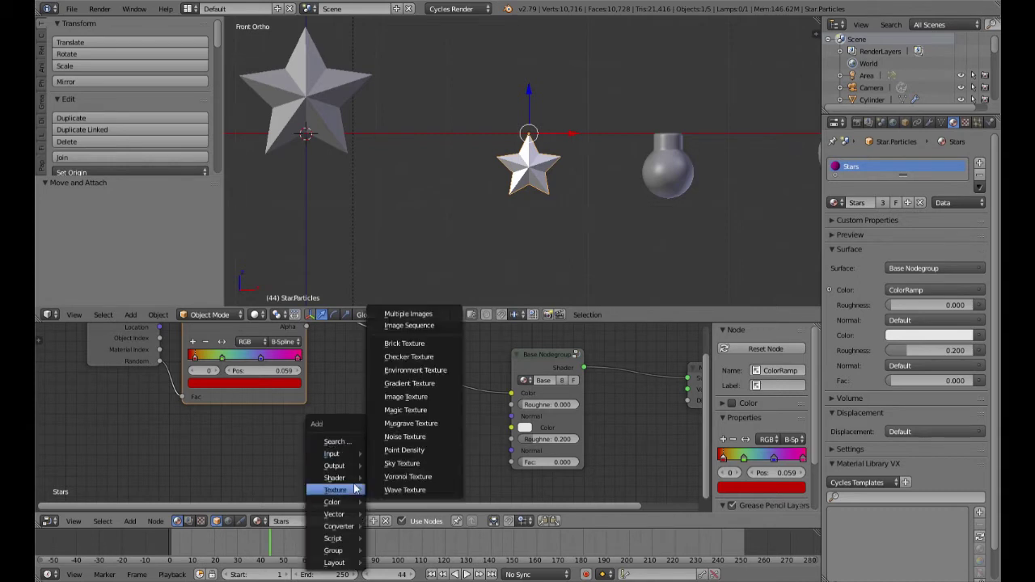
{"action": "left_click", "coordinate": [412, 437]}
{"action": "left_click", "coordinate": [230, 441]}
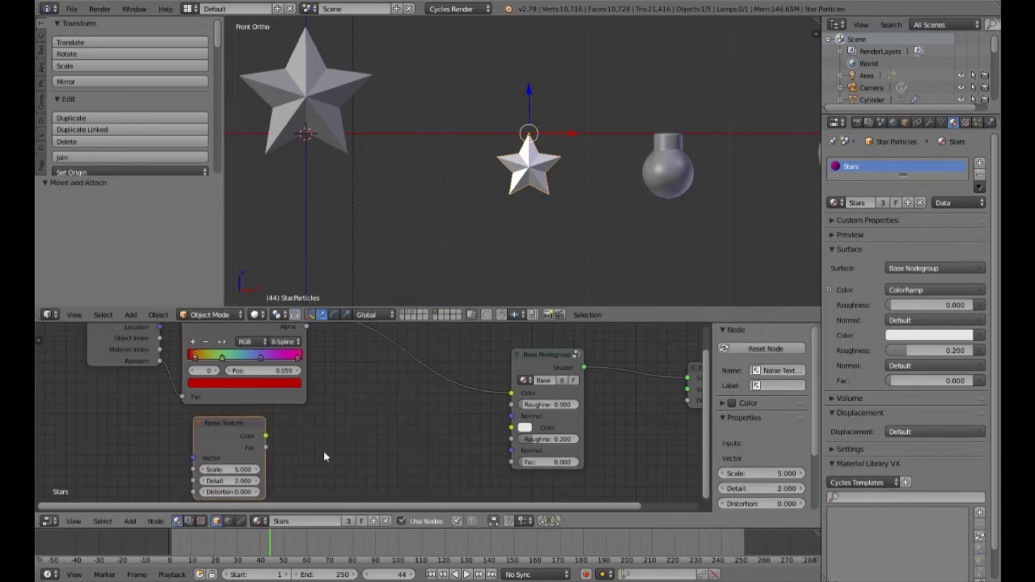
Add a Bump node, linking Noise Color to Bump Height and Bump Normal to Base Nodegroup Normal
{"action": "key", "text": "shift+a"}
{"action": "mouse_move", "coordinate": [328, 455]}
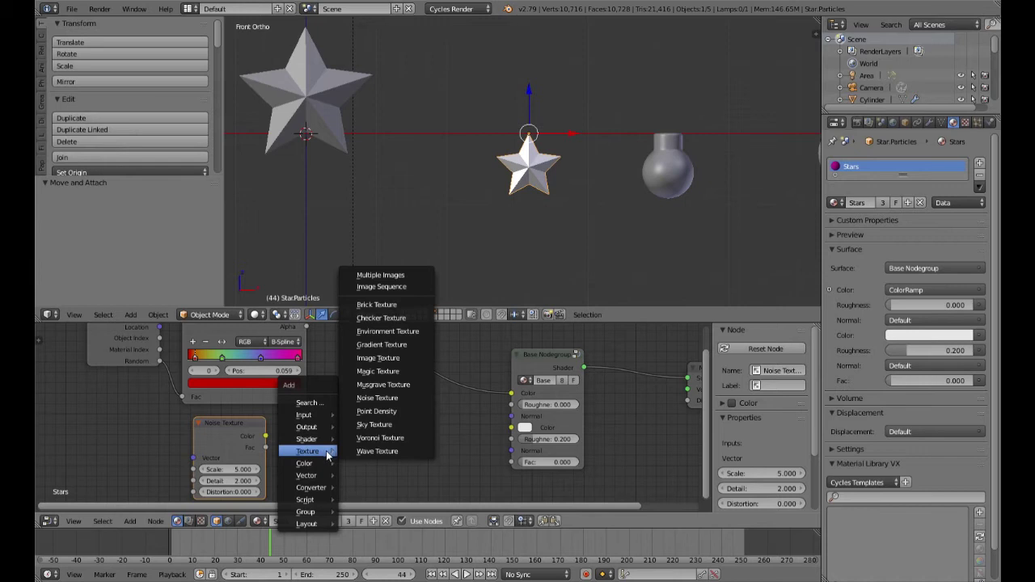
{"action": "mouse_move", "coordinate": [307, 476]}
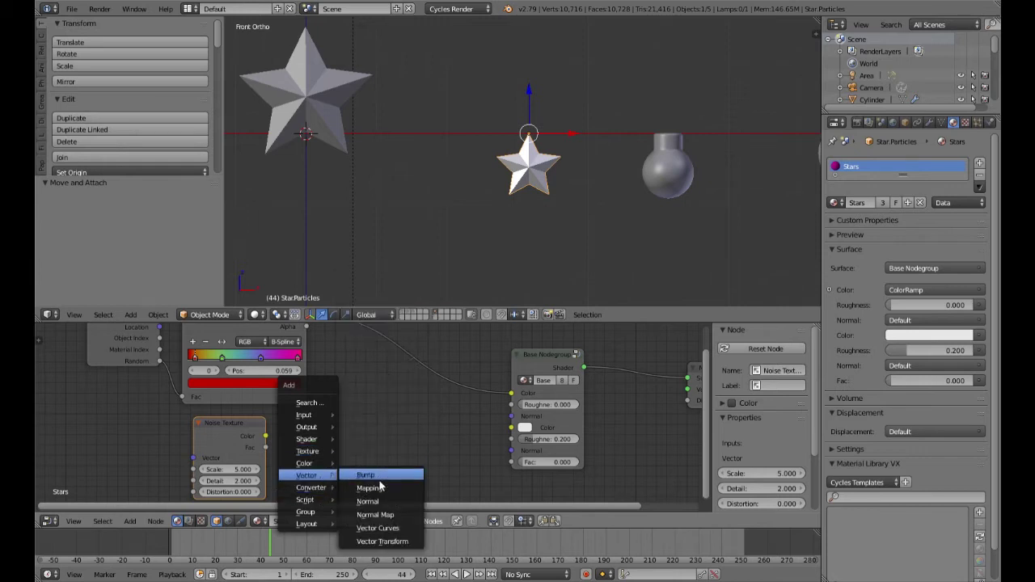
{"action": "left_click", "coordinate": [377, 474]}
{"action": "left_click", "coordinate": [311, 427]}
{"action": "middle_click_drag", "start_coordinate": [307, 453], "coordinate": [350, 430]}
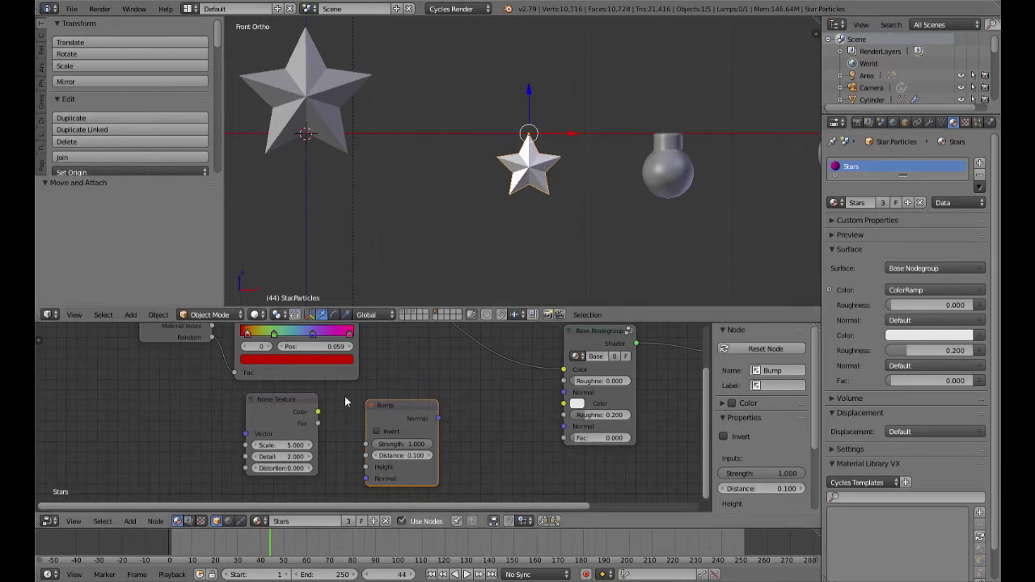
{"action": "left_click_drag", "start_coordinate": [318, 414], "coordinate": [366, 467]}
{"action": "left_click_drag", "start_coordinate": [438, 420], "coordinate": [564, 394]}
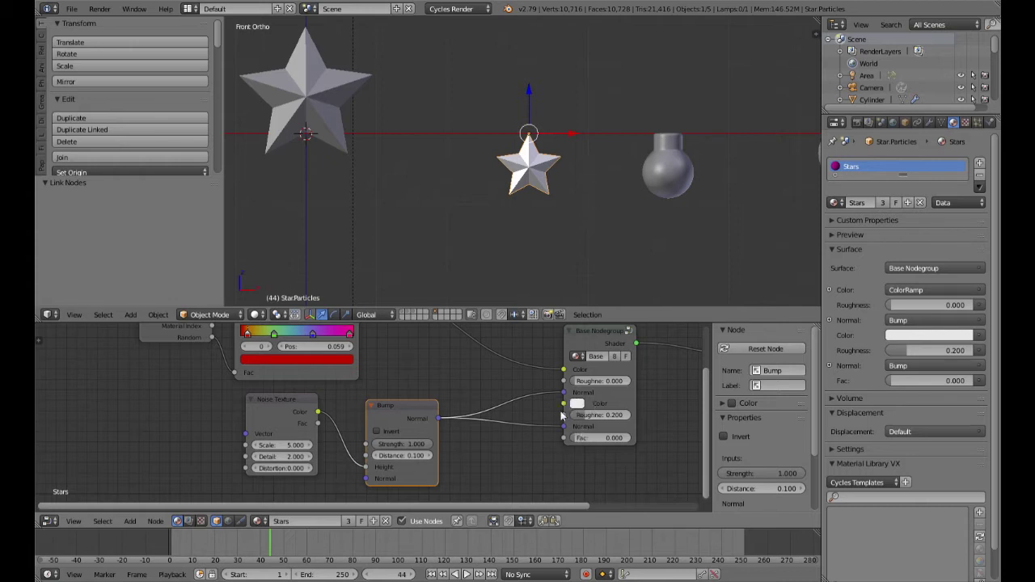
Set the Base Nodegroup's bump Fac to 0.300 and preview the star in Rendered shading
{"action": "left_click_drag", "start_coordinate": [568, 437], "coordinate": [590, 438]}
{"action": "scroll", "coordinate": [560, 241], "scroll_direction": "up", "scroll_amount": 5}
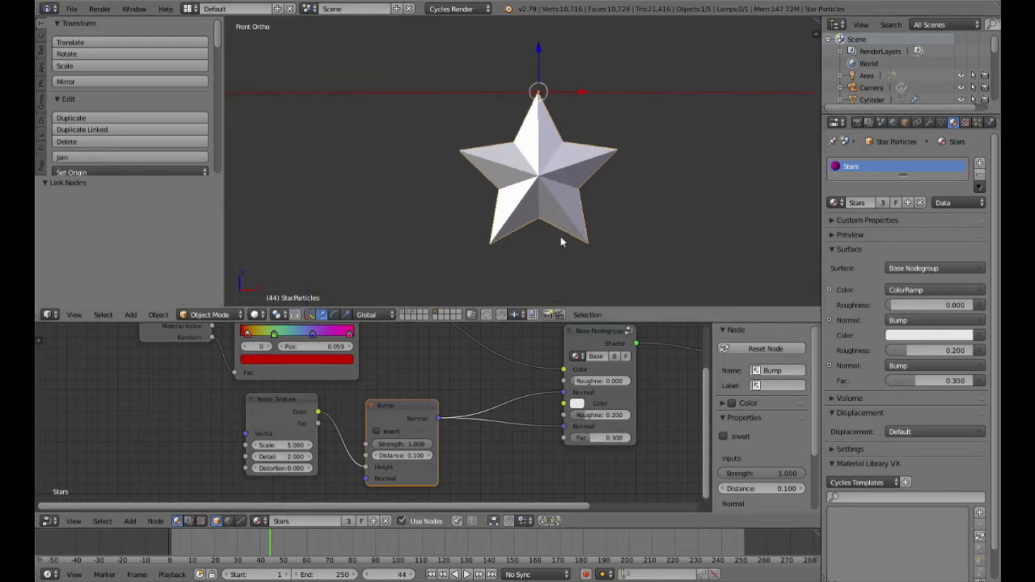
{"action": "key", "text": "shift+z"}
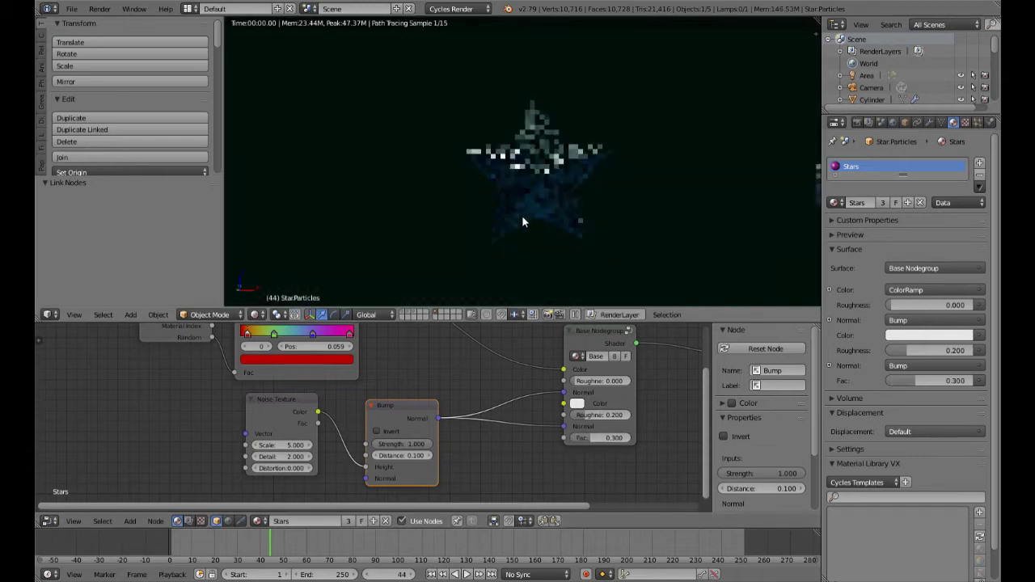
{"action": "scroll", "coordinate": [524, 216], "scroll_direction": "up", "scroll_amount": 6}
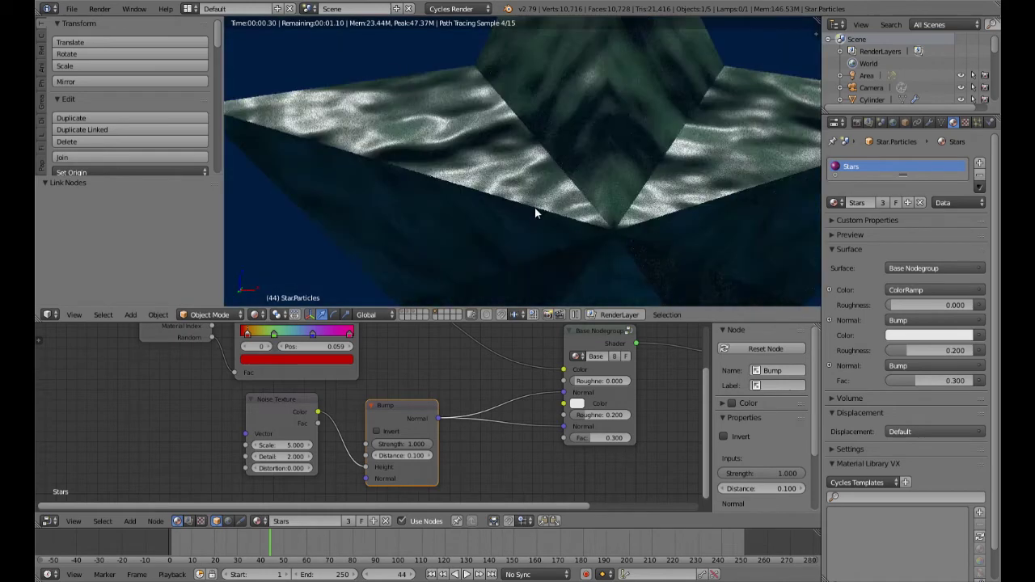
{"action": "scroll", "coordinate": [536, 204], "scroll_direction": "down", "scroll_amount": 5}
{"action": "middle_click_drag", "start_coordinate": [536, 203], "coordinate": [547, 218]}
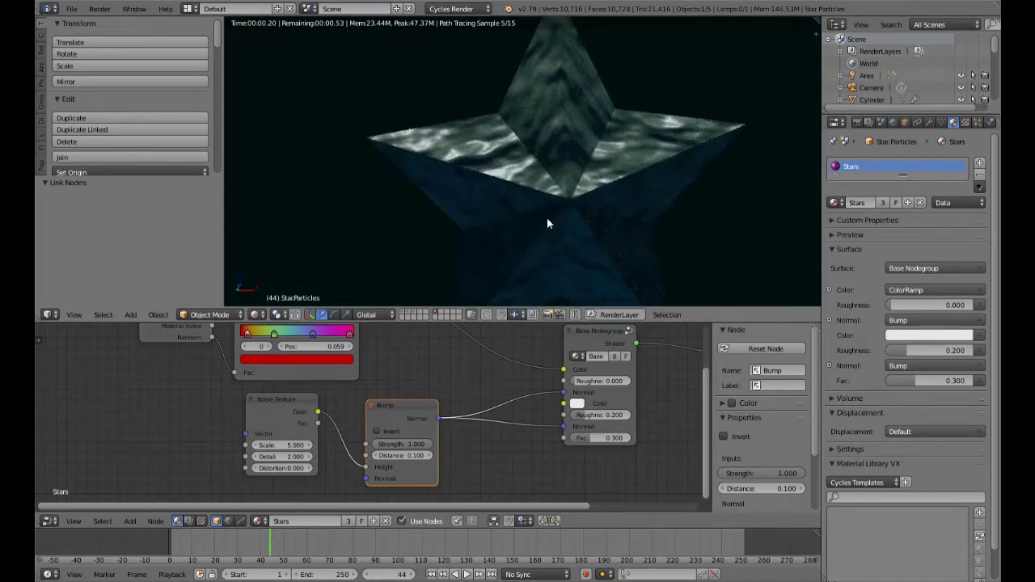
{"action": "scroll", "coordinate": [547, 217], "scroll_direction": "up", "scroll_amount": 8}
{"action": "scroll", "coordinate": [596, 213], "scroll_direction": "down", "scroll_amount": 5}
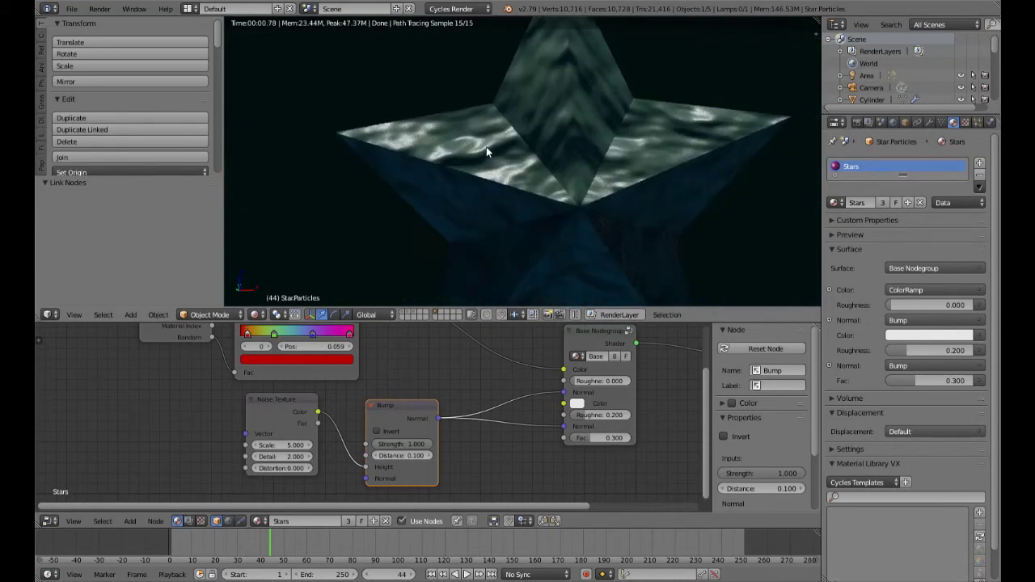
{"action": "scroll", "coordinate": [272, 455], "scroll_direction": "up", "scroll_amount": 1}
Try Noise Texture Scale values of 50 and then 100 on the rendered star
{"action": "left_click", "coordinate": [272, 451]}
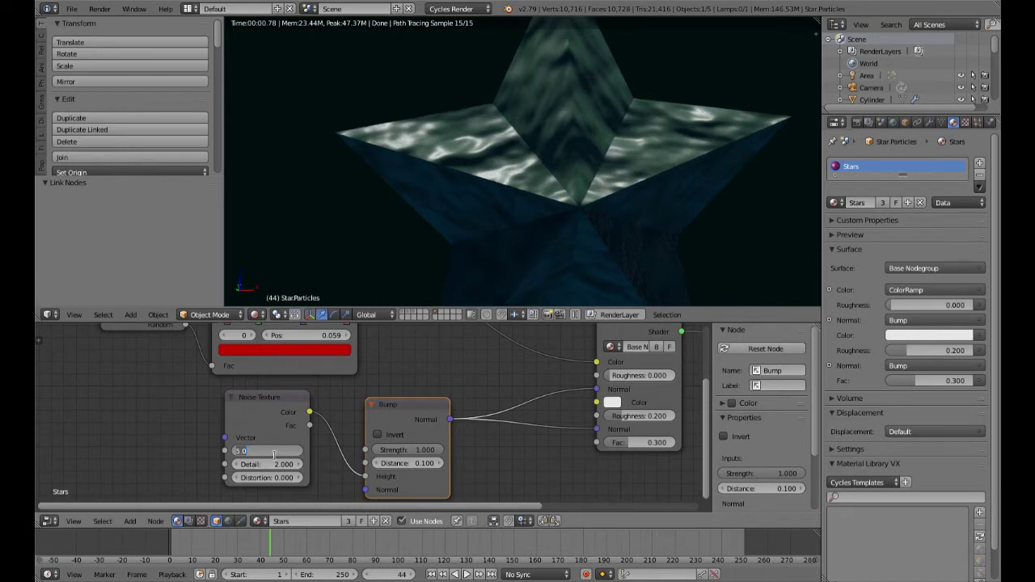
{"action": "type", "text": "50"}
{"action": "key", "text": "Return"}
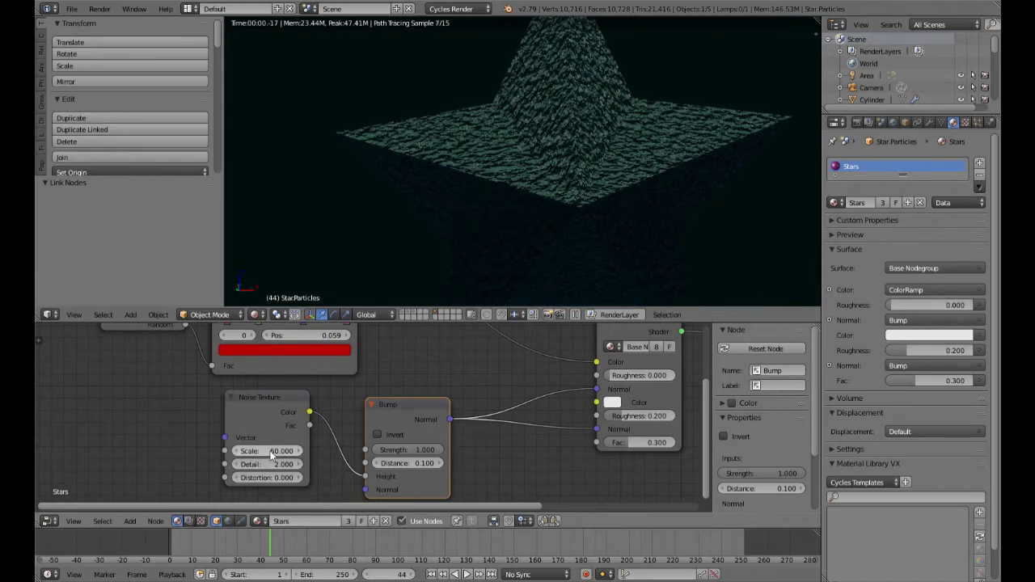
{"action": "middle_click_drag", "start_coordinate": [592, 192], "coordinate": [592, 226]}
{"action": "left_click", "coordinate": [273, 451]}
{"action": "type", "text": "100"}
{"action": "key", "text": "Return"}
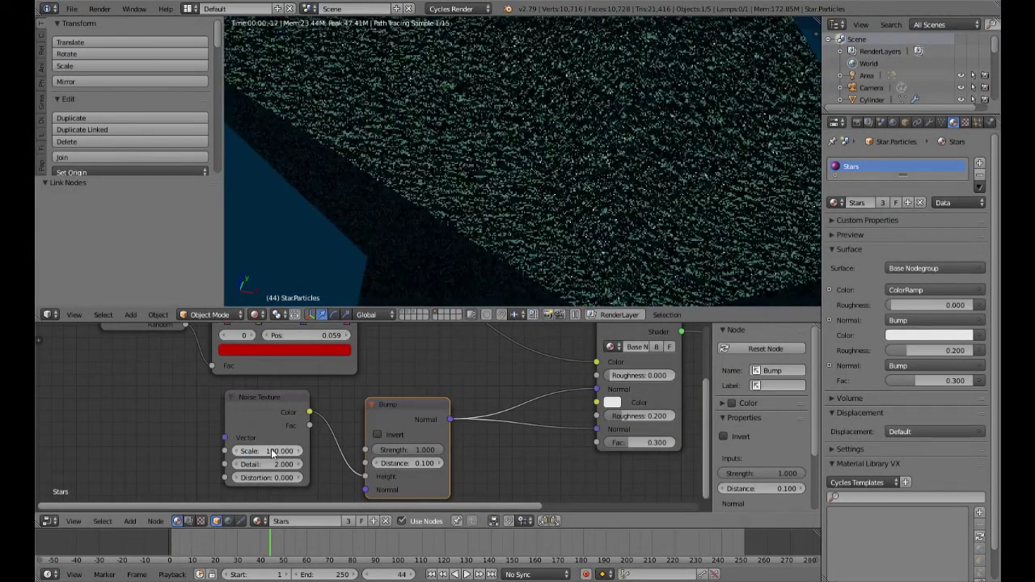
{"action": "scroll", "coordinate": [510, 244], "scroll_direction": "down", "scroll_amount": 6}
{"action": "middle_click_drag", "start_coordinate": [512, 250], "coordinate": [547, 205]}
{"action": "scroll", "coordinate": [547, 209], "scroll_direction": "up", "scroll_amount": 5}
Raise the Noise Texture Scale to 150 and drop back to solid shading
{"action": "left_click", "coordinate": [276, 452]}
{"action": "type", "text": "1"}
{"action": "key", "text": "Return"}
{"action": "scroll", "coordinate": [512, 251], "scroll_direction": "up", "scroll_amount": 3}
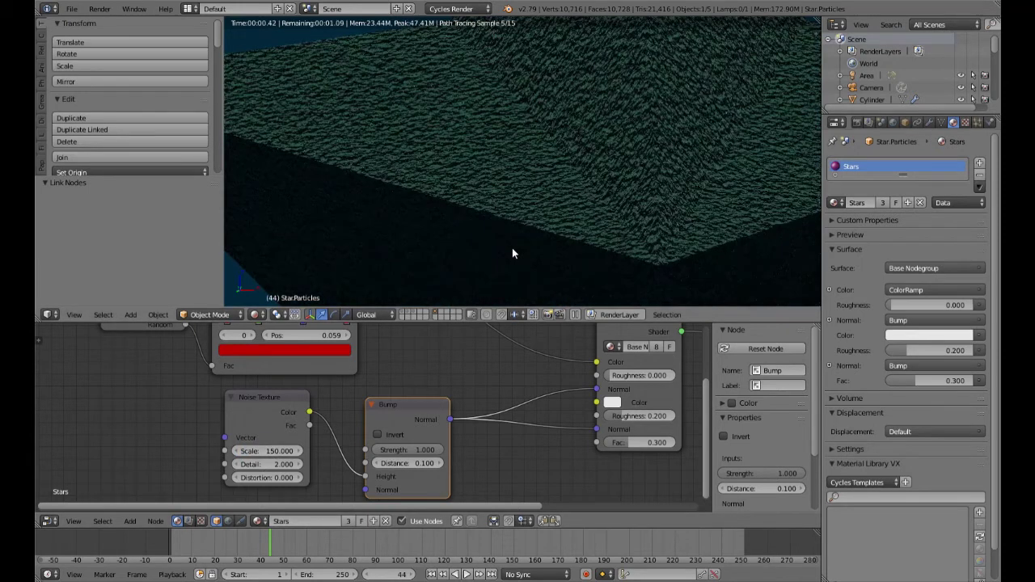
{"action": "key", "text": "shift+z"}
{"action": "scroll", "coordinate": [511, 254], "scroll_direction": "down", "scroll_amount": 5}
Set the Noise Texture Distortion to 5 and check the result in Rendered view
{"action": "left_click", "coordinate": [278, 479]}
{"action": "type", "text": "5"}
{"action": "key", "text": "Return"}
{"action": "key", "text": "shift+z"}
{"action": "scroll", "coordinate": [570, 198], "scroll_direction": "up", "scroll_amount": 8}
{"action": "middle_click_drag", "start_coordinate": [606, 212], "coordinate": [536, 246]}
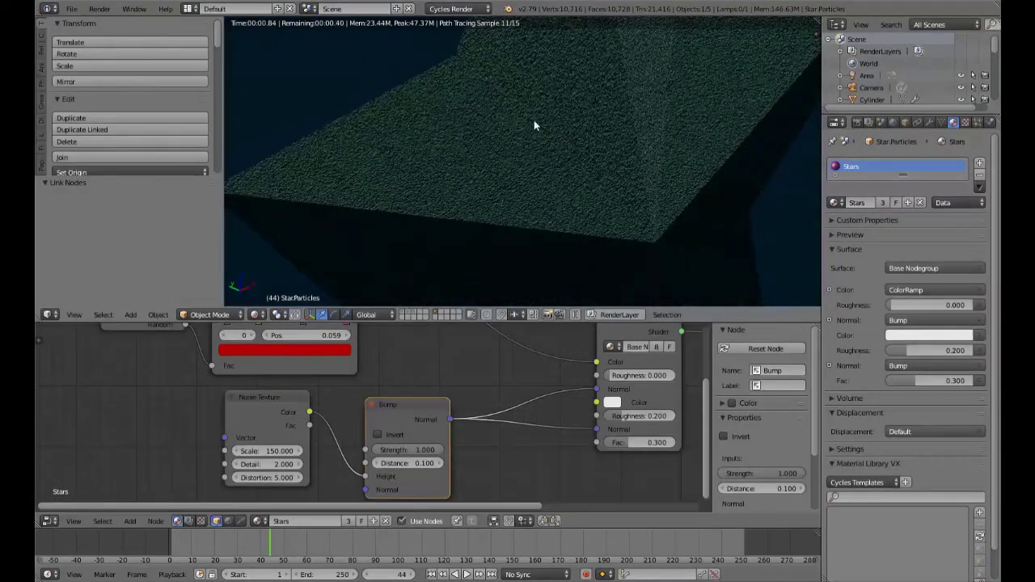
{"action": "mouse_move", "coordinate": [635, 449]}
{"action": "left_mouse_down"}
{"action": "mouse_move", "coordinate": [680, 450]}
{"action": "mouse_move", "coordinate": [586, 451]}
{"action": "mouse_move", "coordinate": [680, 445]}
{"action": "mouse_move", "coordinate": [635, 447]}
{"action": "left_mouse_up"}
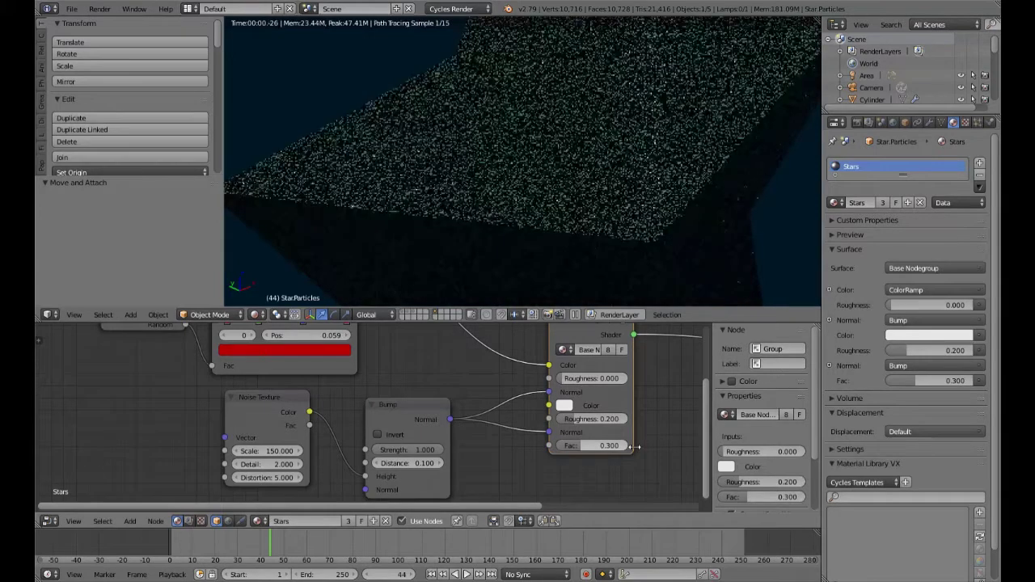
Set the Bump node Strength to 0.250 and inspect the softened rendered star
{"action": "left_click", "coordinate": [419, 453]}
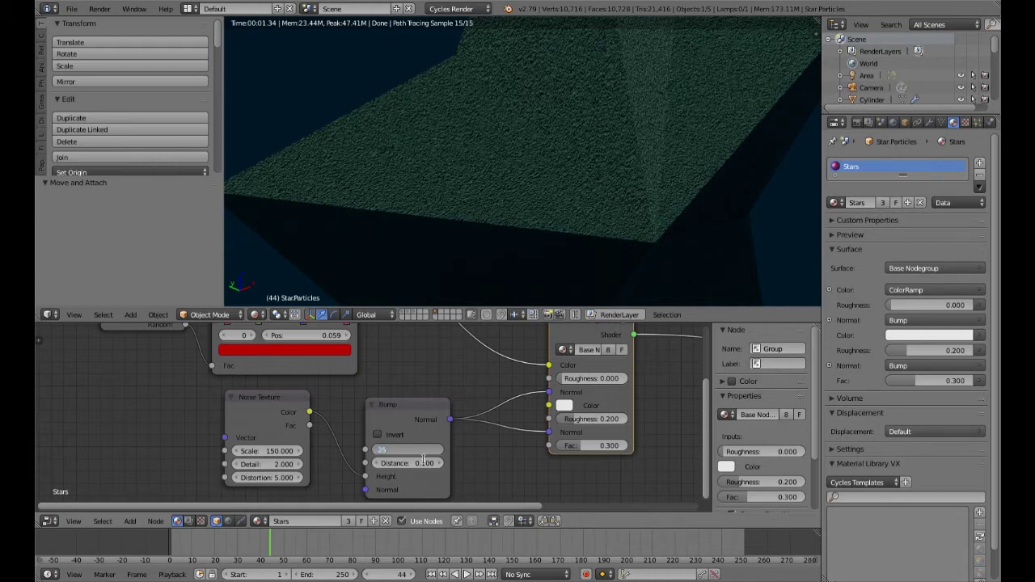
{"action": "type", "text": ".25"}
{"action": "key", "text": "Return"}
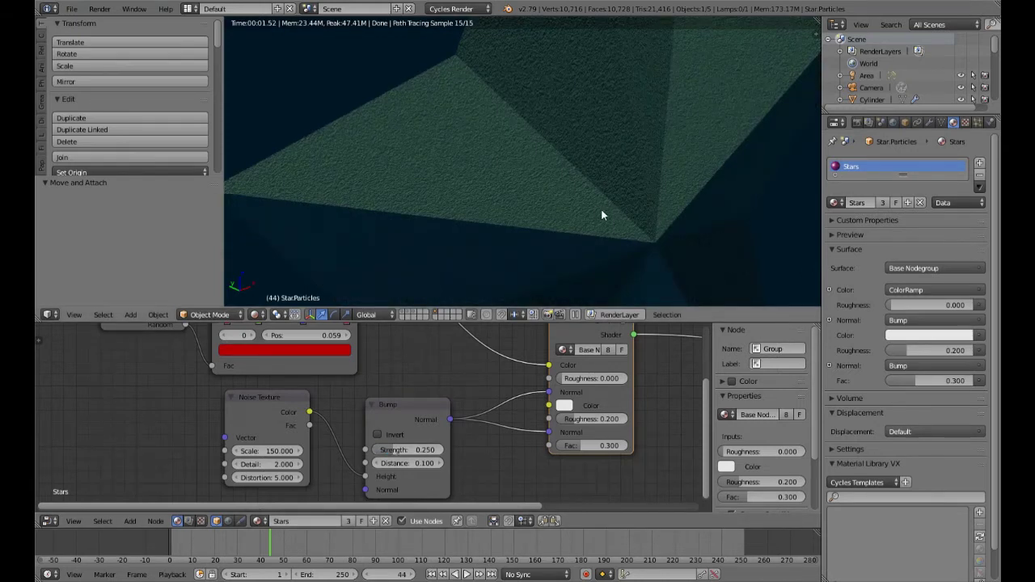
{"action": "scroll", "coordinate": [602, 210], "scroll_direction": "down", "scroll_amount": 5}
{"action": "middle_click_drag", "start_coordinate": [610, 218], "coordinate": [654, 197]}
{"action": "scroll", "coordinate": [652, 196], "scroll_direction": "up", "scroll_amount": 2}
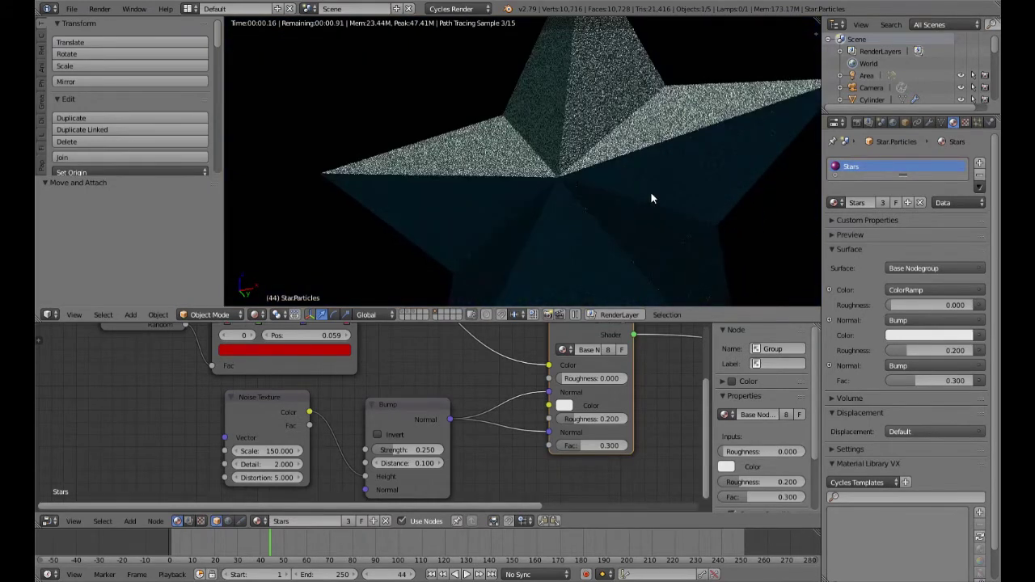
{"action": "scroll", "coordinate": [651, 192], "scroll_direction": "down", "scroll_amount": 6}
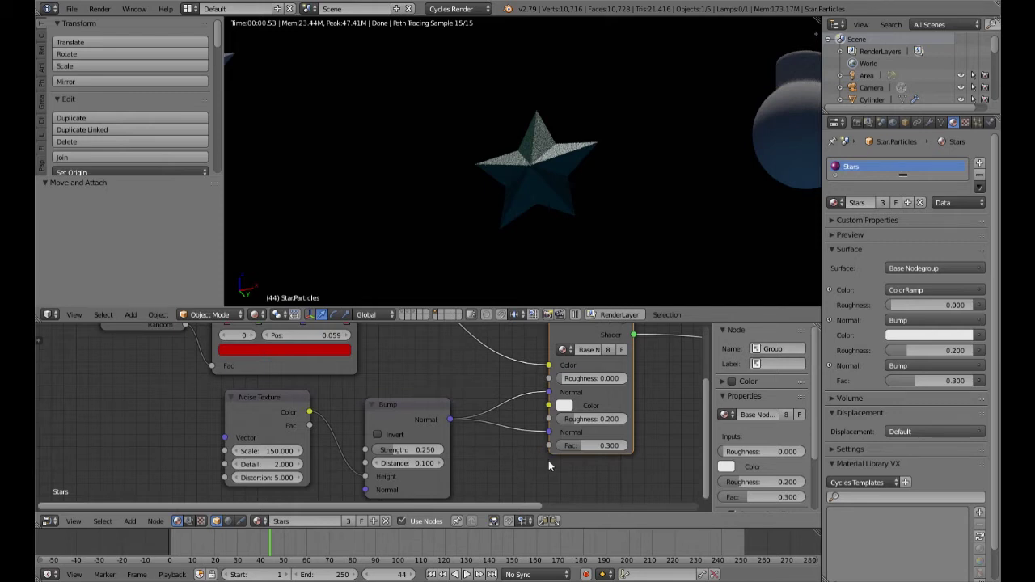
Pan the node graph to make free space in the node editor
{"action": "scroll", "coordinate": [552, 460], "scroll_direction": "down", "scroll_amount": 1}
{"action": "middle_click_drag", "start_coordinate": [554, 462], "coordinate": [528, 435]}
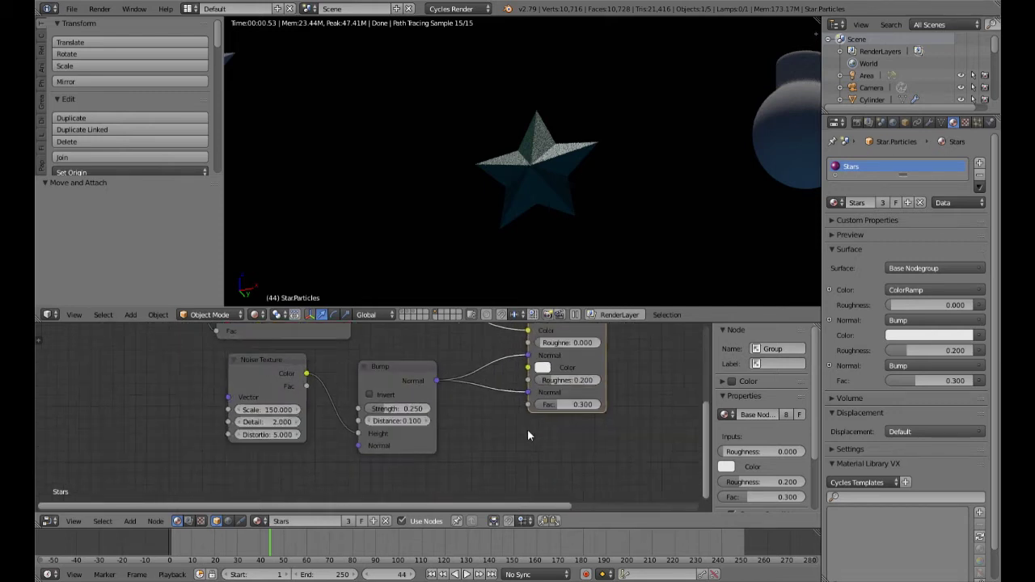
{"action": "scroll", "coordinate": [527, 436], "scroll_direction": "up", "scroll_amount": 1}
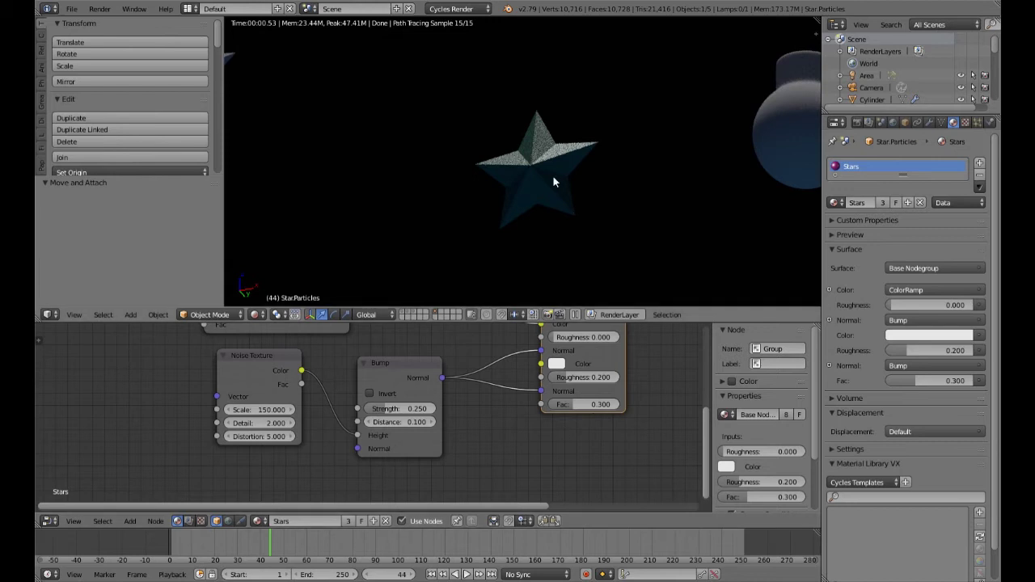
{"action": "scroll", "coordinate": [554, 177], "scroll_direction": "up", "scroll_amount": 5}
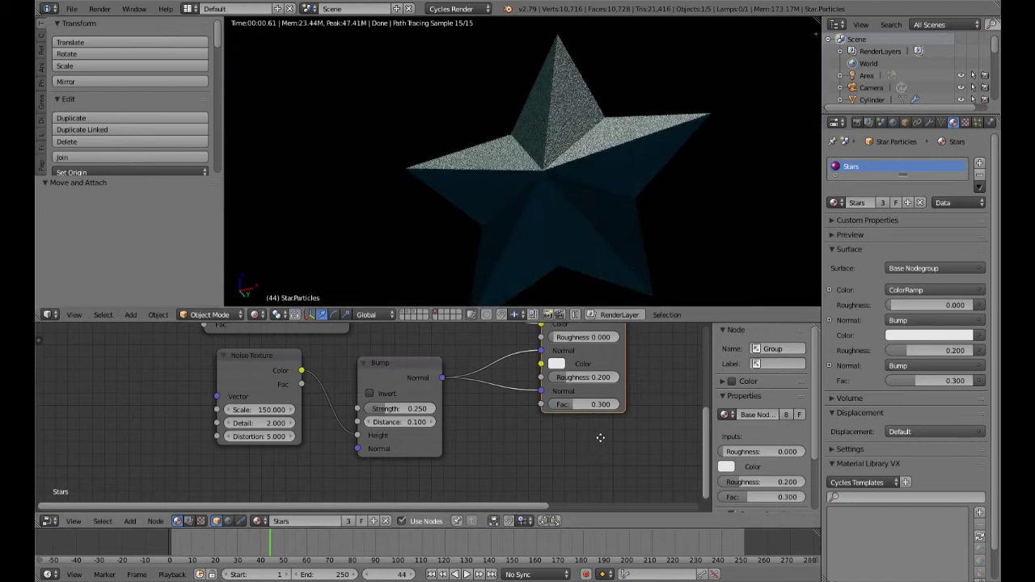
{"action": "middle_click_drag", "start_coordinate": [600, 439], "coordinate": [561, 468]}
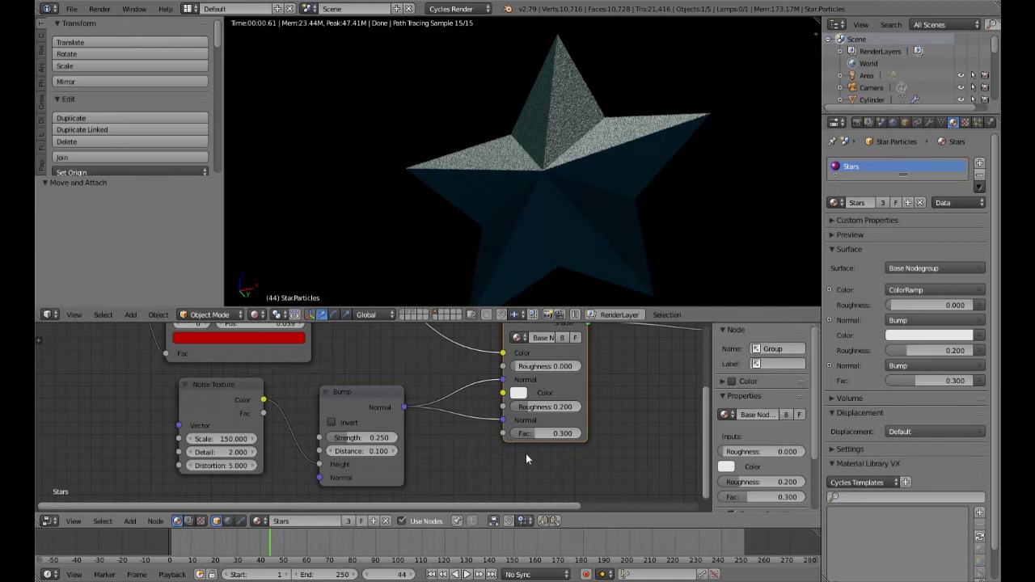
{"action": "middle_click_drag", "start_coordinate": [526, 454], "coordinate": [539, 382]}
Add a Voronoi Texture node and connect its Fac to the group's Fac input
{"action": "middle_click_drag", "start_coordinate": [505, 453], "coordinate": [527, 429]}
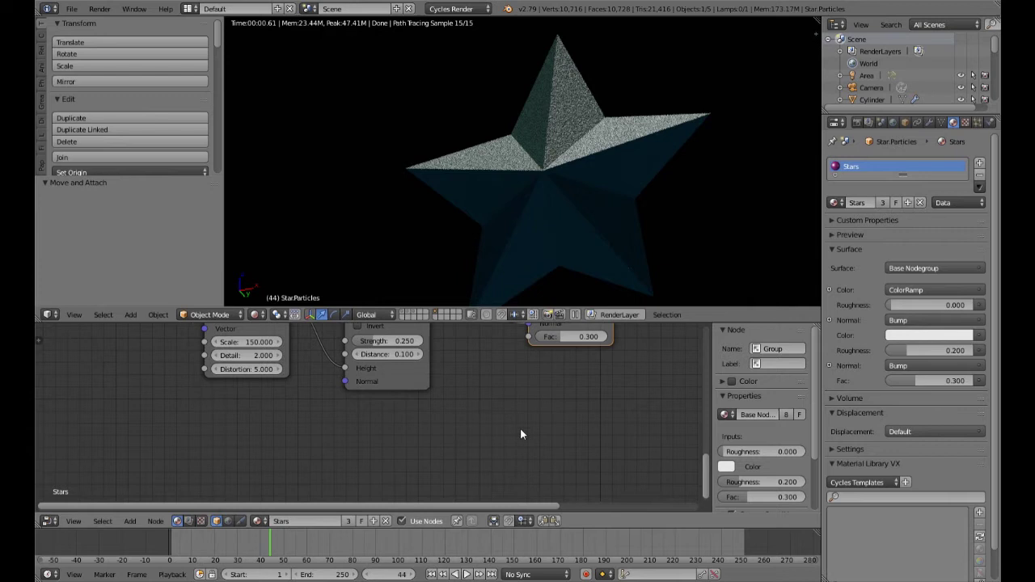
{"action": "key", "text": "shift+a"}
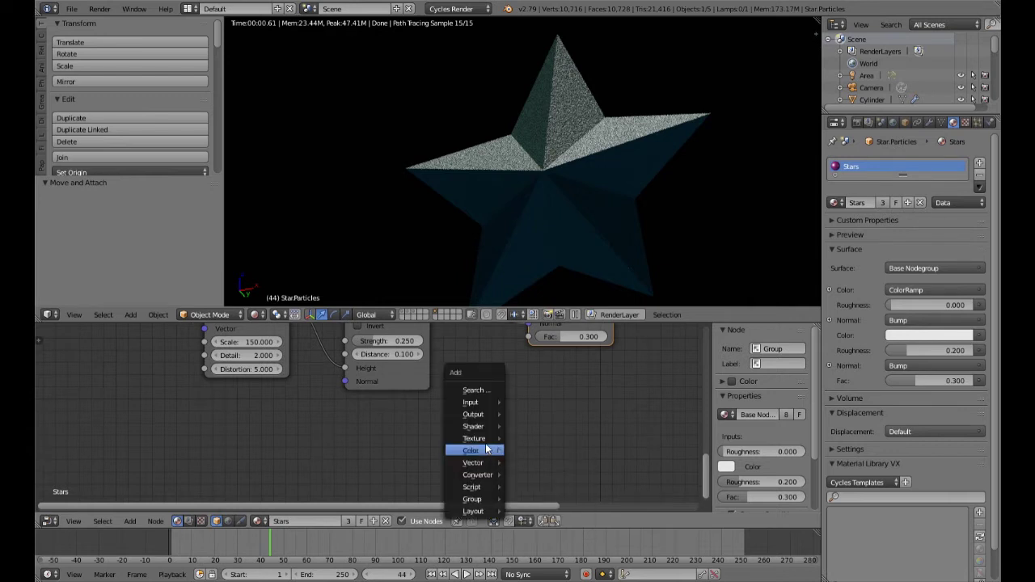
{"action": "mouse_move", "coordinate": [510, 440]}
{"action": "left_click", "coordinate": [551, 426]}
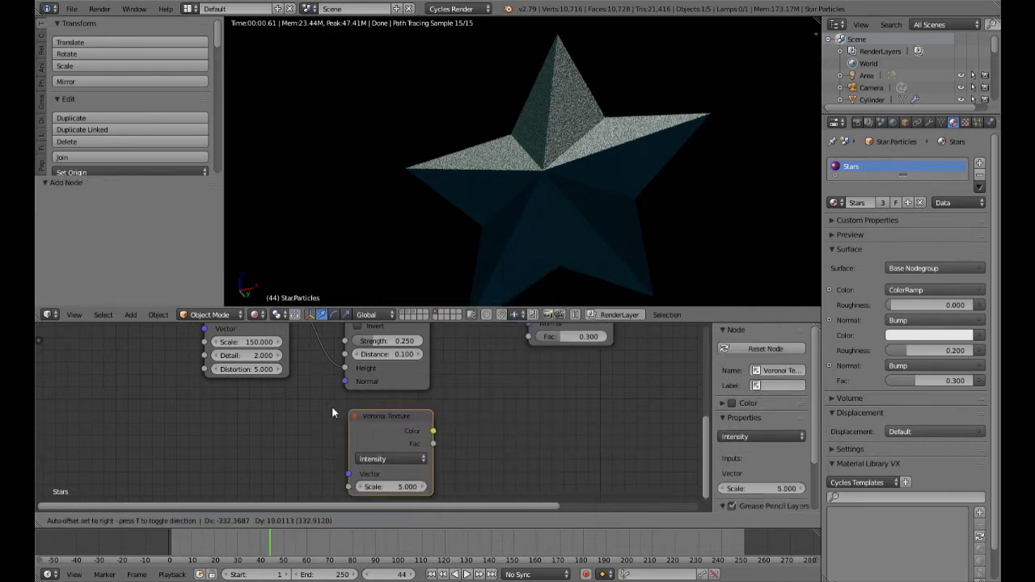
{"action": "left_click", "coordinate": [255, 408]}
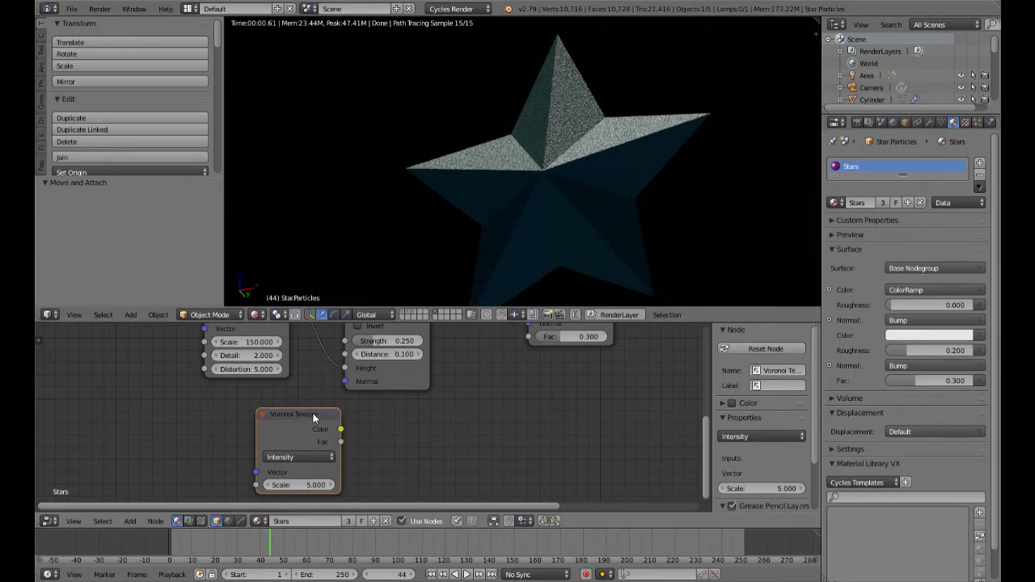
{"action": "left_click_drag", "start_coordinate": [313, 411], "coordinate": [364, 412]}
{"action": "left_click_drag", "start_coordinate": [391, 444], "coordinate": [397, 443]}
{"action": "left_click_drag", "start_coordinate": [505, 372], "coordinate": [528, 337]}
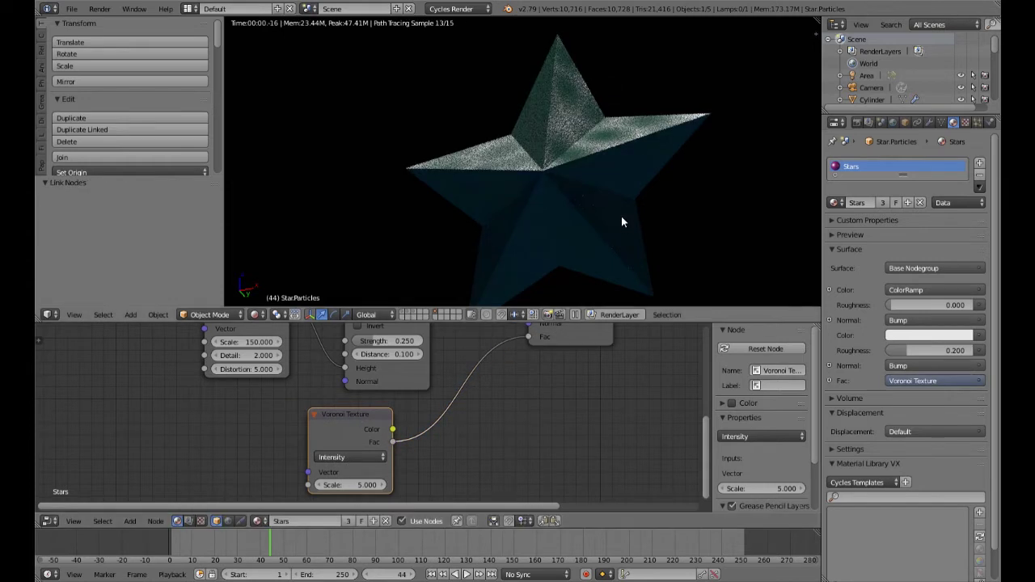
Set the Voronoi Texture Scale to 120 and inspect the speckled star
{"action": "scroll", "coordinate": [621, 216], "scroll_direction": "up", "scroll_amount": 3}
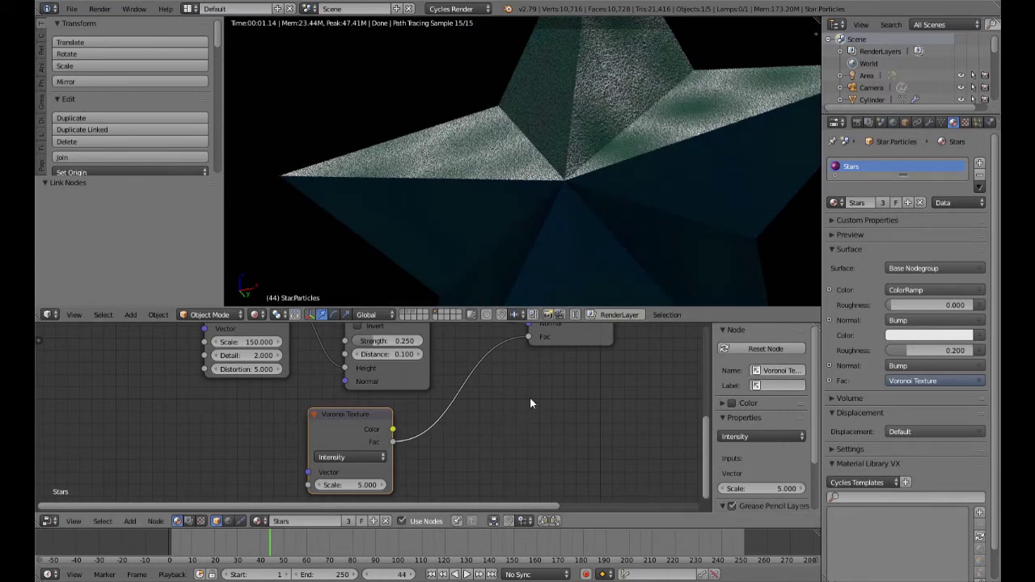
{"action": "scroll", "coordinate": [672, 126], "scroll_direction": "up", "scroll_amount": 3}
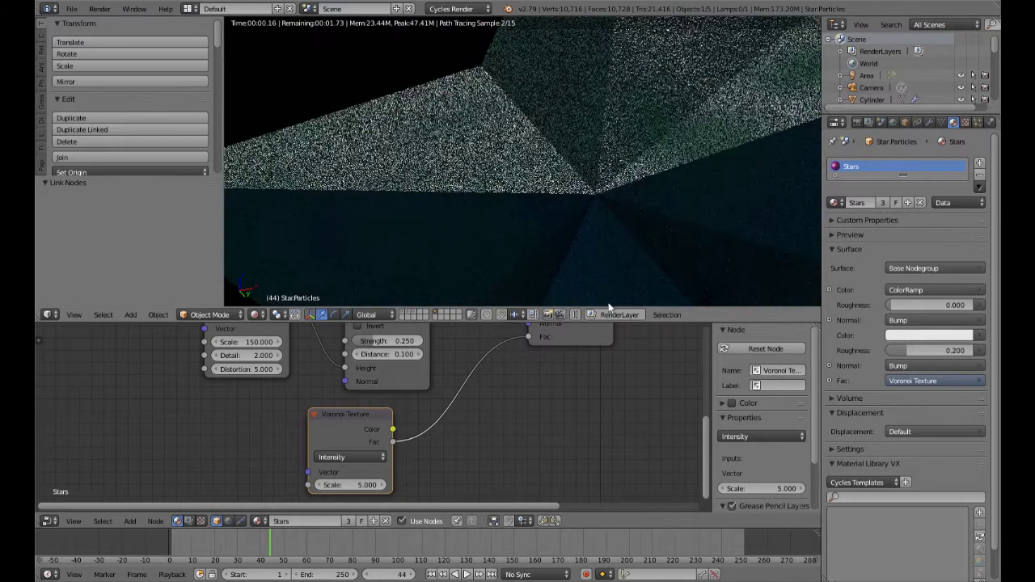
{"action": "left_click", "coordinate": [364, 485]}
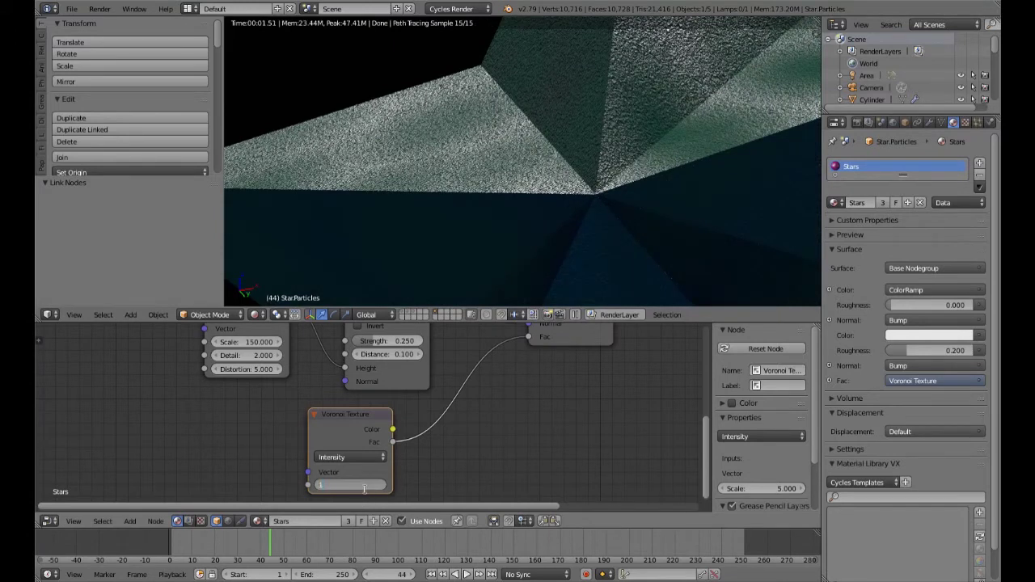
{"action": "type", "text": "120"}
{"action": "key", "text": "Return"}
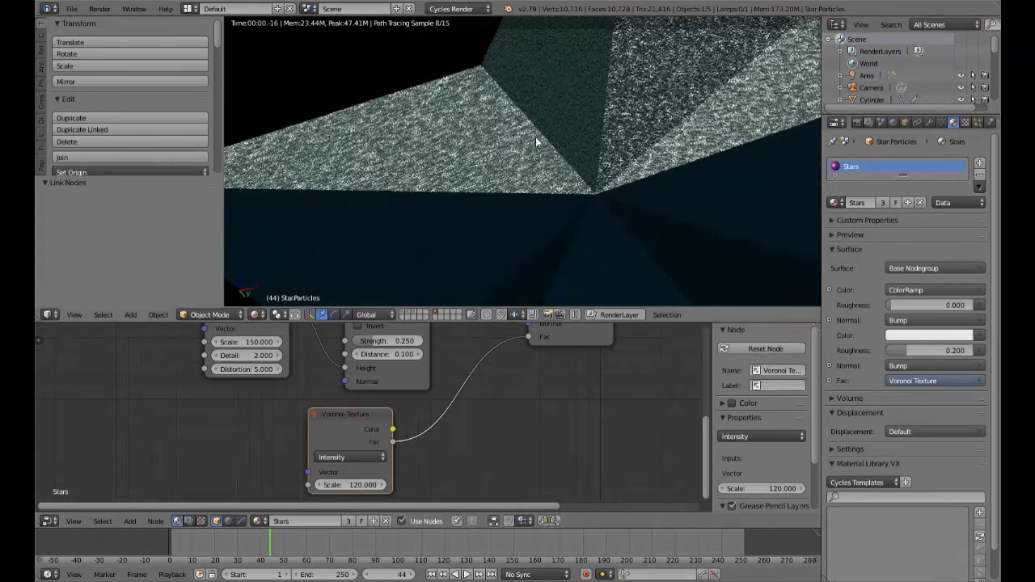
{"action": "scroll", "coordinate": [538, 139], "scroll_direction": "down", "scroll_amount": 3}
{"action": "middle_click_drag", "start_coordinate": [534, 187], "coordinate": [617, 192]}
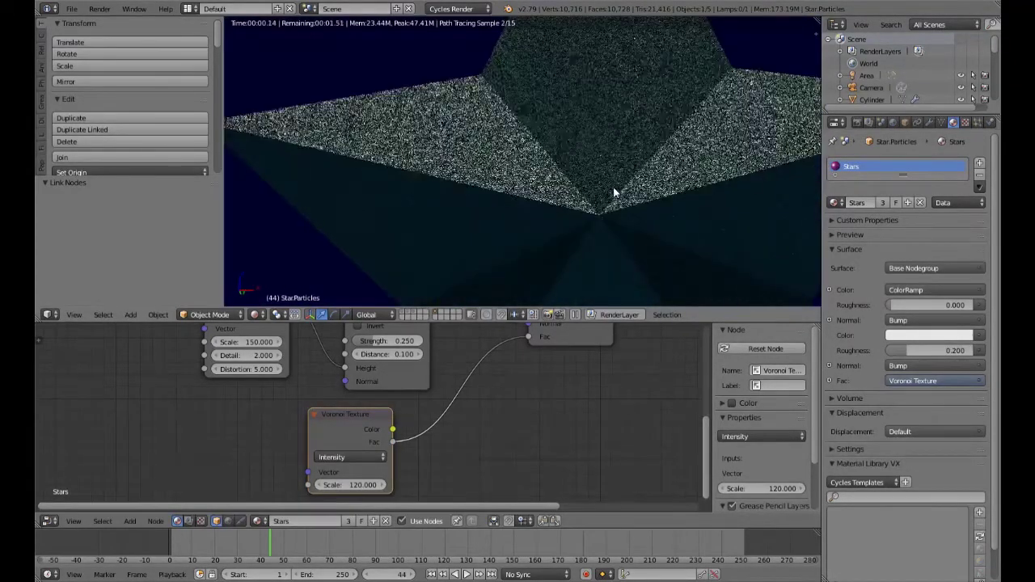
{"action": "middle_click_drag", "start_coordinate": [571, 273], "coordinate": [571, 208]}
{"action": "scroll", "coordinate": [571, 204], "scroll_direction": "down", "scroll_amount": 5}
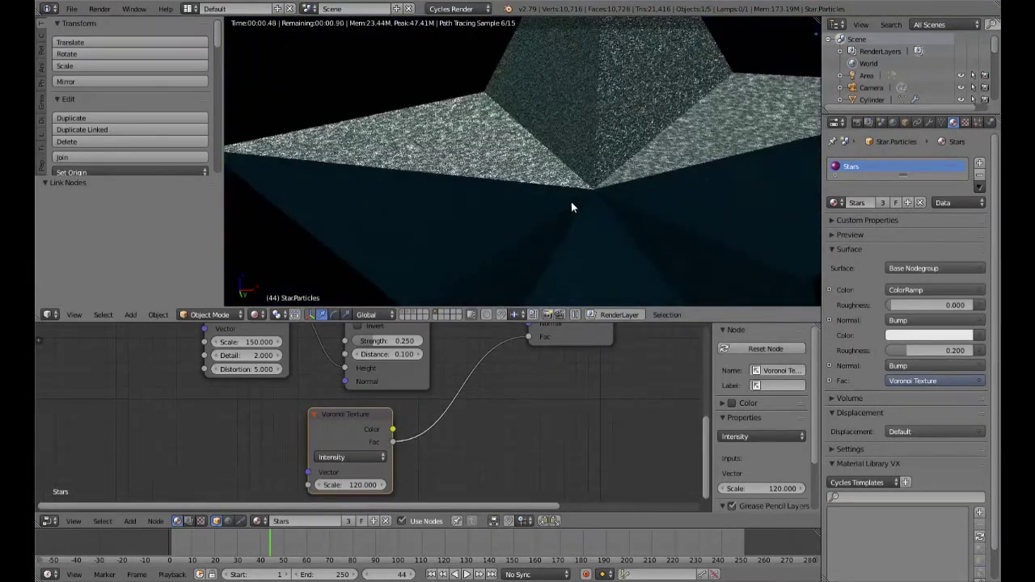
Set the Voronoi Texture coloring to Cells
{"action": "left_click", "coordinate": [349, 458]}
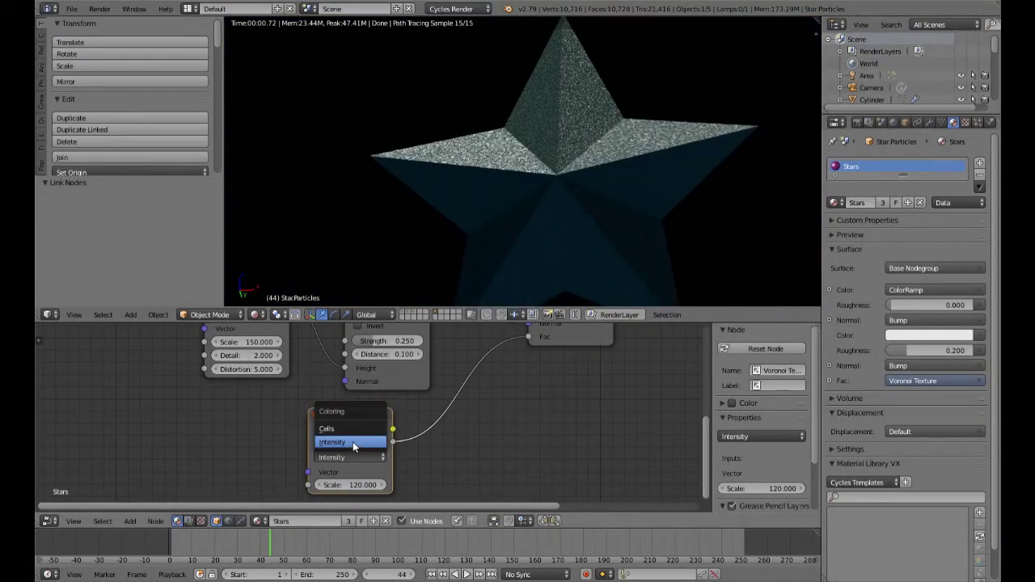
{"action": "left_click", "coordinate": [353, 431]}
{"action": "scroll", "coordinate": [631, 243], "scroll_direction": "up", "scroll_amount": 3}
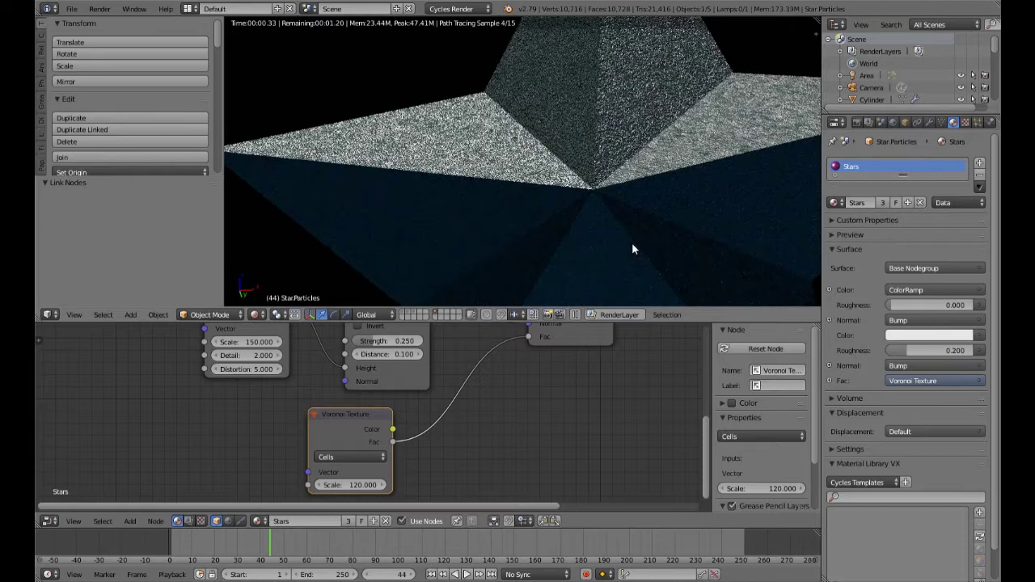
{"action": "middle_click_drag", "start_coordinate": [591, 221], "coordinate": [605, 253]}
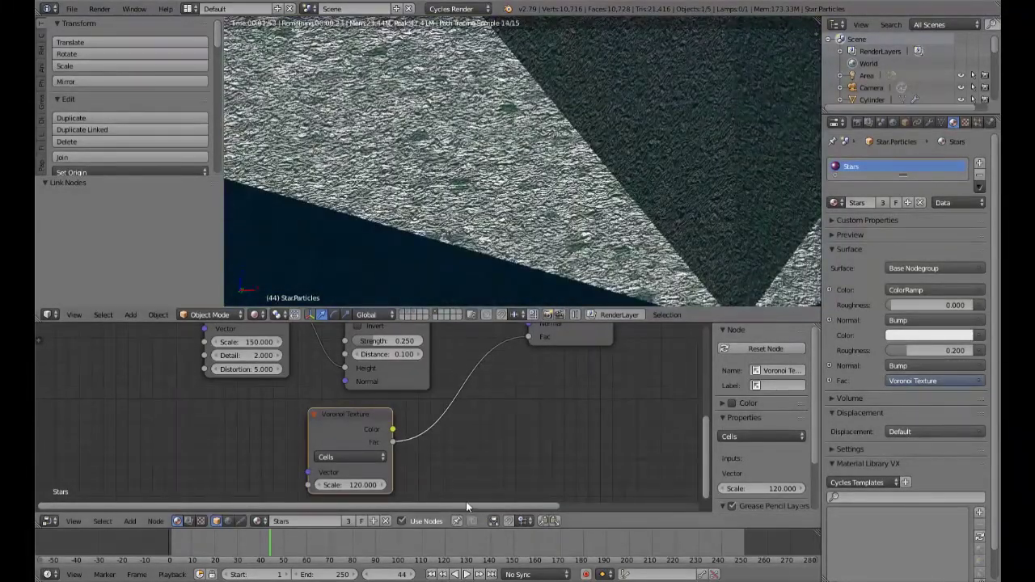
{"action": "left_click", "coordinate": [375, 457]}
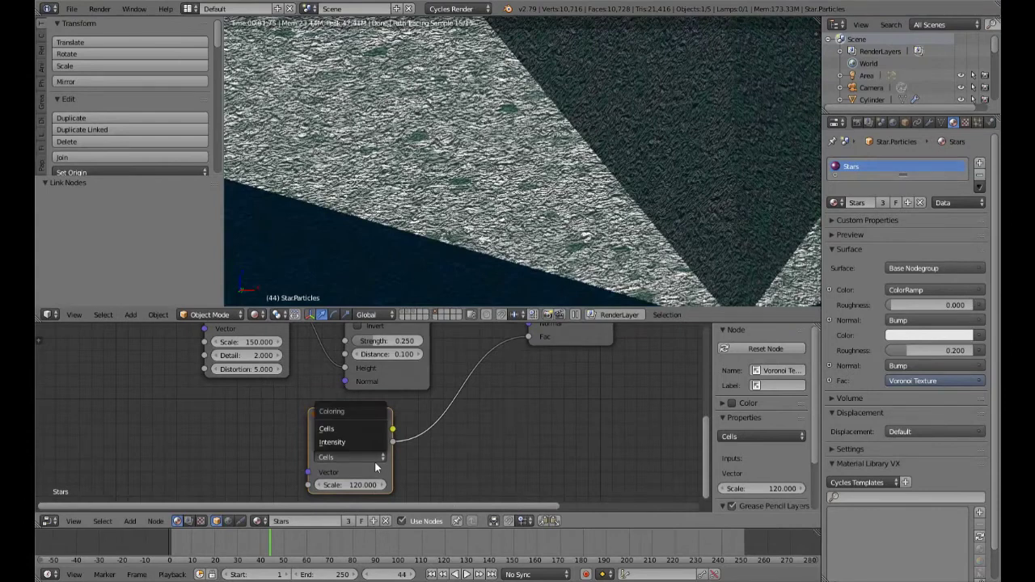
{"action": "middle_click_drag", "start_coordinate": [544, 237], "coordinate": [518, 243]}
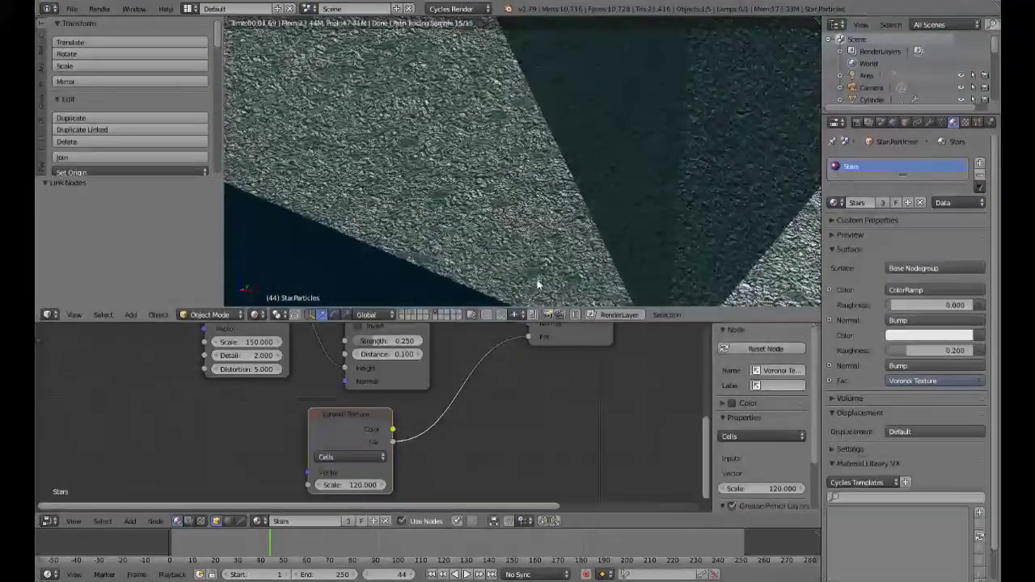
{"action": "scroll", "coordinate": [537, 283], "scroll_direction": "down", "scroll_amount": 6}
Connect the Noise Texture Fac to the Voronoi Scale input and view the star from the front
{"action": "left_click_drag", "start_coordinate": [330, 414], "coordinate": [429, 401]}
{"action": "scroll", "coordinate": [353, 413], "scroll_direction": "down", "scroll_amount": 2}
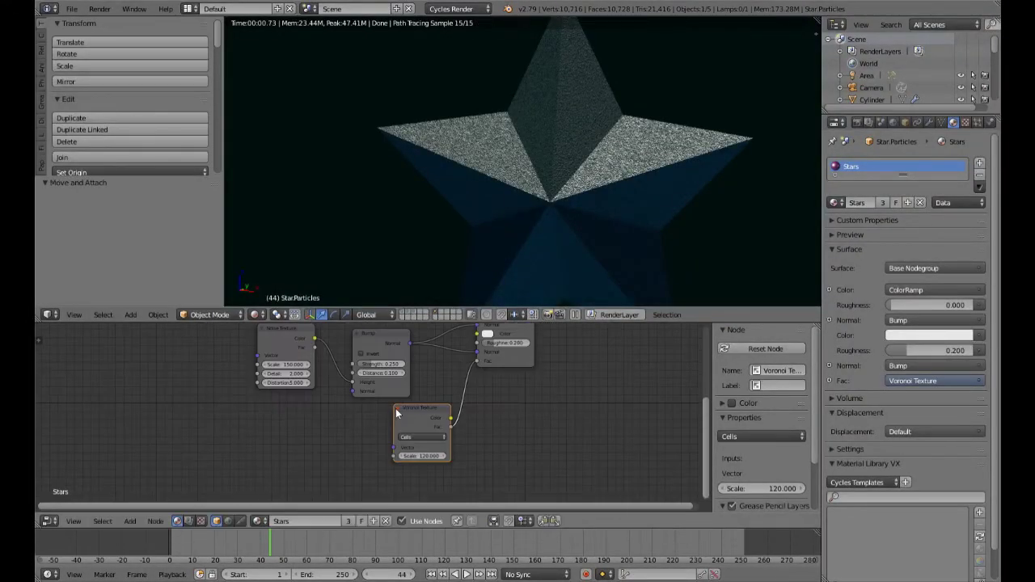
{"action": "left_click_drag", "start_coordinate": [315, 348], "coordinate": [330, 390]}
{"action": "left_click_drag", "start_coordinate": [349, 428], "coordinate": [394, 456]}
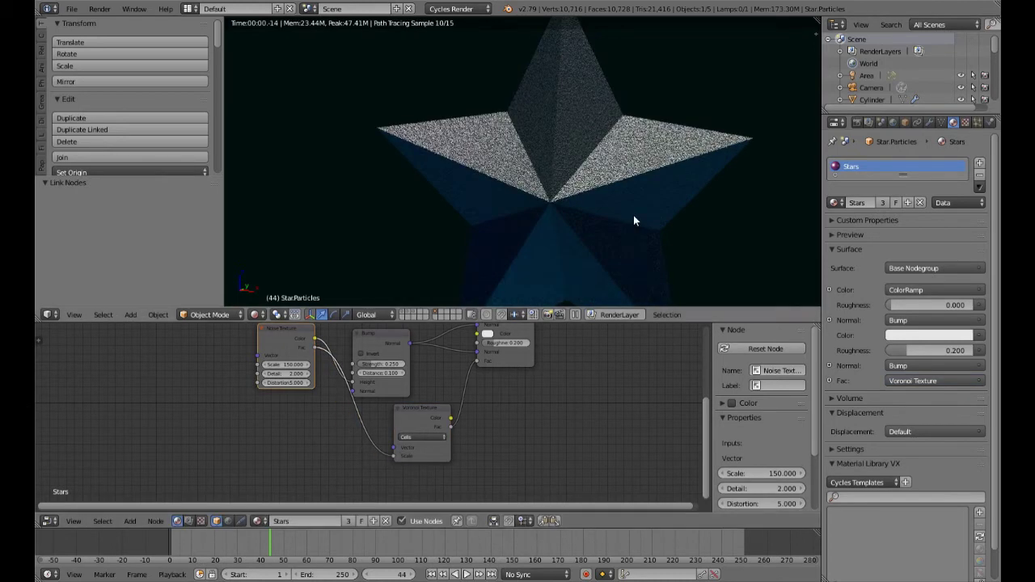
{"action": "scroll", "coordinate": [635, 220], "scroll_direction": "up", "scroll_amount": 3}
{"action": "middle_click_drag", "start_coordinate": [631, 222], "coordinate": [676, 221]}
{"action": "scroll", "coordinate": [676, 221], "scroll_direction": "up", "scroll_amount": 4}
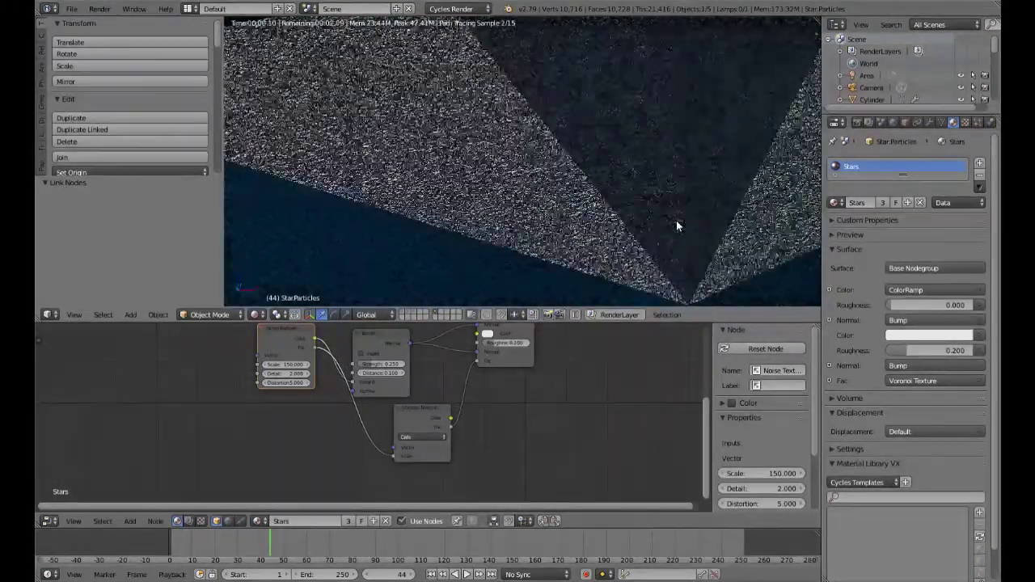
{"action": "middle_click_drag", "start_coordinate": [676, 220], "coordinate": [631, 201]}
{"action": "key", "text": "KP_1"}
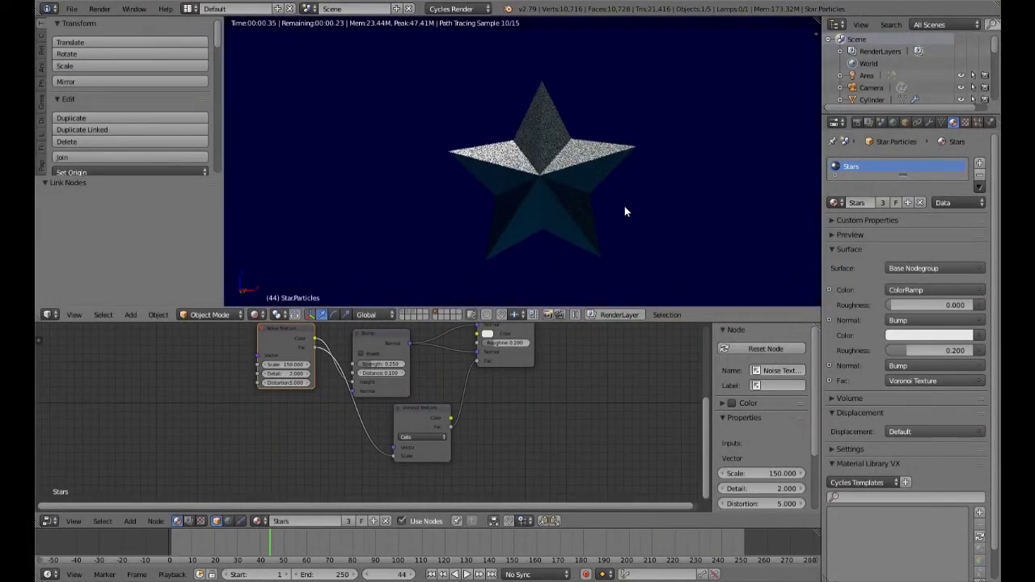
{"action": "scroll", "coordinate": [457, 474], "scroll_direction": "up", "scroll_amount": 4}
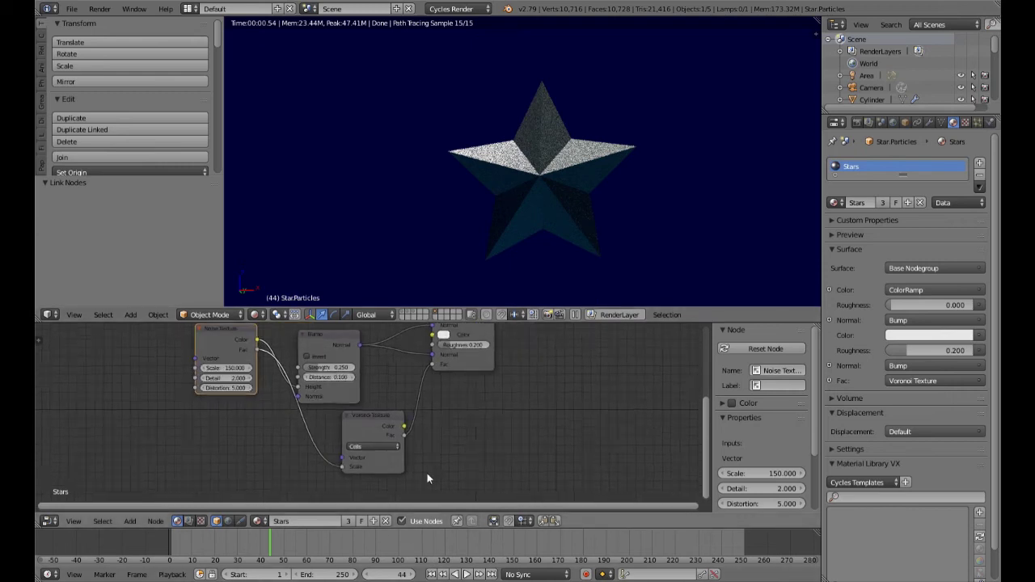
Try Intensity coloring on the Voronoi Texture, then revert it to Cells
{"action": "left_click", "coordinate": [391, 462]}
{"action": "left_click", "coordinate": [394, 445]}
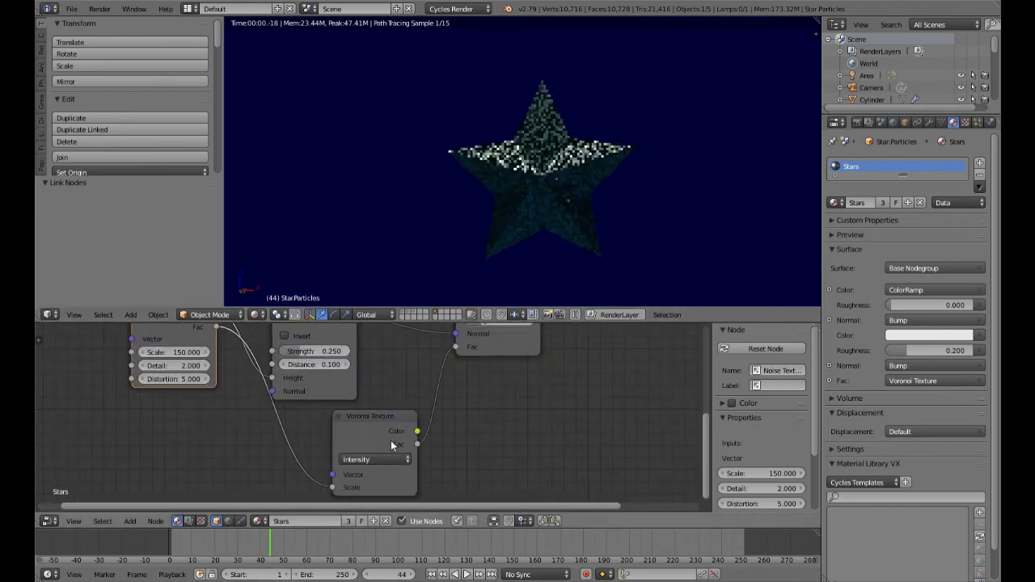
{"action": "scroll", "coordinate": [577, 196], "scroll_direction": "up", "scroll_amount": 5}
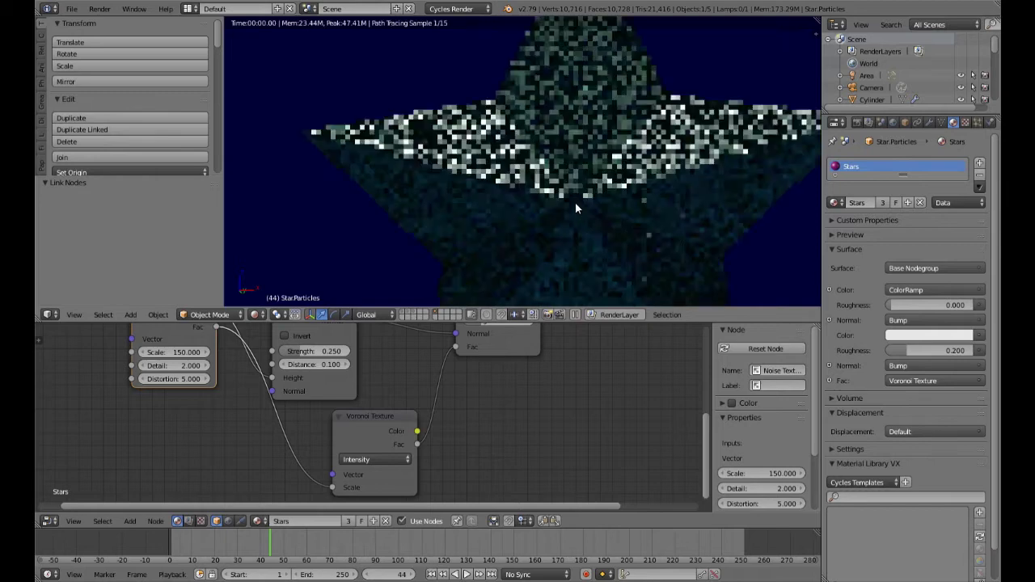
{"action": "left_click", "coordinate": [377, 457]}
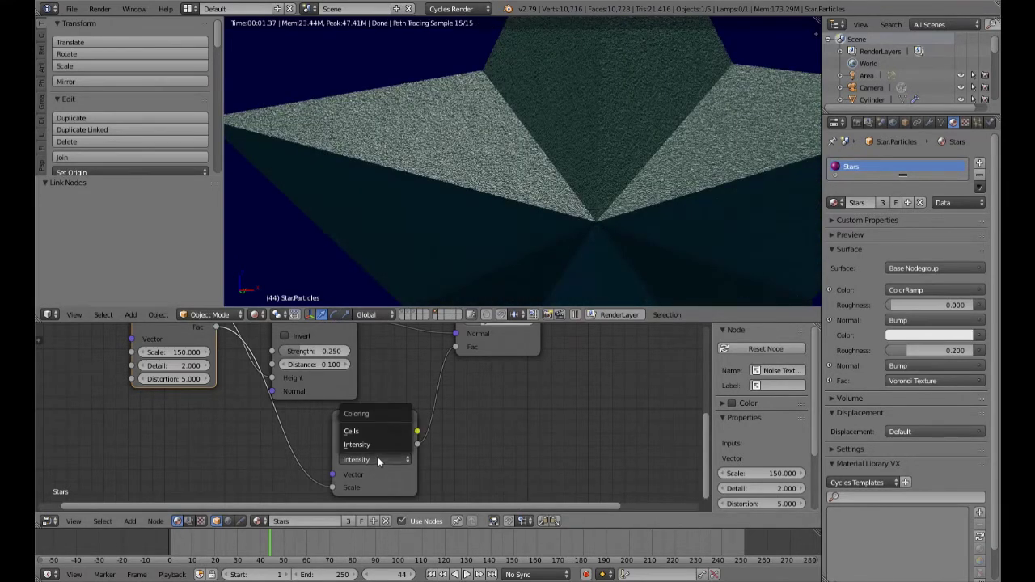
{"action": "left_click", "coordinate": [372, 428]}
{"action": "middle_click_drag", "start_coordinate": [420, 423], "coordinate": [402, 495]}
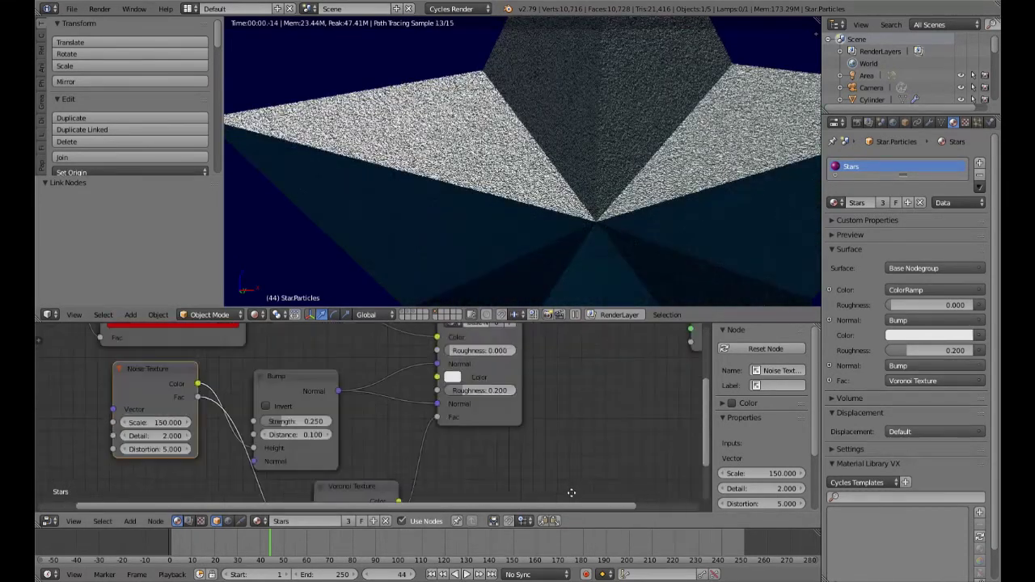
Set the Base Nodegroup's lower Roughness to 0.000
{"action": "left_click", "coordinate": [482, 394]}
{"action": "type", "text": "0"}
{"action": "key", "text": "Return"}
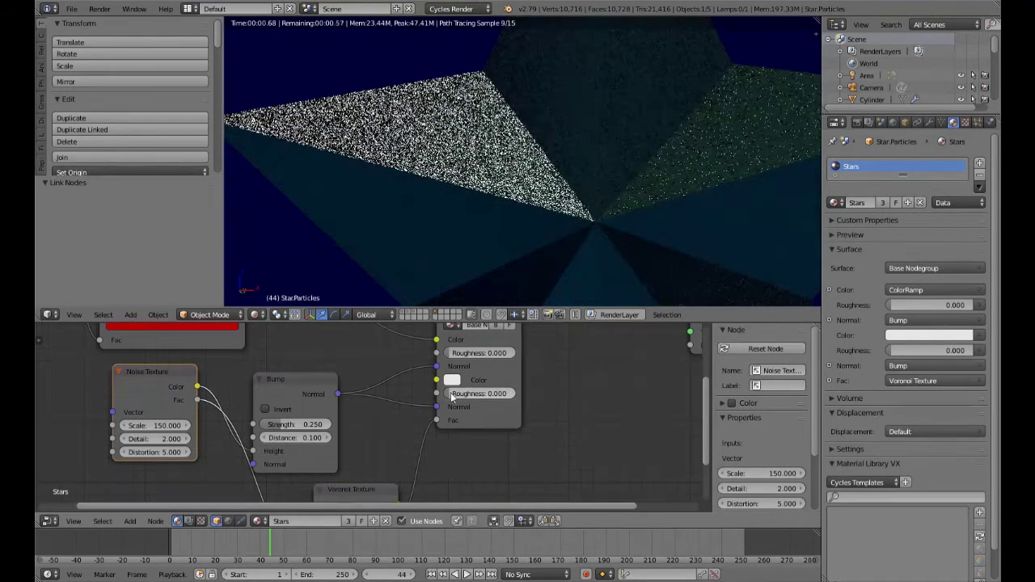
{"action": "scroll", "coordinate": [542, 245], "scroll_direction": "down", "scroll_amount": 4}
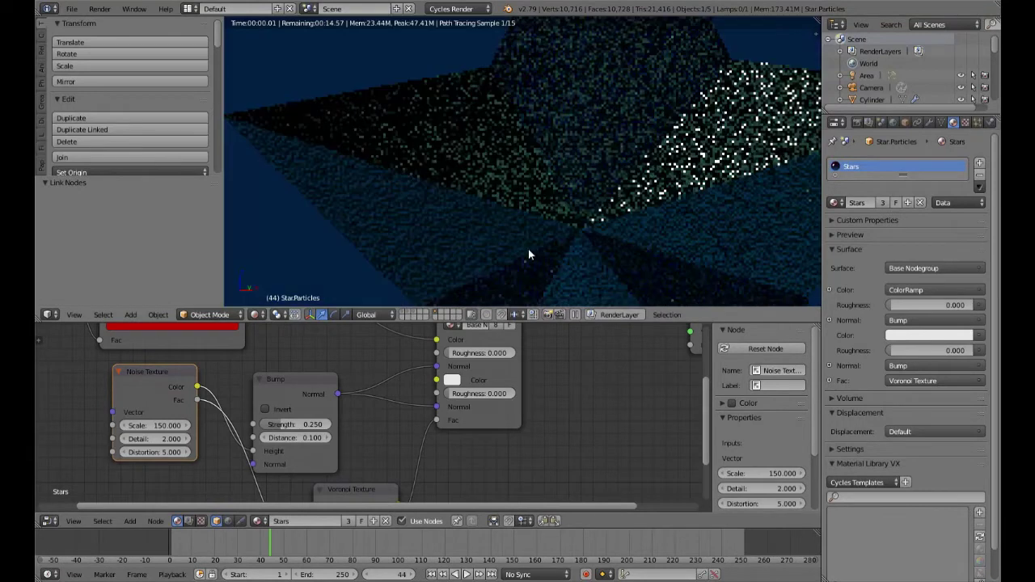
{"action": "middle_click_drag", "start_coordinate": [524, 250], "coordinate": [569, 237]}
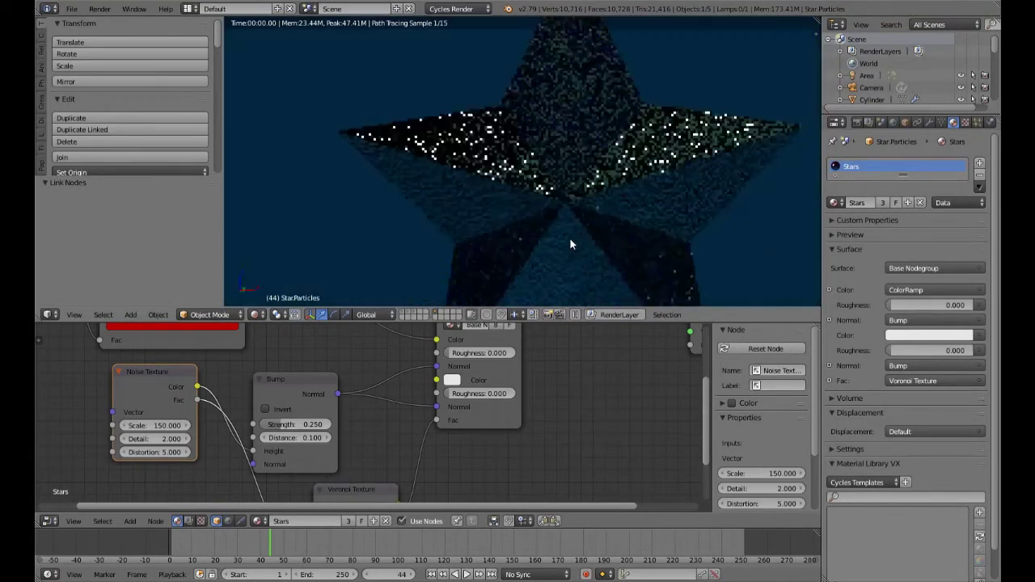
{"action": "scroll", "coordinate": [566, 238], "scroll_direction": "down", "scroll_amount": 5}
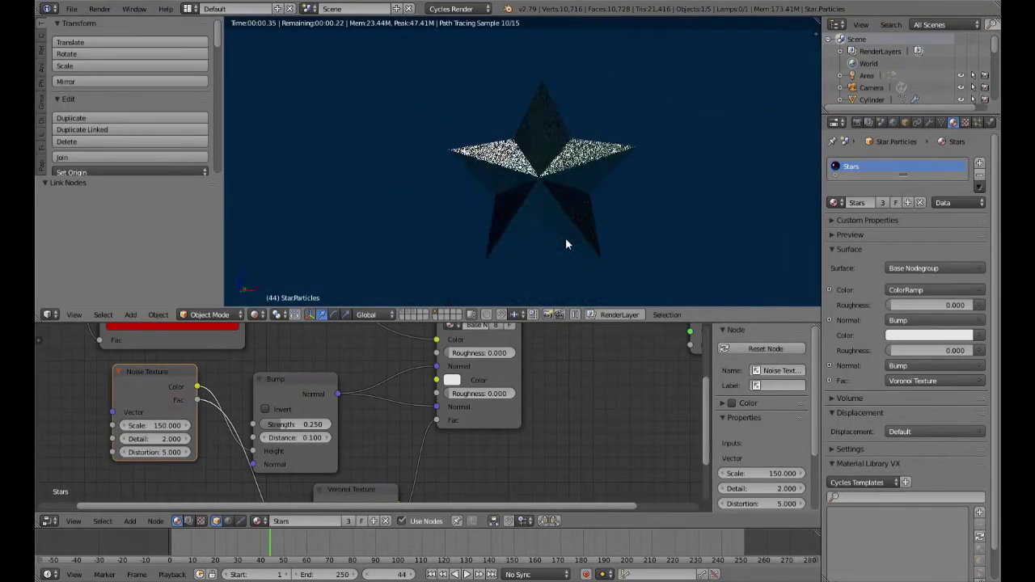
{"action": "middle_click_drag", "start_coordinate": [566, 237], "coordinate": [571, 221]}
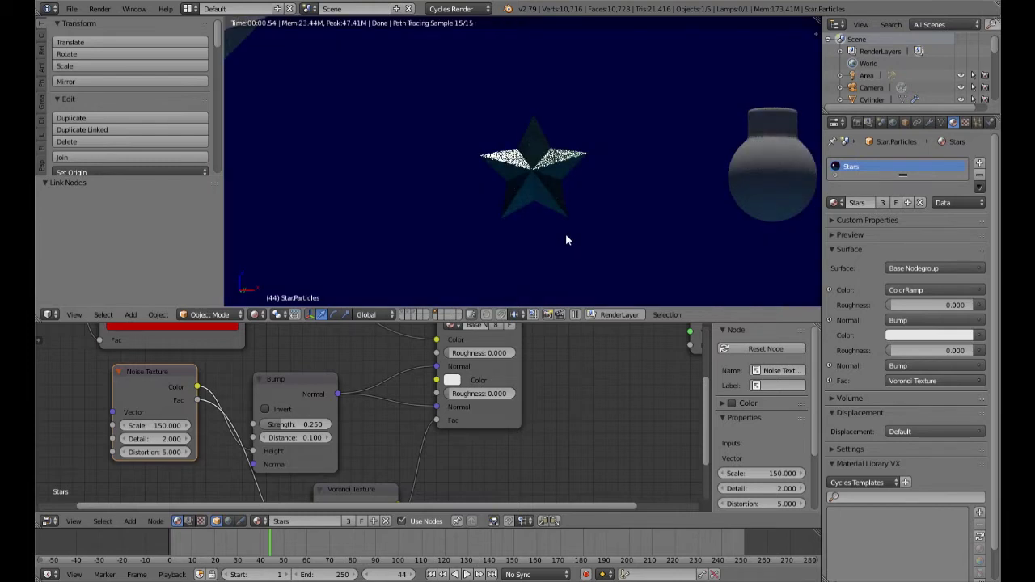
Return to solid shading and orbit to an overview of all objects
{"action": "key", "text": "KP_5"}
{"action": "key", "text": "shift+z"}
{"action": "scroll", "coordinate": [560, 232], "scroll_direction": "down", "scroll_amount": 5}
{"action": "mouse_move", "coordinate": [560, 232]}
{"action": "middle_mouse_down"}
{"action": "mouse_move", "coordinate": [543, 203]}
{"action": "mouse_move", "coordinate": [460, 184]}
{"action": "middle_mouse_up"}
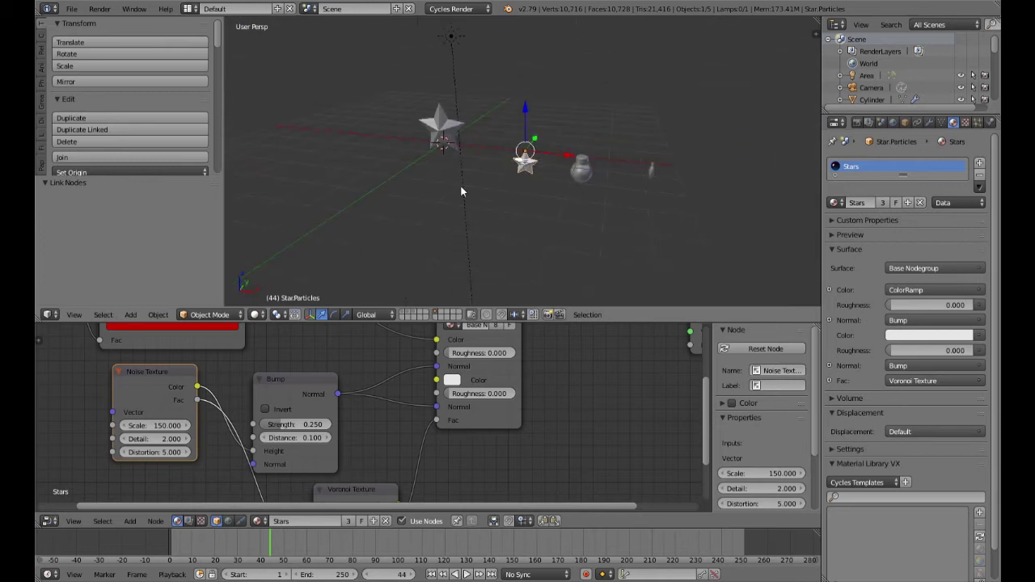
Lower the Sun lamp along Z and rotate it about -90.9°
{"action": "right_click", "coordinate": [458, 42]}
{"action": "scroll", "coordinate": [458, 70], "scroll_direction": "down", "scroll_amount": 3}
{"action": "left_click_drag", "start_coordinate": [476, 48], "coordinate": [465, 138]}
{"action": "middle_click_drag", "start_coordinate": [466, 138], "coordinate": [438, 166]}
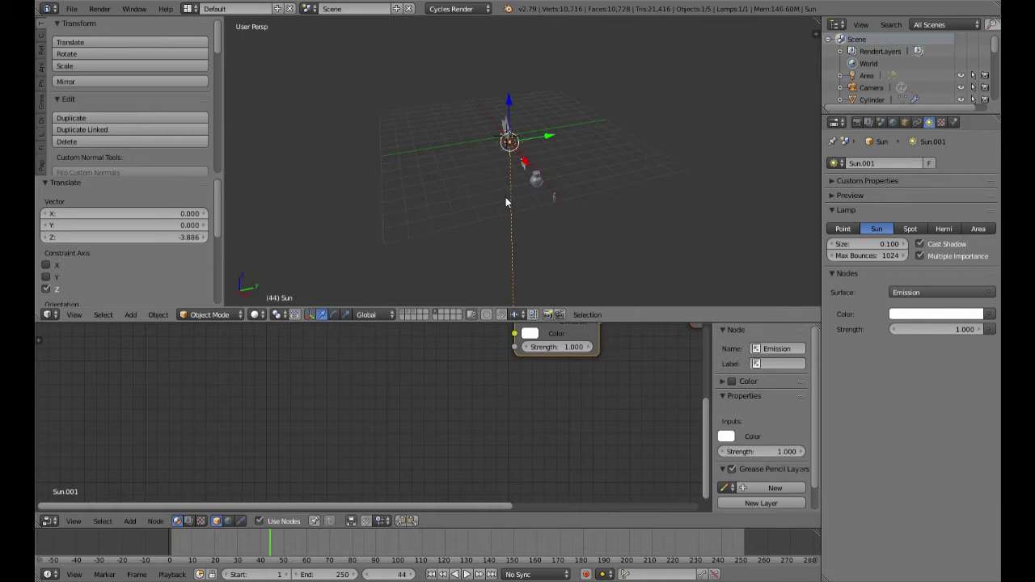
{"action": "key", "text": "r"}
{"action": "left_click", "coordinate": [623, 160]}
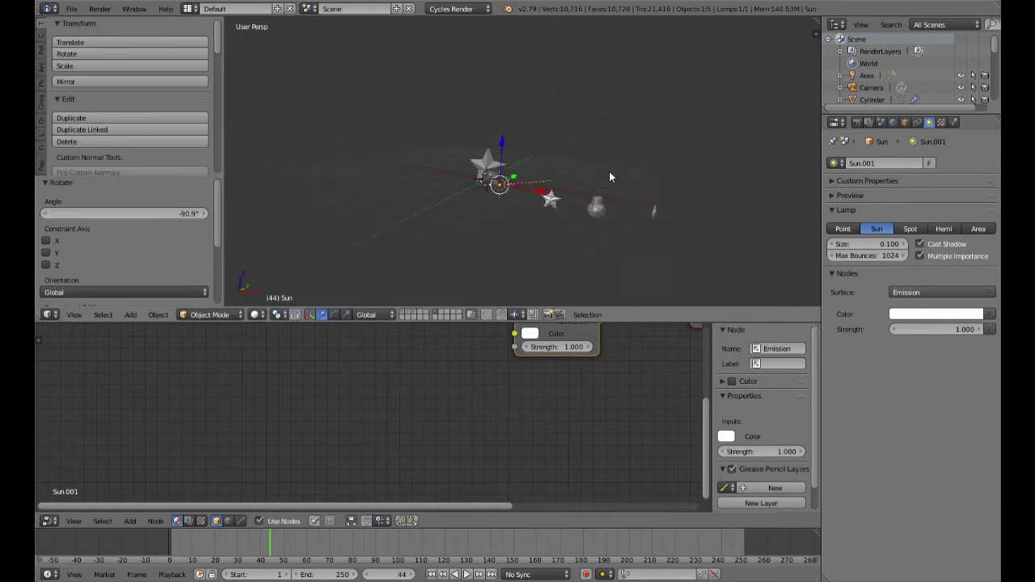
Preview the relit scene from the camera in Rendered shading
{"action": "key", "text": "KP_0"}
{"action": "middle_click_drag", "start_coordinate": [607, 172], "coordinate": [639, 189]}
{"action": "scroll", "coordinate": [546, 206], "scroll_direction": "up", "scroll_amount": 8}
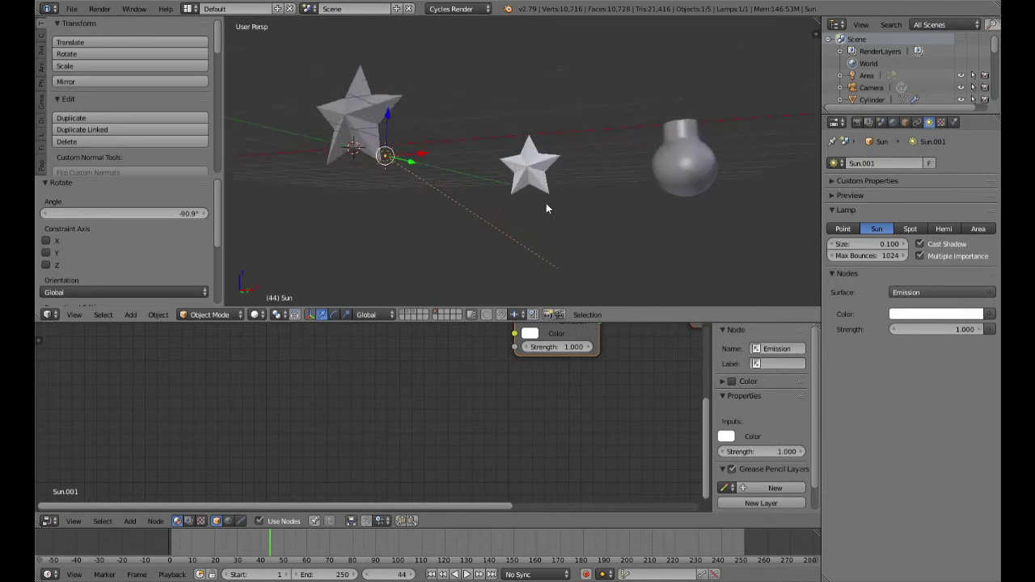
{"action": "key", "text": "shift+z"}
{"action": "scroll", "coordinate": [566, 205], "scroll_direction": "up", "scroll_amount": 2}
{"action": "scroll", "coordinate": [583, 201], "scroll_direction": "up", "scroll_amount": 3}
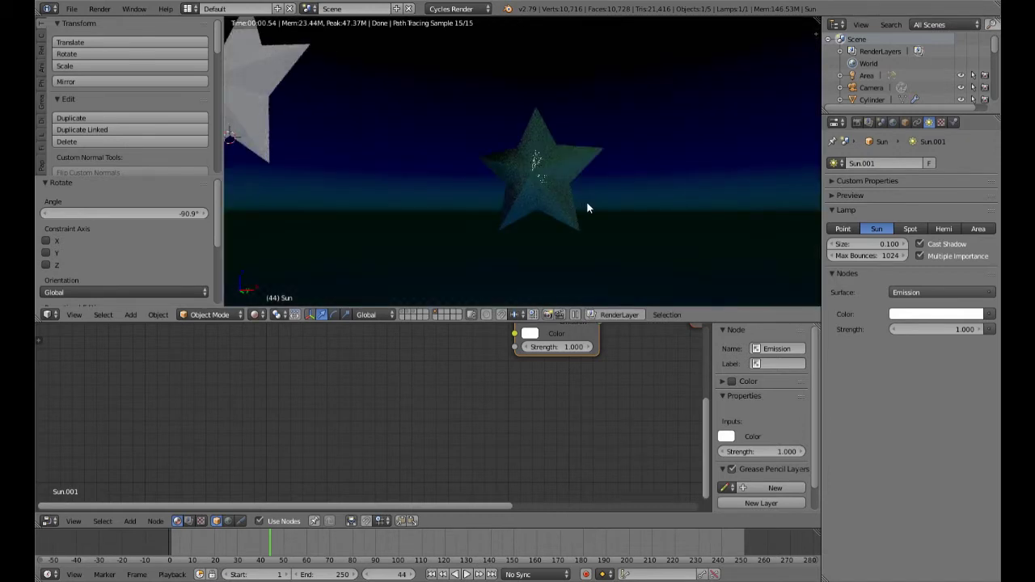
{"action": "scroll", "coordinate": [588, 203], "scroll_direction": "up", "scroll_amount": 5}
Inspect the rendered star, return to solid shading, and select the small star
{"action": "middle_click_drag", "start_coordinate": [622, 209], "coordinate": [597, 222]}
{"action": "scroll", "coordinate": [594, 219], "scroll_direction": "down", "scroll_amount": 6}
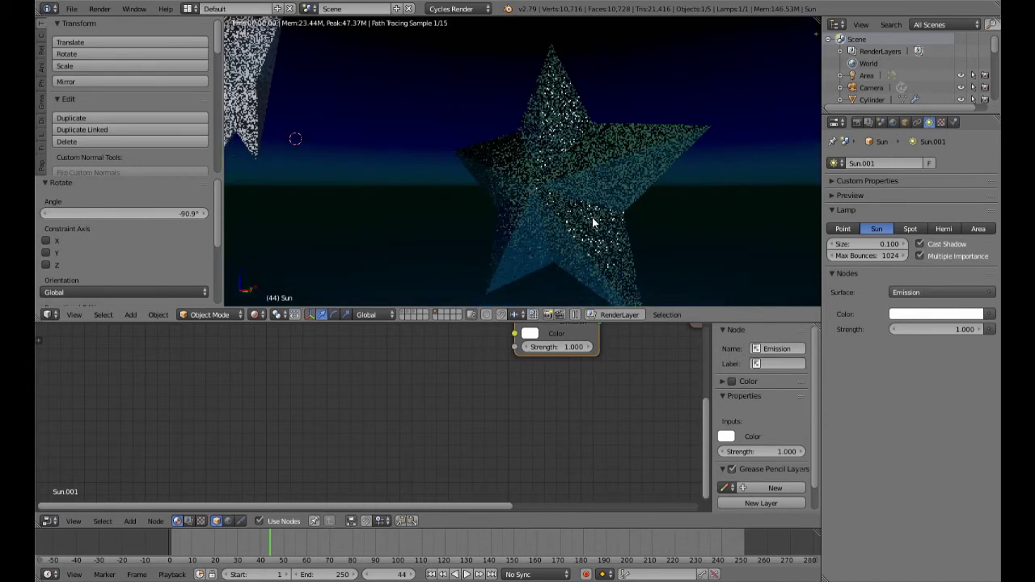
{"action": "scroll", "coordinate": [607, 223], "scroll_direction": "down", "scroll_amount": 3}
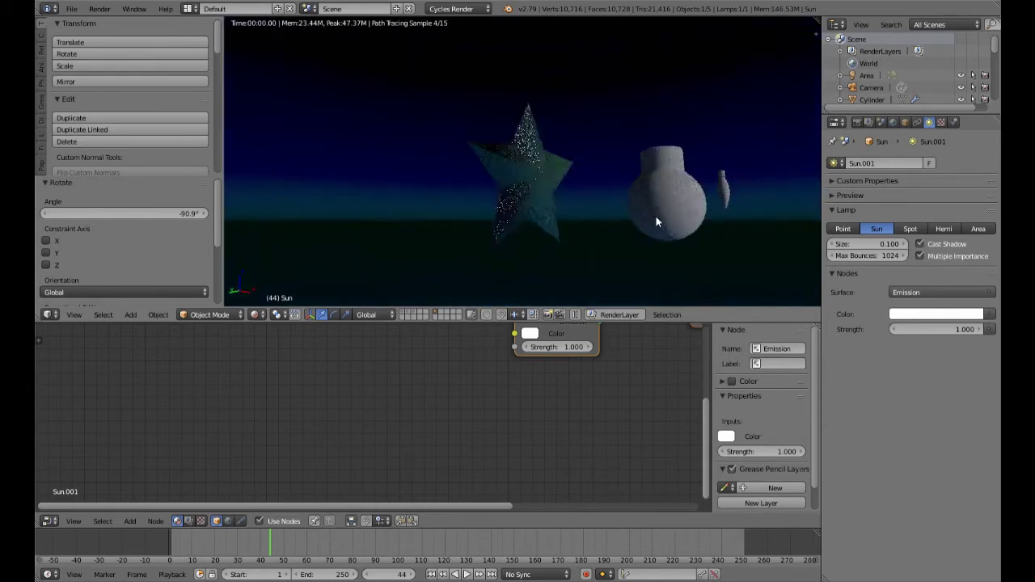
{"action": "scroll", "coordinate": [567, 239], "scroll_direction": "up", "scroll_amount": 3}
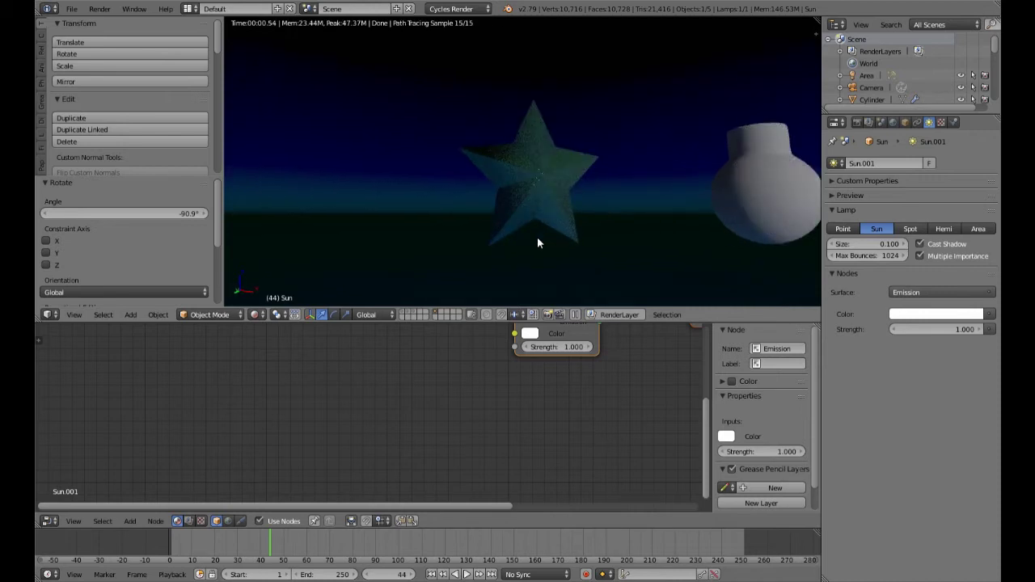
{"action": "key", "text": "shift+z"}
{"action": "scroll", "coordinate": [538, 243], "scroll_direction": "down", "scroll_amount": 5}
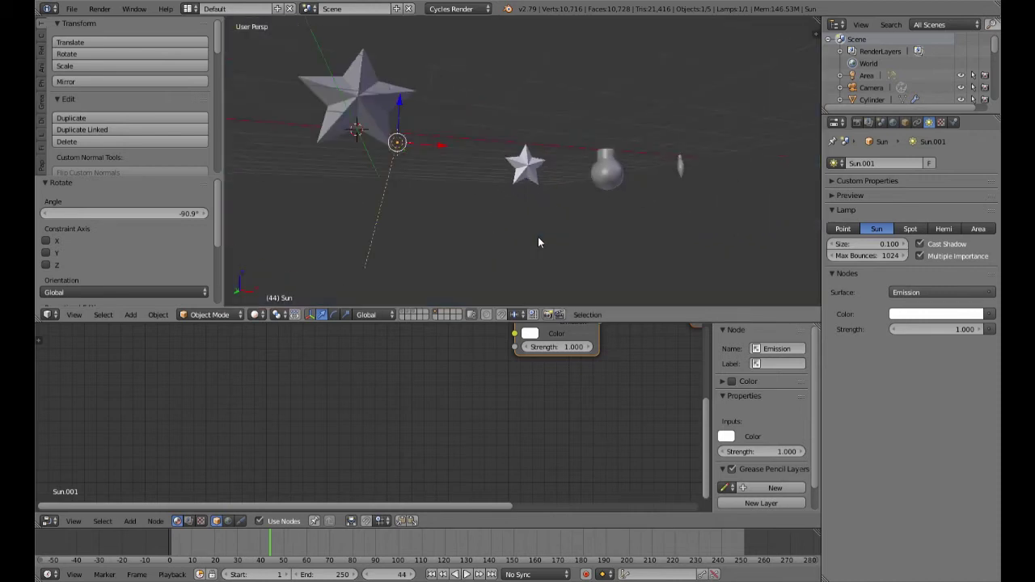
{"action": "right_click", "coordinate": [525, 174]}
Link the Stars material from the small StarParticles star to the large Star Top
{"action": "scroll", "coordinate": [573, 391], "scroll_direction": "down", "scroll_amount": 3}
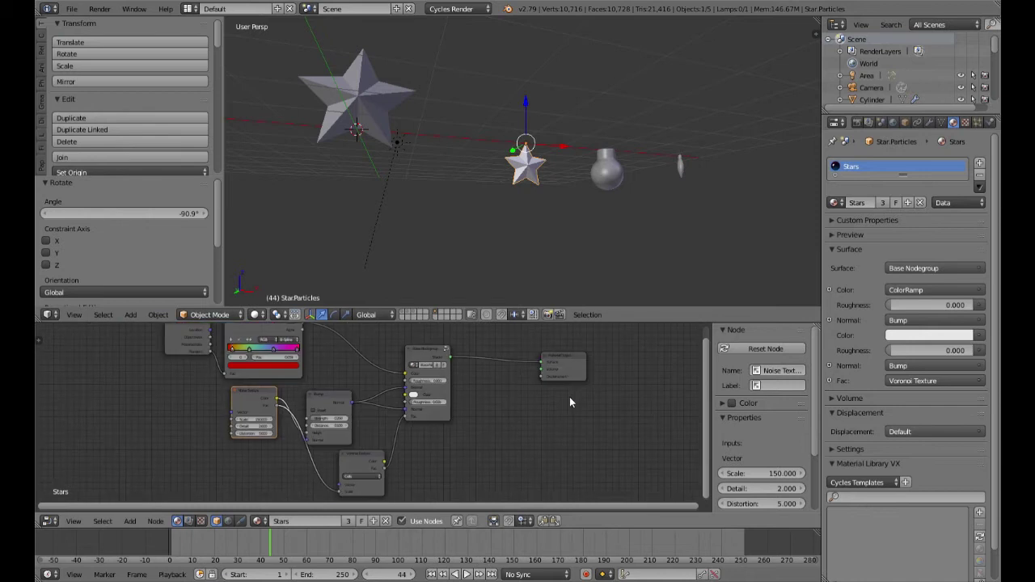
{"action": "middle_click_drag", "start_coordinate": [528, 218], "coordinate": [484, 246]}
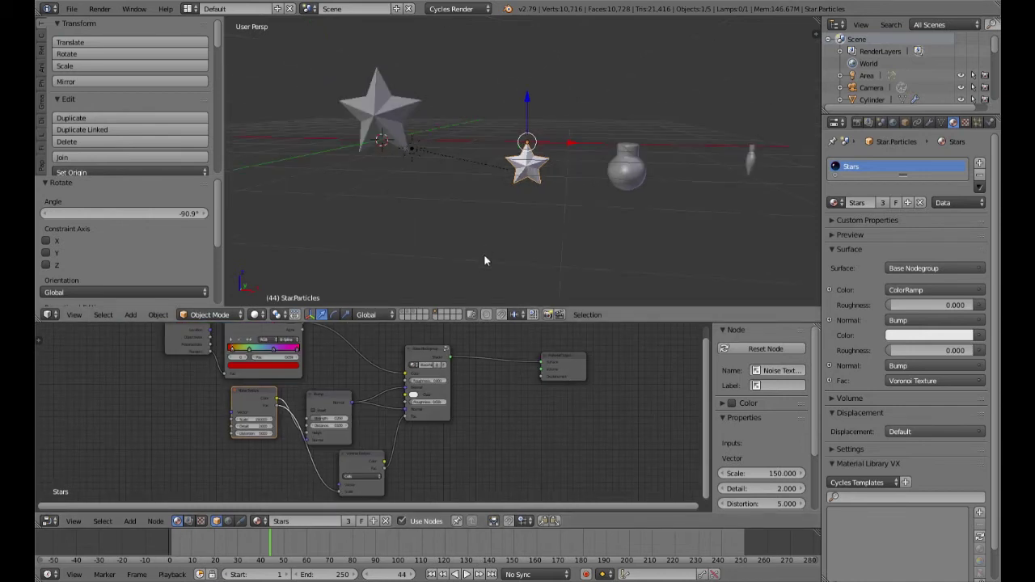
{"action": "key", "text": "KP_1"}
{"action": "key", "text": "KP_5"}
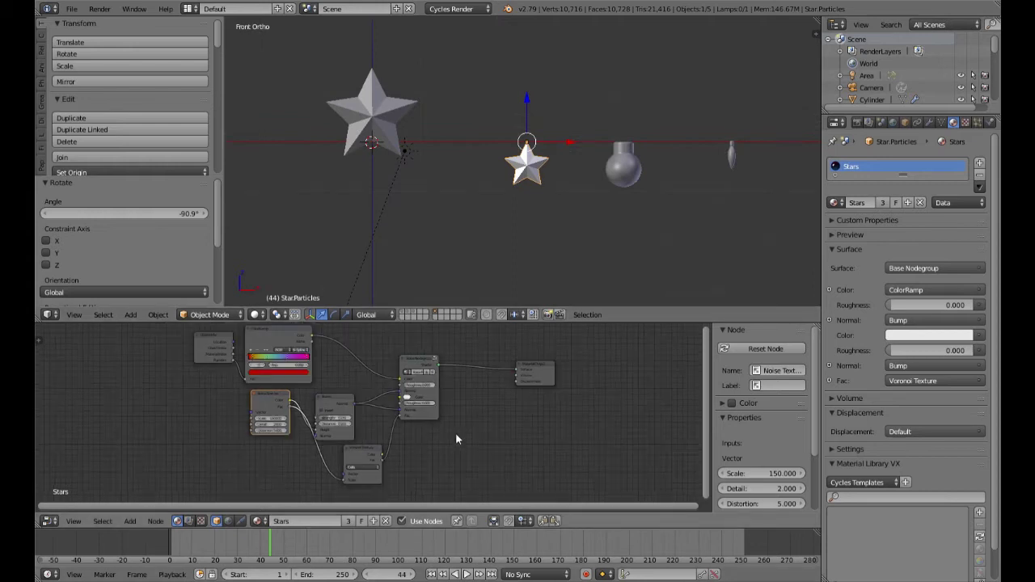
{"action": "middle_click_drag", "start_coordinate": [458, 436], "coordinate": [542, 461]}
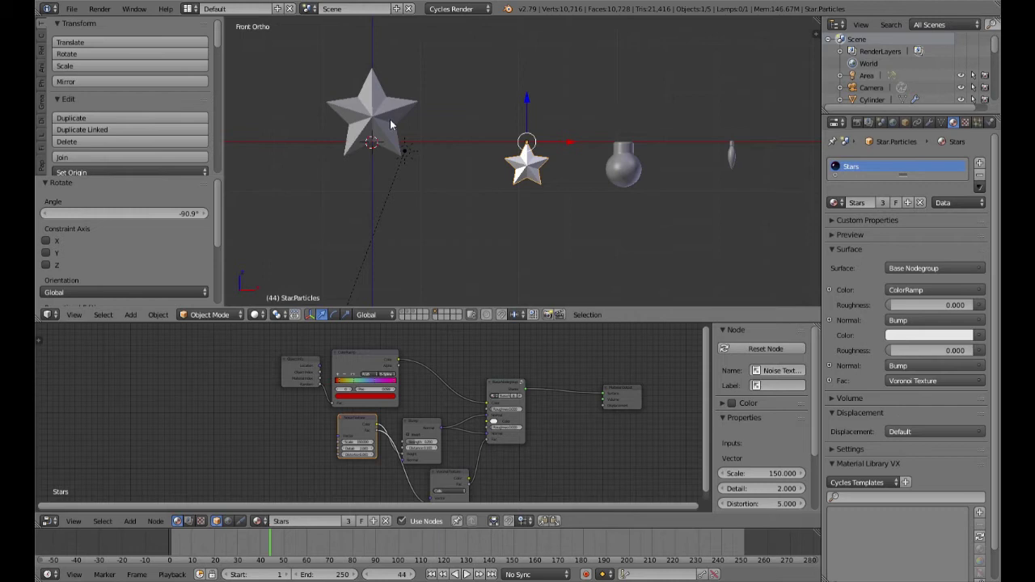
{"action": "right_click", "coordinate": [379, 97]}
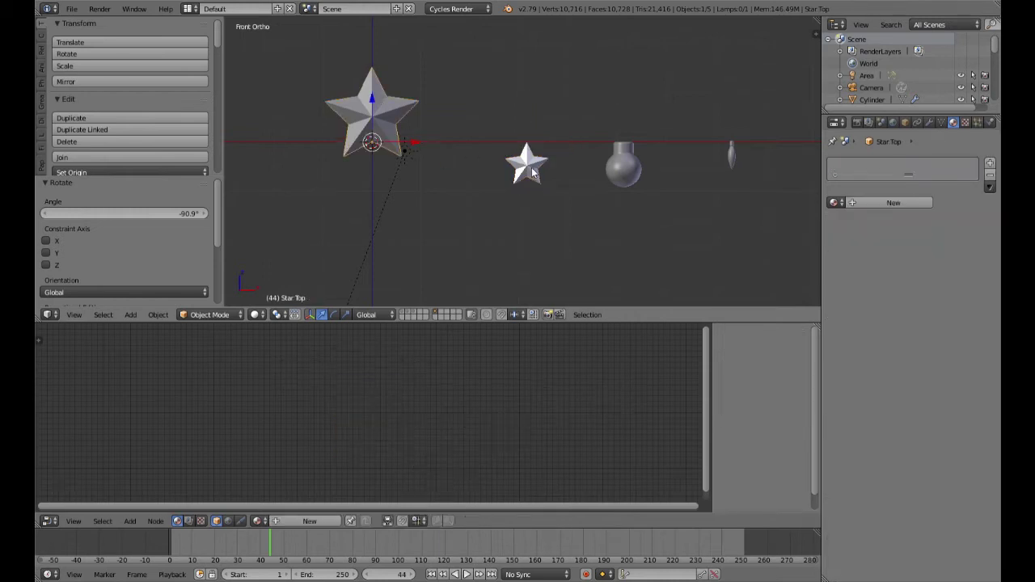
{"action": "right_click", "coordinate": [533, 172], "text": "shift"}
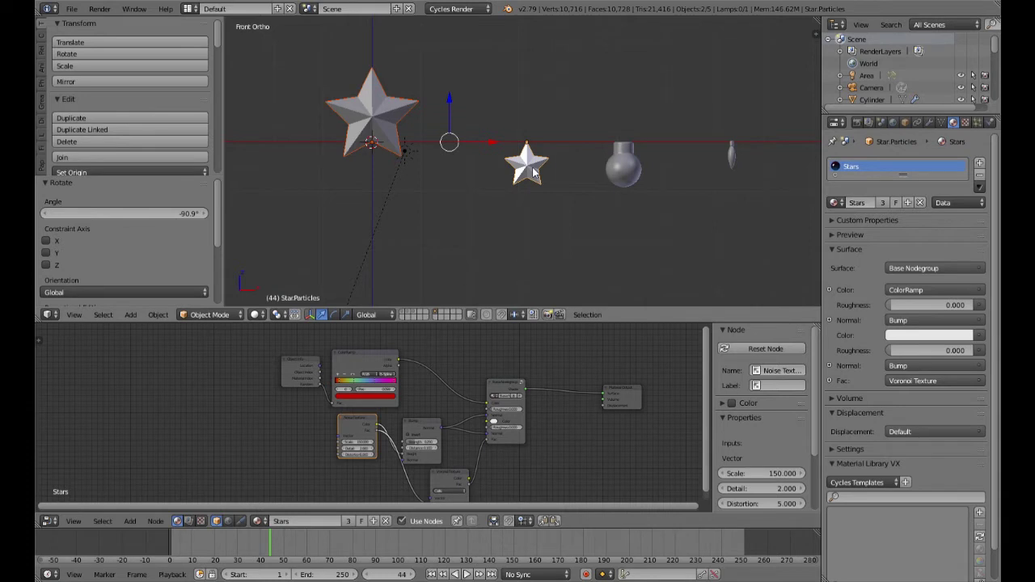
{"action": "key", "text": "ctrl+l"}
{"action": "left_click", "coordinate": [523, 196]}
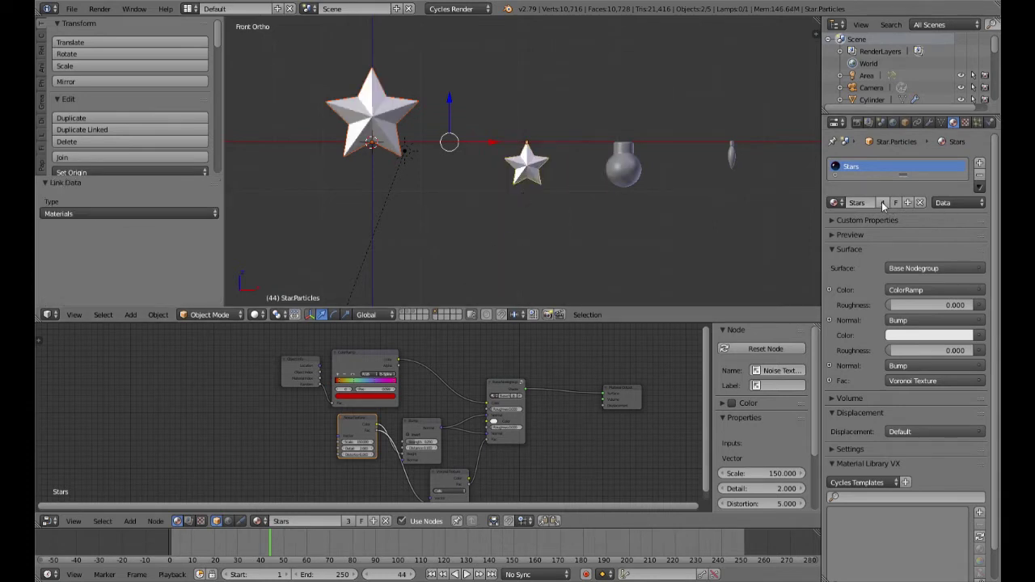
Make the large star's material a single-user copy, Stars.001
{"action": "right_click", "coordinate": [368, 115]}
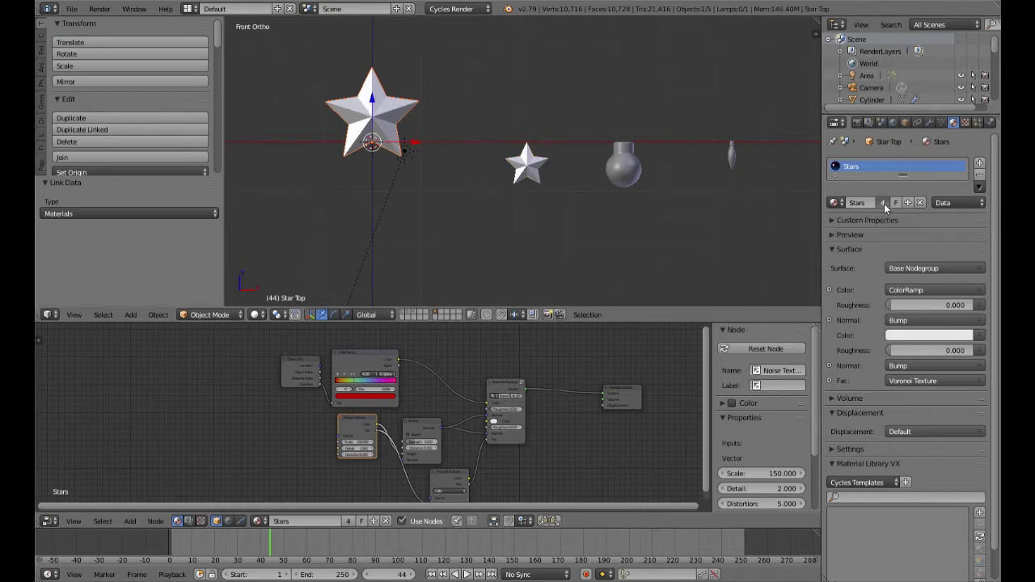
{"action": "left_click", "coordinate": [884, 204]}
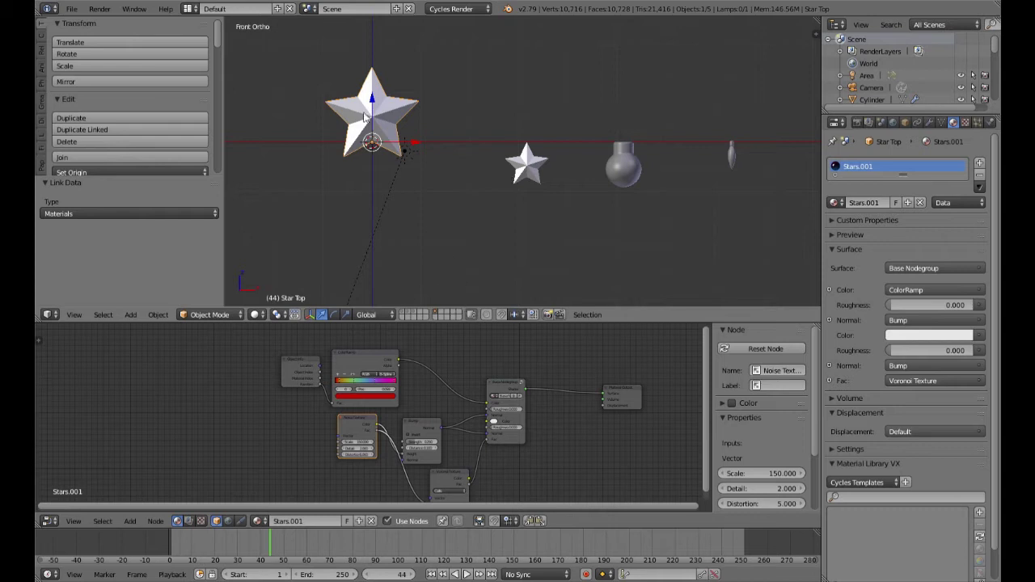
{"action": "scroll", "coordinate": [380, 150], "scroll_direction": "up", "scroll_amount": 4}
{"action": "scroll", "coordinate": [380, 151], "scroll_direction": "down", "scroll_amount": 3}
{"action": "middle_click_drag", "start_coordinate": [365, 168], "coordinate": [430, 215], "text": "shift"}
Select the ColorRamp and Object Info nodes in the large star's material
{"action": "right_click", "coordinate": [455, 135]}
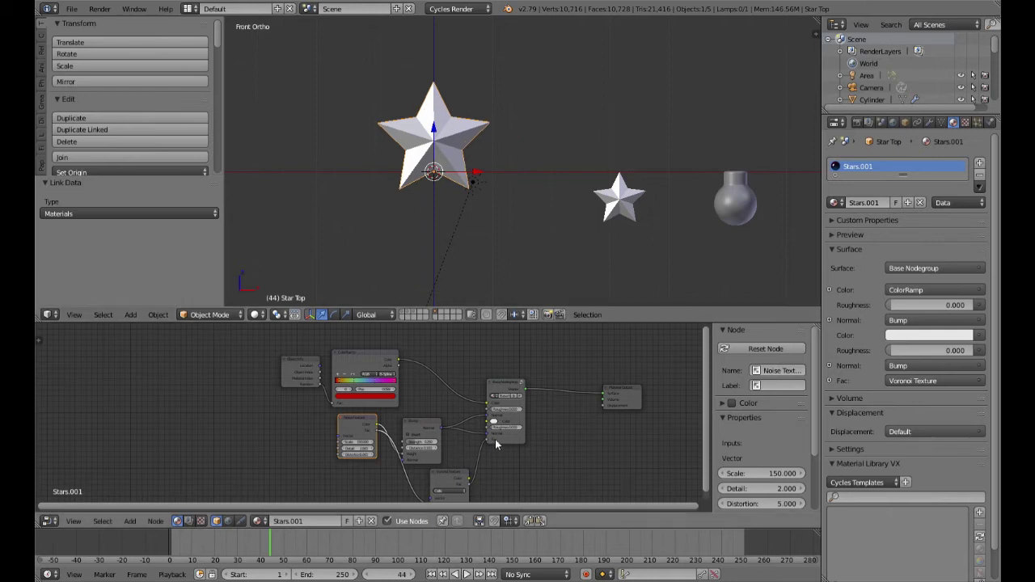
{"action": "scroll", "coordinate": [429, 401], "scroll_direction": "up", "scroll_amount": 2}
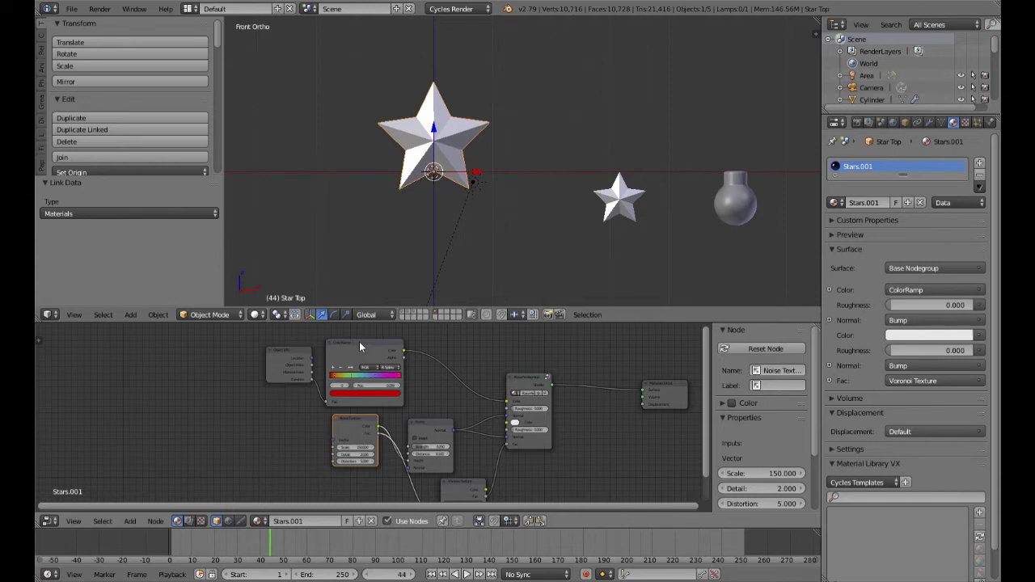
{"action": "right_click", "coordinate": [360, 345]}
{"action": "right_click", "coordinate": [287, 358], "text": "shift"}
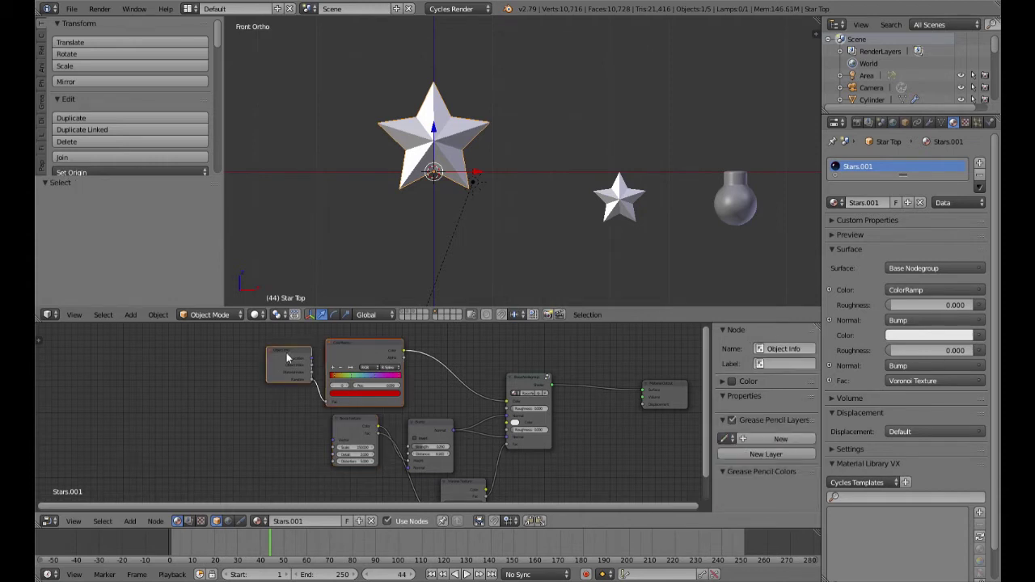
Delete the leftover ColorRamp and Object Info nodes and make the Stars.001 base colour red
{"action": "key", "text": "x"}
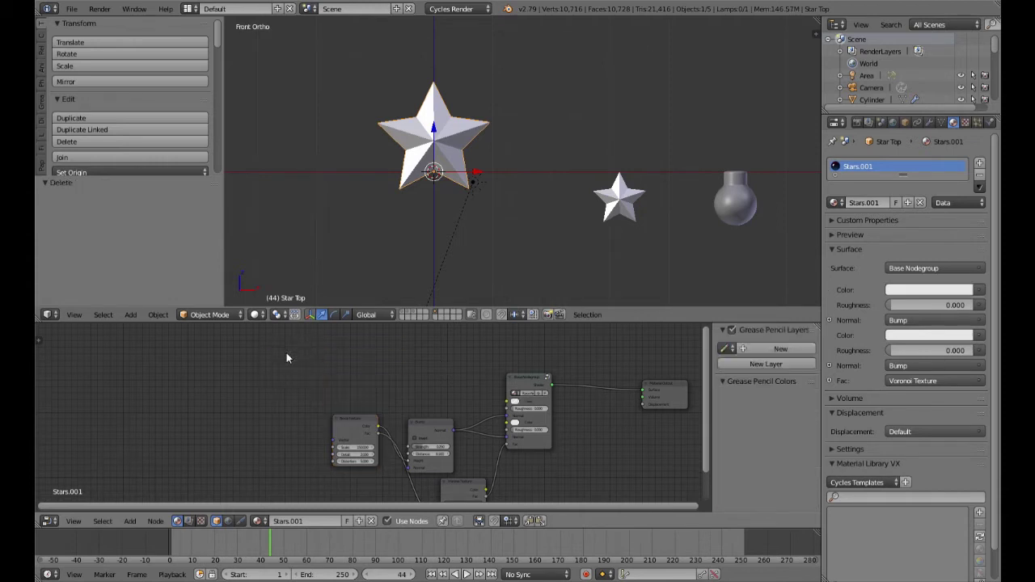
{"action": "scroll", "coordinate": [578, 391], "scroll_direction": "up", "scroll_amount": 2}
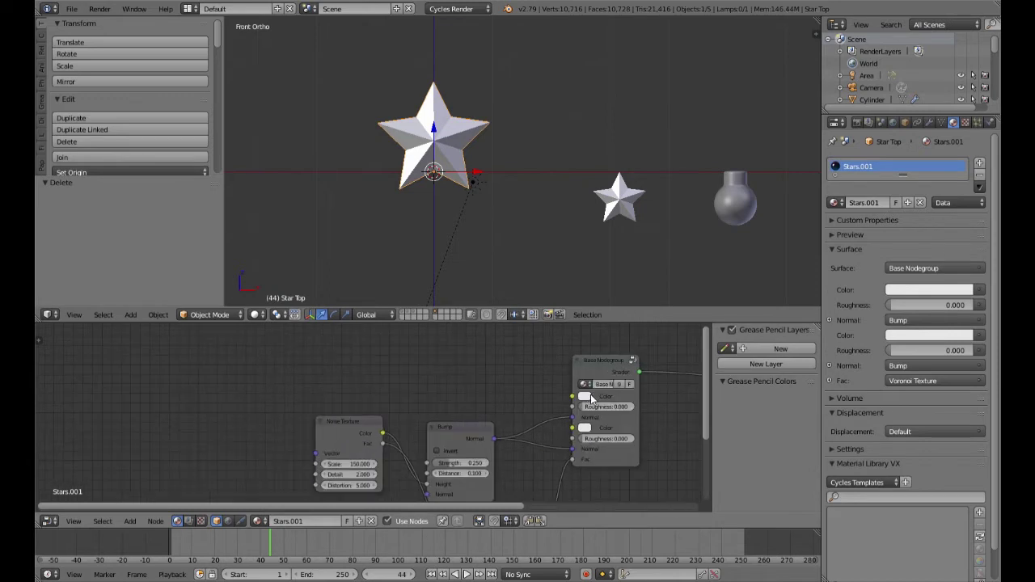
{"action": "left_click", "coordinate": [584, 396]}
{"action": "mouse_move", "coordinate": [629, 300]}
{"action": "left_mouse_down"}
{"action": "mouse_move", "coordinate": [615, 324]}
{"action": "mouse_move", "coordinate": [631, 325]}
{"action": "left_mouse_up"}
Check the red star in a rendered preview, then return to solid shading
{"action": "key", "text": "shift+z"}
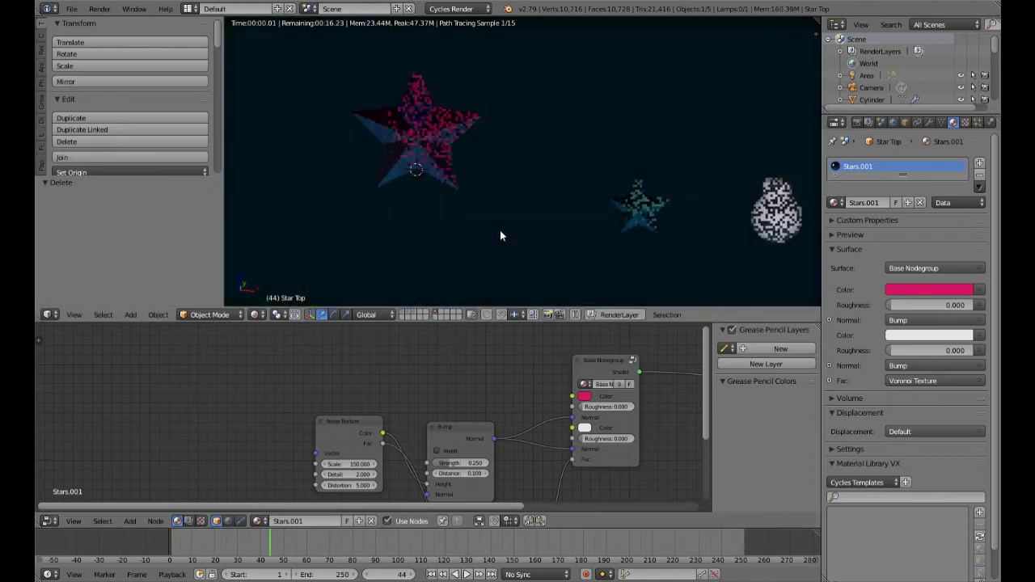
{"action": "scroll", "coordinate": [500, 229], "scroll_direction": "up", "scroll_amount": 4}
{"action": "scroll", "coordinate": [498, 228], "scroll_direction": "down", "scroll_amount": 3}
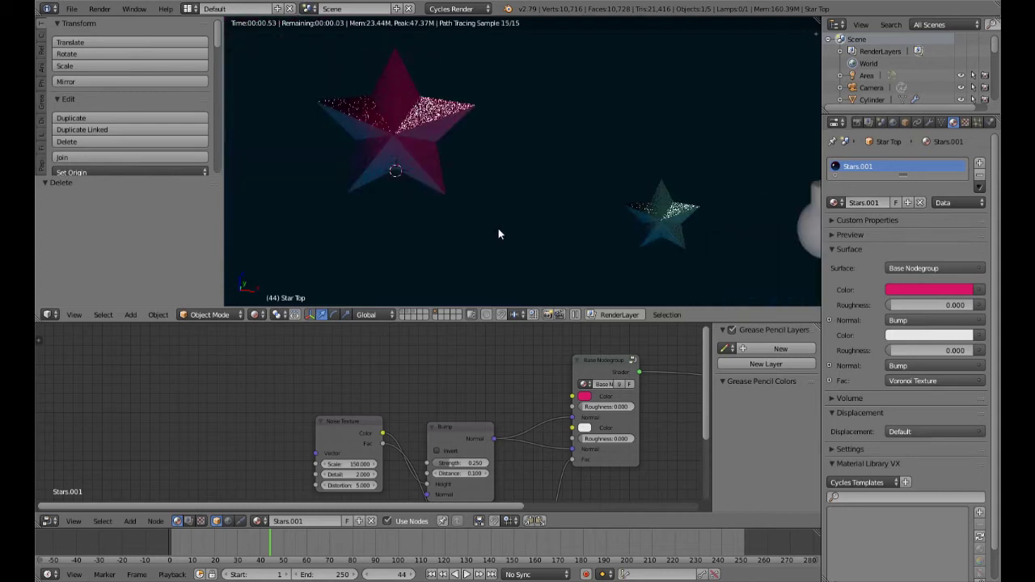
{"action": "key", "text": "shift+z"}
{"action": "scroll", "coordinate": [504, 233], "scroll_direction": "down", "scroll_amount": 3}
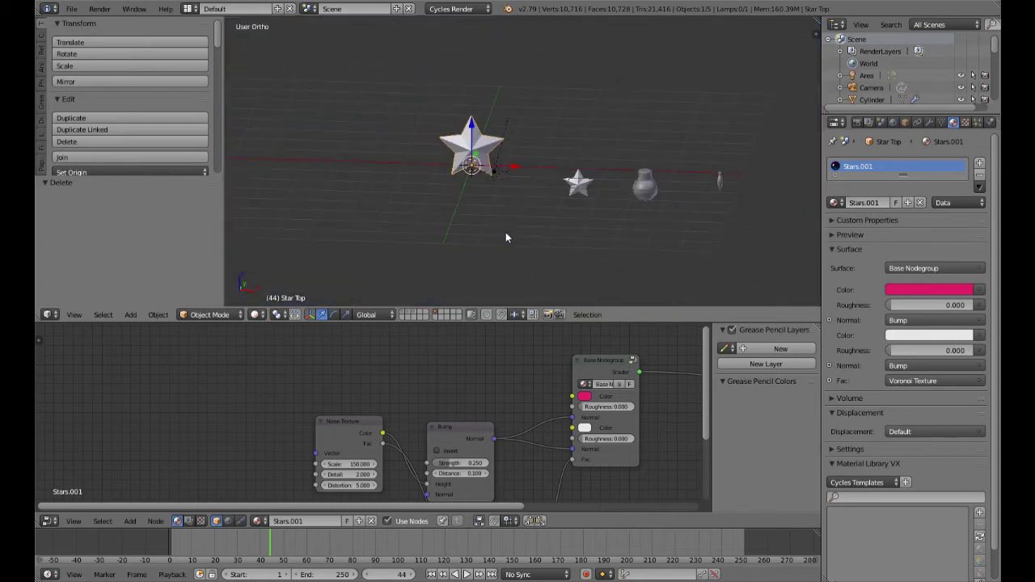
Switch to front orthographic view and select the bauble ornament
{"action": "key", "text": "KP_1"}
{"action": "scroll", "coordinate": [496, 210], "scroll_direction": "down", "scroll_amount": 2, "text": "ctrl"}
{"action": "scroll", "coordinate": [520, 220], "scroll_direction": "up", "scroll_amount": 5}
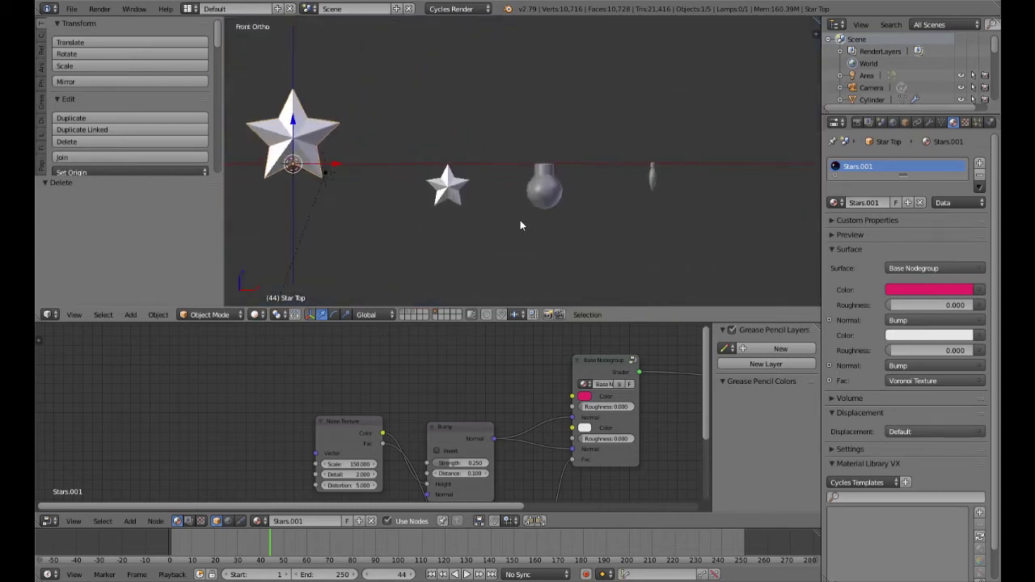
{"action": "scroll", "coordinate": [467, 180], "scroll_direction": "down", "scroll_amount": 1, "text": "ctrl"}
{"action": "right_click", "coordinate": [541, 209]}
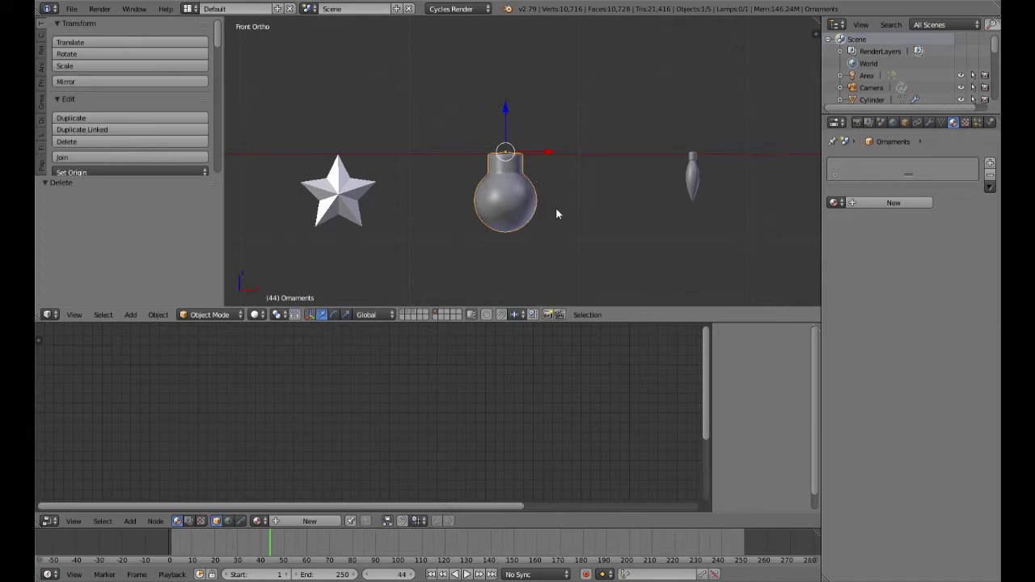
Create a new material, Material.007, for the bauble and frame its nodes
{"action": "key", "text": "x"}
{"action": "key", "text": "Escape"}
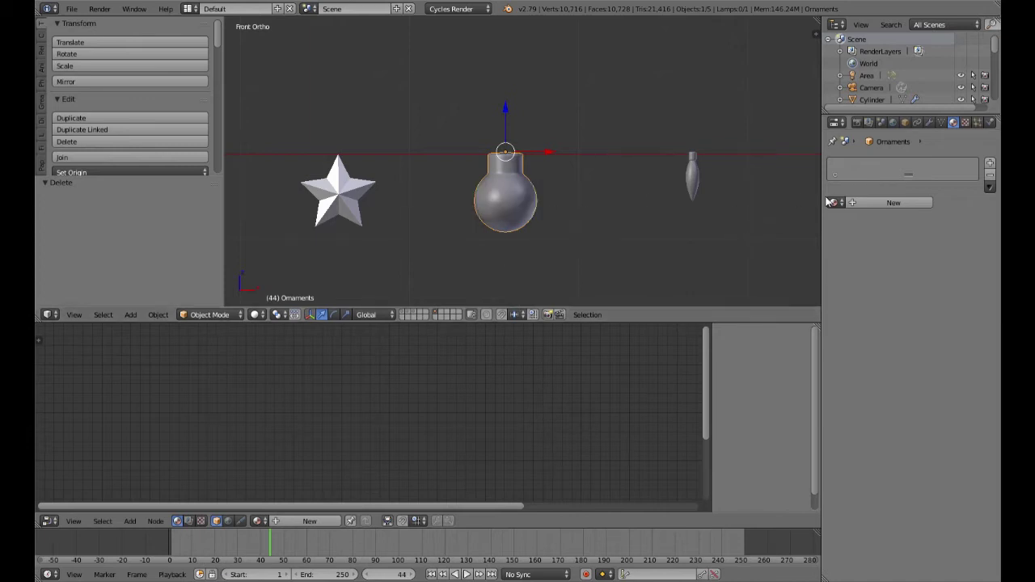
{"action": "left_click", "coordinate": [920, 203]}
{"action": "key", "text": "Home"}
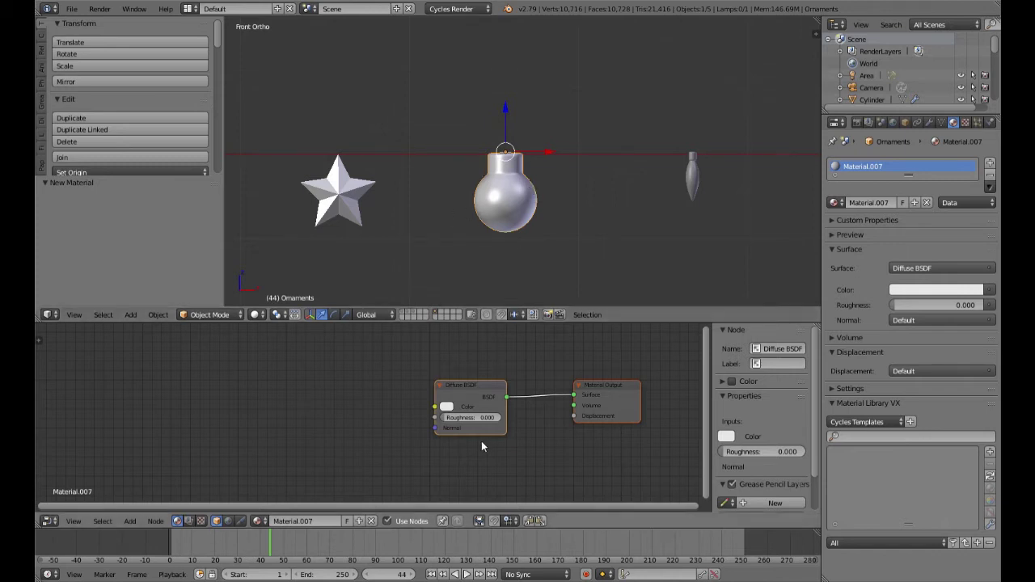
Delete the default Diffuse BSDF node, leaving only the Material Output
{"action": "left_click", "coordinate": [481, 389]}
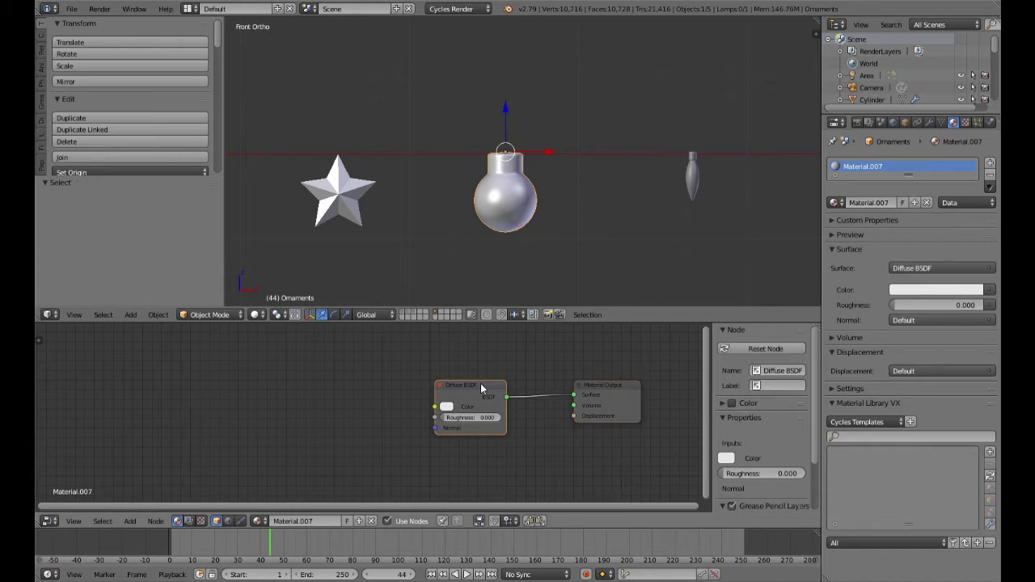
{"action": "key", "text": "x"}
{"action": "key", "text": "shift+a"}
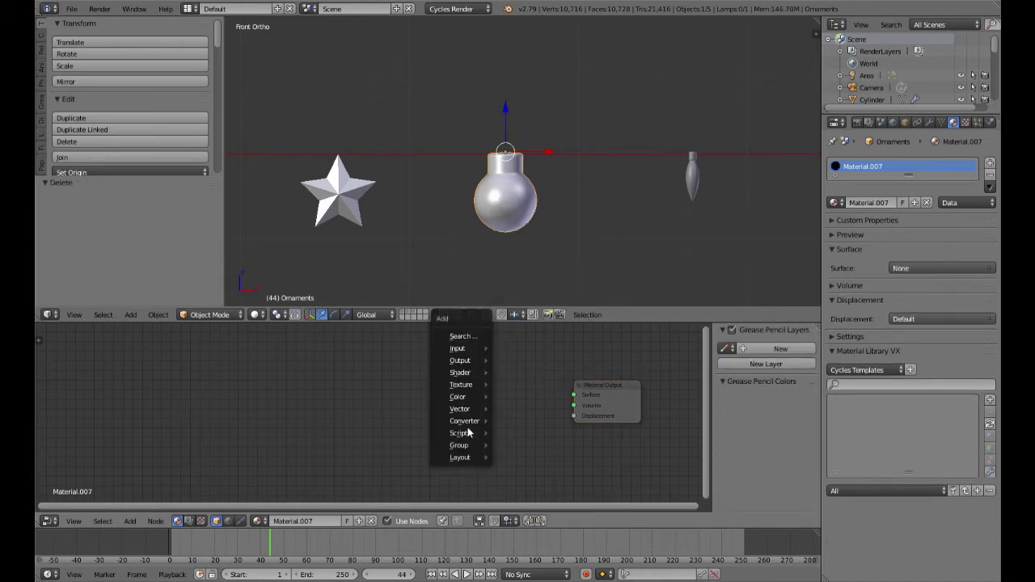
Add a Base Nodegroup group node and link its Shader output to Material Output's Surface
{"action": "mouse_move", "coordinate": [462, 445]}
{"action": "left_click", "coordinate": [535, 478]}
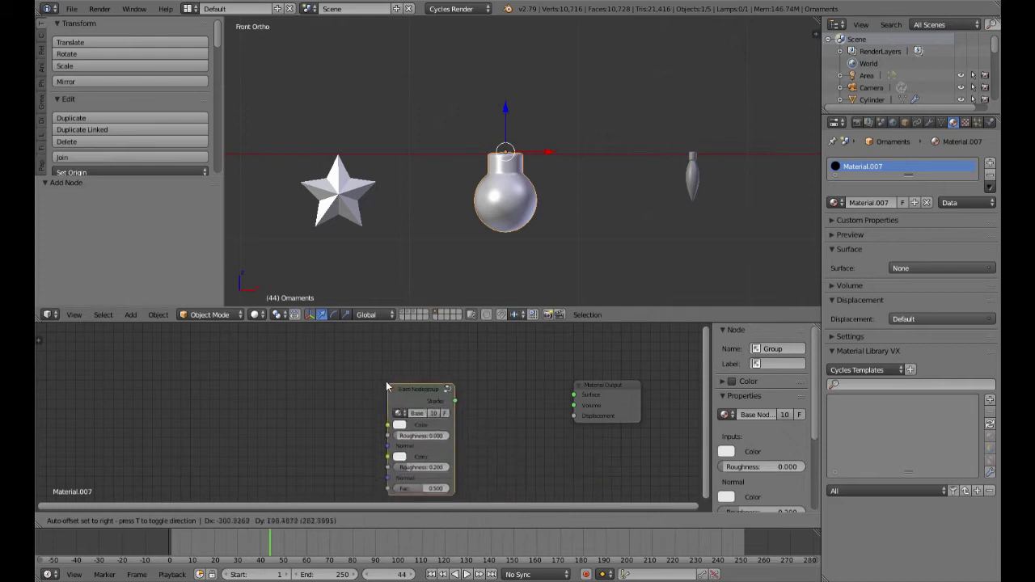
{"action": "left_click", "coordinate": [411, 370]}
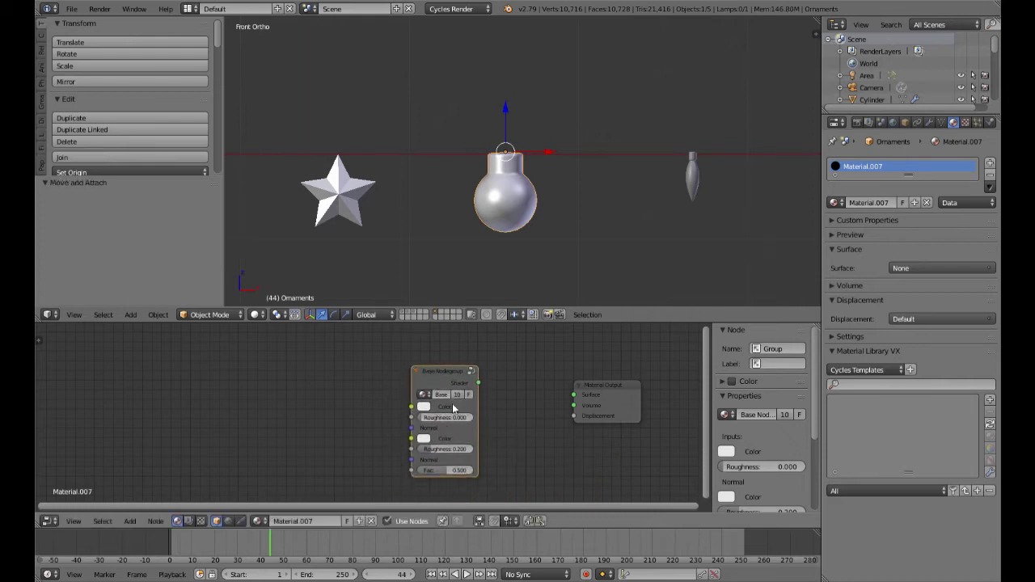
{"action": "left_click_drag", "start_coordinate": [480, 381], "coordinate": [487, 383]}
{"action": "left_click_drag", "start_coordinate": [478, 386], "coordinate": [574, 395]}
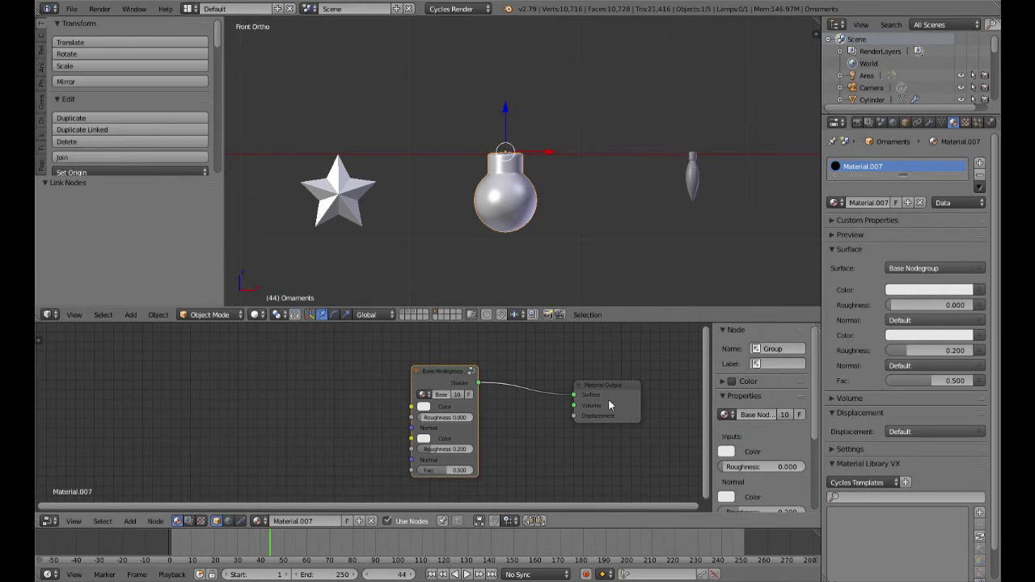
{"action": "scroll", "coordinate": [405, 457], "scroll_direction": "up", "scroll_amount": 2}
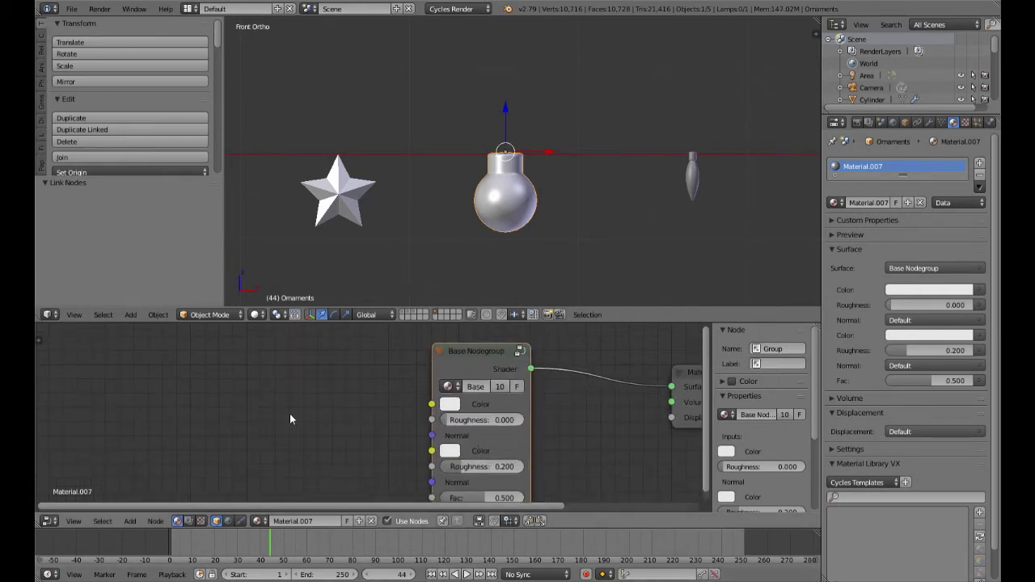
Add a Mix RGB node left of Base Nodegroup, feeding the group's first Color input
{"action": "key", "text": "shift+a"}
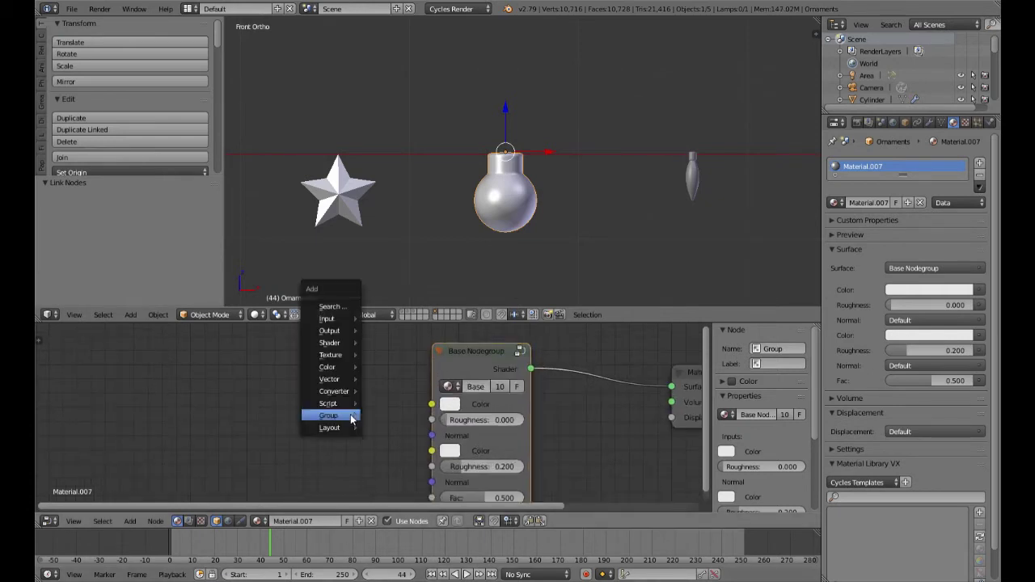
{"action": "mouse_move", "coordinate": [352, 418]}
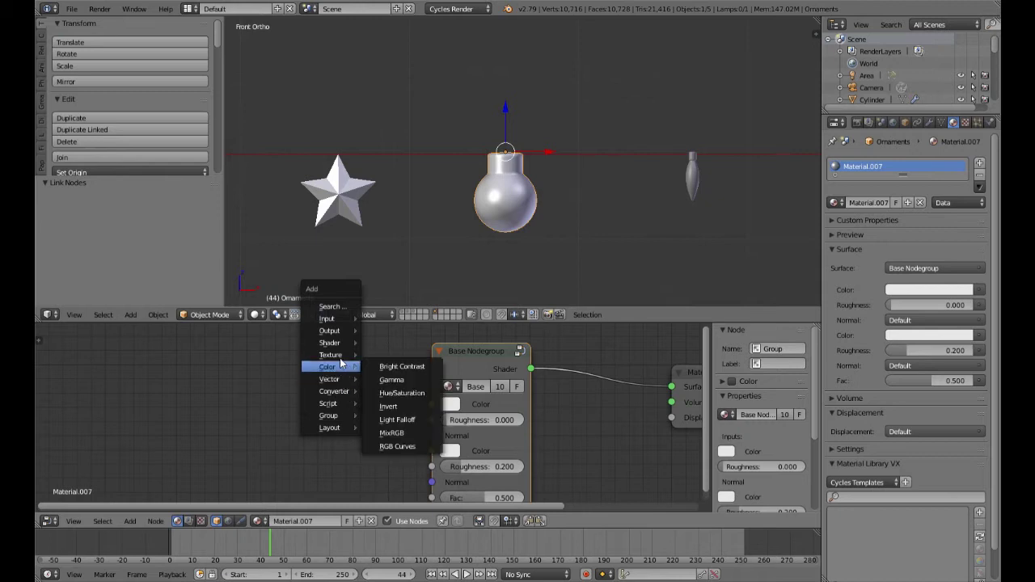
{"action": "mouse_move", "coordinate": [343, 357]}
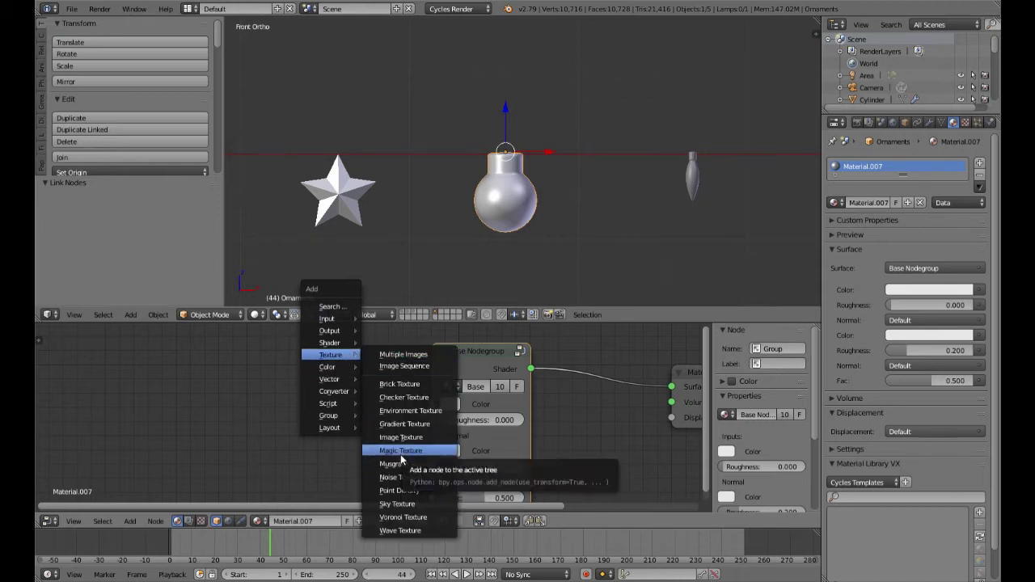
{"action": "key", "text": "shift+a"}
{"action": "mouse_move", "coordinate": [286, 395]}
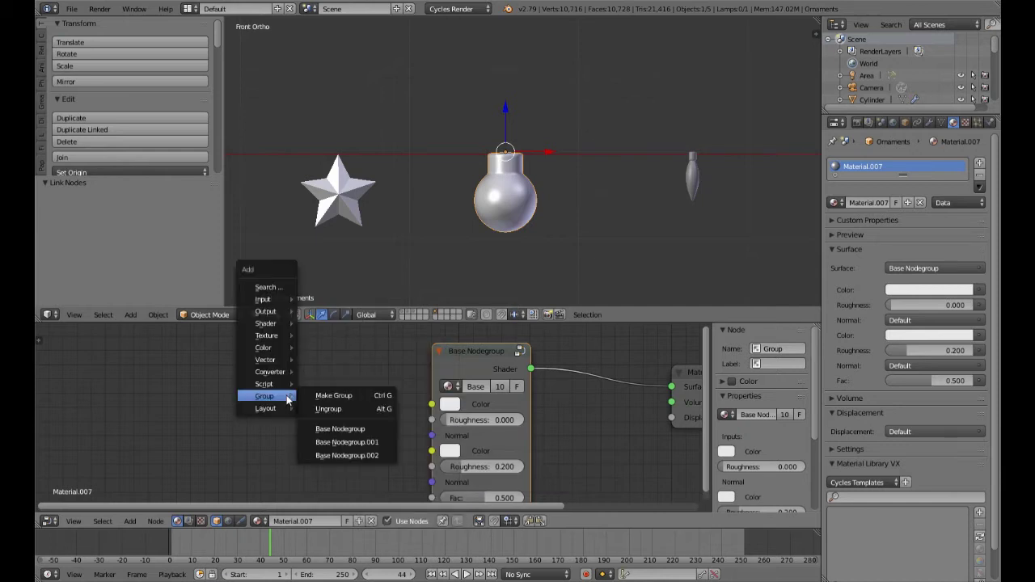
{"action": "mouse_move", "coordinate": [278, 349]}
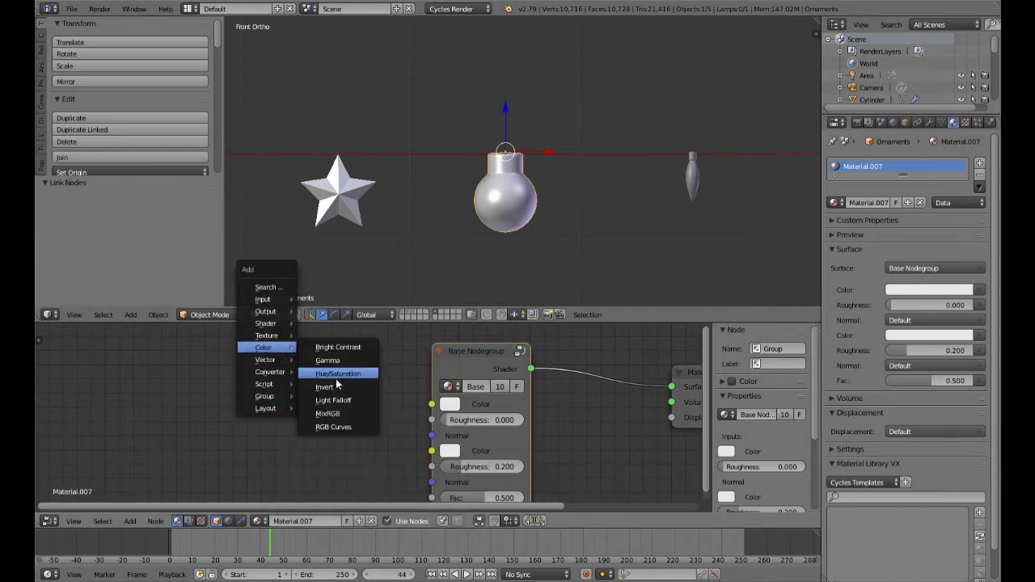
{"action": "left_click", "coordinate": [333, 416]}
{"action": "left_click", "coordinate": [317, 378]}
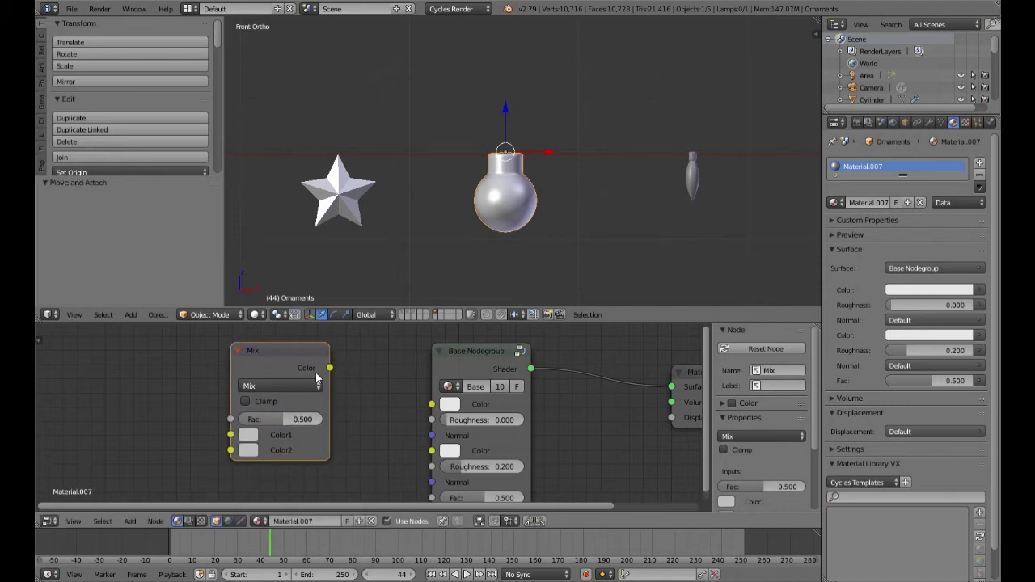
{"action": "left_click_drag", "start_coordinate": [329, 372], "coordinate": [426, 412]}
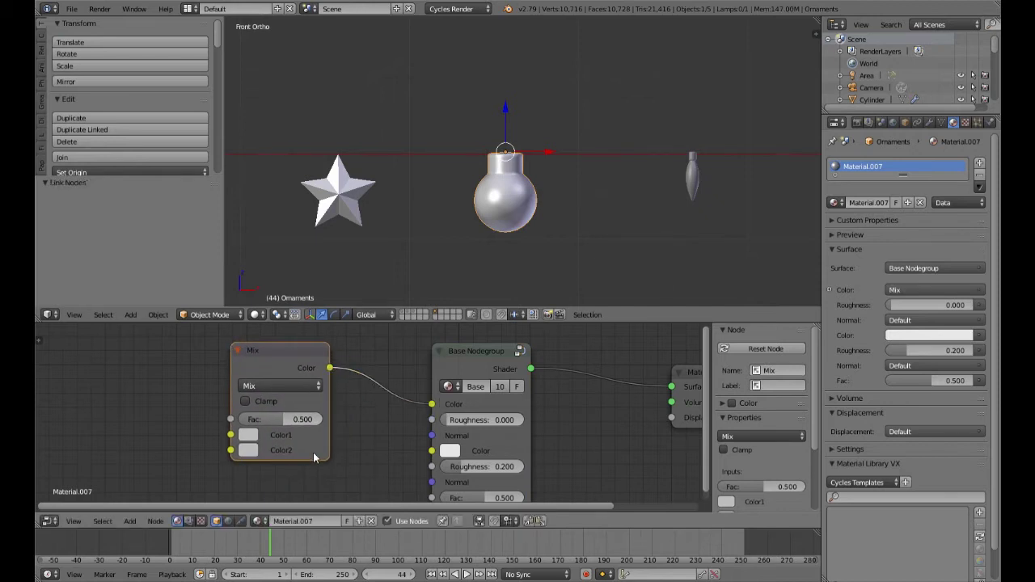
{"action": "scroll", "coordinate": [340, 447], "scroll_direction": "up", "scroll_amount": 6, "text": "ctrl"}
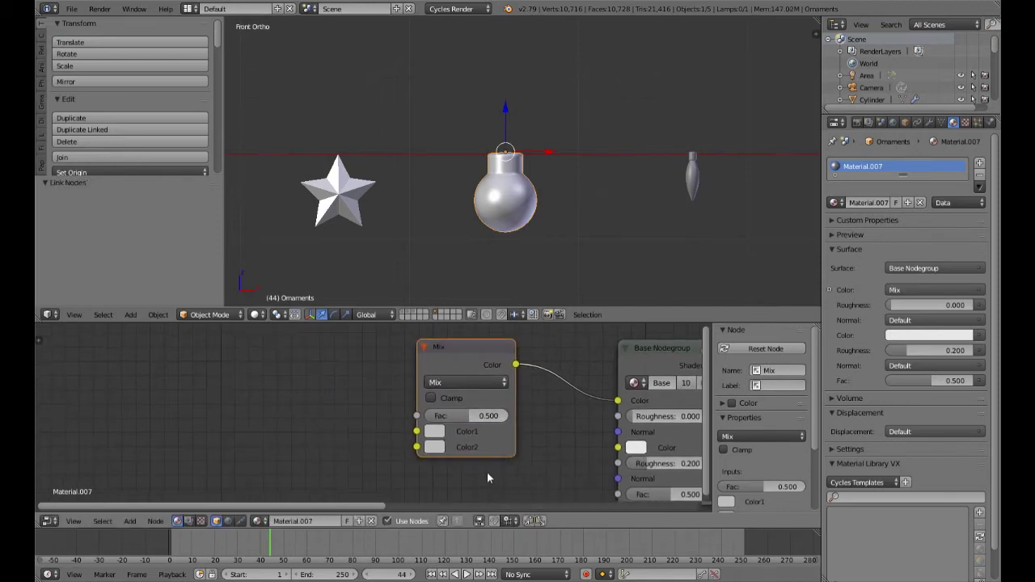
Add a ColorRamp node to the bauble material
{"action": "key", "text": "shift+a"}
{"action": "mouse_move", "coordinate": [252, 433]}
{"action": "key", "text": "shift+a"}
{"action": "mouse_move", "coordinate": [348, 433]}
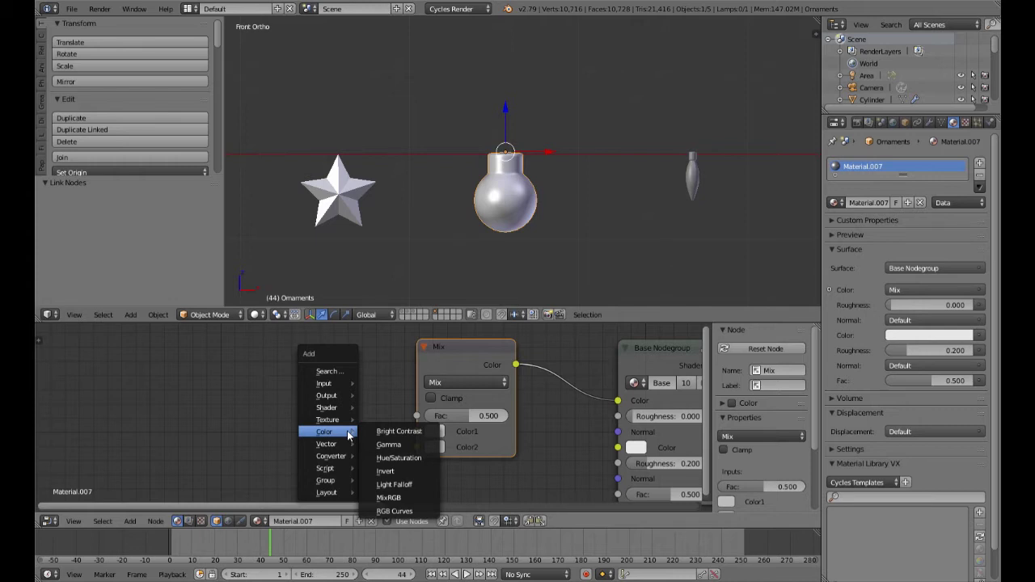
{"action": "mouse_move", "coordinate": [340, 457]}
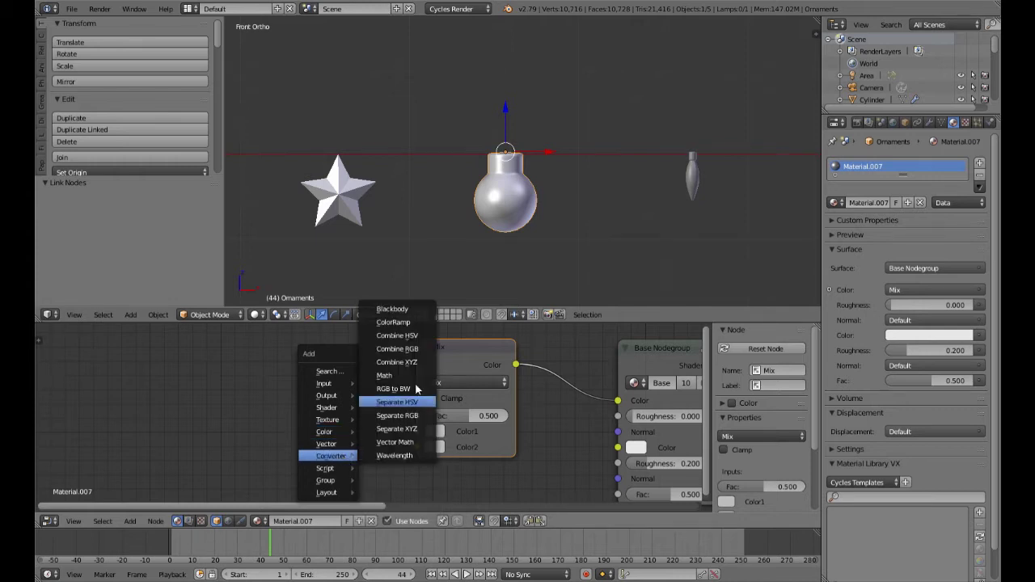
{"action": "left_click", "coordinate": [394, 322]}
Place the ColorRamp, link it into Mix Color1, and make its left stop red
{"action": "left_click", "coordinate": [146, 362]}
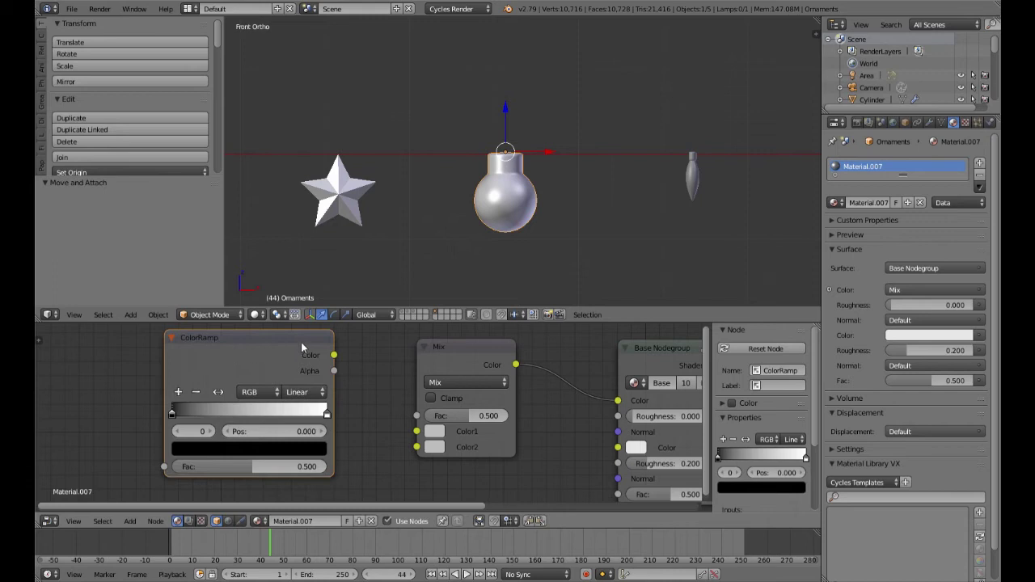
{"action": "left_click_drag", "start_coordinate": [333, 358], "coordinate": [416, 431]}
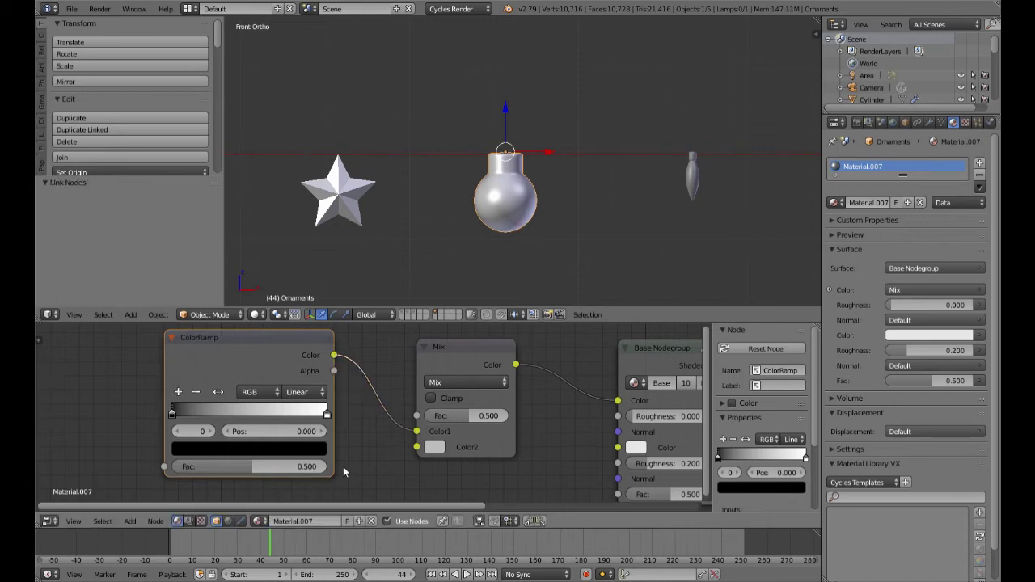
{"action": "middle_click_drag", "start_coordinate": [343, 467], "coordinate": [427, 465]}
{"action": "left_click", "coordinate": [304, 449]}
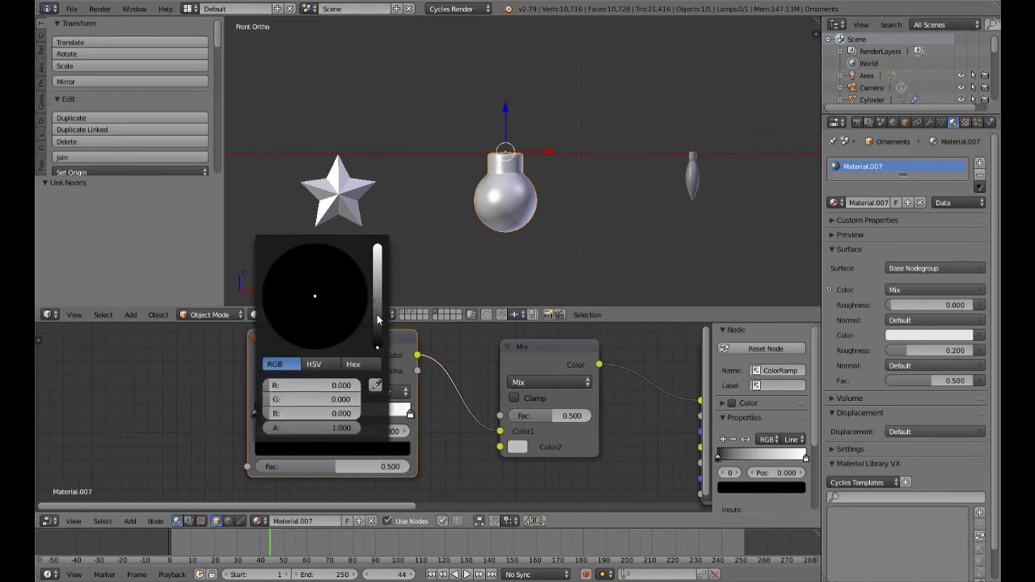
{"action": "scroll", "coordinate": [306, 298], "scroll_direction": "up", "scroll_amount": 15}
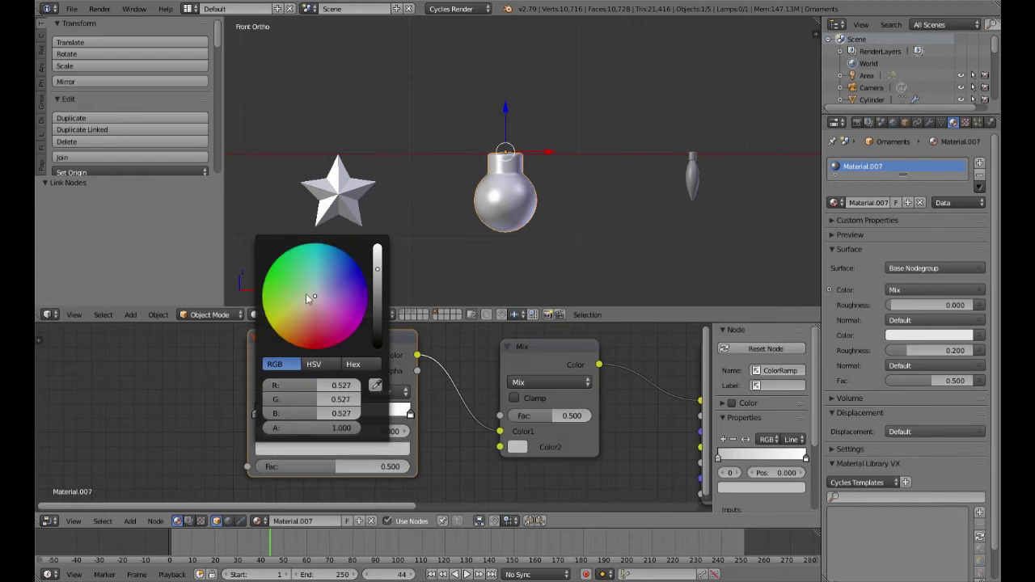
{"action": "left_click_drag", "start_coordinate": [312, 296], "coordinate": [312, 349]}
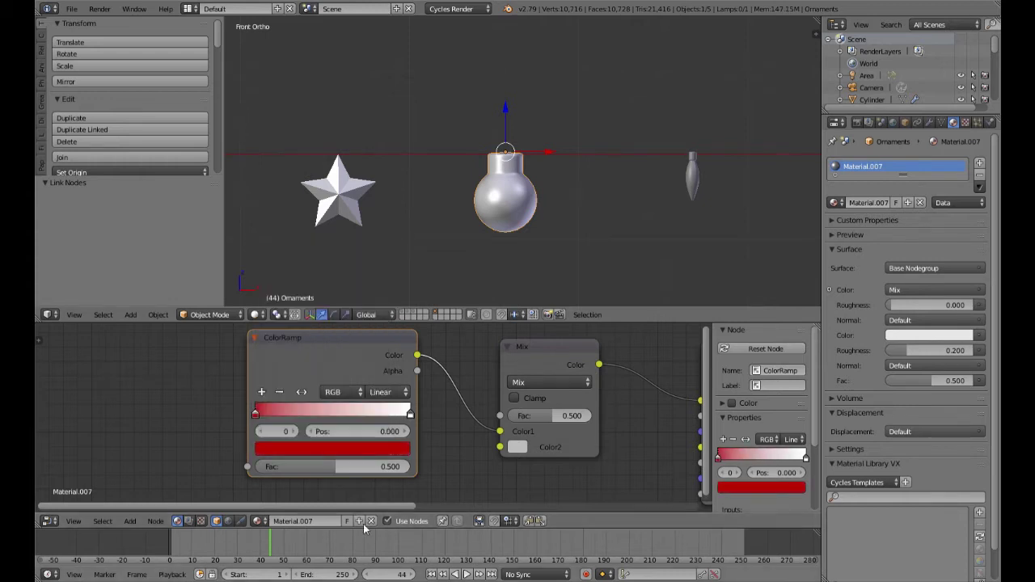
{"action": "left_click_drag", "start_coordinate": [260, 415], "coordinate": [268, 415]}
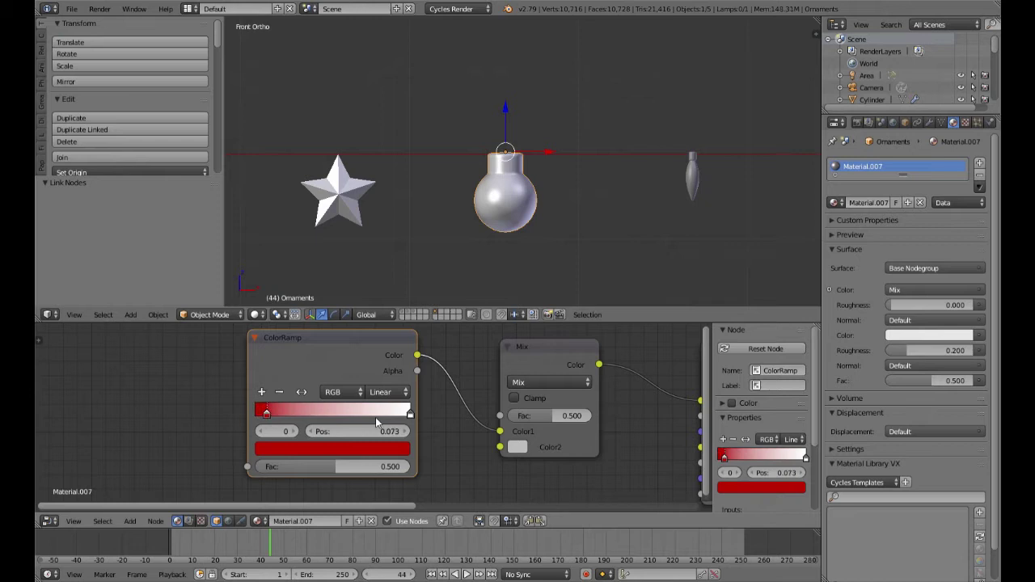
Add a green middle stop at 0.495 and make the right-end stop blue
{"action": "left_click", "coordinate": [331, 415], "text": "ctrl"}
{"action": "left_click", "coordinate": [334, 449]}
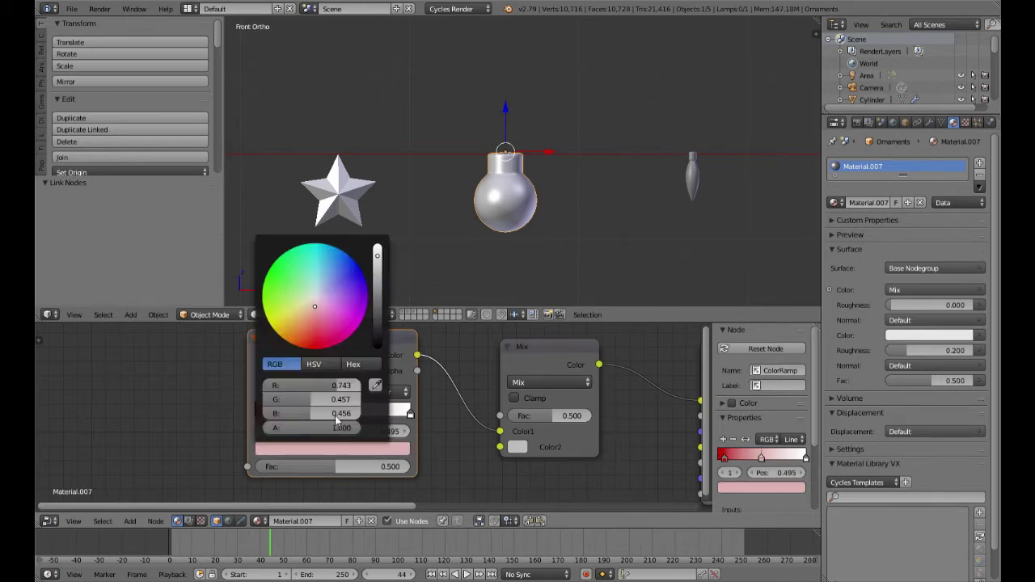
{"action": "left_click_drag", "start_coordinate": [320, 314], "coordinate": [274, 262]}
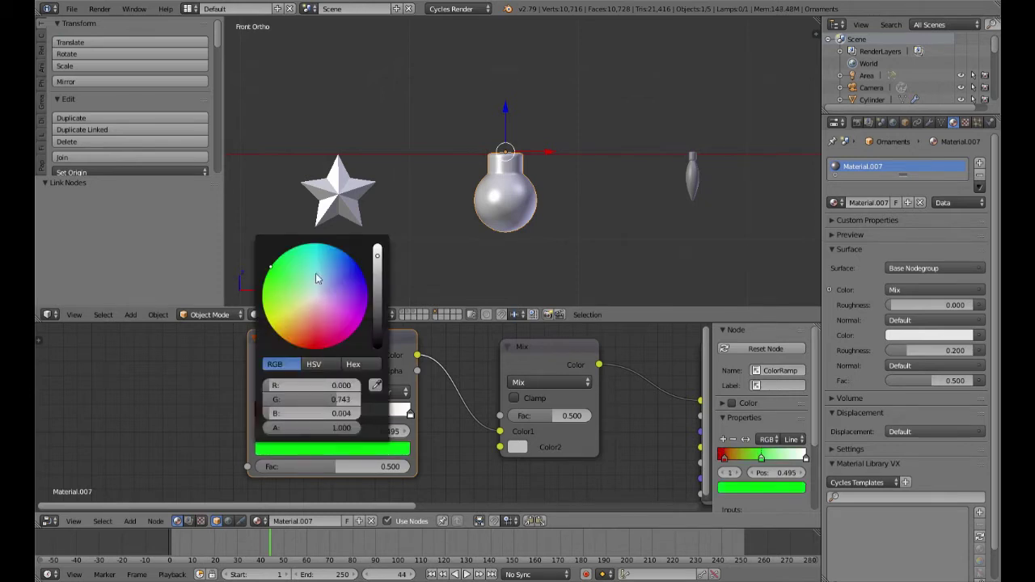
{"action": "left_click", "coordinate": [411, 416]}
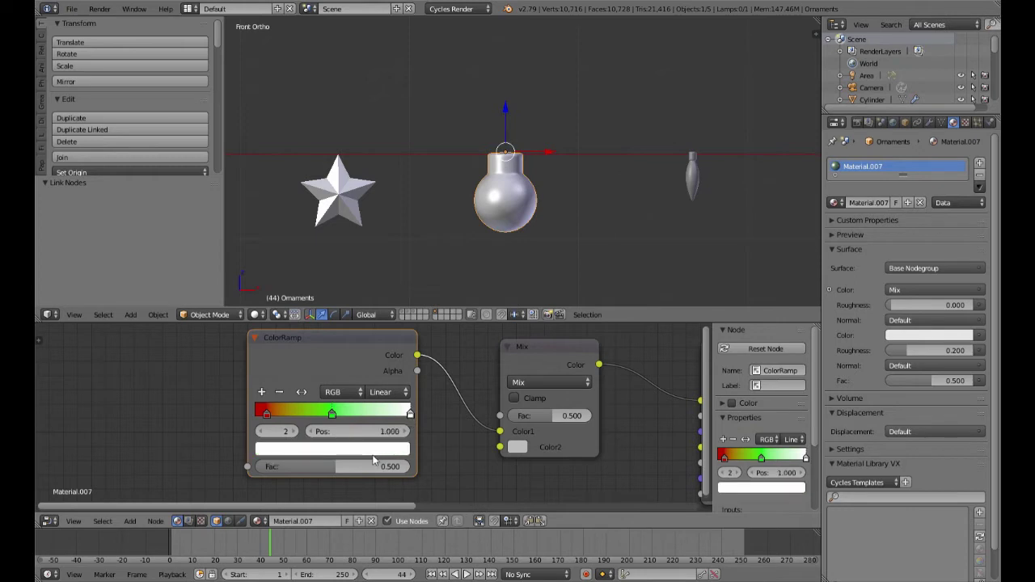
{"action": "left_click", "coordinate": [376, 450]}
{"action": "left_click", "coordinate": [363, 276]}
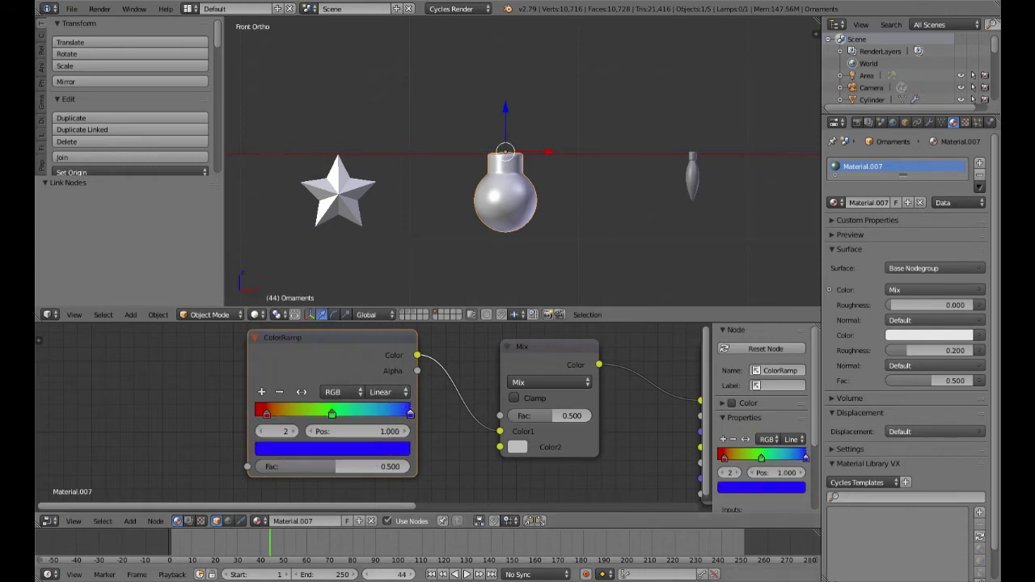
Set the Mix node's Color2 to dark red and tidy the node layout
{"action": "left_click", "coordinate": [517, 449]}
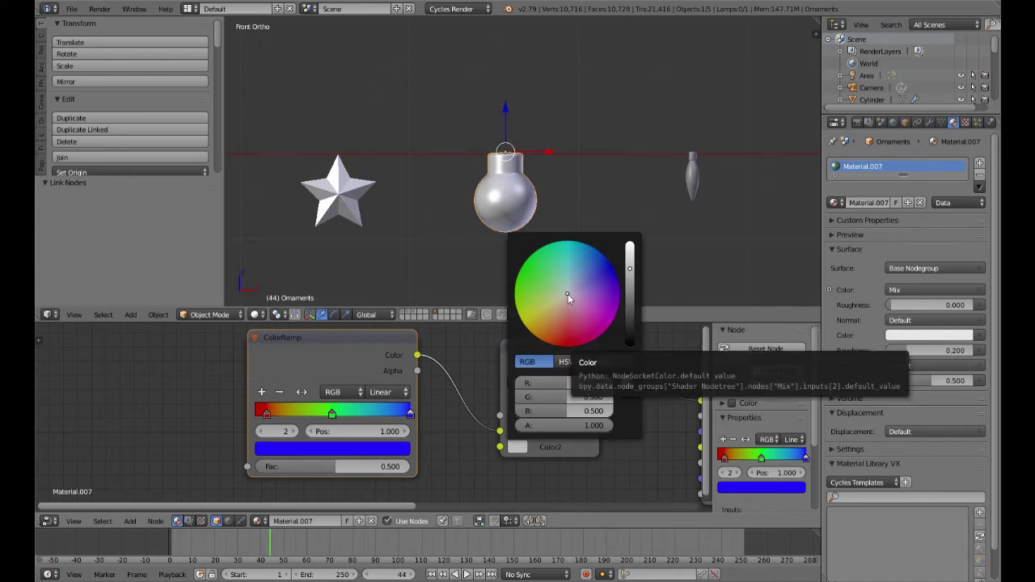
{"action": "mouse_move", "coordinate": [568, 293]}
{"action": "left_mouse_down"}
{"action": "mouse_move", "coordinate": [545, 324]}
{"action": "mouse_move", "coordinate": [559, 345]}
{"action": "left_mouse_up"}
{"action": "left_click_drag", "start_coordinate": [629, 268], "coordinate": [629, 326]}
{"action": "scroll", "coordinate": [529, 476], "scroll_direction": "down", "scroll_amount": 1}
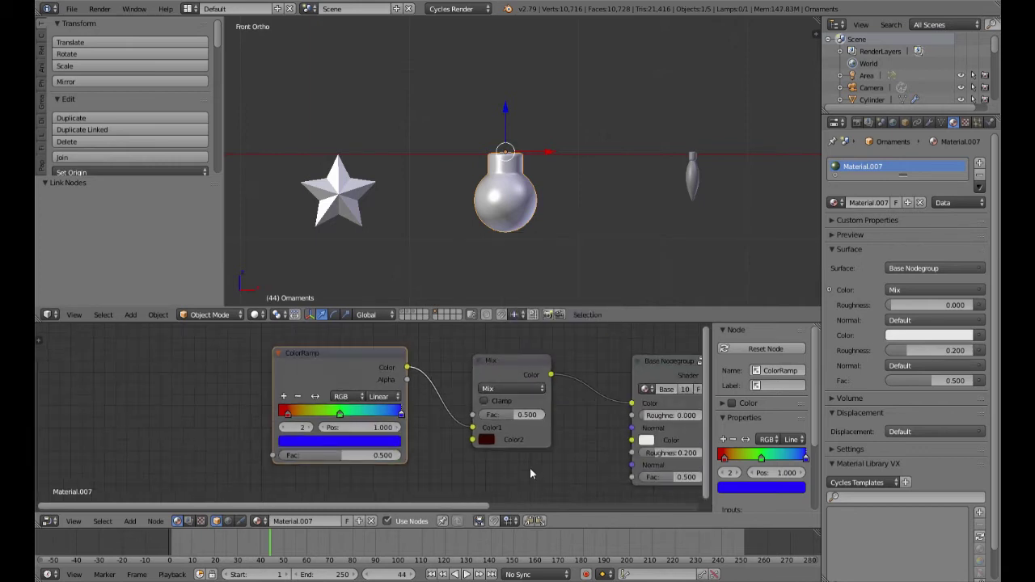
{"action": "middle_click_drag", "start_coordinate": [532, 458], "coordinate": [550, 487]}
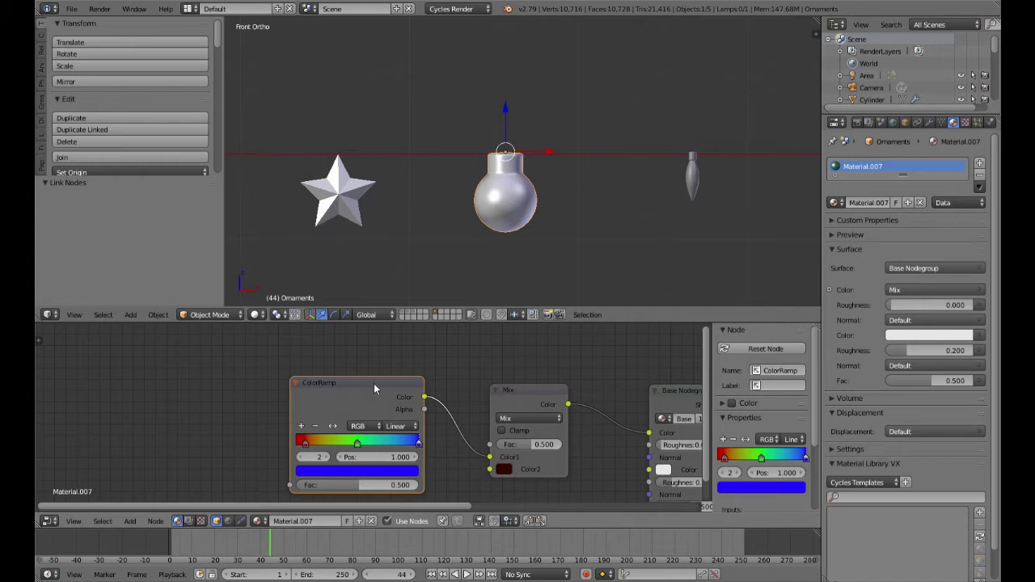
{"action": "left_click_drag", "start_coordinate": [374, 384], "coordinate": [373, 404]}
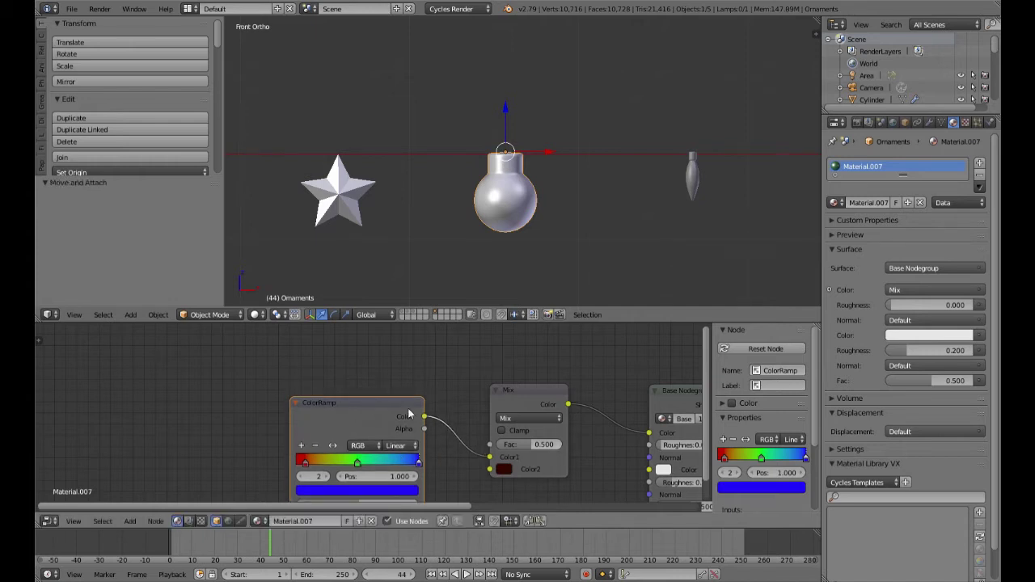
{"action": "middle_click_drag", "start_coordinate": [435, 505], "coordinate": [569, 506]}
Add a Wave Texture node and connect it to the Mix node's Fac
{"action": "key", "text": "shift+a"}
{"action": "mouse_move", "coordinate": [488, 392]}
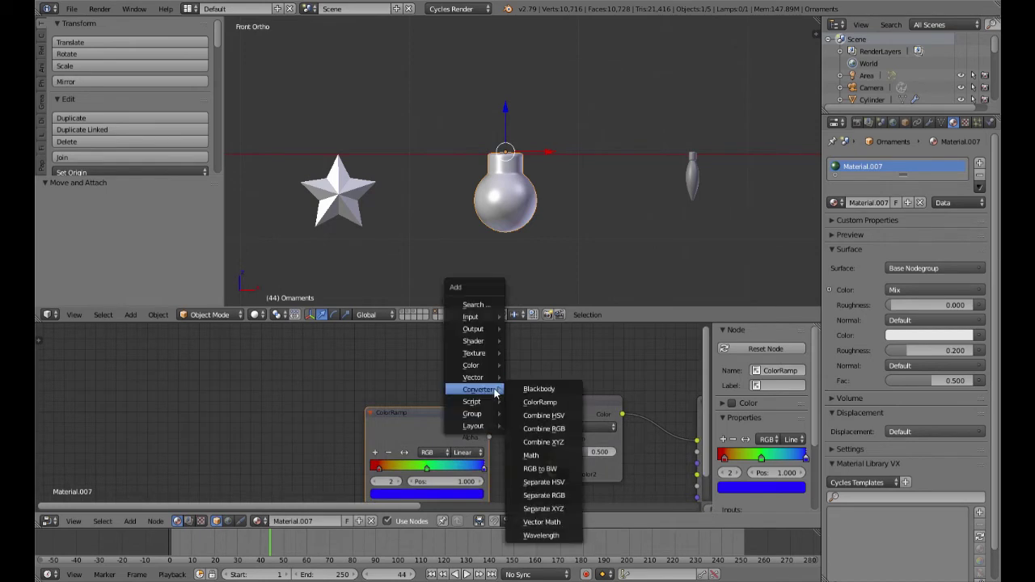
{"action": "mouse_move", "coordinate": [479, 356]}
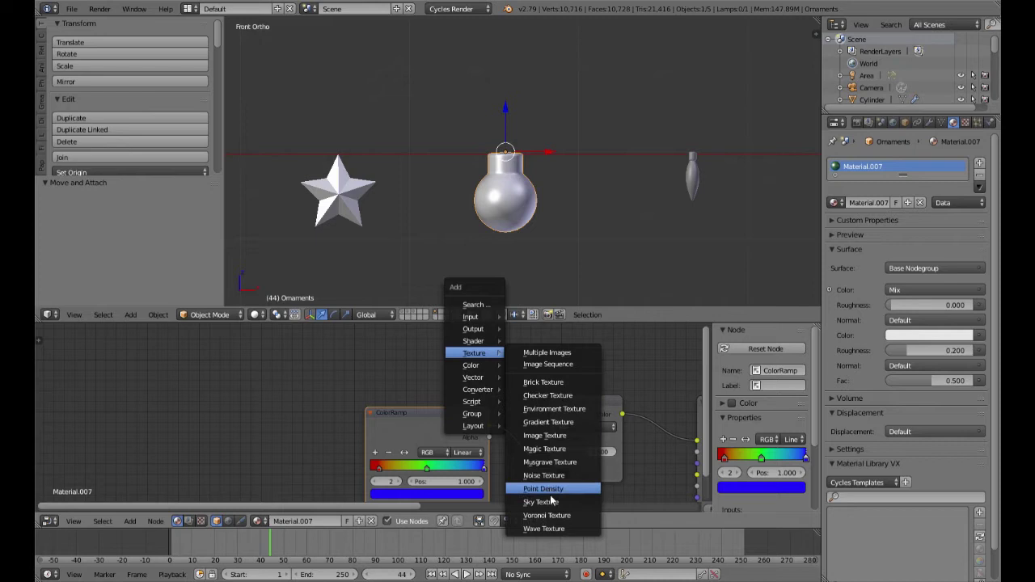
{"action": "left_click", "coordinate": [552, 528]}
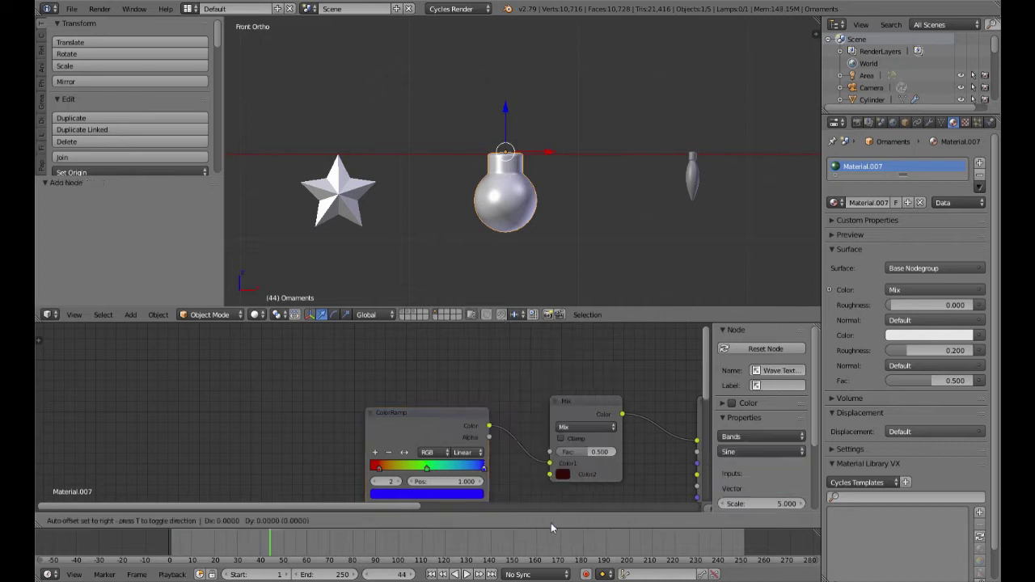
{"action": "left_click", "coordinate": [257, 519]}
{"action": "mouse_move", "coordinate": [335, 384]}
{"action": "middle_mouse_down"}
{"action": "mouse_move", "coordinate": [350, 440]}
{"action": "mouse_move", "coordinate": [328, 402]}
{"action": "middle_mouse_up"}
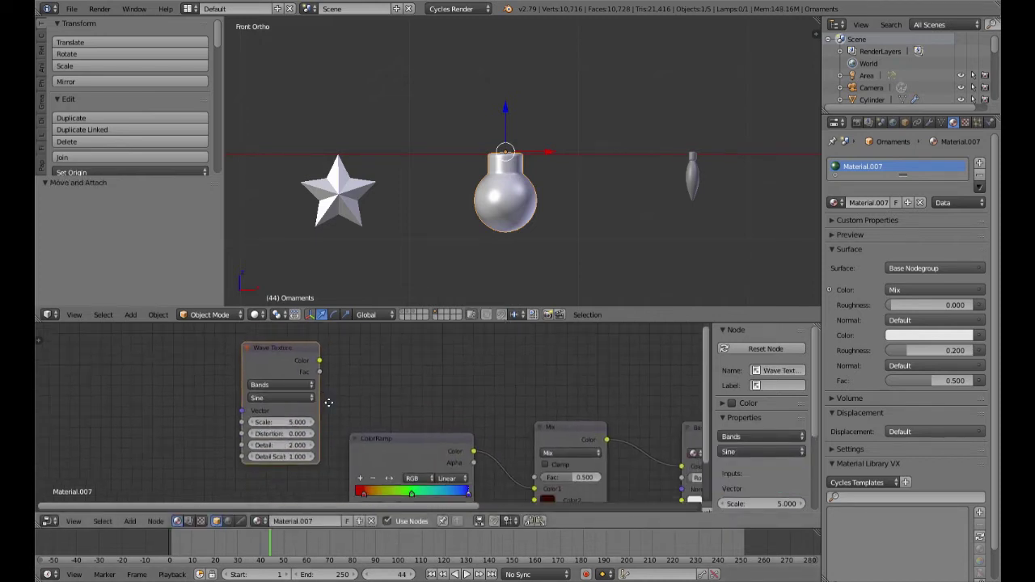
{"action": "left_click_drag", "start_coordinate": [319, 372], "coordinate": [536, 477]}
{"action": "middle_click_drag", "start_coordinate": [622, 463], "coordinate": [544, 425]}
Preview the bauble in rendered shading, showing its green stripes
{"action": "key", "text": "shift+z"}
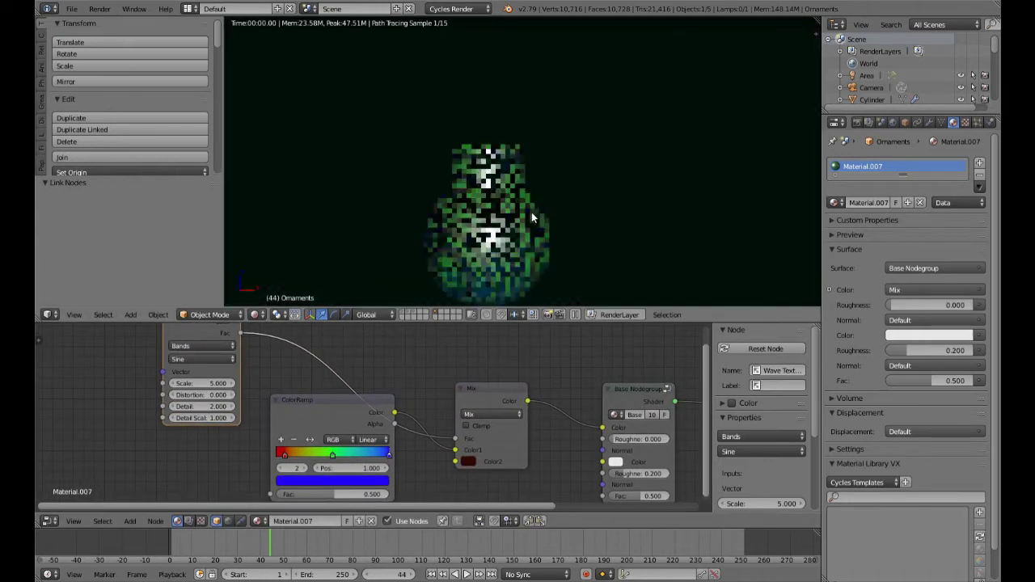
{"action": "scroll", "coordinate": [532, 212], "scroll_direction": "up", "scroll_amount": 1}
{"action": "scroll", "coordinate": [532, 212], "scroll_direction": "down", "scroll_amount": 4}
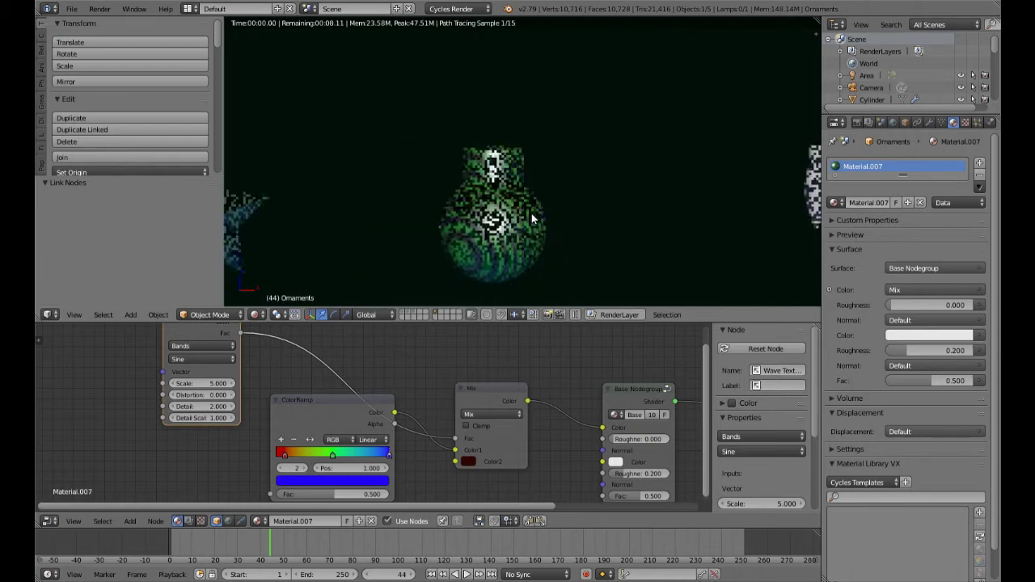
{"action": "middle_click_drag", "start_coordinate": [432, 480], "coordinate": [575, 458]}
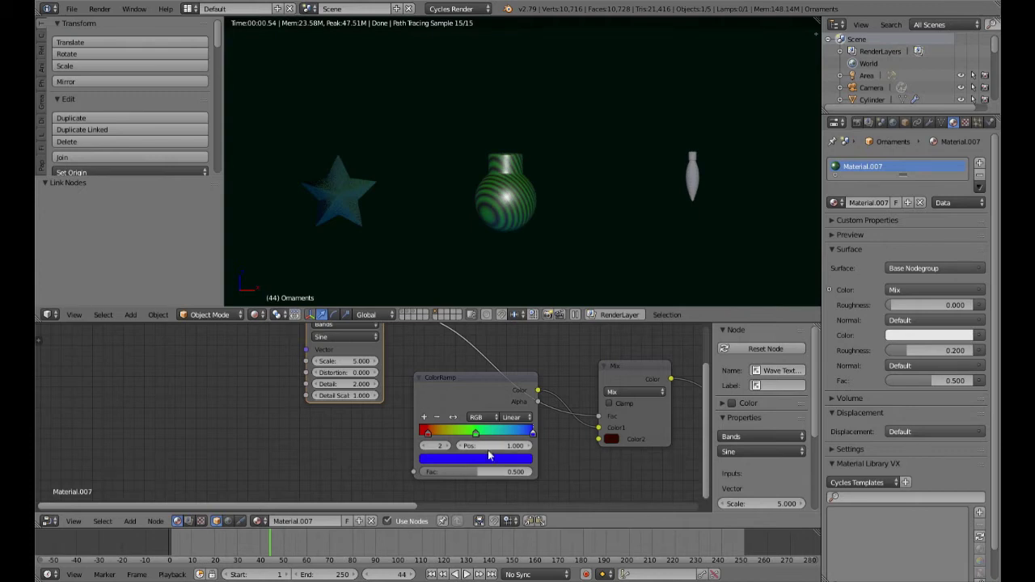
Add an Object Info node and link its Random output to the ColorRamp Fac
{"action": "key", "text": "shift+a"}
{"action": "mouse_move", "coordinate": [274, 484]}
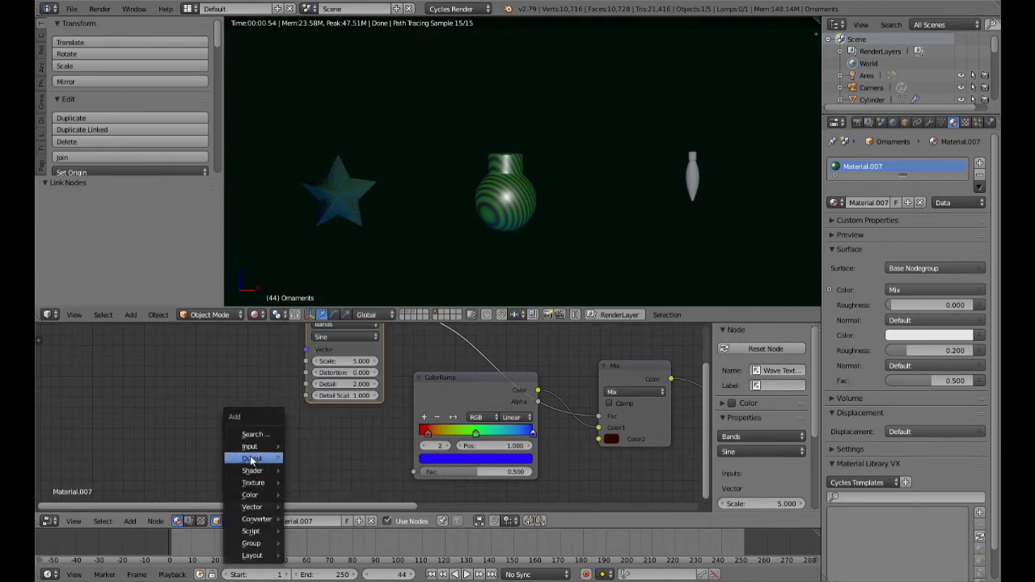
{"action": "mouse_move", "coordinate": [250, 450]}
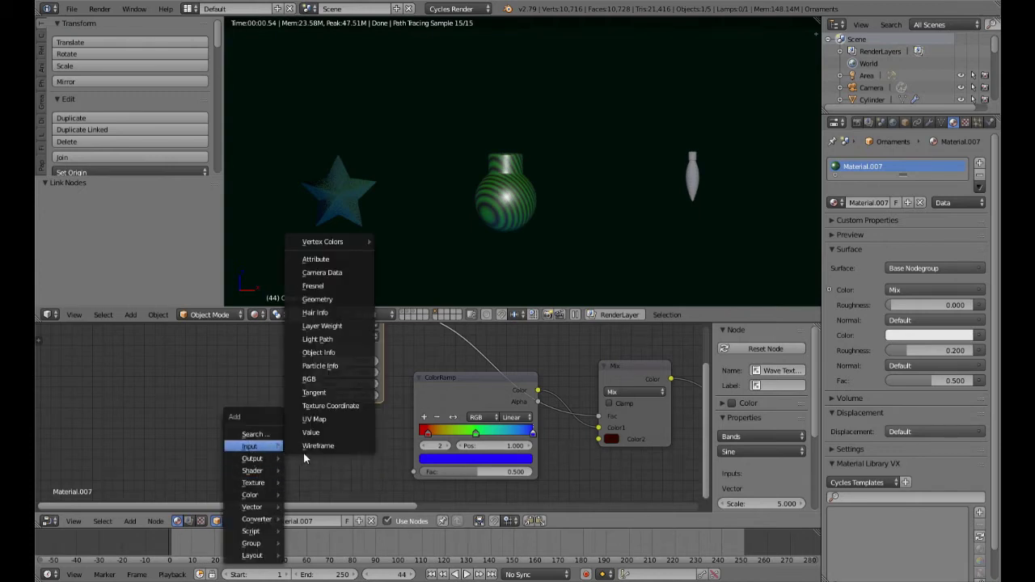
{"action": "left_click", "coordinate": [324, 353]}
{"action": "left_click", "coordinate": [248, 416]}
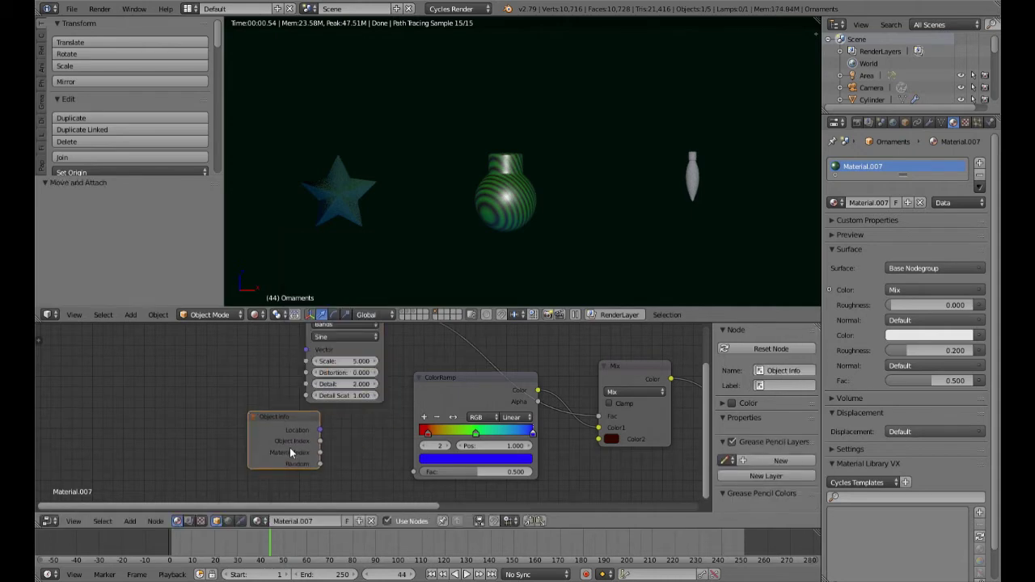
{"action": "left_click_drag", "start_coordinate": [321, 464], "coordinate": [413, 472]}
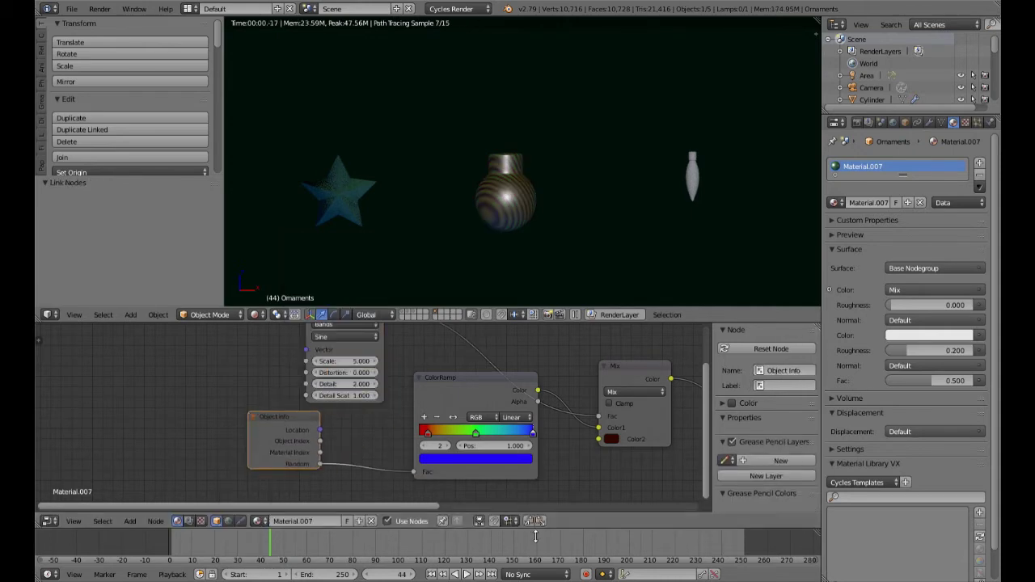
{"action": "scroll", "coordinate": [573, 186], "scroll_direction": "up", "scroll_amount": 4}
{"action": "scroll", "coordinate": [529, 203], "scroll_direction": "down", "scroll_amount": 2}
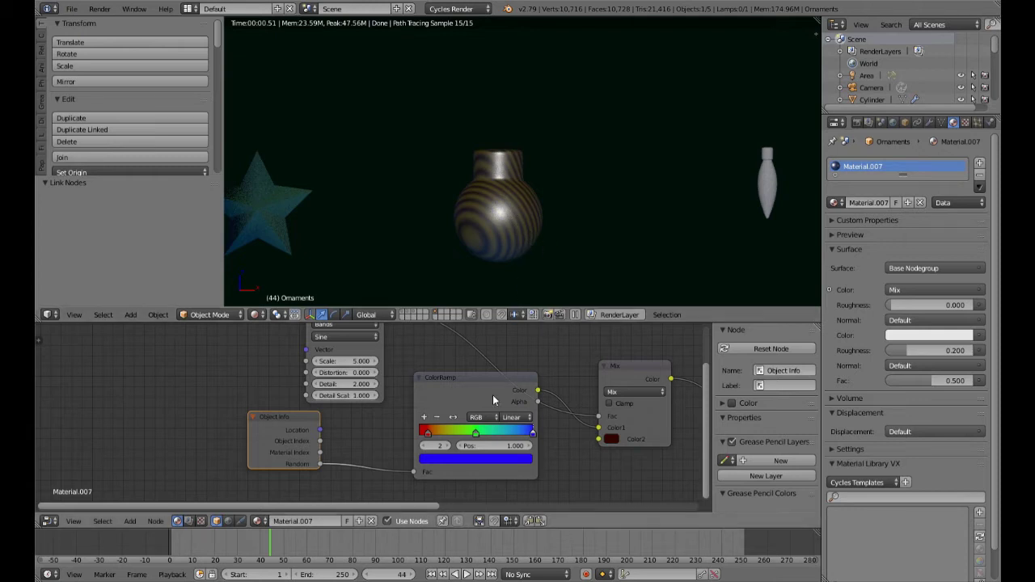
Move the Object Info node further left and reconnect its Random output
{"action": "scroll", "coordinate": [568, 498], "scroll_direction": "up", "scroll_amount": 3}
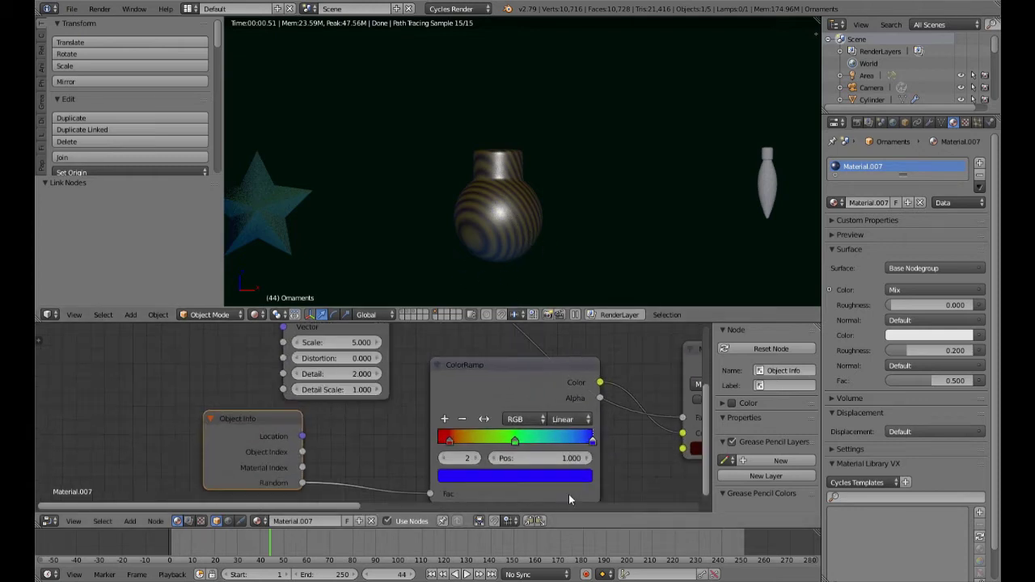
{"action": "scroll", "coordinate": [328, 443], "scroll_direction": "down", "scroll_amount": 2}
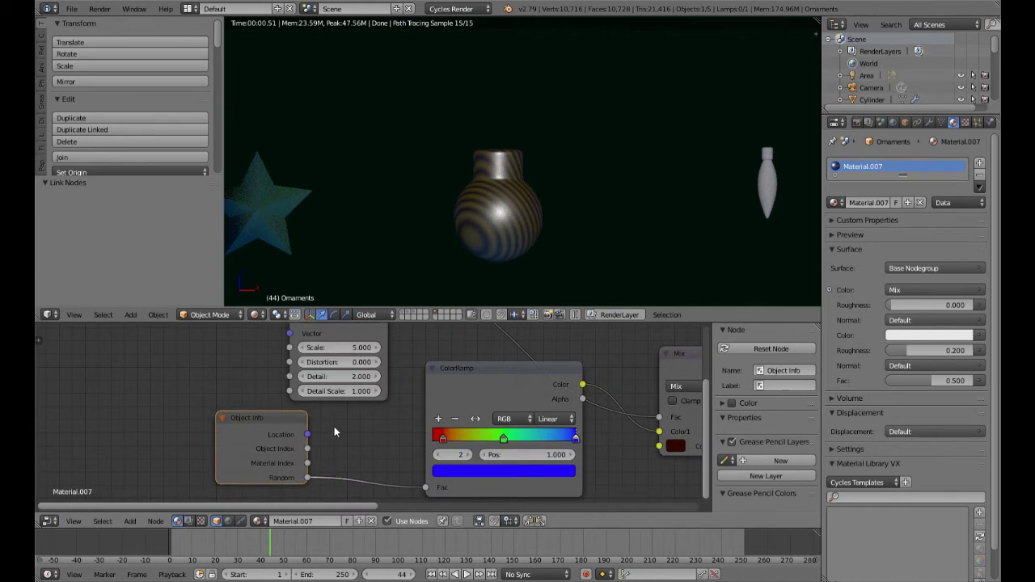
{"action": "middle_click_drag", "start_coordinate": [335, 426], "coordinate": [309, 459]}
{"action": "left_click_drag", "start_coordinate": [250, 444], "coordinate": [123, 432]}
{"action": "left_click_drag", "start_coordinate": [163, 499], "coordinate": [202, 412]}
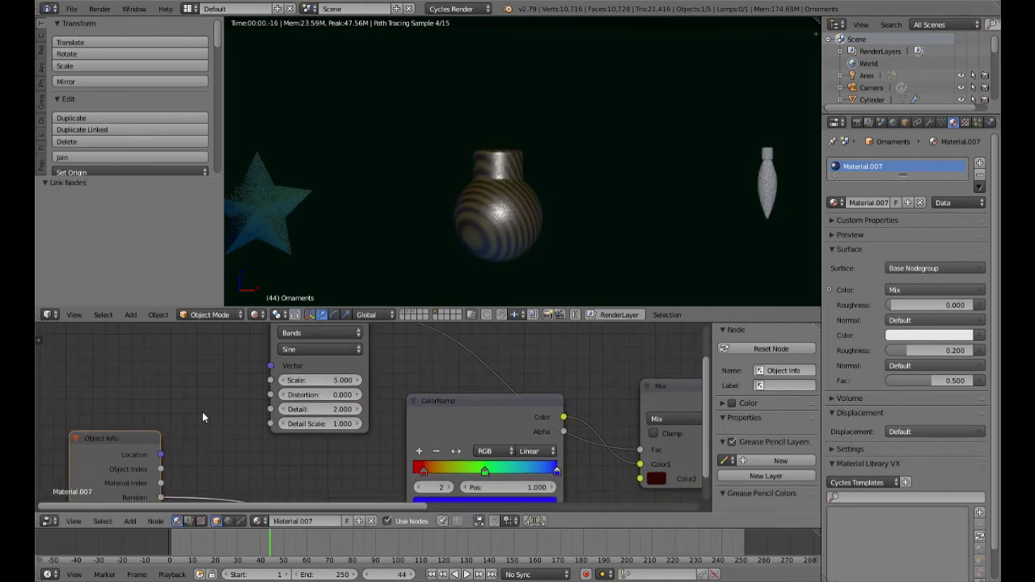
{"action": "scroll", "coordinate": [202, 411], "scroll_direction": "down", "scroll_amount": 2}
Add another Object Info node and link its Random output into the Wave Texture Scale
{"action": "middle_click_drag", "start_coordinate": [202, 412], "coordinate": [237, 421]}
{"action": "key", "text": "shift+a"}
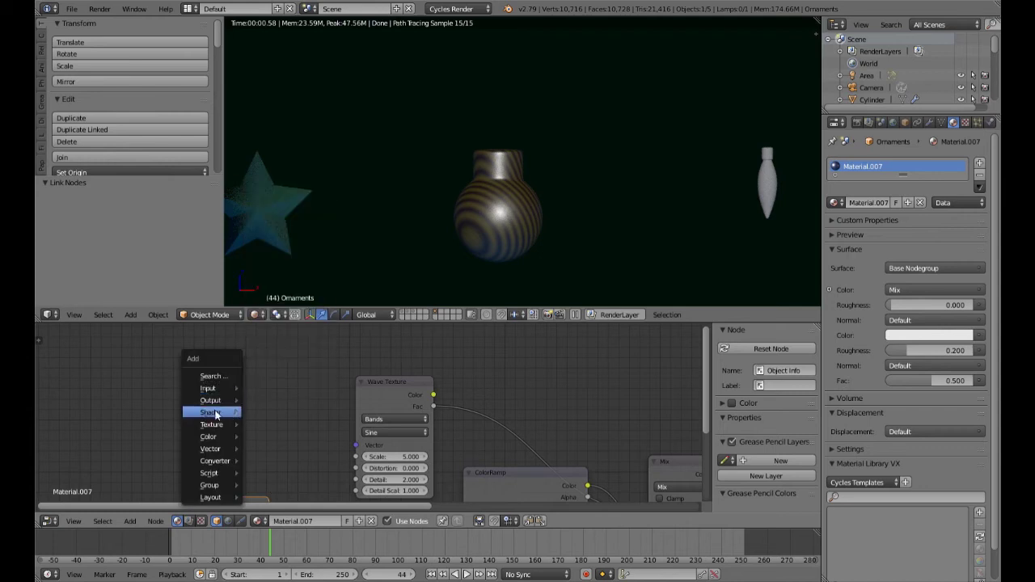
{"action": "mouse_move", "coordinate": [212, 437]}
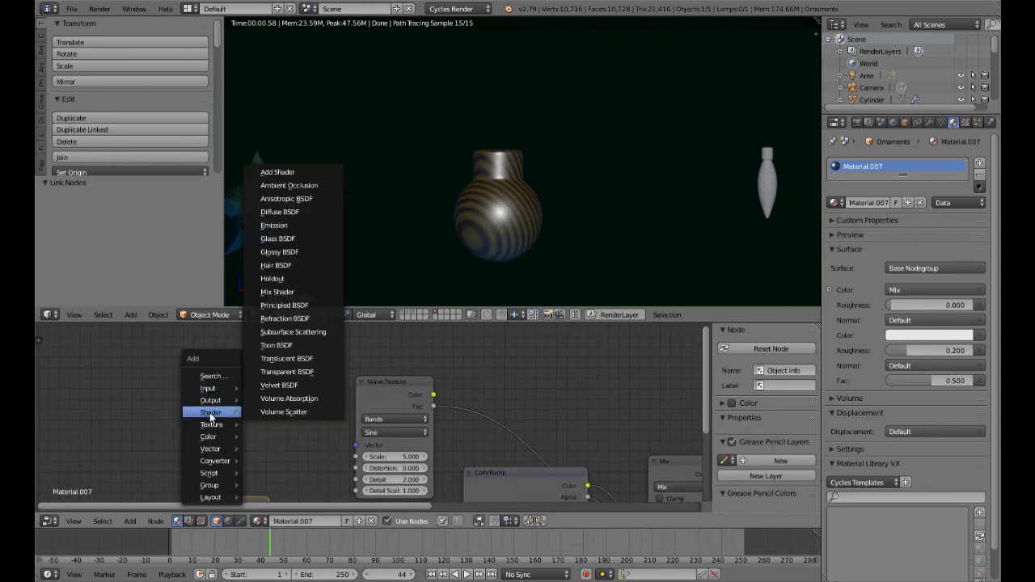
{"action": "mouse_move", "coordinate": [212, 390]}
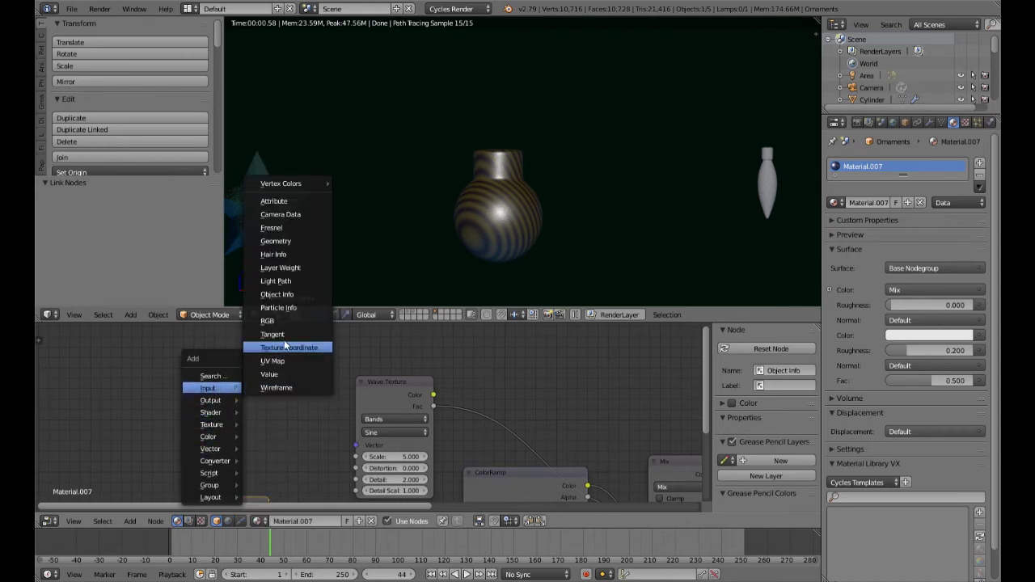
{"action": "left_click", "coordinate": [284, 295]}
{"action": "left_click", "coordinate": [180, 349]}
{"action": "left_click_drag", "start_coordinate": [249, 392], "coordinate": [355, 457]}
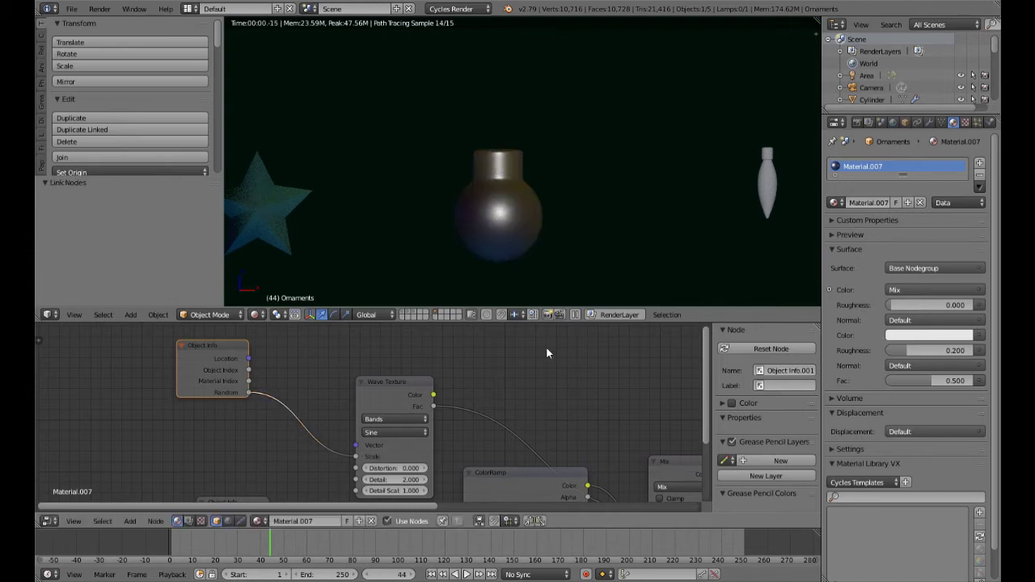
{"action": "scroll", "coordinate": [563, 218], "scroll_direction": "up", "scroll_amount": 3}
{"action": "scroll", "coordinate": [553, 227], "scroll_direction": "down", "scroll_amount": 1}
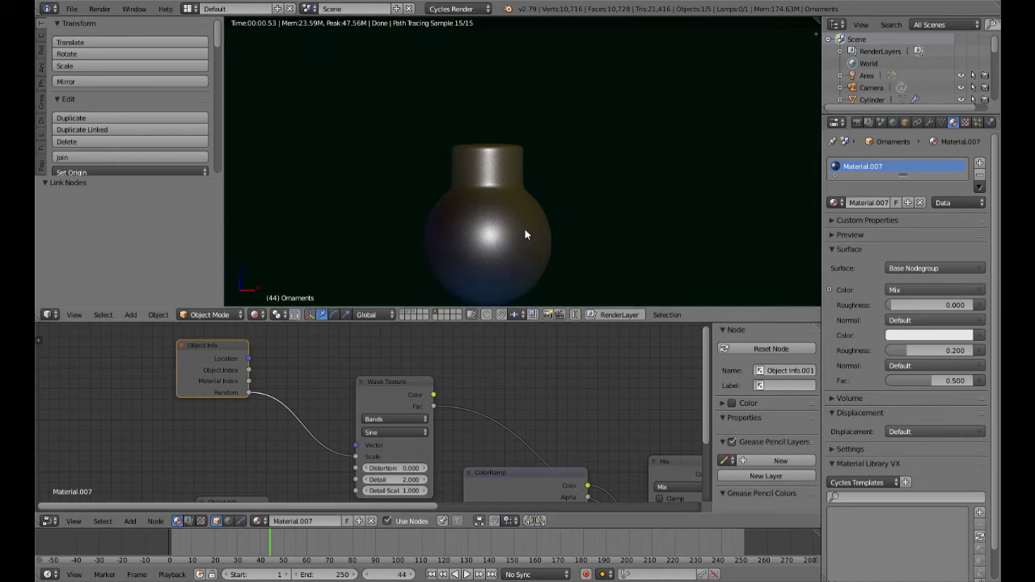
Test a duplicate bauble in rendered preview, then remove the Object Info node driving wave Scale
{"action": "key", "text": "shift+z"}
{"action": "key", "text": "shift+d"}
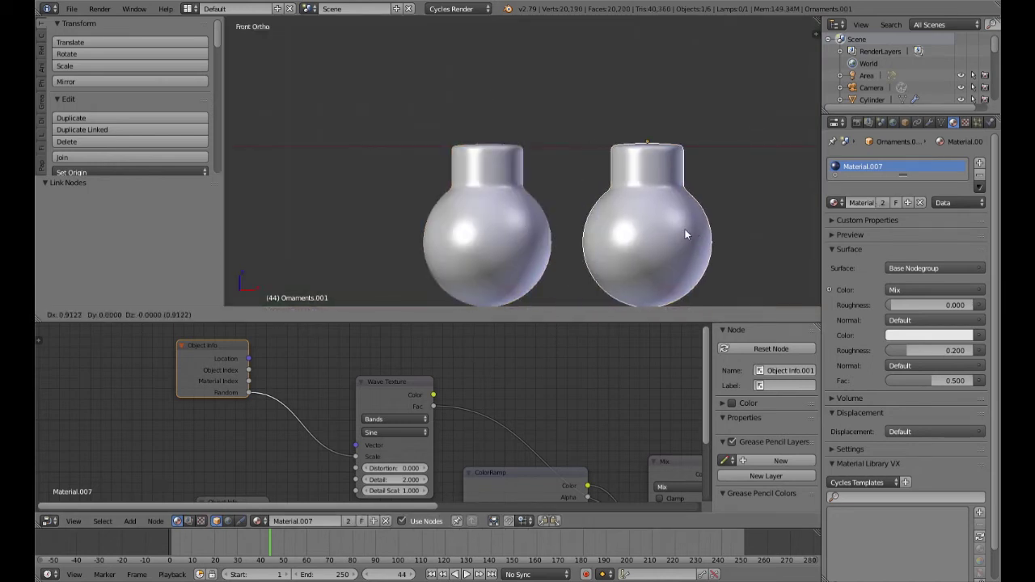
{"action": "left_click", "coordinate": [685, 235]}
{"action": "key", "text": "shift+z"}
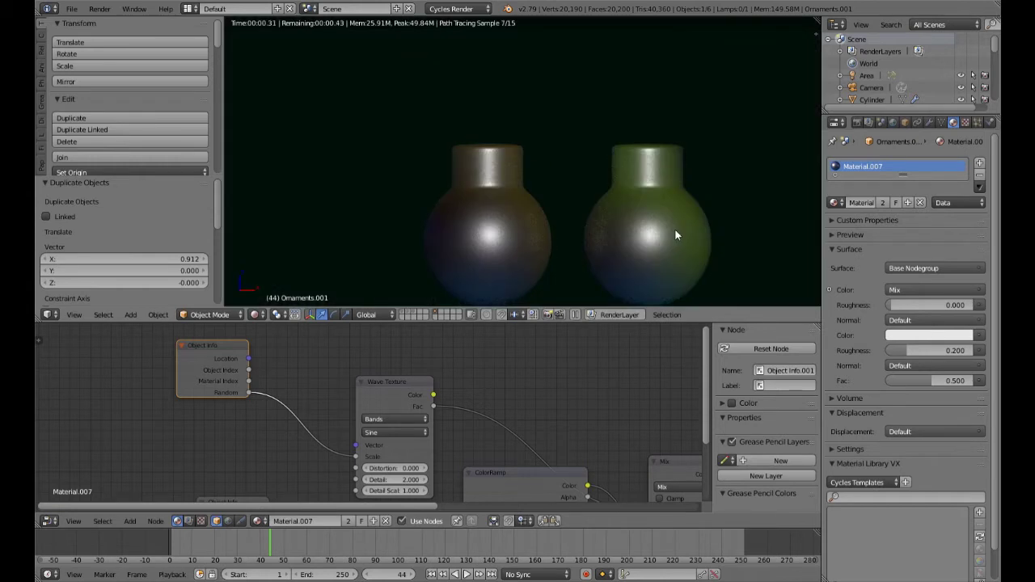
{"action": "scroll", "coordinate": [675, 228], "scroll_direction": "down", "scroll_amount": 1}
{"action": "scroll", "coordinate": [674, 228], "scroll_direction": "up", "scroll_amount": 3}
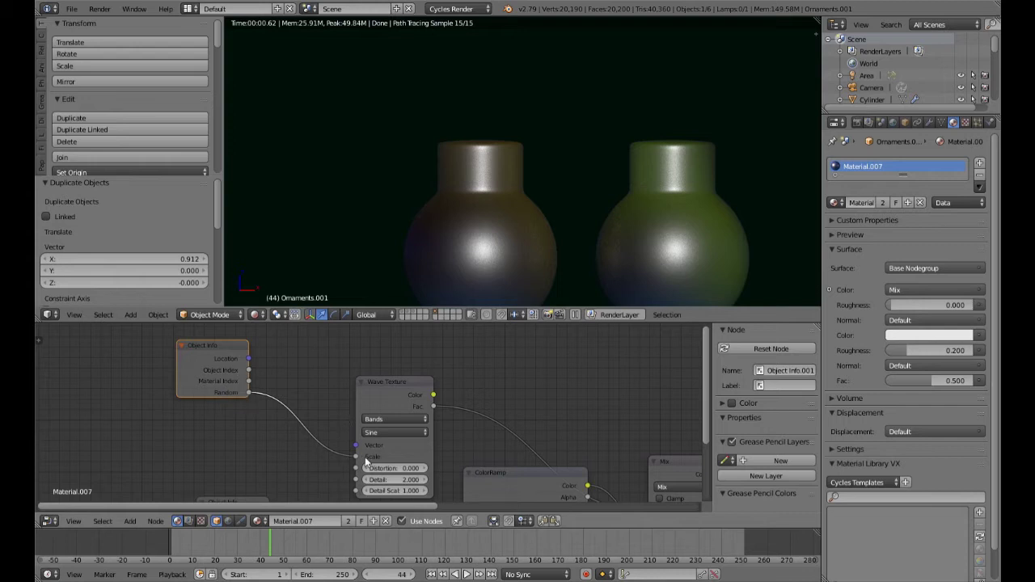
{"action": "left_click_drag", "start_coordinate": [353, 458], "coordinate": [268, 444]}
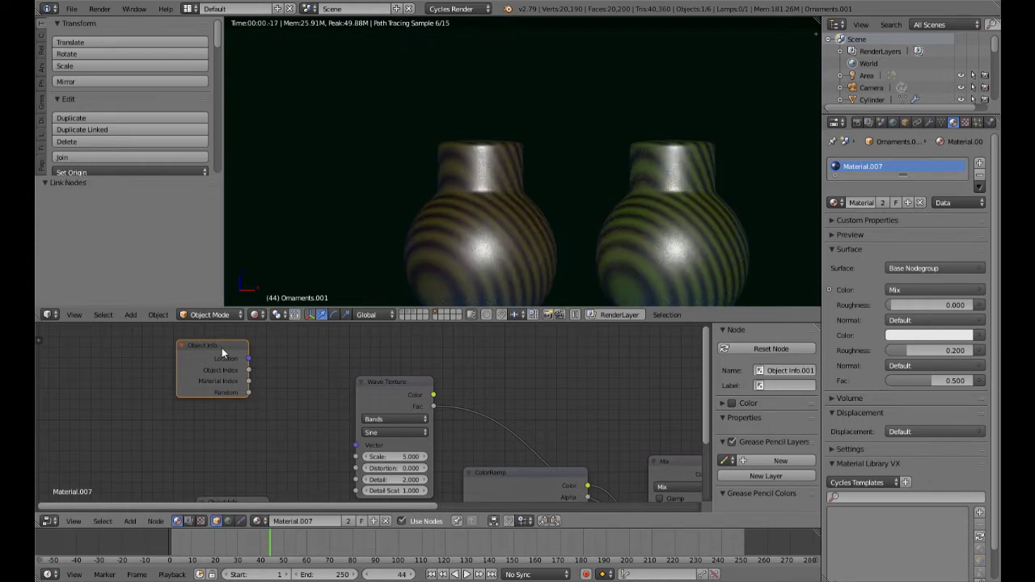
{"action": "key", "text": "x"}
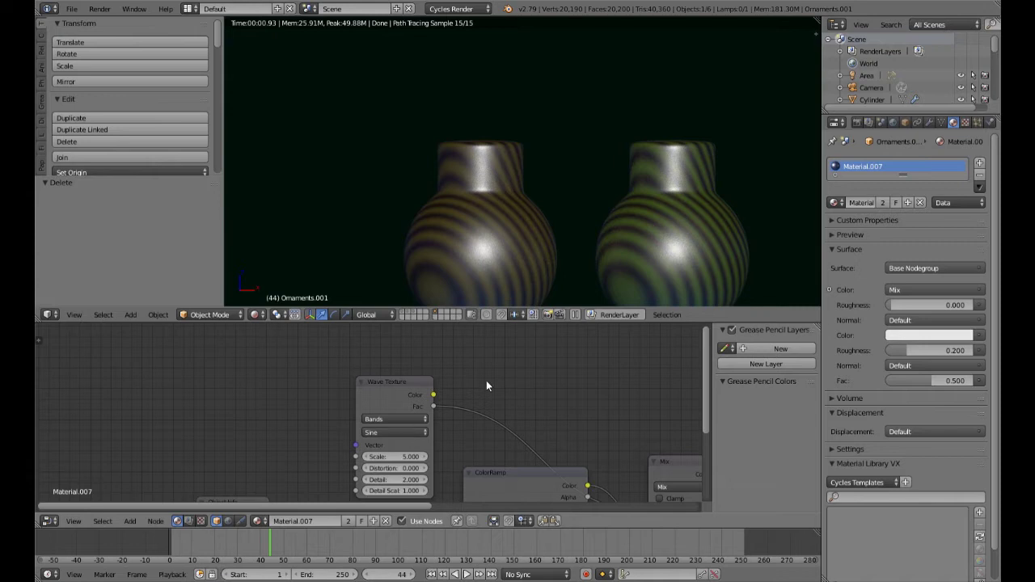
Delete the duplicate ornament and set the Wave Texture Scale to 10
{"action": "key", "text": "x"}
{"action": "left_click", "coordinate": [652, 243]}
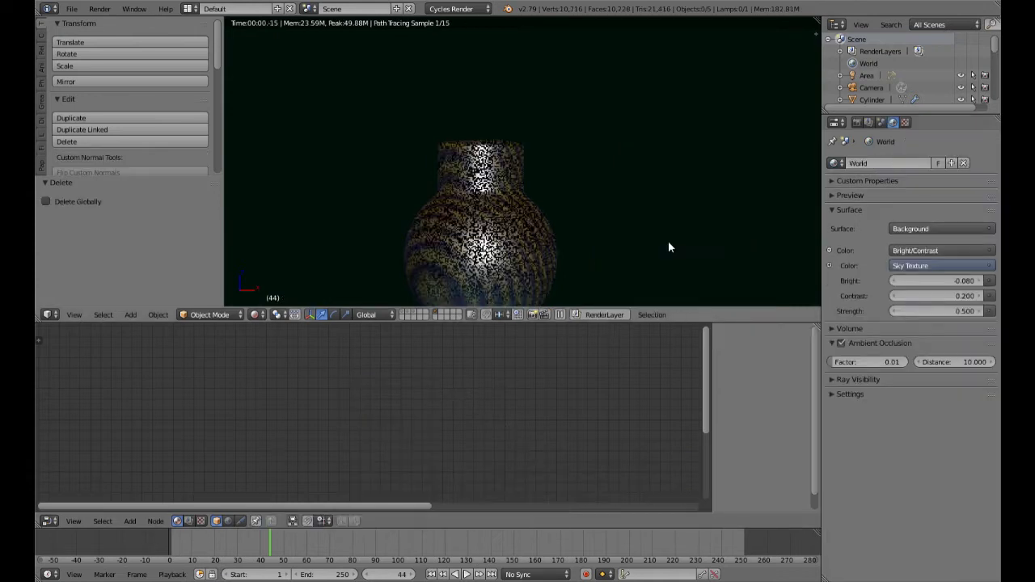
{"action": "scroll", "coordinate": [500, 433], "scroll_direction": "up", "scroll_amount": 1}
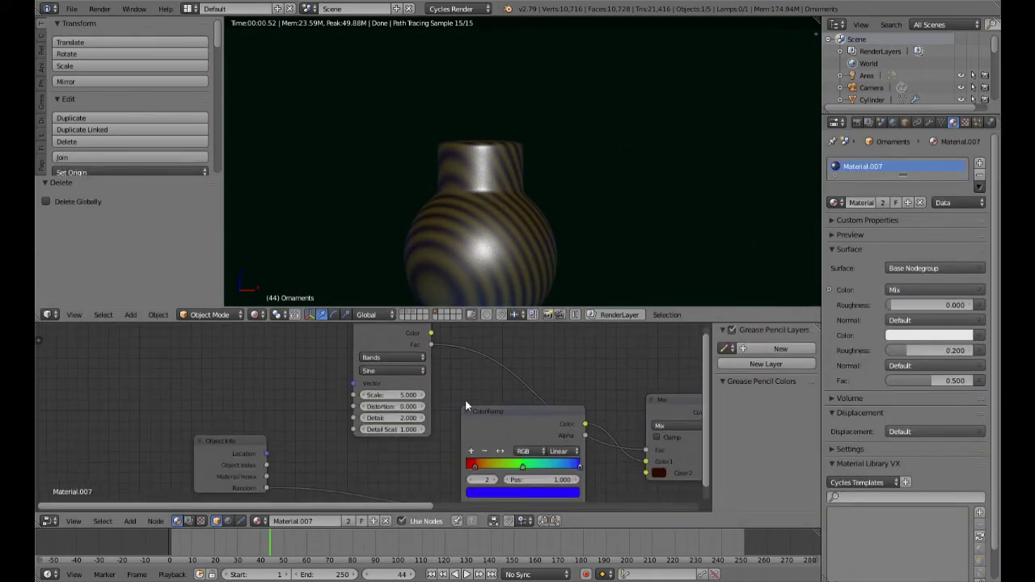
{"action": "scroll", "coordinate": [465, 400], "scroll_direction": "up", "scroll_amount": 2}
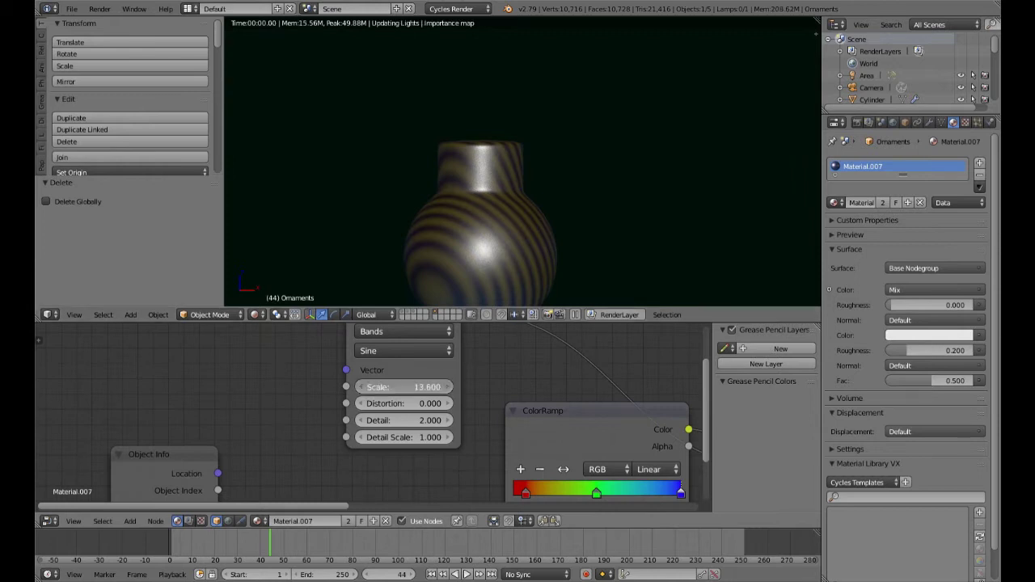
{"action": "left_click_drag", "start_coordinate": [402, 387], "coordinate": [453, 386]}
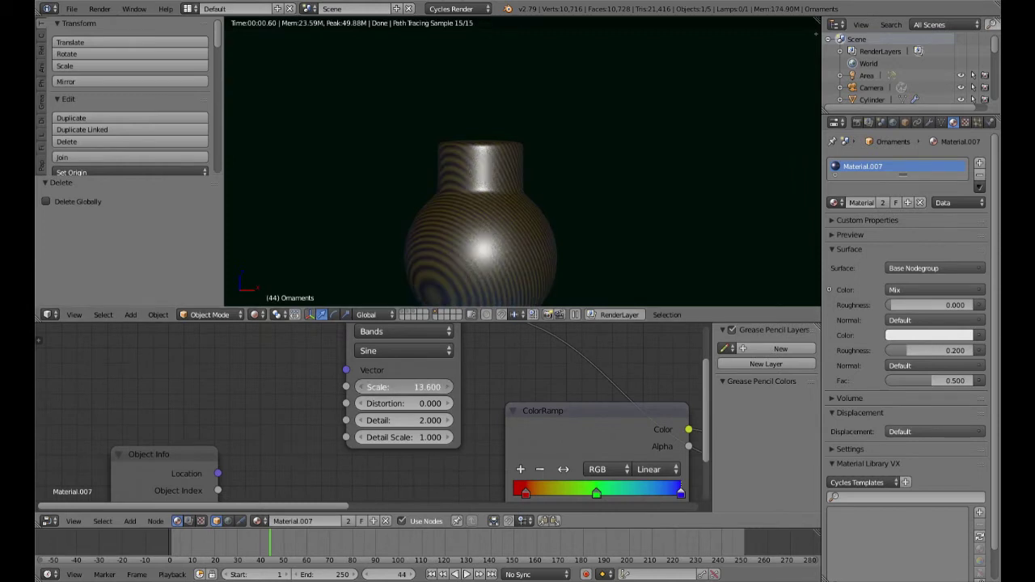
{"action": "left_click", "coordinate": [398, 388]}
{"action": "type", "text": "10"}
{"action": "key", "text": "Return"}
Set the wave Distortion to 6.1, Detail to 3.4 and Detail Scale to 2
{"action": "left_click_drag", "start_coordinate": [396, 403], "coordinate": [462, 404]}
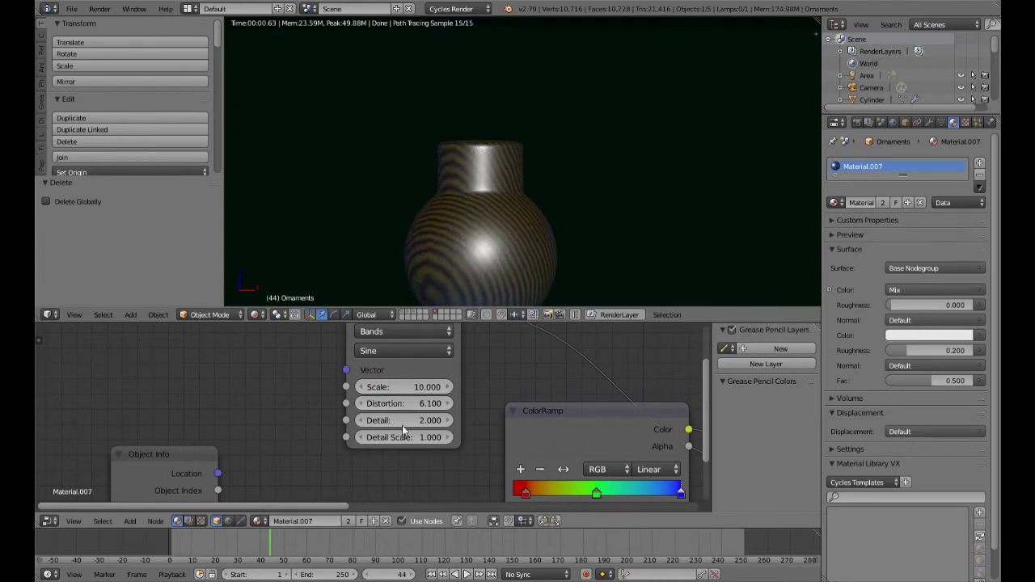
{"action": "left_click_drag", "start_coordinate": [392, 421], "coordinate": [428, 421]}
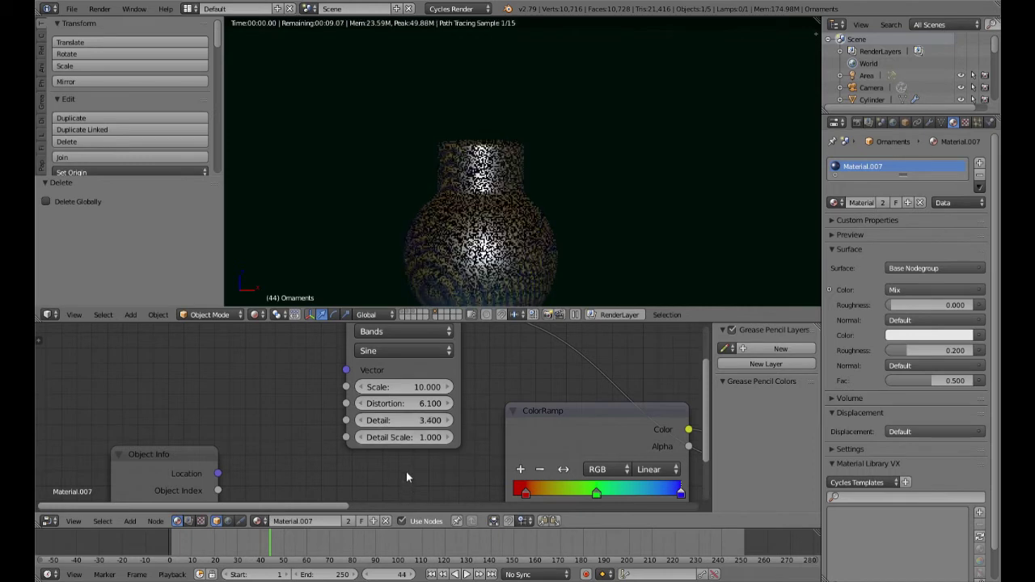
{"action": "left_click", "coordinate": [410, 441]}
{"action": "type", "text": "2"}
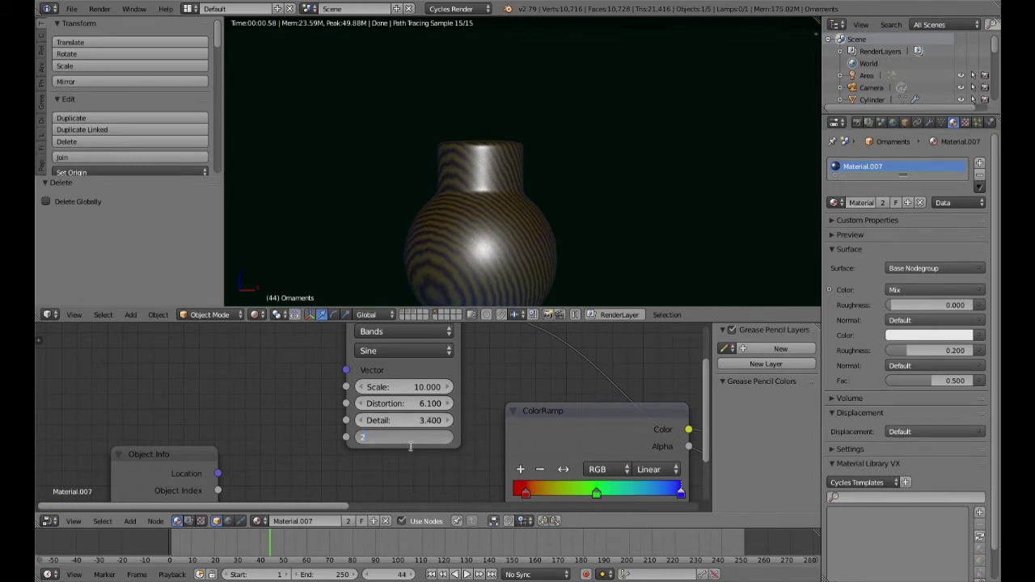
{"action": "key", "text": "Return"}
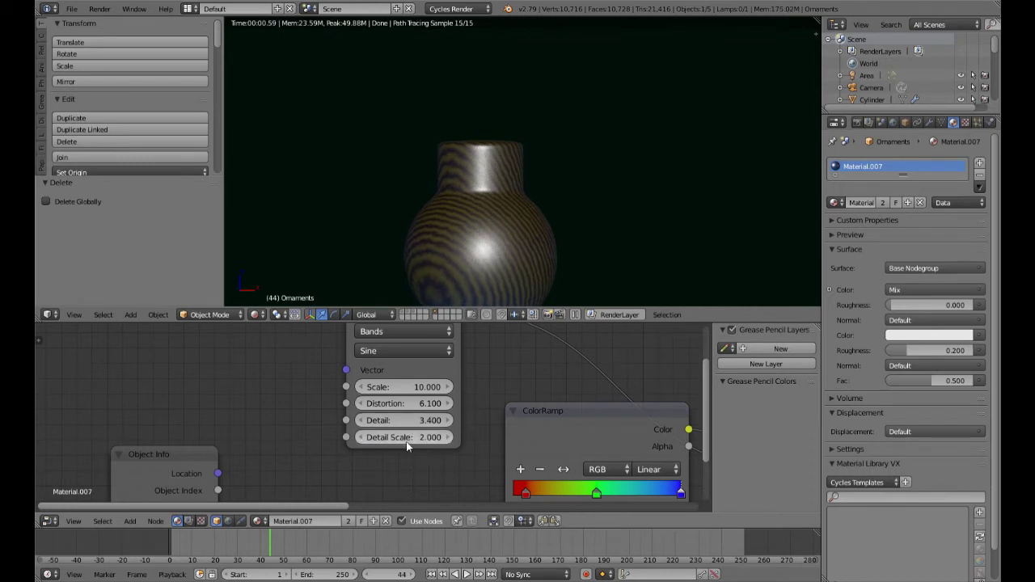
{"action": "scroll", "coordinate": [499, 302], "scroll_direction": "up", "scroll_amount": 2}
{"action": "scroll", "coordinate": [499, 302], "scroll_direction": "down", "scroll_amount": 2}
{"action": "scroll", "coordinate": [499, 301], "scroll_direction": "down", "scroll_amount": 3}
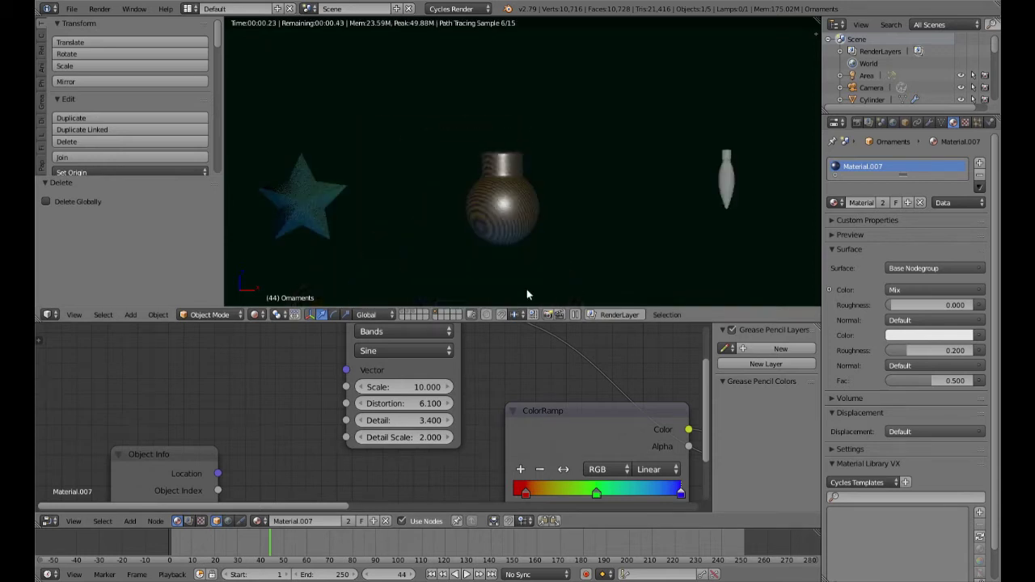
{"action": "scroll", "coordinate": [512, 253], "scroll_direction": "up", "scroll_amount": 4}
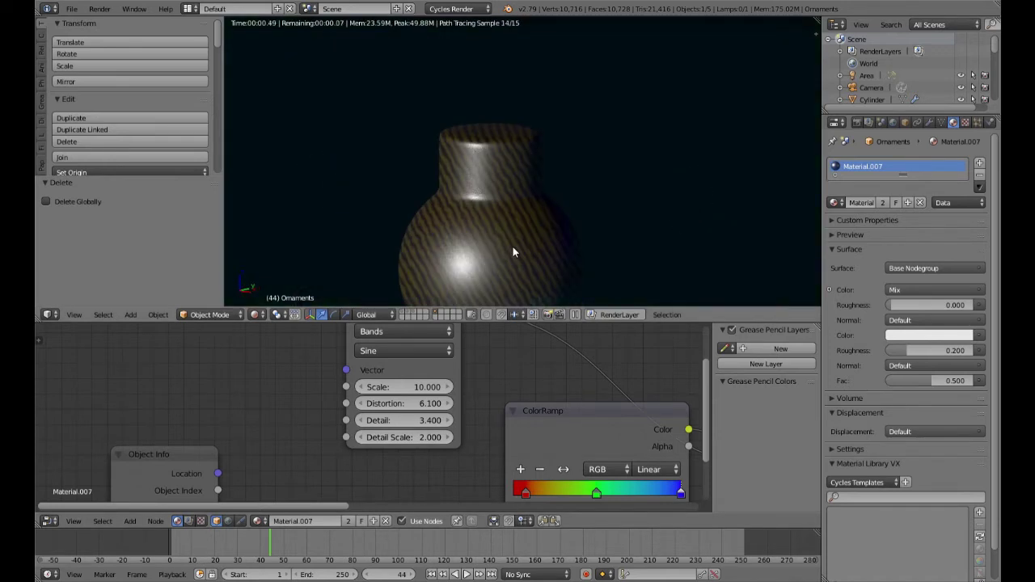
{"action": "scroll", "coordinate": [525, 258], "scroll_direction": "up", "scroll_amount": 1}
{"action": "scroll", "coordinate": [565, 220], "scroll_direction": "down", "scroll_amount": 2}
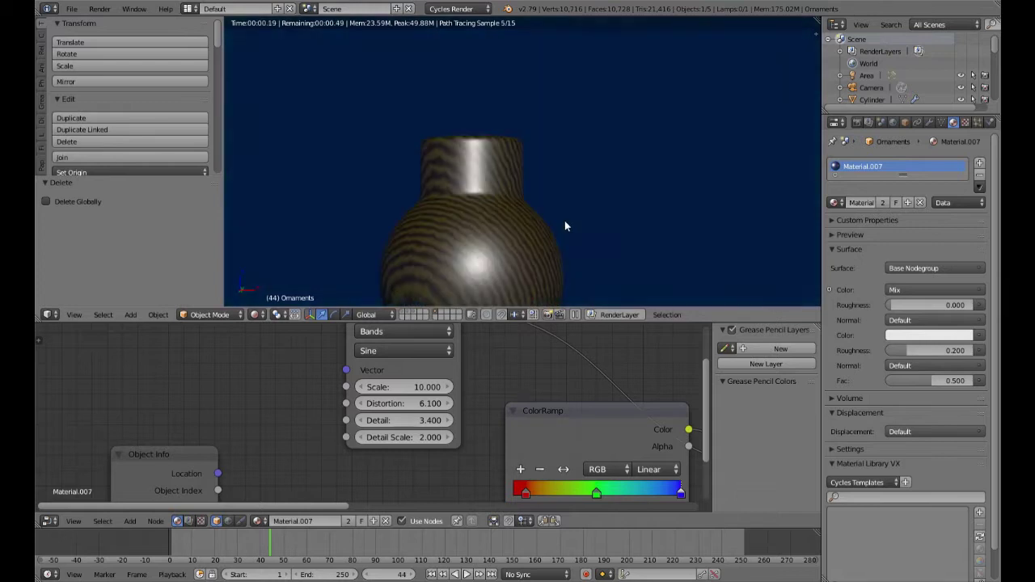
{"action": "scroll", "coordinate": [558, 218], "scroll_direction": "down", "scroll_amount": 1}
{"action": "scroll", "coordinate": [557, 211], "scroll_direction": "down", "scroll_amount": 1}
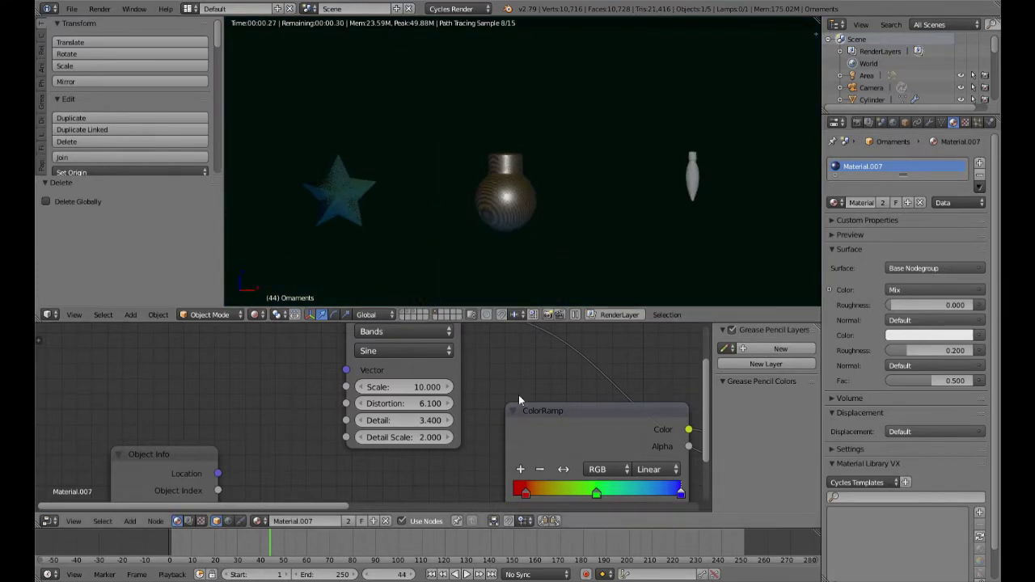
{"action": "middle_click_drag", "start_coordinate": [471, 422], "coordinate": [425, 404]}
{"action": "scroll", "coordinate": [407, 456], "scroll_direction": "down", "scroll_amount": 2}
{"action": "middle_click_drag", "start_coordinate": [592, 489], "coordinate": [503, 337]}
{"action": "scroll", "coordinate": [518, 239], "scroll_direction": "up", "scroll_amount": 5}
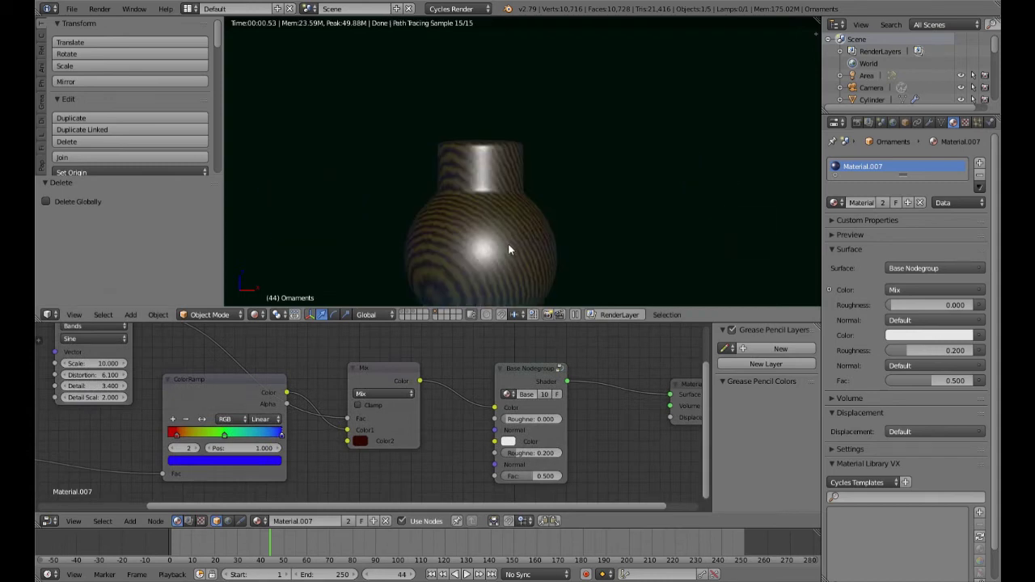
{"action": "middle_click_drag", "start_coordinate": [508, 244], "coordinate": [523, 192], "text": "shift"}
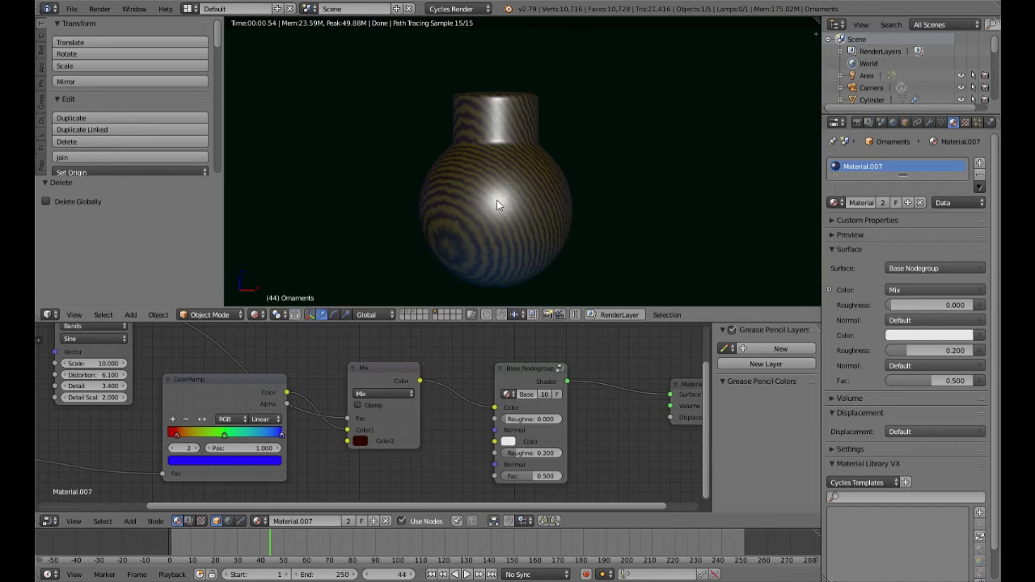
{"action": "scroll", "coordinate": [497, 200], "scroll_direction": "up", "scroll_amount": 4}
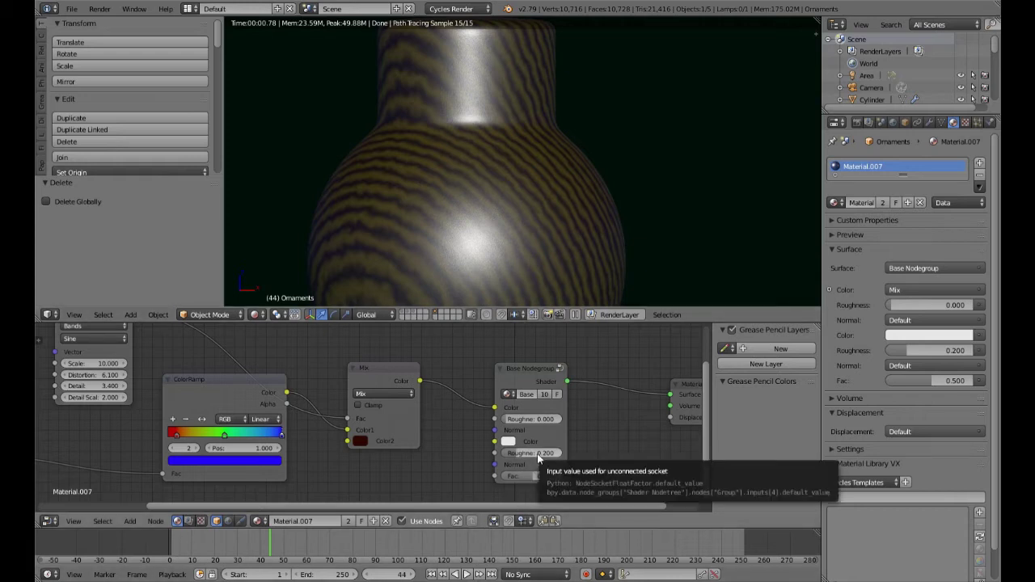
Set the Base Nodegroup's second Roughness to 0.036 and orbit to inspect the glossier bauble
{"action": "scroll", "coordinate": [537, 454], "scroll_direction": "up", "scroll_amount": 2}
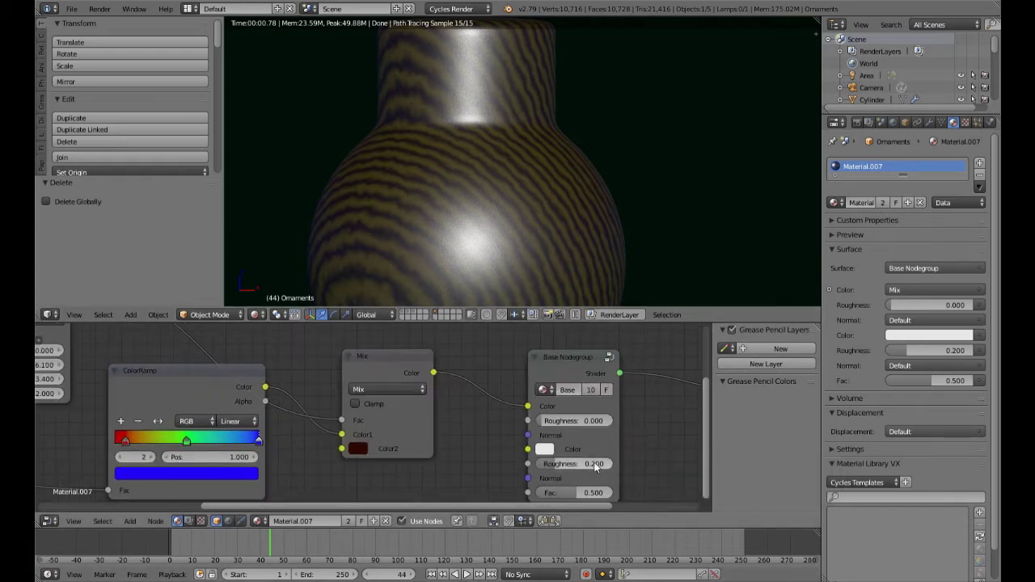
{"action": "left_click", "coordinate": [595, 463]}
{"action": "type", "text": "0"}
{"action": "key", "text": "Return"}
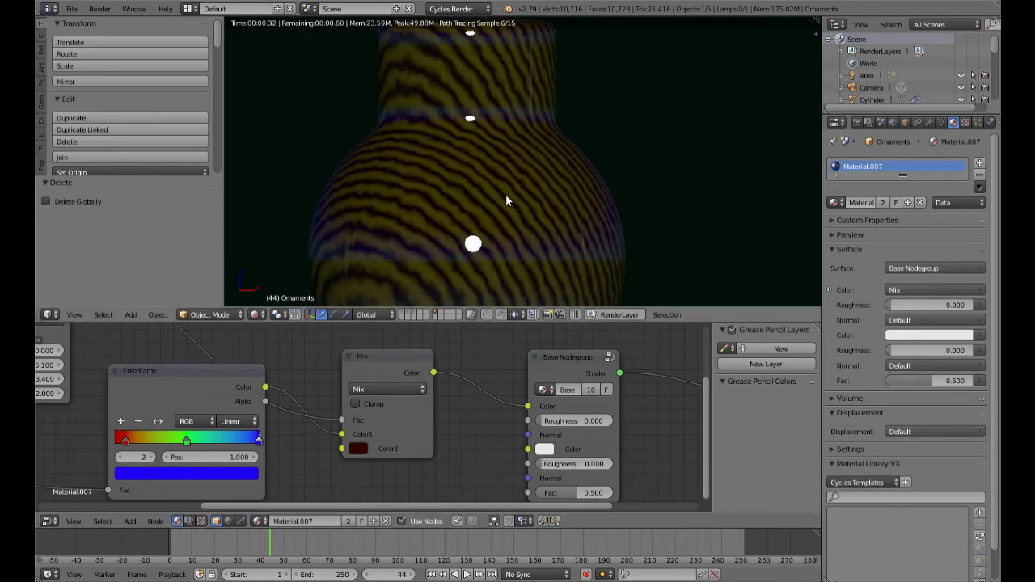
{"action": "mouse_move", "coordinate": [590, 464]}
{"action": "left_mouse_down"}
{"action": "mouse_move", "coordinate": [599, 464]}
{"action": "mouse_move", "coordinate": [590, 463]}
{"action": "left_mouse_up"}
{"action": "scroll", "coordinate": [557, 264], "scroll_direction": "down", "scroll_amount": 4}
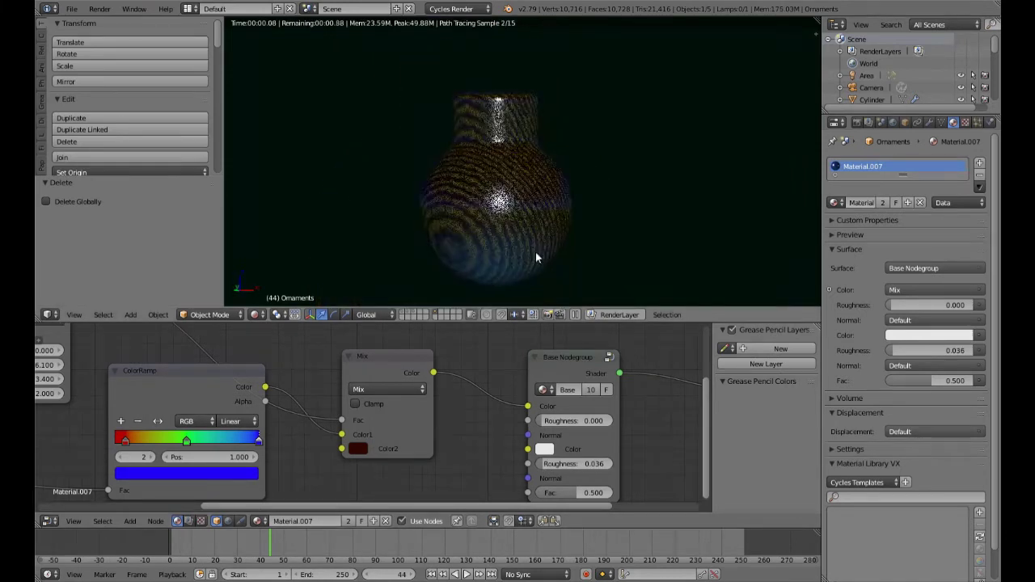
{"action": "scroll", "coordinate": [576, 258], "scroll_direction": "up", "scroll_amount": 4}
{"action": "middle_click_drag", "start_coordinate": [575, 258], "coordinate": [550, 214]}
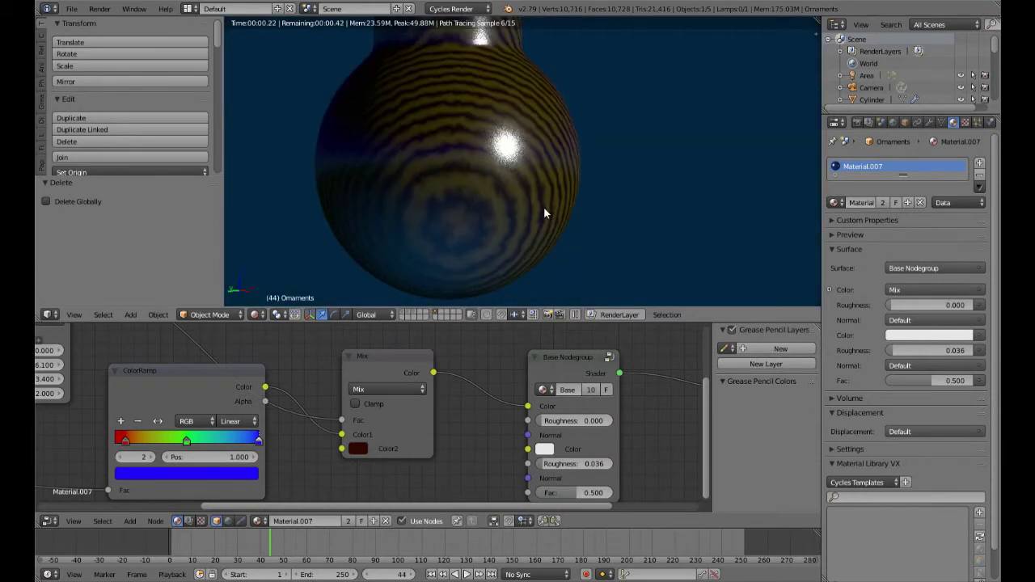
{"action": "scroll", "coordinate": [504, 440], "scroll_direction": "down", "scroll_amount": 2}
{"action": "middle_click_drag", "start_coordinate": [514, 477], "coordinate": [516, 437]}
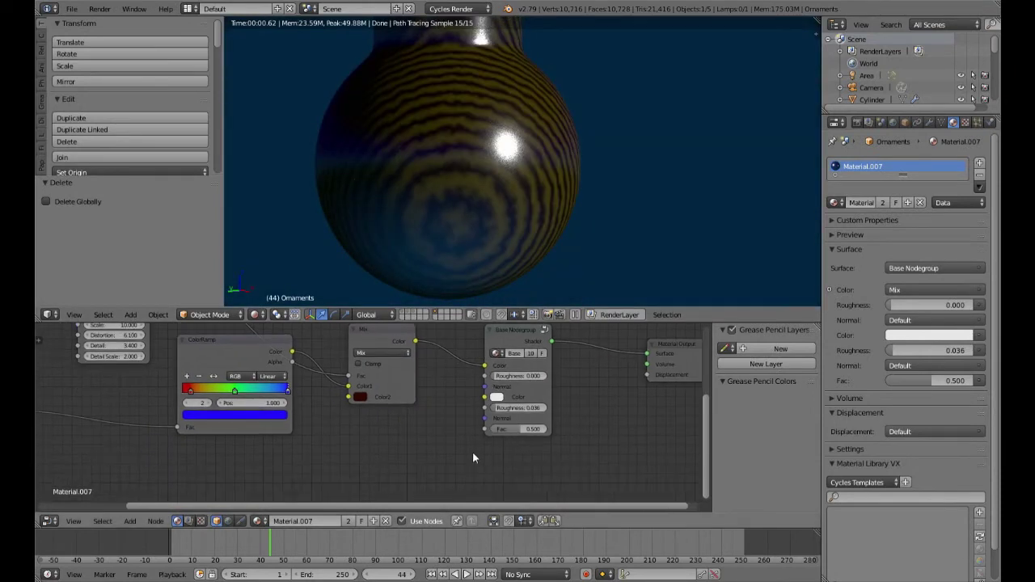
Add a Layer Weight node and link its Facing output to the shader group's Fac input
{"action": "key", "text": "shift+a"}
{"action": "mouse_move", "coordinate": [355, 447]}
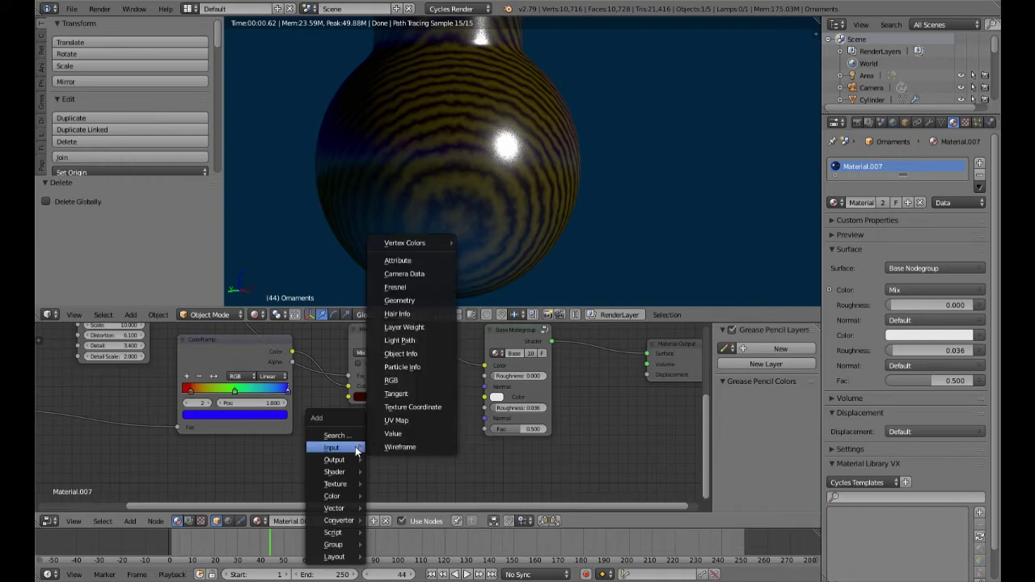
{"action": "left_click", "coordinate": [403, 327]}
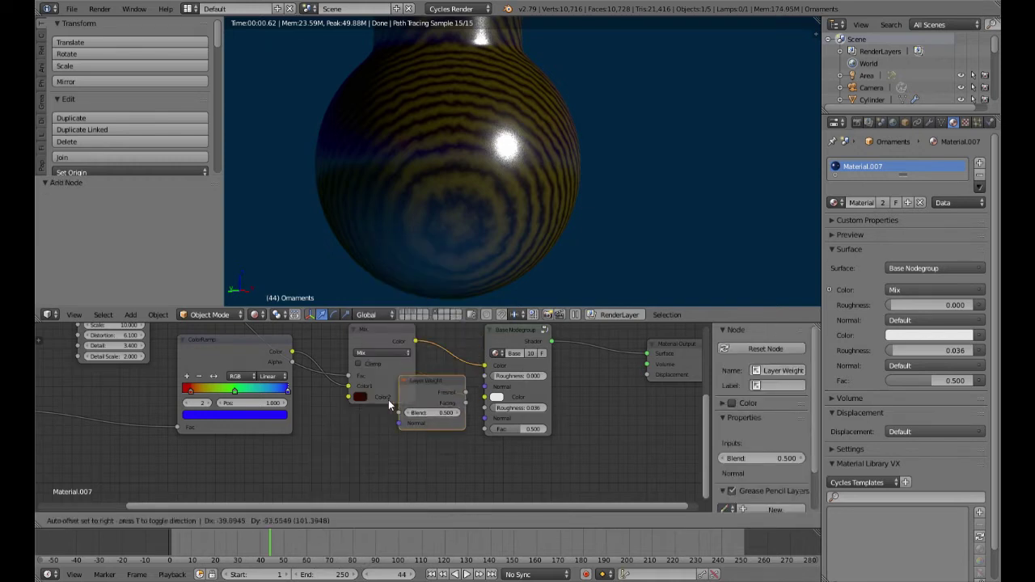
{"action": "left_click", "coordinate": [402, 482]}
{"action": "left_click_drag", "start_coordinate": [396, 475], "coordinate": [399, 477]}
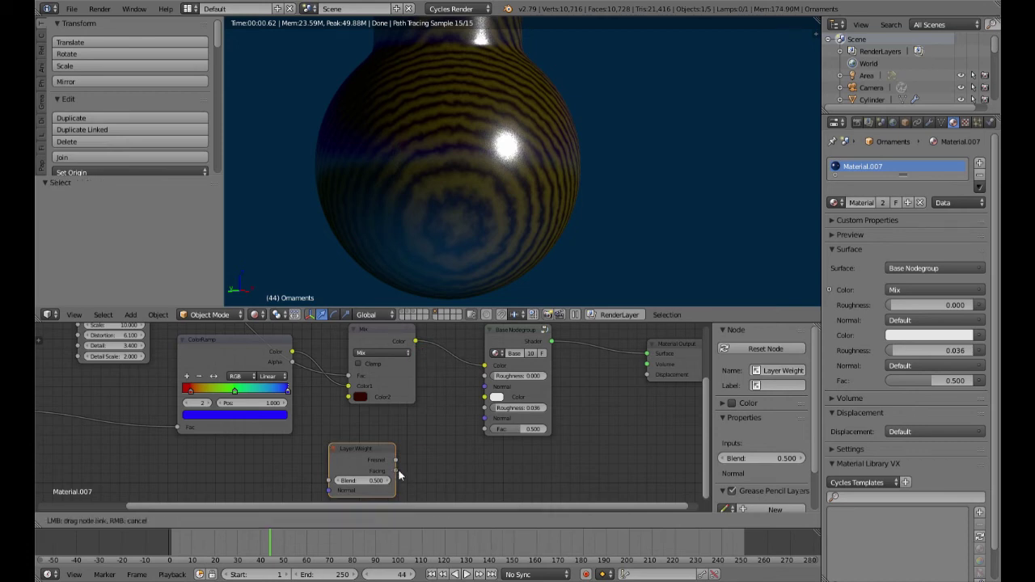
{"action": "left_click_drag", "start_coordinate": [481, 434], "coordinate": [483, 430]}
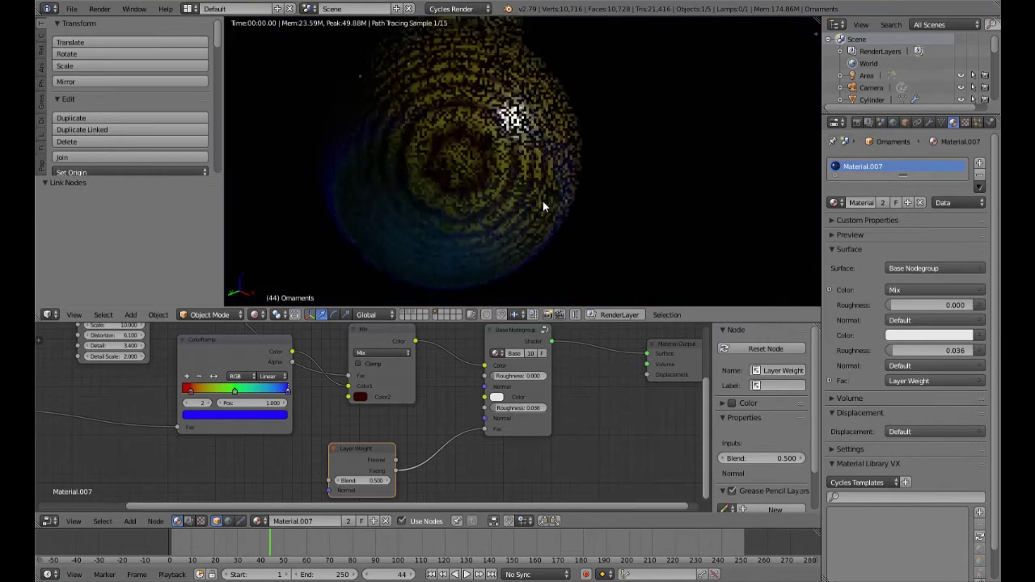
Adjust the Layer Weight Blend (0.500) and frame the whole node tree, including the Noise and Object Info nodes
{"action": "scroll", "coordinate": [537, 207], "scroll_direction": "down", "scroll_amount": 8}
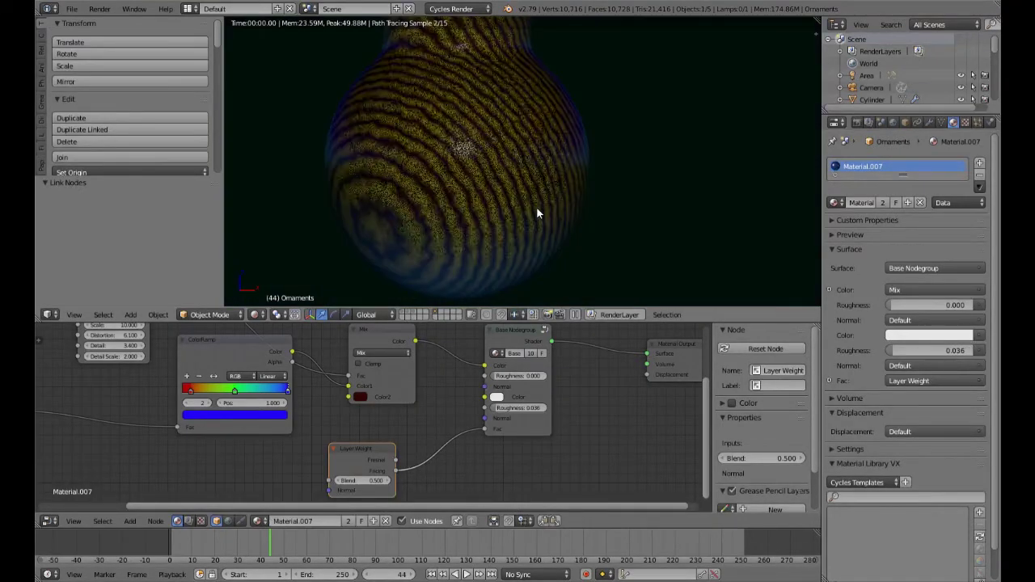
{"action": "scroll", "coordinate": [539, 219], "scroll_direction": "down", "scroll_amount": 3}
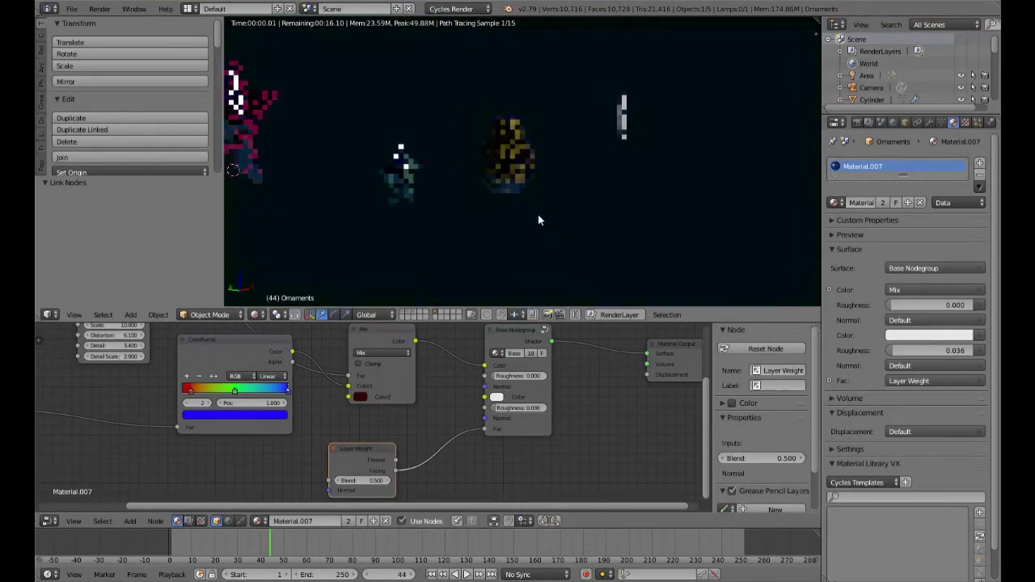
{"action": "scroll", "coordinate": [538, 219], "scroll_direction": "up", "scroll_amount": 10}
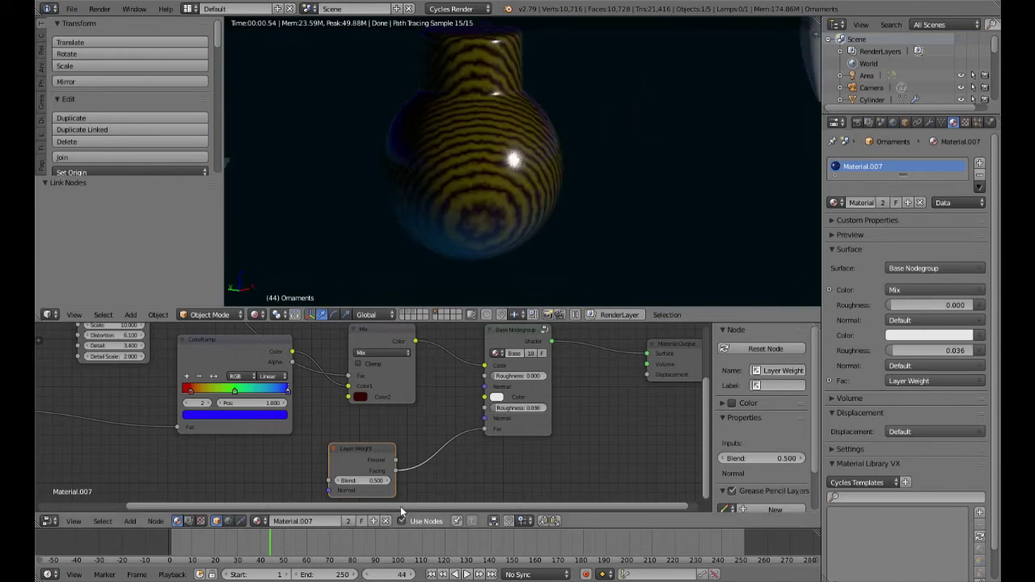
{"action": "mouse_move", "coordinate": [360, 486]}
{"action": "left_mouse_down"}
{"action": "mouse_move", "coordinate": [384, 486]}
{"action": "mouse_move", "coordinate": [358, 488]}
{"action": "left_mouse_up"}
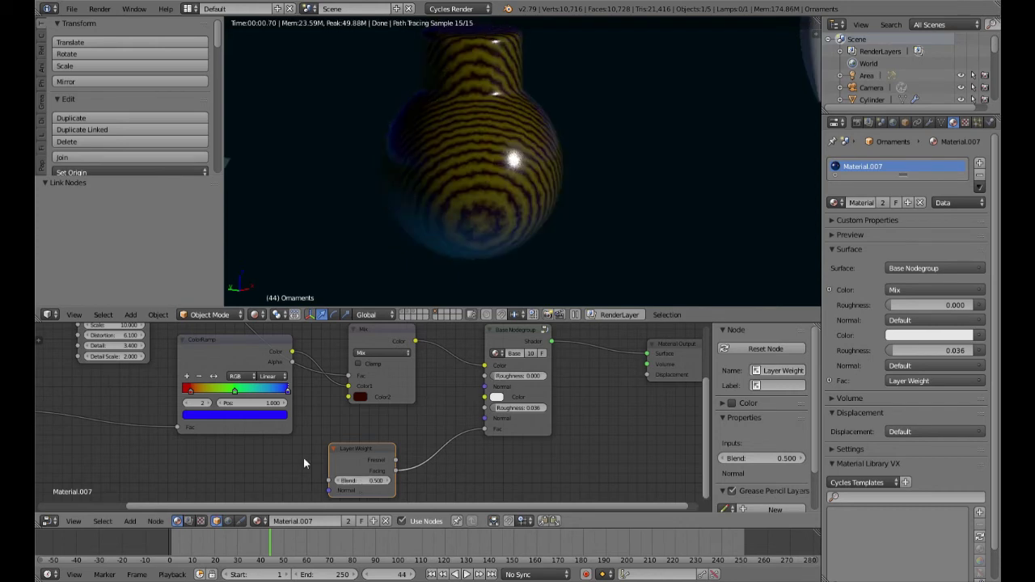
{"action": "middle_click_drag", "start_coordinate": [283, 450], "coordinate": [443, 495]}
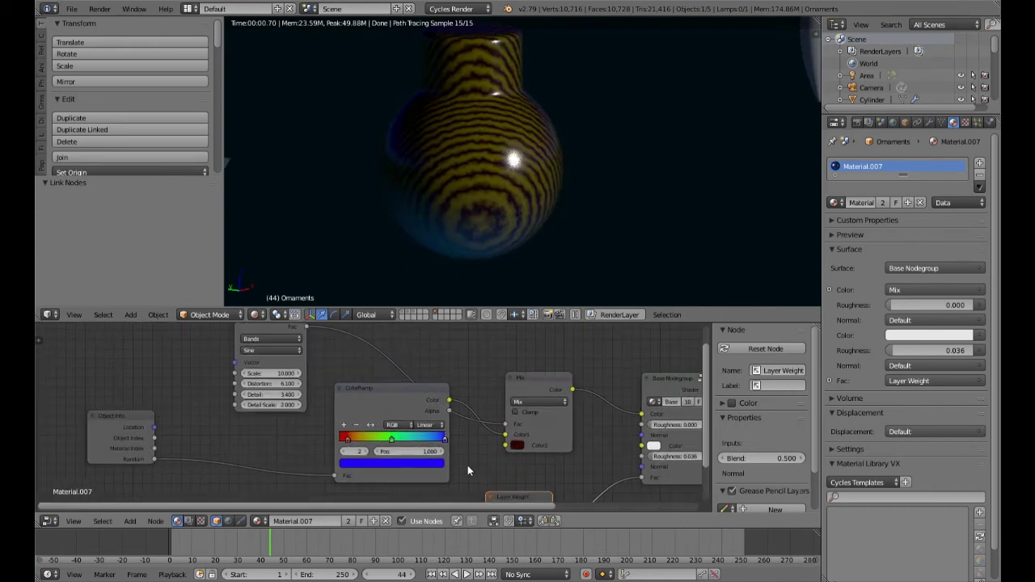
{"action": "scroll", "coordinate": [368, 421], "scroll_direction": "up", "scroll_amount": 2}
{"action": "middle_click_drag", "start_coordinate": [196, 424], "coordinate": [283, 474]}
{"action": "scroll", "coordinate": [279, 472], "scroll_direction": "down", "scroll_amount": 2}
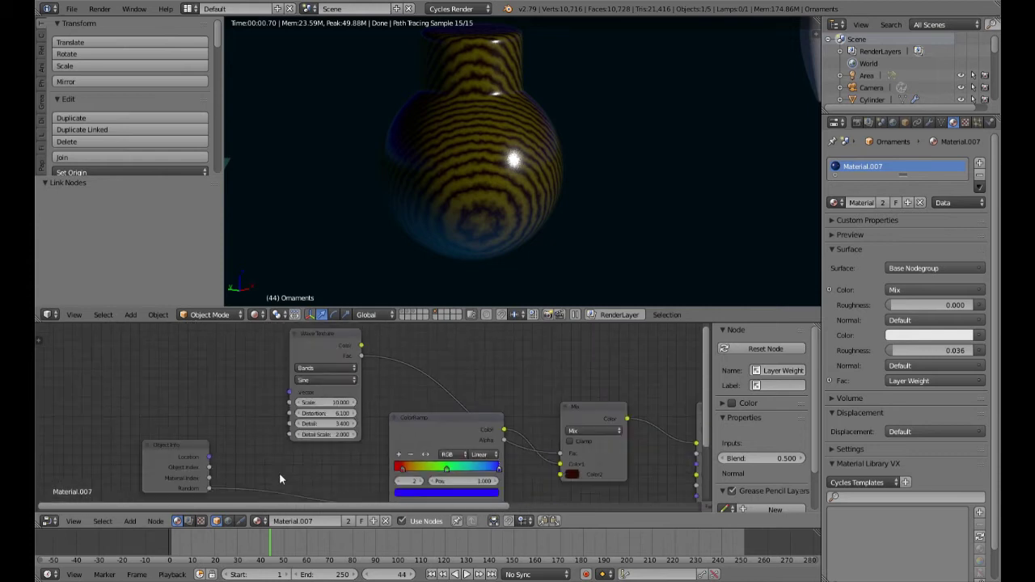
{"action": "scroll", "coordinate": [279, 472], "scroll_direction": "down", "scroll_amount": 3}
{"action": "scroll", "coordinate": [270, 414], "scroll_direction": "up", "scroll_amount": 4}
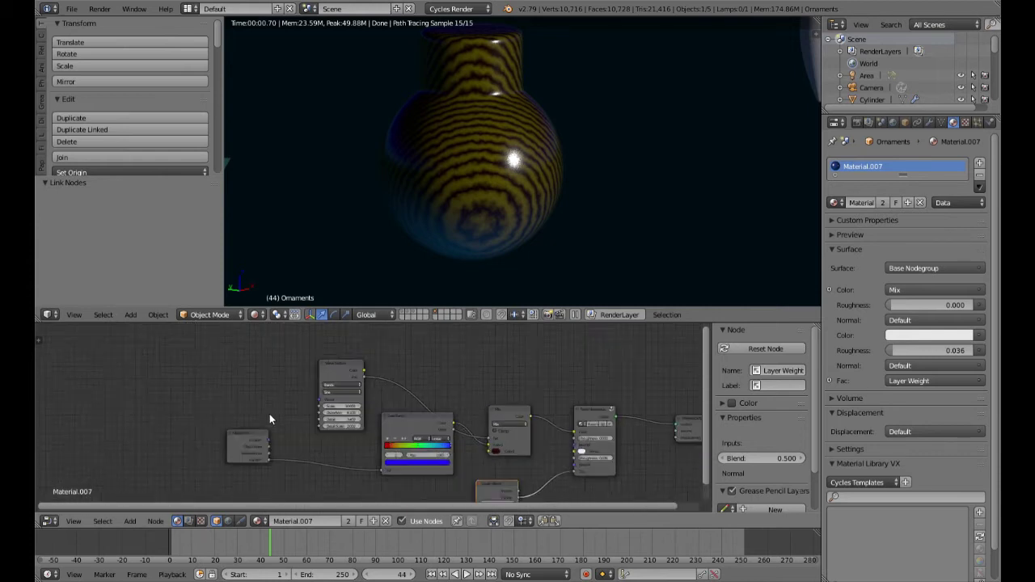
{"action": "middle_click_drag", "start_coordinate": [259, 415], "coordinate": [352, 466]}
{"action": "scroll", "coordinate": [352, 467], "scroll_direction": "down", "scroll_amount": 4}
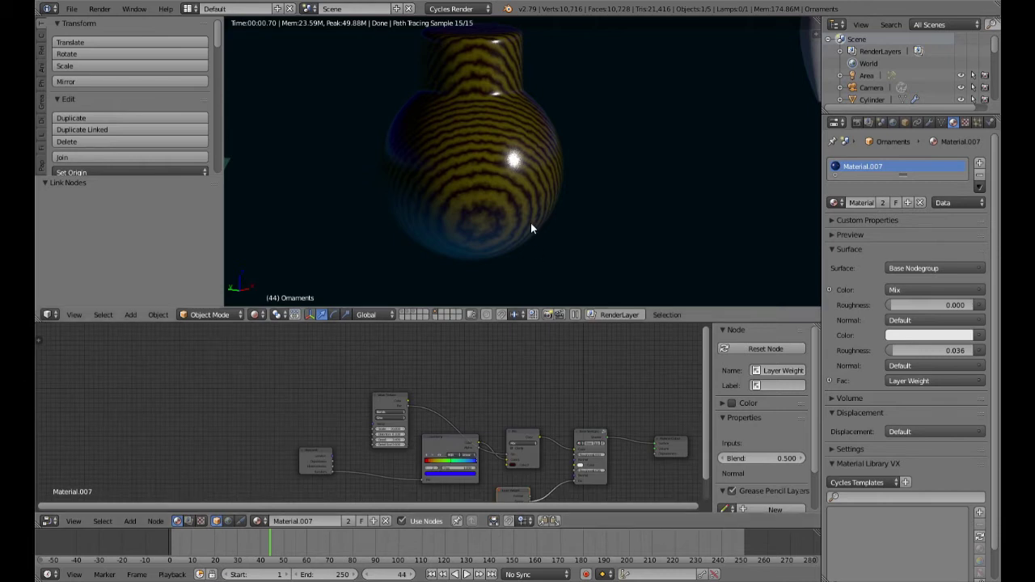
In solid front view, place a duplicate ornament to the right of the original along X
{"action": "key", "text": "shift+z"}
{"action": "scroll", "coordinate": [530, 228], "scroll_direction": "down", "scroll_amount": 5}
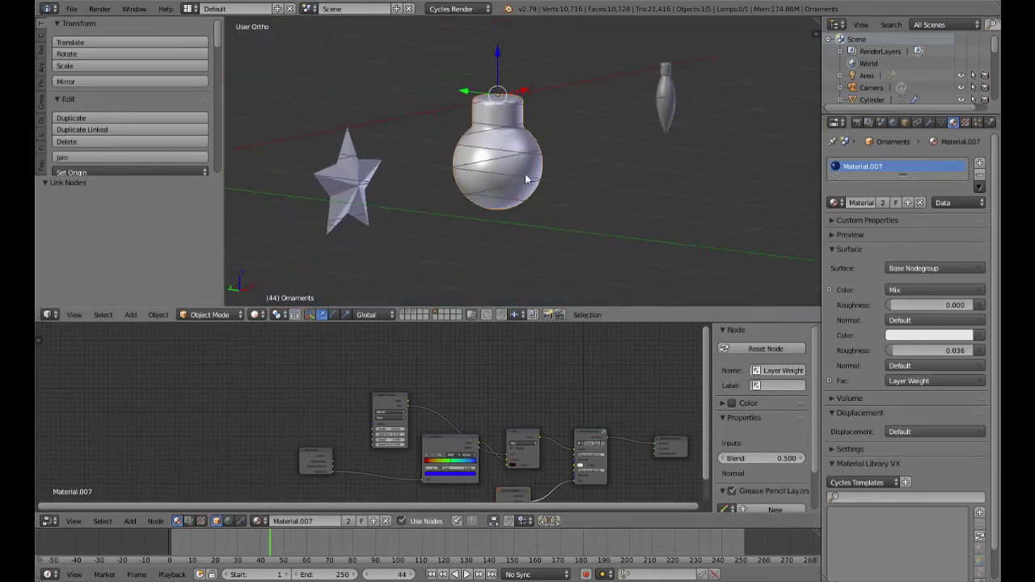
{"action": "key", "text": "KP_1"}
{"action": "key", "text": "shift+d"}
{"action": "key", "text": "Escape"}
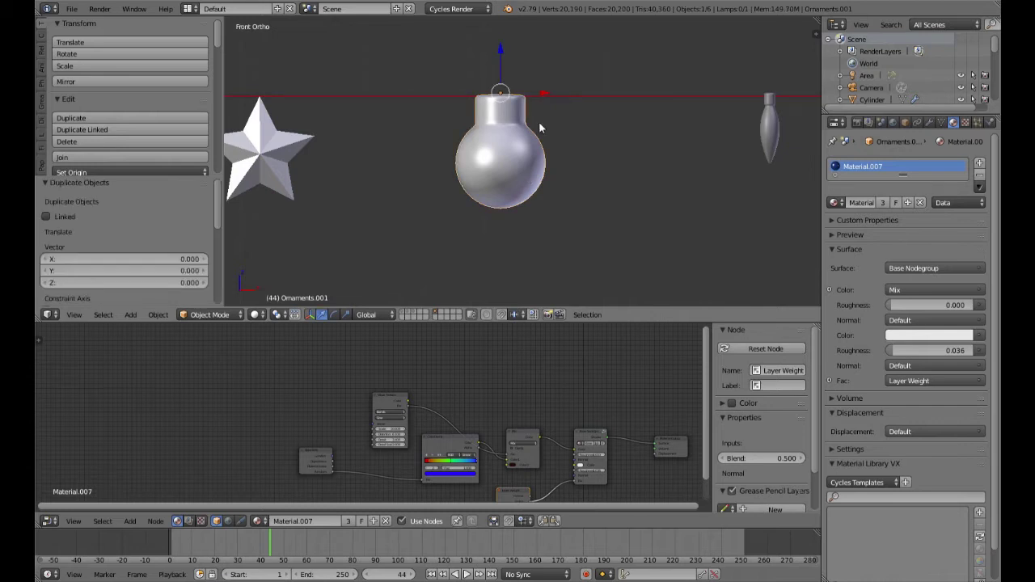
{"action": "key", "text": "g"}
{"action": "key", "text": "x"}
{"action": "left_click", "coordinate": [669, 90]}
Render both ornaments side by side to compare, then delete the duplicate
{"action": "key", "text": "shift+z"}
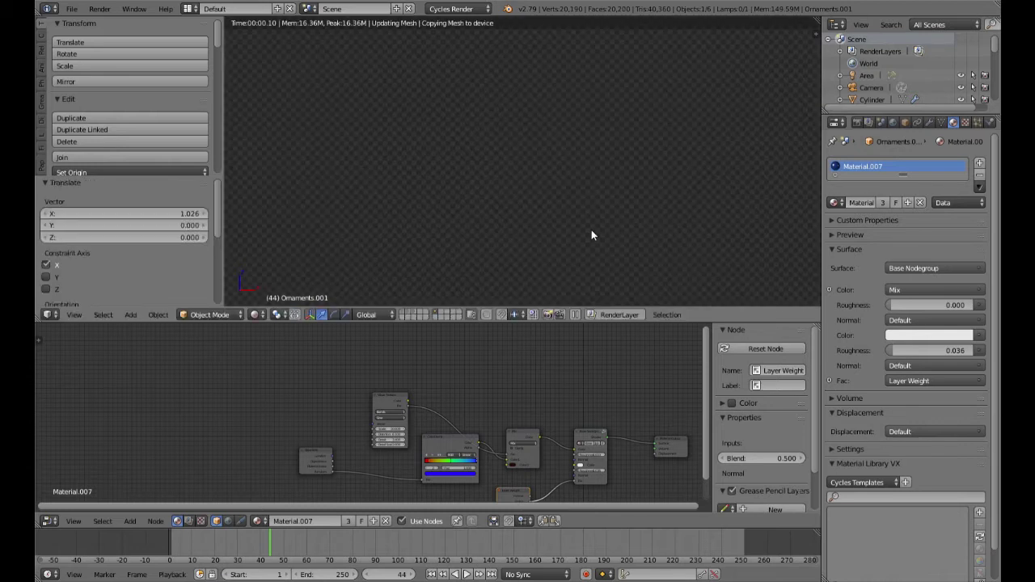
{"action": "scroll", "coordinate": [653, 242], "scroll_direction": "up", "scroll_amount": 5}
{"action": "scroll", "coordinate": [654, 242], "scroll_direction": "down", "scroll_amount": 4}
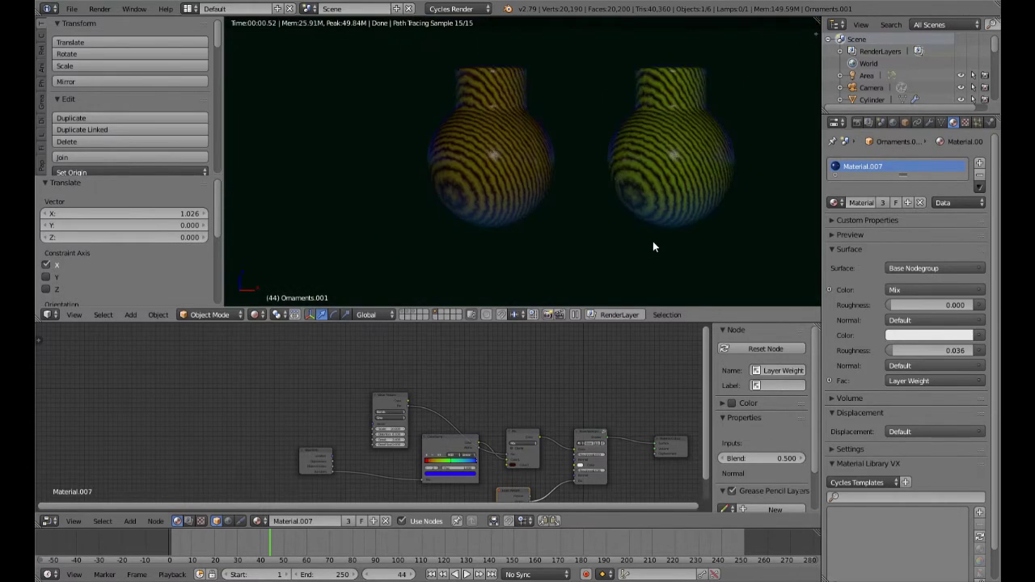
{"action": "key", "text": "shift+z"}
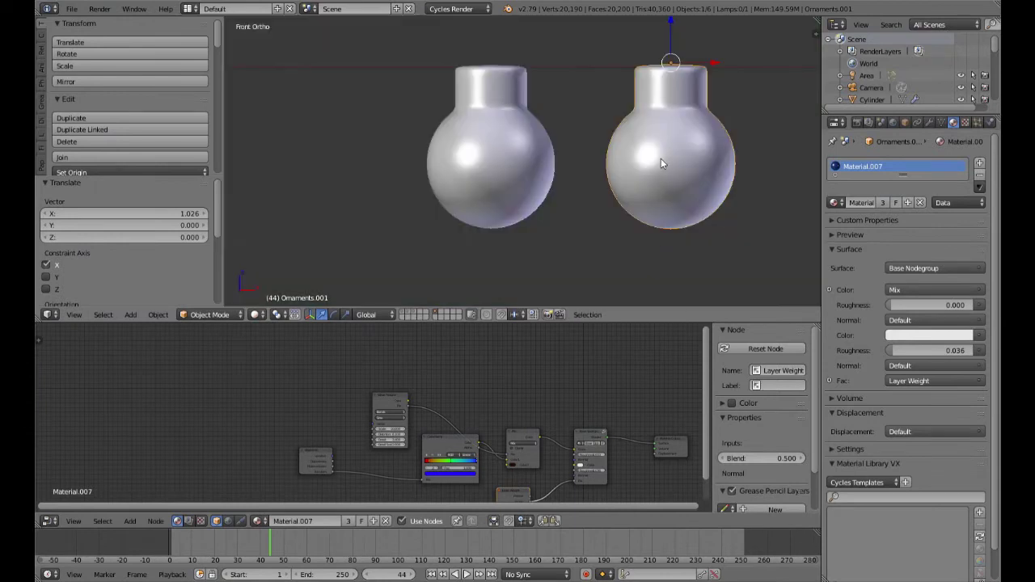
{"action": "key", "text": "x"}
{"action": "left_click", "coordinate": [662, 160]}
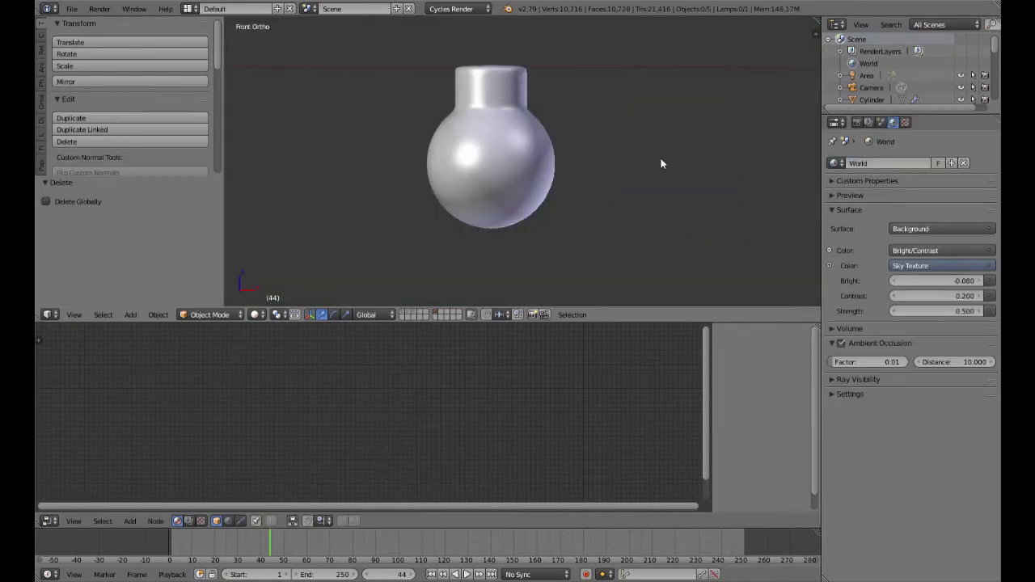
Select the ornament, move its Wave Texture node up, and duplicate it above the original
{"action": "right_click", "coordinate": [506, 193]}
{"action": "middle_click_drag", "start_coordinate": [404, 450], "coordinate": [378, 418]}
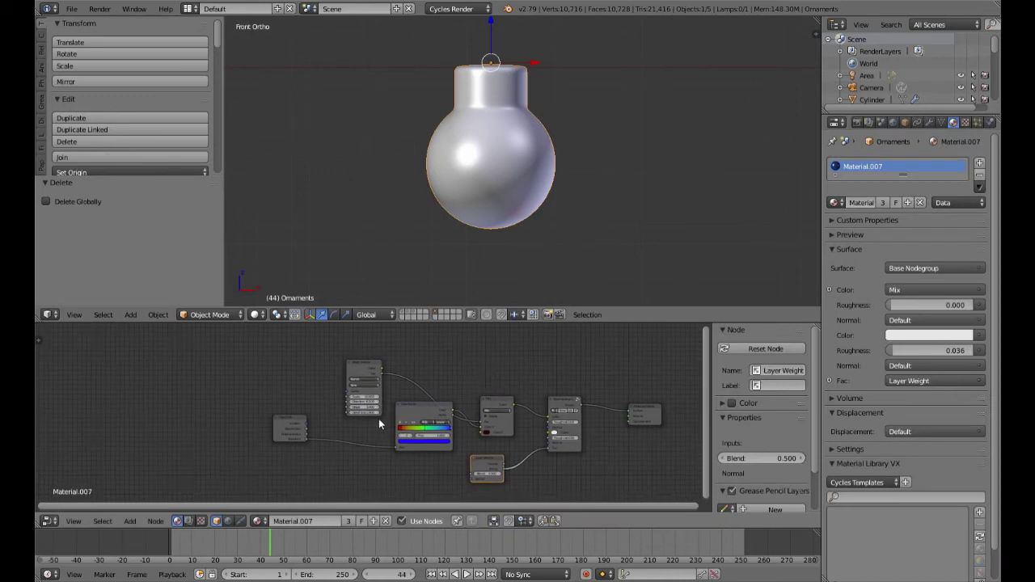
{"action": "scroll", "coordinate": [378, 419], "scroll_direction": "up", "scroll_amount": 2}
{"action": "scroll", "coordinate": [379, 419], "scroll_direction": "up", "scroll_amount": 1}
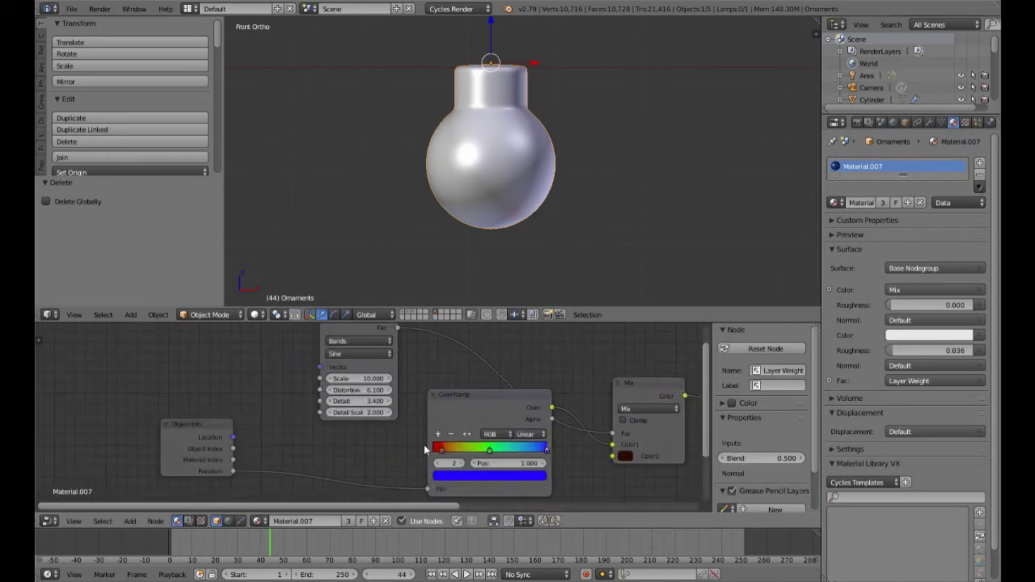
{"action": "scroll", "coordinate": [436, 434], "scroll_direction": "down", "scroll_amount": 5}
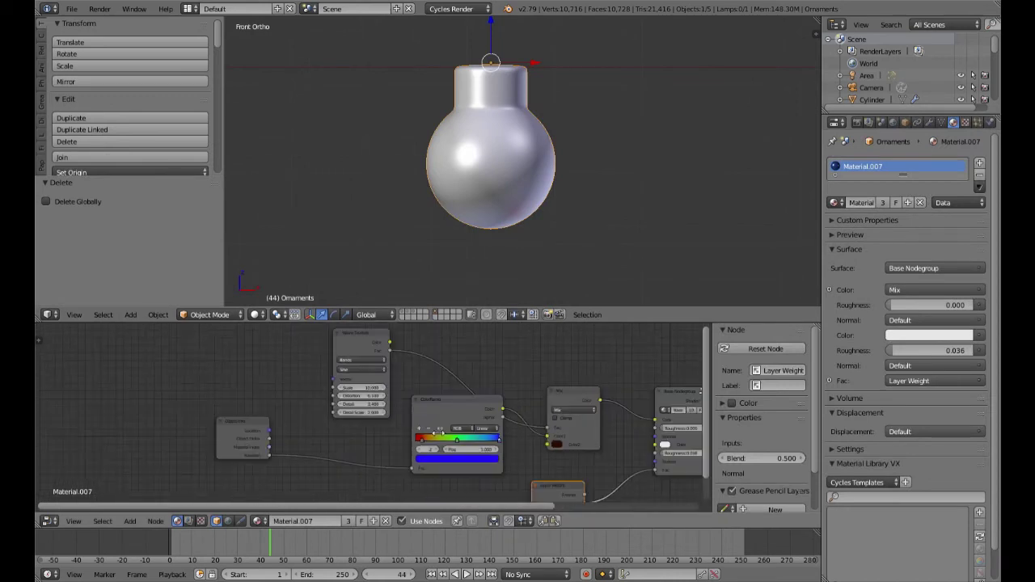
{"action": "scroll", "coordinate": [402, 435], "scroll_direction": "up", "scroll_amount": 4}
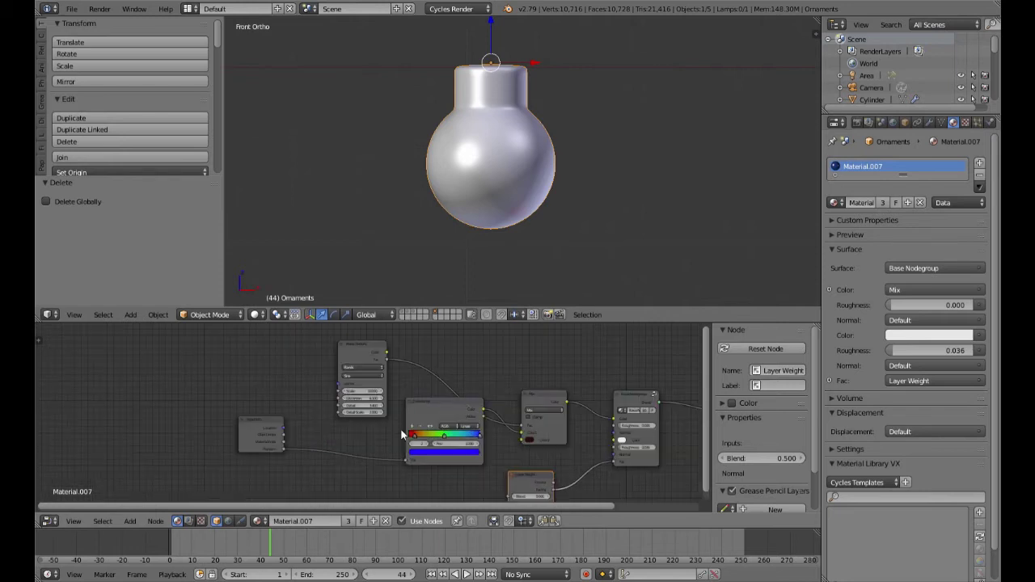
{"action": "scroll", "coordinate": [402, 436], "scroll_direction": "down", "scroll_amount": 2}
{"action": "middle_click_drag", "start_coordinate": [386, 394], "coordinate": [399, 444]}
{"action": "left_click_drag", "start_coordinate": [386, 416], "coordinate": [394, 384]}
{"action": "scroll", "coordinate": [402, 405], "scroll_direction": "up", "scroll_amount": 2}
{"action": "key", "text": "shift+d"}
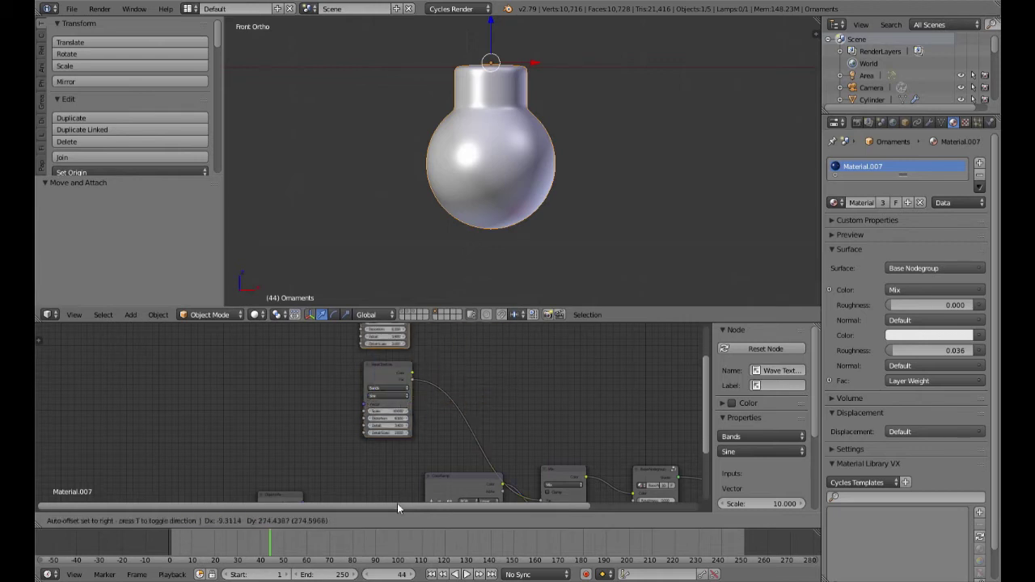
{"action": "left_click", "coordinate": [397, 510]}
{"action": "middle_click_drag", "start_coordinate": [405, 514], "coordinate": [419, 521]}
{"action": "scroll", "coordinate": [449, 459], "scroll_direction": "down", "scroll_amount": 2}
Insert a MixRGB node into the existing link and feed the copied Wave Texture into Color2
{"action": "key", "text": "shift+a"}
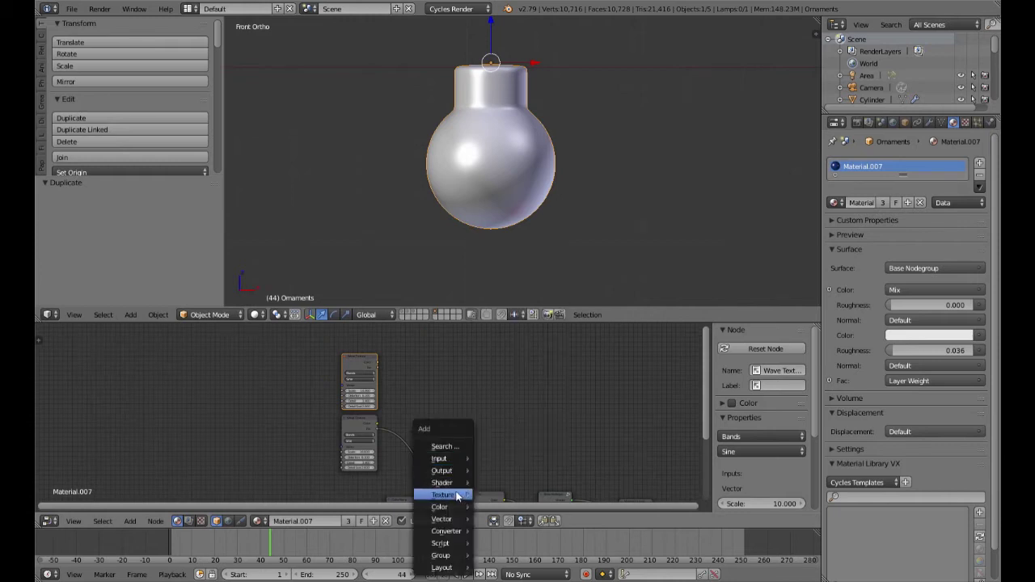
{"action": "mouse_move", "coordinate": [446, 531]}
{"action": "mouse_move", "coordinate": [441, 507]}
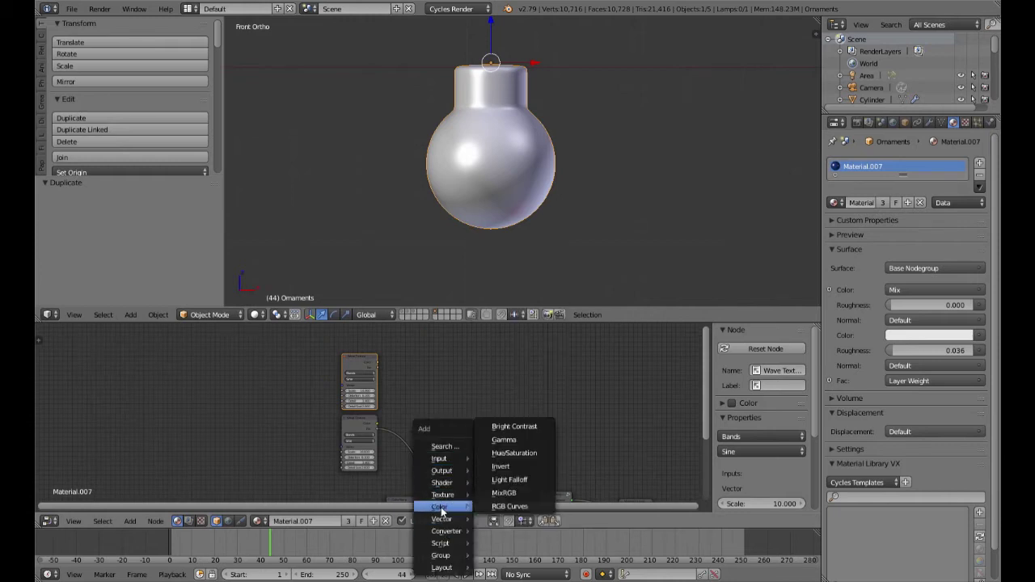
{"action": "left_click", "coordinate": [493, 492]}
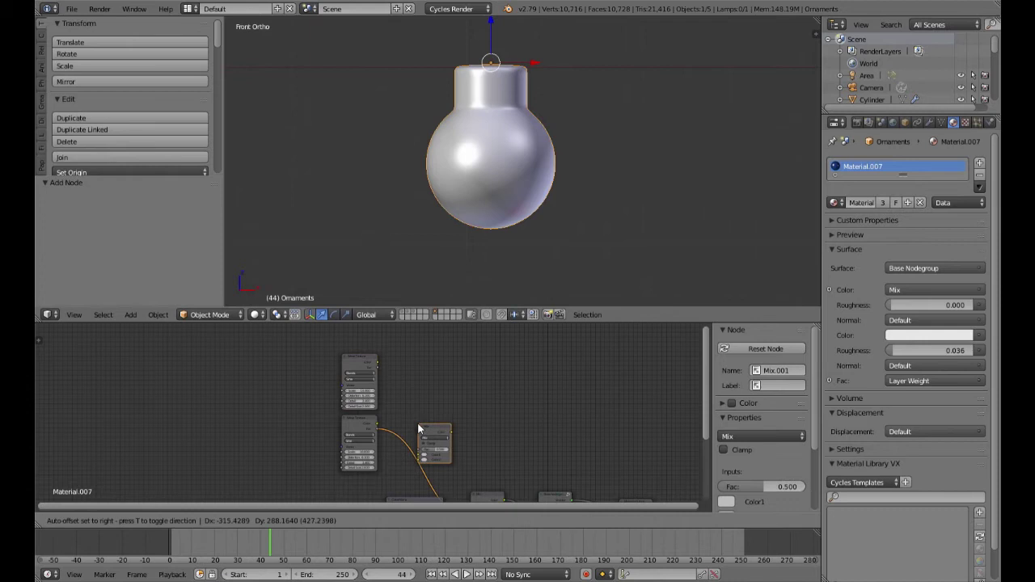
{"action": "left_click", "coordinate": [419, 428]}
{"action": "scroll", "coordinate": [423, 414], "scroll_direction": "up", "scroll_amount": 1}
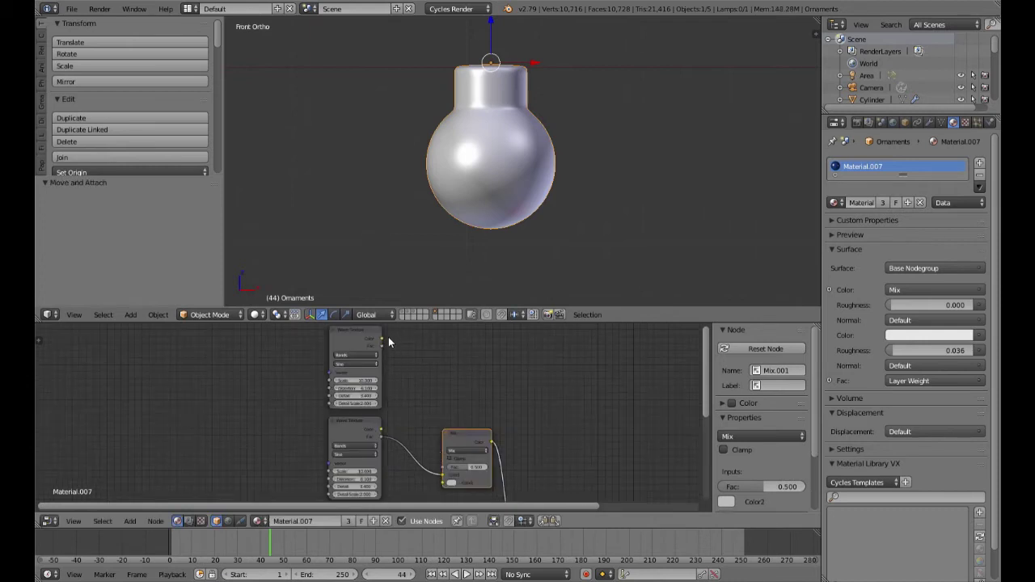
{"action": "left_click_drag", "start_coordinate": [382, 338], "coordinate": [444, 483]}
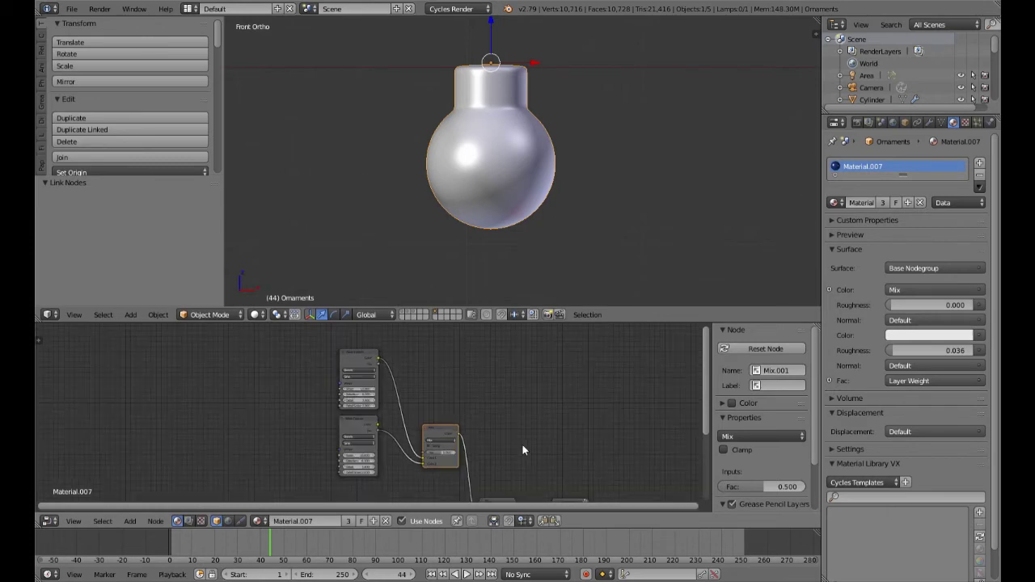
{"action": "scroll", "coordinate": [523, 450], "scroll_direction": "down", "scroll_amount": 2}
Set the copied Wave Texture to Scale 5, Distortion 10, Detail 5 and Detail Scale 5
{"action": "scroll", "coordinate": [377, 441], "scroll_direction": "up", "scroll_amount": 5}
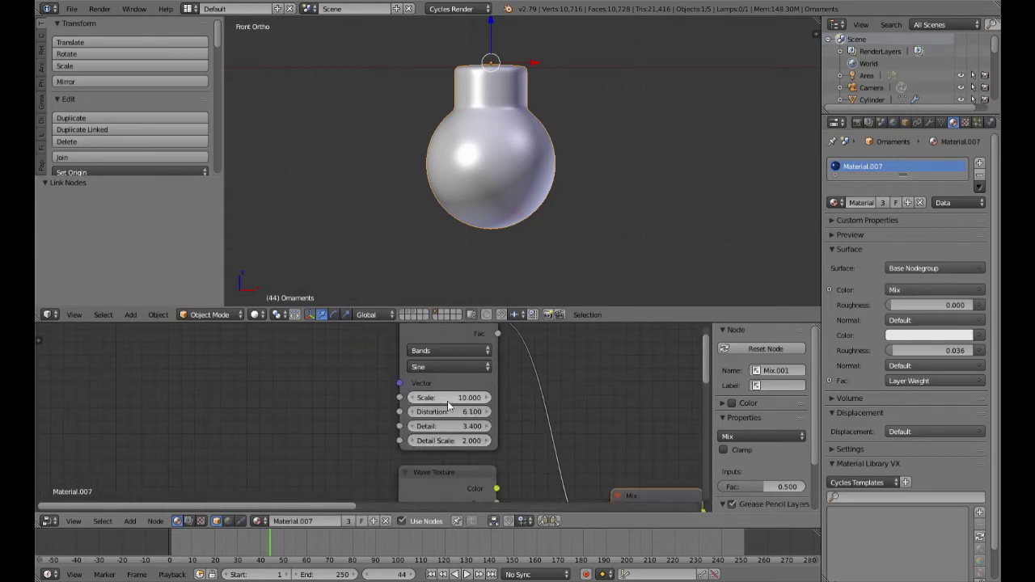
{"action": "left_click", "coordinate": [450, 399]}
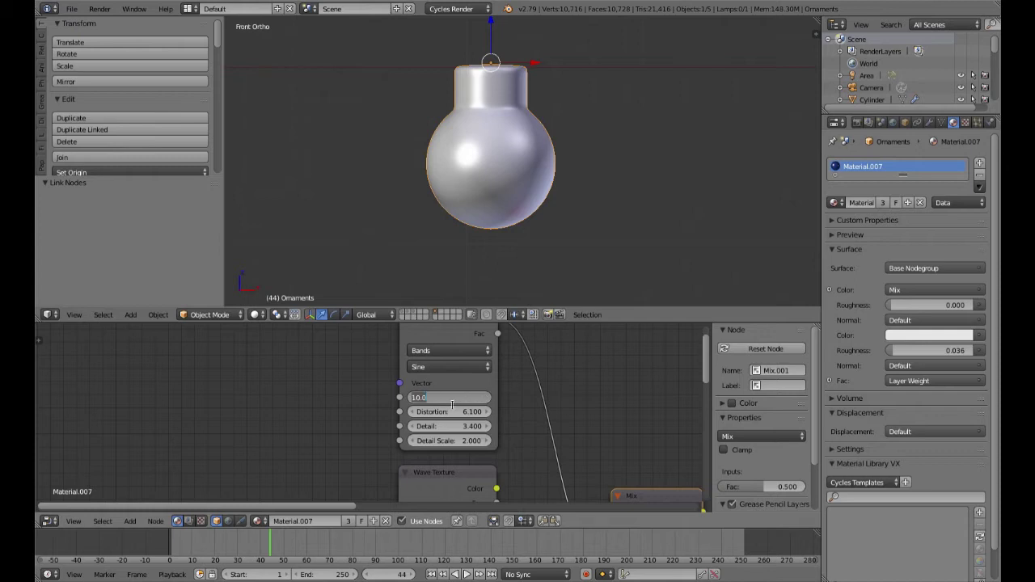
{"action": "key", "text": "Return"}
{"action": "left_click", "coordinate": [450, 402]}
{"action": "key", "text": "Return"}
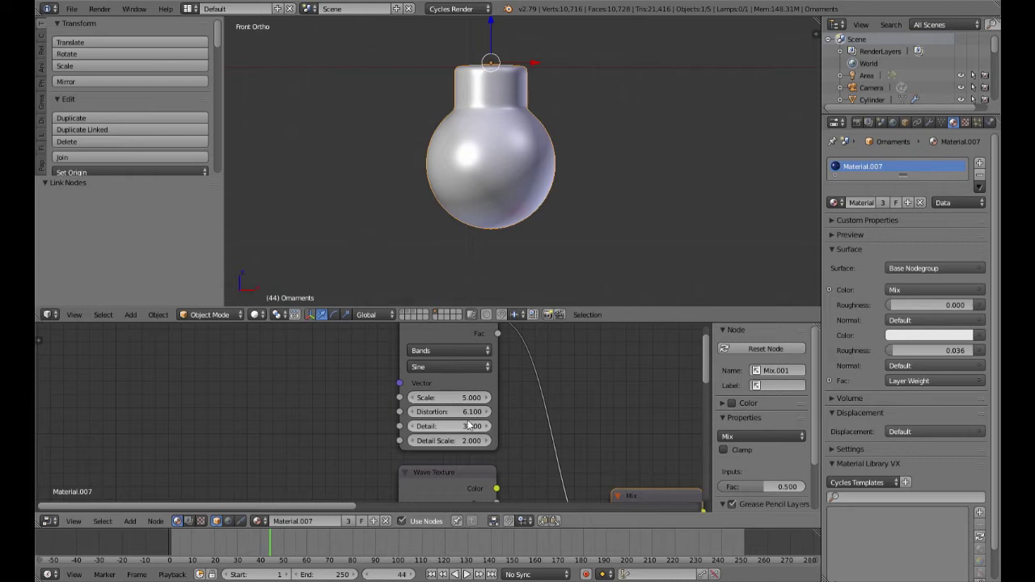
{"action": "left_click", "coordinate": [464, 418]}
{"action": "type", "text": "10"}
{"action": "key", "text": "Return"}
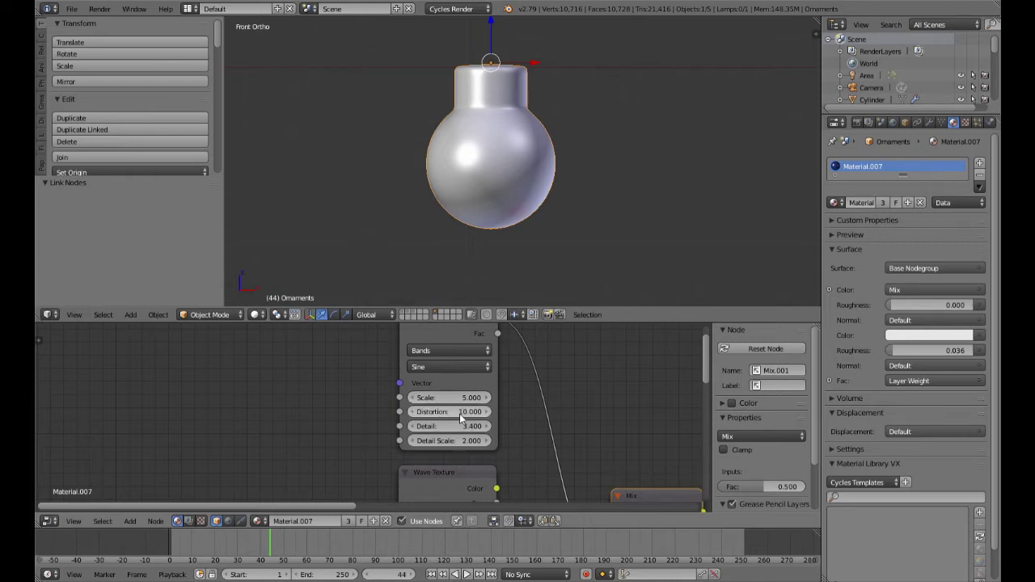
{"action": "left_click", "coordinate": [450, 426]}
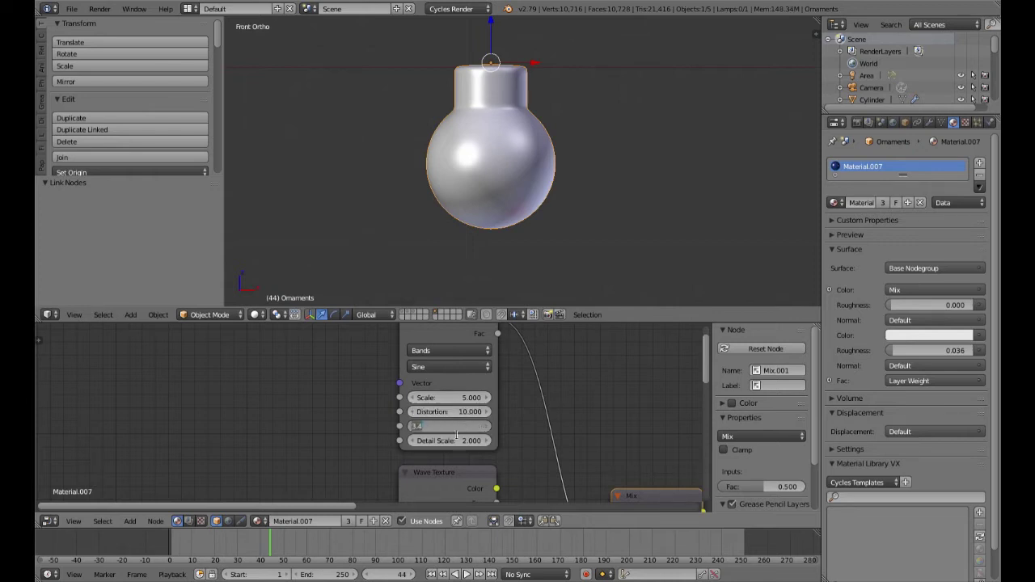
{"action": "key", "text": "Return"}
{"action": "left_click", "coordinate": [455, 441]}
{"action": "key", "text": "Return"}
{"action": "scroll", "coordinate": [445, 420], "scroll_direction": "down", "scroll_amount": 1}
Keep the wave type as Bands and switch the wave profile to Saw
{"action": "left_click", "coordinate": [430, 363]}
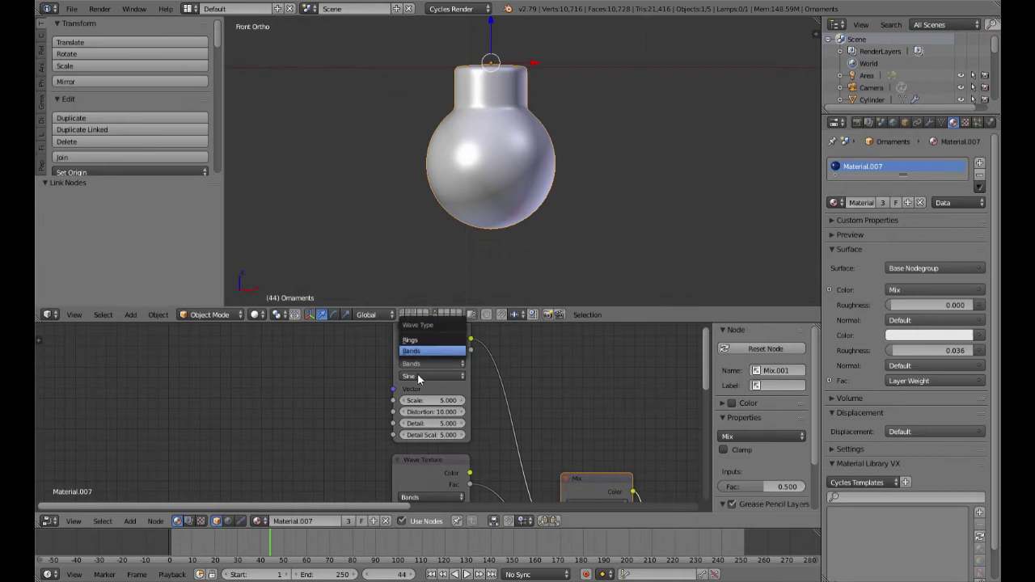
{"action": "left_click", "coordinate": [421, 377]}
{"action": "left_click", "coordinate": [423, 356]}
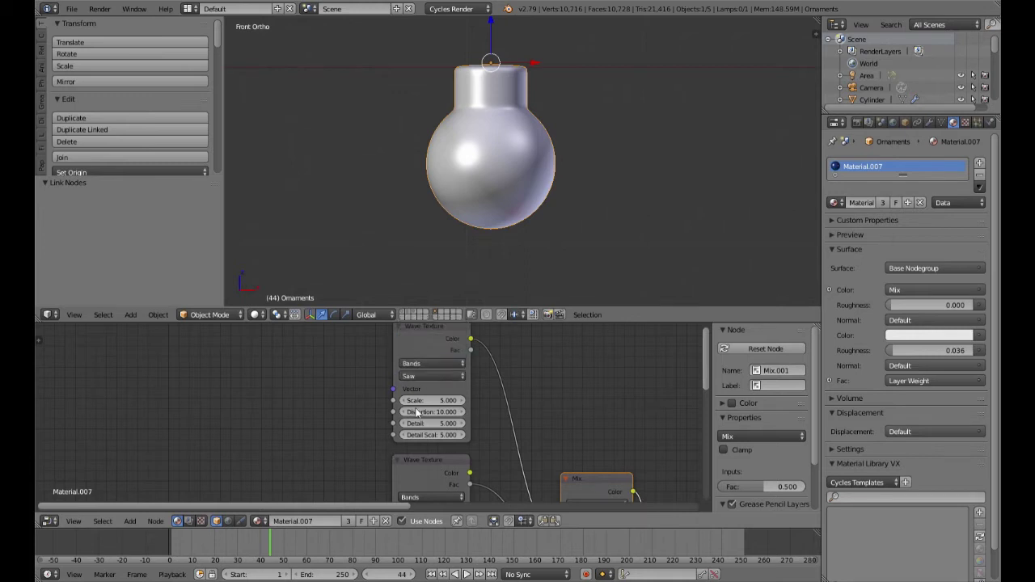
{"action": "middle_click_drag", "start_coordinate": [474, 424], "coordinate": [404, 455]}
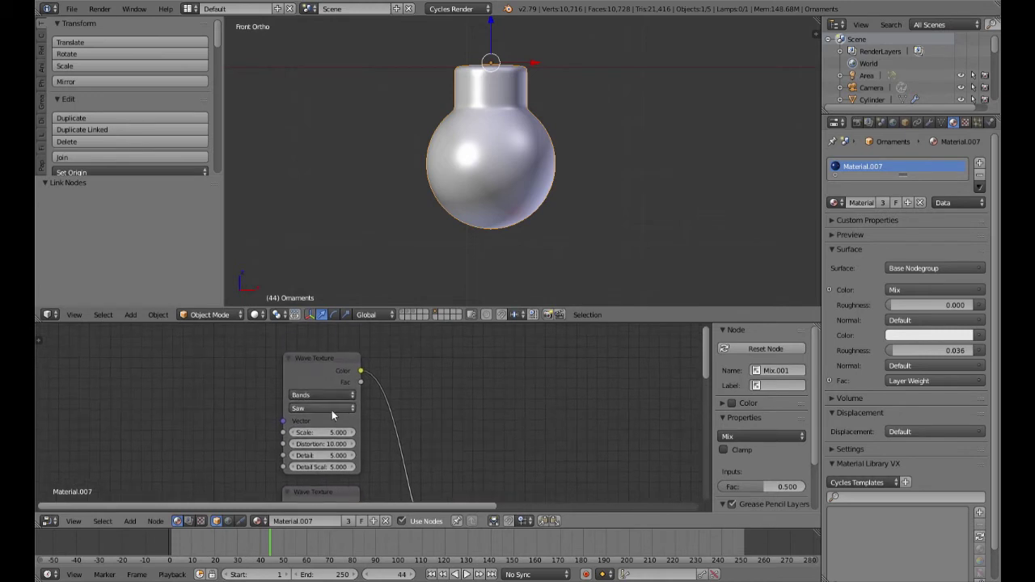
{"action": "middle_click_drag", "start_coordinate": [462, 474], "coordinate": [456, 410]}
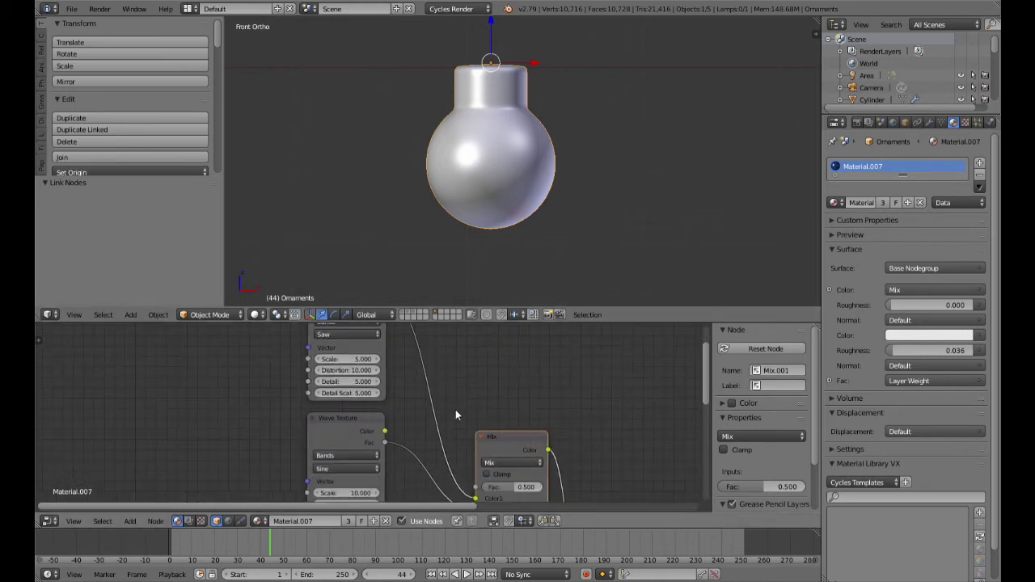
{"action": "scroll", "coordinate": [456, 412], "scroll_direction": "down", "scroll_amount": 1}
{"action": "middle_click_drag", "start_coordinate": [465, 453], "coordinate": [449, 481]}
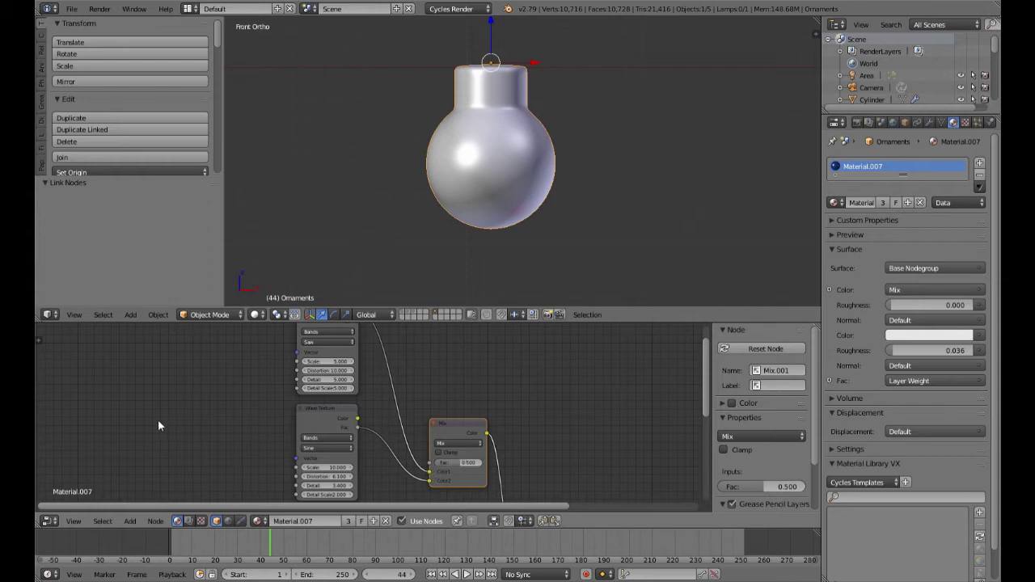
Add an Object Info node and link its Random output into the Mix node
{"action": "key", "text": "shift+a"}
{"action": "mouse_move", "coordinate": [160, 423]}
{"action": "mouse_move", "coordinate": [149, 389]}
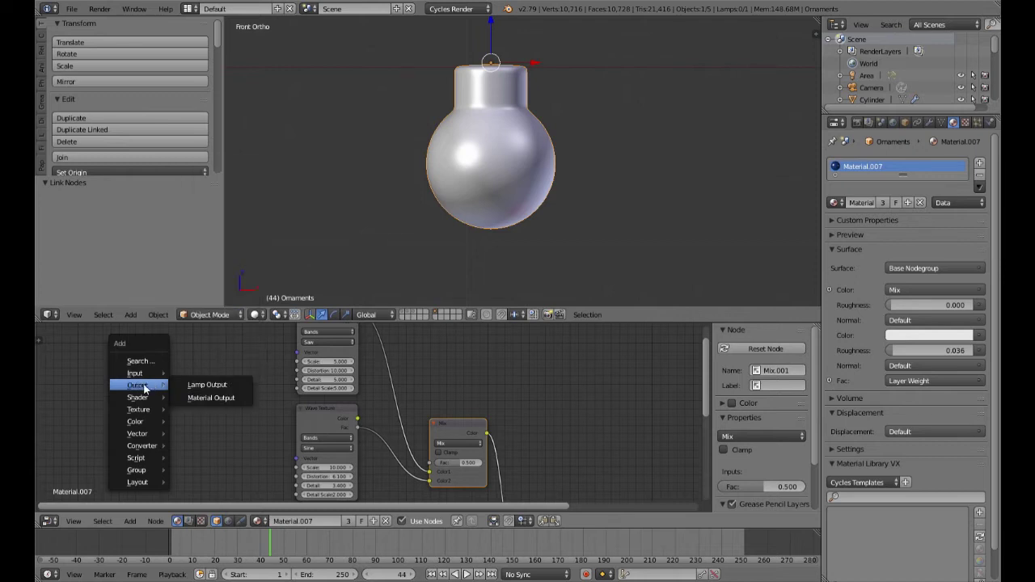
{"action": "left_click", "coordinate": [203, 279]}
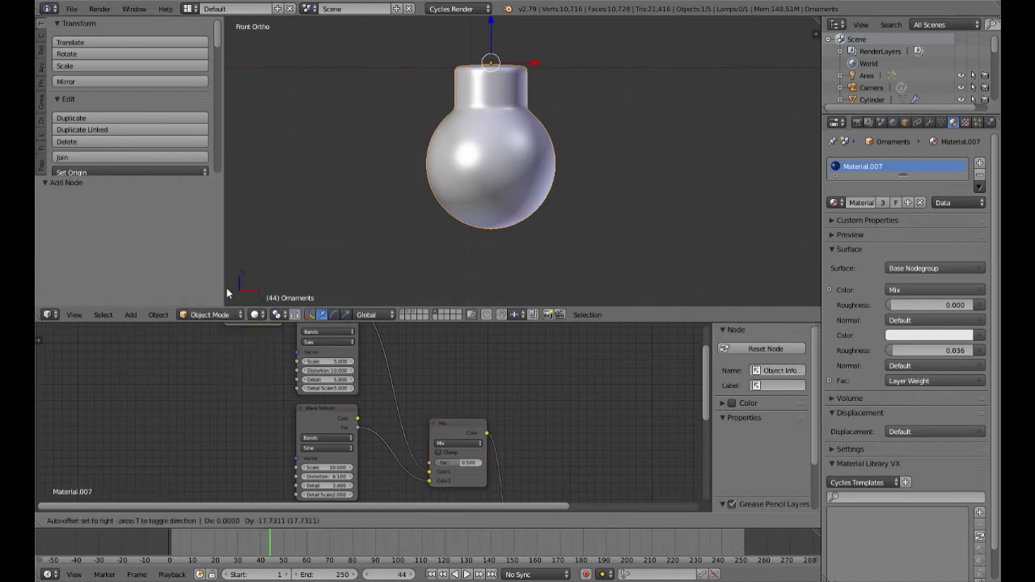
{"action": "left_click", "coordinate": [186, 391]}
{"action": "left_click_drag", "start_coordinate": [244, 433], "coordinate": [429, 471]}
{"action": "scroll", "coordinate": [562, 402], "scroll_direction": "down", "scroll_amount": 3}
{"action": "scroll", "coordinate": [558, 404], "scroll_direction": "up", "scroll_amount": 1}
Preview the bauble rendered to check its yellowish wavy stripes, then return to solid shading
{"action": "key", "text": "shift+z"}
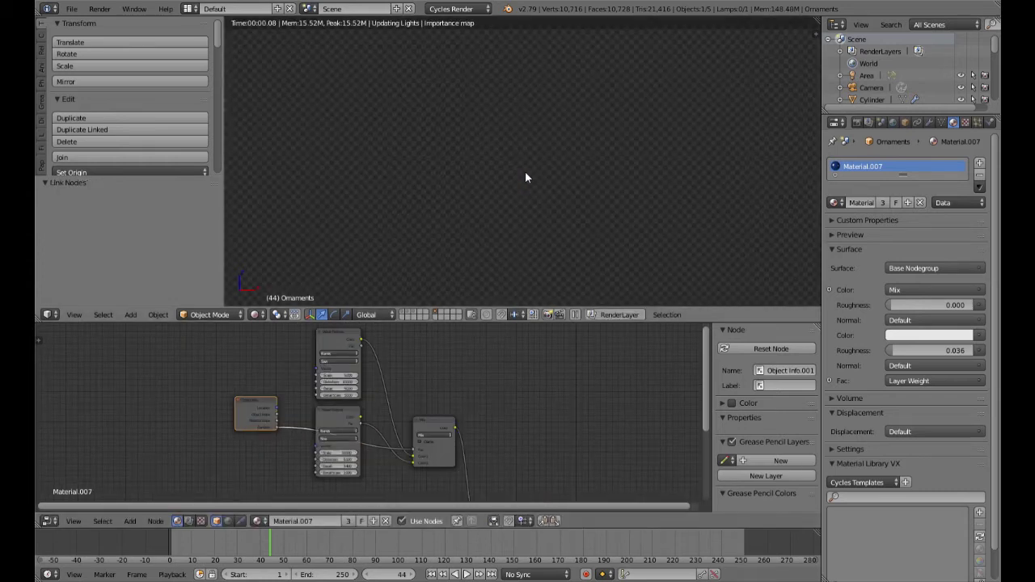
{"action": "scroll", "coordinate": [524, 182], "scroll_direction": "up", "scroll_amount": 5}
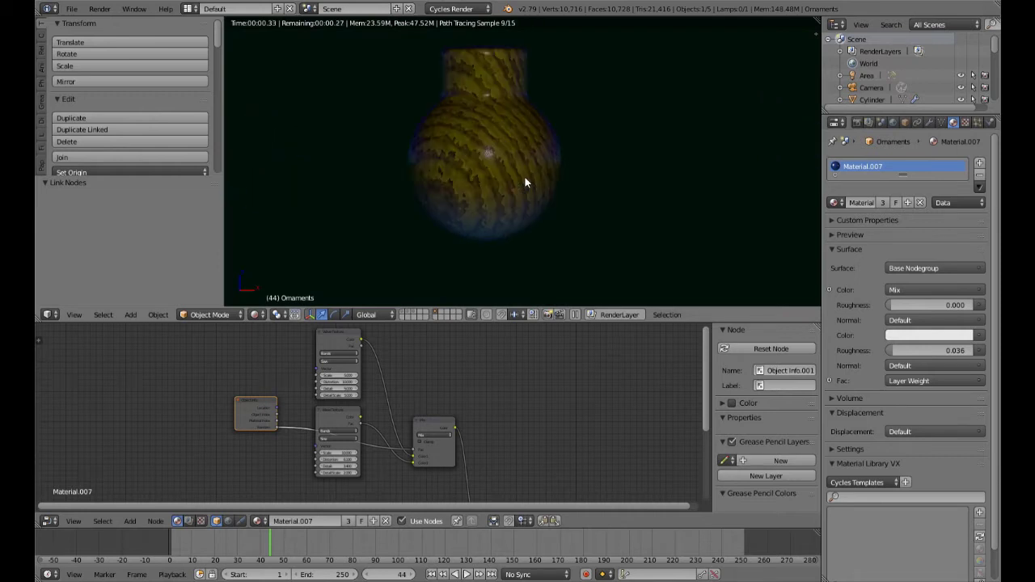
{"action": "scroll", "coordinate": [524, 178], "scroll_direction": "down", "scroll_amount": 5}
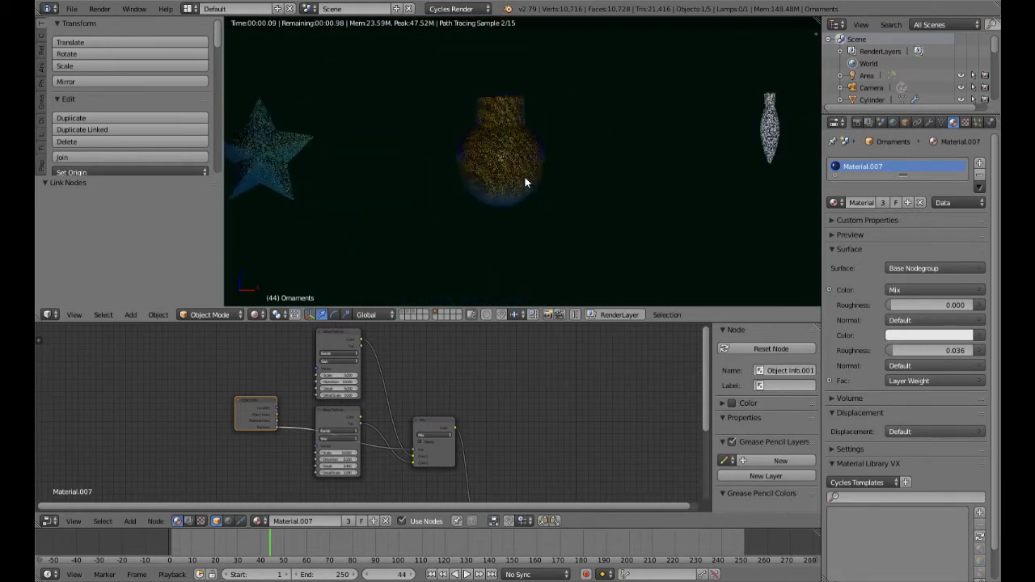
{"action": "key", "text": "shift+z"}
Duplicate the bulb to the right of the original and preview both in rendered shading
{"action": "key", "text": "shift+d"}
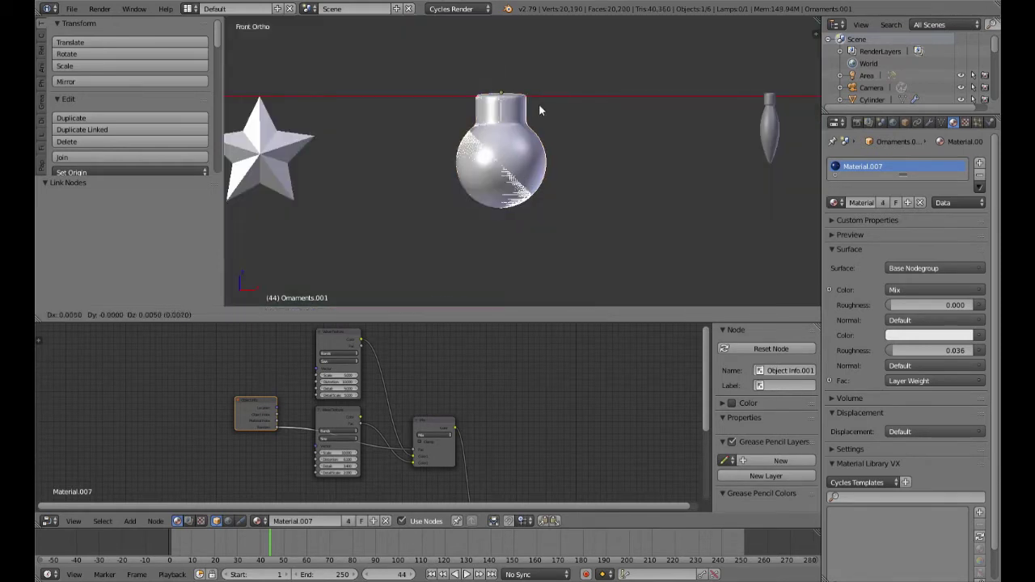
{"action": "left_click", "coordinate": [647, 112]}
{"action": "key", "text": "shift+z"}
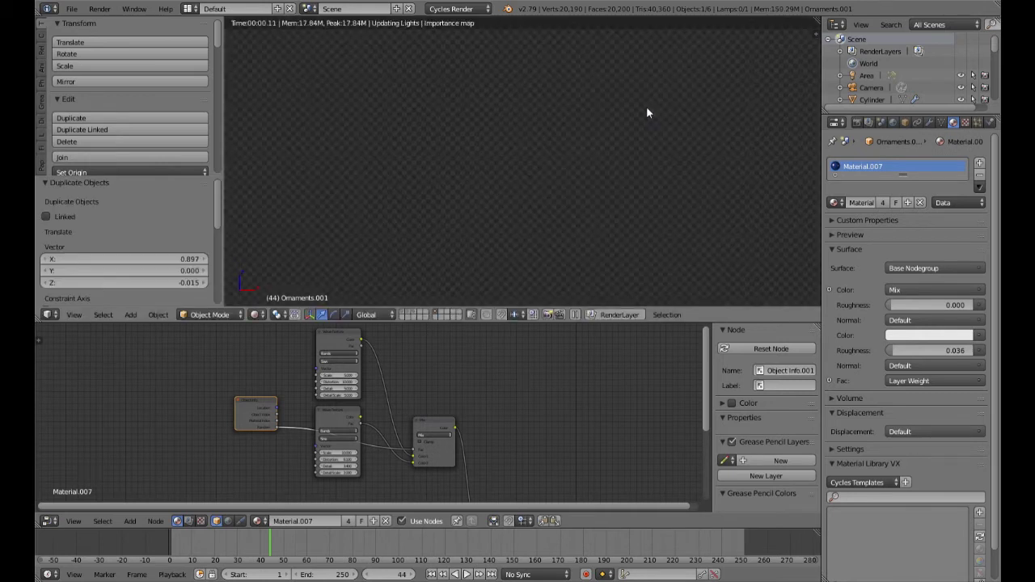
{"action": "scroll", "coordinate": [634, 179], "scroll_direction": "up", "scroll_amount": 4}
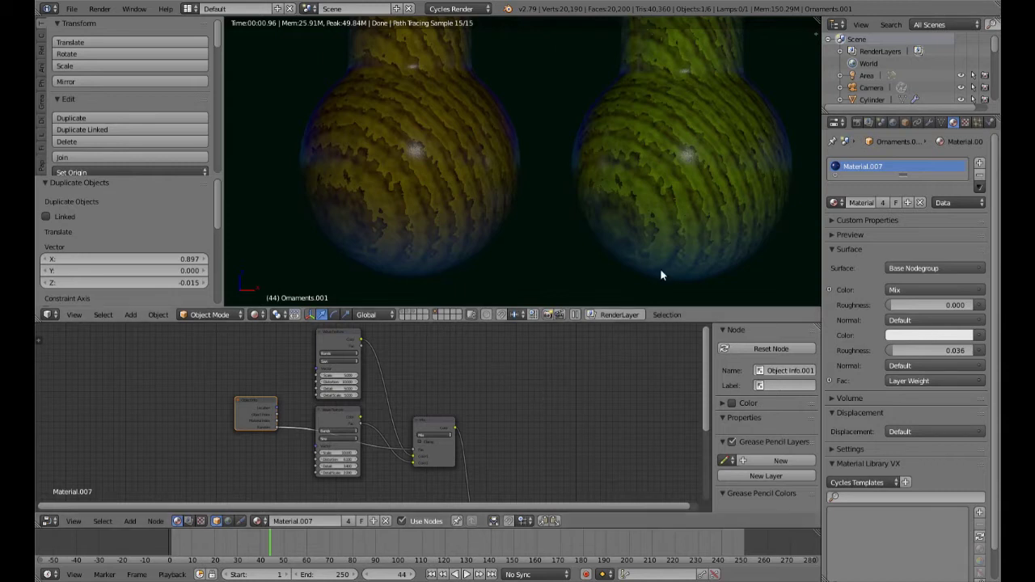
{"action": "scroll", "coordinate": [671, 185], "scroll_direction": "down", "scroll_amount": 3}
{"action": "middle_click_drag", "start_coordinate": [576, 455], "coordinate": [519, 415]}
{"action": "scroll", "coordinate": [521, 419], "scroll_direction": "up", "scroll_amount": 3}
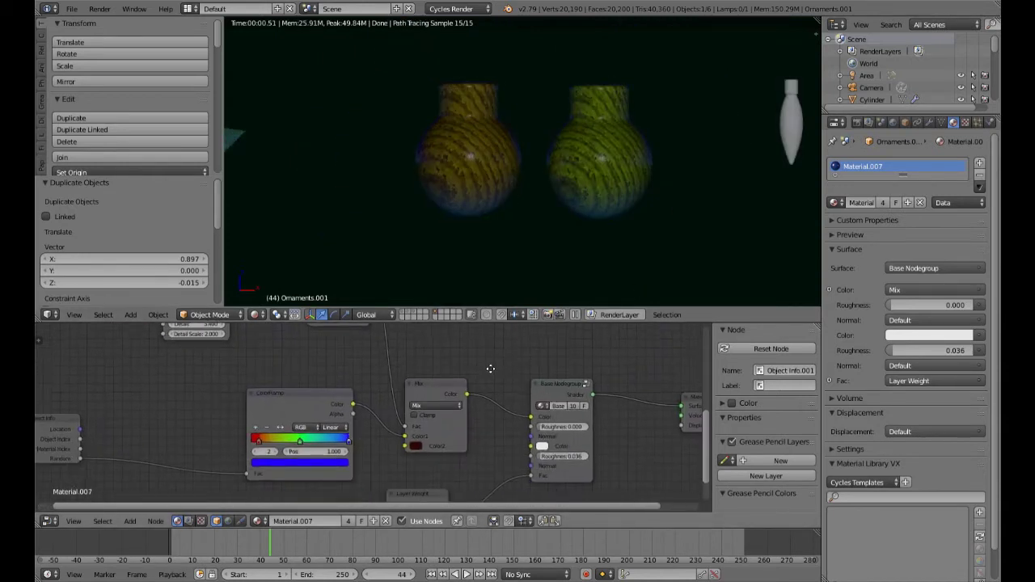
Try Add and Multiply blending on the lower Mix node, then set it back to Mix
{"action": "left_click", "coordinate": [449, 402]}
{"action": "left_click", "coordinate": [442, 382]}
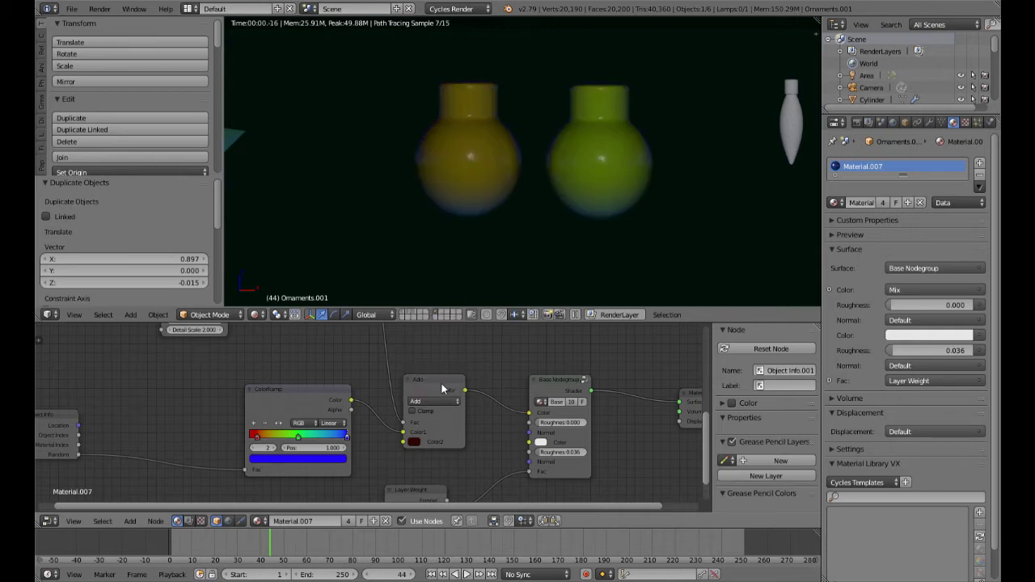
{"action": "scroll", "coordinate": [553, 231], "scroll_direction": "up", "scroll_amount": 3}
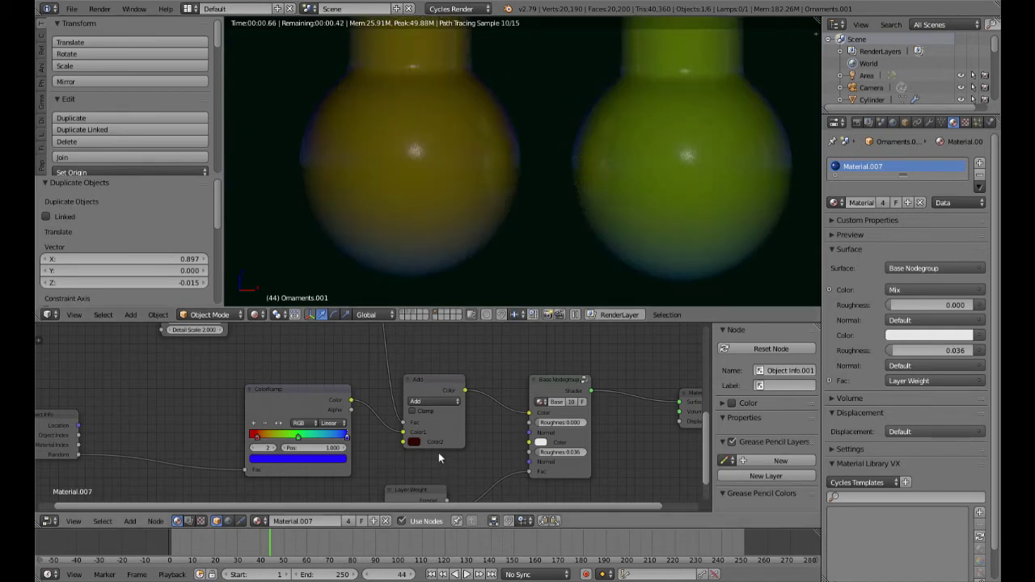
{"action": "left_click", "coordinate": [440, 401]}
{"action": "left_click", "coordinate": [435, 371]}
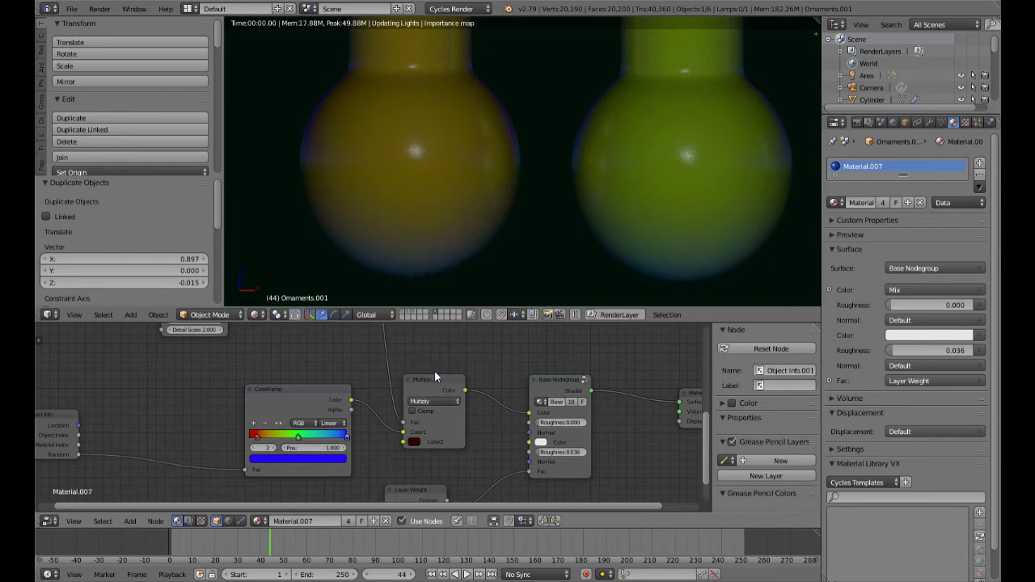
{"action": "left_click", "coordinate": [434, 401]}
{"action": "left_click", "coordinate": [425, 391]}
{"action": "scroll", "coordinate": [429, 446], "scroll_direction": "down", "scroll_amount": 4}
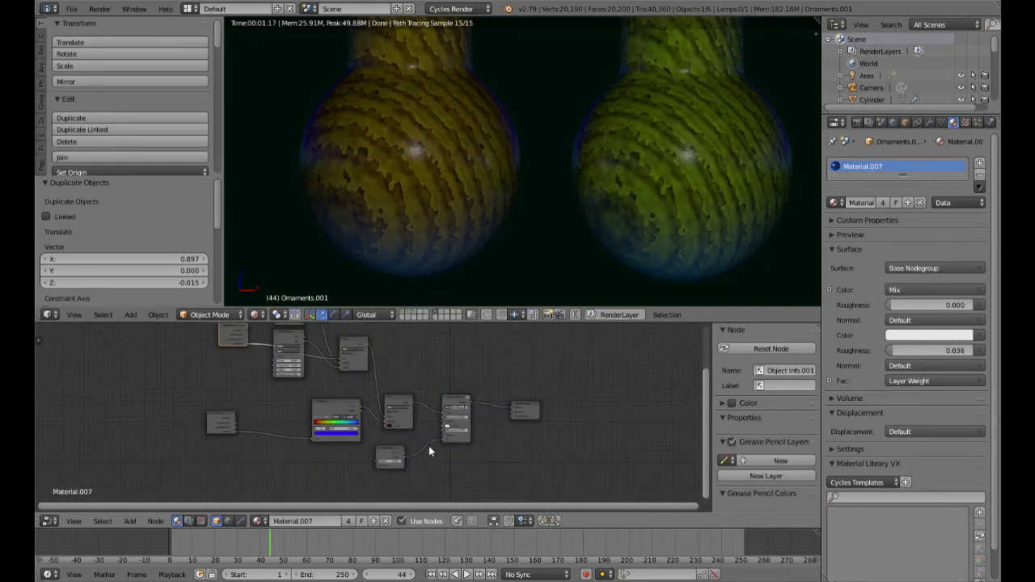
{"action": "scroll", "coordinate": [429, 445], "scroll_direction": "up", "scroll_amount": 2}
{"action": "scroll", "coordinate": [363, 424], "scroll_direction": "up", "scroll_amount": 3}
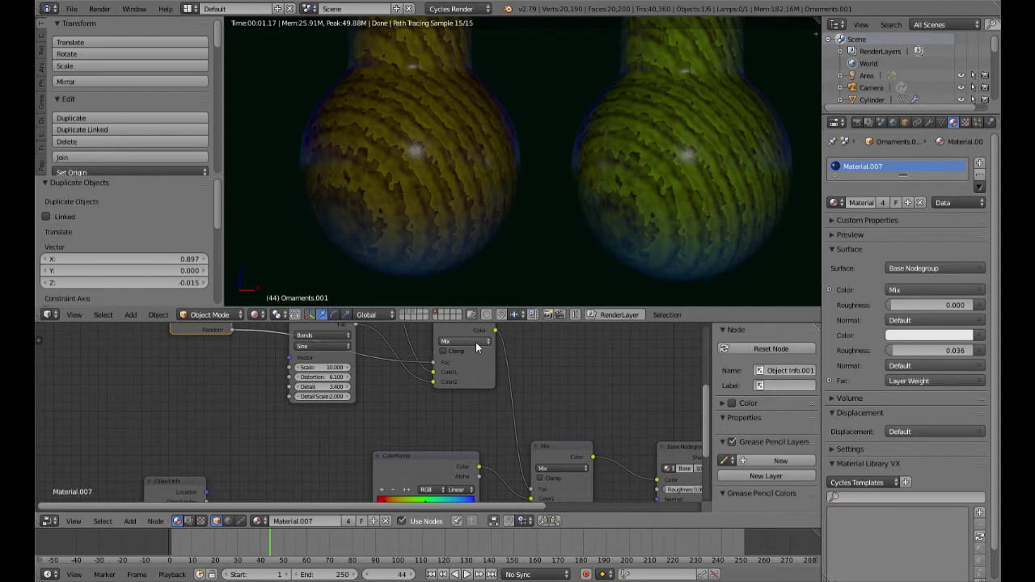
Blend the two wave textures with Multiply after trying Add, and review the orange and green stripes
{"action": "left_click", "coordinate": [474, 341]}
{"action": "left_click", "coordinate": [465, 323]}
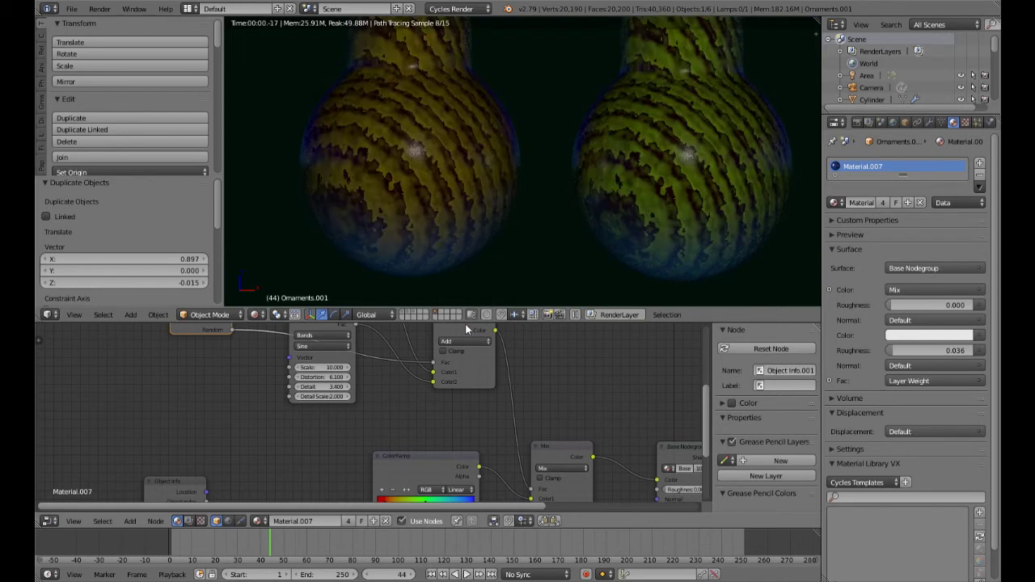
{"action": "left_click", "coordinate": [466, 341]}
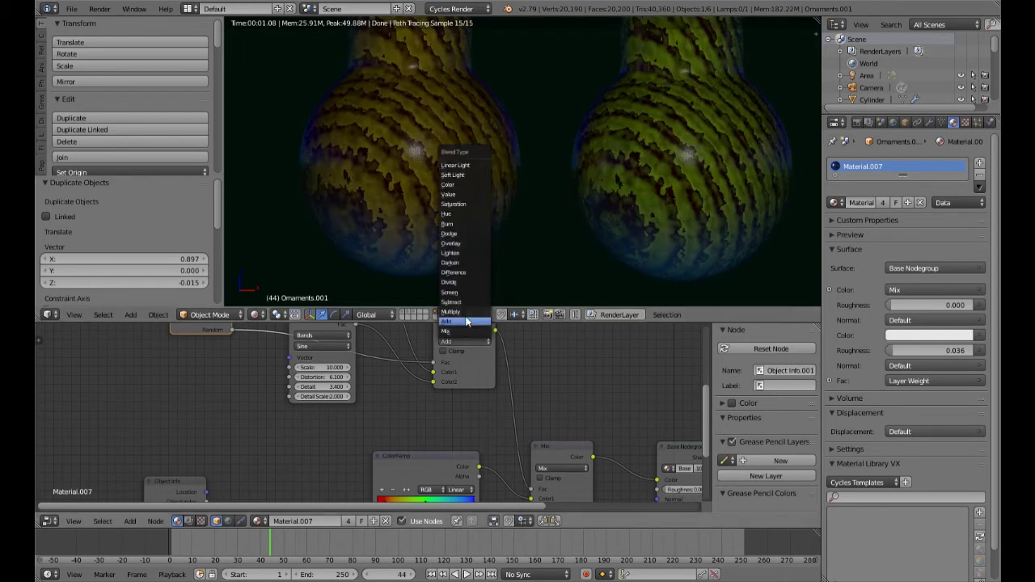
{"action": "left_click", "coordinate": [466, 326]}
{"action": "scroll", "coordinate": [639, 241], "scroll_direction": "up", "scroll_amount": 2}
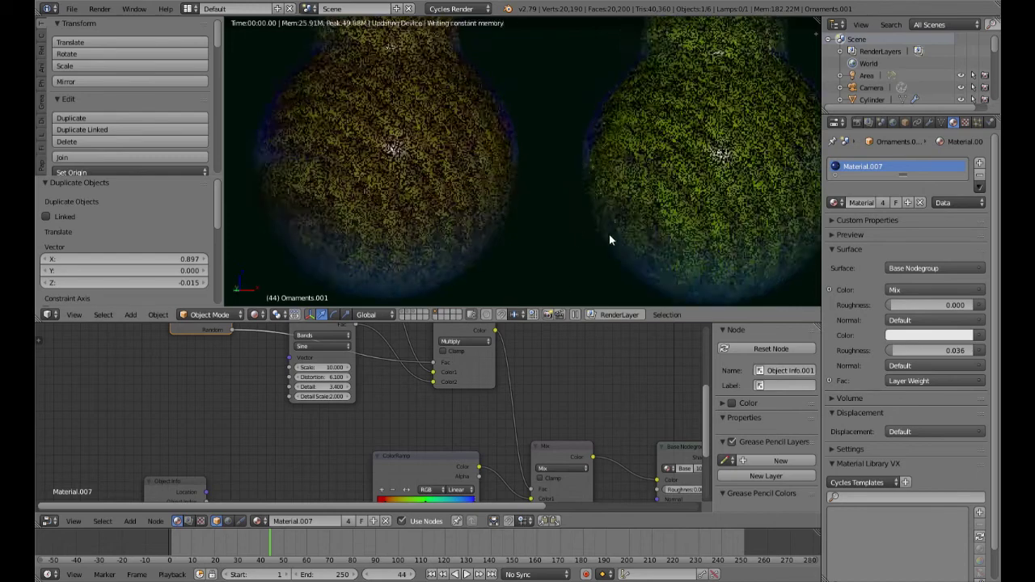
{"action": "scroll", "coordinate": [631, 238], "scroll_direction": "up", "scroll_amount": 2}
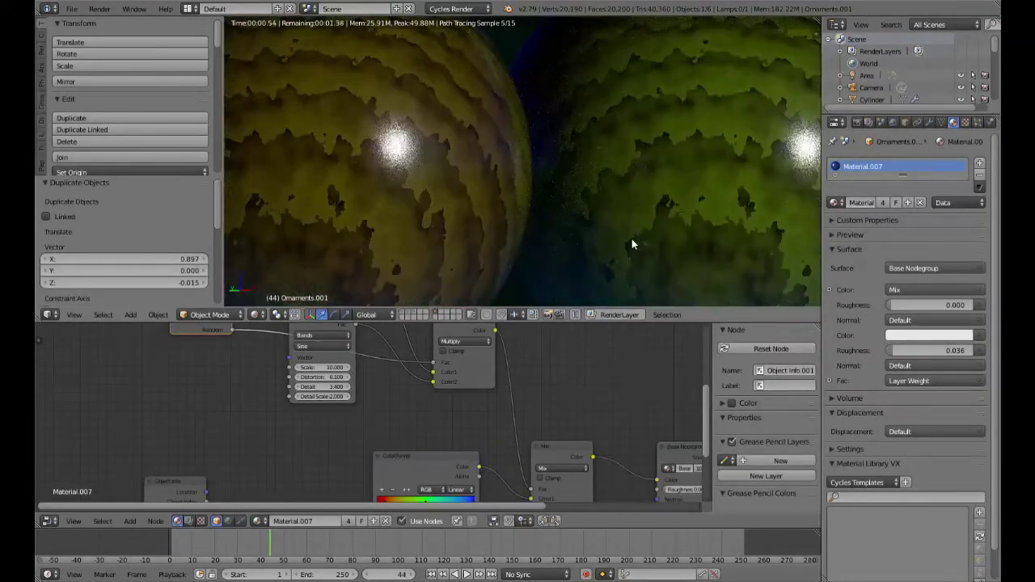
{"action": "scroll", "coordinate": [631, 239], "scroll_direction": "down", "scroll_amount": 4}
{"action": "scroll", "coordinate": [632, 248], "scroll_direction": "up", "scroll_amount": 2}
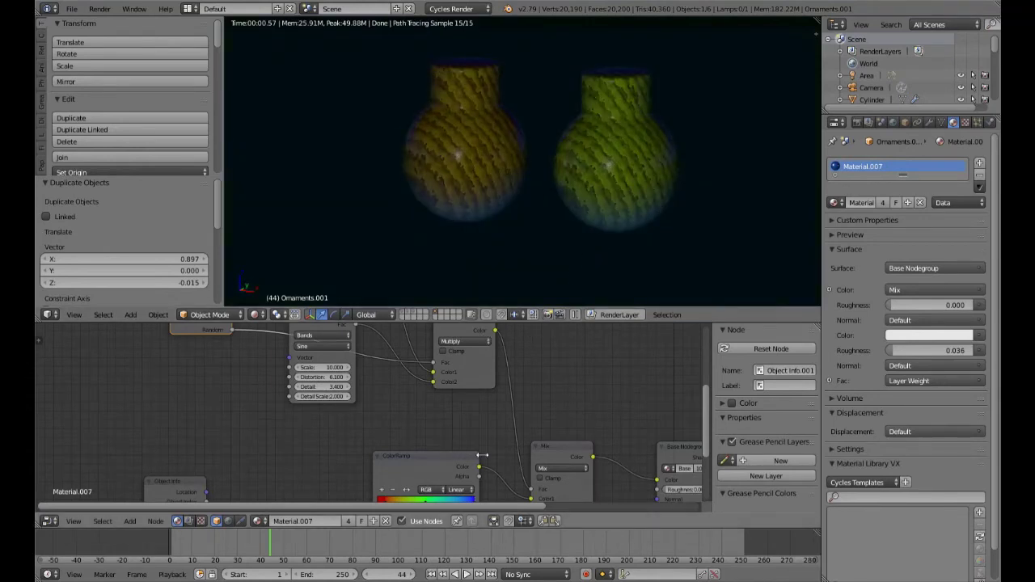
{"action": "scroll", "coordinate": [438, 423], "scroll_direction": "down", "scroll_amount": 4}
{"action": "scroll", "coordinate": [498, 451], "scroll_direction": "down", "scroll_amount": 2}
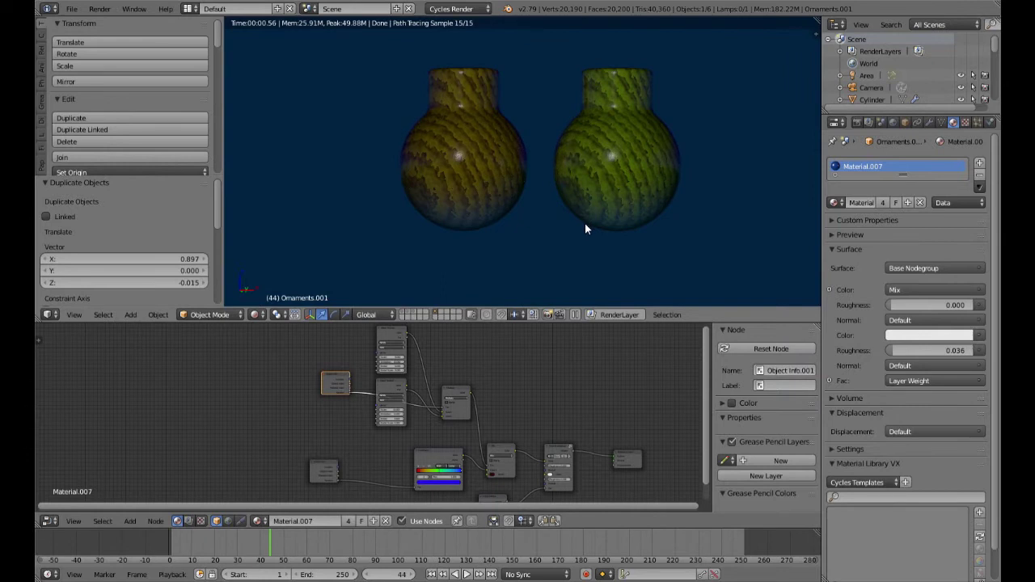
{"action": "key", "text": "shift+z"}
{"action": "scroll", "coordinate": [585, 224], "scroll_direction": "down", "scroll_amount": 4}
{"action": "middle_click_drag", "start_coordinate": [491, 437], "coordinate": [463, 427]}
{"action": "scroll", "coordinate": [463, 427], "scroll_direction": "up", "scroll_amount": 5}
{"action": "scroll", "coordinate": [422, 448], "scroll_direction": "up", "scroll_amount": 4}
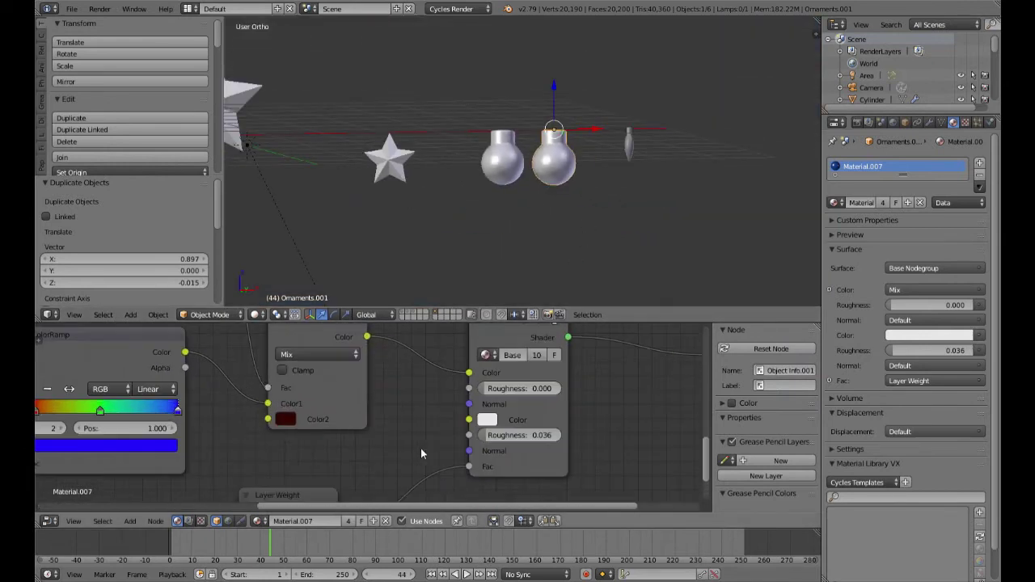
{"action": "scroll", "coordinate": [538, 472], "scroll_direction": "down", "scroll_amount": 2}
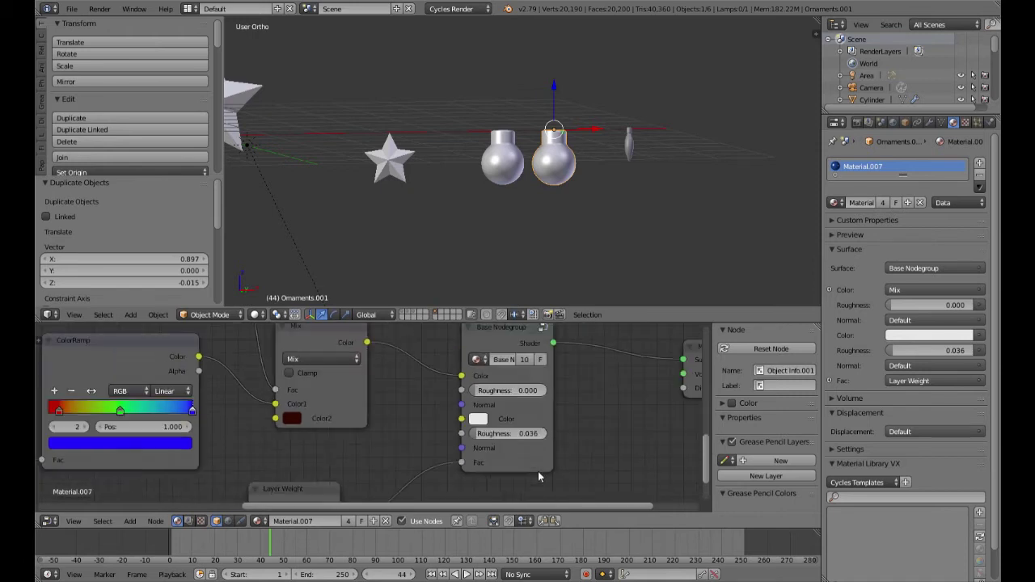
{"action": "scroll", "coordinate": [512, 453], "scroll_direction": "down", "scroll_amount": 2}
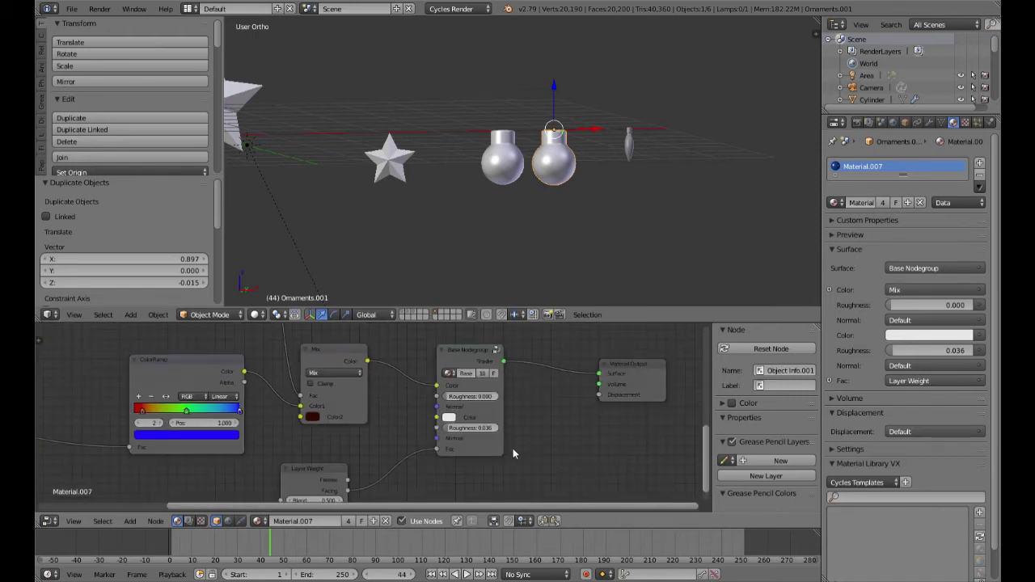
{"action": "scroll", "coordinate": [421, 459], "scroll_direction": "up", "scroll_amount": 2}
{"action": "key", "text": "shift+z"}
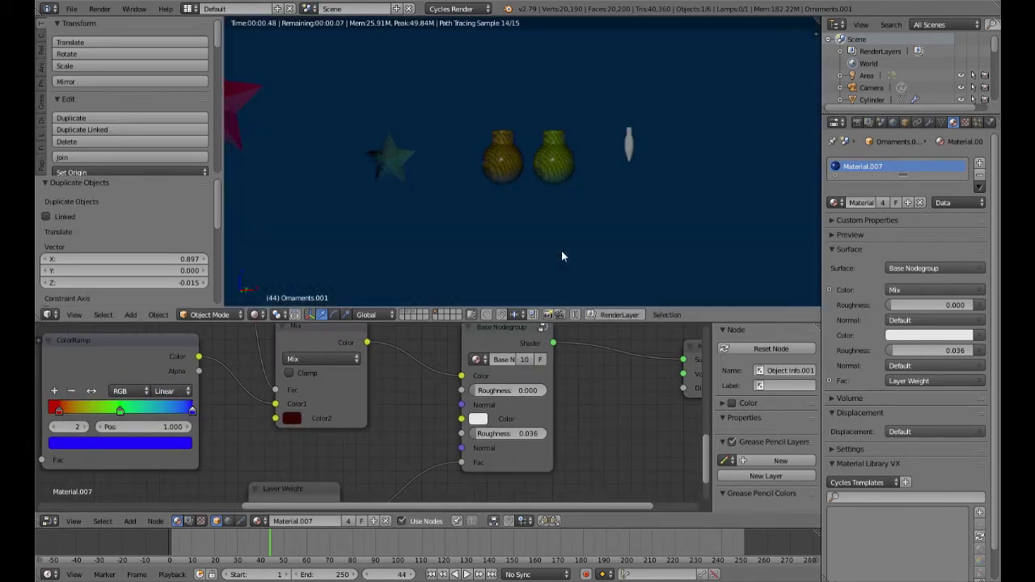
{"action": "key", "text": "KP_4"}
{"action": "key", "text": "KP_4"}
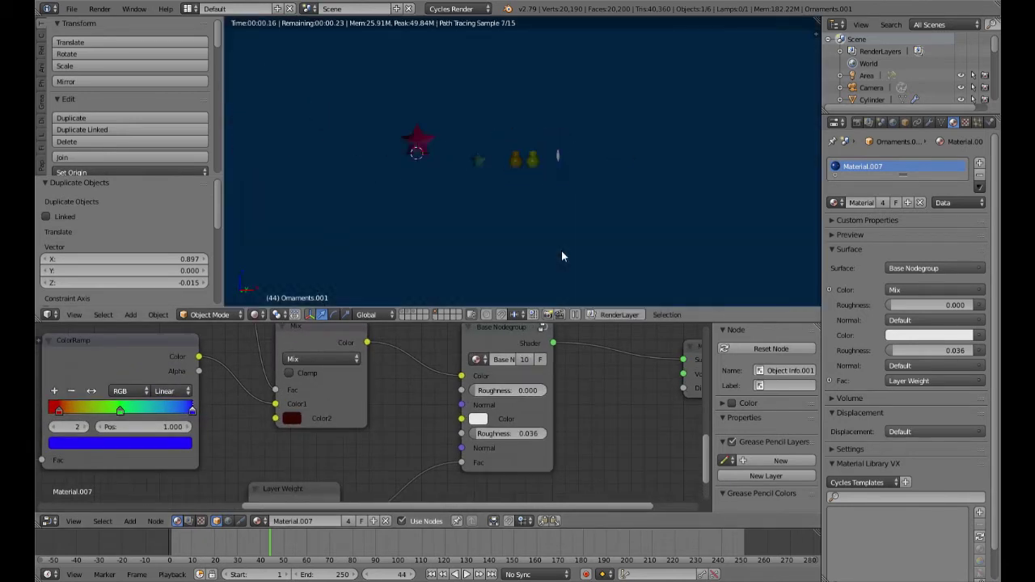
{"action": "key", "text": "KP_4"}
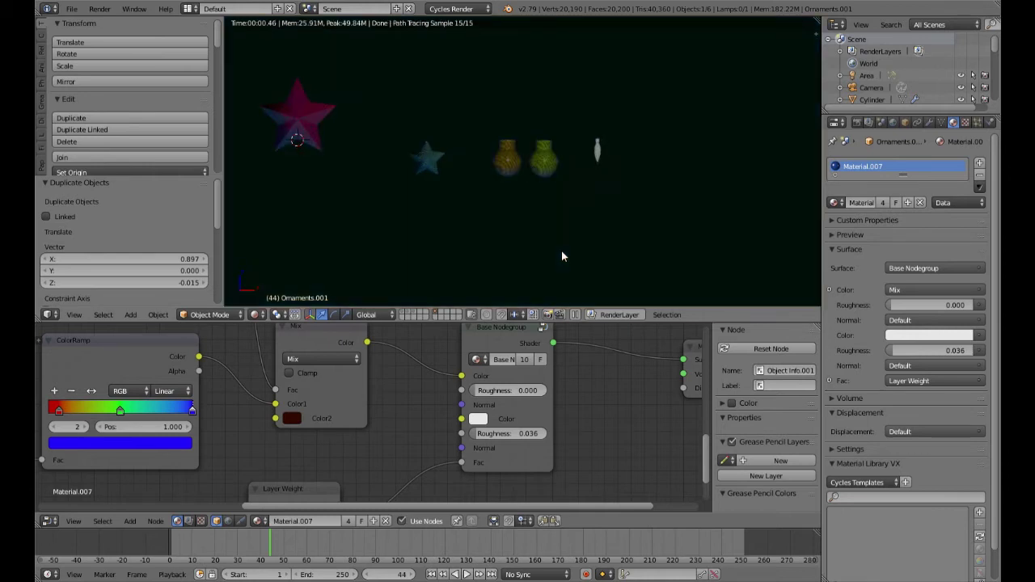
{"action": "key", "text": "shift+z"}
{"action": "key", "text": "KP_Decimal"}
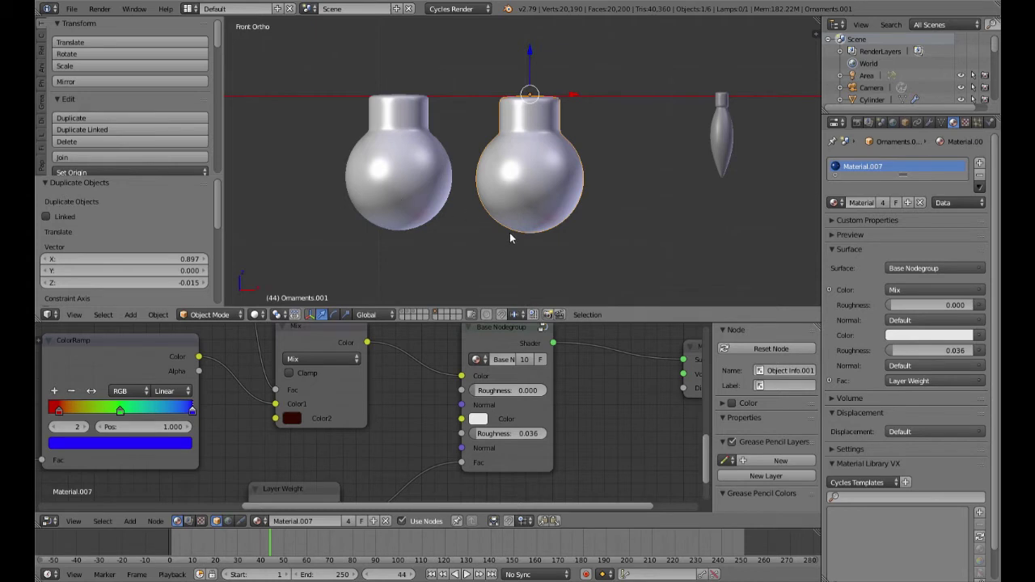
Select the Tiny light ornament and enter Edit Mode on its mesh
{"action": "middle_click_drag", "start_coordinate": [605, 257], "coordinate": [525, 276], "text": "shift"}
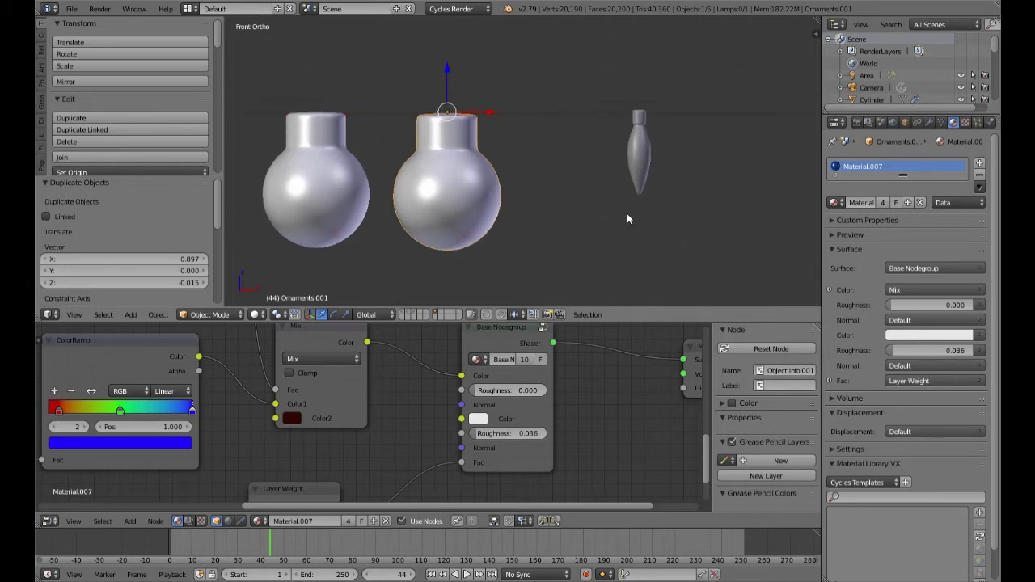
{"action": "right_click", "coordinate": [642, 180]}
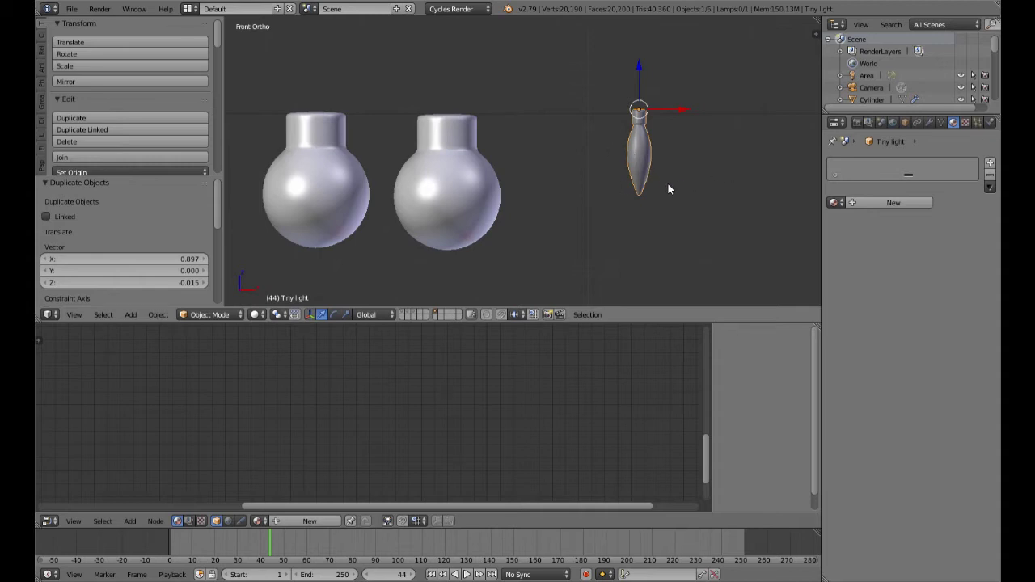
{"action": "key", "text": "Tab"}
{"action": "middle_click_drag", "start_coordinate": [670, 189], "coordinate": [615, 215], "text": "shift"}
{"action": "scroll", "coordinate": [575, 242], "scroll_direction": "up", "scroll_amount": 5}
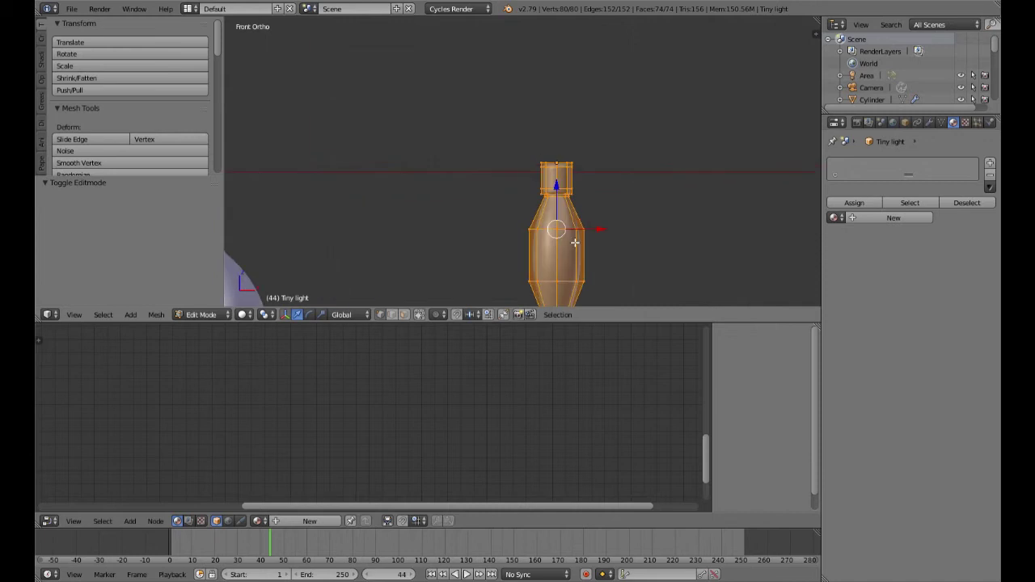
Deselect all vertices and box-select only the bulb's top cap
{"action": "key", "text": "a"}
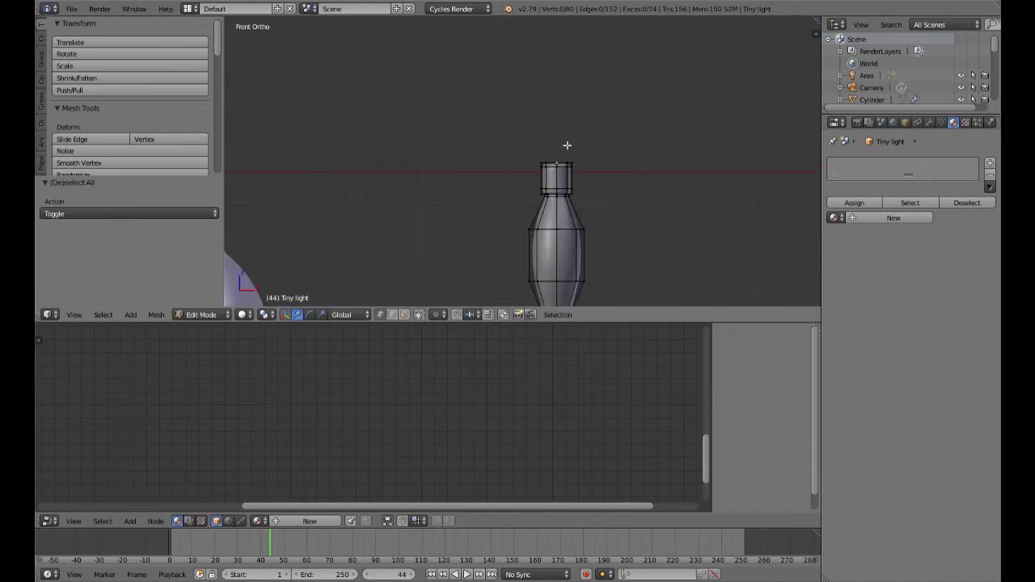
{"action": "key", "text": "b"}
{"action": "left_click_drag", "start_coordinate": [510, 143], "coordinate": [596, 200]}
{"action": "scroll", "coordinate": [725, 248], "scroll_direction": "up", "scroll_amount": 6}
Create a new cap material with a Glossy BSDF replacing the Diffuse BSDF on Surface
{"action": "middle_click_drag", "start_coordinate": [719, 252], "coordinate": [612, 176], "text": "shift"}
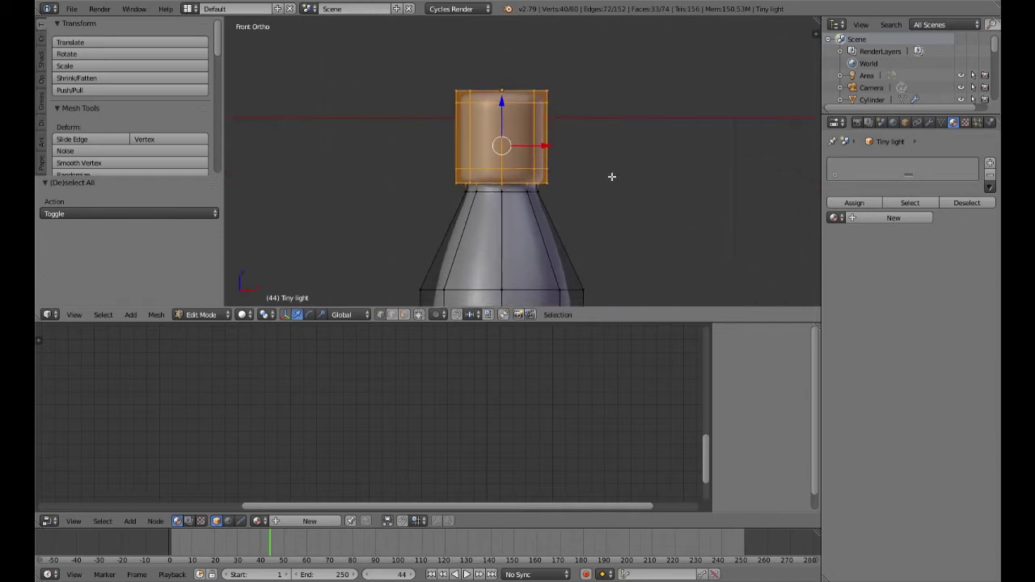
{"action": "left_click", "coordinate": [911, 218]}
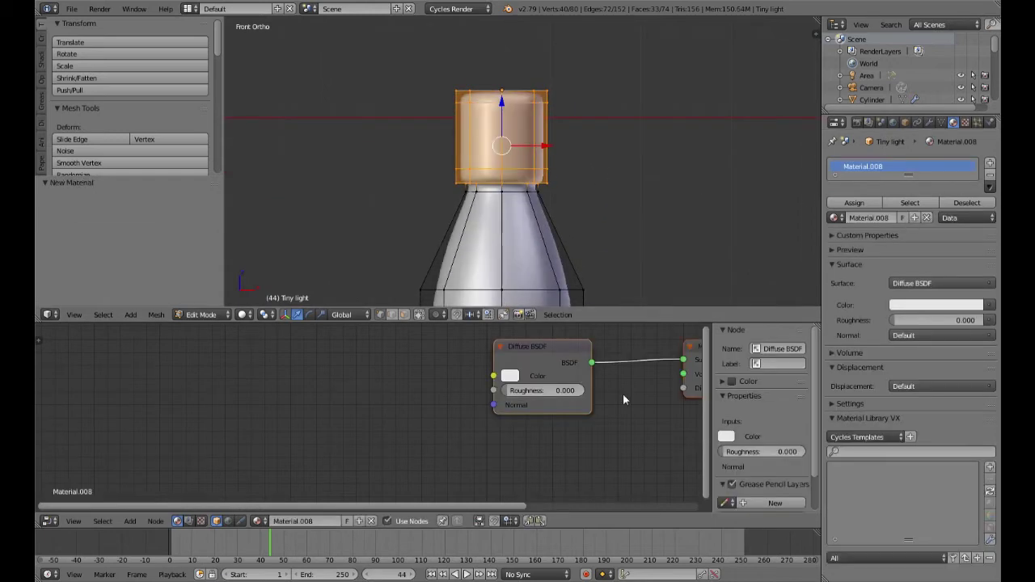
{"action": "left_click", "coordinate": [572, 358]}
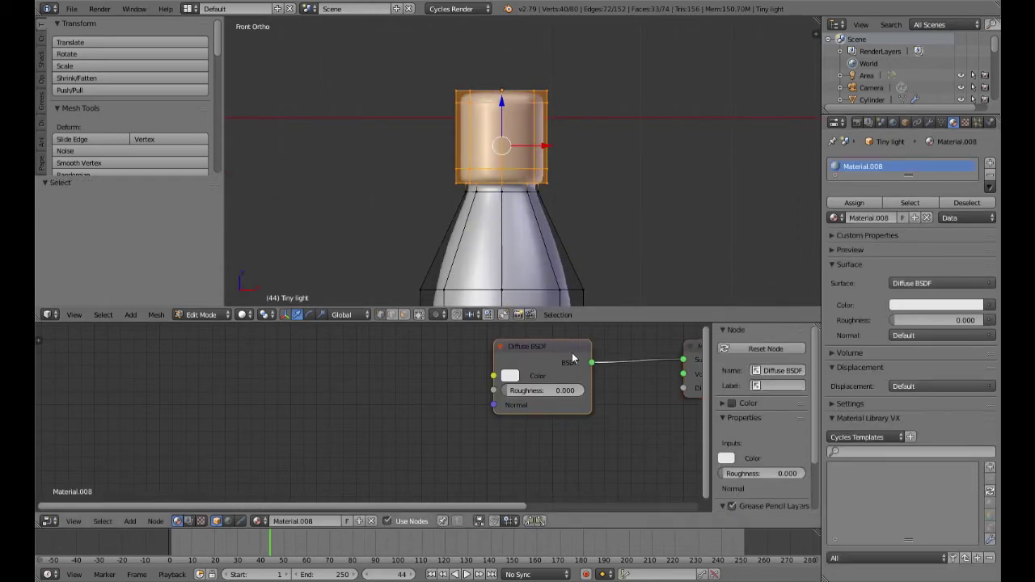
{"action": "key", "text": "x"}
{"action": "key", "text": "shift+a"}
{"action": "mouse_move", "coordinate": [558, 378]}
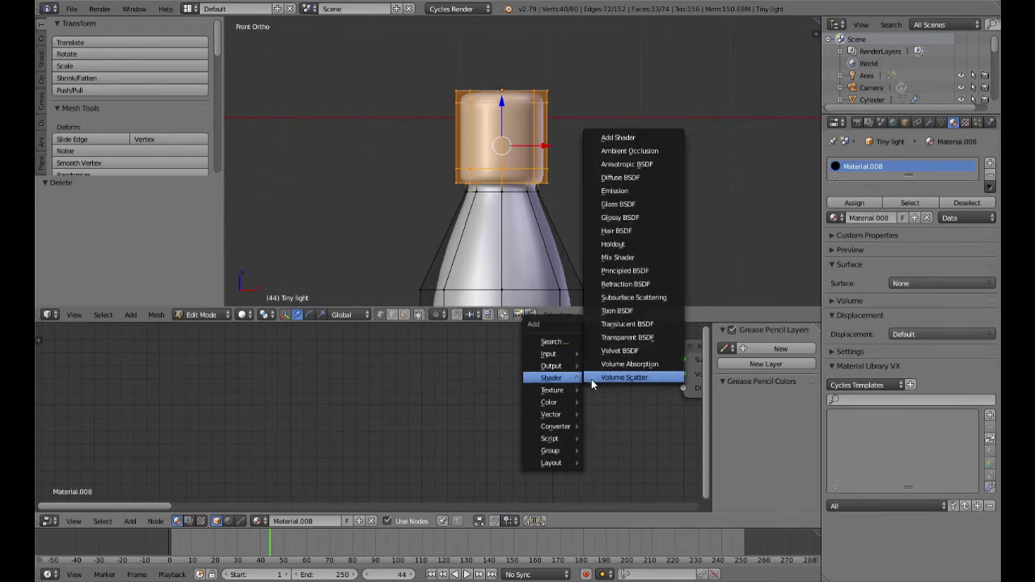
{"action": "left_click", "coordinate": [620, 217]}
{"action": "left_click", "coordinate": [611, 379]}
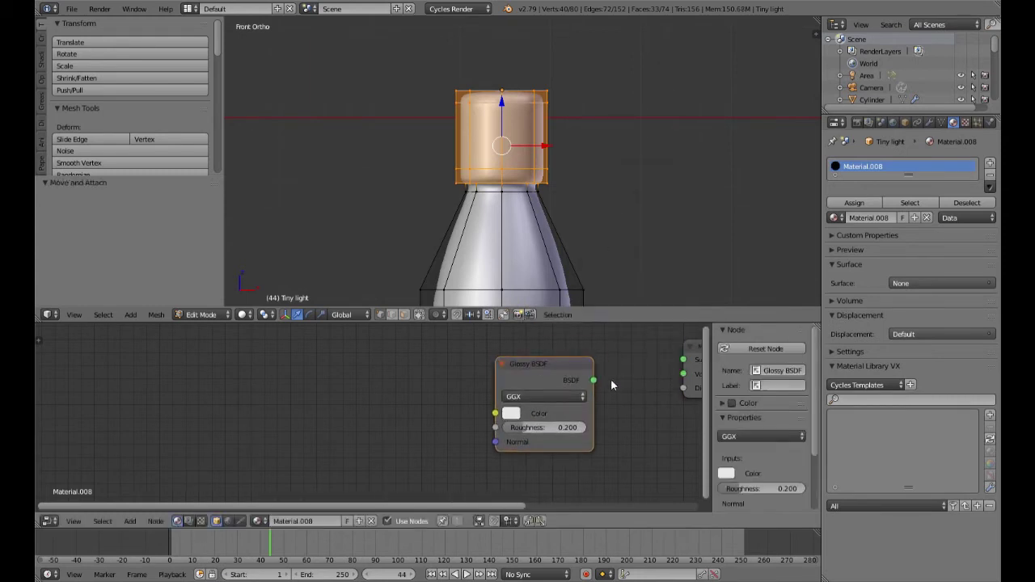
{"action": "left_click_drag", "start_coordinate": [594, 380], "coordinate": [684, 359]}
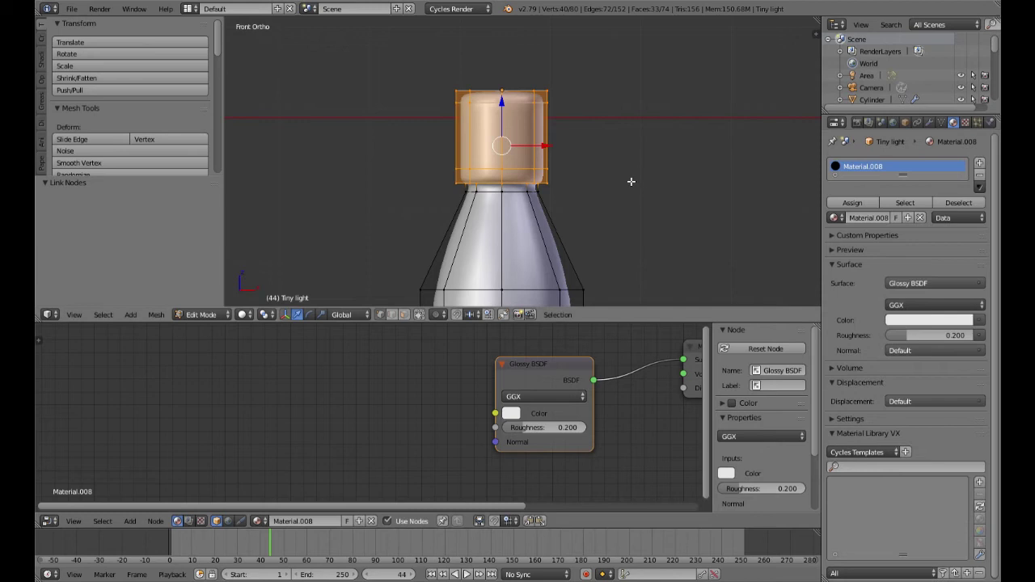
Assign the glossy material to the cap, rename it Metal, and add a second material slot
{"action": "key", "text": "shift+z"}
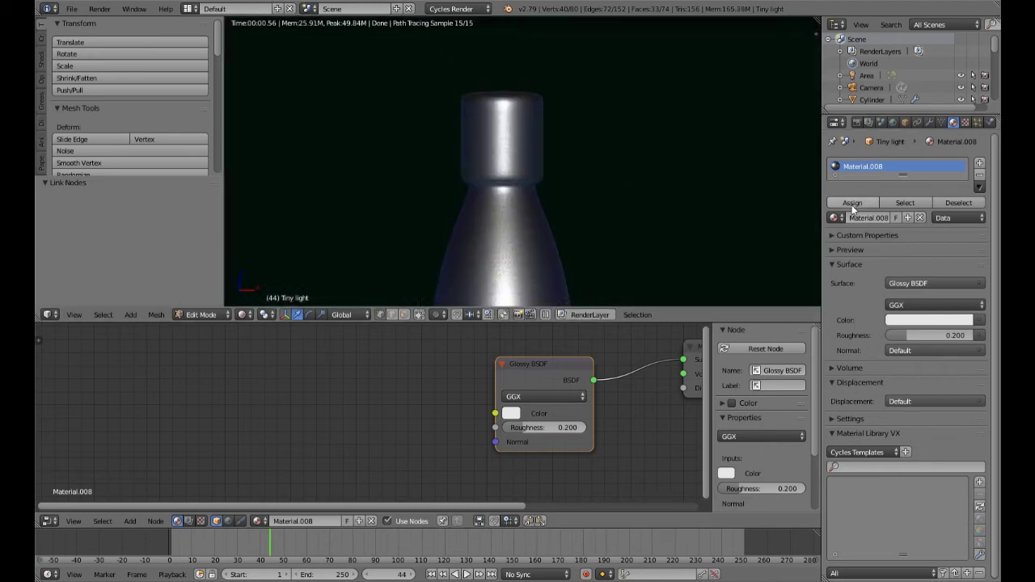
{"action": "left_click", "coordinate": [855, 203]}
{"action": "key", "text": "shift+z"}
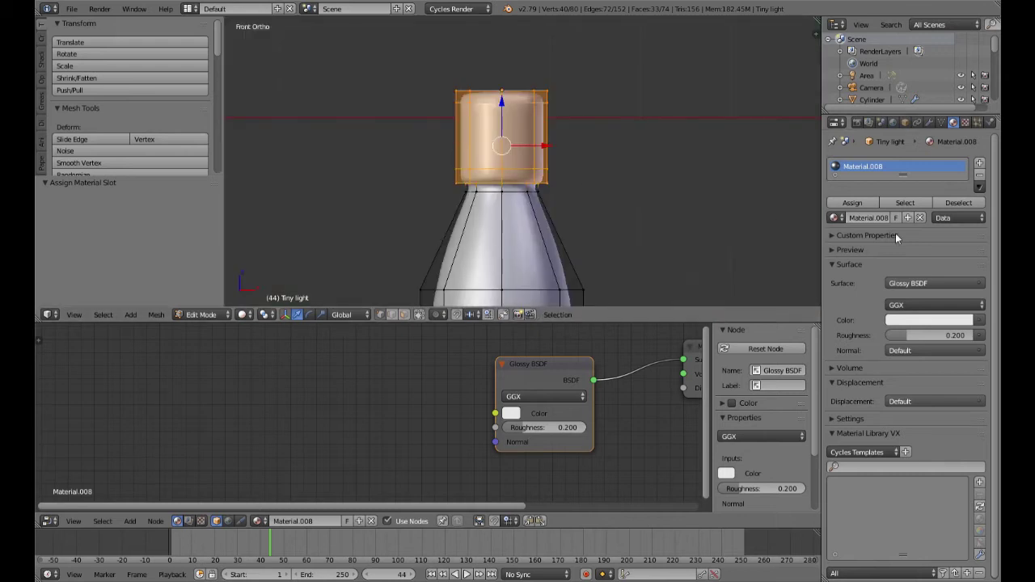
{"action": "double_click", "coordinate": [879, 174]}
{"action": "type", "text": "Metal"}
{"action": "key", "text": "Return"}
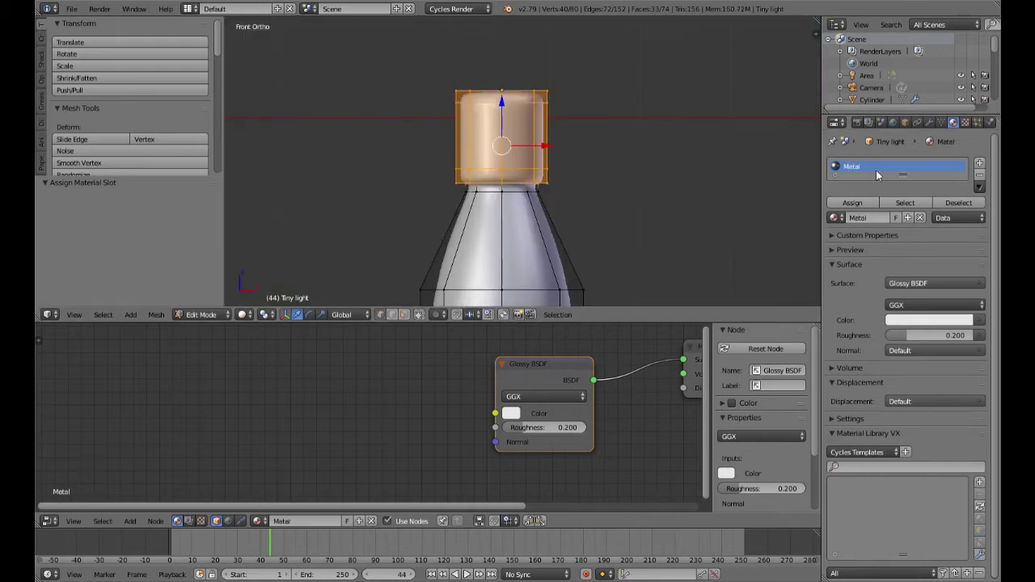
{"action": "left_click", "coordinate": [979, 163]}
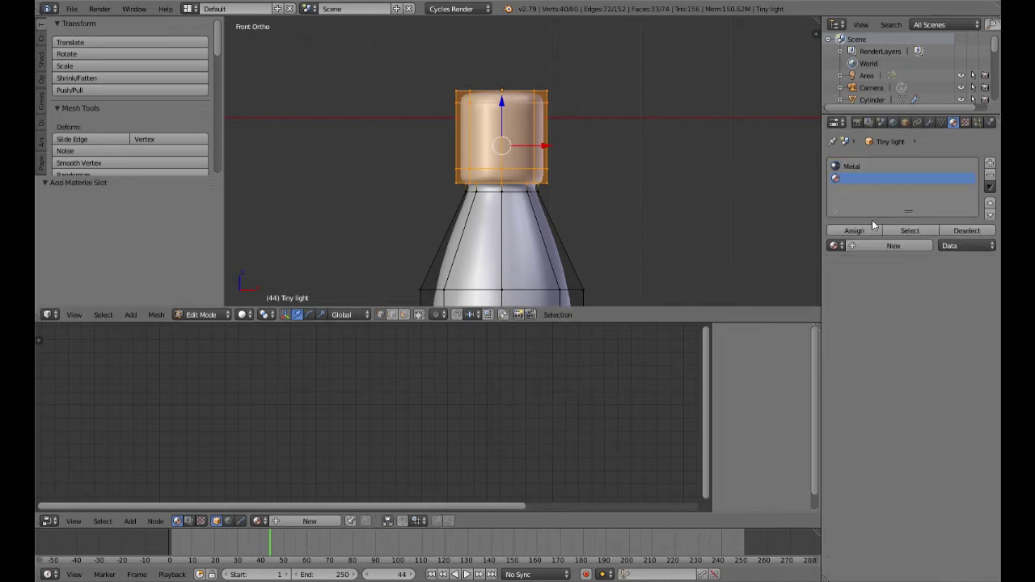
Create a new material named Emitter and switch the selection from the cap to the bulb body
{"action": "left_click", "coordinate": [880, 245]}
{"action": "double_click", "coordinate": [891, 179]}
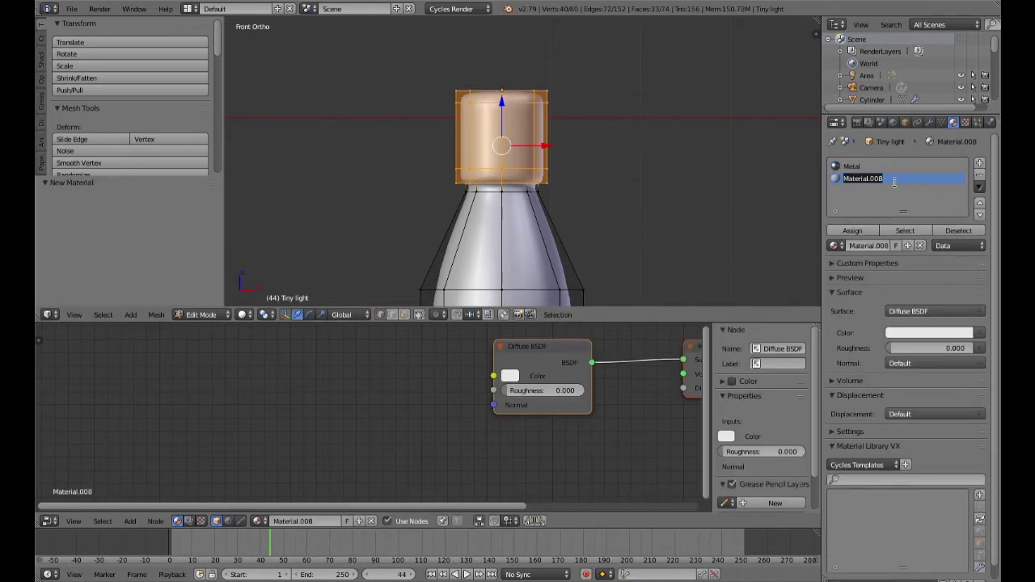
{"action": "type", "text": "Emitter"}
{"action": "key", "text": "Return"}
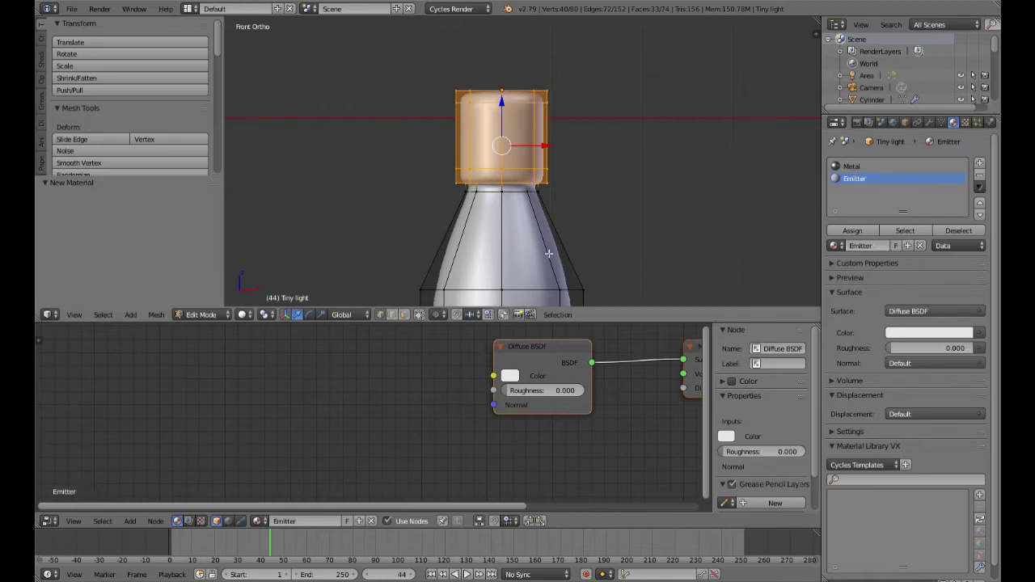
{"action": "scroll", "coordinate": [568, 252], "scroll_direction": "down", "scroll_amount": 3}
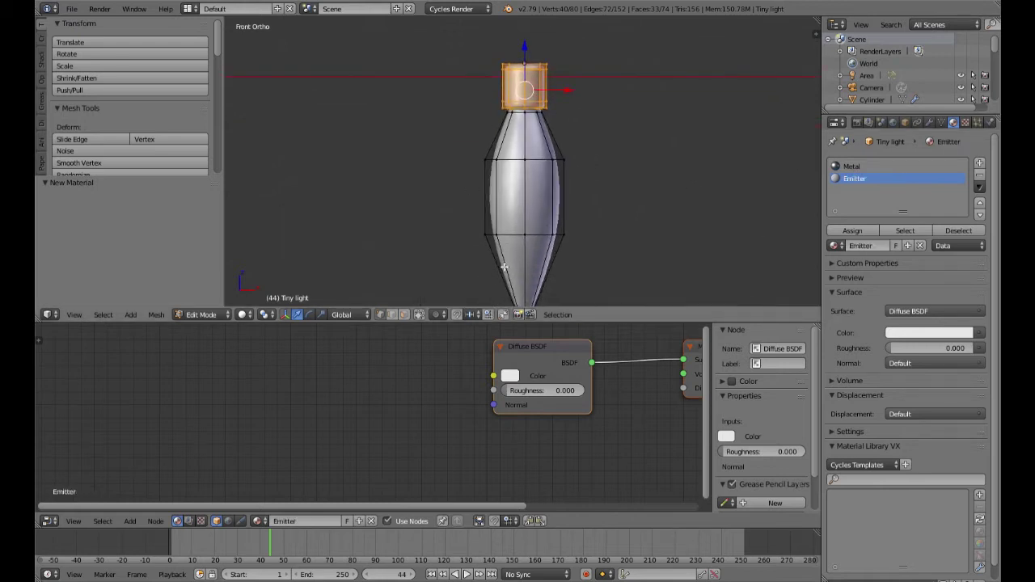
{"action": "middle_click_drag", "start_coordinate": [608, 231], "coordinate": [584, 213], "text": "shift"}
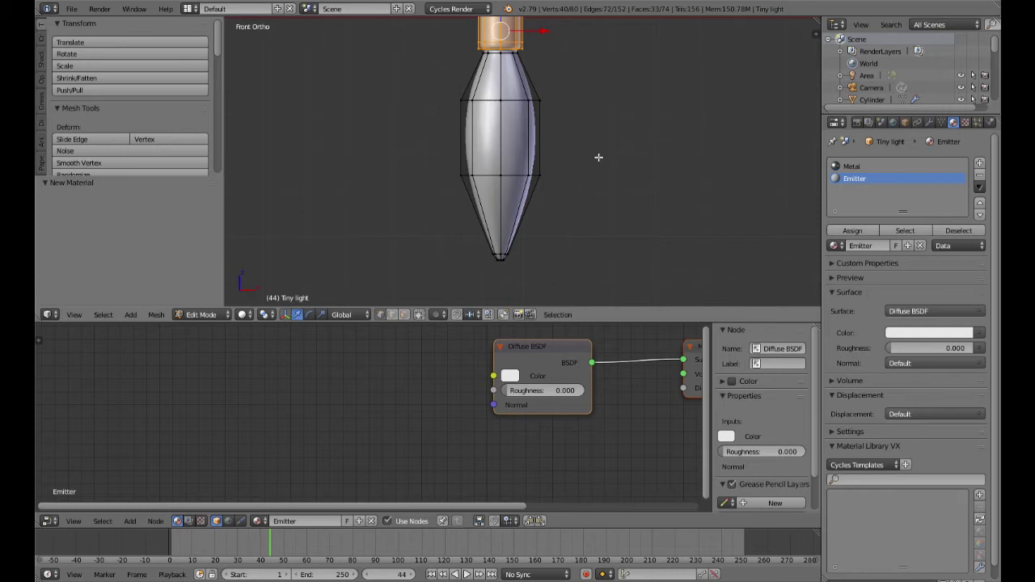
{"action": "key", "text": "ctrl+i"}
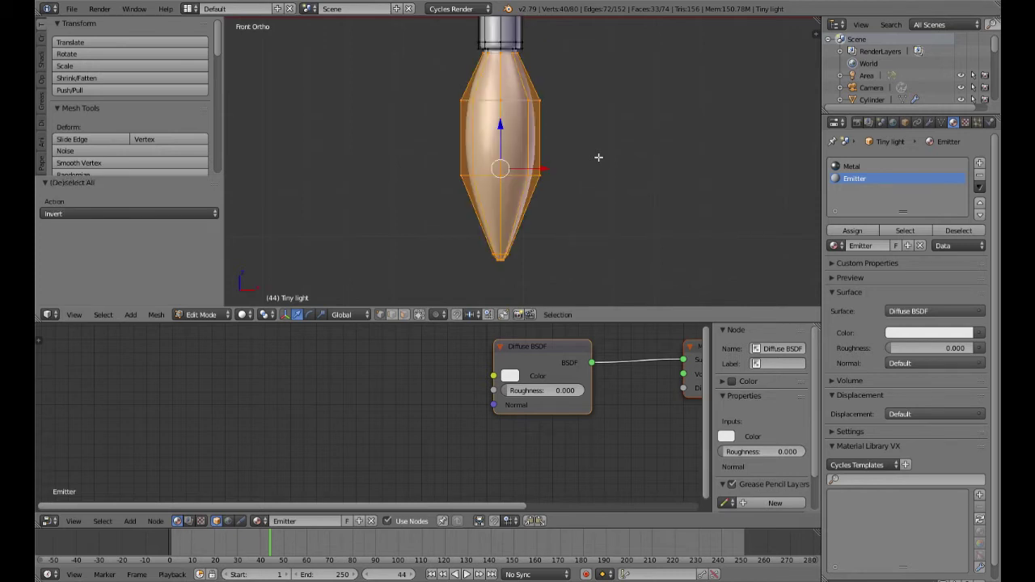
{"action": "middle_click_drag", "start_coordinate": [598, 157], "coordinate": [587, 171], "text": "shift"}
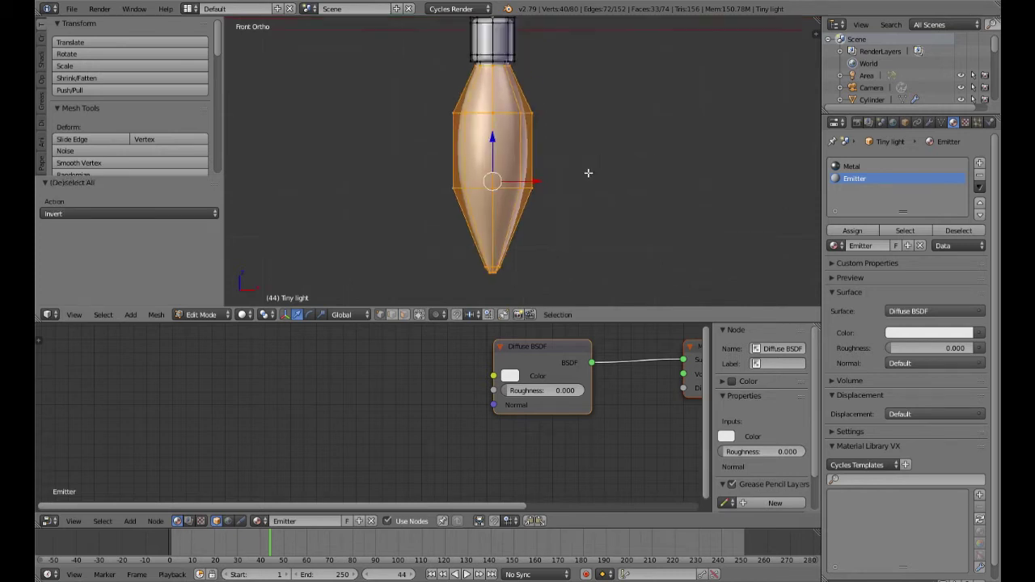
Replace the Diffuse BSDF with an Emission shader at strength 5, wired to the surface
{"action": "left_click", "coordinate": [550, 350]}
{"action": "key", "text": "x"}
{"action": "key", "text": "shift+a"}
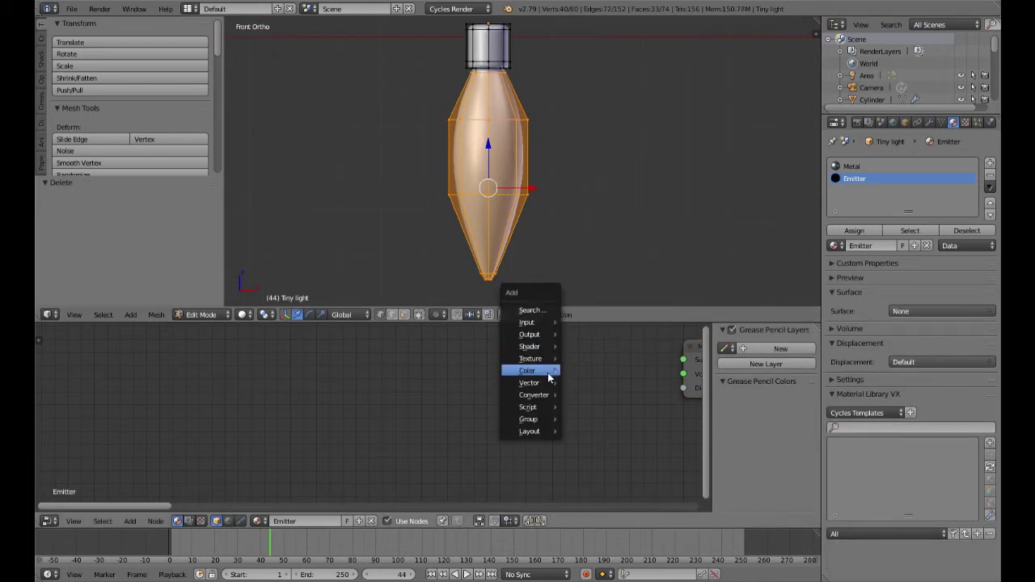
{"action": "mouse_move", "coordinate": [539, 347]}
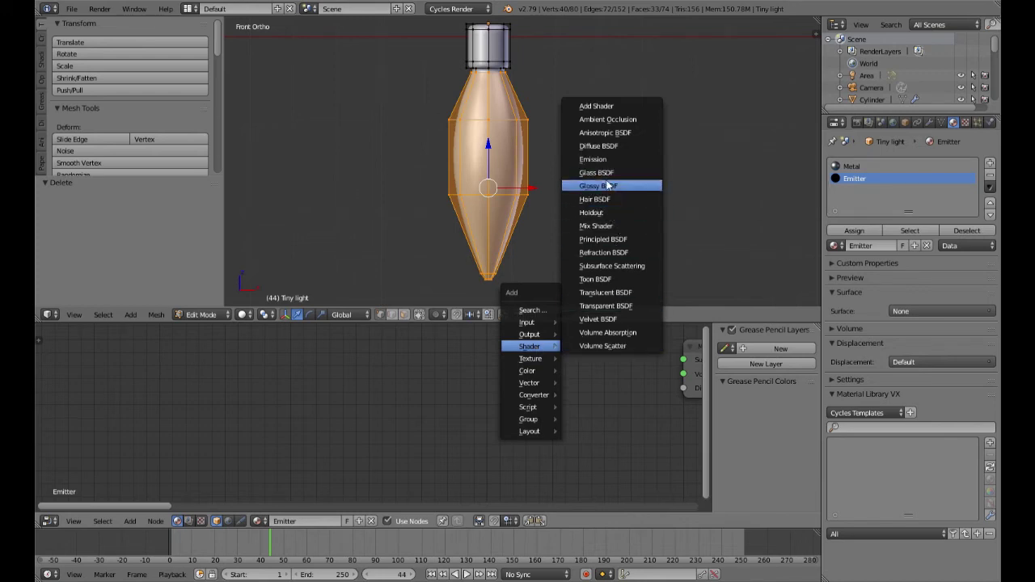
{"action": "left_click", "coordinate": [593, 160]}
{"action": "left_click", "coordinate": [509, 364]}
{"action": "left_click_drag", "start_coordinate": [602, 387], "coordinate": [684, 359]}
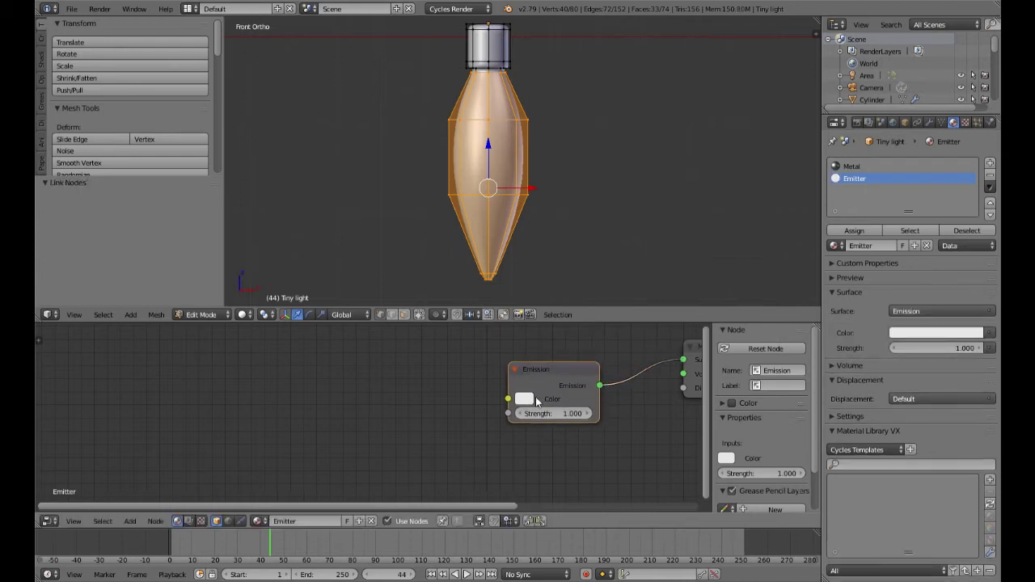
{"action": "left_click", "coordinate": [555, 416]}
{"action": "type", "text": "5"}
{"action": "key", "text": "Return"}
Feed a 2500 Blackbody into the Emission colour and assign Emitter to the bulb body
{"action": "key", "text": "shift+a"}
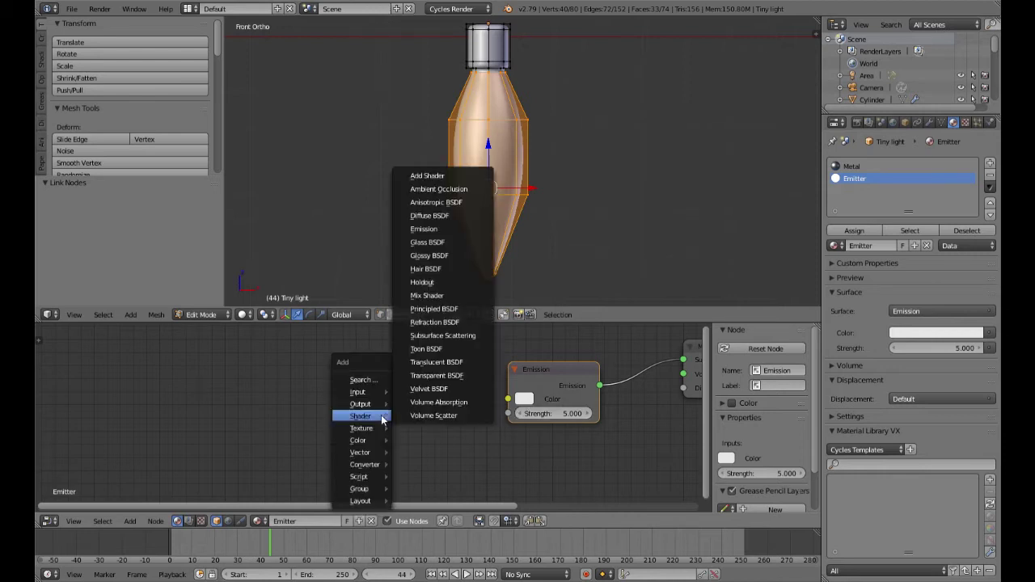
{"action": "mouse_move", "coordinate": [370, 466]}
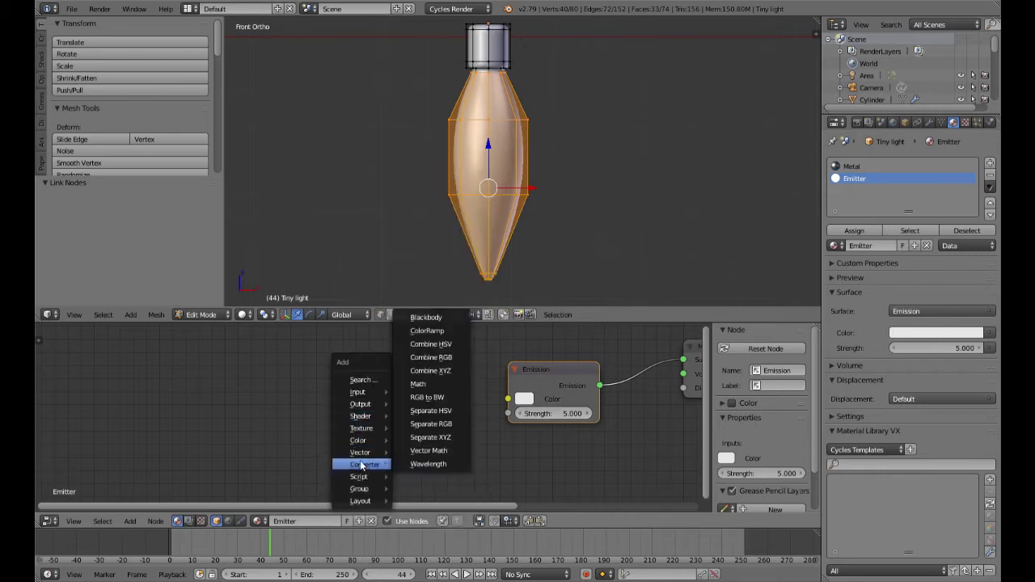
{"action": "left_click", "coordinate": [427, 323]}
{"action": "left_click", "coordinate": [436, 395]}
{"action": "left_click_drag", "start_coordinate": [426, 377], "coordinate": [508, 399]}
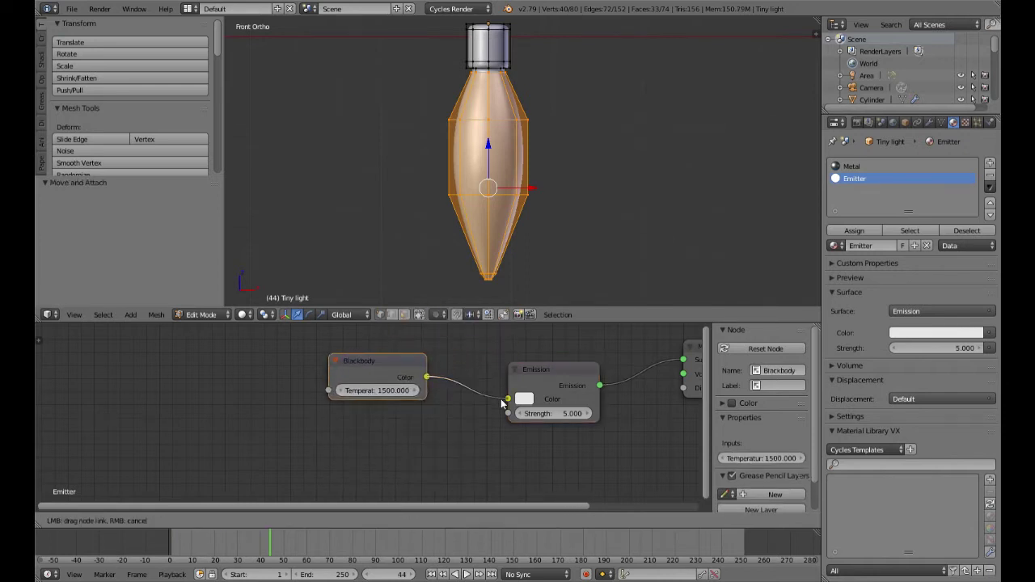
{"action": "scroll", "coordinate": [409, 417], "scroll_direction": "up", "scroll_amount": 1}
{"action": "left_click", "coordinate": [389, 393]}
{"action": "type", "text": "2500"}
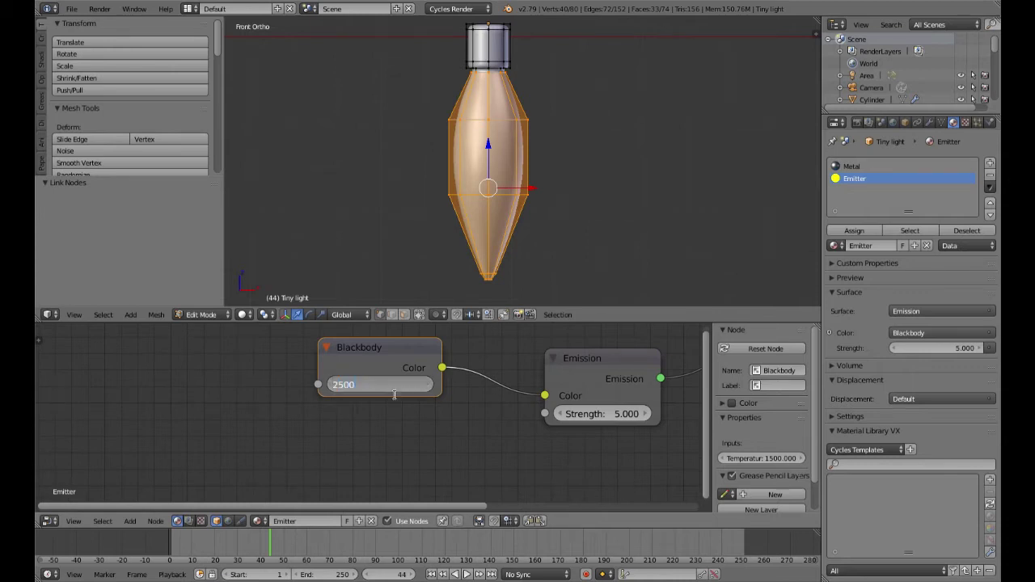
{"action": "key", "text": "Return"}
{"action": "left_click", "coordinate": [855, 231]}
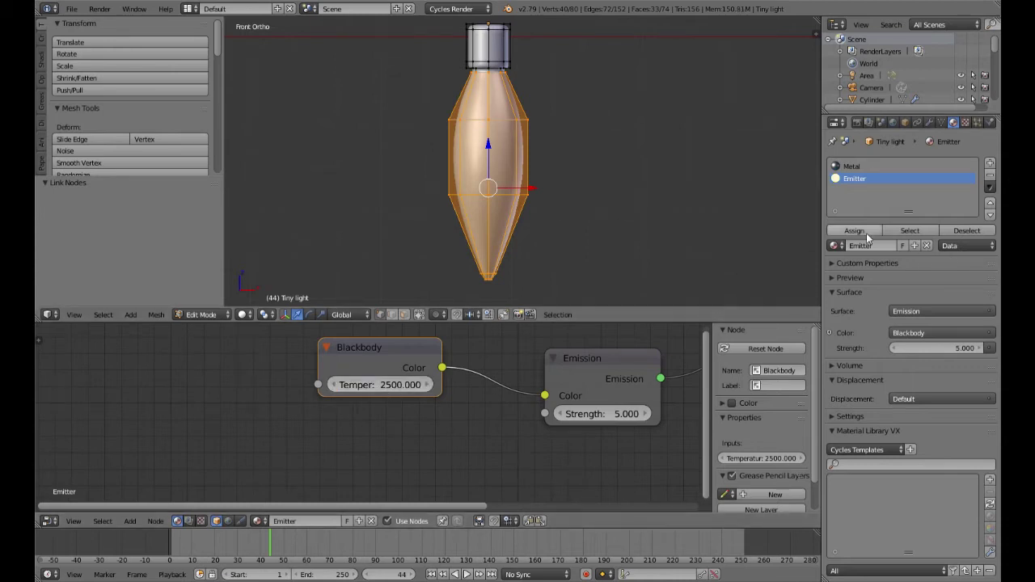
{"action": "key", "text": "shift+z"}
Inspect the glowing bulb in rendered view, then return to Object Mode in solid front view
{"action": "scroll", "coordinate": [531, 186], "scroll_direction": "down", "scroll_amount": 5}
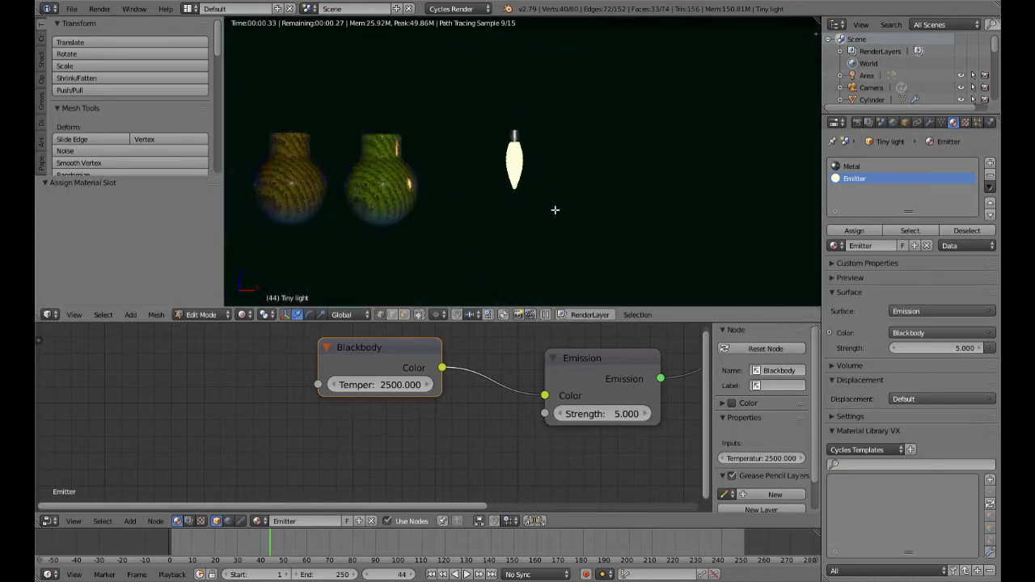
{"action": "scroll", "coordinate": [555, 209], "scroll_direction": "up", "scroll_amount": 5}
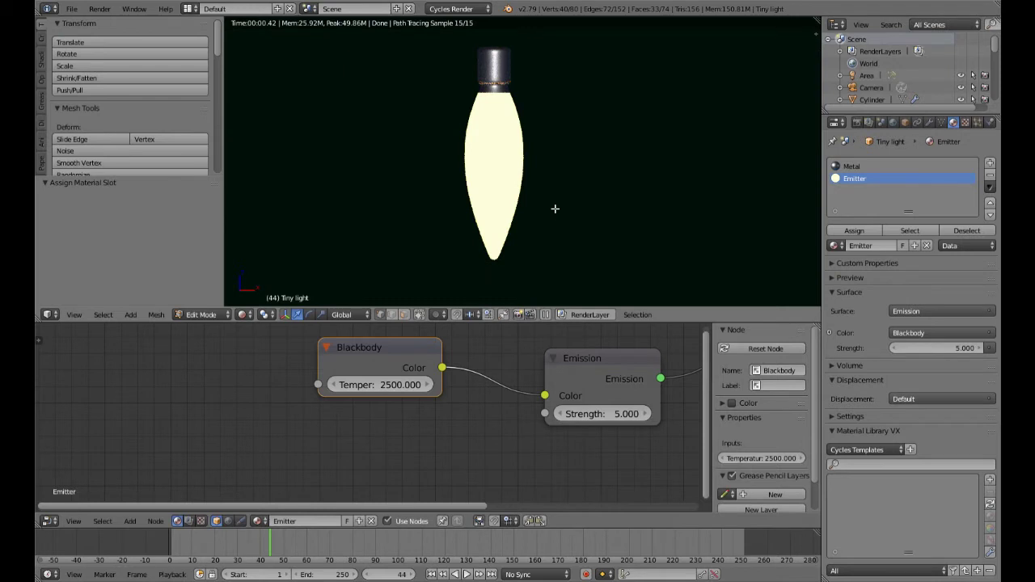
{"action": "key", "text": "Tab"}
{"action": "scroll", "coordinate": [550, 207], "scroll_direction": "down", "scroll_amount": 3}
{"action": "middle_click_drag", "start_coordinate": [550, 207], "coordinate": [548, 240], "text": "shift"}
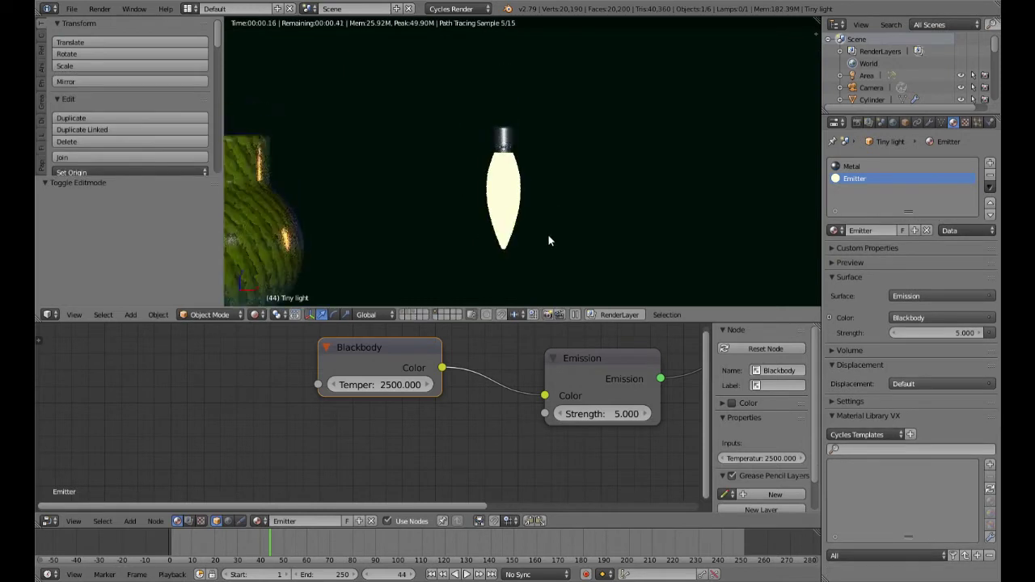
{"action": "scroll", "coordinate": [547, 233], "scroll_direction": "up", "scroll_amount": 6}
{"action": "scroll", "coordinate": [547, 232], "scroll_direction": "down", "scroll_amount": 4}
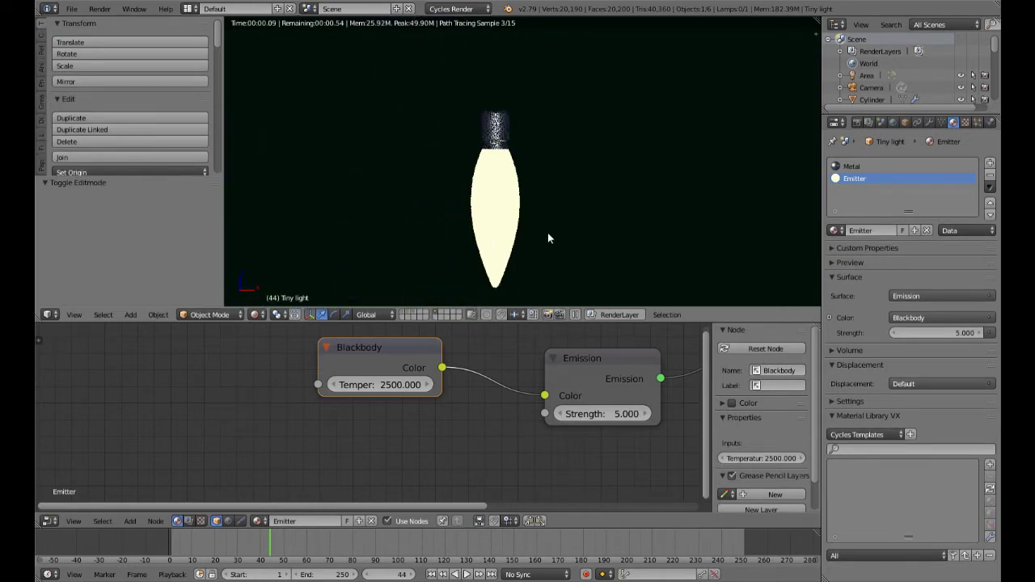
{"action": "key", "text": "shift+z"}
{"action": "key", "text": "KP_1"}
Save over Christmas.blend and show the scene layer holding the tree
{"action": "key", "text": "ctrl+s"}
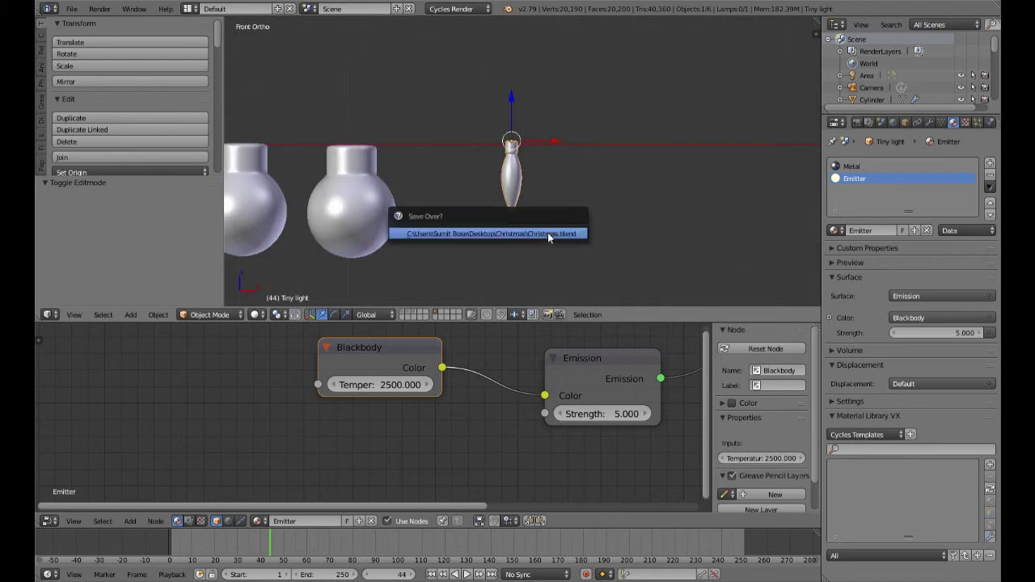
{"action": "left_click", "coordinate": [547, 232]}
{"action": "scroll", "coordinate": [547, 230], "scroll_direction": "down", "scroll_amount": 2}
{"action": "middle_click_drag", "start_coordinate": [492, 225], "coordinate": [571, 234], "text": "shift"}
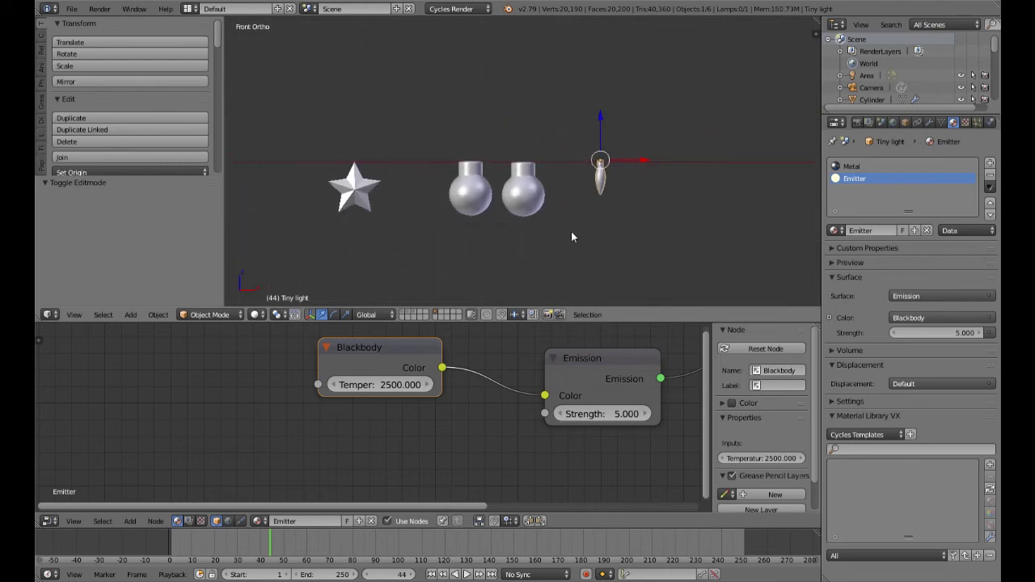
{"action": "left_click", "coordinate": [410, 314]}
{"action": "middle_click_drag", "start_coordinate": [373, 193], "coordinate": [596, 285], "text": "shift"}
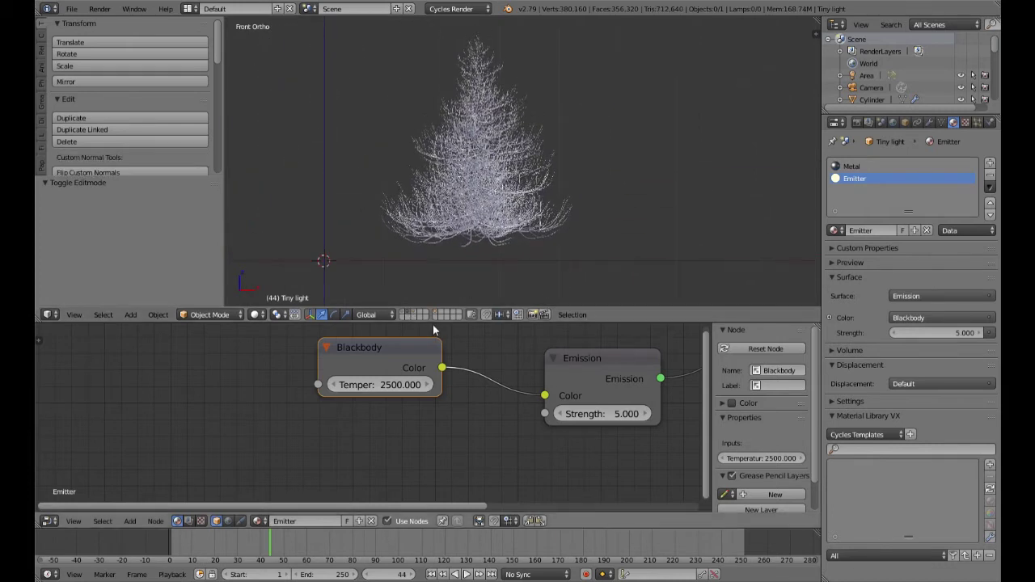
Check the tree's particle settings, then delete the duplicate ornament ball on the ornaments layer
{"action": "right_click", "coordinate": [483, 203]}
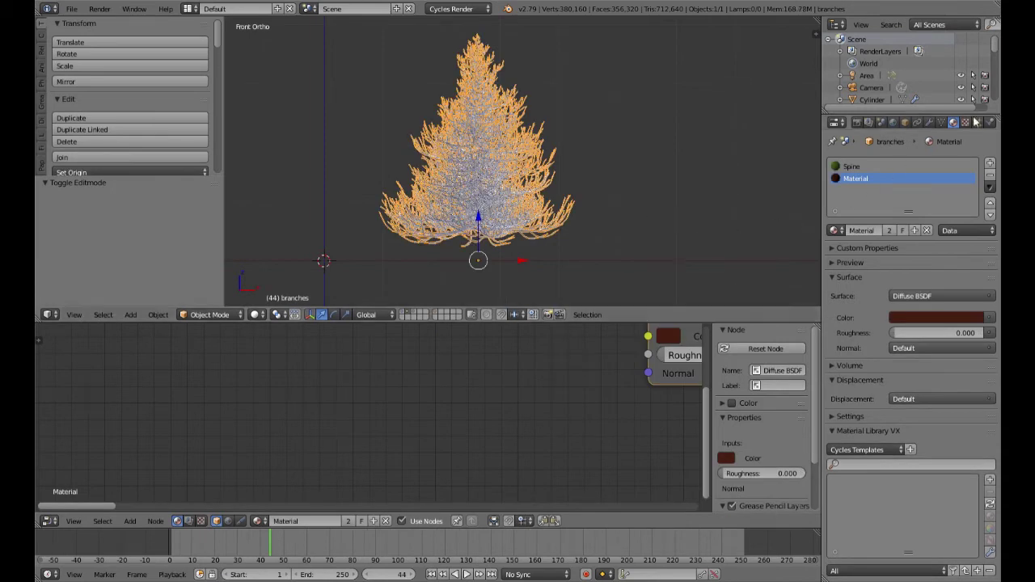
{"action": "left_click", "coordinate": [978, 122]}
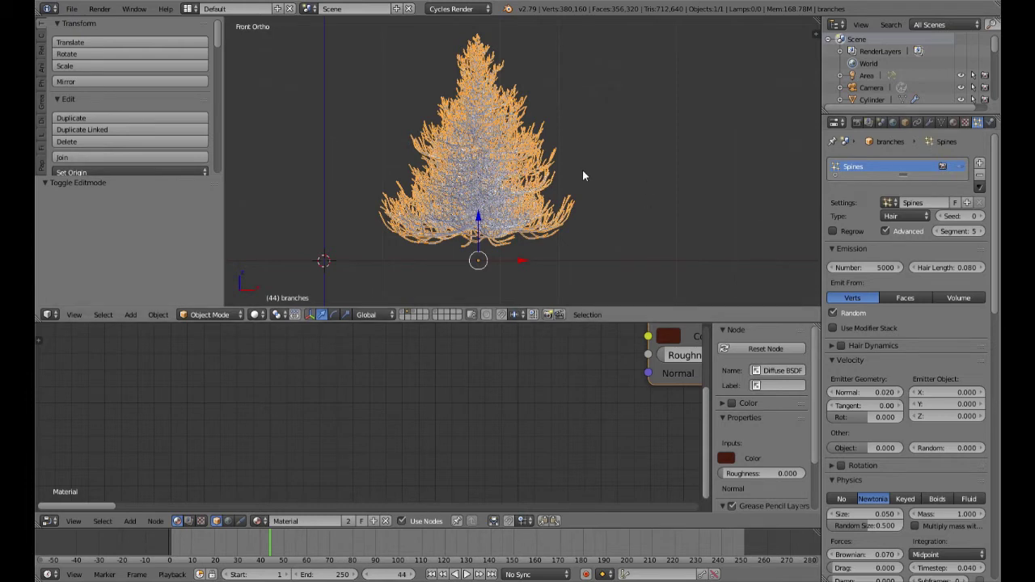
{"action": "left_click", "coordinate": [436, 315]}
{"action": "key", "text": "Home"}
{"action": "scroll", "coordinate": [384, 231], "scroll_direction": "up", "scroll_amount": 3}
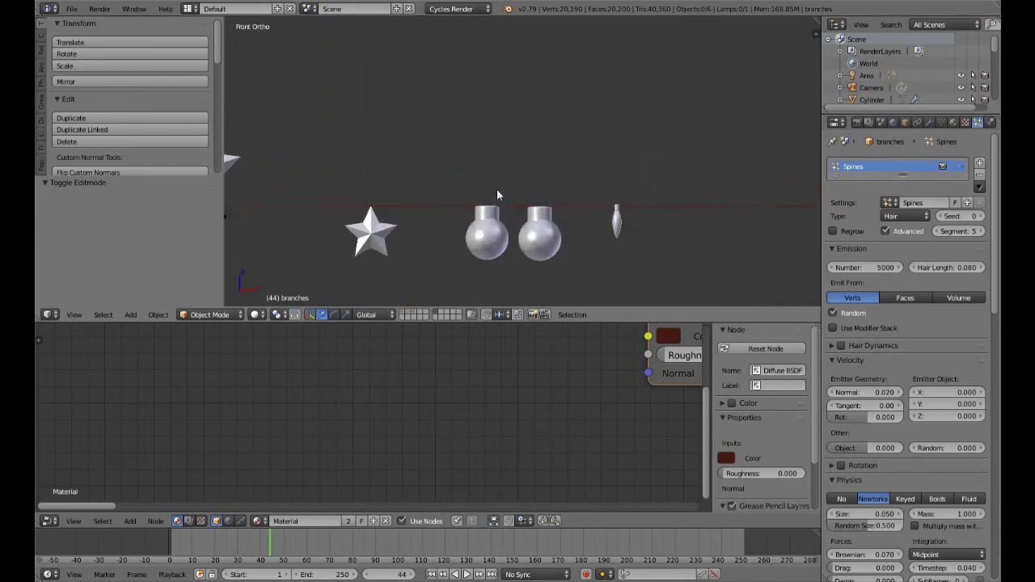
{"action": "middle_click_drag", "start_coordinate": [386, 231], "coordinate": [406, 208], "text": "shift"}
{"action": "right_click", "coordinate": [571, 214]}
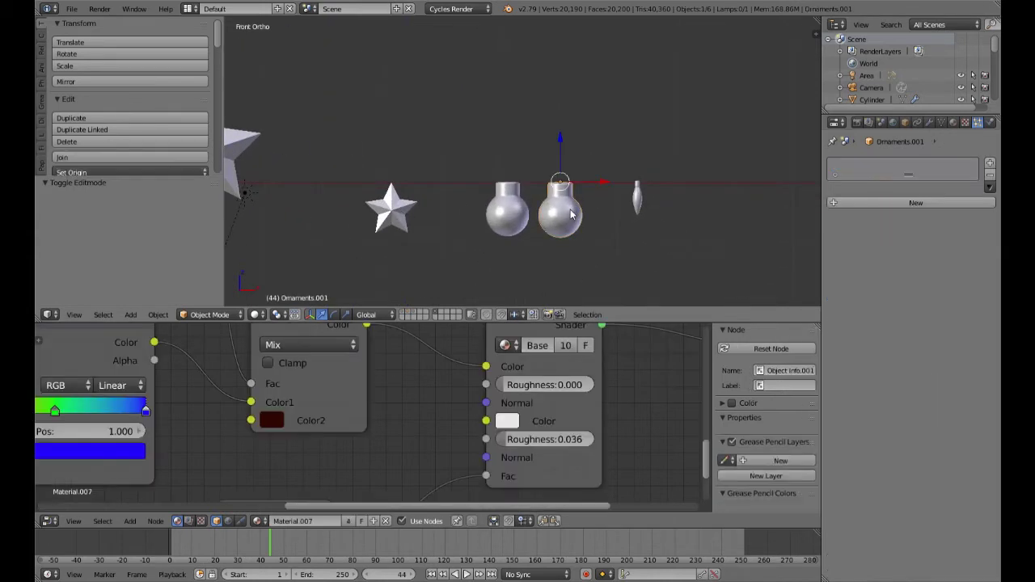
{"action": "key", "text": "Delete"}
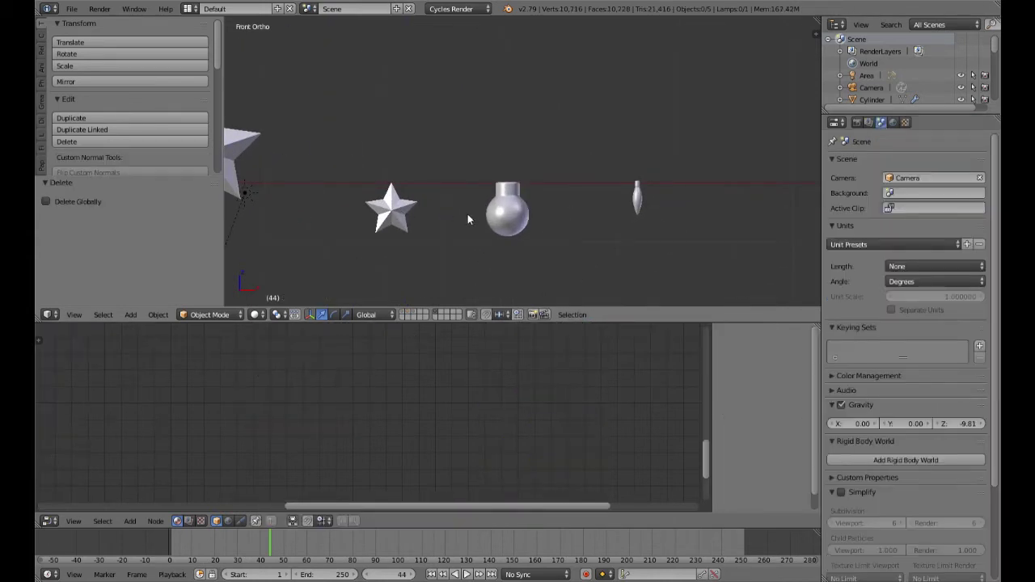
Move the small star along X toward the ball, group both as Ornaments, and return to the tree layer
{"action": "scroll", "coordinate": [439, 214], "scroll_direction": "down", "scroll_amount": 3}
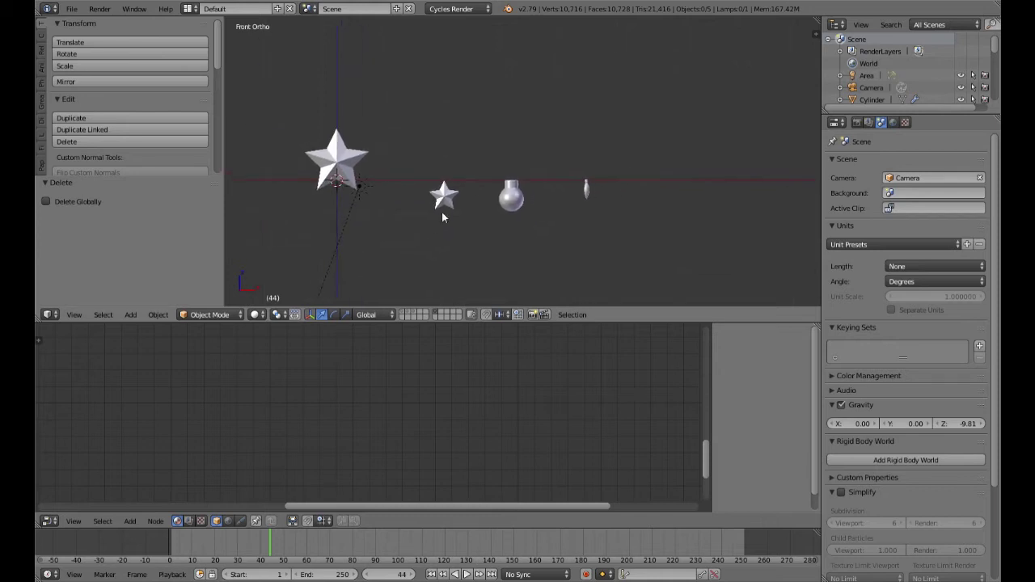
{"action": "right_click", "coordinate": [442, 212]}
{"action": "left_click_drag", "start_coordinate": [485, 179], "coordinate": [508, 186]}
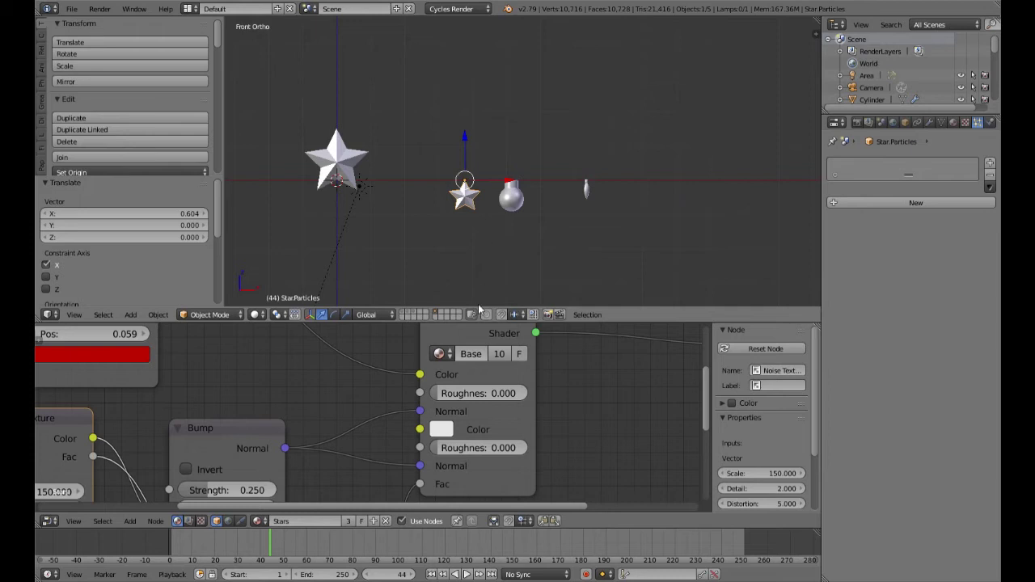
{"action": "right_click", "coordinate": [509, 200]}
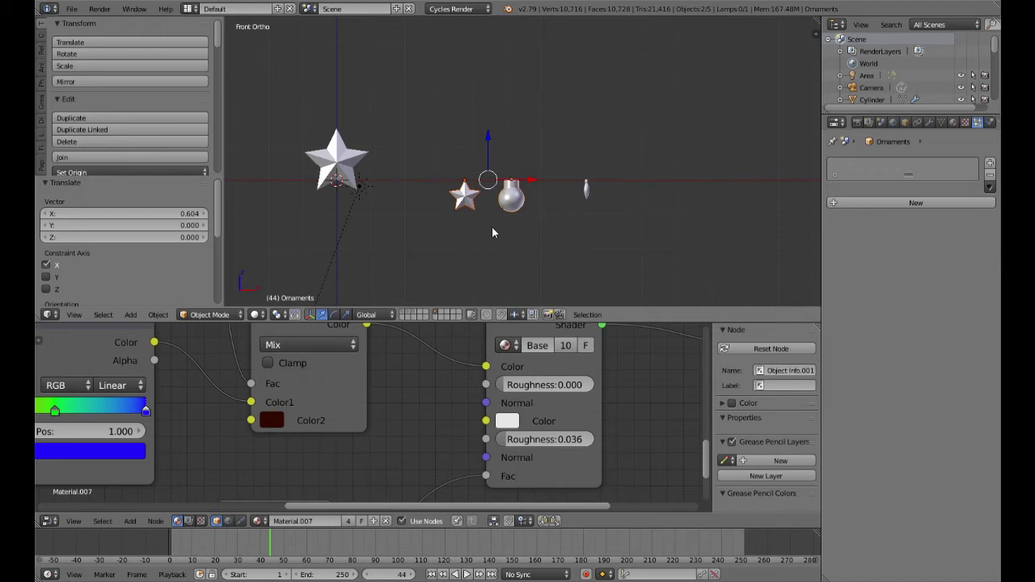
{"action": "key", "text": "ctrl+g"}
{"action": "left_click", "coordinate": [88, 214]}
{"action": "type", "text": "Ornaments"}
{"action": "key", "text": "Return"}
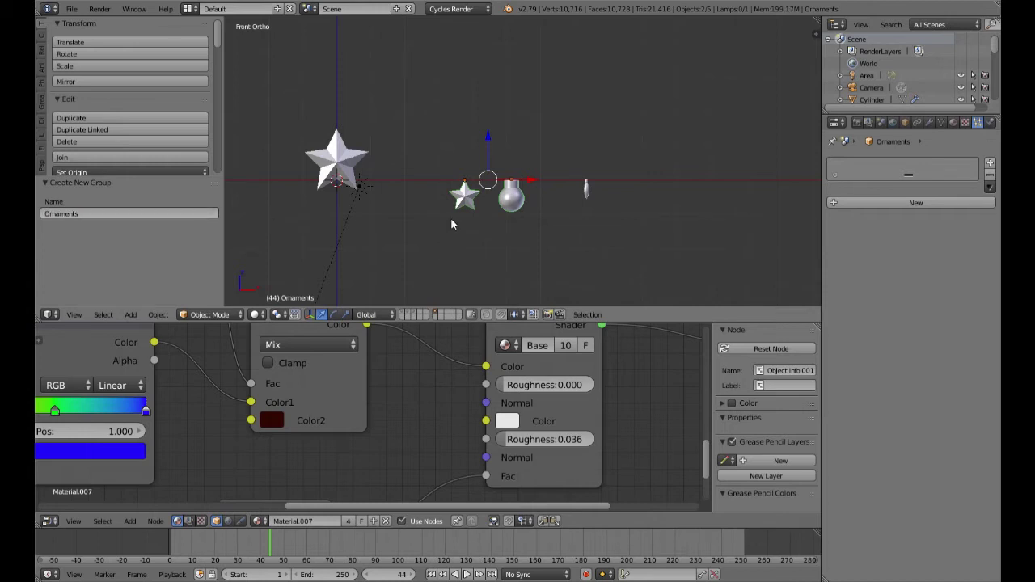
{"action": "left_click", "coordinate": [414, 314]}
{"action": "left_click", "coordinate": [412, 317]}
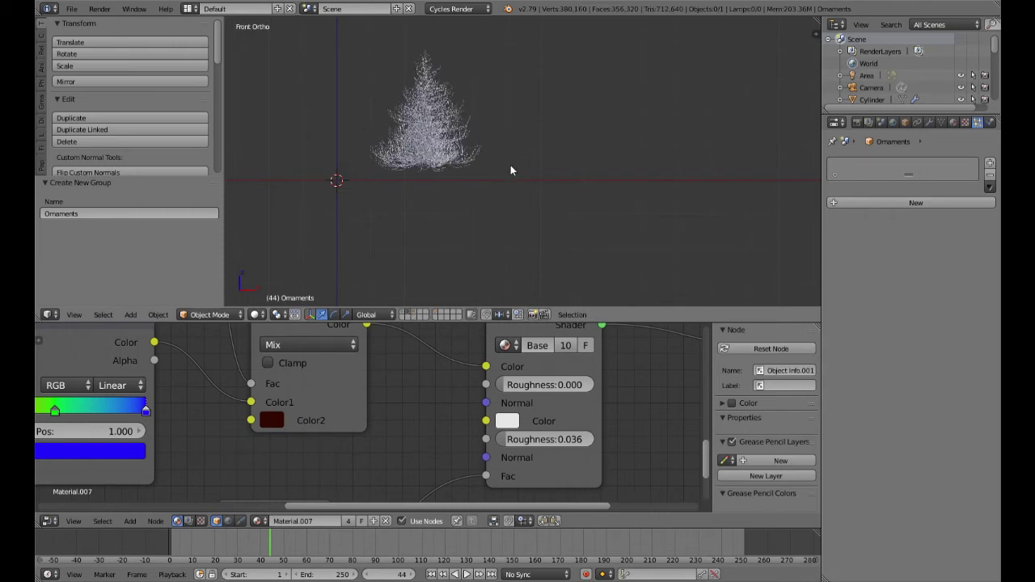
Select the tree branches and add a particle system named Ornaments with settings also named Ornaments
{"action": "middle_click_drag", "start_coordinate": [511, 170], "coordinate": [586, 200], "text": "shift"}
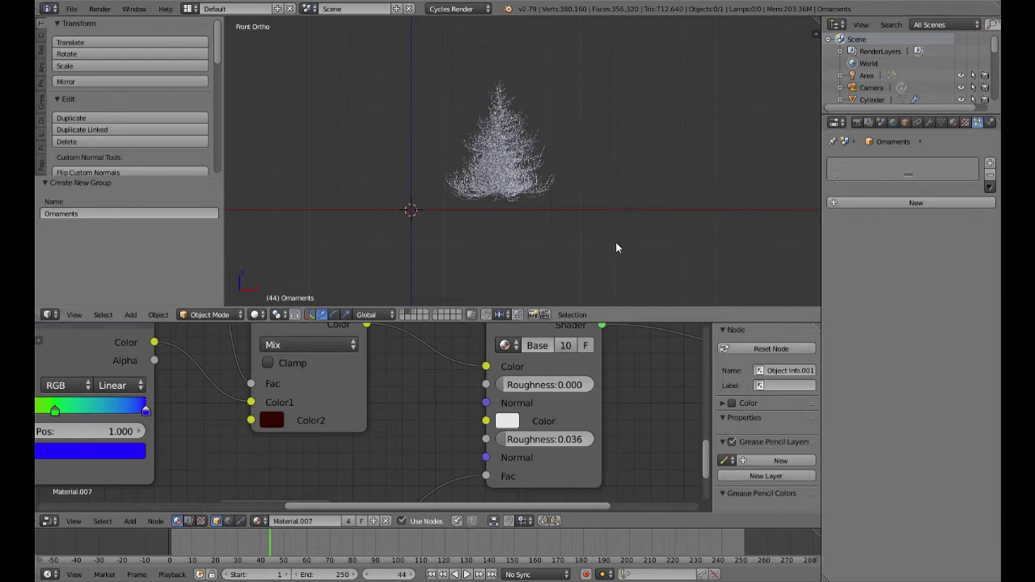
{"action": "right_click", "coordinate": [512, 173]}
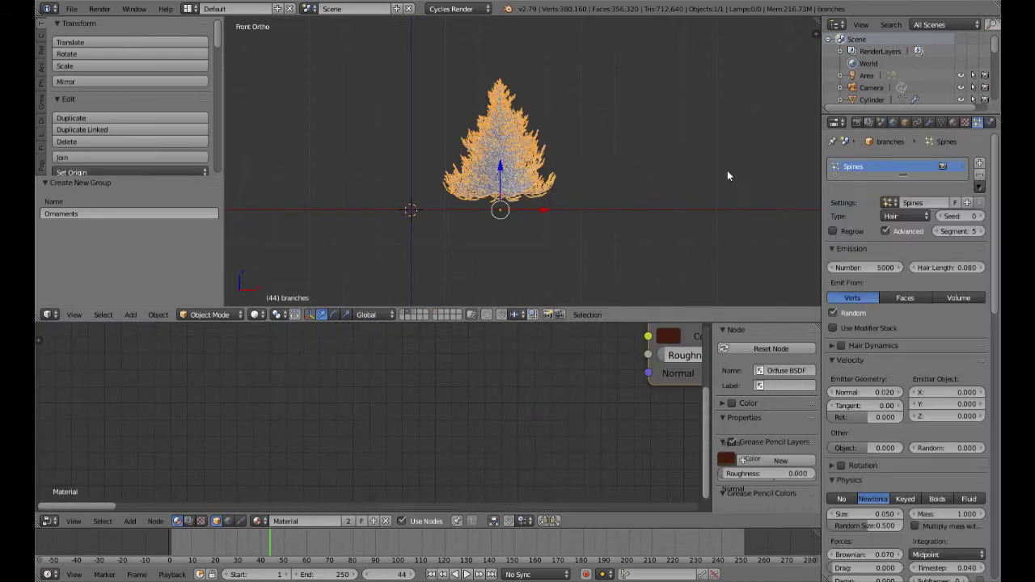
{"action": "left_click", "coordinate": [981, 165]}
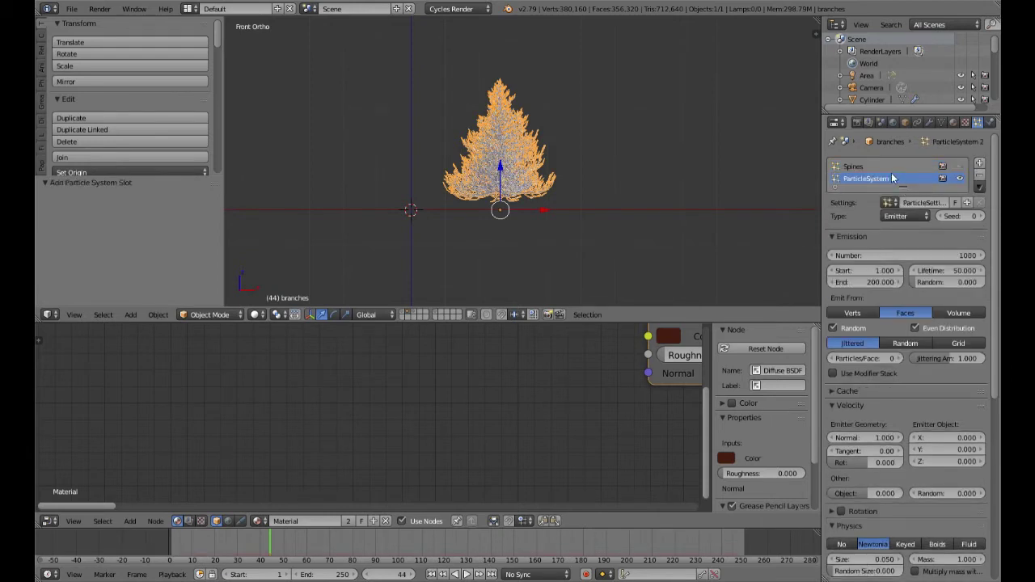
{"action": "double_click", "coordinate": [891, 178]}
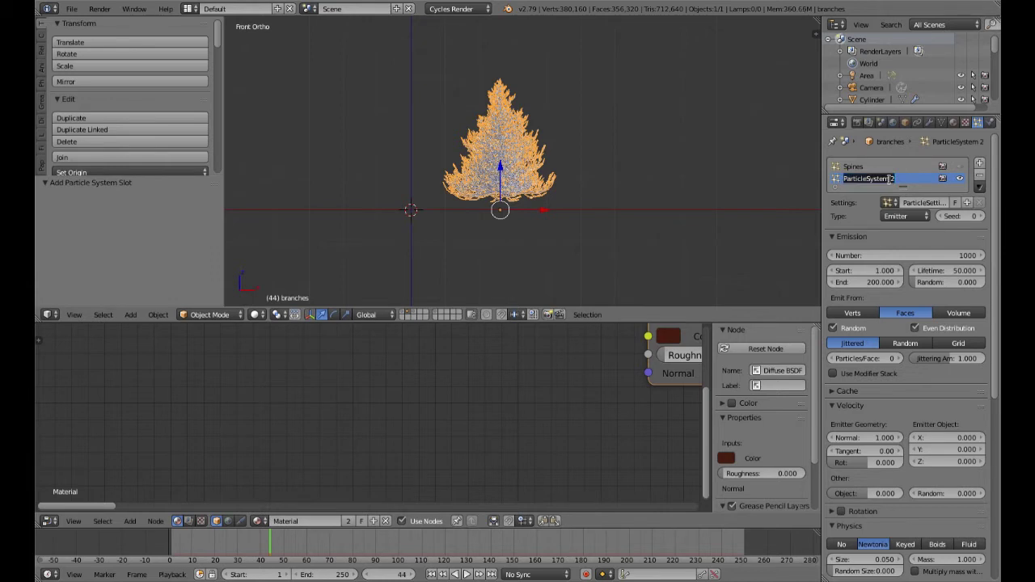
{"action": "type", "text": "o"}
{"action": "type", "text": "naments"}
{"action": "key", "text": "Return"}
{"action": "double_click", "coordinate": [925, 203]}
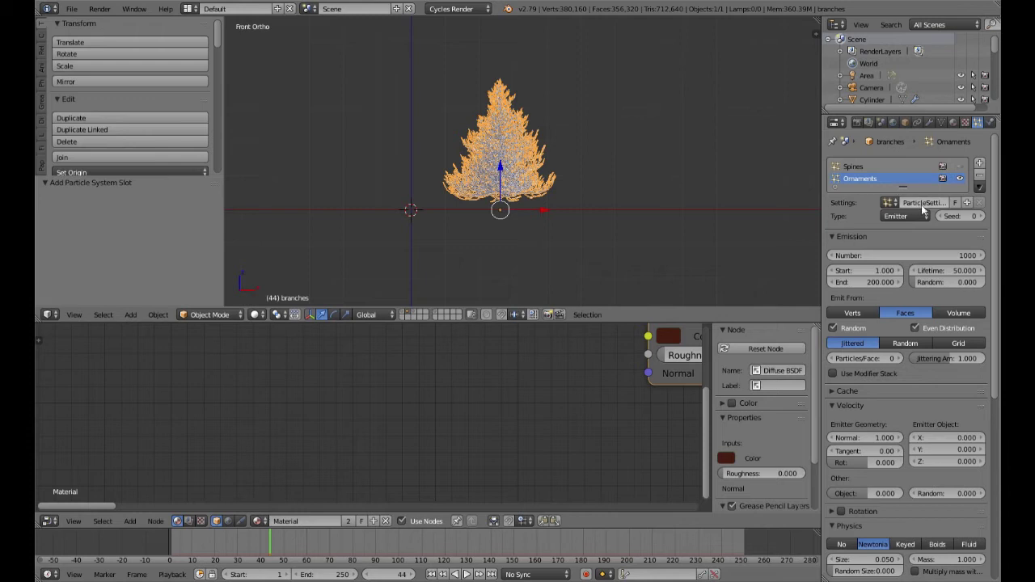
{"action": "type", "text": "Ornaments"}
{"action": "key", "text": "Return"}
{"action": "left_click", "coordinate": [913, 216]}
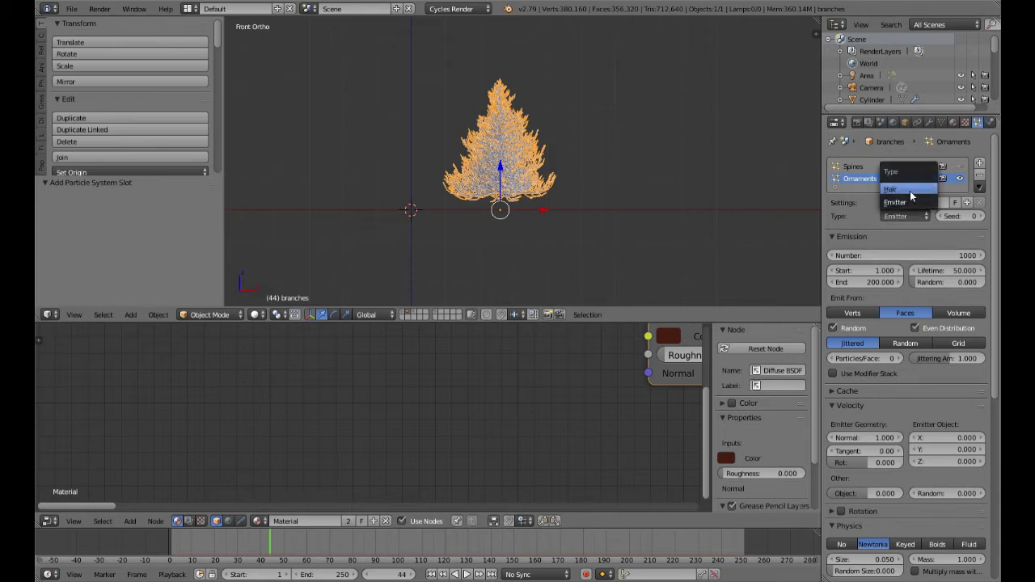
Switch the Ornaments particle type from Emitter to Hair and inspect it from front and top
{"action": "left_click", "coordinate": [910, 191]}
{"action": "scroll", "coordinate": [597, 208], "scroll_direction": "up", "scroll_amount": 3}
{"action": "middle_click_drag", "start_coordinate": [584, 192], "coordinate": [481, 165]}
{"action": "scroll", "coordinate": [591, 212], "scroll_direction": "down", "scroll_amount": 3}
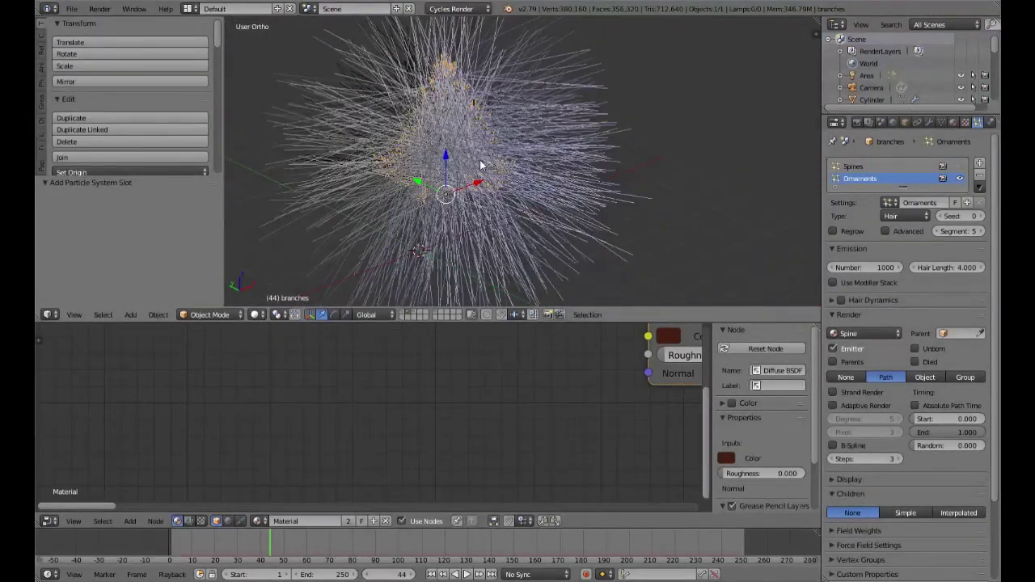
{"action": "key", "text": "KP_1"}
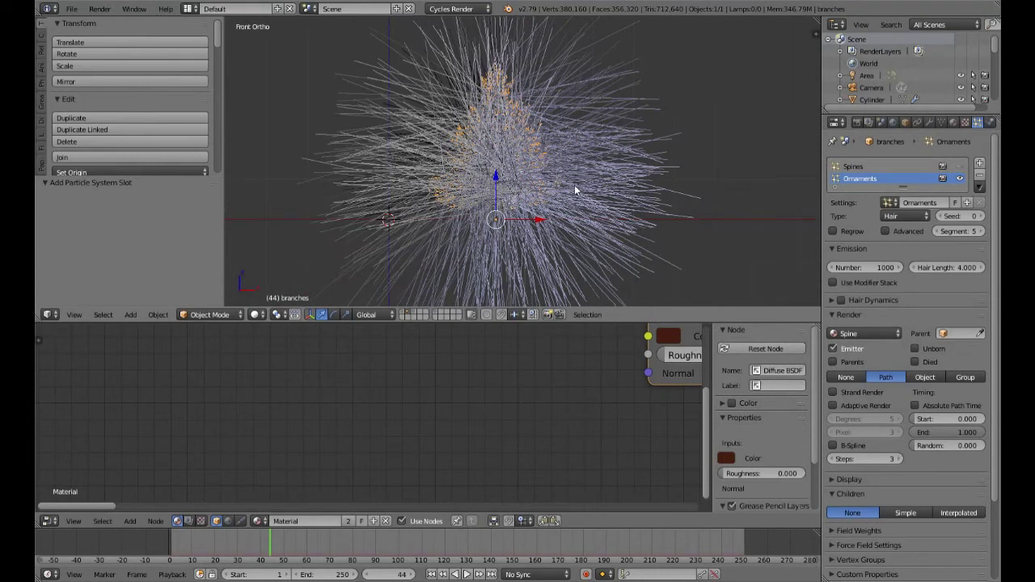
{"action": "middle_click_drag", "start_coordinate": [575, 190], "coordinate": [604, 234], "text": "shift"}
{"action": "key", "text": "KP_7"}
{"action": "middle_click_drag", "start_coordinate": [563, 136], "coordinate": [524, 217], "text": "shift"}
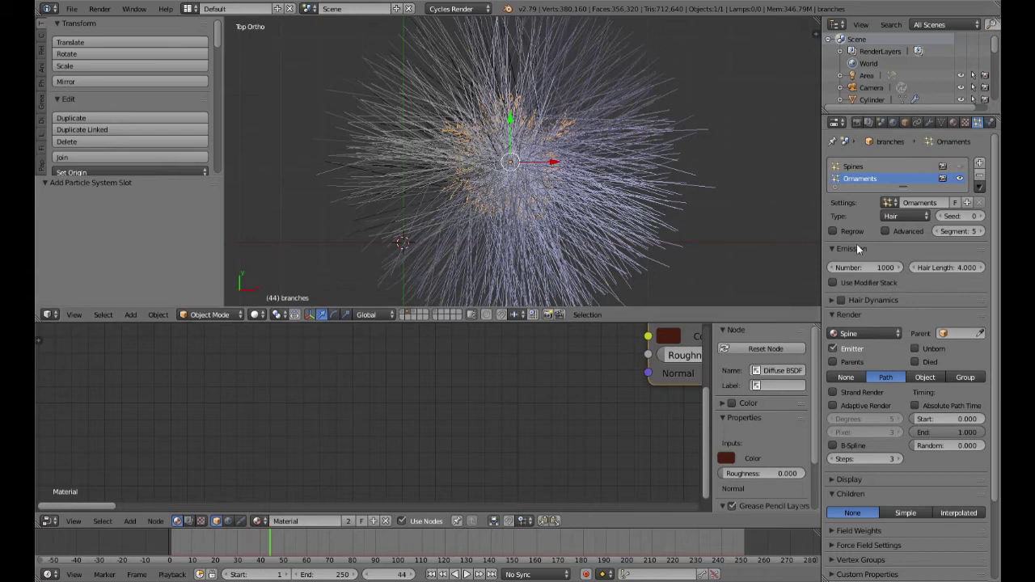
Lower the hair emission Number from 1000 to 50 and review the sparser hairs
{"action": "left_click", "coordinate": [869, 268]}
{"action": "type", "text": "50"}
{"action": "key", "text": "Return"}
{"action": "scroll", "coordinate": [608, 168], "scroll_direction": "up", "scroll_amount": 3}
{"action": "middle_click_drag", "start_coordinate": [607, 168], "coordinate": [603, 108]}
{"action": "key", "text": "KP_7"}
{"action": "scroll", "coordinate": [603, 108], "scroll_direction": "down", "scroll_amount": 3}
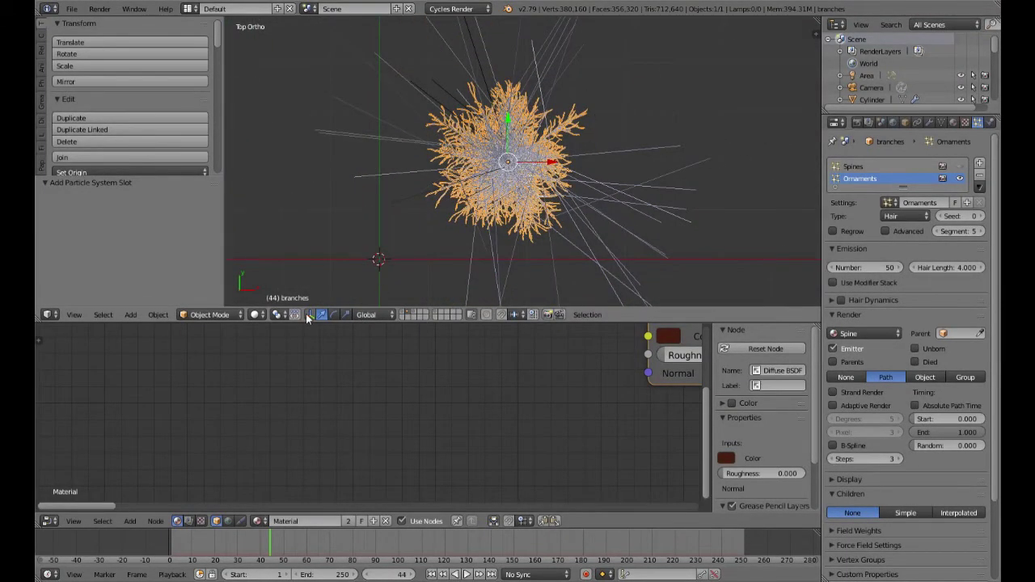
Enter Weight Paint mode and set the brush weight to 0.3
{"action": "left_click", "coordinate": [223, 317]}
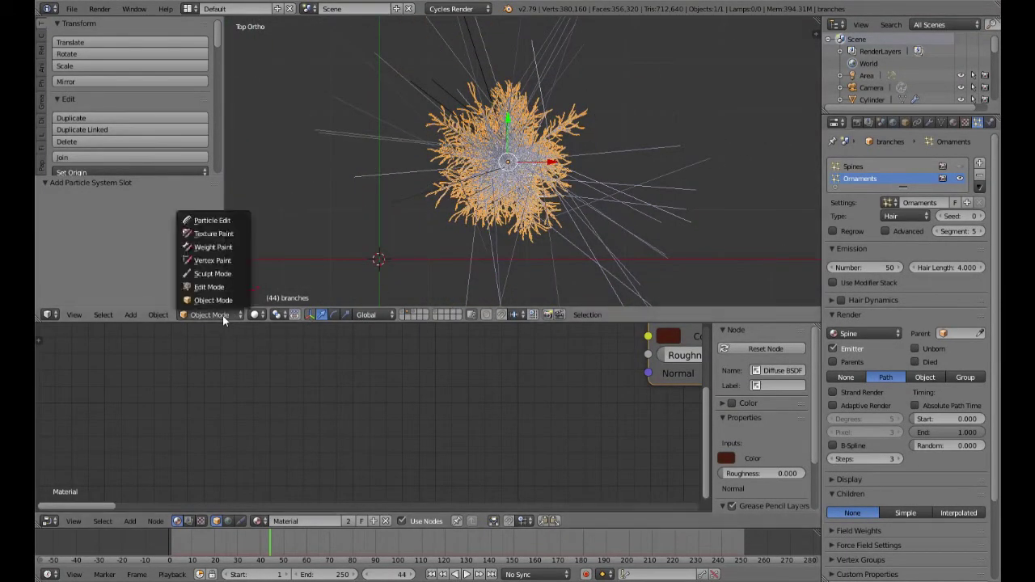
{"action": "left_click", "coordinate": [222, 248]}
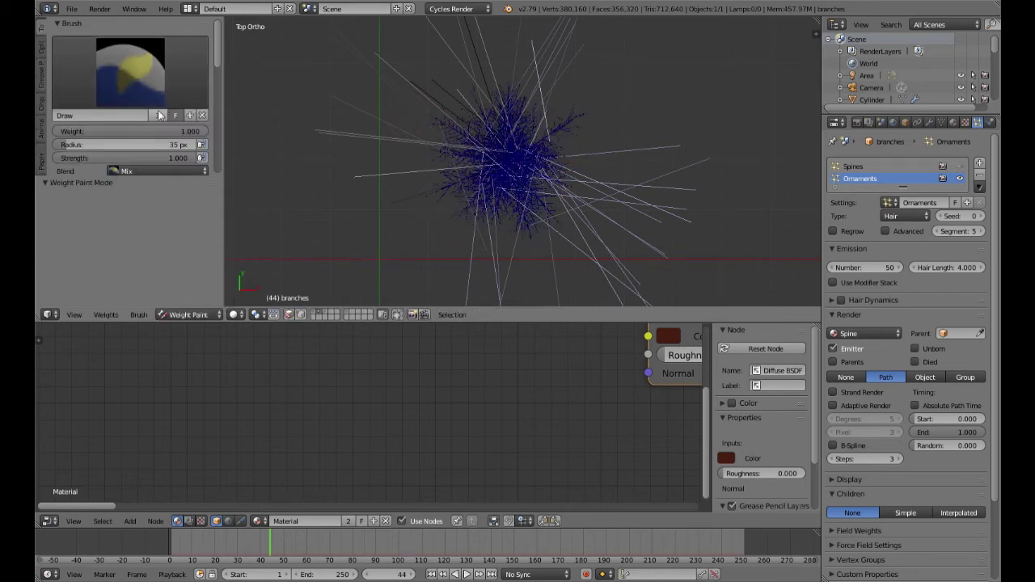
{"action": "left_click", "coordinate": [173, 132]}
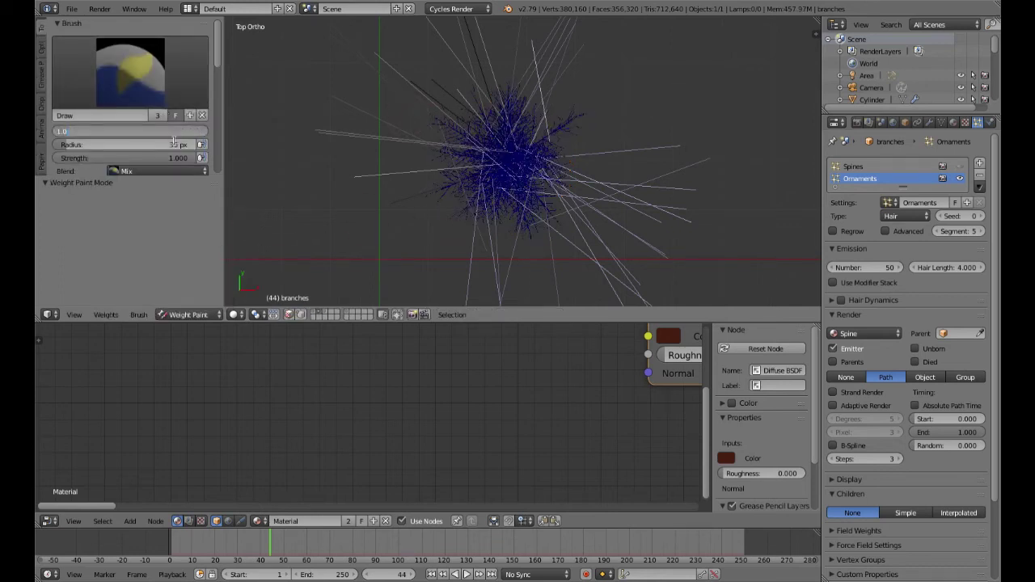
{"action": "type", "text": ".25"}
{"action": "key", "text": "Return"}
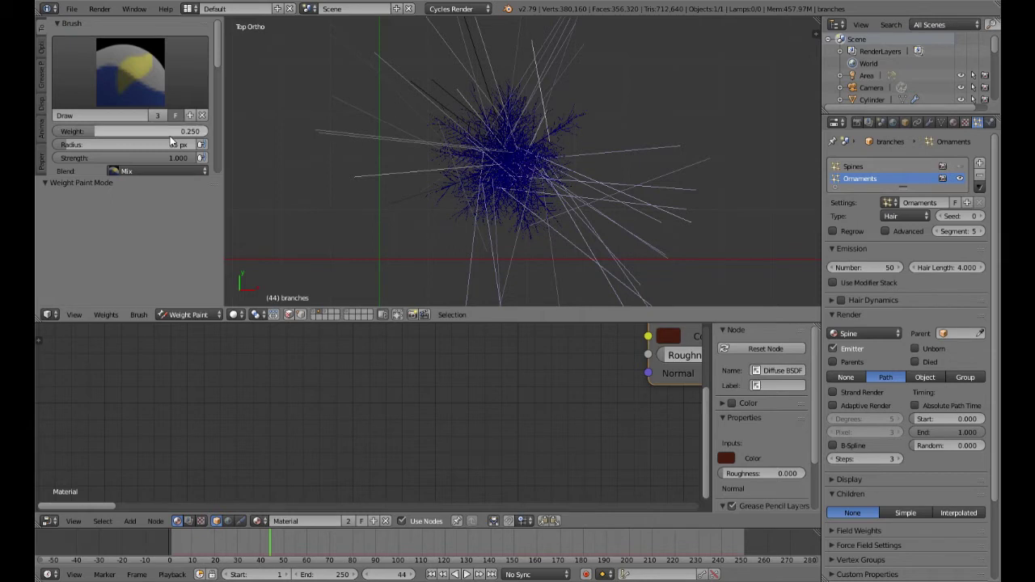
{"action": "double_click", "coordinate": [170, 132]}
{"action": "type", "text": ".3"}
{"action": "key", "text": "Return"}
Paint 0.3 weight onto three branch clusters near the top of the tree
{"action": "scroll", "coordinate": [574, 155], "scroll_direction": "up", "scroll_amount": 6}
{"action": "scroll", "coordinate": [556, 125], "scroll_direction": "up", "scroll_amount": 1}
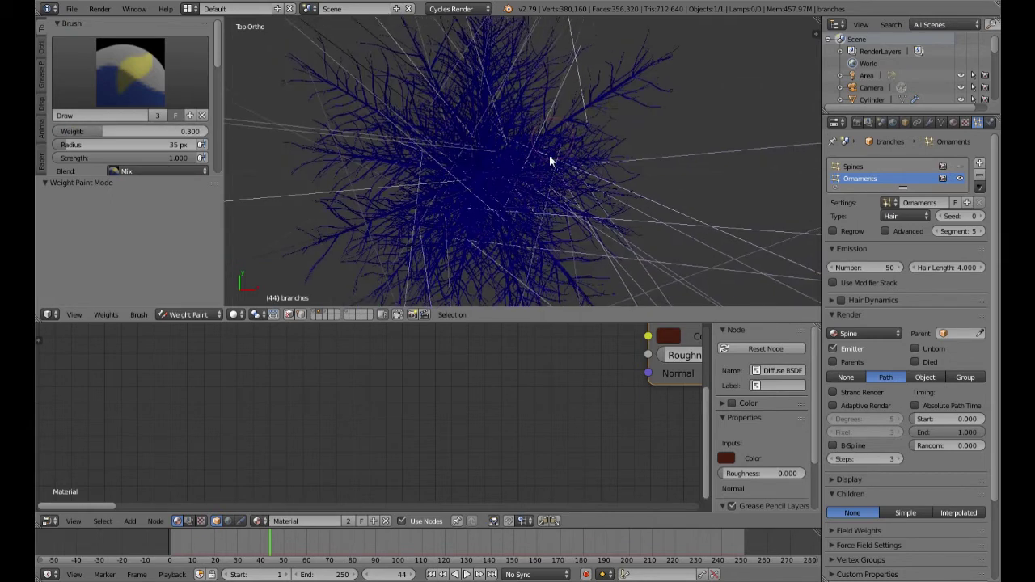
{"action": "scroll", "coordinate": [549, 158], "scroll_direction": "up", "scroll_amount": 1}
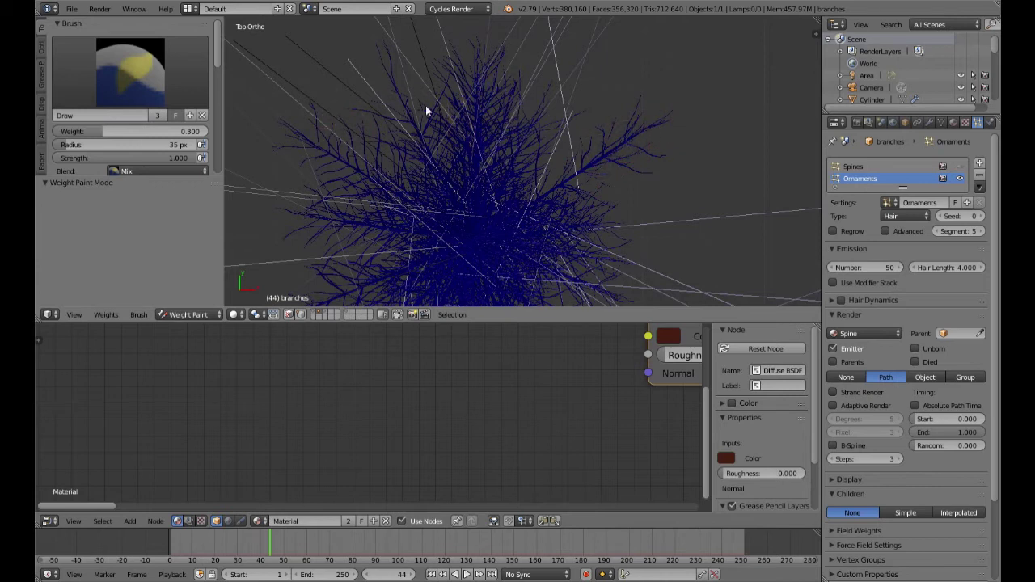
{"action": "left_click_drag", "start_coordinate": [411, 122], "coordinate": [419, 136]}
{"action": "left_click_drag", "start_coordinate": [495, 115], "coordinate": [483, 93]}
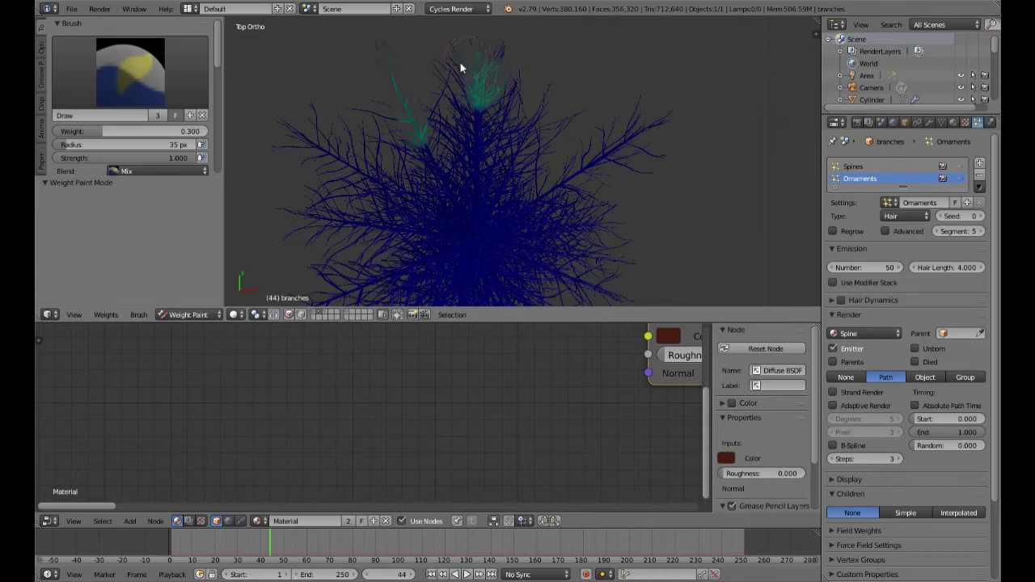
{"action": "left_click_drag", "start_coordinate": [497, 111], "coordinate": [522, 91]}
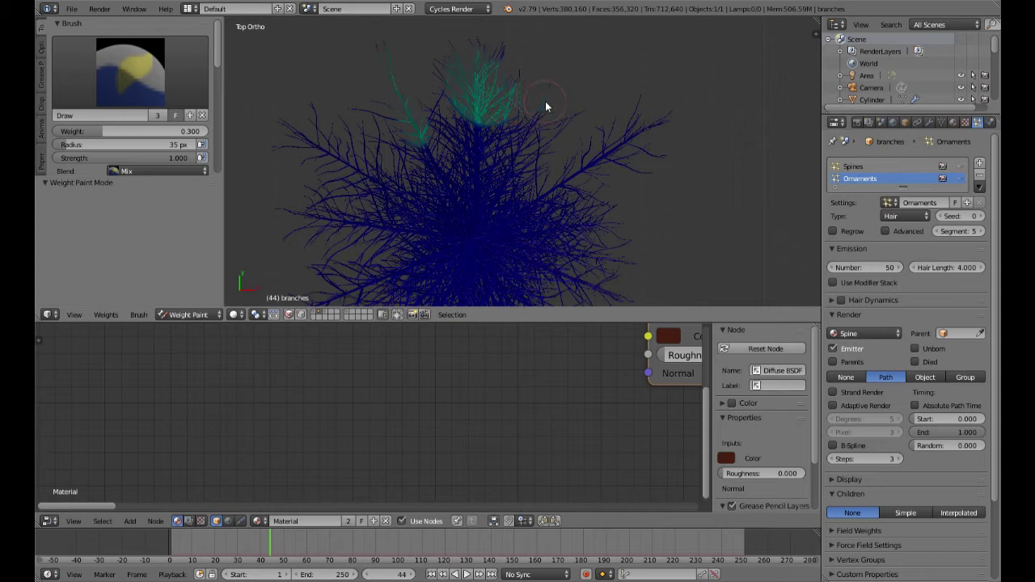
{"action": "scroll", "coordinate": [552, 154], "scroll_direction": "down", "scroll_amount": 4}
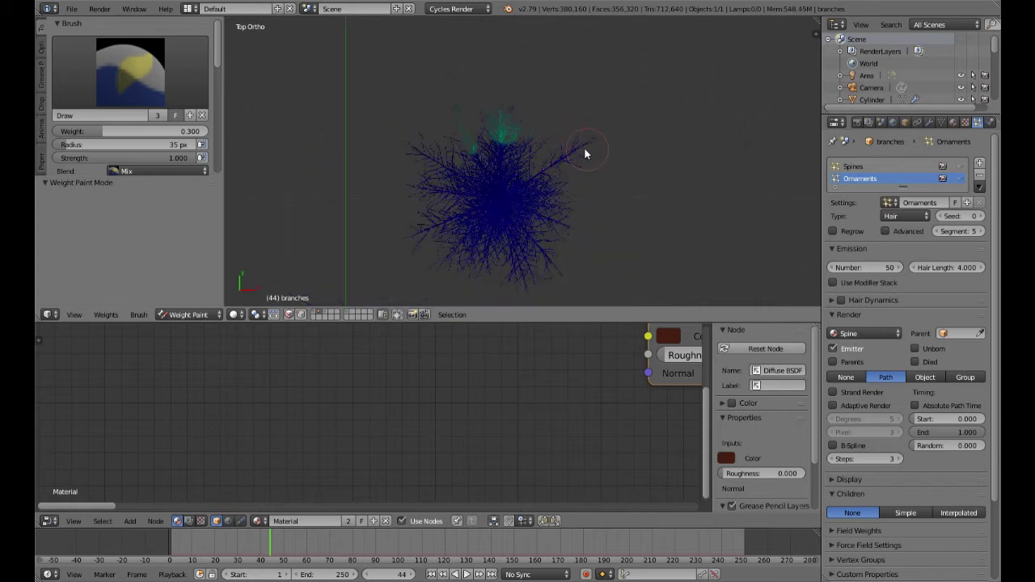
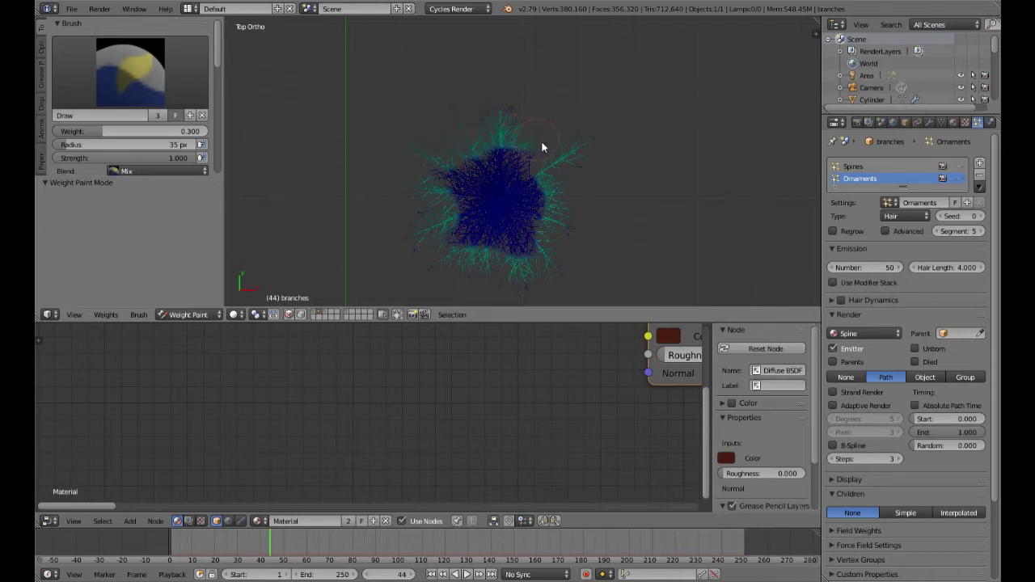
Paint weight along the tree's right edge and its upper and upper-right branches
{"action": "left_click_drag", "start_coordinate": [542, 185], "coordinate": [533, 243]}
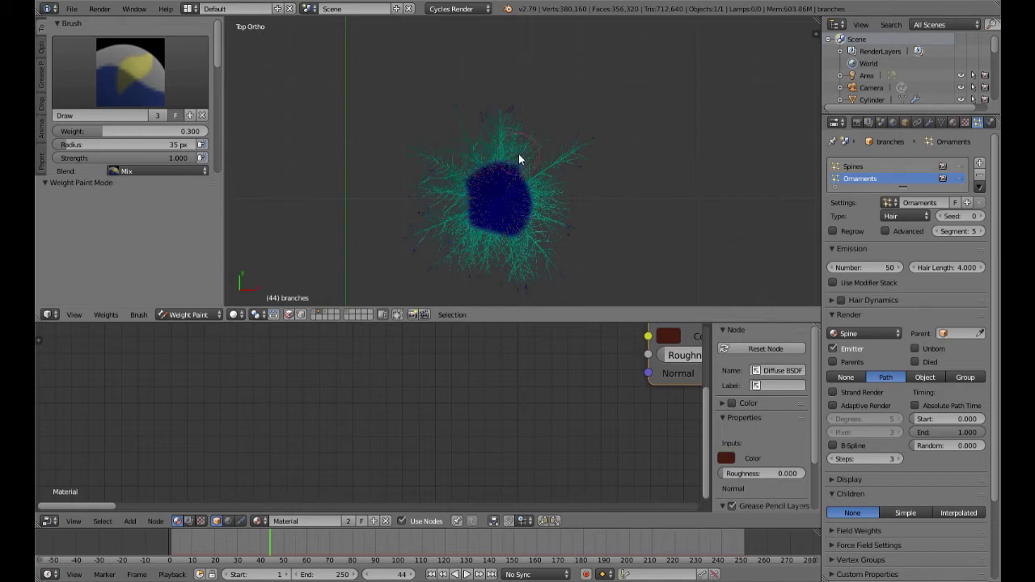
{"action": "middle_click_drag", "start_coordinate": [478, 184], "coordinate": [507, 91]}
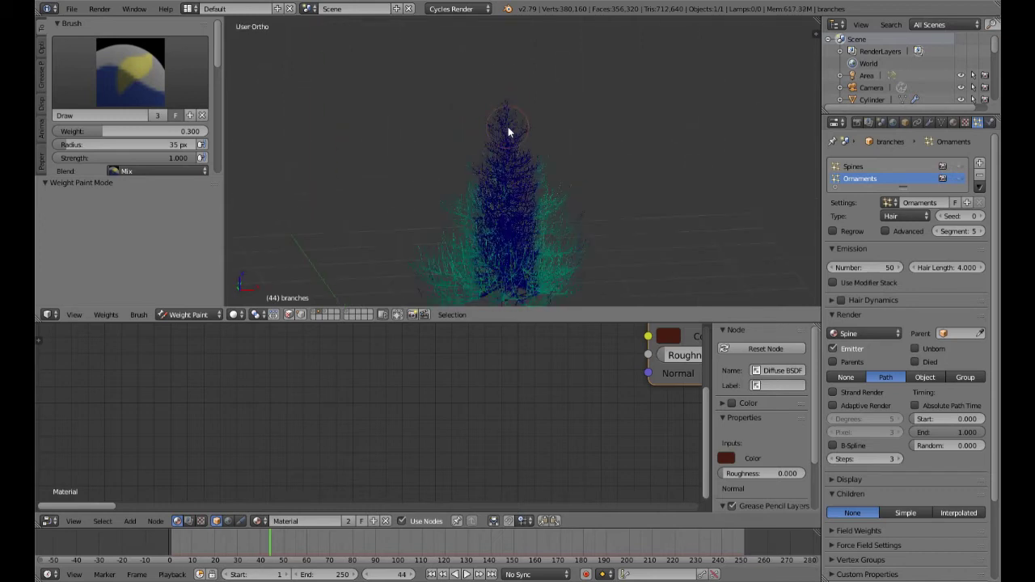
{"action": "left_click_drag", "start_coordinate": [487, 151], "coordinate": [514, 115]}
{"action": "left_click_drag", "start_coordinate": [472, 170], "coordinate": [526, 158]}
Return to Object Mode in front view, check the tree's vertex group 'Group', then reopen the particle settings
{"action": "left_click", "coordinate": [203, 315]}
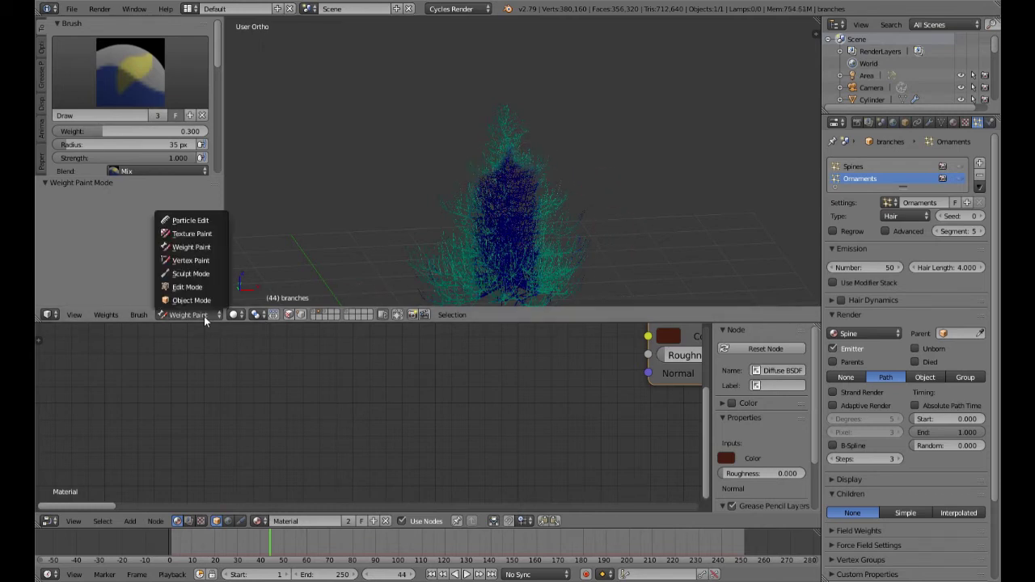
{"action": "left_click", "coordinate": [201, 304]}
{"action": "scroll", "coordinate": [589, 213], "scroll_direction": "down", "scroll_amount": 4}
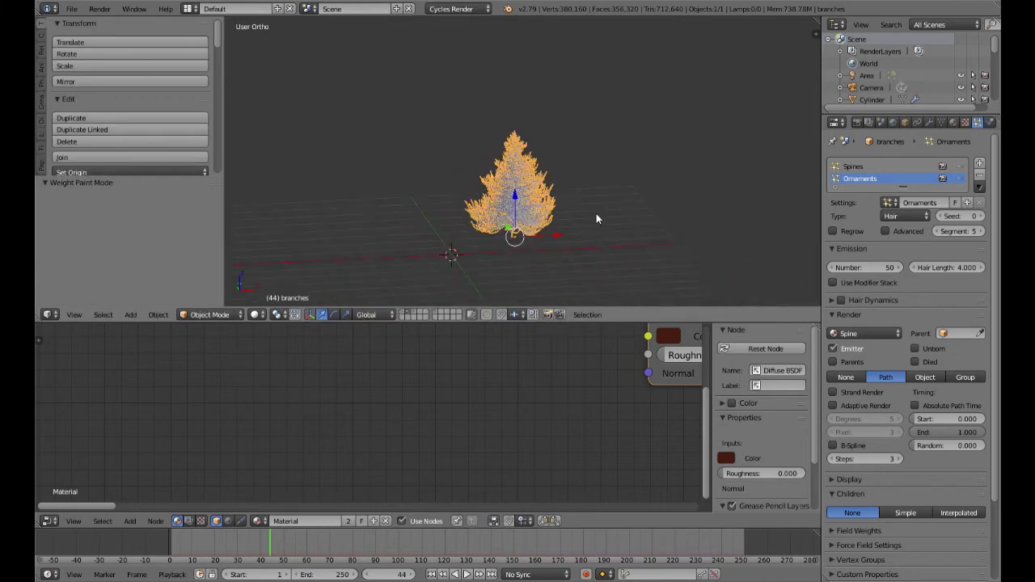
{"action": "key", "text": "KP_1"}
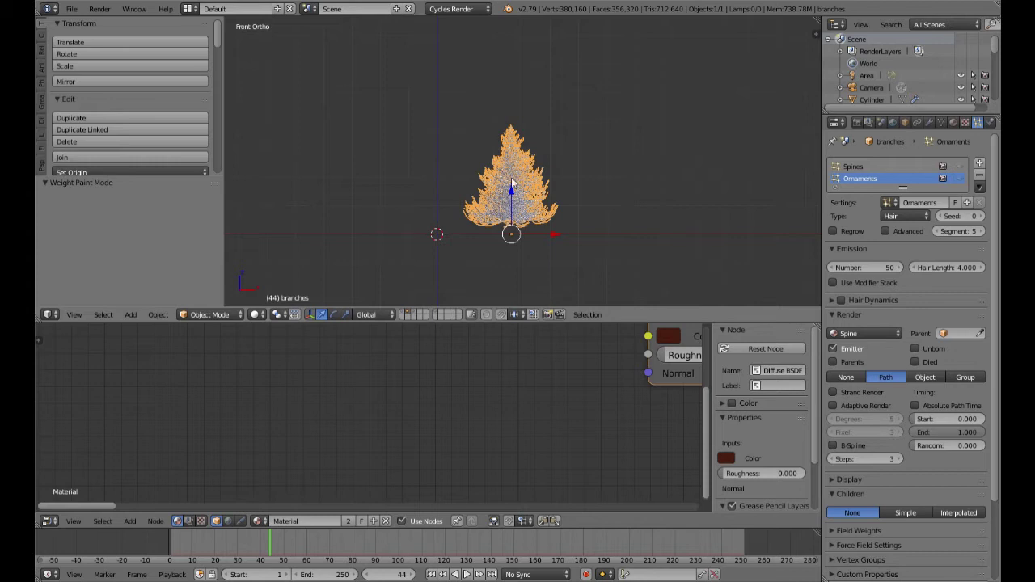
{"action": "scroll", "coordinate": [540, 257], "scroll_direction": "up", "scroll_amount": 4}
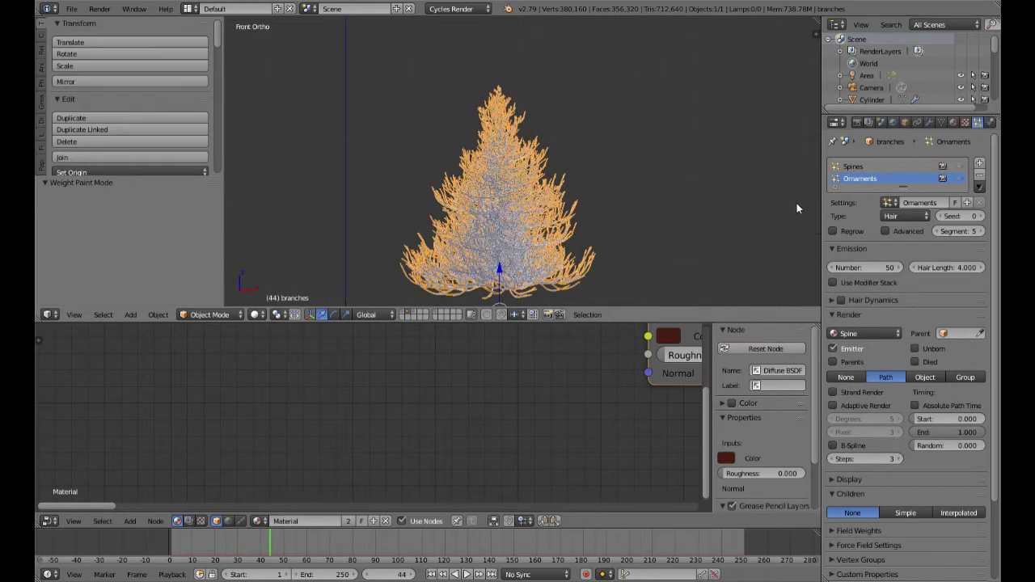
{"action": "left_click", "coordinate": [941, 123]}
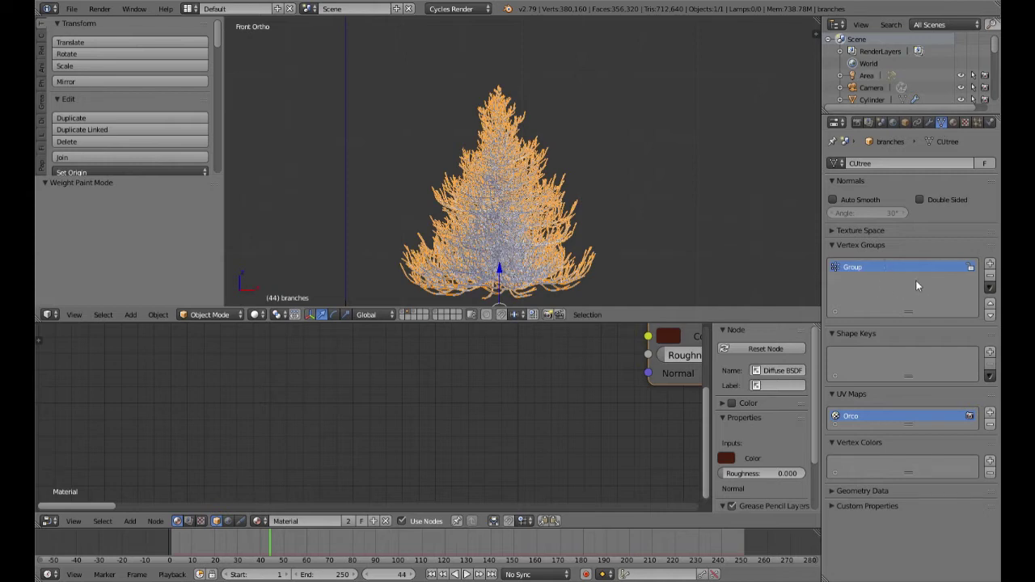
{"action": "left_click", "coordinate": [977, 123]}
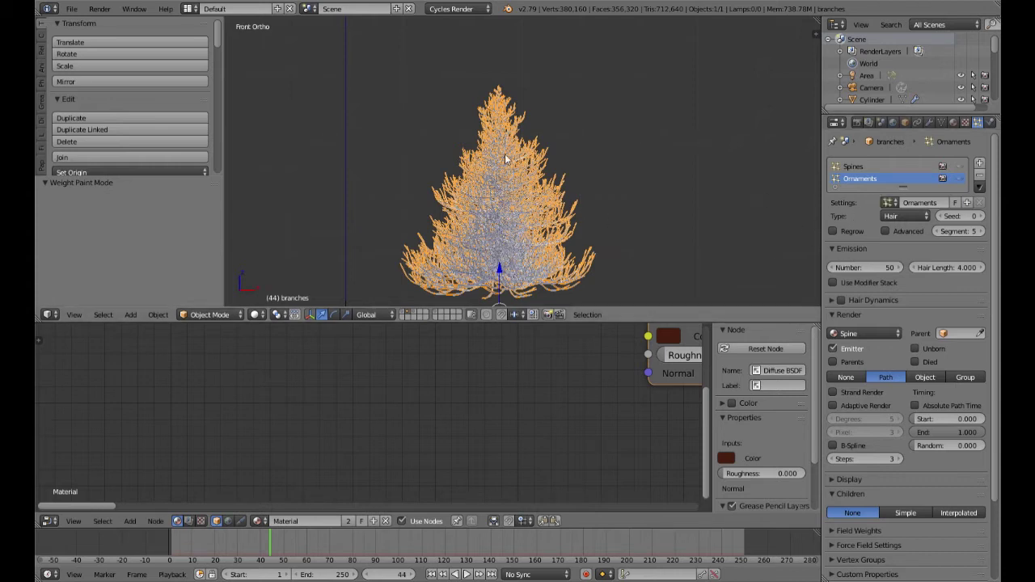
Show the Ornaments particles, enable Advanced, and render them as the Ornaments dupli group
{"action": "left_click", "coordinate": [961, 180]}
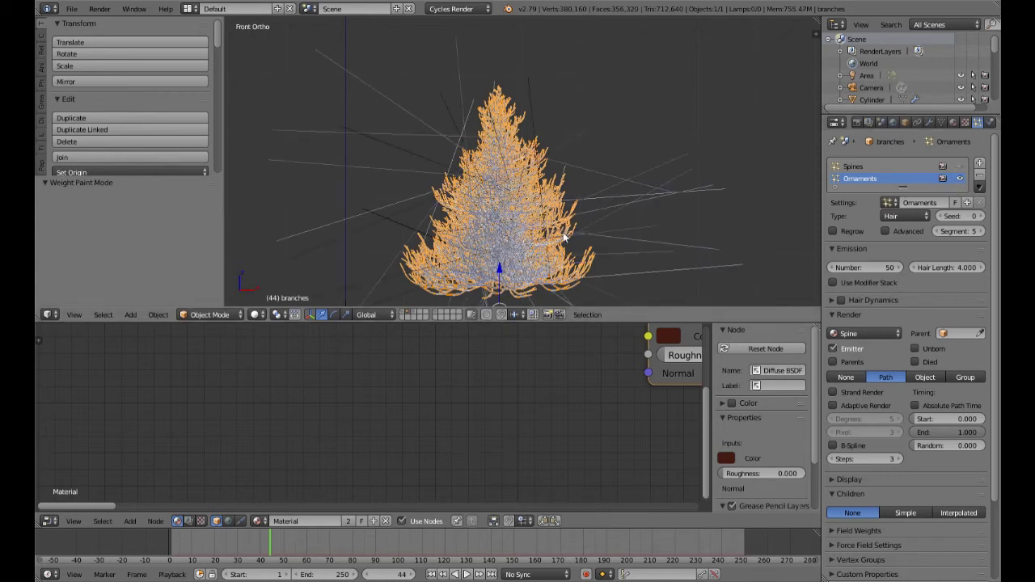
{"action": "scroll", "coordinate": [777, 243], "scroll_direction": "down", "scroll_amount": 4}
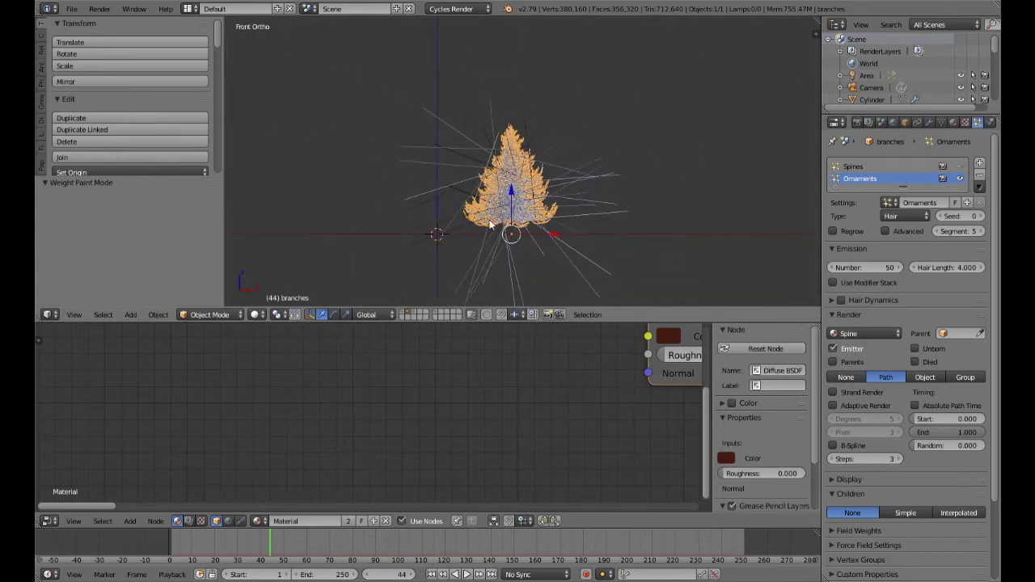
{"action": "left_click", "coordinate": [886, 230]}
{"action": "scroll", "coordinate": [900, 394], "scroll_direction": "down", "scroll_amount": 5}
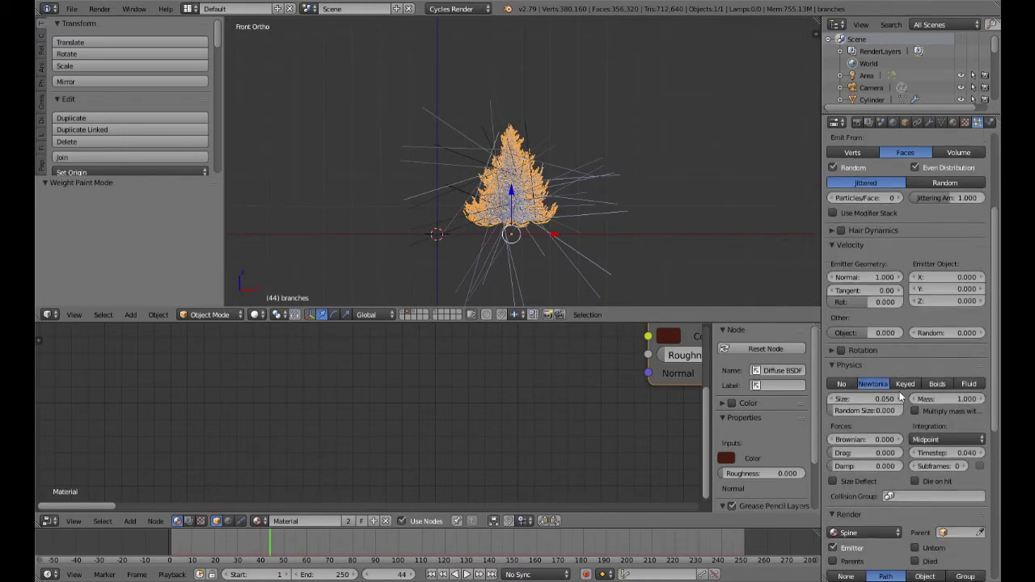
{"action": "scroll", "coordinate": [901, 394], "scroll_direction": "down", "scroll_amount": 4}
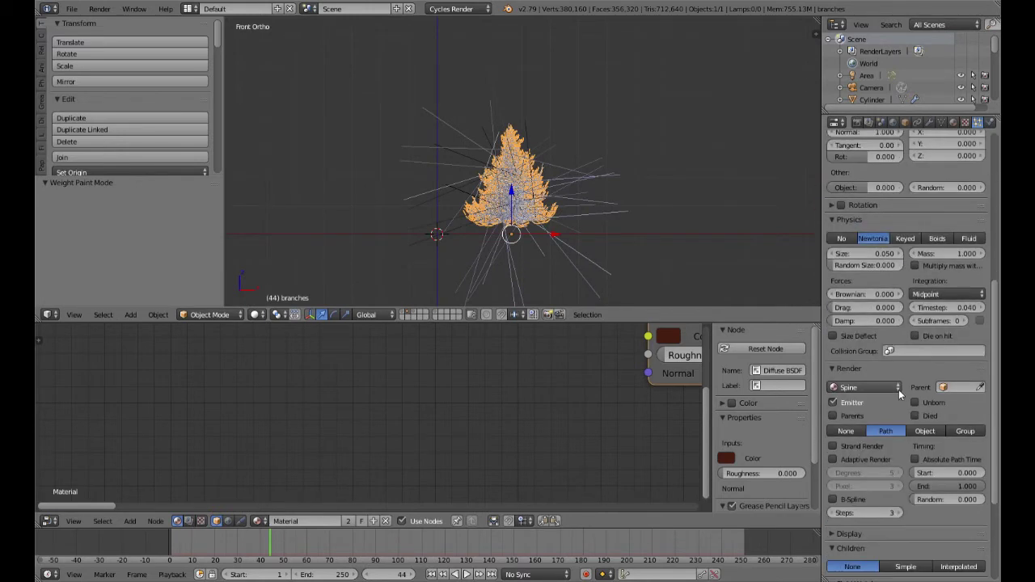
{"action": "left_click", "coordinate": [962, 433]}
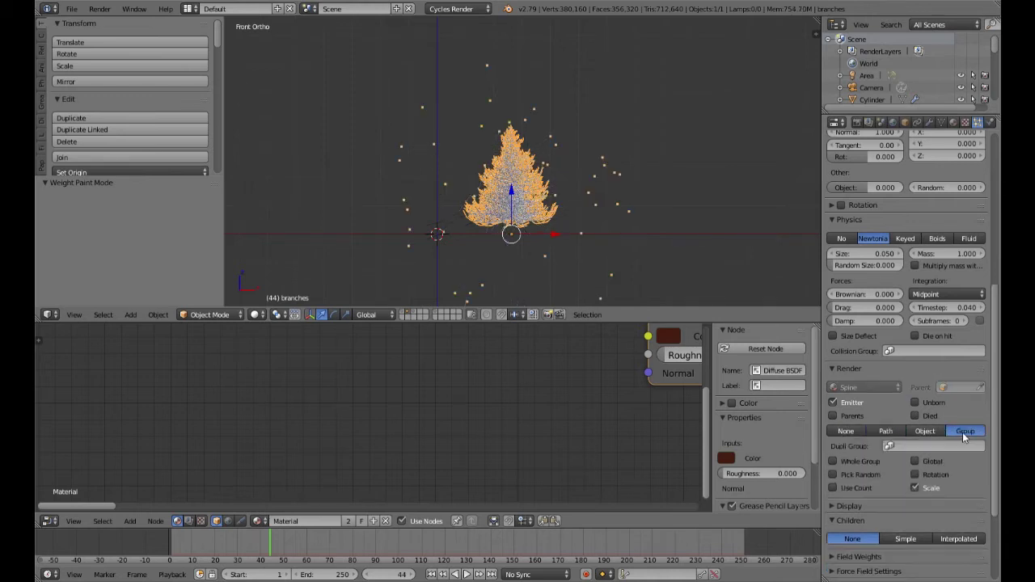
{"action": "left_click", "coordinate": [890, 447]}
{"action": "left_click", "coordinate": [891, 465]}
{"action": "scroll", "coordinate": [684, 290], "scroll_direction": "up", "scroll_amount": 5}
{"action": "scroll", "coordinate": [655, 255], "scroll_direction": "up", "scroll_amount": 6}
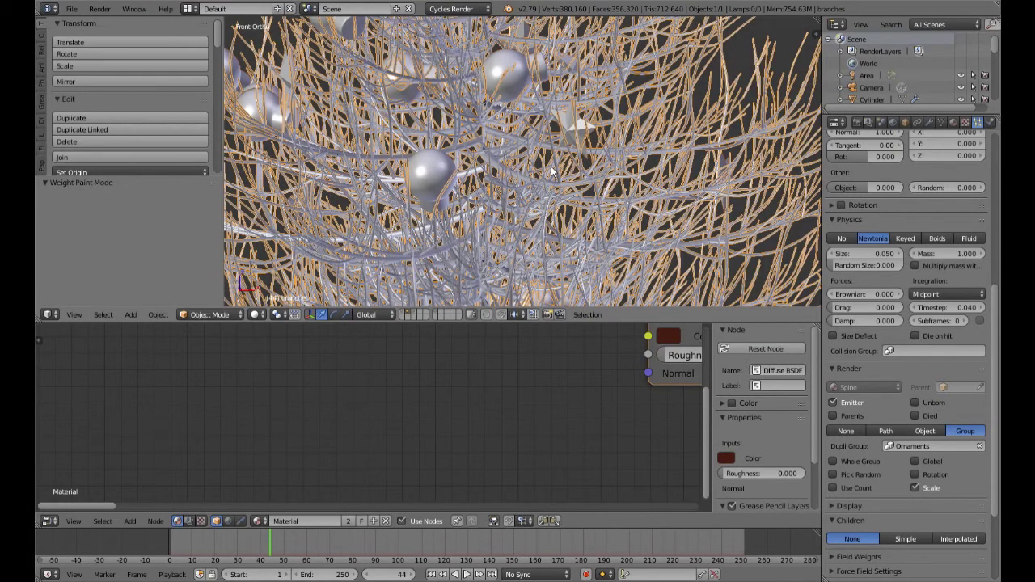
On the ornaments layer, apply rotation and scale to the small star and the bulb
{"action": "left_click", "coordinate": [437, 315]}
{"action": "scroll", "coordinate": [492, 232], "scroll_direction": "down", "scroll_amount": 8}
{"action": "middle_click_drag", "start_coordinate": [493, 231], "coordinate": [532, 192], "text": "shift"}
{"action": "right_click", "coordinate": [532, 192]}
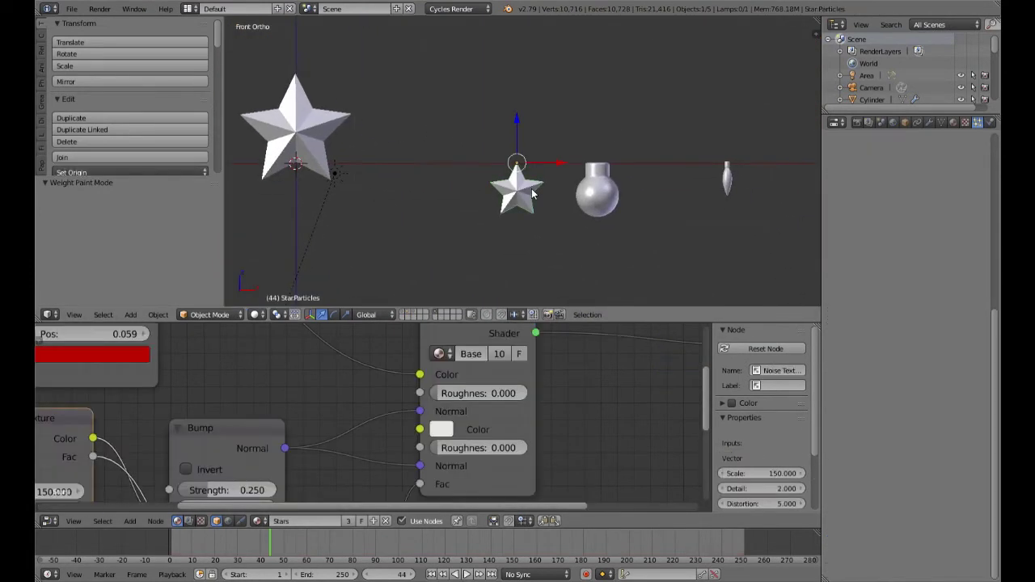
{"action": "key", "text": "ctrl+a"}
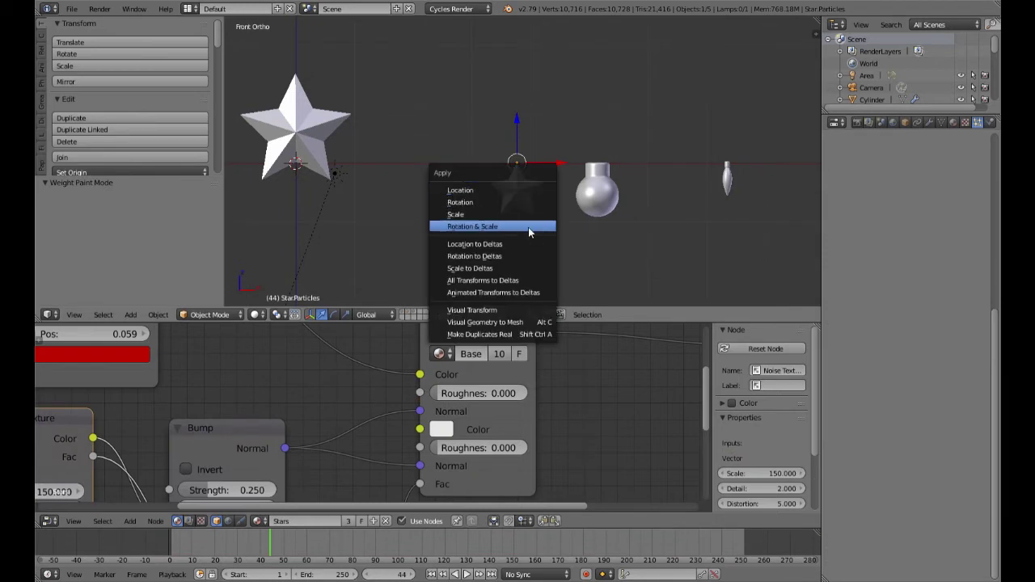
{"action": "left_click", "coordinate": [528, 227]}
{"action": "right_click", "coordinate": [586, 195]}
{"action": "key", "text": "ctrl+a"}
{"action": "left_click", "coordinate": [584, 193]}
Apply rotation and scale to the Tiny light and the Star Top objects
{"action": "right_click", "coordinate": [725, 195]}
{"action": "key", "text": "ctrl+a"}
{"action": "left_click", "coordinate": [725, 193]}
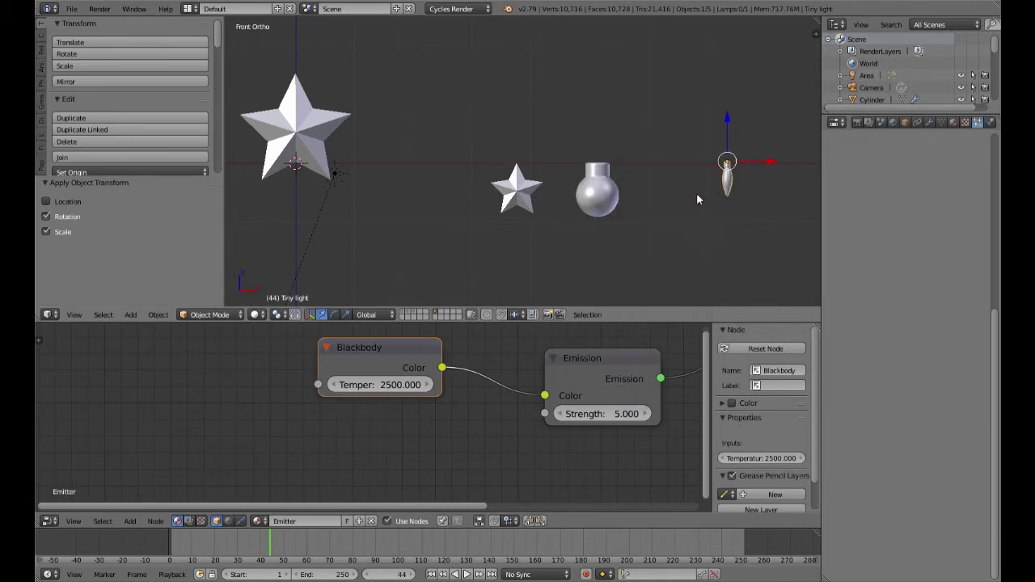
{"action": "right_click", "coordinate": [338, 138]}
{"action": "key", "text": "ctrl+a"}
{"action": "left_click", "coordinate": [338, 134]}
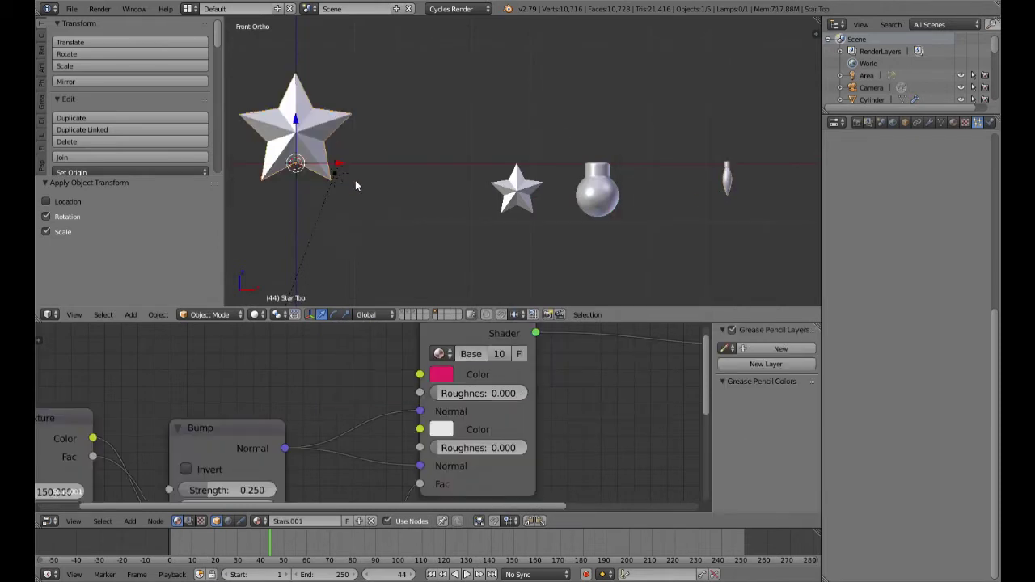
Switch back to the tree's layer and frame the whole hair tree
{"action": "left_click", "coordinate": [418, 313]}
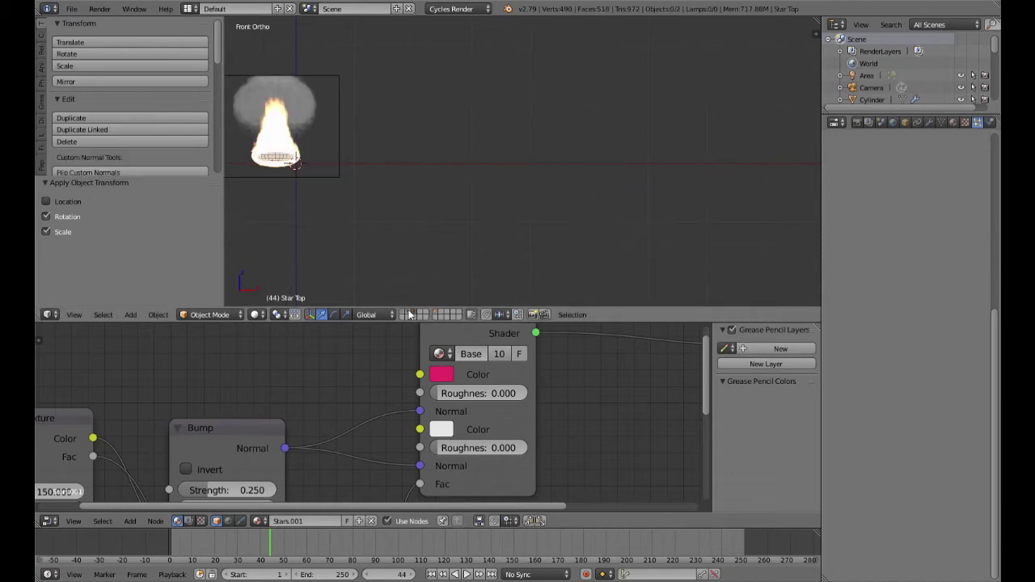
{"action": "left_click", "coordinate": [412, 314]}
{"action": "scroll", "coordinate": [546, 247], "scroll_direction": "up", "scroll_amount": 3}
{"action": "middle_click_drag", "start_coordinate": [544, 198], "coordinate": [563, 255], "text": "shift"}
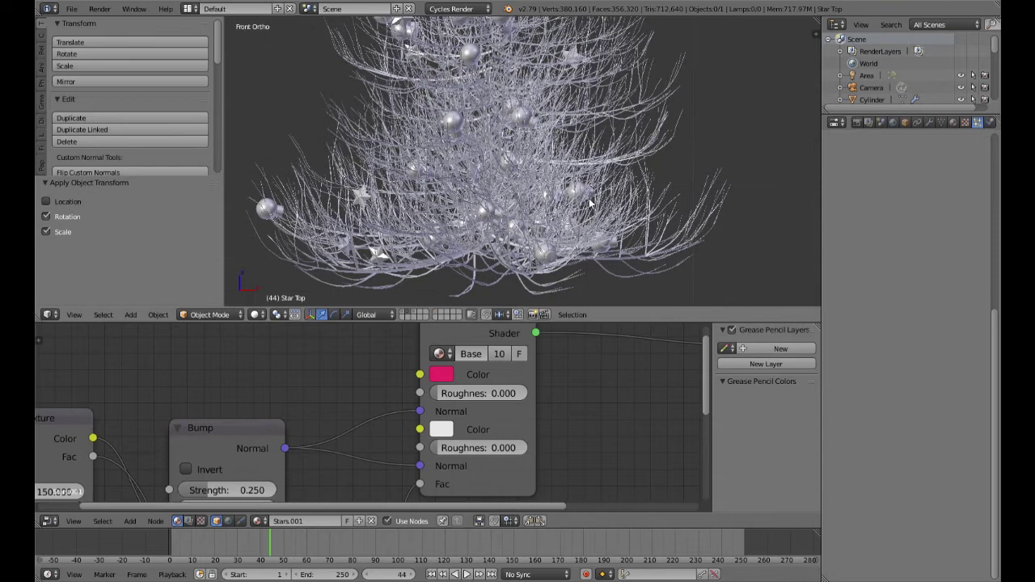
Select the branches object and enable ornament rotation with Global Y initial orientation
{"action": "right_click", "coordinate": [562, 255]}
{"action": "scroll", "coordinate": [905, 349], "scroll_direction": "down", "scroll_amount": 3}
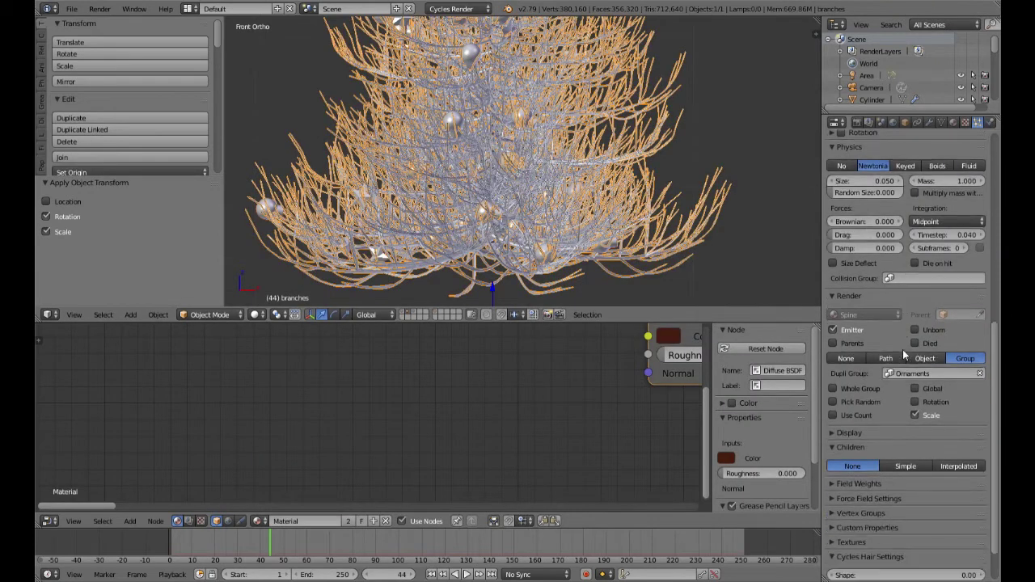
{"action": "scroll", "coordinate": [904, 354], "scroll_direction": "up", "scroll_amount": 4}
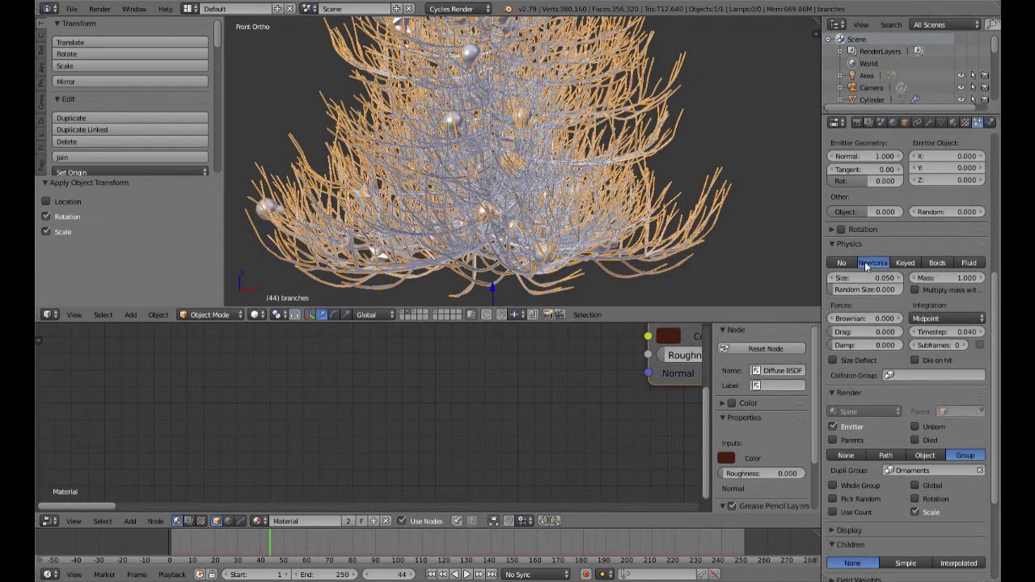
{"action": "left_click", "coordinate": [842, 230]}
{"action": "left_click", "coordinate": [832, 230]}
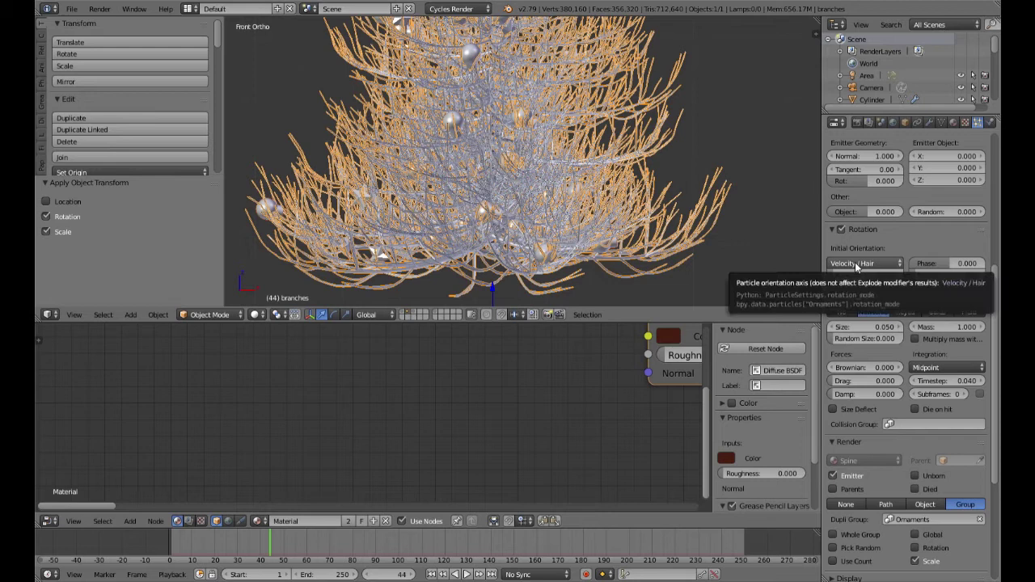
{"action": "left_click", "coordinate": [857, 265]}
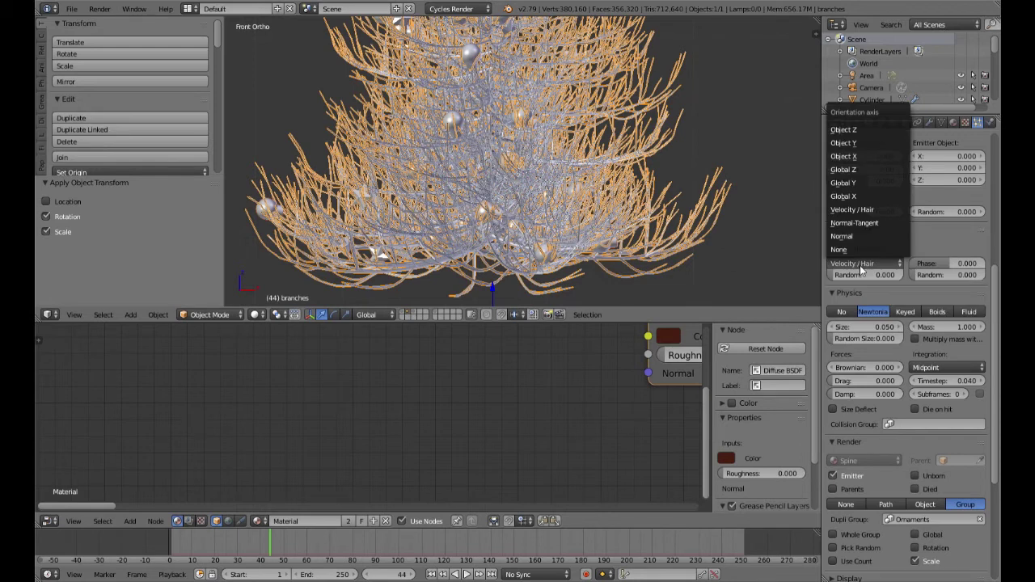
{"action": "left_click", "coordinate": [858, 184]}
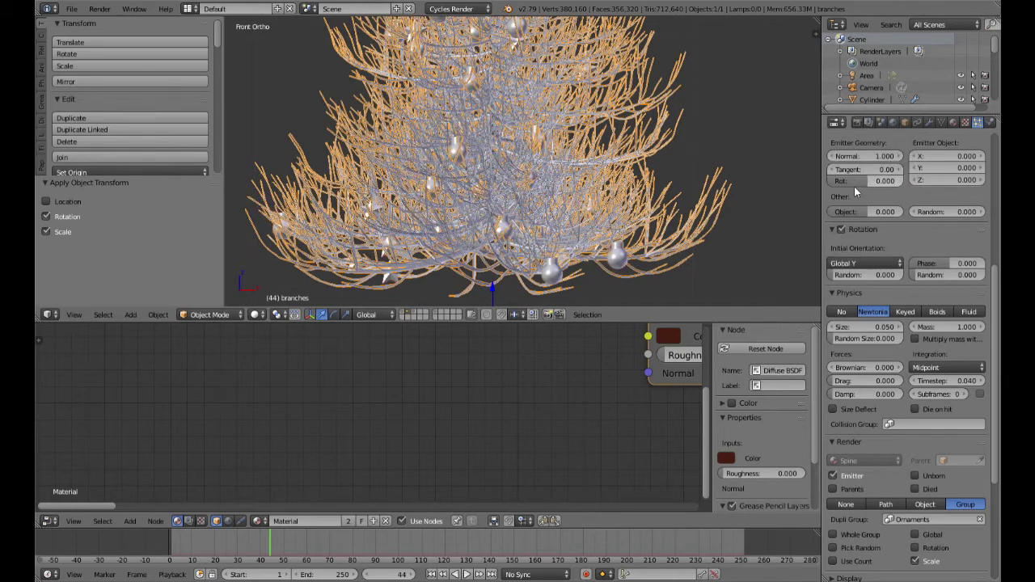
{"action": "middle_click_drag", "start_coordinate": [720, 240], "coordinate": [665, 256]}
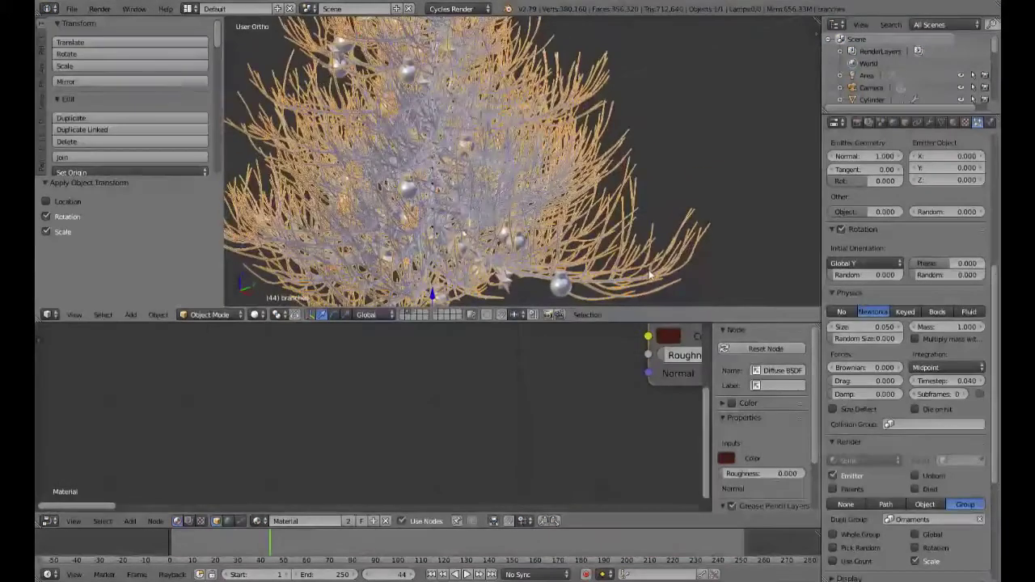
{"action": "scroll", "coordinate": [665, 257], "scroll_direction": "down", "scroll_amount": 3}
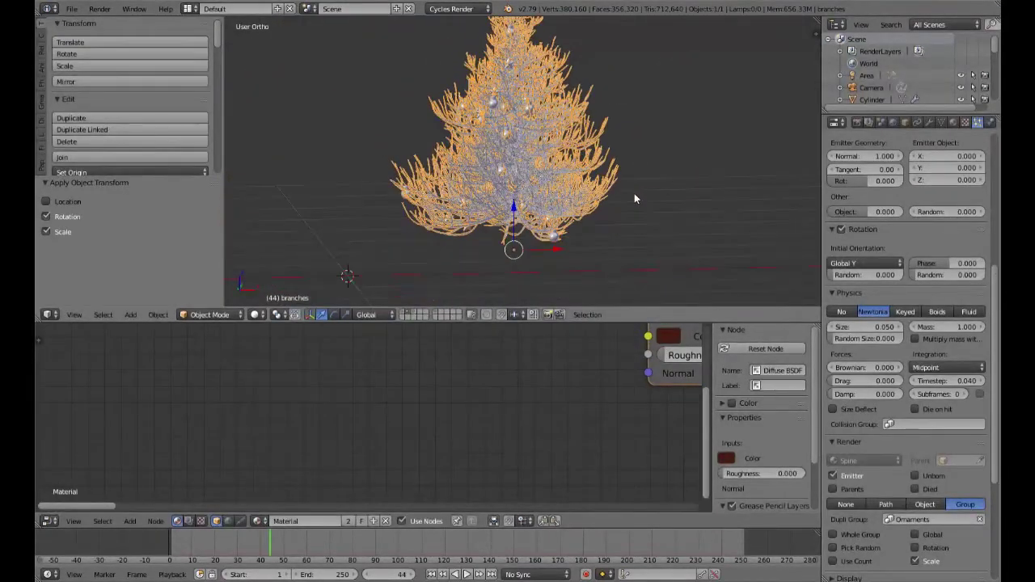
{"action": "scroll", "coordinate": [634, 193], "scroll_direction": "up", "scroll_amount": 4}
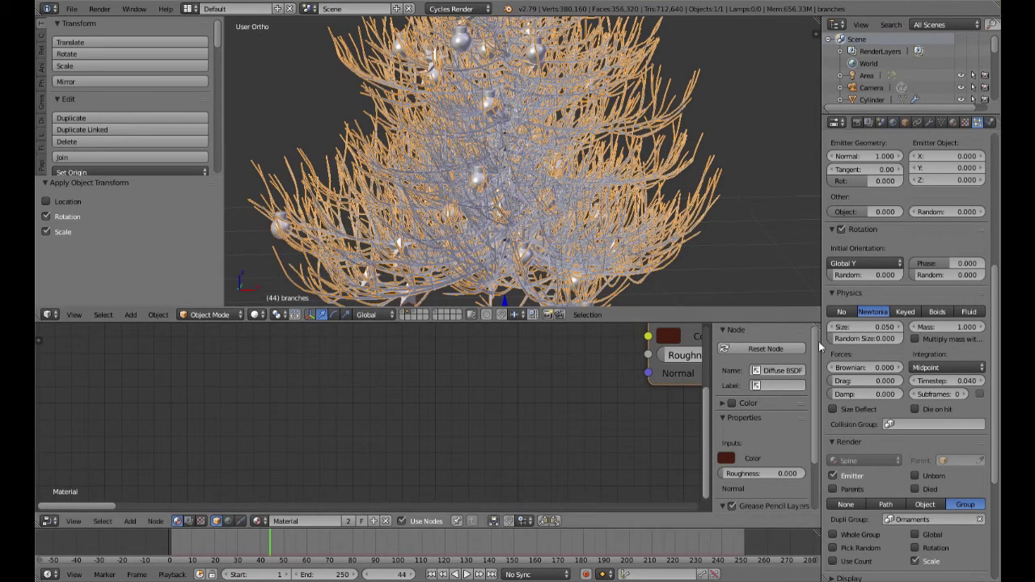
{"action": "scroll", "coordinate": [895, 409], "scroll_direction": "down", "scroll_amount": 2}
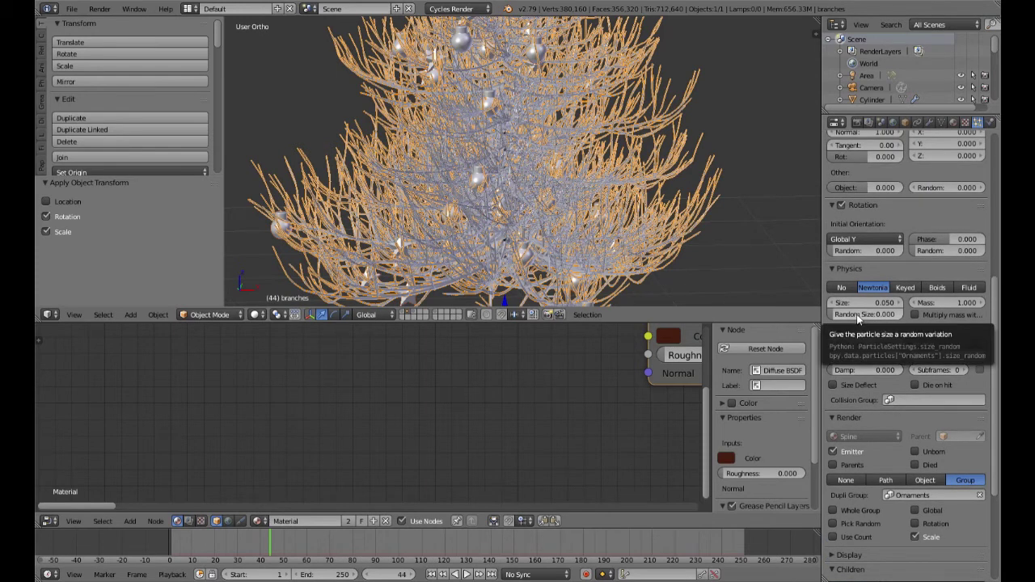
Set the ornaments' random size to 0.25 and their size to 0.04
{"action": "left_click", "coordinate": [861, 315]}
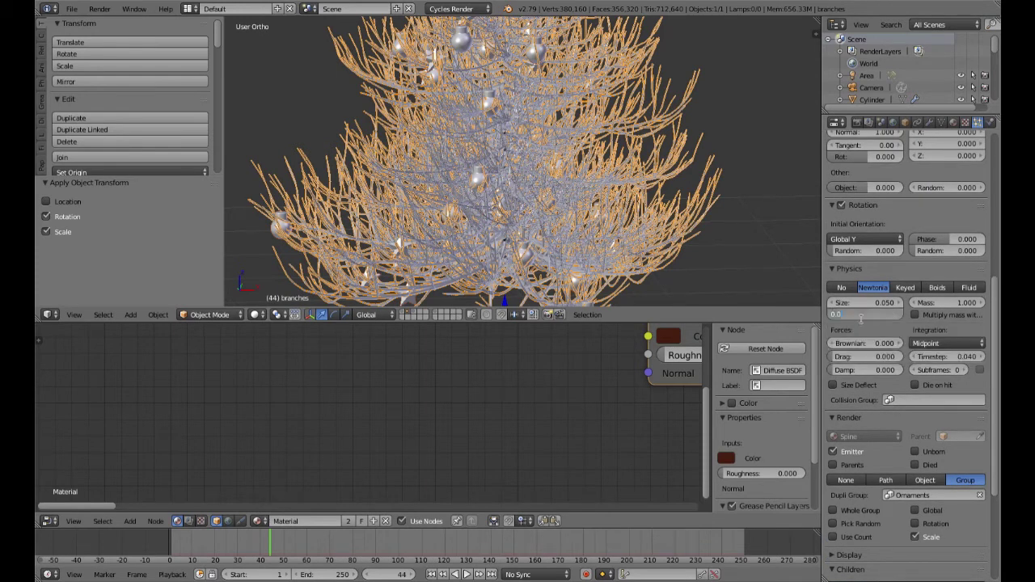
{"action": "key", "text": "BackSpace"}
{"action": "type", "text": ".25"}
{"action": "key", "text": "Return"}
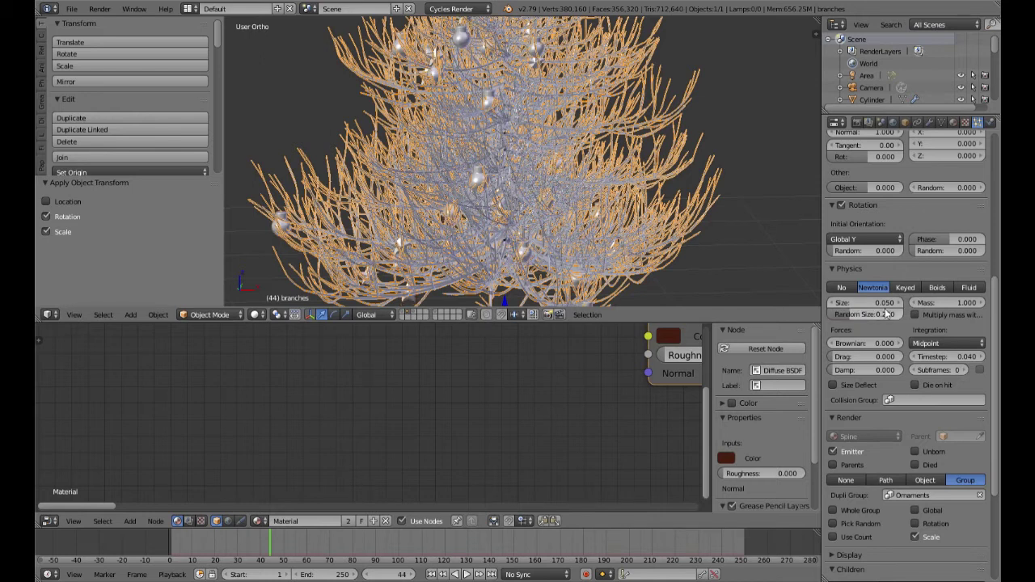
{"action": "left_click", "coordinate": [881, 306]}
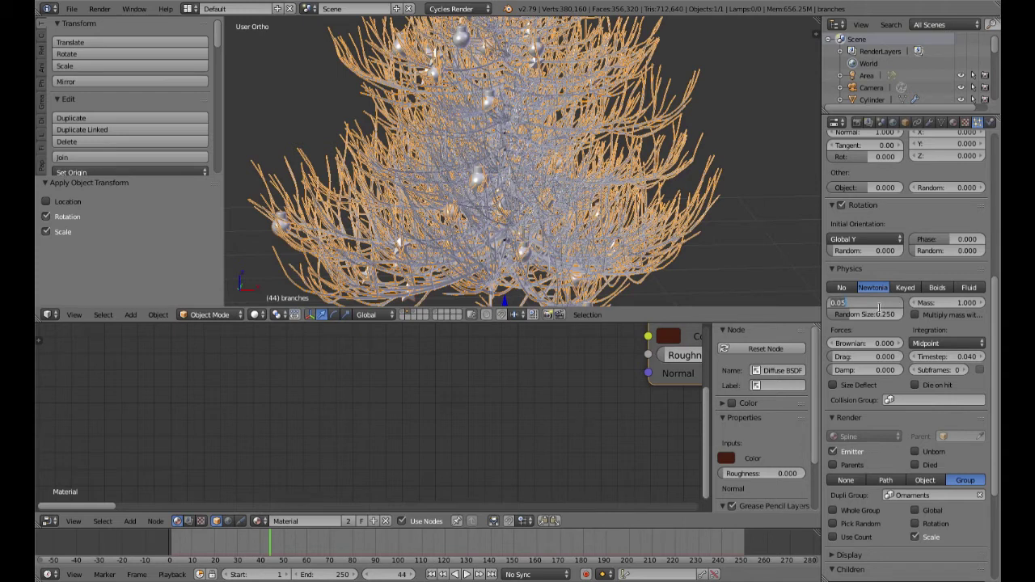
{"action": "key", "text": "BackSpace"}
{"action": "type", "text": ".04"}
{"action": "key", "text": "Return"}
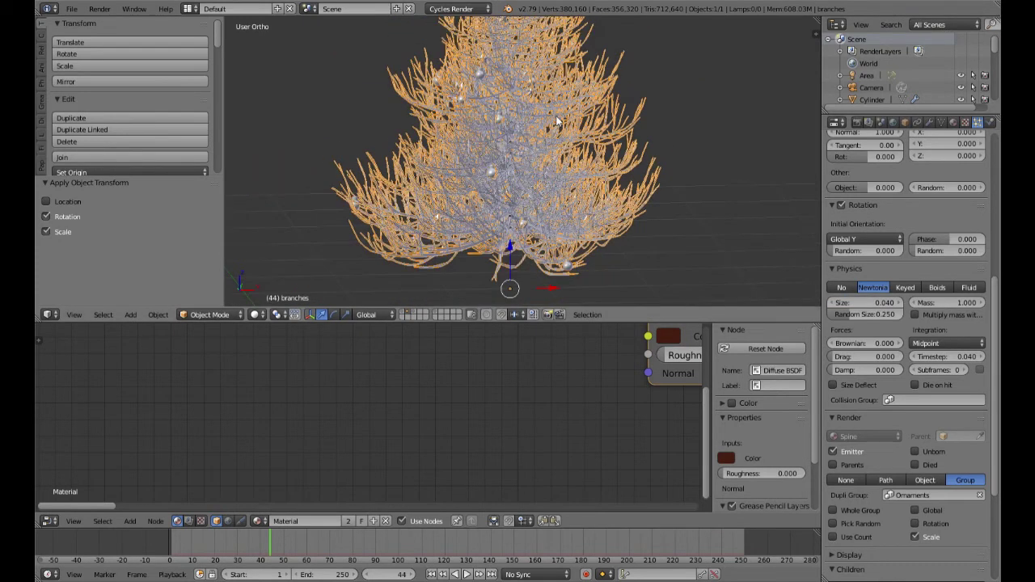
Check the tree through the camera and refine the ornament size to 0.035
{"action": "key", "text": "KP_0"}
{"action": "left_click", "coordinate": [878, 306]}
{"action": "key", "text": "BackSpace"}
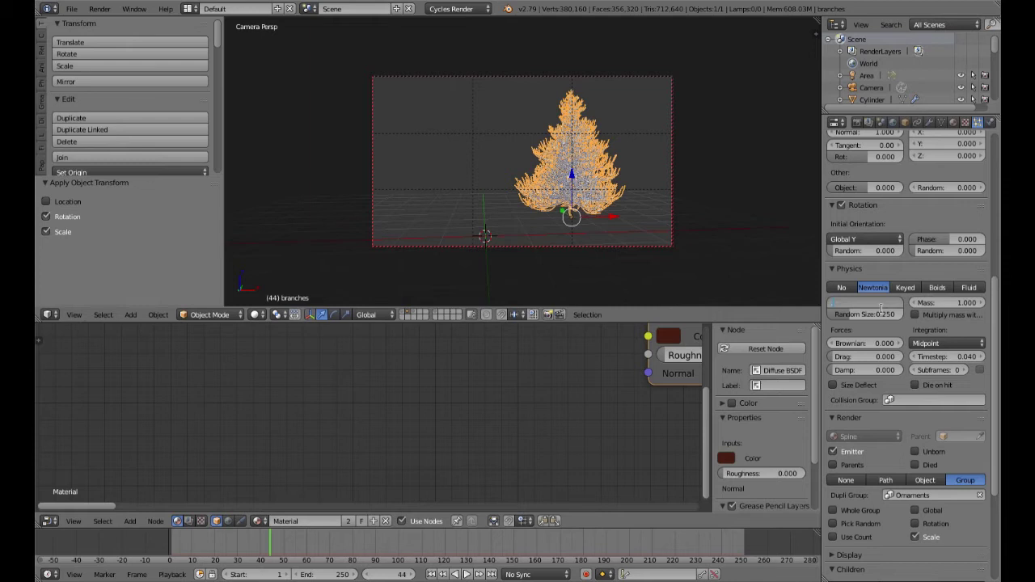
{"action": "type", "text": ".035"}
{"action": "key", "text": "Return"}
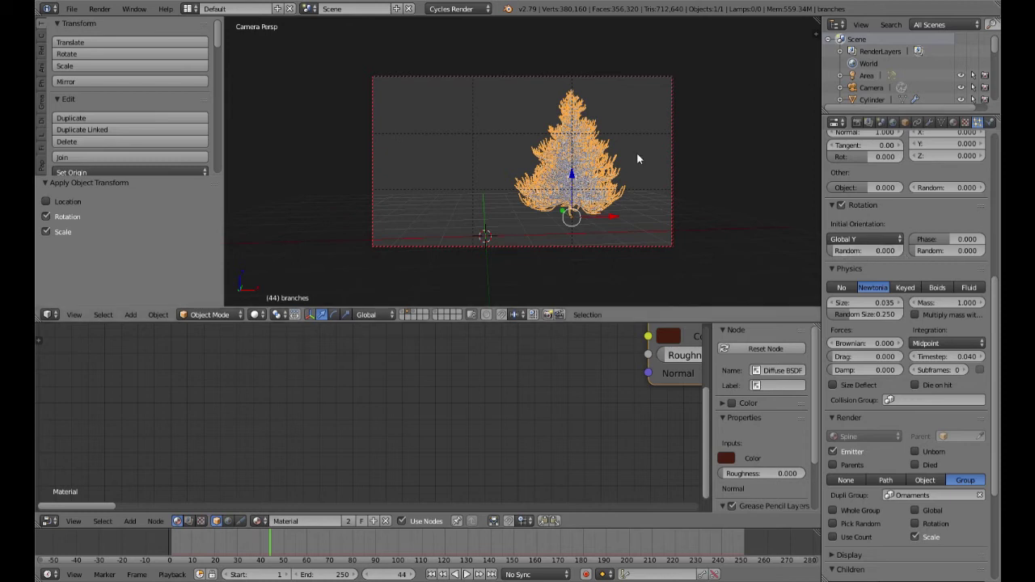
{"action": "key", "text": "KP_Decimal"}
{"action": "scroll", "coordinate": [638, 159], "scroll_direction": "up", "scroll_amount": 4}
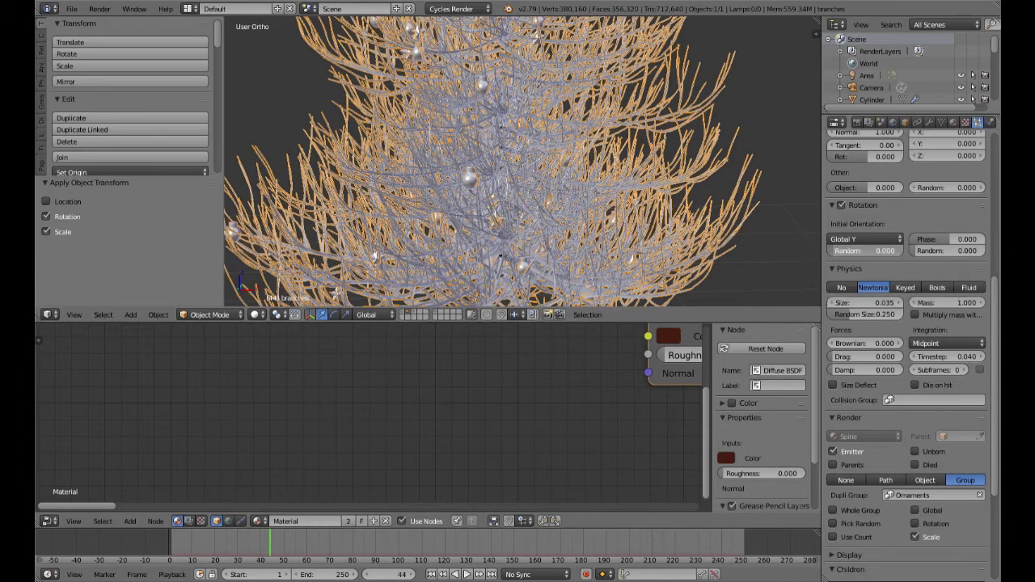
Give ornament rotation Random 0.102, Phase 0.051 and Phase Random 0.02
{"action": "left_click_drag", "start_coordinate": [866, 251], "coordinate": [874, 251]}
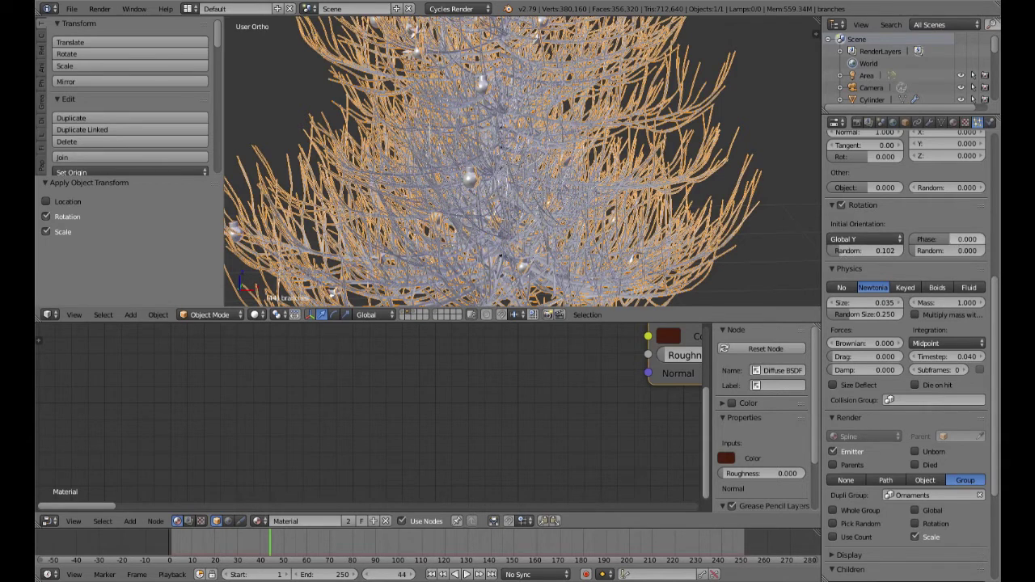
{"action": "left_click_drag", "start_coordinate": [946, 239], "coordinate": [952, 259]}
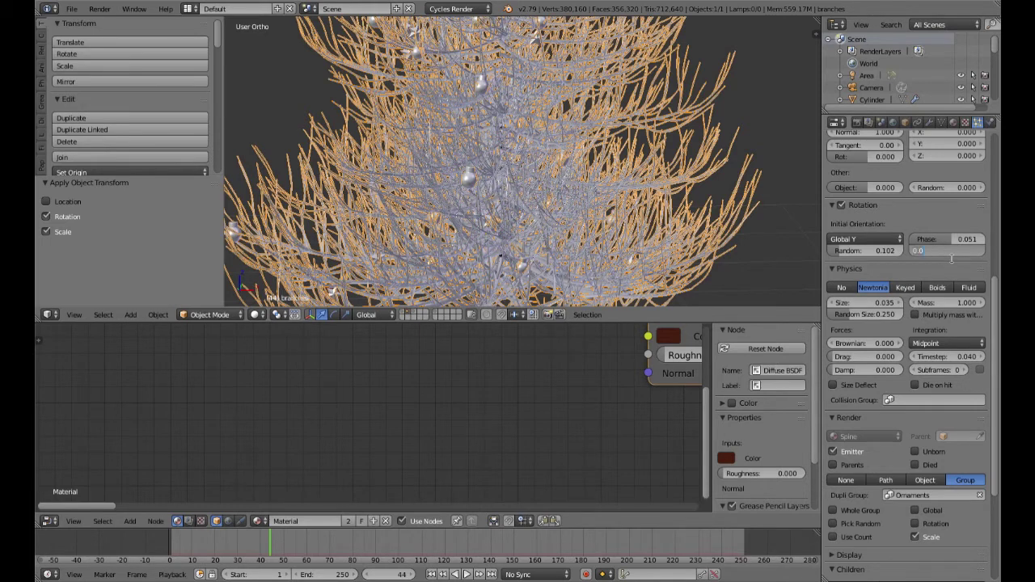
{"action": "type", "text": "0.02"}
{"action": "key", "text": "Return"}
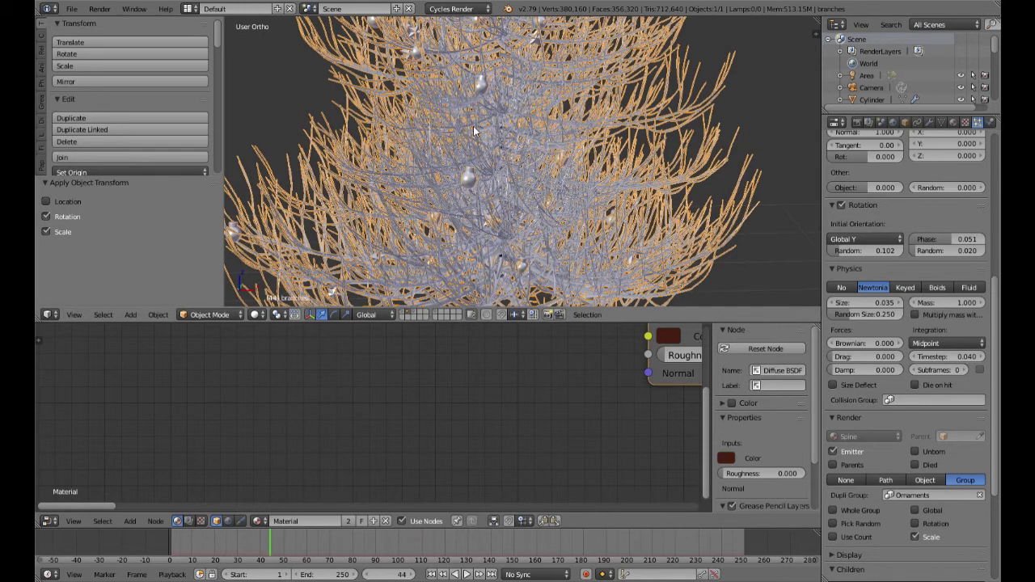
{"action": "scroll", "coordinate": [475, 134], "scroll_direction": "down", "scroll_amount": 5}
{"action": "scroll", "coordinate": [476, 134], "scroll_direction": "down", "scroll_amount": 2}
{"action": "middle_click_drag", "start_coordinate": [477, 133], "coordinate": [523, 136]}
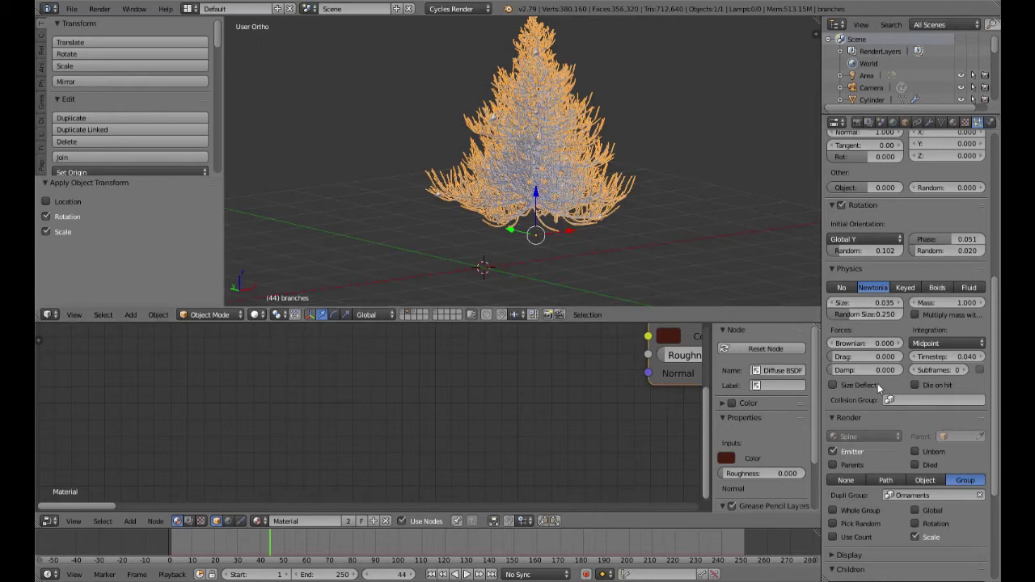
Set Brownian force to 0.02 and open the Density vertex group list under Vertex Groups
{"action": "left_click", "coordinate": [875, 347]}
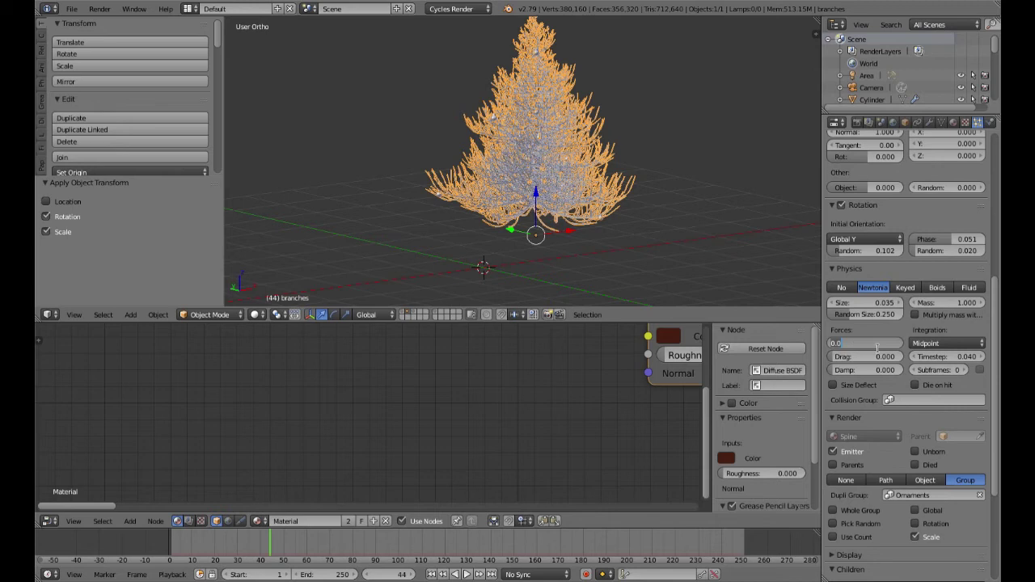
{"action": "key", "text": "BackSpace"}
{"action": "type", "text": ".02"}
{"action": "key", "text": "Return"}
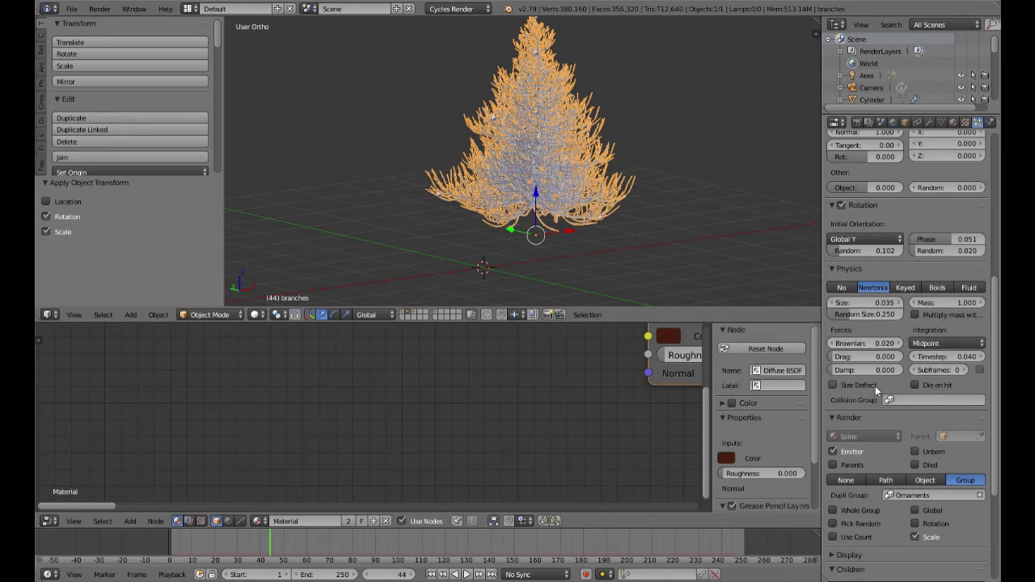
{"action": "scroll", "coordinate": [873, 418], "scroll_direction": "down", "scroll_amount": 5}
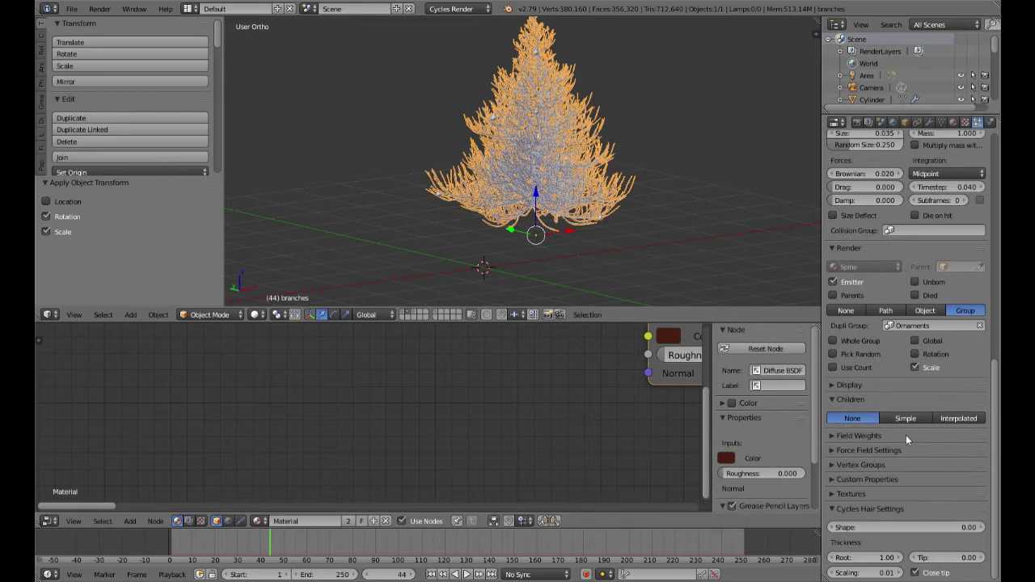
{"action": "left_click", "coordinate": [842, 467]}
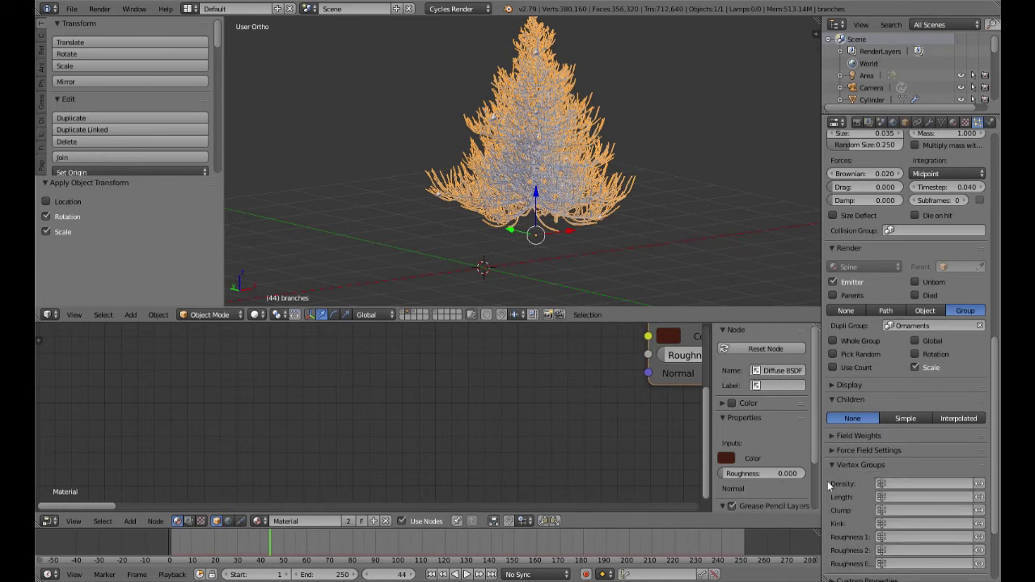
{"action": "left_click", "coordinate": [885, 485]}
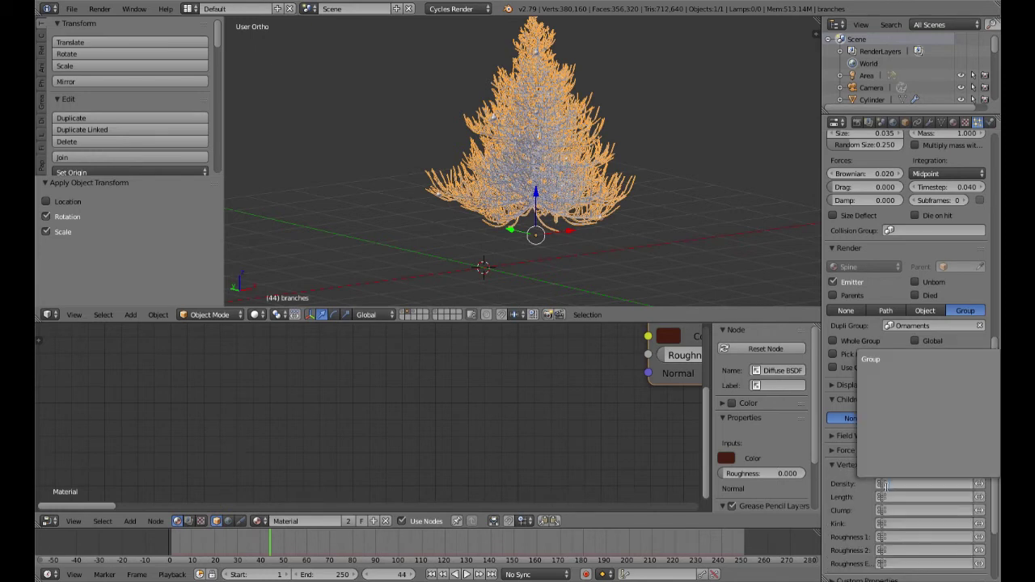
{"action": "left_click", "coordinate": [879, 362]}
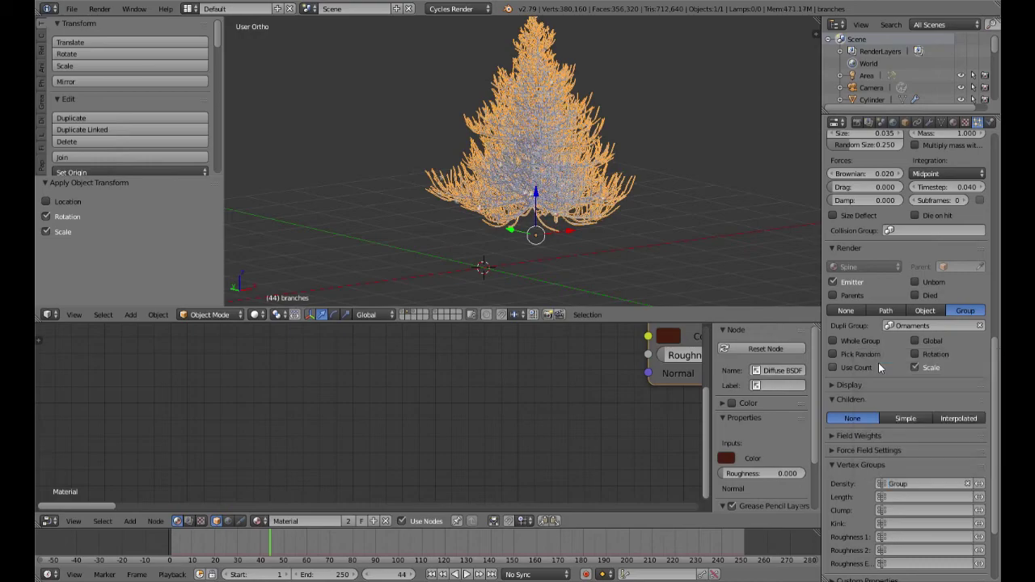
{"action": "scroll", "coordinate": [572, 224], "scroll_direction": "up", "scroll_amount": 6}
{"action": "scroll", "coordinate": [578, 231], "scroll_direction": "down", "scroll_amount": 8}
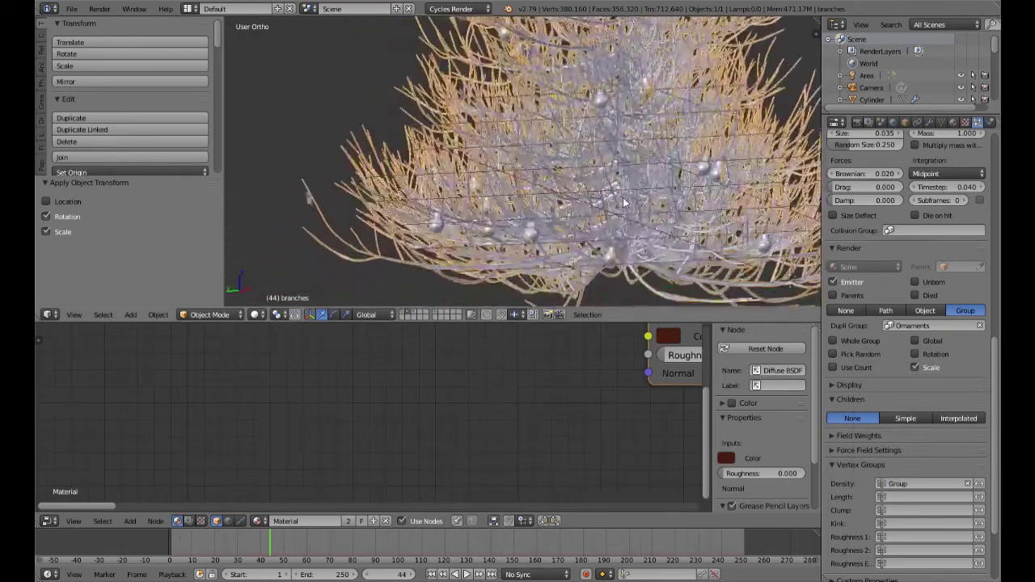
{"action": "middle_click_drag", "start_coordinate": [527, 228], "coordinate": [619, 200]}
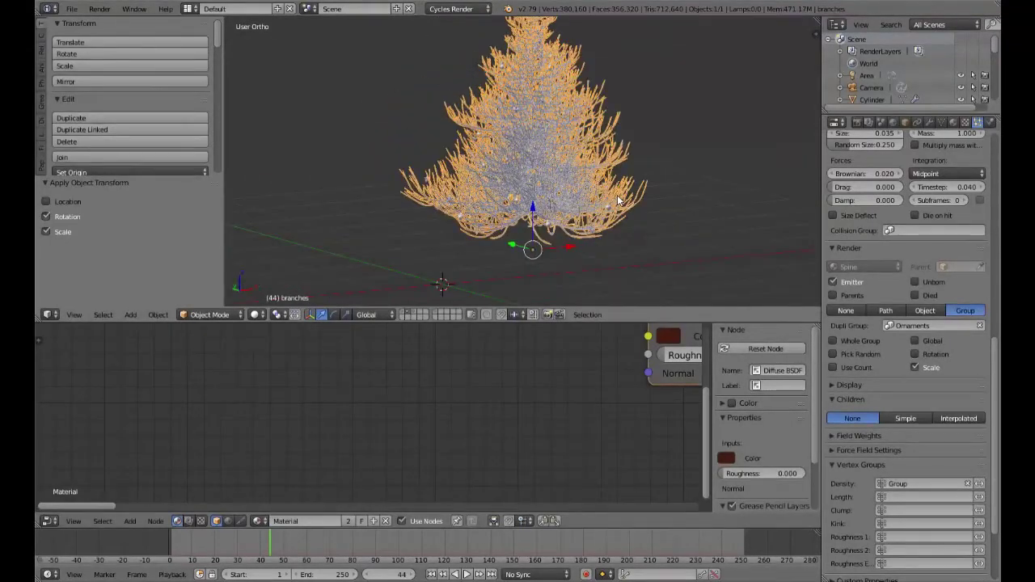
{"action": "key", "text": "KP_0"}
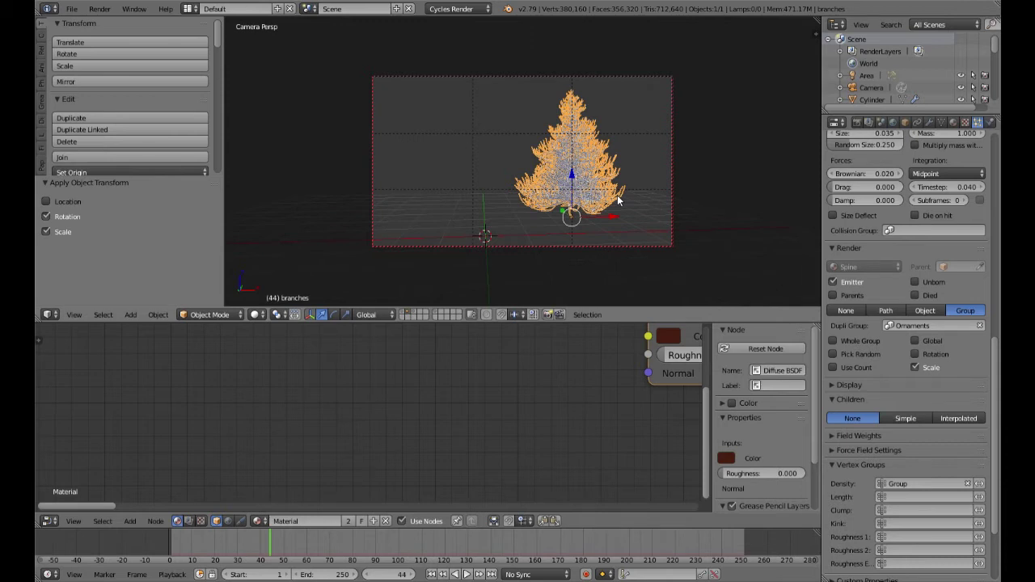
{"action": "scroll", "coordinate": [870, 300], "scroll_direction": "up", "scroll_amount": 10}
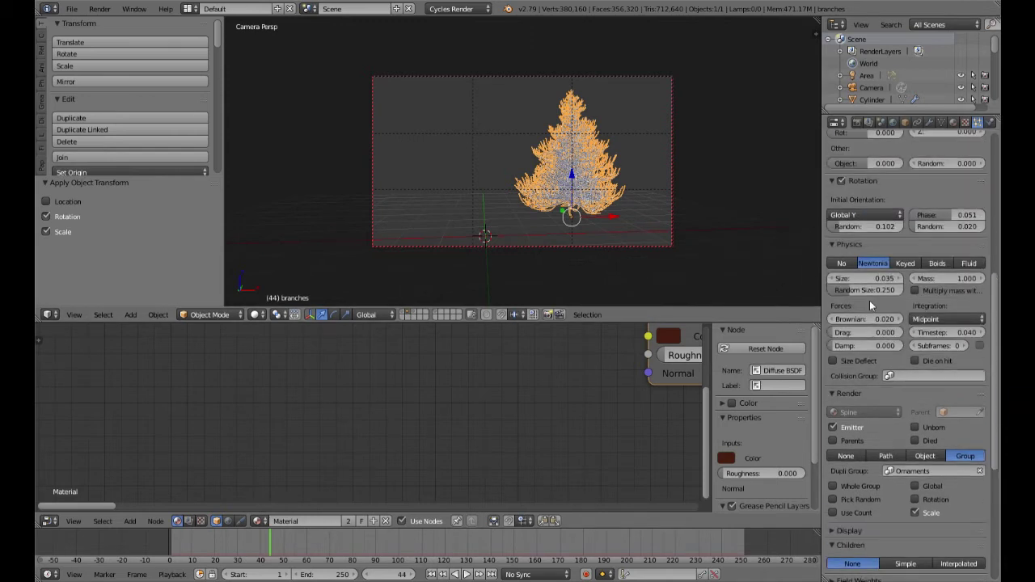
{"action": "scroll", "coordinate": [871, 299], "scroll_direction": "up", "scroll_amount": 3}
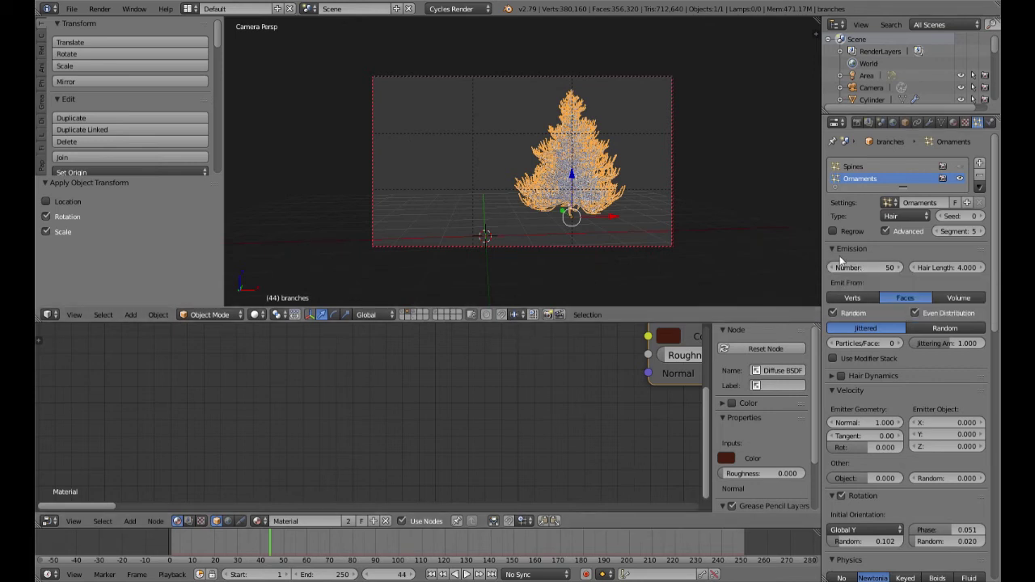
Set the ornament emission number to 150 and show the ornament objects' layer
{"action": "left_click", "coordinate": [851, 269]}
{"action": "type", "text": "150"}
{"action": "key", "text": "Return"}
{"action": "key", "text": "KP_0"}
{"action": "scroll", "coordinate": [610, 158], "scroll_direction": "up", "scroll_amount": 5}
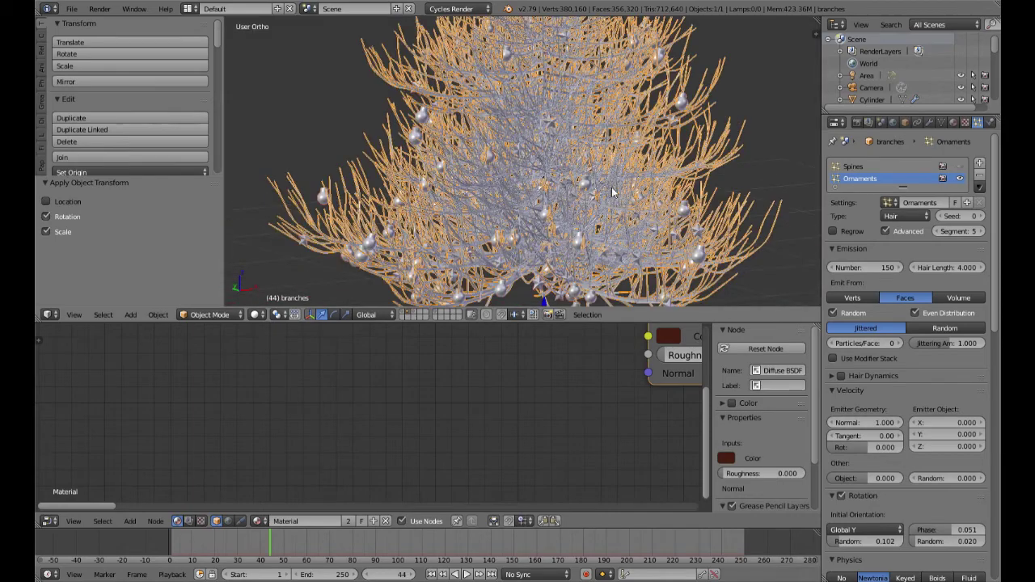
{"action": "scroll", "coordinate": [658, 209], "scroll_direction": "down", "scroll_amount": 6}
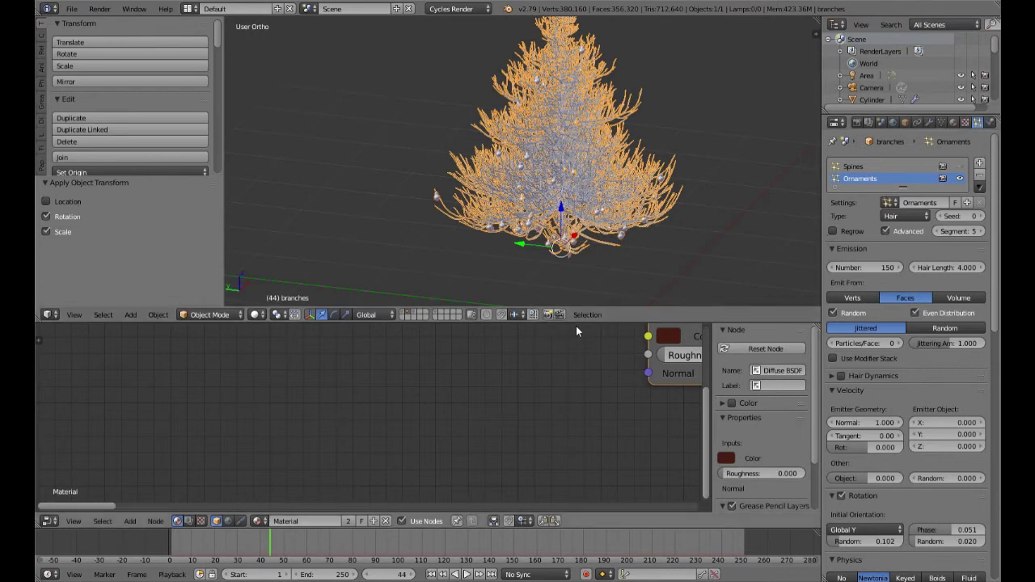
{"action": "left_click", "coordinate": [438, 312]}
Move Star Top onto the tree's layer and display that layer
{"action": "scroll", "coordinate": [645, 280], "scroll_direction": "down", "scroll_amount": 2}
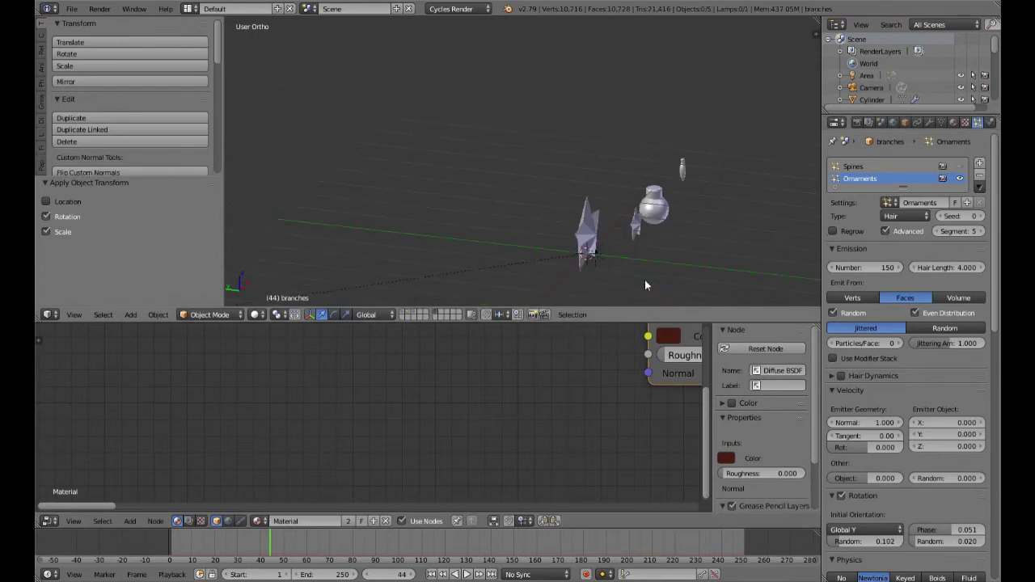
{"action": "key", "text": "KP_1"}
{"action": "right_click", "coordinate": [421, 189]}
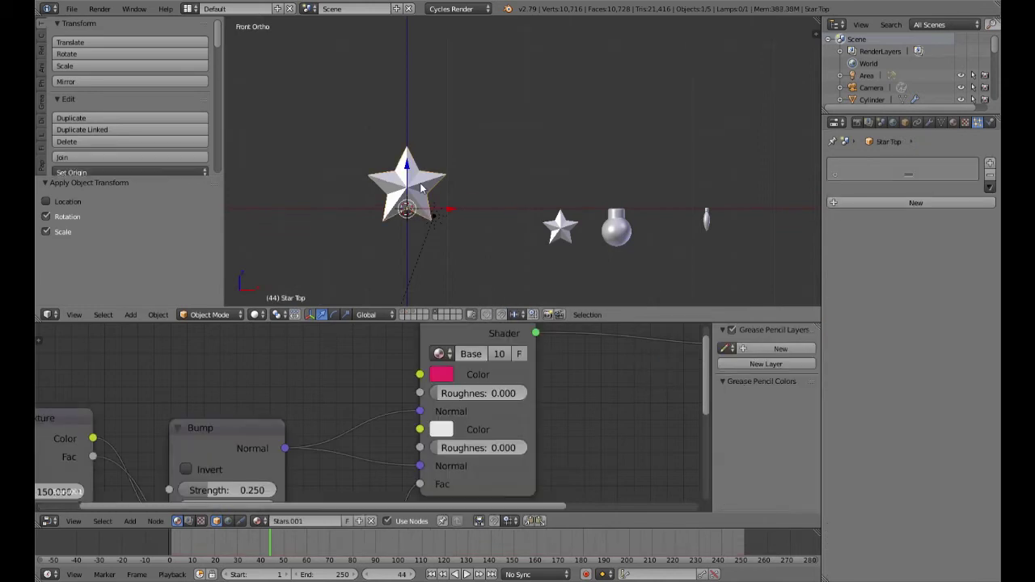
{"action": "key", "text": "m"}
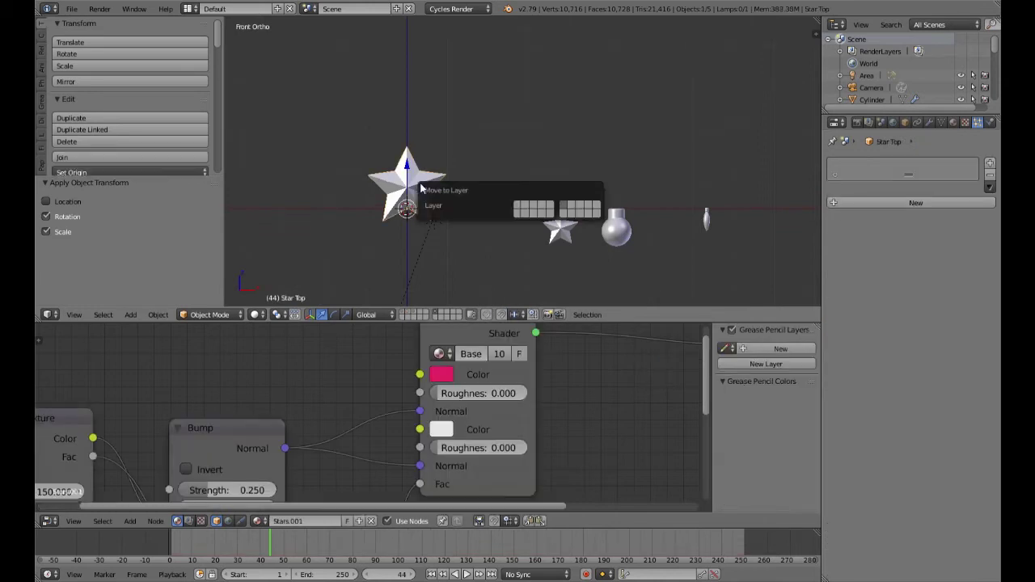
{"action": "left_click", "coordinate": [533, 210]}
{"action": "left_click", "coordinate": [407, 315]}
Shrink Star Top and position it above the centre of the treetop
{"action": "middle_click_drag", "start_coordinate": [477, 227], "coordinate": [415, 255]}
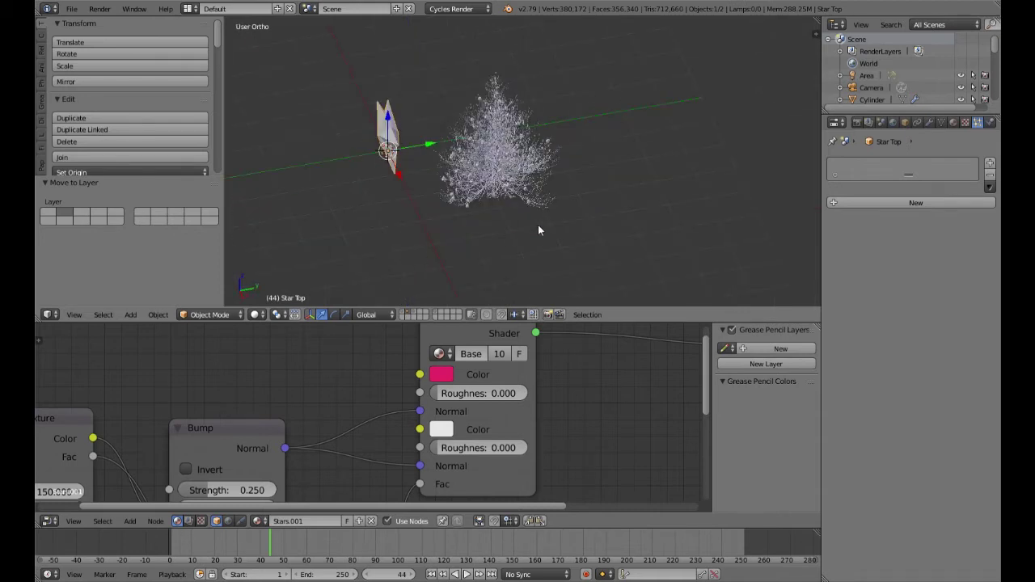
{"action": "key", "text": "s"}
{"action": "left_click", "coordinate": [421, 196]}
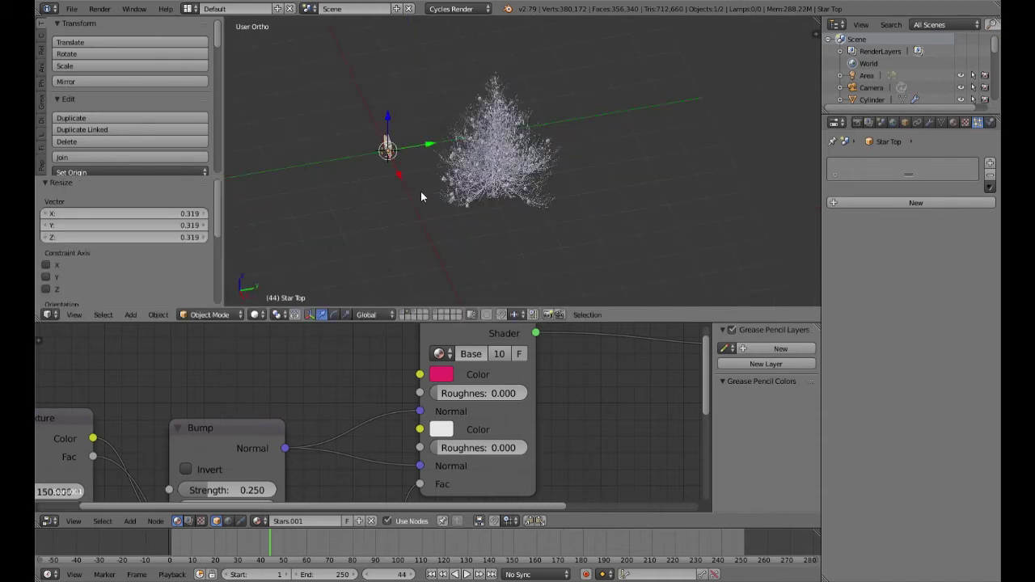
{"action": "key", "text": "KP_1"}
{"action": "left_click_drag", "start_coordinate": [407, 166], "coordinate": [442, 301]}
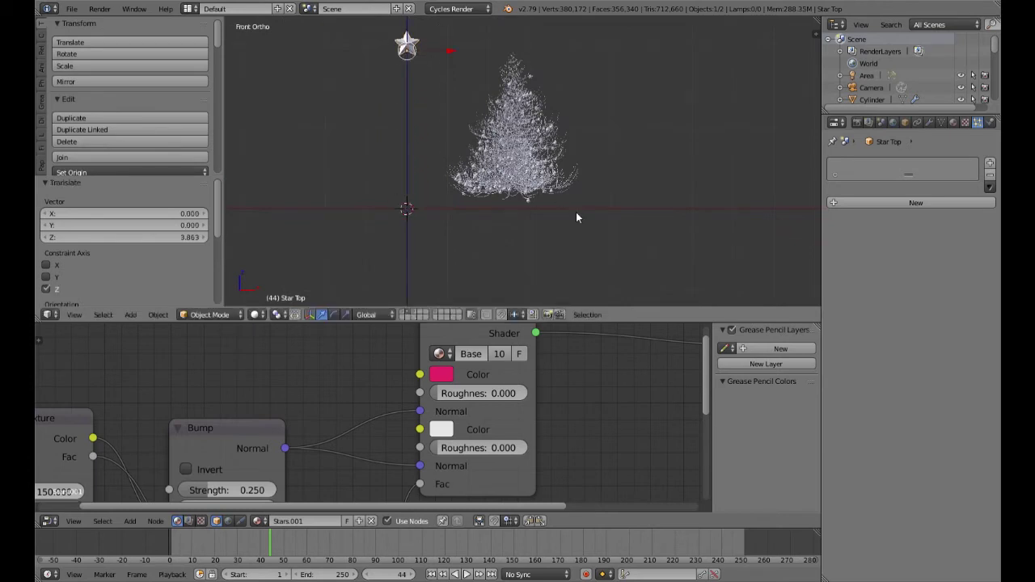
{"action": "key", "text": "KP_3"}
{"action": "left_click_drag", "start_coordinate": [459, 51], "coordinate": [509, 44]}
{"action": "scroll", "coordinate": [529, 97], "scroll_direction": "down", "scroll_amount": 2}
{"action": "key", "text": "KP_1"}
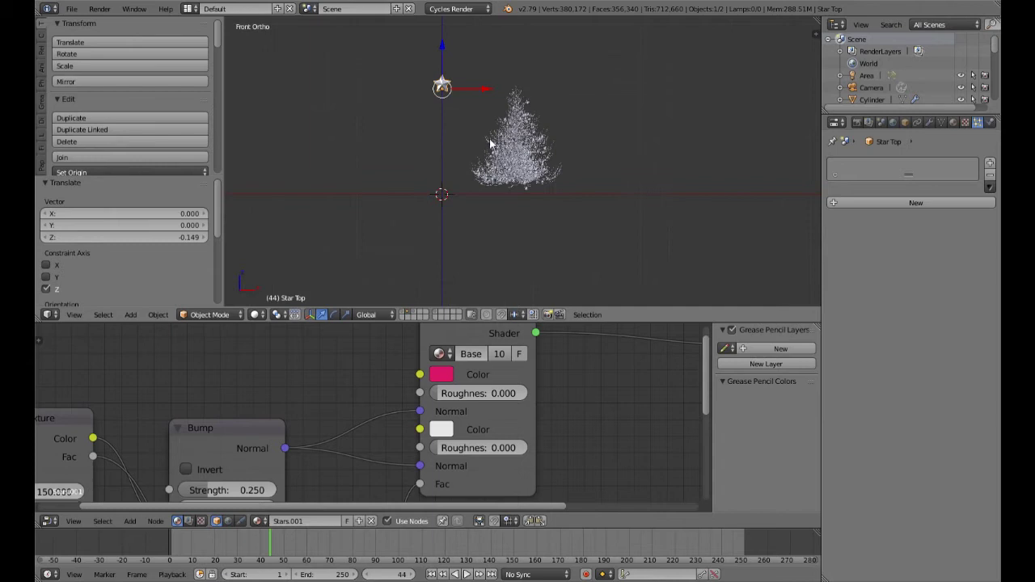
{"action": "left_click_drag", "start_coordinate": [485, 88], "coordinate": [558, 77]}
{"action": "left_click_drag", "start_coordinate": [514, 48], "coordinate": [513, 41]}
Scale the star to 0.597, lower it onto the tree tip, and preview rendered shading
{"action": "key", "text": "s"}
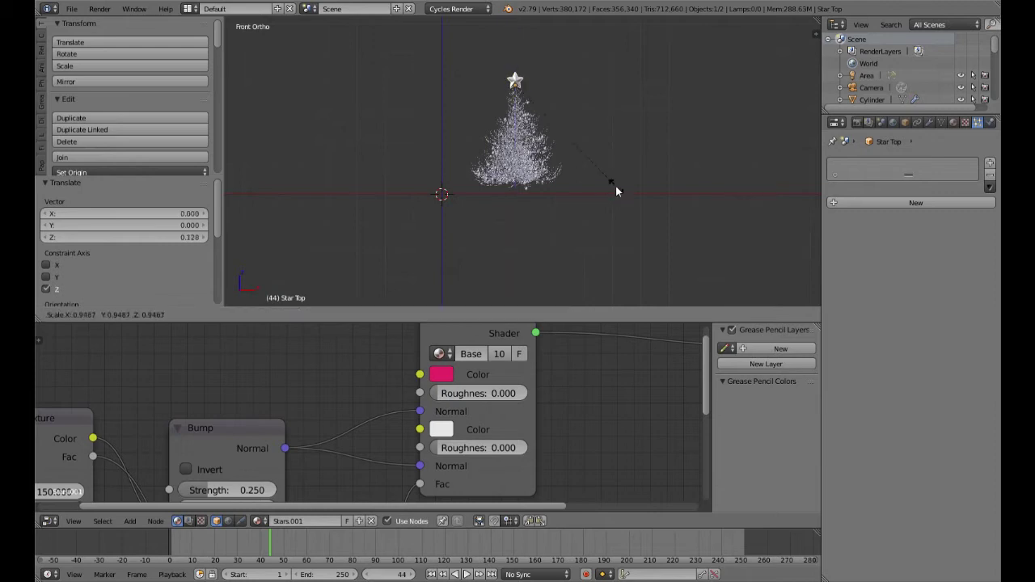
{"action": "left_click", "coordinate": [577, 150]}
{"action": "scroll", "coordinate": [568, 162], "scroll_direction": "up", "scroll_amount": 2}
{"action": "scroll", "coordinate": [567, 168], "scroll_direction": "up", "scroll_amount": 2}
{"action": "middle_click_drag", "start_coordinate": [568, 168], "coordinate": [566, 249], "text": "shift"}
{"action": "left_click_drag", "start_coordinate": [499, 73], "coordinate": [498, 89]}
{"action": "scroll", "coordinate": [551, 270], "scroll_direction": "down", "scroll_amount": 2}
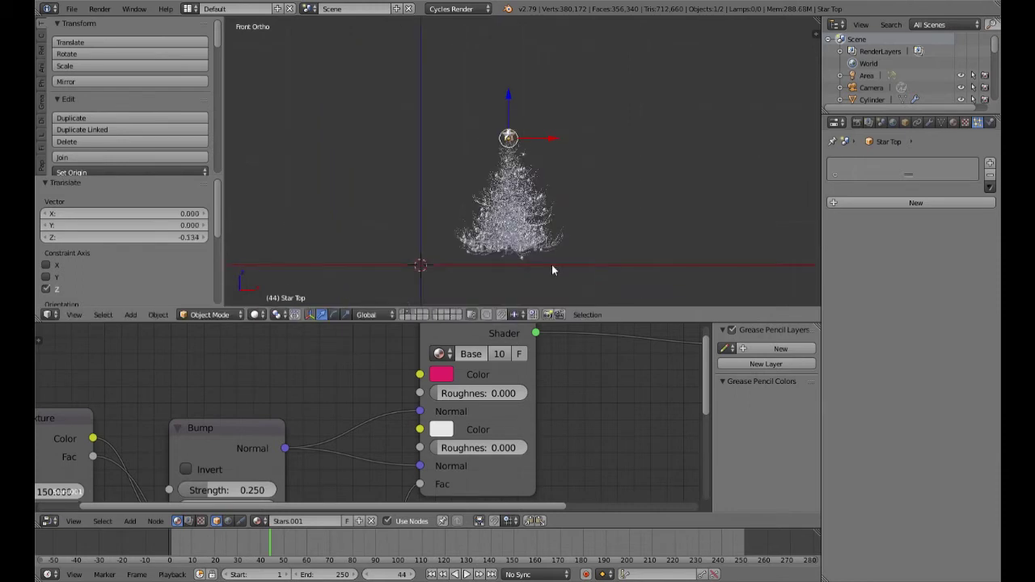
{"action": "key", "text": "shift+z"}
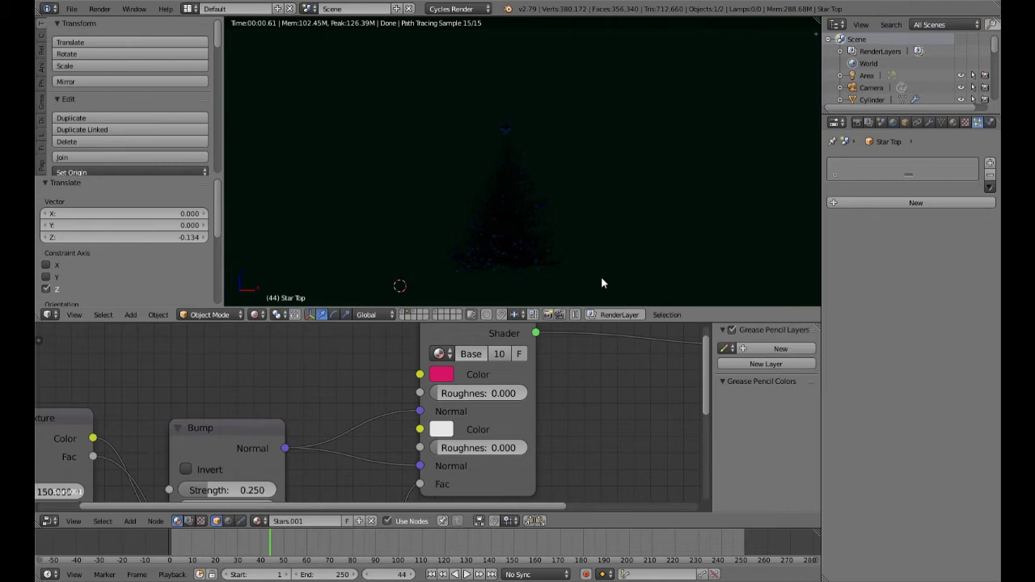
{"action": "key", "text": "shift+z"}
Send the Sun lamp to the tree's layer, display that layer, and switch to rendered shading
{"action": "left_click", "coordinate": [433, 318]}
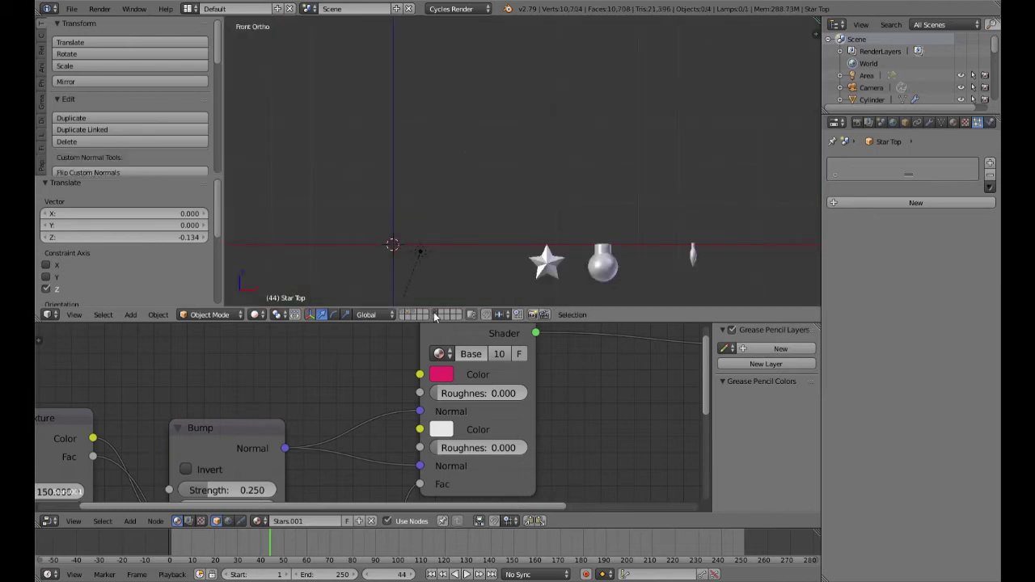
{"action": "right_click", "coordinate": [424, 253]}
{"action": "key", "text": "m"}
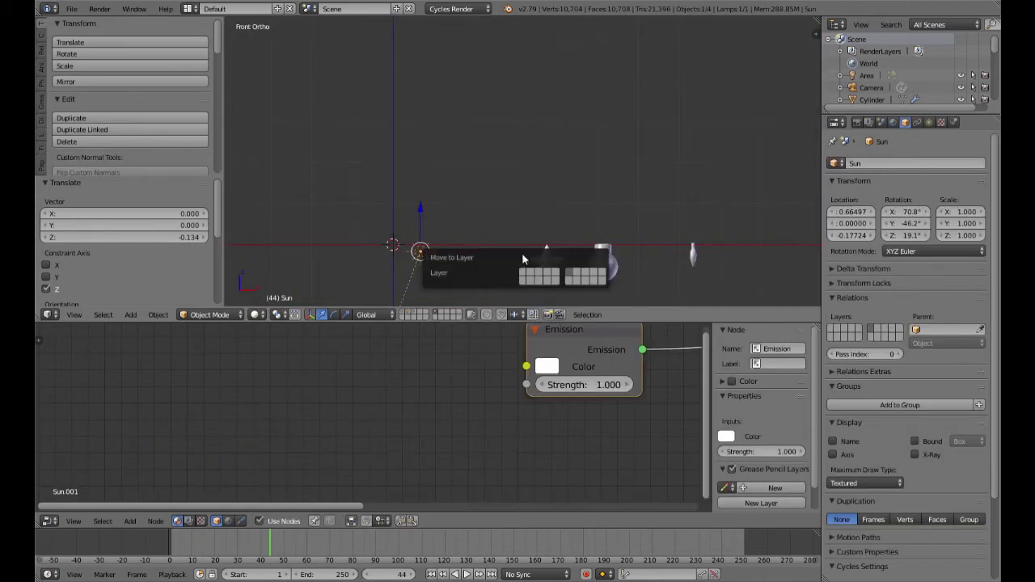
{"action": "left_click", "coordinate": [532, 273]}
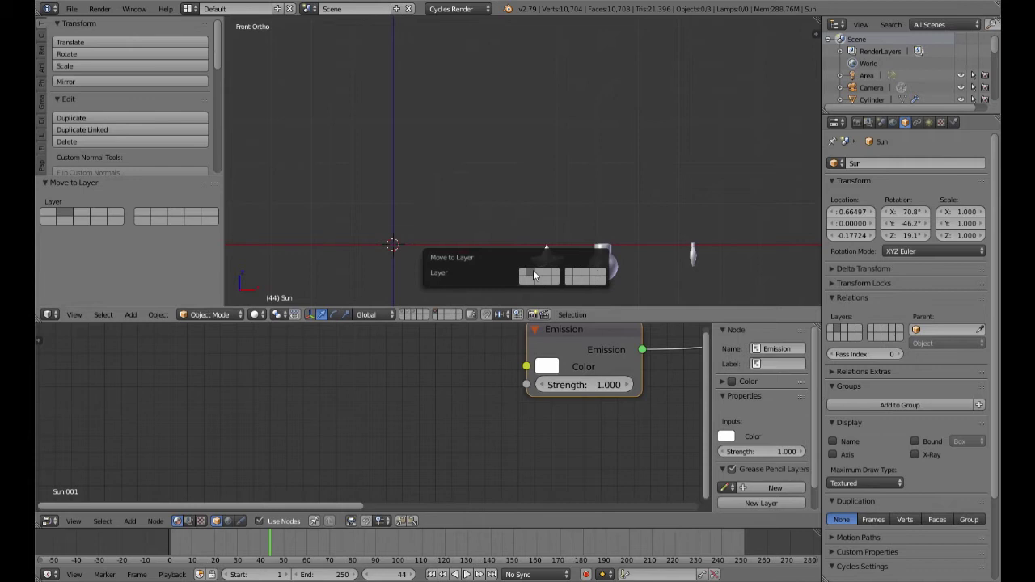
{"action": "left_click", "coordinate": [405, 313]}
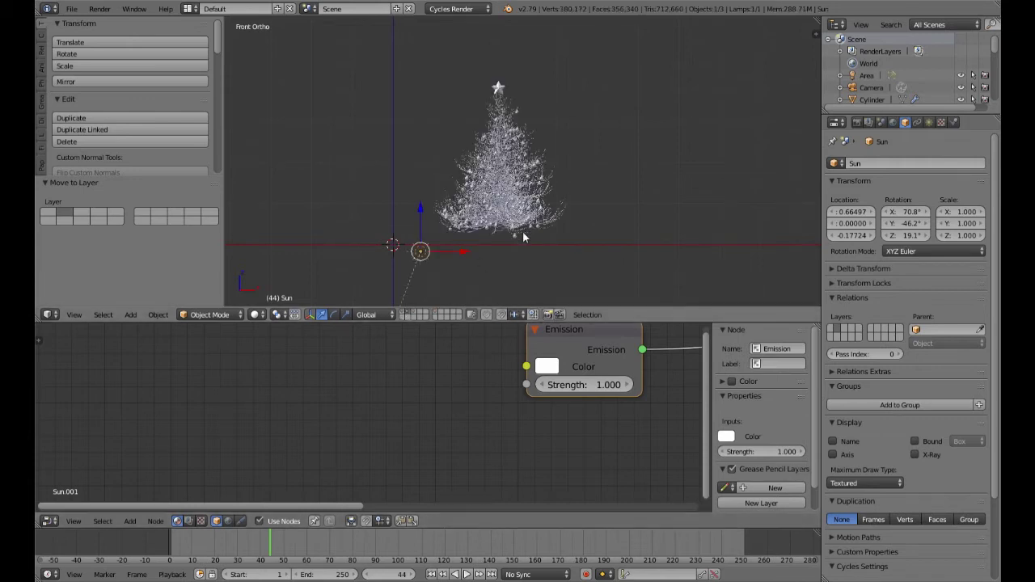
{"action": "key", "text": "shift+z"}
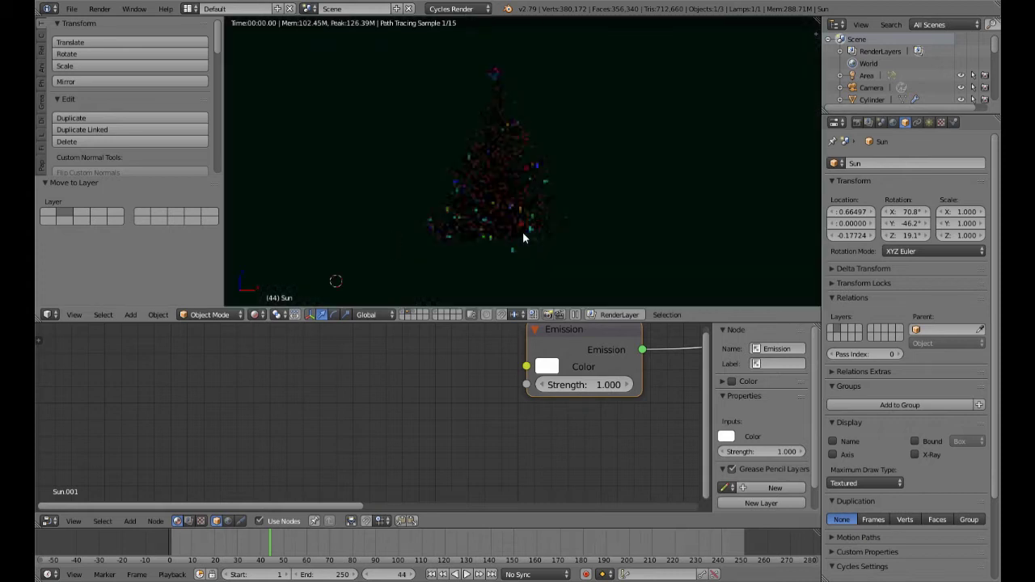
Select the tree branches and lower the ornament particle Size to 0.015
{"action": "scroll", "coordinate": [522, 237], "scroll_direction": "up", "scroll_amount": 1}
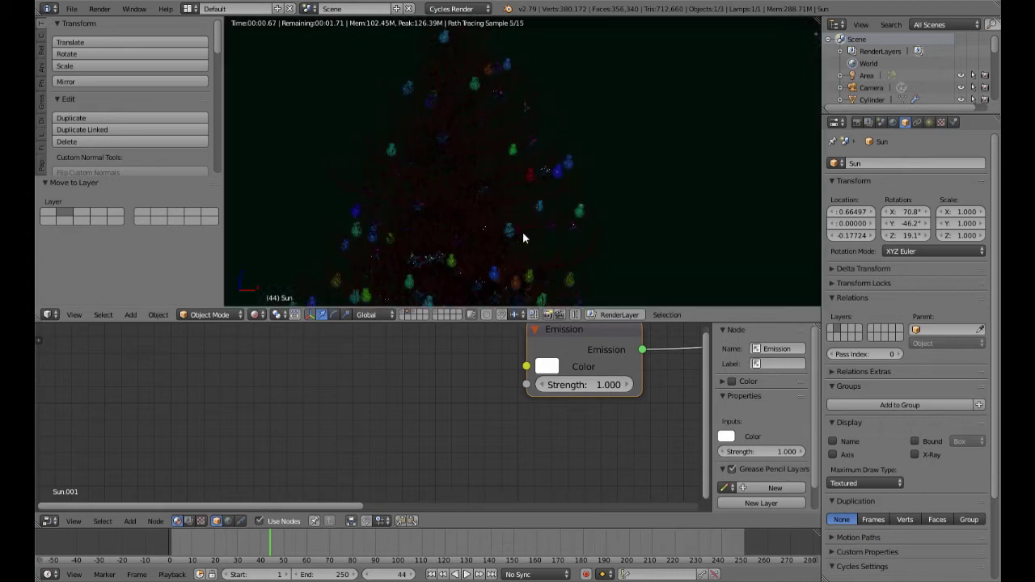
{"action": "scroll", "coordinate": [522, 237], "scroll_direction": "down", "scroll_amount": 1}
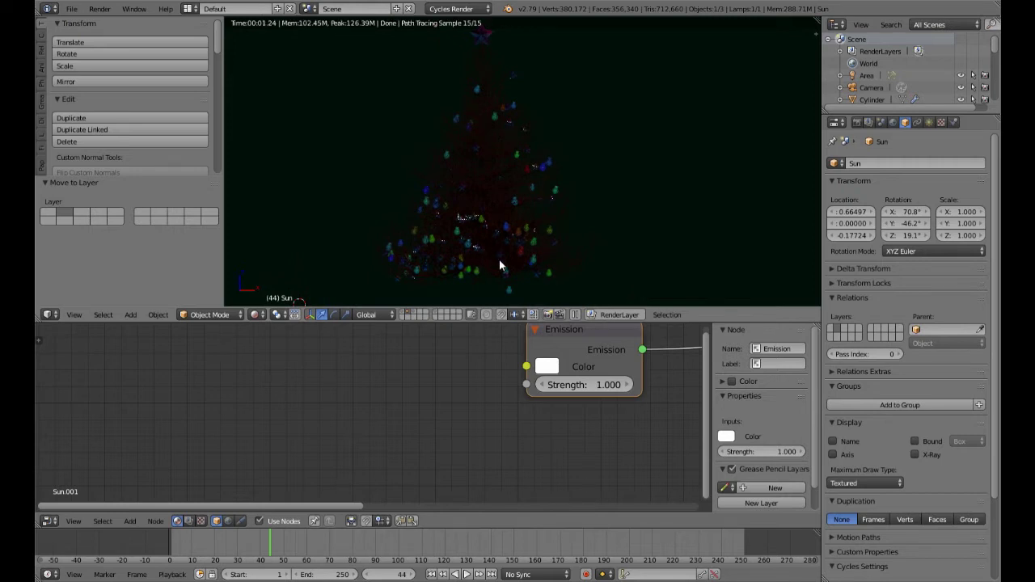
{"action": "right_click", "coordinate": [506, 294]}
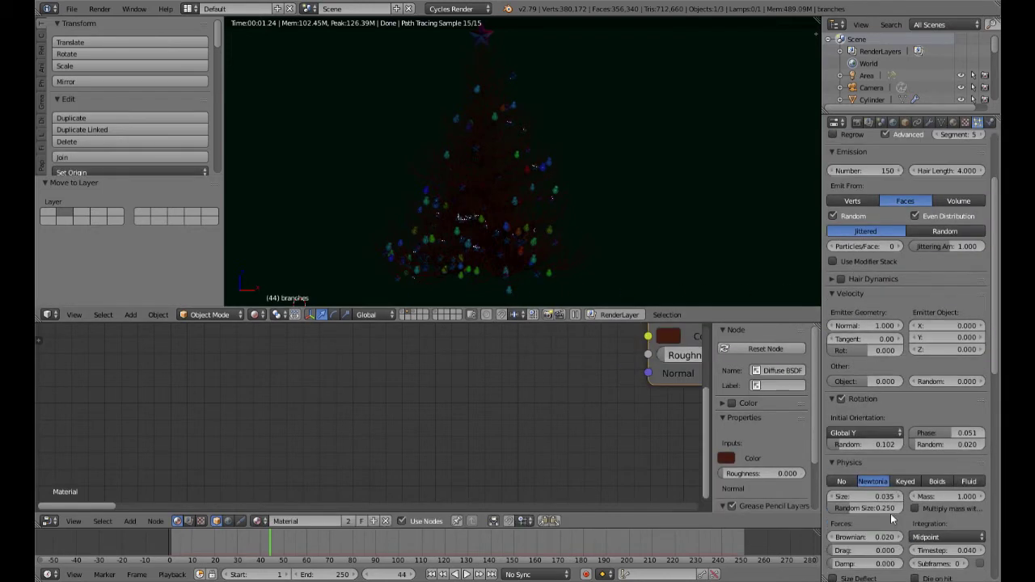
{"action": "scroll", "coordinate": [882, 502], "scroll_direction": "down", "scroll_amount": 3}
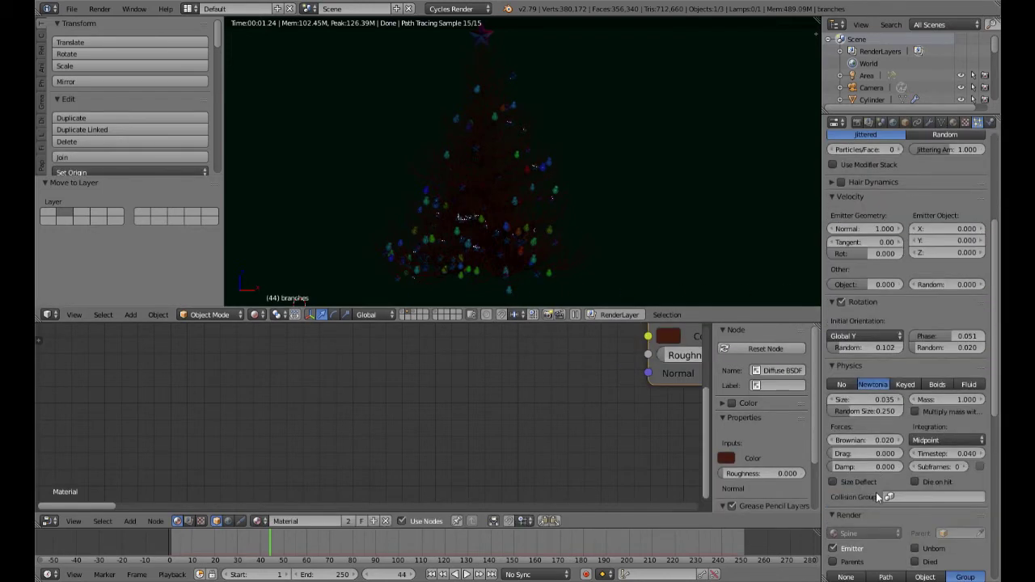
{"action": "left_click", "coordinate": [869, 400]}
{"action": "key", "text": "BackSpace"}
{"action": "type", "text": ".02"}
{"action": "key", "text": "Return"}
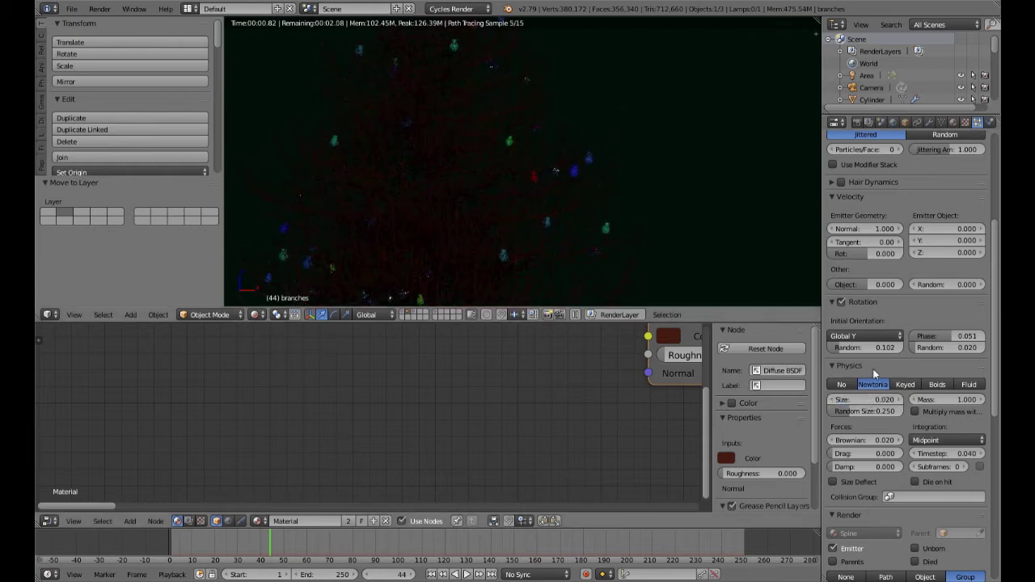
{"action": "left_click", "coordinate": [865, 400]}
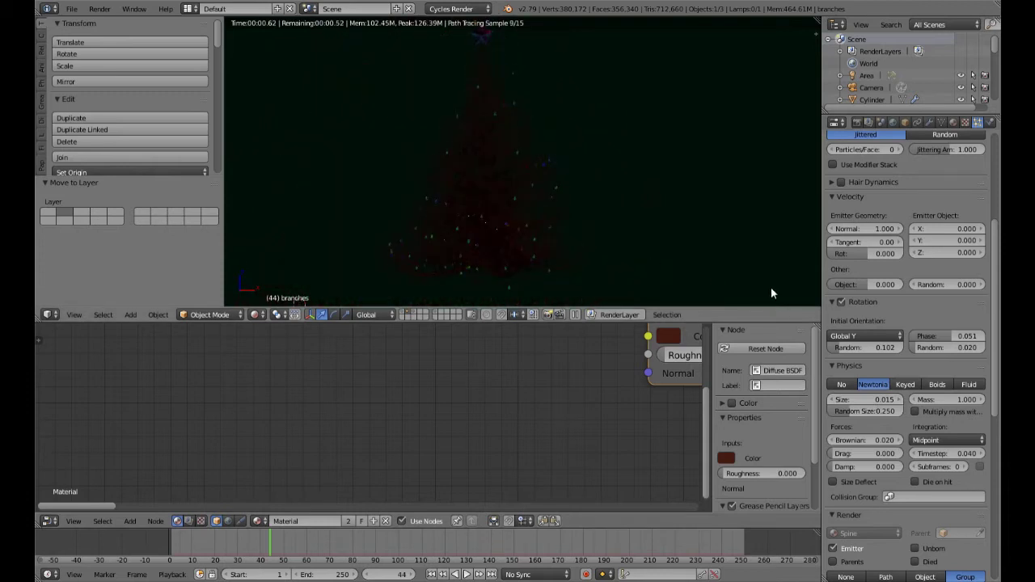
Set the particles' Random Size to 0.500 and return to solid shading
{"action": "left_click", "coordinate": [866, 347]}
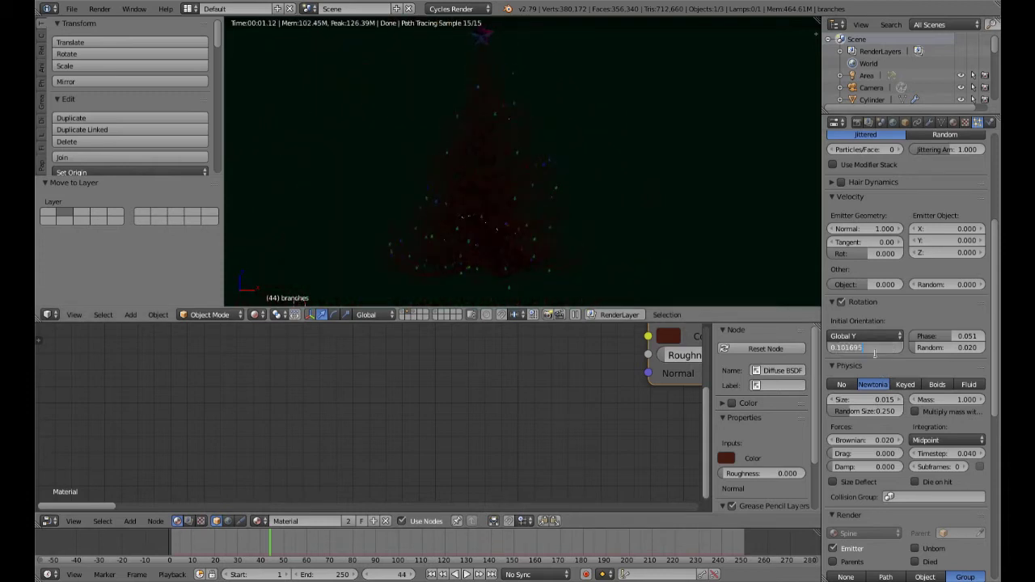
{"action": "key", "text": "Return"}
{"action": "left_click", "coordinate": [869, 414]}
{"action": "type", "text": "5"}
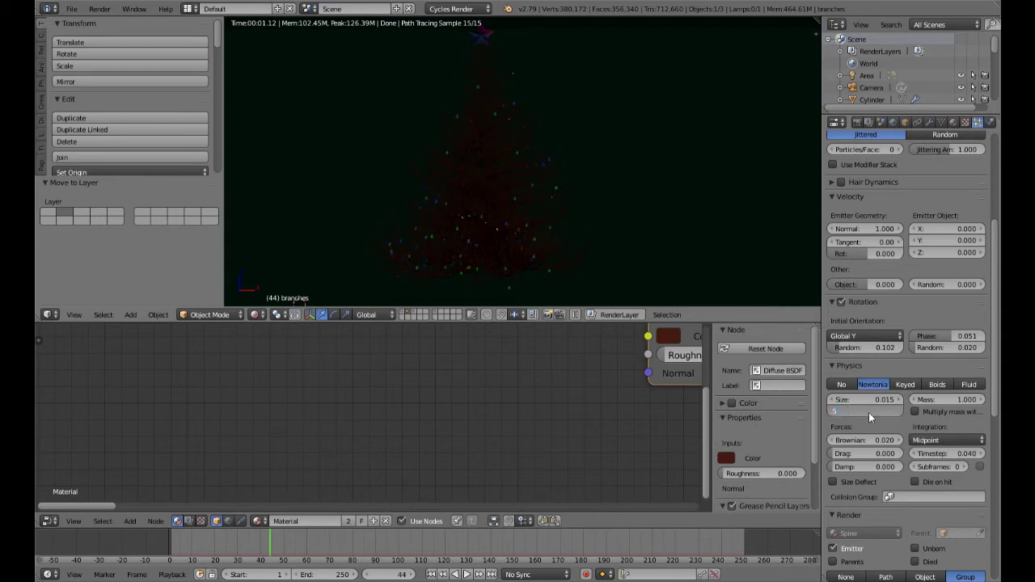
{"action": "key", "text": "Return"}
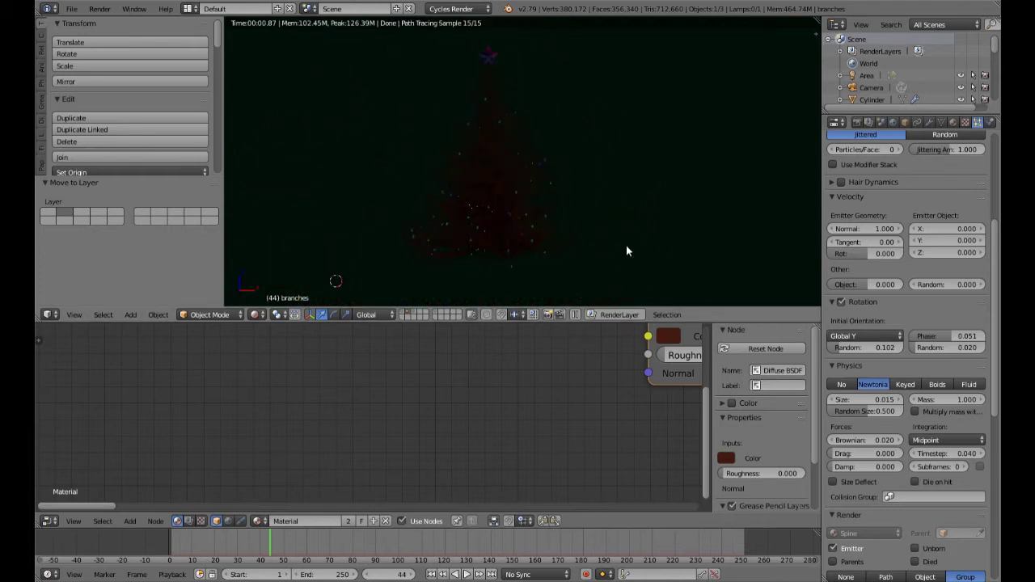
{"action": "key", "text": "shift+z"}
Delete the Sun lamp and look through the scene camera with the room layer shown
{"action": "right_click", "coordinate": [438, 241]}
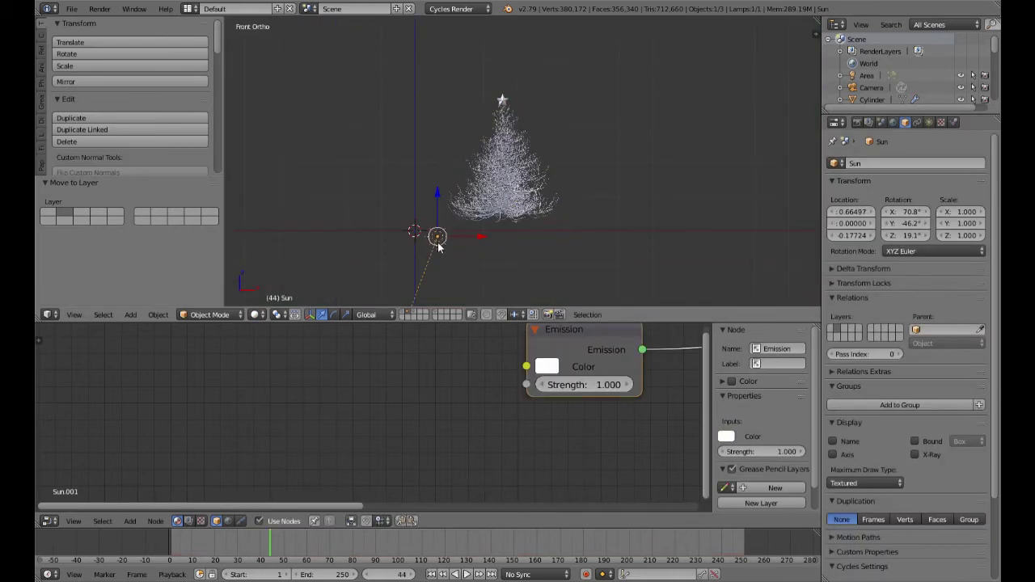
{"action": "key", "text": "Delete"}
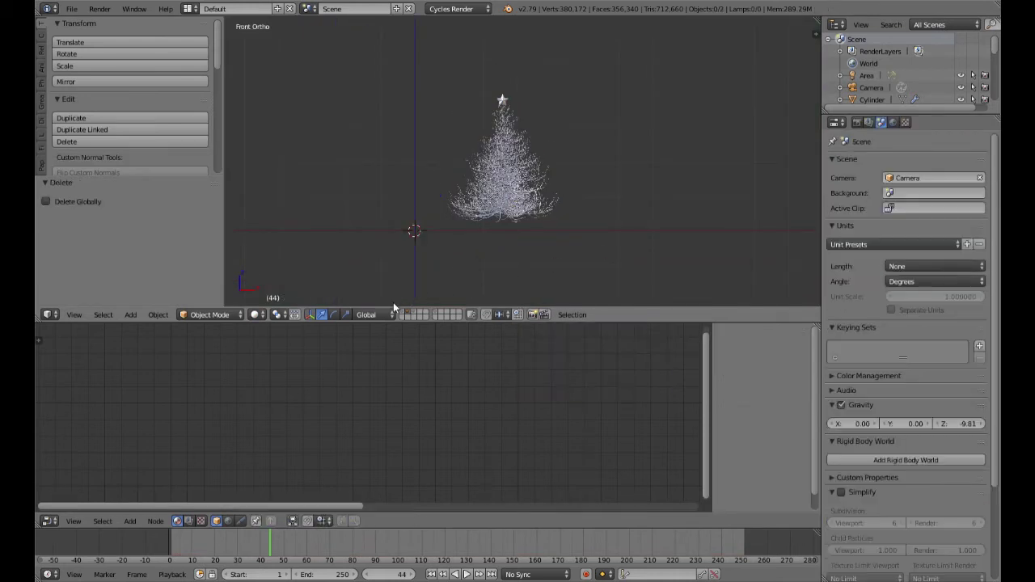
{"action": "left_click", "coordinate": [415, 312]}
{"action": "key", "text": "KP_0"}
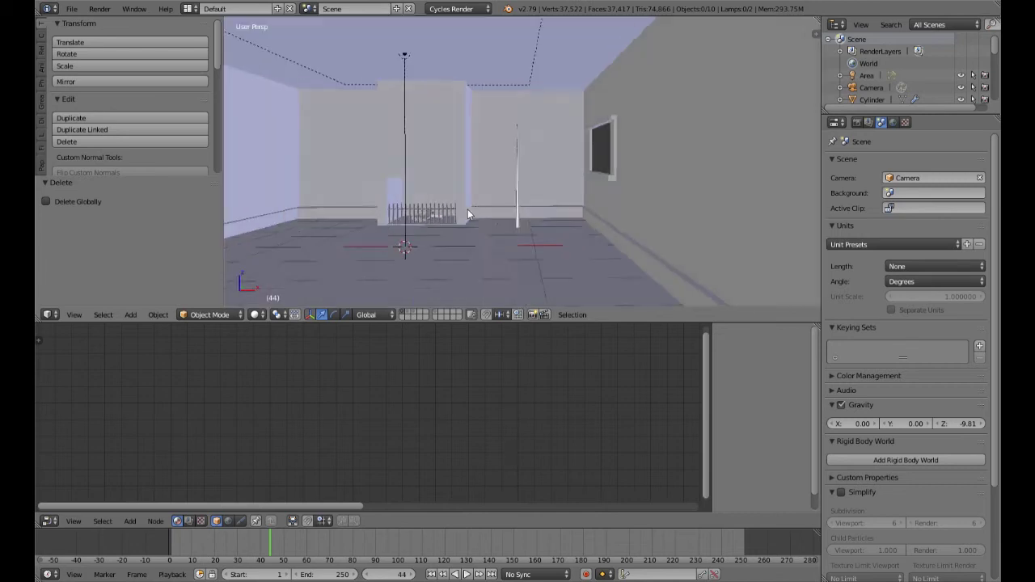
Leave only the tree's layer visible and select the tree
{"action": "left_click", "coordinate": [408, 312], "text": "shift"}
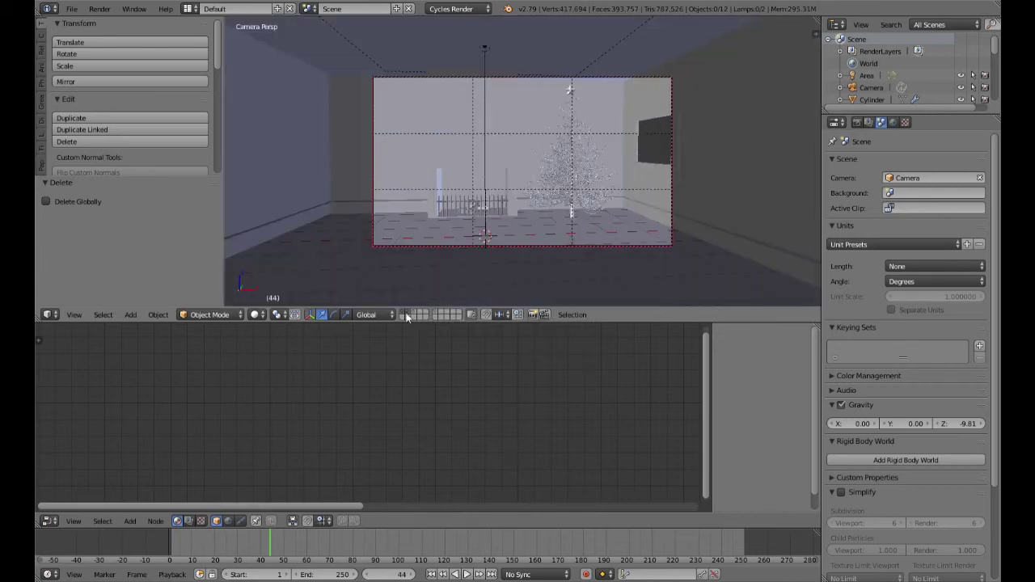
{"action": "left_click", "coordinate": [402, 312], "text": "shift"}
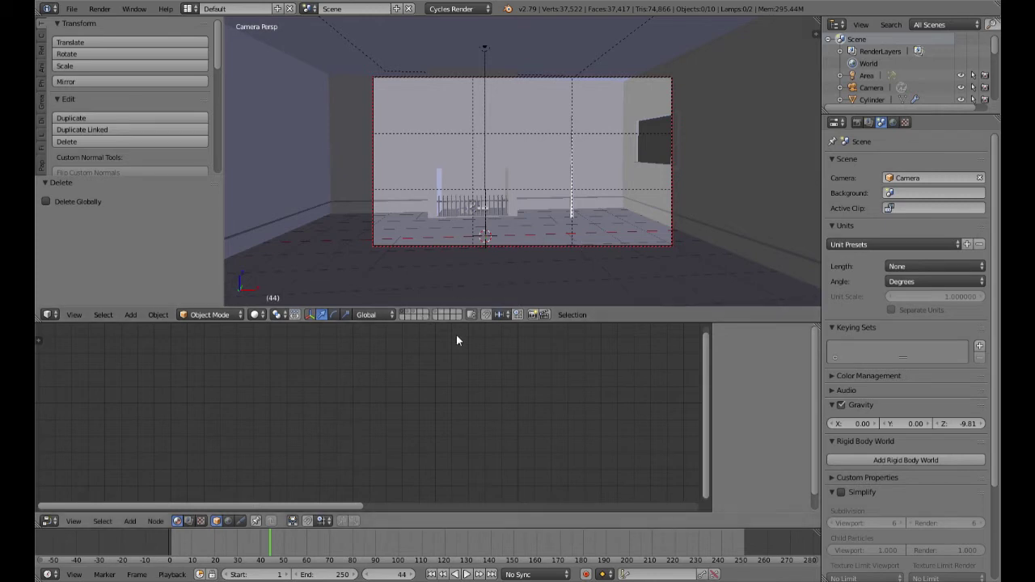
{"action": "left_click", "coordinate": [408, 312]}
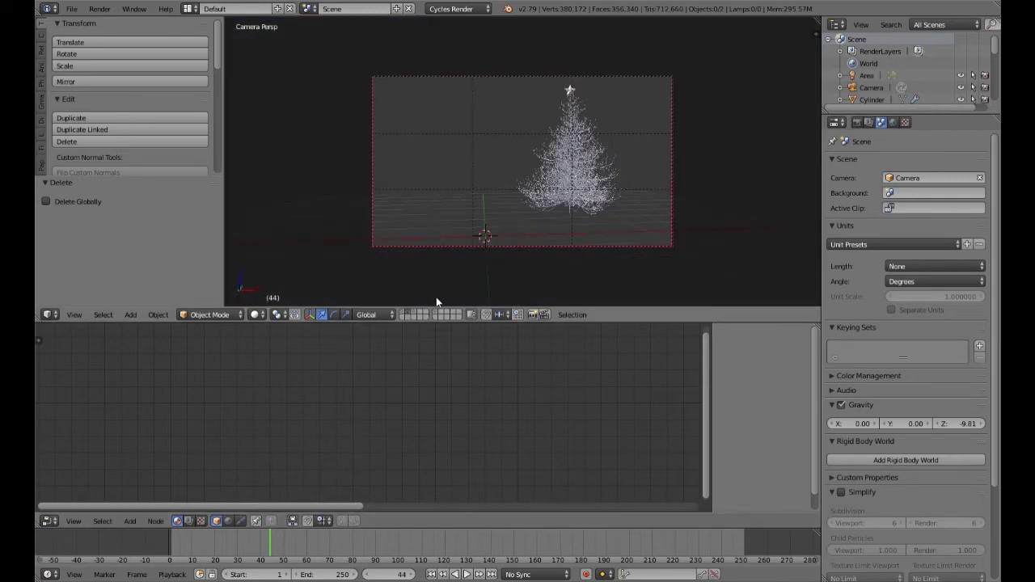
{"action": "right_click", "coordinate": [590, 96]}
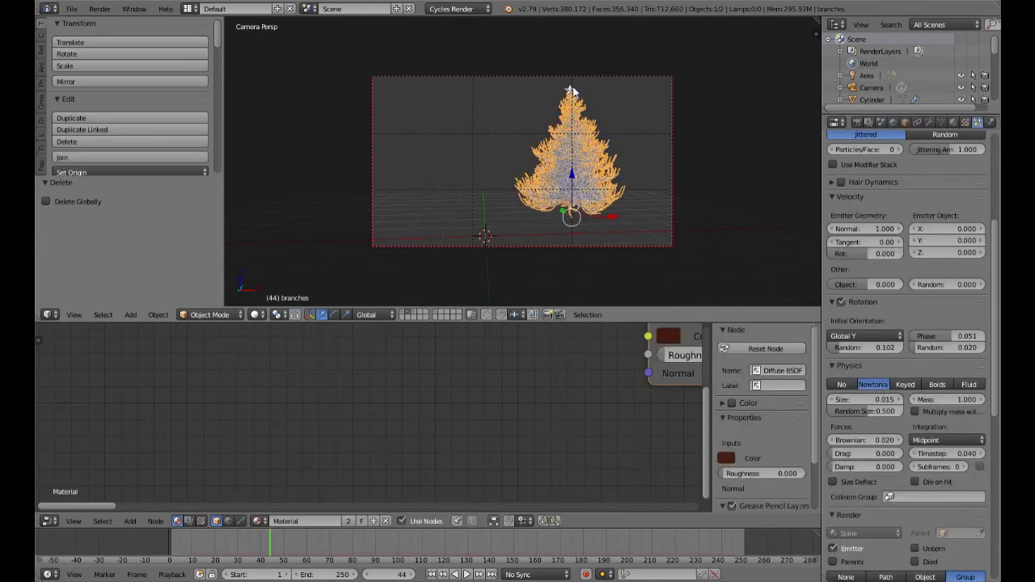
Shift Star Top 0.036 along X to centre it, then show the room and tree layers together
{"action": "right_click", "coordinate": [571, 91]}
{"action": "key", "text": "g"}
{"action": "key", "text": "x"}
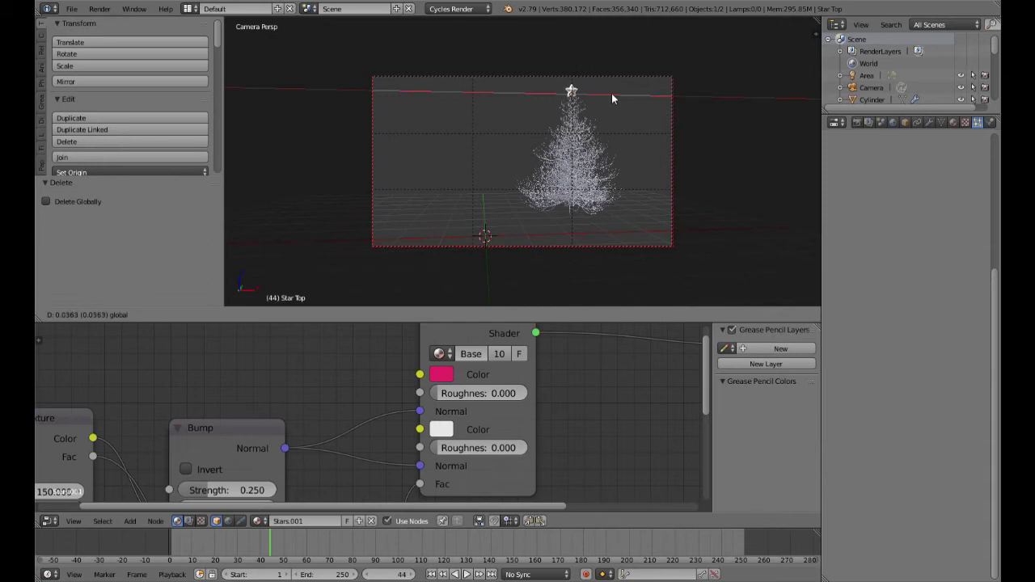
{"action": "left_click", "coordinate": [611, 93]}
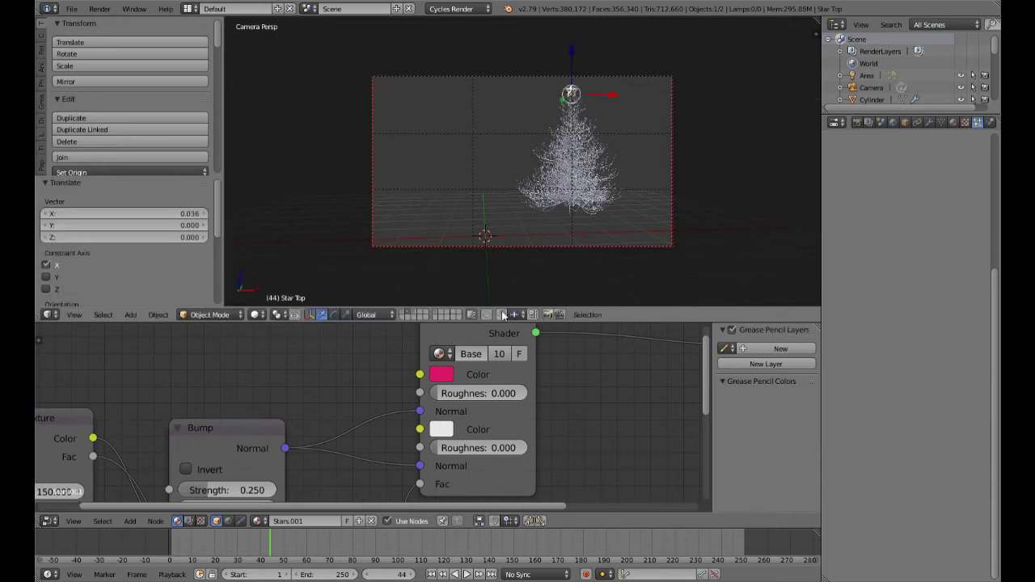
{"action": "left_click", "coordinate": [407, 313]}
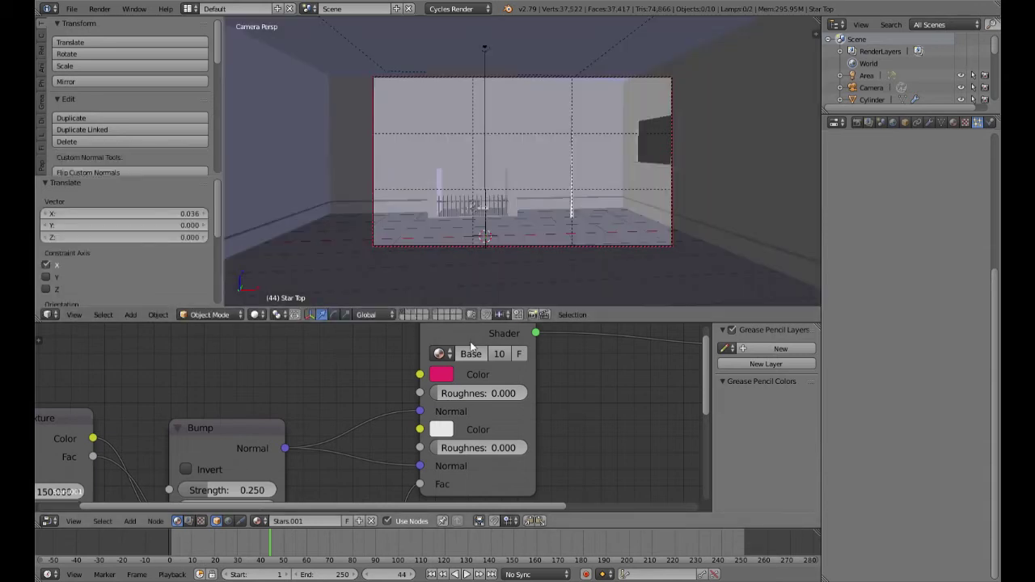
{"action": "left_click", "coordinate": [409, 314], "text": "shift"}
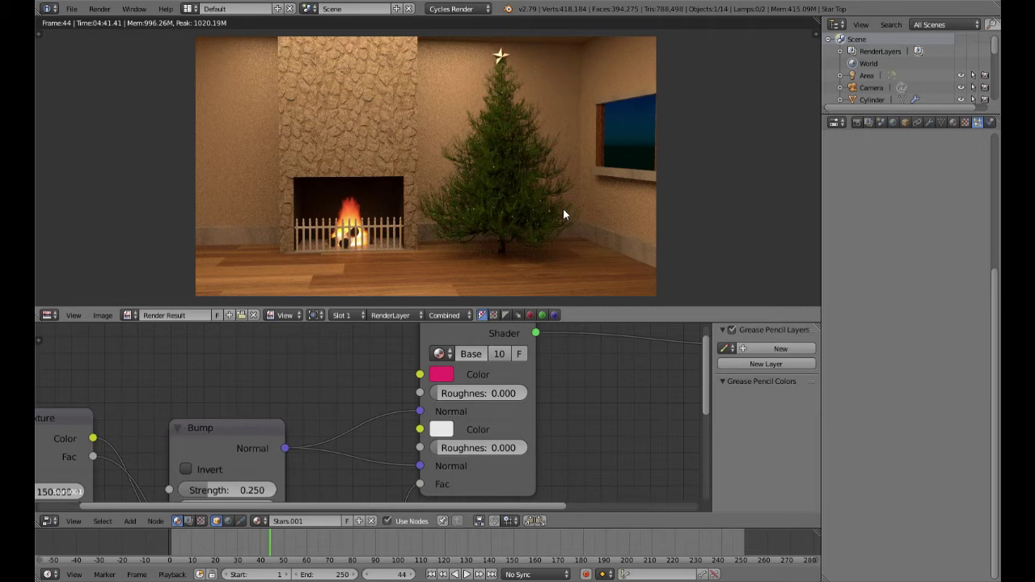
Zoom and pan over the Cycles render of the decorated tree, then go back to the camera view
{"action": "scroll", "coordinate": [563, 208], "scroll_direction": "up", "scroll_amount": 3}
{"action": "middle_click_drag", "start_coordinate": [629, 232], "coordinate": [593, 181]}
{"action": "scroll", "coordinate": [583, 204], "scroll_direction": "up", "scroll_amount": 3}
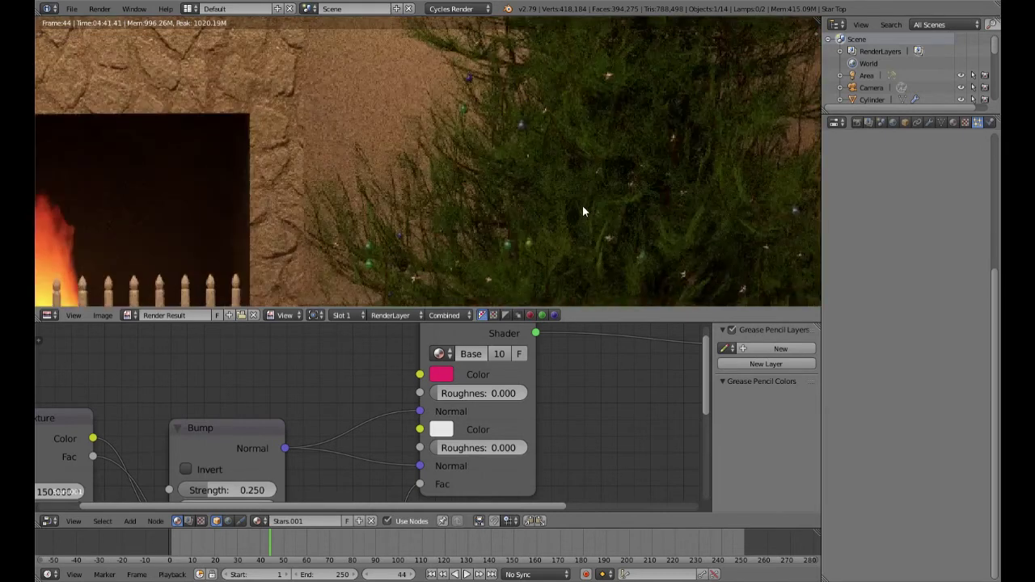
{"action": "scroll", "coordinate": [582, 205], "scroll_direction": "down", "scroll_amount": 2}
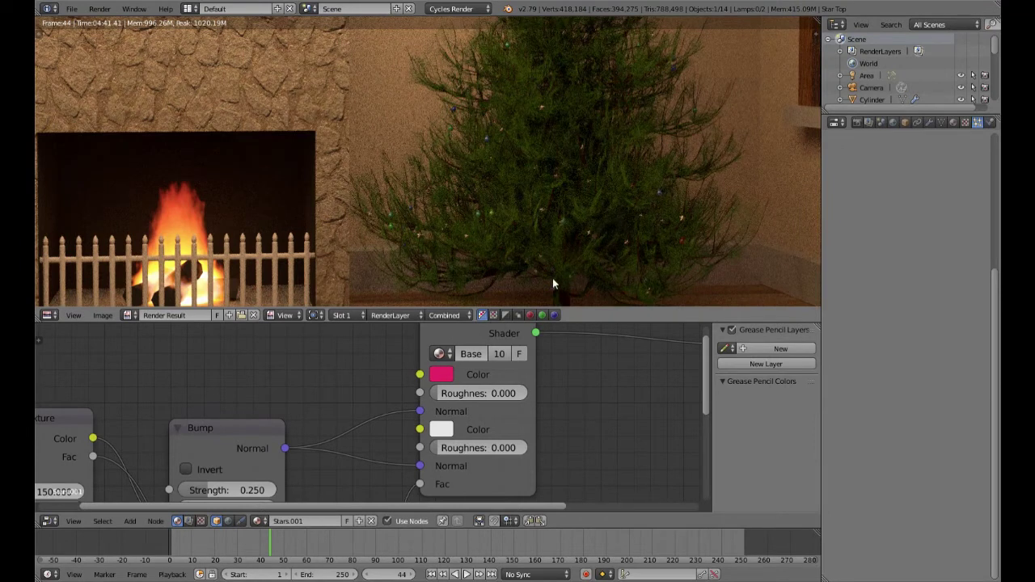
{"action": "scroll", "coordinate": [583, 279], "scroll_direction": "down", "scroll_amount": 2}
{"action": "scroll", "coordinate": [583, 280], "scroll_direction": "up", "scroll_amount": 3}
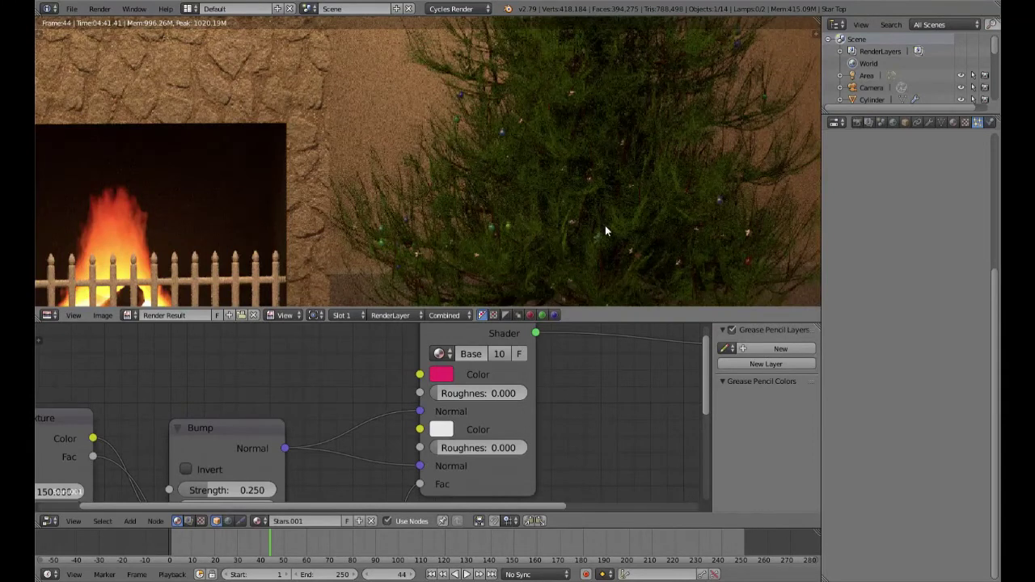
{"action": "scroll", "coordinate": [604, 229], "scroll_direction": "down", "scroll_amount": 2}
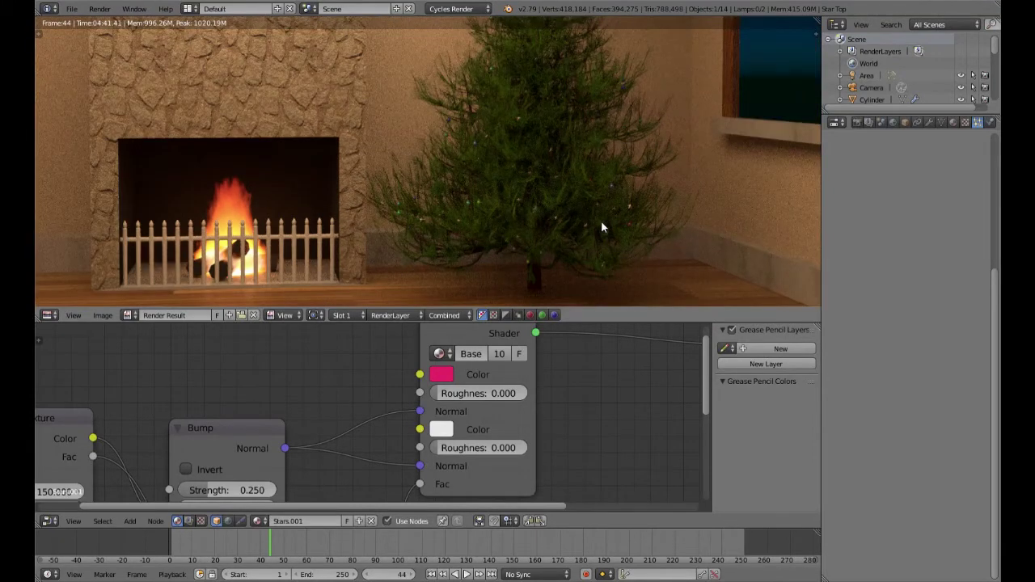
{"action": "scroll", "coordinate": [601, 220], "scroll_direction": "down", "scroll_amount": 2}
{"action": "middle_click_drag", "start_coordinate": [551, 164], "coordinate": [546, 194]}
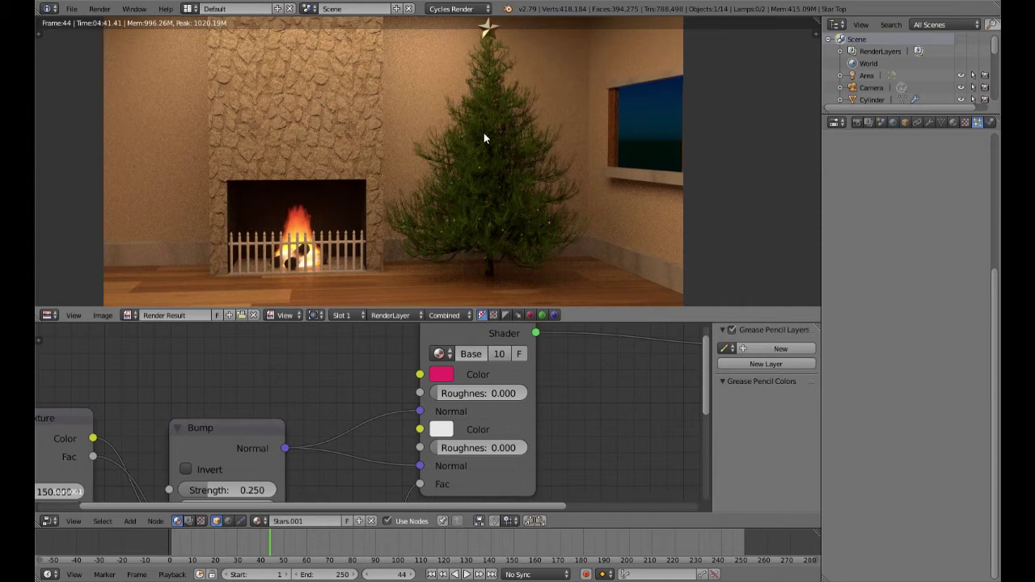
{"action": "scroll", "coordinate": [566, 182], "scroll_direction": "up", "scroll_amount": 3}
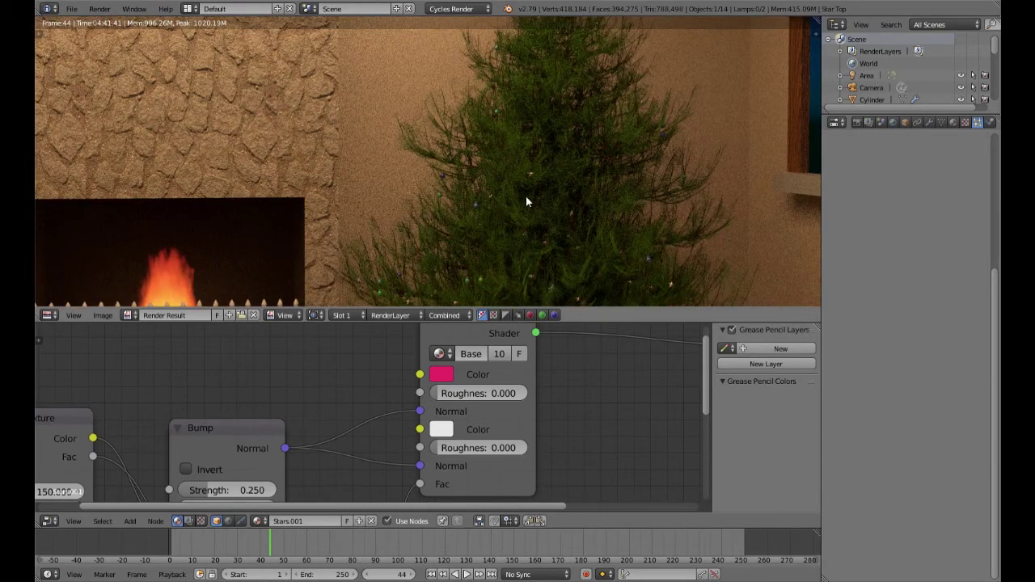
{"action": "scroll", "coordinate": [562, 232], "scroll_direction": "down", "scroll_amount": 2}
{"action": "scroll", "coordinate": [562, 231], "scroll_direction": "up", "scroll_amount": 1}
{"action": "scroll", "coordinate": [562, 230], "scroll_direction": "up", "scroll_amount": 2}
{"action": "scroll", "coordinate": [562, 229], "scroll_direction": "down", "scroll_amount": 2}
{"action": "scroll", "coordinate": [566, 230], "scroll_direction": "up", "scroll_amount": 1}
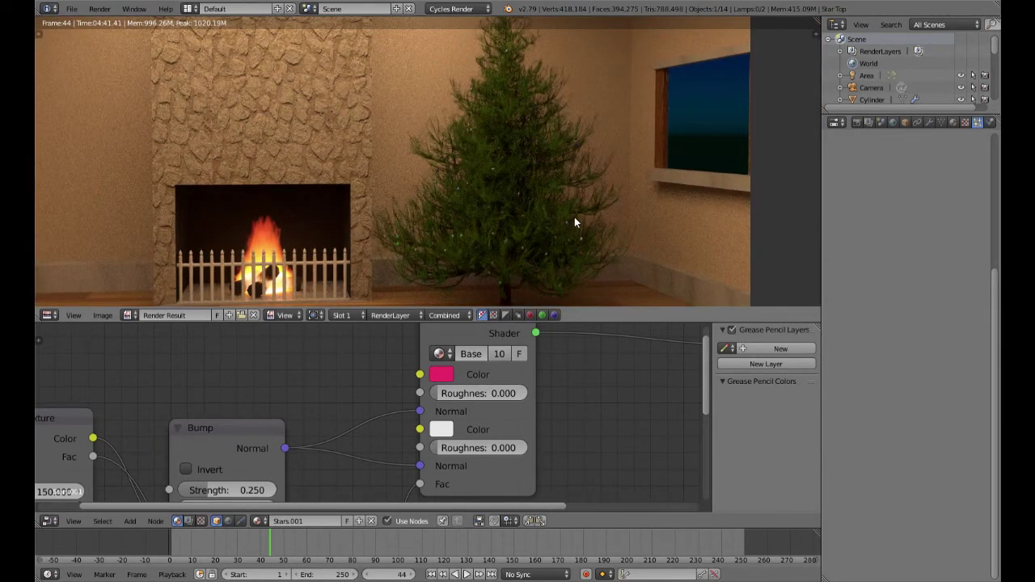
{"action": "key", "text": "Escape"}
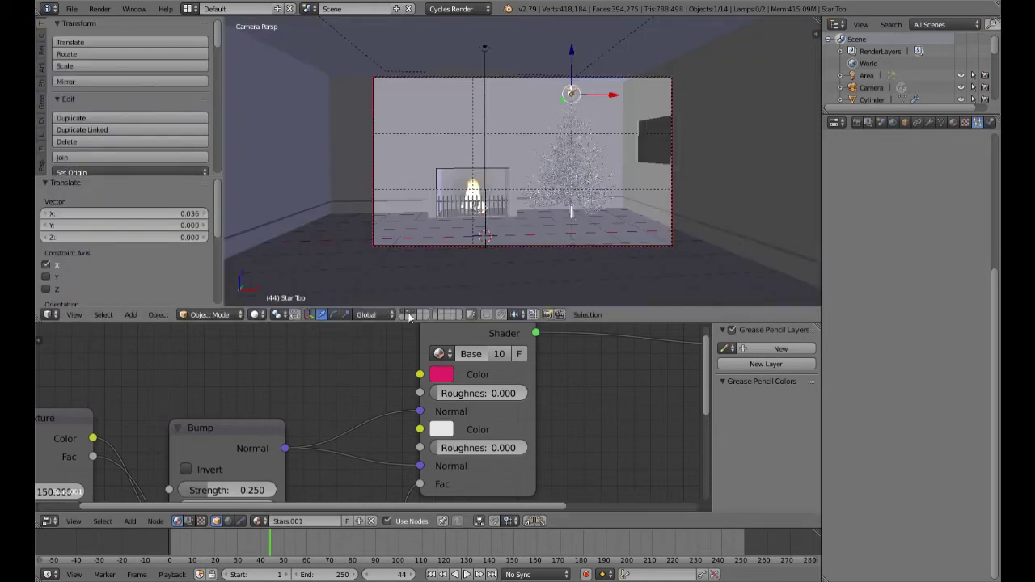
Isolate the tree layer, select the branches and set the particle Size to 0.030
{"action": "left_click", "coordinate": [409, 317]}
{"action": "right_click", "coordinate": [594, 191]}
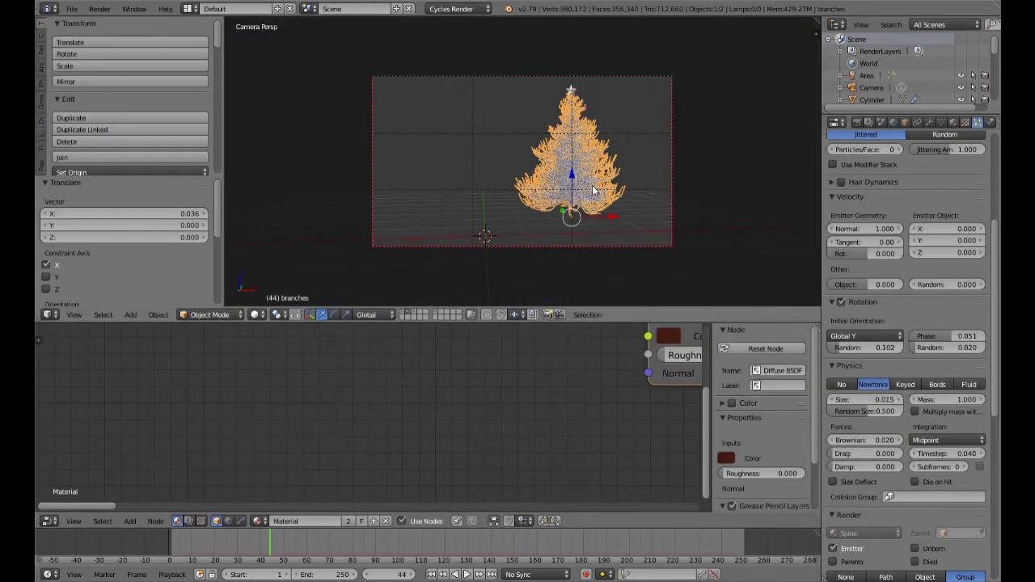
{"action": "scroll", "coordinate": [929, 192], "scroll_direction": "up", "scroll_amount": 2}
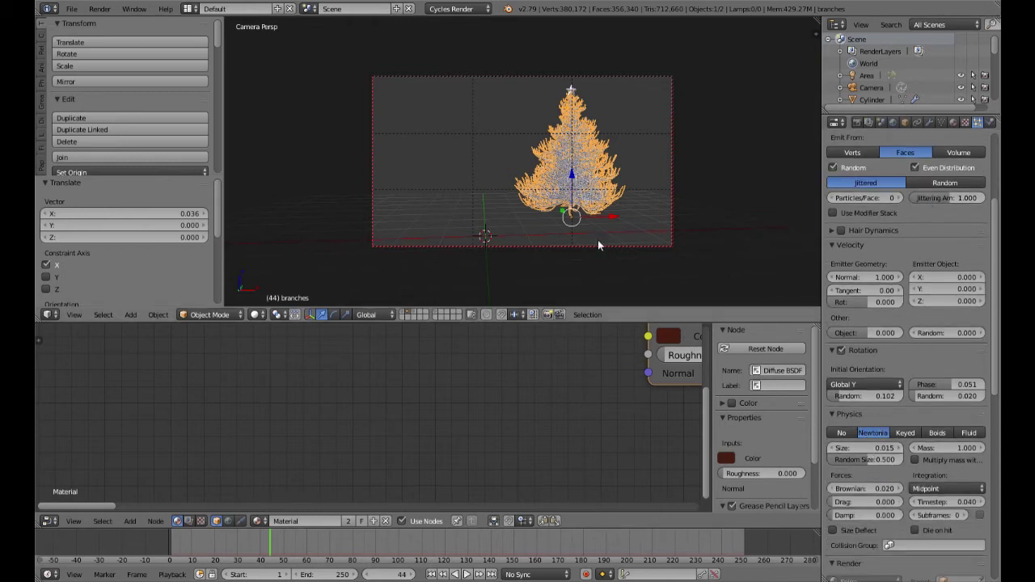
{"action": "key", "text": "KP_1"}
{"action": "scroll", "coordinate": [456, 202], "scroll_direction": "up", "scroll_amount": 5}
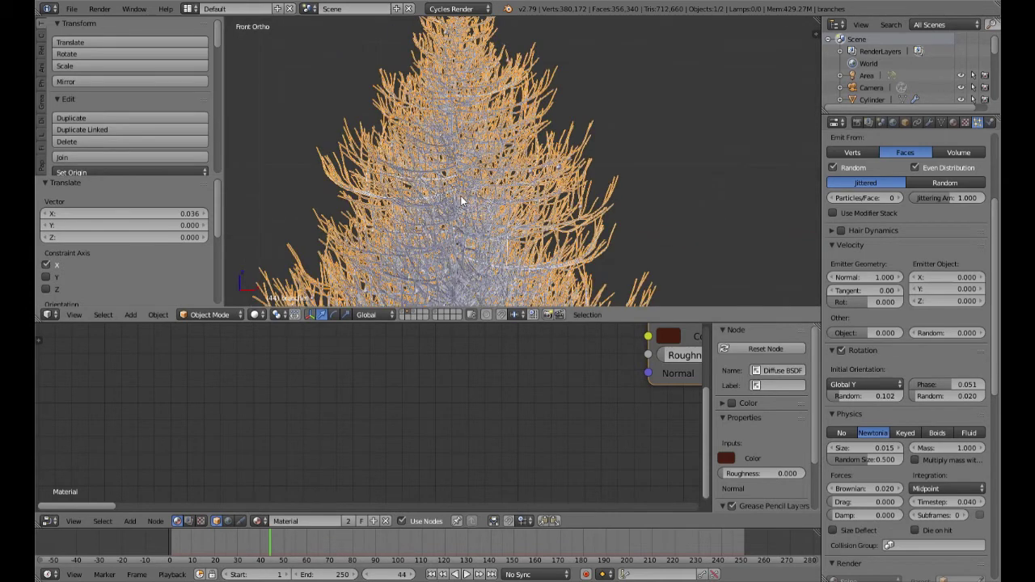
{"action": "scroll", "coordinate": [551, 194], "scroll_direction": "up", "scroll_amount": 5}
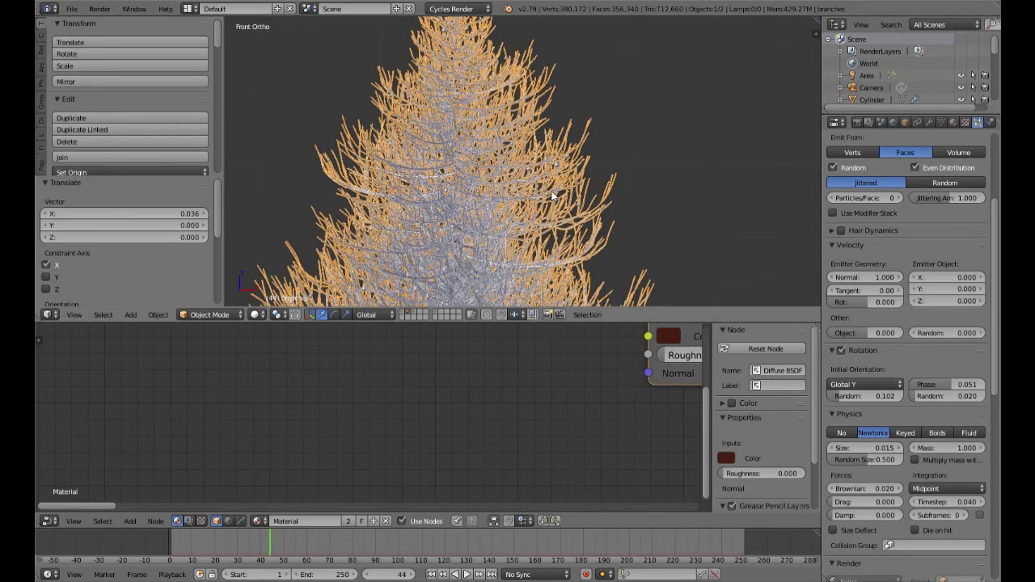
{"action": "scroll", "coordinate": [555, 183], "scroll_direction": "down", "scroll_amount": 2}
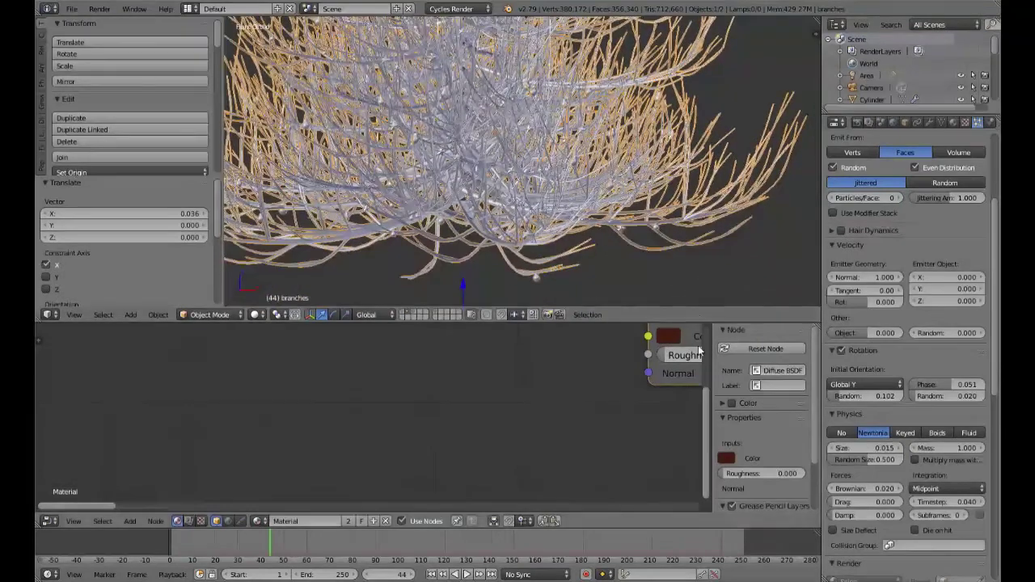
{"action": "left_click", "coordinate": [877, 451]}
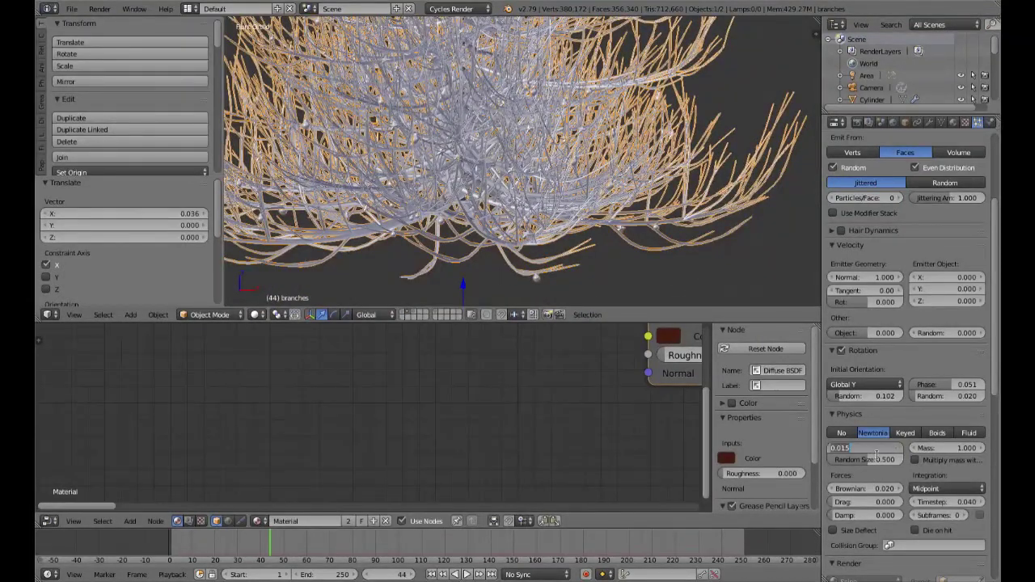
{"action": "key", "text": "BackSpace"}
{"action": "key", "text": "Return"}
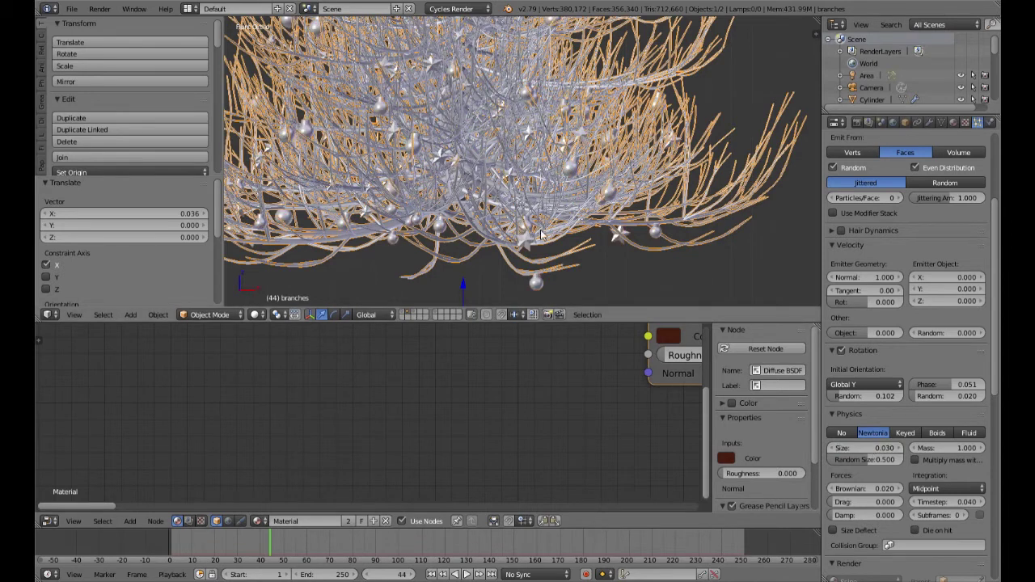
Return to the camera view and show the room layer around the tree
{"action": "key", "text": "KP_1"}
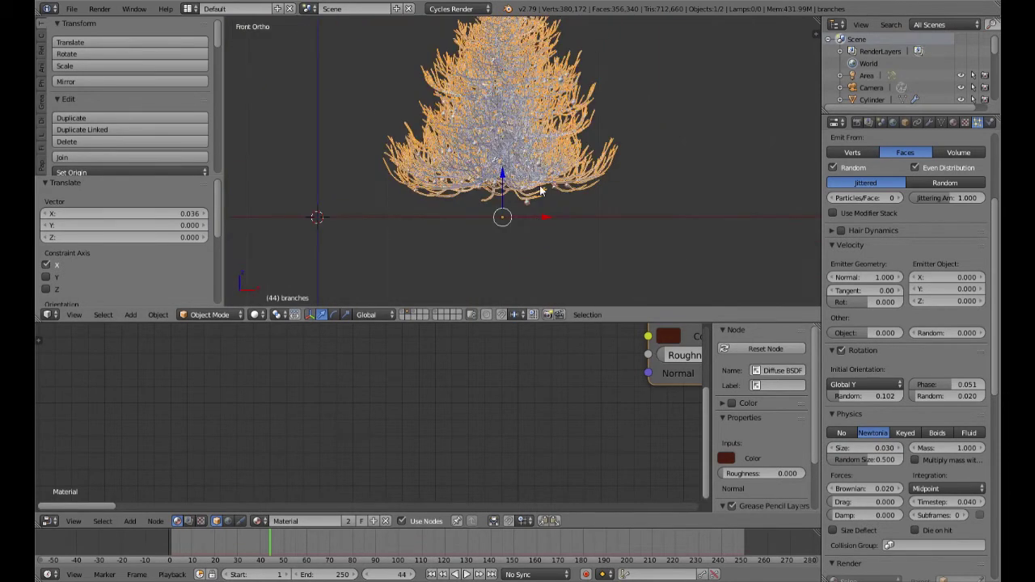
{"action": "key", "text": "KP_0"}
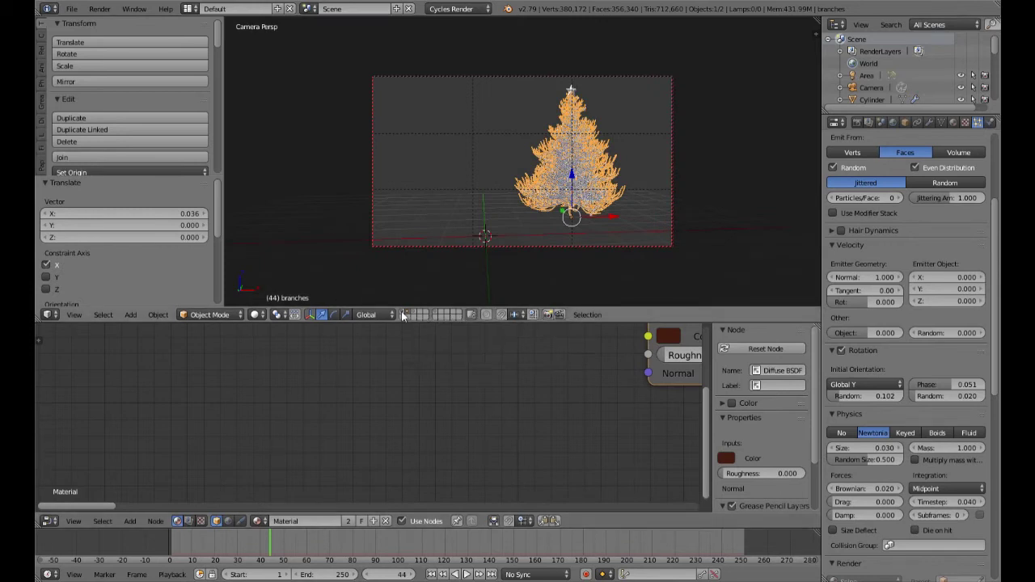
{"action": "left_click", "coordinate": [404, 313], "text": "shift"}
Show the fireplace layer and zoom in on the bigger ornaments, then switch to the star/ornament layer
{"action": "left_click", "coordinate": [414, 312], "text": "shift"}
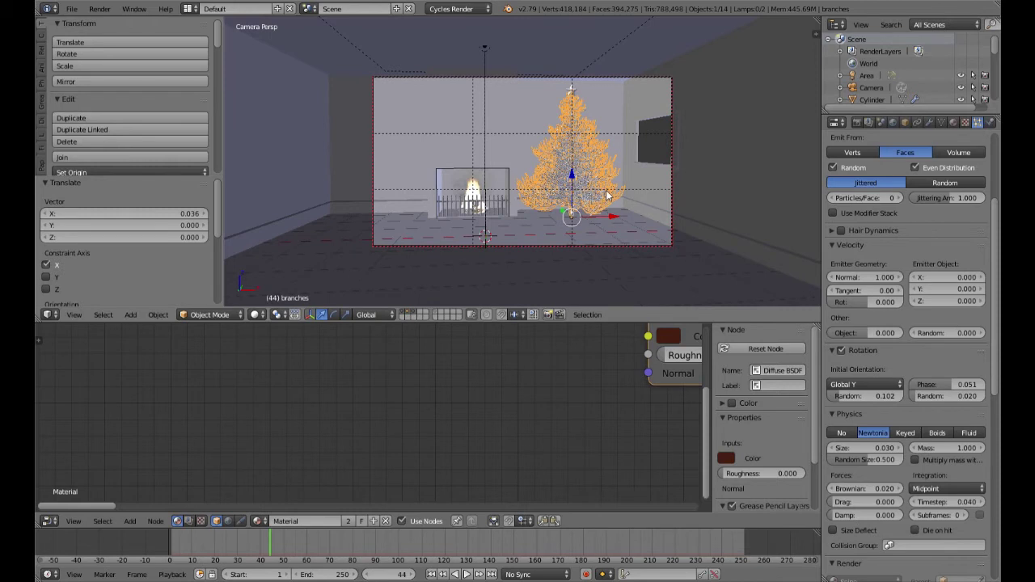
{"action": "key", "text": "n"}
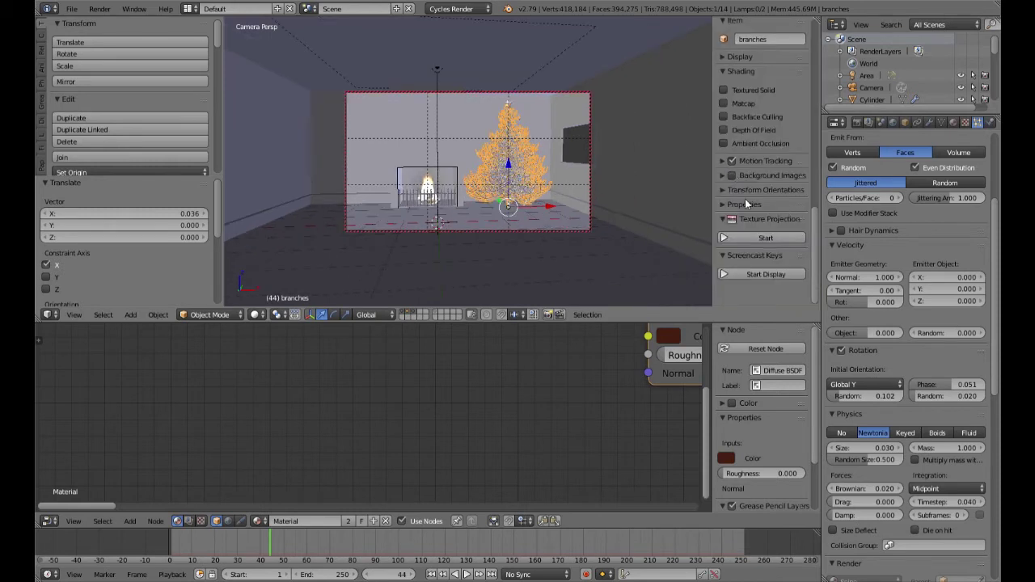
{"action": "scroll", "coordinate": [734, 159], "scroll_direction": "up", "scroll_amount": 8}
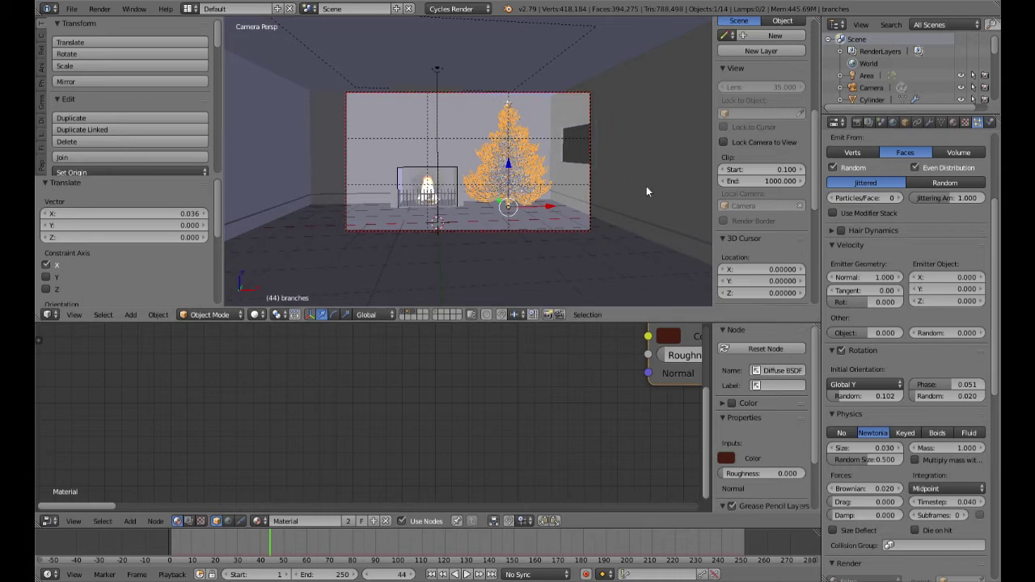
{"action": "scroll", "coordinate": [547, 185], "scroll_direction": "up", "scroll_amount": 5}
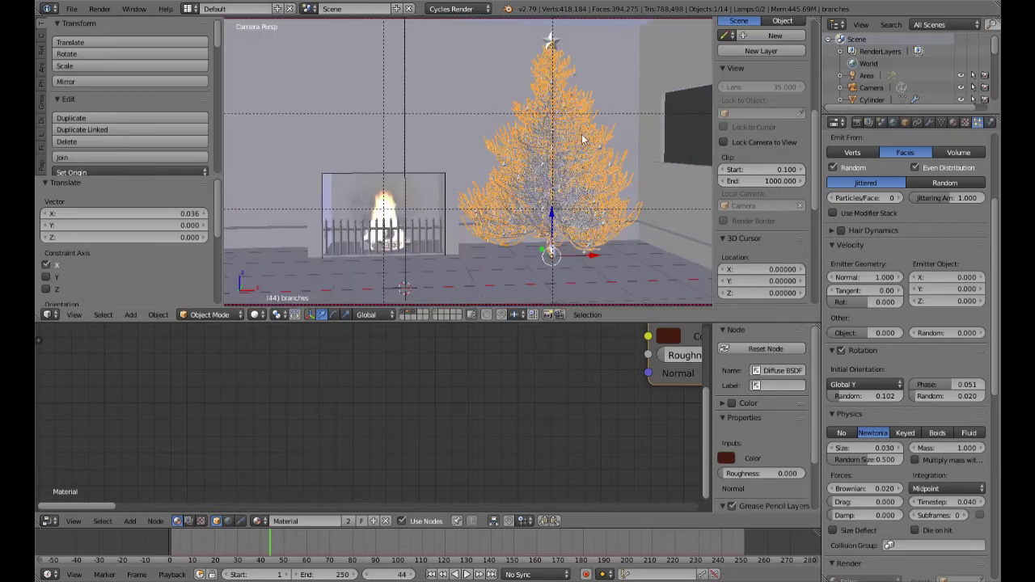
{"action": "scroll", "coordinate": [615, 186], "scroll_direction": "up", "scroll_amount": 3}
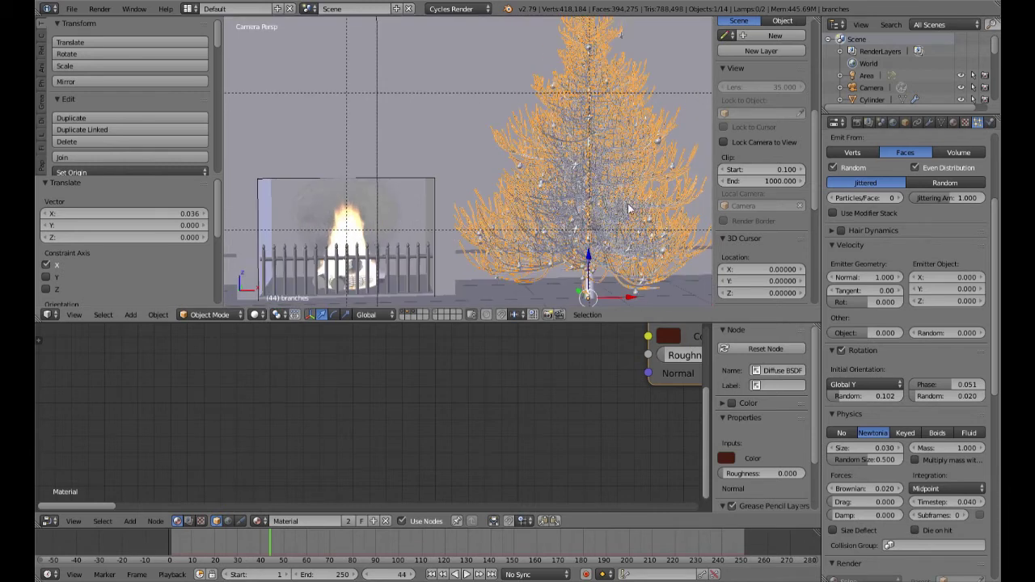
{"action": "scroll", "coordinate": [540, 198], "scroll_direction": "down", "scroll_amount": 2}
{"action": "scroll", "coordinate": [547, 204], "scroll_direction": "up", "scroll_amount": 3}
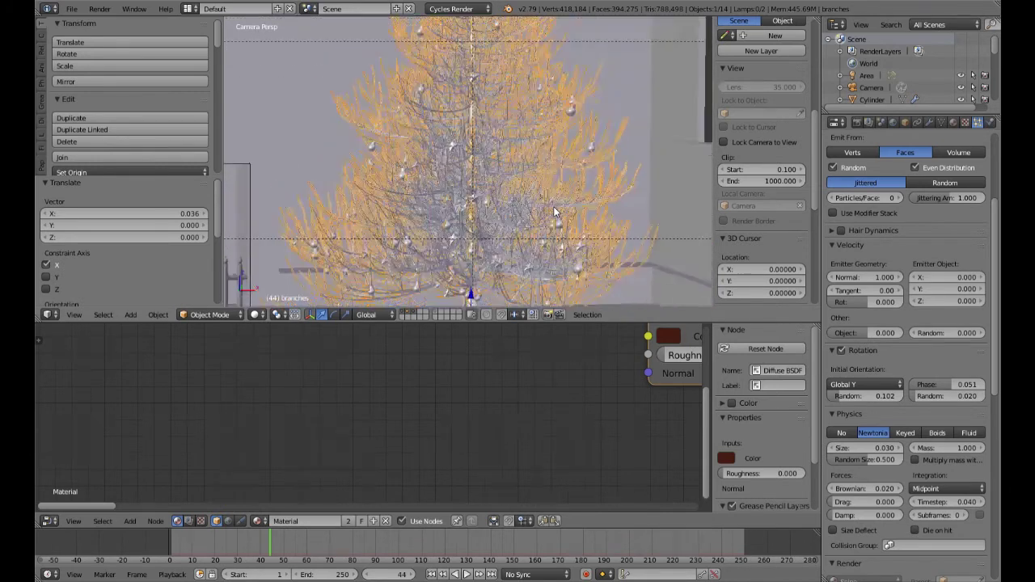
{"action": "scroll", "coordinate": [555, 211], "scroll_direction": "down", "scroll_amount": 3}
{"action": "scroll", "coordinate": [555, 212], "scroll_direction": "up", "scroll_amount": 2}
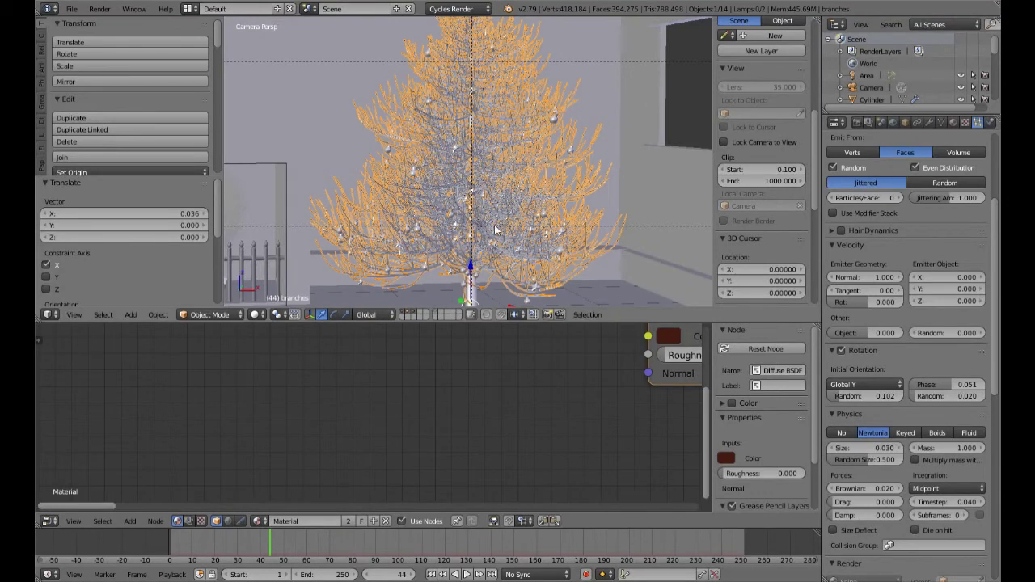
{"action": "scroll", "coordinate": [544, 243], "scroll_direction": "up", "scroll_amount": 2}
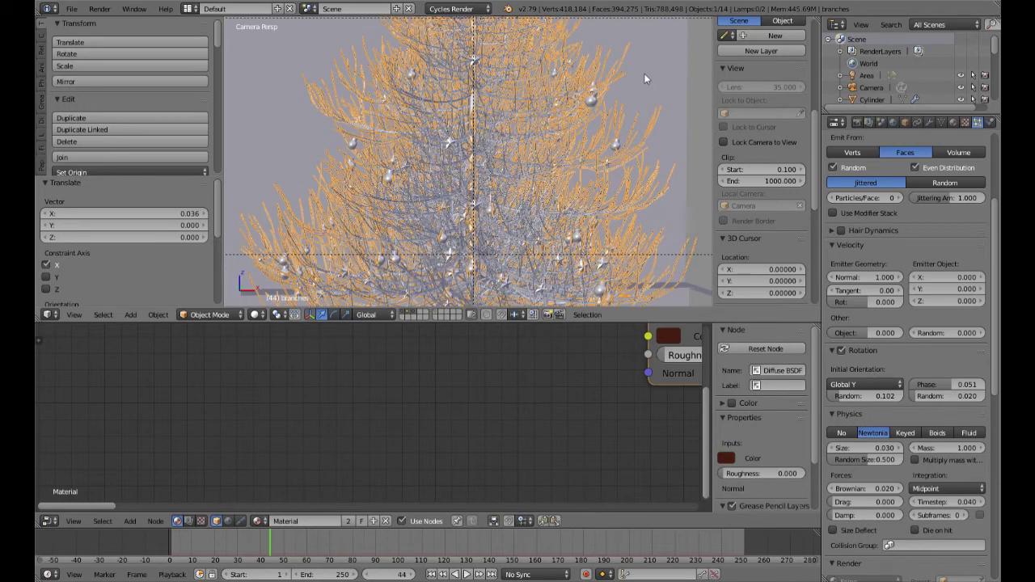
{"action": "scroll", "coordinate": [589, 137], "scroll_direction": "up", "scroll_amount": 1}
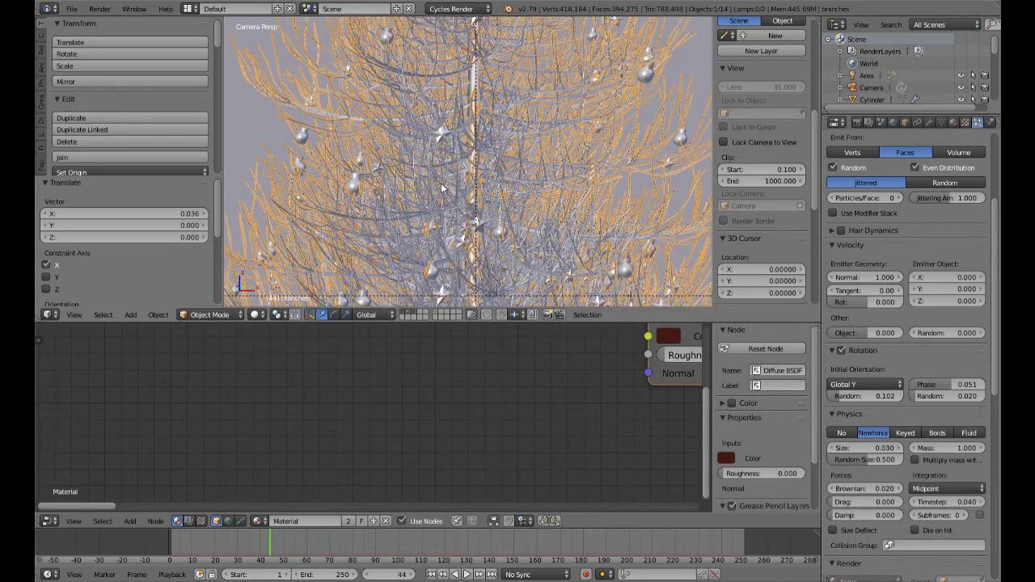
{"action": "left_click", "coordinate": [438, 314]}
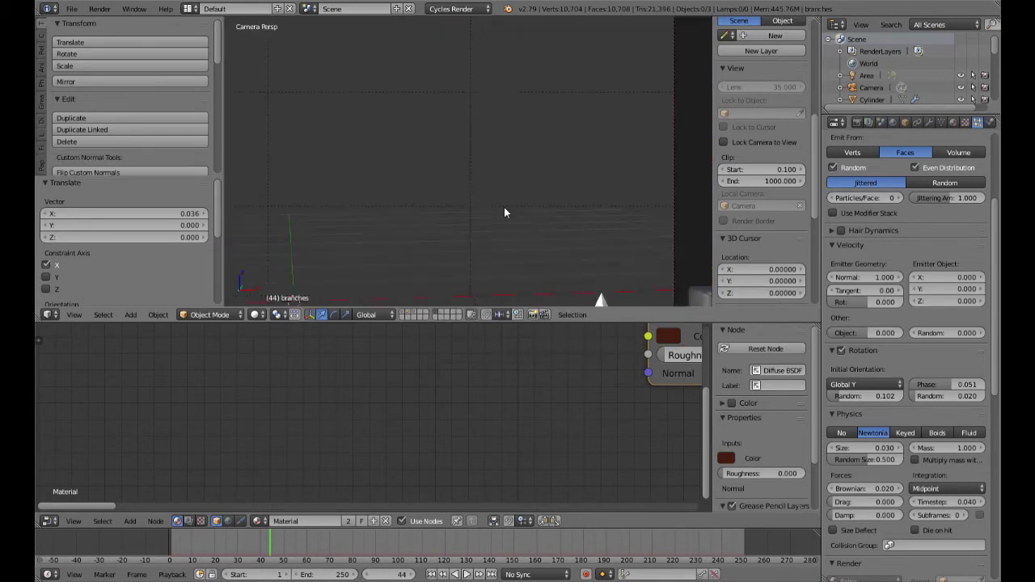
Scale the StarParticles object to about 2.123 and apply its rotation and scale
{"action": "key", "text": "KP_1"}
{"action": "scroll", "coordinate": [526, 224], "scroll_direction": "up", "scroll_amount": 2}
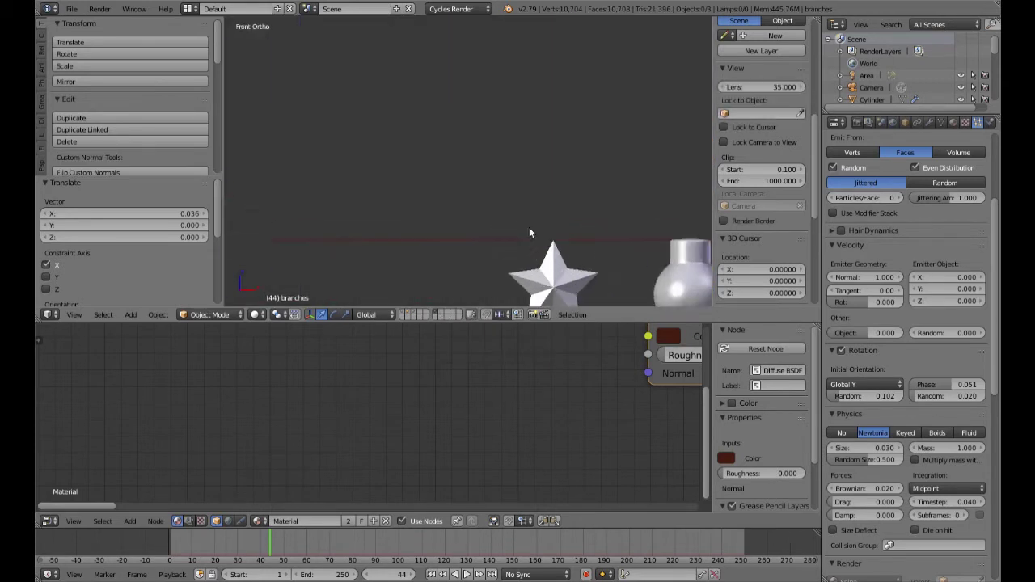
{"action": "middle_click_drag", "start_coordinate": [529, 228], "coordinate": [420, 142], "text": "shift"}
{"action": "scroll", "coordinate": [448, 183], "scroll_direction": "up", "scroll_amount": 2}
{"action": "right_click", "coordinate": [448, 183]}
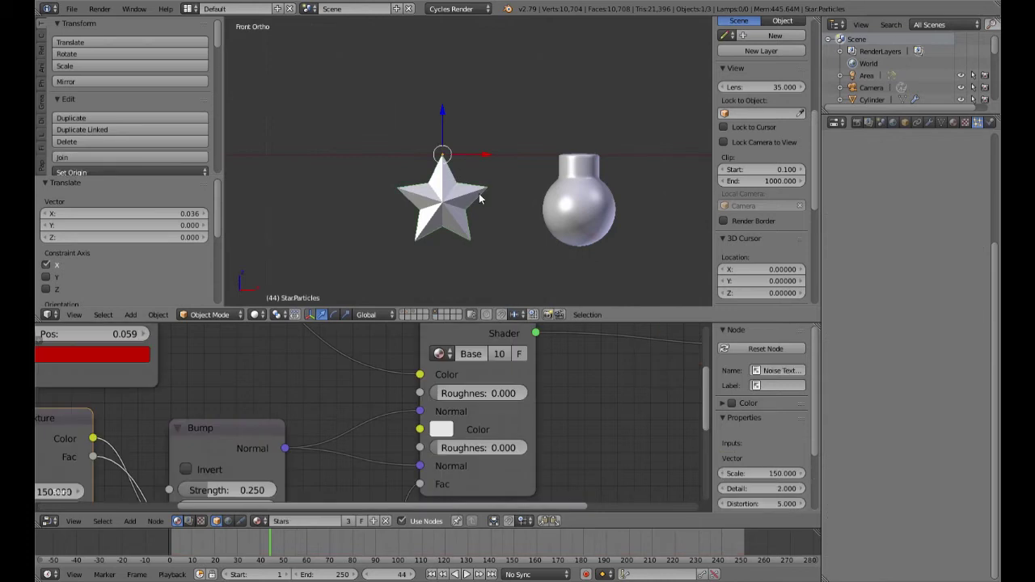
{"action": "key", "text": "s"}
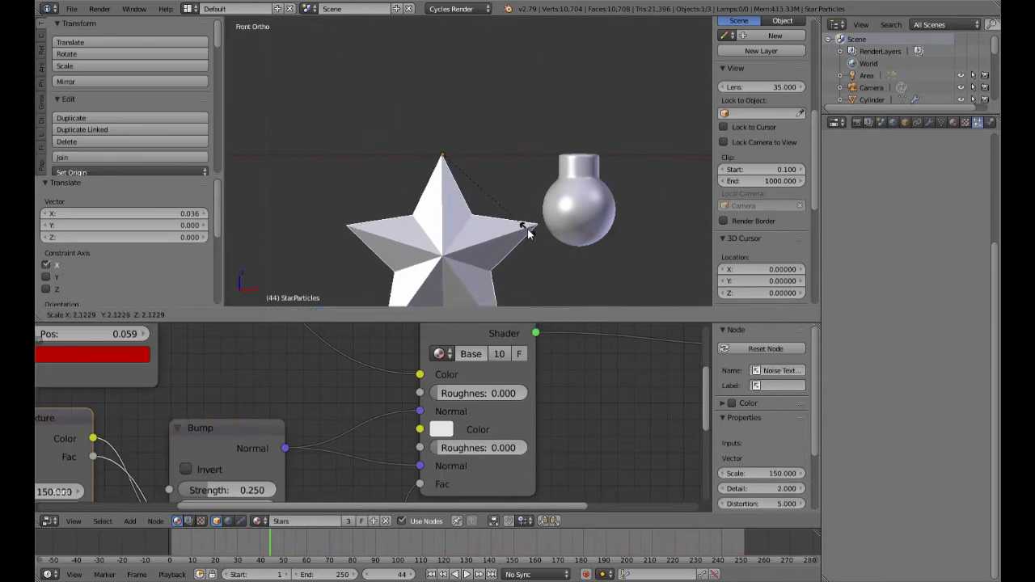
{"action": "left_click", "coordinate": [527, 233]}
{"action": "scroll", "coordinate": [528, 235], "scroll_direction": "down", "scroll_amount": 3}
{"action": "key", "text": "ctrl+a"}
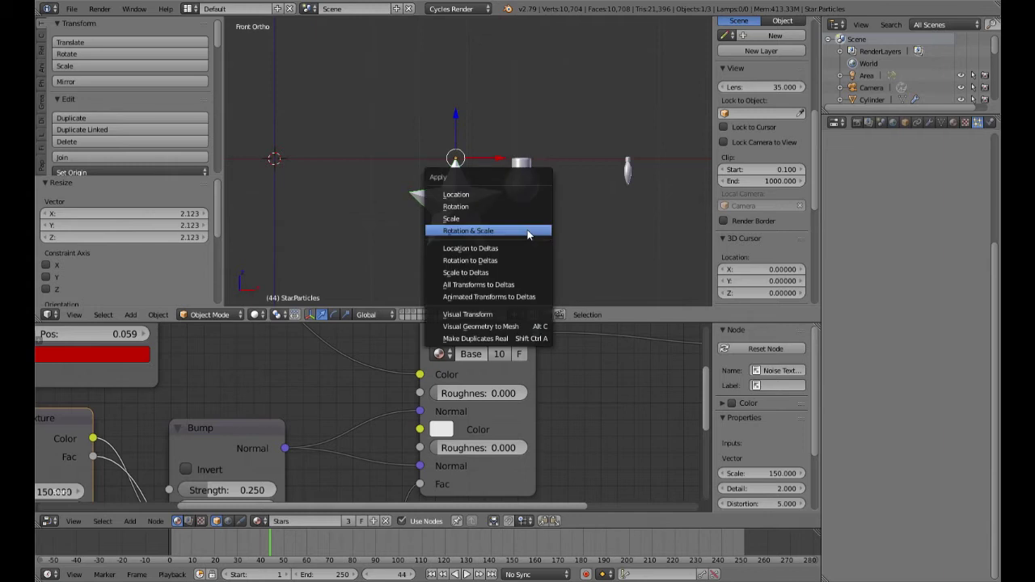
{"action": "left_click", "coordinate": [528, 232]}
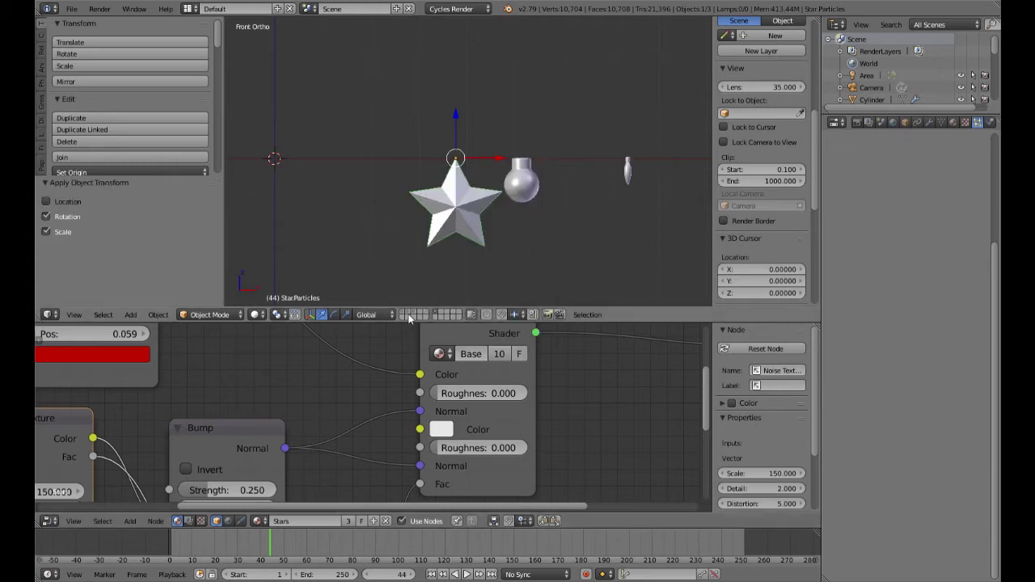
Return to the tree layer in camera view with room and fireplace shown, in rendered shading
{"action": "key", "text": "1"}
{"action": "scroll", "coordinate": [432, 194], "scroll_direction": "up", "scroll_amount": 4}
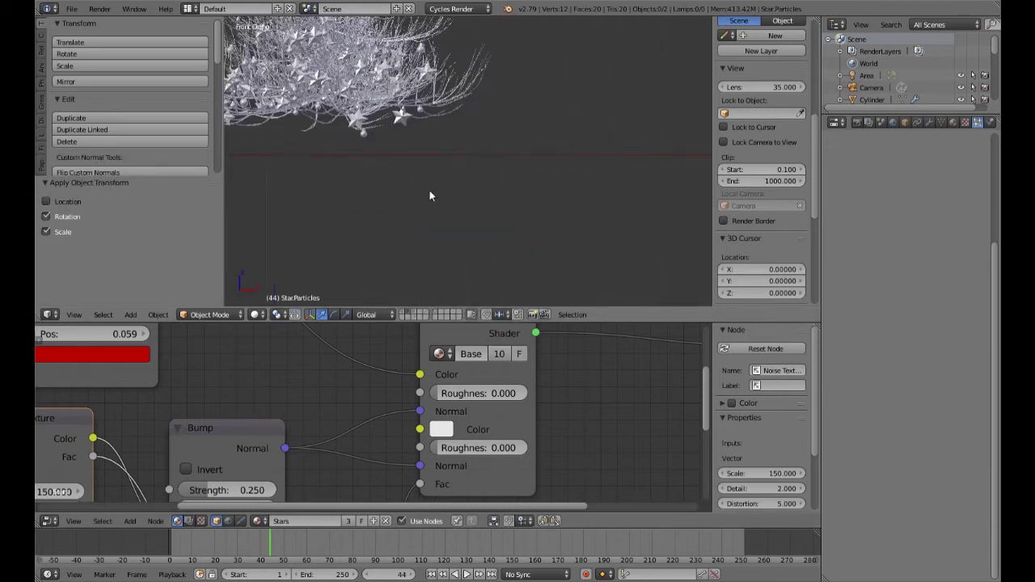
{"action": "middle_click_drag", "start_coordinate": [432, 194], "coordinate": [545, 277], "text": "shift"}
{"action": "scroll", "coordinate": [496, 240], "scroll_direction": "up", "scroll_amount": 3}
{"action": "key", "text": "KP_0"}
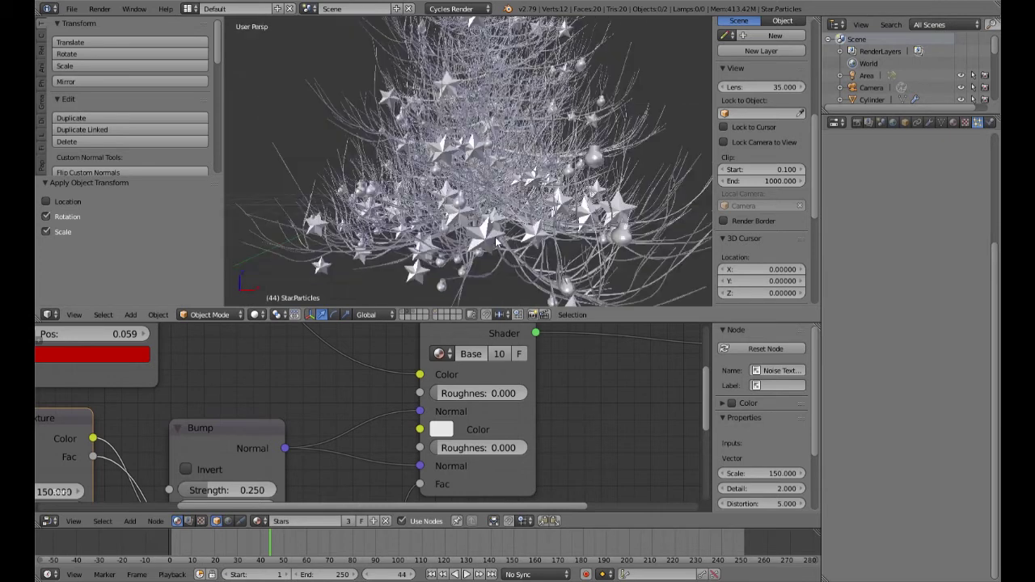
{"action": "scroll", "coordinate": [496, 242], "scroll_direction": "up", "scroll_amount": 4}
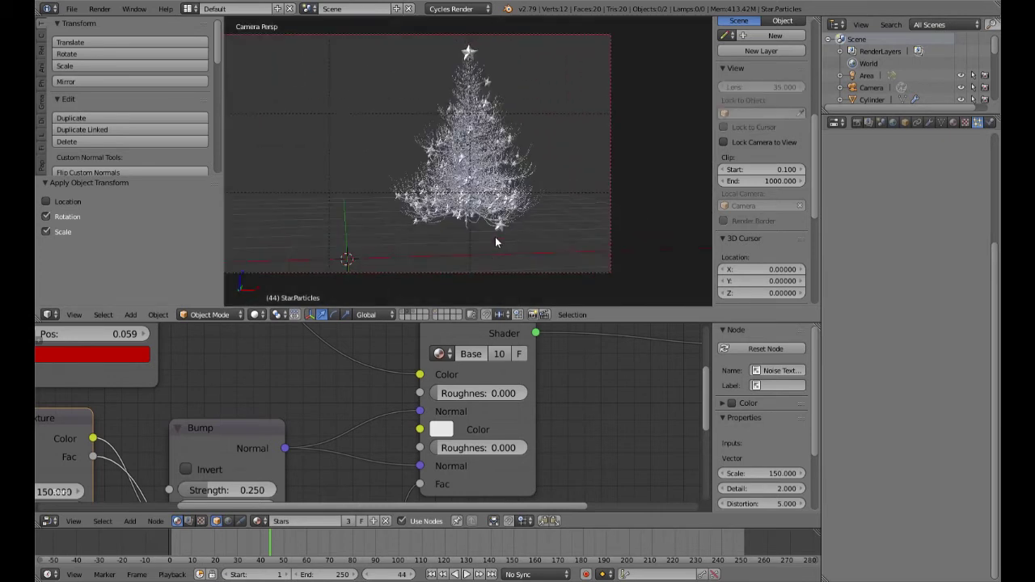
{"action": "left_click", "coordinate": [404, 314]}
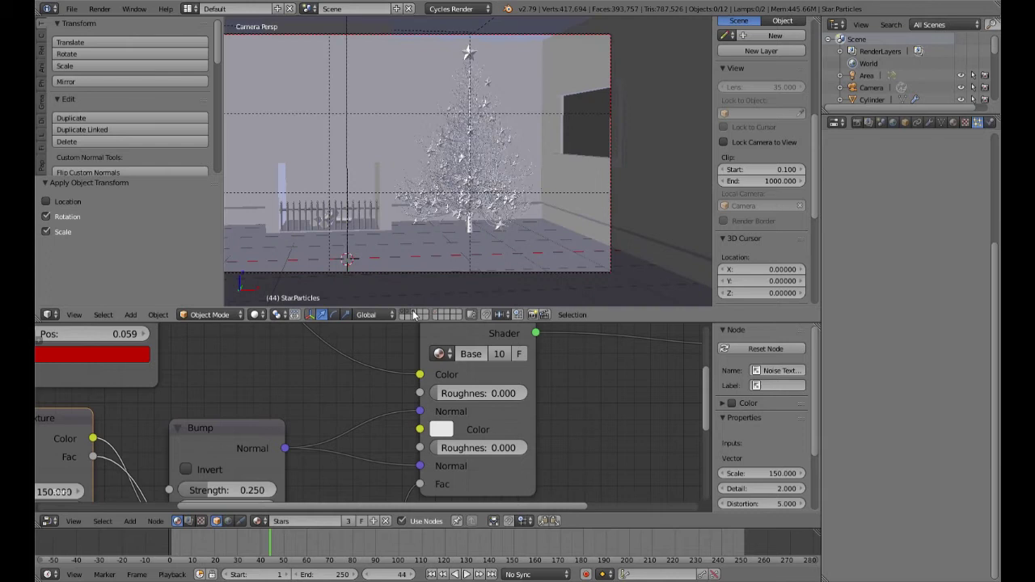
{"action": "left_click", "coordinate": [413, 314], "text": "shift"}
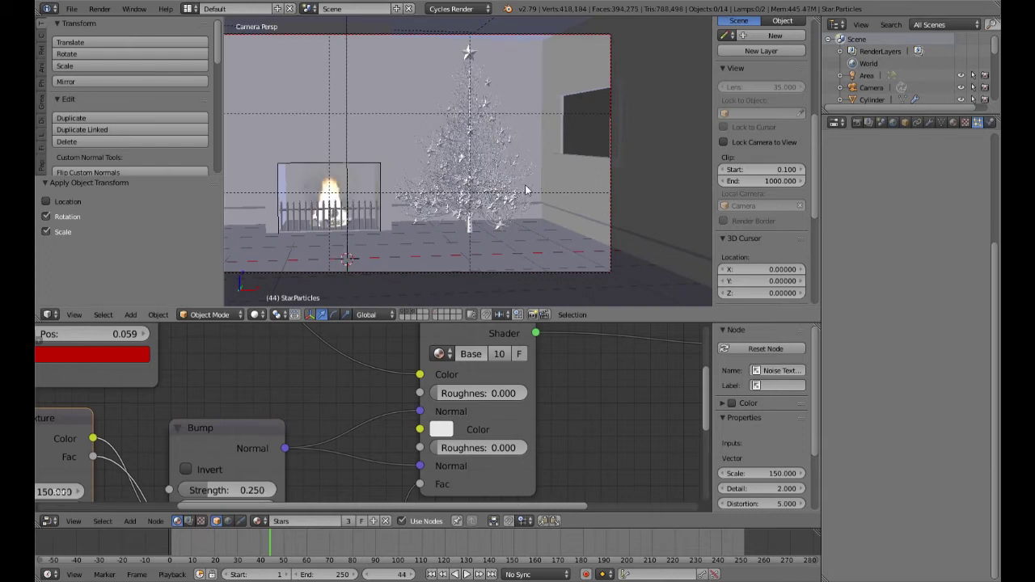
{"action": "key", "text": "shift+z"}
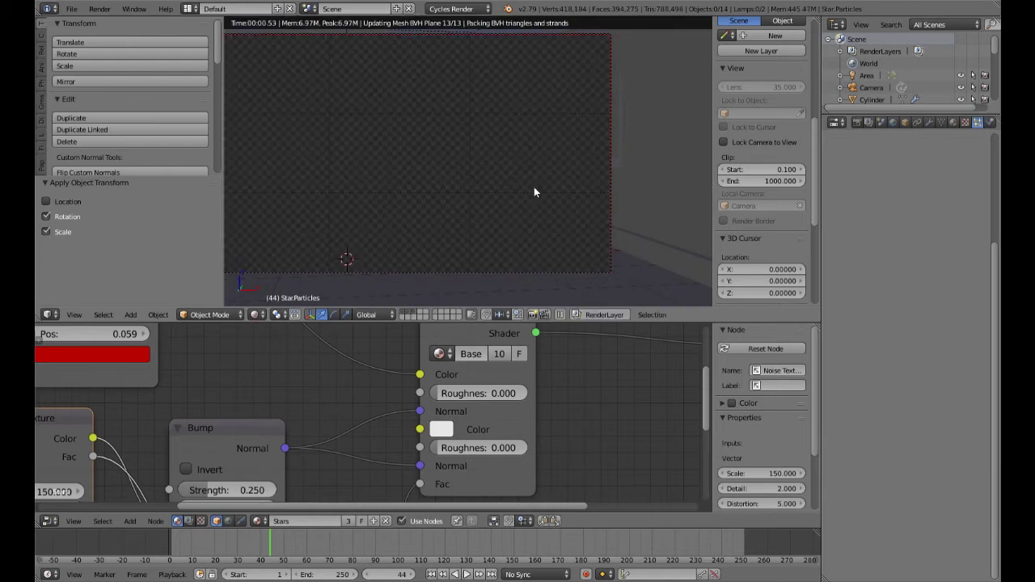
Hide the N and T panels, pan and zoom the rendered camera view, then revert to solid shading
{"action": "key", "text": "n"}
{"action": "key", "text": "t"}
{"action": "middle_click_drag", "start_coordinate": [487, 167], "coordinate": [616, 159], "text": "shift"}
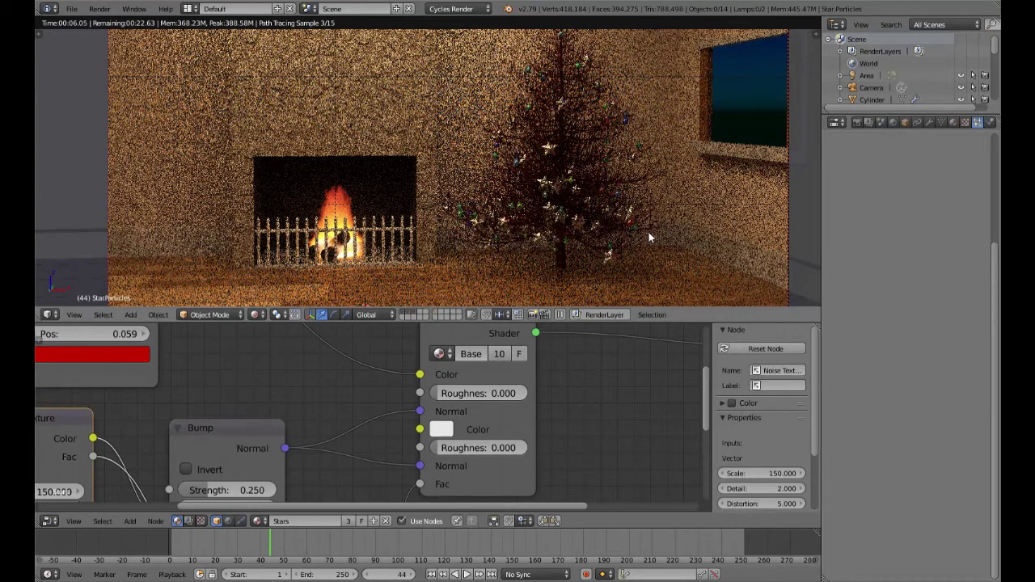
{"action": "scroll", "coordinate": [648, 232], "scroll_direction": "up", "scroll_amount": 1}
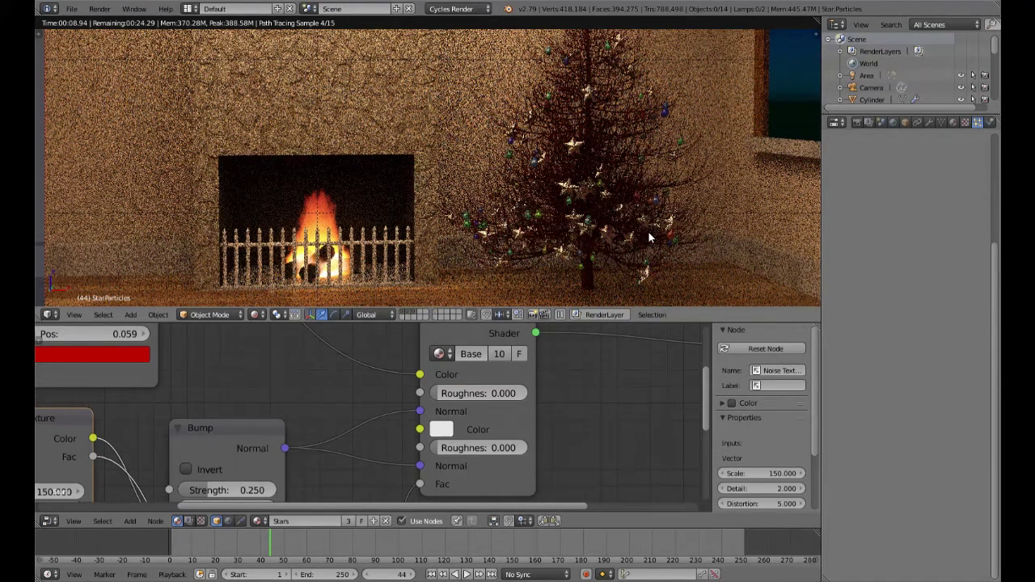
{"action": "scroll", "coordinate": [649, 234], "scroll_direction": "up", "scroll_amount": 2}
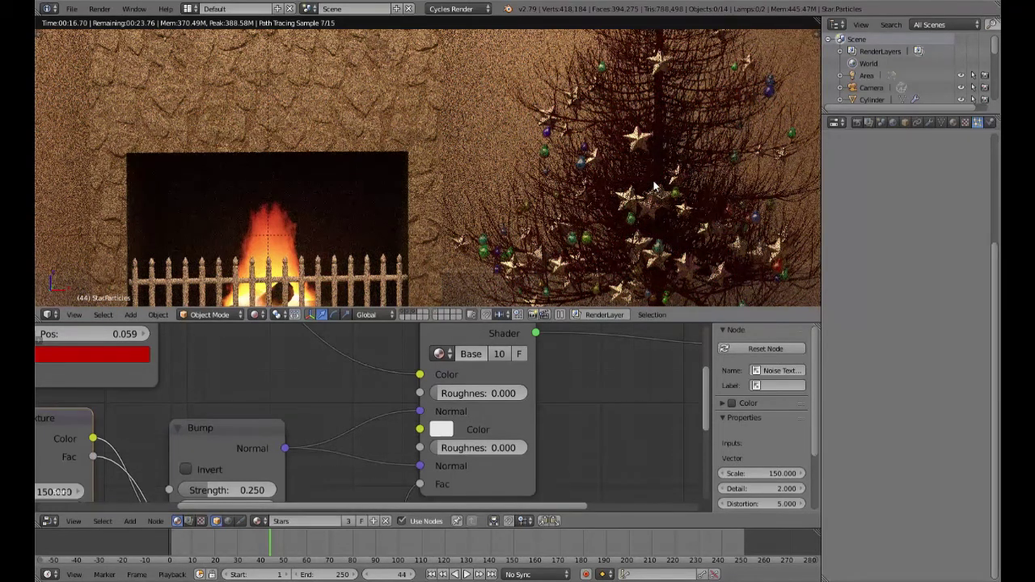
{"action": "scroll", "coordinate": [655, 186], "scroll_direction": "down", "scroll_amount": 3}
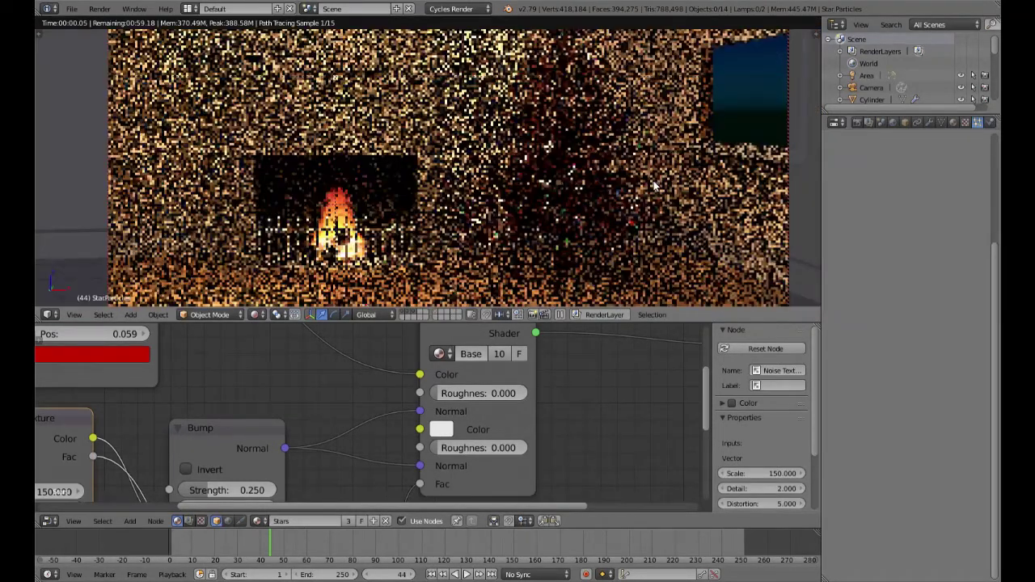
{"action": "key", "text": "shift+z"}
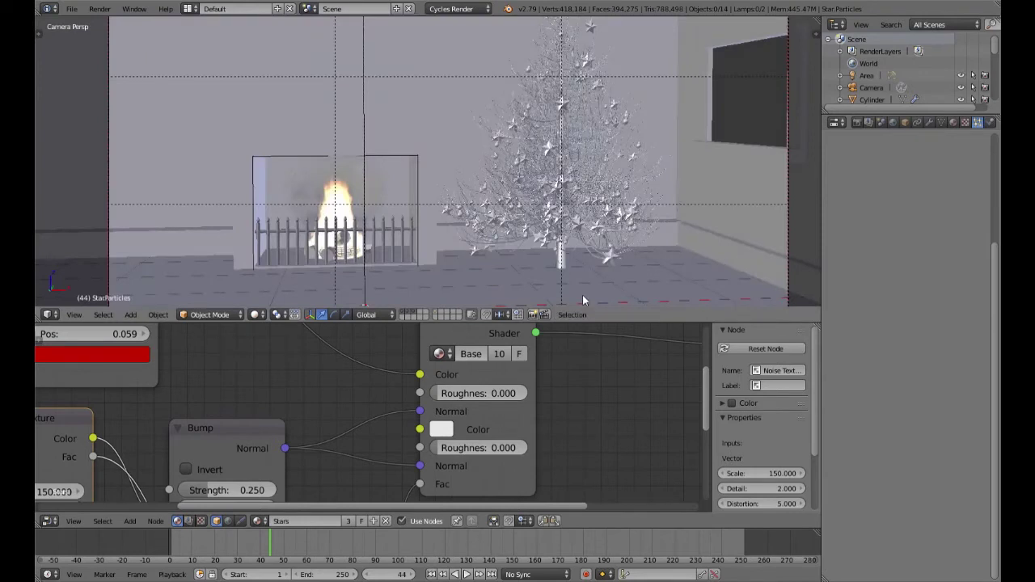
Preview the star ornament in front view, check the tree and fire layers, then return to the ornaments layer
{"action": "left_click", "coordinate": [438, 314]}
{"action": "key", "text": "KP_1"}
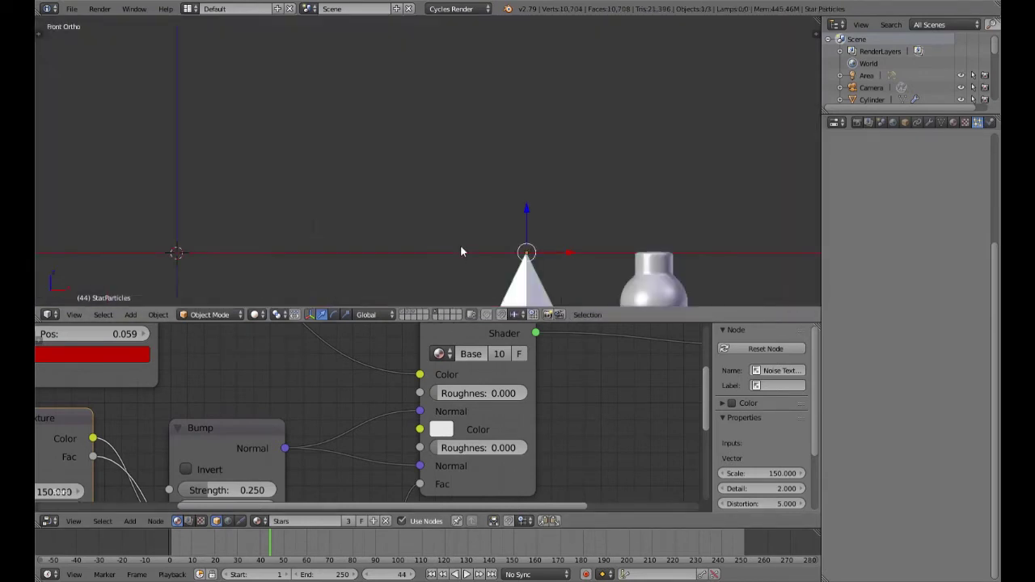
{"action": "scroll", "coordinate": [567, 177], "scroll_direction": "up", "scroll_amount": 5}
{"action": "key", "text": "shift+z"}
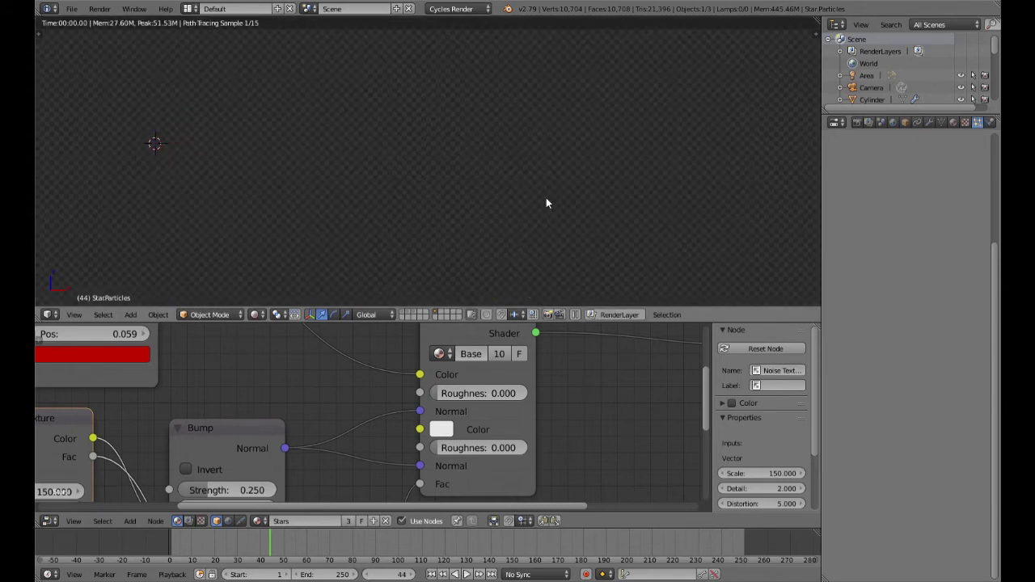
{"action": "key", "text": "shift+z"}
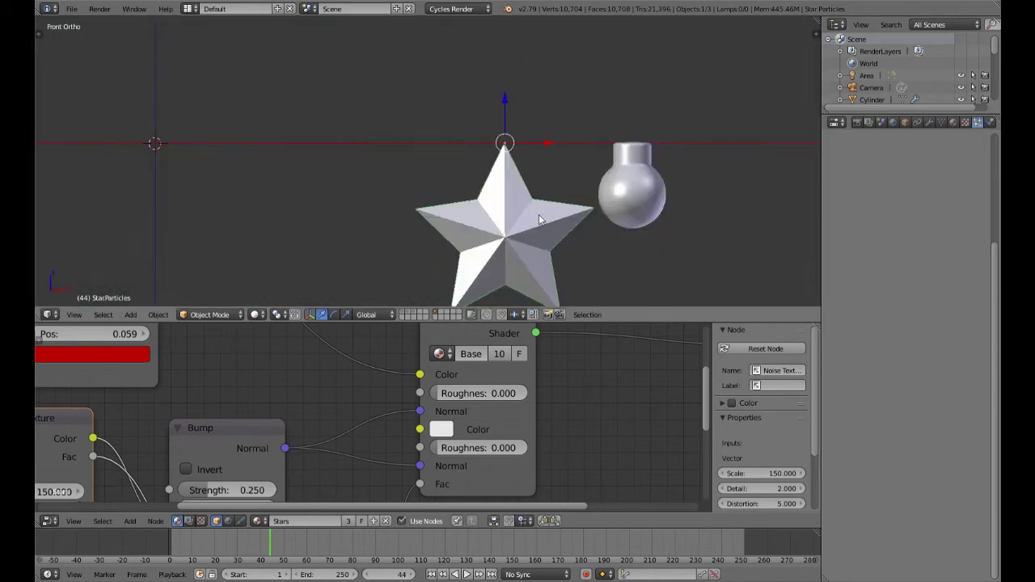
{"action": "left_click", "coordinate": [410, 313]}
{"action": "scroll", "coordinate": [414, 257], "scroll_direction": "down", "scroll_amount": 6}
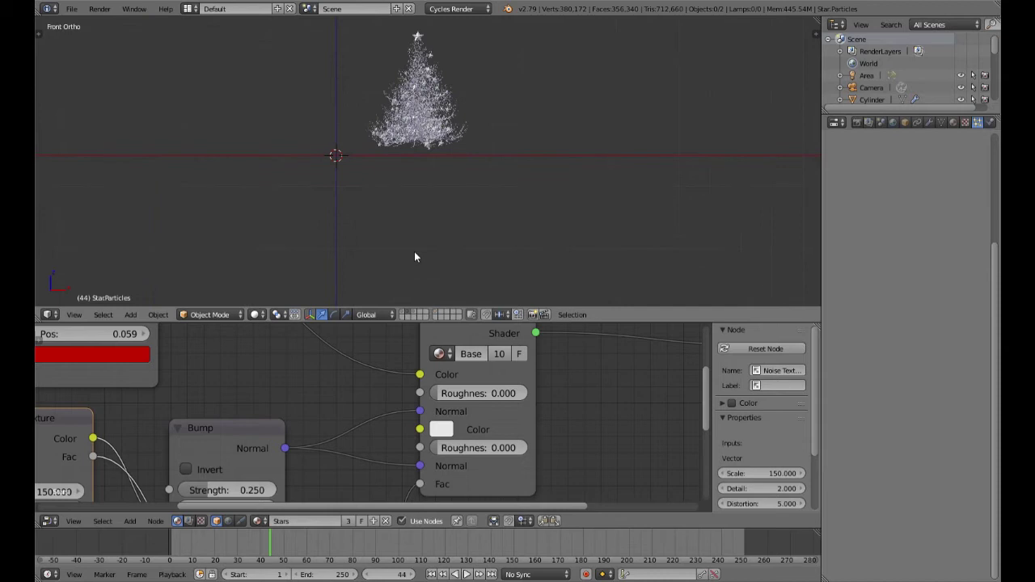
{"action": "left_click", "coordinate": [417, 314]}
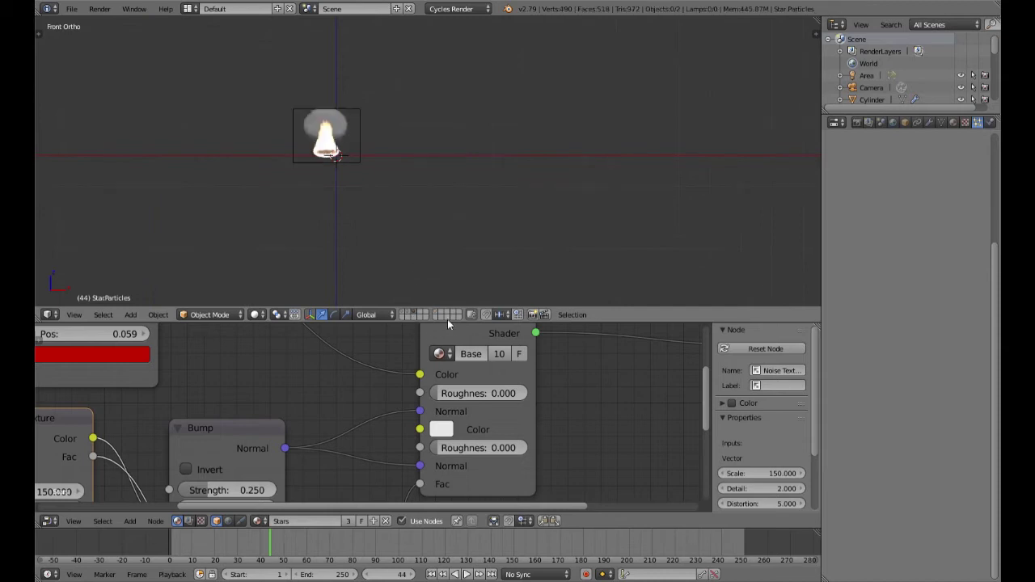
{"action": "left_click", "coordinate": [440, 318]}
Add a Sun lamp, move it to Y -2.889 and rotate it to 45.4°, -16.3°, 10.9°
{"action": "key", "text": "shift+a"}
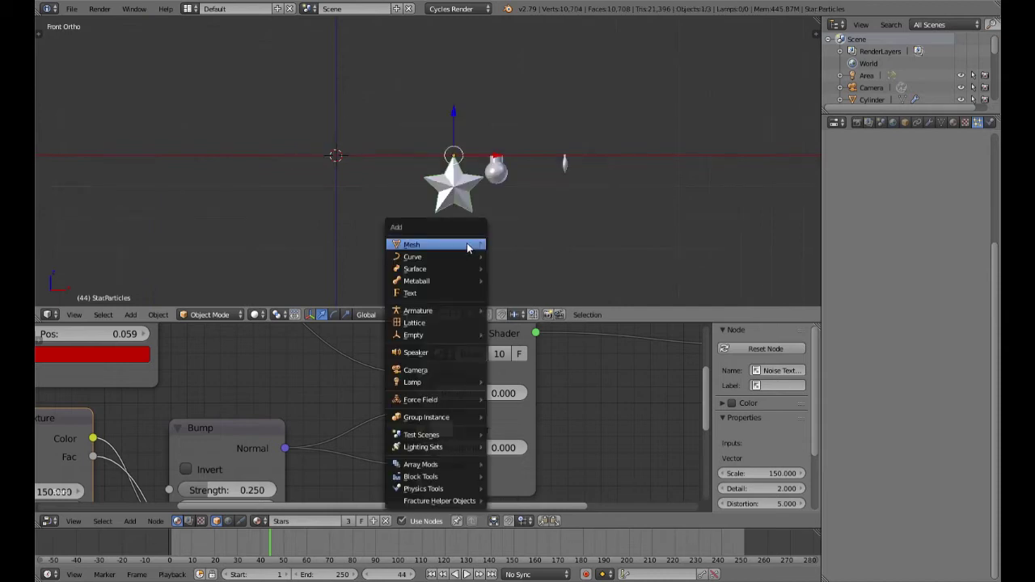
{"action": "mouse_move", "coordinate": [449, 382]}
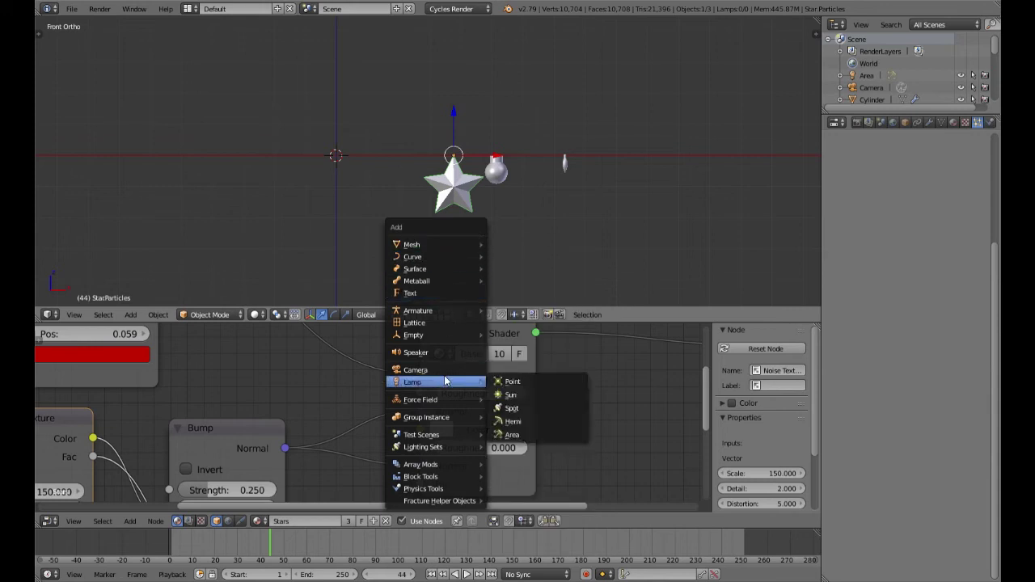
{"action": "left_click", "coordinate": [510, 395]}
{"action": "middle_click_drag", "start_coordinate": [464, 215], "coordinate": [348, 250]}
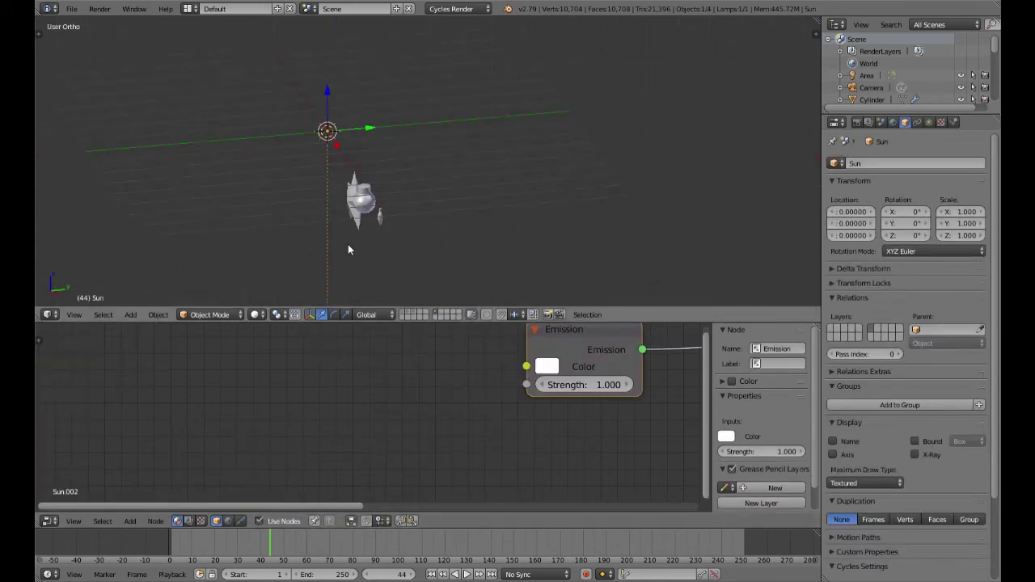
{"action": "key", "text": "g"}
{"action": "key", "text": "y"}
{"action": "left_click", "coordinate": [274, 135]}
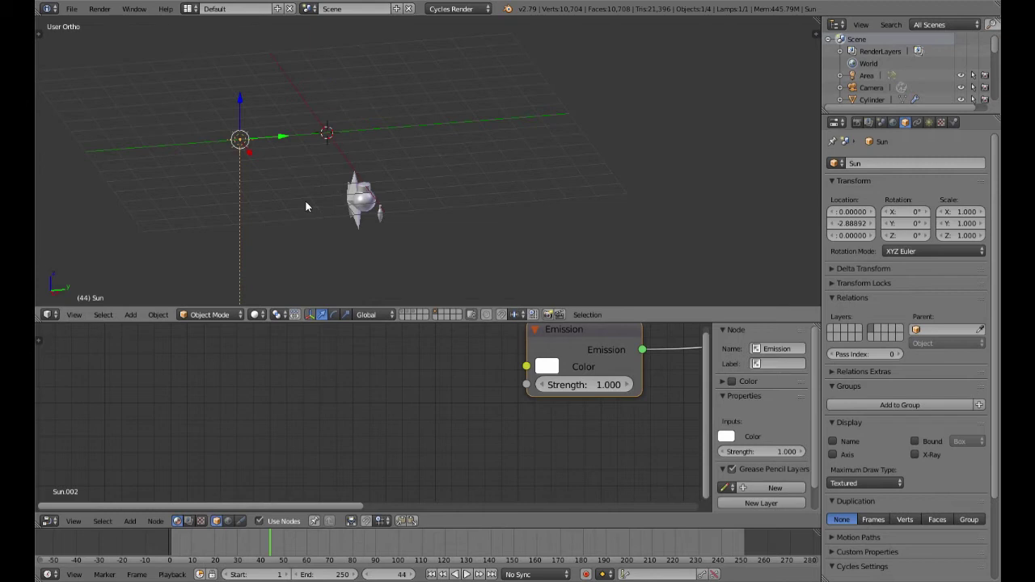
{"action": "key", "text": "r"}
{"action": "left_click", "coordinate": [430, 114]}
Check the lamp through the camera, then frame and select the star ornament in front view
{"action": "key", "text": "KP_0"}
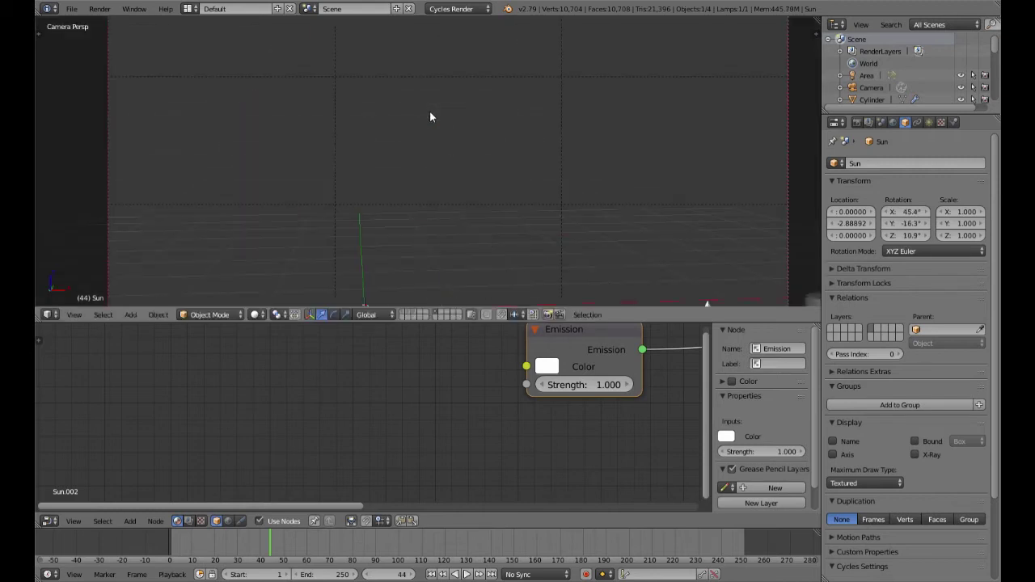
{"action": "key", "text": "KP_0"}
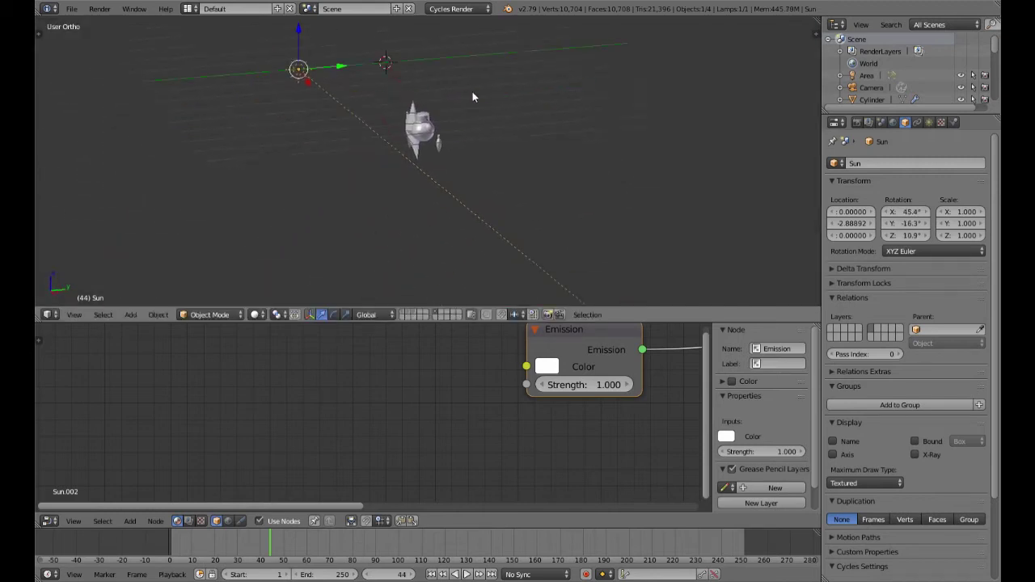
{"action": "key", "text": "KP_1"}
{"action": "scroll", "coordinate": [454, 116], "scroll_direction": "up", "scroll_amount": 4}
{"action": "middle_click_drag", "start_coordinate": [454, 116], "coordinate": [458, 211], "text": "shift"}
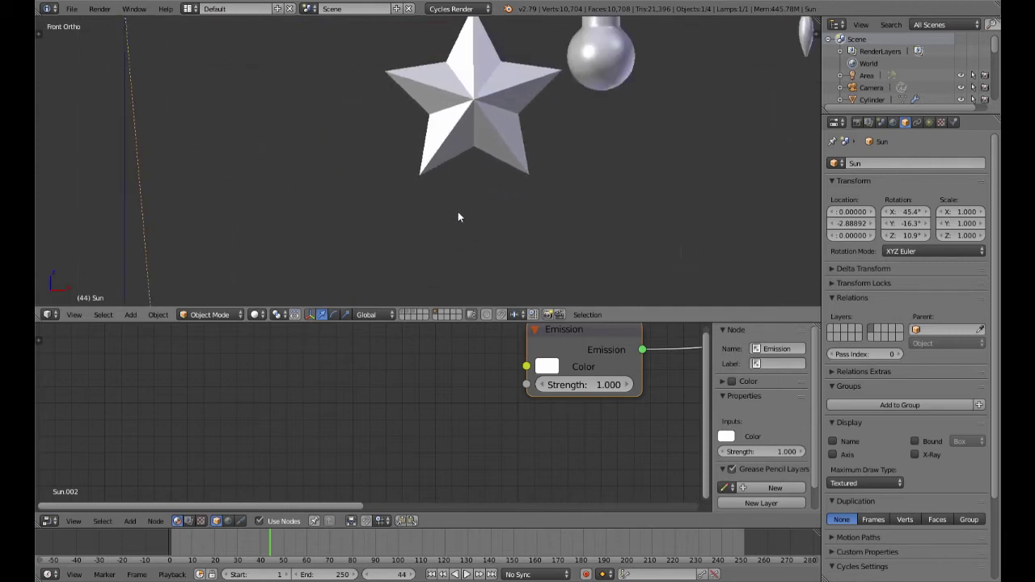
{"action": "right_click", "coordinate": [468, 135]}
Inspect the star's material nodes and preview the star rendered in front view
{"action": "scroll", "coordinate": [513, 258], "scroll_direction": "down", "scroll_amount": 3}
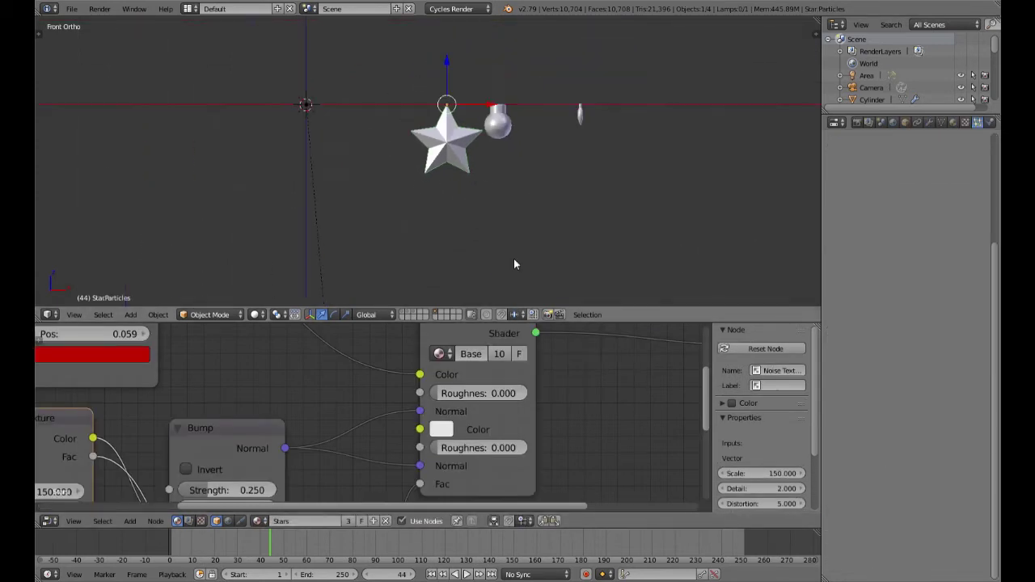
{"action": "scroll", "coordinate": [500, 413], "scroll_direction": "down", "scroll_amount": 3}
{"action": "middle_click_drag", "start_coordinate": [498, 405], "coordinate": [633, 433]}
{"action": "scroll", "coordinate": [634, 433], "scroll_direction": "down", "scroll_amount": 2}
{"action": "scroll", "coordinate": [492, 430], "scroll_direction": "up", "scroll_amount": 3}
{"action": "key", "text": "shift+z"}
{"action": "scroll", "coordinate": [486, 182], "scroll_direction": "up", "scroll_amount": 5}
{"action": "scroll", "coordinate": [463, 272], "scroll_direction": "down", "scroll_amount": 2}
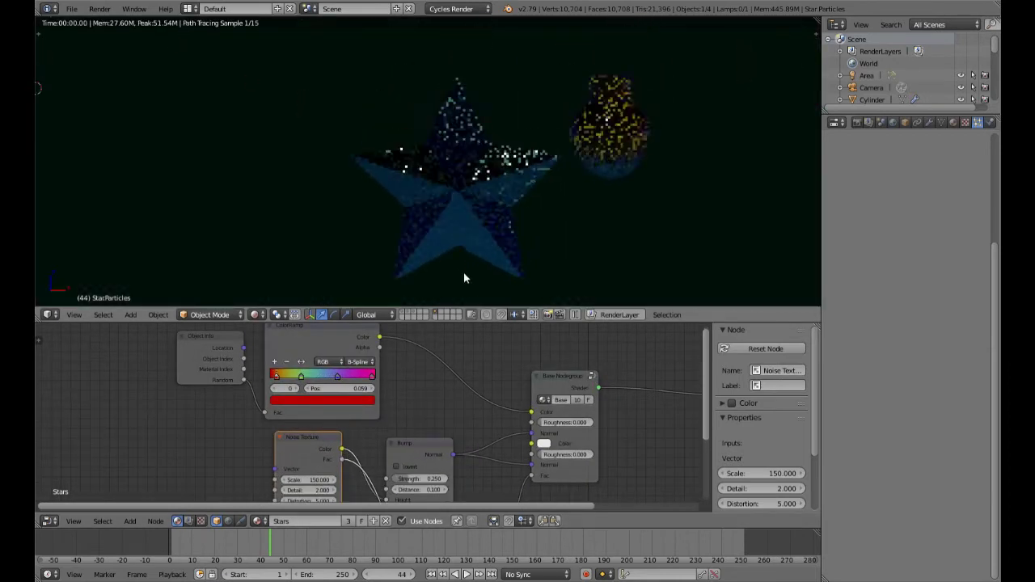
{"action": "key", "text": "KP_1"}
{"action": "key", "text": "shift+z"}
Duplicate the star as StarParticles.001 and slide the copy about 1.618 along X
{"action": "key", "text": "shift+d"}
{"action": "right_click", "coordinate": [476, 190]}
{"action": "key", "text": "g"}
{"action": "key", "text": "x"}
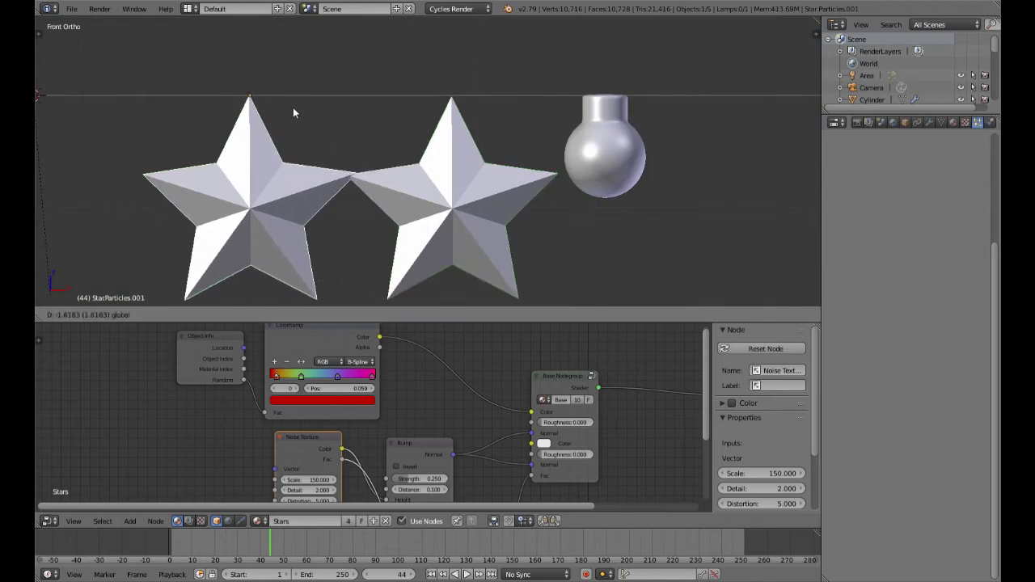
{"action": "left_click", "coordinate": [277, 110]}
{"action": "key", "text": "shift+z"}
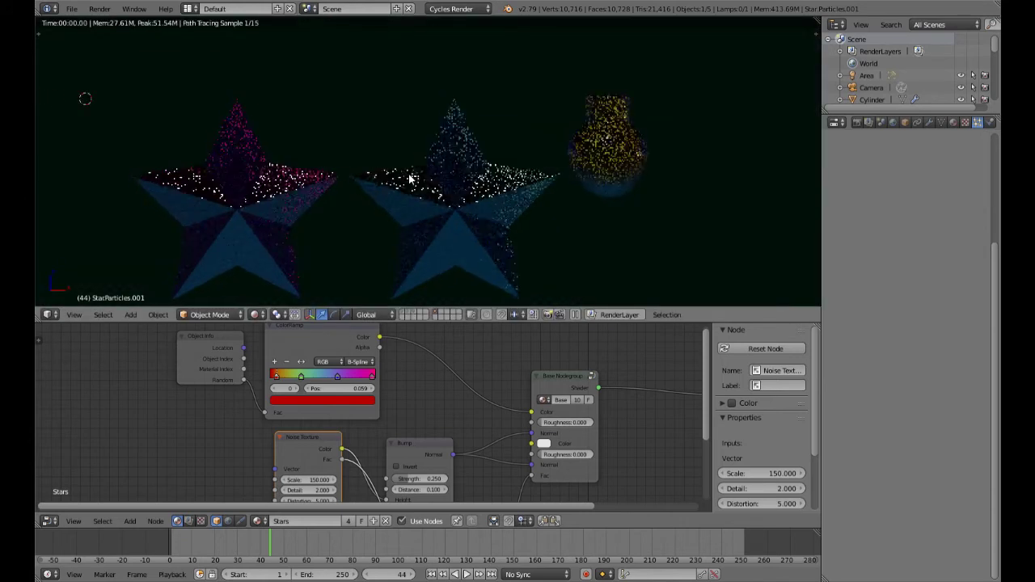
{"action": "key", "text": "shift+z"}
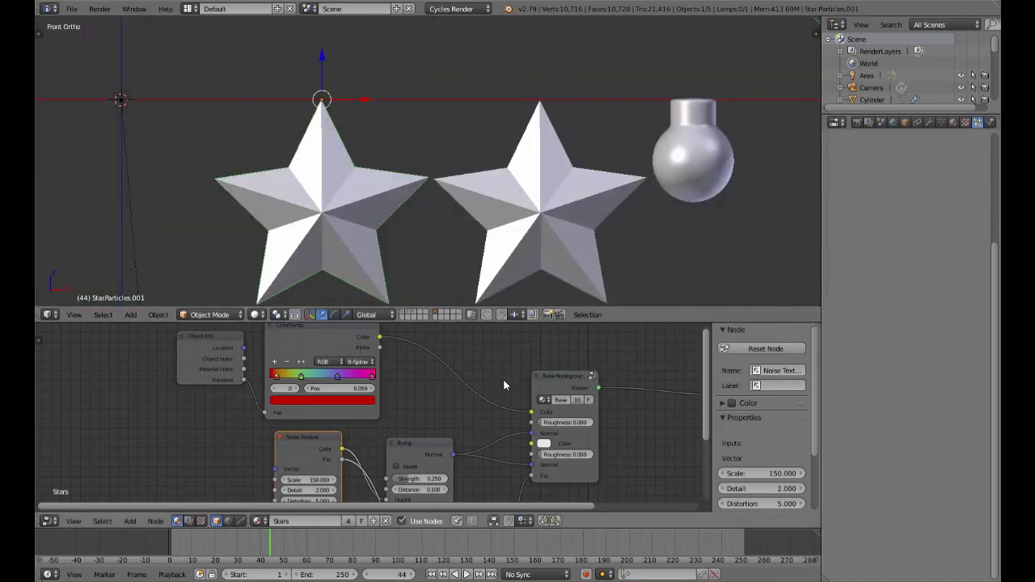
Connect the Voronoi Texture's Fac to the shader's Fac and disconnect the link driving its Scale
{"action": "scroll", "coordinate": [574, 451], "scroll_direction": "up", "scroll_amount": 2}
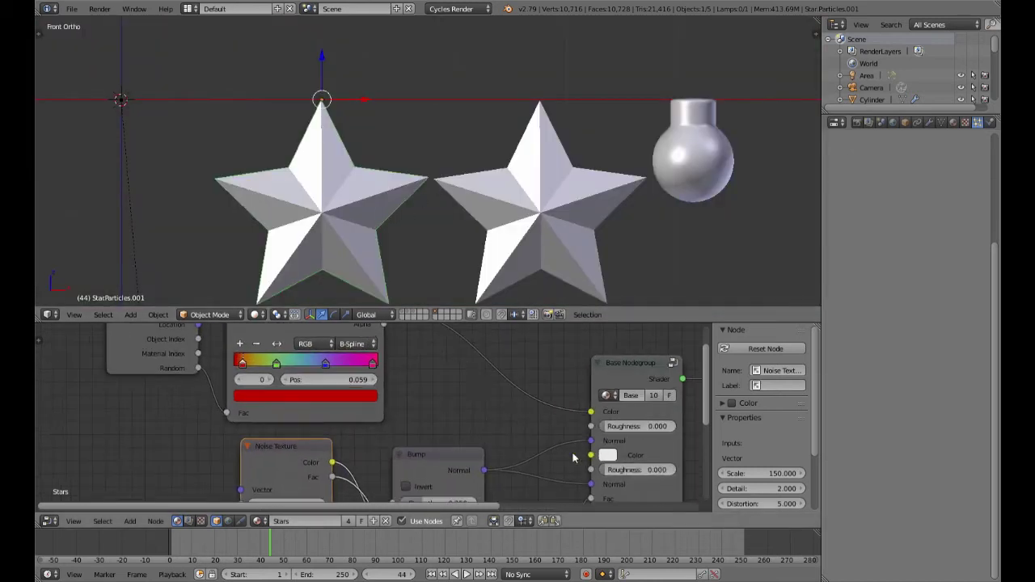
{"action": "middle_click_drag", "start_coordinate": [537, 450], "coordinate": [420, 481]}
{"action": "left_click_drag", "start_coordinate": [420, 480], "coordinate": [413, 490]}
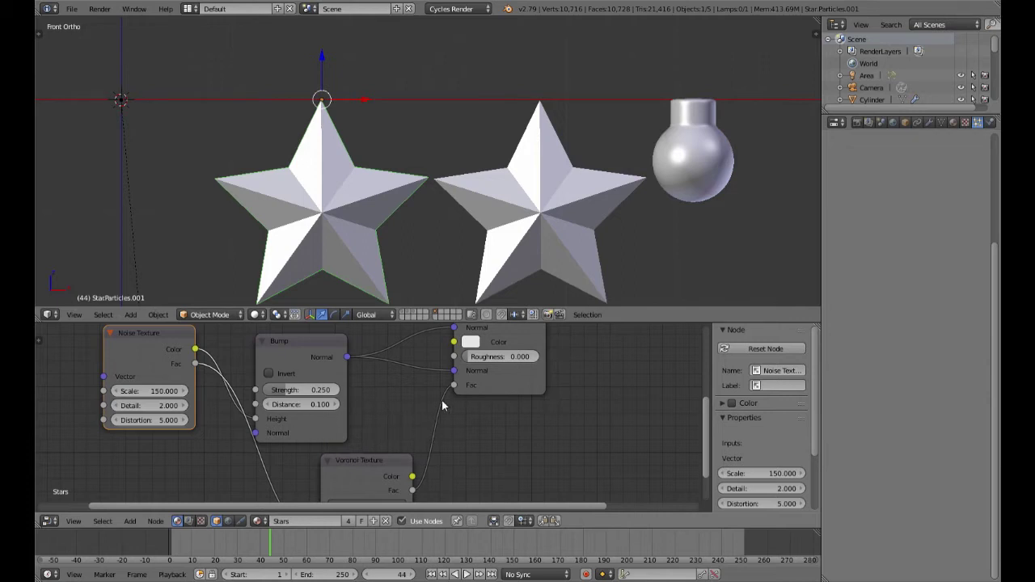
{"action": "middle_click_drag", "start_coordinate": [440, 420], "coordinate": [413, 457]}
{"action": "middle_click_drag", "start_coordinate": [312, 491], "coordinate": [319, 443]}
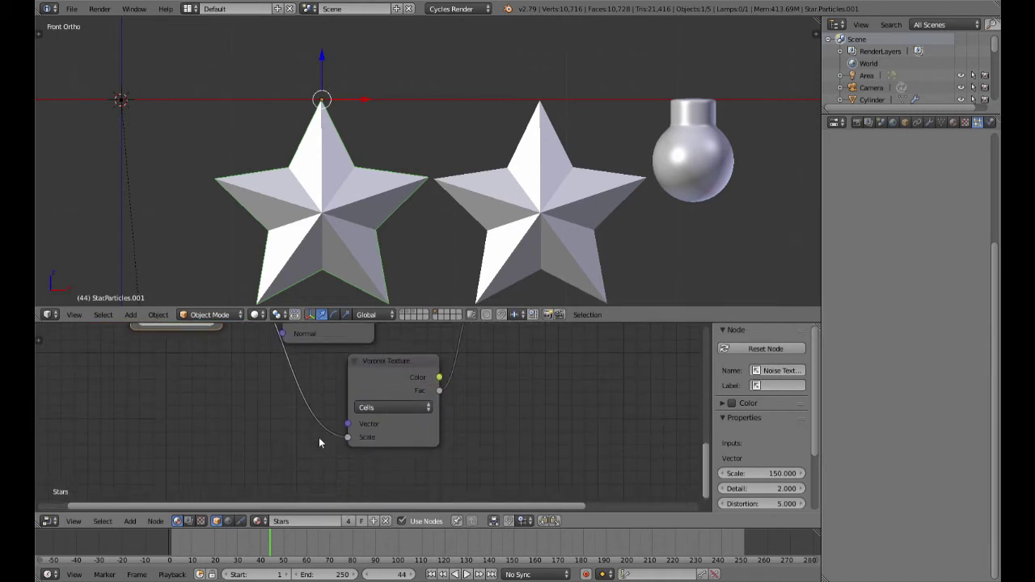
{"action": "mouse_move", "coordinate": [343, 437]}
{"action": "left_mouse_down"}
{"action": "mouse_move", "coordinate": [310, 446]}
{"action": "mouse_move", "coordinate": [448, 210]}
{"action": "left_mouse_up"}
Preview the pink and teal stars rendered, then return to solid shading zoomed out
{"action": "key", "text": "shift+z"}
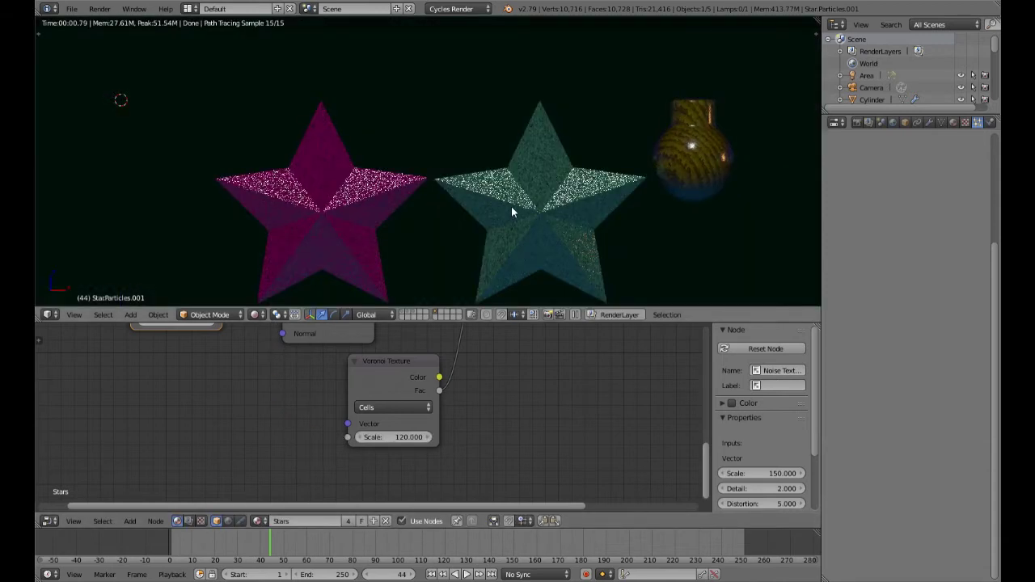
{"action": "scroll", "coordinate": [511, 207], "scroll_direction": "up", "scroll_amount": 5}
{"action": "scroll", "coordinate": [526, 218], "scroll_direction": "down", "scroll_amount": 4}
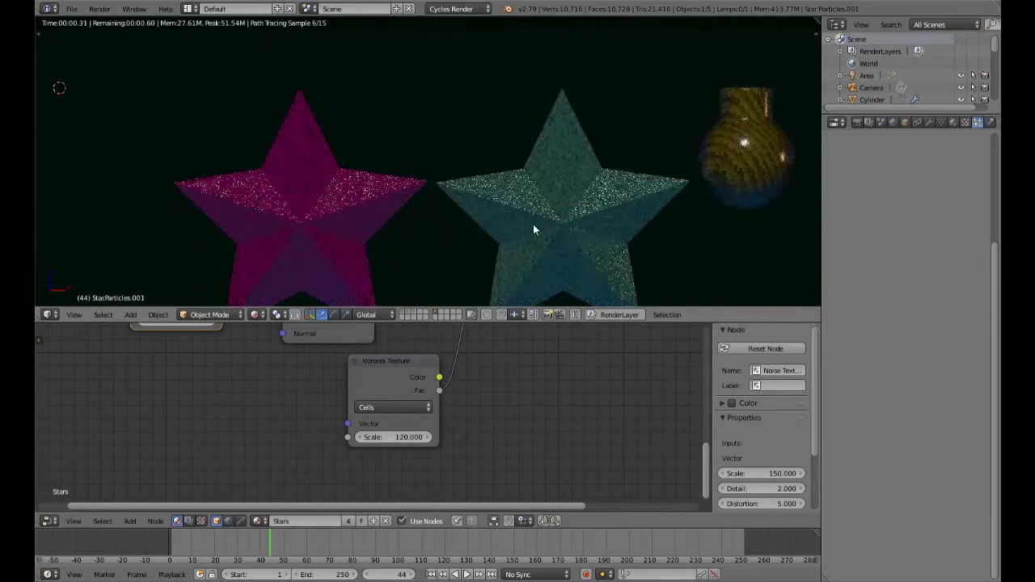
{"action": "key", "text": "shift+z"}
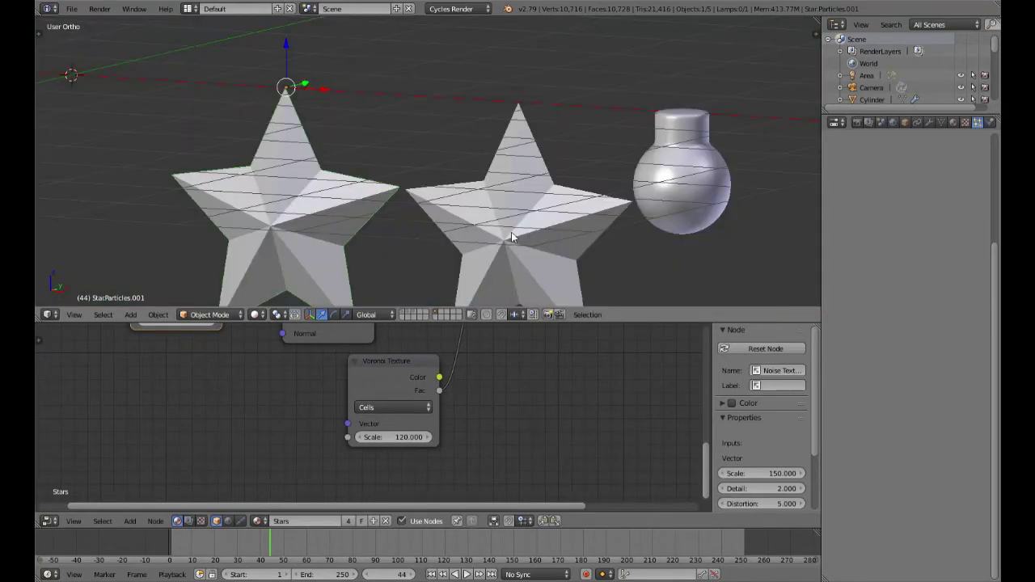
{"action": "scroll", "coordinate": [512, 232], "scroll_direction": "down", "scroll_amount": 5}
{"action": "scroll", "coordinate": [504, 232], "scroll_direction": "up", "scroll_amount": 1}
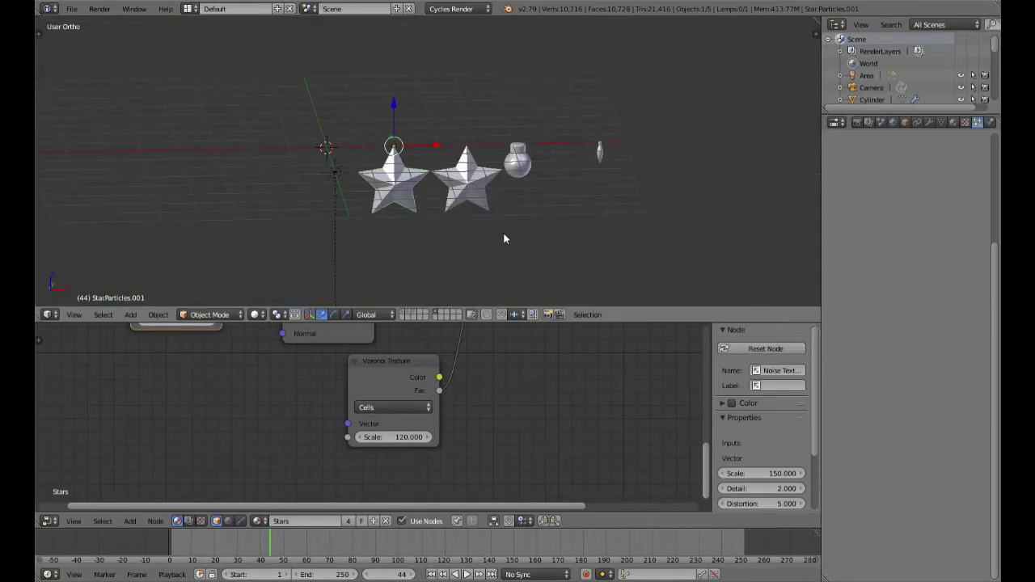
Delete the left star ornament and the Sun lamp
{"action": "right_click", "coordinate": [334, 250]}
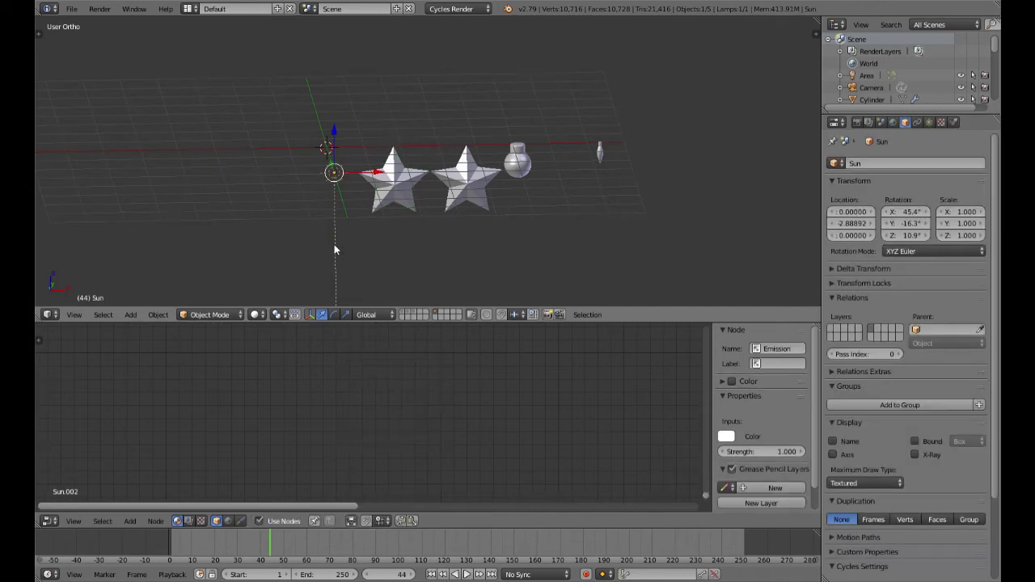
{"action": "right_click", "coordinate": [378, 163]}
{"action": "key", "text": "x"}
{"action": "left_click", "coordinate": [370, 160]}
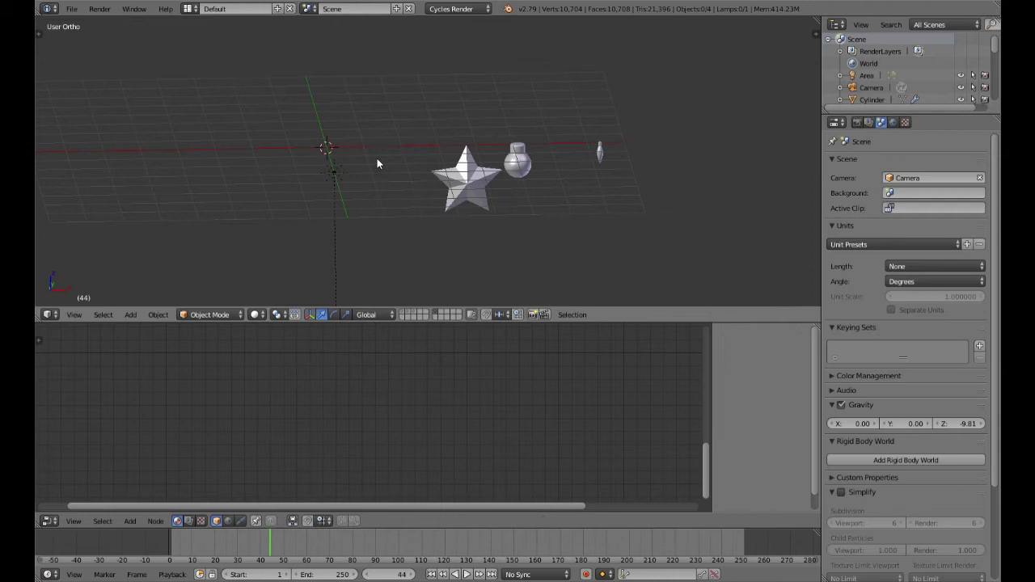
{"action": "right_click", "coordinate": [339, 224]}
{"action": "key", "text": "x"}
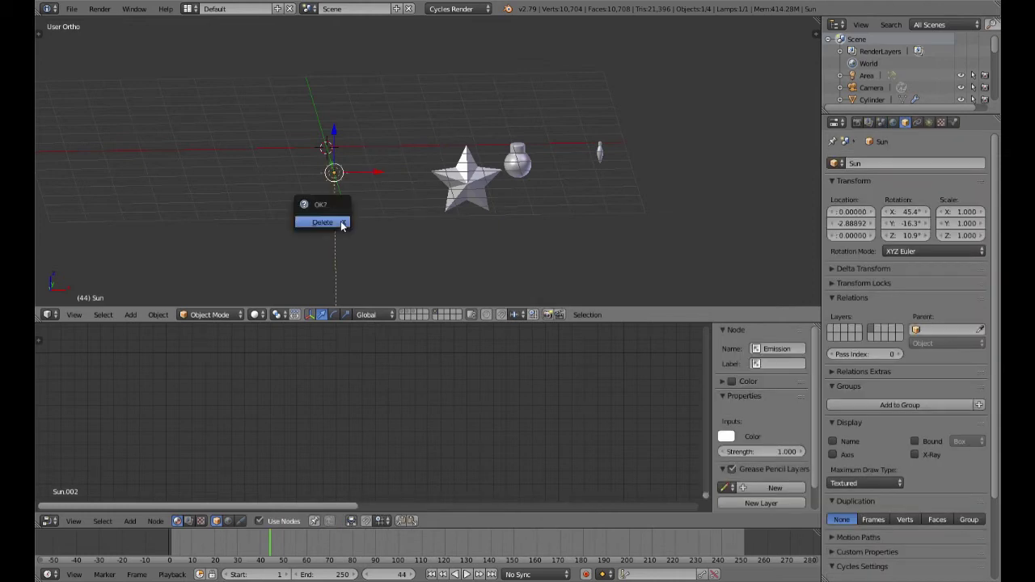
{"action": "left_click", "coordinate": [341, 223]}
Show the room and tree layers, preview the camera view rendered, then return to the ornaments layer
{"action": "left_click", "coordinate": [405, 312]}
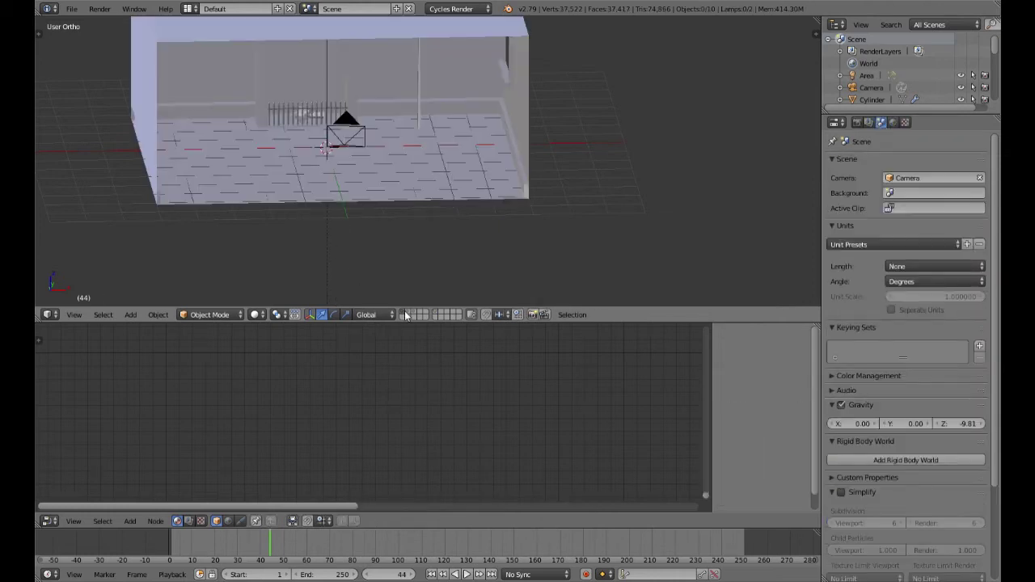
{"action": "left_click", "coordinate": [413, 311]}
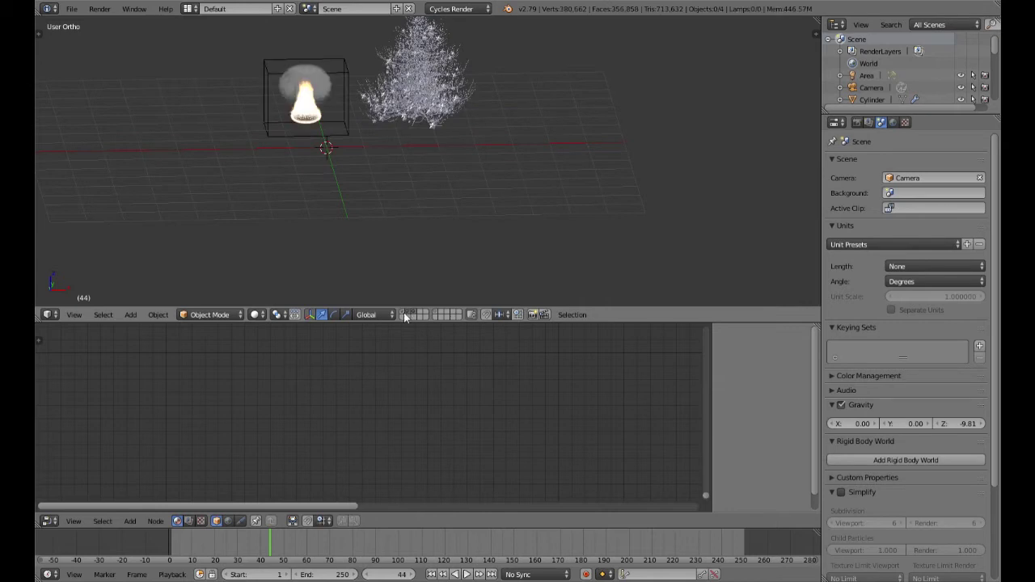
{"action": "left_click", "coordinate": [405, 312], "text": "shift"}
{"action": "key", "text": "KP_0"}
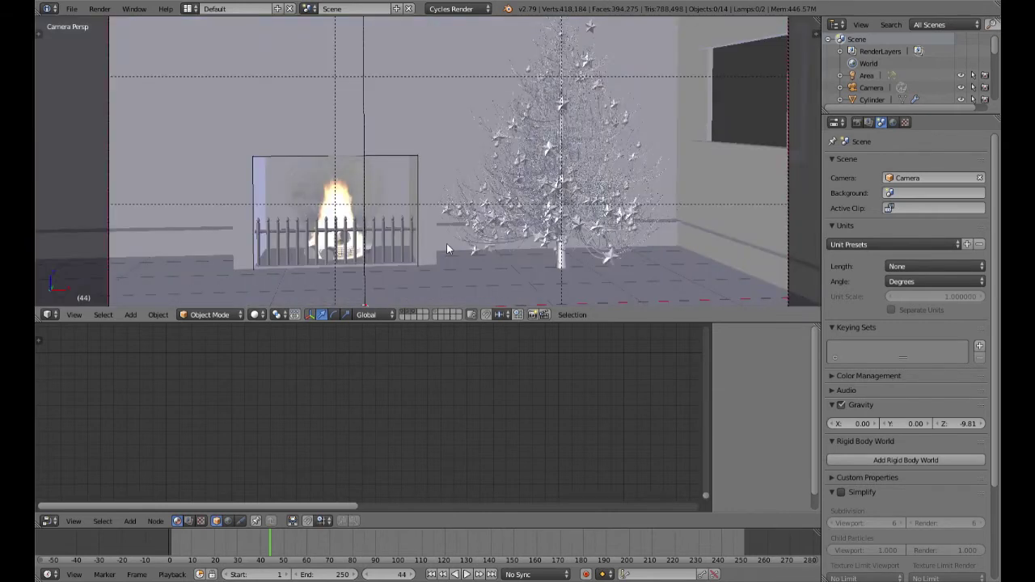
{"action": "key", "text": "shift+z"}
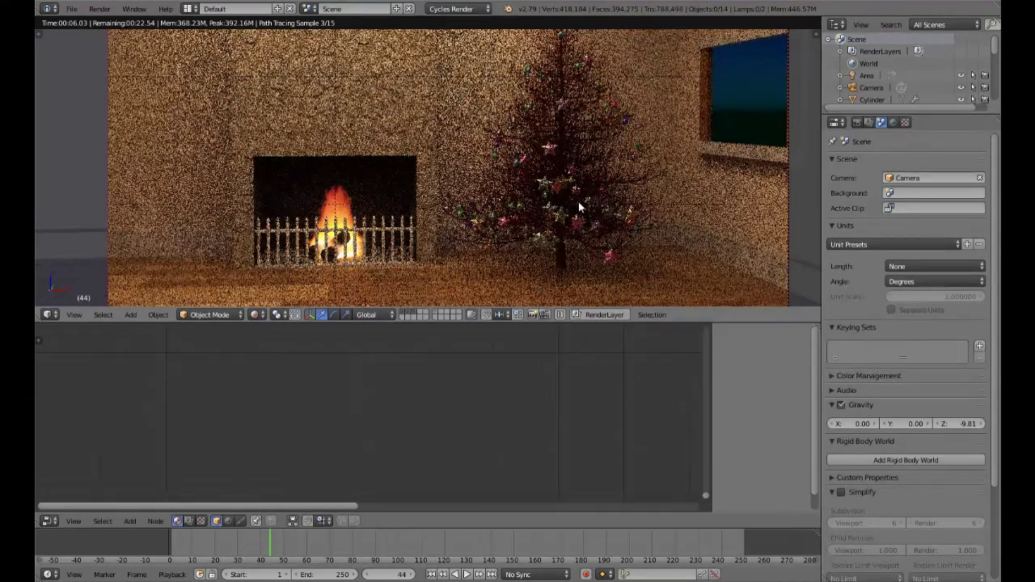
{"action": "key", "text": "shift+z"}
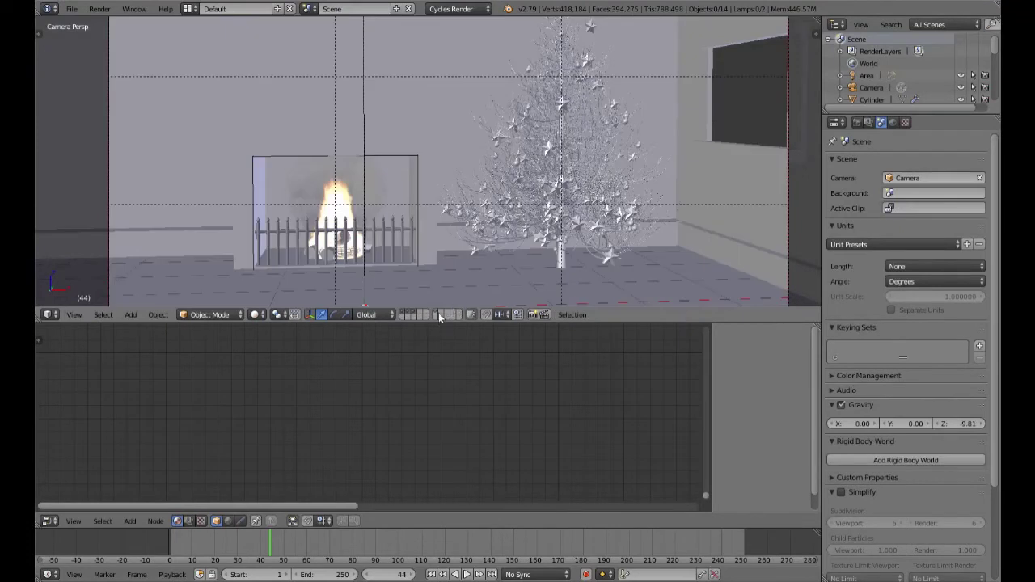
{"action": "left_click", "coordinate": [440, 316]}
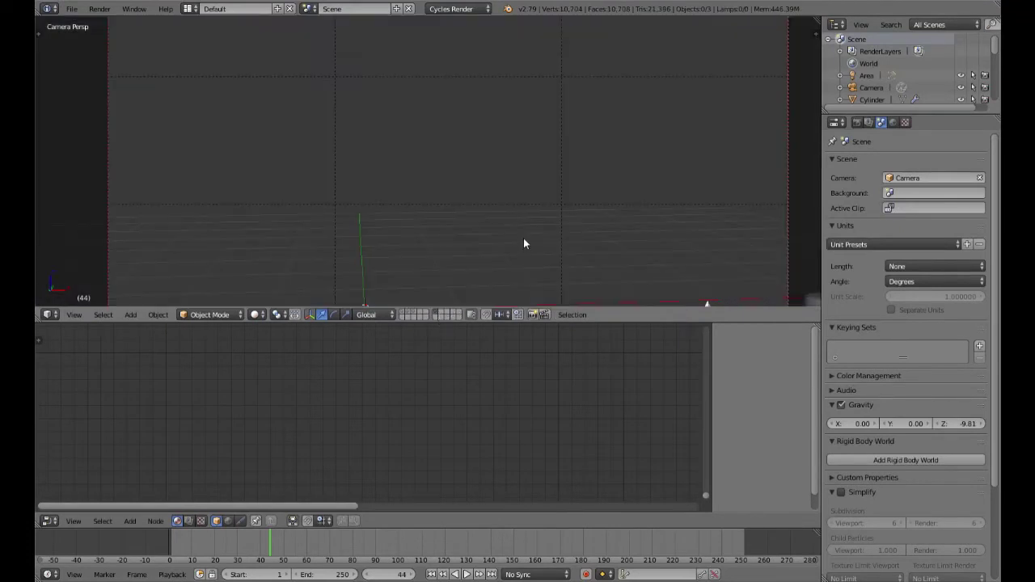
Select the star from the front view and bring its Voronoi Texture node into view
{"action": "key", "text": "KP_1"}
{"action": "right_click", "coordinate": [465, 171]}
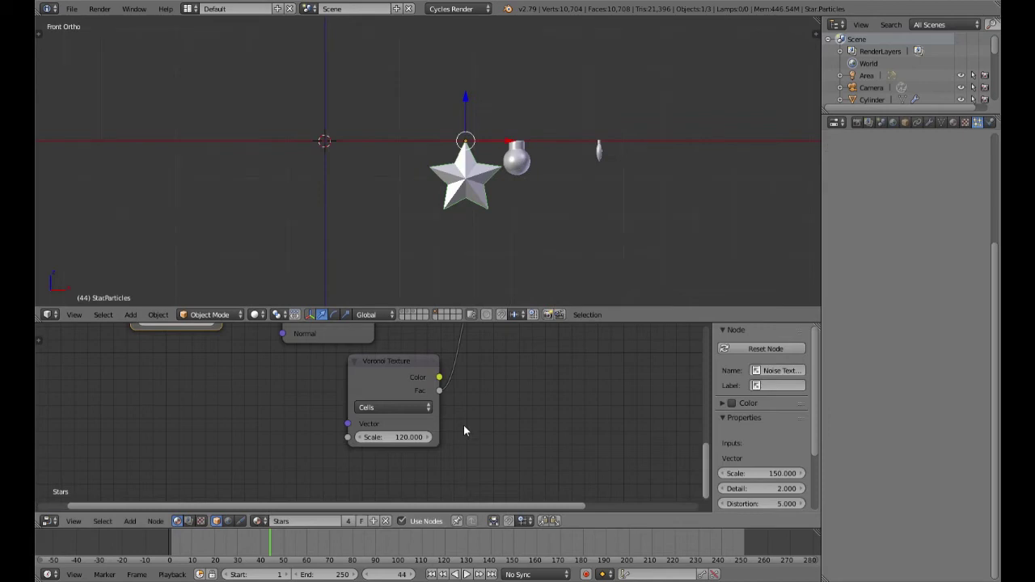
{"action": "scroll", "coordinate": [464, 431], "scroll_direction": "down", "scroll_amount": 3}
{"action": "middle_click_drag", "start_coordinate": [463, 430], "coordinate": [513, 455]}
{"action": "scroll", "coordinate": [489, 403], "scroll_direction": "up", "scroll_amount": 2}
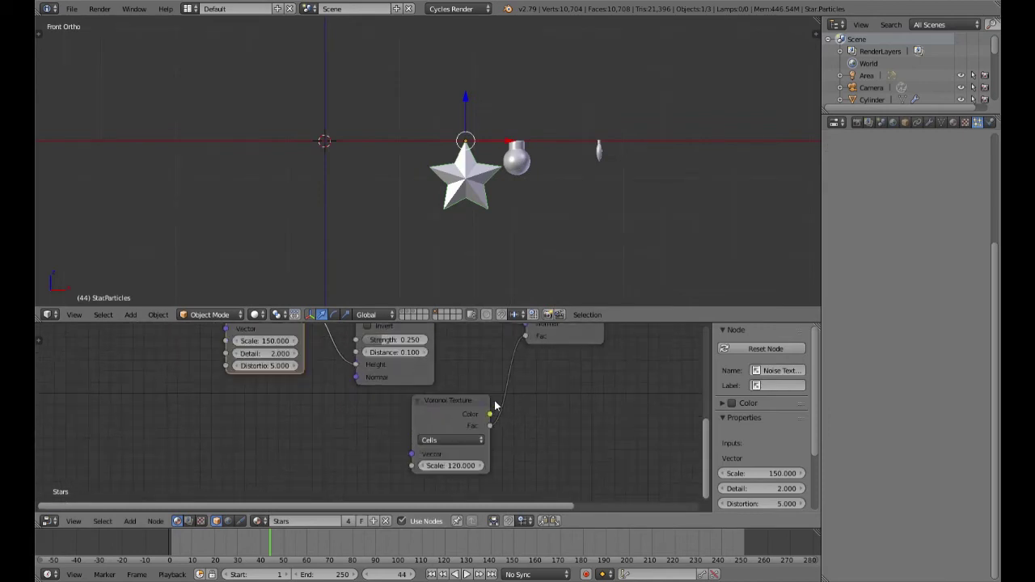
{"action": "middle_click_drag", "start_coordinate": [529, 340], "coordinate": [501, 365]}
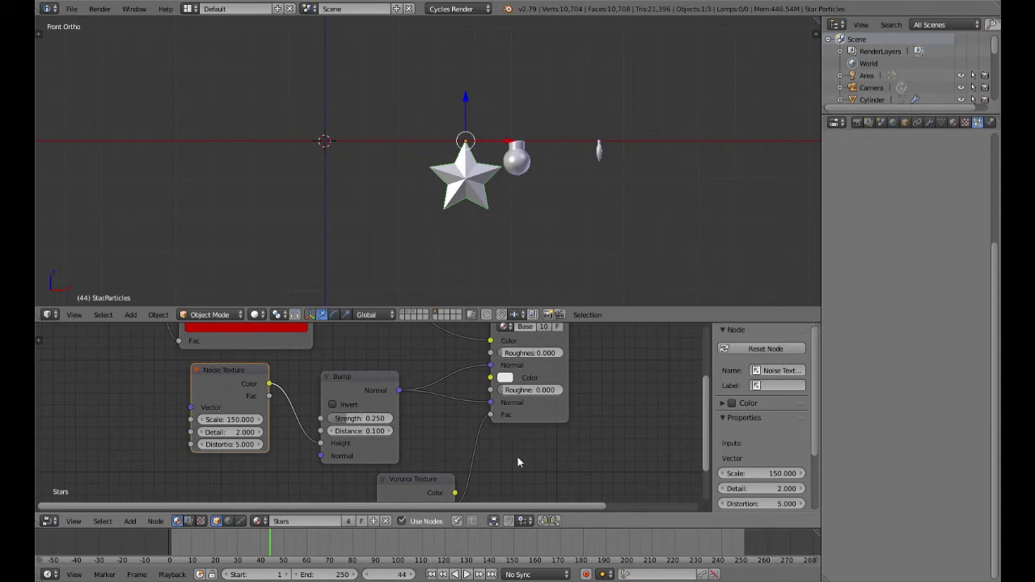
{"action": "middle_click_drag", "start_coordinate": [518, 463], "coordinate": [529, 377]}
{"action": "scroll", "coordinate": [476, 430], "scroll_direction": "up", "scroll_amount": 1}
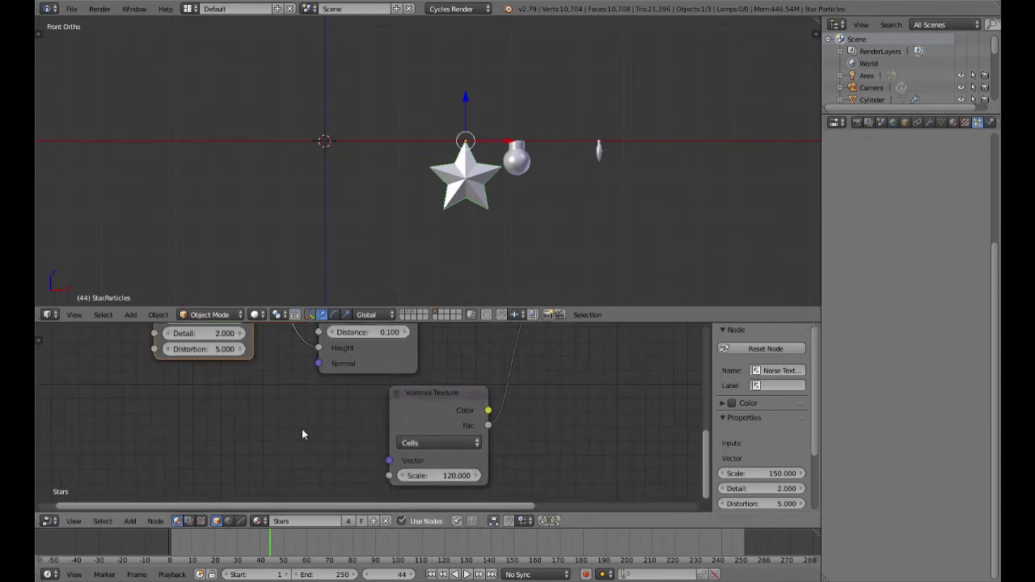
{"action": "scroll", "coordinate": [302, 434], "scroll_direction": "down", "scroll_amount": 2}
{"action": "middle_click_drag", "start_coordinate": [302, 432], "coordinate": [342, 462]}
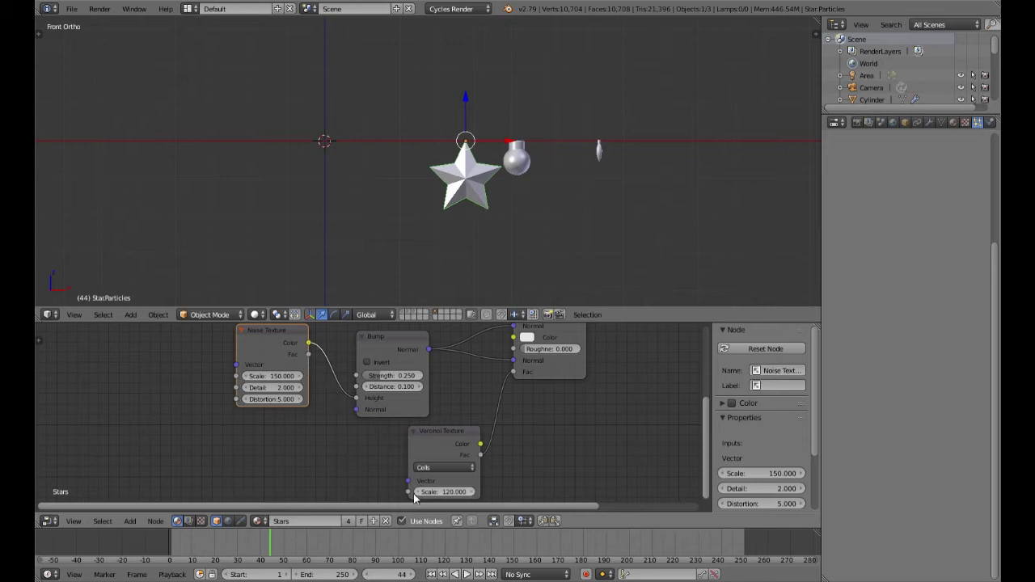
{"action": "middle_click_drag", "start_coordinate": [522, 468], "coordinate": [495, 418]}
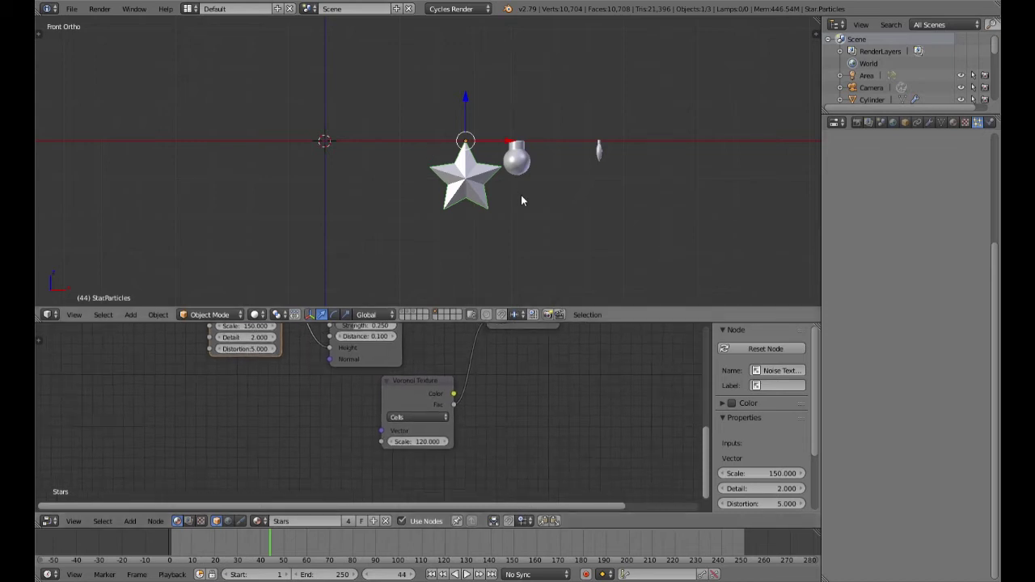
Zoom in and frame the star and ornament in the viewport
{"action": "scroll", "coordinate": [524, 204], "scroll_direction": "up", "scroll_amount": 4}
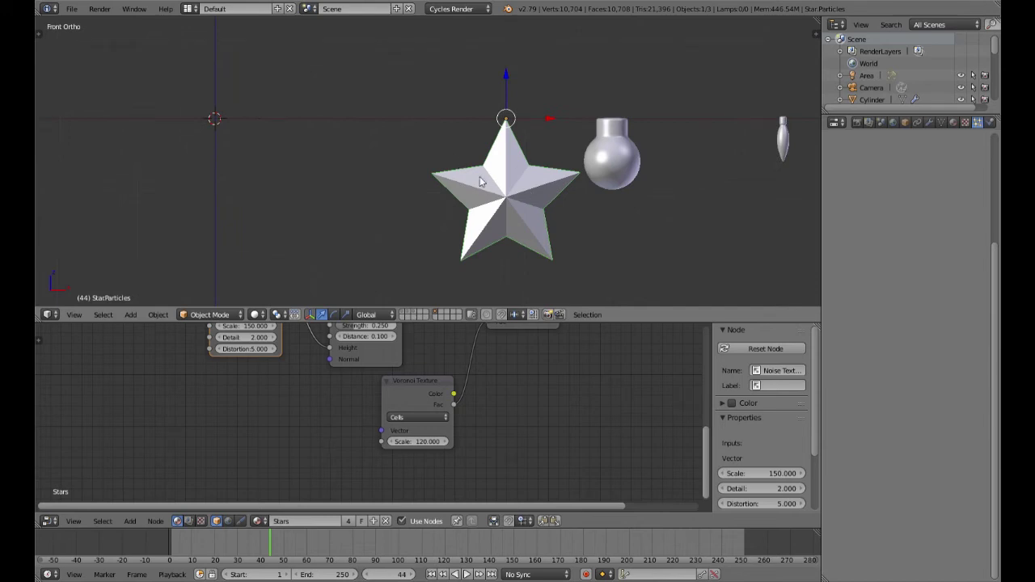
{"action": "scroll", "coordinate": [501, 190], "scroll_direction": "up", "scroll_amount": 3}
{"action": "scroll", "coordinate": [506, 192], "scroll_direction": "up", "scroll_amount": 1}
{"action": "middle_click_drag", "start_coordinate": [505, 191], "coordinate": [483, 183], "text": "shift"}
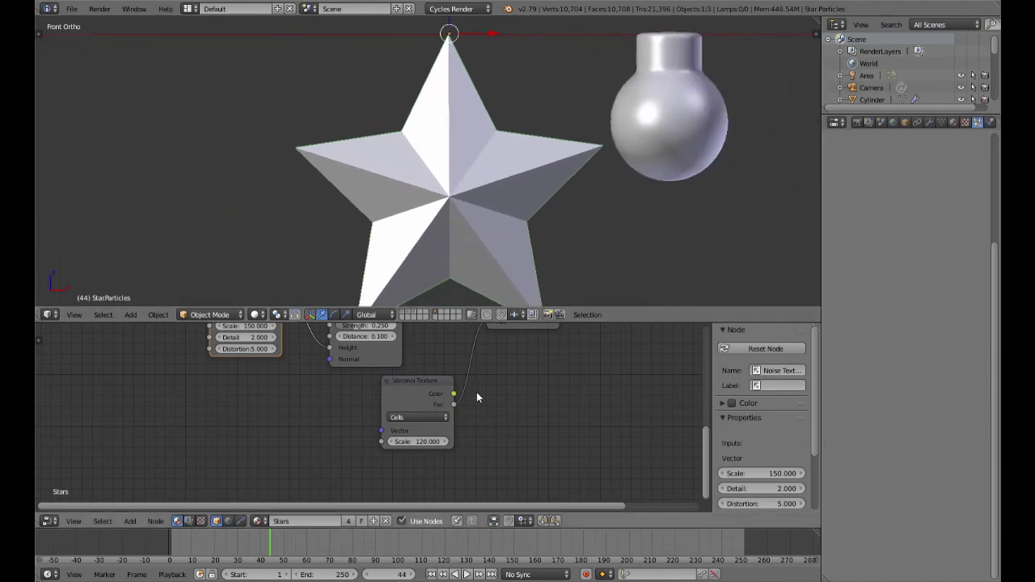
{"action": "scroll", "coordinate": [316, 368], "scroll_direction": "down", "scroll_amount": 3}
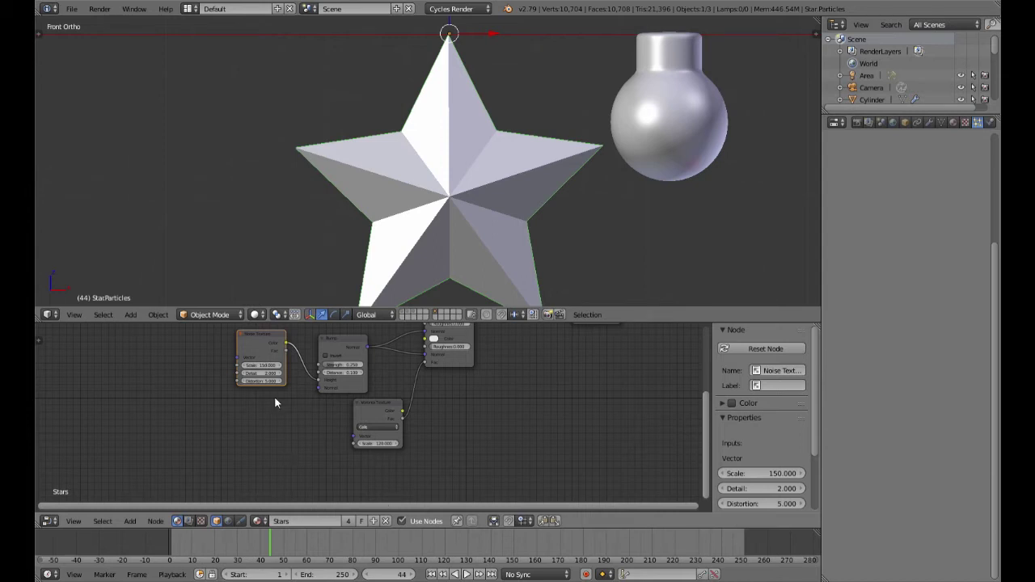
{"action": "scroll", "coordinate": [479, 414], "scroll_direction": "up", "scroll_amount": 3}
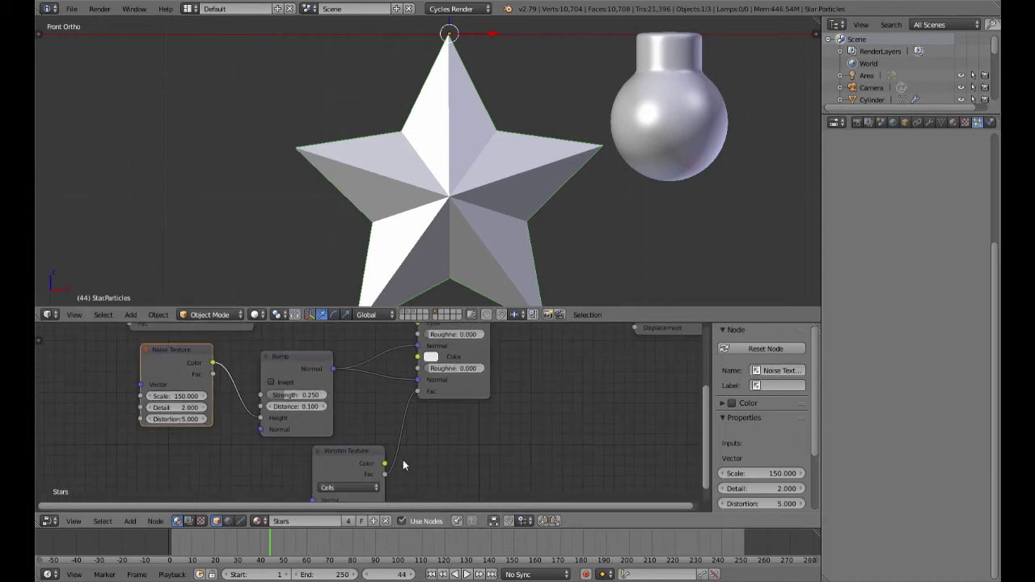
{"action": "scroll", "coordinate": [404, 453], "scroll_direction": "up", "scroll_amount": 2}
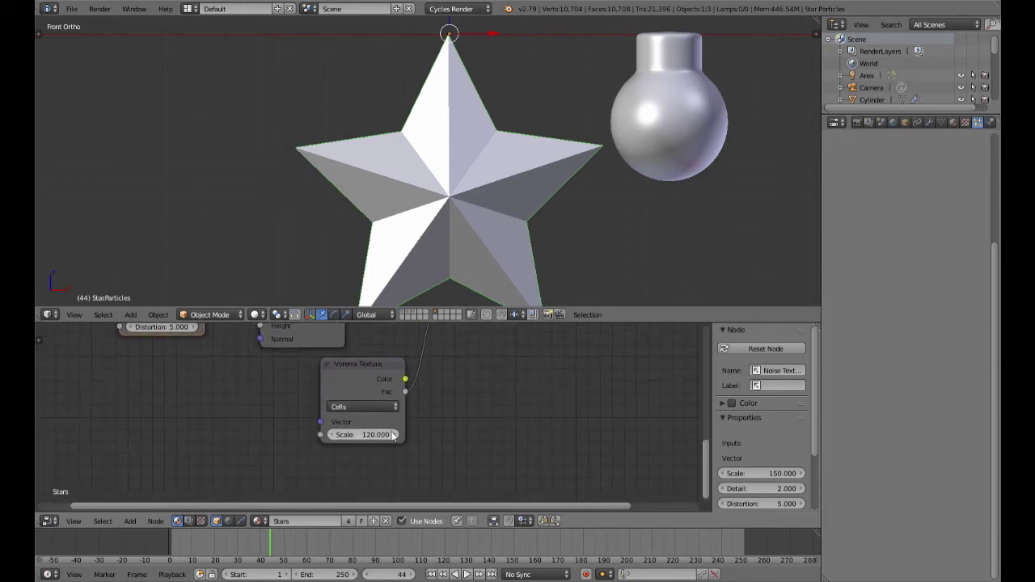
{"action": "scroll", "coordinate": [380, 441], "scroll_direction": "up", "scroll_amount": 1}
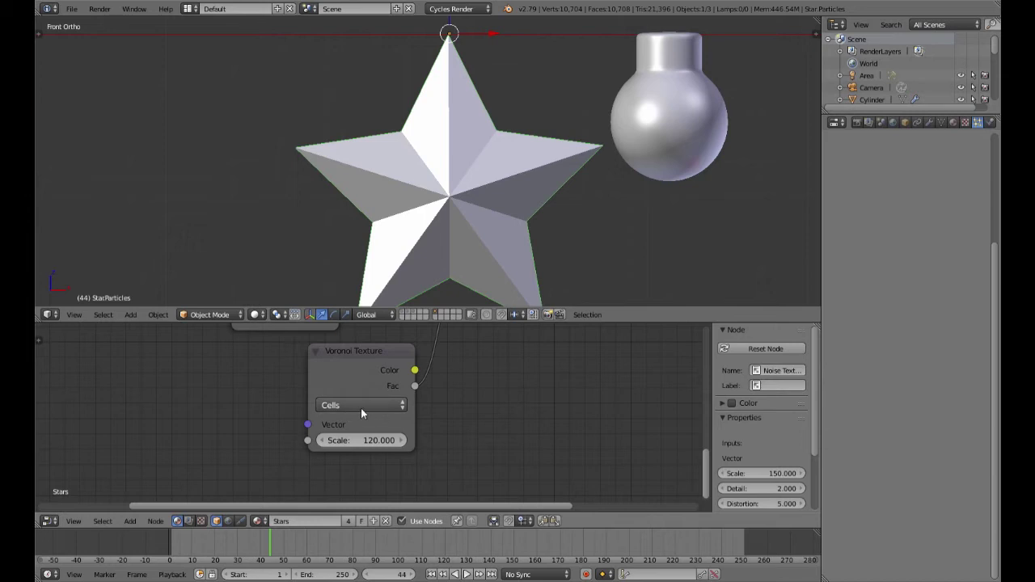
Keep the Voronoi coloring on Cells and check the star rendered, back in solid front view
{"action": "left_click", "coordinate": [361, 408]}
{"action": "left_click", "coordinate": [361, 408]}
{"action": "key", "text": "shift+z"}
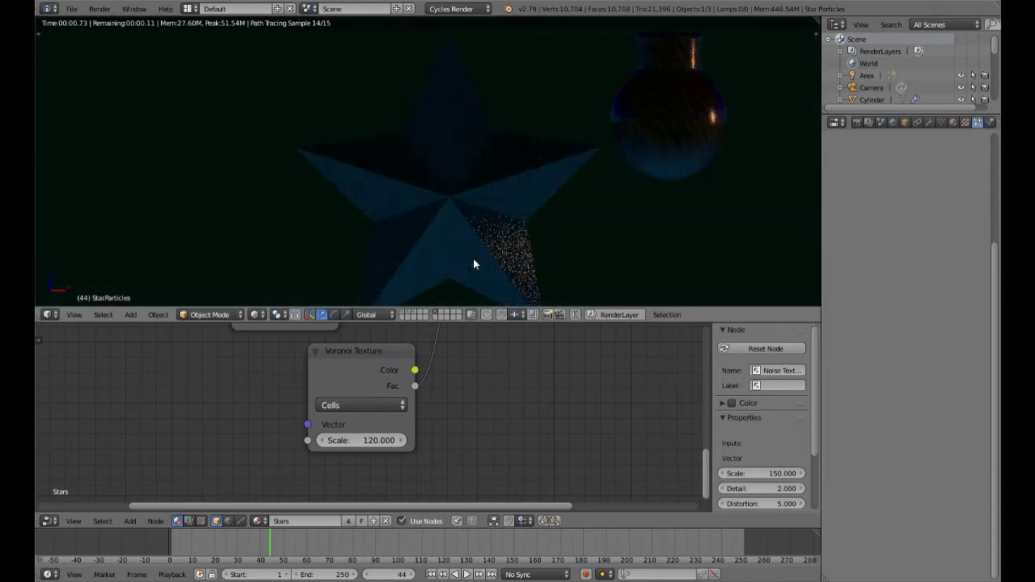
{"action": "key", "text": "shift+z"}
{"action": "key", "text": "KP_1"}
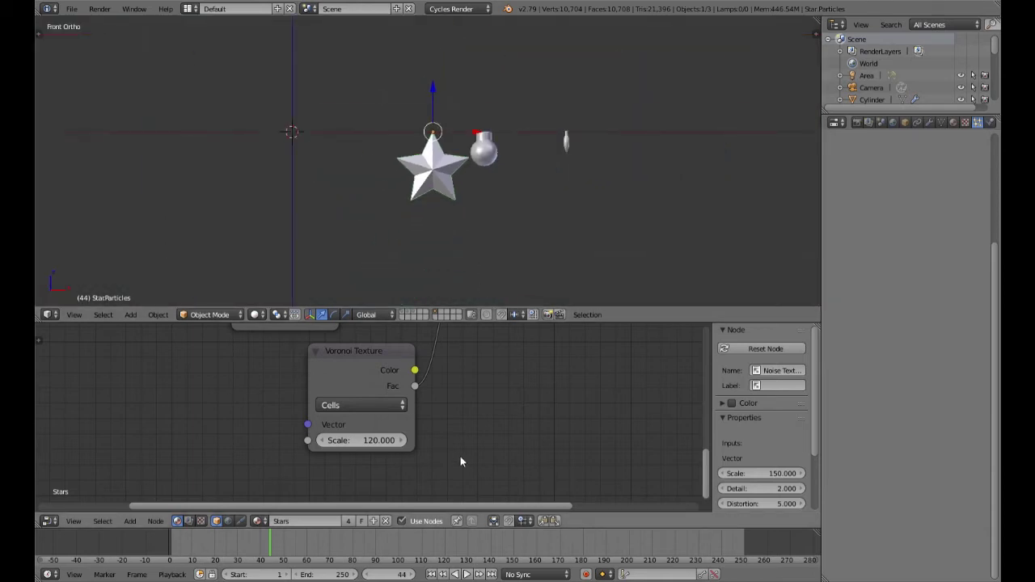
Save over the .blend file and show the room and tree layers through the camera
{"action": "key", "text": "ctrl+s"}
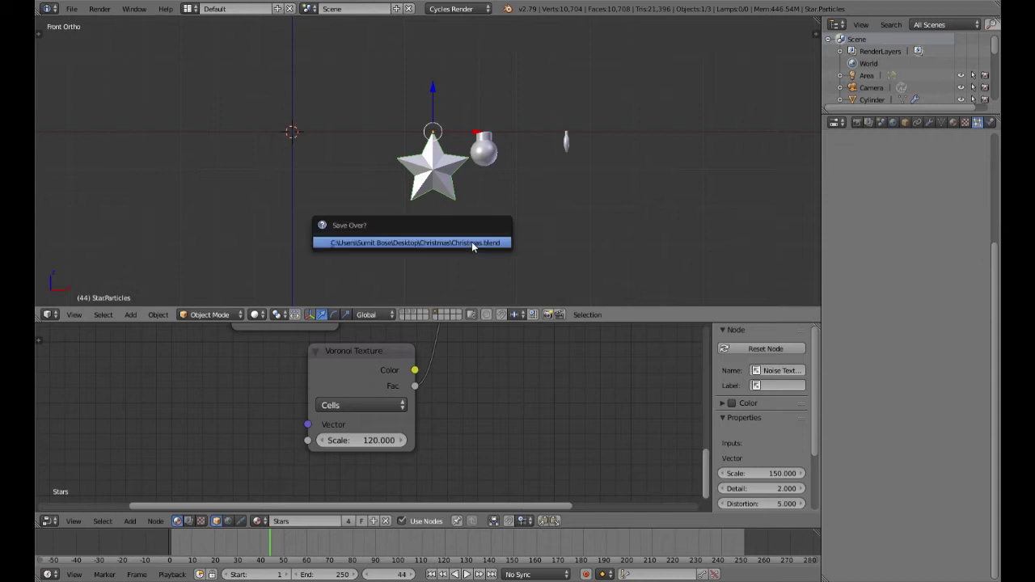
{"action": "left_click", "coordinate": [472, 241]}
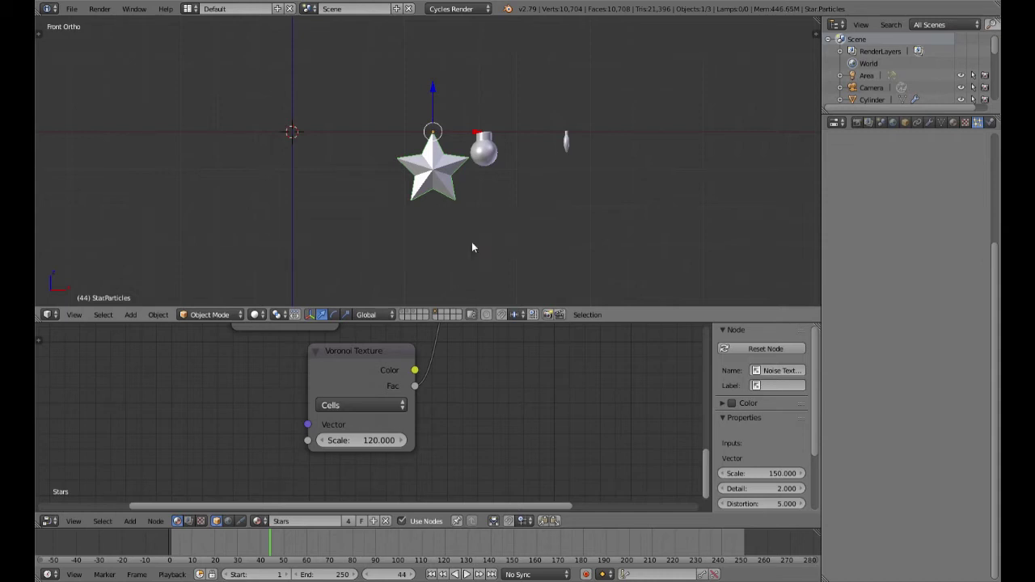
{"action": "left_click", "coordinate": [407, 315]}
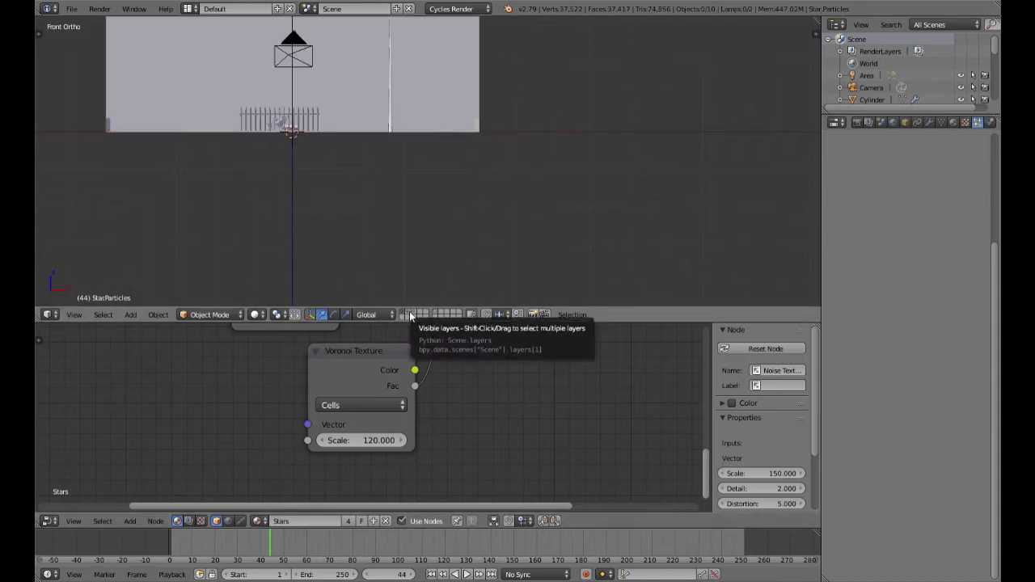
{"action": "left_click", "coordinate": [416, 315], "text": "shift"}
{"action": "key", "text": "KP_0"}
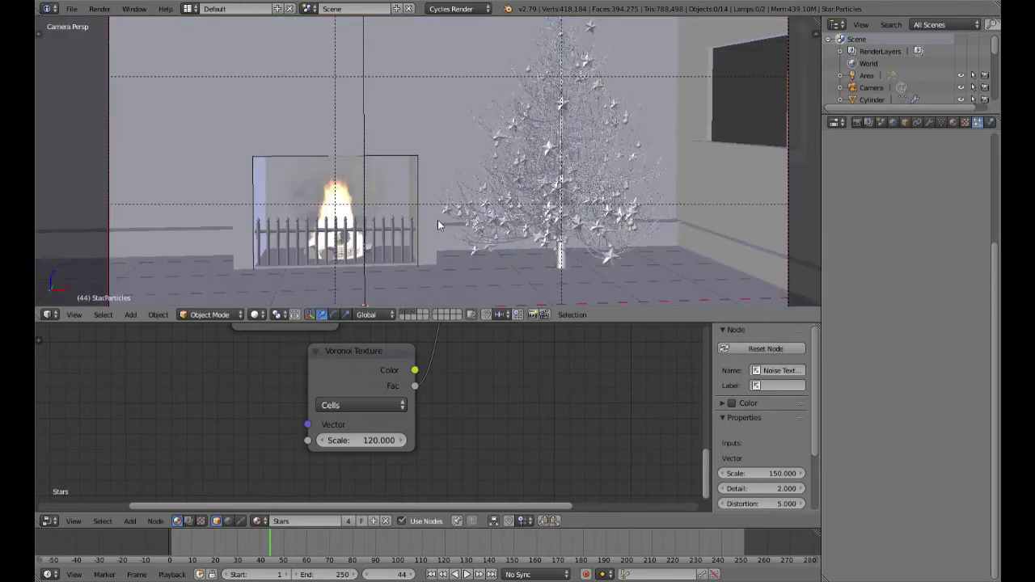
Preview the room rendered, then return to the ornaments layer in solid front view
{"action": "key", "text": "shift+z"}
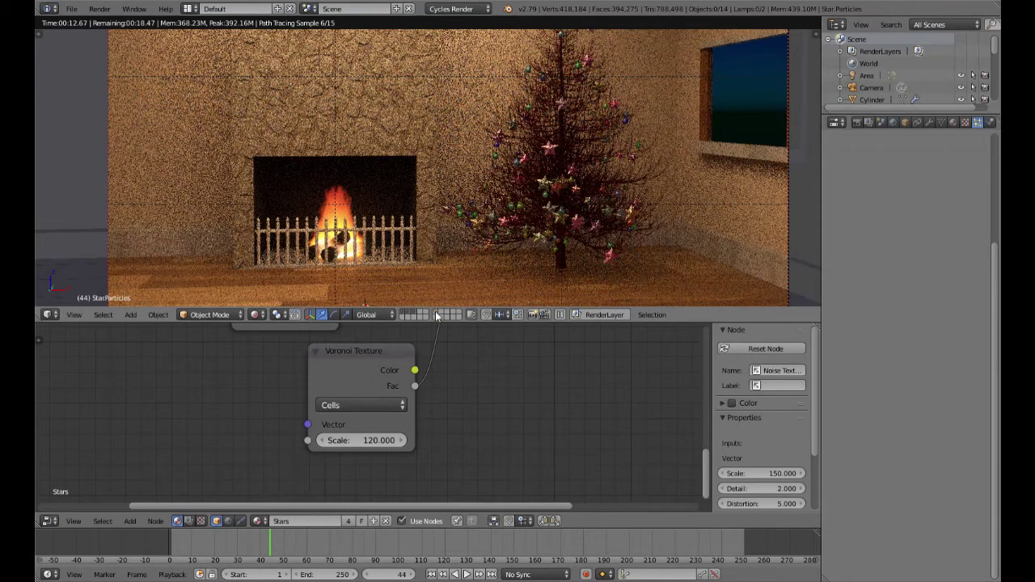
{"action": "key", "text": "shift+z"}
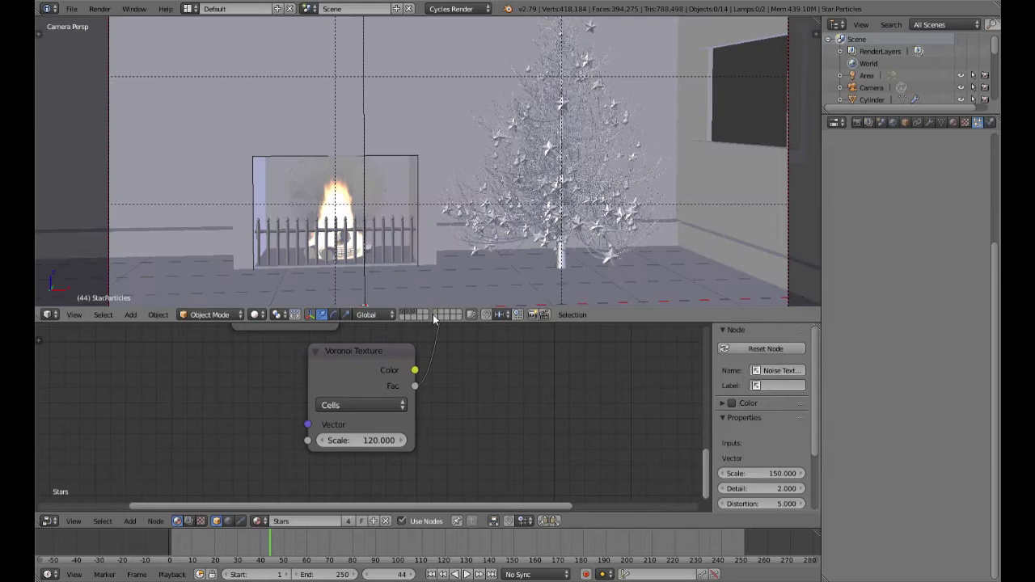
{"action": "left_click", "coordinate": [433, 312]}
{"action": "key", "text": "KP_1"}
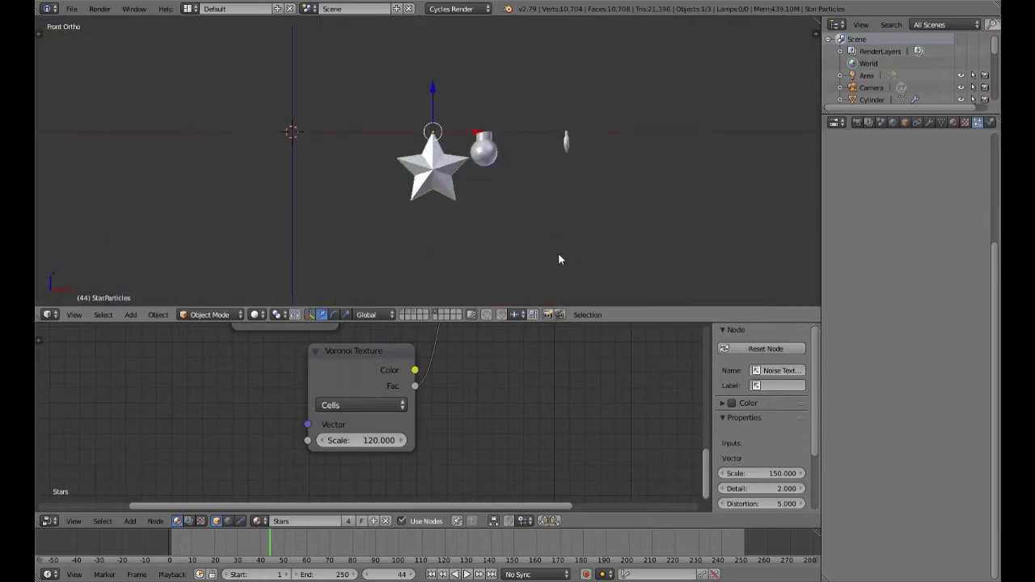
Scale the star down to about 0.715 and apply its rotation and scale
{"action": "key", "text": "s"}
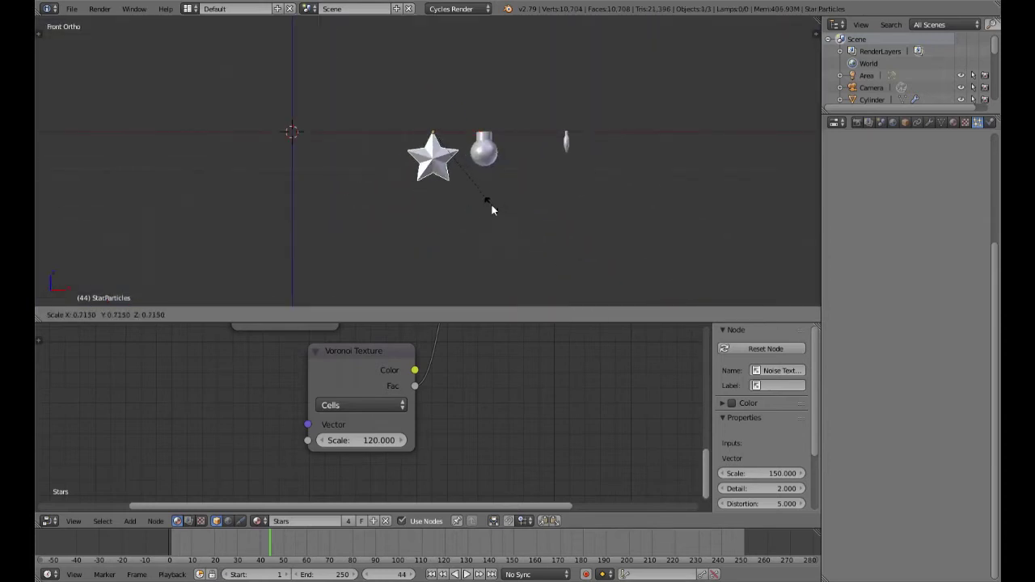
{"action": "left_click", "coordinate": [490, 210]}
{"action": "key", "text": "ctrl+a"}
{"action": "left_click", "coordinate": [489, 204]}
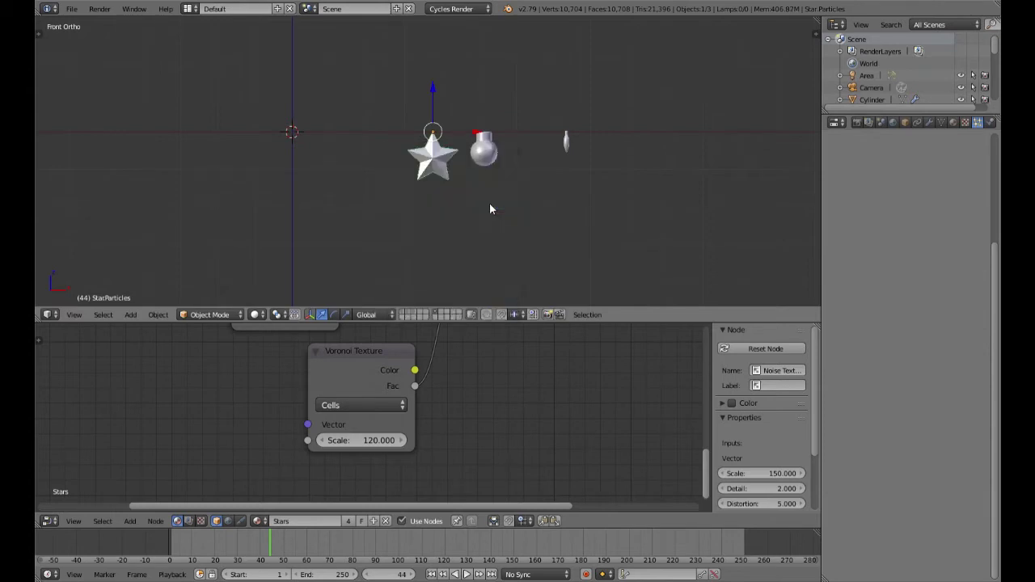
Show the particle tree layer and inspect the star-studded tree from several angles
{"action": "left_click", "coordinate": [417, 315]}
{"action": "scroll", "coordinate": [421, 239], "scroll_direction": "up", "scroll_amount": 5}
{"action": "key", "text": "KP_Decimal"}
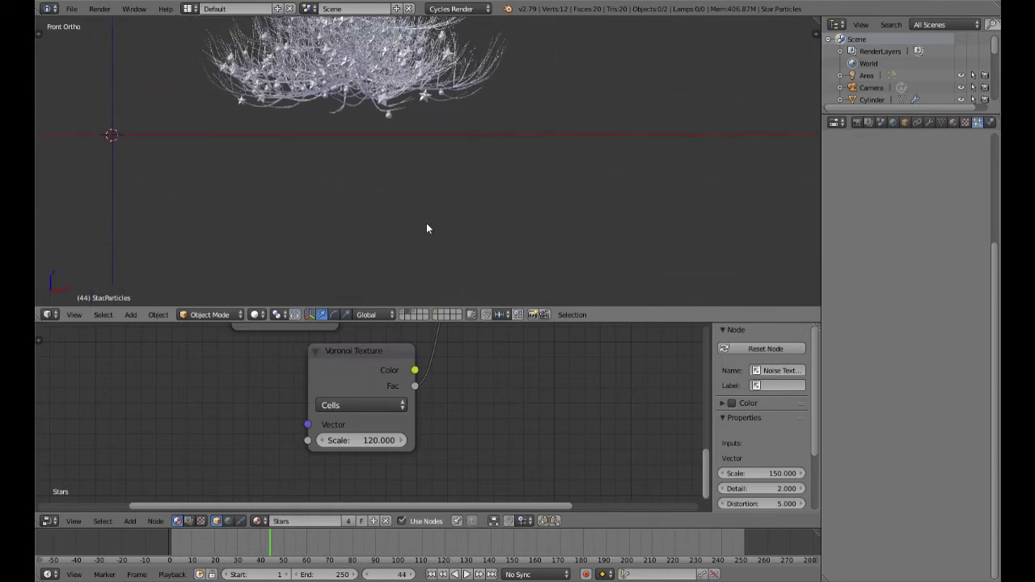
{"action": "scroll", "coordinate": [462, 139], "scroll_direction": "up", "scroll_amount": 4}
{"action": "scroll", "coordinate": [461, 138], "scroll_direction": "down", "scroll_amount": 7}
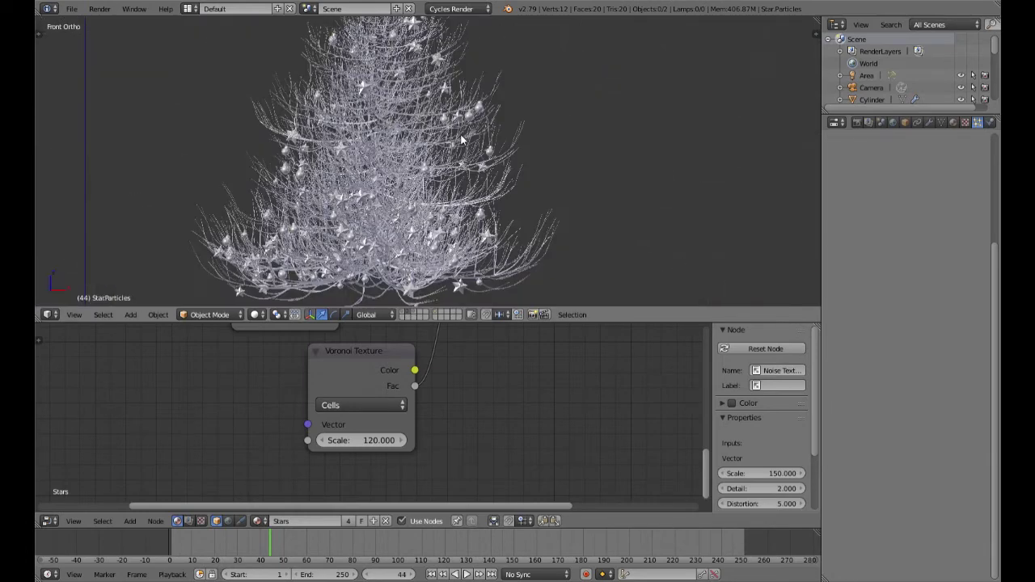
{"action": "scroll", "coordinate": [460, 134], "scroll_direction": "up", "scroll_amount": 8}
{"action": "scroll", "coordinate": [459, 136], "scroll_direction": "down", "scroll_amount": 8}
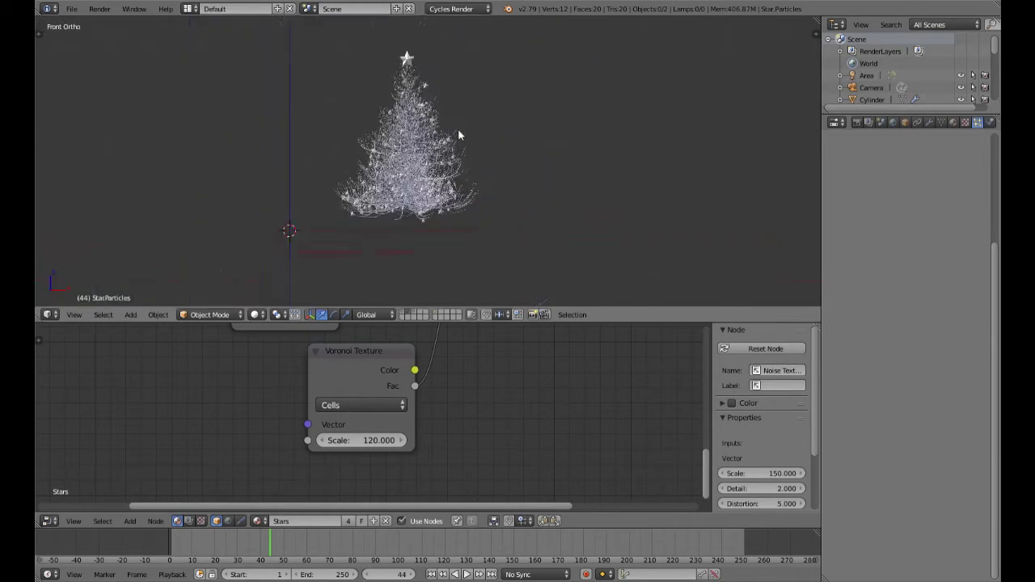
{"action": "key", "text": "ctrl+shift+a"}
{"action": "left_click", "coordinate": [458, 129]}
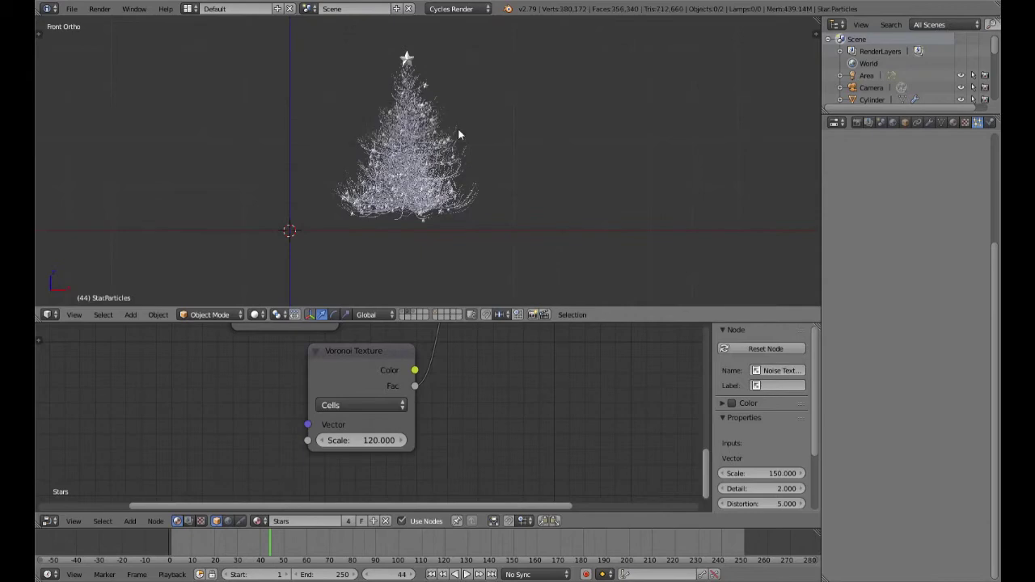
{"action": "scroll", "coordinate": [460, 131], "scroll_direction": "up", "scroll_amount": 8}
{"action": "scroll", "coordinate": [465, 139], "scroll_direction": "down", "scroll_amount": 3}
{"action": "middle_click_drag", "start_coordinate": [489, 136], "coordinate": [452, 191]}
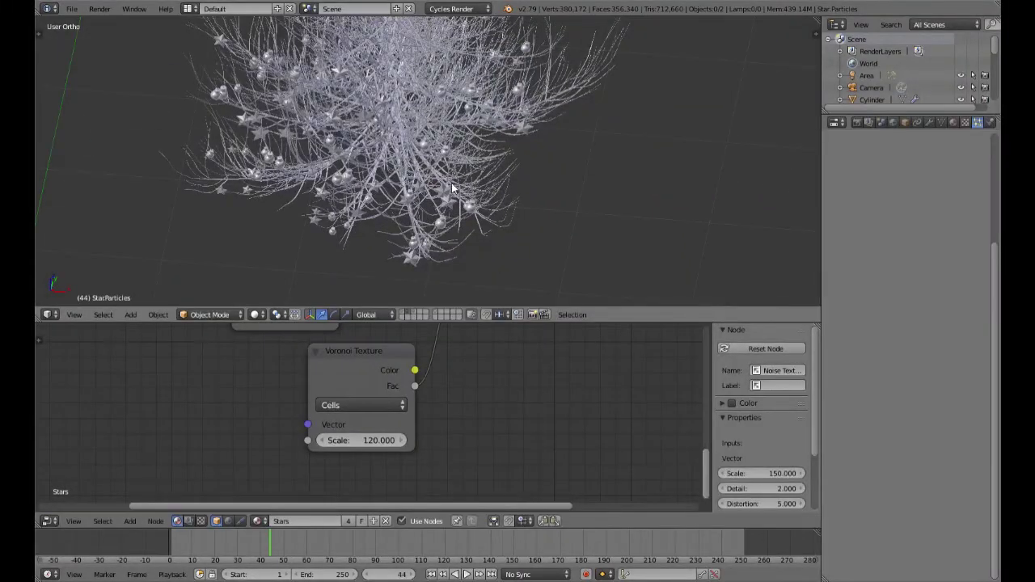
{"action": "key", "text": "KP_1"}
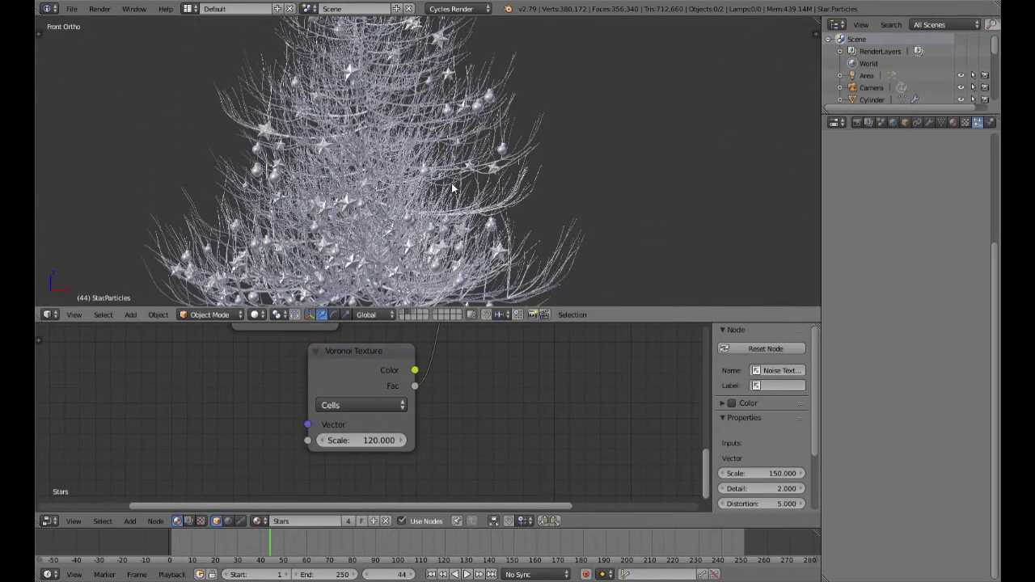
Return to the ornaments layer and select the Tiny light object
{"action": "left_click", "coordinate": [437, 312]}
{"action": "scroll", "coordinate": [509, 243], "scroll_direction": "down", "scroll_amount": 3}
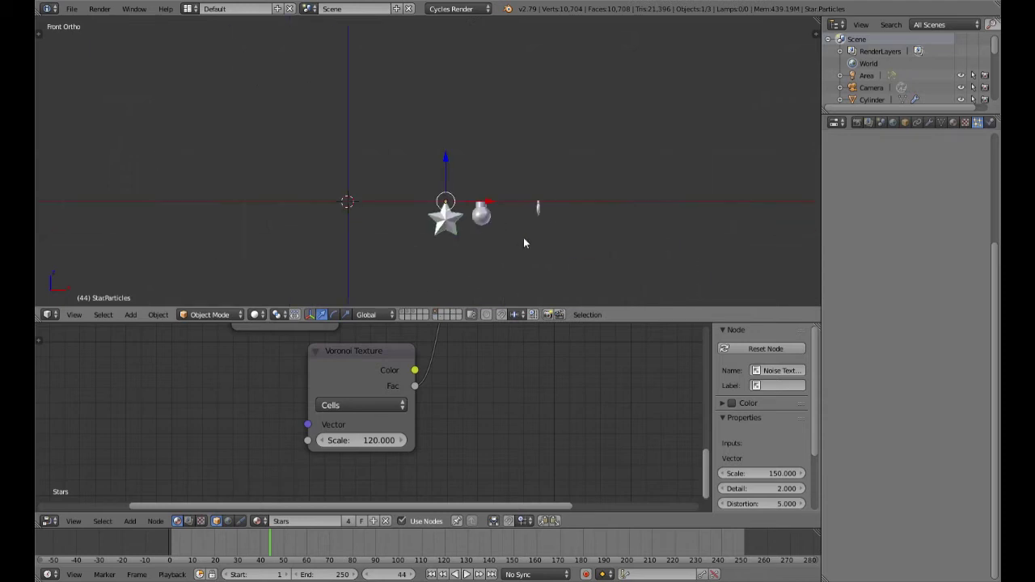
{"action": "scroll", "coordinate": [523, 237], "scroll_direction": "up", "scroll_amount": 4}
{"action": "middle_click_drag", "start_coordinate": [656, 269], "coordinate": [479, 228], "text": "shift"}
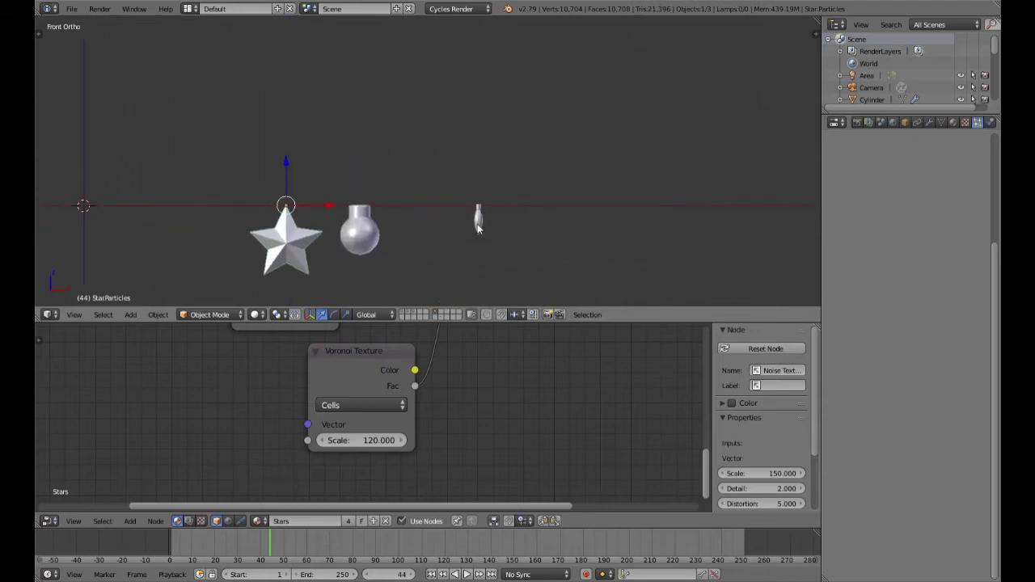
{"action": "right_click", "coordinate": [478, 225]}
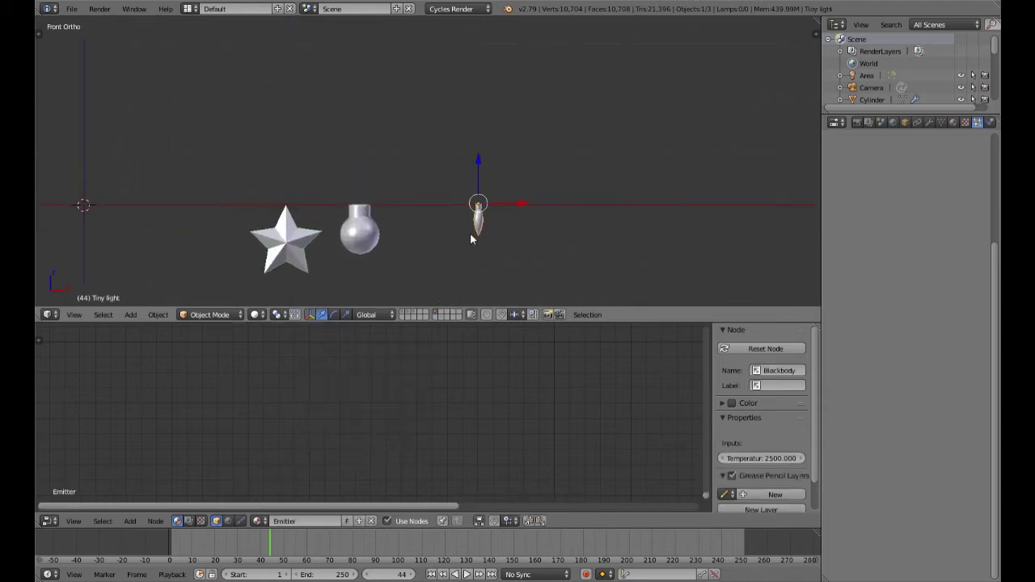
Switch to the particle tree layer, frame the tree, and open the tool shelf, sidebar and Add menu
{"action": "left_click", "coordinate": [410, 313]}
{"action": "middle_click_drag", "start_coordinate": [297, 183], "coordinate": [430, 234], "text": "shift"}
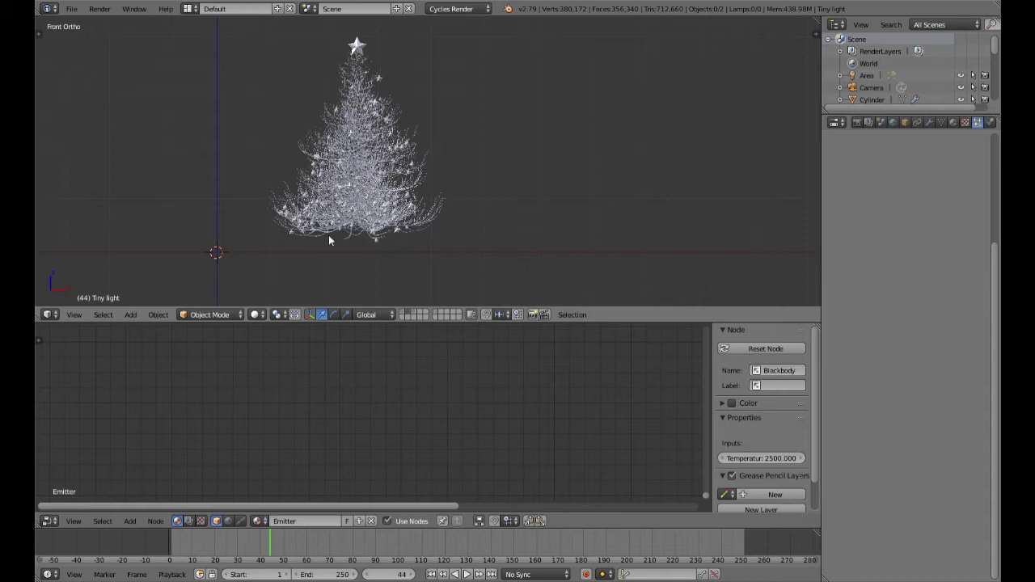
{"action": "middle_click_drag", "start_coordinate": [329, 236], "coordinate": [496, 242], "text": "shift"}
{"action": "key", "text": "t"}
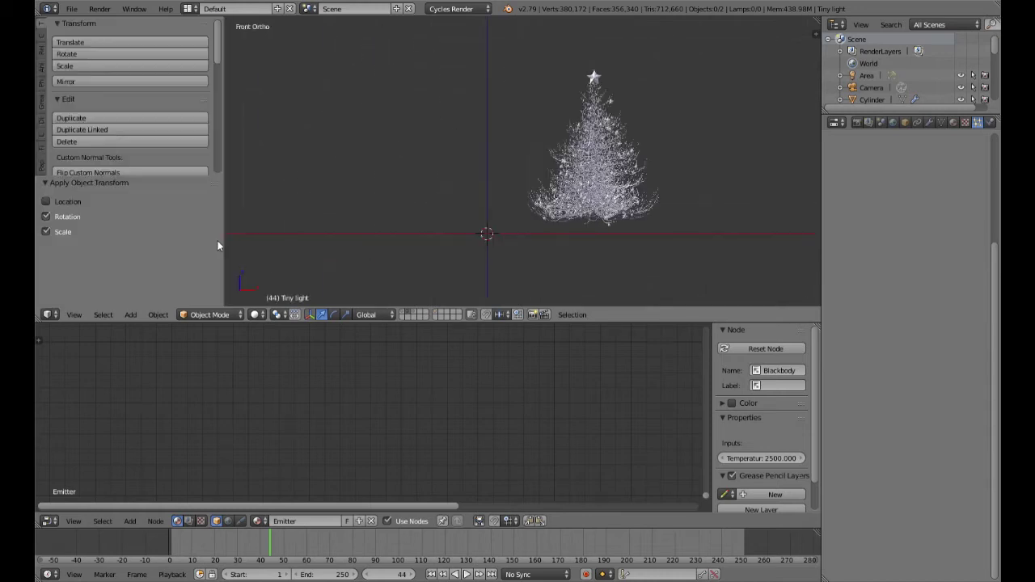
{"action": "key", "text": "n"}
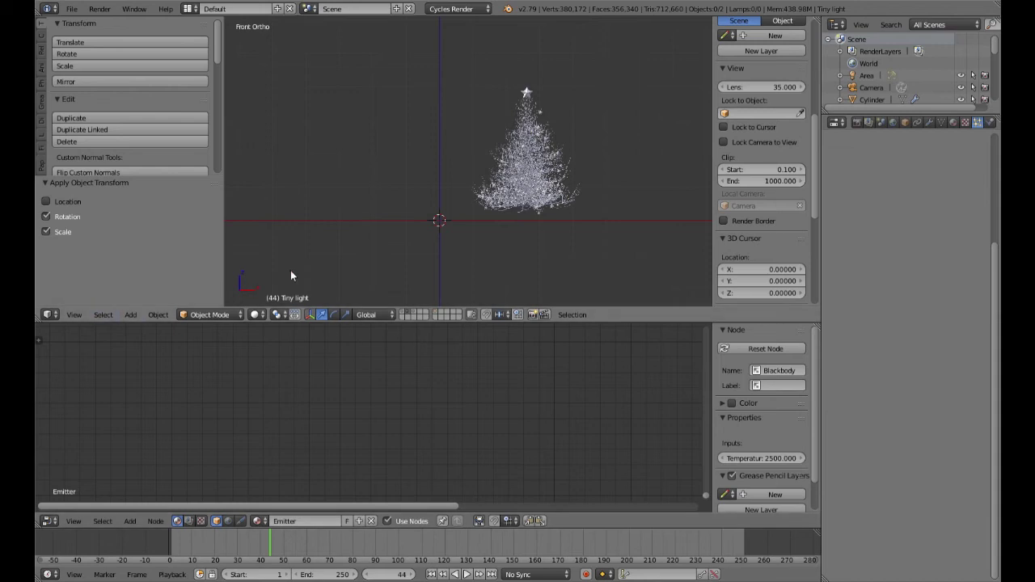
{"action": "key", "text": "shift+a"}
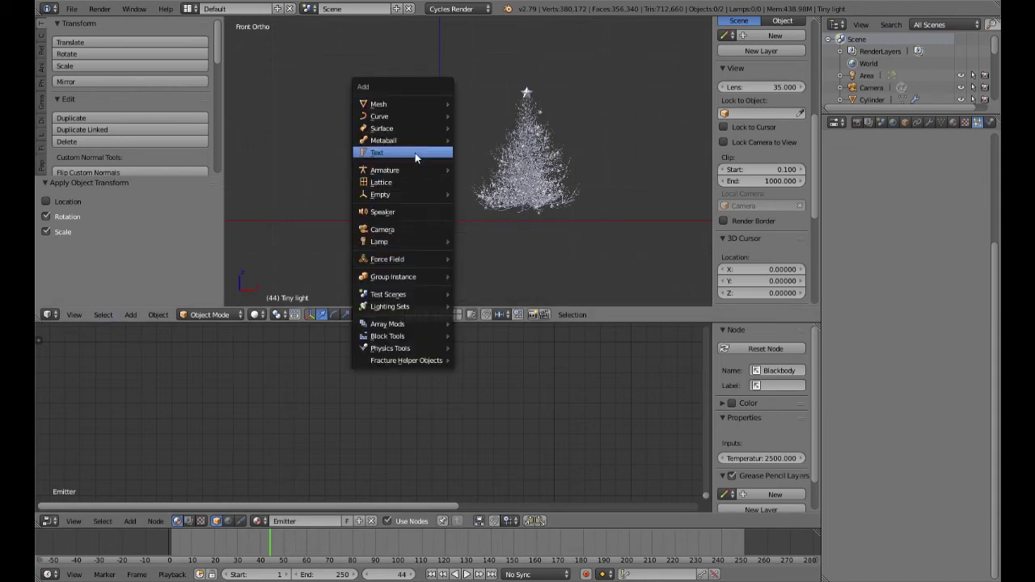
Add an Archimedean spiral from Curve > Curve Spirals at the origin
{"action": "mouse_move", "coordinate": [408, 121]}
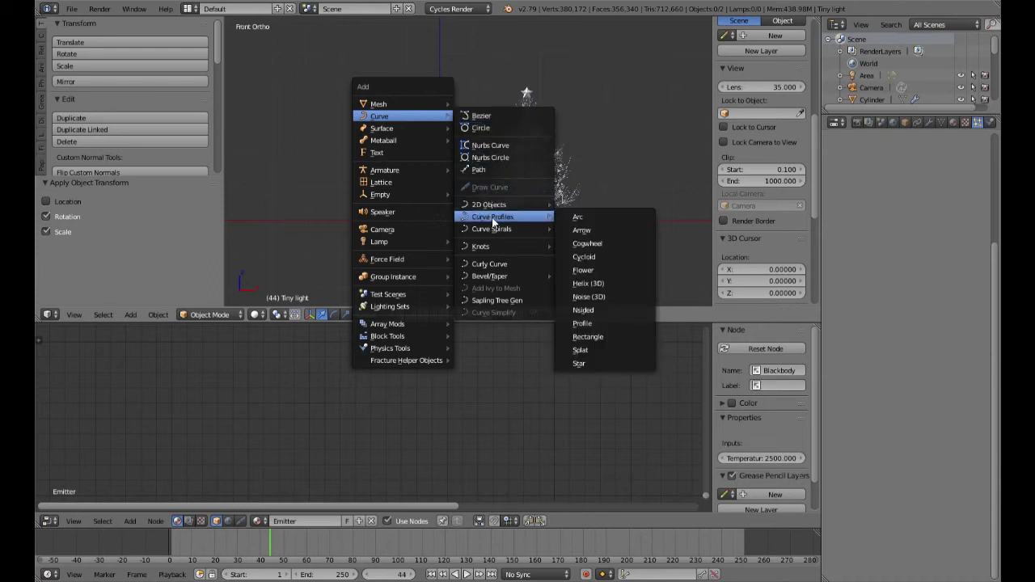
{"action": "mouse_move", "coordinate": [490, 232]}
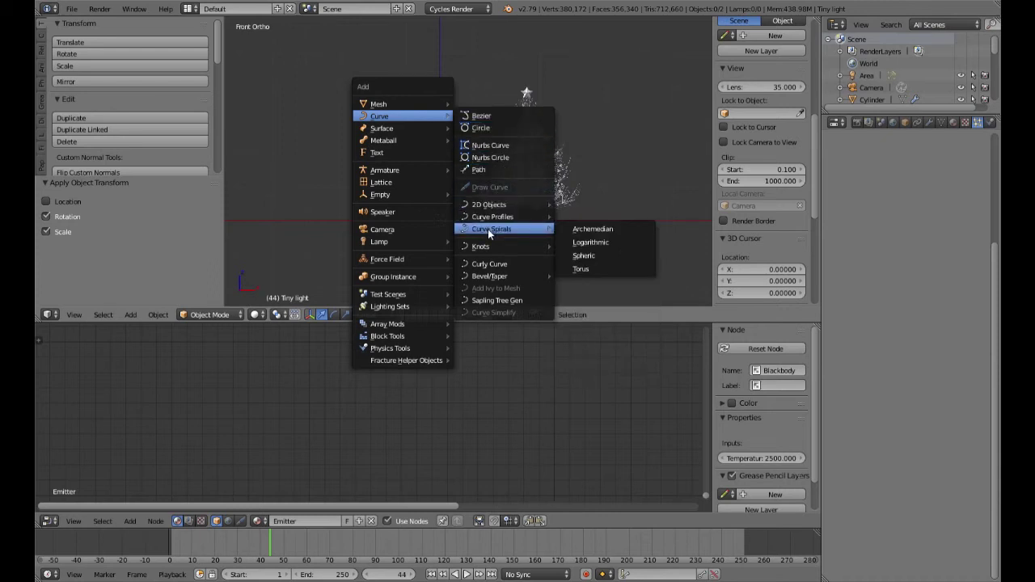
{"action": "left_click", "coordinate": [596, 232]}
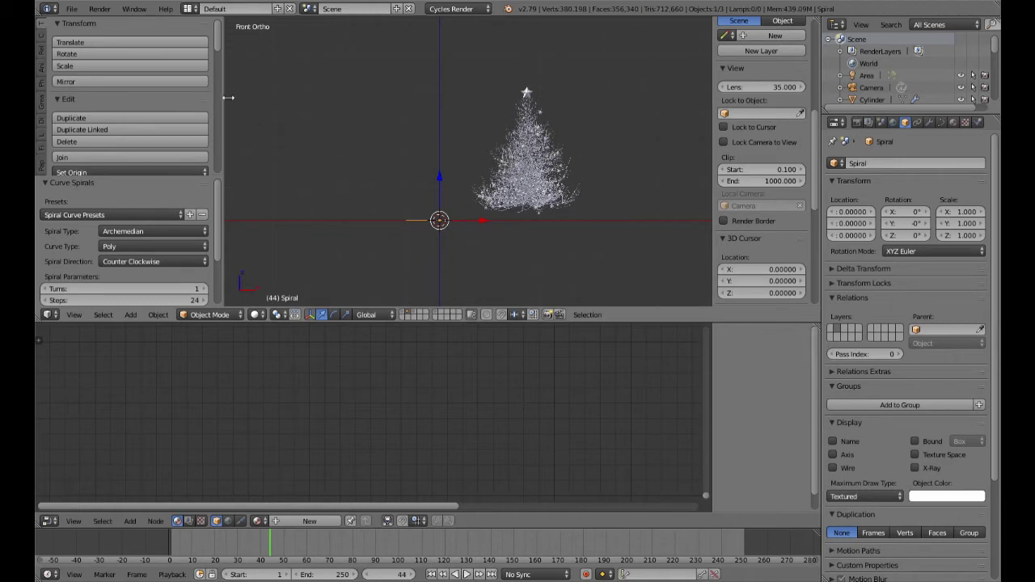
Inspect the first spiral at an angle and in Edit Mode, then delete it
{"action": "left_click", "coordinate": [75, 10]}
{"action": "middle_click_drag", "start_coordinate": [473, 212], "coordinate": [461, 265]}
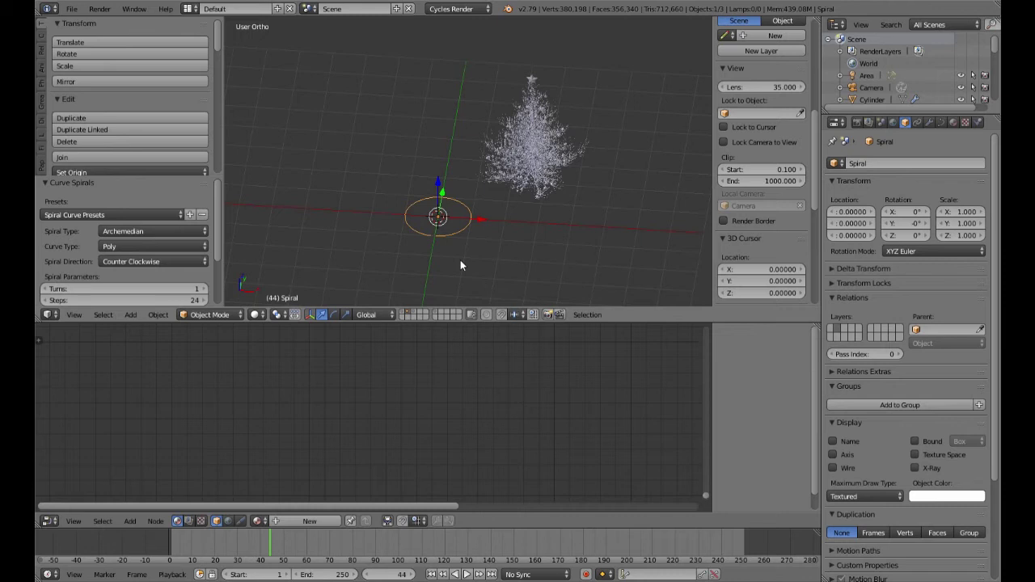
{"action": "key", "text": "Tab"}
{"action": "key", "text": "Tab"}
{"action": "key", "text": "KP_1"}
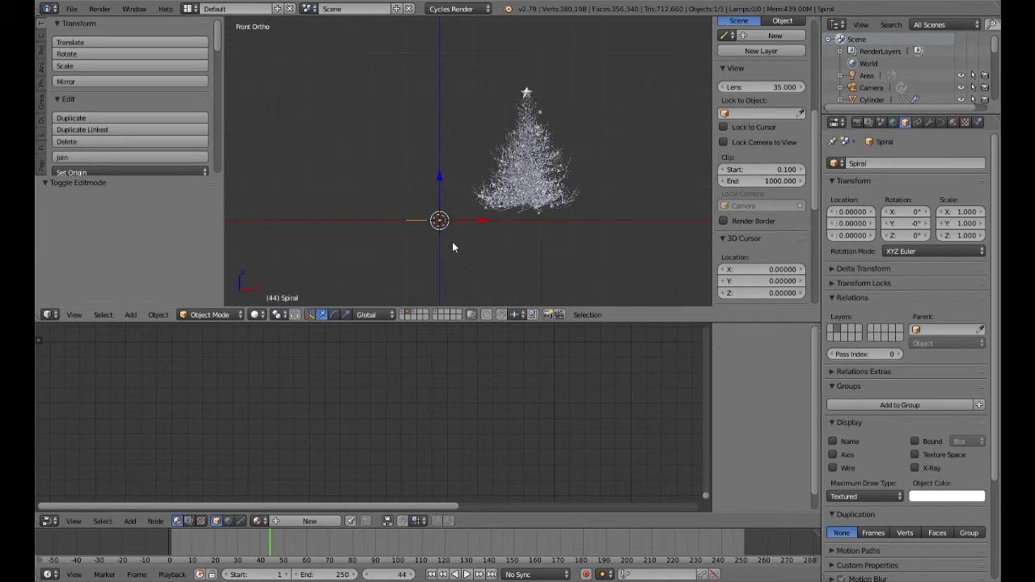
{"action": "key", "text": "x"}
{"action": "left_click", "coordinate": [433, 222]}
Add a replacement Archimedean spiral, Spiral.001, and scroll the Tool Shelf to its Archimedean Settings
{"action": "key", "text": "shift+a"}
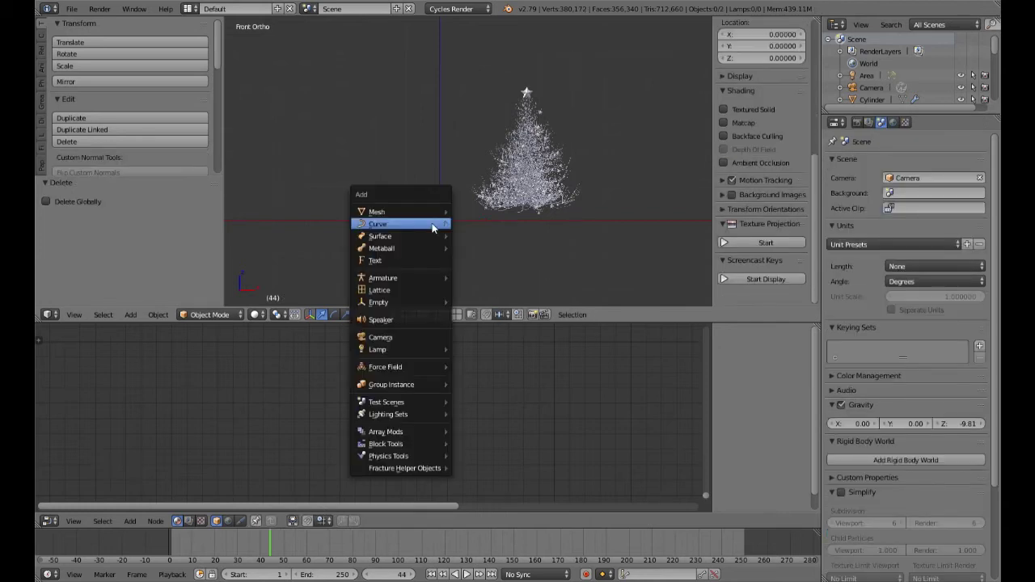
{"action": "mouse_move", "coordinate": [432, 227]}
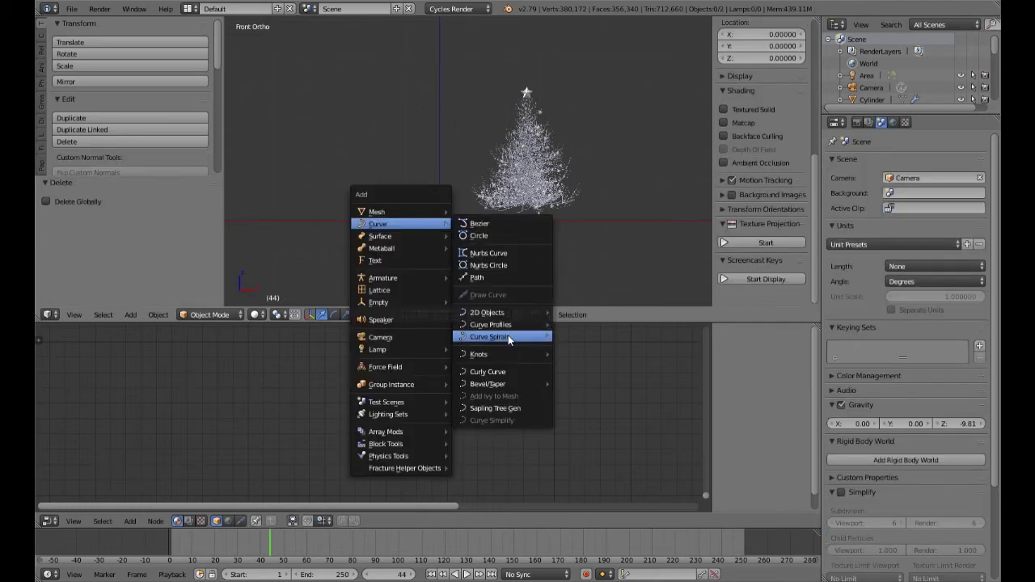
{"action": "mouse_move", "coordinate": [510, 338]}
{"action": "left_click", "coordinate": [591, 337]}
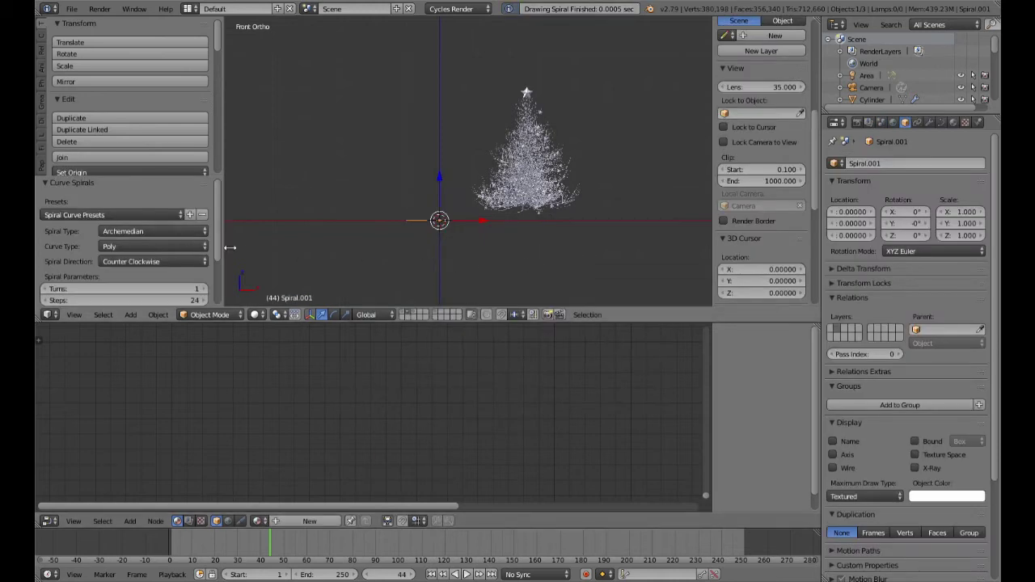
{"action": "scroll", "coordinate": [186, 237], "scroll_direction": "down", "scroll_amount": 2}
{"action": "scroll", "coordinate": [186, 236], "scroll_direction": "up", "scroll_amount": 2}
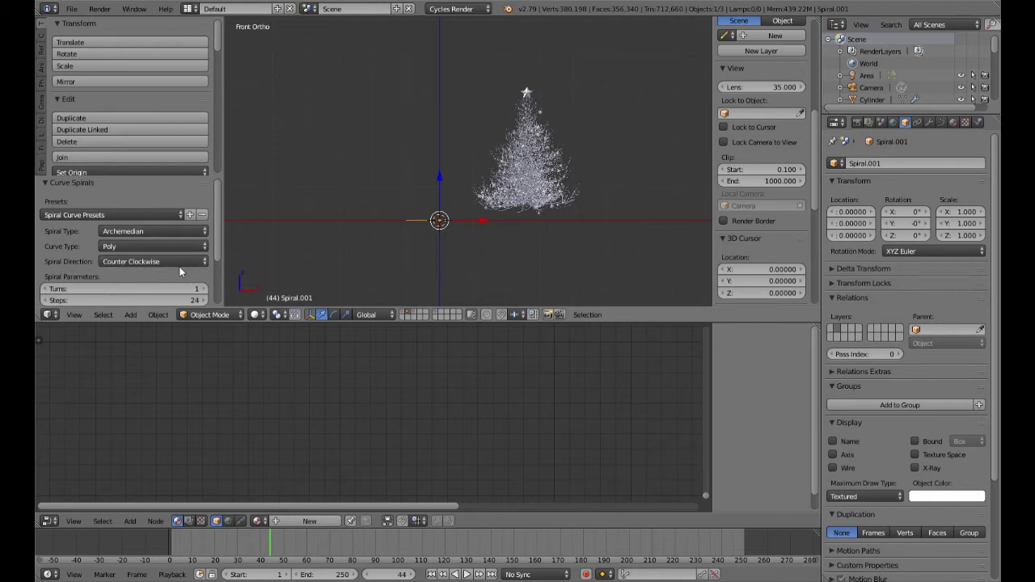
{"action": "scroll", "coordinate": [174, 269], "scroll_direction": "down", "scroll_amount": 3}
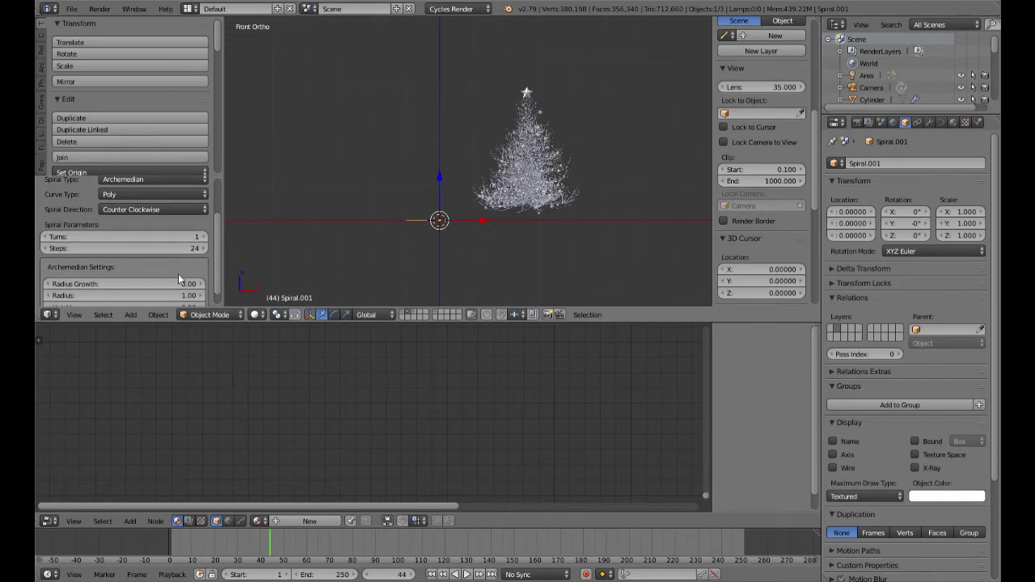
{"action": "scroll", "coordinate": [179, 279], "scroll_direction": "down", "scroll_amount": 1}
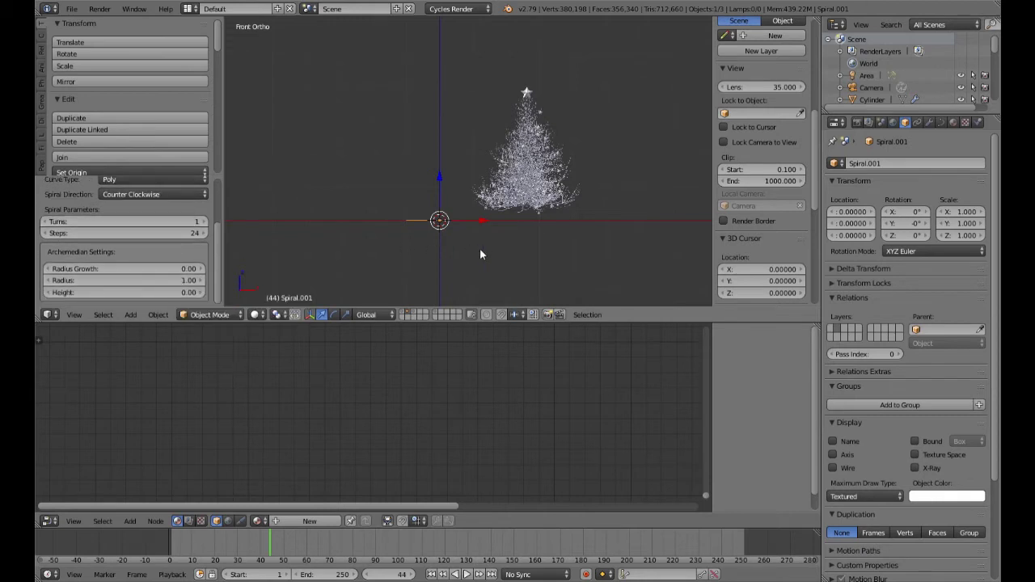
Set Spiral.001's Turns to 5 and orbit to view it from above
{"action": "left_click", "coordinate": [179, 222]}
{"action": "type", "text": "5"}
{"action": "key", "text": "Return"}
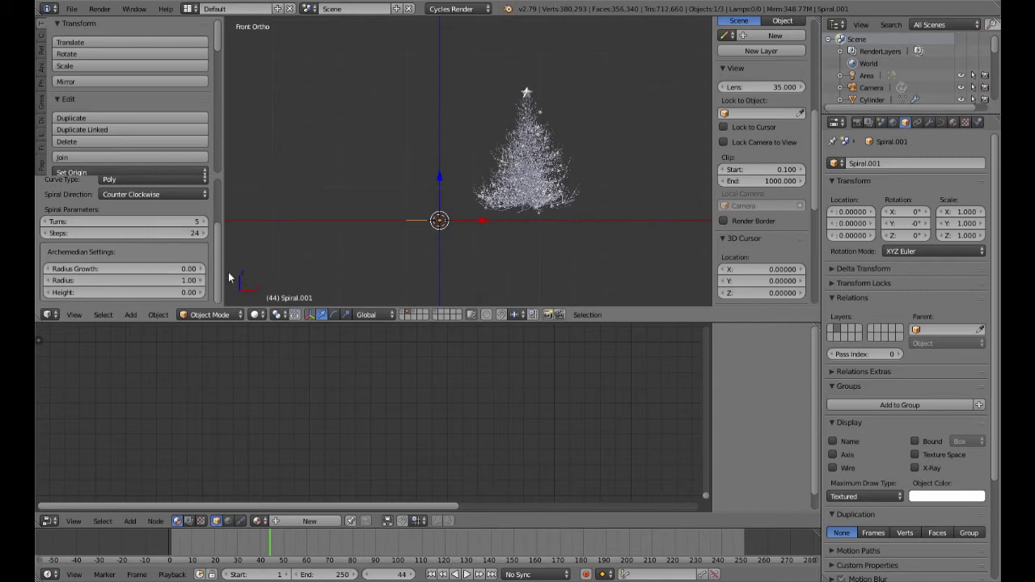
{"action": "mouse_move", "coordinate": [432, 256]}
{"action": "middle_mouse_down"}
{"action": "mouse_move", "coordinate": [436, 223]}
{"action": "mouse_move", "coordinate": [432, 251]}
{"action": "middle_mouse_up"}
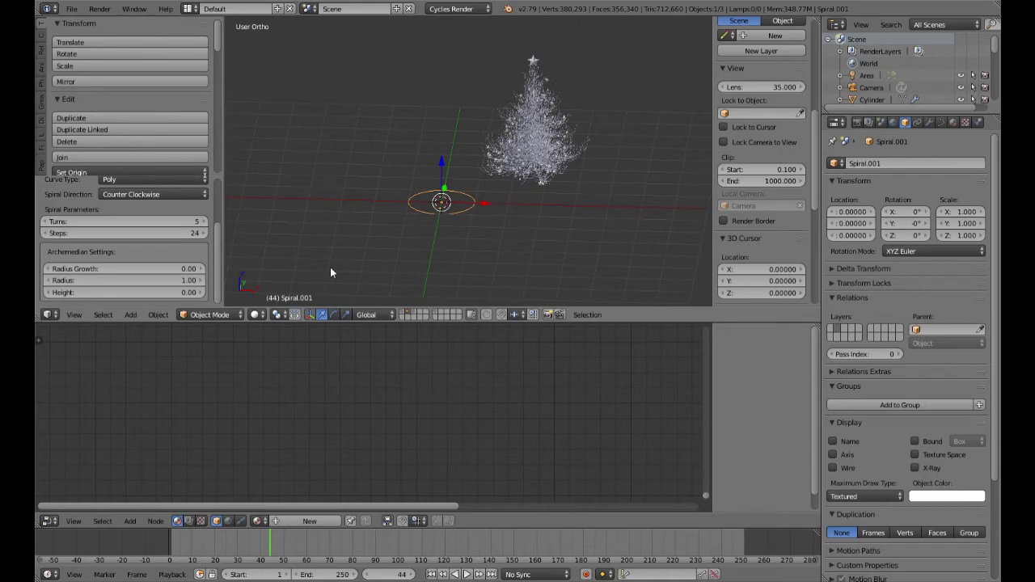
Set the spiral's Radius Growth to 0.20
{"action": "left_click", "coordinate": [147, 270]}
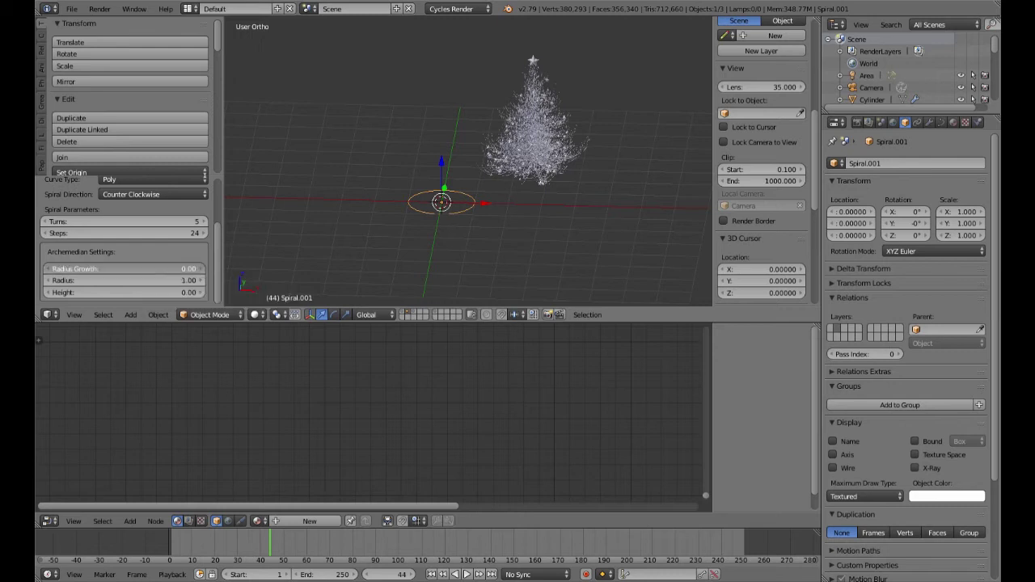
{"action": "type", "text": "2"}
{"action": "key", "text": "Return"}
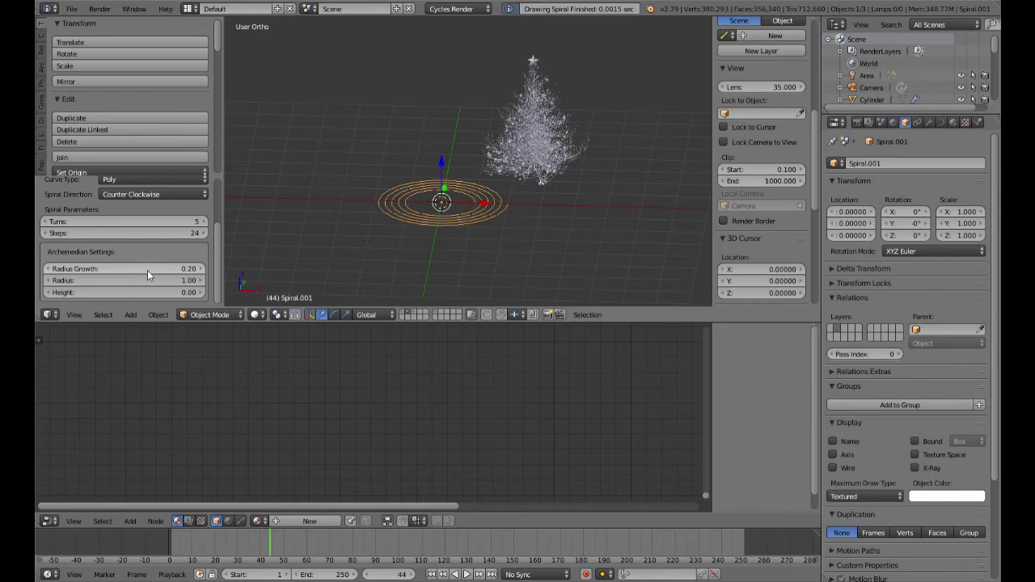
{"action": "scroll", "coordinate": [469, 204], "scroll_direction": "up", "scroll_amount": 3}
{"action": "middle_click_drag", "start_coordinate": [469, 205], "coordinate": [315, 262]}
Give the spiral a Height of 0.75 and view it in Front Ortho
{"action": "left_click", "coordinate": [155, 293]}
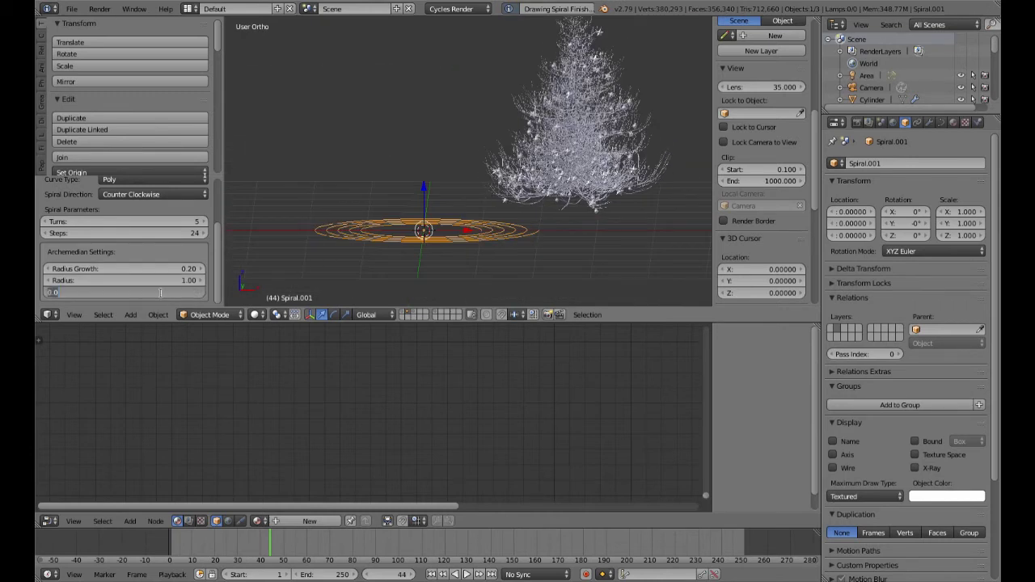
{"action": "key", "text": "BackSpace"}
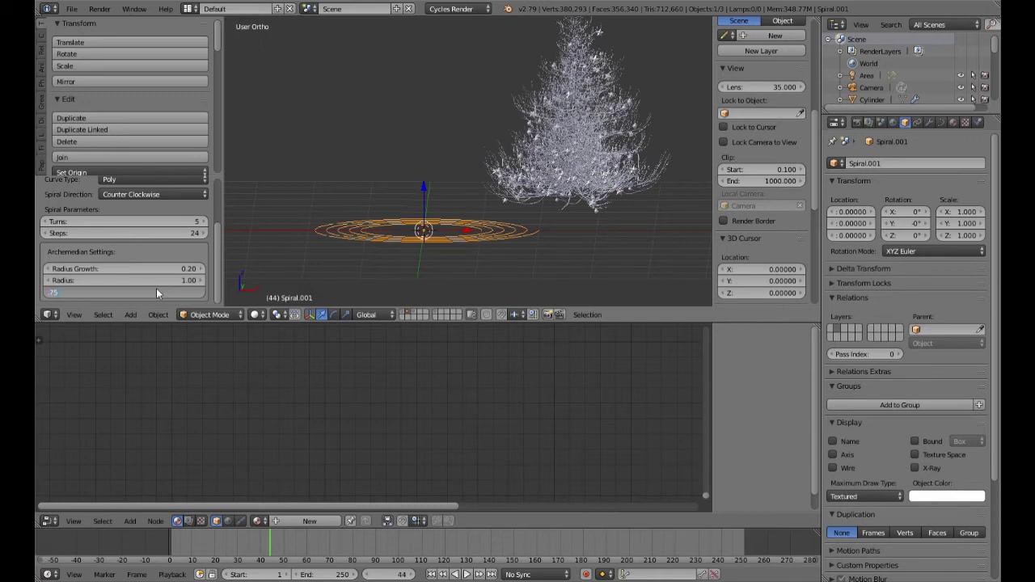
{"action": "type", "text": ".75"}
{"action": "key", "text": "Return"}
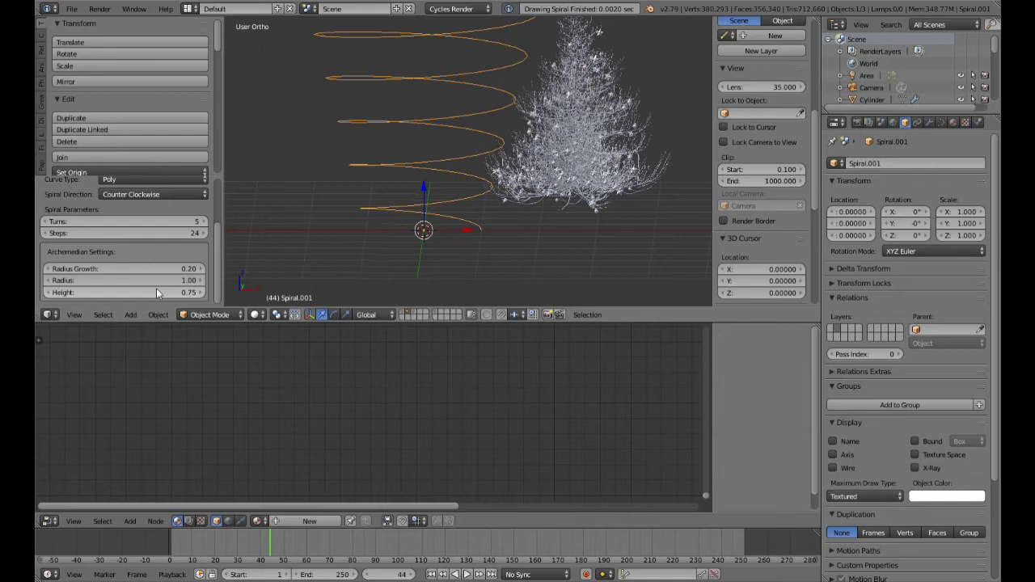
{"action": "key", "text": "KP_1"}
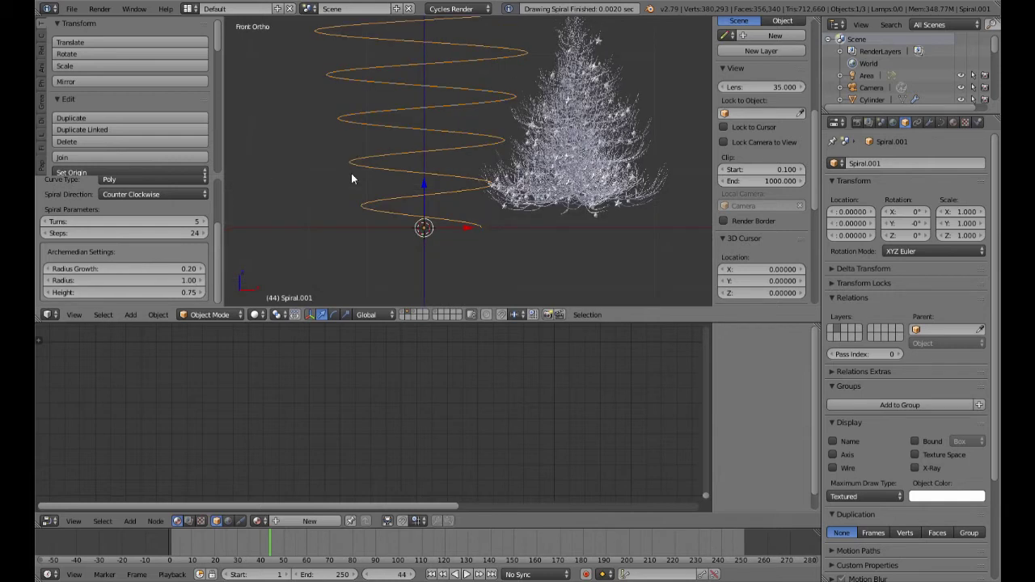
{"action": "scroll", "coordinate": [361, 172], "scroll_direction": "down", "scroll_amount": 4}
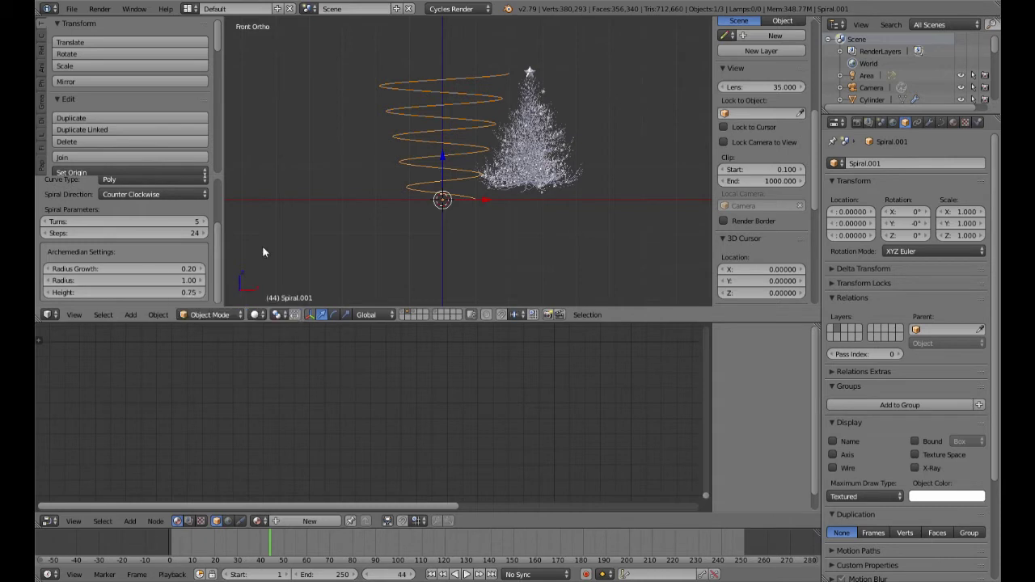
Try a spiral Radius of 0.00 and Radius Growth values of -0.20 and -0.02
{"action": "double_click", "coordinate": [129, 284]}
{"action": "key", "text": "BackSpace"}
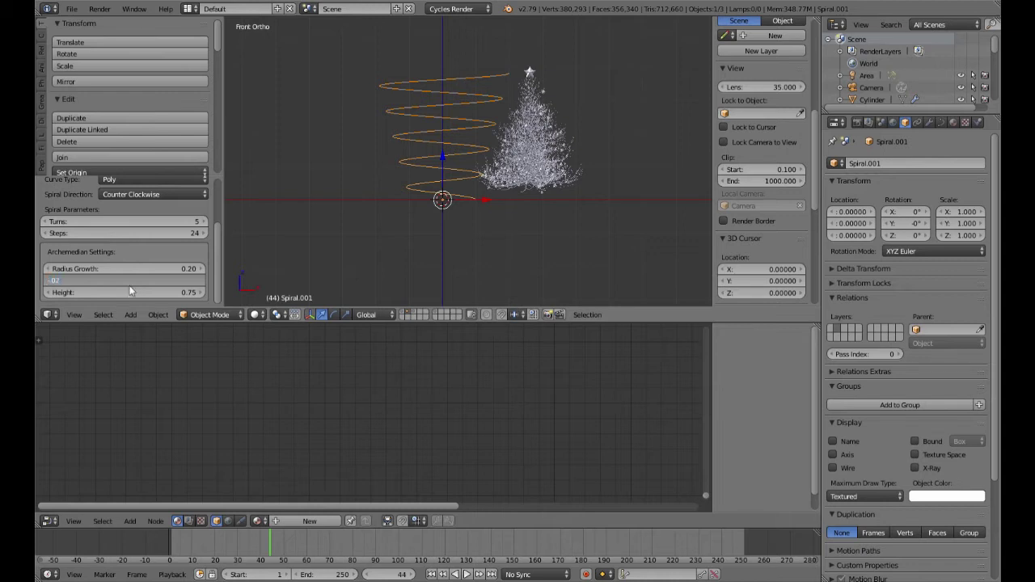
{"action": "type", "text": "0.0"}
{"action": "key", "text": "Return"}
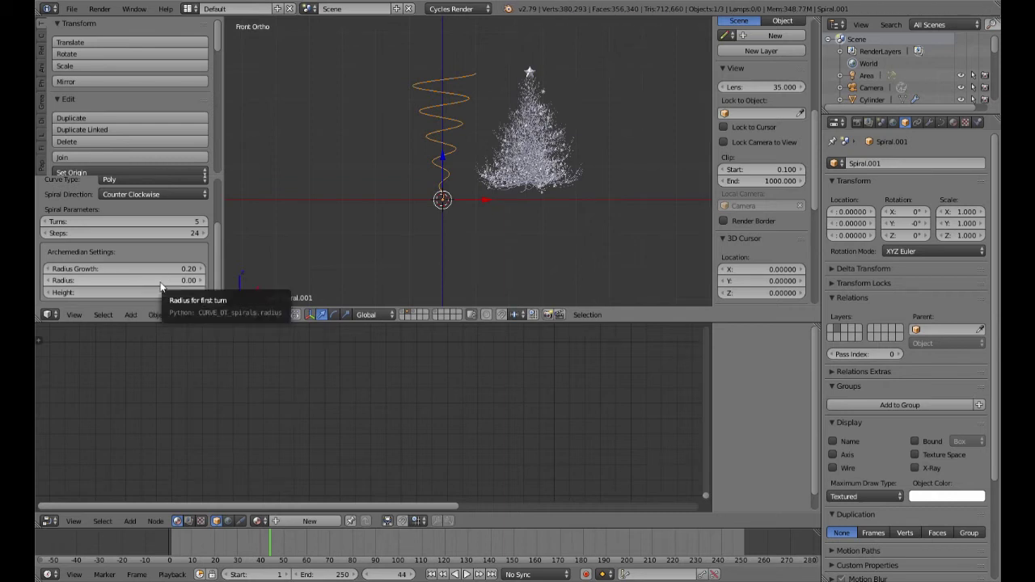
{"action": "left_click", "coordinate": [163, 283]}
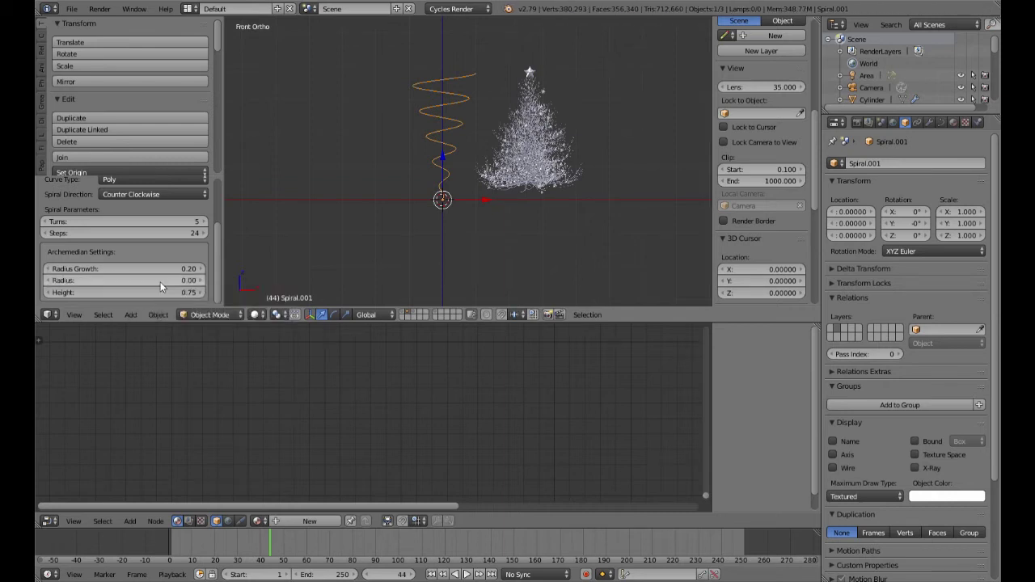
{"action": "left_click", "coordinate": [164, 269]}
{"action": "key", "text": "BackSpace"}
{"action": "type", "text": "-.2"}
{"action": "key", "text": "Return"}
{"action": "left_click", "coordinate": [164, 270]}
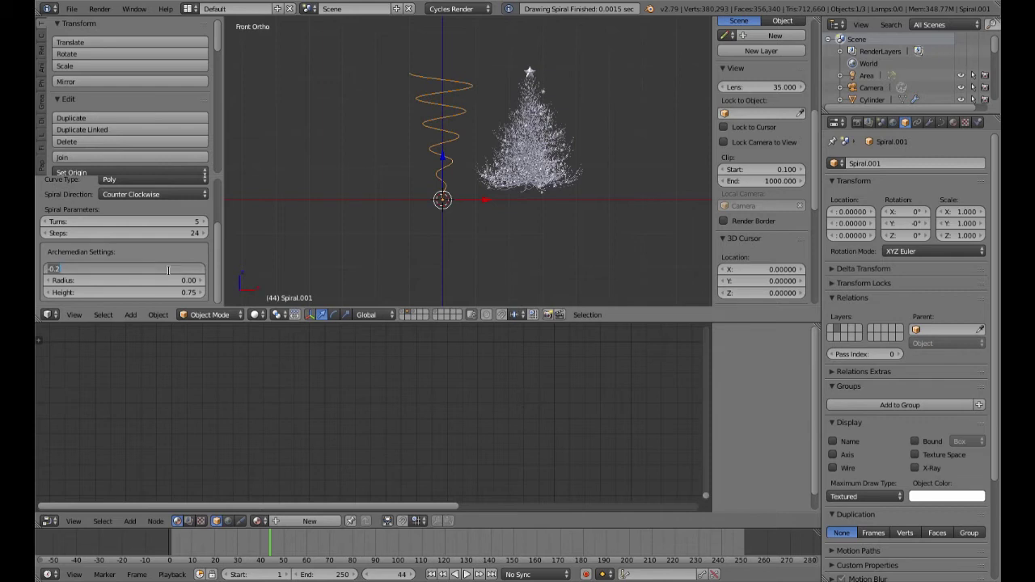
{"action": "key", "text": "BackSpace"}
{"action": "type", "text": "-.02"}
{"action": "key", "text": "Return"}
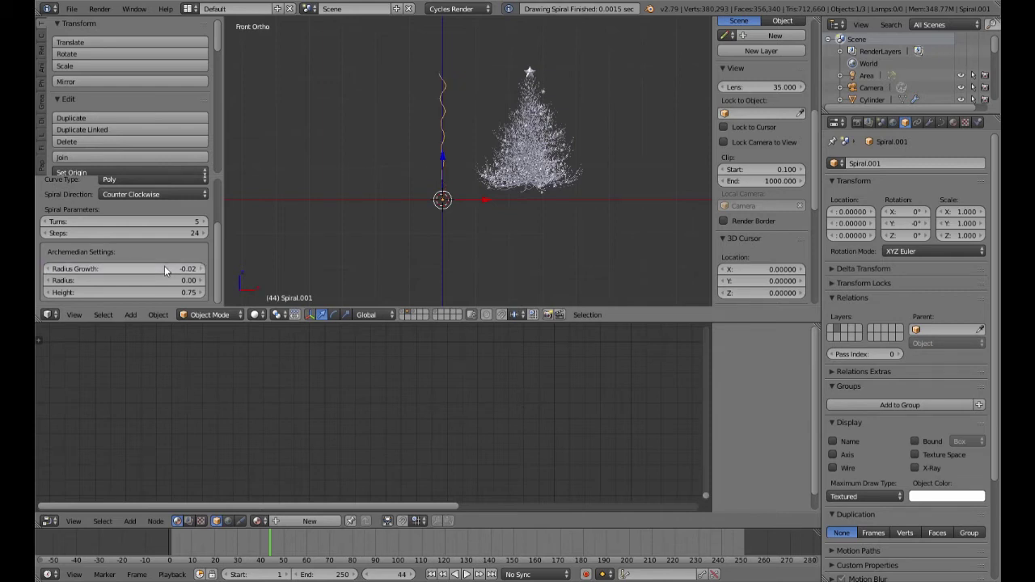
Preview Radius Growth by sweeping it, then set it to 0
{"action": "scroll", "coordinate": [441, 227], "scroll_direction": "up", "scroll_amount": 3}
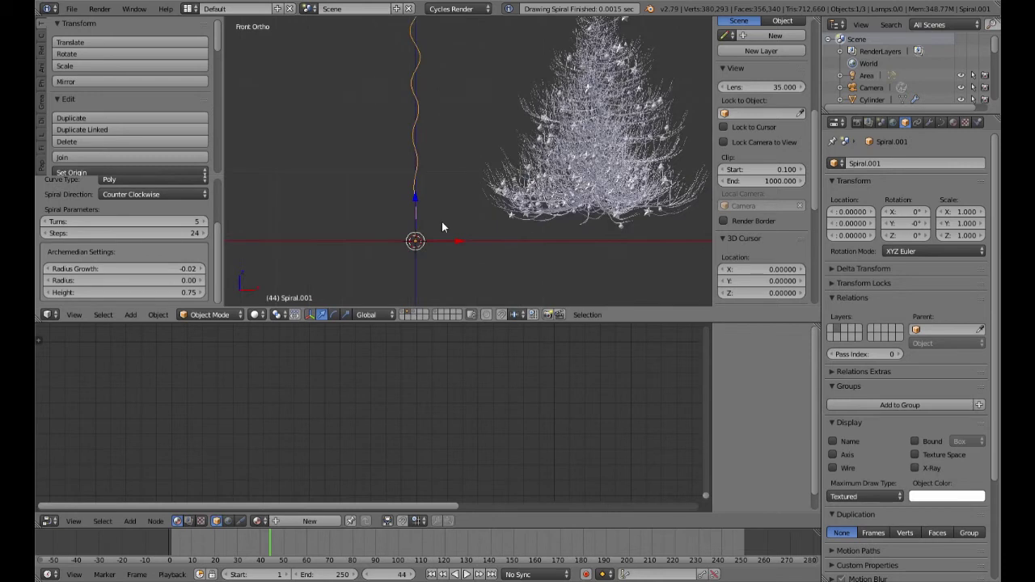
{"action": "left_click", "coordinate": [138, 268]}
{"action": "key", "text": "Return"}
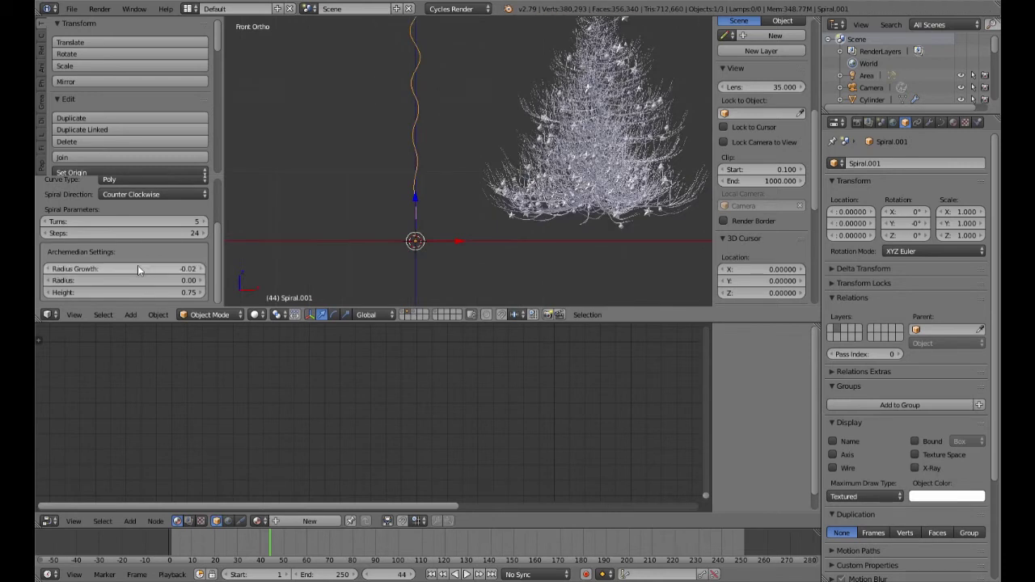
{"action": "left_click_drag", "start_coordinate": [165, 269], "coordinate": [5, 270]}
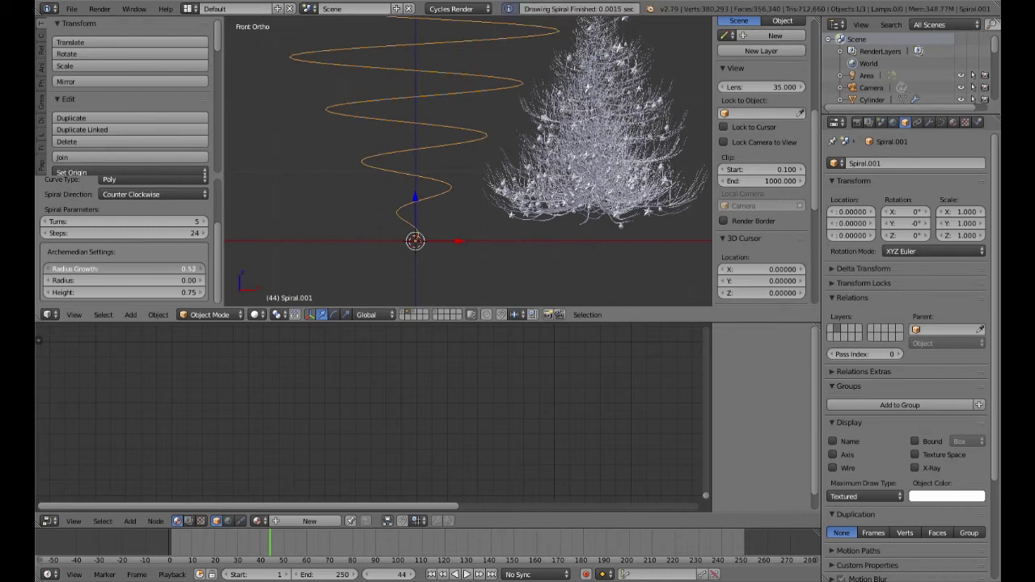
{"action": "key", "text": "Escape"}
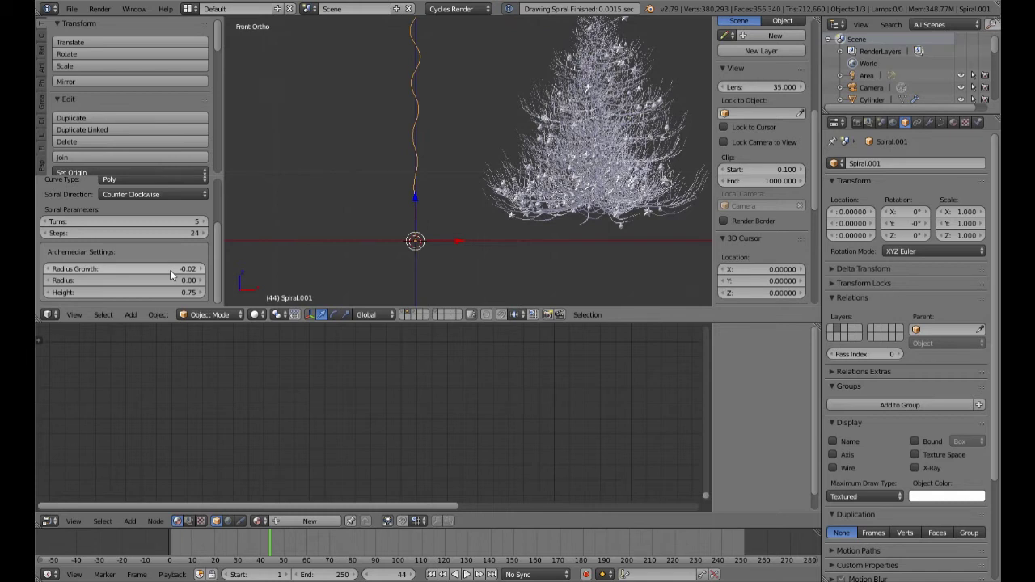
{"action": "left_click", "coordinate": [172, 269]}
{"action": "type", "text": "0"}
{"action": "key", "text": "Return"}
Set the spiral's Radius to 0.50, checking the helix from above and in Front Ortho
{"action": "left_click", "coordinate": [181, 280]}
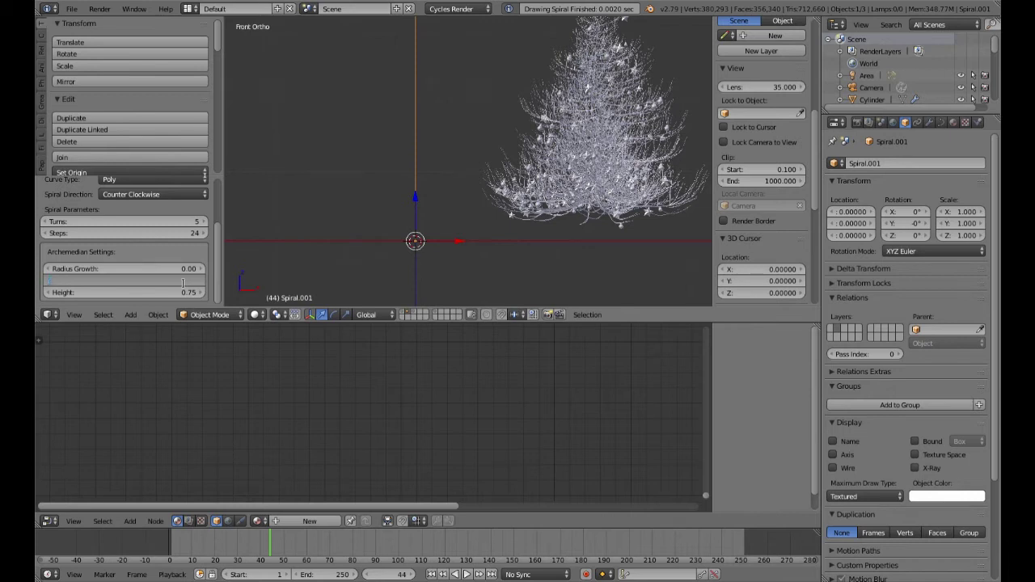
{"action": "type", "text": ".2"}
{"action": "key", "text": "Return"}
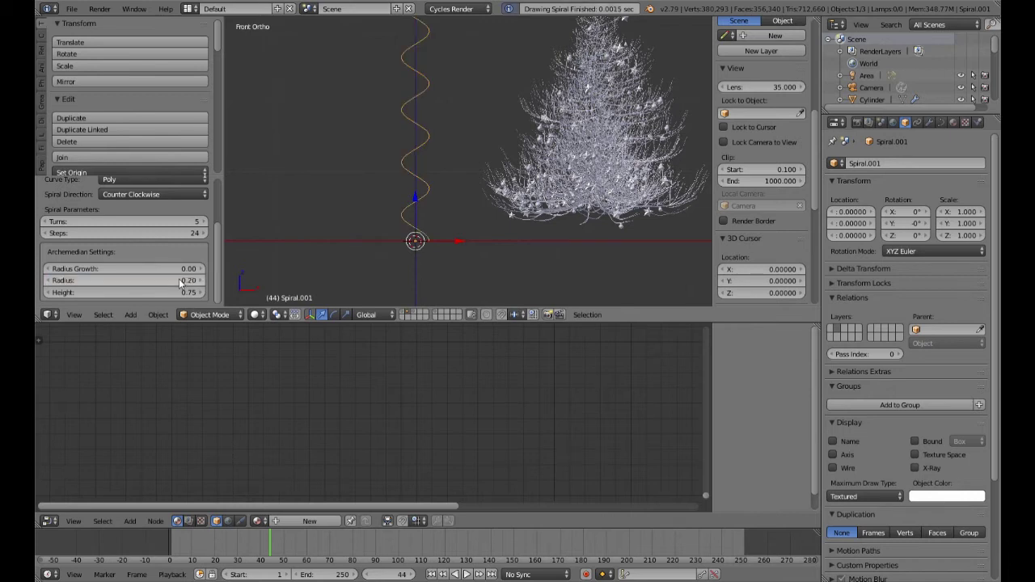
{"action": "scroll", "coordinate": [415, 231], "scroll_direction": "down", "scroll_amount": 2}
{"action": "middle_click_drag", "start_coordinate": [416, 231], "coordinate": [462, 300]}
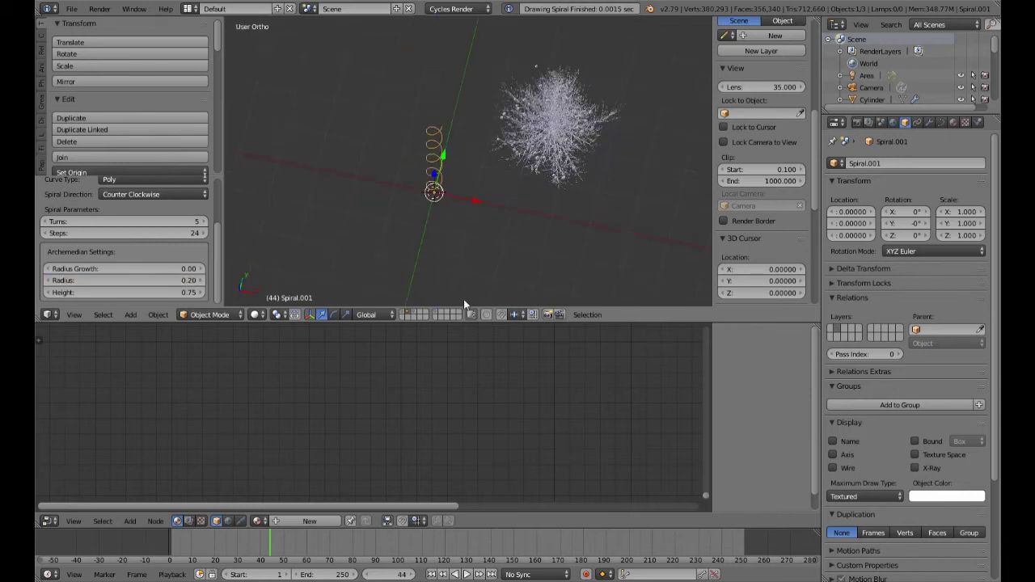
{"action": "left_click", "coordinate": [177, 282]}
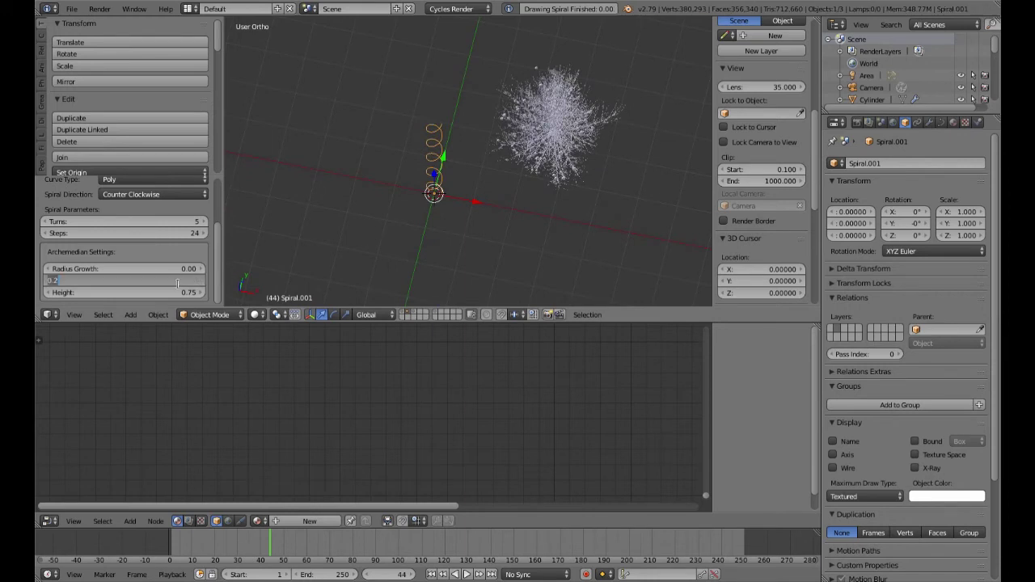
{"action": "type", "text": ".5"}
{"action": "key", "text": "Return"}
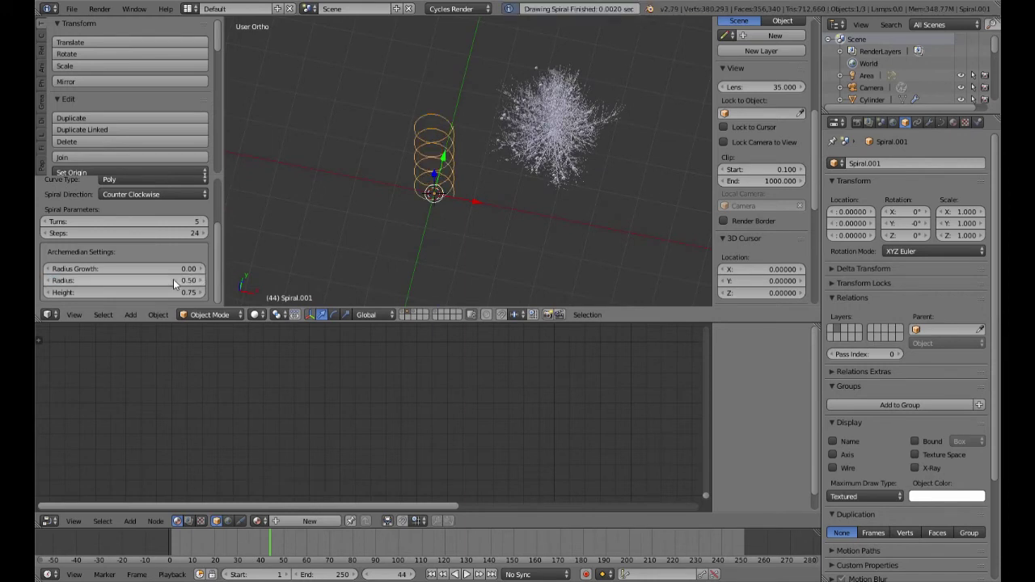
{"action": "middle_click_drag", "start_coordinate": [335, 243], "coordinate": [358, 189]}
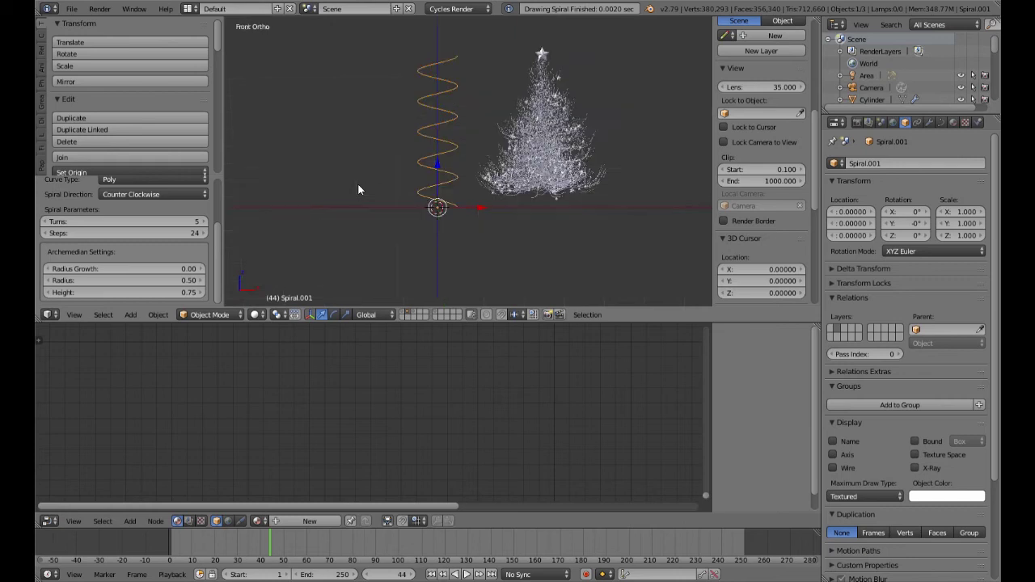
{"action": "key", "text": "KP_1"}
{"action": "scroll", "coordinate": [357, 186], "scroll_direction": "up", "scroll_amount": 2}
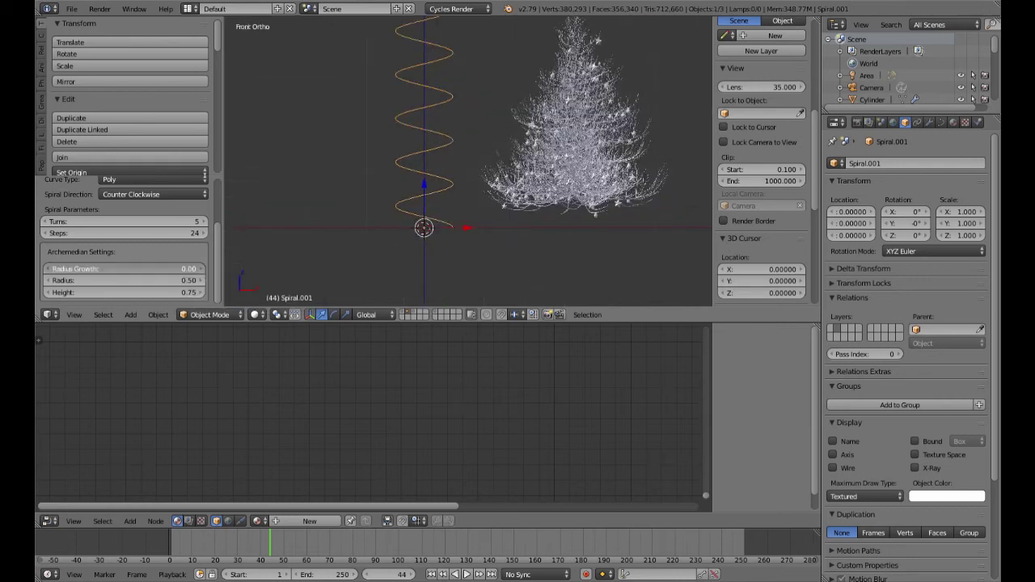
Lower Radius Growth to -0.12 so the coil narrows as it rises
{"action": "left_click_drag", "start_coordinate": [125, 268], "coordinate": [64, 269]}
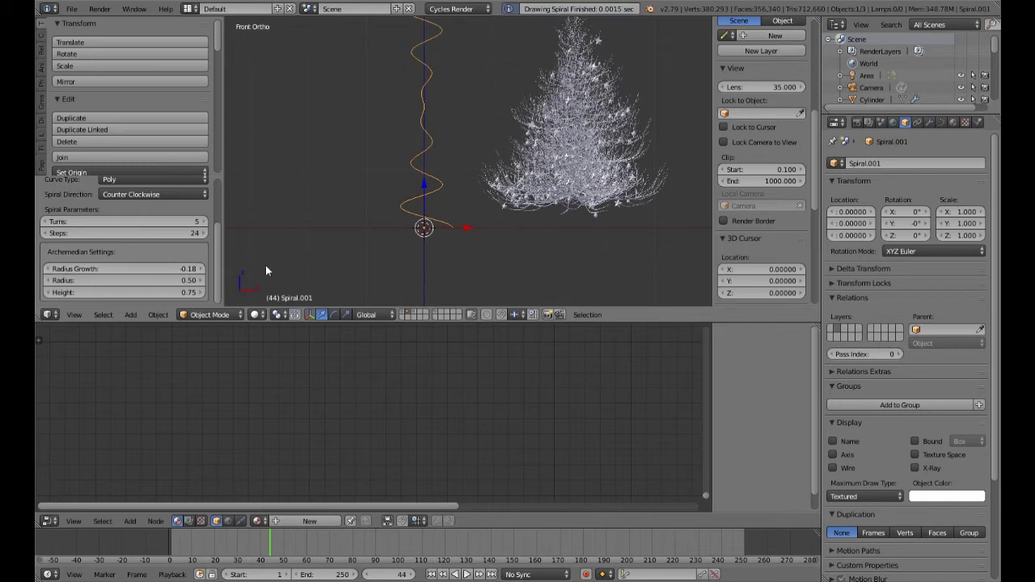
{"action": "left_click", "coordinate": [202, 274]}
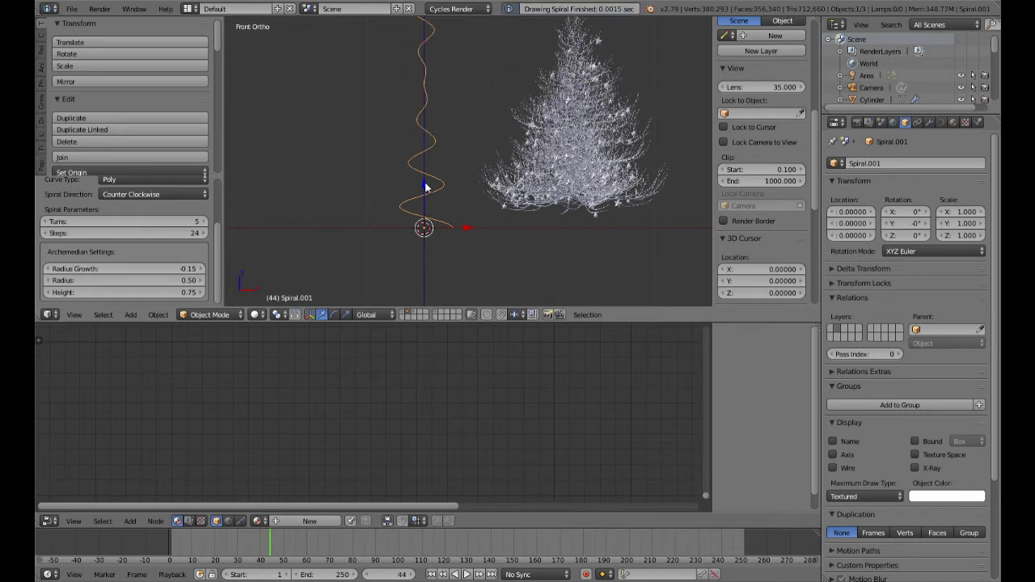
{"action": "scroll", "coordinate": [421, 194], "scroll_direction": "down", "scroll_amount": 5}
{"action": "left_click", "coordinate": [200, 273]}
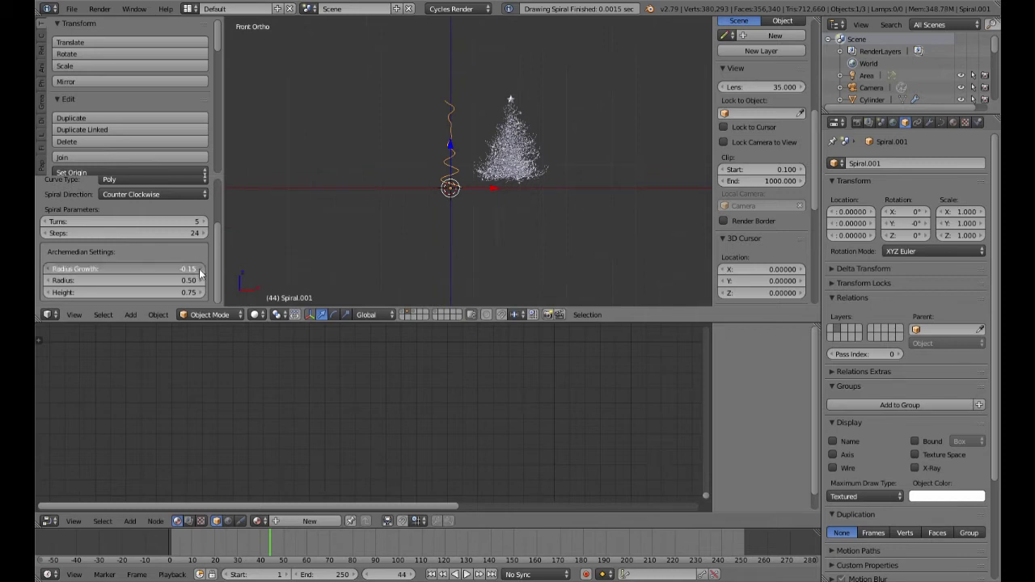
{"action": "left_click", "coordinate": [200, 273]}
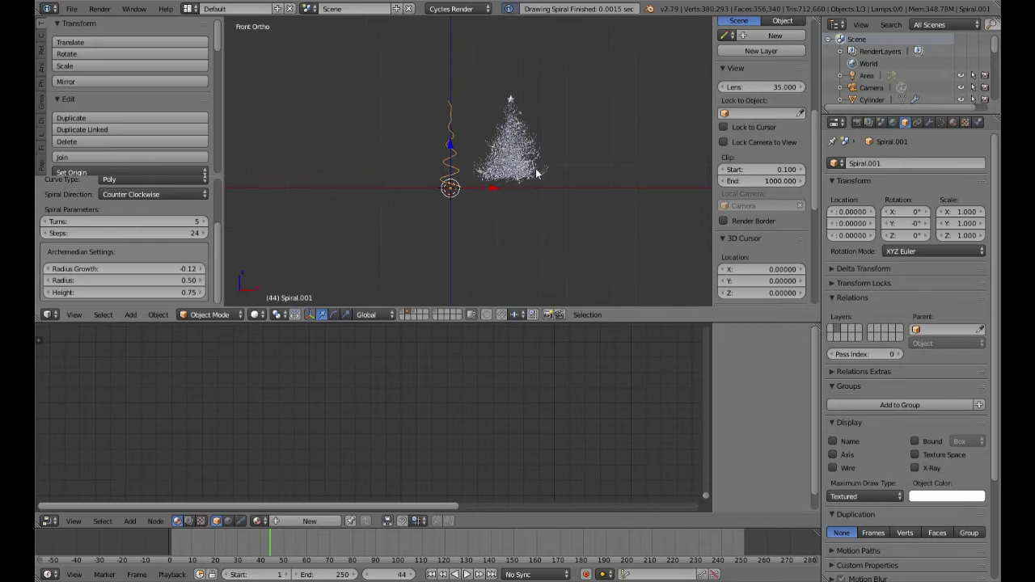
{"action": "scroll", "coordinate": [447, 198], "scroll_direction": "up", "scroll_amount": 6}
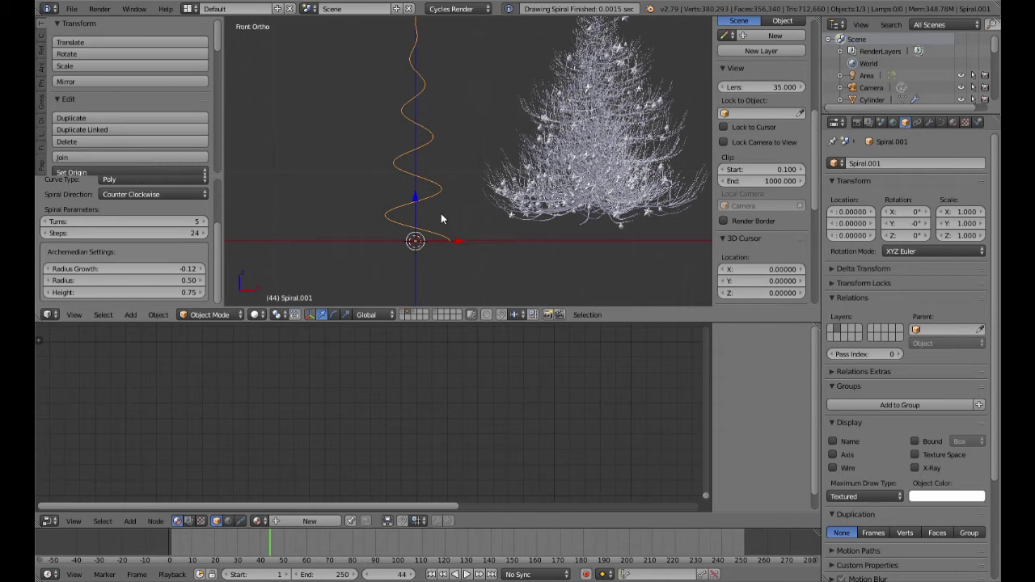
Move the old spiral to another layer and delete it there
{"action": "key", "text": "m"}
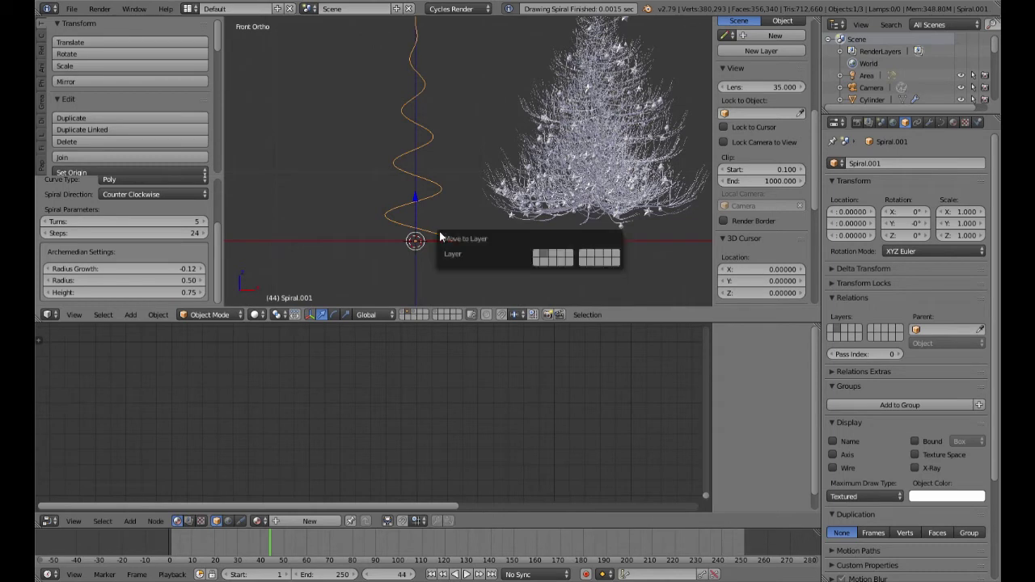
{"action": "left_click", "coordinate": [563, 257]}
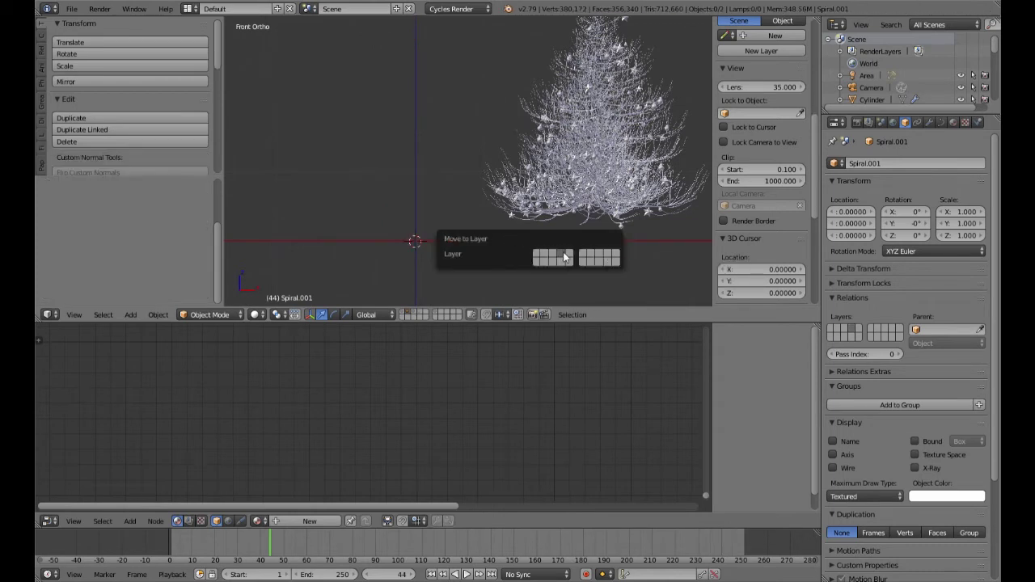
{"action": "left_click", "coordinate": [421, 312]}
{"action": "key", "text": "KP_Decimal"}
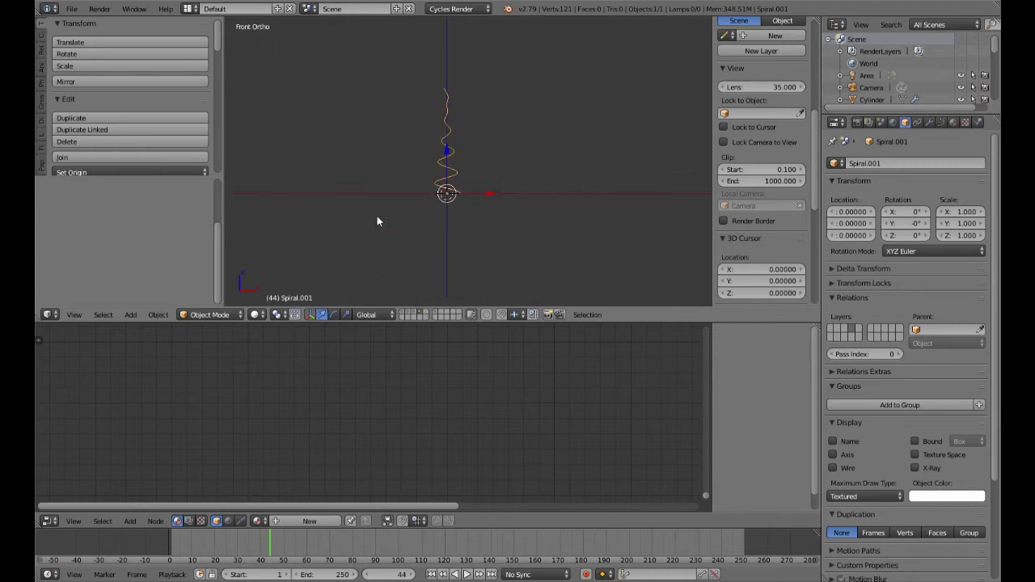
{"action": "key", "text": "Delete"}
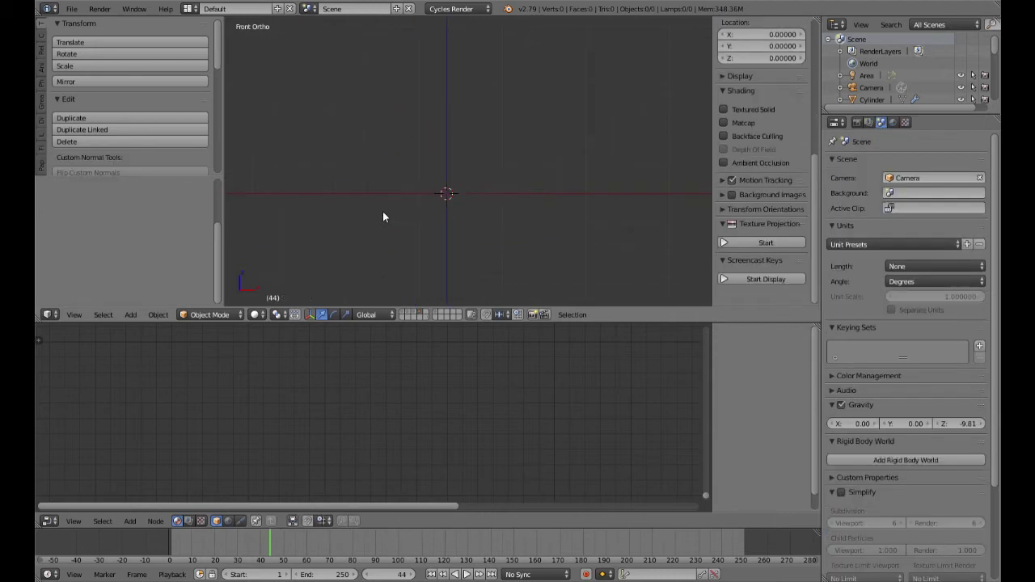
Add an Archimedean spiral curve with a Radius of 1.00
{"action": "key", "text": "shift+a"}
{"action": "mouse_move", "coordinate": [445, 325]}
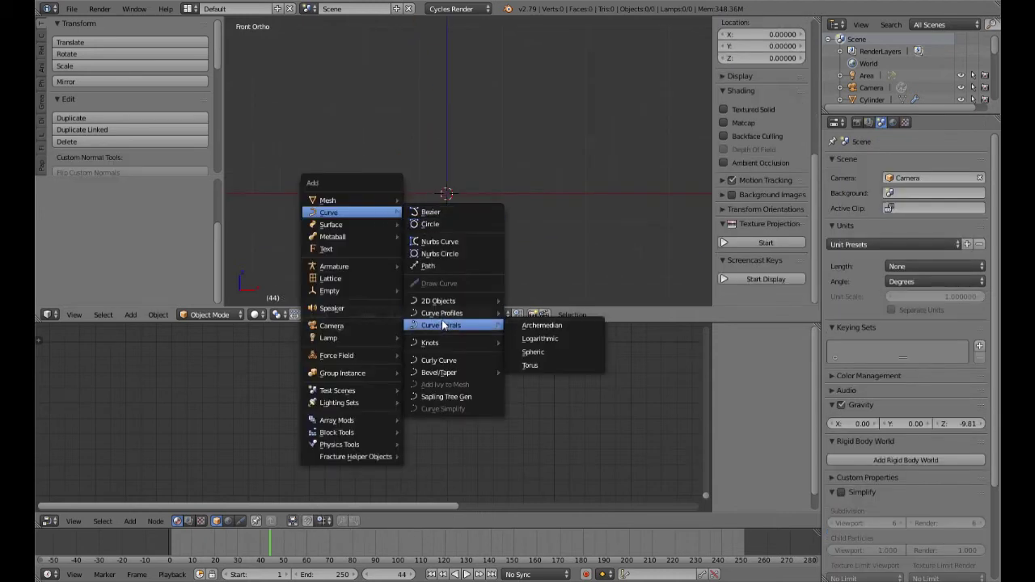
{"action": "left_click", "coordinate": [541, 325]}
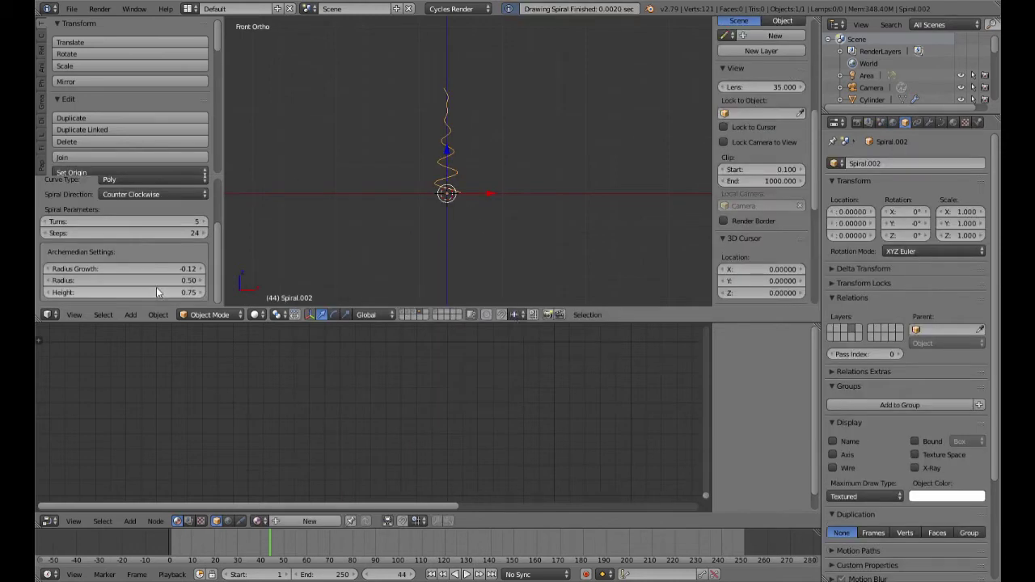
{"action": "scroll", "coordinate": [465, 211], "scroll_direction": "up", "scroll_amount": 4}
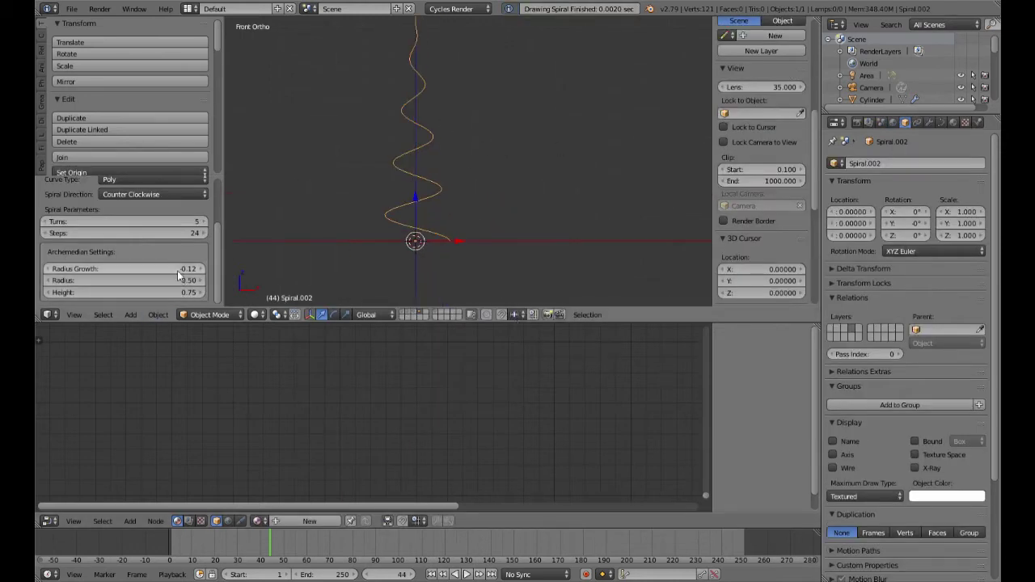
{"action": "mouse_move", "coordinate": [125, 269]}
{"action": "left_mouse_down"}
{"action": "mouse_move", "coordinate": [77, 269]}
{"action": "mouse_move", "coordinate": [145, 269]}
{"action": "left_mouse_up"}
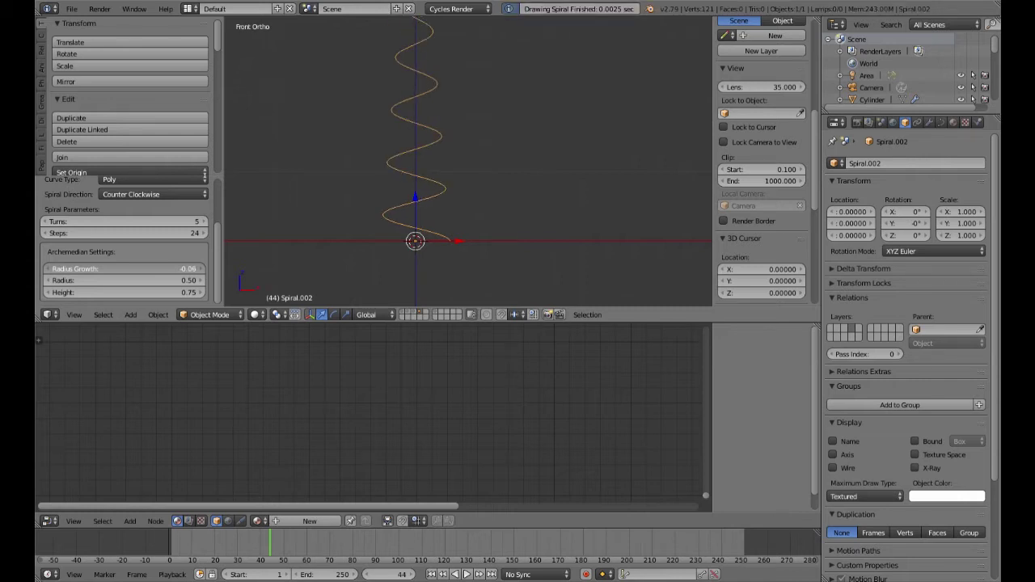
{"action": "scroll", "coordinate": [372, 187], "scroll_direction": "down", "scroll_amount": 4}
{"action": "mouse_move", "coordinate": [125, 280]}
{"action": "left_mouse_down"}
{"action": "mouse_move", "coordinate": [174, 279]}
{"action": "mouse_move", "coordinate": [161, 275]}
{"action": "left_mouse_up"}
{"action": "left_click", "coordinate": [178, 283]}
{"action": "type", "text": "1"}
{"action": "key", "text": "Return"}
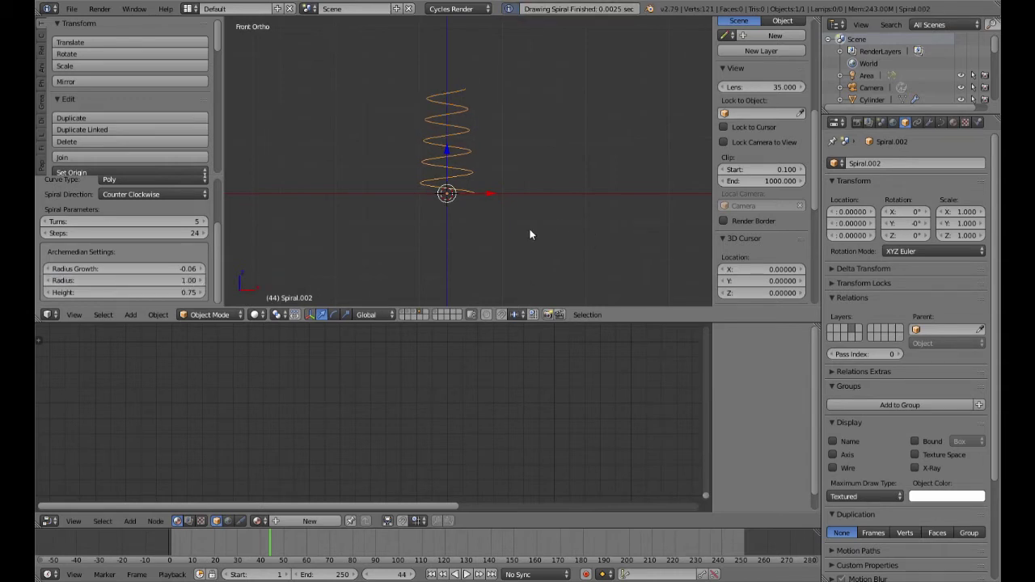
Taper the spiral with Radius Growth -0.18, checking the cone shape in Front Ortho
{"action": "scroll", "coordinate": [488, 243], "scroll_direction": "up", "scroll_amount": 3}
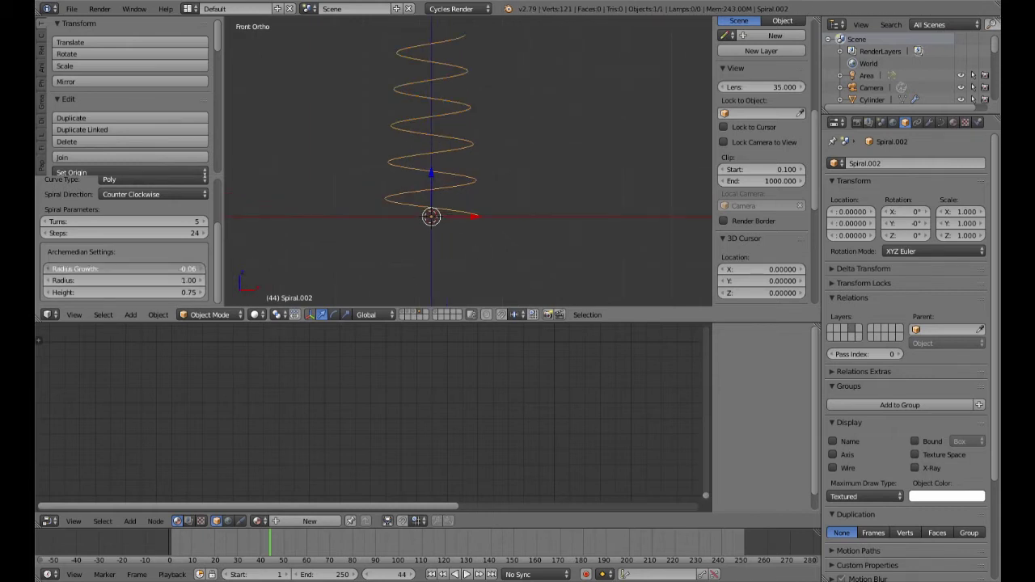
{"action": "left_click_drag", "start_coordinate": [180, 268], "coordinate": [127, 271]}
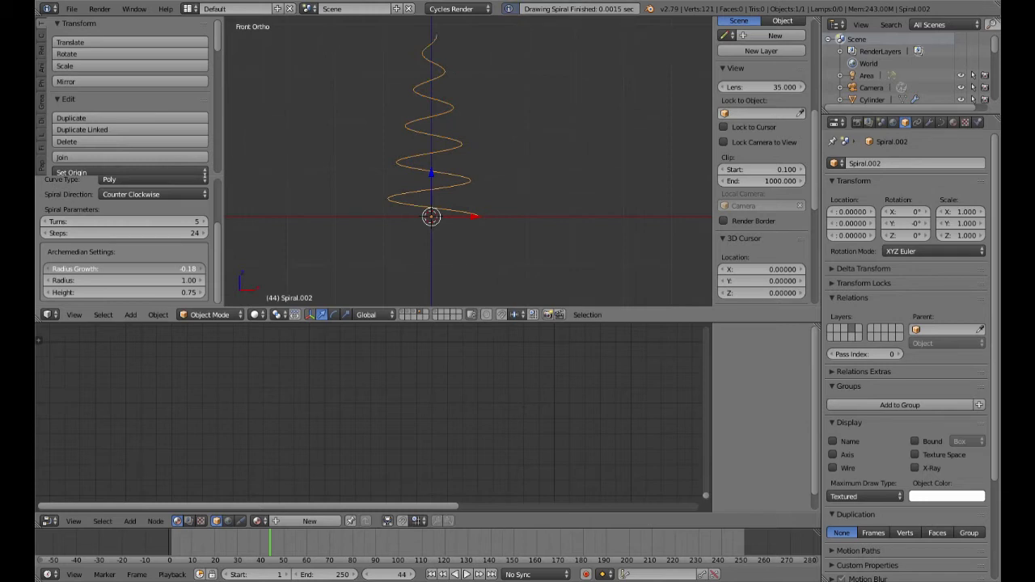
{"action": "left_click_drag", "start_coordinate": [126, 271], "coordinate": [126, 271]}
{"action": "middle_click_drag", "start_coordinate": [343, 250], "coordinate": [410, 293]}
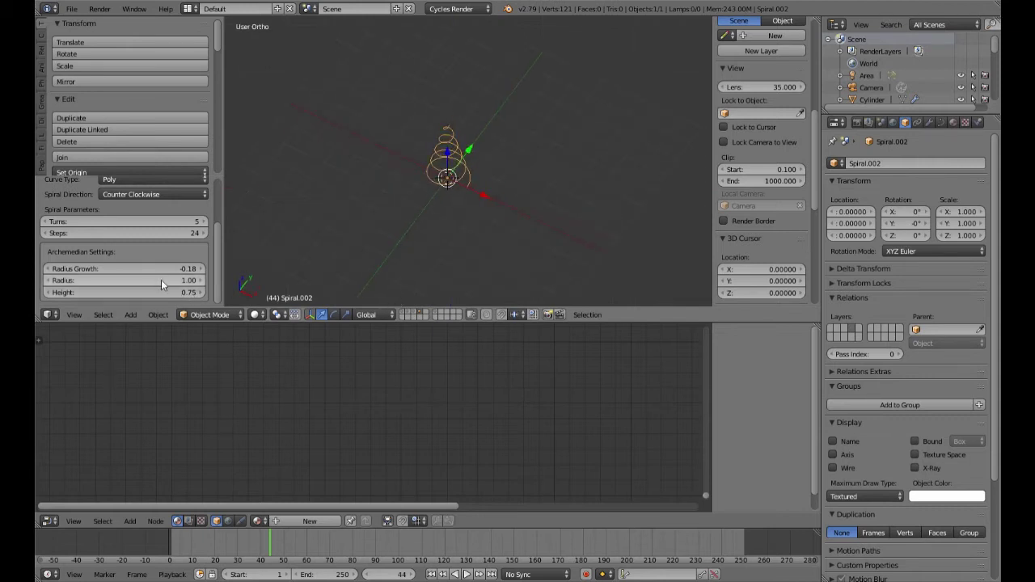
{"action": "left_click_drag", "start_coordinate": [163, 278], "coordinate": [164, 278]}
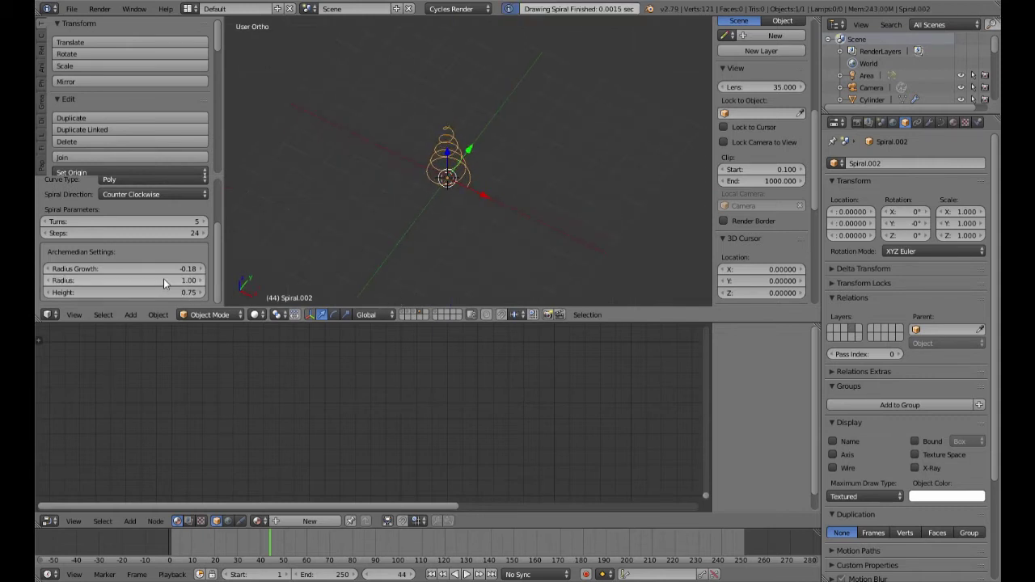
{"action": "middle_click_drag", "start_coordinate": [342, 236], "coordinate": [444, 162]}
{"action": "key", "text": "KP_1"}
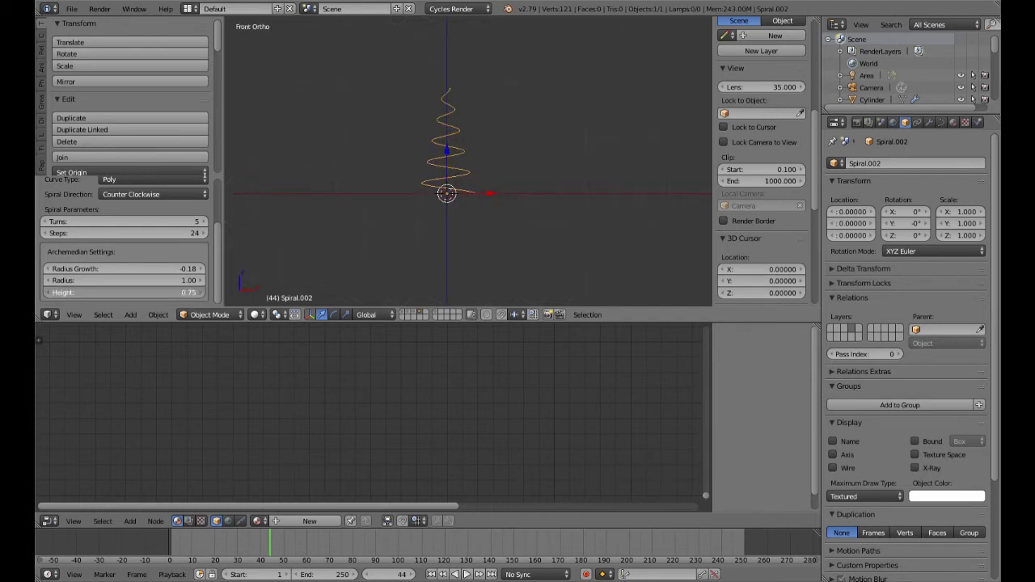
{"action": "scroll", "coordinate": [530, 235], "scroll_direction": "up", "scroll_amount": 4}
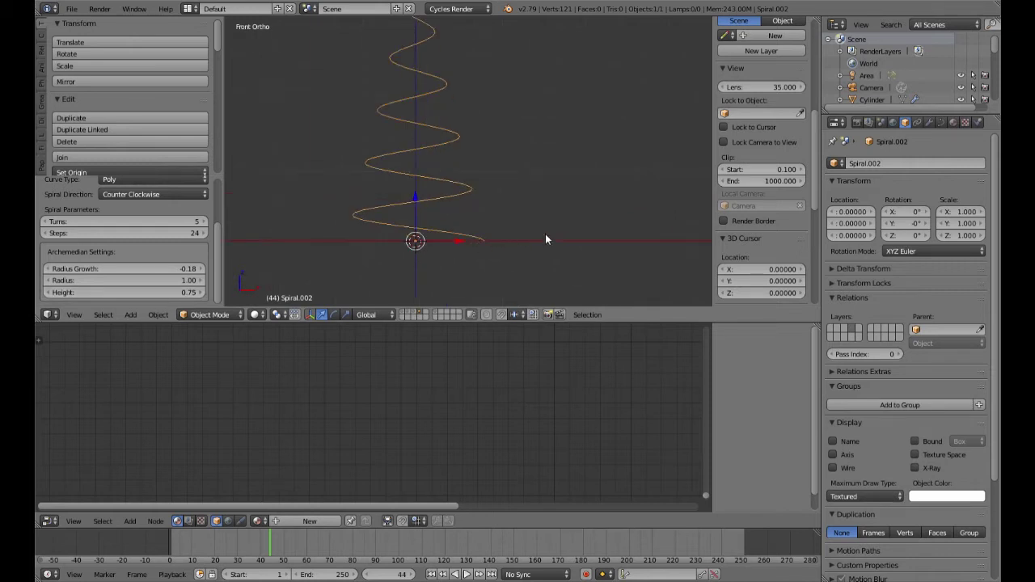
Send the spiral to a separate layer and display the tree's layer too
{"action": "key", "text": "m"}
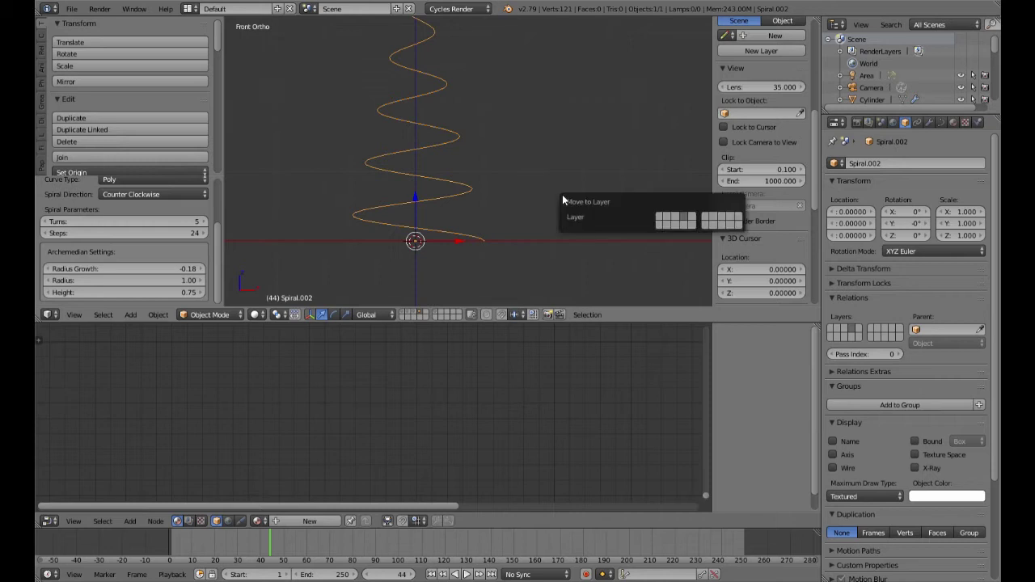
{"action": "left_click", "coordinate": [668, 219]}
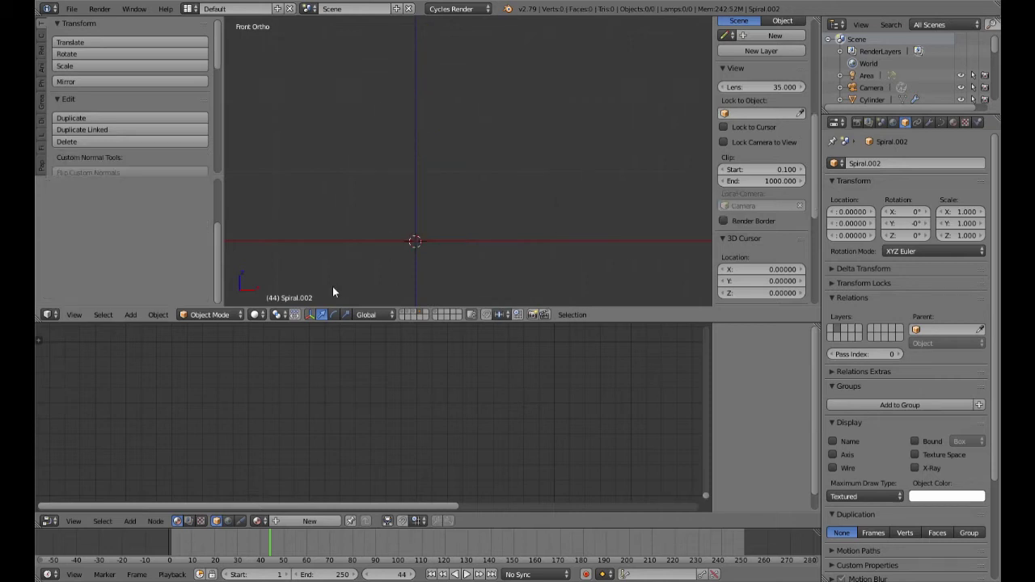
{"action": "left_click", "coordinate": [415, 317]}
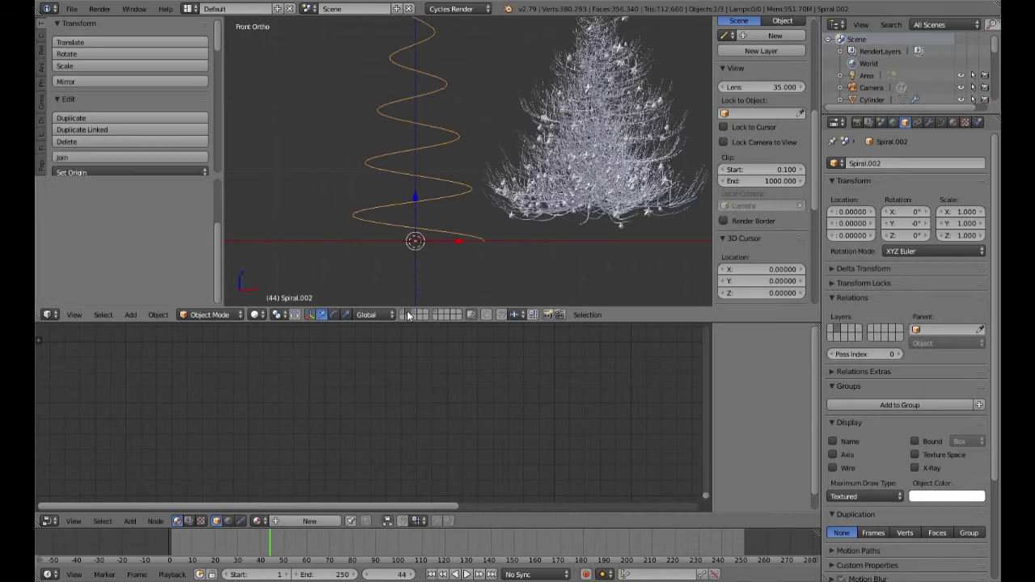
Slide the spiral along Y and X so it sits on the tree
{"action": "middle_click_drag", "start_coordinate": [506, 214], "coordinate": [420, 261]}
{"action": "scroll", "coordinate": [429, 251], "scroll_direction": "down", "scroll_amount": 2}
{"action": "left_click_drag", "start_coordinate": [483, 174], "coordinate": [555, 168]}
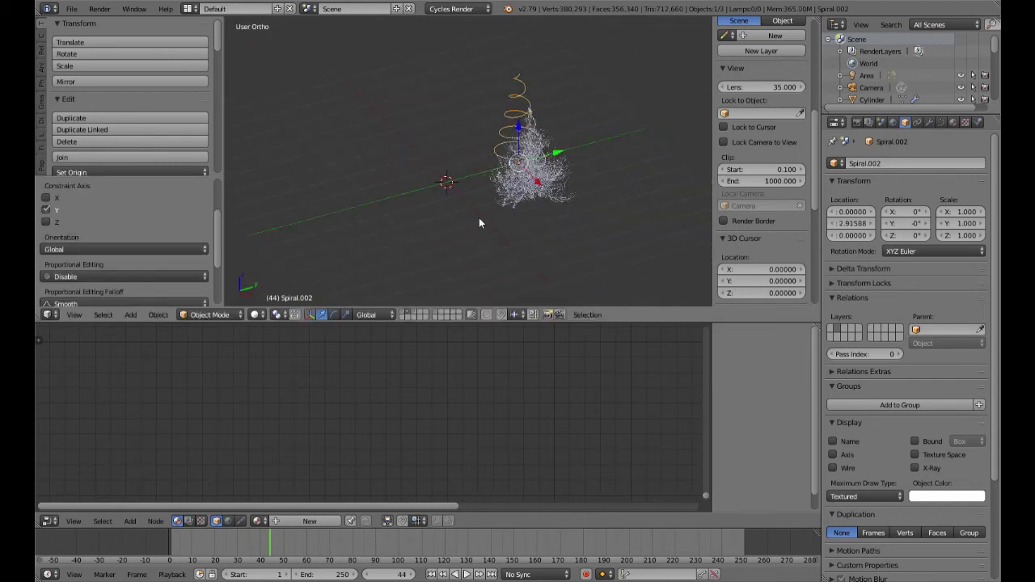
{"action": "key", "text": "KP_7"}
{"action": "left_click_drag", "start_coordinate": [447, 50], "coordinate": [447, 78]}
{"action": "left_click_drag", "start_coordinate": [493, 121], "coordinate": [564, 125]}
{"action": "middle_click_drag", "start_coordinate": [564, 129], "coordinate": [578, 83]}
{"action": "scroll", "coordinate": [595, 212], "scroll_direction": "up", "scroll_amount": 5}
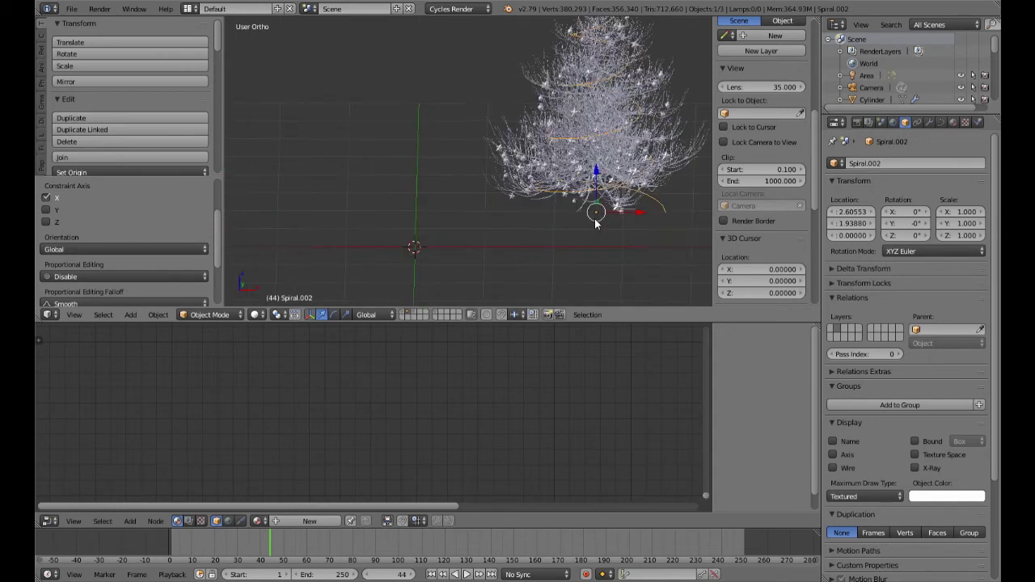
{"action": "scroll", "coordinate": [594, 220], "scroll_direction": "up", "scroll_amount": 3}
{"action": "key", "text": "KP_1"}
{"action": "scroll", "coordinate": [596, 224], "scroll_direction": "down", "scroll_amount": 1}
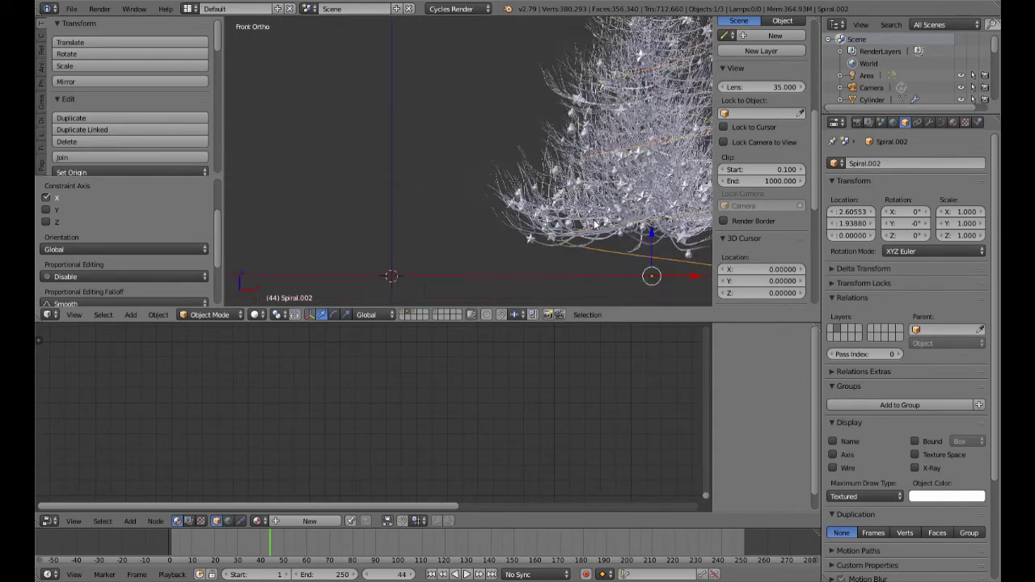
{"action": "scroll", "coordinate": [596, 224], "scroll_direction": "down", "scroll_amount": 6}
Raise the spiral to Z 0.434 and squash its height to 0.703
{"action": "key", "text": "g"}
{"action": "key", "text": "z"}
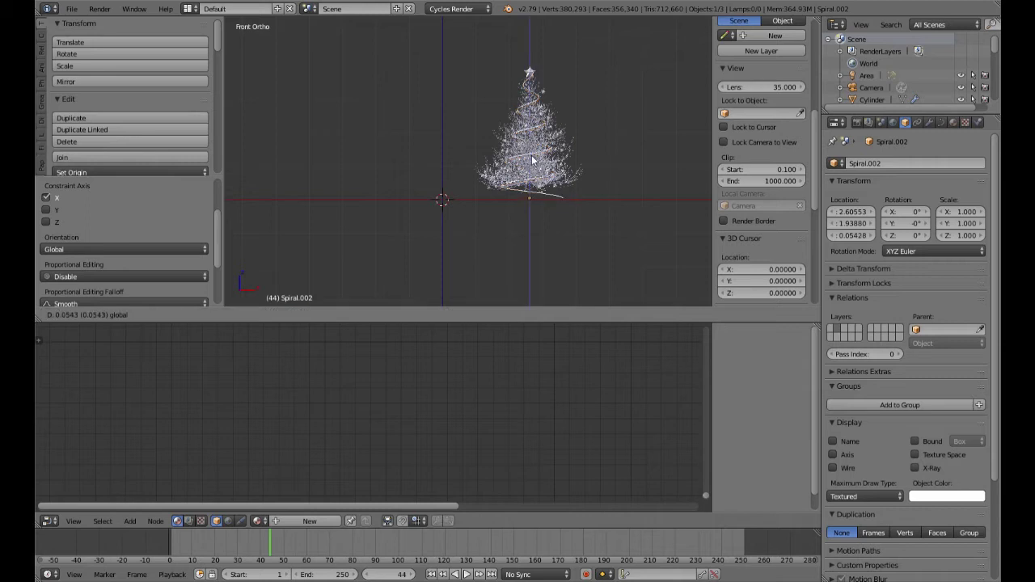
{"action": "left_click", "coordinate": [534, 142]}
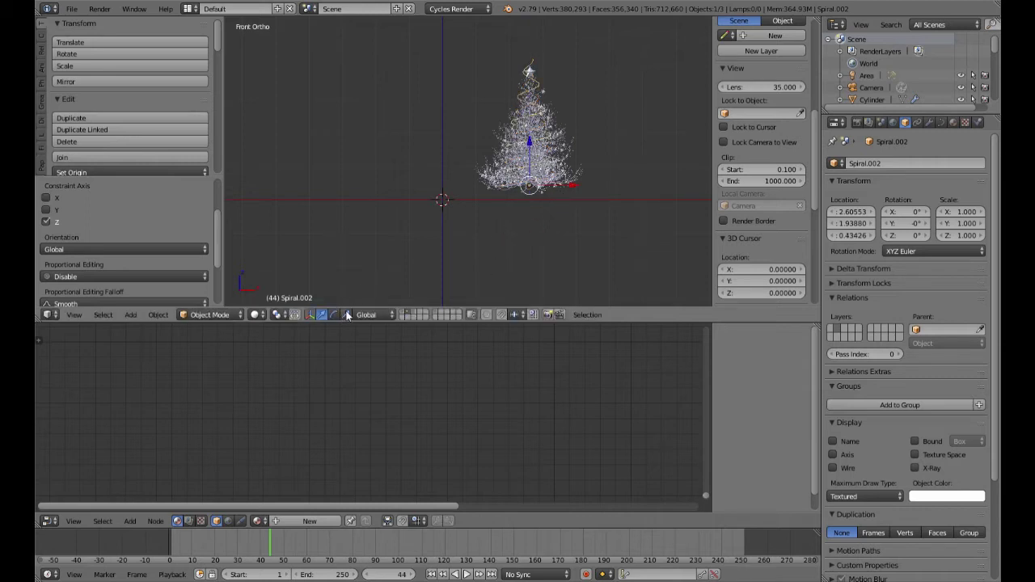
{"action": "key", "text": "s"}
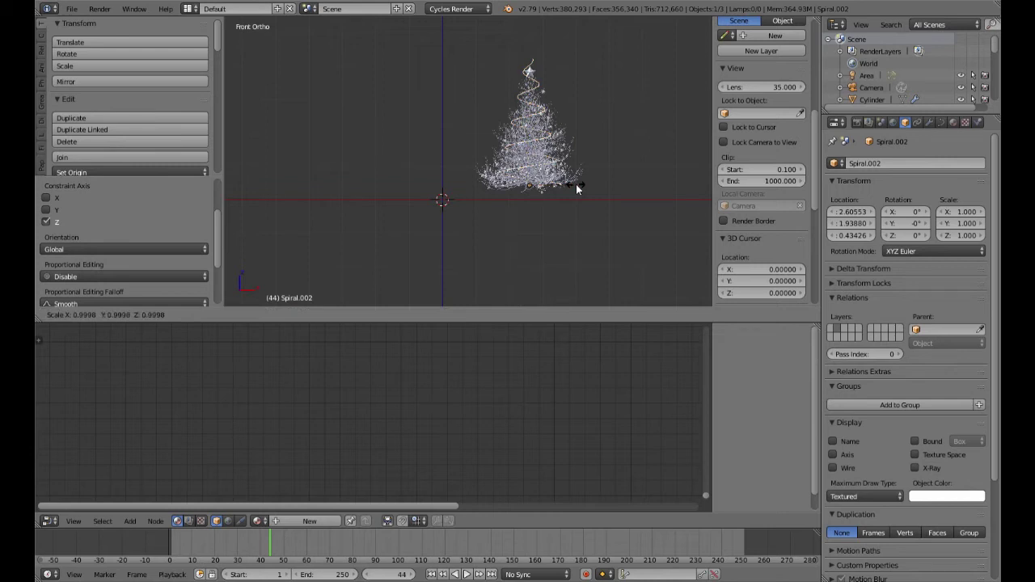
{"action": "key", "text": "z"}
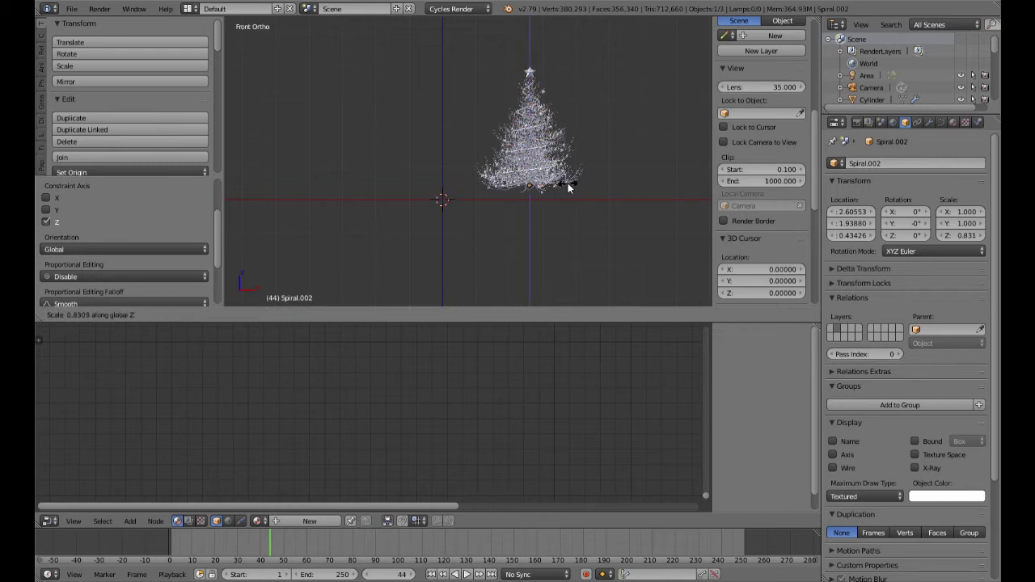
{"action": "left_click", "coordinate": [562, 185]}
Rescale the spiral's height to 0.740 and check its fit on the tree
{"action": "middle_click_drag", "start_coordinate": [603, 173], "coordinate": [596, 199]}
{"action": "key", "text": "KP_1"}
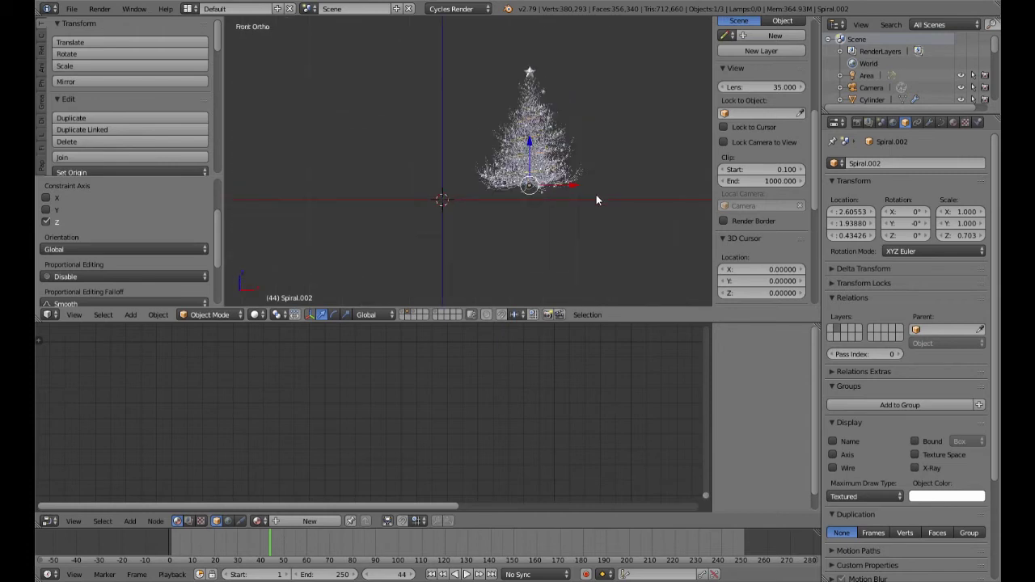
{"action": "key", "text": "s"}
{"action": "key", "text": "z"}
{"action": "left_click", "coordinate": [599, 194]}
{"action": "middle_click_drag", "start_coordinate": [600, 194], "coordinate": [569, 28]}
{"action": "key", "text": "KP_1"}
Move the spiral garland onto its own layer
{"action": "scroll", "coordinate": [580, 169], "scroll_direction": "up", "scroll_amount": 3}
{"action": "key", "text": "m"}
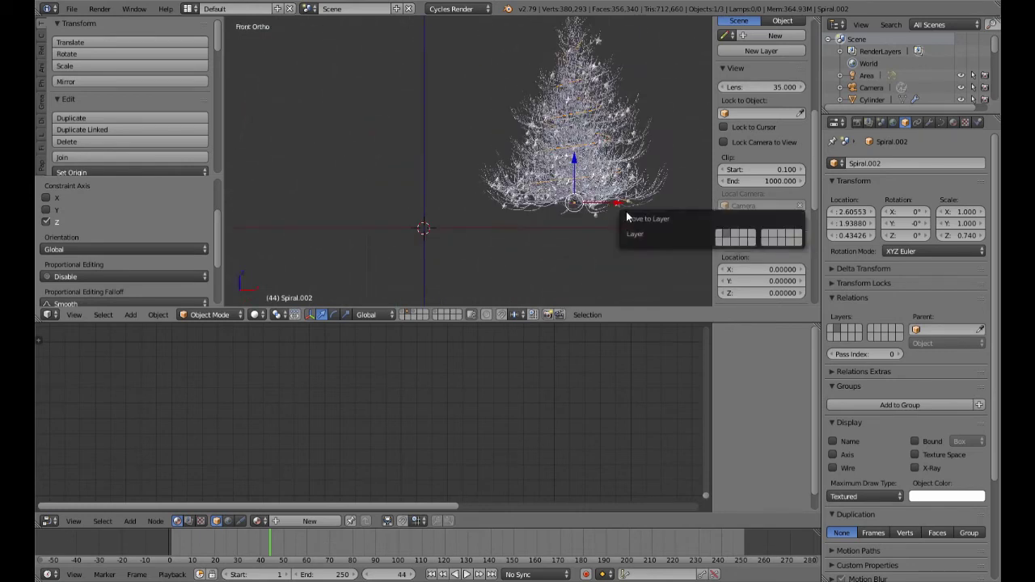
{"action": "left_click", "coordinate": [743, 237]}
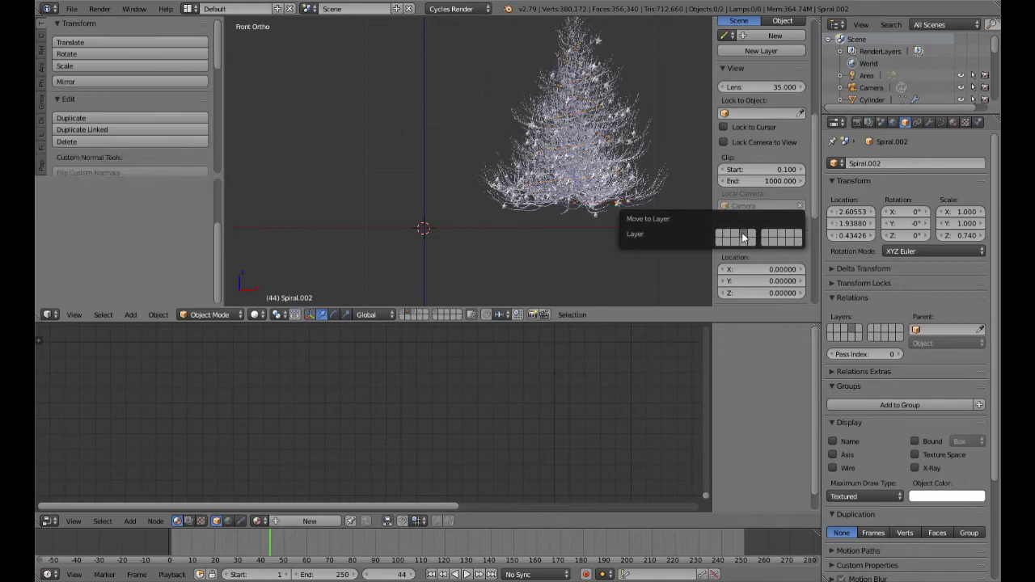
Isolate the spiral's layer, briefly check the star-and-sphere layer, then frame the spiral alone
{"action": "left_click", "coordinate": [422, 316]}
{"action": "middle_click_drag", "start_coordinate": [531, 200], "coordinate": [403, 207]}
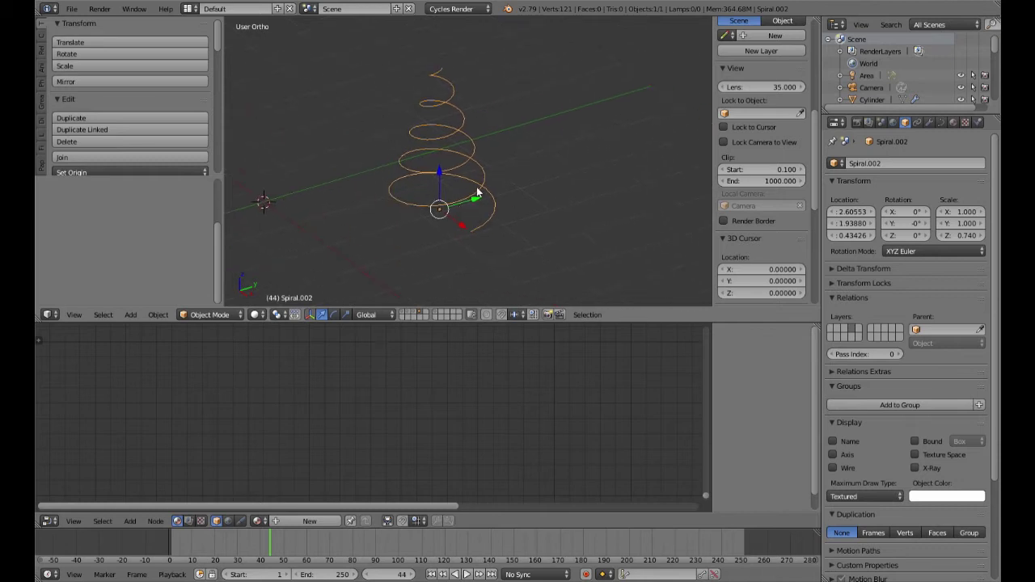
{"action": "left_click", "coordinate": [437, 315]}
{"action": "middle_click_drag", "start_coordinate": [436, 300], "coordinate": [455, 241]}
{"action": "key", "text": "KP_1"}
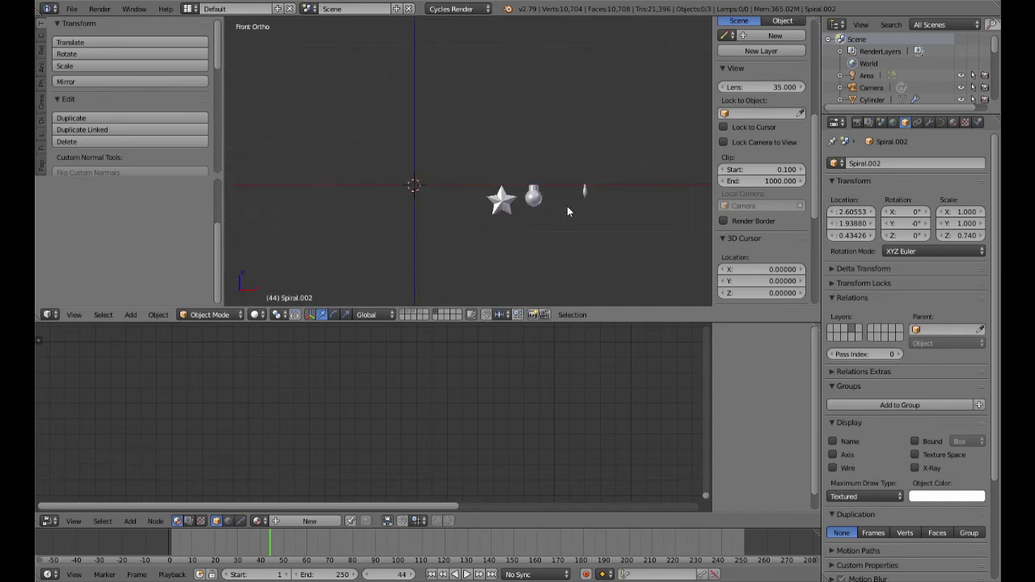
{"action": "middle_click_drag", "start_coordinate": [567, 210], "coordinate": [472, 210], "text": "shift"}
{"action": "left_click", "coordinate": [421, 315]}
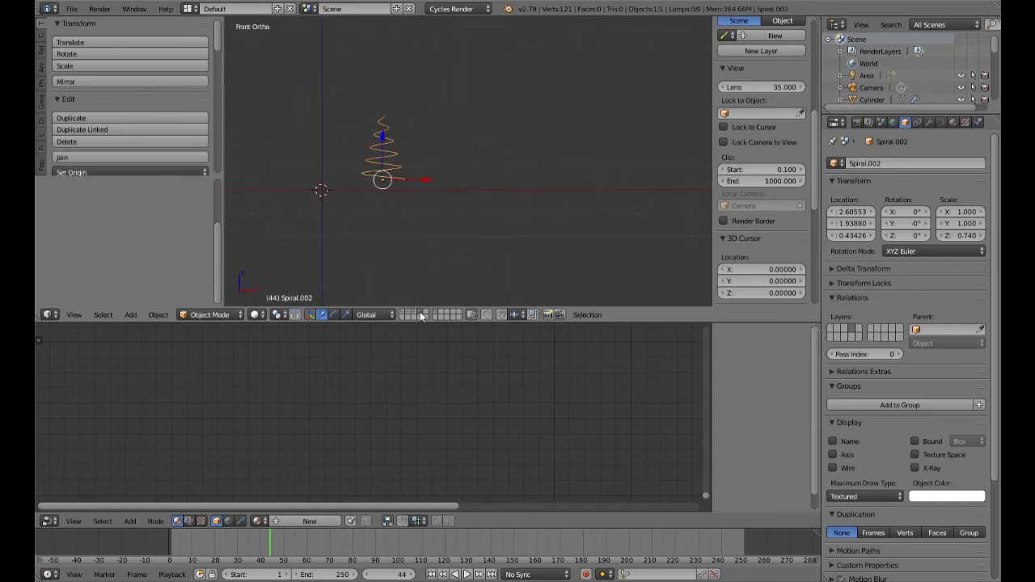
{"action": "scroll", "coordinate": [372, 200], "scroll_direction": "up", "scroll_amount": 5}
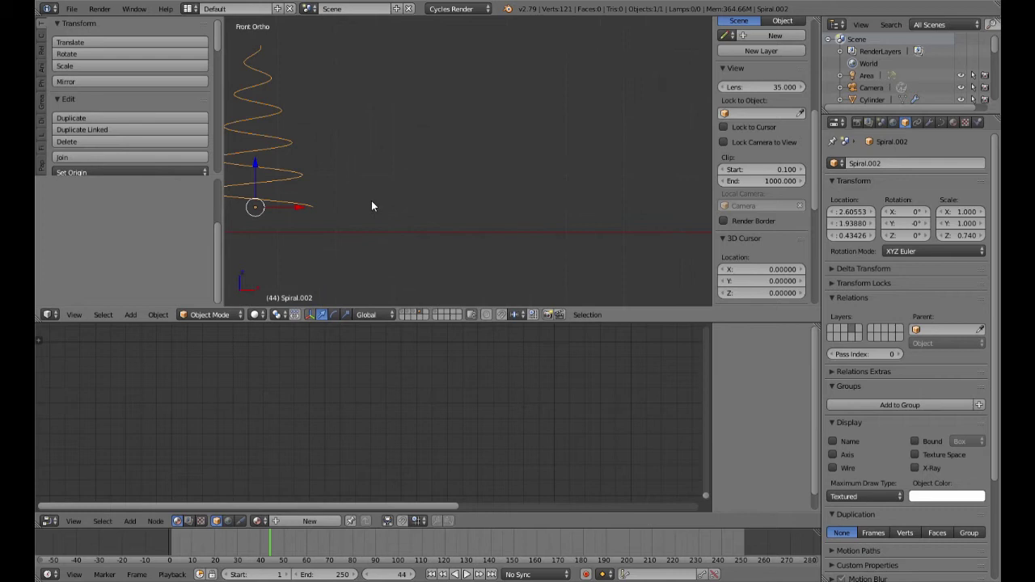
{"action": "middle_click_drag", "start_coordinate": [356, 203], "coordinate": [497, 214], "text": "shift"}
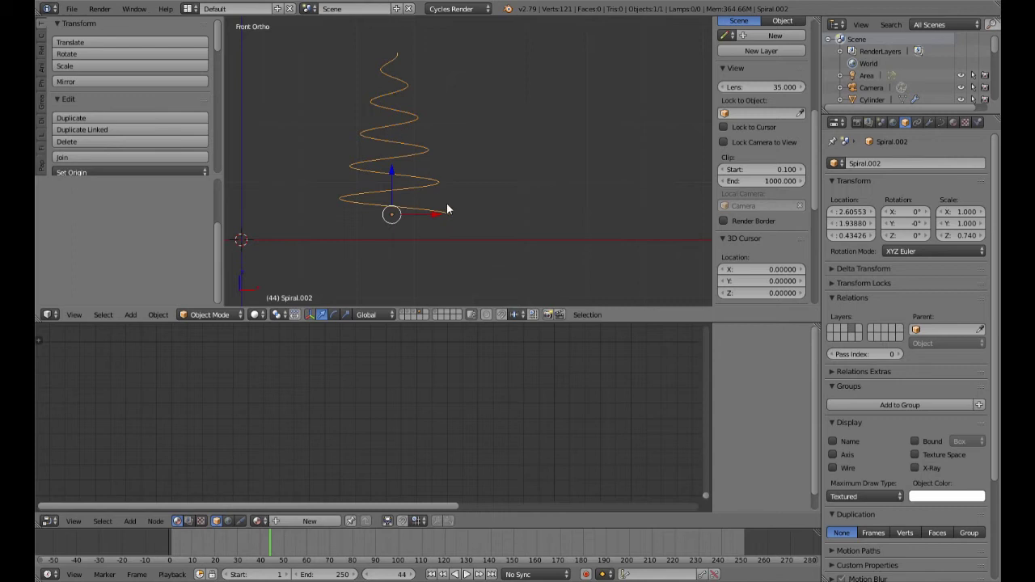
Give the Spiral.002 curve a 0.001 bevel depth with Full fill
{"action": "key", "text": "alt+c"}
{"action": "left_click", "coordinate": [486, 201]}
{"action": "left_click", "coordinate": [942, 122]}
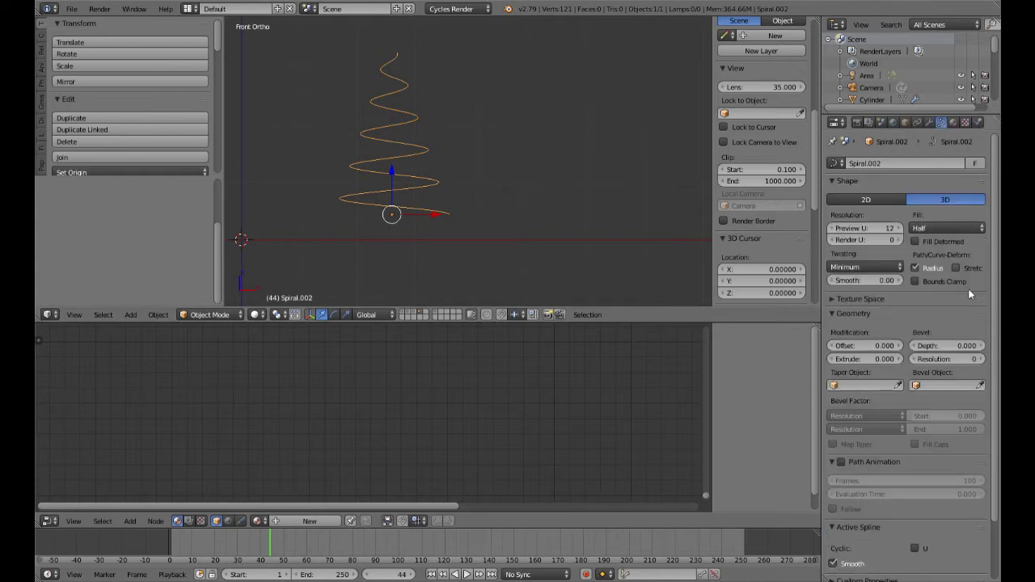
{"action": "left_click", "coordinate": [938, 348]}
{"action": "type", "text": "0.001"}
{"action": "key", "text": "Return"}
{"action": "scroll", "coordinate": [510, 243], "scroll_direction": "up", "scroll_amount": 5}
{"action": "middle_click_drag", "start_coordinate": [516, 220], "coordinate": [474, 247]}
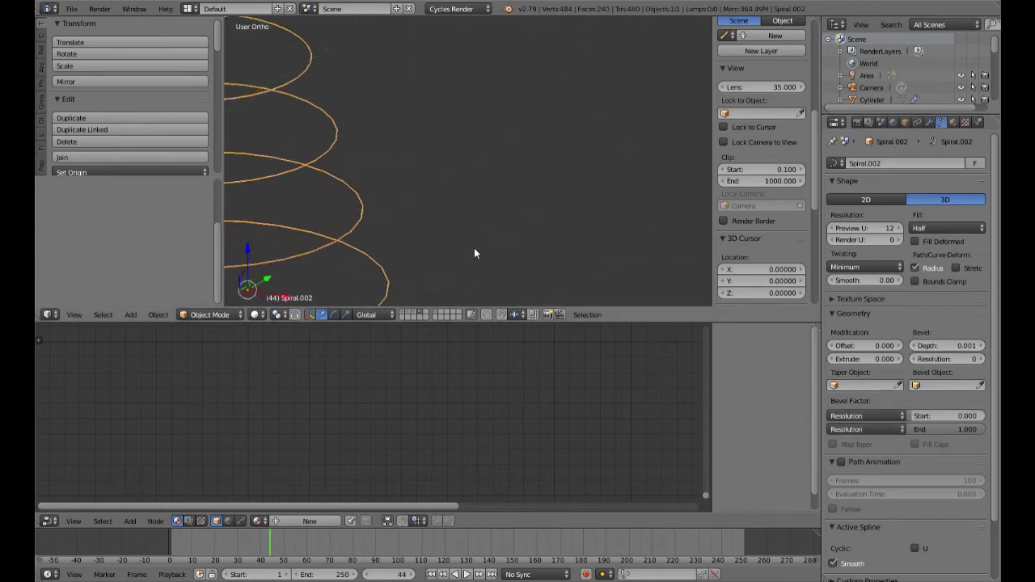
{"action": "left_click", "coordinate": [935, 232]}
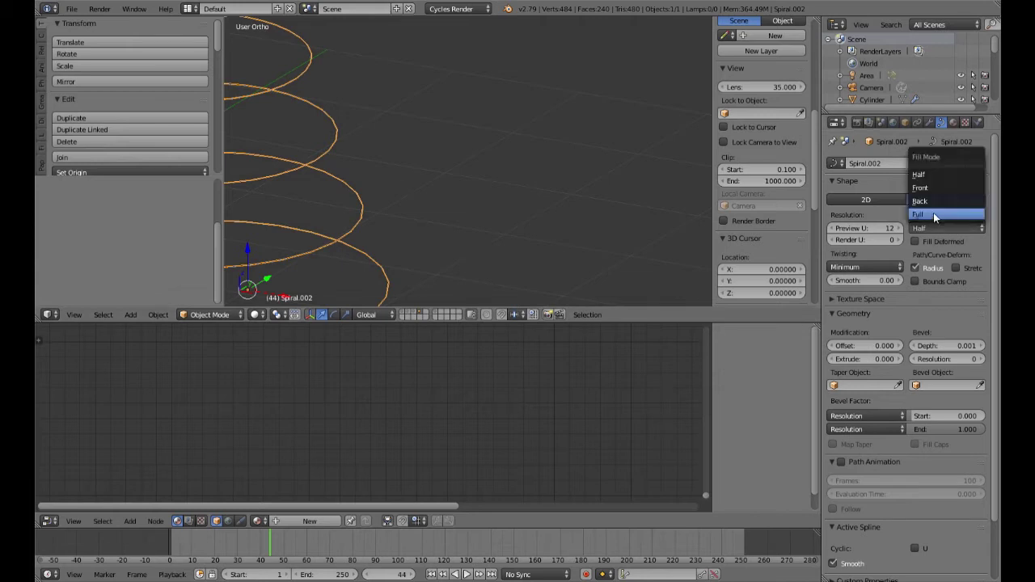
{"action": "left_click", "coordinate": [934, 213]}
{"action": "scroll", "coordinate": [512, 229], "scroll_direction": "down", "scroll_amount": 4}
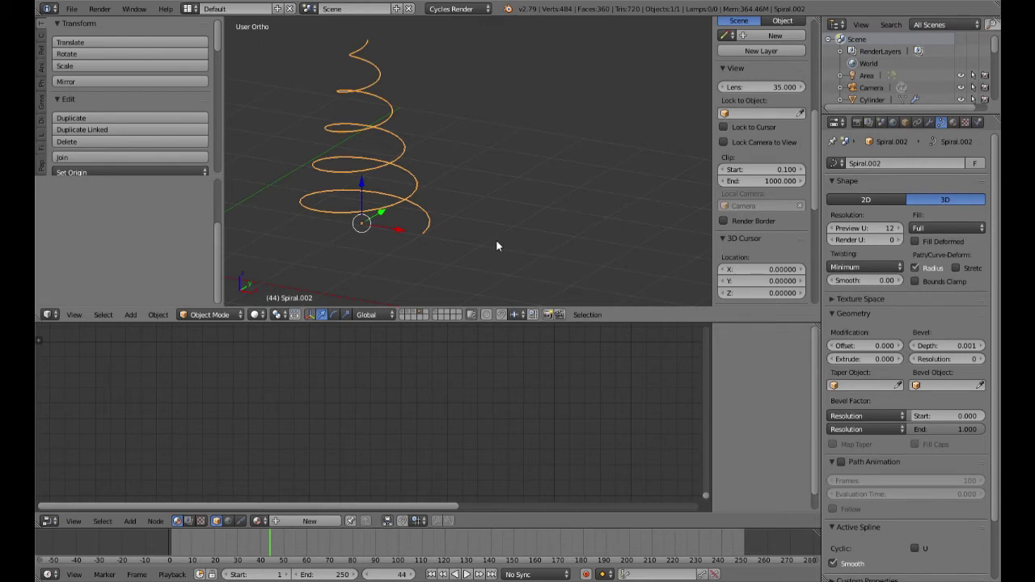
Convert the spiral to a mesh and apply its rotation and scale
{"action": "key", "text": "alt+c"}
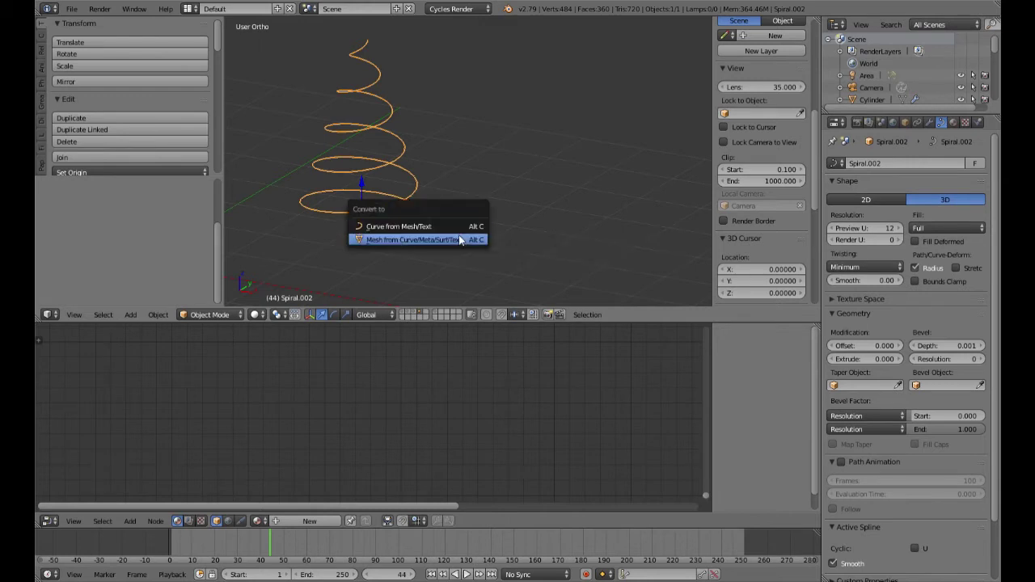
{"action": "left_click", "coordinate": [458, 240]}
{"action": "key", "text": "Tab"}
{"action": "scroll", "coordinate": [462, 238], "scroll_direction": "up", "scroll_amount": 4}
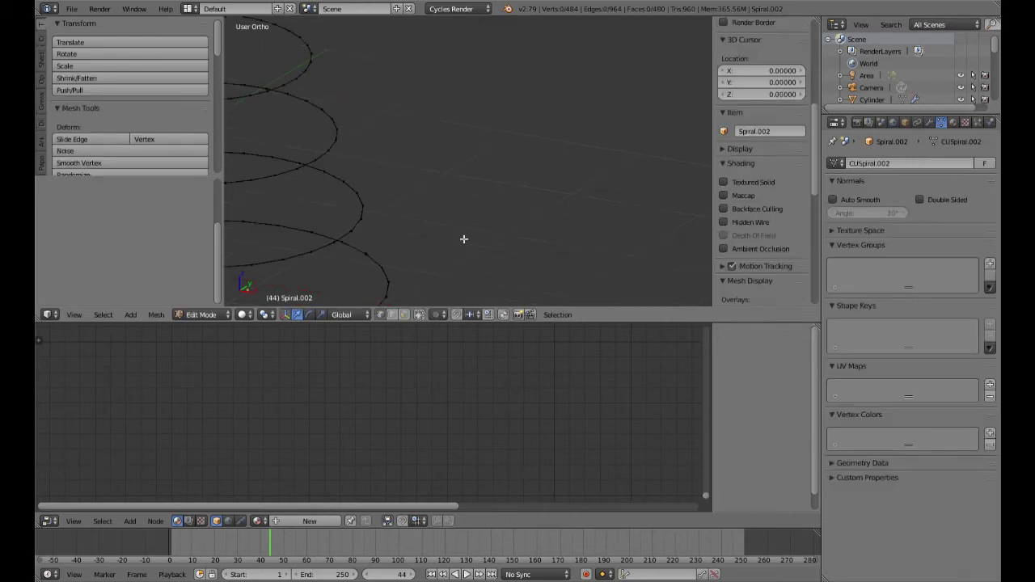
{"action": "key", "text": "Tab"}
{"action": "scroll", "coordinate": [556, 231], "scroll_direction": "down", "scroll_amount": 3}
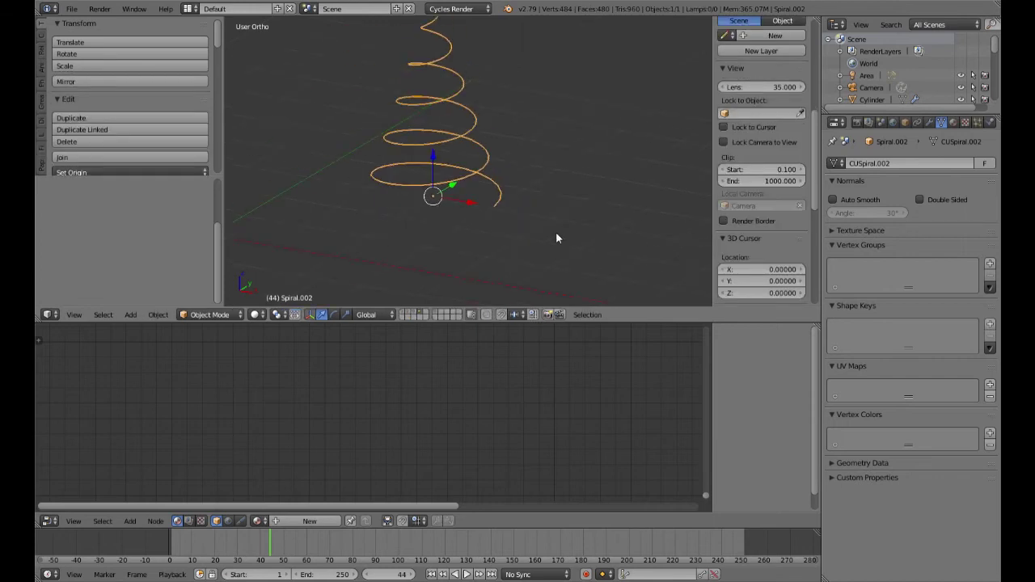
{"action": "key", "text": "ctrl+a"}
{"action": "left_click", "coordinate": [391, 156]}
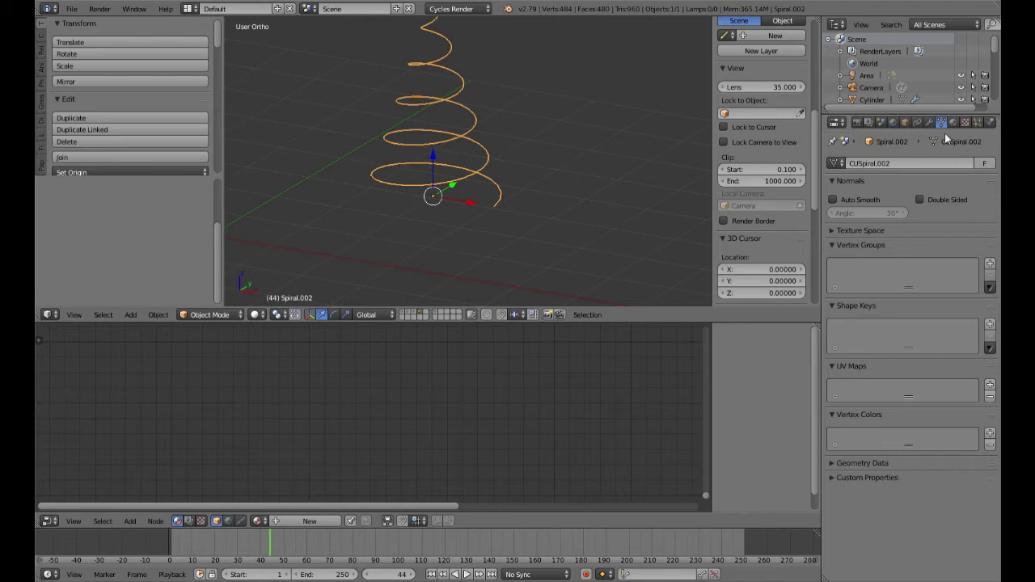
Add a particle system to the spiral, naming both the system and its settings Lights
{"action": "left_click", "coordinate": [979, 122]}
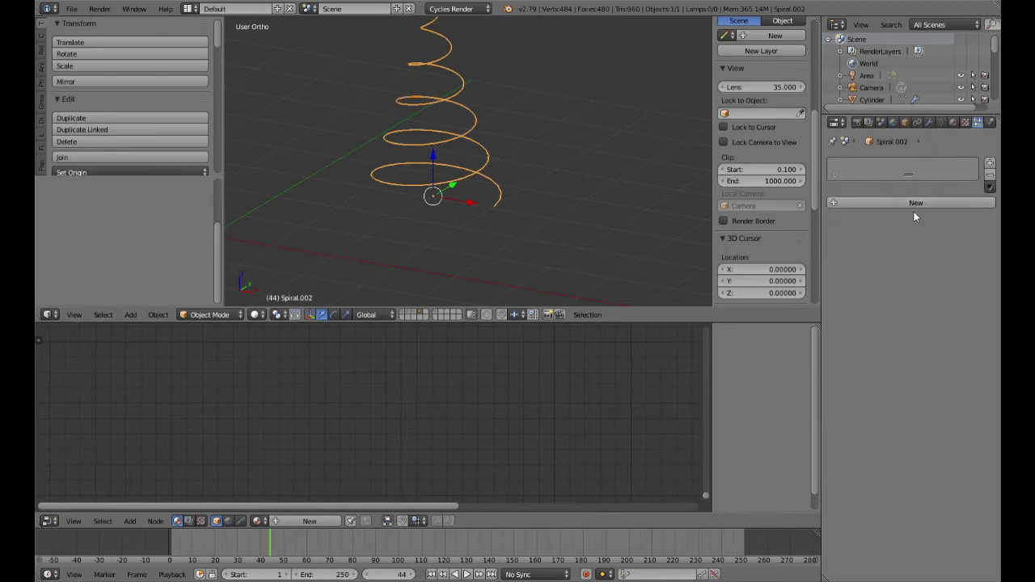
{"action": "left_click", "coordinate": [990, 164]}
{"action": "double_click", "coordinate": [891, 166]}
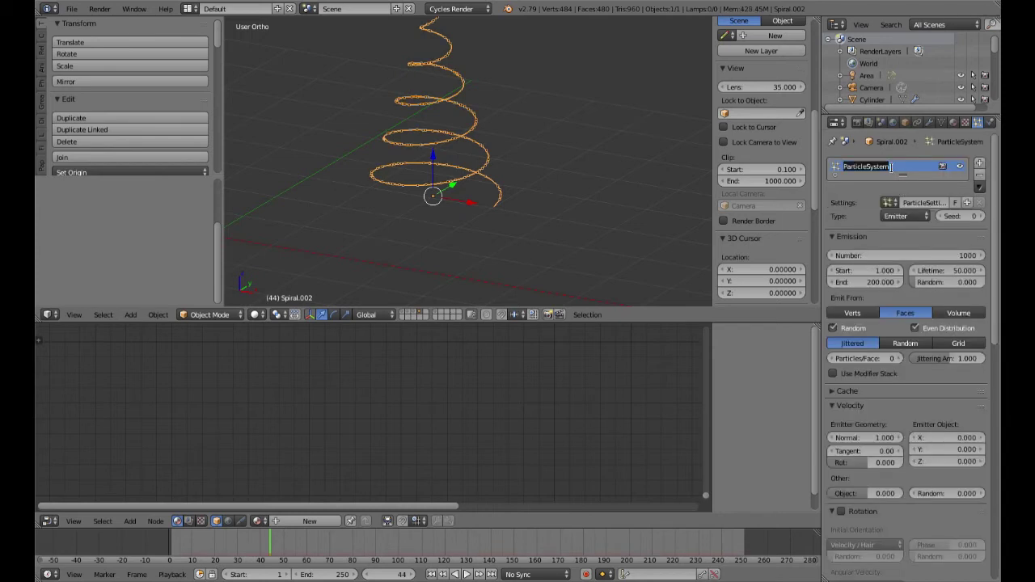
{"action": "type", "text": "Lights"}
{"action": "key", "text": "Return"}
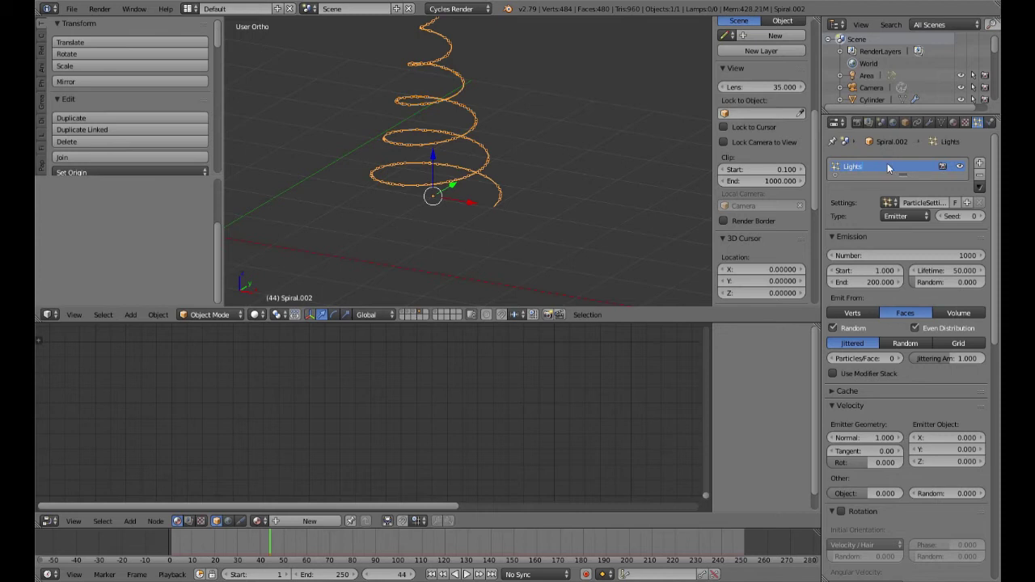
{"action": "double_click", "coordinate": [928, 204]}
{"action": "type", "text": "Lights"}
{"action": "key", "text": "Return"}
Emit 300 particles of type Hair and enable the Advanced options
{"action": "left_click", "coordinate": [925, 257]}
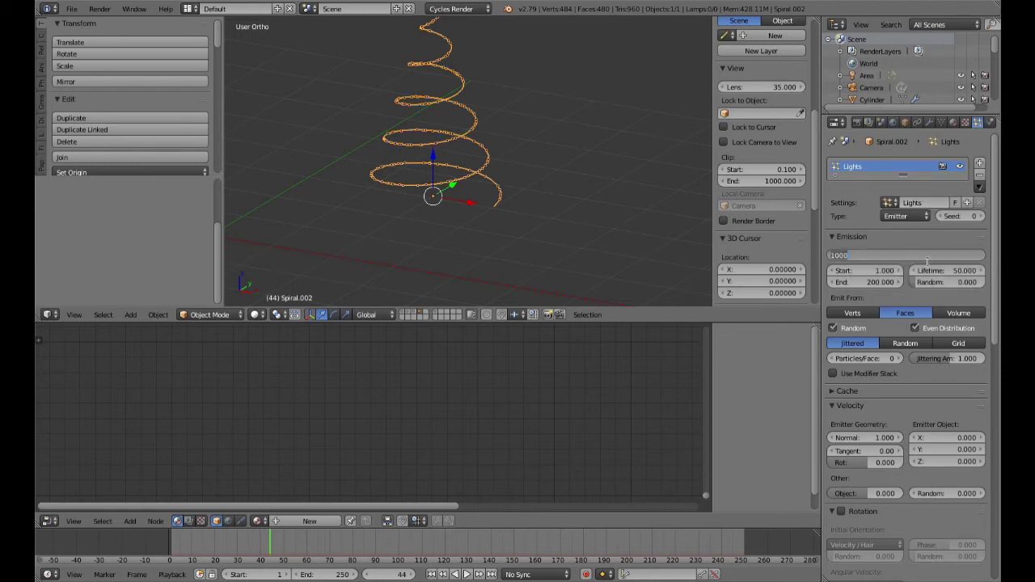
{"action": "type", "text": "300"}
{"action": "key", "text": "Return"}
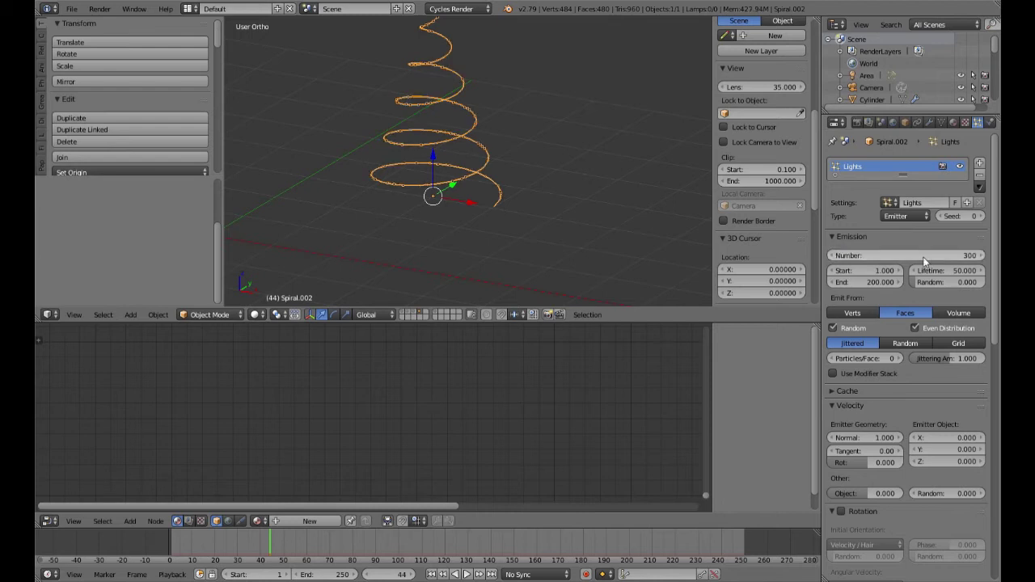
{"action": "left_click", "coordinate": [899, 216]}
{"action": "left_click", "coordinate": [891, 189]}
{"action": "middle_click_drag", "start_coordinate": [696, 230], "coordinate": [516, 196]}
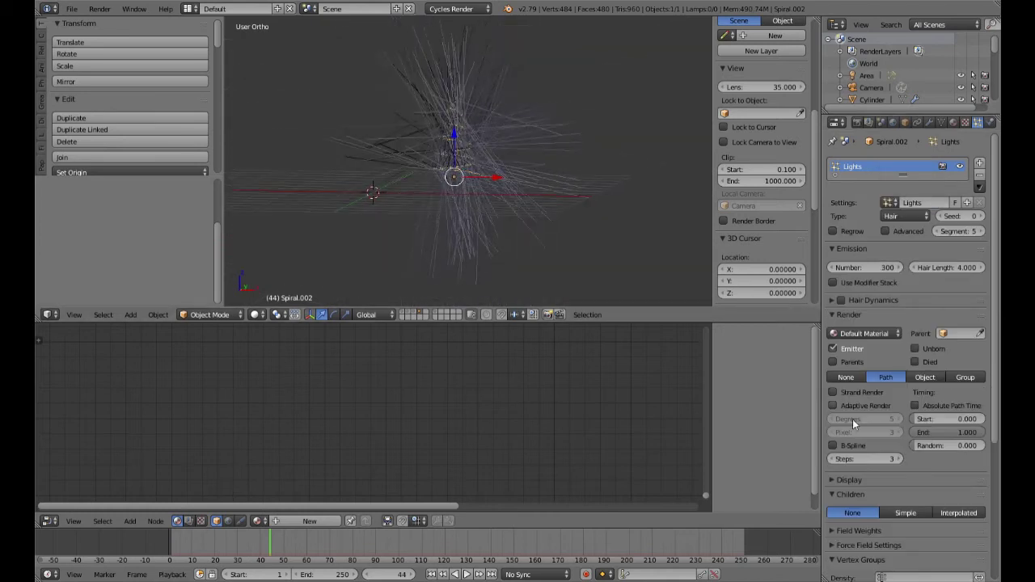
{"action": "scroll", "coordinate": [889, 453], "scroll_direction": "down", "scroll_amount": 5}
{"action": "scroll", "coordinate": [860, 401], "scroll_direction": "up", "scroll_amount": 7}
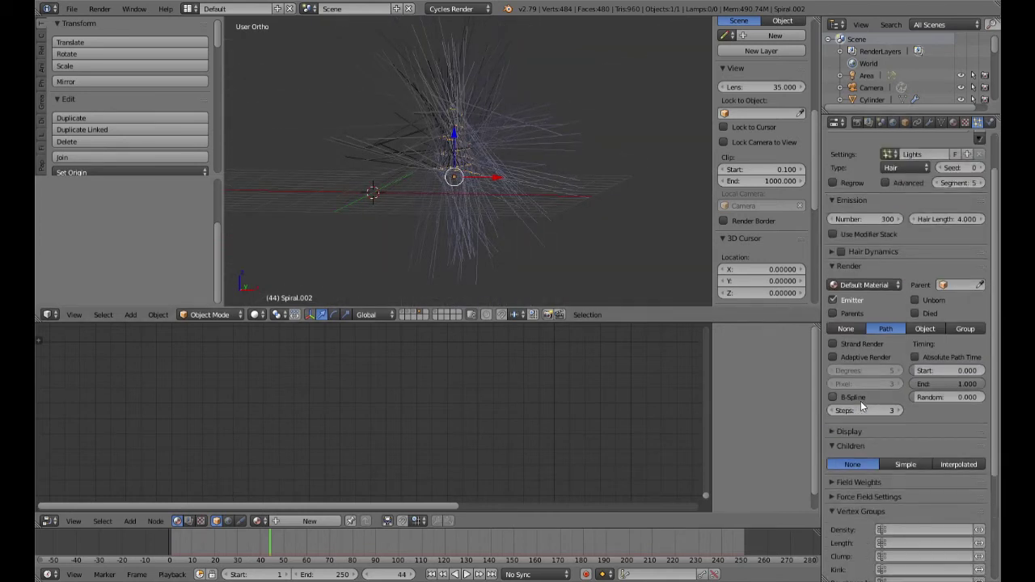
{"action": "left_click", "coordinate": [886, 232]}
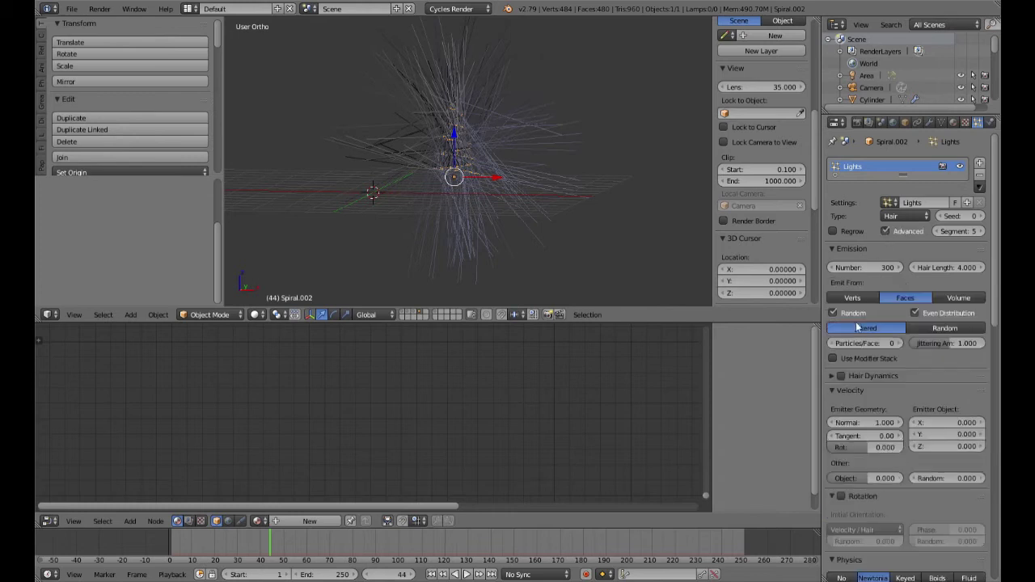
{"action": "scroll", "coordinate": [890, 411], "scroll_direction": "down", "scroll_amount": 10}
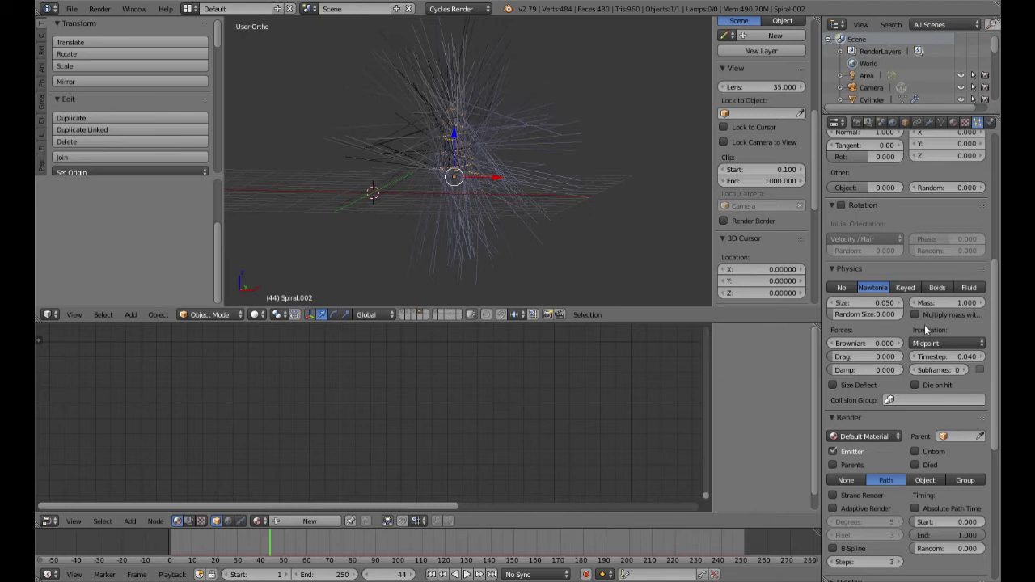
{"action": "scroll", "coordinate": [874, 397], "scroll_direction": "down", "scroll_amount": 4}
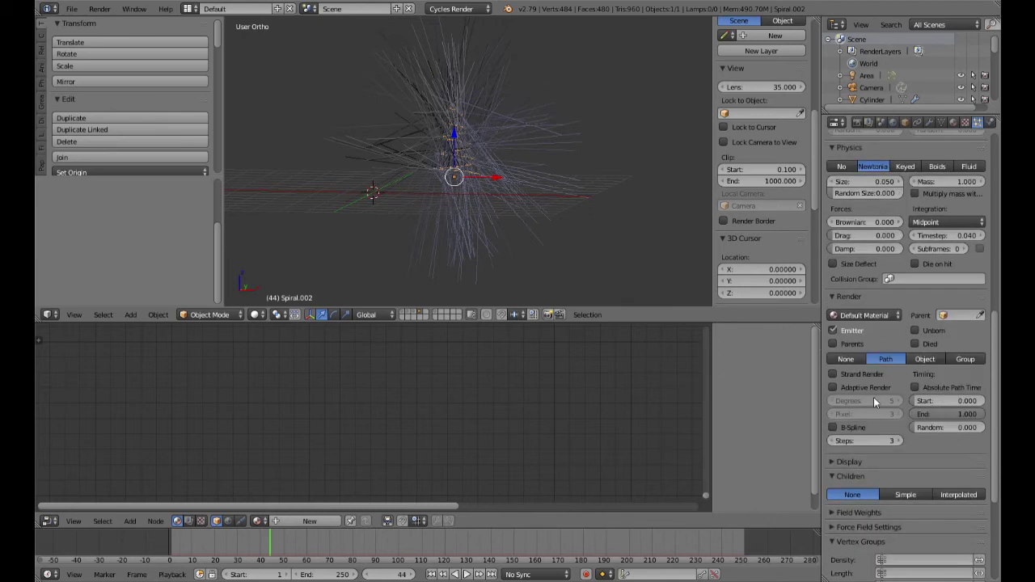
Render the Lights particles as Object, using Tiny light as the dupli object
{"action": "left_click", "coordinate": [926, 359]}
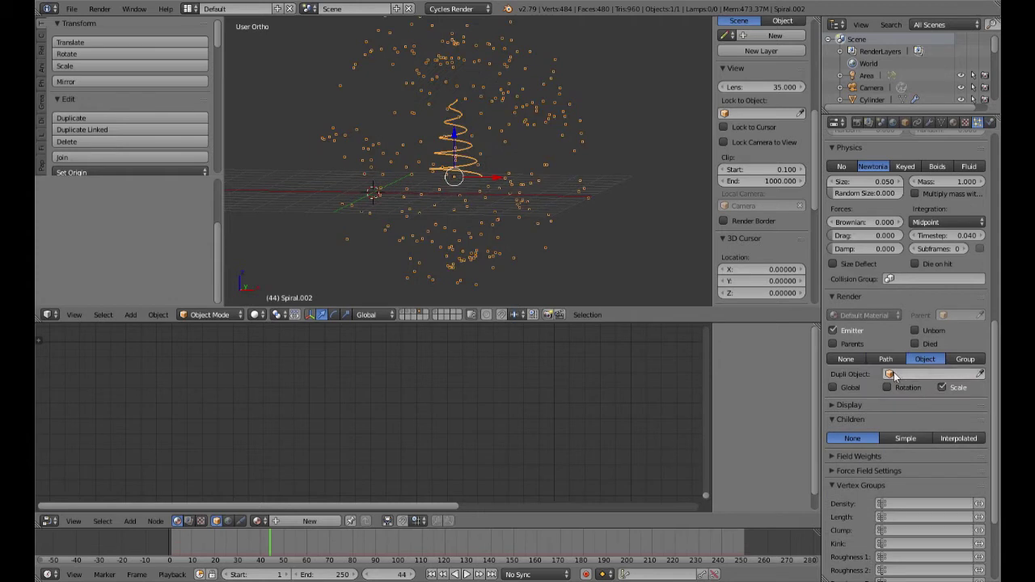
{"action": "left_click", "coordinate": [894, 374]}
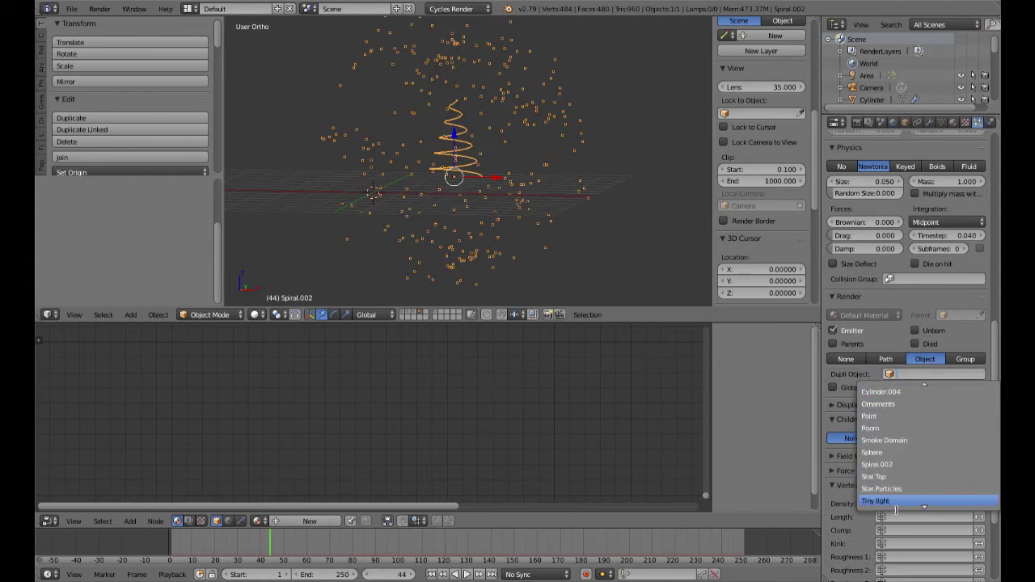
{"action": "scroll", "coordinate": [893, 417], "scroll_direction": "up", "scroll_amount": 9}
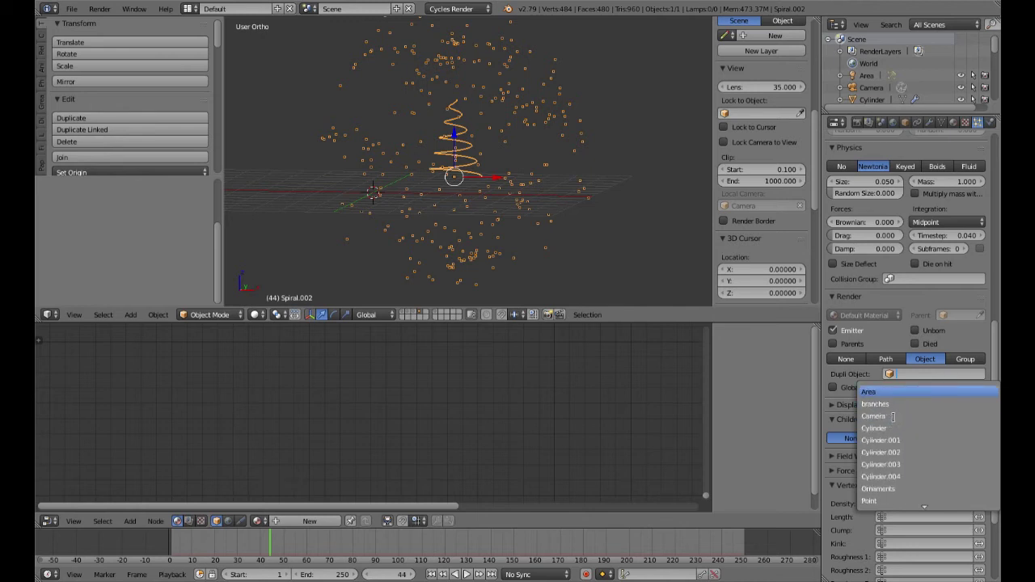
{"action": "scroll", "coordinate": [894, 416], "scroll_direction": "down", "scroll_amount": 11}
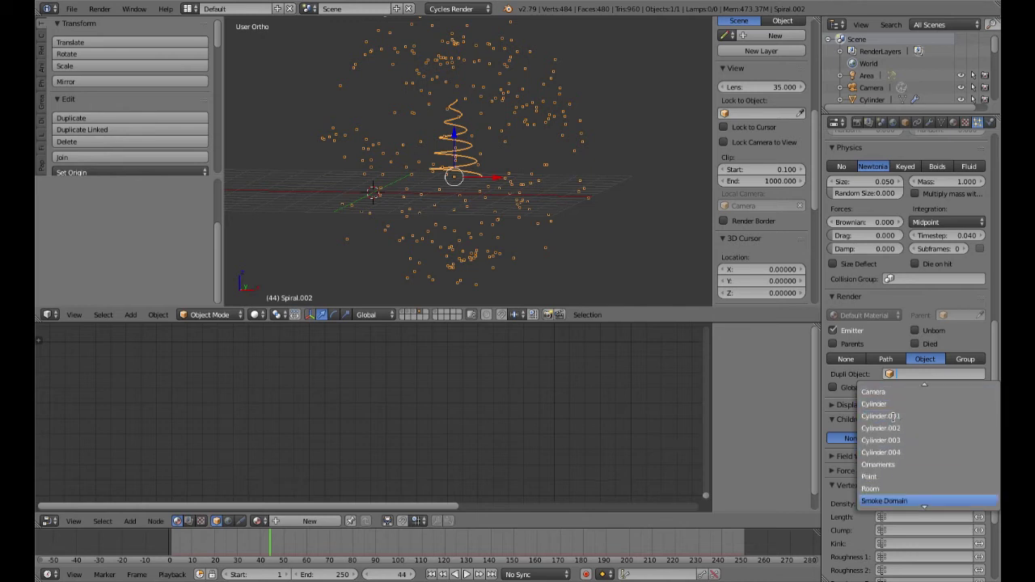
{"action": "scroll", "coordinate": [893, 416], "scroll_direction": "down", "scroll_amount": 6}
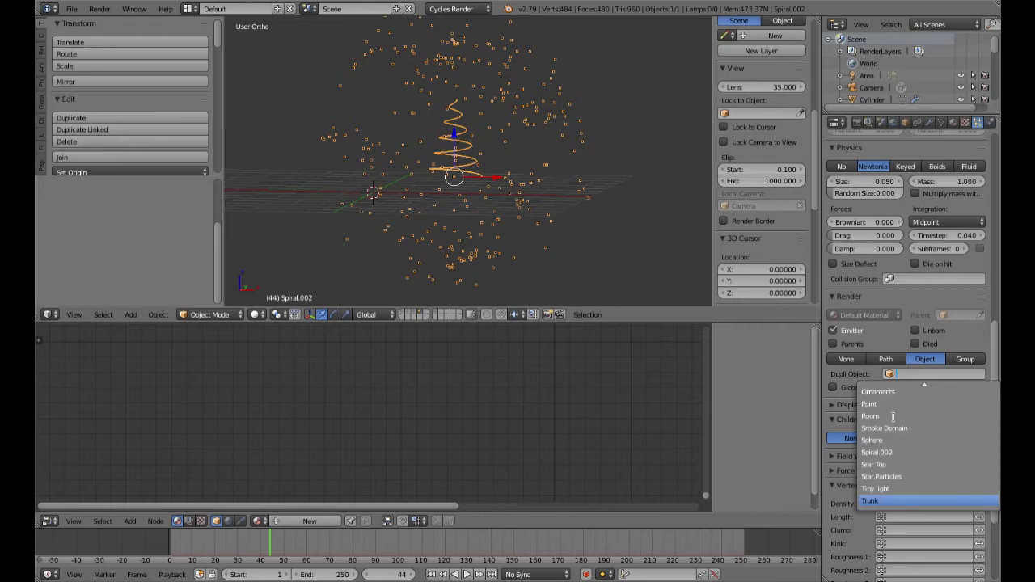
{"action": "left_click", "coordinate": [878, 488]}
{"action": "scroll", "coordinate": [486, 199], "scroll_direction": "up", "scroll_amount": 4}
{"action": "mouse_move", "coordinate": [559, 192]}
{"action": "middle_mouse_down"}
{"action": "mouse_move", "coordinate": [498, 225]}
{"action": "mouse_move", "coordinate": [512, 243]}
{"action": "mouse_move", "coordinate": [503, 240]}
{"action": "mouse_move", "coordinate": [504, 142]}
{"action": "mouse_move", "coordinate": [567, 145]}
{"action": "mouse_move", "coordinate": [555, 157]}
{"action": "mouse_move", "coordinate": [523, 154]}
{"action": "middle_mouse_up"}
{"action": "scroll", "coordinate": [497, 225], "scroll_direction": "down", "scroll_amount": 3}
{"action": "scroll", "coordinate": [450, 219], "scroll_direction": "up", "scroll_amount": 3}
{"action": "scroll", "coordinate": [450, 219], "scroll_direction": "up", "scroll_amount": 2}
{"action": "scroll", "coordinate": [555, 158], "scroll_direction": "down", "scroll_amount": 4}
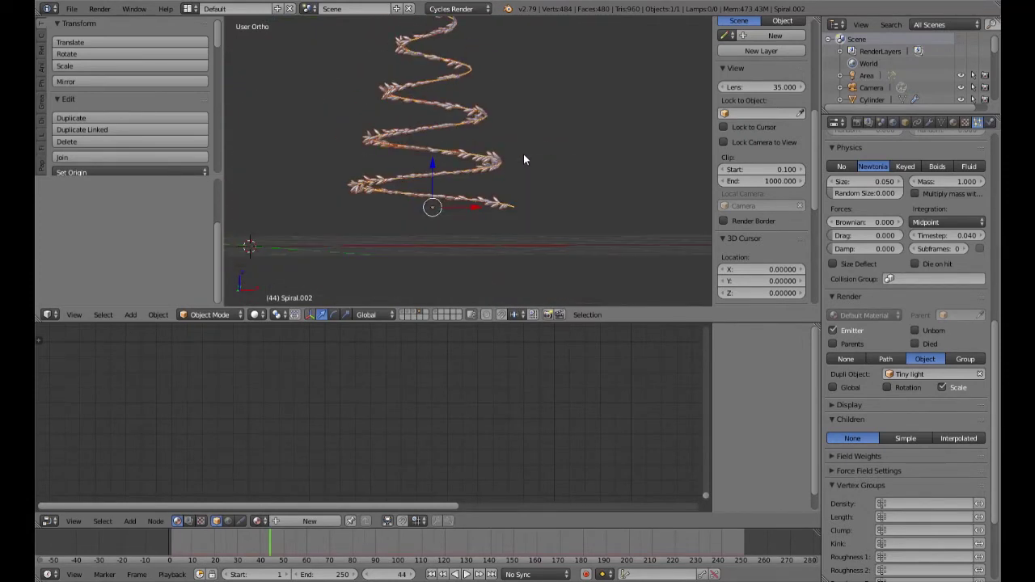
Preview the spiral lights in rendered shading, then switch to a front orthographic view
{"action": "key", "text": "shift+z"}
{"action": "scroll", "coordinate": [522, 153], "scroll_direction": "up", "scroll_amount": 5}
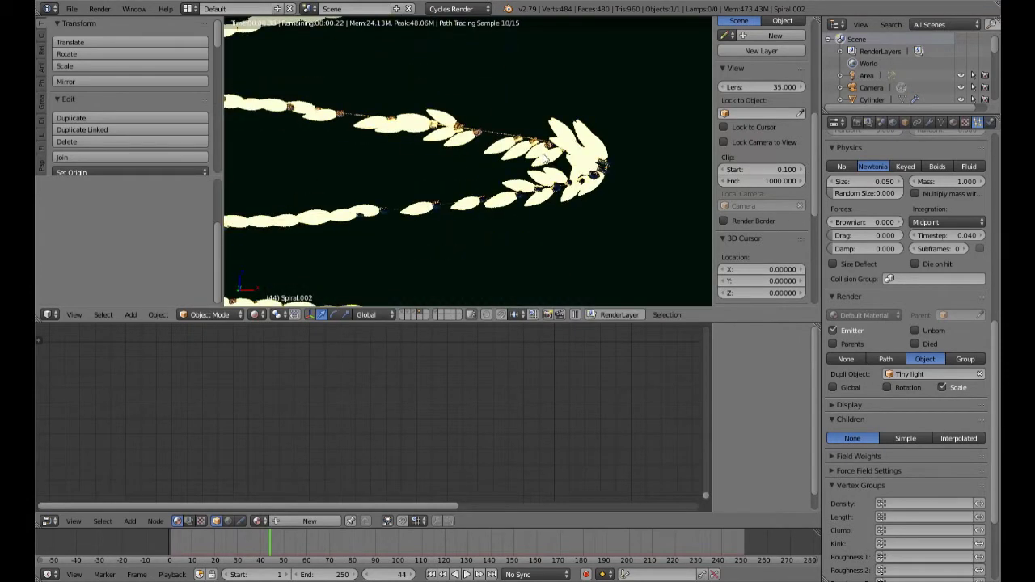
{"action": "scroll", "coordinate": [547, 158], "scroll_direction": "down", "scroll_amount": 5}
{"action": "key", "text": "shift+z"}
{"action": "key", "text": "KP_5"}
{"action": "key", "text": "KP_1"}
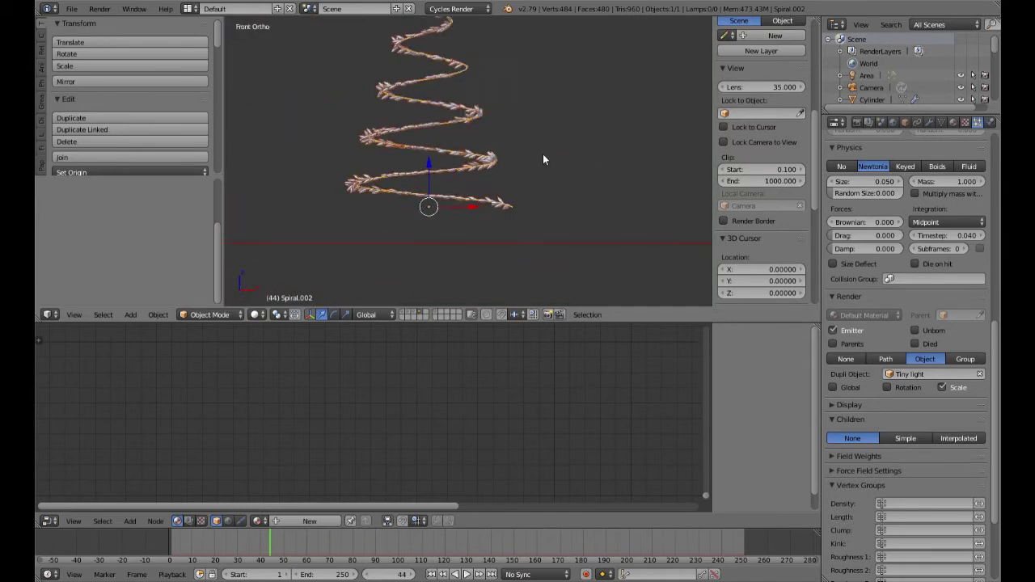
{"action": "scroll", "coordinate": [489, 195], "scroll_direction": "up", "scroll_amount": 2}
{"action": "key", "text": "shift+z"}
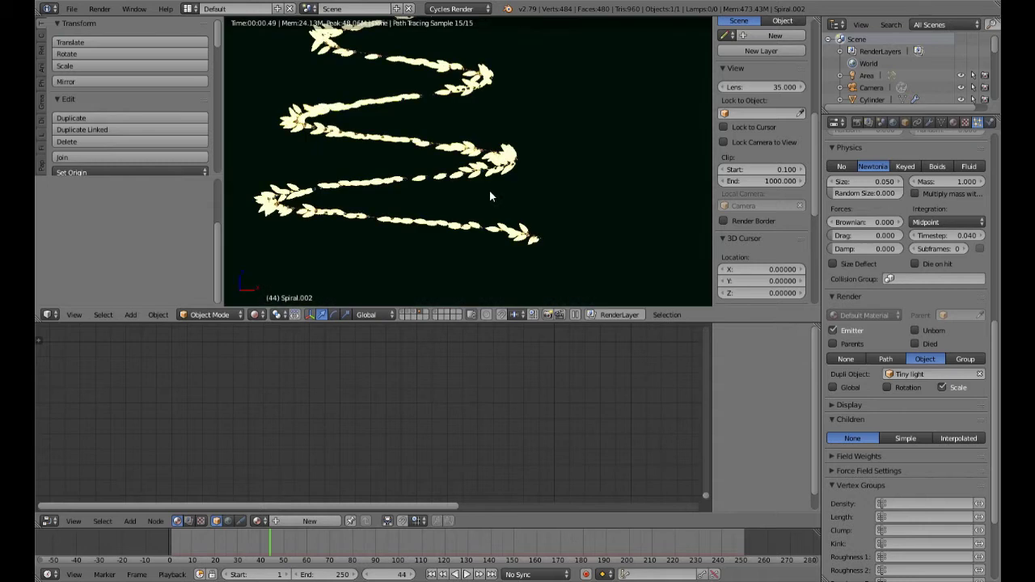
{"action": "key", "text": "shift+z"}
{"action": "scroll", "coordinate": [864, 361], "scroll_direction": "up", "scroll_amount": 5}
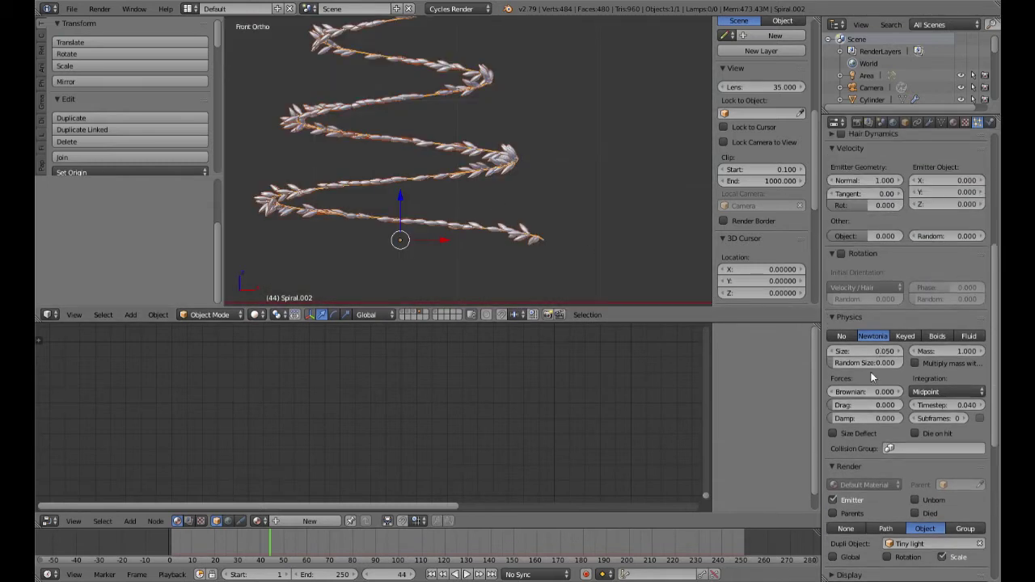
Lower the particle size from 0.05 to 0.03
{"action": "left_click", "coordinate": [867, 351]}
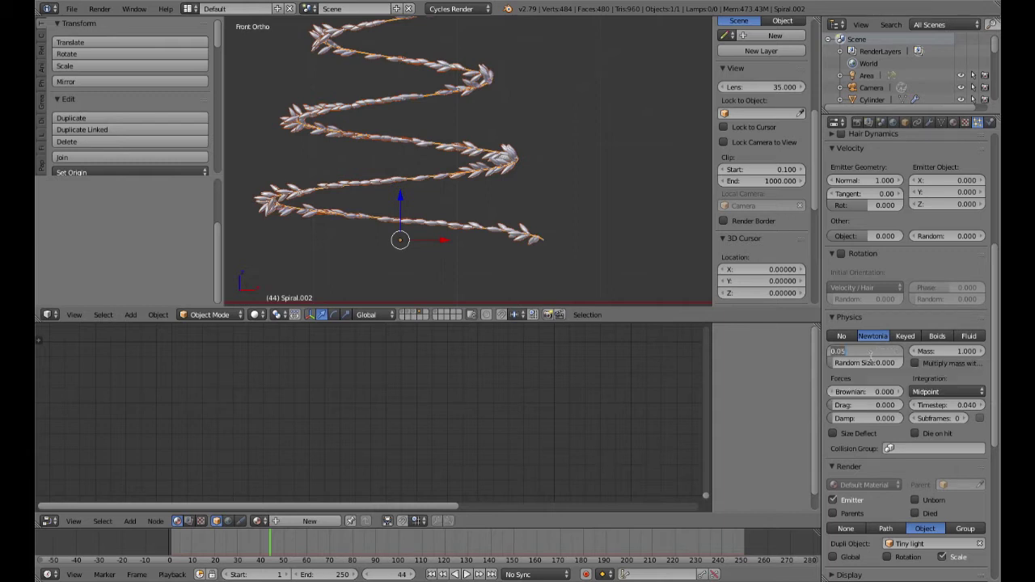
{"action": "key", "text": "BackSpace"}
{"action": "type", "text": ".03"}
{"action": "key", "text": "Return"}
{"action": "scroll", "coordinate": [518, 195], "scroll_direction": "up", "scroll_amount": 3}
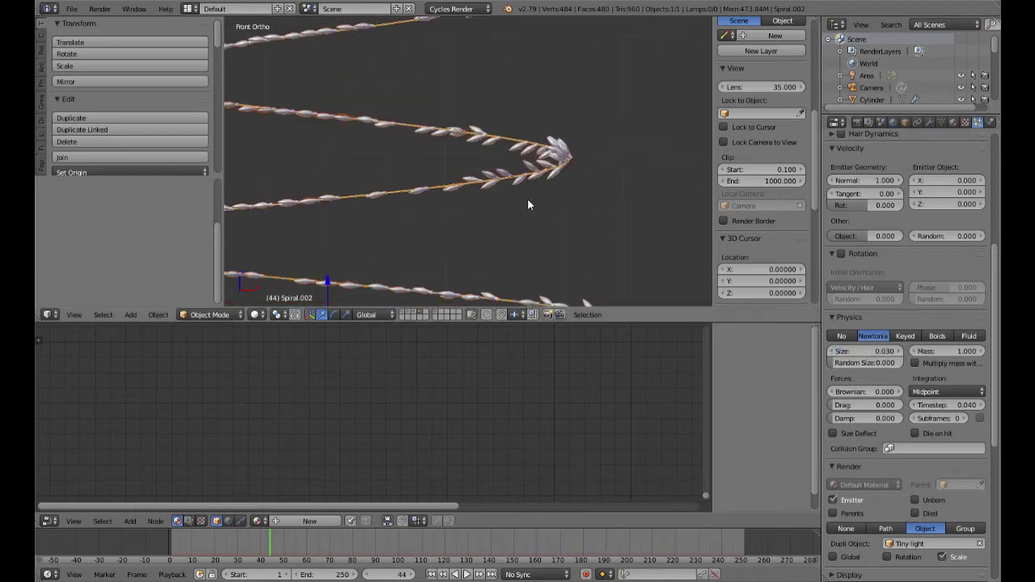
{"action": "middle_click_drag", "start_coordinate": [528, 201], "coordinate": [487, 227]}
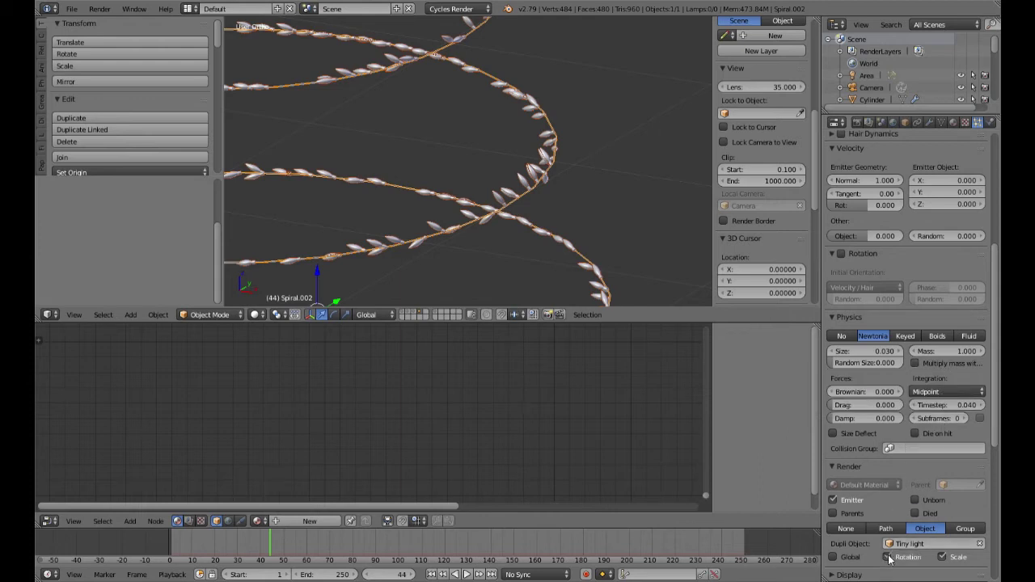
Enable particle rotation with initial orientation set to Global Y
{"action": "scroll", "coordinate": [857, 388], "scroll_direction": "up", "scroll_amount": 3}
{"action": "left_click", "coordinate": [841, 326]}
{"action": "left_click", "coordinate": [879, 360]}
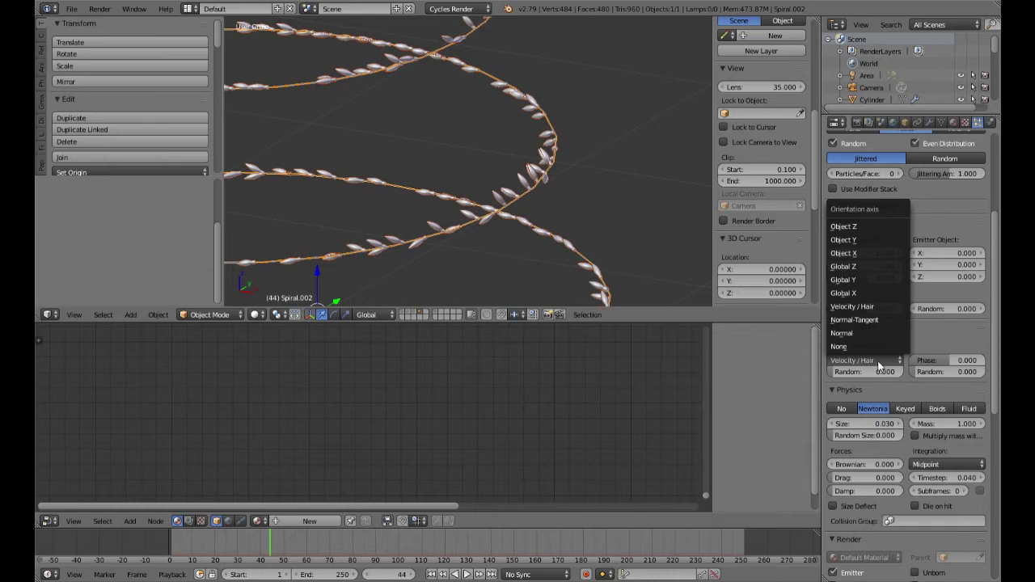
{"action": "left_click", "coordinate": [866, 279]}
{"action": "mouse_move", "coordinate": [517, 212]}
{"action": "middle_mouse_down"}
{"action": "mouse_move", "coordinate": [530, 191]}
{"action": "mouse_move", "coordinate": [500, 229]}
{"action": "mouse_move", "coordinate": [526, 209]}
{"action": "mouse_move", "coordinate": [460, 237]}
{"action": "mouse_move", "coordinate": [460, 247]}
{"action": "mouse_move", "coordinate": [529, 207]}
{"action": "mouse_move", "coordinate": [556, 216]}
{"action": "mouse_move", "coordinate": [513, 226]}
{"action": "mouse_move", "coordinate": [521, 202]}
{"action": "middle_mouse_up"}
{"action": "scroll", "coordinate": [501, 224], "scroll_direction": "up", "scroll_amount": 3}
{"action": "scroll", "coordinate": [529, 207], "scroll_direction": "down", "scroll_amount": 2}
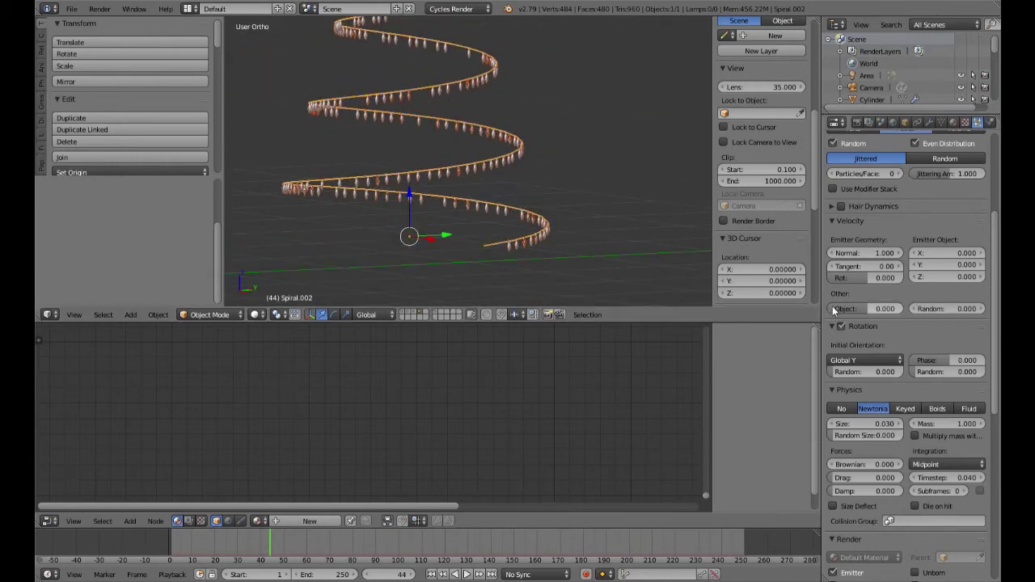
Set rotation Random to 0.331, Phase to 0.203 and Phase Random to 0.254
{"action": "left_click_drag", "start_coordinate": [863, 372], "coordinate": [919, 372]}
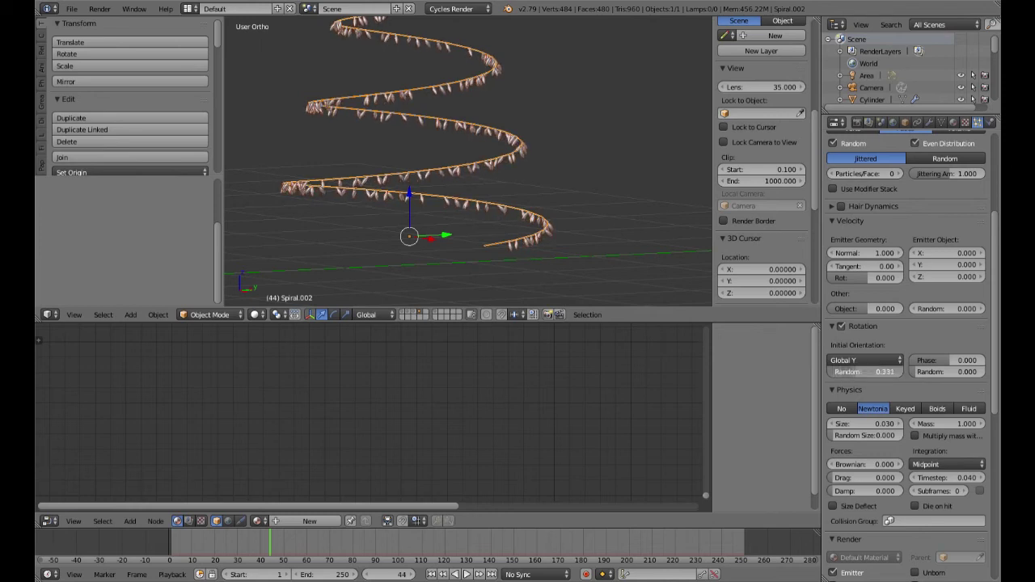
{"action": "middle_click_drag", "start_coordinate": [668, 241], "coordinate": [561, 222]}
{"action": "scroll", "coordinate": [526, 230], "scroll_direction": "up", "scroll_amount": 2}
{"action": "scroll", "coordinate": [526, 230], "scroll_direction": "up", "scroll_amount": 2}
{"action": "scroll", "coordinate": [564, 226], "scroll_direction": "up", "scroll_amount": 2}
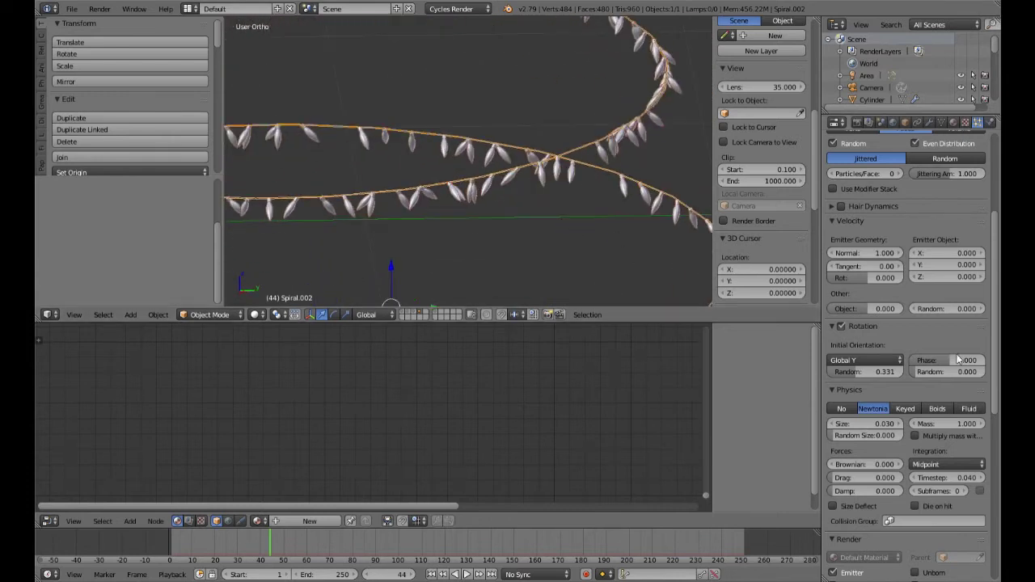
{"action": "left_click_drag", "start_coordinate": [945, 360], "coordinate": [979, 372]}
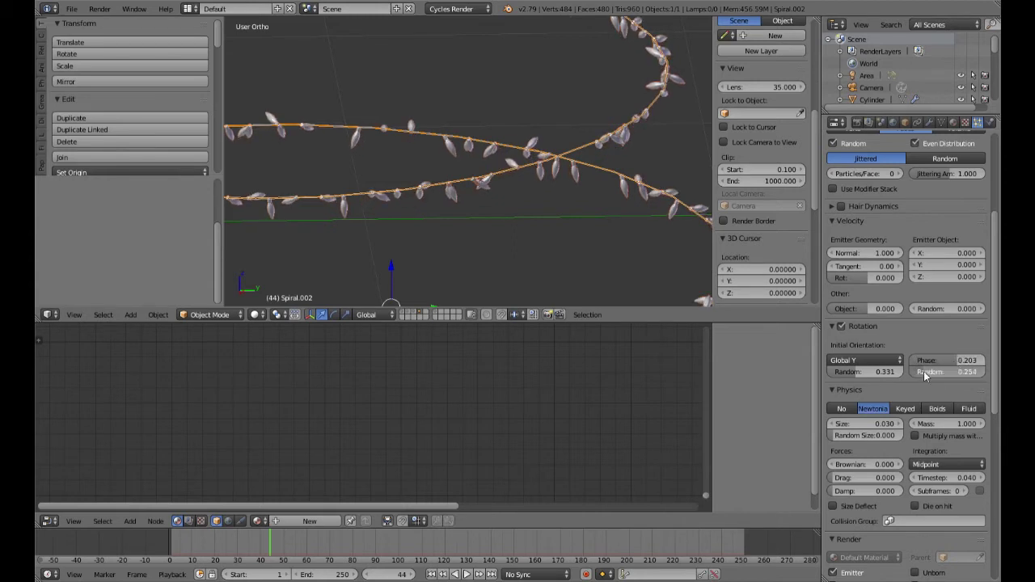
{"action": "scroll", "coordinate": [422, 183], "scroll_direction": "down", "scroll_amount": 5}
{"action": "middle_click_drag", "start_coordinate": [422, 183], "coordinate": [466, 177]}
After a rendered camera preview, lower the Lights emission number to 200
{"action": "key", "text": "shift+z"}
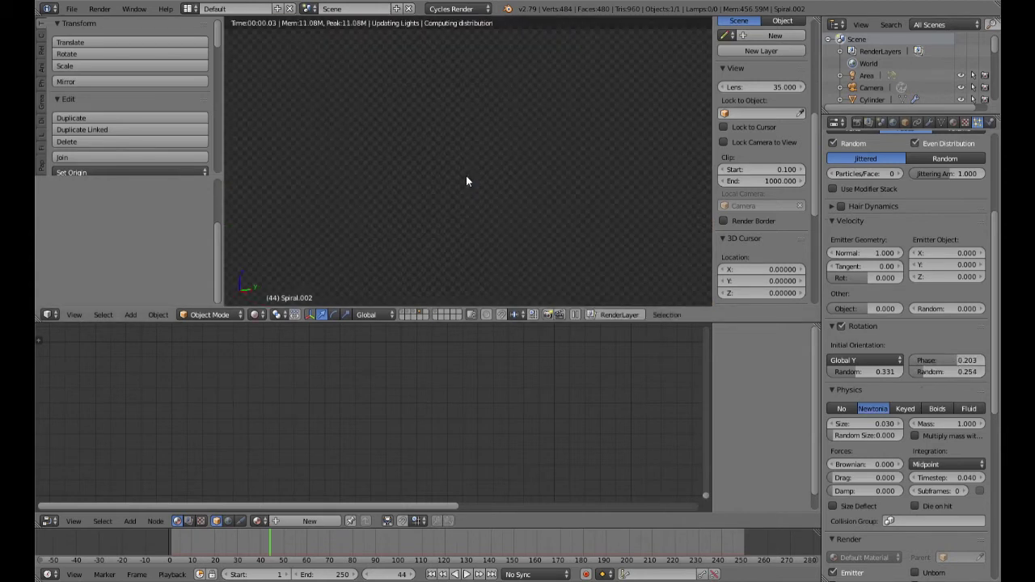
{"action": "scroll", "coordinate": [467, 182], "scroll_direction": "up", "scroll_amount": 6}
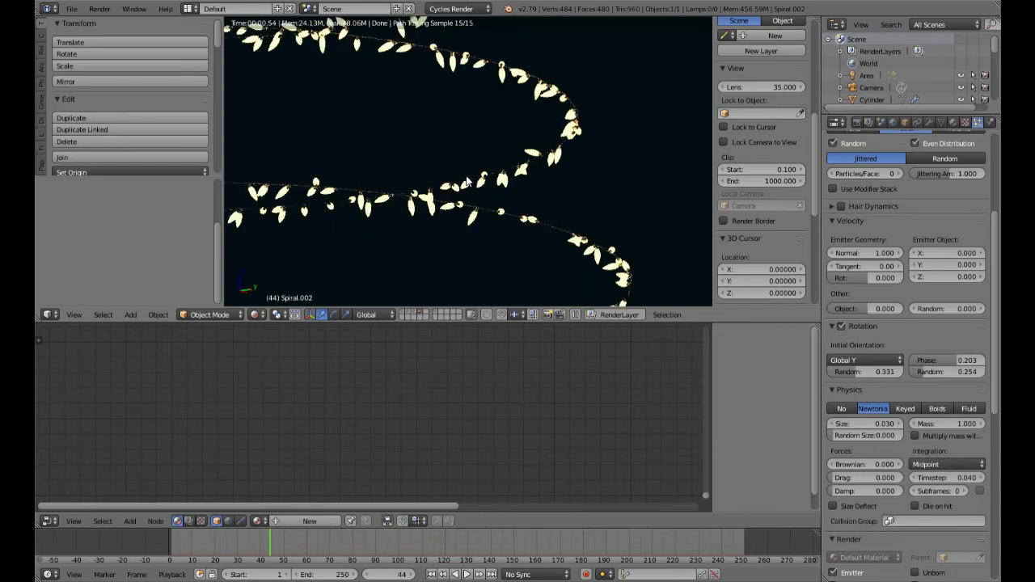
{"action": "key", "text": "KP_0"}
{"action": "key", "text": "shift+z"}
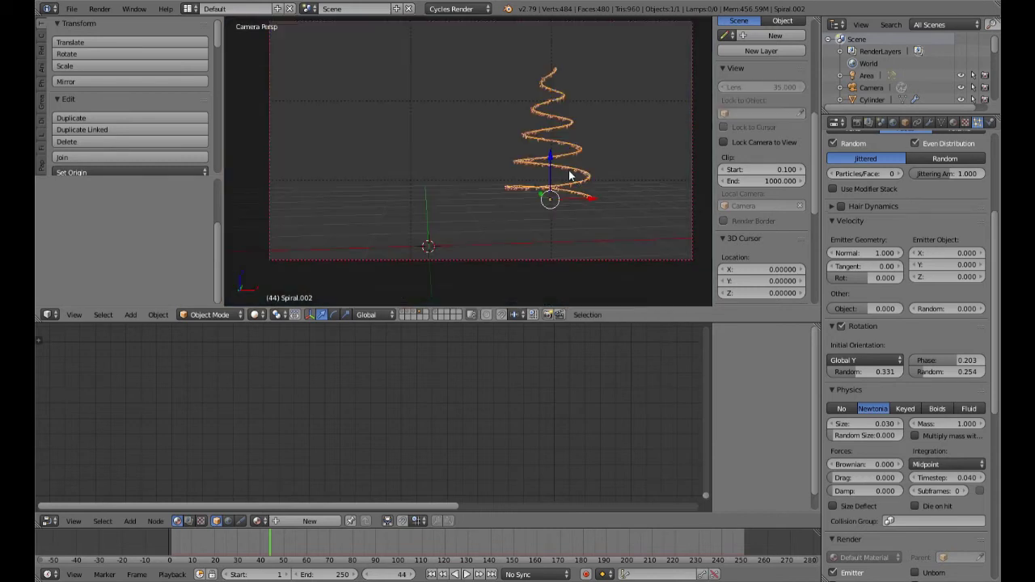
{"action": "key", "text": "KP_1"}
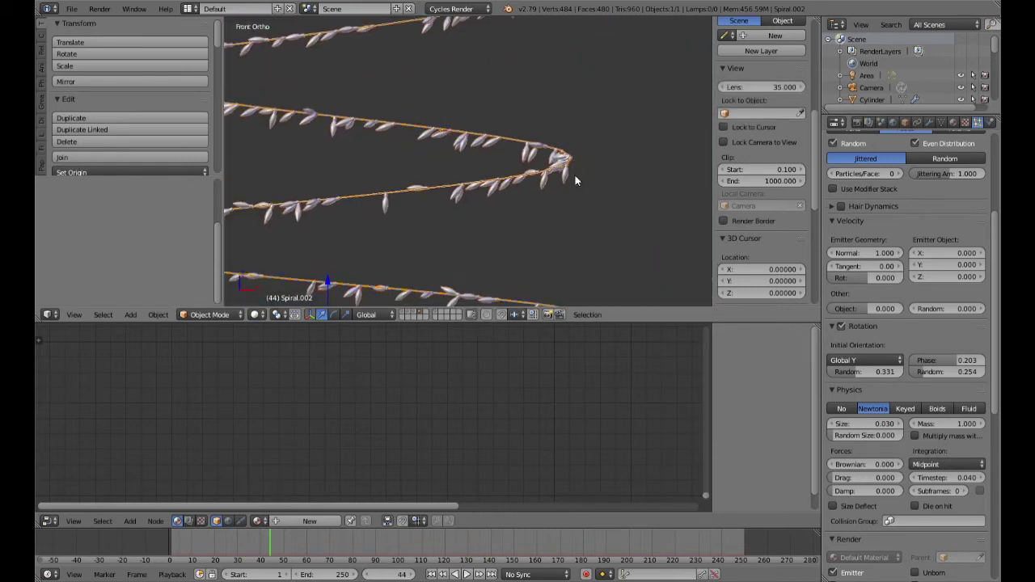
{"action": "scroll", "coordinate": [871, 277], "scroll_direction": "up", "scroll_amount": 5}
{"action": "left_click", "coordinate": [877, 270]}
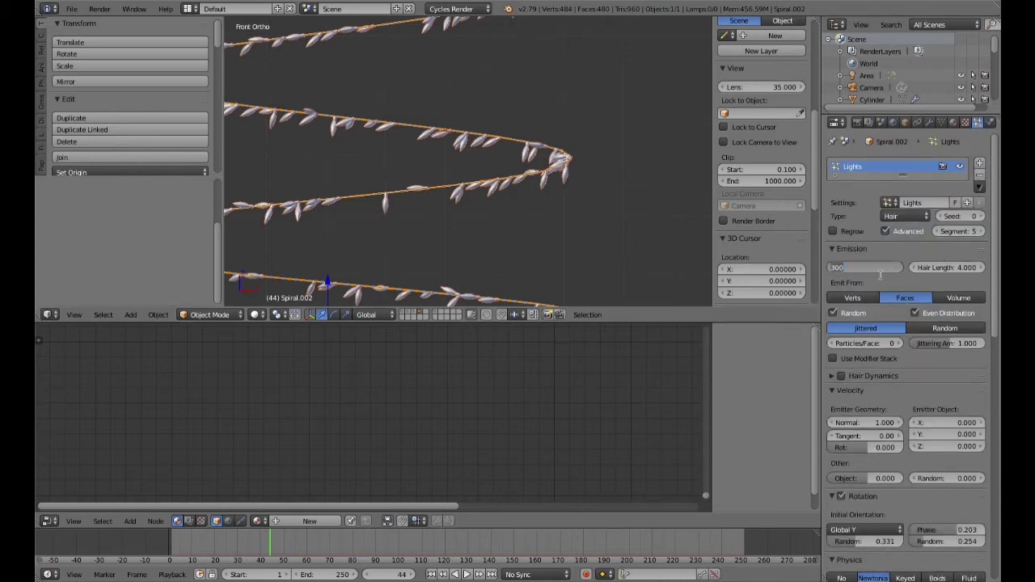
{"action": "type", "text": "20"}
{"action": "key", "text": "Return"}
{"action": "scroll", "coordinate": [480, 168], "scroll_direction": "down", "scroll_amount": 7}
Show the room and spiral layers, preview the rendered room from the camera, then isolate the spiral
{"action": "key", "text": "KP_0"}
{"action": "key", "text": "shift+z"}
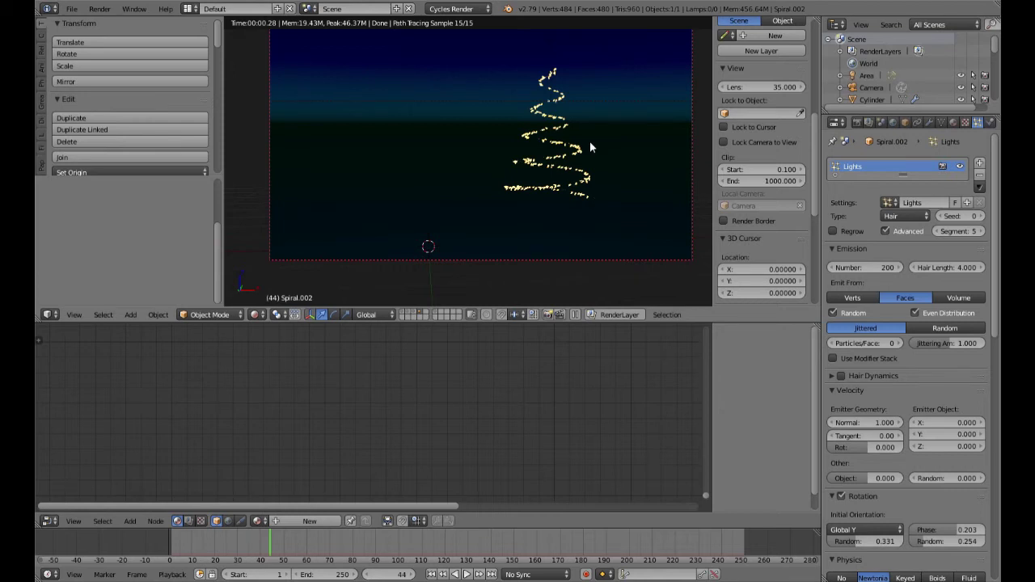
{"action": "key", "text": "shift+z"}
{"action": "left_click", "coordinate": [403, 315]}
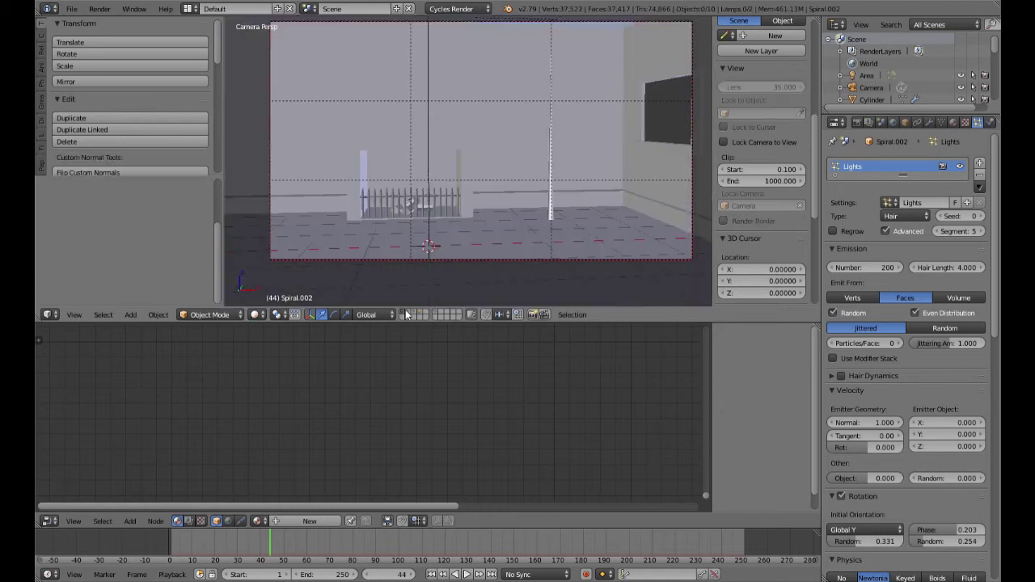
{"action": "left_click", "coordinate": [421, 315], "text": "shift"}
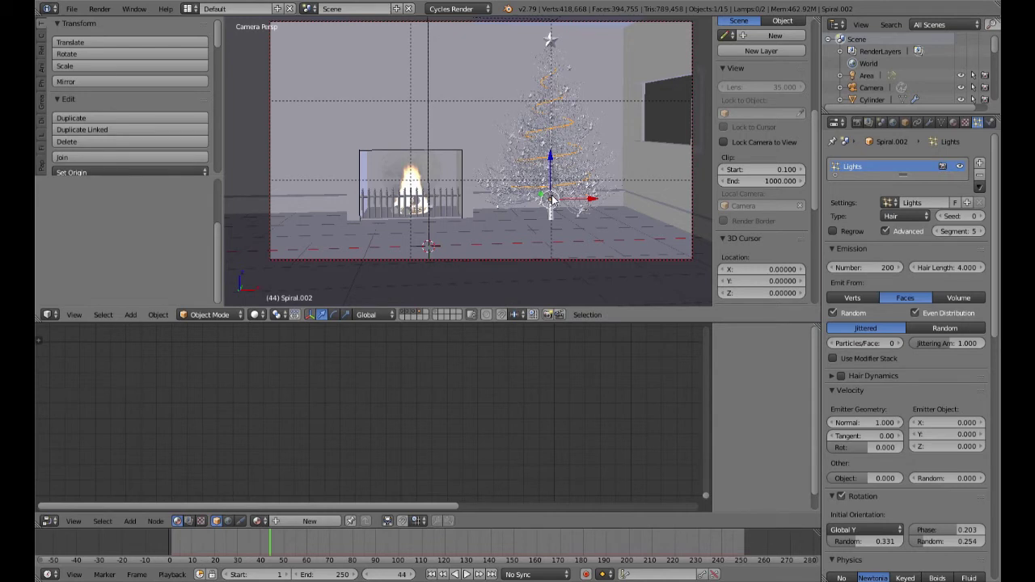
{"action": "key", "text": "shift+z"}
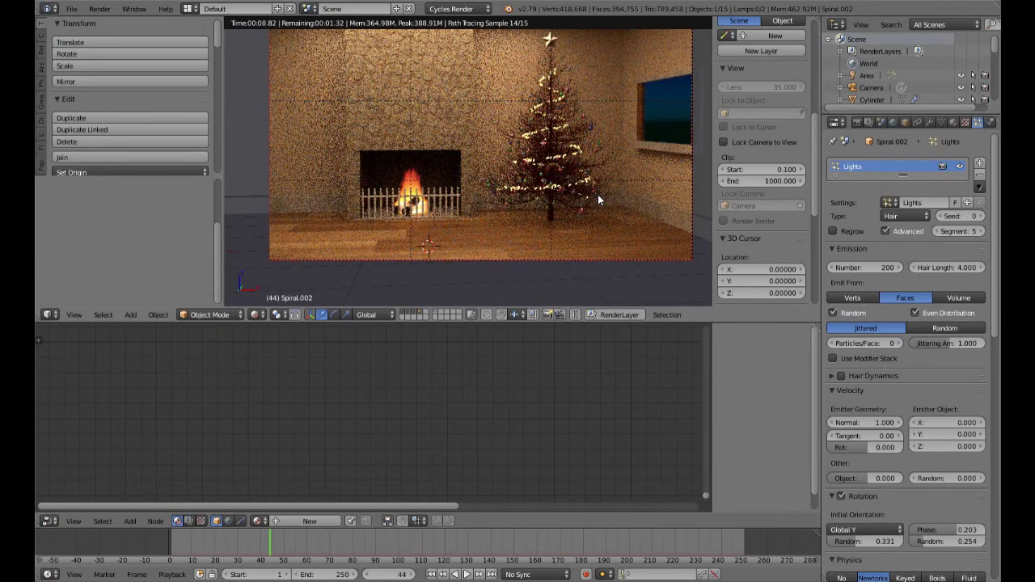
{"action": "key", "text": "shift+z"}
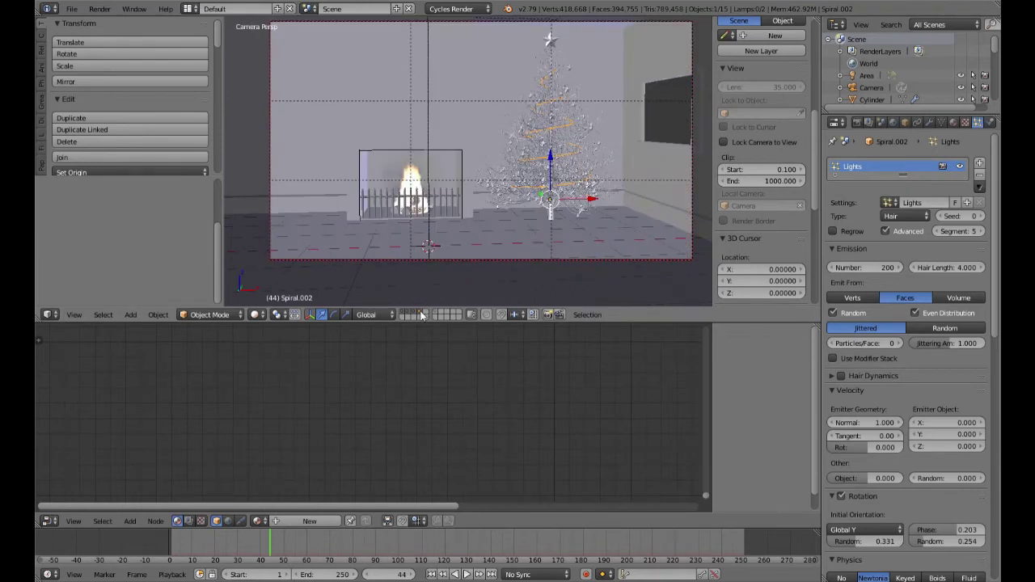
{"action": "key", "text": "shift+h"}
In front view, scale the spiral narrower on the X and Y axes
{"action": "key", "text": "KP_1"}
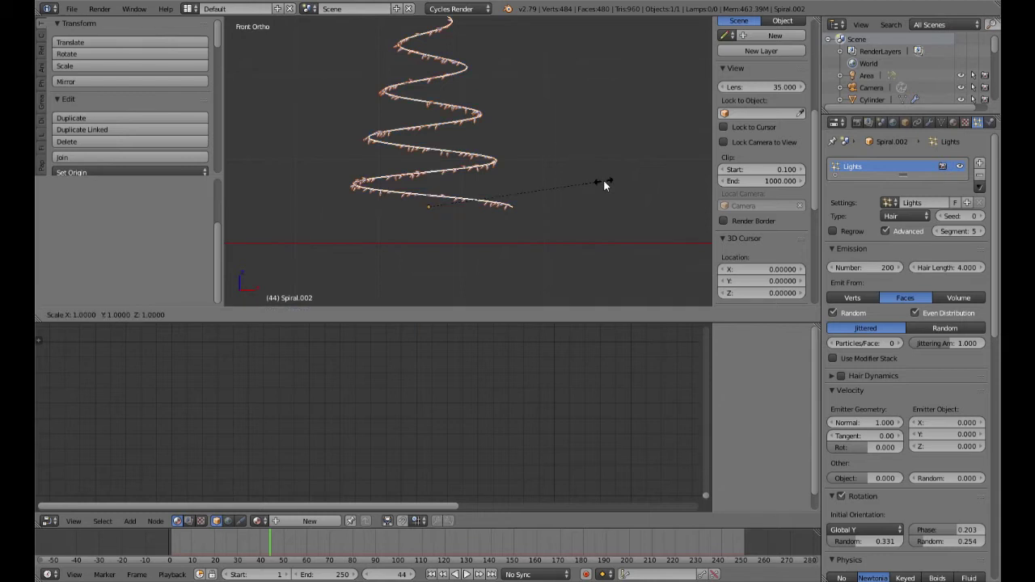
{"action": "key", "text": "shift+z"}
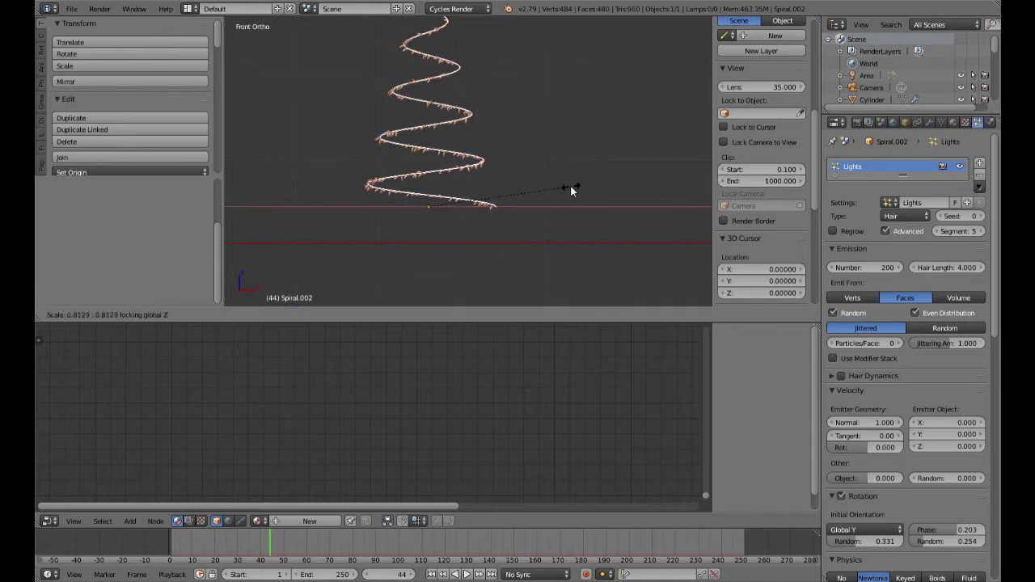
{"action": "left_click", "coordinate": [567, 187]}
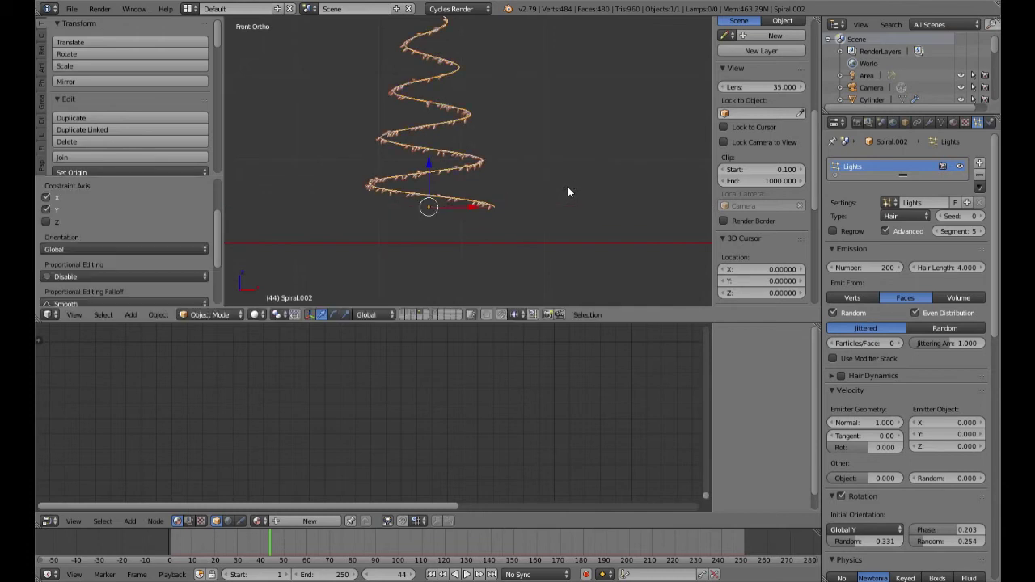
{"action": "scroll", "coordinate": [565, 182], "scroll_direction": "down", "scroll_amount": 2}
{"action": "scroll", "coordinate": [531, 187], "scroll_direction": "down", "scroll_amount": 2}
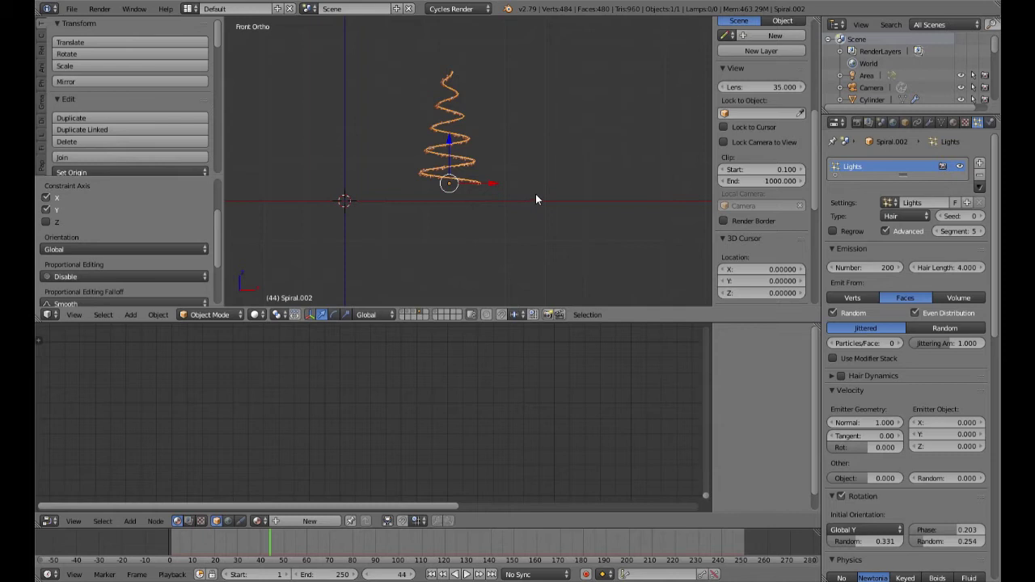
Shorten the spiral vertically with the scale manipulator and narrow it further on X/Y
{"action": "left_click", "coordinate": [346, 314]}
{"action": "left_click_drag", "start_coordinate": [449, 144], "coordinate": [523, 217]}
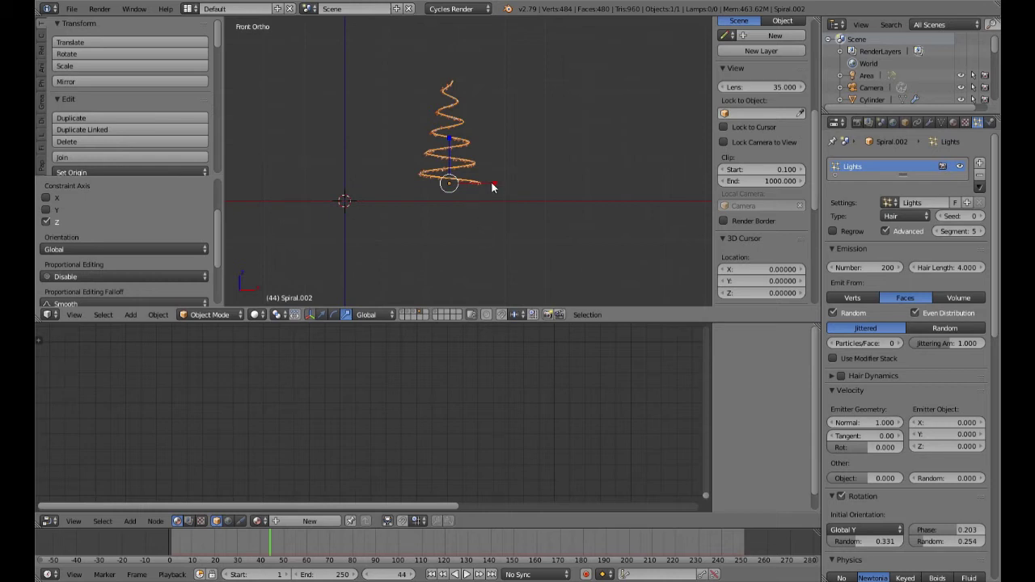
{"action": "key", "text": "shift+z"}
{"action": "left_click_drag", "start_coordinate": [492, 183], "coordinate": [496, 184]}
{"action": "scroll", "coordinate": [551, 213], "scroll_direction": "up", "scroll_amount": 4}
{"action": "scroll", "coordinate": [550, 212], "scroll_direction": "up", "scroll_amount": 4}
{"action": "middle_click_drag", "start_coordinate": [550, 213], "coordinate": [514, 254]}
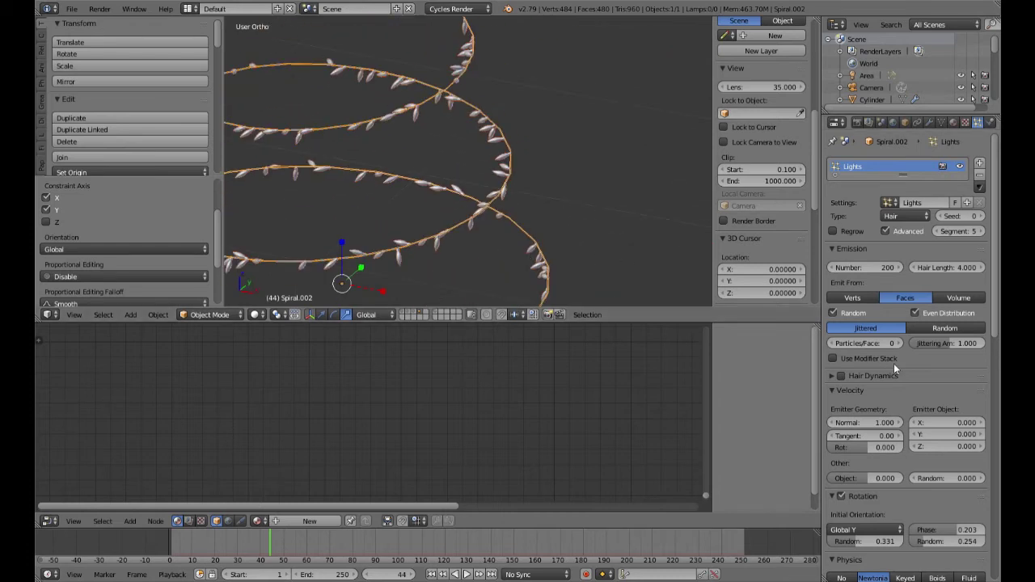
{"action": "scroll", "coordinate": [867, 396], "scroll_direction": "down", "scroll_amount": 4}
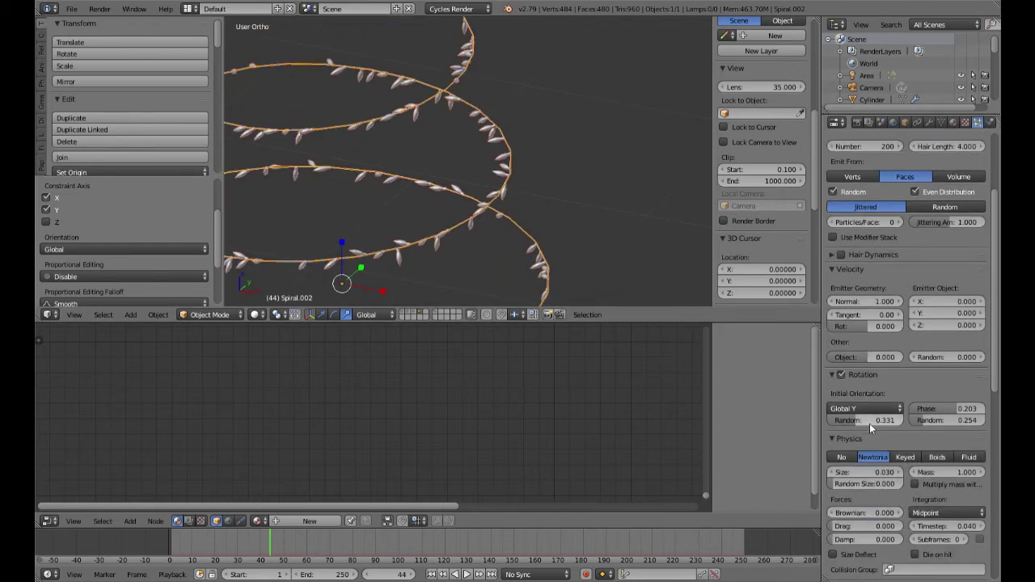
{"action": "scroll", "coordinate": [882, 365], "scroll_direction": "up", "scroll_amount": 4}
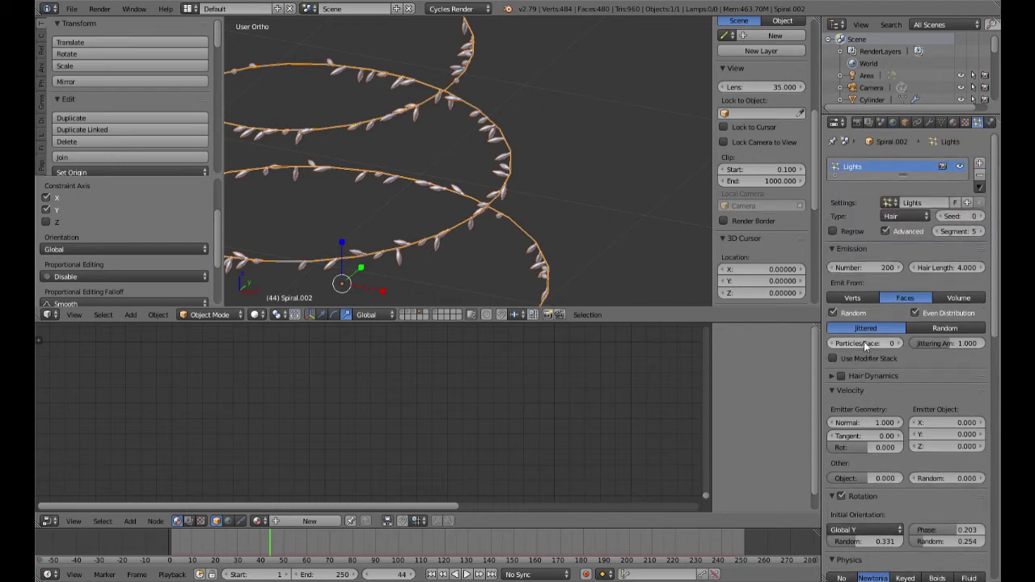
{"action": "scroll", "coordinate": [879, 376], "scroll_direction": "down", "scroll_amount": 6}
Set the particle size to 0.02 and show the tree's layer
{"action": "left_click", "coordinate": [870, 351]}
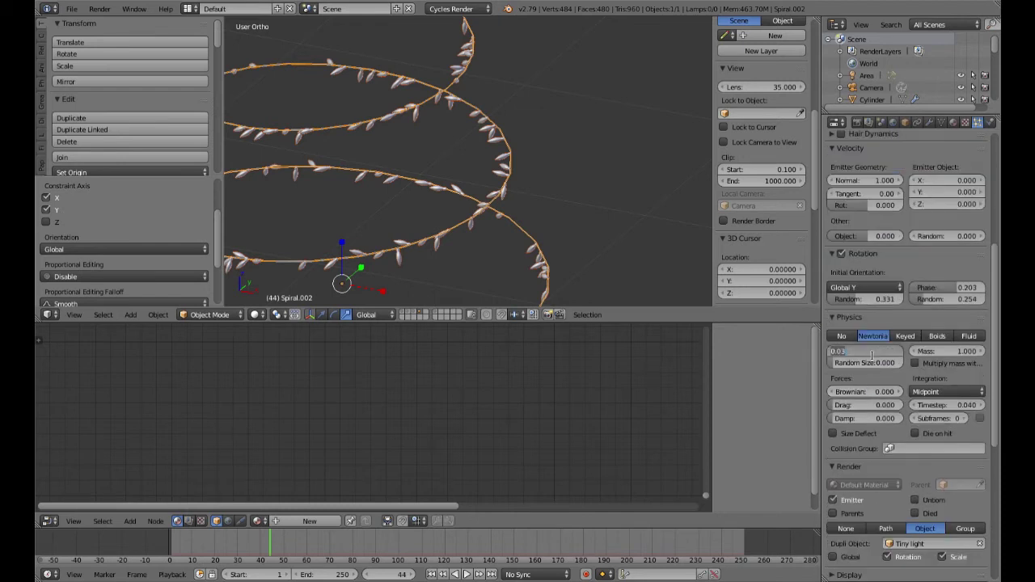
{"action": "key", "text": "BackSpace"}
{"action": "type", "text": "0.02"}
{"action": "key", "text": "Return"}
{"action": "scroll", "coordinate": [466, 225], "scroll_direction": "down", "scroll_amount": 3}
{"action": "middle_click_drag", "start_coordinate": [466, 224], "coordinate": [481, 202]}
{"action": "scroll", "coordinate": [481, 205], "scroll_direction": "up", "scroll_amount": 5}
{"action": "scroll", "coordinate": [557, 211], "scroll_direction": "down", "scroll_amount": 1}
{"action": "scroll", "coordinate": [557, 216], "scroll_direction": "down", "scroll_amount": 4}
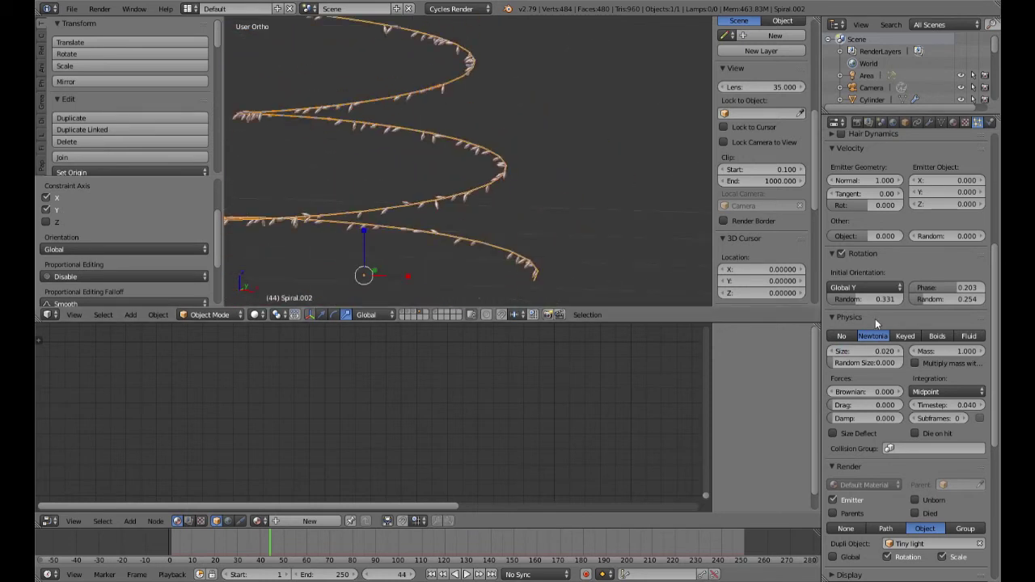
{"action": "left_click", "coordinate": [410, 316]}
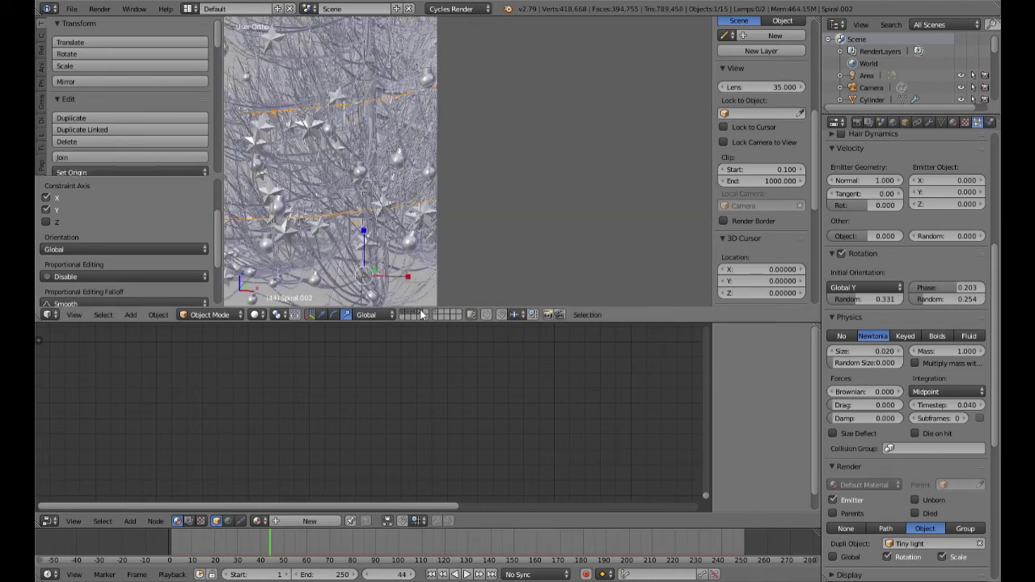
Look through the scene camera and set the transform widget back to Translate
{"action": "key", "text": "KP_0"}
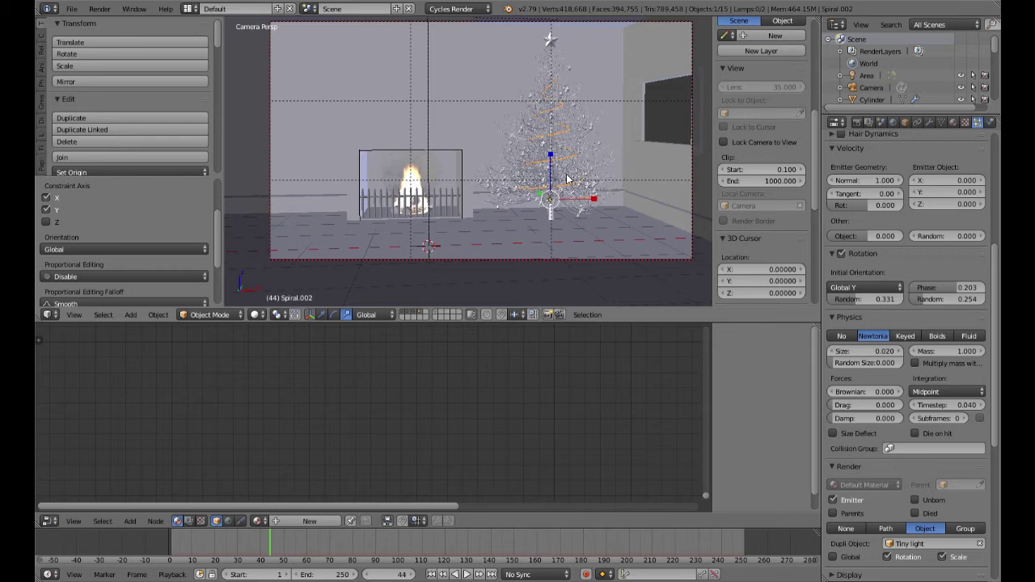
{"action": "left_click", "coordinate": [322, 314]}
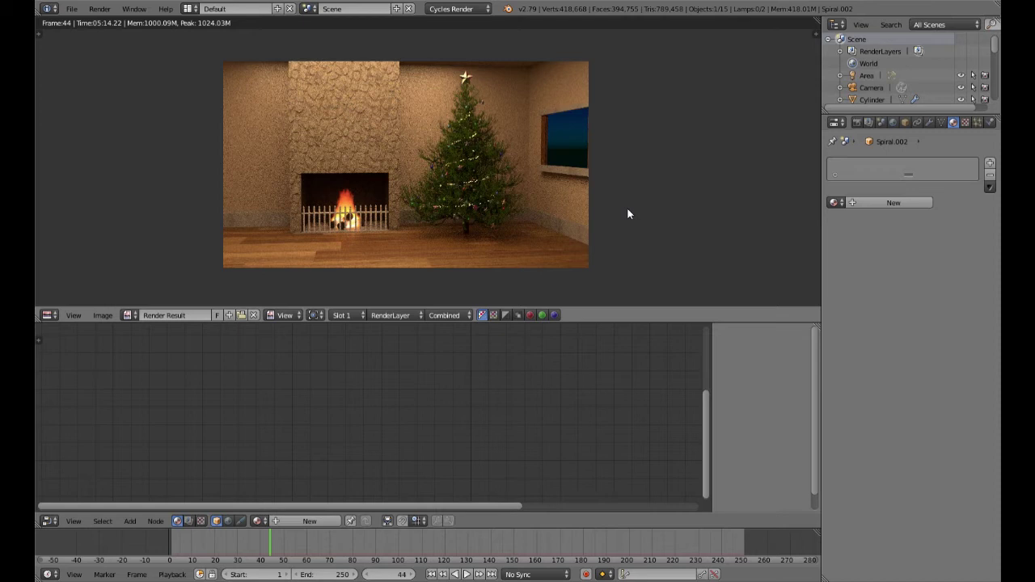
Zoom in and out on the finished render, then close it to return to the camera viewport
{"action": "scroll", "coordinate": [527, 217], "scroll_direction": "up", "scroll_amount": 4}
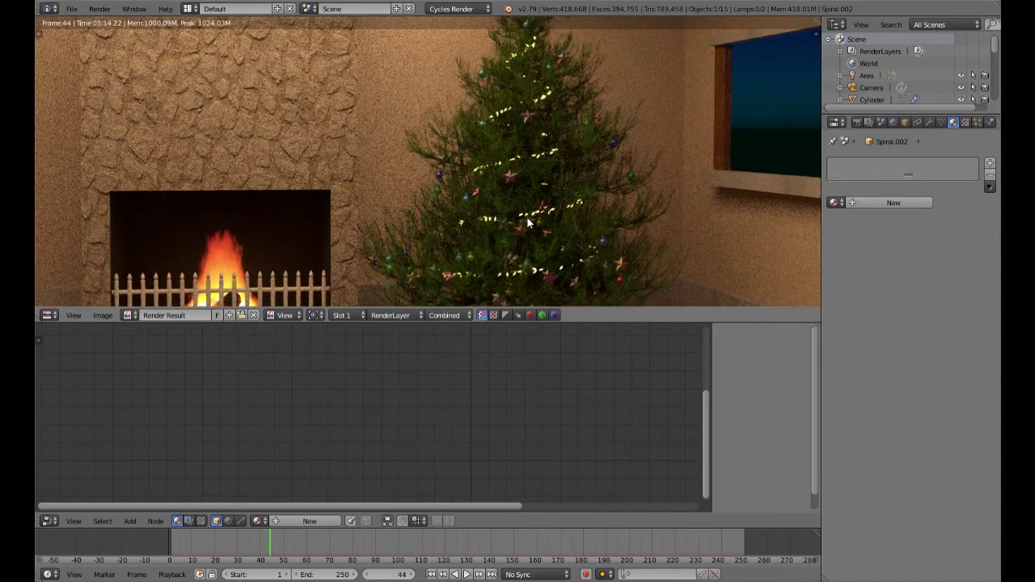
{"action": "scroll", "coordinate": [528, 223], "scroll_direction": "up", "scroll_amount": 3}
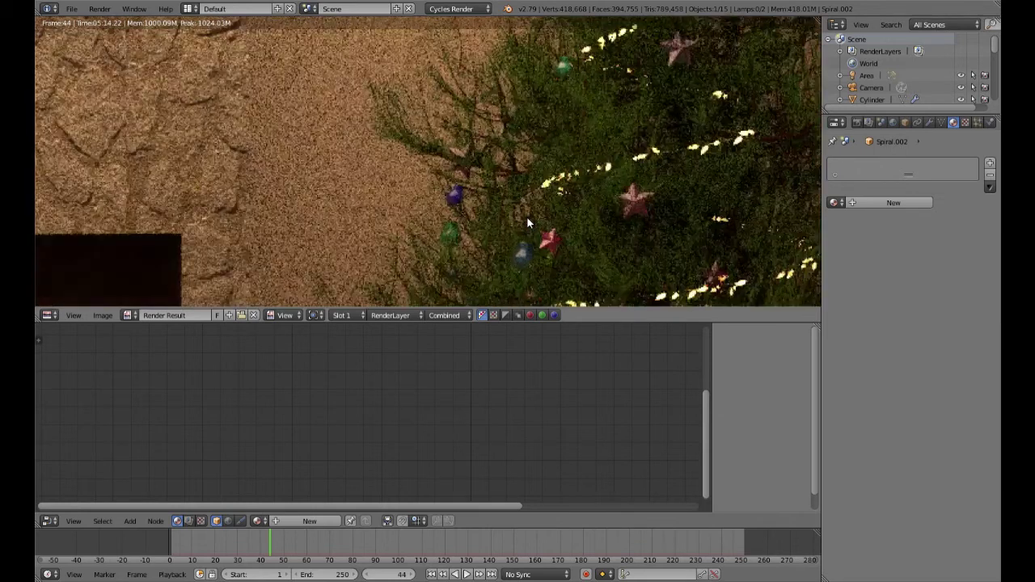
{"action": "scroll", "coordinate": [566, 223], "scroll_direction": "down", "scroll_amount": 5}
{"action": "scroll", "coordinate": [565, 222], "scroll_direction": "down", "scroll_amount": 1}
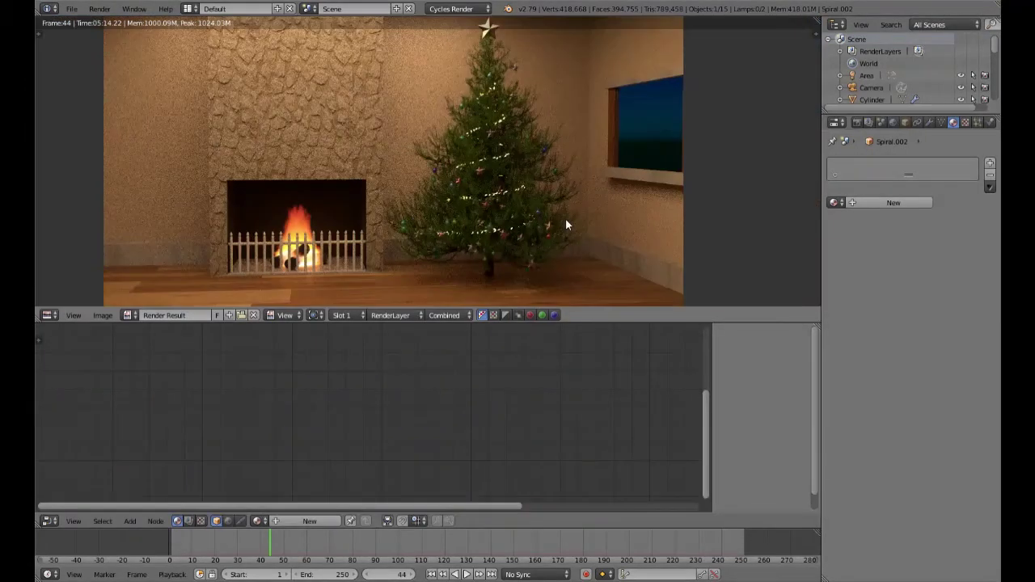
{"action": "scroll", "coordinate": [534, 224], "scroll_direction": "up", "scroll_amount": 3}
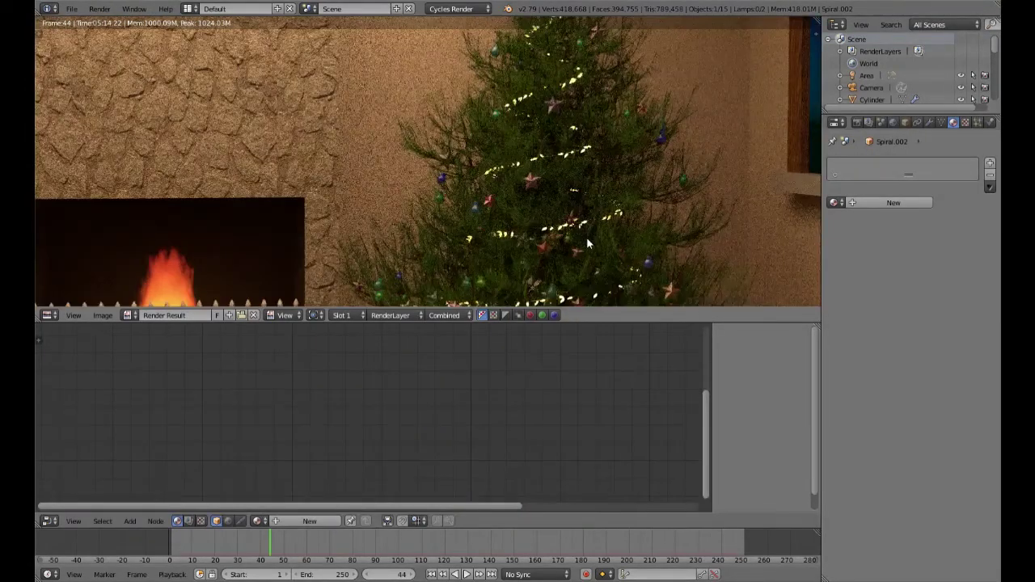
{"action": "scroll", "coordinate": [587, 241], "scroll_direction": "up", "scroll_amount": 3}
{"action": "scroll", "coordinate": [587, 243], "scroll_direction": "down", "scroll_amount": 8}
{"action": "scroll", "coordinate": [587, 243], "scroll_direction": "up", "scroll_amount": 2}
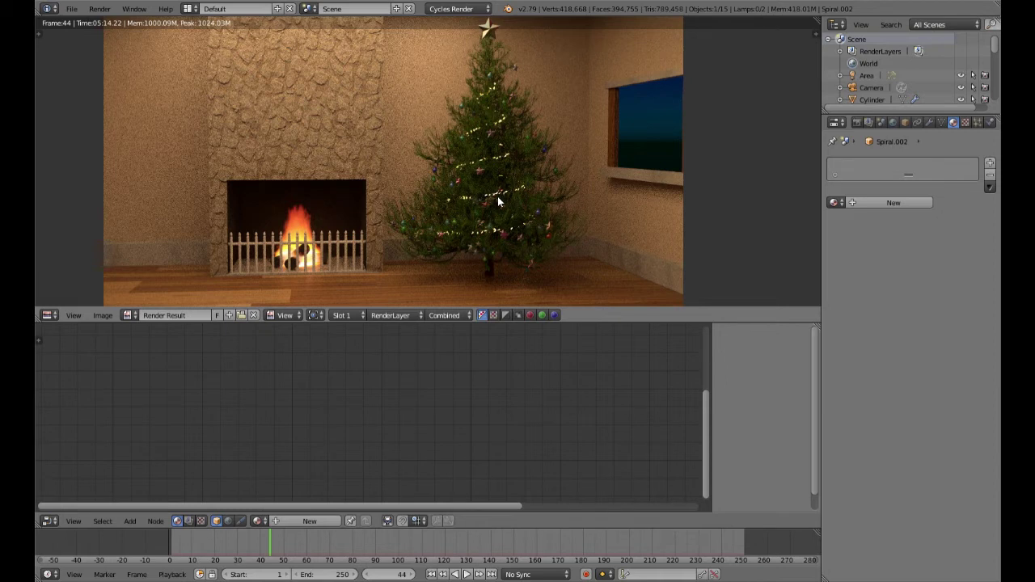
{"action": "scroll", "coordinate": [487, 196], "scroll_direction": "down", "scroll_amount": 3}
{"action": "scroll", "coordinate": [487, 196], "scroll_direction": "up", "scroll_amount": 3}
{"action": "scroll", "coordinate": [487, 196], "scroll_direction": "down", "scroll_amount": 1}
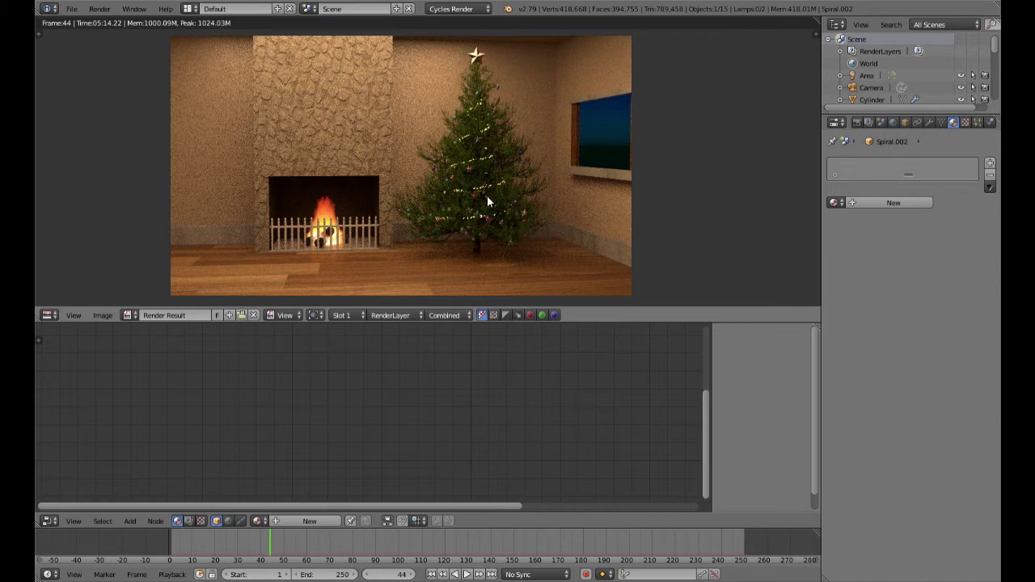
{"action": "key", "text": "Escape"}
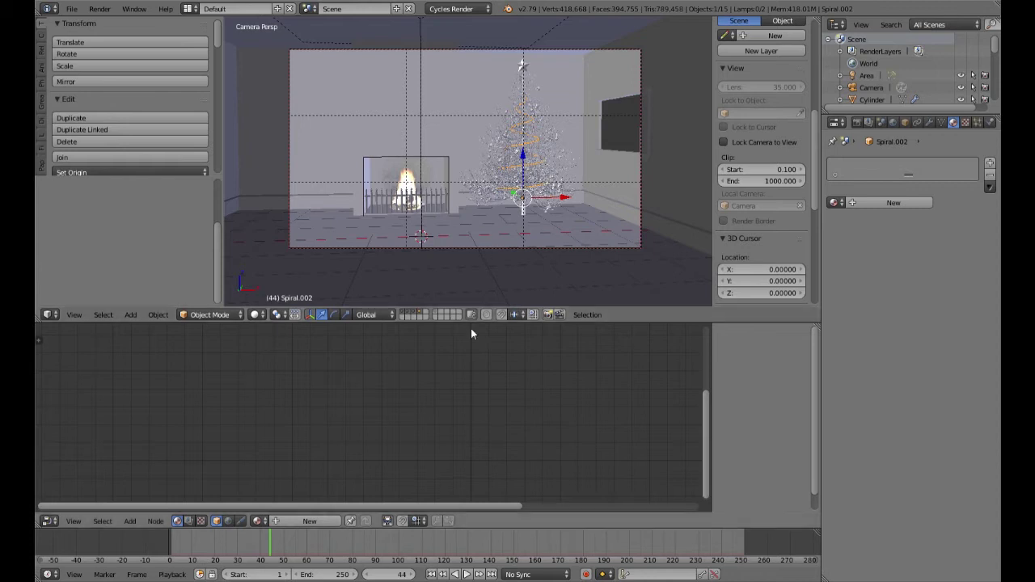
Add a plane on an empty scene layer
{"action": "left_click", "coordinate": [426, 315]}
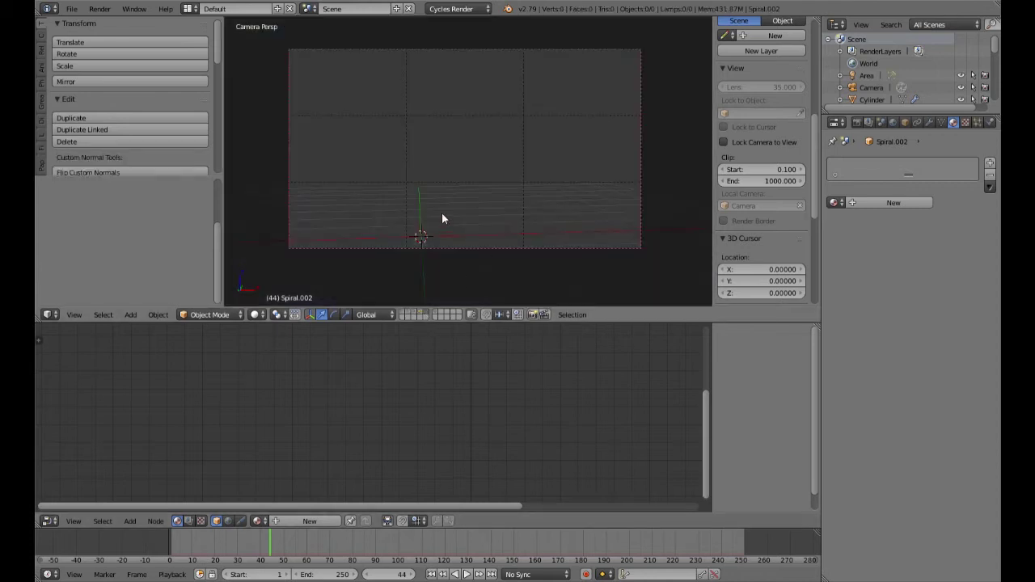
{"action": "key", "text": "shift+a"}
{"action": "mouse_move", "coordinate": [442, 214]}
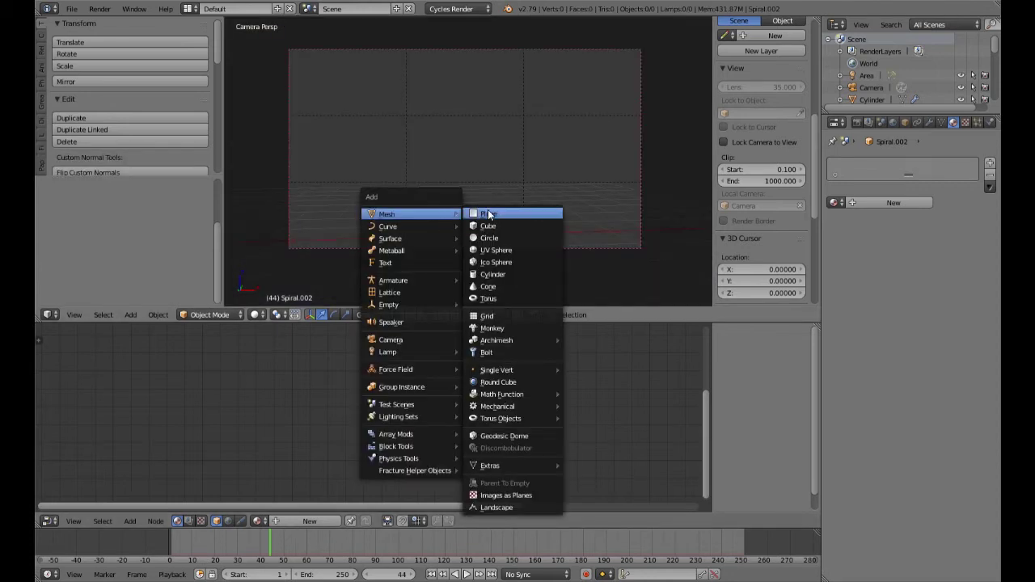
{"action": "key", "text": "Escape"}
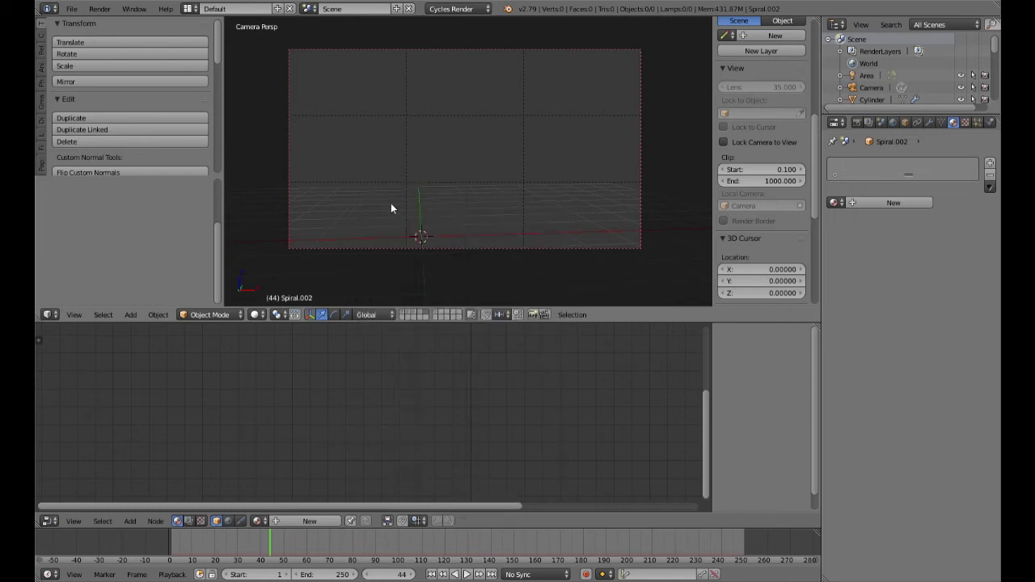
{"action": "key", "text": "shift+a"}
{"action": "mouse_move", "coordinate": [391, 208]}
{"action": "left_click", "coordinate": [441, 207]}
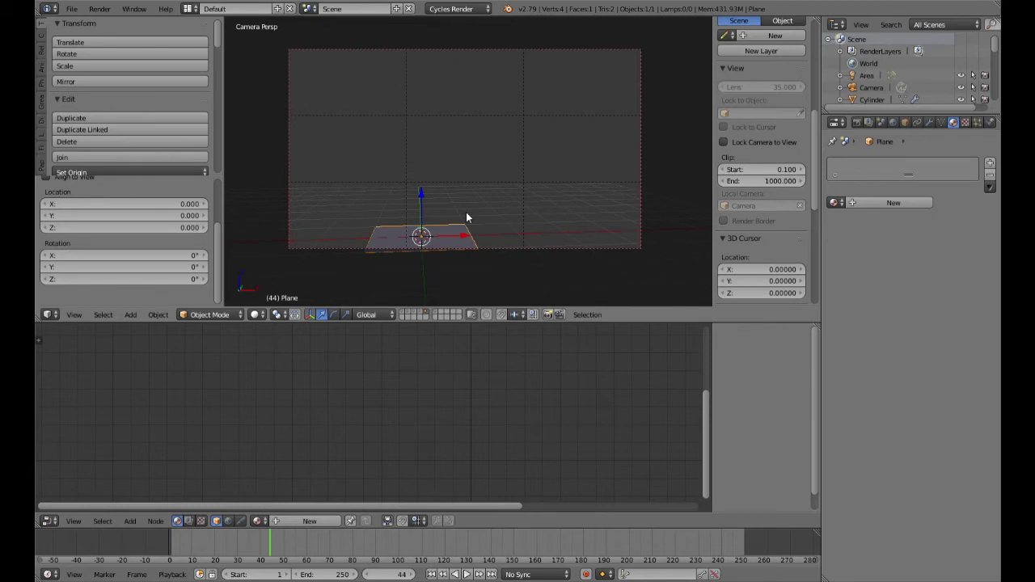
{"action": "key", "text": "KP_0"}
{"action": "key", "text": "KP_0"}
Show the room layers and place the plane on the floor before the fireplace, slightly rotated about Z
{"action": "left_click", "coordinate": [407, 314], "text": "shift"}
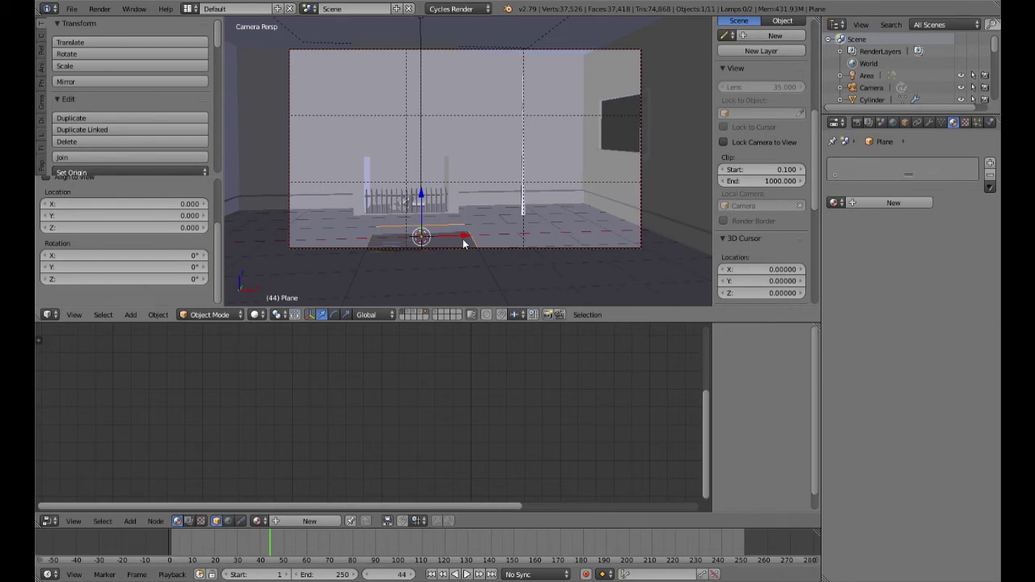
{"action": "mouse_move", "coordinate": [466, 235]}
{"action": "left_mouse_down"}
{"action": "mouse_move", "coordinate": [427, 213]}
{"action": "mouse_move", "coordinate": [447, 229]}
{"action": "left_mouse_up"}
{"action": "key", "text": "r"}
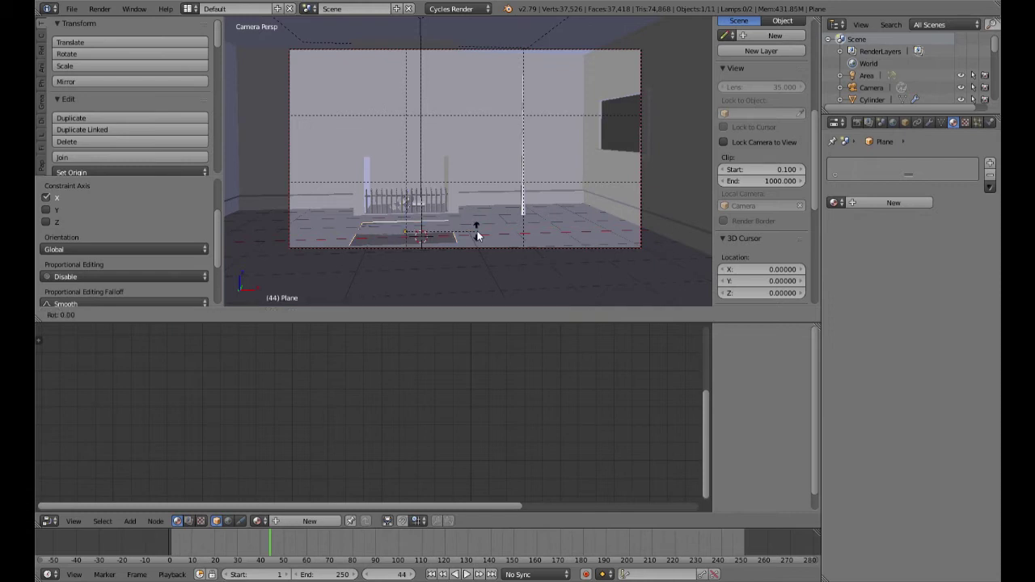
{"action": "key", "text": "z"}
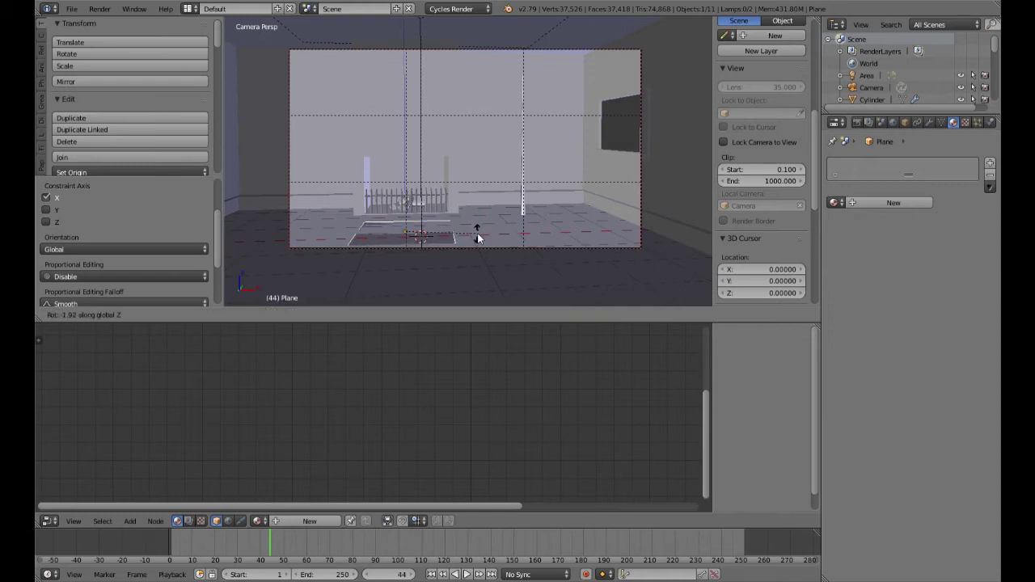
{"action": "left_click", "coordinate": [478, 233]}
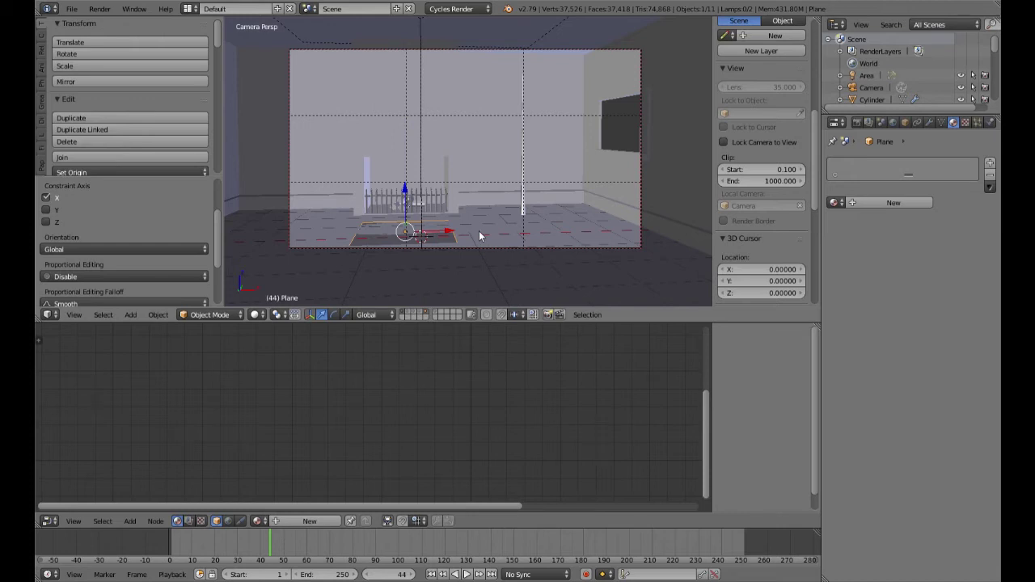
{"action": "key", "text": "KP_5"}
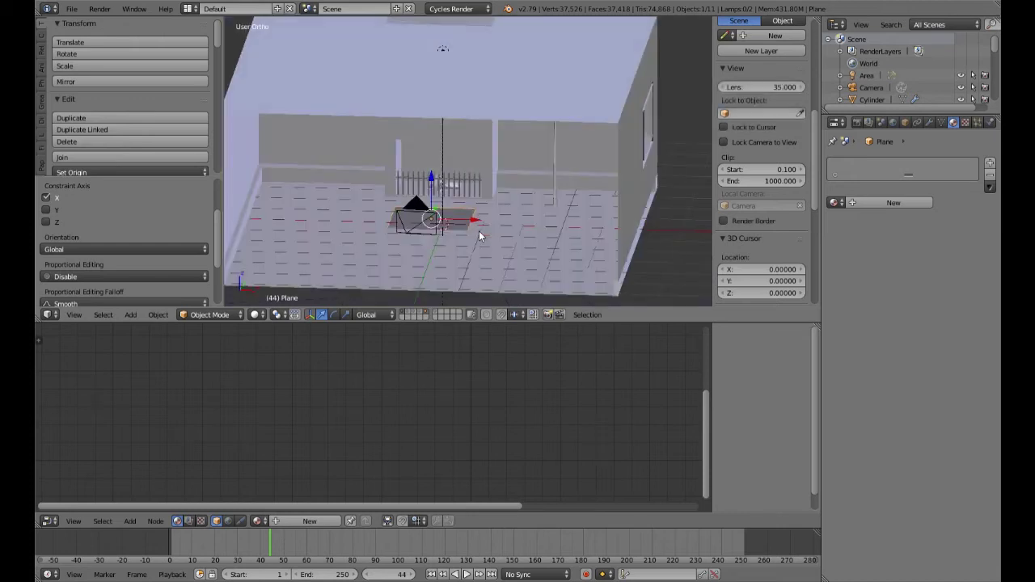
Isolate the plane in local front view and raise it slightly
{"action": "key", "text": "KP_Divide"}
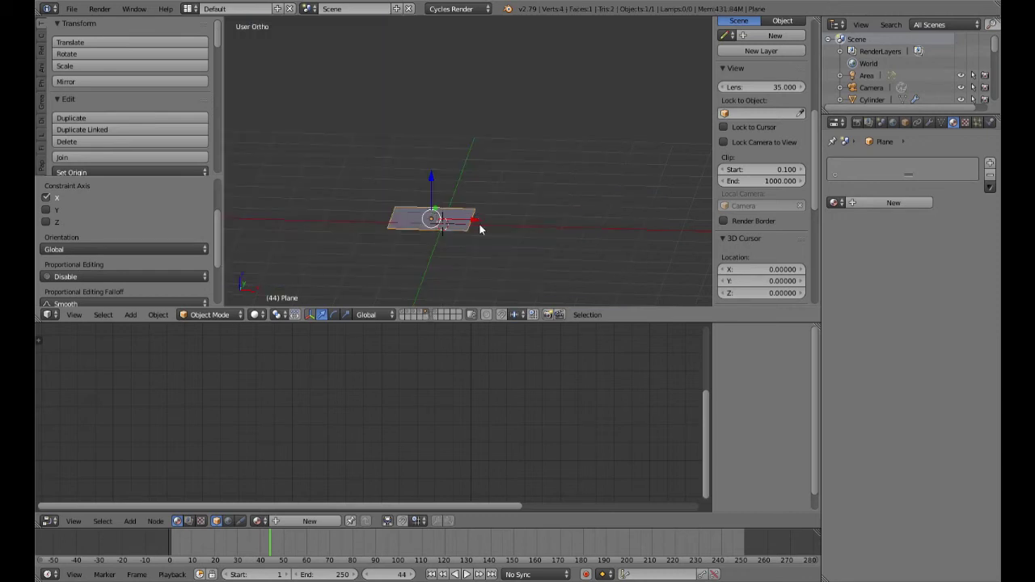
{"action": "key", "text": "KP_1"}
{"action": "scroll", "coordinate": [480, 224], "scroll_direction": "up", "scroll_amount": 8}
{"action": "middle_click_drag", "start_coordinate": [427, 234], "coordinate": [434, 185], "text": "shift"}
{"action": "key", "text": "g"}
{"action": "left_click", "coordinate": [387, 185]}
{"action": "left_click_drag", "start_coordinate": [386, 190], "coordinate": [389, 159]}
Extrude the plane's face in Edit Mode, then undo back to a single flat face
{"action": "key", "text": "Tab"}
{"action": "scroll", "coordinate": [455, 228], "scroll_direction": "up", "scroll_amount": 3}
{"action": "scroll", "coordinate": [454, 228], "scroll_direction": "down", "scroll_amount": 3}
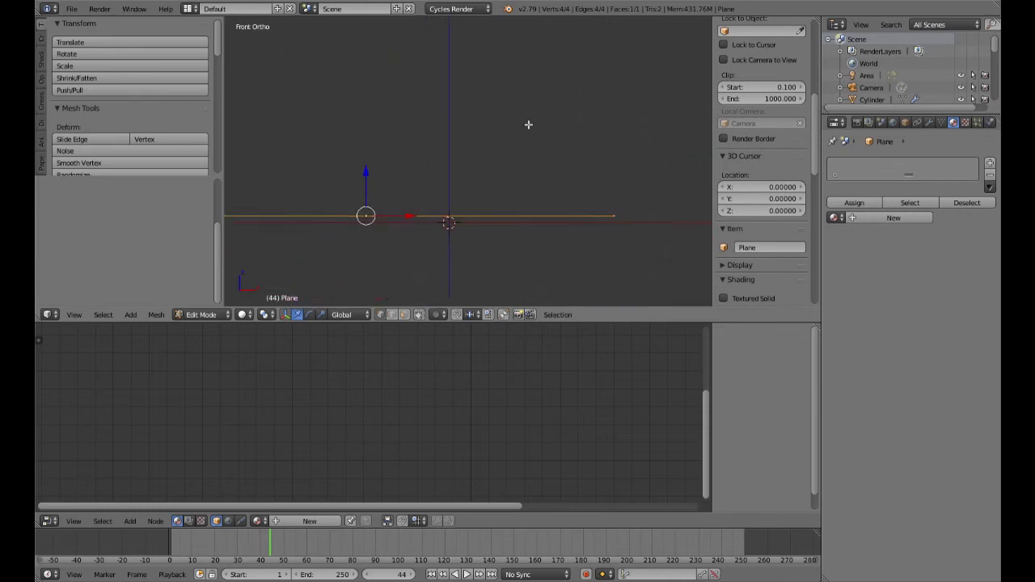
{"action": "key", "text": "e"}
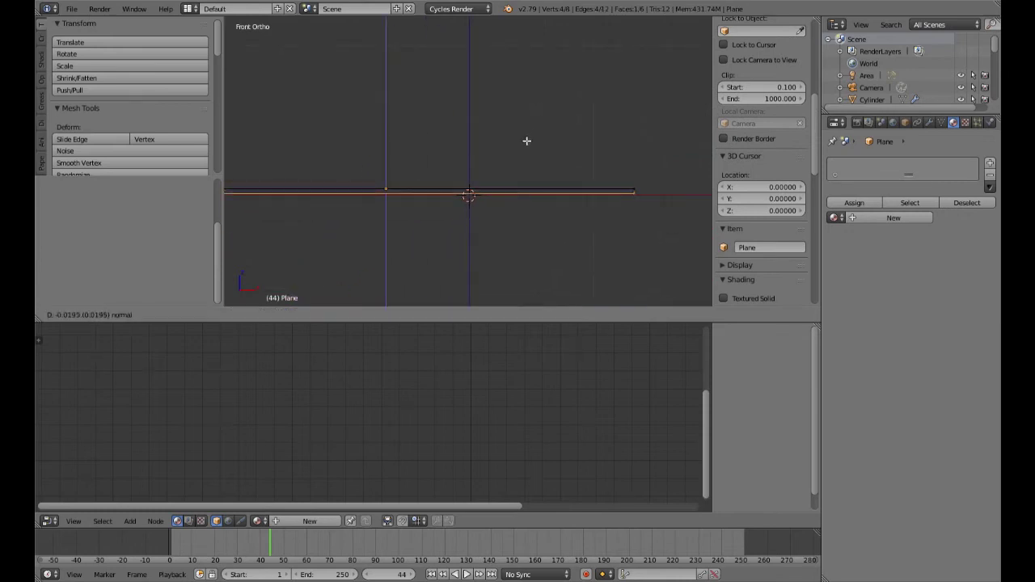
{"action": "left_click", "coordinate": [526, 141]}
{"action": "middle_click_drag", "start_coordinate": [532, 170], "coordinate": [531, 195]}
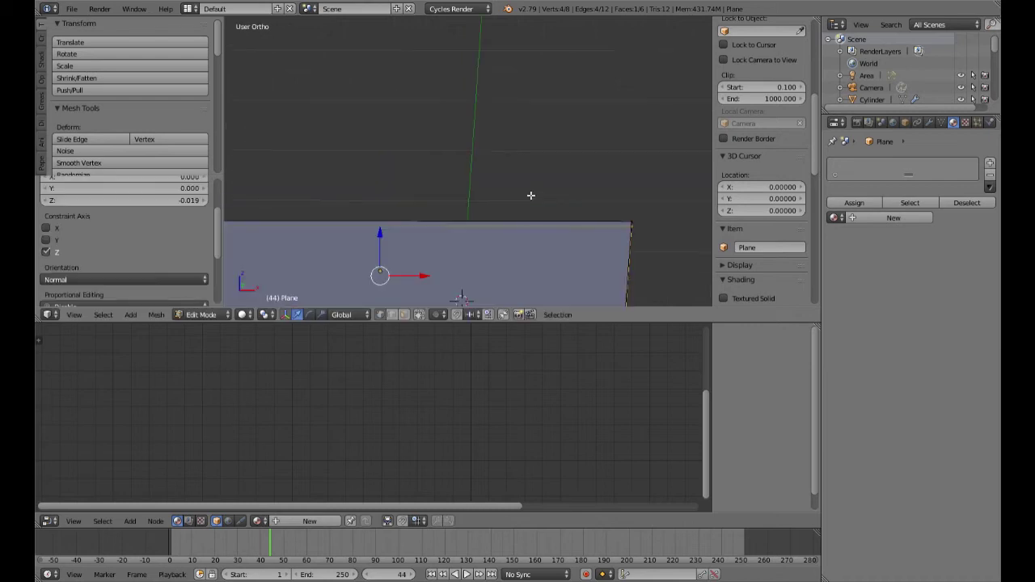
{"action": "key", "text": "Tab"}
{"action": "scroll", "coordinate": [527, 192], "scroll_direction": "down", "scroll_amount": 3}
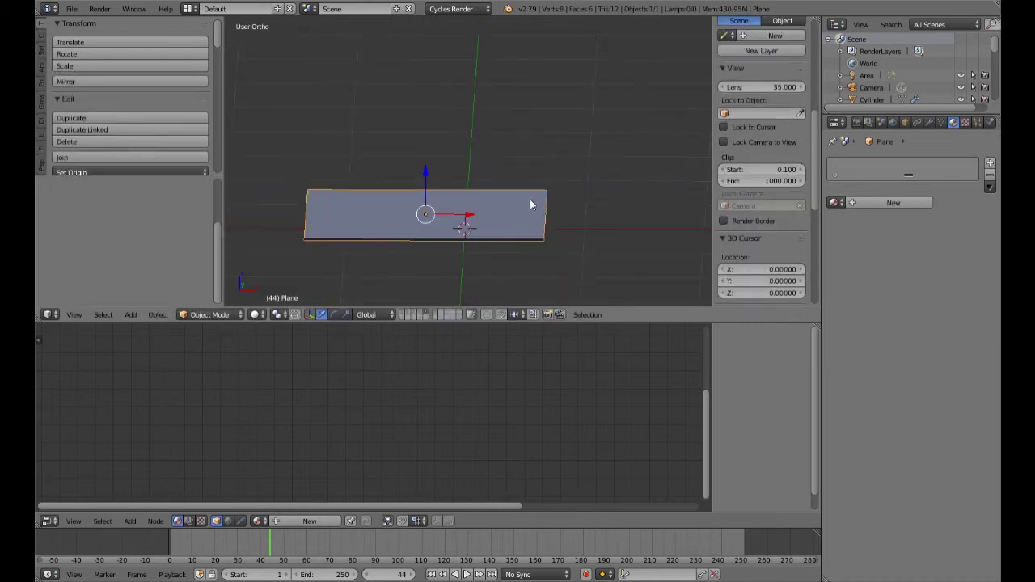
{"action": "key", "text": "ctrl+z"}
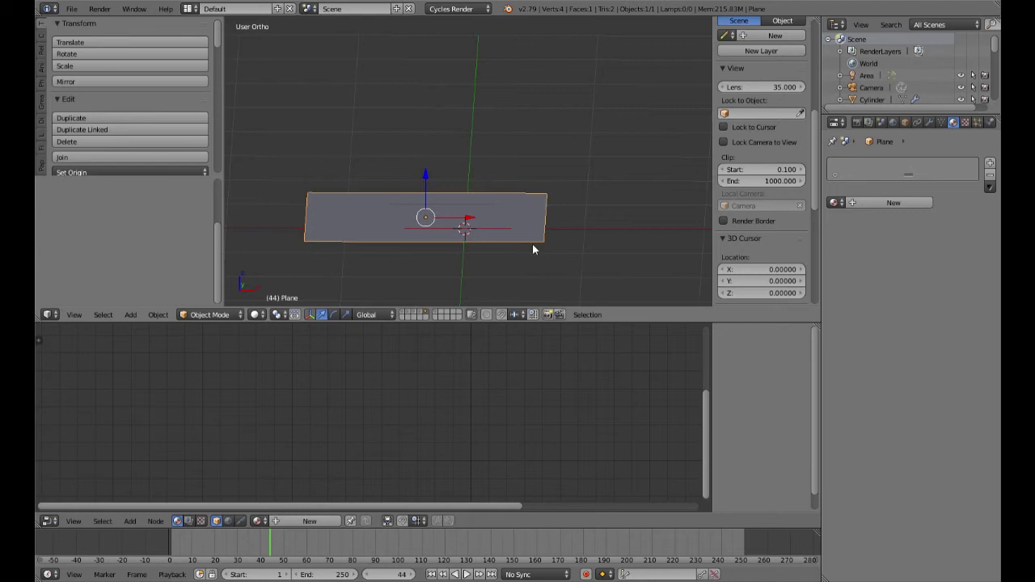
Readjust the plane's height along global Z in front view
{"action": "key", "text": "KP_1"}
{"action": "scroll", "coordinate": [456, 220], "scroll_direction": "up", "scroll_amount": 5}
{"action": "key", "text": "g"}
{"action": "key", "text": "z"}
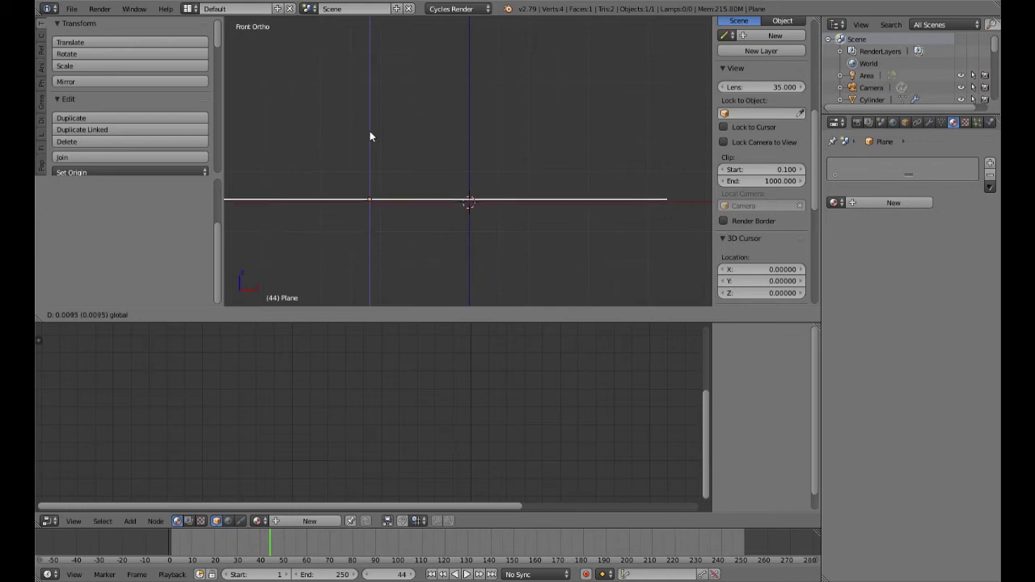
{"action": "left_click", "coordinate": [371, 126]}
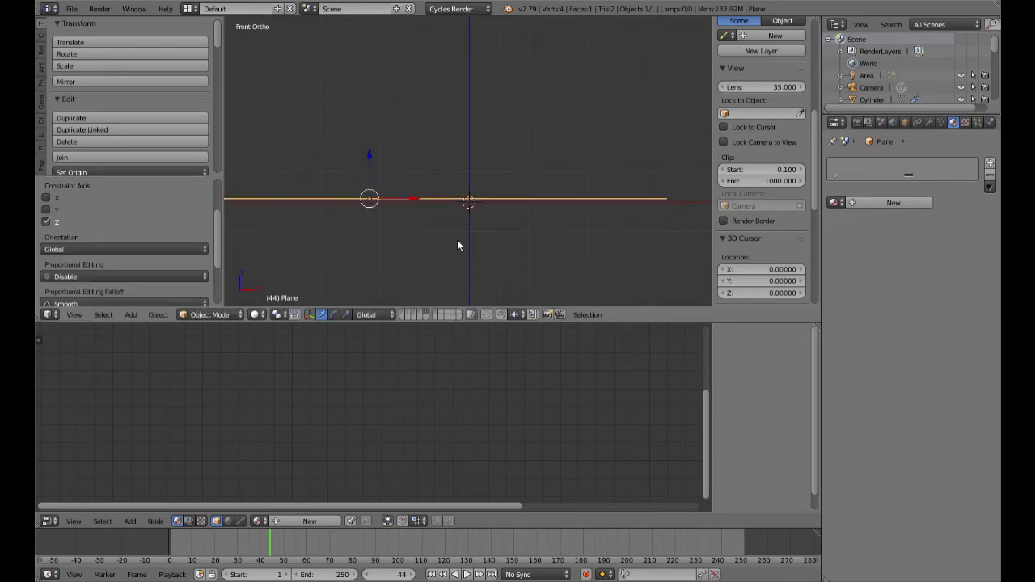
Add a Solidify modifier to the plane
{"action": "left_click", "coordinate": [930, 123]}
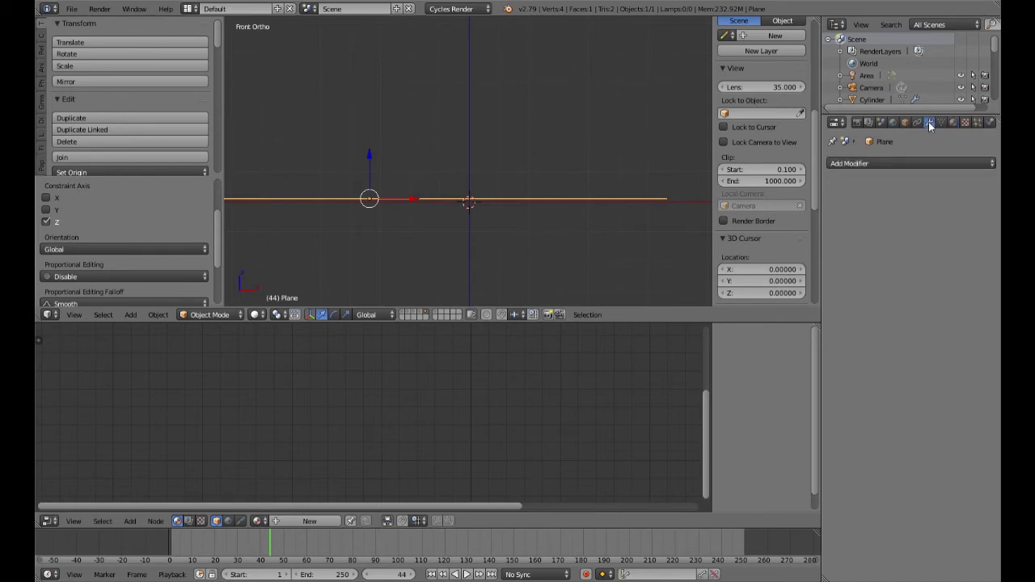
{"action": "left_click", "coordinate": [923, 162]}
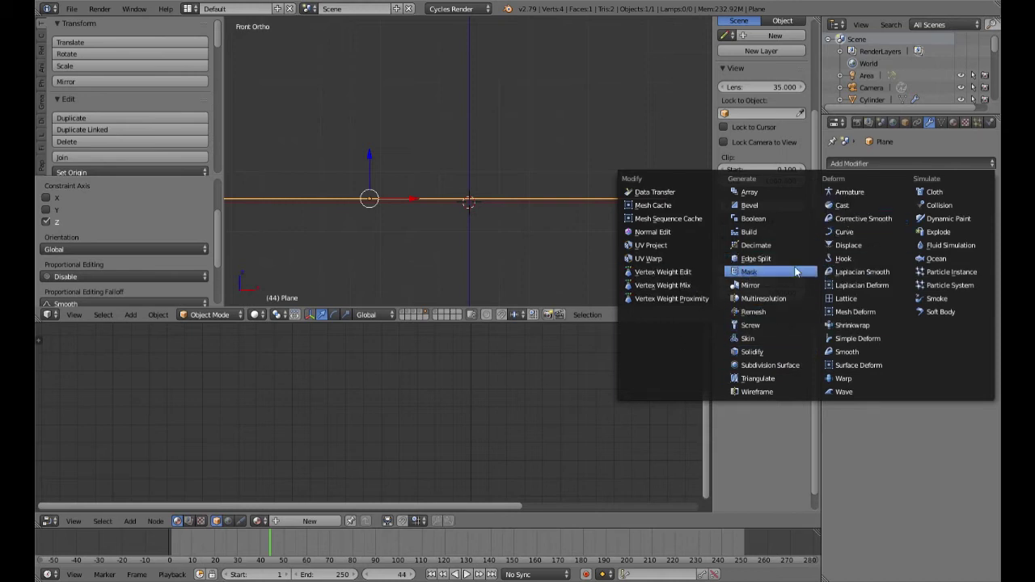
{"action": "left_click", "coordinate": [765, 351]}
Add a new particle system to the plane and begin renaming it
{"action": "middle_click_drag", "start_coordinate": [599, 245], "coordinate": [579, 272]}
{"action": "scroll", "coordinate": [579, 272], "scroll_direction": "down", "scroll_amount": 4}
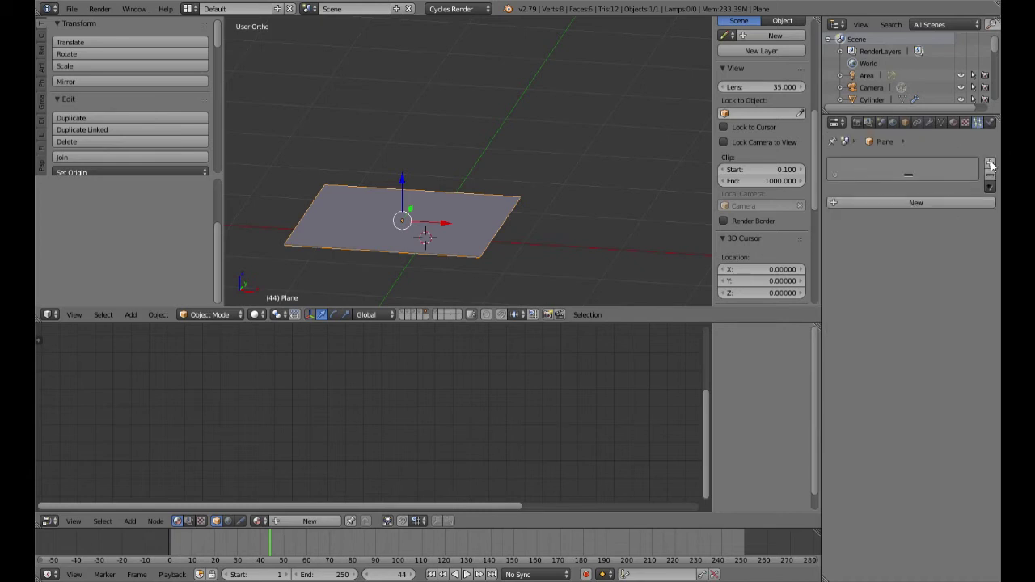
{"action": "left_click", "coordinate": [992, 165]}
{"action": "double_click", "coordinate": [887, 172]}
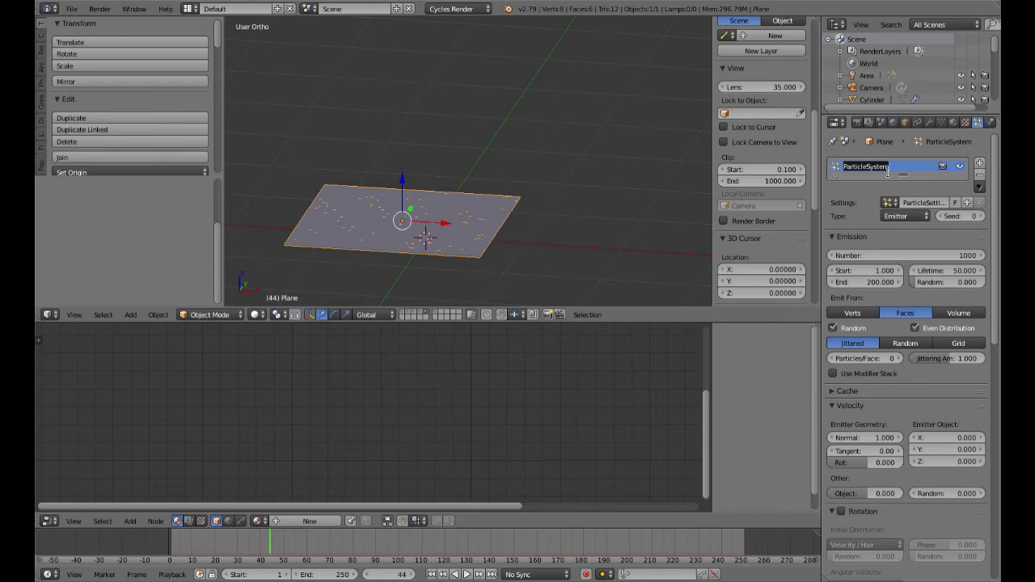
Name both the particle system and its settings 'Hair'
{"action": "type", "text": "Hair"}
{"action": "key", "text": "Return"}
{"action": "double_click", "coordinate": [924, 204]}
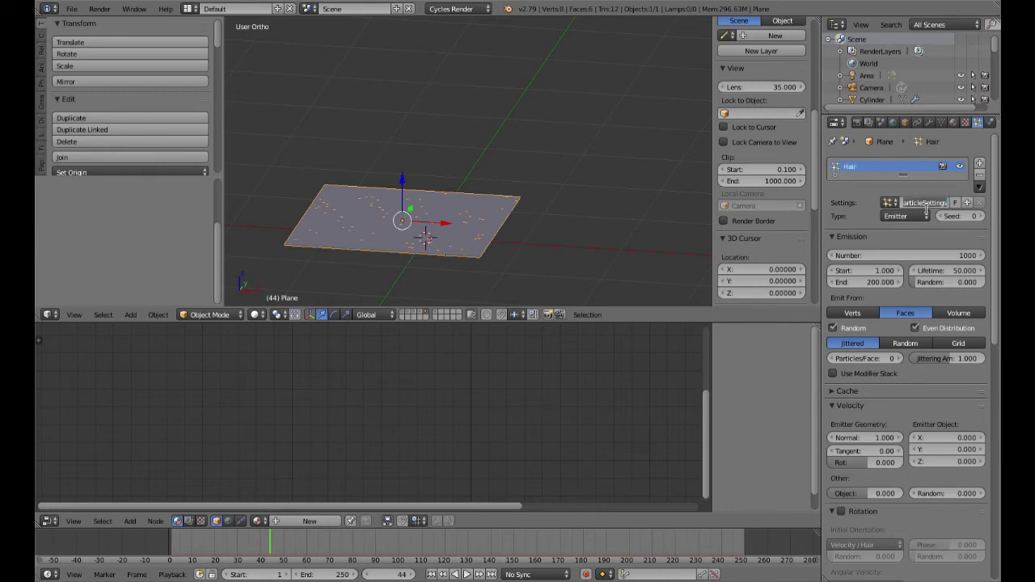
{"action": "type", "text": "Hair"}
{"action": "key", "text": "Return"}
Set the particle type to Hair and frame the plane in front view
{"action": "left_click", "coordinate": [905, 216]}
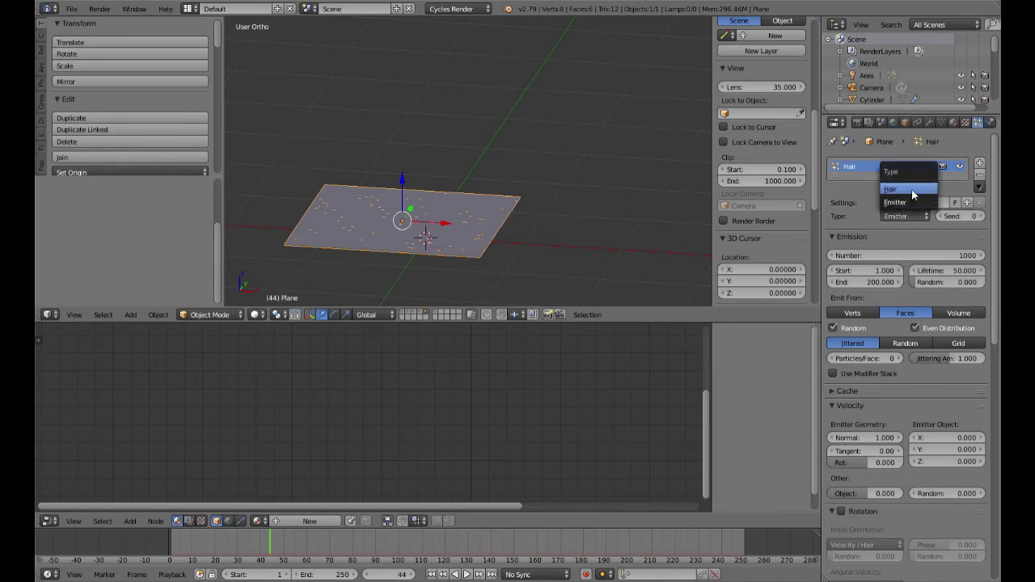
{"action": "left_click", "coordinate": [912, 190]}
{"action": "scroll", "coordinate": [558, 229], "scroll_direction": "down", "scroll_amount": 3}
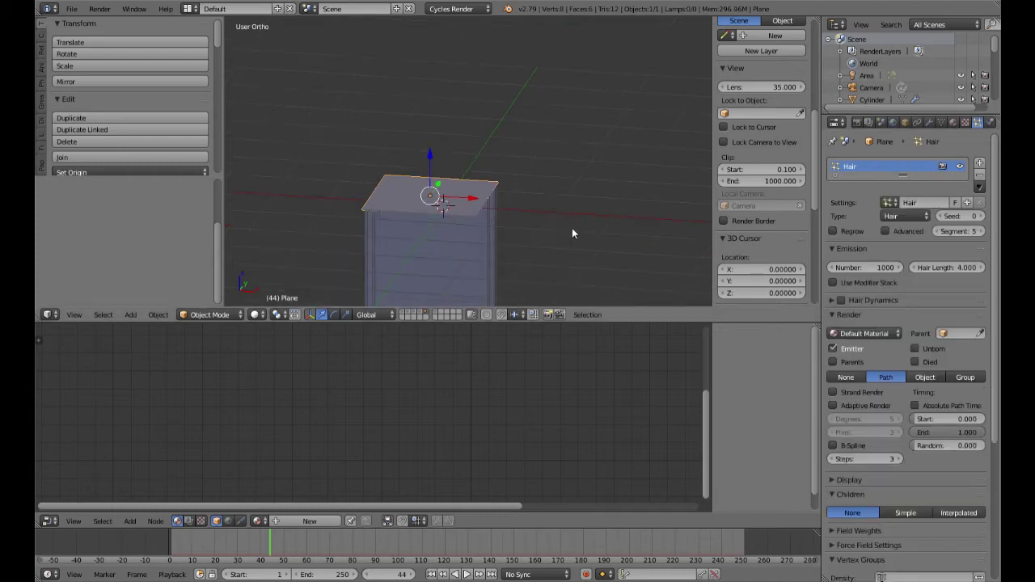
{"action": "key", "text": "KP_1"}
{"action": "scroll", "coordinate": [572, 230], "scroll_direction": "up", "scroll_amount": 3}
{"action": "scroll", "coordinate": [572, 229], "scroll_direction": "down", "scroll_amount": 2}
{"action": "scroll", "coordinate": [572, 230], "scroll_direction": "up", "scroll_amount": 4}
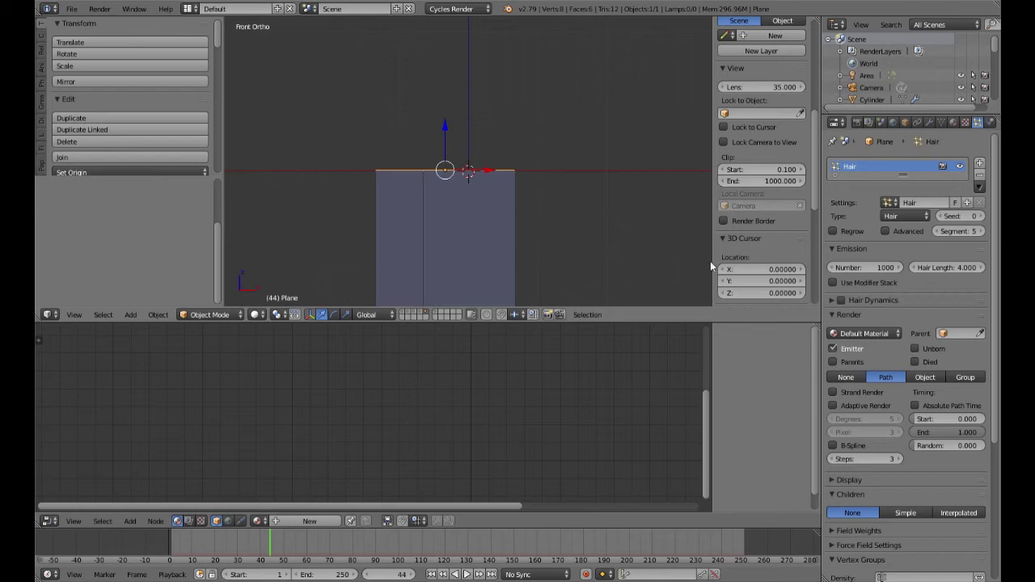
{"action": "scroll", "coordinate": [480, 255], "scroll_direction": "down", "scroll_amount": 2}
{"action": "scroll", "coordinate": [478, 255], "scroll_direction": "up", "scroll_amount": 3}
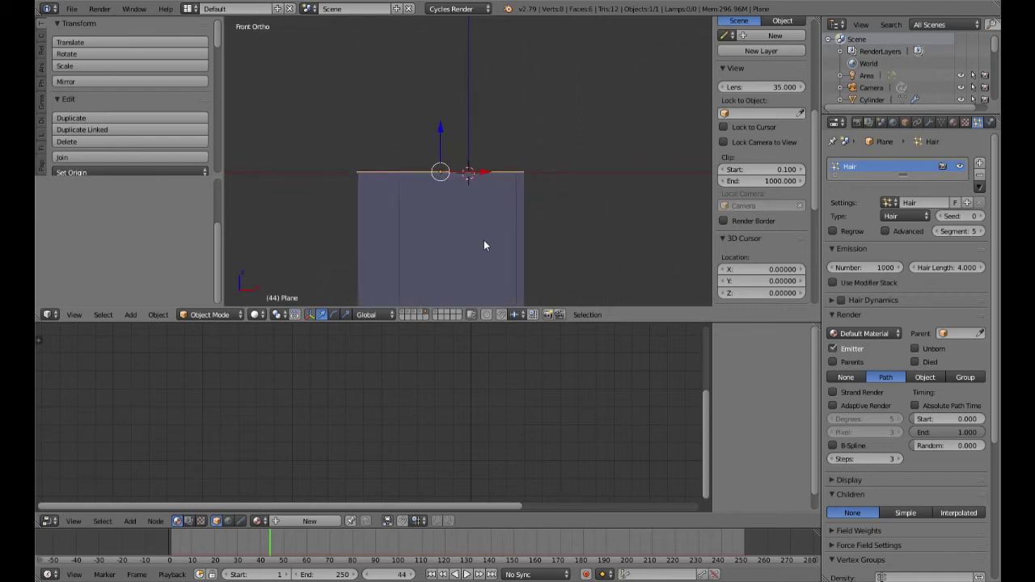
{"action": "scroll", "coordinate": [485, 245], "scroll_direction": "down", "scroll_amount": 4}
{"action": "scroll", "coordinate": [504, 231], "scroll_direction": "down", "scroll_amount": 3}
{"action": "scroll", "coordinate": [515, 217], "scroll_direction": "up", "scroll_amount": 3}
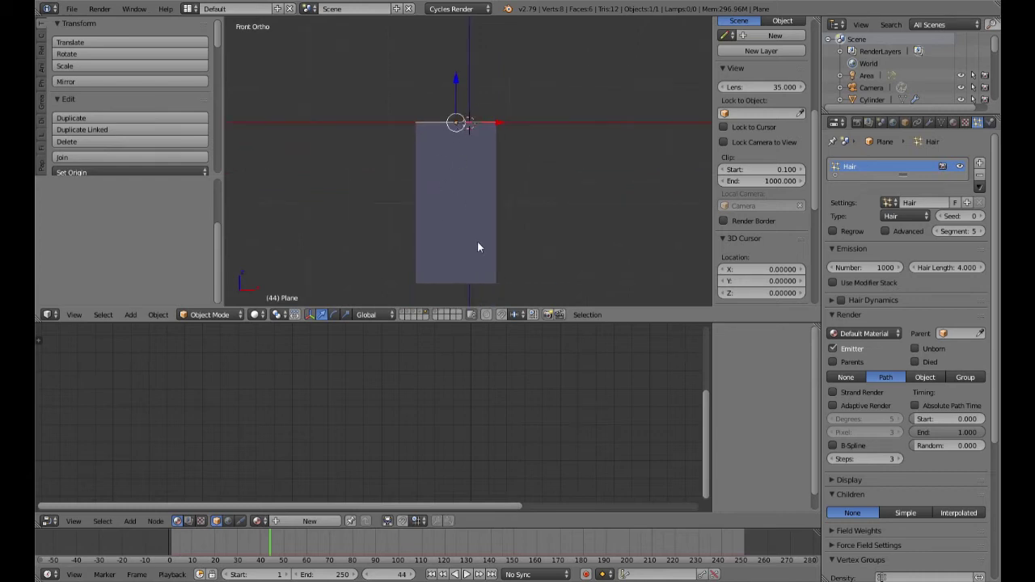
{"action": "scroll", "coordinate": [506, 218], "scroll_direction": "up", "scroll_amount": 3}
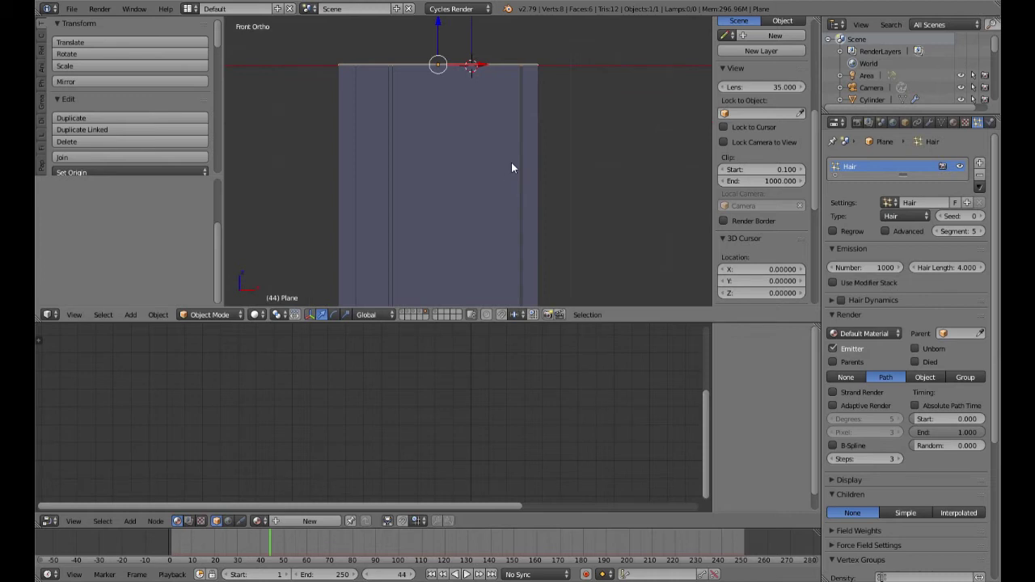
{"action": "middle_click_drag", "start_coordinate": [496, 159], "coordinate": [521, 212], "text": "shift"}
Try extruding the plane in Edit Mode, then revert it to flat
{"action": "key", "text": "Tab"}
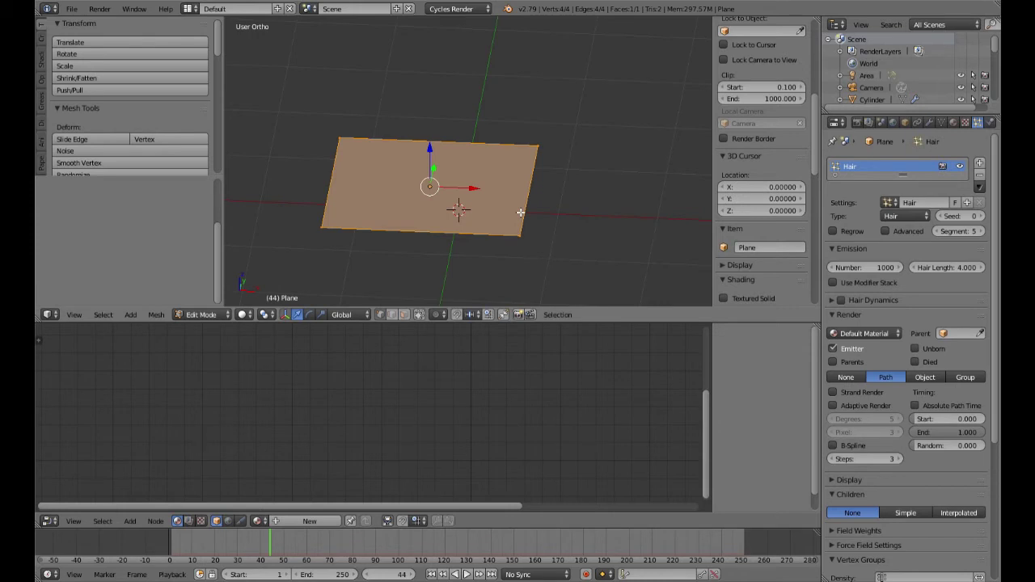
{"action": "middle_click_drag", "start_coordinate": [520, 213], "coordinate": [522, 211]}
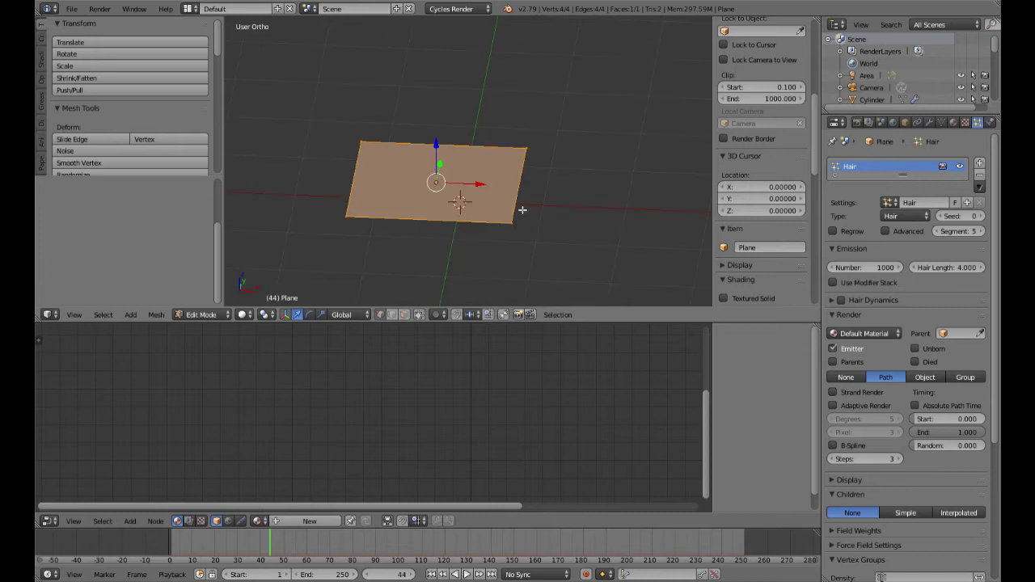
{"action": "key", "text": "e"}
{"action": "key", "text": "ctrl+z"}
{"action": "key", "text": "ctrl+z"}
{"action": "key", "text": "ctrl+shift+z"}
{"action": "key", "text": "ctrl+z"}
{"action": "middle_click_drag", "start_coordinate": [525, 214], "coordinate": [541, 209]}
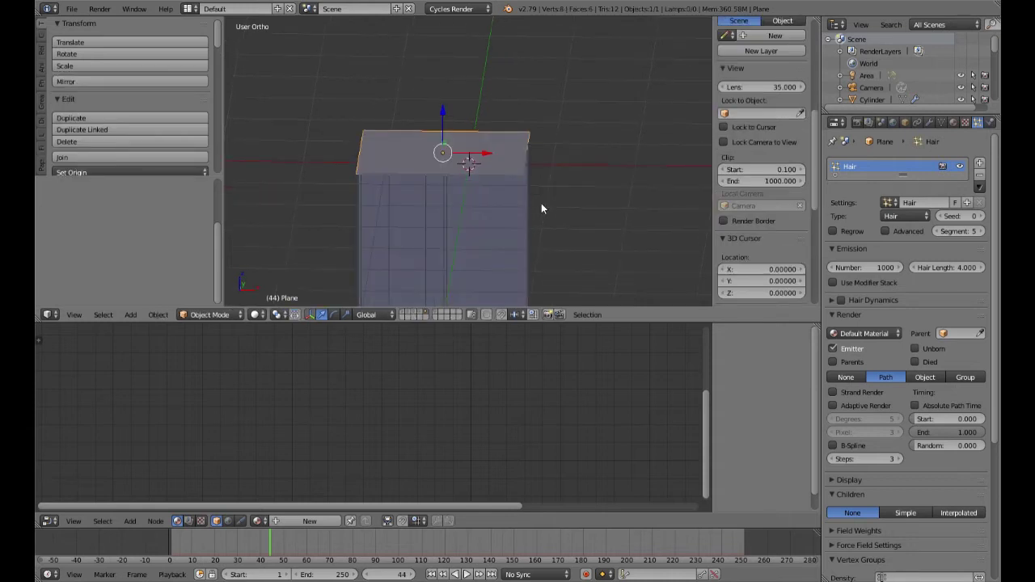
Flip the plane 180° around the X axis and view it from the front
{"action": "key", "text": "r"}
{"action": "type", "text": "x"}
{"action": "type", "text": "180"}
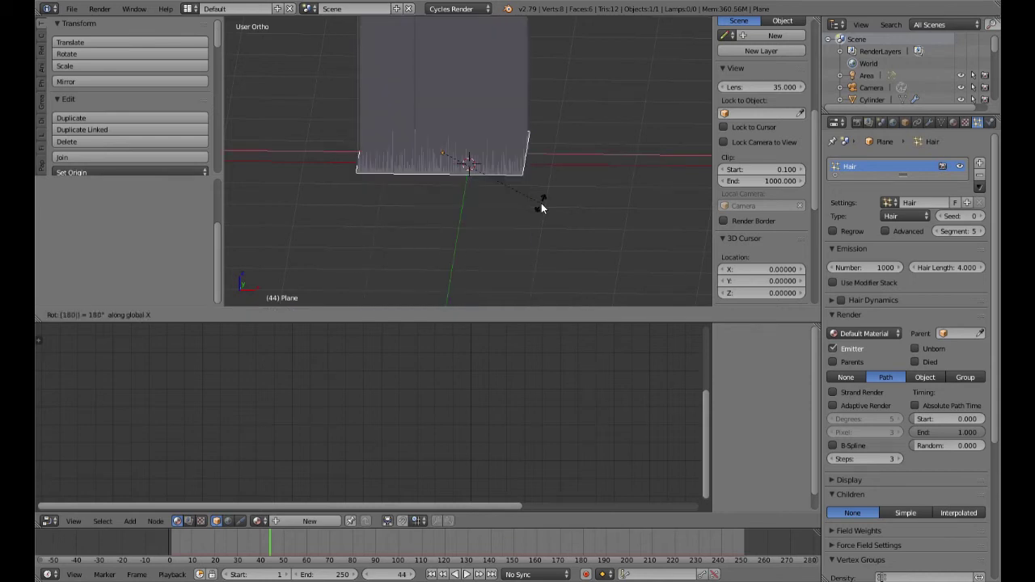
{"action": "key", "text": "Return"}
{"action": "key", "text": "KP_1"}
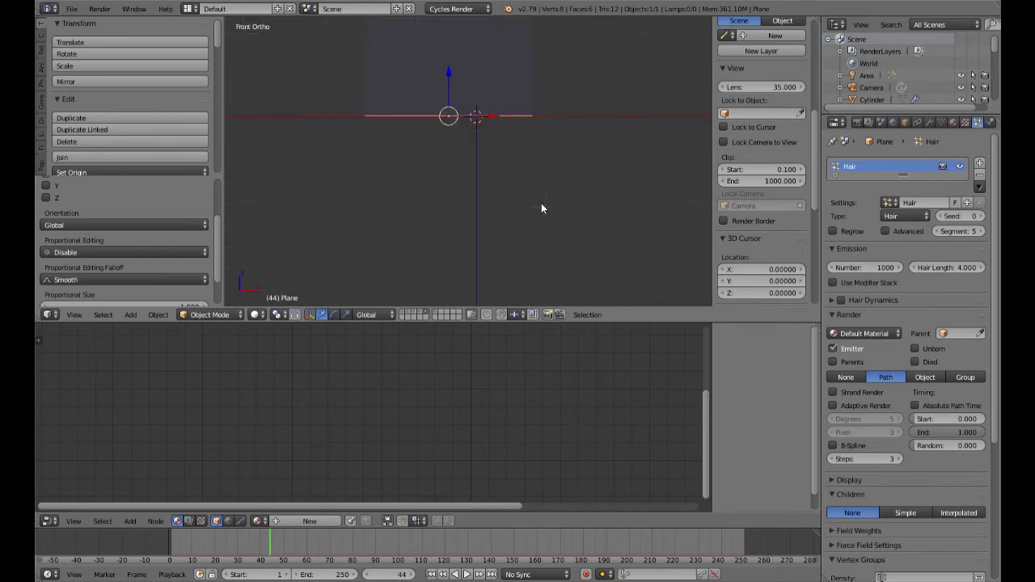
{"action": "middle_click_drag", "start_coordinate": [520, 127], "coordinate": [513, 234], "text": "shift"}
{"action": "scroll", "coordinate": [507, 222], "scroll_direction": "down", "scroll_amount": 5}
{"action": "scroll", "coordinate": [512, 234], "scroll_direction": "up", "scroll_amount": 6}
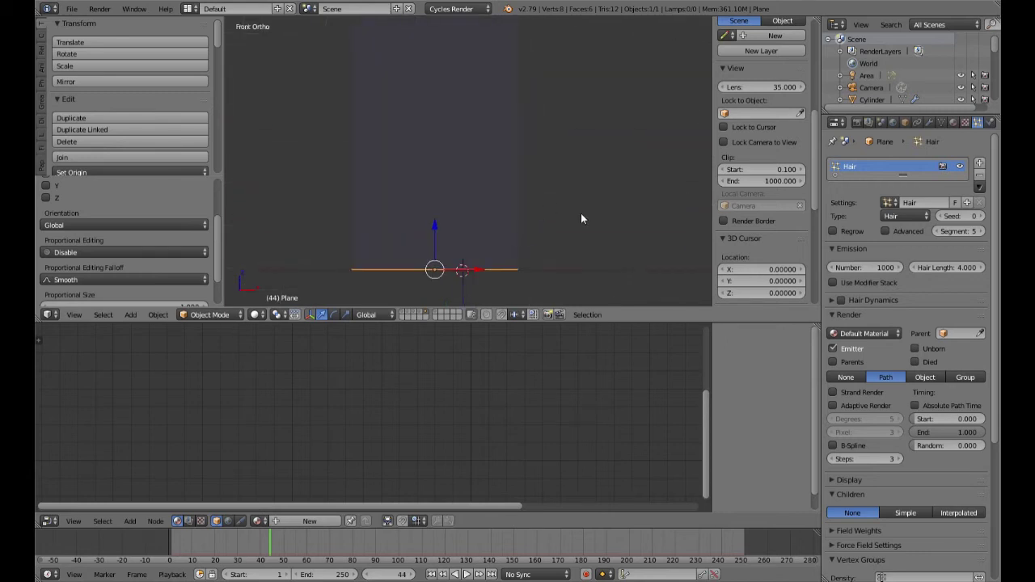
Enable Advanced in the hair particles' Emission panel
{"action": "left_click", "coordinate": [886, 232]}
{"action": "scroll", "coordinate": [534, 202], "scroll_direction": "down", "scroll_amount": 3}
{"action": "middle_click_drag", "start_coordinate": [539, 188], "coordinate": [546, 136]}
{"action": "scroll", "coordinate": [521, 220], "scroll_direction": "up", "scroll_amount": 3}
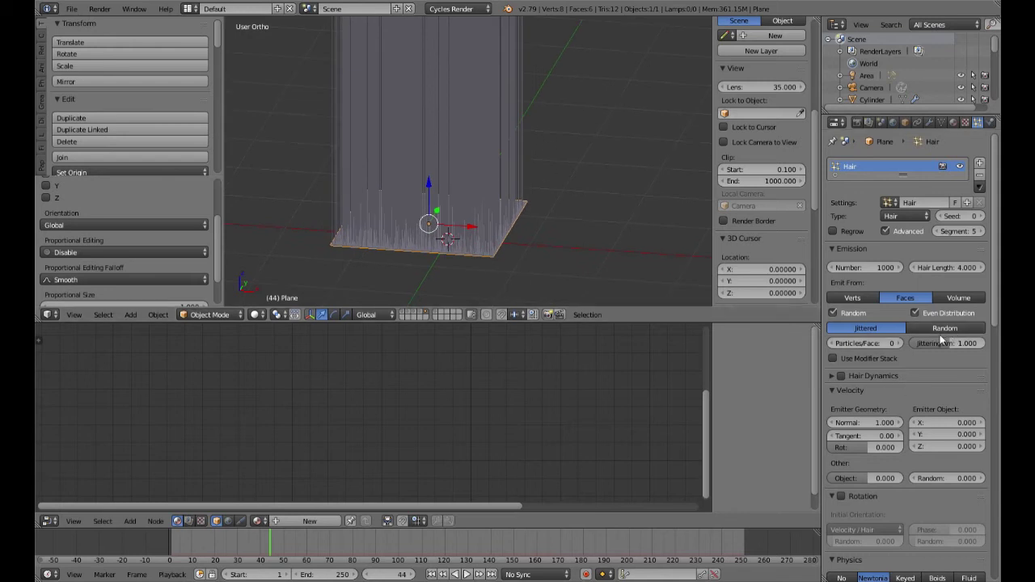
Set the Hair Length to 0.01 and inspect the short fuzz on the plane
{"action": "key", "text": "KP_1"}
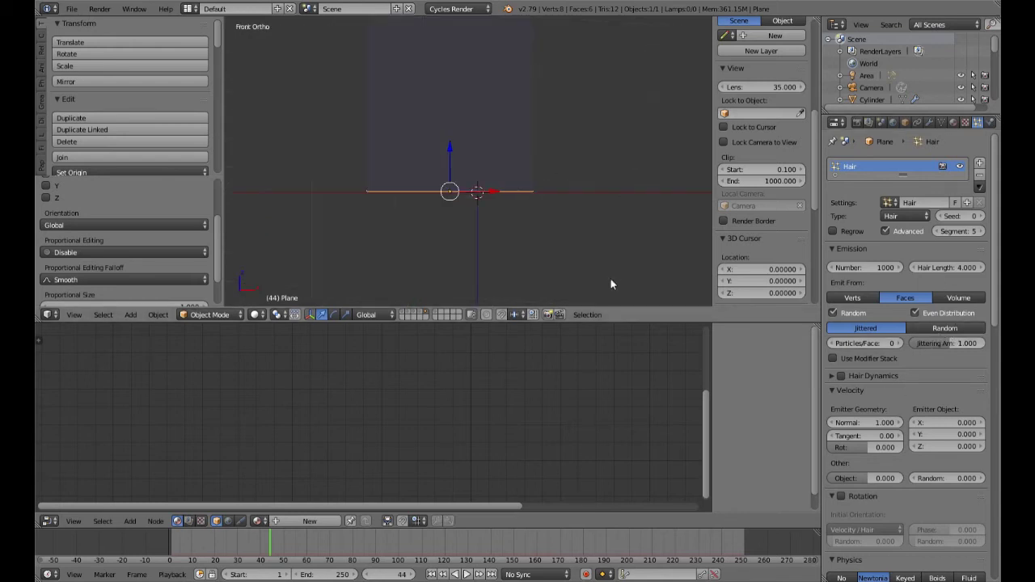
{"action": "scroll", "coordinate": [578, 186], "scroll_direction": "down", "scroll_amount": 4}
{"action": "middle_click_drag", "start_coordinate": [577, 185], "coordinate": [585, 251], "text": "shift"}
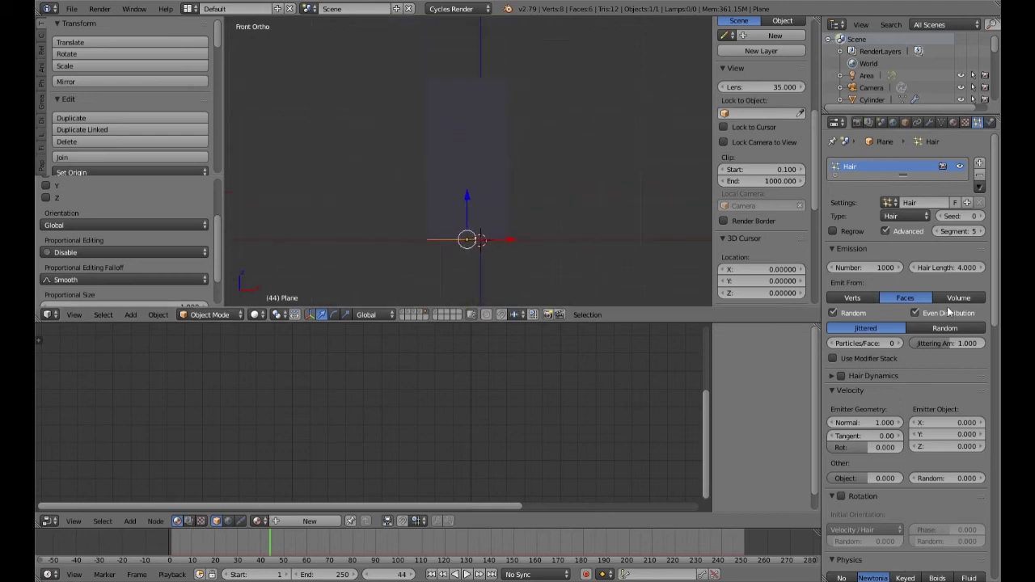
{"action": "left_click", "coordinate": [963, 271]}
{"action": "type", "text": "0.01"}
{"action": "key", "text": "Return"}
{"action": "scroll", "coordinate": [444, 212], "scroll_direction": "up", "scroll_amount": 5}
{"action": "middle_click_drag", "start_coordinate": [444, 212], "coordinate": [497, 86], "text": "shift"}
{"action": "middle_click_drag", "start_coordinate": [558, 203], "coordinate": [567, 143]}
{"action": "scroll", "coordinate": [558, 246], "scroll_direction": "up", "scroll_amount": 3}
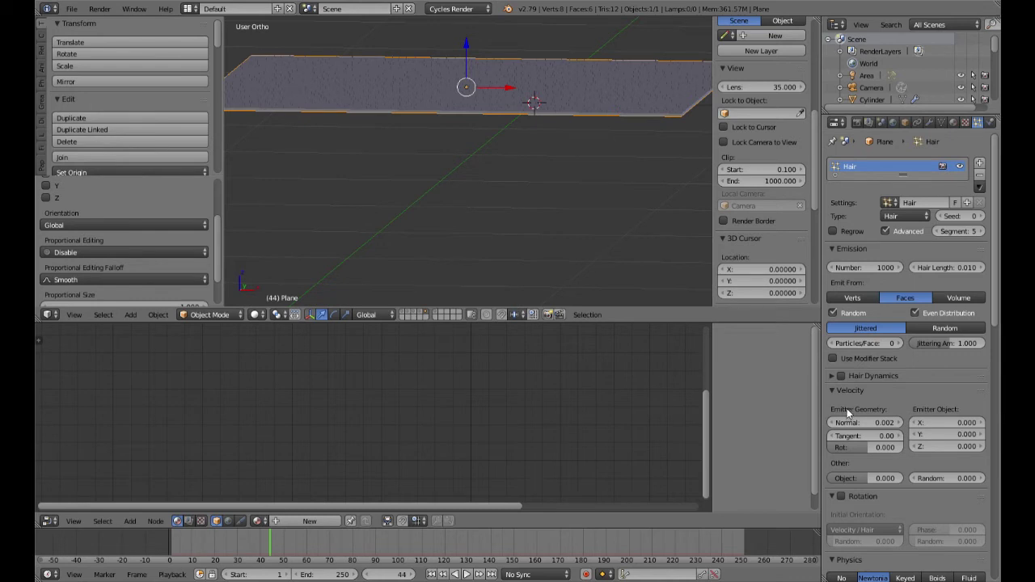
{"action": "scroll", "coordinate": [845, 395], "scroll_direction": "down", "scroll_amount": 6}
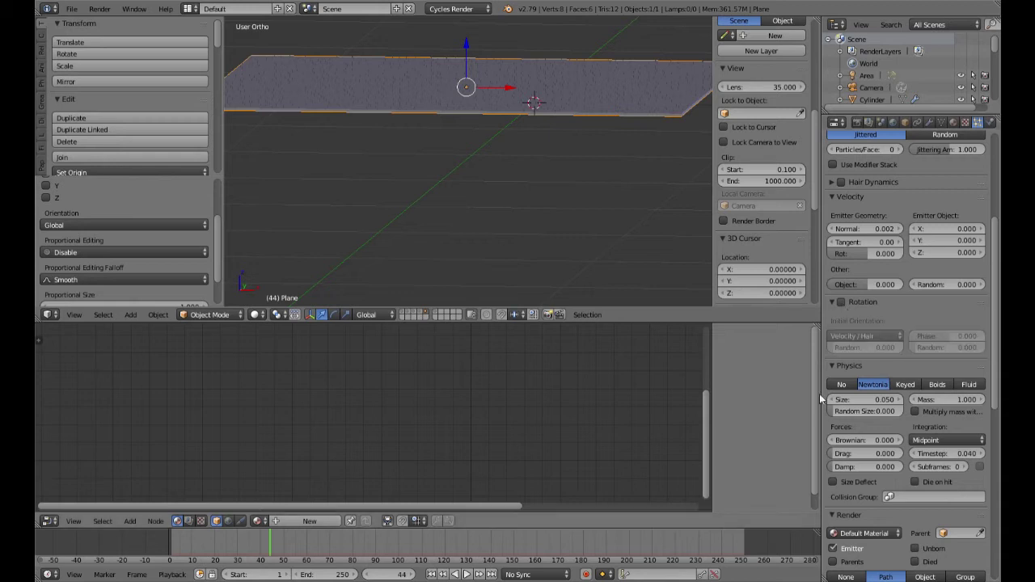
Set the Brownian force to .01 and inspect the speckled plane from tilted views
{"action": "left_click", "coordinate": [862, 441]}
{"action": "key", "text": "BackSpace"}
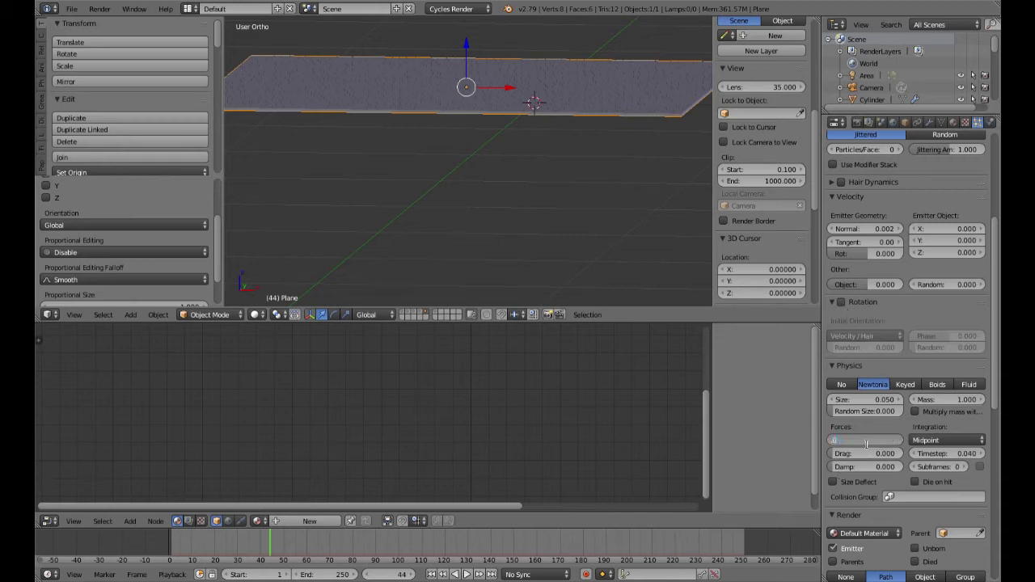
{"action": "type", "text": ".01"}
{"action": "key", "text": "Return"}
{"action": "scroll", "coordinate": [620, 257], "scroll_direction": "up", "scroll_amount": 4}
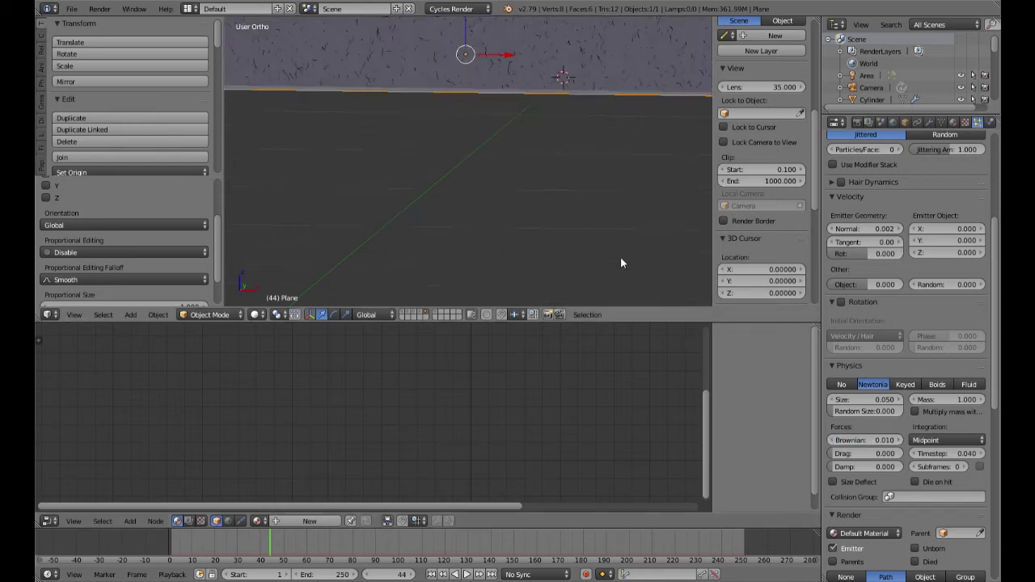
{"action": "middle_click_drag", "start_coordinate": [615, 173], "coordinate": [592, 305], "text": "shift"}
{"action": "scroll", "coordinate": [582, 155], "scroll_direction": "up", "scroll_amount": 2}
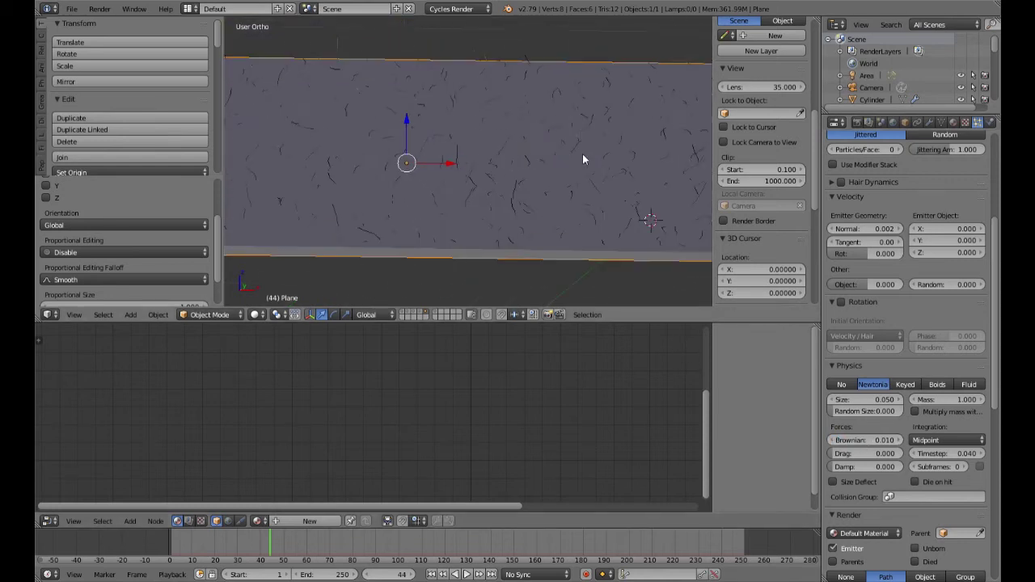
{"action": "middle_click_drag", "start_coordinate": [583, 154], "coordinate": [541, 160]}
{"action": "key", "text": "KP_2"}
{"action": "key", "text": "KP_2"}
{"action": "key", "text": "KP_2"}
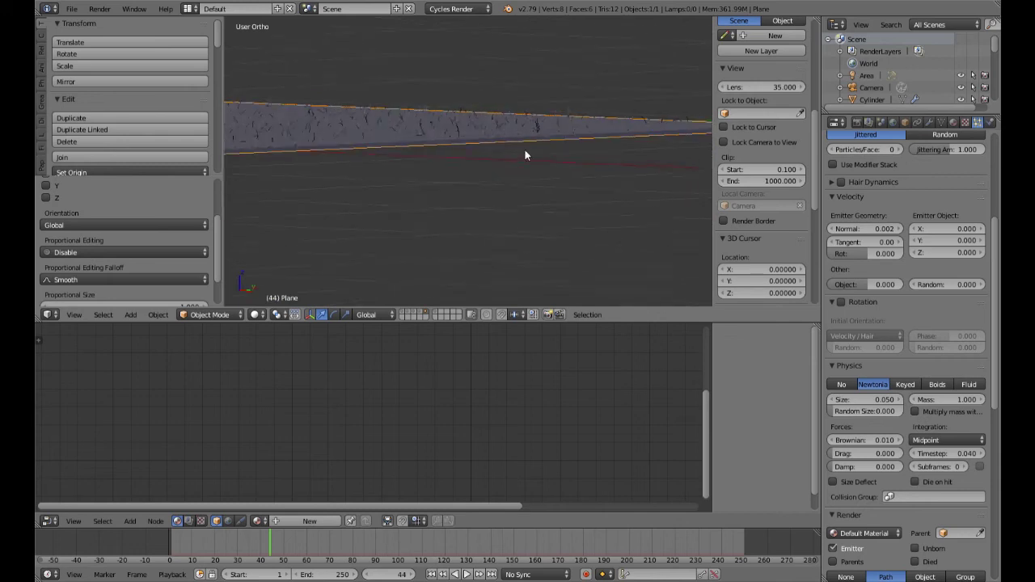
{"action": "key", "text": "KP_8"}
{"action": "key", "text": "KP_8"}
{"action": "key", "text": "KP_8"}
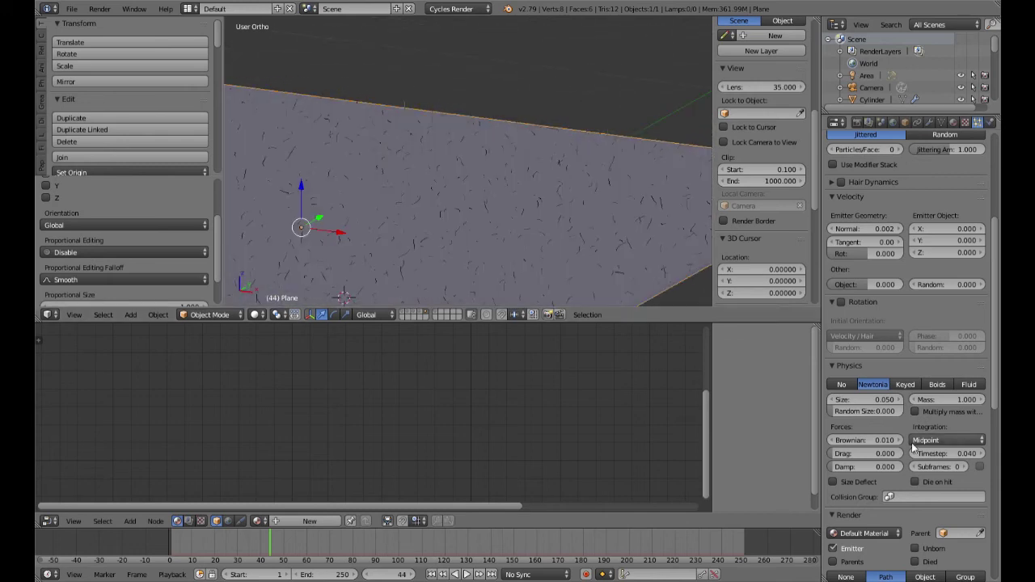
{"action": "scroll", "coordinate": [885, 455], "scroll_direction": "down", "scroll_amount": 4}
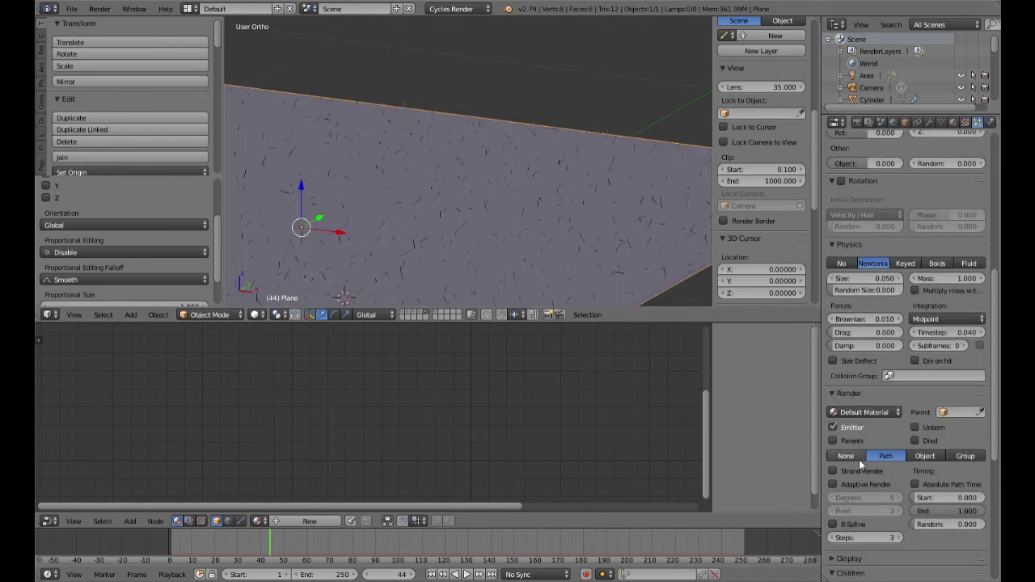
{"action": "scroll", "coordinate": [856, 458], "scroll_direction": "down", "scroll_amount": 5}
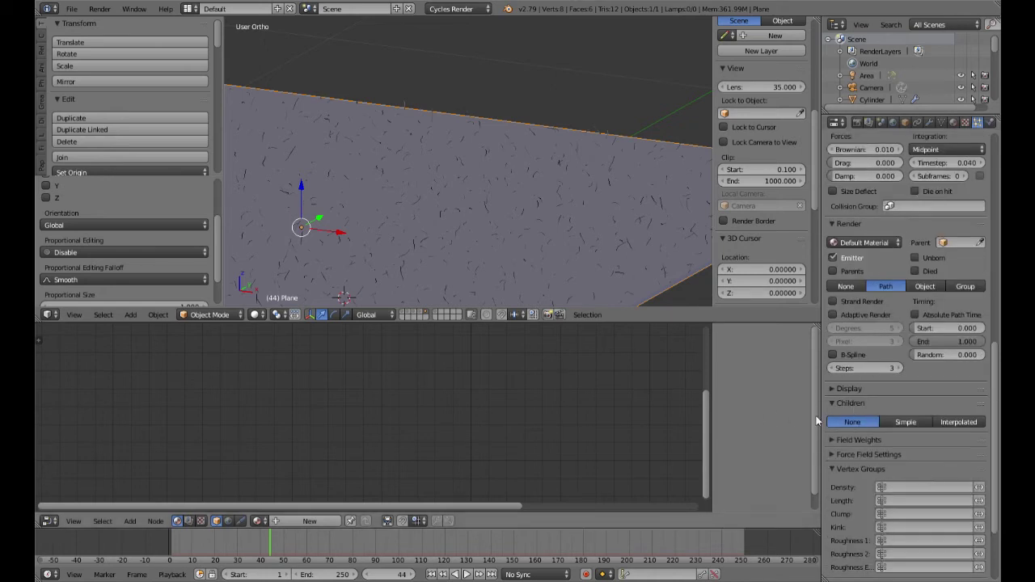
Switch Children to Interpolated and preview the fur in rendered shading
{"action": "left_click", "coordinate": [959, 421]}
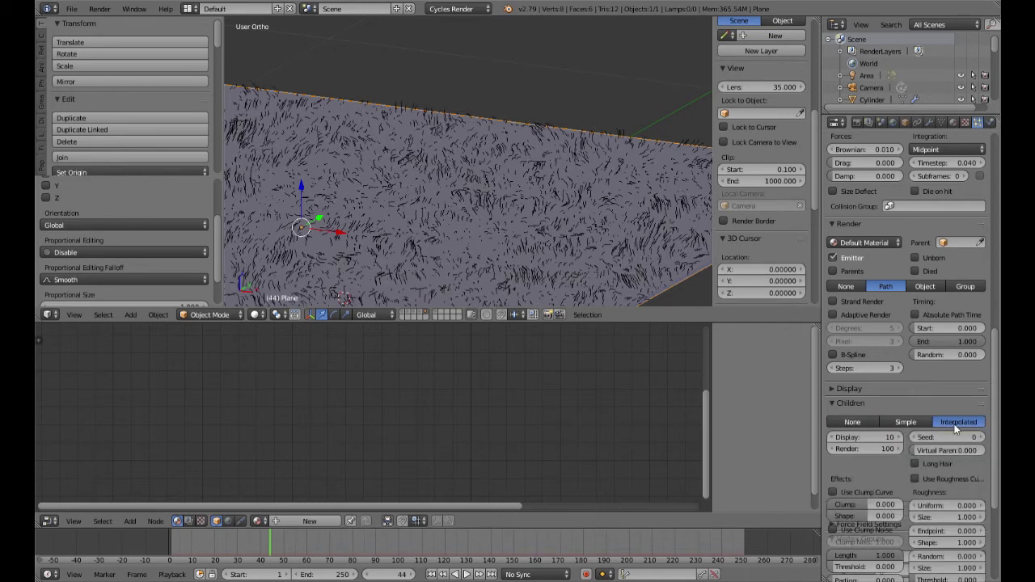
{"action": "scroll", "coordinate": [541, 291], "scroll_direction": "down", "scroll_amount": 5}
{"action": "middle_click_drag", "start_coordinate": [540, 292], "coordinate": [565, 266]}
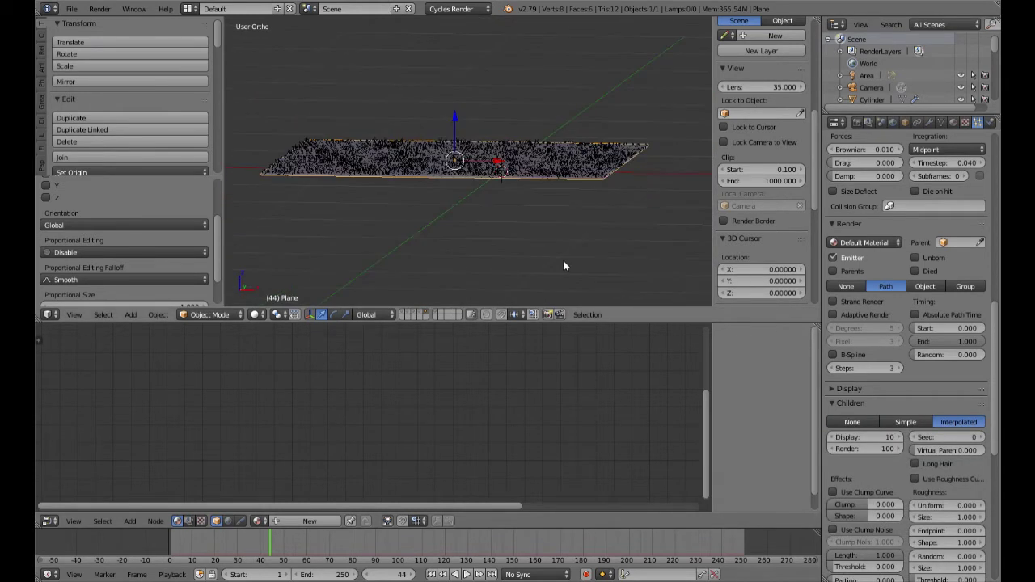
{"action": "key", "text": "shift+z"}
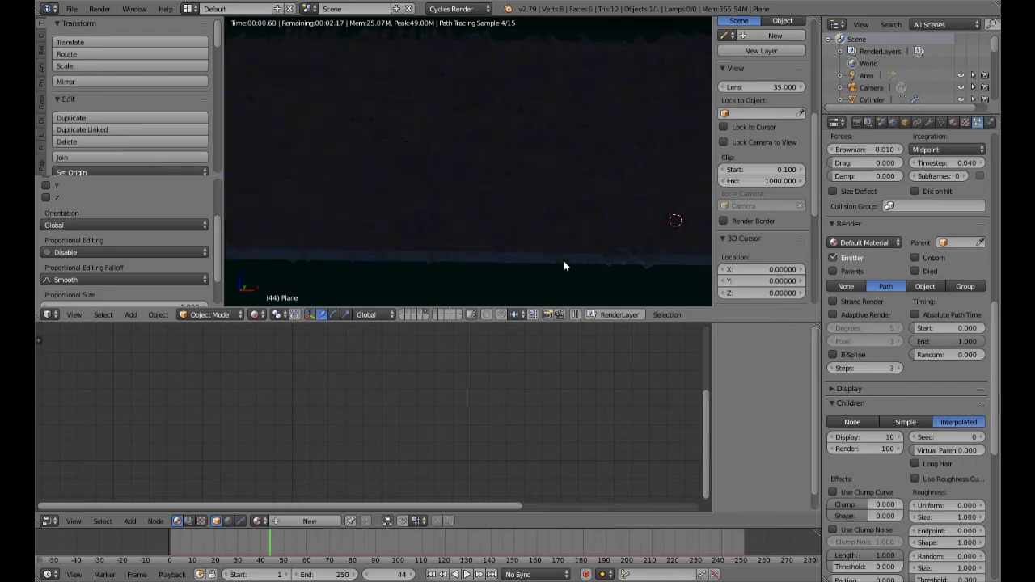
{"action": "key", "text": "shift+z"}
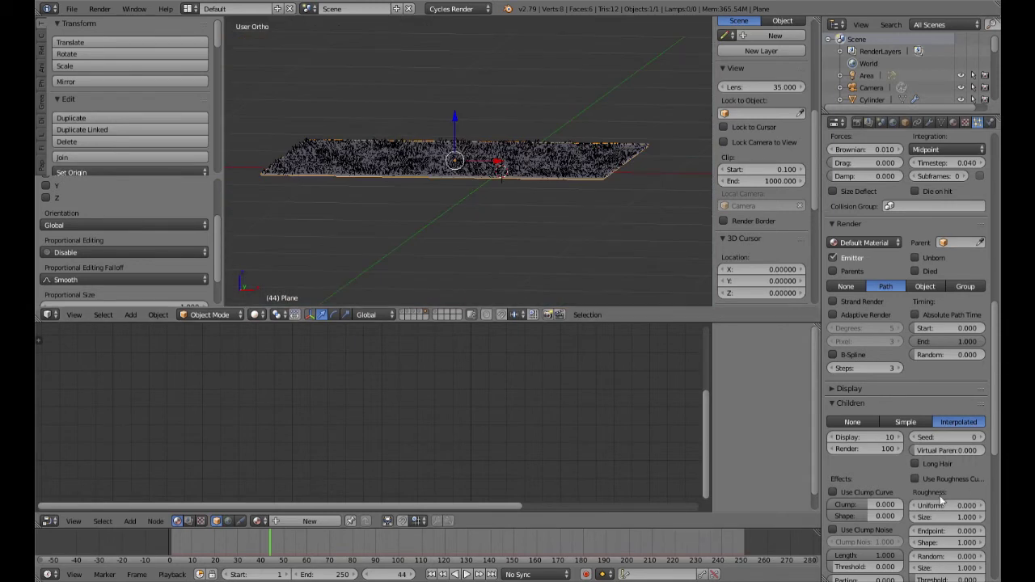
{"action": "scroll", "coordinate": [916, 496], "scroll_direction": "down", "scroll_amount": 10}
{"action": "scroll", "coordinate": [871, 543], "scroll_direction": "down", "scroll_amount": 2}
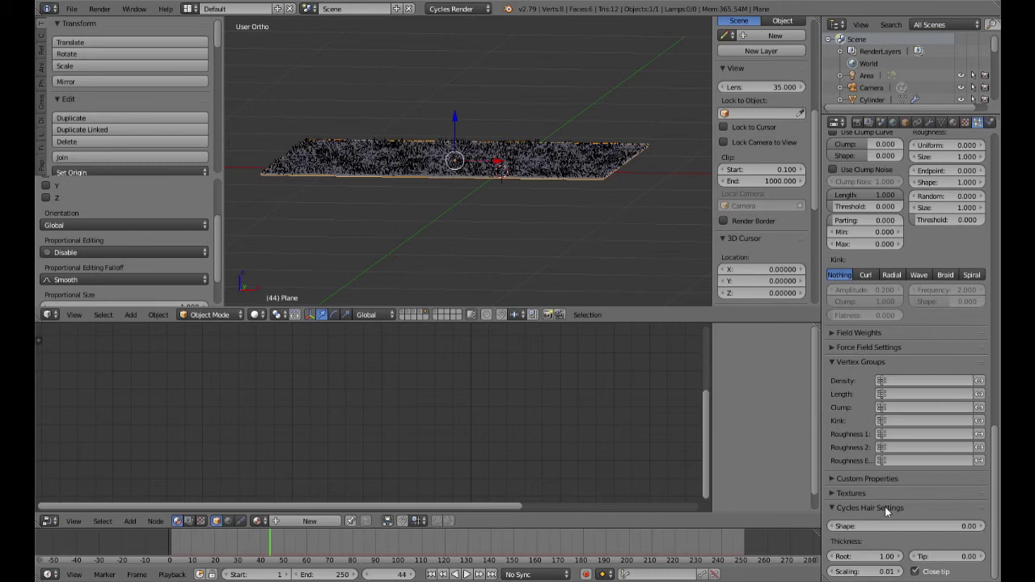
Set the Cycles hair Thickness Root to 0.1 and preview the thinner strands
{"action": "left_click", "coordinate": [877, 556]}
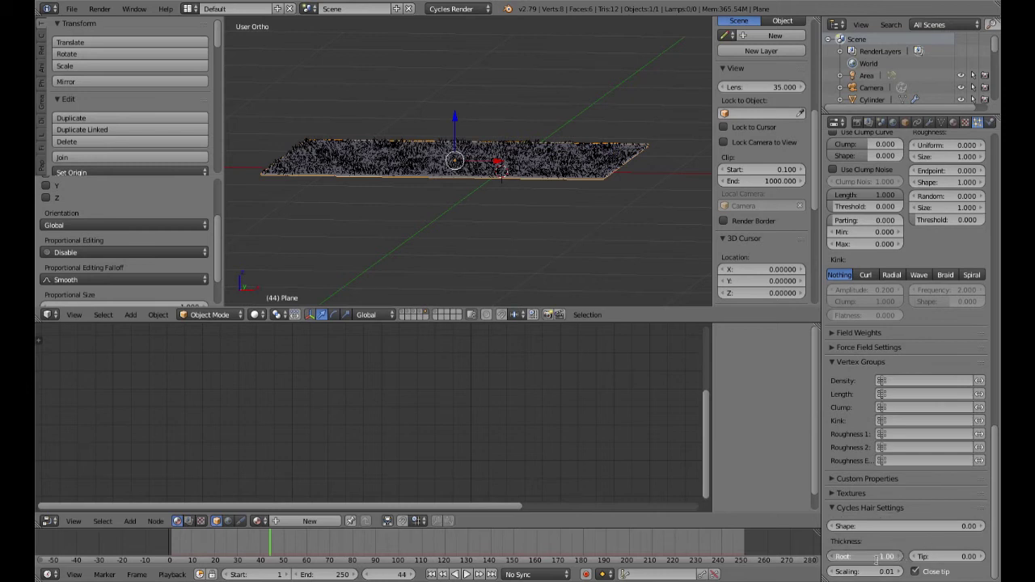
{"action": "key", "text": "BackSpace"}
{"action": "type", "text": "0.1"}
{"action": "key", "text": "Return"}
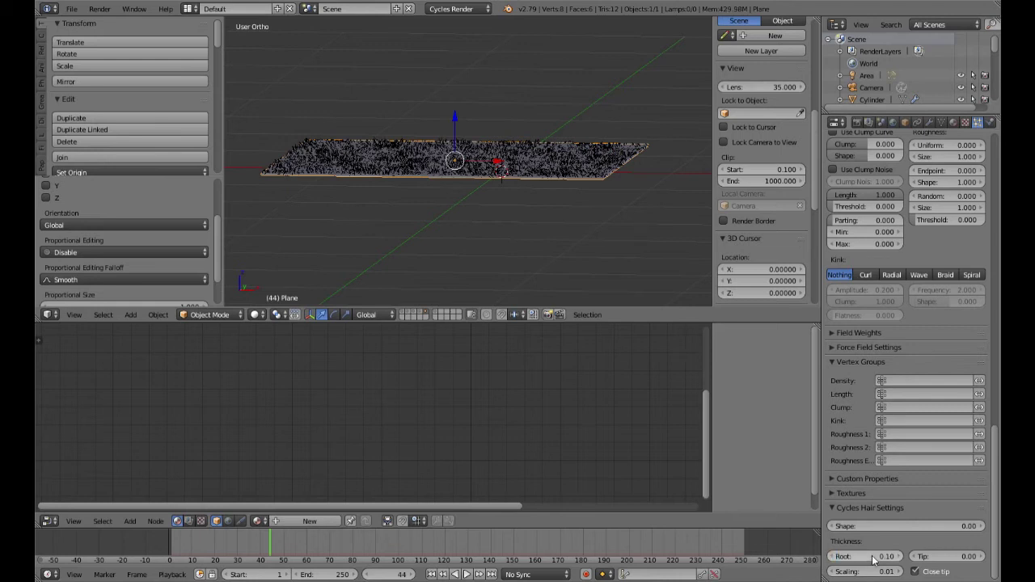
{"action": "scroll", "coordinate": [589, 206], "scroll_direction": "up", "scroll_amount": 5}
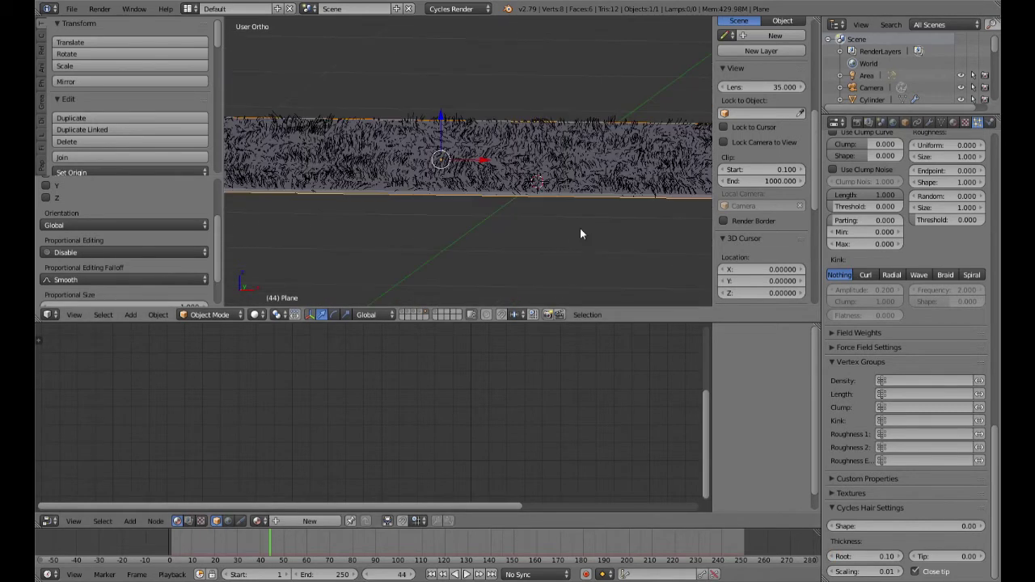
{"action": "key", "text": "shift+z"}
{"action": "key", "text": "shift+z"}
{"action": "scroll", "coordinate": [842, 249], "scroll_direction": "up", "scroll_amount": 8}
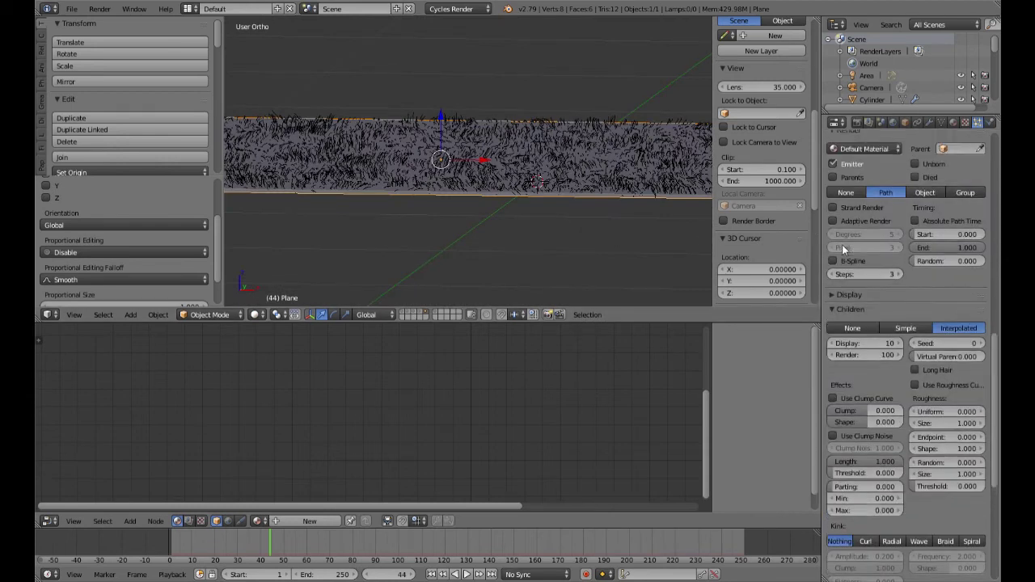
{"action": "scroll", "coordinate": [842, 244], "scroll_direction": "up", "scroll_amount": 4}
Create a new material on the plane named 'Fur'
{"action": "left_click", "coordinate": [953, 123]}
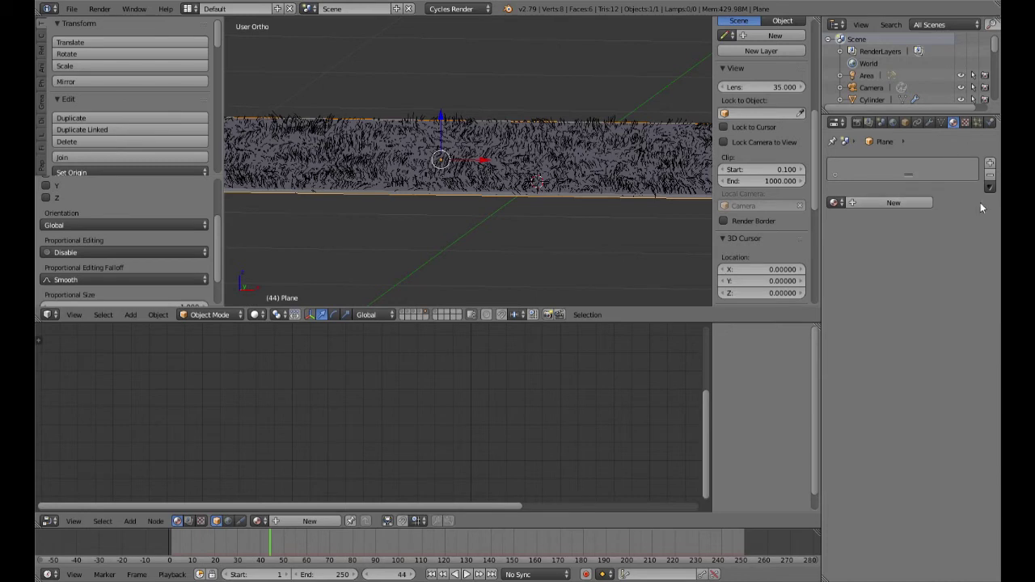
{"action": "left_click", "coordinate": [990, 163]}
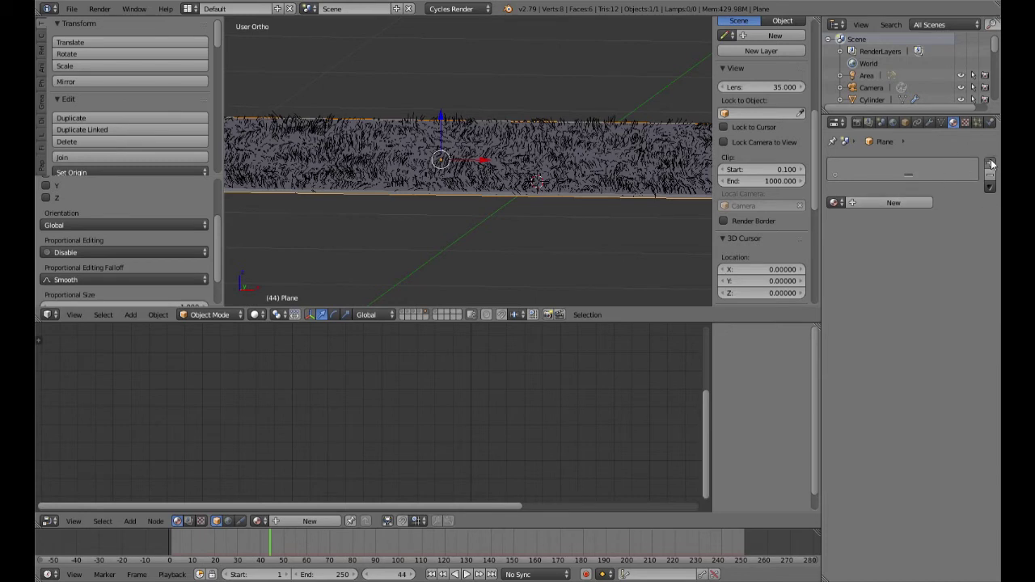
{"action": "left_click", "coordinate": [906, 204]}
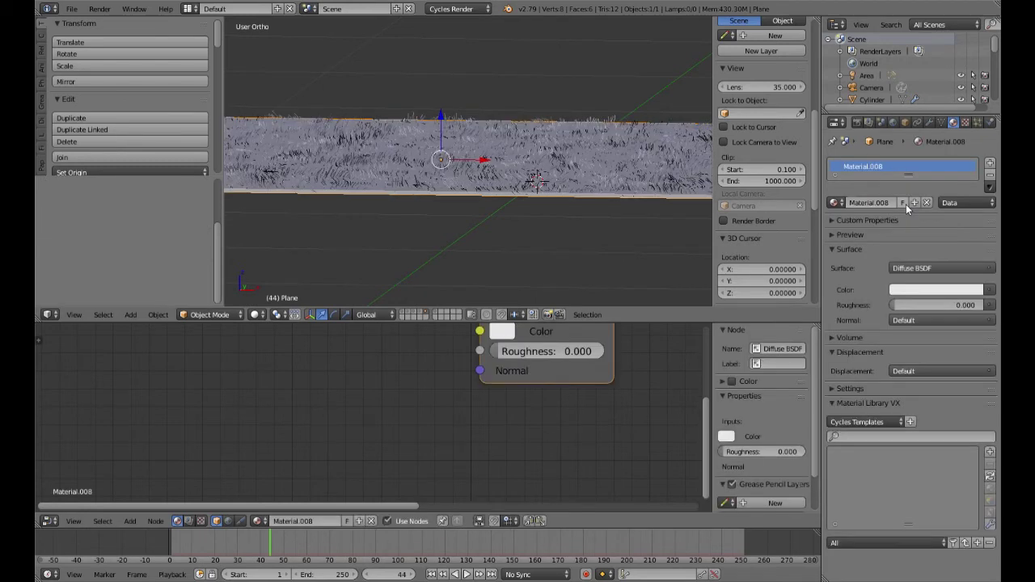
{"action": "double_click", "coordinate": [898, 168]}
{"action": "type", "text": "Fur"}
{"action": "key", "text": "Return"}
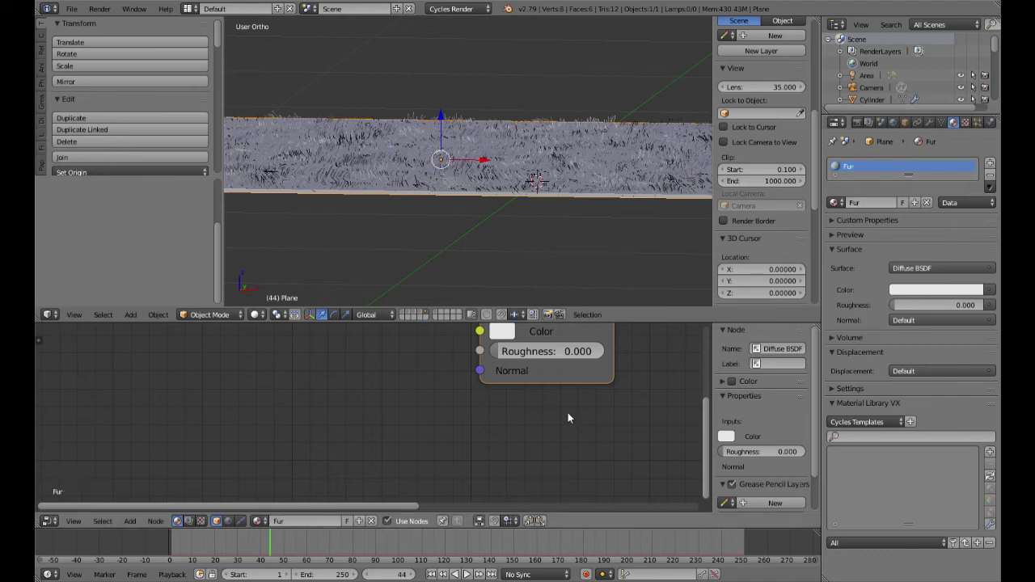
Set the Diffuse BSDF colour to a deep dark red
{"action": "key", "text": "Home"}
{"action": "left_click", "coordinate": [428, 407]}
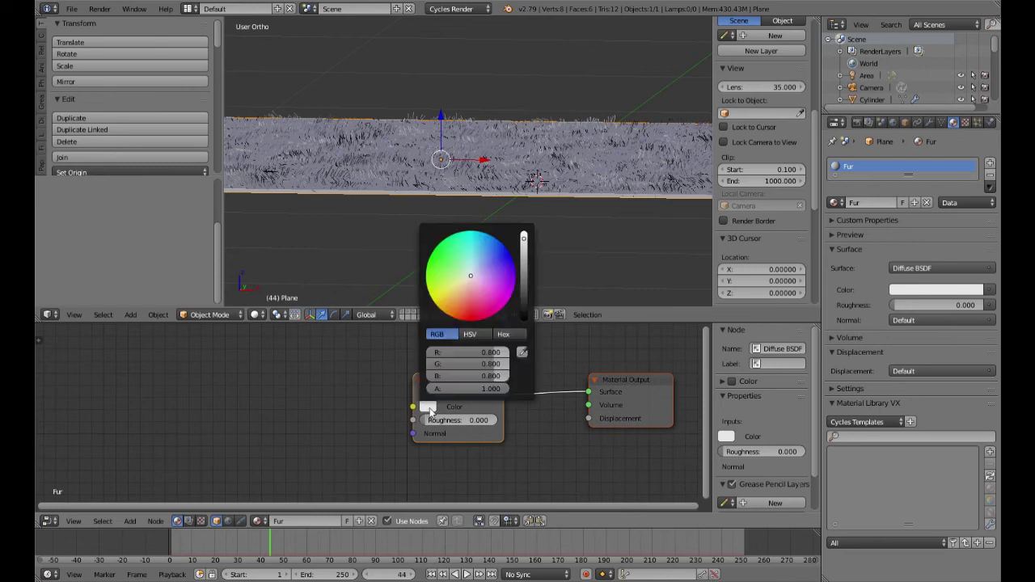
{"action": "left_click_drag", "start_coordinate": [463, 282], "coordinate": [470, 315]}
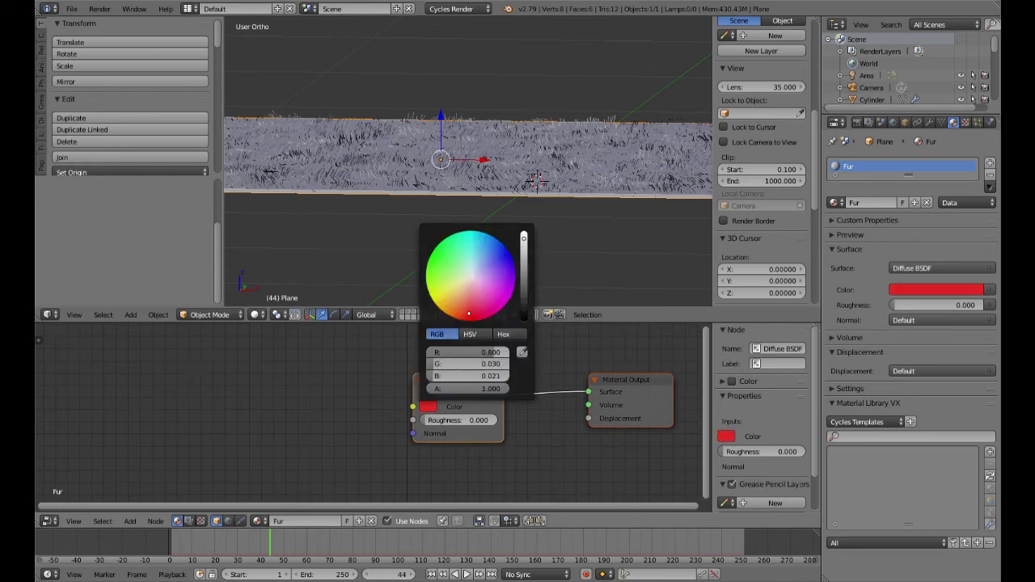
{"action": "left_click_drag", "start_coordinate": [524, 237], "coordinate": [524, 282]}
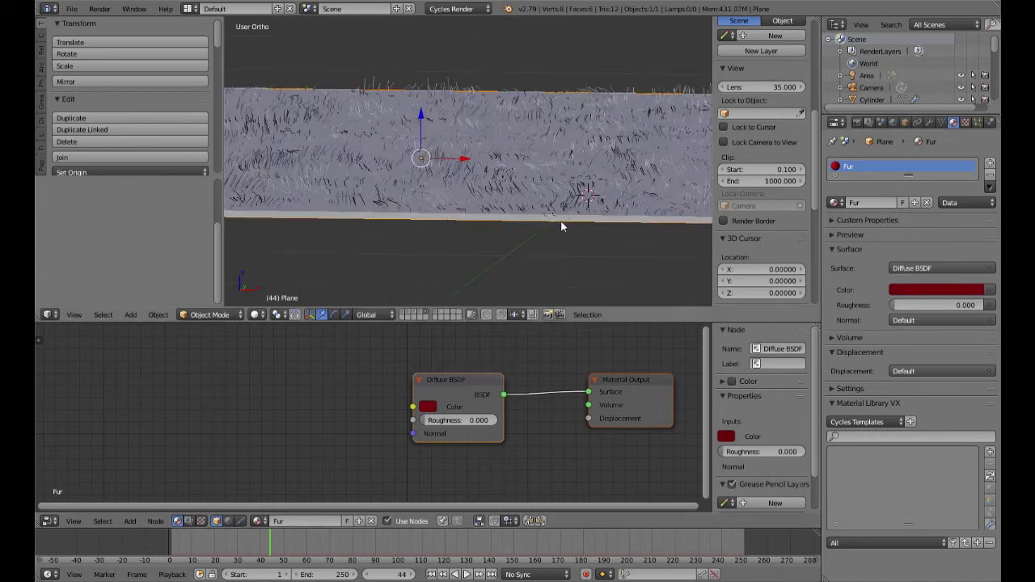
{"action": "key", "text": "shift+z"}
{"action": "key", "text": "shift+z"}
Open the fur plane's Particles settings
{"action": "left_click", "coordinate": [978, 122]}
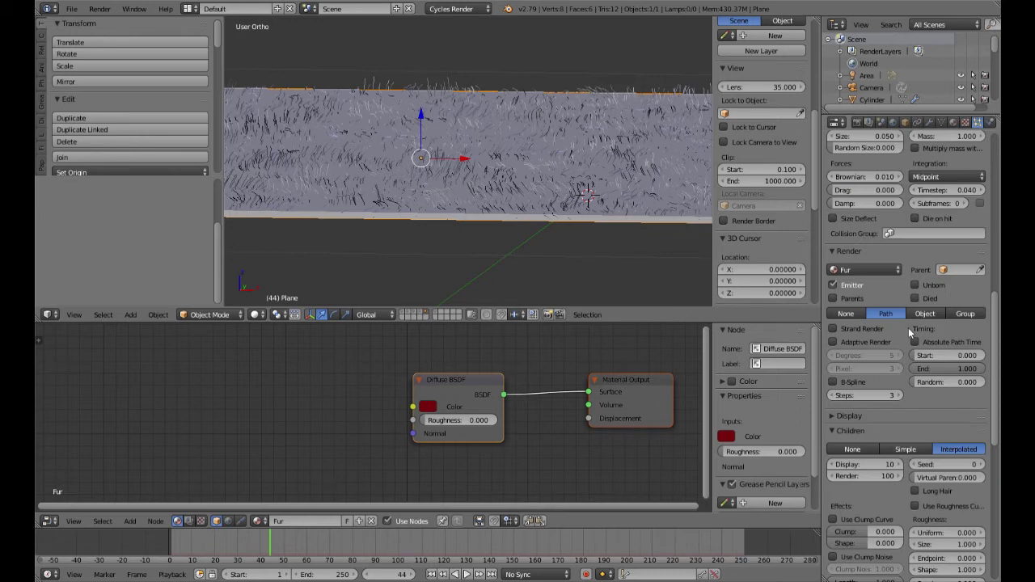
{"action": "scroll", "coordinate": [908, 327], "scroll_direction": "down", "scroll_amount": 10}
{"action": "scroll", "coordinate": [908, 327], "scroll_direction": "up", "scroll_amount": 3}
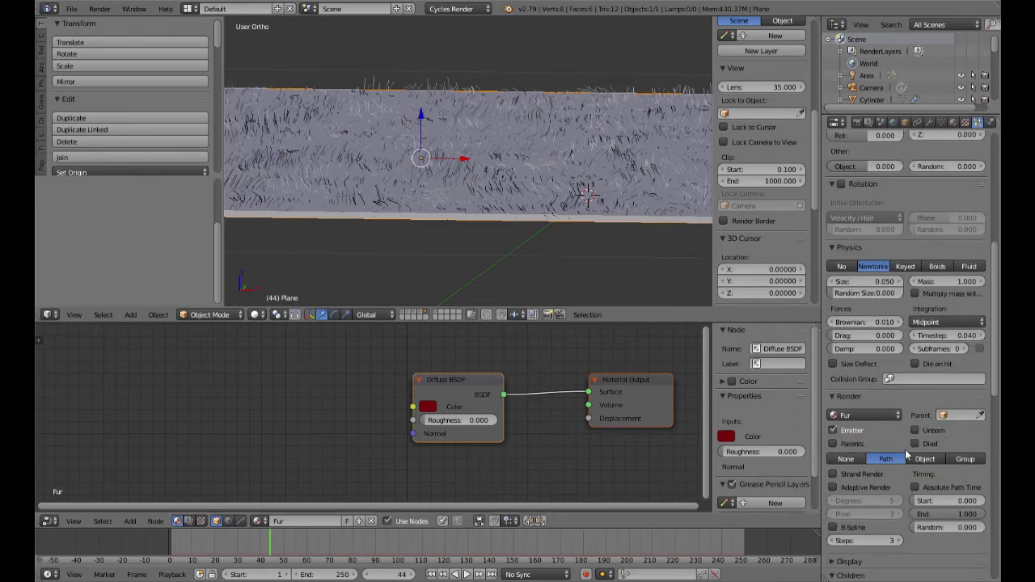
{"action": "scroll", "coordinate": [903, 446], "scroll_direction": "up", "scroll_amount": 3}
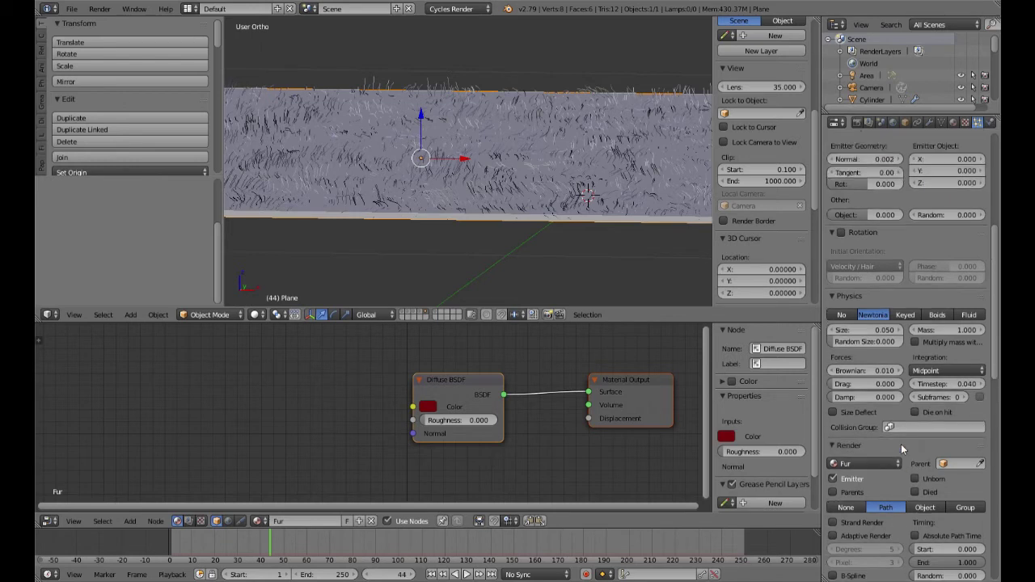
{"action": "scroll", "coordinate": [923, 435], "scroll_direction": "up", "scroll_amount": 5}
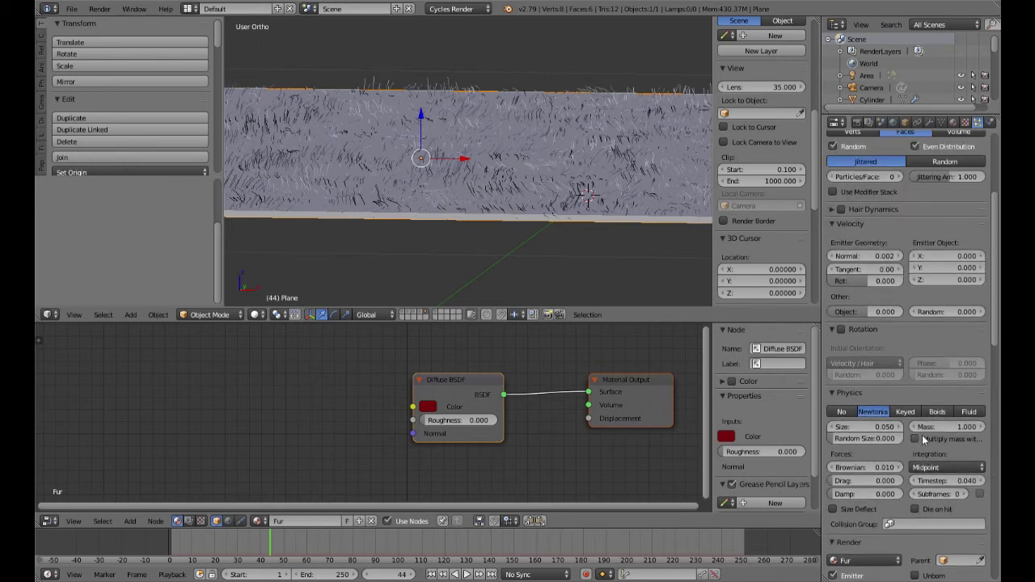
Show the room and fur-plane layers and preview the red rug rendered through the camera
{"action": "left_click", "coordinate": [405, 314]}
{"action": "key", "text": "KP_0"}
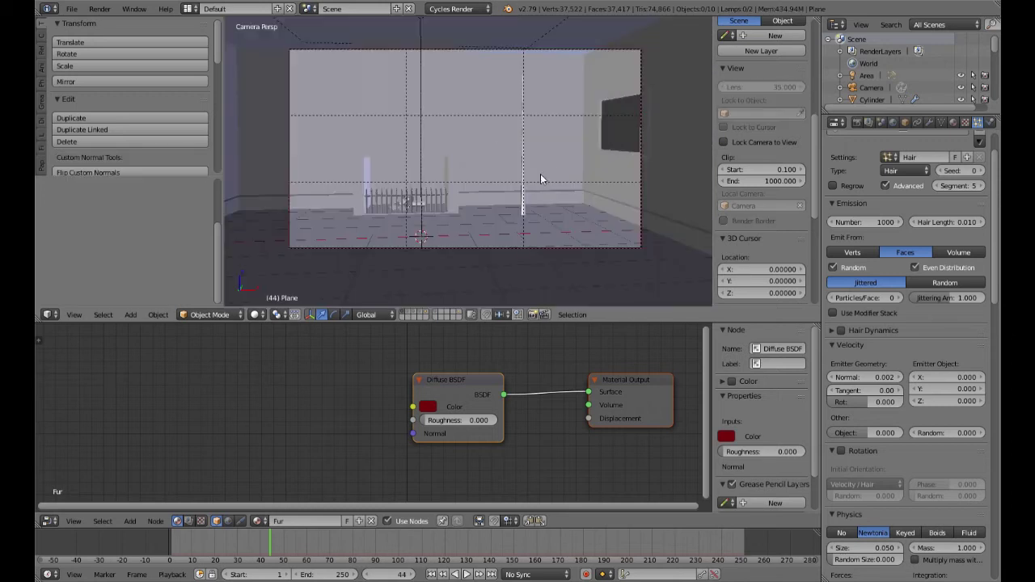
{"action": "left_click", "coordinate": [427, 314], "text": "shift"}
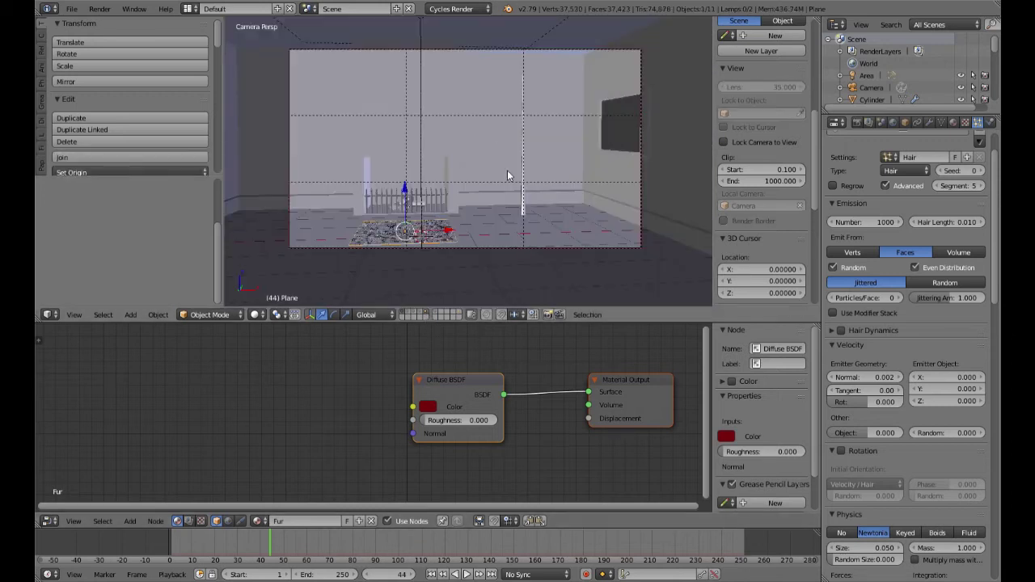
{"action": "key", "text": "shift+z"}
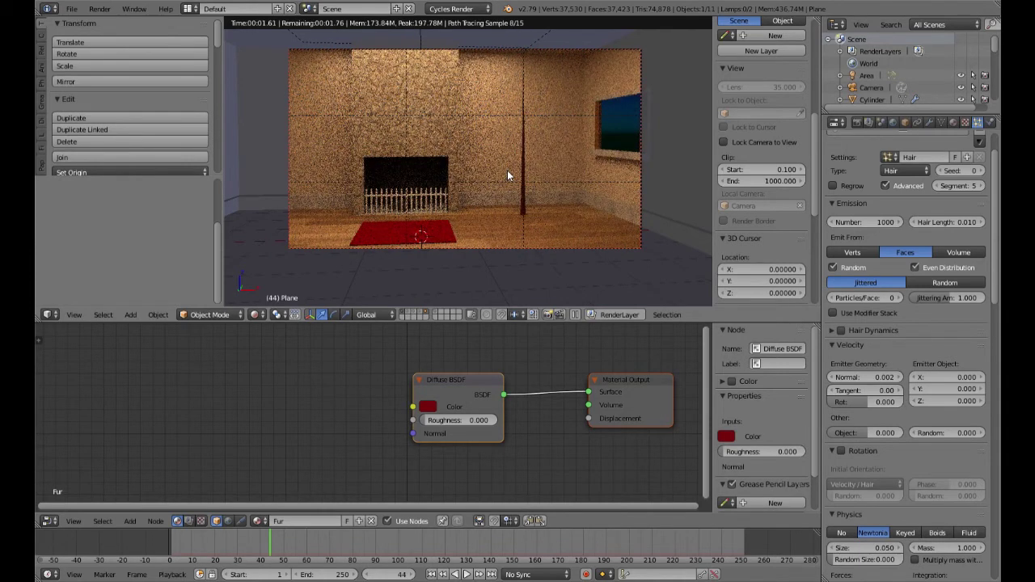
{"action": "key", "text": "KP_Decimal"}
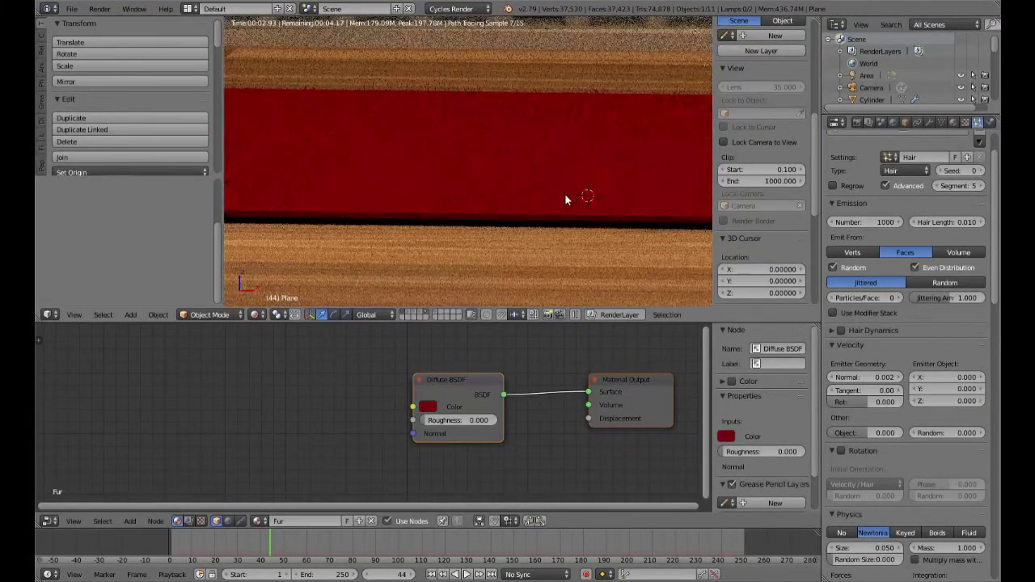
{"action": "scroll", "coordinate": [564, 194], "scroll_direction": "down", "scroll_amount": 3}
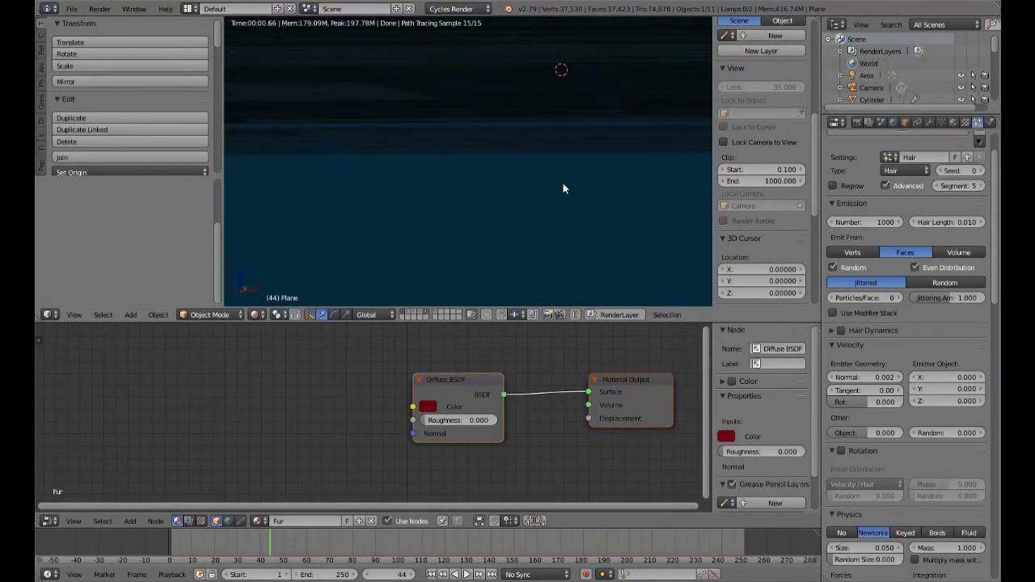
{"action": "scroll", "coordinate": [564, 188], "scroll_direction": "up", "scroll_amount": 3}
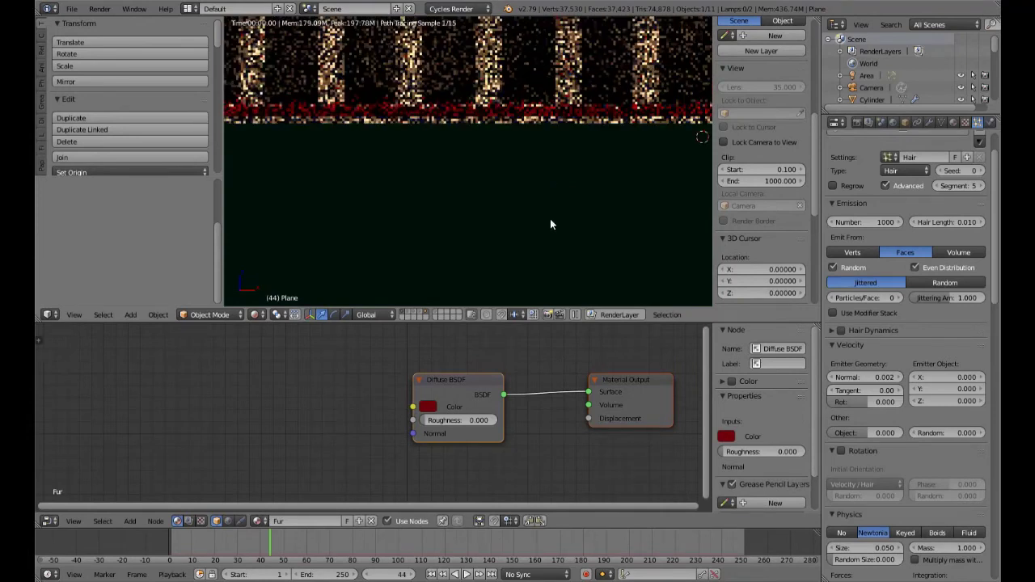
Return to solid shading and the front view
{"action": "key", "text": "shift+z"}
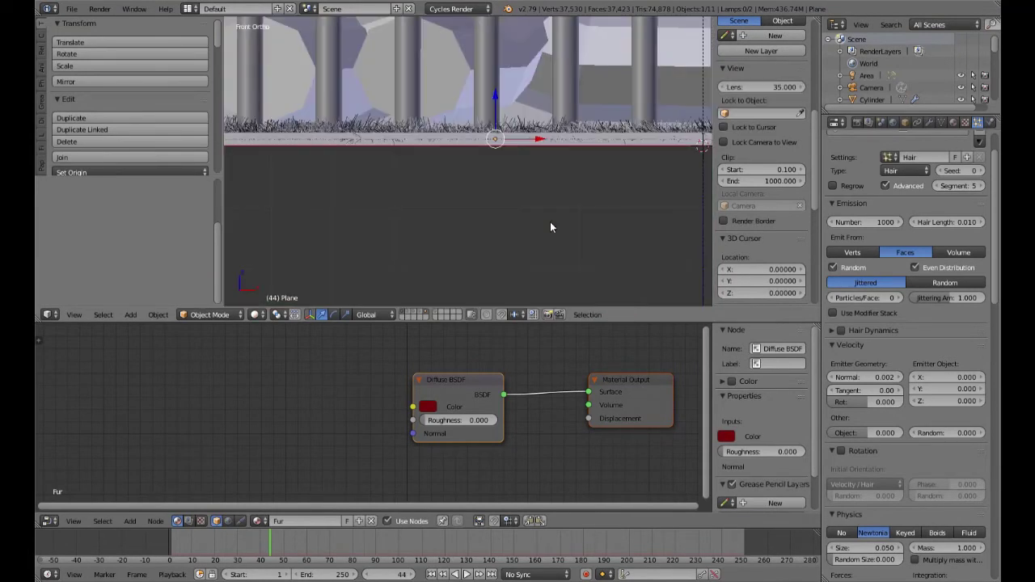
{"action": "middle_click_drag", "start_coordinate": [552, 208], "coordinate": [553, 213]}
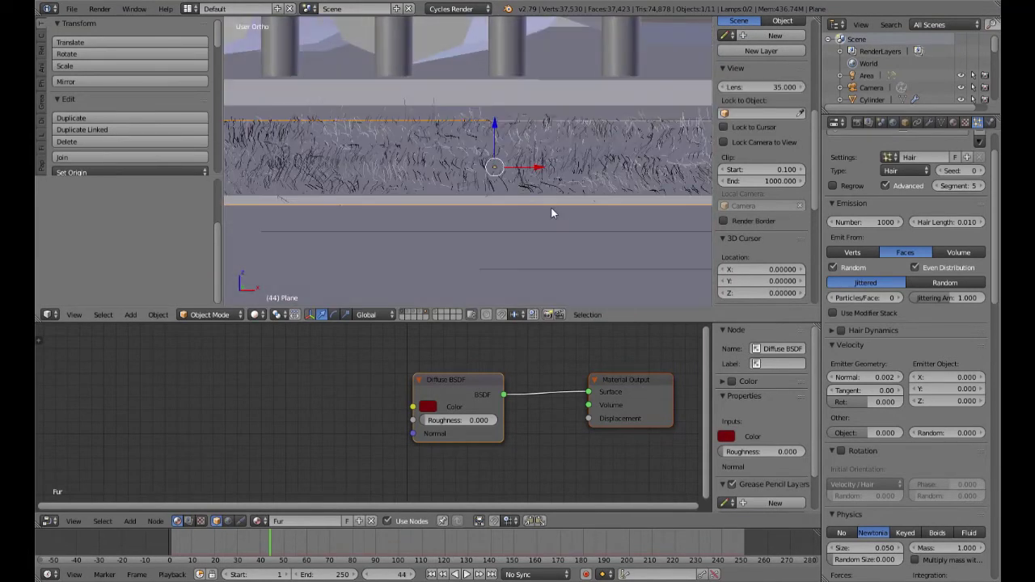
{"action": "key", "text": "KP_1"}
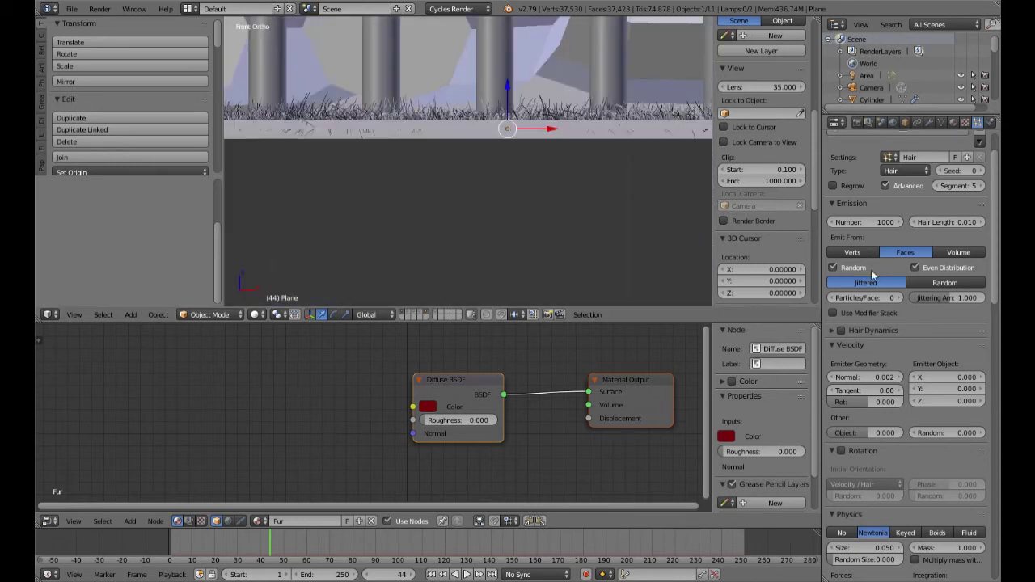
Set the rug's Hair Length to 0.02
{"action": "scroll", "coordinate": [929, 283], "scroll_direction": "up", "scroll_amount": 2}
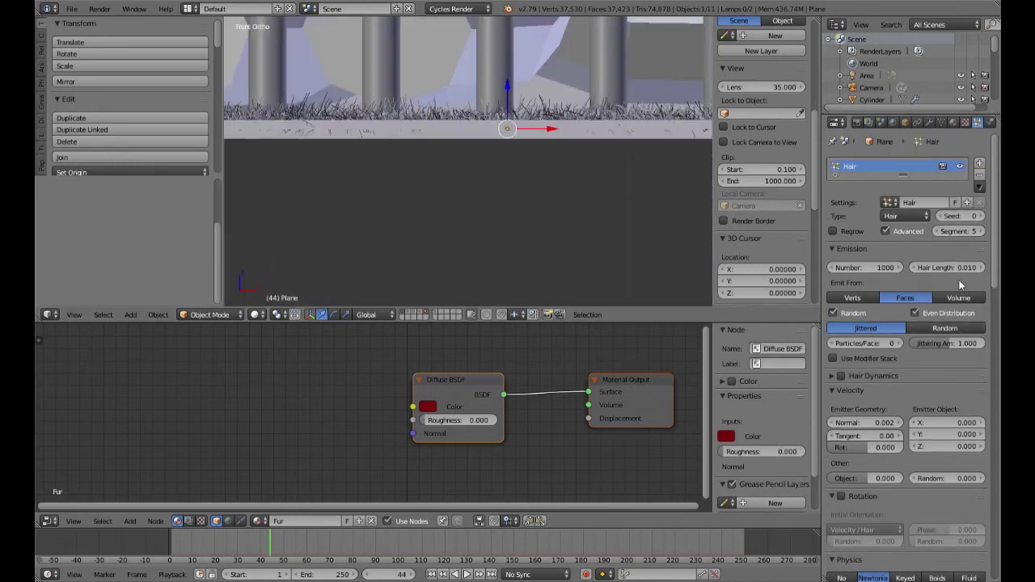
{"action": "left_click", "coordinate": [951, 269]}
{"action": "type", "text": "0.02"}
{"action": "key", "text": "Return"}
{"action": "scroll", "coordinate": [610, 176], "scroll_direction": "down", "scroll_amount": 3}
{"action": "middle_click_drag", "start_coordinate": [610, 171], "coordinate": [596, 182]}
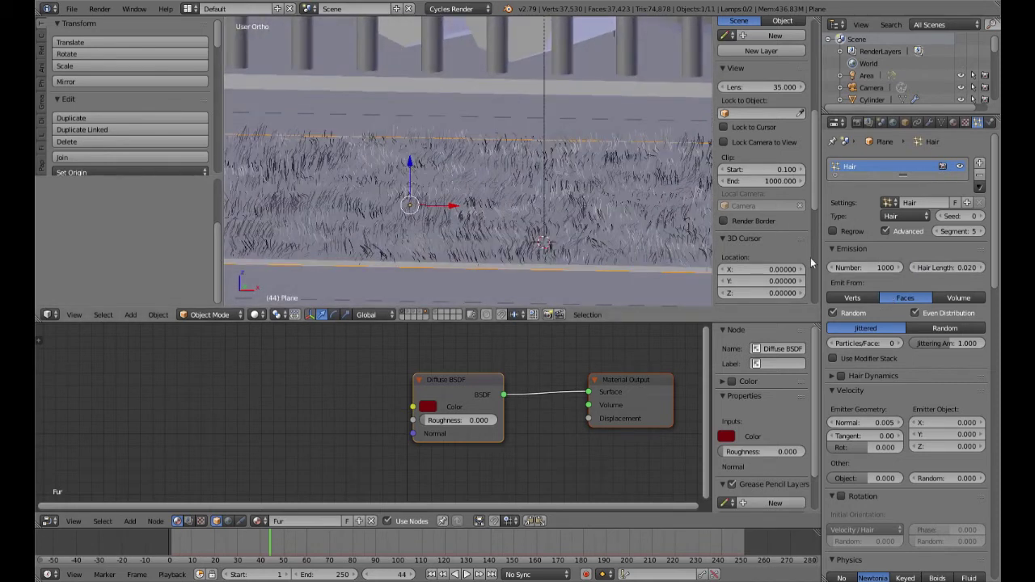
Raise the hair count to 3000 strands and preview it rendered through the camera
{"action": "left_click", "coordinate": [857, 267]}
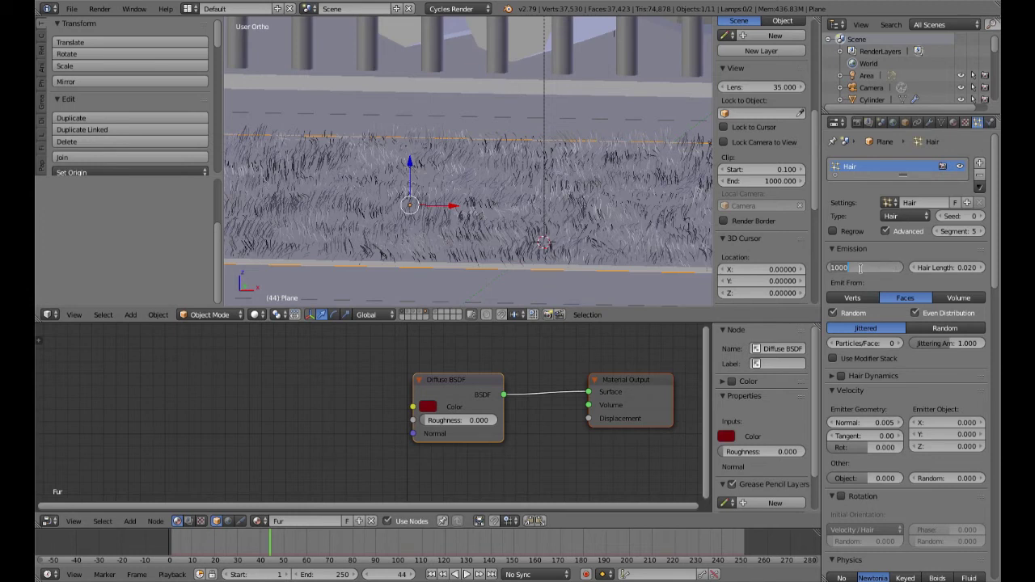
{"action": "type", "text": "3000"}
{"action": "key", "text": "Return"}
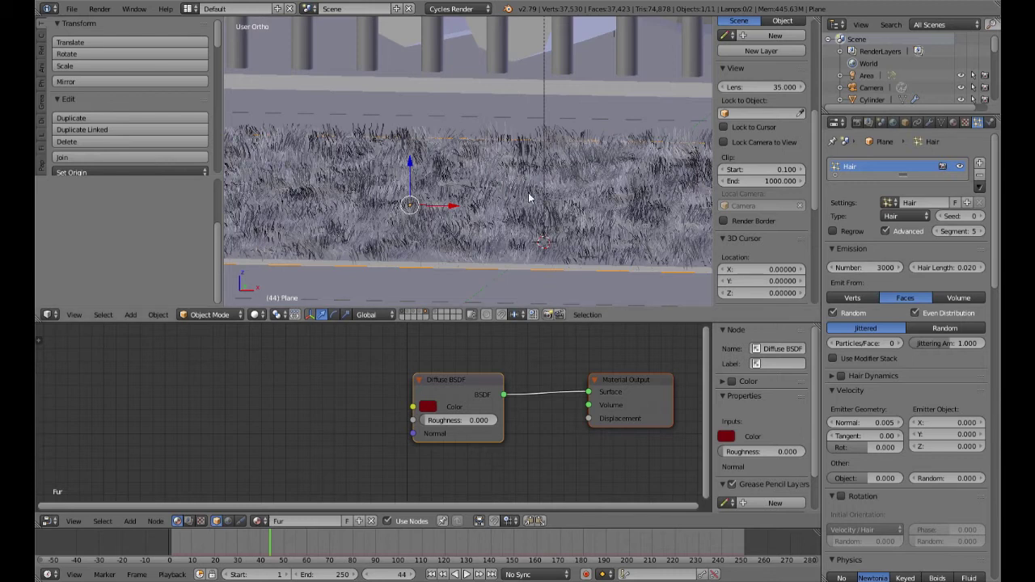
{"action": "key", "text": "KP_0"}
{"action": "key", "text": "shift+z"}
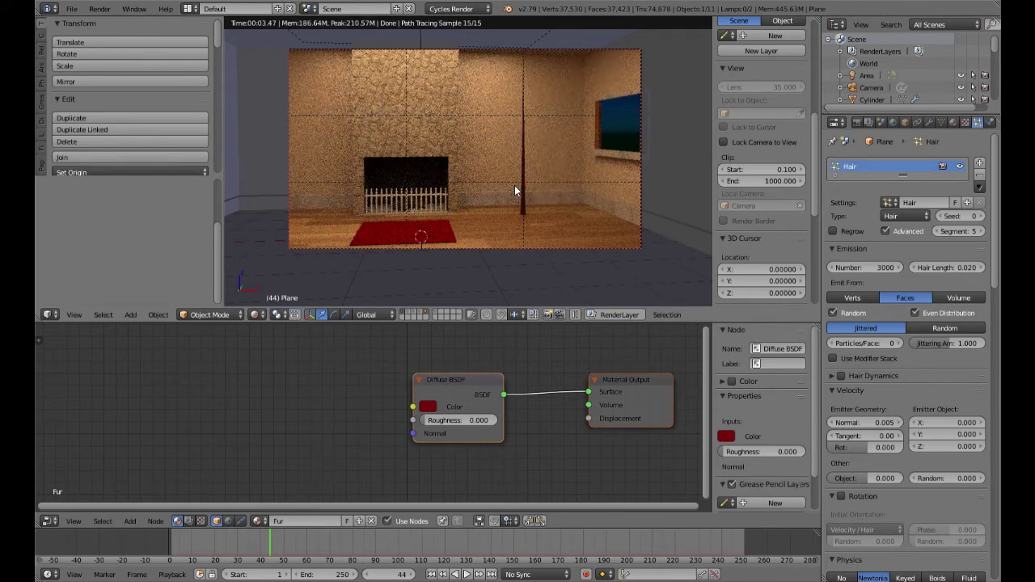
Switch to solid shading and inspect the fur plane close up
{"action": "key", "text": "shift+z"}
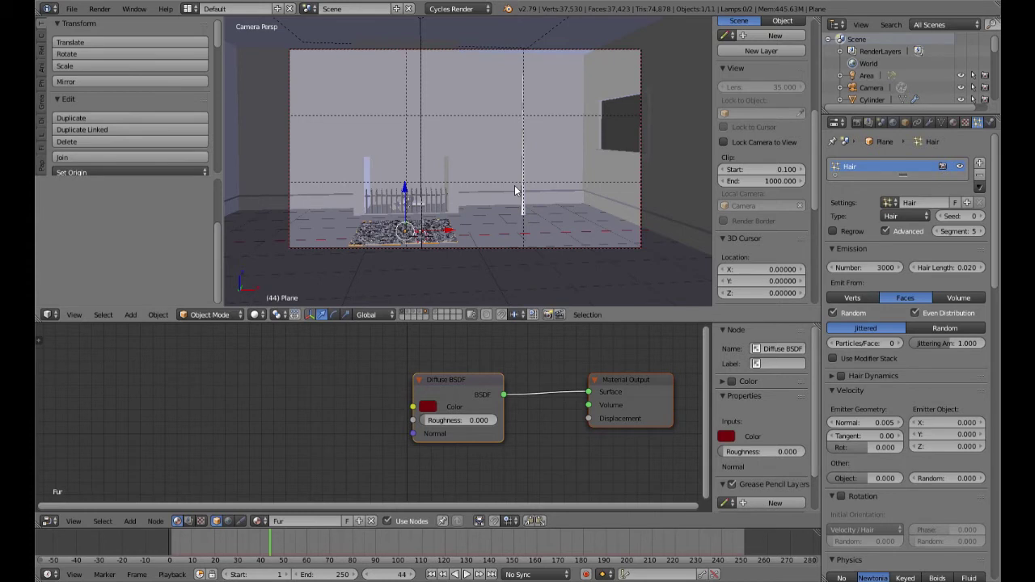
{"action": "key", "text": "KP_Decimal"}
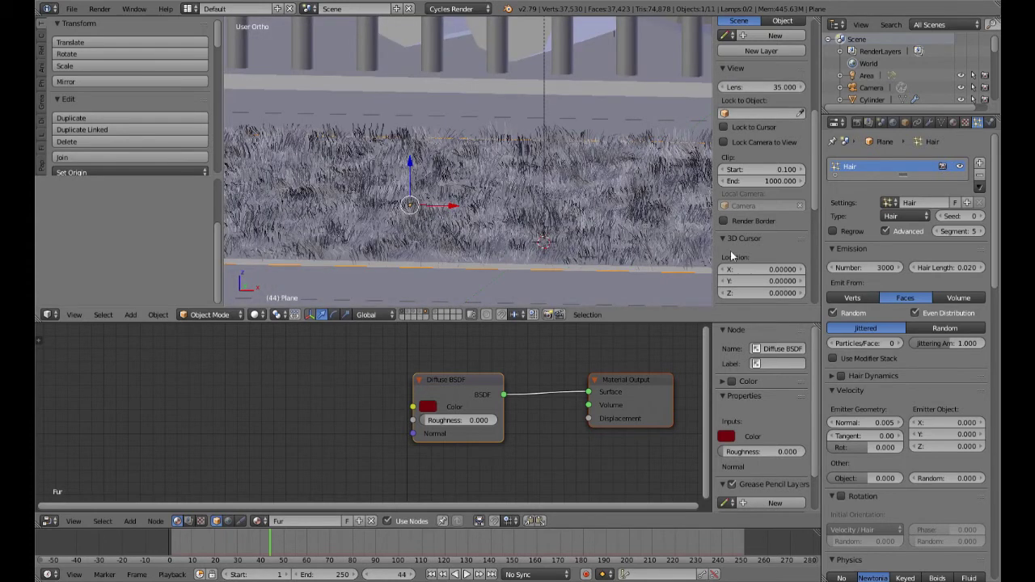
{"action": "scroll", "coordinate": [875, 301], "scroll_direction": "down", "scroll_amount": 3}
{"action": "scroll", "coordinate": [875, 300], "scroll_direction": "down", "scroll_amount": 7}
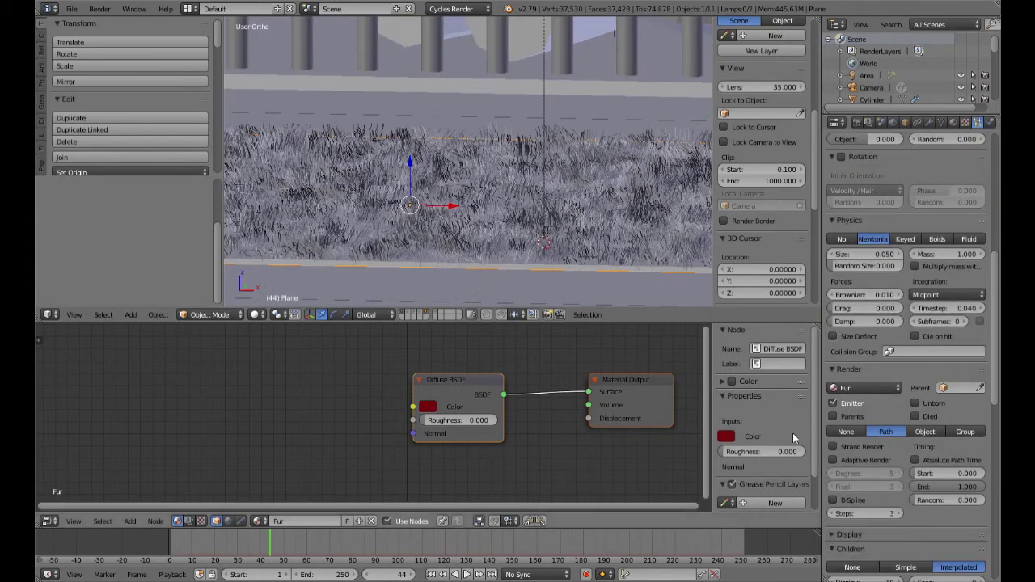
{"action": "scroll", "coordinate": [885, 426], "scroll_direction": "up", "scroll_amount": 5}
{"action": "scroll", "coordinate": [536, 221], "scroll_direction": "up", "scroll_amount": 4}
{"action": "scroll", "coordinate": [537, 224], "scroll_direction": "down", "scroll_amount": 5}
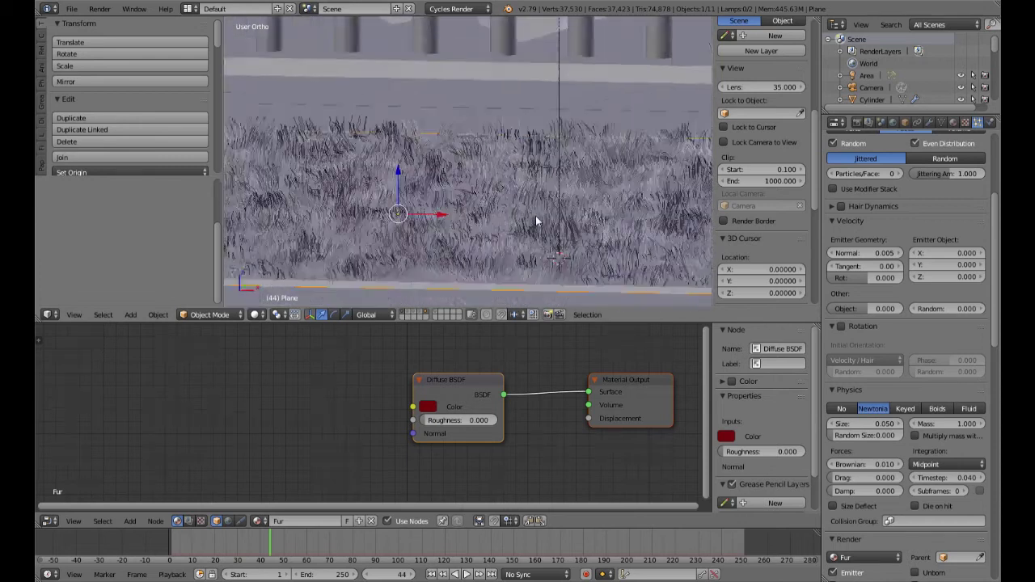
{"action": "middle_click_drag", "start_coordinate": [529, 220], "coordinate": [533, 215]}
{"action": "scroll", "coordinate": [533, 215], "scroll_direction": "down", "scroll_amount": 4}
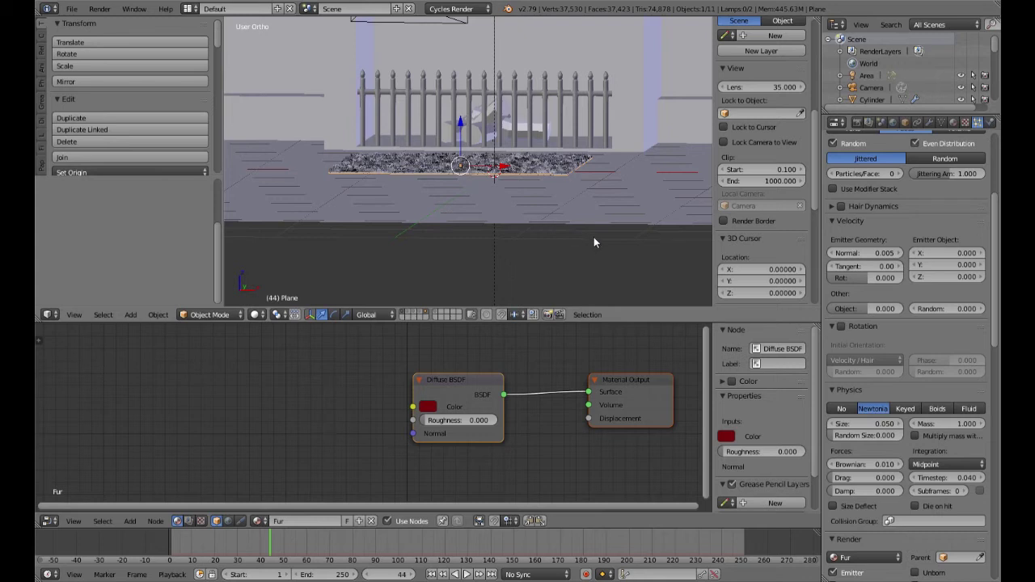
{"action": "key", "text": "Escape"}
Orbit around the room and settle on a head-on front view of it
{"action": "key", "text": "KP_1"}
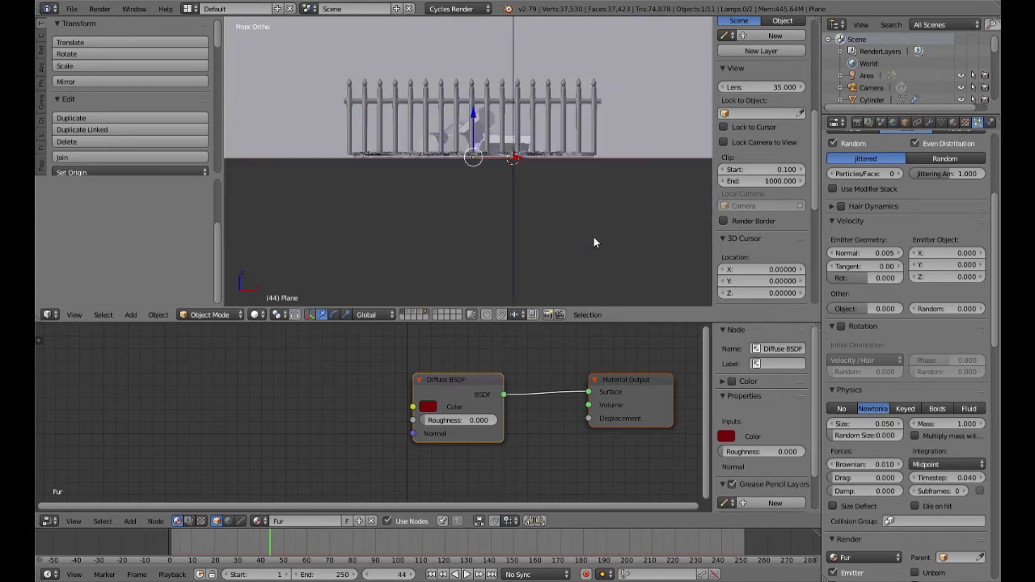
{"action": "scroll", "coordinate": [593, 238], "scroll_direction": "down", "scroll_amount": 7}
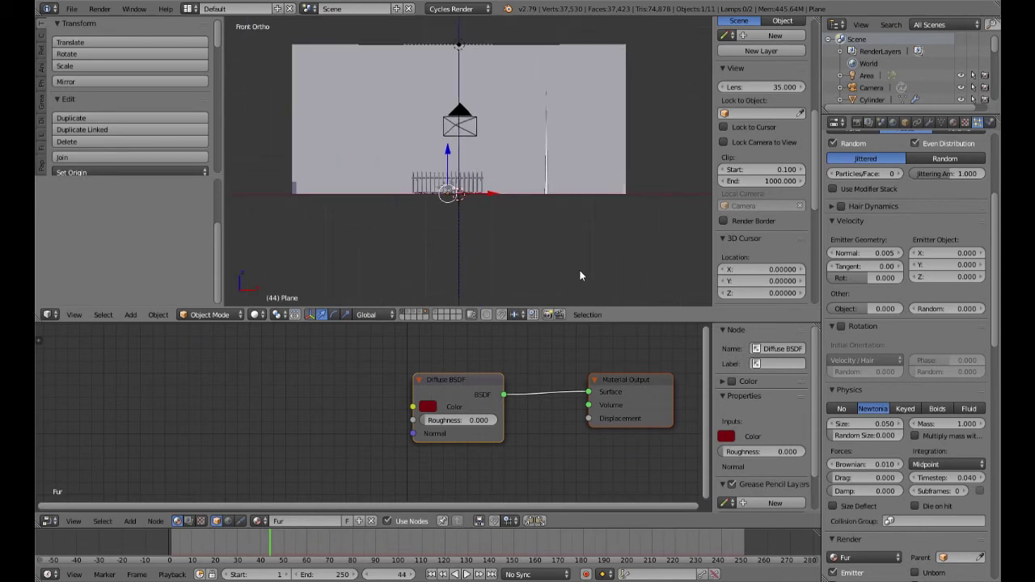
{"action": "middle_click_drag", "start_coordinate": [543, 234], "coordinate": [564, 244]}
{"action": "key", "text": "KP_0"}
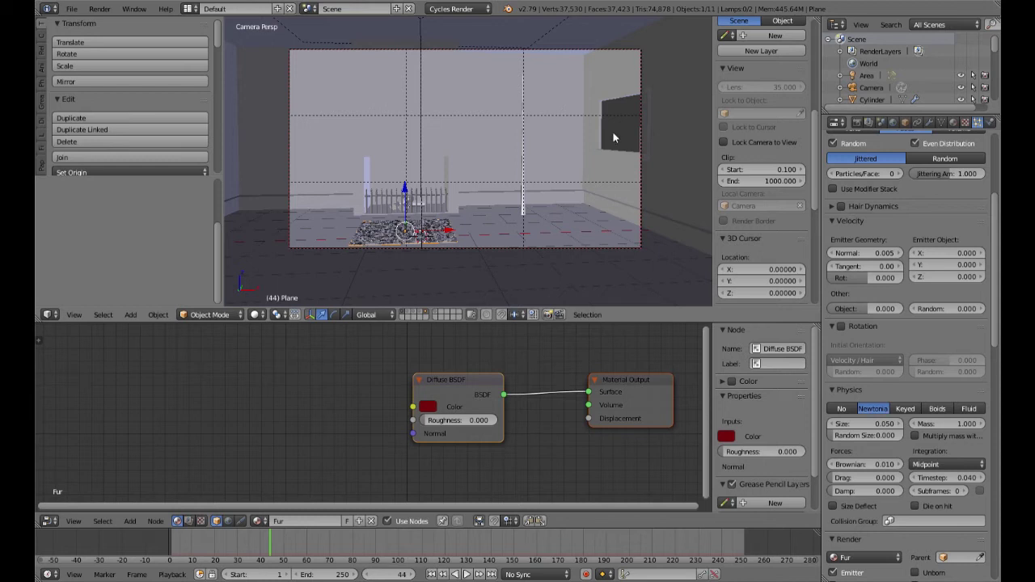
{"action": "key", "text": "KP_0"}
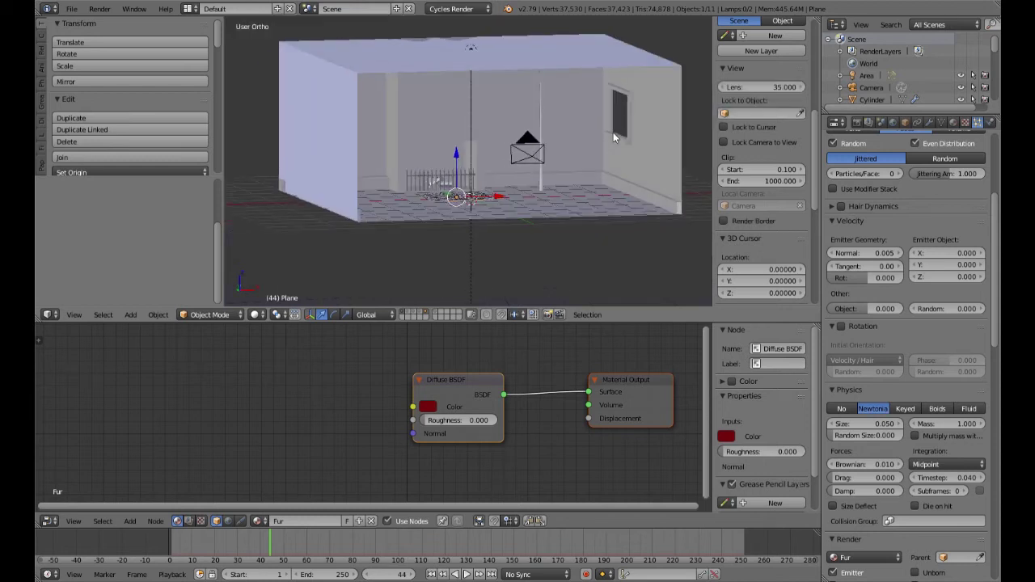
{"action": "middle_click_drag", "start_coordinate": [611, 154], "coordinate": [580, 154]}
{"action": "scroll", "coordinate": [529, 153], "scroll_direction": "down", "scroll_amount": 3}
{"action": "key", "text": "KP_1"}
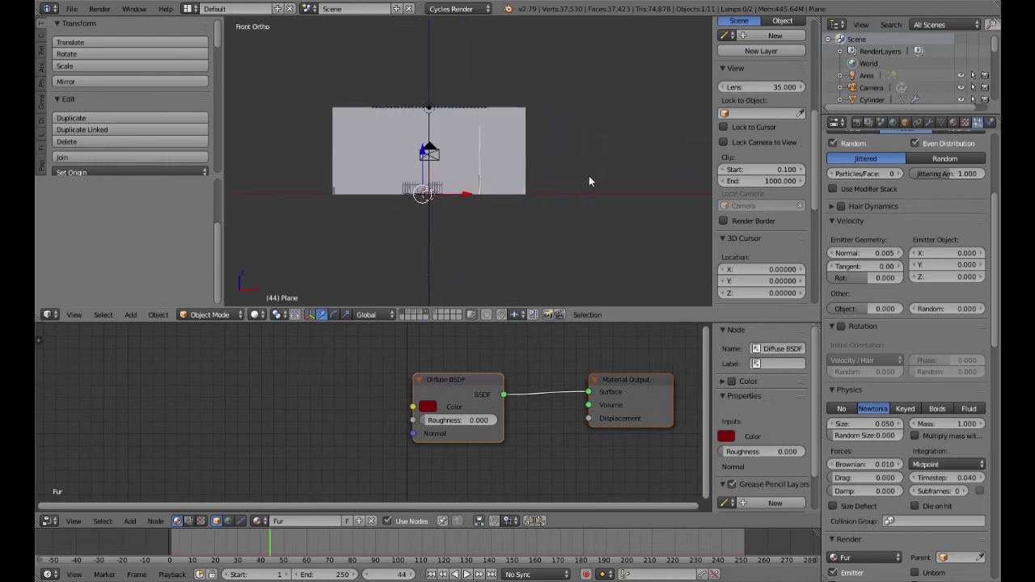
Add a Spot lamp to the scene
{"action": "right_click", "coordinate": [526, 145]}
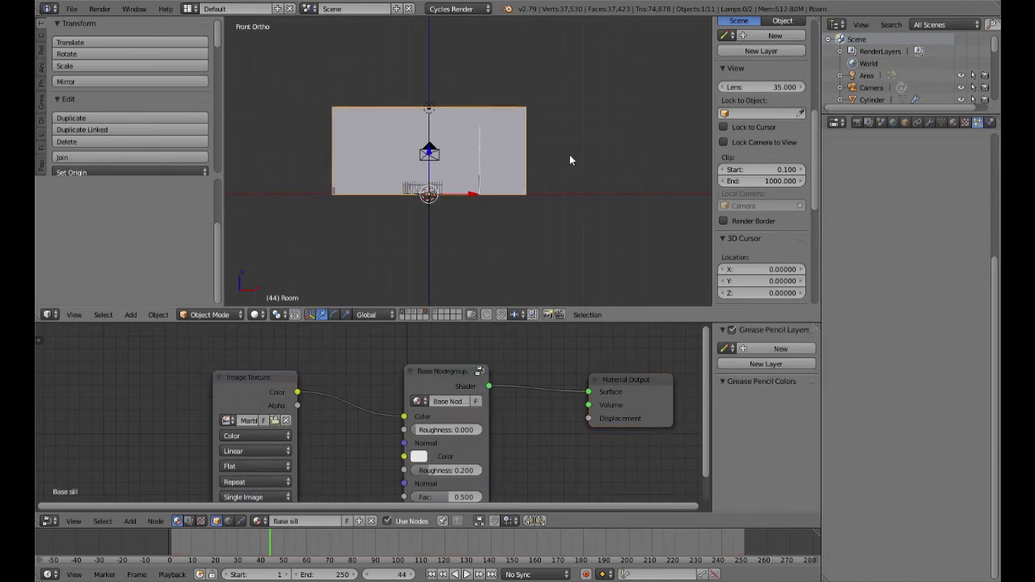
{"action": "key", "text": "shift+a"}
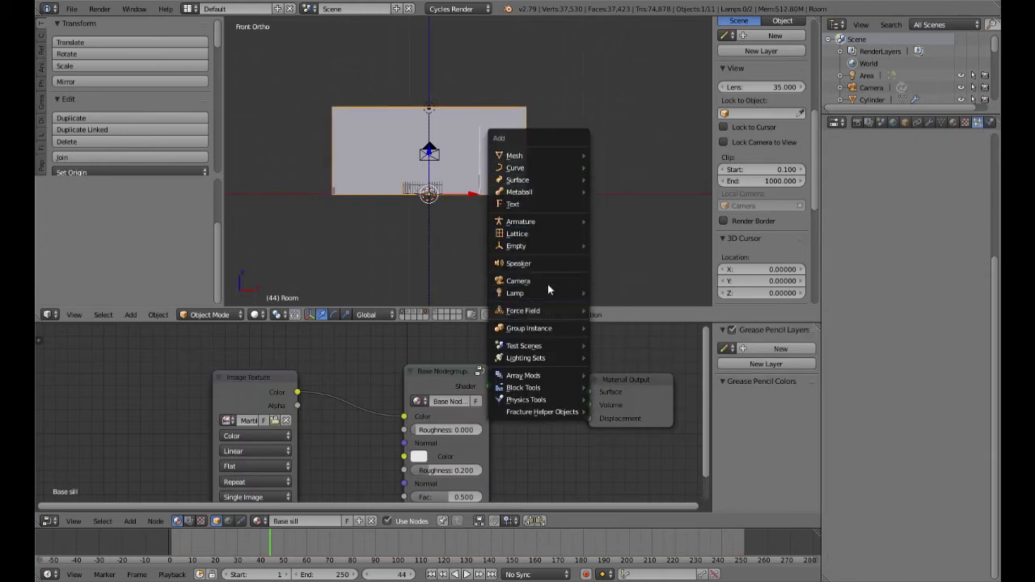
{"action": "mouse_move", "coordinate": [538, 293]}
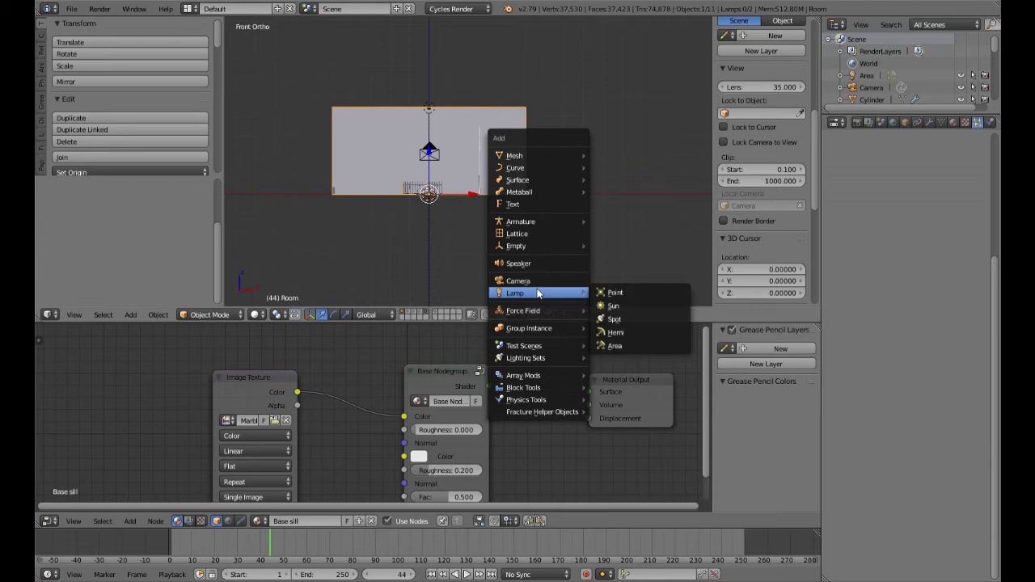
{"action": "left_click", "coordinate": [635, 325]}
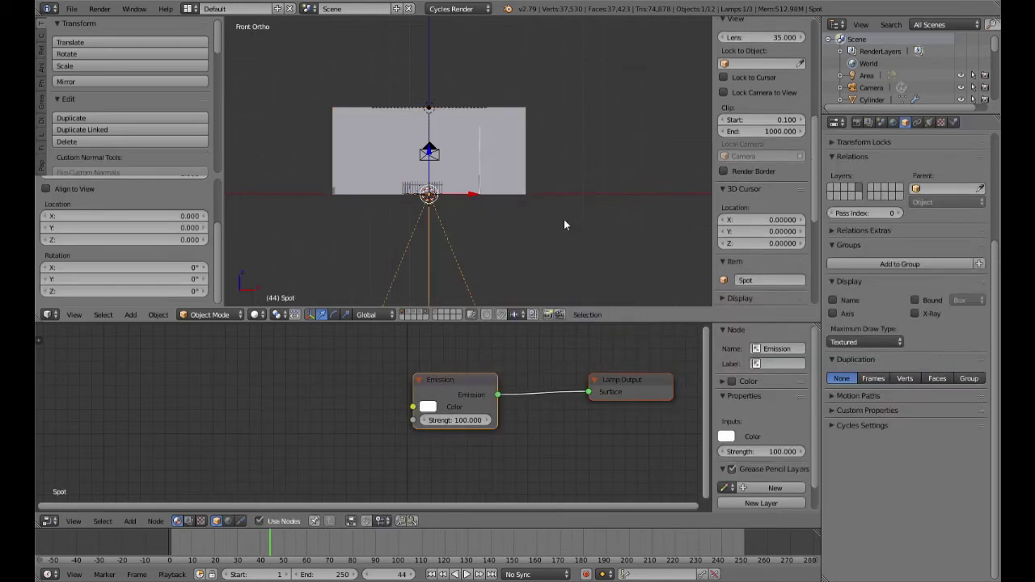
Raise the spot lamp and shift it along X and Y to the room's right
{"action": "key", "text": "g"}
{"action": "key", "text": "z"}
{"action": "left_click", "coordinate": [450, 92]}
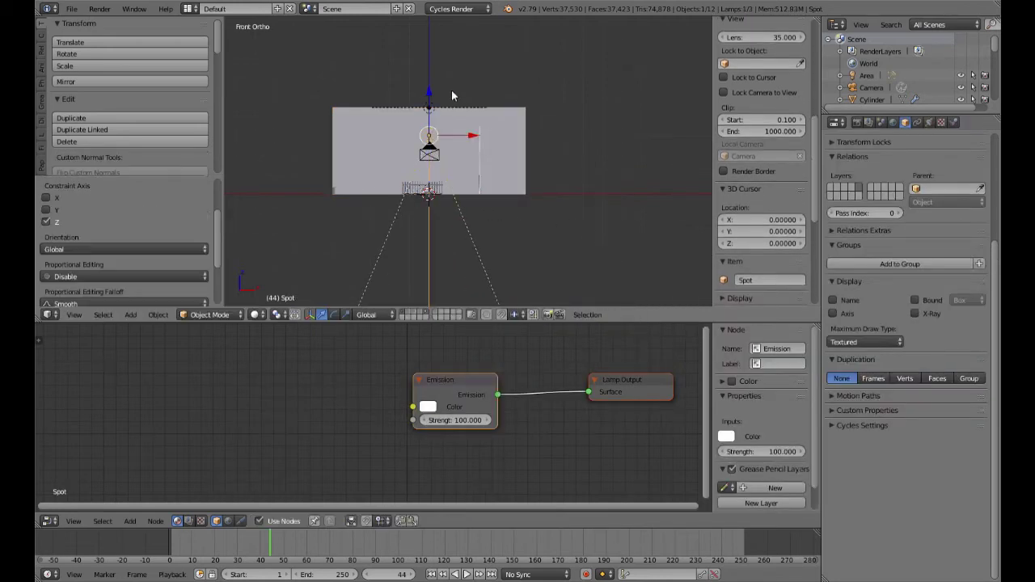
{"action": "left_click_drag", "start_coordinate": [477, 142], "coordinate": [613, 137]}
{"action": "middle_click_drag", "start_coordinate": [608, 217], "coordinate": [478, 246]}
{"action": "key", "text": "KP_3"}
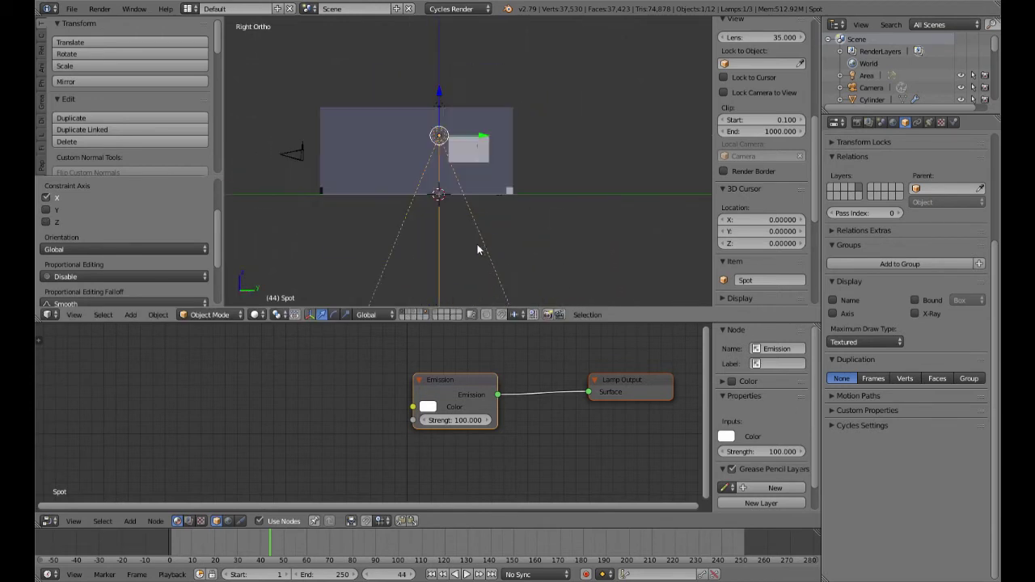
{"action": "left_click_drag", "start_coordinate": [483, 136], "coordinate": [527, 143]}
{"action": "middle_click_drag", "start_coordinate": [528, 142], "coordinate": [469, 234]}
{"action": "key", "text": "KP_1"}
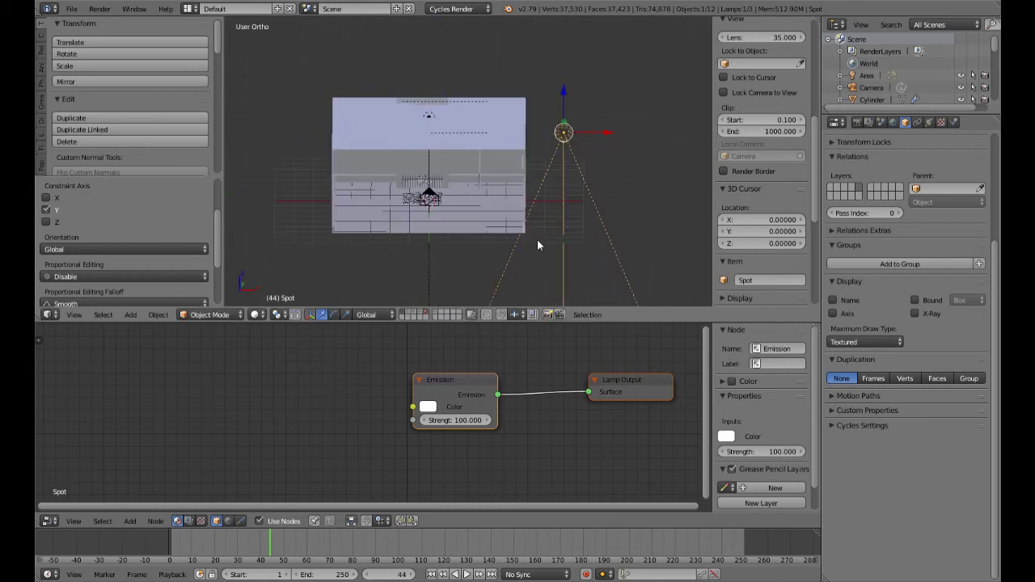
{"action": "key", "text": "KP_5"}
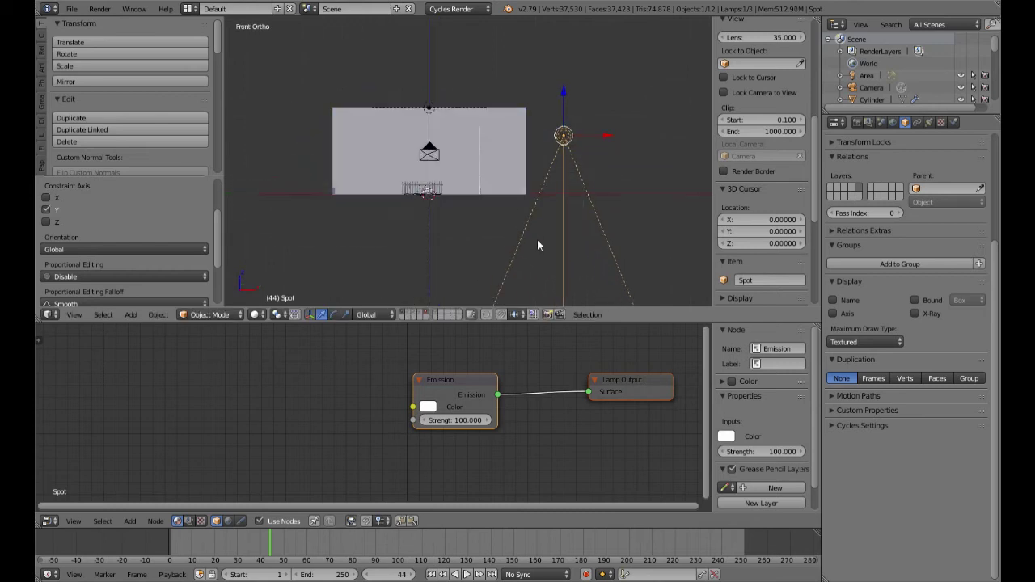
Enable Show Cone in the spot lamp's settings
{"action": "left_click", "coordinate": [929, 122]}
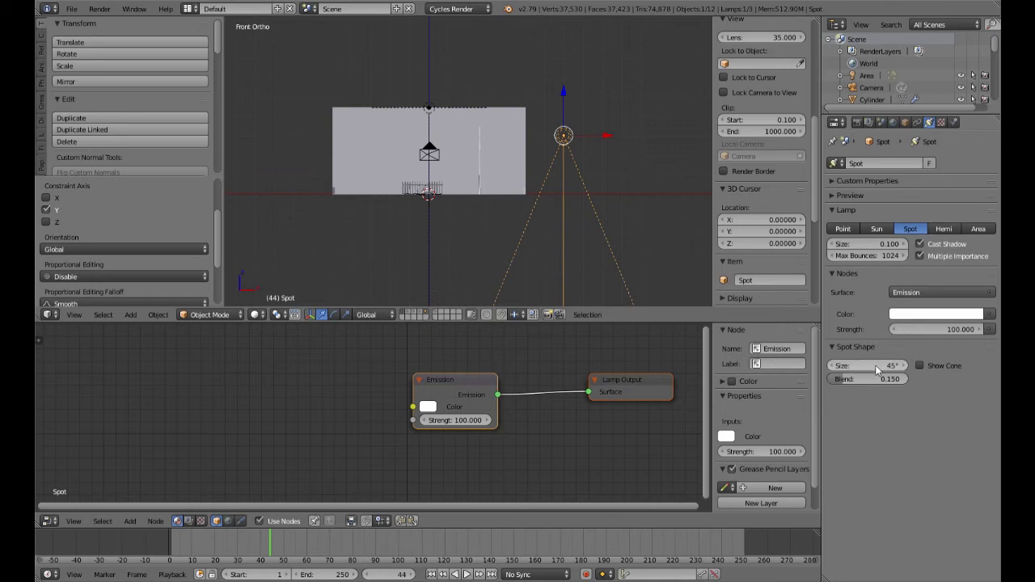
{"action": "left_click", "coordinate": [921, 367]}
{"action": "scroll", "coordinate": [606, 195], "scroll_direction": "down", "scroll_amount": 2}
{"action": "mouse_move", "coordinate": [605, 194]}
{"action": "middle_mouse_down"}
{"action": "mouse_move", "coordinate": [641, 211]}
{"action": "mouse_move", "coordinate": [599, 203]}
{"action": "middle_mouse_up"}
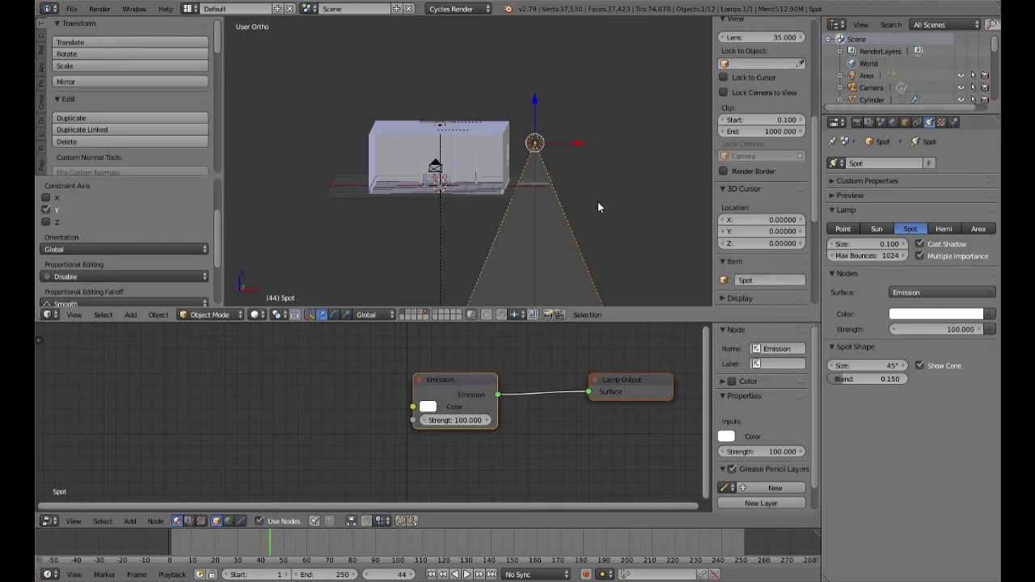
Rotate the spot lamp about the Y axis to tilt it downward
{"action": "key", "text": "r"}
{"action": "key", "text": "y"}
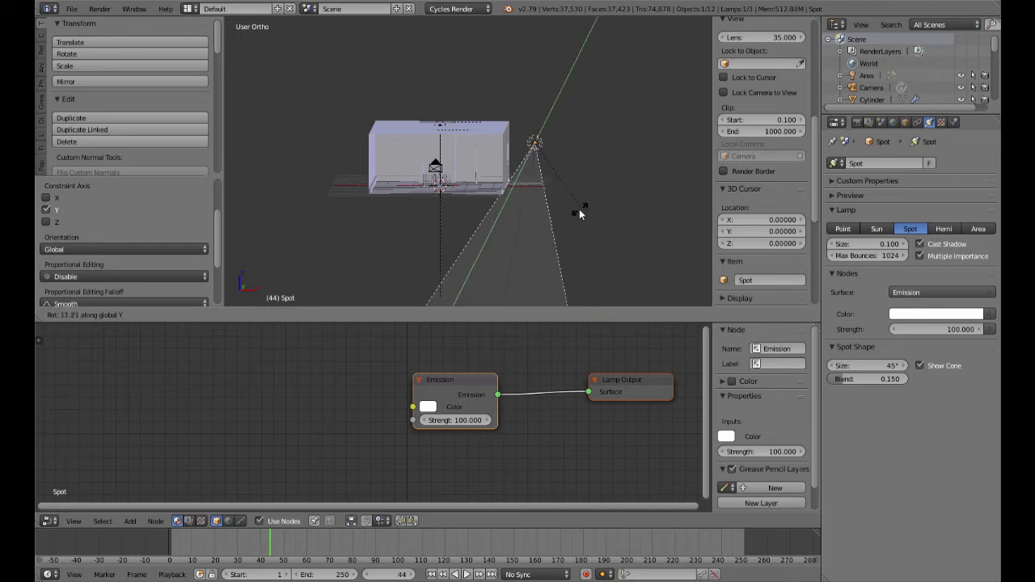
{"action": "left_click", "coordinate": [529, 217]}
{"action": "key", "text": "KP_0"}
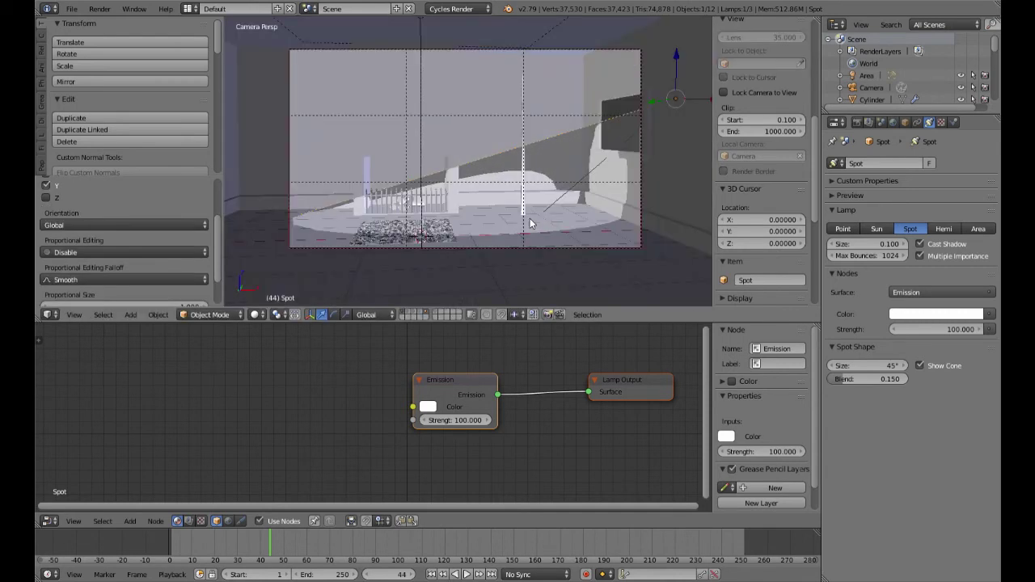
{"action": "key", "text": "KP_0"}
{"action": "middle_click_drag", "start_coordinate": [534, 227], "coordinate": [474, 220]}
{"action": "scroll", "coordinate": [486, 208], "scroll_direction": "up", "scroll_amount": 3}
Move the spot lamp along Y, raise it higher, and adjust its Spot Size
{"action": "key", "text": "KP_3"}
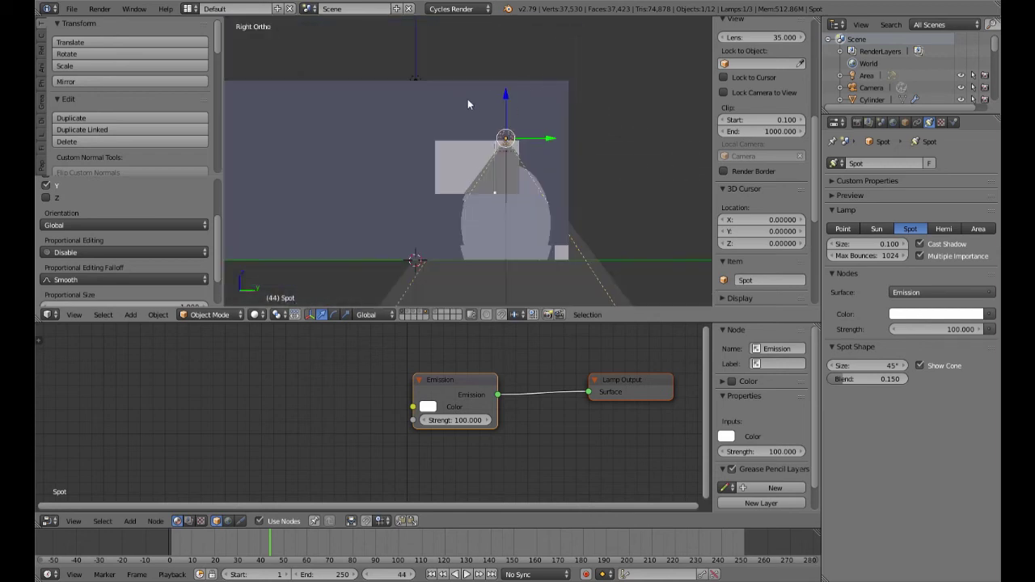
{"action": "left_click_drag", "start_coordinate": [550, 139], "coordinate": [522, 134]}
{"action": "left_click_drag", "start_coordinate": [476, 103], "coordinate": [480, 44]}
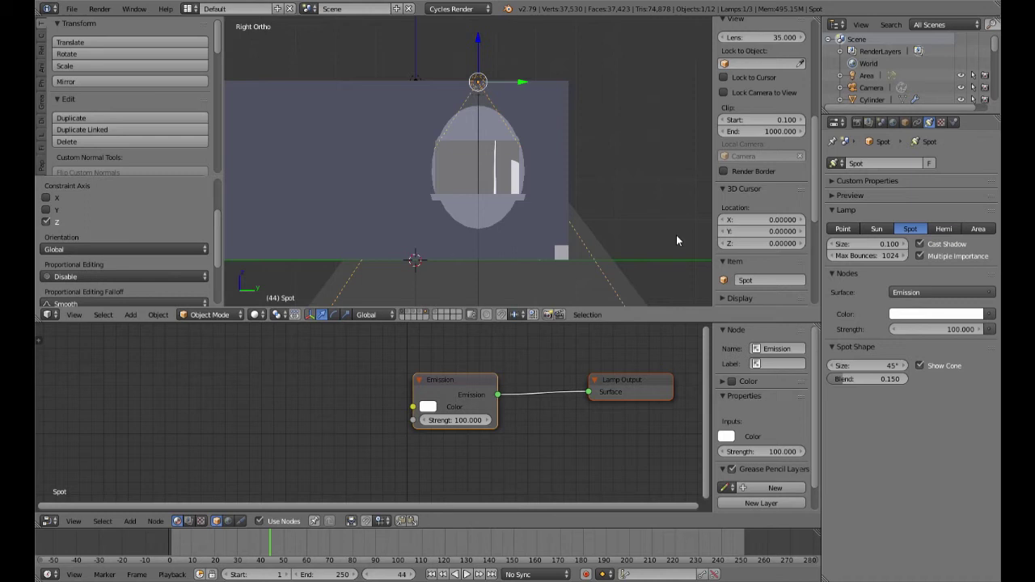
{"action": "mouse_move", "coordinate": [875, 369]}
{"action": "left_mouse_down"}
{"action": "mouse_move", "coordinate": [922, 369]}
{"action": "mouse_move", "coordinate": [841, 369]}
{"action": "mouse_move", "coordinate": [914, 369]}
{"action": "mouse_move", "coordinate": [876, 369]}
{"action": "left_mouse_up"}
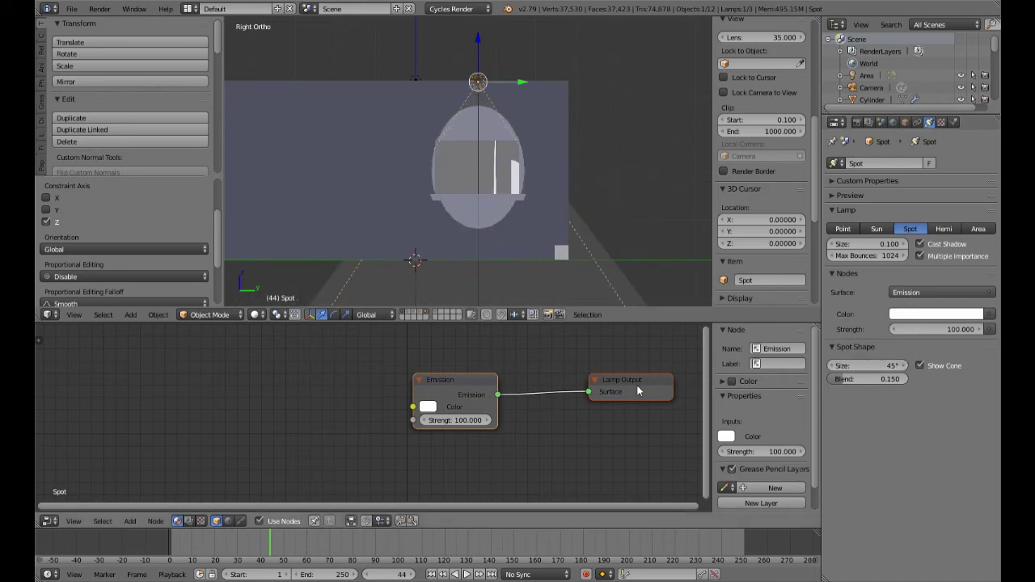
{"action": "middle_click_drag", "start_coordinate": [425, 224], "coordinate": [556, 217]}
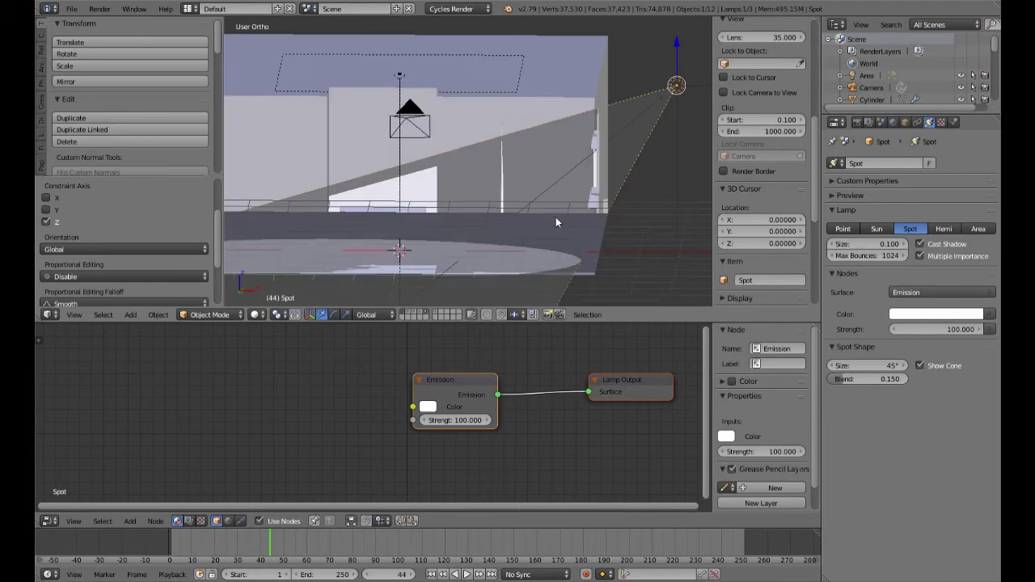
{"action": "scroll", "coordinate": [639, 242], "scroll_direction": "down", "scroll_amount": 6}
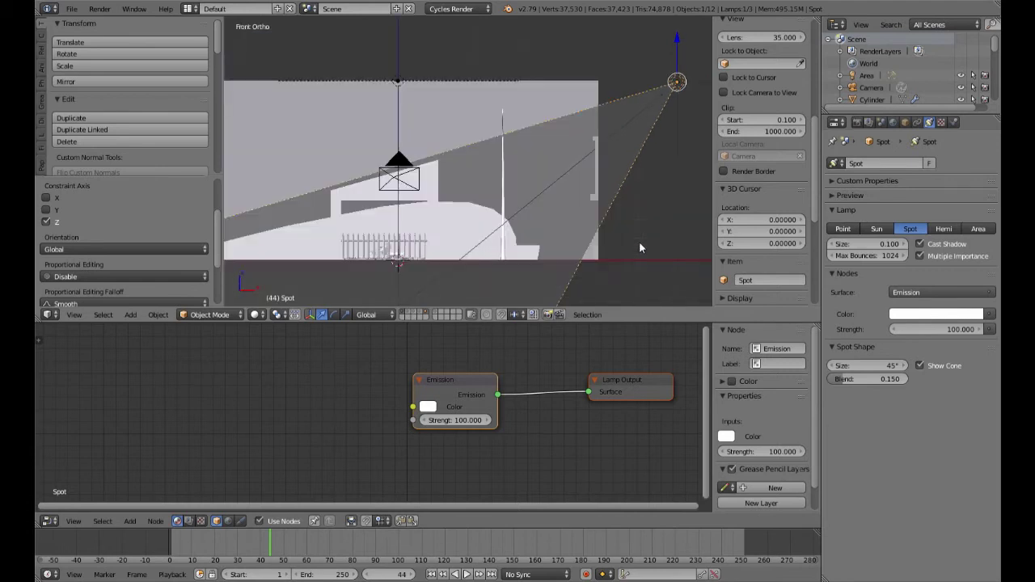
{"action": "mouse_move", "coordinate": [575, 215]}
{"action": "middle_mouse_down"}
{"action": "mouse_move", "coordinate": [585, 241]}
{"action": "mouse_move", "coordinate": [576, 229]}
{"action": "middle_mouse_up"}
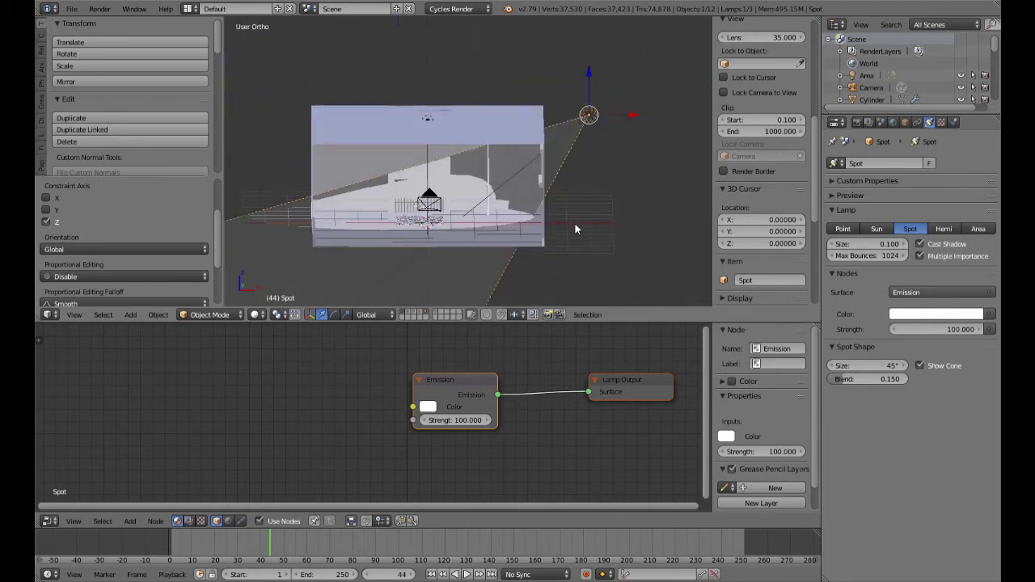
{"action": "key", "text": "KP_1"}
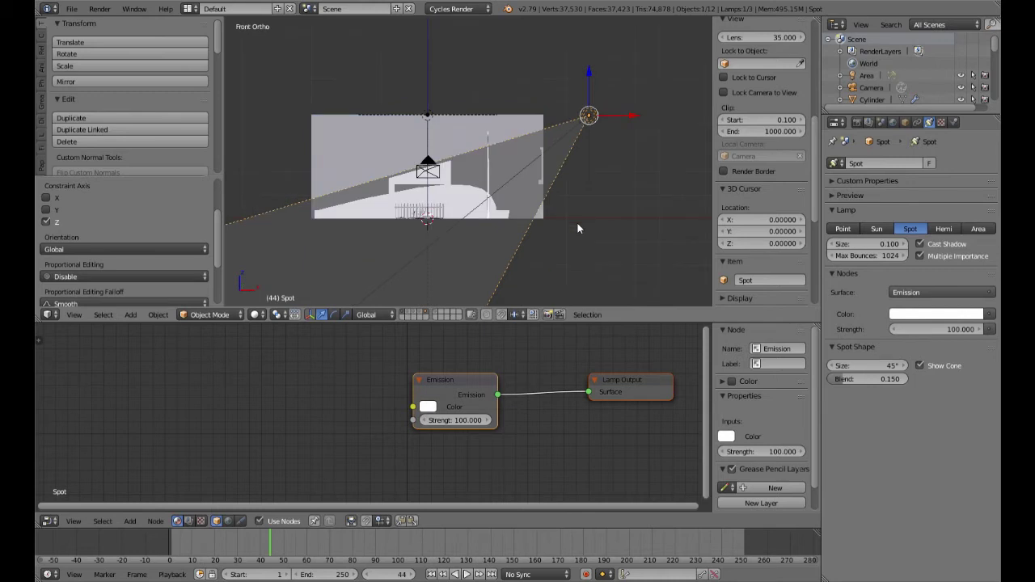
Refine the spot lamp's tilt with another rotation about Y
{"action": "key", "text": "r"}
{"action": "key", "text": "y"}
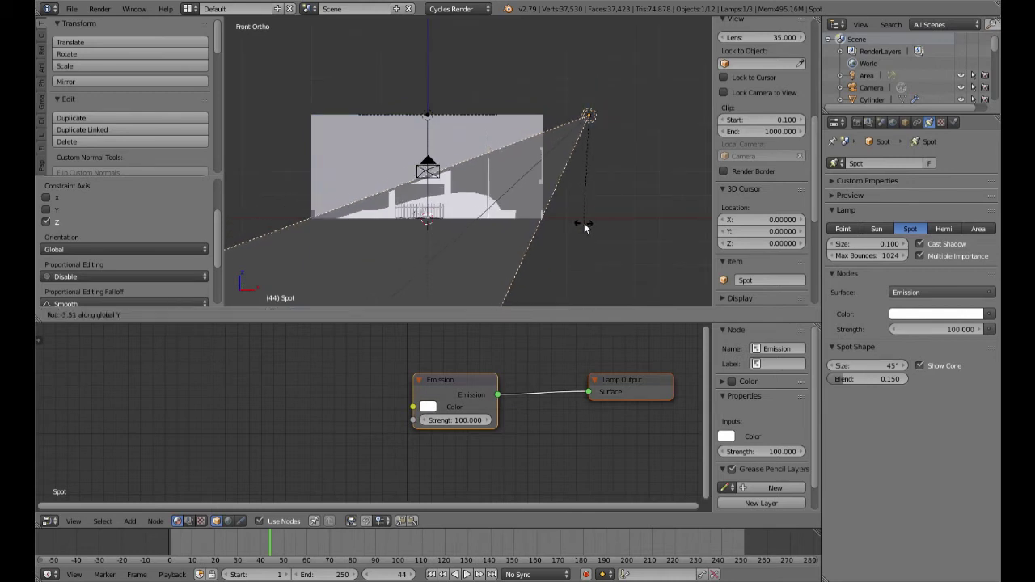
{"action": "left_click", "coordinate": [586, 225]}
{"action": "middle_click_drag", "start_coordinate": [584, 229], "coordinate": [420, 271]}
{"action": "key", "text": "KP_1"}
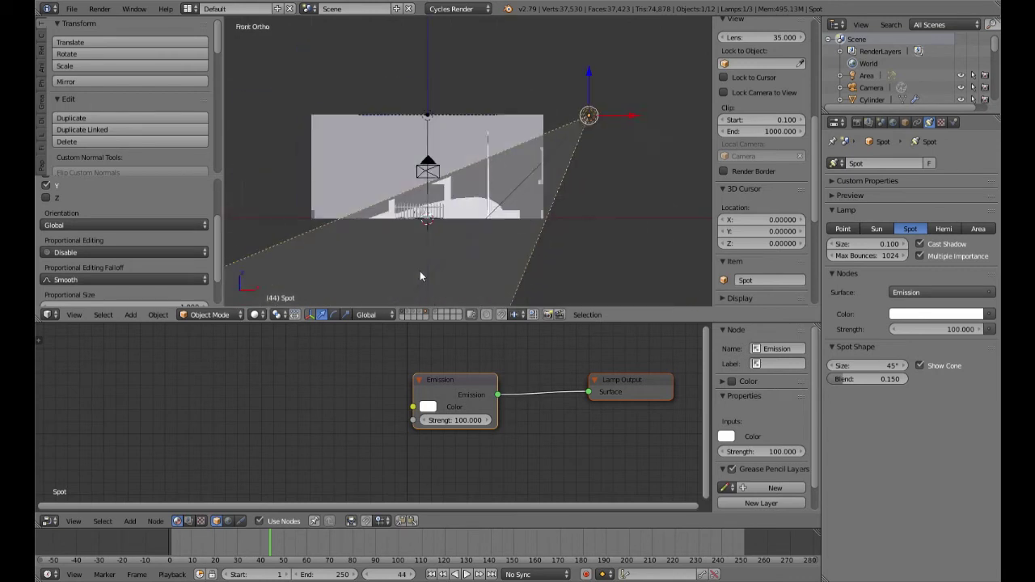
Set the spot lamp's emission colour to blue and preview it rendered
{"action": "left_click", "coordinate": [914, 318]}
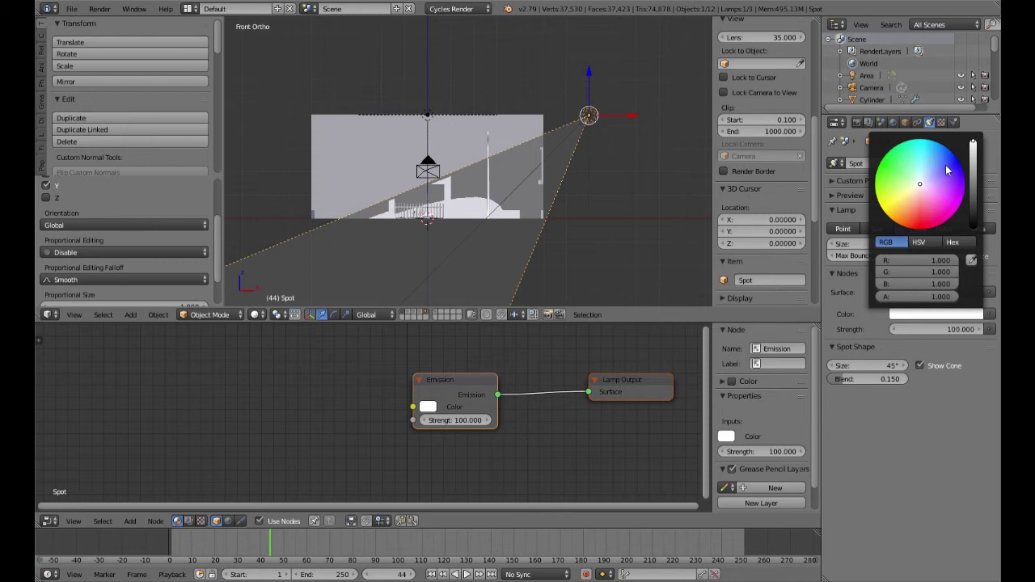
{"action": "left_click_drag", "start_coordinate": [945, 171], "coordinate": [974, 166]}
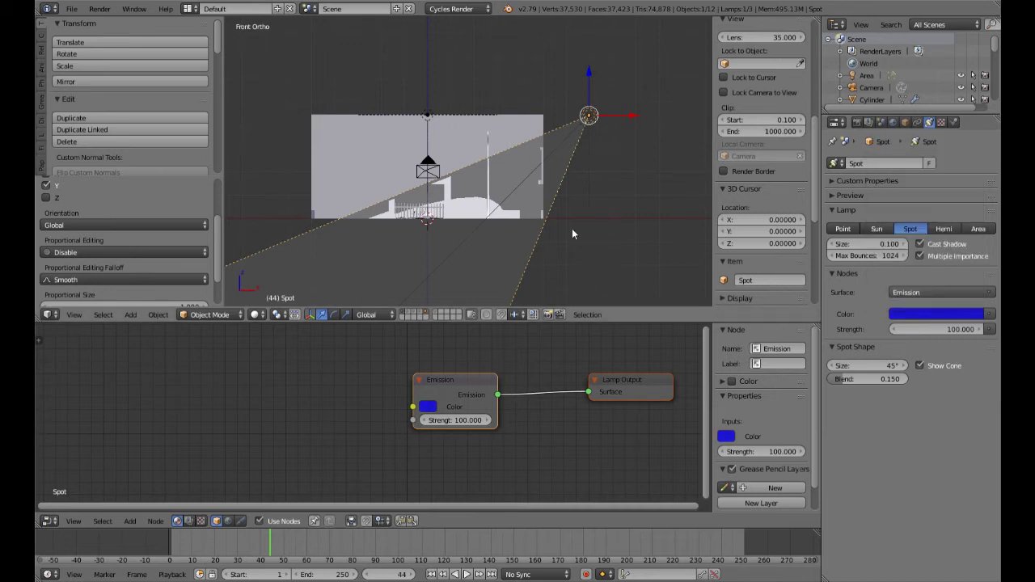
{"action": "key", "text": "shift+z"}
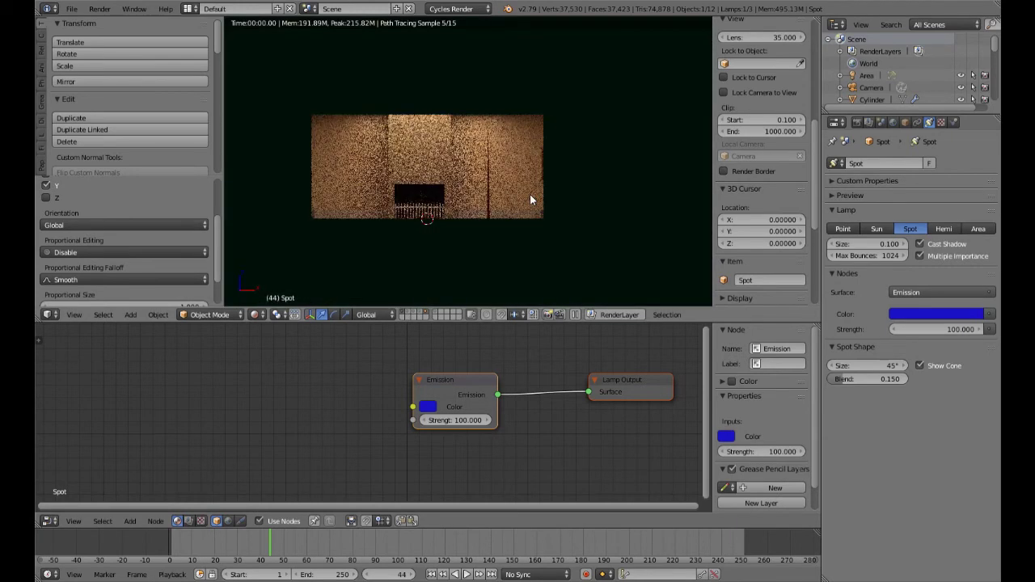
Return to solid shading and the front view
{"action": "key", "text": "shift+z"}
{"action": "key", "text": "KP_1"}
{"action": "middle_click_drag", "start_coordinate": [553, 198], "coordinate": [500, 226]}
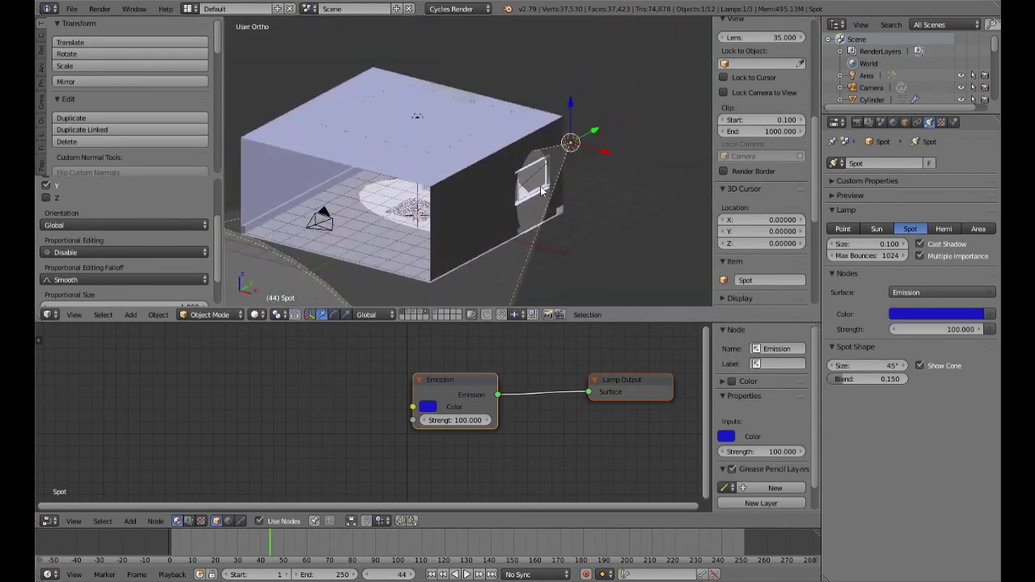
{"action": "key", "text": "KP_1"}
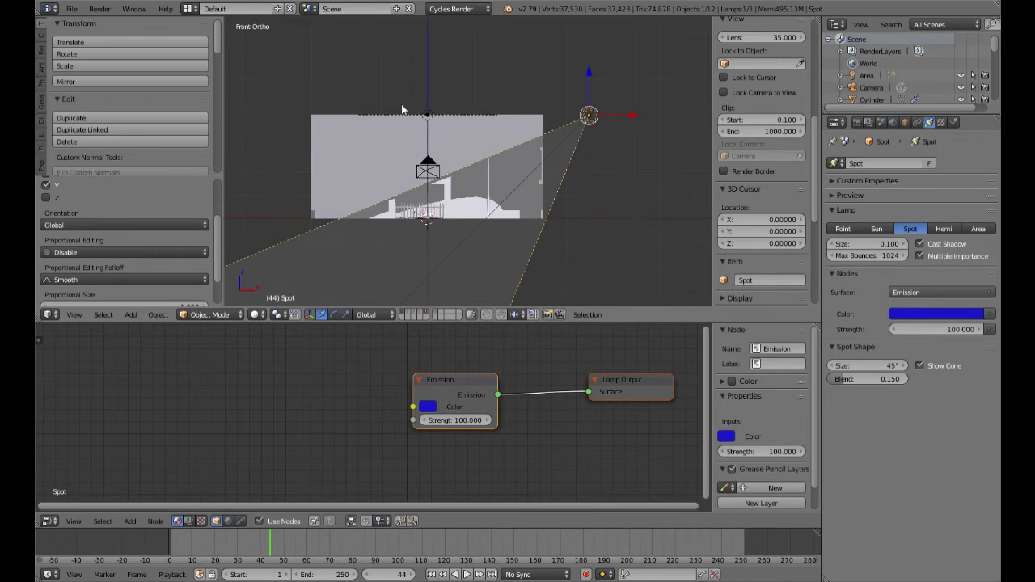
Select the Area lamp above the room and move it vertically
{"action": "right_click", "coordinate": [429, 118]}
{"action": "middle_click_drag", "start_coordinate": [546, 134], "coordinate": [526, 166]}
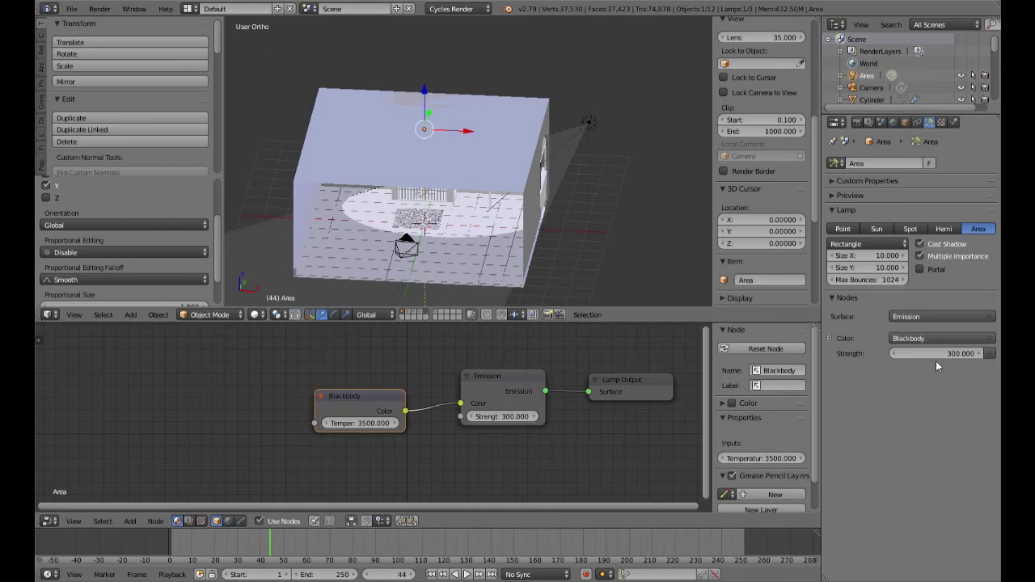
{"action": "middle_click_drag", "start_coordinate": [636, 277], "coordinate": [601, 247]}
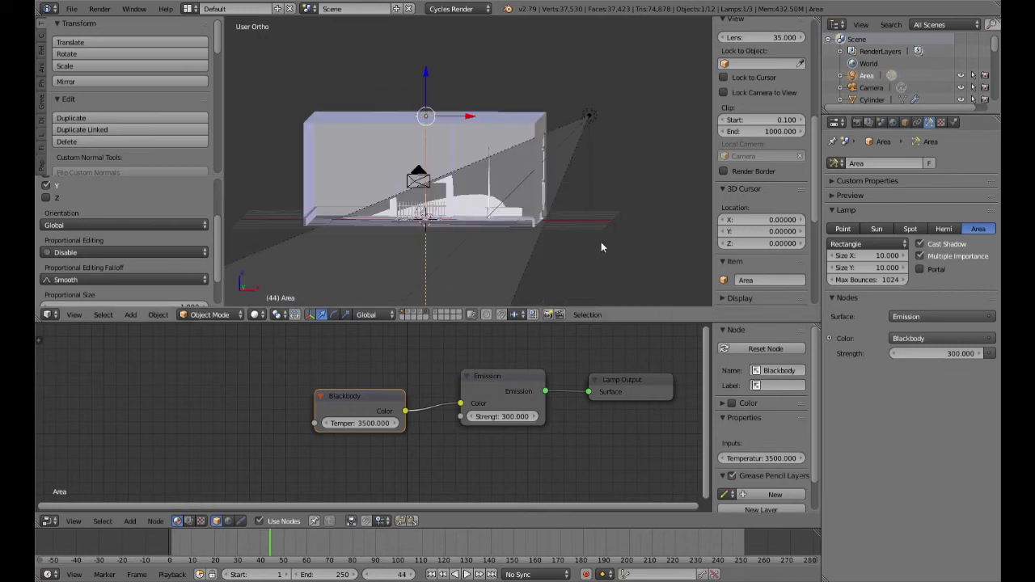
{"action": "key", "text": "KP_1"}
{"action": "scroll", "coordinate": [601, 242], "scroll_direction": "up", "scroll_amount": 2}
{"action": "middle_click_drag", "start_coordinate": [408, 67], "coordinate": [415, 144], "text": "shift"}
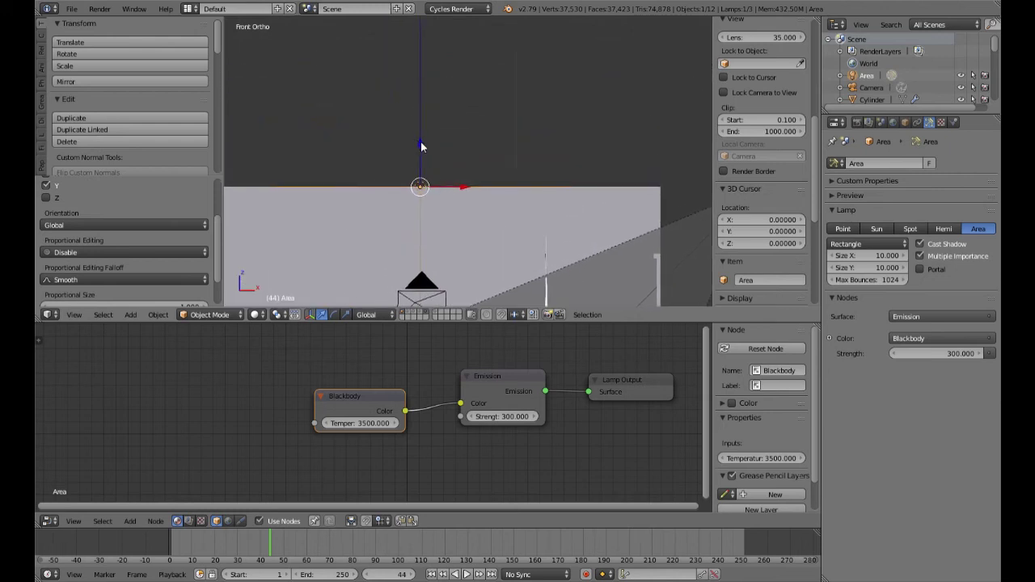
{"action": "key", "text": "g"}
{"action": "key", "text": "z"}
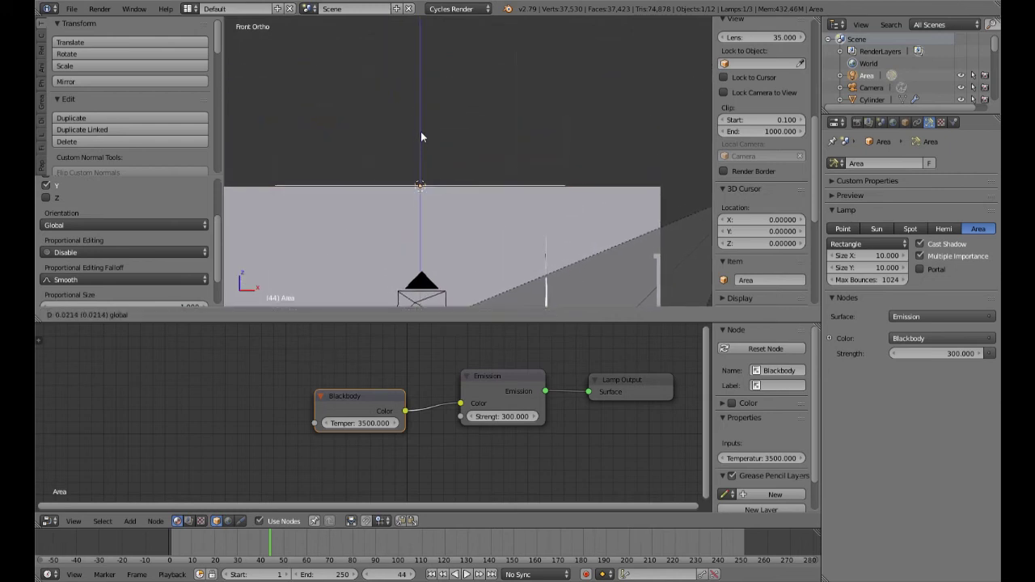
{"action": "left_click", "coordinate": [420, 135]}
Preview the lighting rendered and set the area light strength to 200
{"action": "key", "text": "shift+z"}
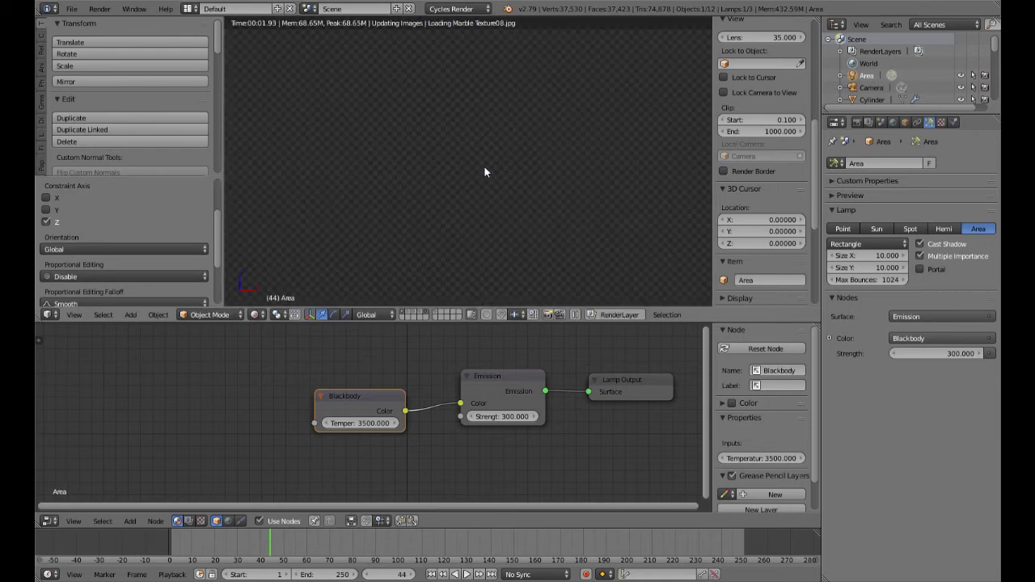
{"action": "key", "text": "shift+z"}
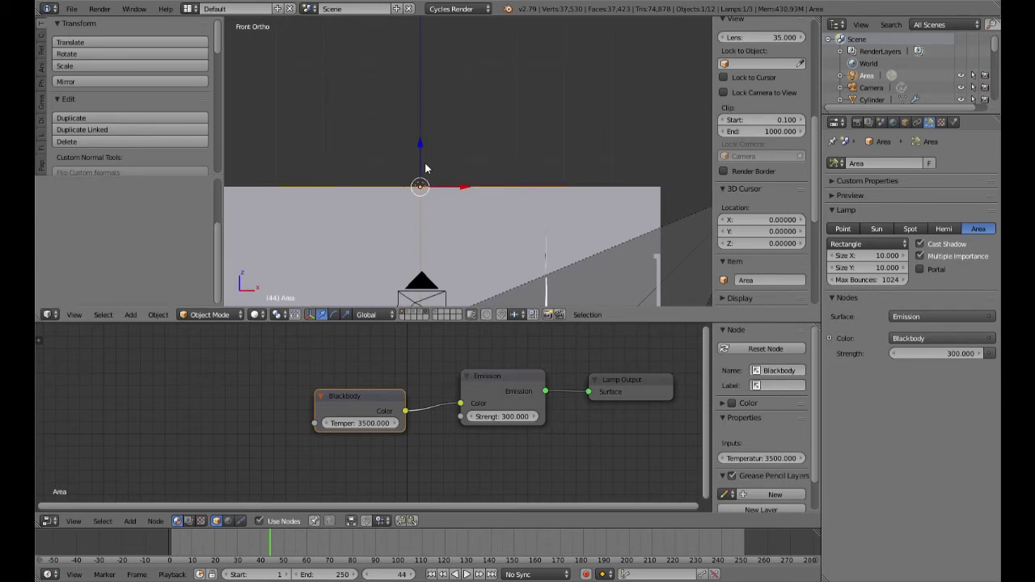
{"action": "key", "text": "shift+z"}
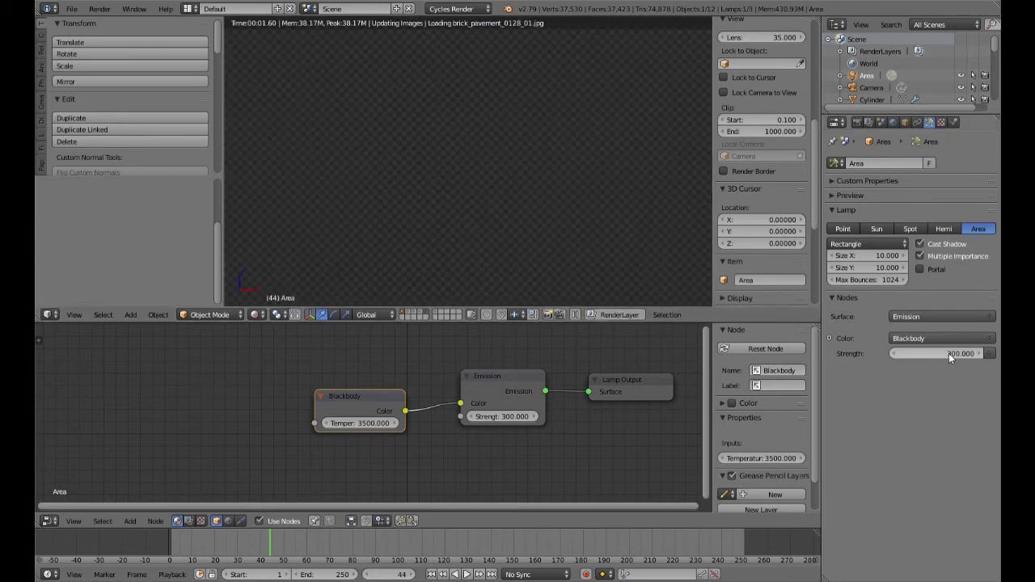
{"action": "left_click", "coordinate": [946, 353]}
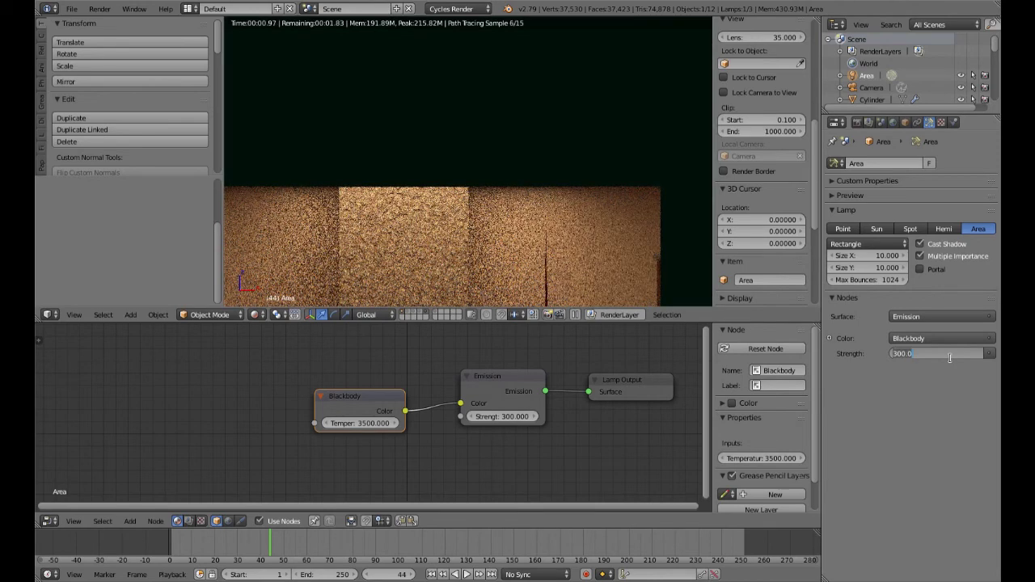
{"action": "type", "text": "200"}
{"action": "key", "text": "Return"}
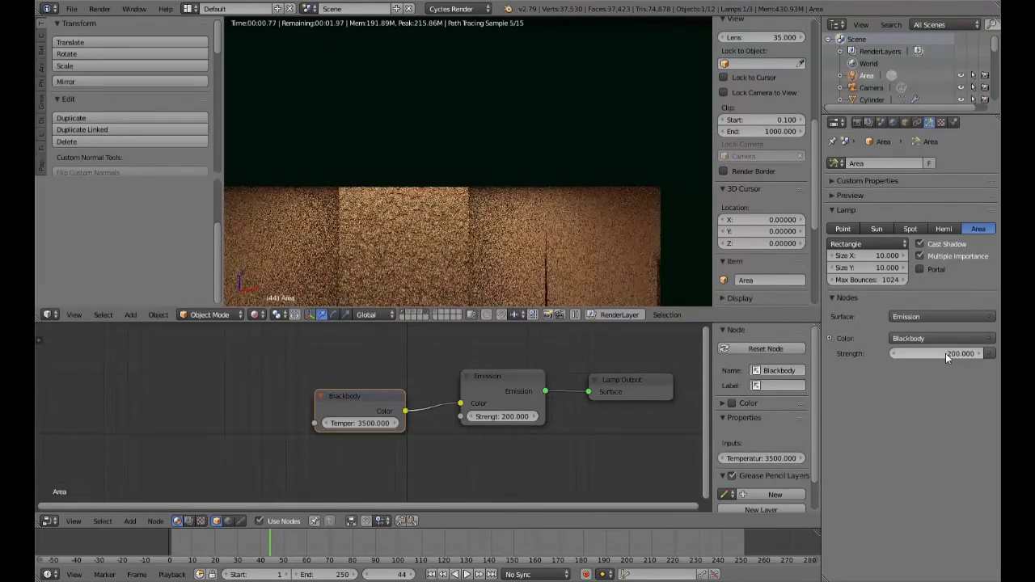
In camera view, raise the area light strength to 300, then return to solid shading
{"action": "key", "text": "KP_0"}
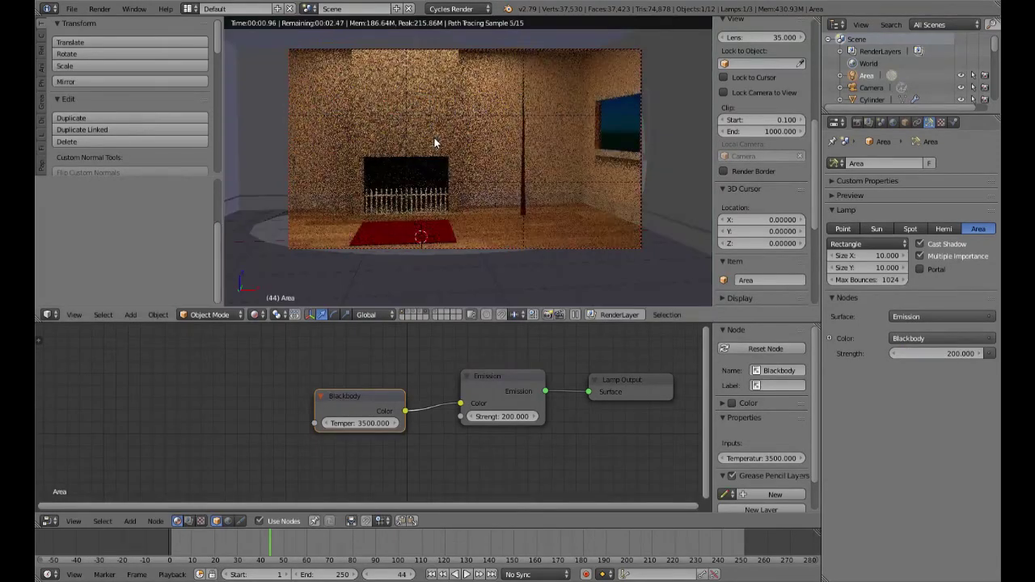
{"action": "left_click", "coordinate": [948, 356]}
{"action": "type", "text": "300"}
{"action": "key", "text": "Return"}
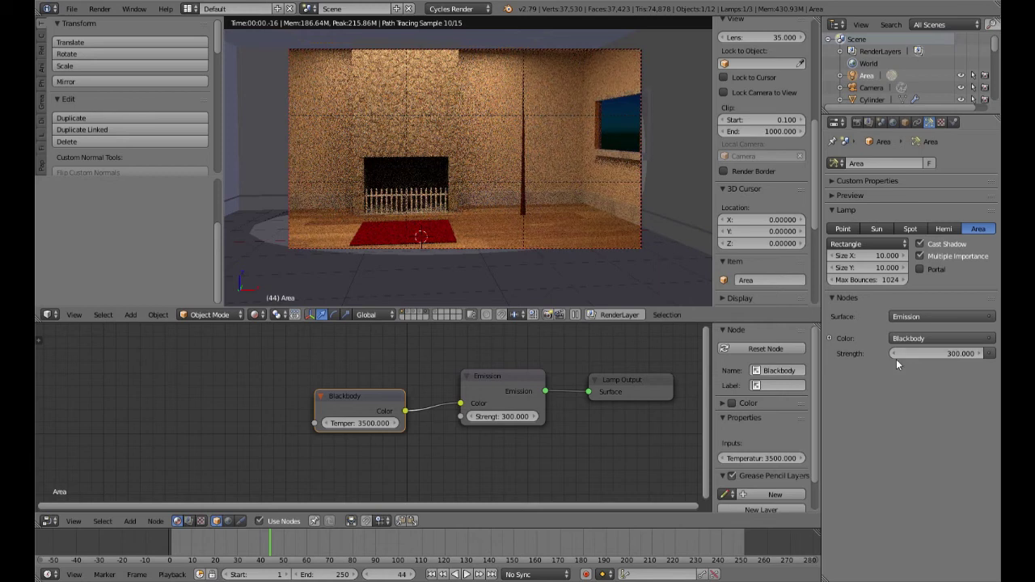
{"action": "key", "text": "shift+z"}
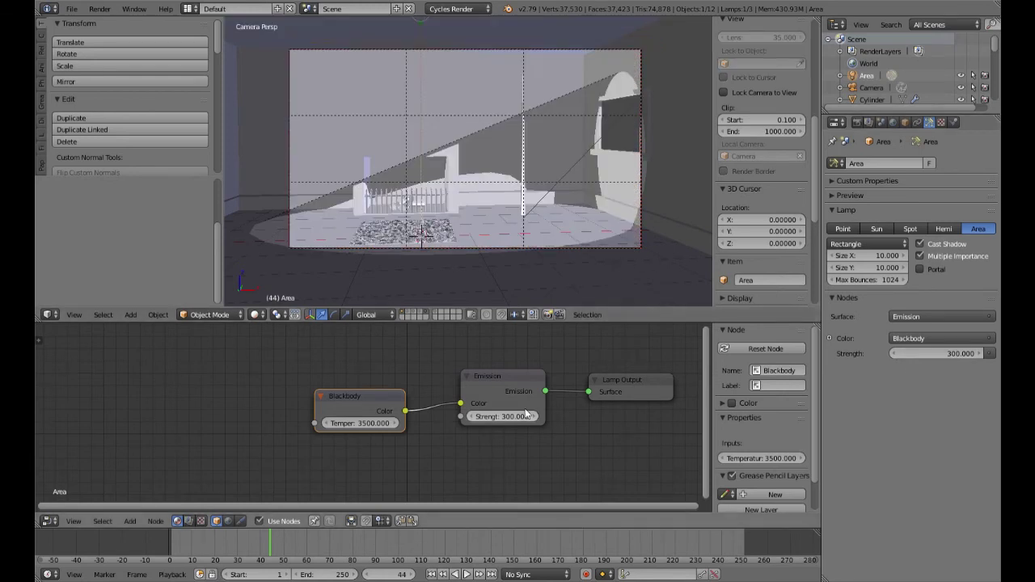
Show the spot lamp's layer, select it, and set its strength to 1000 in rendered preview
{"action": "left_click", "coordinate": [432, 317]}
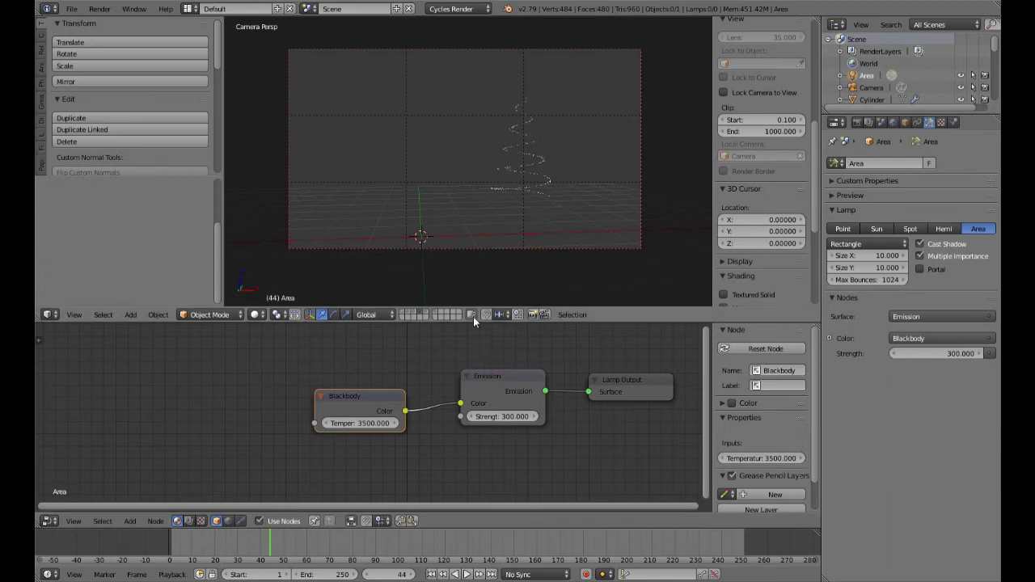
{"action": "left_click", "coordinate": [428, 313]}
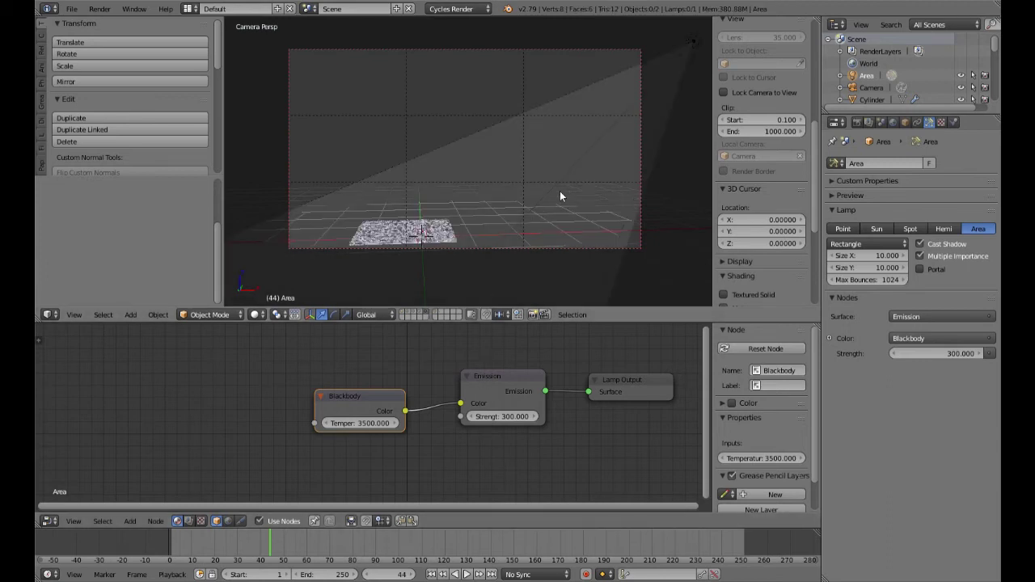
{"action": "key", "text": "3"}
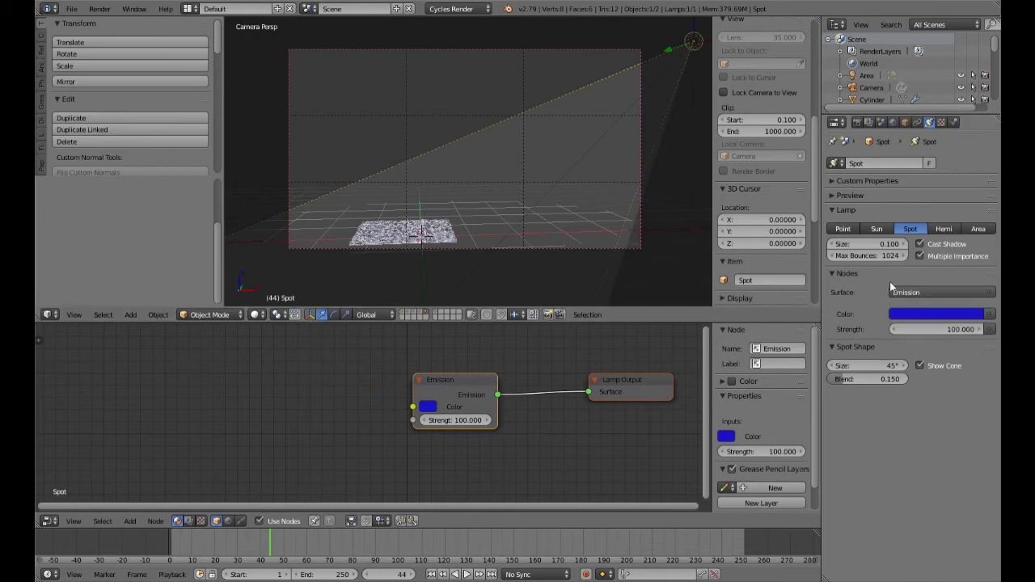
{"action": "key", "text": "shift+z"}
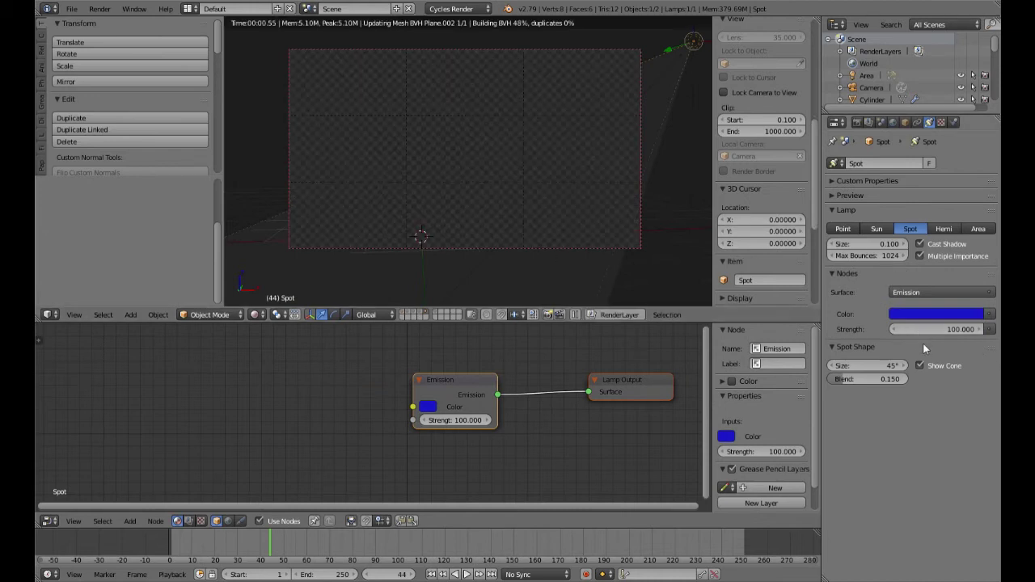
{"action": "left_click", "coordinate": [944, 331]}
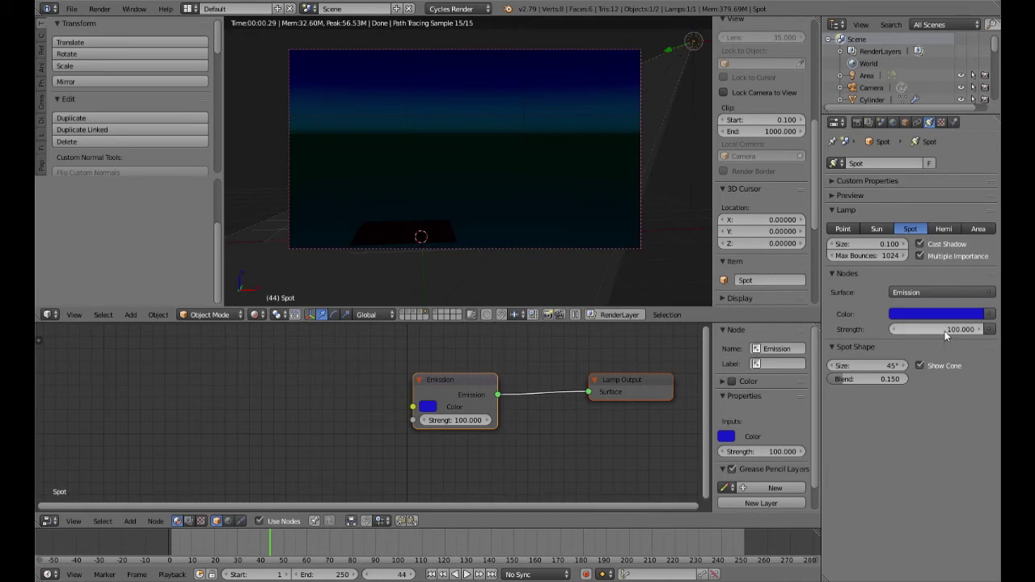
{"action": "type", "text": "100"}
{"action": "key", "text": "Return"}
Show the room again, lighten the spot's blue colour, and set strength to 5000
{"action": "left_click", "coordinate": [403, 313], "text": "shift"}
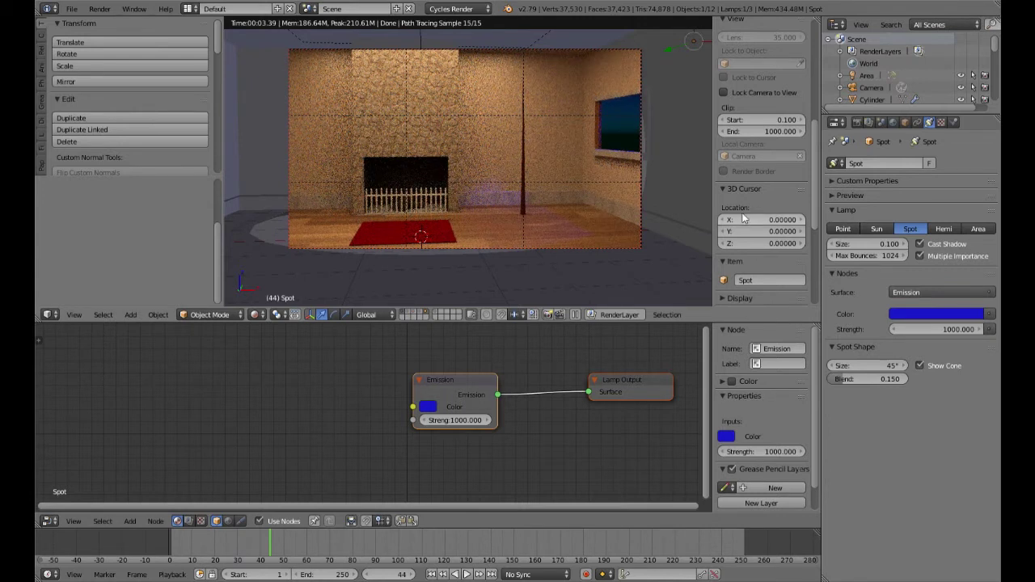
{"action": "left_click", "coordinate": [924, 314]}
{"action": "left_click_drag", "start_coordinate": [948, 179], "coordinate": [946, 161]}
{"action": "scroll", "coordinate": [967, 162], "scroll_direction": "up", "scroll_amount": 1}
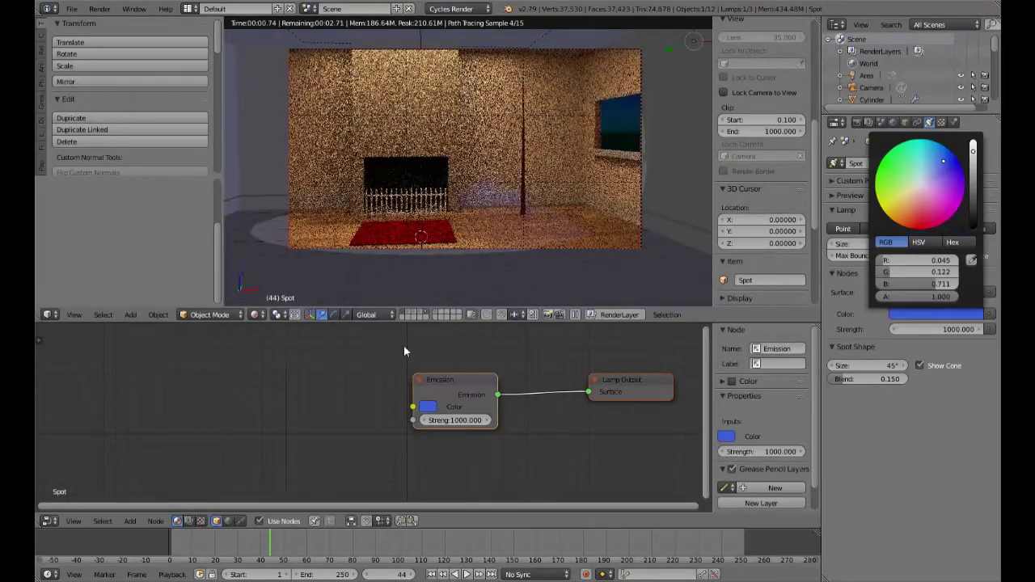
{"action": "left_click", "coordinate": [942, 330]}
{"action": "type", "text": "5000"}
{"action": "key", "text": "Return"}
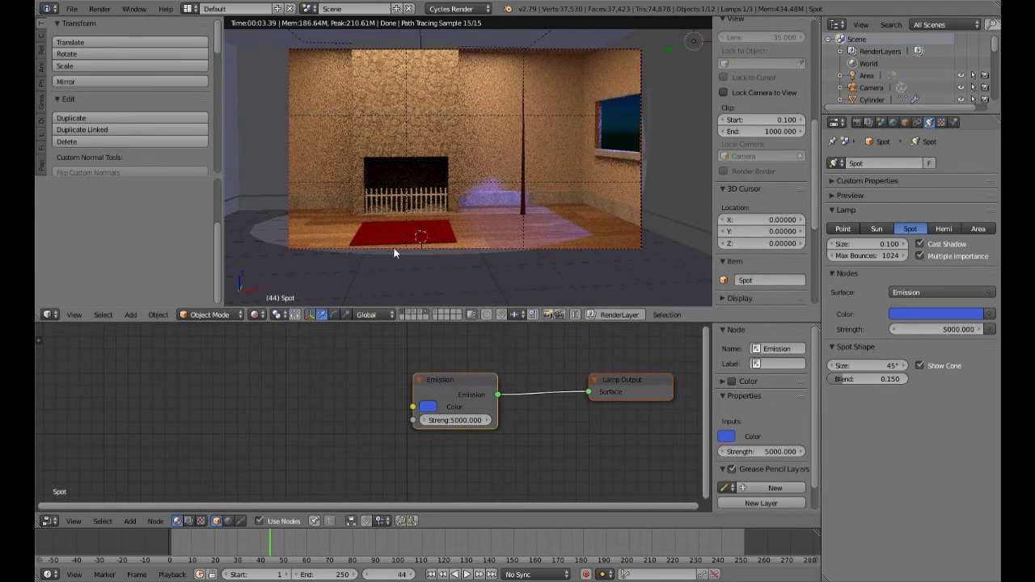
In solid front ortho view, rotate the spot lamp a few degrees about Y
{"action": "key", "text": "KP_1"}
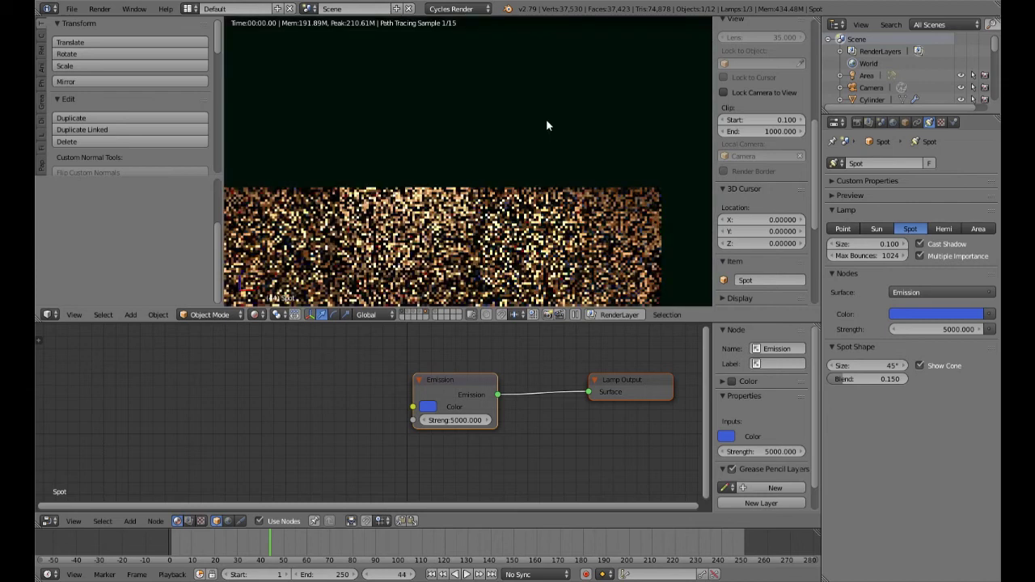
{"action": "key", "text": "shift+z"}
{"action": "scroll", "coordinate": [558, 165], "scroll_direction": "up", "scroll_amount": 4}
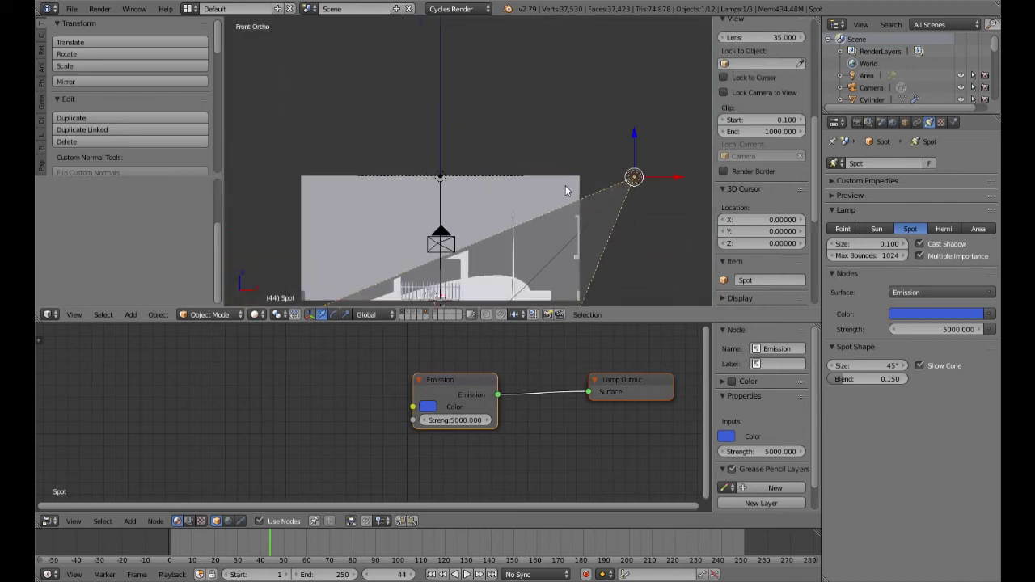
{"action": "key", "text": "r"}
{"action": "key", "text": "y"}
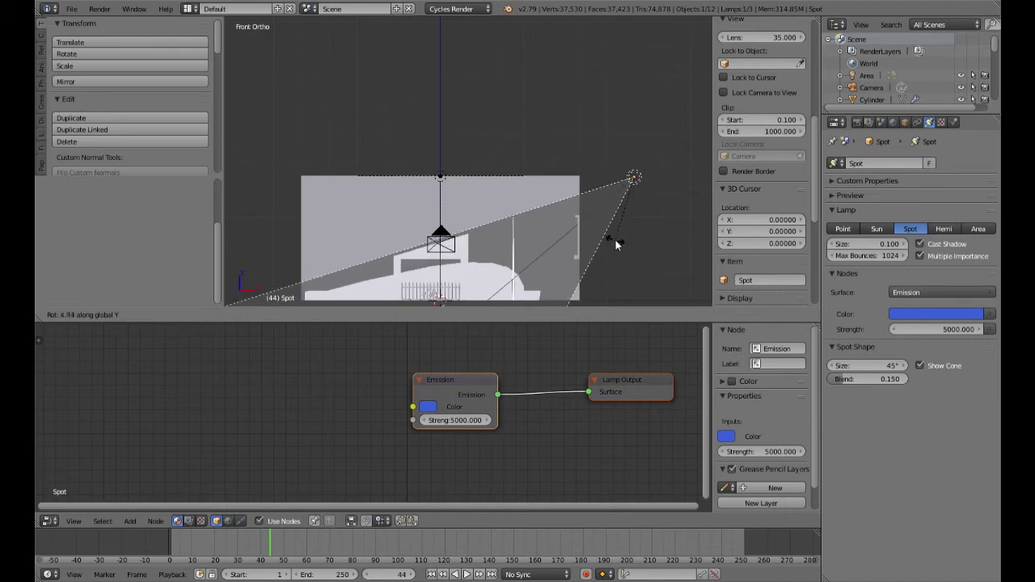
{"action": "left_click", "coordinate": [618, 240]}
Duplicate the spot lamp as Spot.001
{"action": "middle_click_drag", "start_coordinate": [617, 254], "coordinate": [516, 259]}
{"action": "key", "text": "KP_1"}
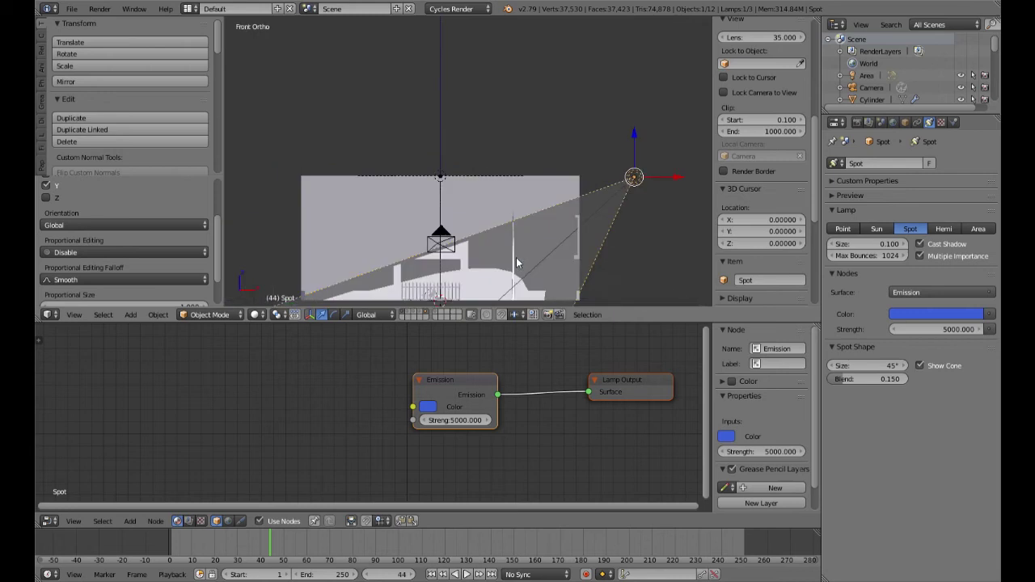
{"action": "key", "text": "shift+d"}
Keep the spot lamp copy in place, switch it to an Area lamp, and lower it toward the window
{"action": "right_click", "coordinate": [518, 262]}
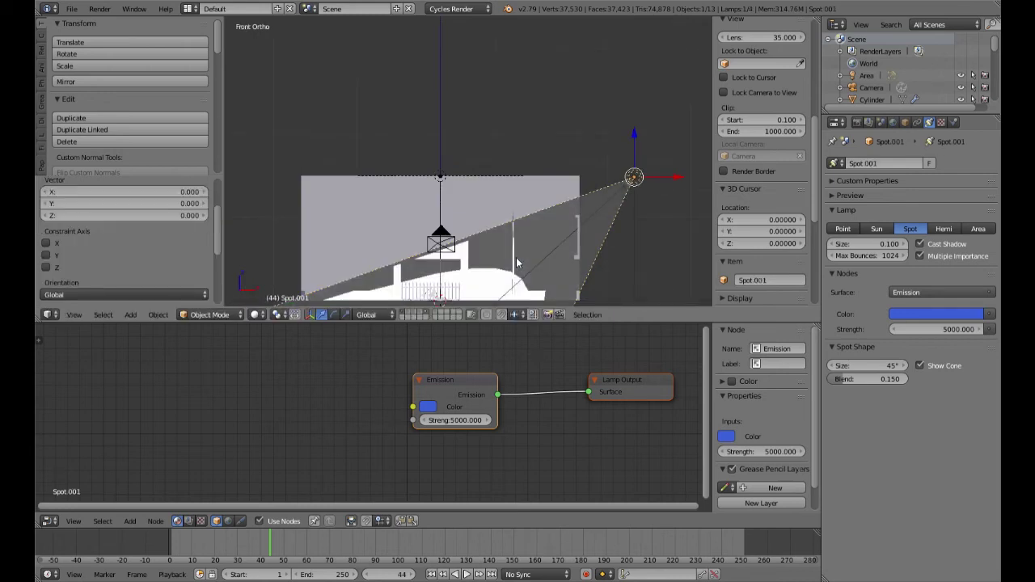
{"action": "left_click", "coordinate": [978, 229]}
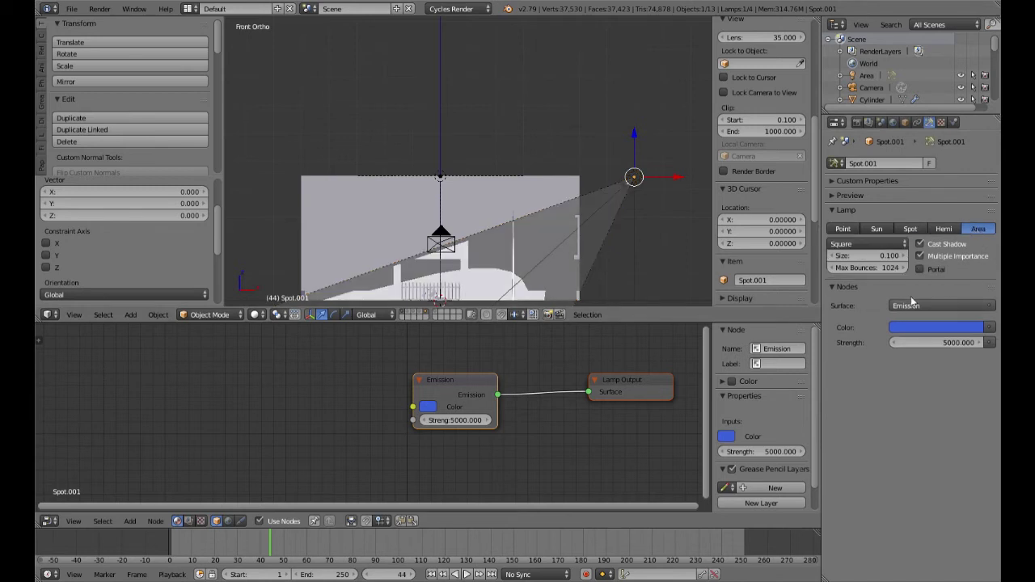
{"action": "middle_click_drag", "start_coordinate": [453, 227], "coordinate": [585, 169]}
{"action": "left_click_drag", "start_coordinate": [589, 166], "coordinate": [589, 194]}
{"action": "middle_click_drag", "start_coordinate": [652, 269], "coordinate": [657, 233]}
Move the area lamp along X into the window and rotate it to face the room
{"action": "key", "text": "g"}
{"action": "key", "text": "x"}
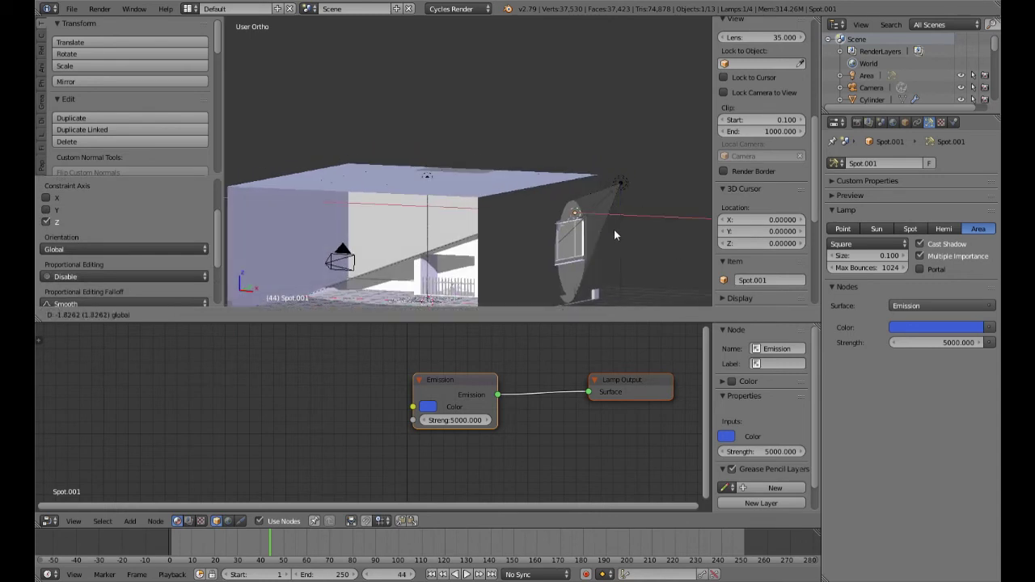
{"action": "left_click", "coordinate": [614, 229]}
{"action": "left_click_drag", "start_coordinate": [576, 178], "coordinate": [577, 195]}
{"action": "middle_click_drag", "start_coordinate": [577, 196], "coordinate": [478, 216]}
{"action": "key", "text": "KP_1"}
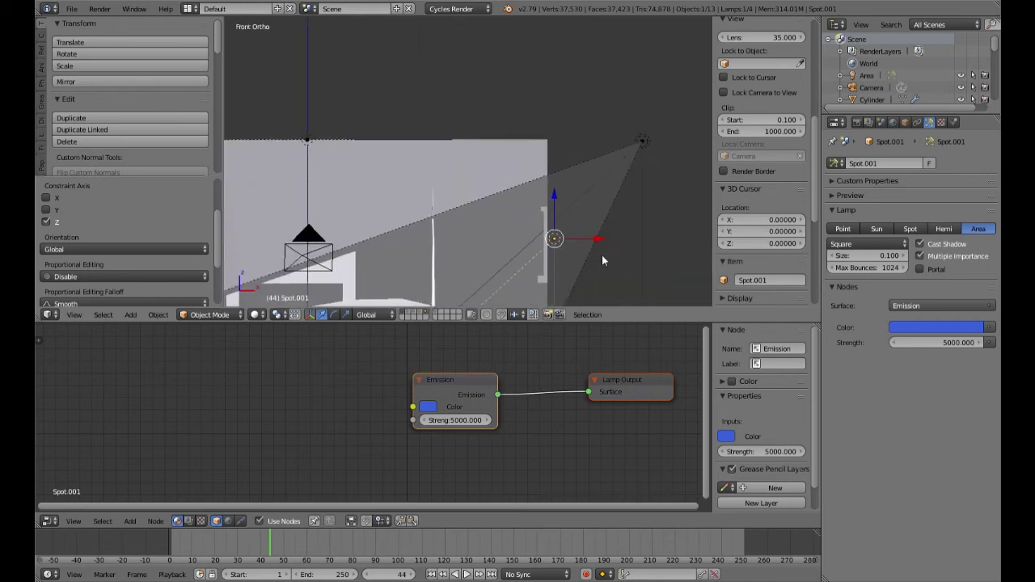
{"action": "left_click_drag", "start_coordinate": [605, 242], "coordinate": [597, 236]}
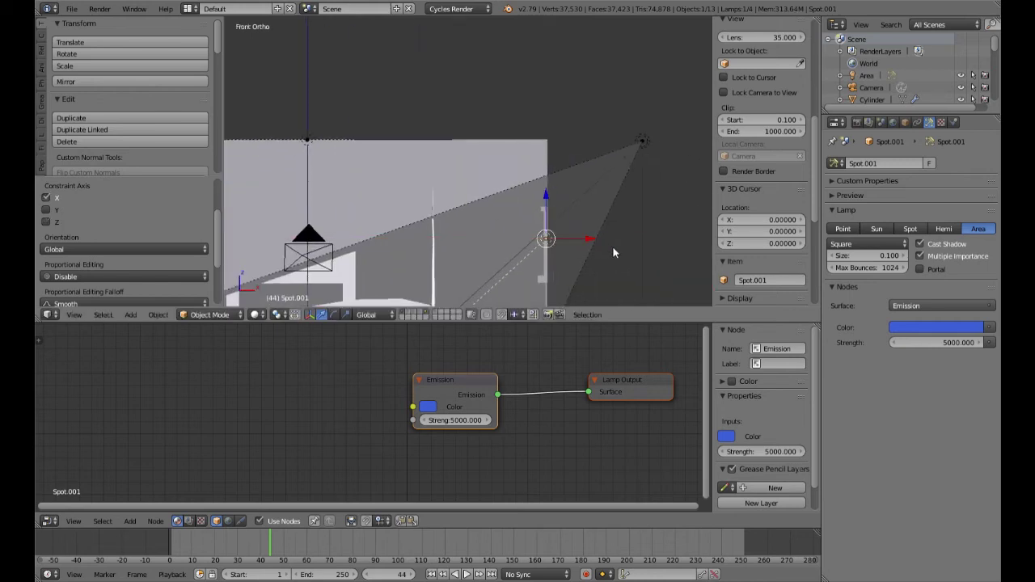
{"action": "key", "text": "r"}
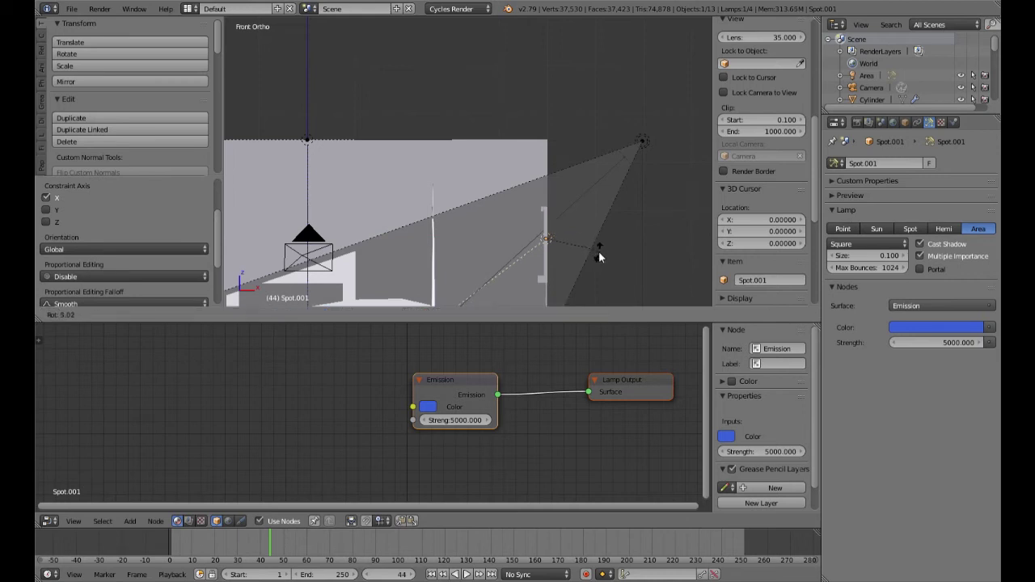
{"action": "left_click", "coordinate": [599, 253]}
{"action": "middle_click_drag", "start_coordinate": [624, 244], "coordinate": [539, 263]}
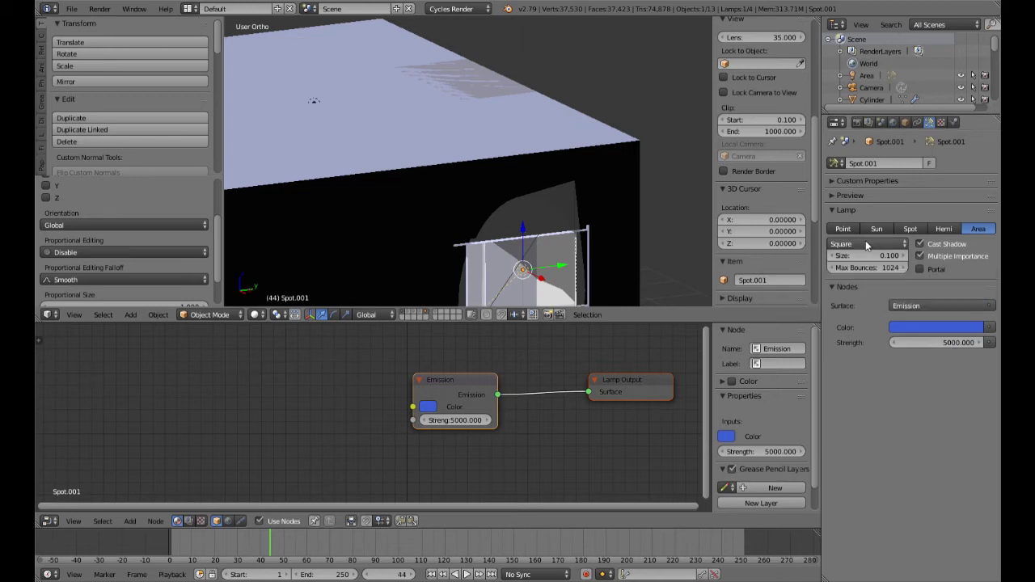
Set the area lamp size to 2.489, enable Portal, and preview the camera view rendered
{"action": "left_click_drag", "start_coordinate": [860, 254], "coordinate": [936, 254]}
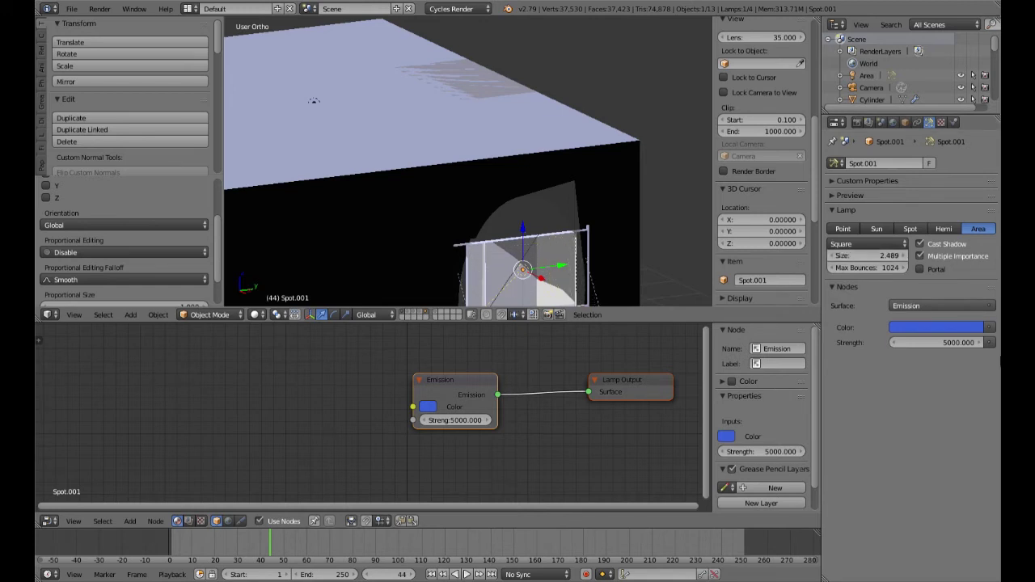
{"action": "left_click", "coordinate": [921, 269]}
{"action": "key", "text": "KP_0"}
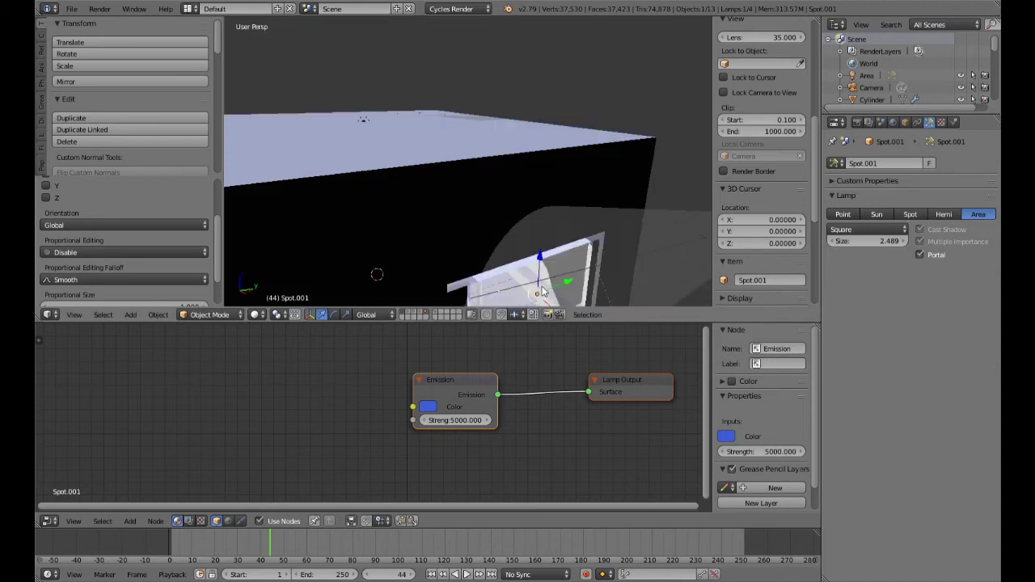
{"action": "key", "text": "shift+z"}
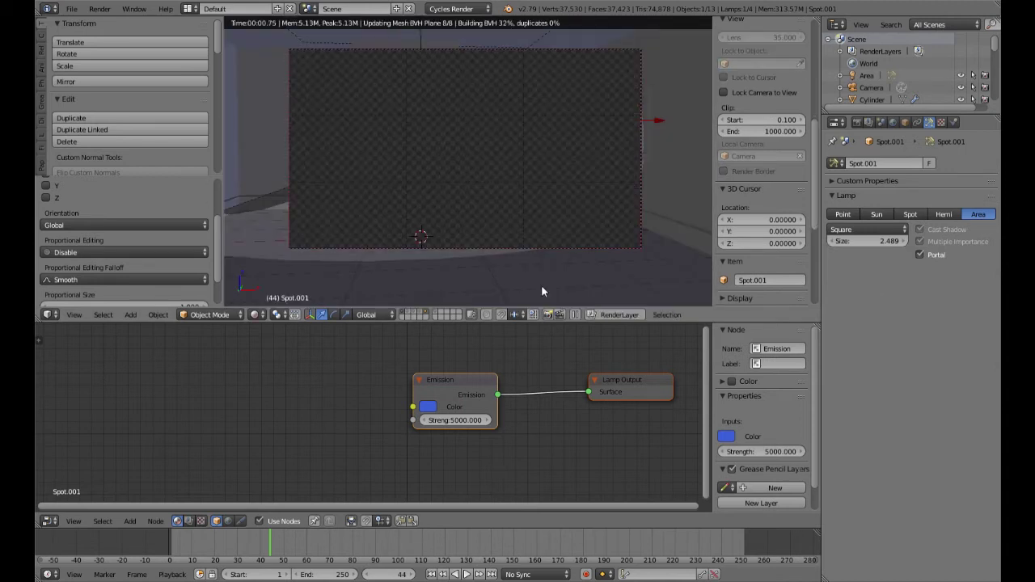
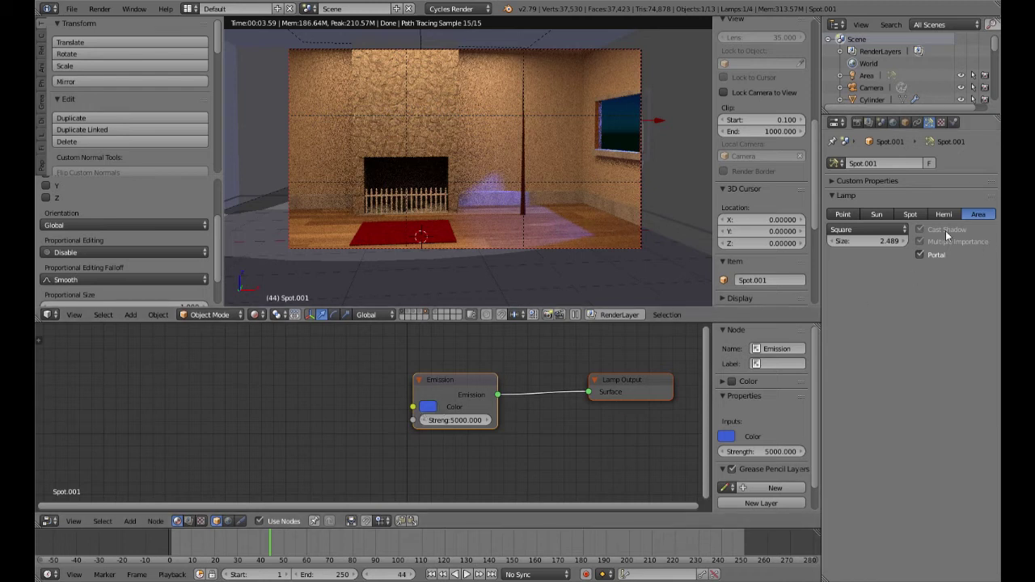
Switch to solid shading and zoom out from the area lamp to see the whole room box
{"action": "key", "text": "shift+z"}
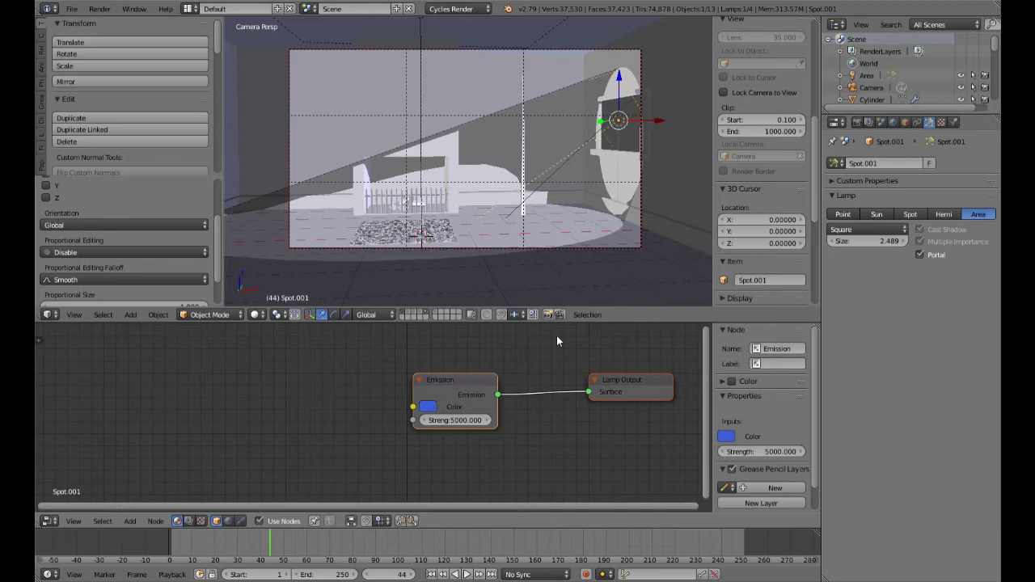
{"action": "key", "text": "KP_Decimal"}
{"action": "scroll", "coordinate": [572, 239], "scroll_direction": "down", "scroll_amount": 5}
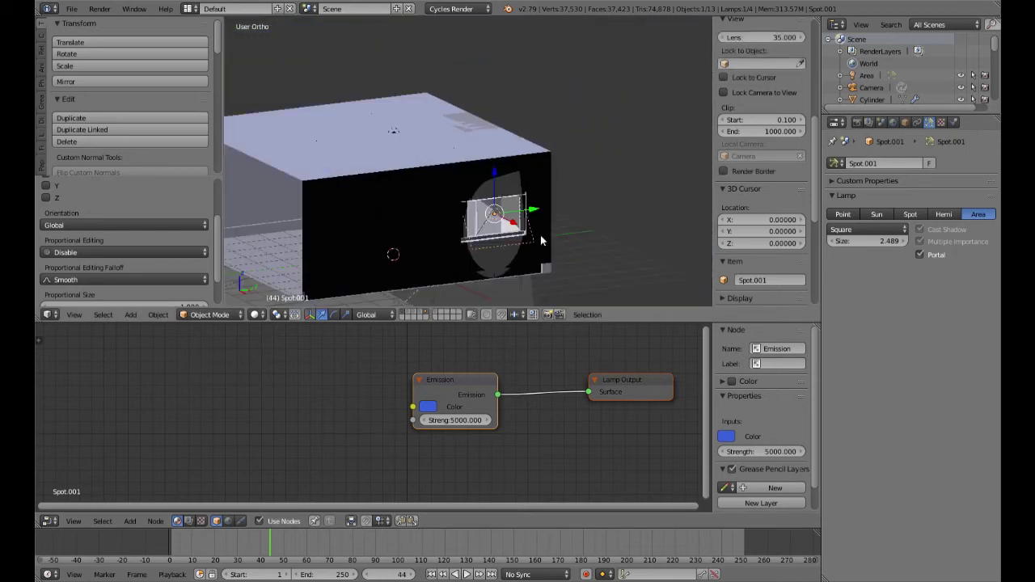
{"action": "scroll", "coordinate": [597, 260], "scroll_direction": "down", "scroll_amount": 2}
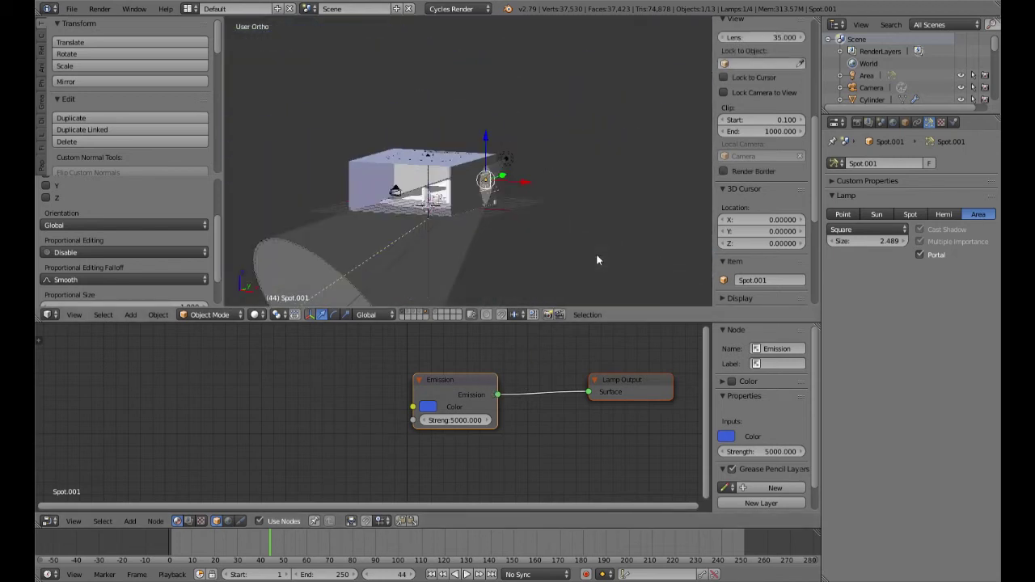
Select the Spot lamp and preview the room rendered through the scene camera
{"action": "right_click", "coordinate": [507, 160]}
{"action": "key", "text": "KP_0"}
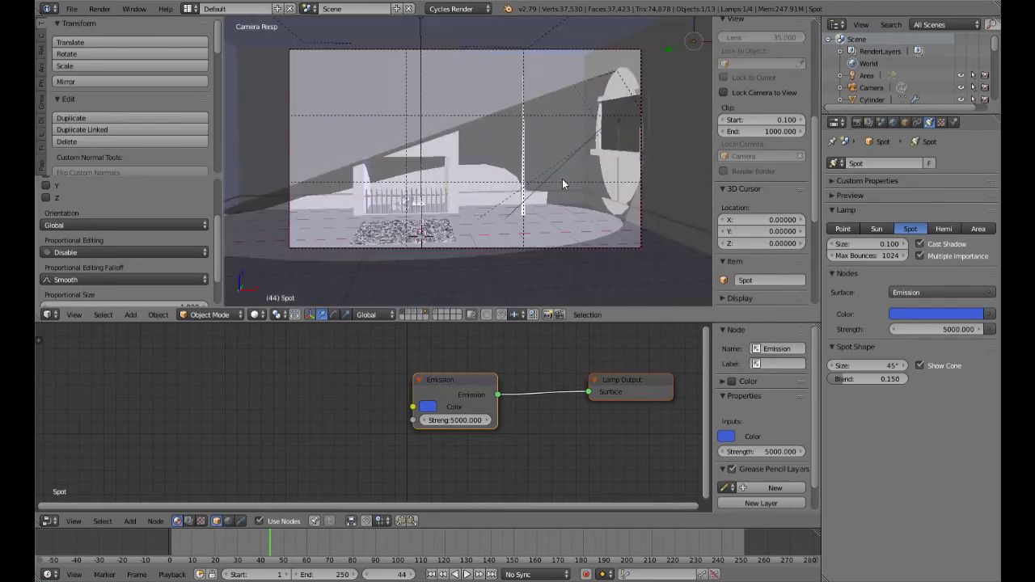
{"action": "key", "text": "shift+z"}
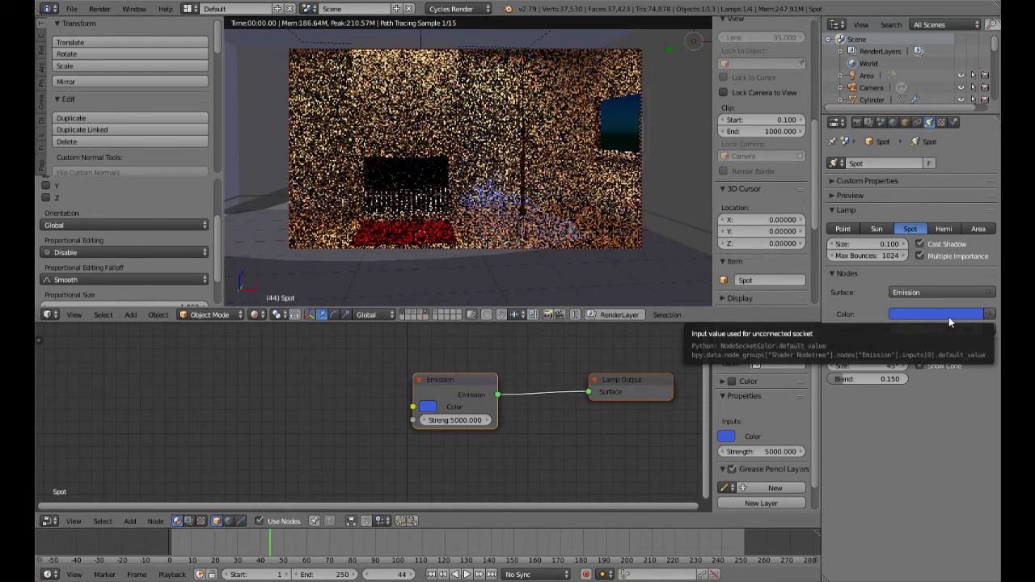
Change the Spot lamp colour to a pale blue (RGB 0.290, 0.406, 0.711)
{"action": "left_click", "coordinate": [949, 317]}
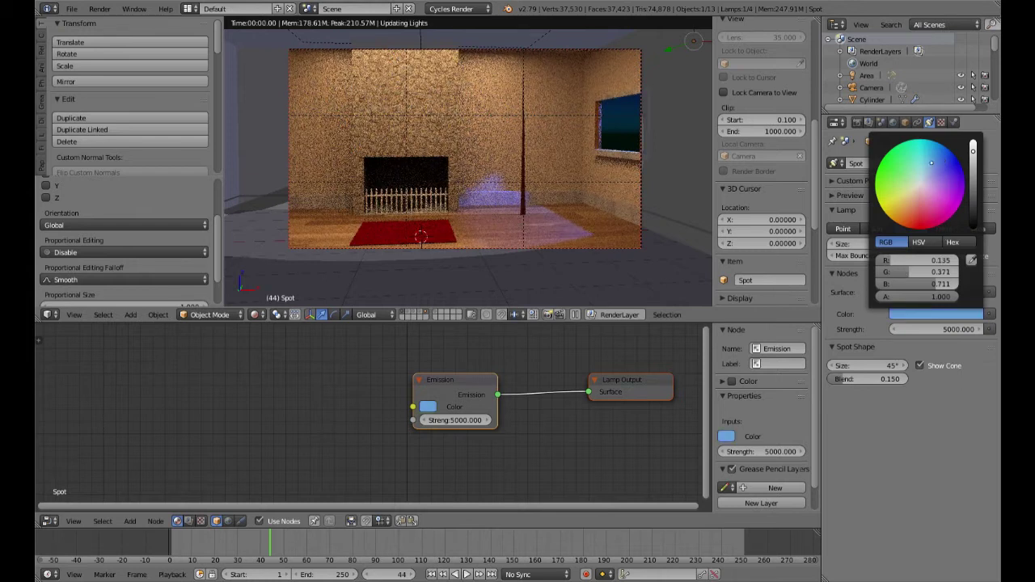
{"action": "left_click", "coordinate": [935, 163]}
{"action": "left_click", "coordinate": [930, 174]}
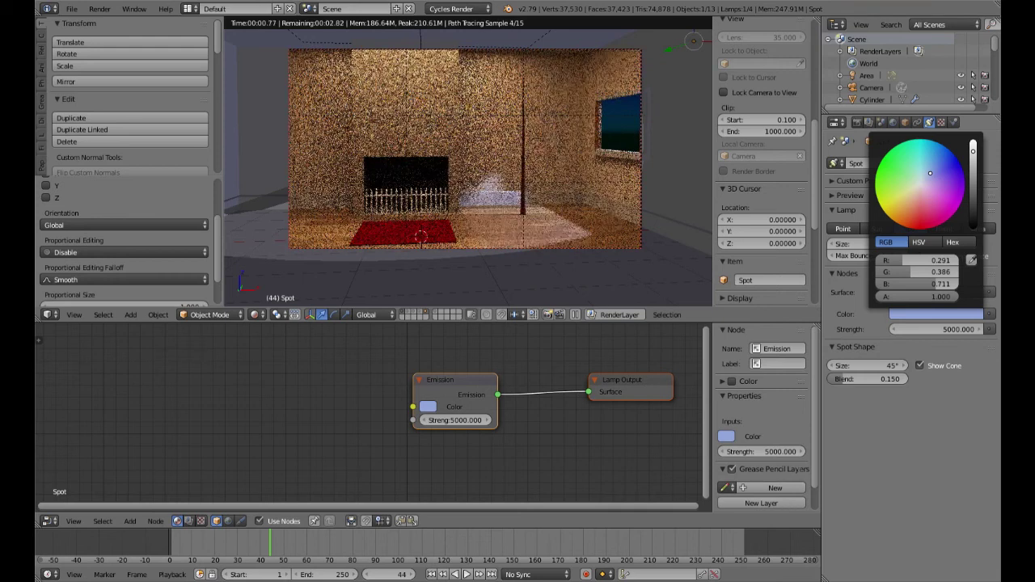
{"action": "left_click", "coordinate": [929, 173]}
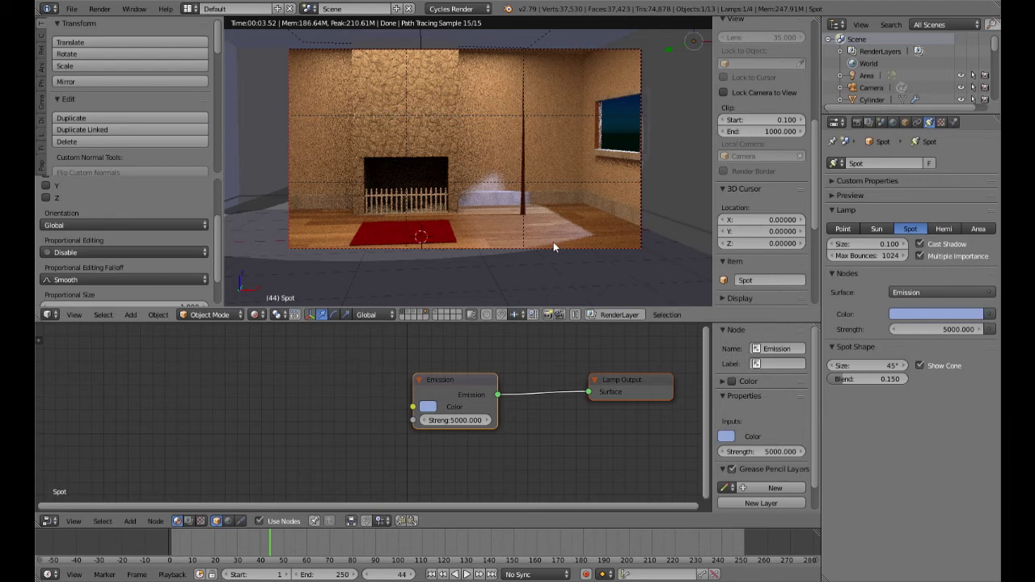
{"action": "key", "text": "shift+z"}
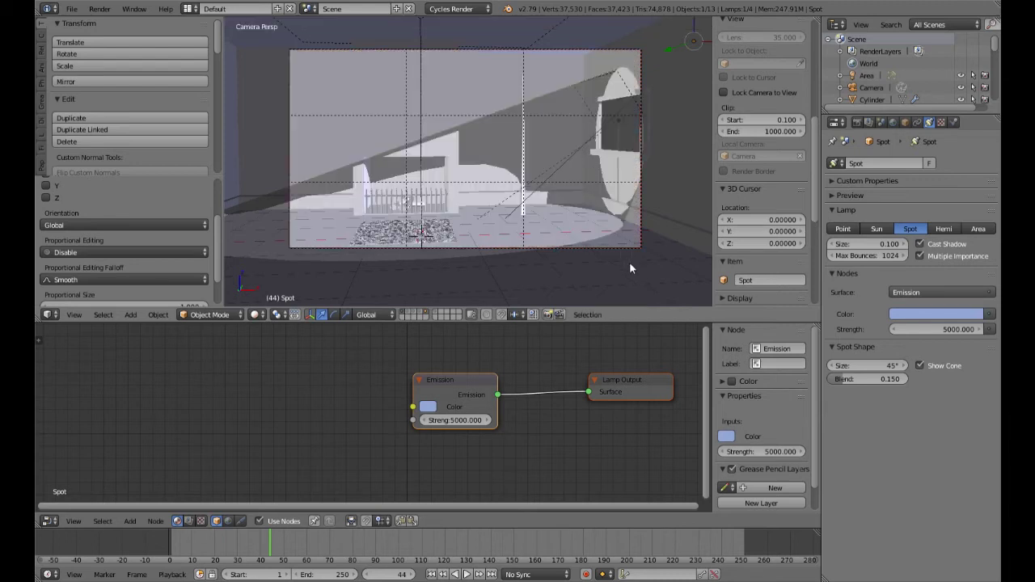
{"action": "left_click", "coordinate": [864, 244]}
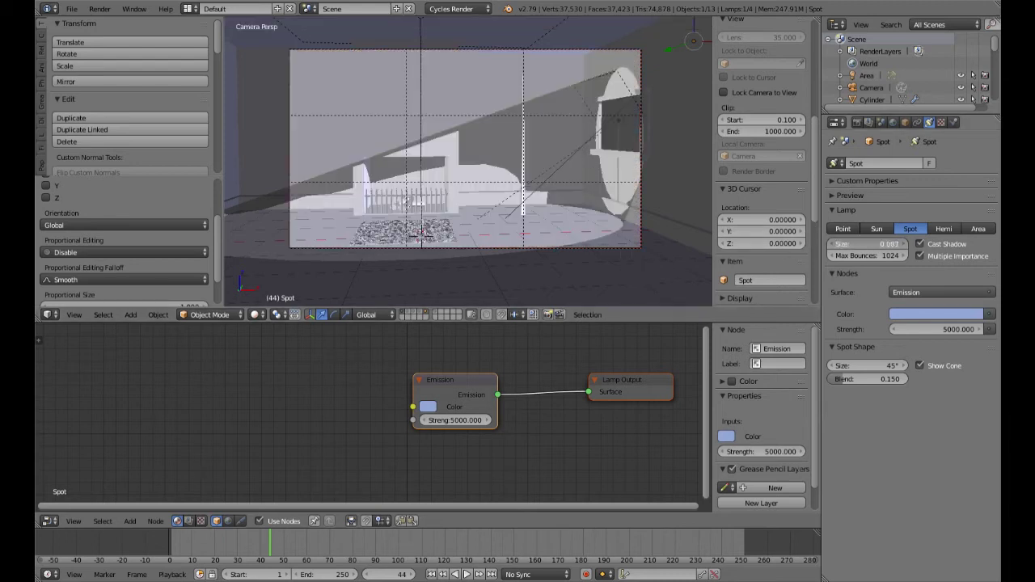
{"action": "left_click_drag", "start_coordinate": [864, 243], "coordinate": [885, 248]}
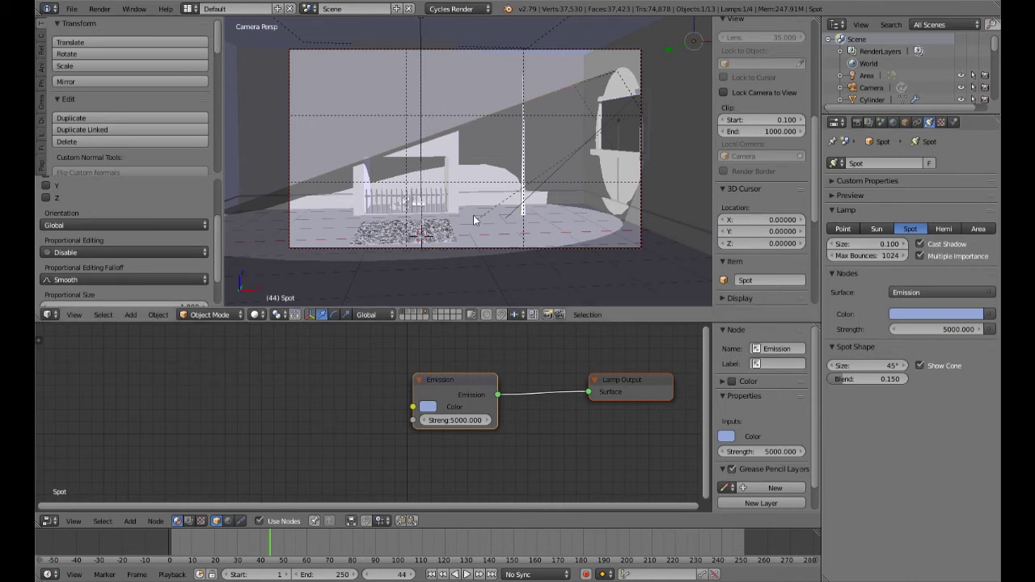
{"action": "key", "text": "KP_0"}
{"action": "middle_click_drag", "start_coordinate": [474, 220], "coordinate": [469, 255]}
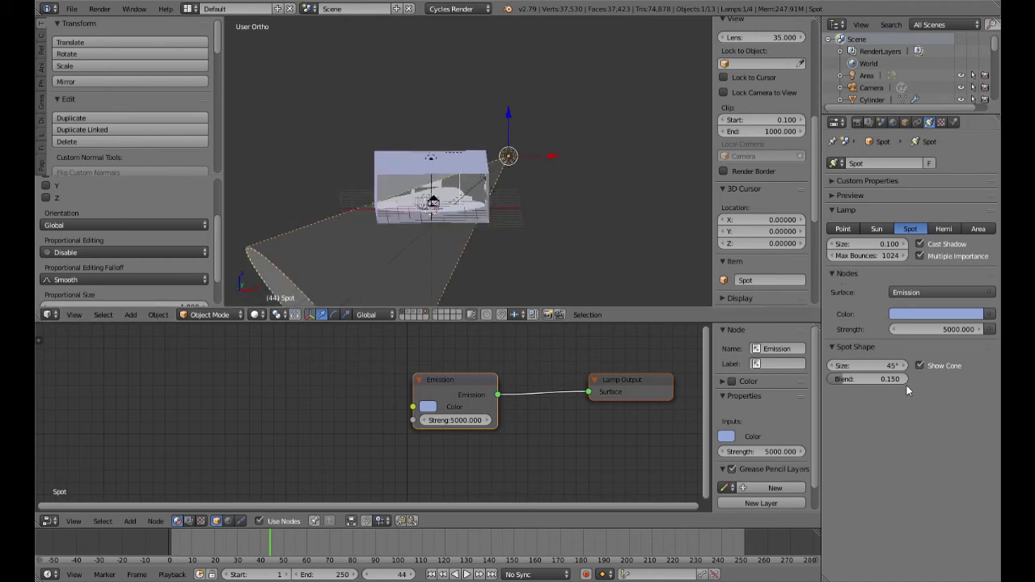
{"action": "left_click_drag", "start_coordinate": [860, 379], "coordinate": [880, 380]}
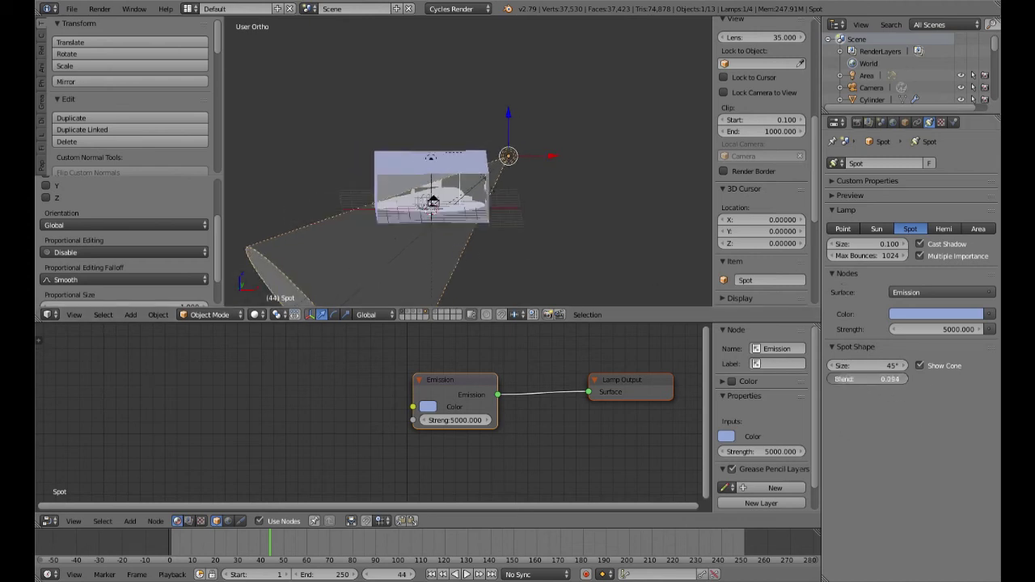
{"action": "key", "text": "Escape"}
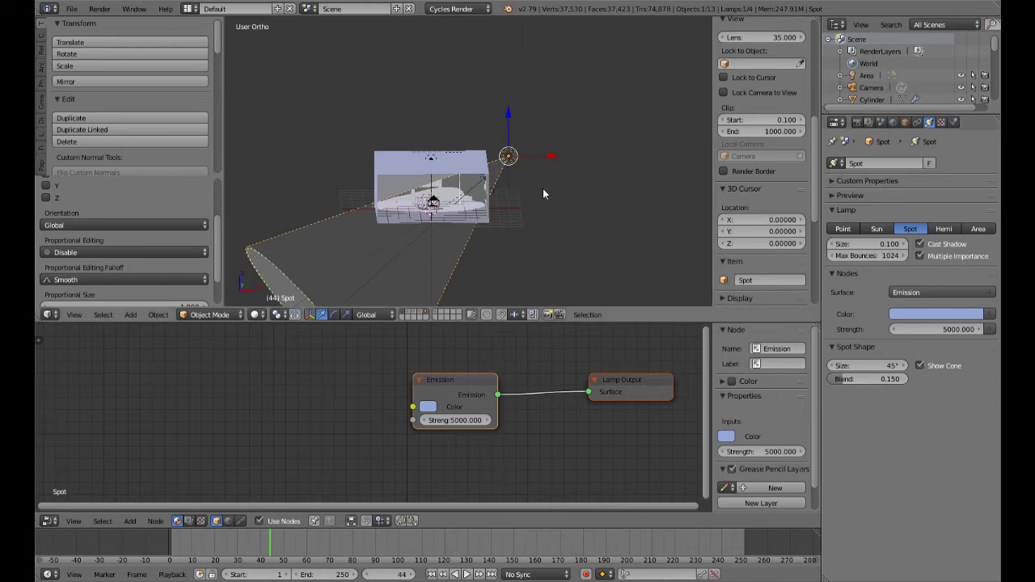
{"action": "key", "text": "KP_0"}
{"action": "key", "text": "shift+z"}
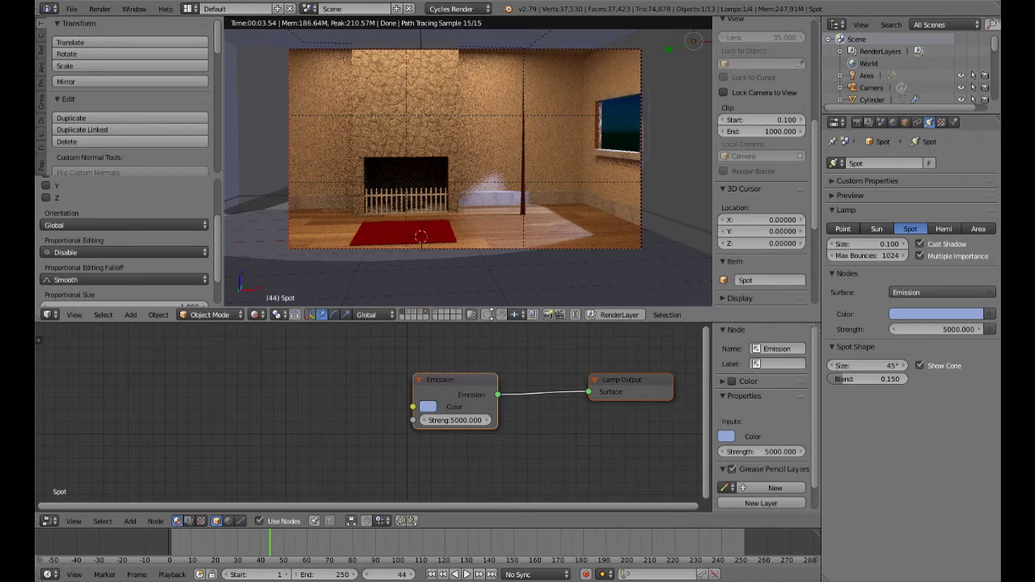
Switch to solid shading outside the camera and orbit toward the room's dark side wall
{"action": "key", "text": "shift+z"}
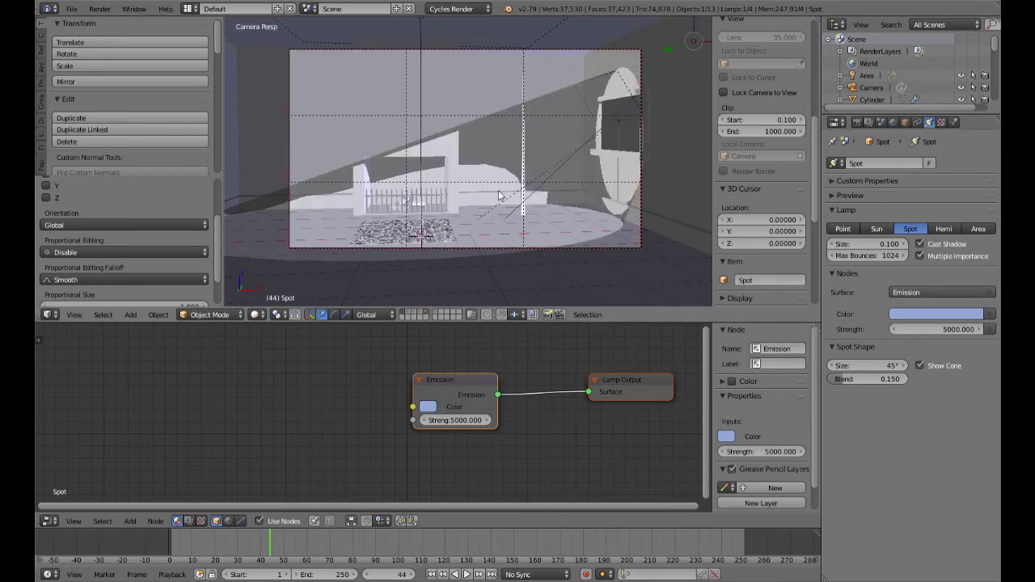
{"action": "key", "text": "KP_0"}
{"action": "scroll", "coordinate": [493, 209], "scroll_direction": "up", "scroll_amount": 6}
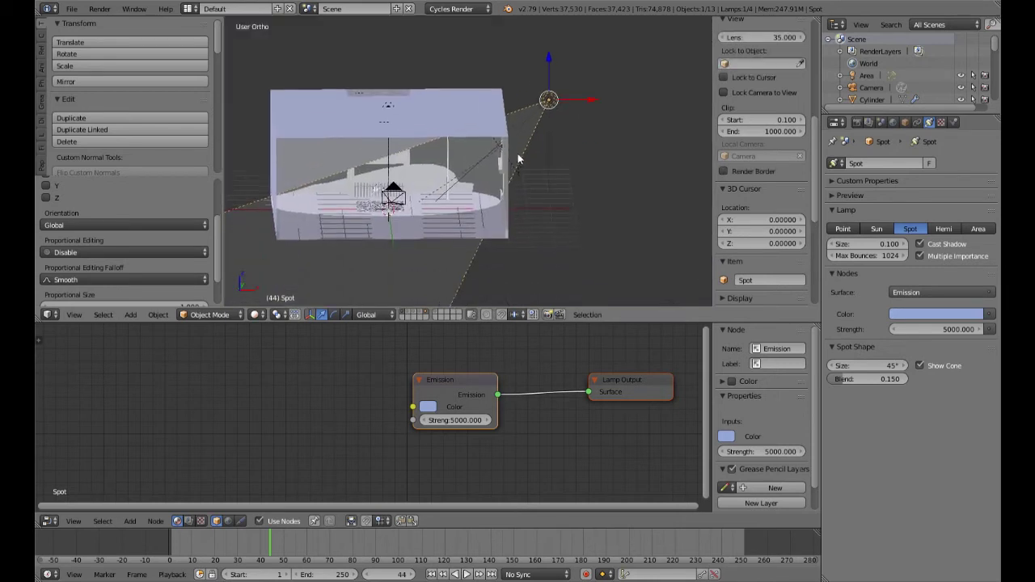
{"action": "middle_click_drag", "start_coordinate": [541, 215], "coordinate": [488, 210]}
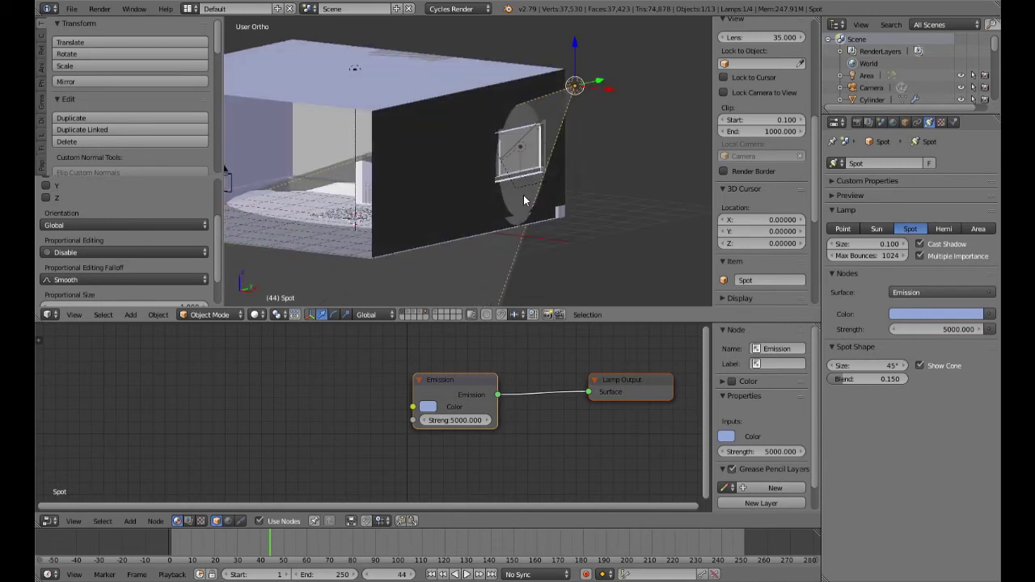
Select the window's area lamp Spot.001 and orbit out to show the whole room box
{"action": "key", "text": "shift+a"}
{"action": "key", "text": "Escape"}
{"action": "middle_click_drag", "start_coordinate": [461, 127], "coordinate": [570, 113]}
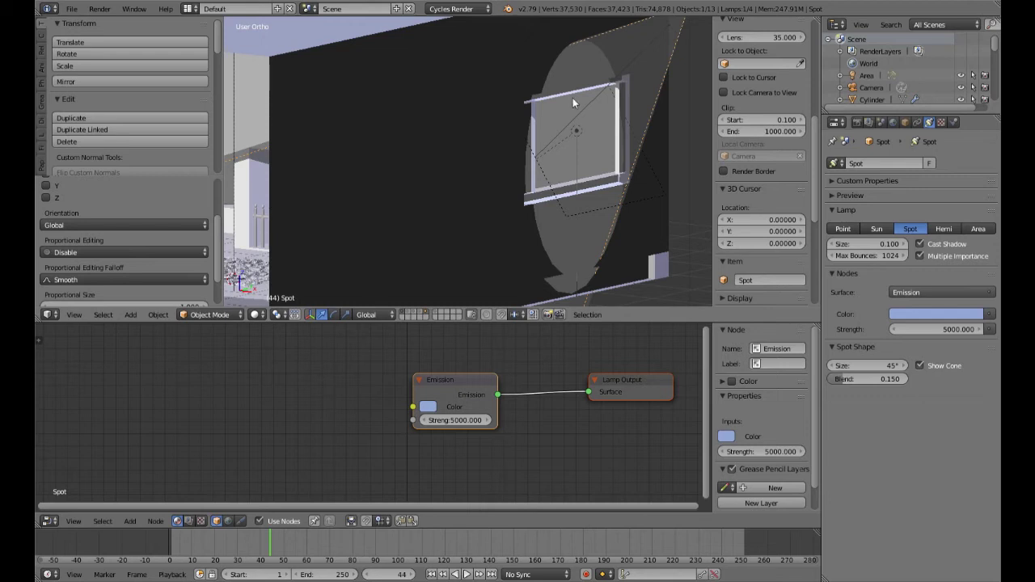
{"action": "right_click", "coordinate": [573, 98]}
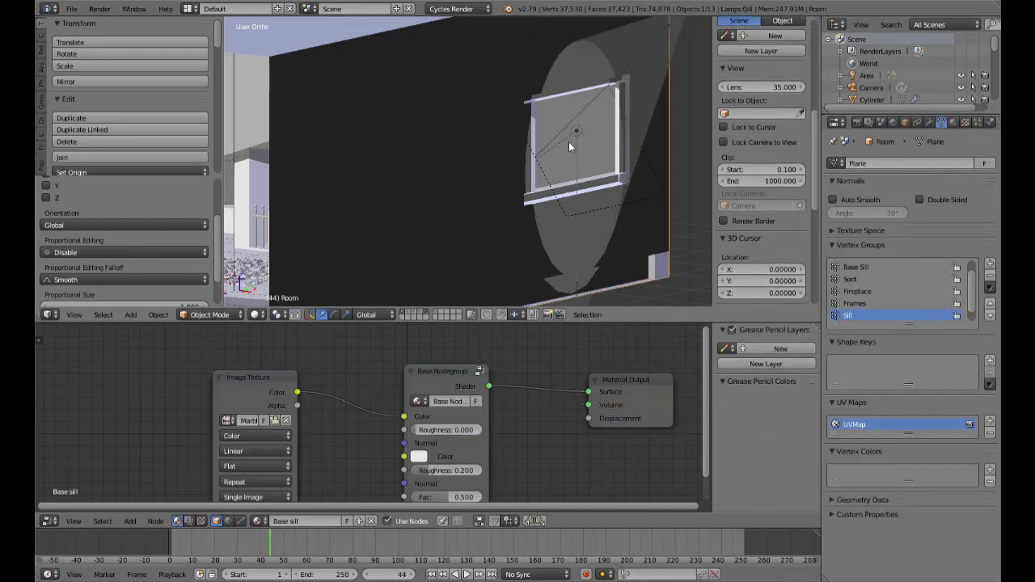
{"action": "right_click", "coordinate": [544, 165]}
{"action": "middle_click_drag", "start_coordinate": [581, 176], "coordinate": [624, 192]}
Snap the 3D cursor to the area lamp at 4.97030, 1.55758, 2.41027 and face it
{"action": "key", "text": "shift+s"}
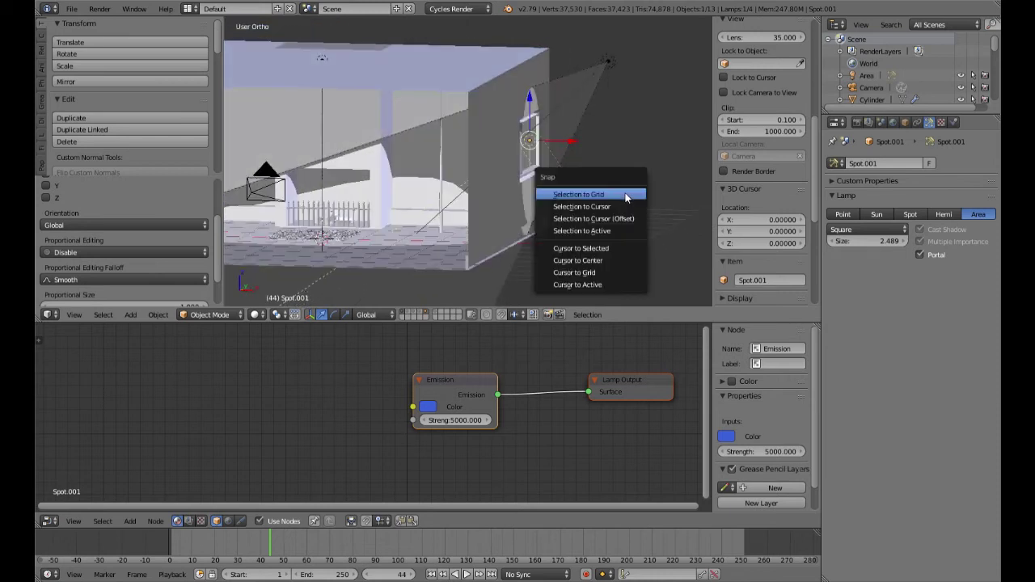
{"action": "left_click", "coordinate": [618, 250]}
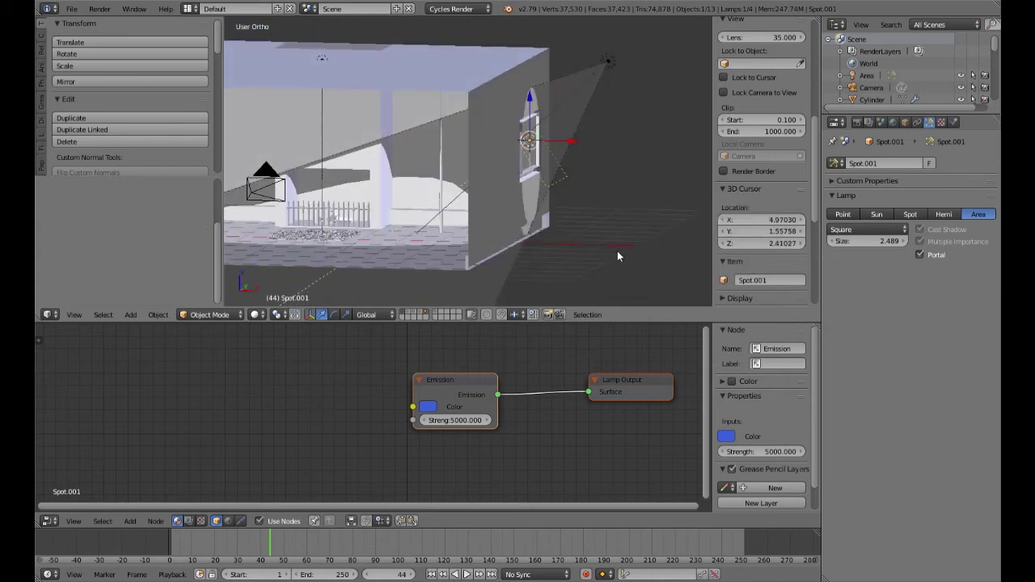
{"action": "key", "text": "shift+a"}
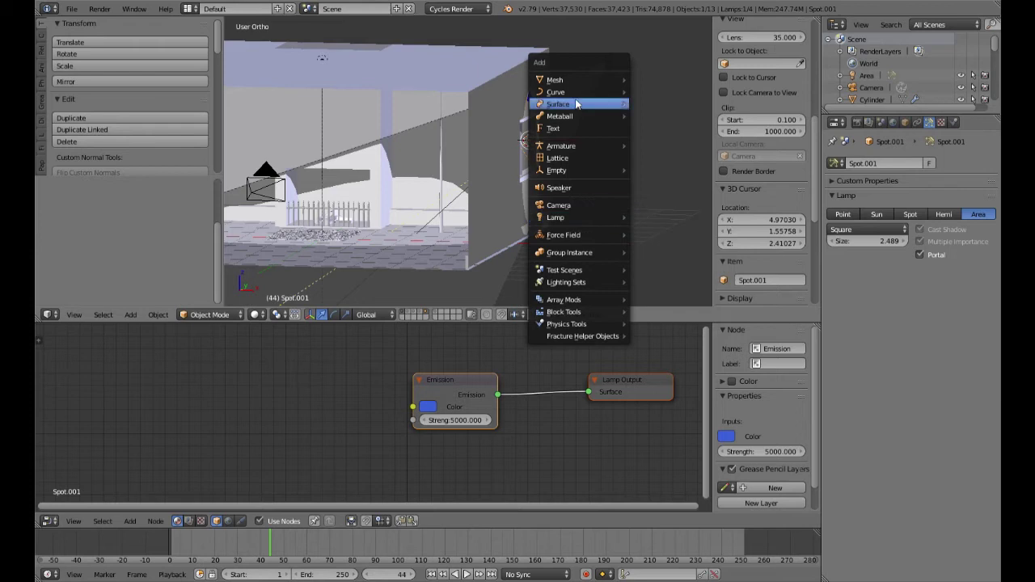
{"action": "mouse_move", "coordinate": [576, 95]}
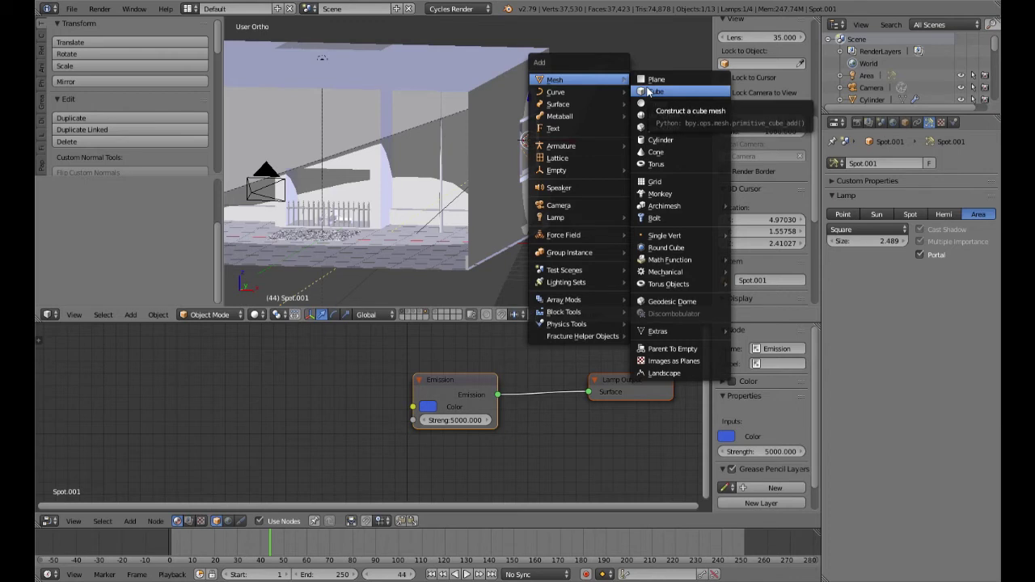
{"action": "scroll", "coordinate": [544, 189], "scroll_direction": "up", "scroll_amount": 3}
{"action": "middle_click_drag", "start_coordinate": [544, 188], "coordinate": [508, 196]}
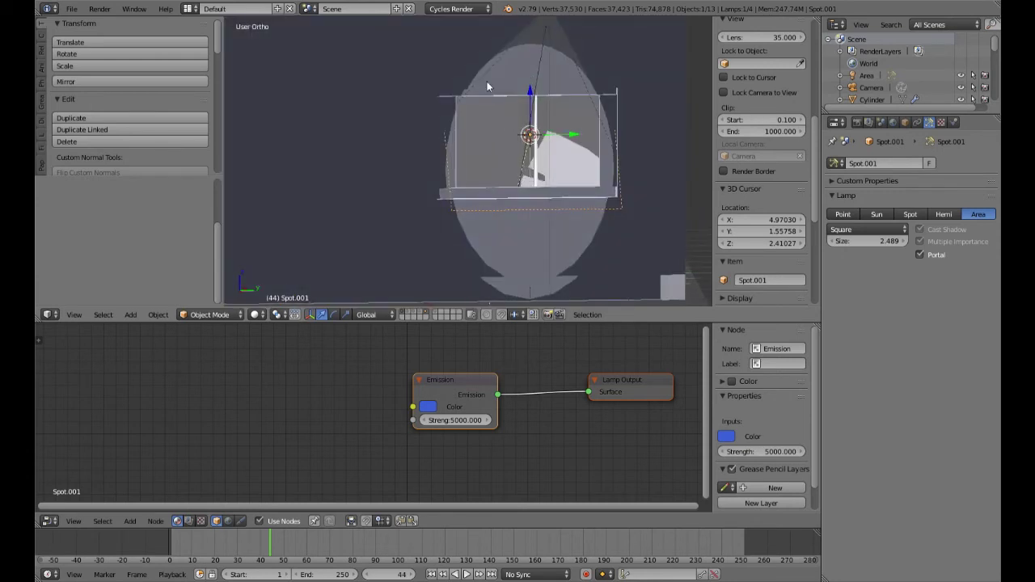
Put the Room object in Edit Mode and orbit to view the window wall at an angle
{"action": "right_click", "coordinate": [418, 269]}
{"action": "key", "text": "Tab"}
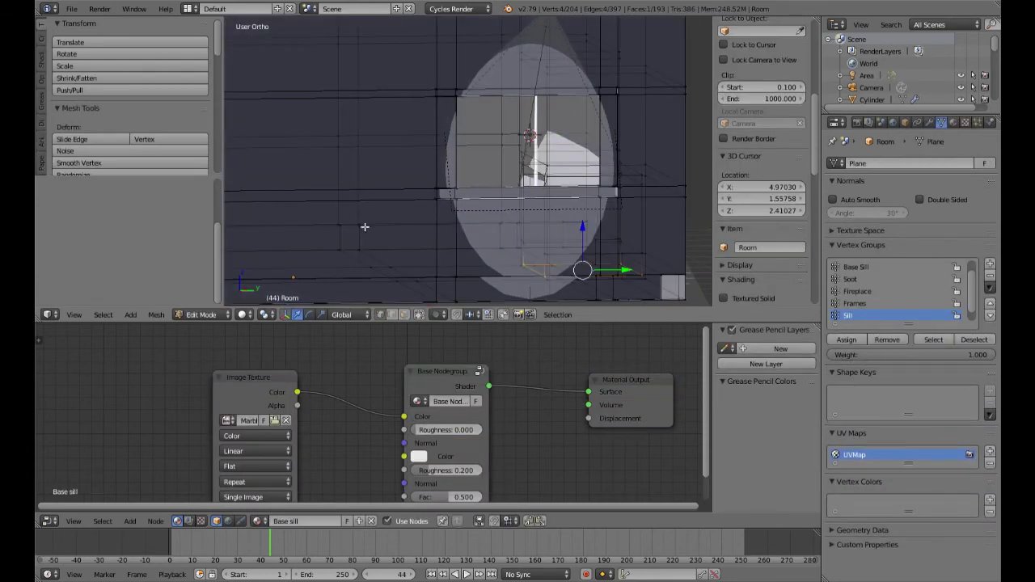
{"action": "scroll", "coordinate": [364, 228], "scroll_direction": "up", "scroll_amount": 2}
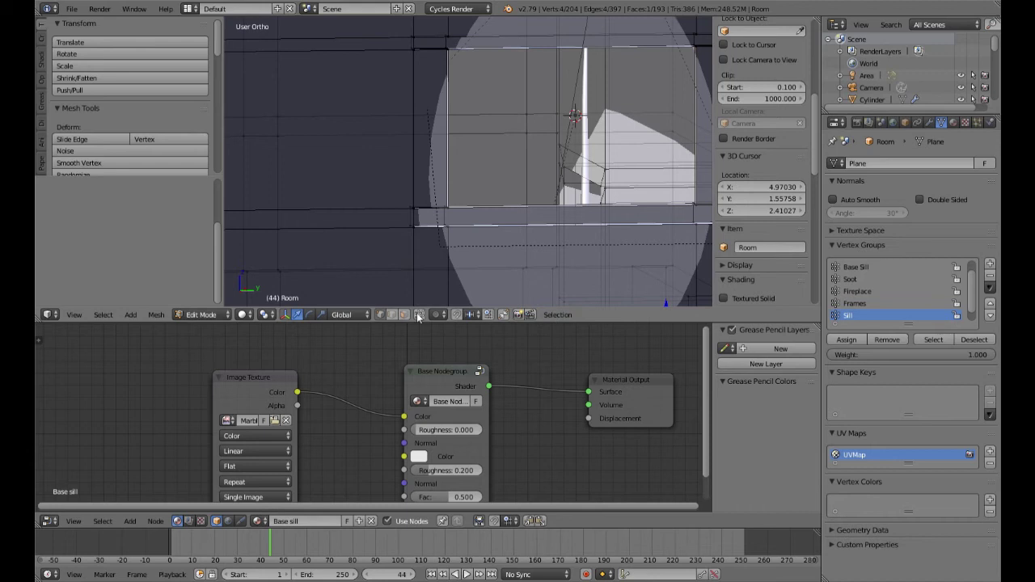
{"action": "scroll", "coordinate": [568, 159], "scroll_direction": "down", "scroll_amount": 3}
{"action": "scroll", "coordinate": [568, 159], "scroll_direction": "up", "scroll_amount": 3}
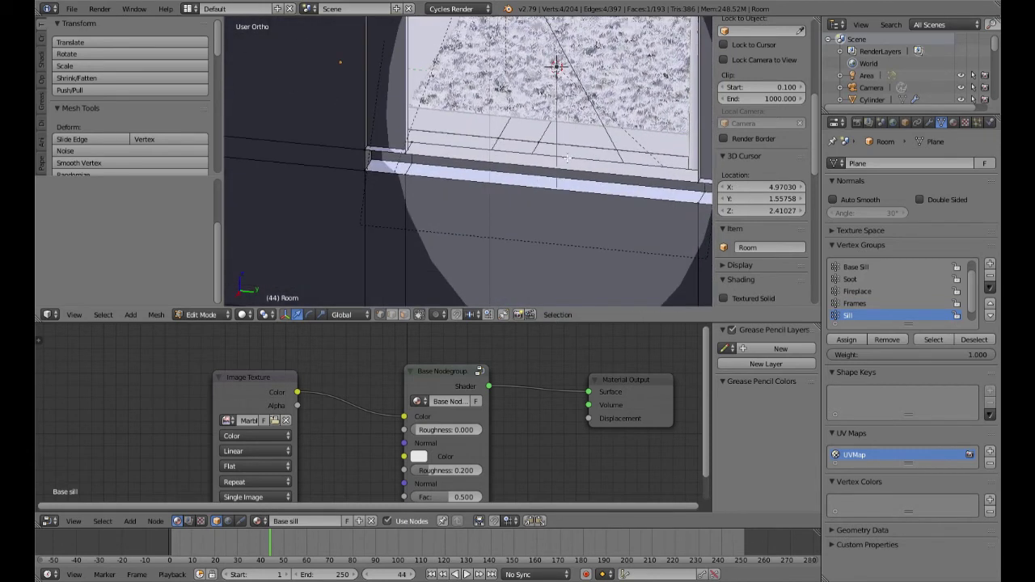
{"action": "scroll", "coordinate": [495, 166], "scroll_direction": "down", "scroll_amount": 4}
{"action": "middle_click_drag", "start_coordinate": [498, 183], "coordinate": [585, 159]}
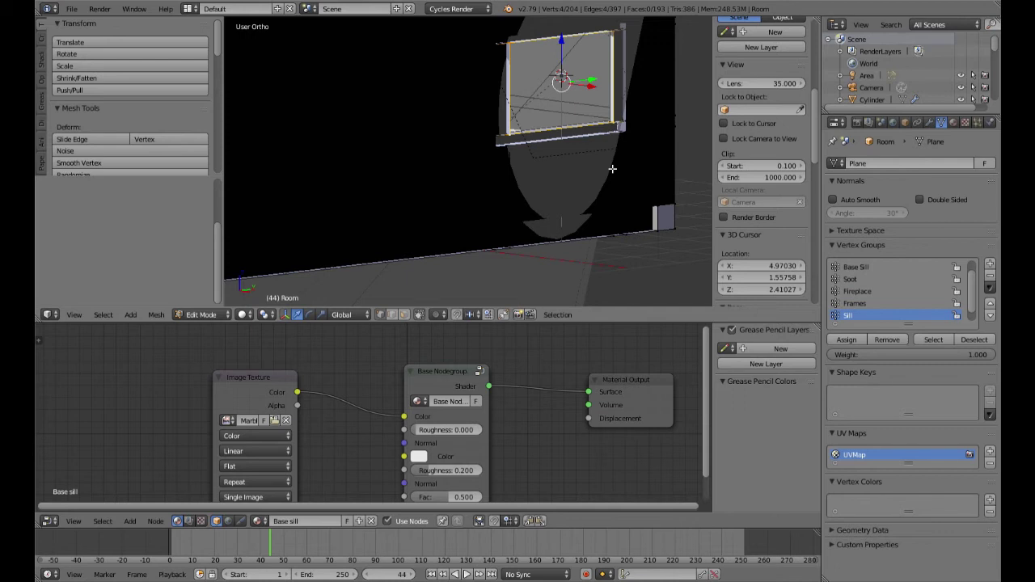
Duplicate the four window vertices in place and separate them into the new object Room.001
{"action": "key", "text": "shift+d"}
{"action": "right_click", "coordinate": [612, 169]}
{"action": "key", "text": "x"}
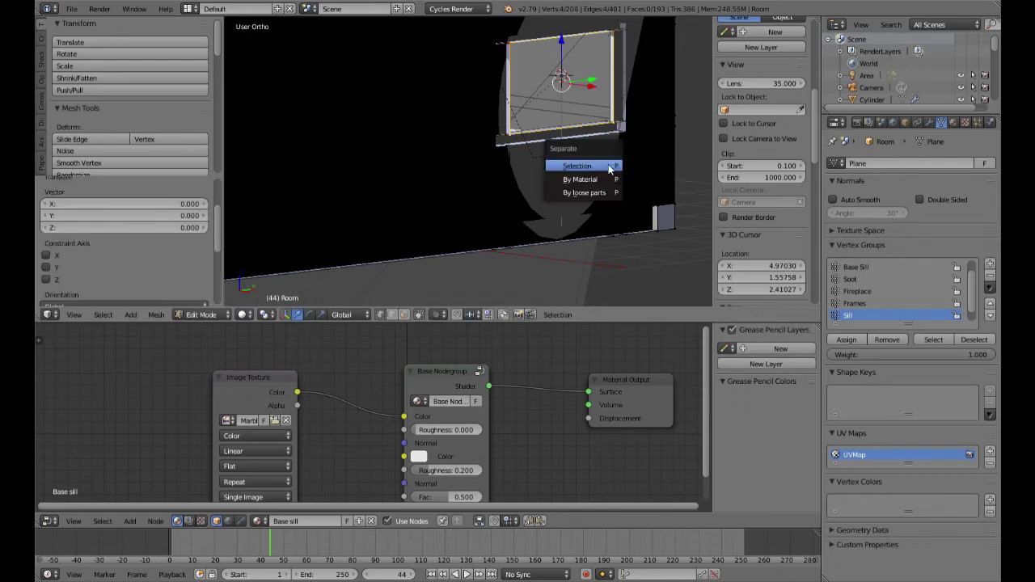
{"action": "left_click", "coordinate": [612, 169]}
{"action": "key", "text": "Tab"}
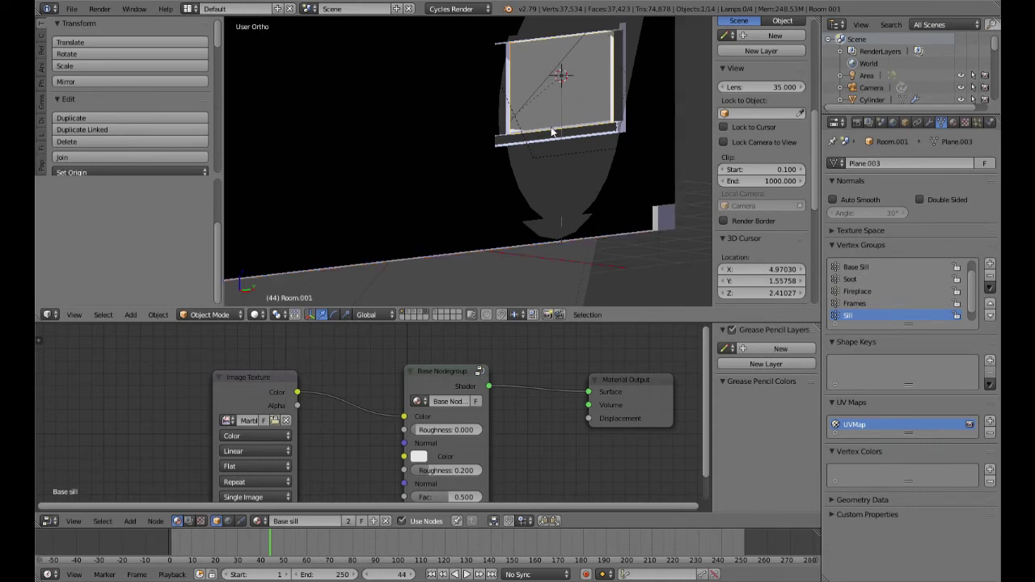
Rename the separated Room.001 object to 'Volume' and enter its Edit Mode
{"action": "key", "text": "KP_Divide"}
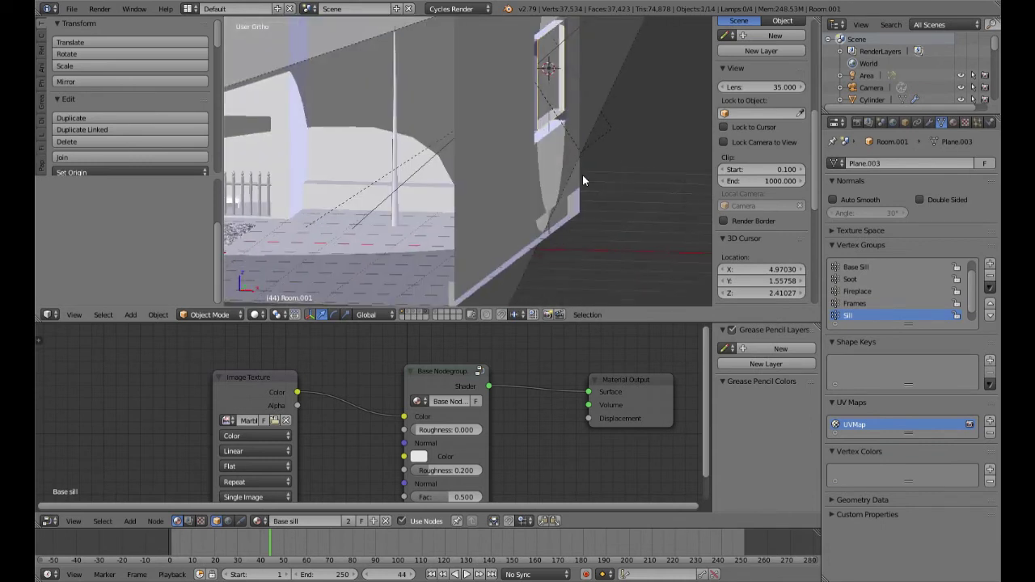
{"action": "left_click", "coordinate": [906, 123]}
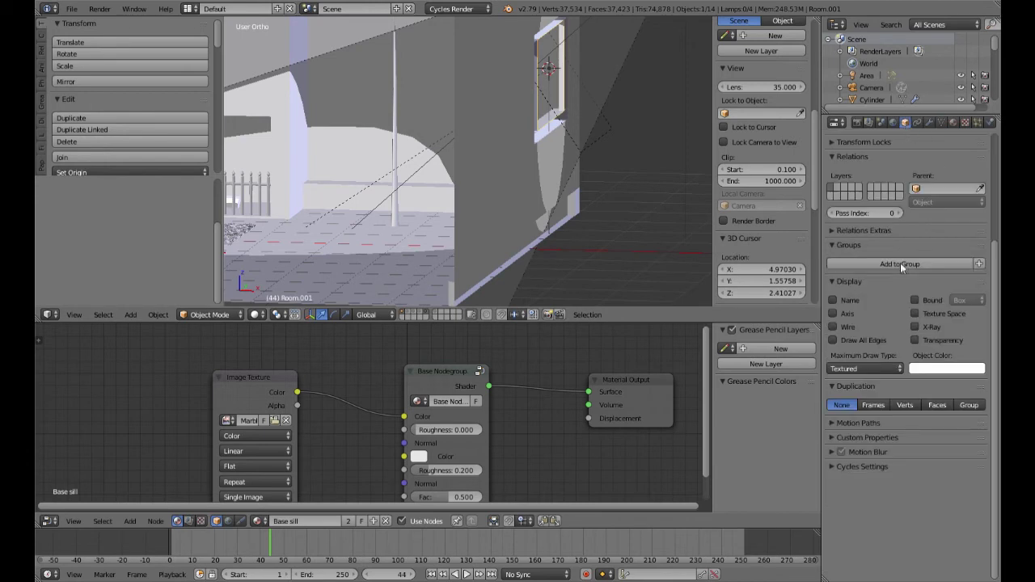
{"action": "scroll", "coordinate": [906, 186], "scroll_direction": "up", "scroll_amount": 5}
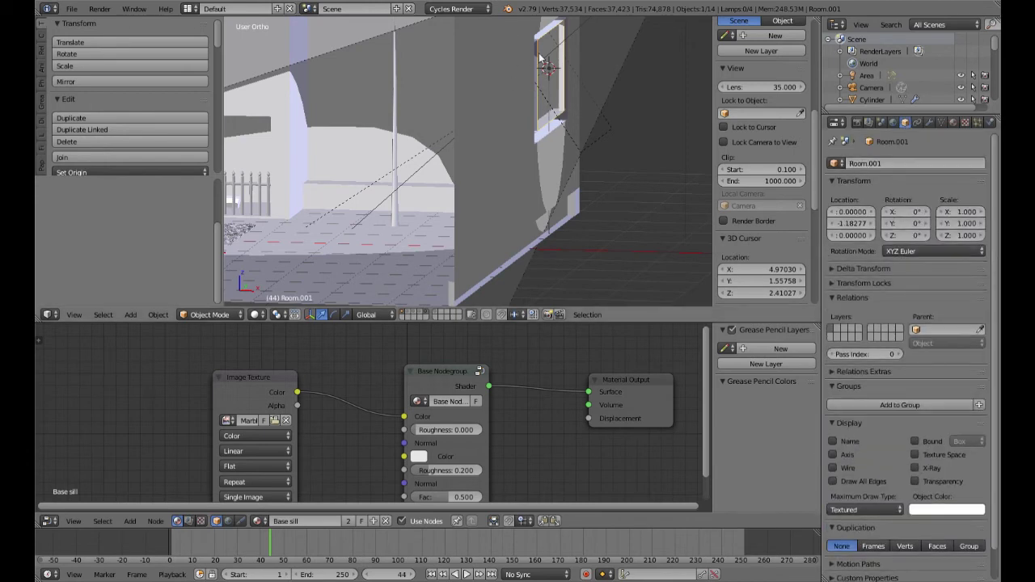
{"action": "left_click", "coordinate": [902, 166]}
{"action": "type", "text": "V"}
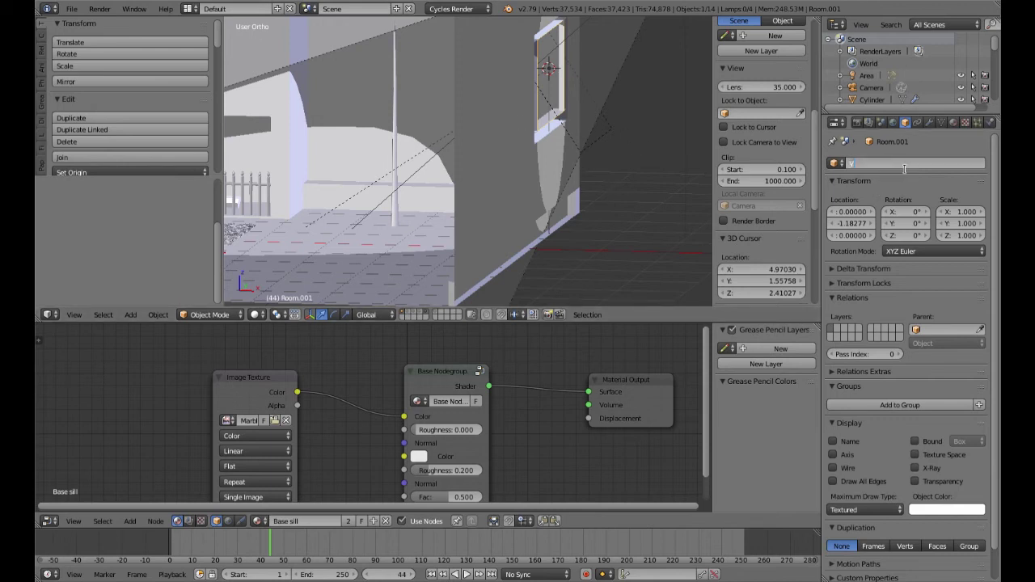
{"action": "type", "text": "olume"}
{"action": "key", "text": "Return"}
{"action": "key", "text": "Tab"}
Fill the four Volume vertices into a single face and view it from inside the room
{"action": "key", "text": "a"}
{"action": "key", "text": "f"}
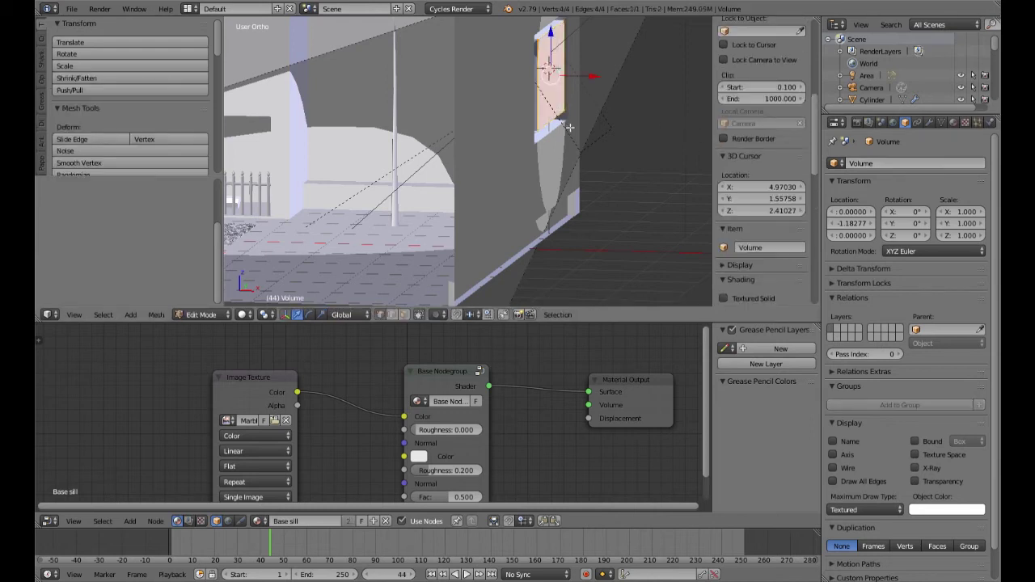
{"action": "key", "text": "KP_Decimal"}
{"action": "scroll", "coordinate": [559, 150], "scroll_direction": "down", "scroll_amount": 2}
{"action": "middle_click_drag", "start_coordinate": [559, 151], "coordinate": [631, 129]}
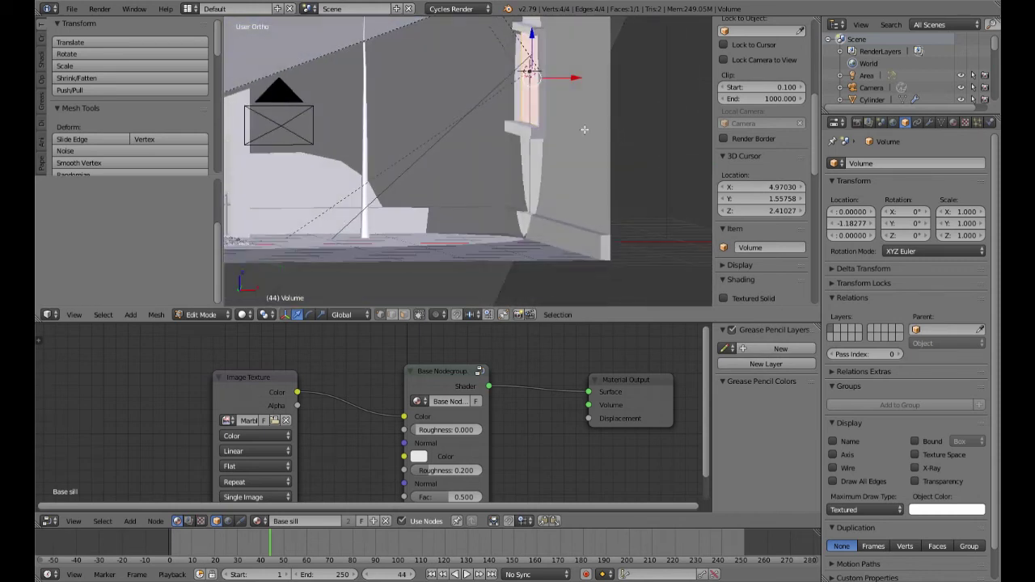
{"action": "scroll", "coordinate": [508, 169], "scroll_direction": "down", "scroll_amount": 3}
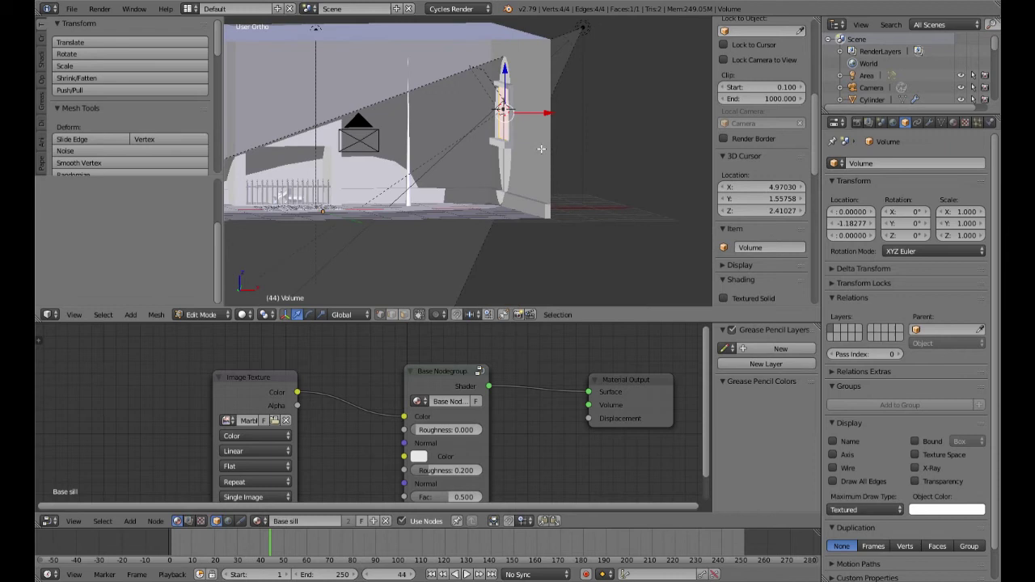
Extrude the face into the room, enlarge the end face, and lower it along Z
{"action": "key", "text": "e"}
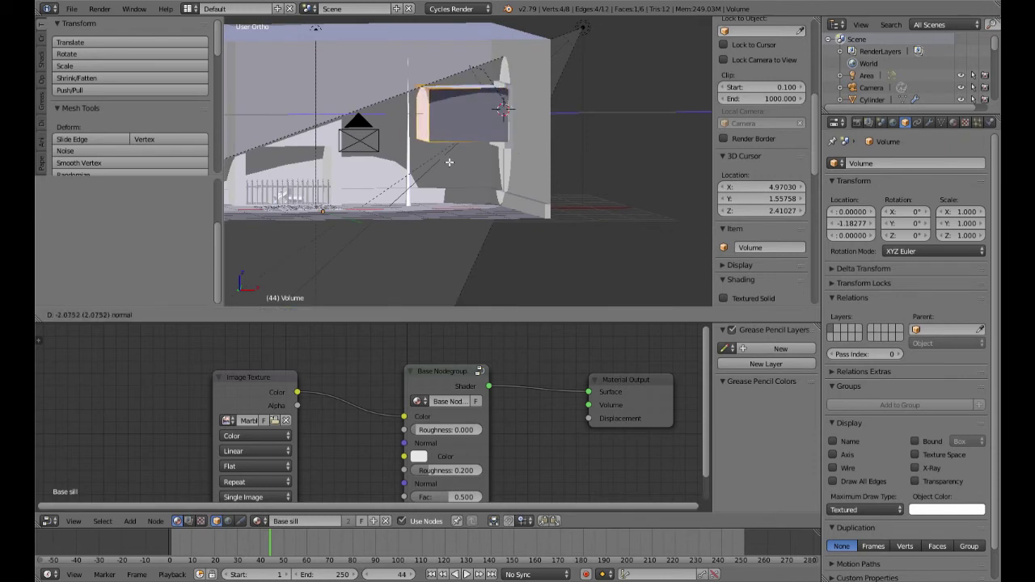
{"action": "left_click", "coordinate": [437, 162]}
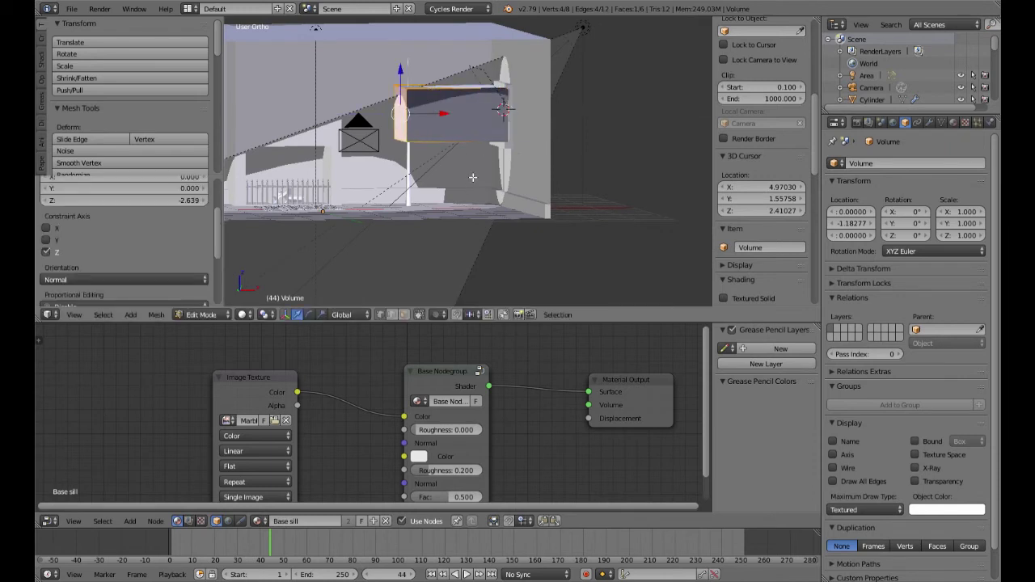
{"action": "key", "text": "s"}
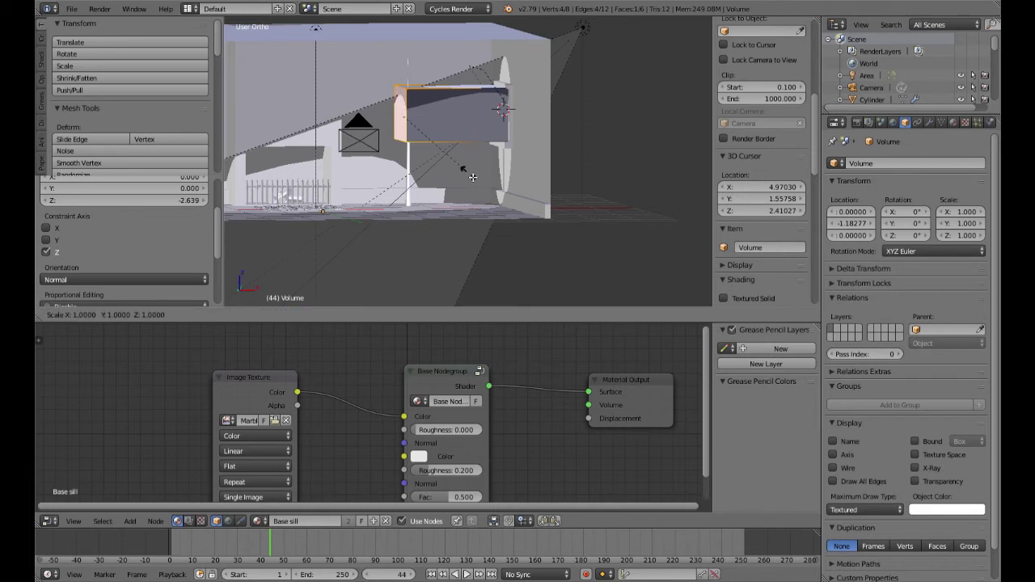
{"action": "left_click", "coordinate": [558, 216]}
{"action": "left_click_drag", "start_coordinate": [404, 75], "coordinate": [402, 121]}
Tilt the end face around the global Y axis in front orthographic view
{"action": "key", "text": "KP_1"}
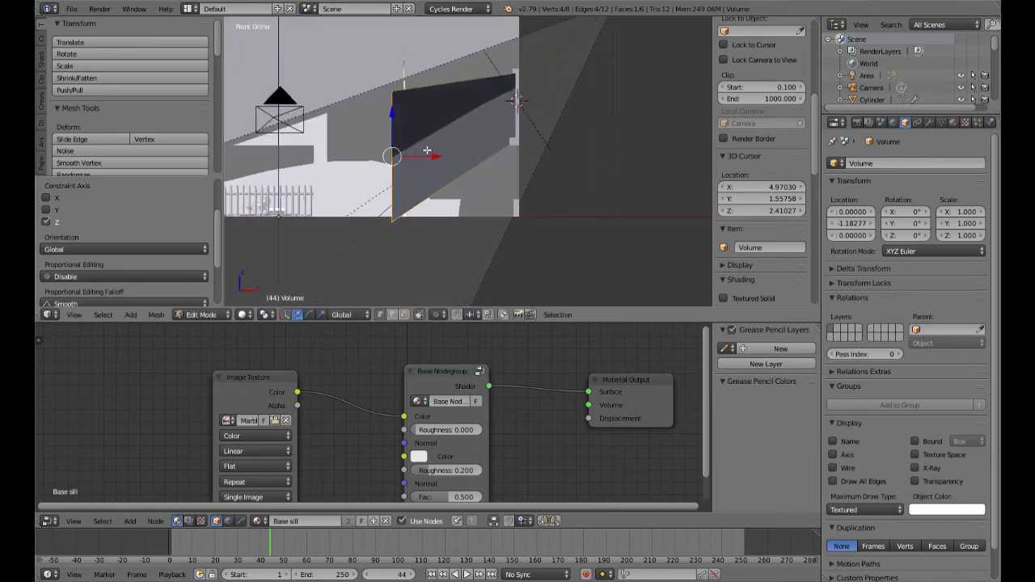
{"action": "key", "text": "r"}
{"action": "key", "text": "y"}
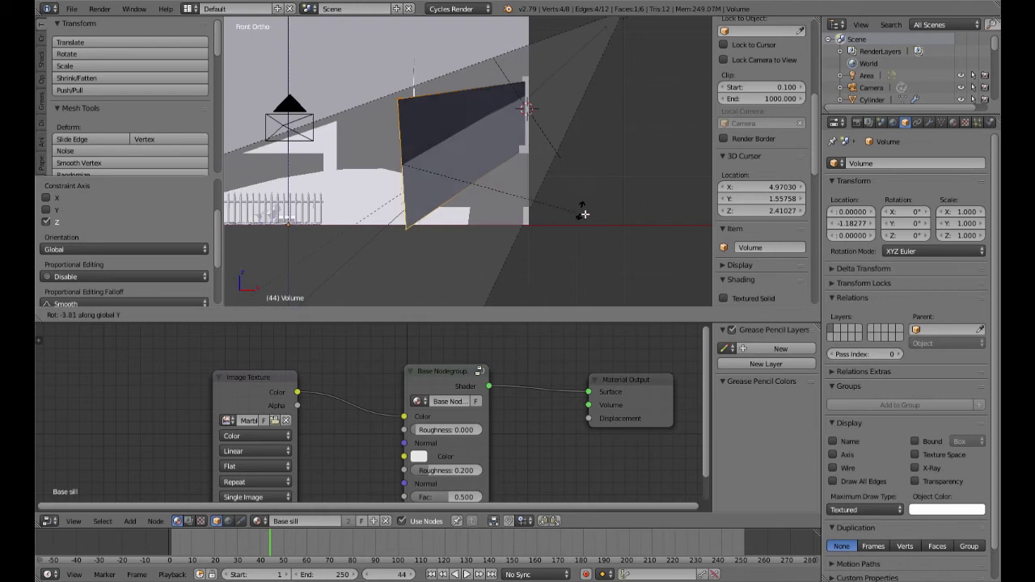
{"action": "left_click", "coordinate": [592, 69]}
{"action": "mouse_move", "coordinate": [497, 157]}
{"action": "middle_mouse_down"}
{"action": "mouse_move", "coordinate": [478, 170]}
{"action": "mouse_move", "coordinate": [508, 165]}
{"action": "middle_mouse_up"}
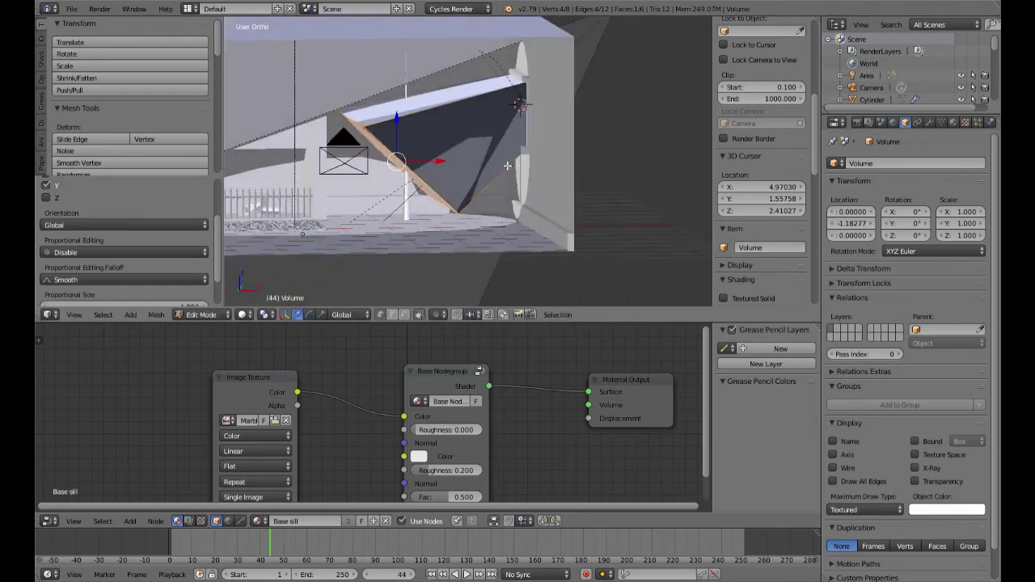
Discard an extra extrusion and move the end face down toward the floor
{"action": "key", "text": "e"}
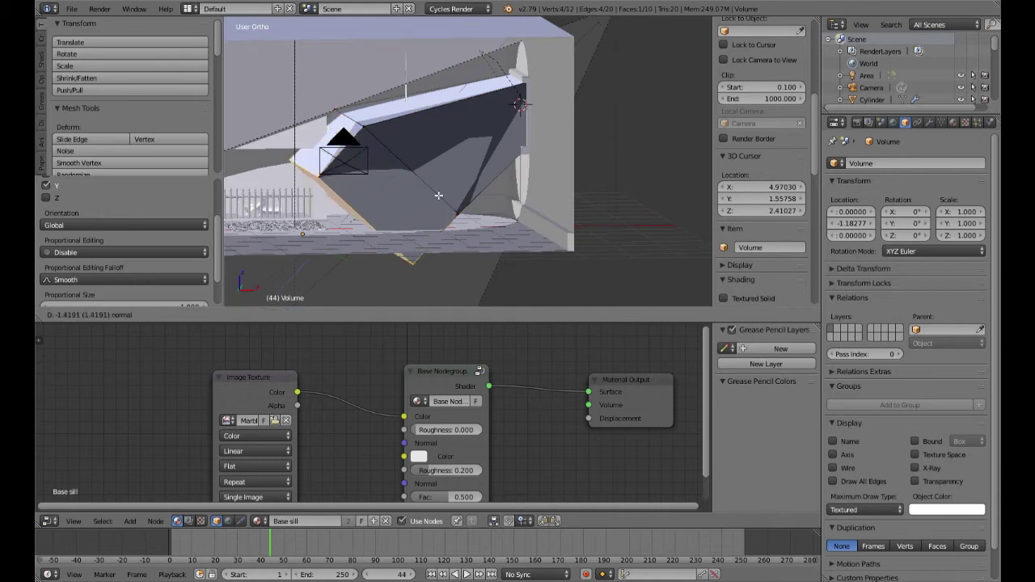
{"action": "right_click", "coordinate": [437, 195]}
{"action": "key", "text": "ctrl+z"}
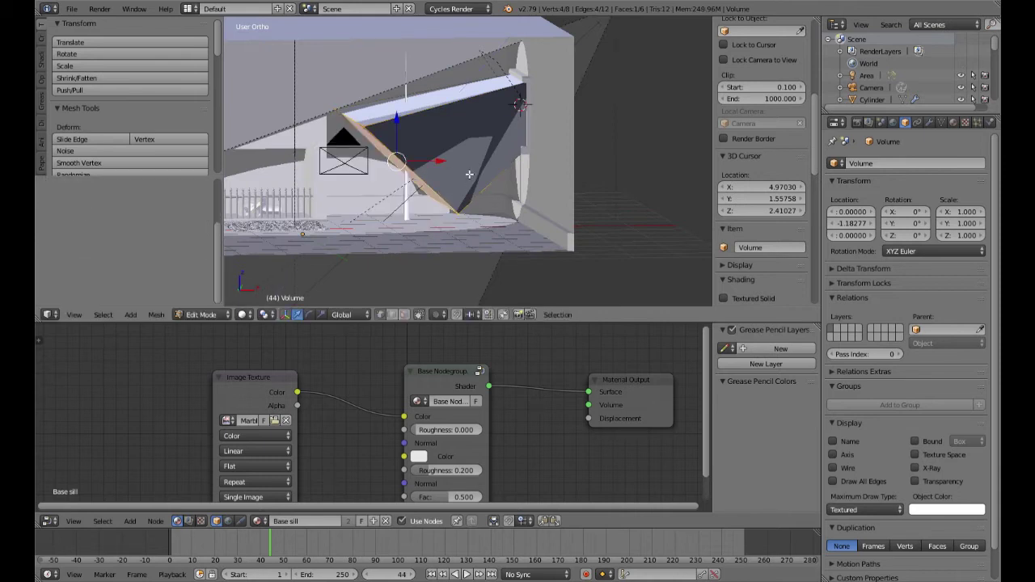
{"action": "key", "text": "g"}
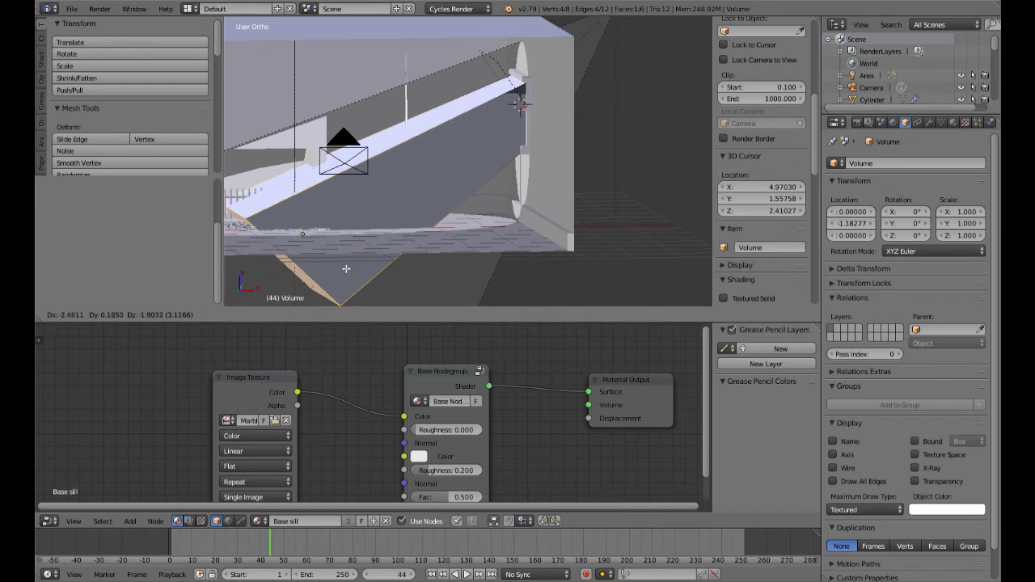
{"action": "left_click", "coordinate": [320, 284]}
{"action": "scroll", "coordinate": [526, 201], "scroll_direction": "down", "scroll_amount": 3}
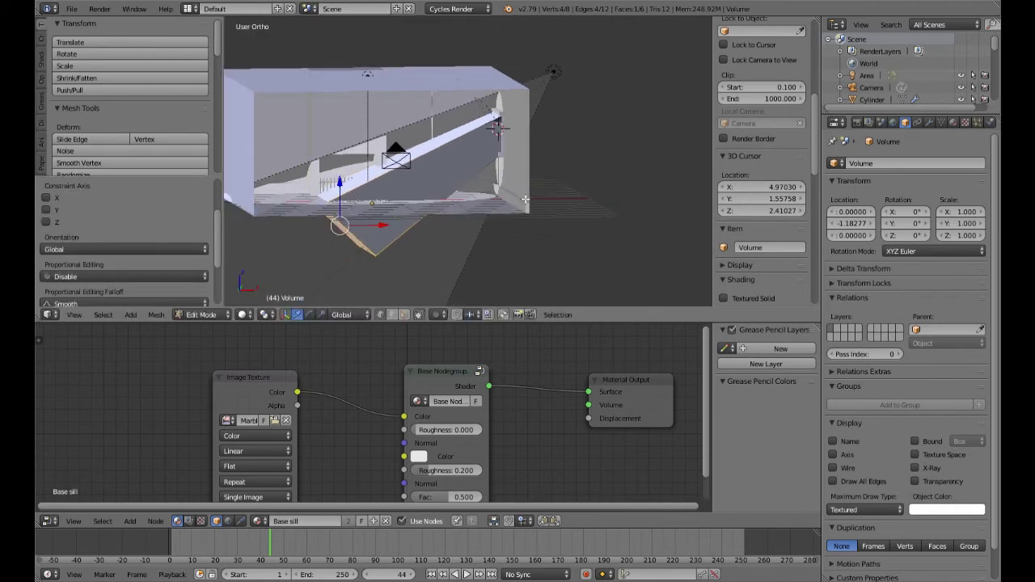
{"action": "middle_click_drag", "start_coordinate": [507, 214], "coordinate": [512, 216]}
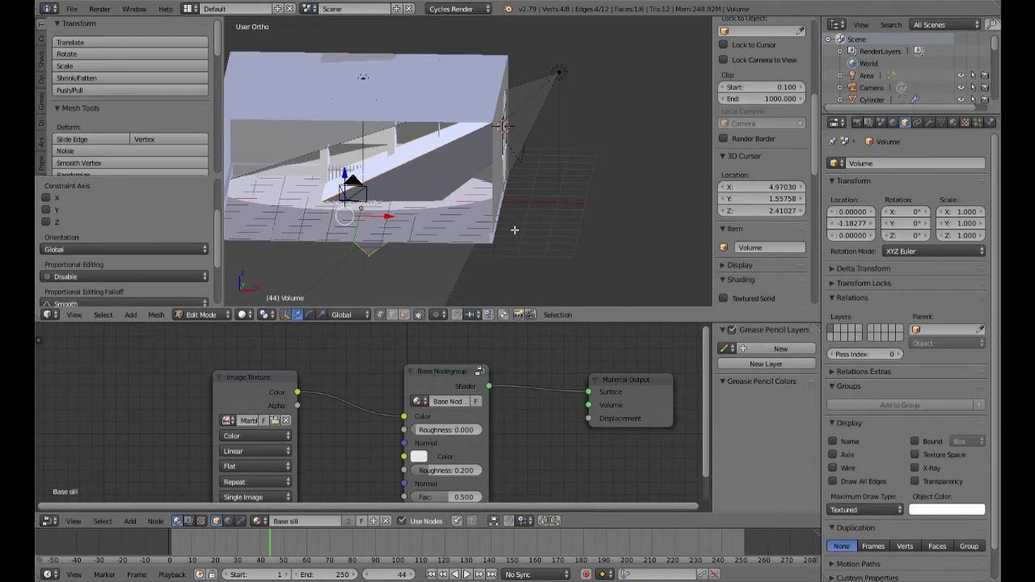
Re-tilt the end face about -39 degrees around the global Y axis
{"action": "key", "text": "KP_1"}
{"action": "key", "text": "r"}
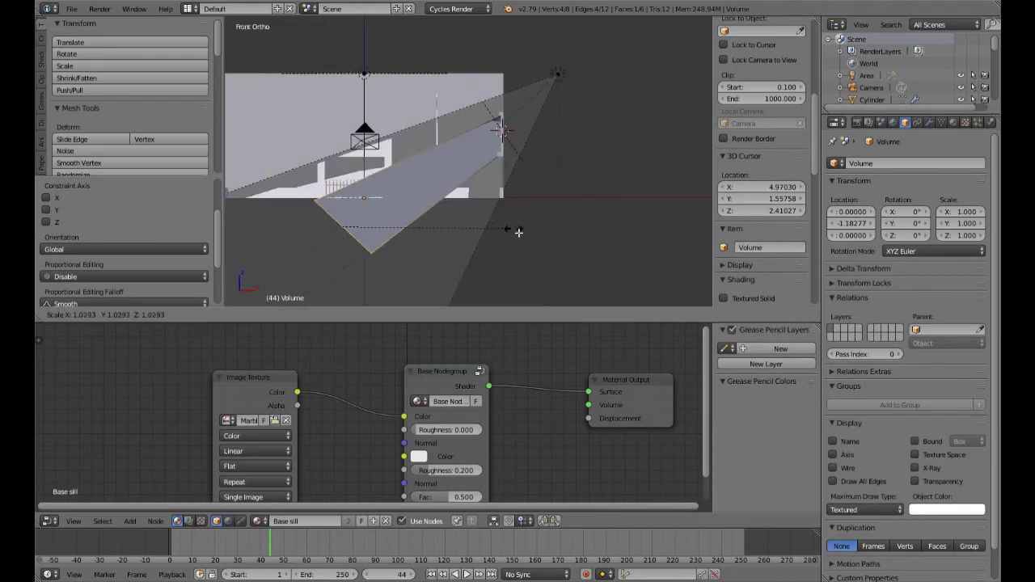
{"action": "key", "text": "y"}
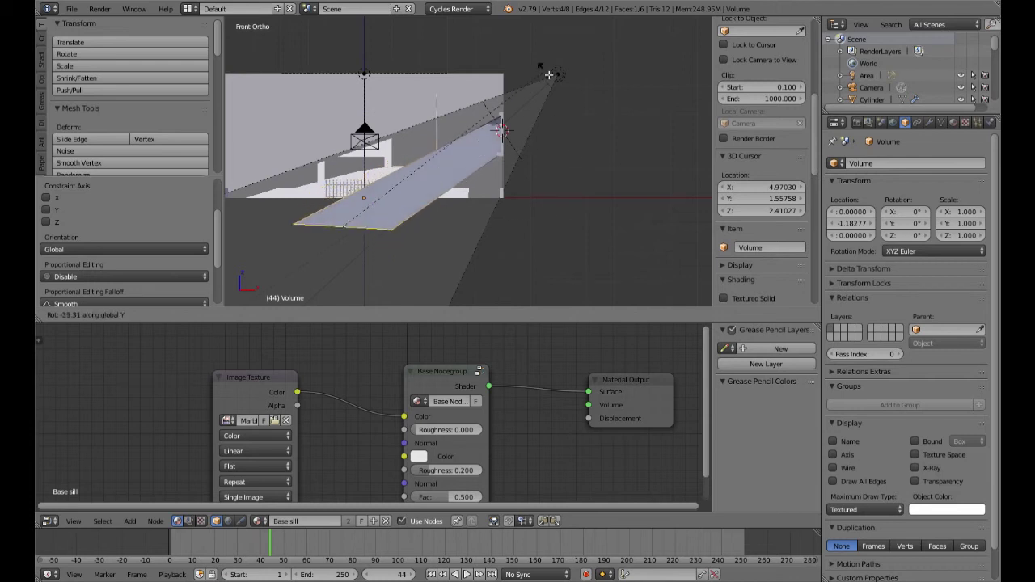
{"action": "left_click", "coordinate": [567, 124]}
{"action": "middle_click_drag", "start_coordinate": [568, 124], "coordinate": [497, 220]}
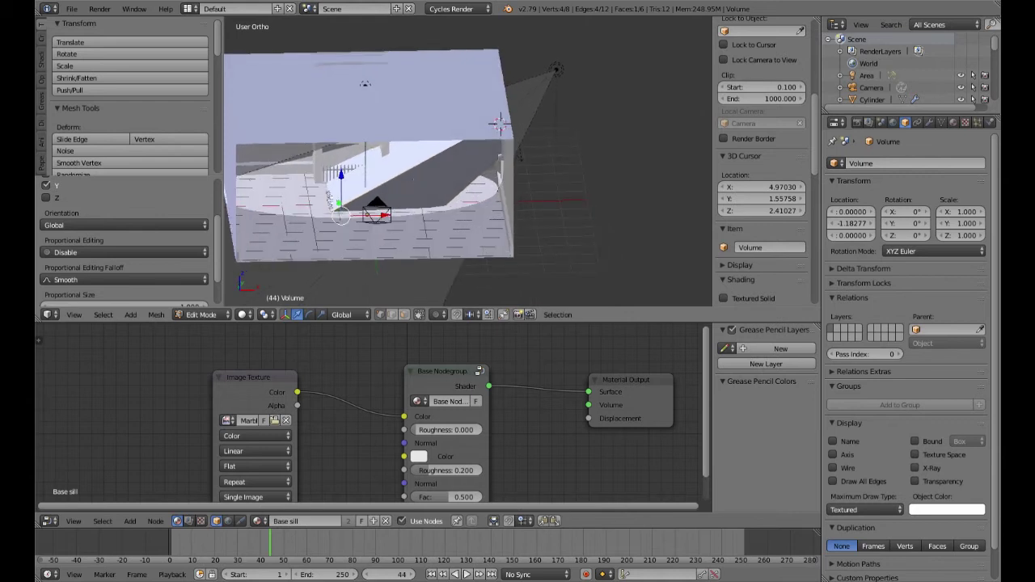
Raise the end face slightly along Z, shift it along Y, and return to Object Mode
{"action": "key", "text": "g"}
{"action": "key", "text": "z"}
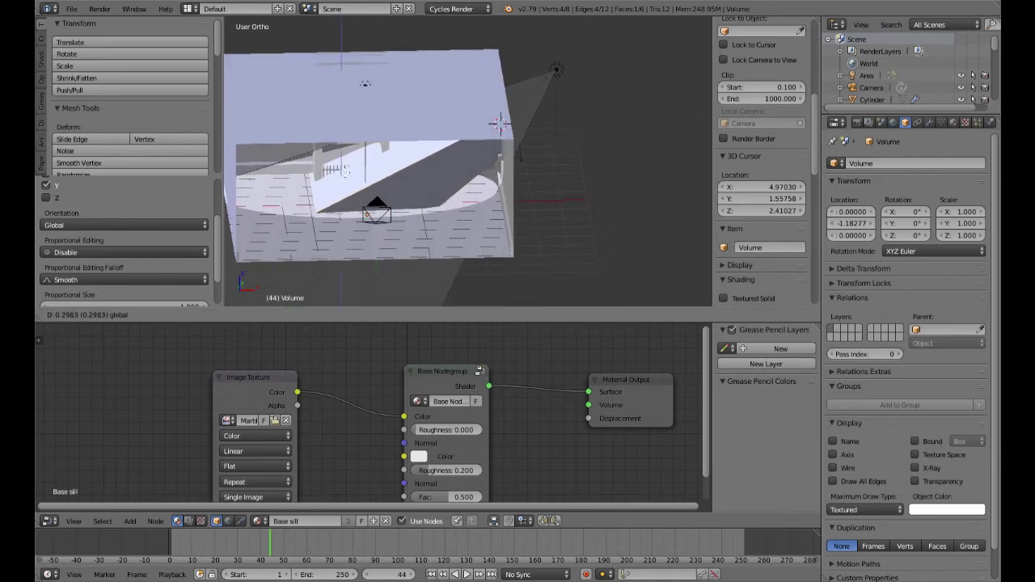
{"action": "left_click", "coordinate": [360, 229]}
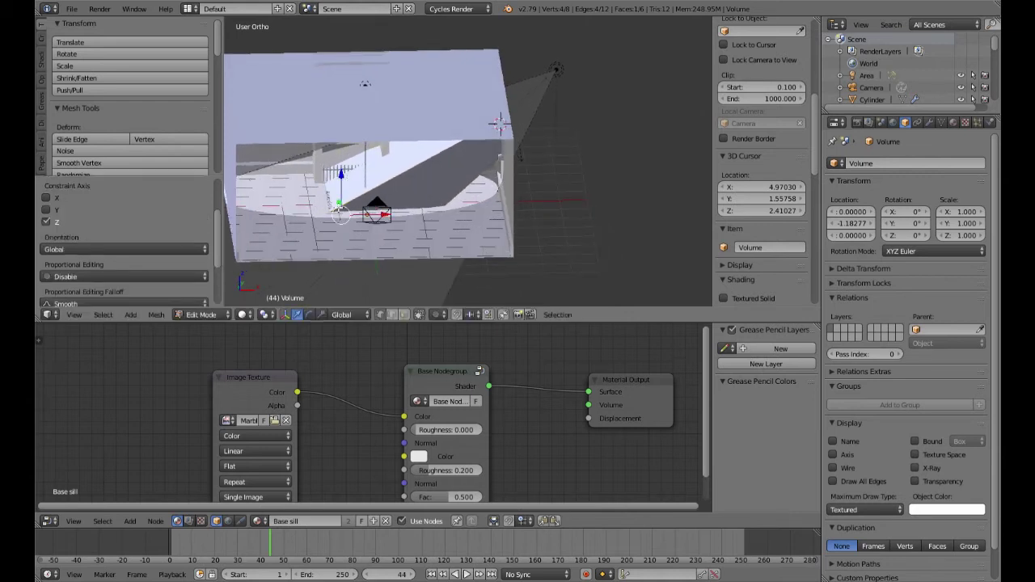
{"action": "middle_click_drag", "start_coordinate": [348, 210], "coordinate": [271, 284]}
{"action": "scroll", "coordinate": [355, 230], "scroll_direction": "up", "scroll_amount": 3}
{"action": "scroll", "coordinate": [316, 267], "scroll_direction": "down", "scroll_amount": 2}
{"action": "left_click_drag", "start_coordinate": [300, 239], "coordinate": [381, 234]}
{"action": "middle_click_drag", "start_coordinate": [381, 235], "coordinate": [300, 231]}
{"action": "middle_click_drag", "start_coordinate": [374, 228], "coordinate": [375, 228]}
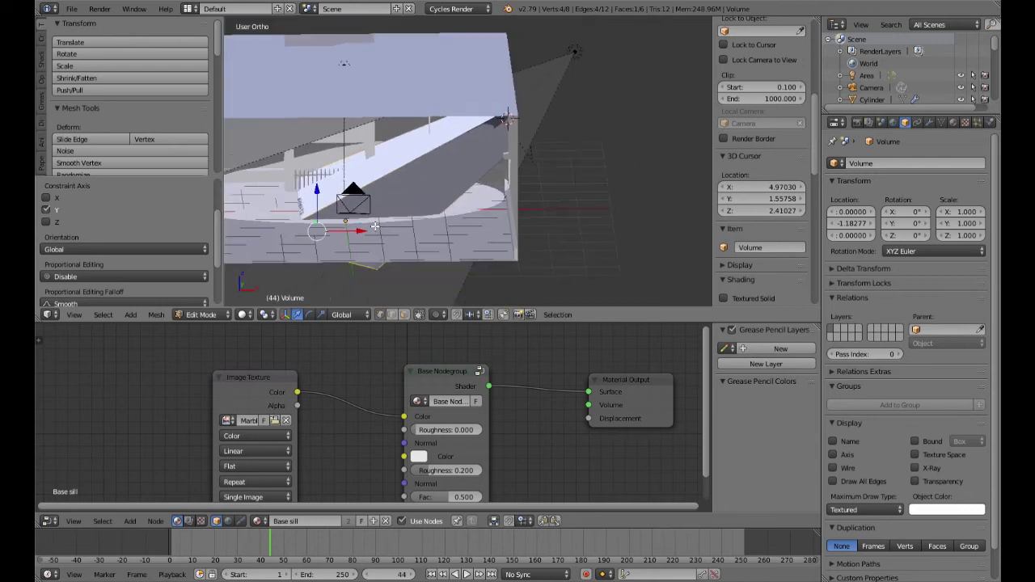
{"action": "key", "text": "Tab"}
{"action": "middle_click_drag", "start_coordinate": [647, 281], "coordinate": [667, 253]}
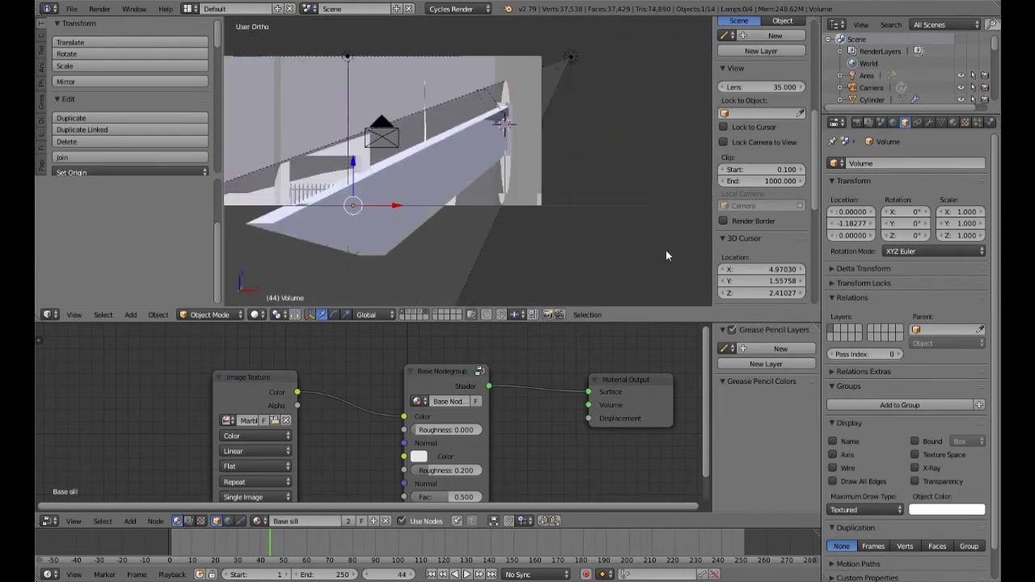
Check the Volume box in the rendered camera view, then return to solid shading in a free view
{"action": "key", "text": "KP_0"}
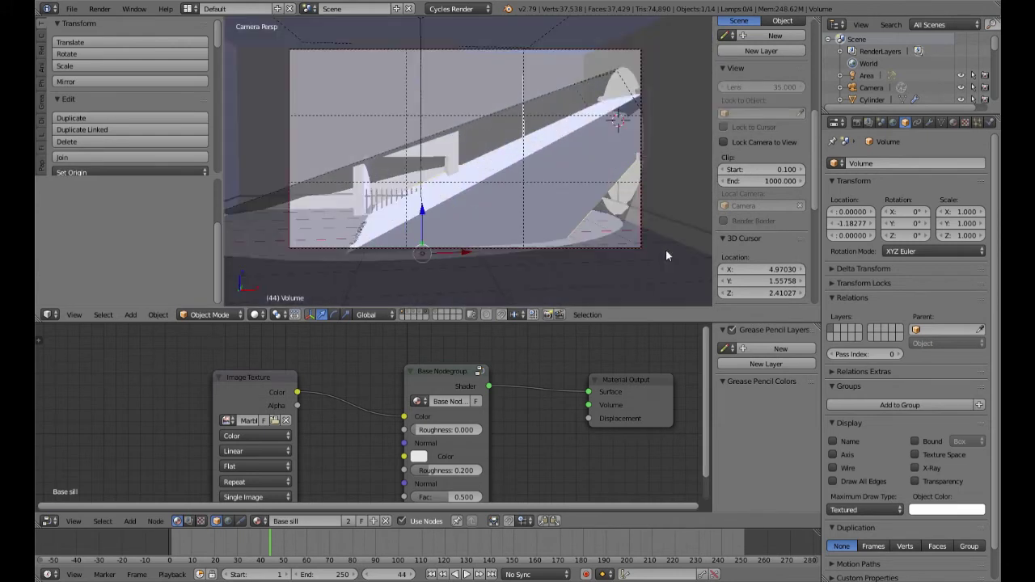
{"action": "key", "text": "shift+z"}
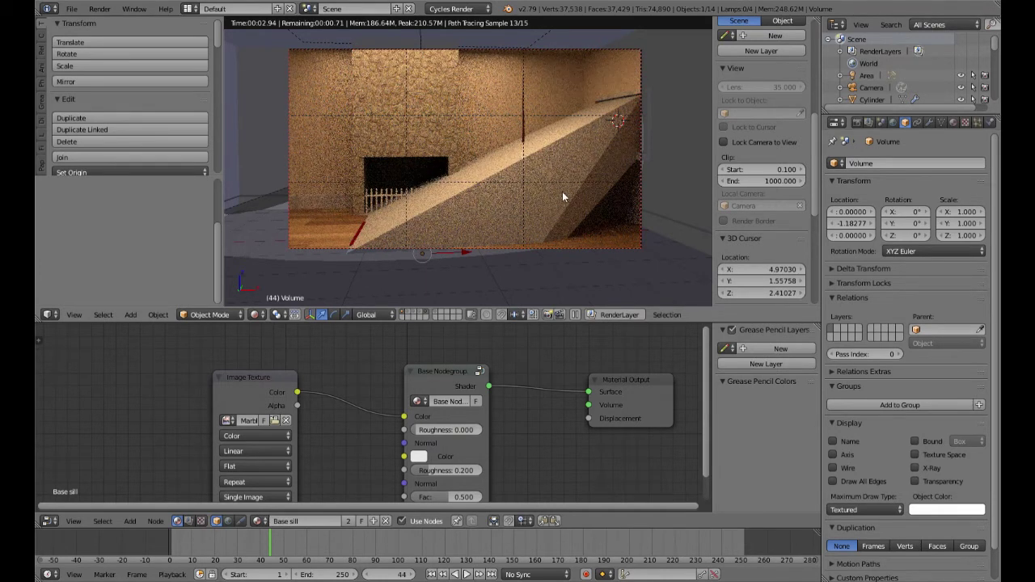
{"action": "key", "text": "shift+z"}
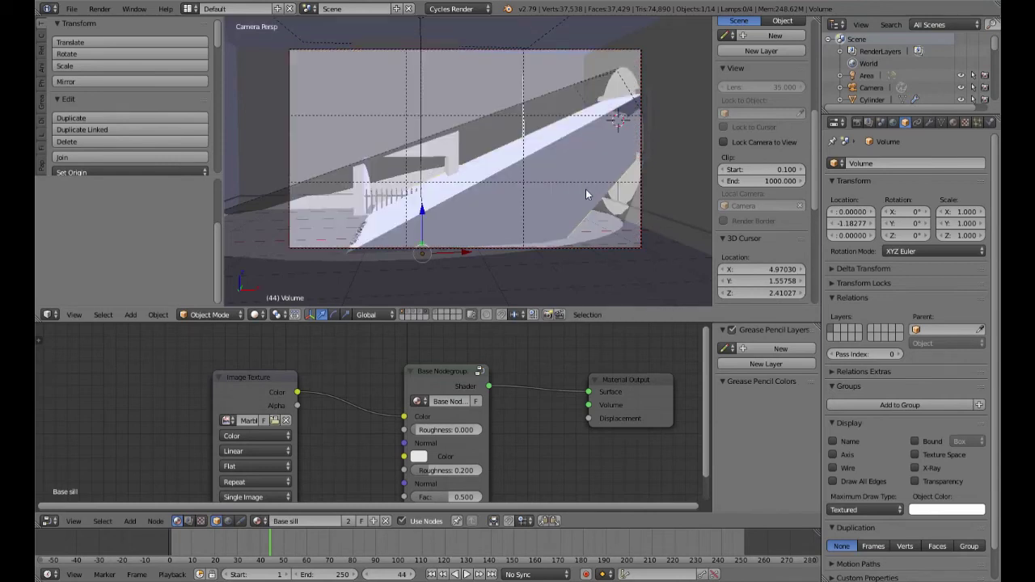
{"action": "key", "text": "KP_5"}
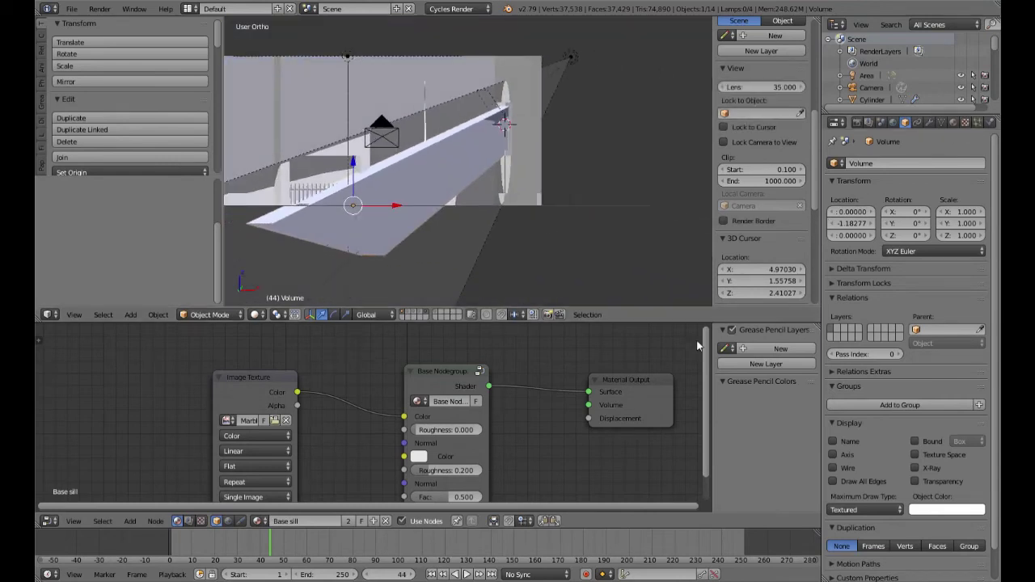
Make single-user copies of the Base sill, Wall, Floor, Fireplace, Soot and Frames materials on Volume
{"action": "scroll", "coordinate": [452, 361], "scroll_direction": "down", "scroll_amount": 2}
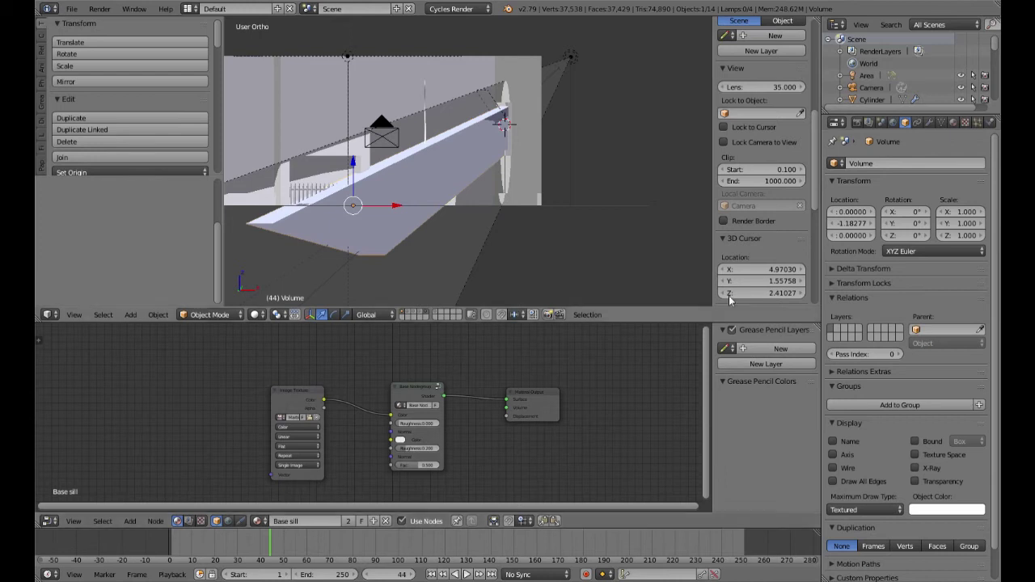
{"action": "left_click", "coordinate": [953, 122]}
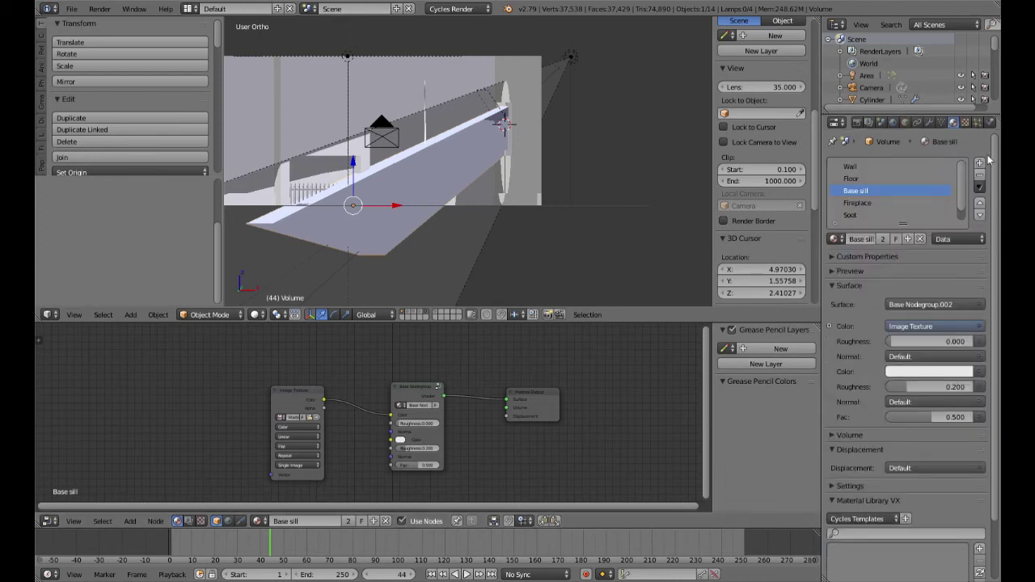
{"action": "left_click", "coordinate": [883, 238]}
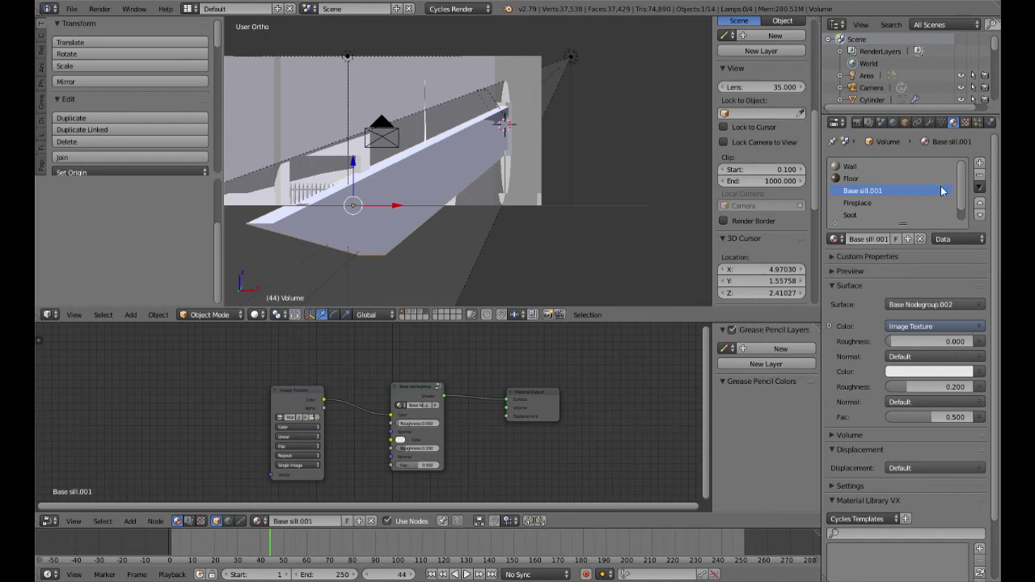
{"action": "left_click", "coordinate": [874, 166]}
{"action": "left_click", "coordinate": [885, 239]}
{"action": "left_click", "coordinate": [853, 178]}
{"action": "left_click", "coordinate": [883, 238]}
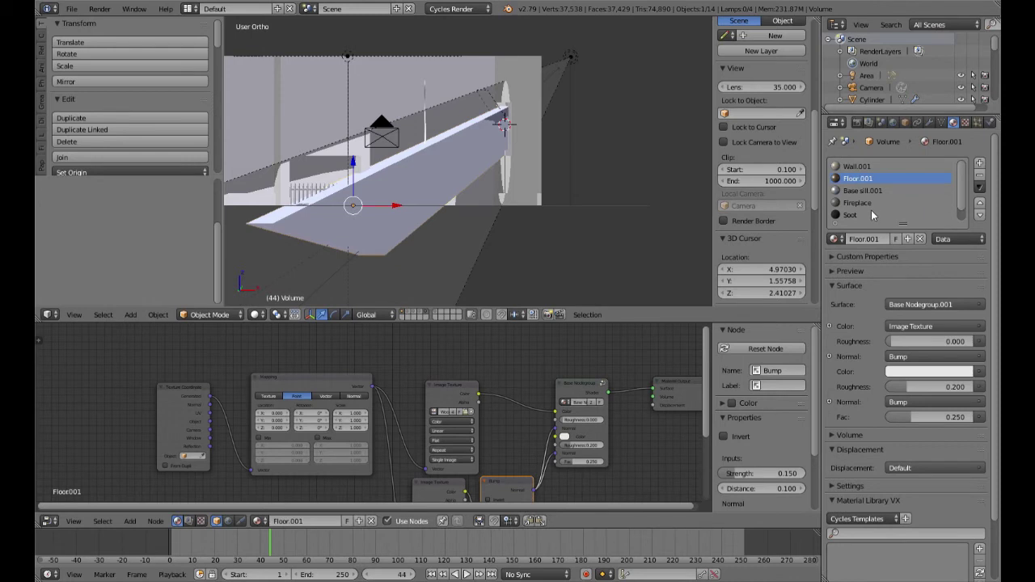
{"action": "left_click", "coordinate": [865, 202]}
{"action": "left_click", "coordinate": [883, 239]}
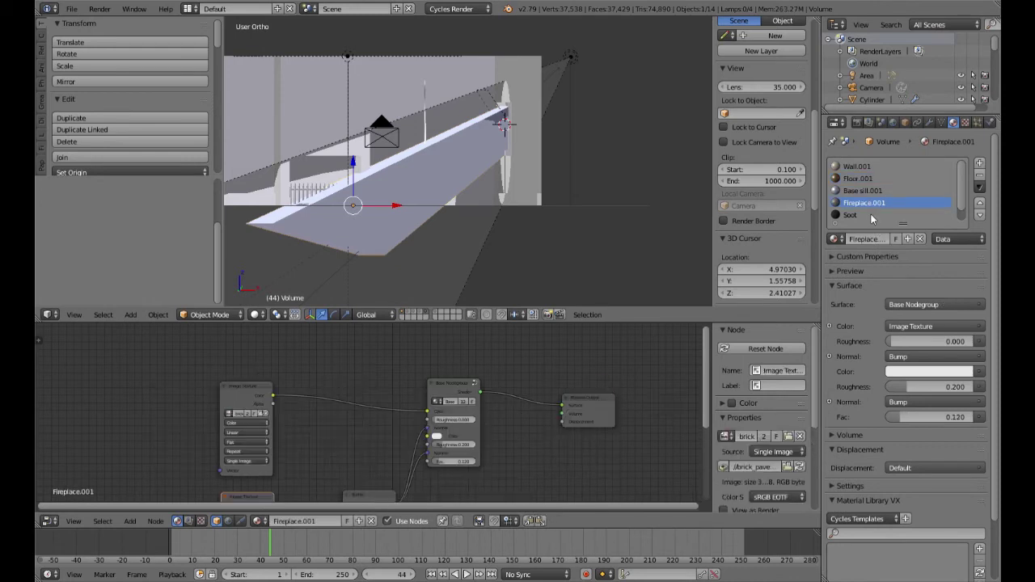
{"action": "left_click", "coordinate": [874, 214]}
{"action": "left_click", "coordinate": [883, 239]}
{"action": "scroll", "coordinate": [885, 212], "scroll_direction": "down", "scroll_amount": 1}
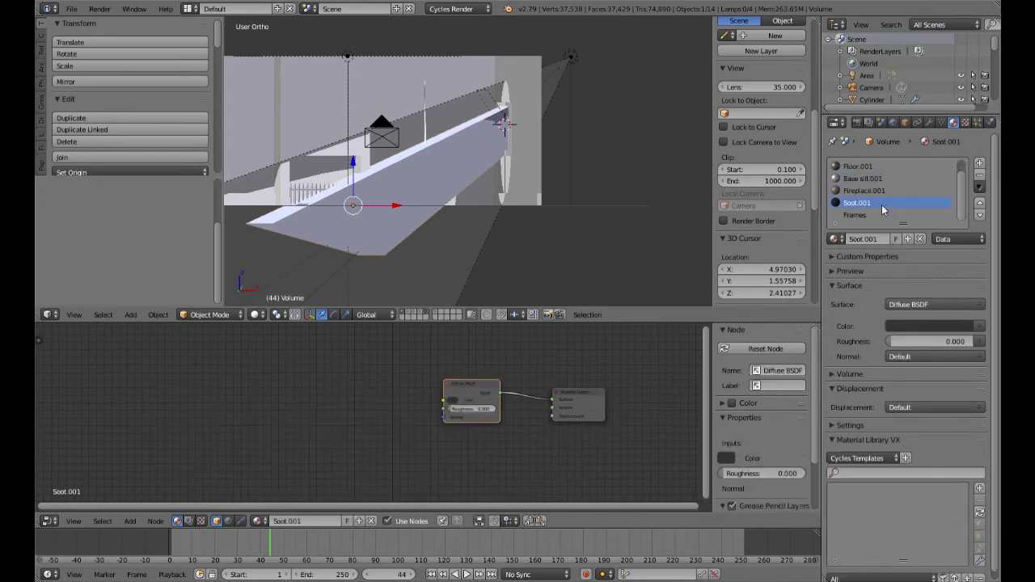
{"action": "left_click", "coordinate": [873, 215]}
{"action": "left_click", "coordinate": [883, 239]}
Remove all six copied material slots and create the new Diffuse material Material.008
{"action": "scroll", "coordinate": [855, 193], "scroll_direction": "up", "scroll_amount": 1}
{"action": "left_click", "coordinate": [863, 168]}
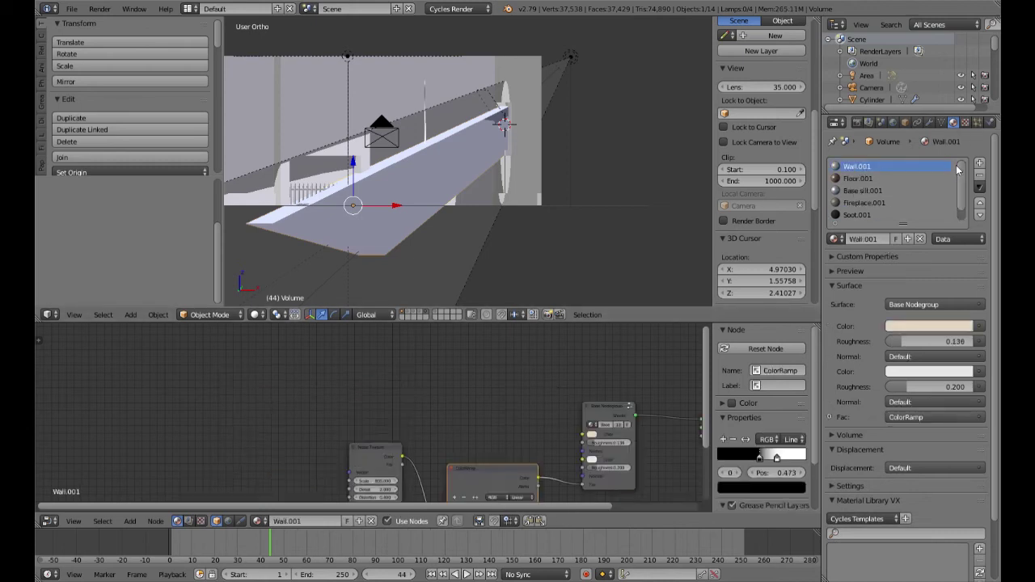
{"action": "left_click", "coordinate": [979, 177]}
{"action": "left_click", "coordinate": [980, 176]}
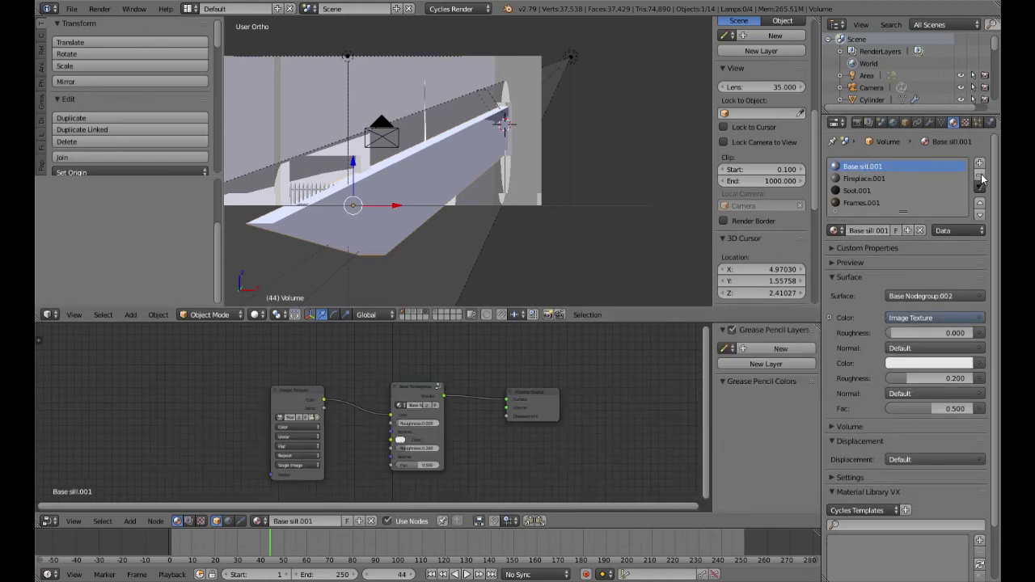
{"action": "left_click", "coordinate": [979, 176]}
{"action": "left_click", "coordinate": [979, 176]}
{"action": "left_click", "coordinate": [980, 176]}
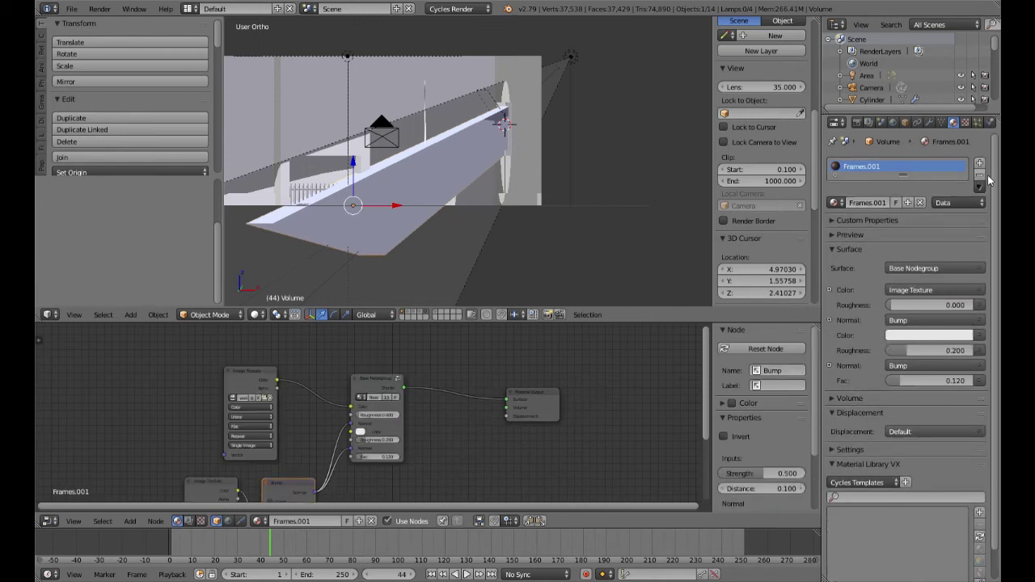
{"action": "left_click", "coordinate": [980, 176]}
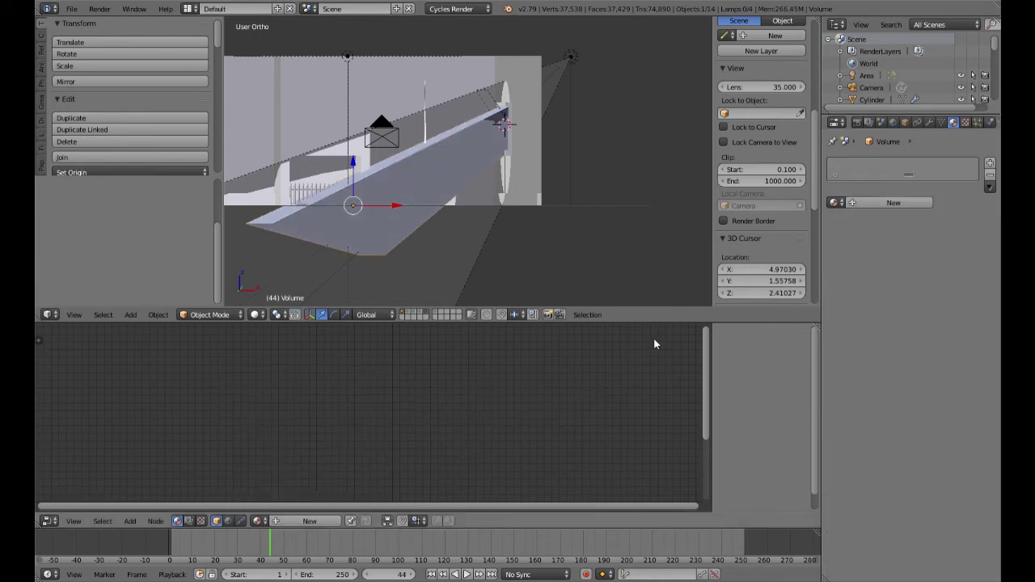
{"action": "left_click", "coordinate": [905, 203]}
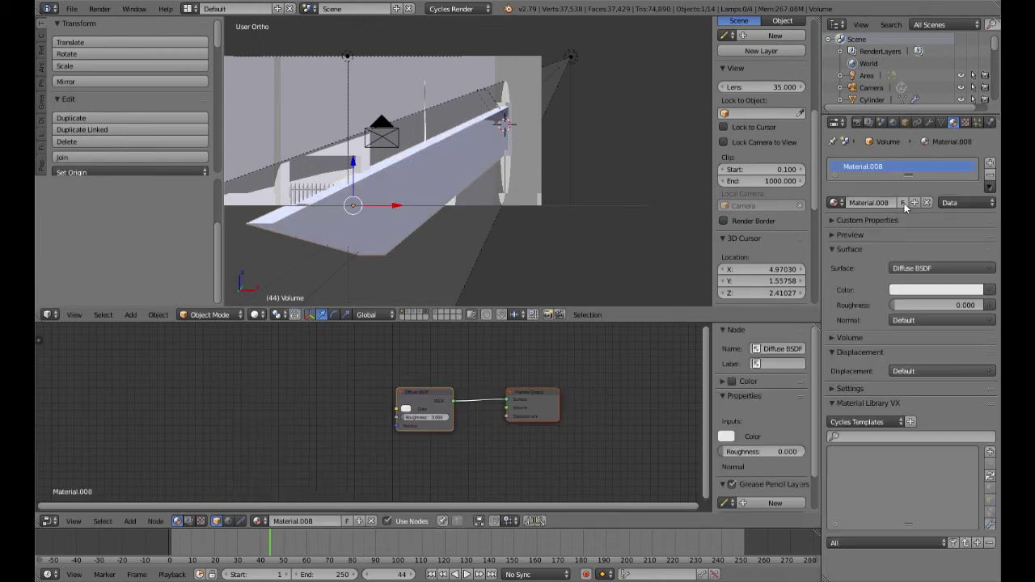
{"action": "left_click", "coordinate": [406, 394]}
Replace the Diffuse BSDF with a Volume Scatter node wired into Material Output's Volume socket
{"action": "key", "text": "x"}
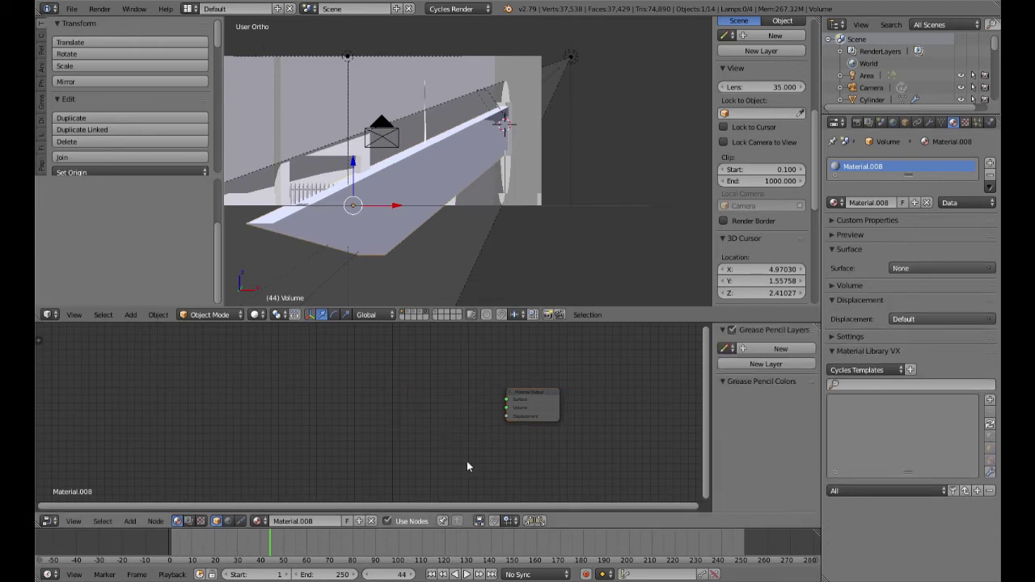
{"action": "scroll", "coordinate": [488, 445], "scroll_direction": "up", "scroll_amount": 2}
{"action": "middle_click_drag", "start_coordinate": [488, 445], "coordinate": [444, 447]}
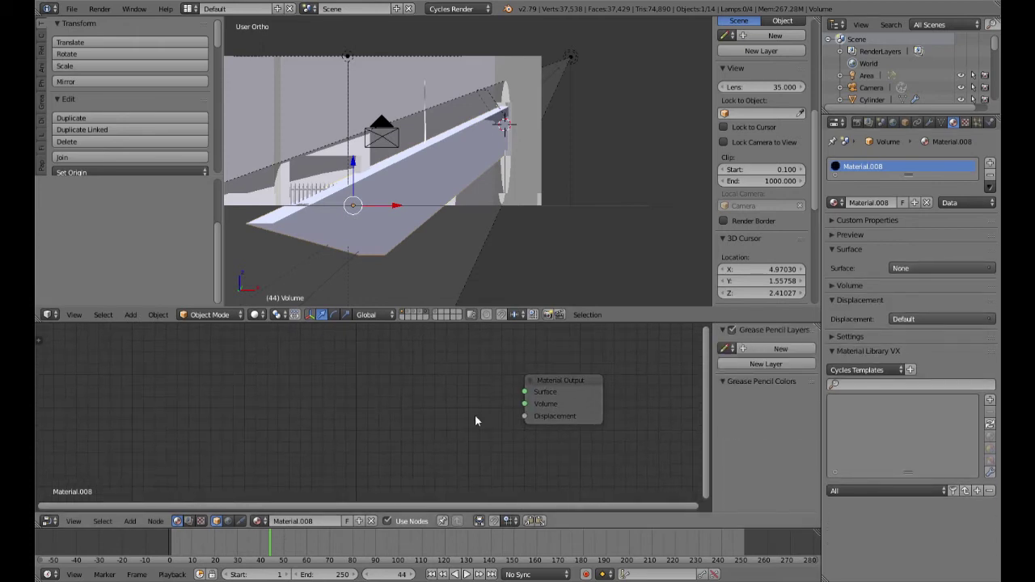
{"action": "key", "text": "shift+a"}
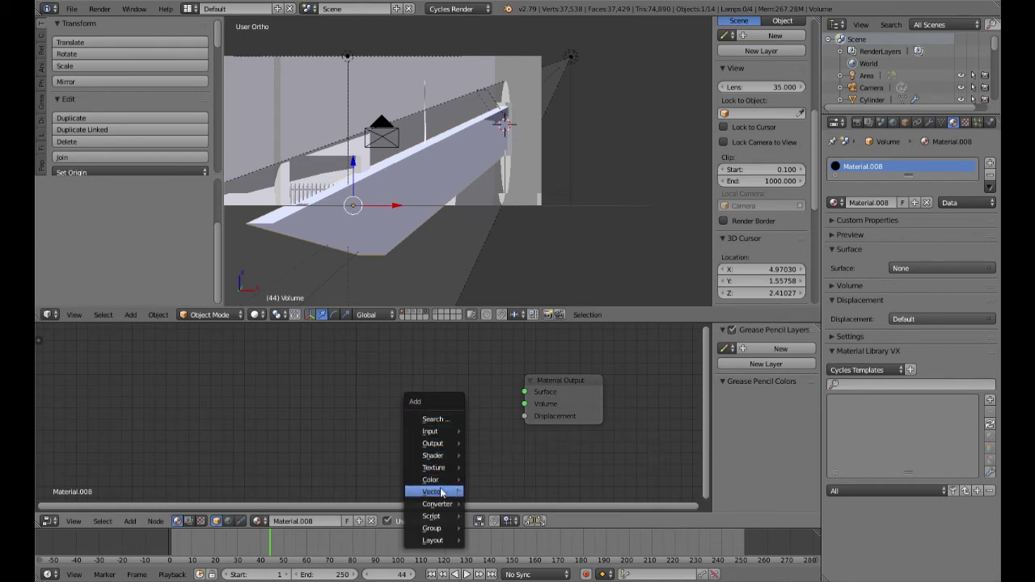
{"action": "mouse_move", "coordinate": [433, 450]}
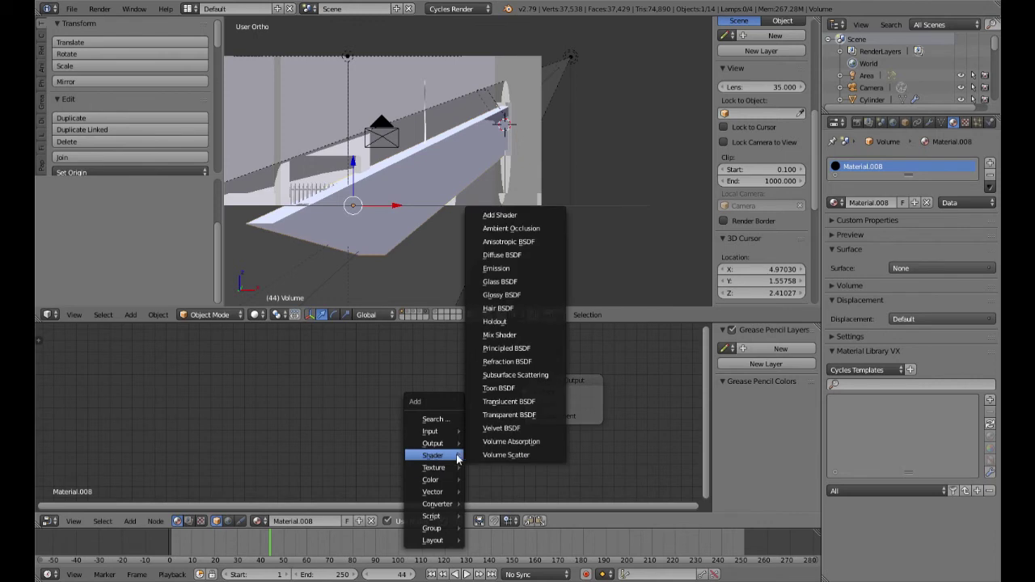
{"action": "left_click", "coordinate": [506, 455]}
{"action": "left_click", "coordinate": [364, 428]}
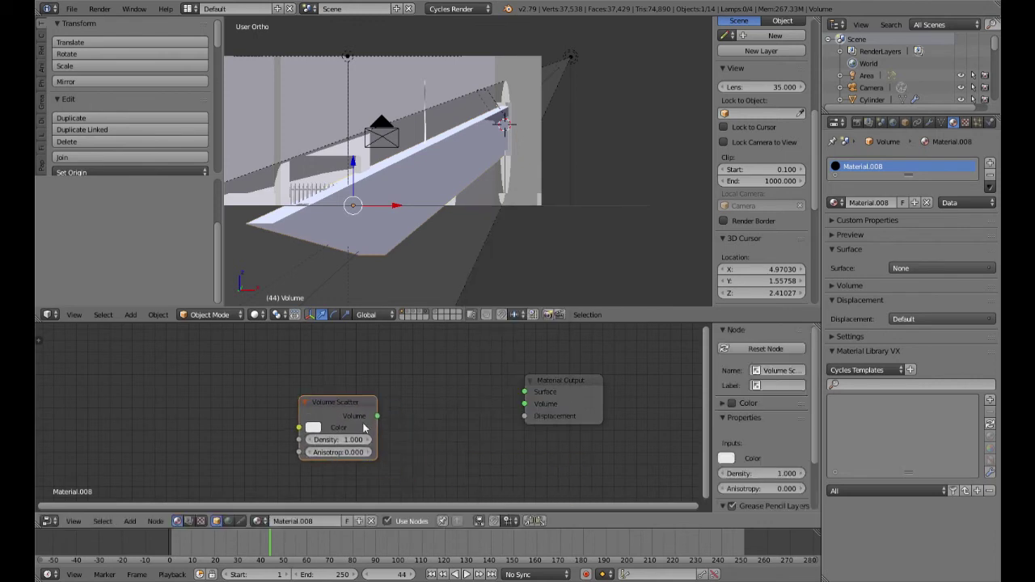
{"action": "left_click_drag", "start_coordinate": [377, 416], "coordinate": [524, 403]}
{"action": "scroll", "coordinate": [331, 470], "scroll_direction": "up", "scroll_amount": 2}
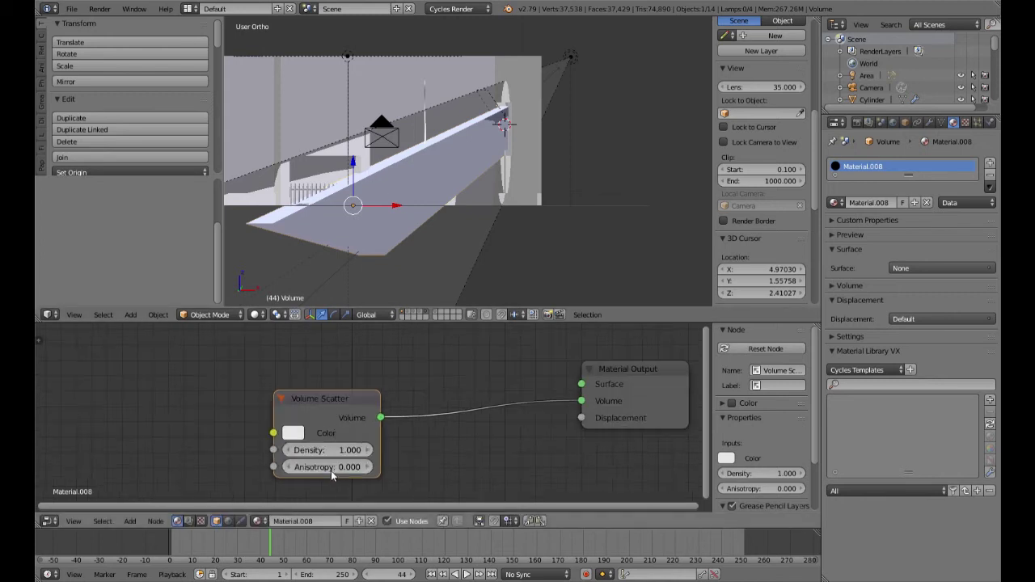
Preview the camera view rendered and set Volume Scatter density to 0.080 after trying 0.1
{"action": "key", "text": "KP_0"}
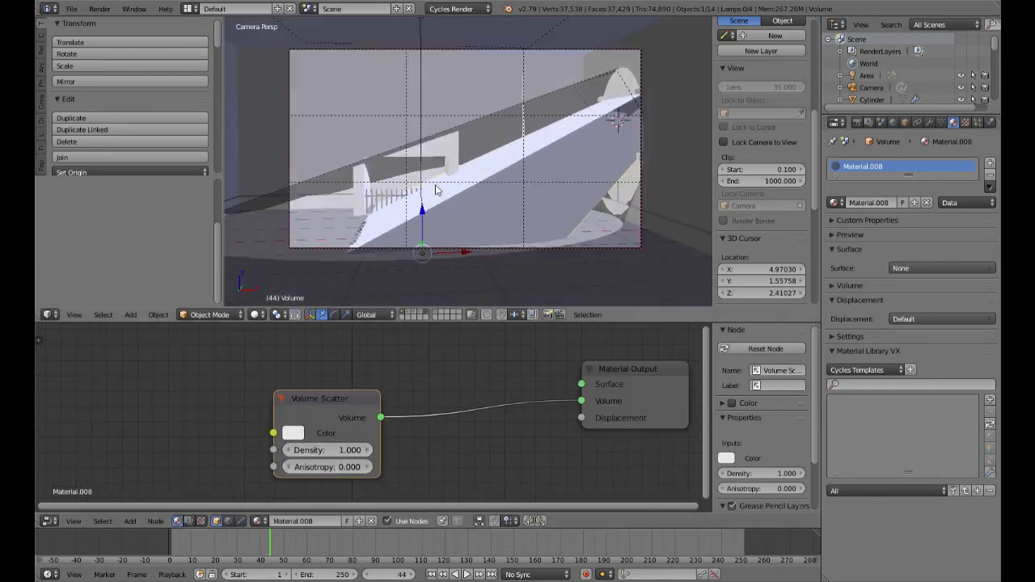
{"action": "key", "text": "shift+z"}
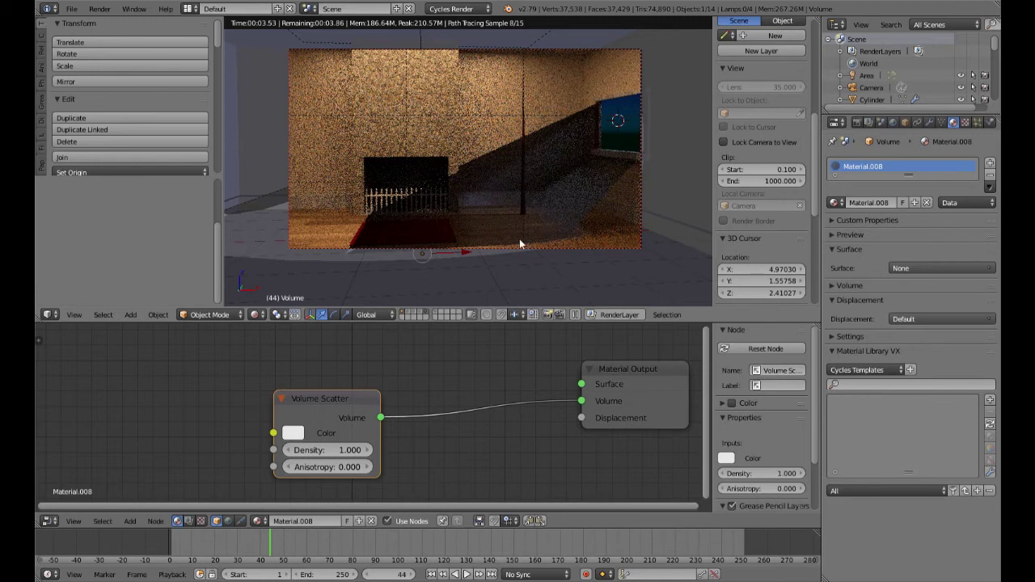
{"action": "left_click", "coordinate": [332, 455]}
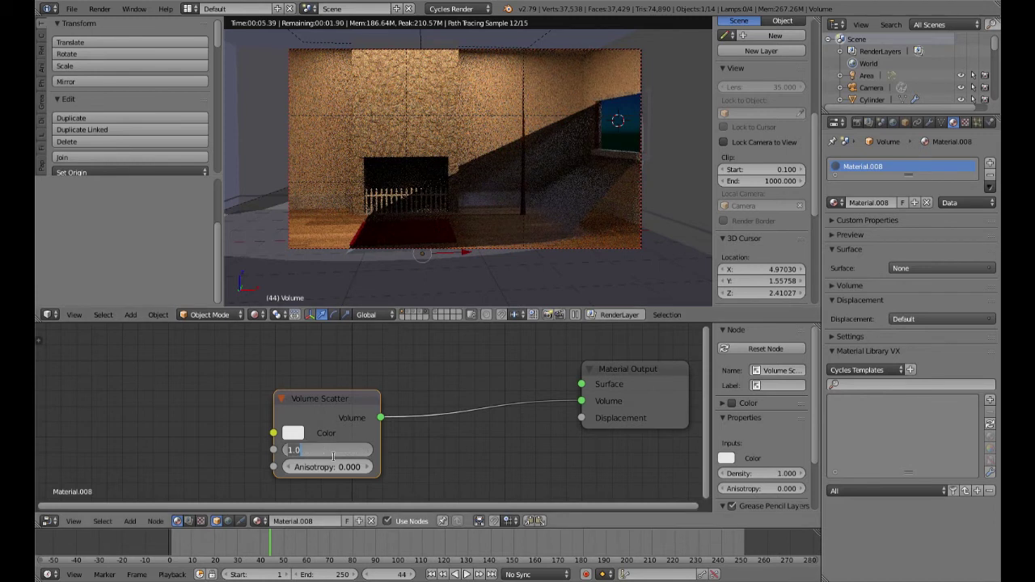
{"action": "key", "text": "BackSpace"}
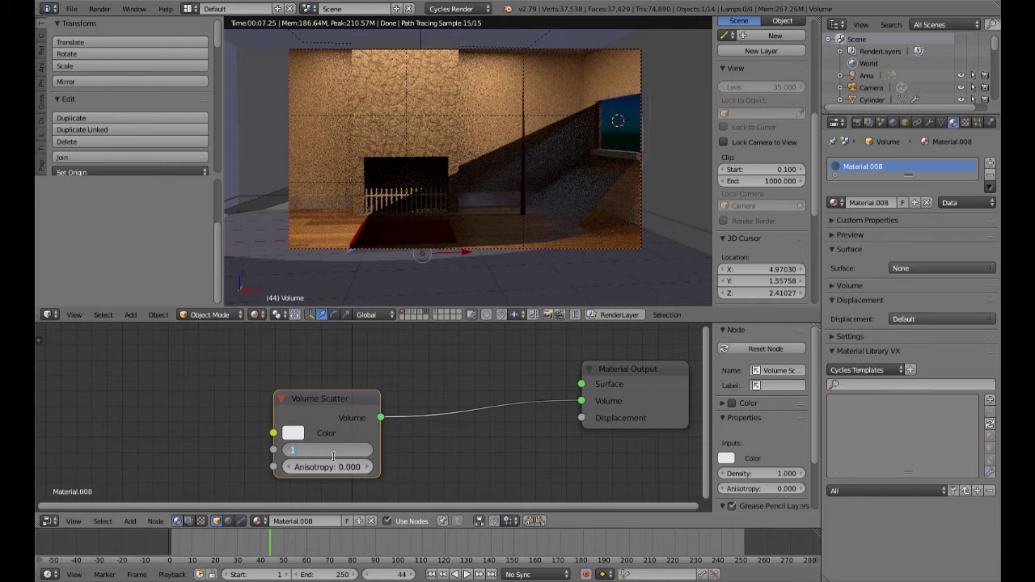
{"action": "type", "text": "0.1"}
{"action": "key", "text": "Return"}
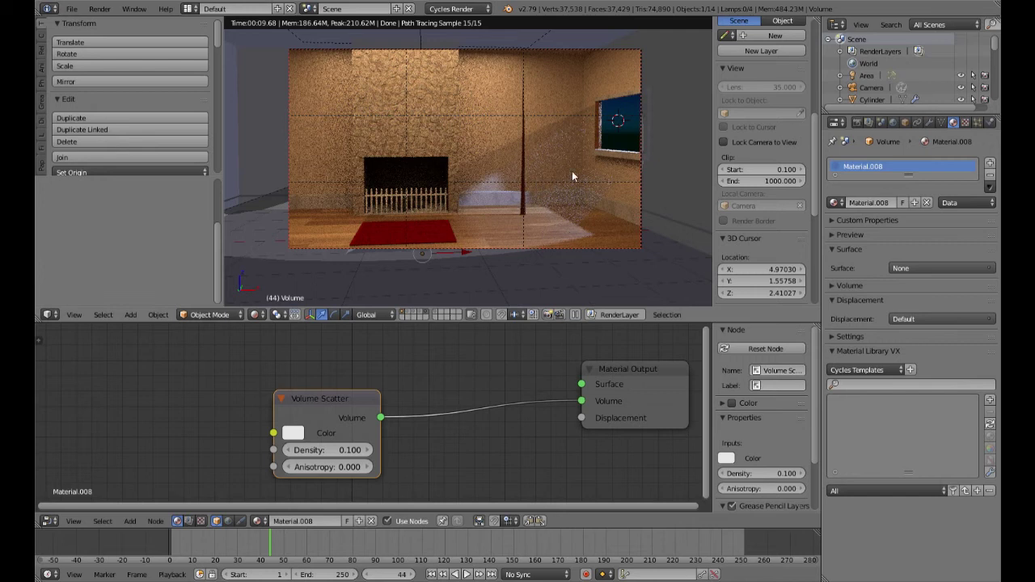
{"action": "left_click", "coordinate": [326, 450]}
{"action": "key", "text": "BackSpace"}
{"action": "type", "text": ".08"}
{"action": "key", "text": "Return"}
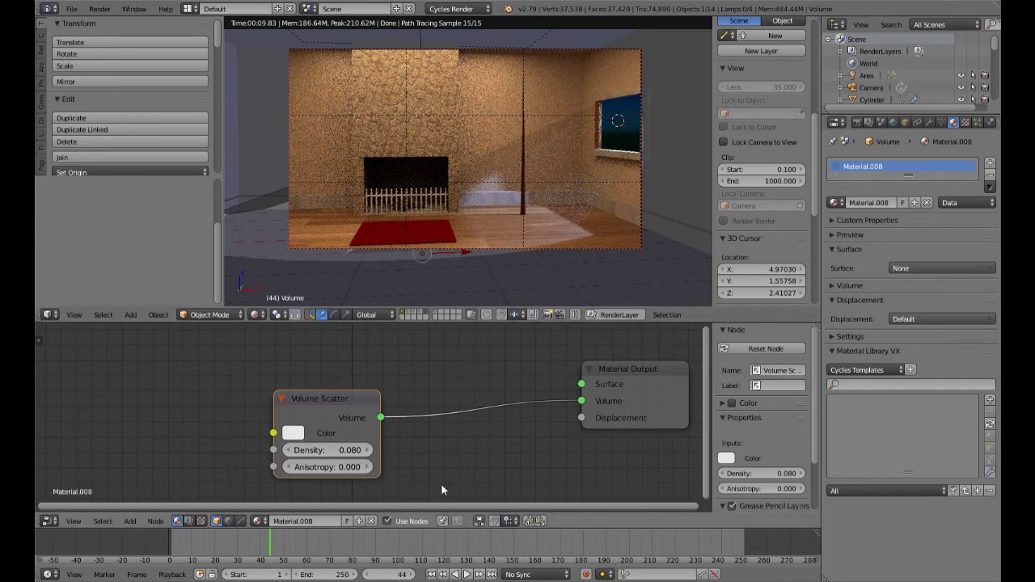
Make the Volume Scatter colour full white by raising HSV value to 1.0
{"action": "scroll", "coordinate": [317, 474], "scroll_direction": "up", "scroll_amount": 1}
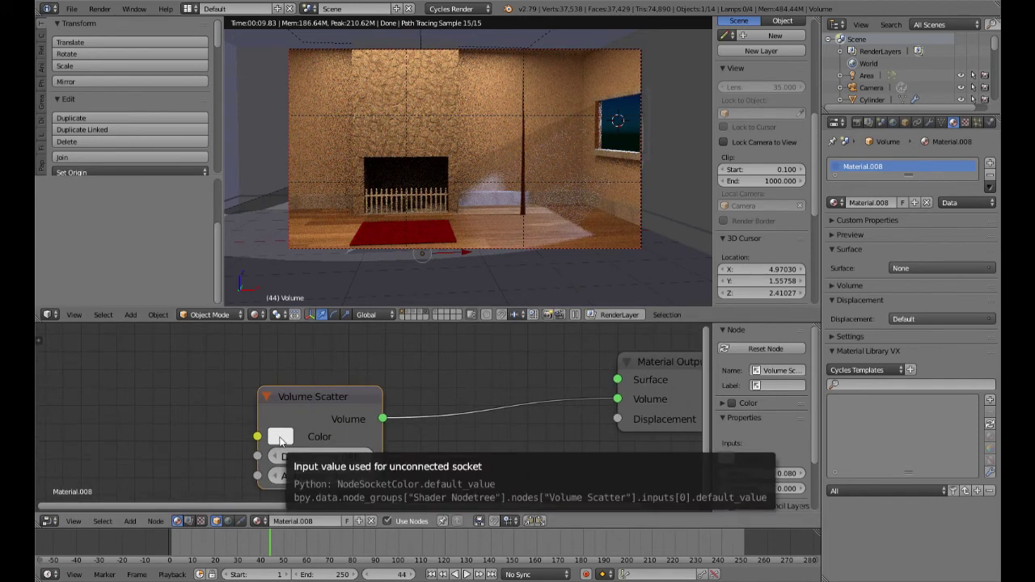
{"action": "left_click", "coordinate": [281, 438]}
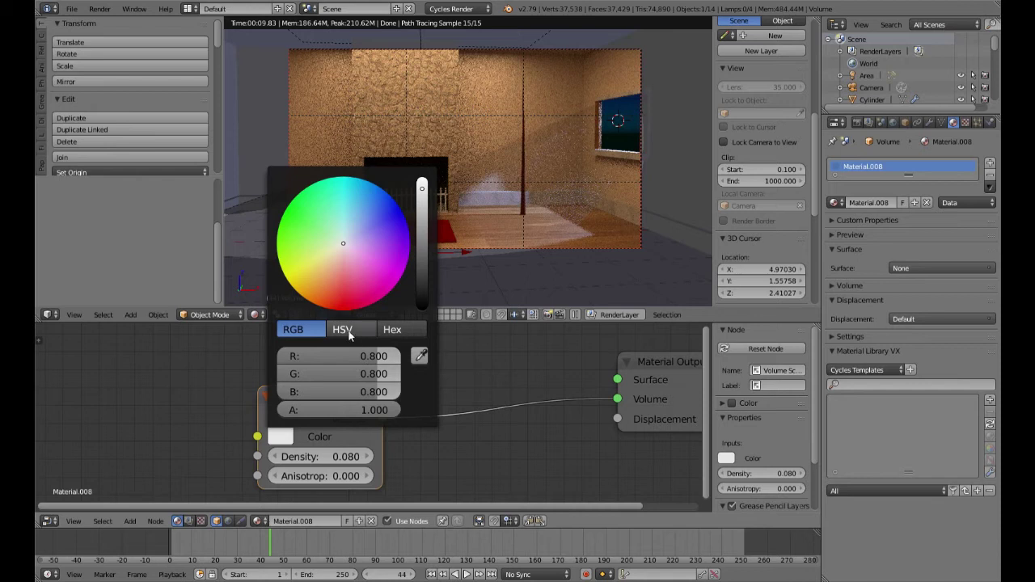
{"action": "left_click", "coordinate": [342, 329]}
{"action": "left_click_drag", "start_coordinate": [402, 389], "coordinate": [416, 400]}
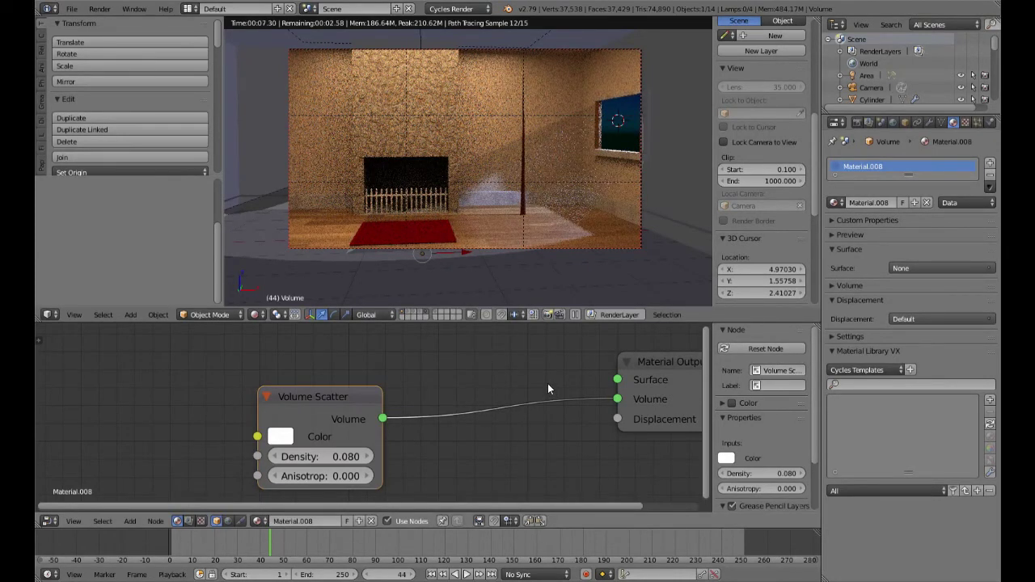
Add a Volume Absorption node and a Mix Shader, feeding absorption into the mix's second shader
{"action": "scroll", "coordinate": [454, 475], "scroll_direction": "down", "scroll_amount": 2}
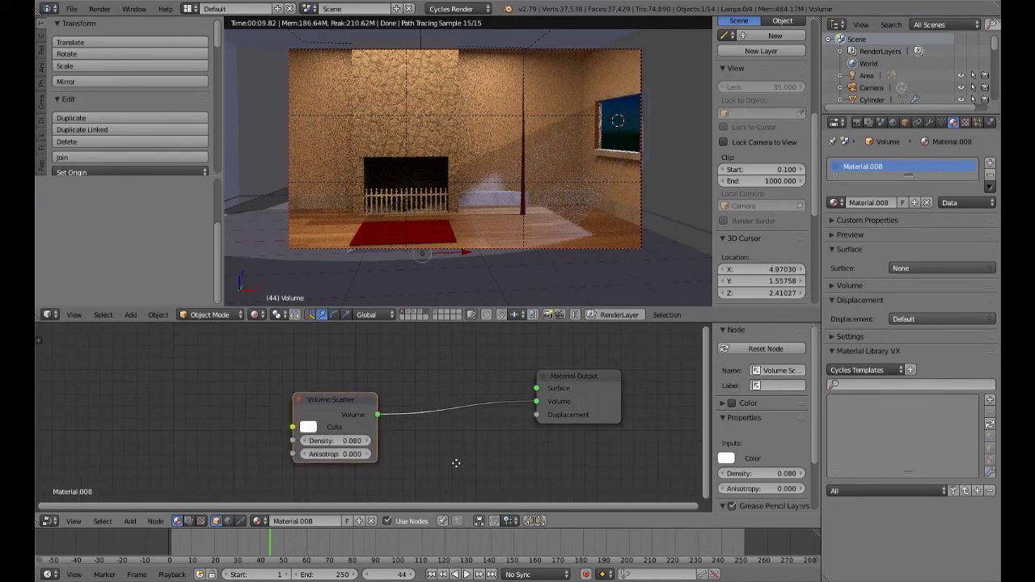
{"action": "middle_click_drag", "start_coordinate": [456, 462], "coordinate": [434, 426]}
{"action": "key", "text": "shift+a"}
{"action": "mouse_move", "coordinate": [408, 430]}
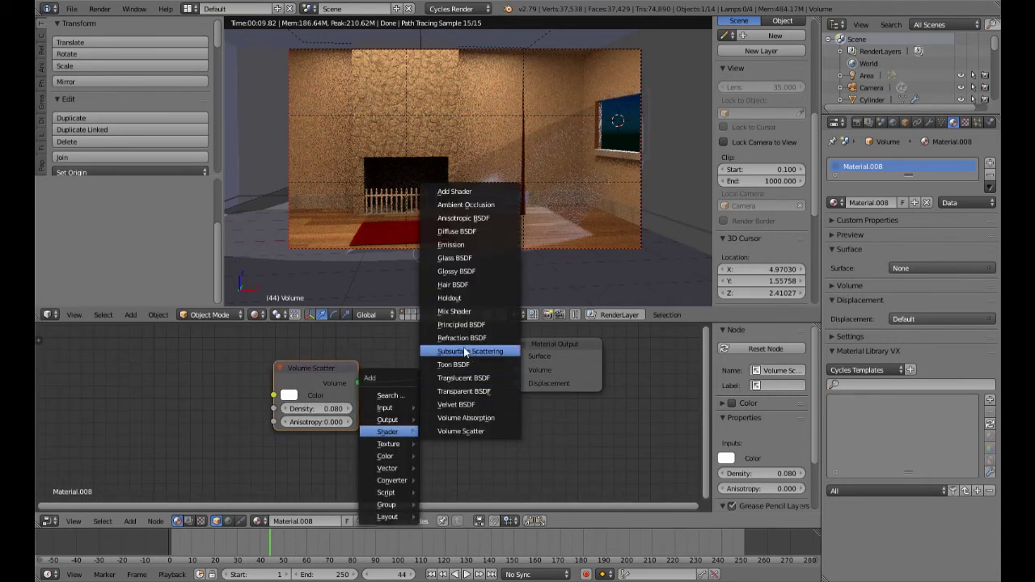
{"action": "left_click", "coordinate": [466, 417]}
{"action": "left_click", "coordinate": [267, 444]}
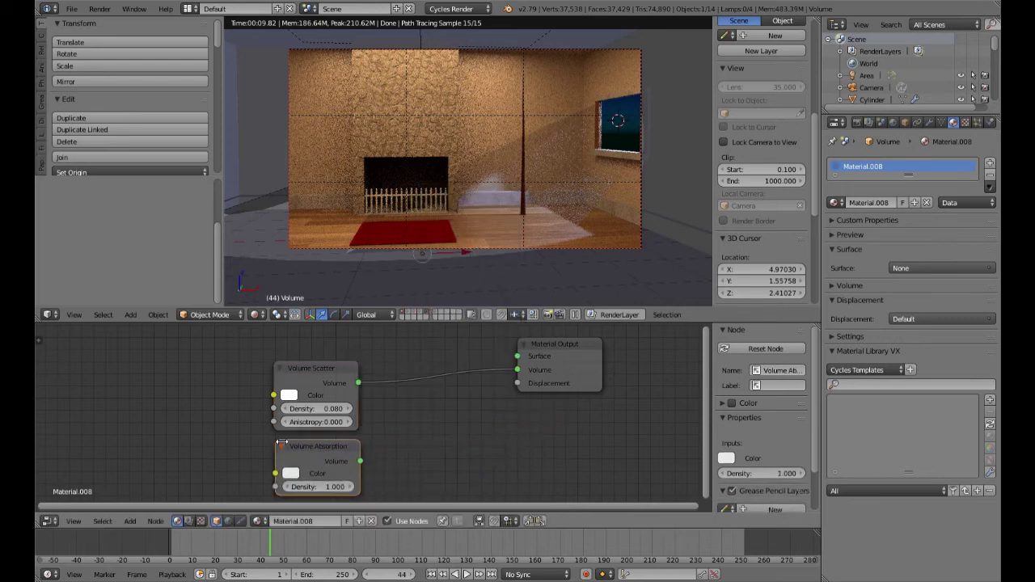
{"action": "key", "text": "shift+a"}
{"action": "mouse_move", "coordinate": [421, 437]}
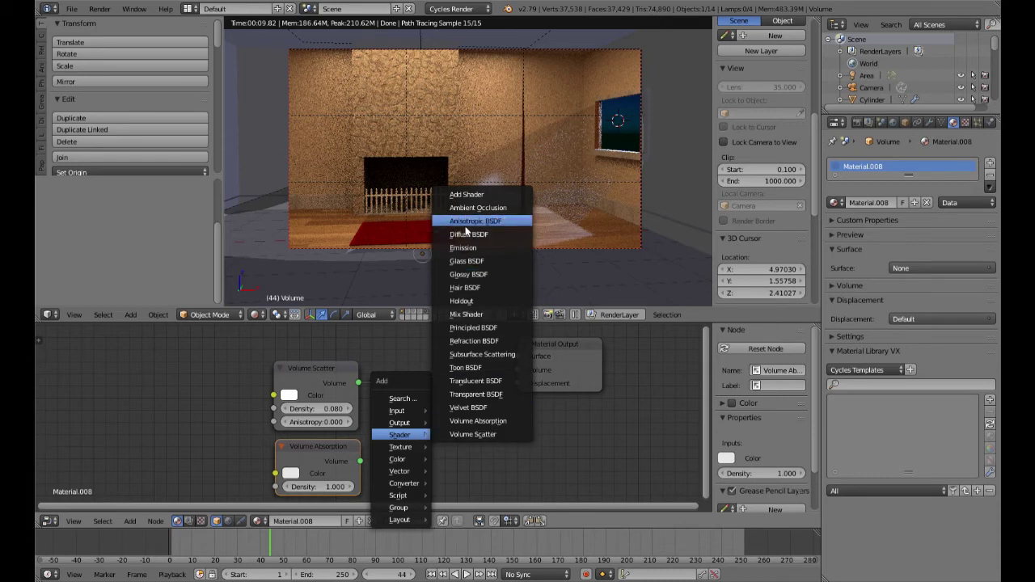
{"action": "left_click", "coordinate": [466, 314]}
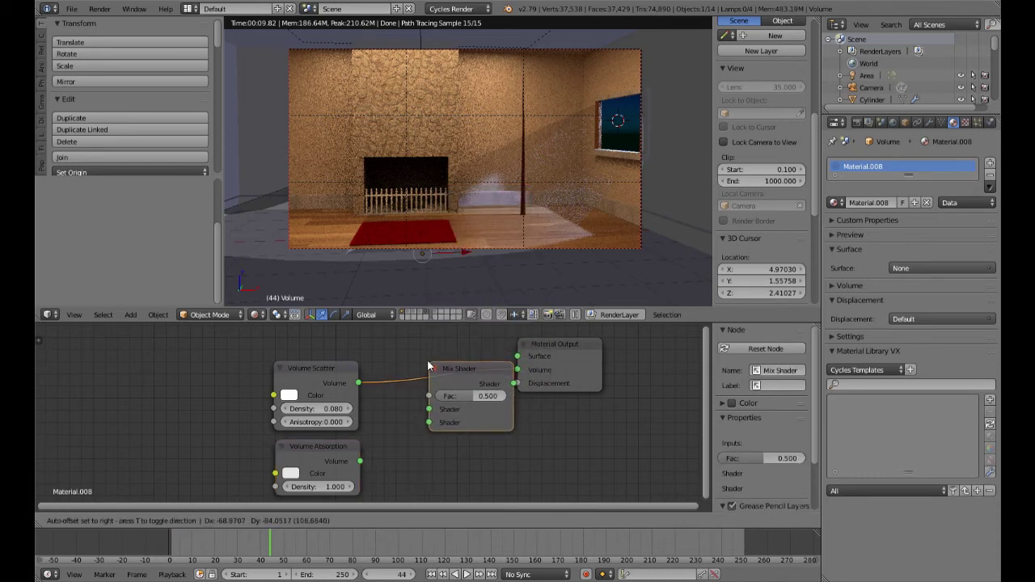
{"action": "left_click", "coordinate": [427, 364]}
{"action": "left_click_drag", "start_coordinate": [360, 461], "coordinate": [427, 421]}
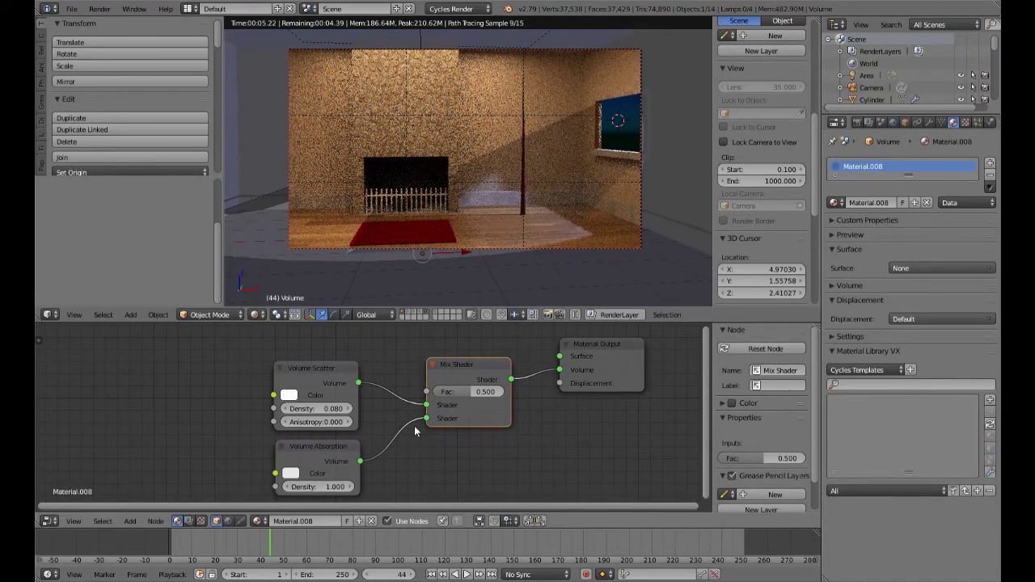
Wire Volume Scatter straight to Output Volume, delete both trial nodes, and switch to solid shading
{"action": "left_click_drag", "start_coordinate": [428, 406], "coordinate": [561, 372]}
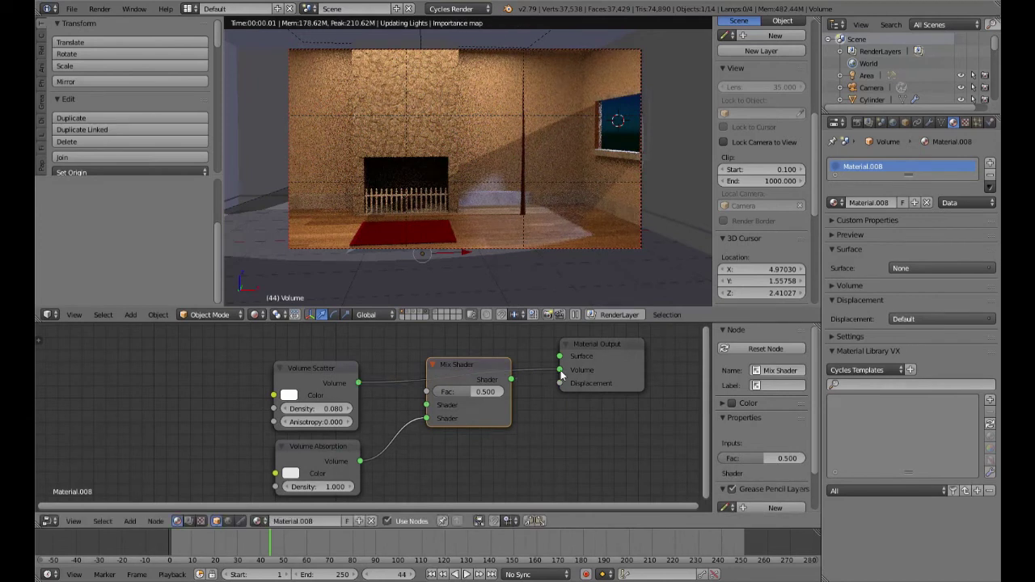
{"action": "key", "text": "x"}
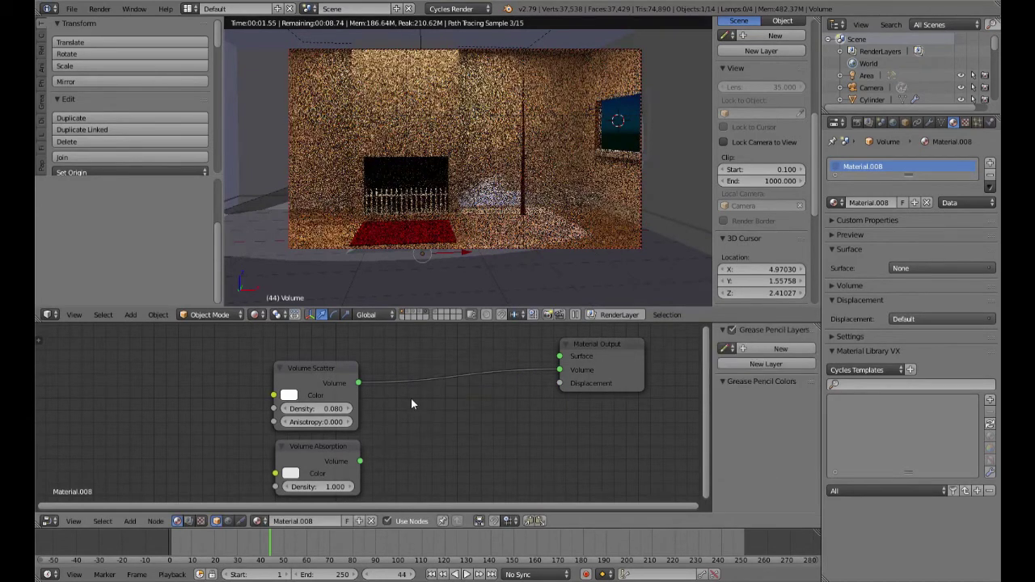
{"action": "left_click", "coordinate": [341, 448]}
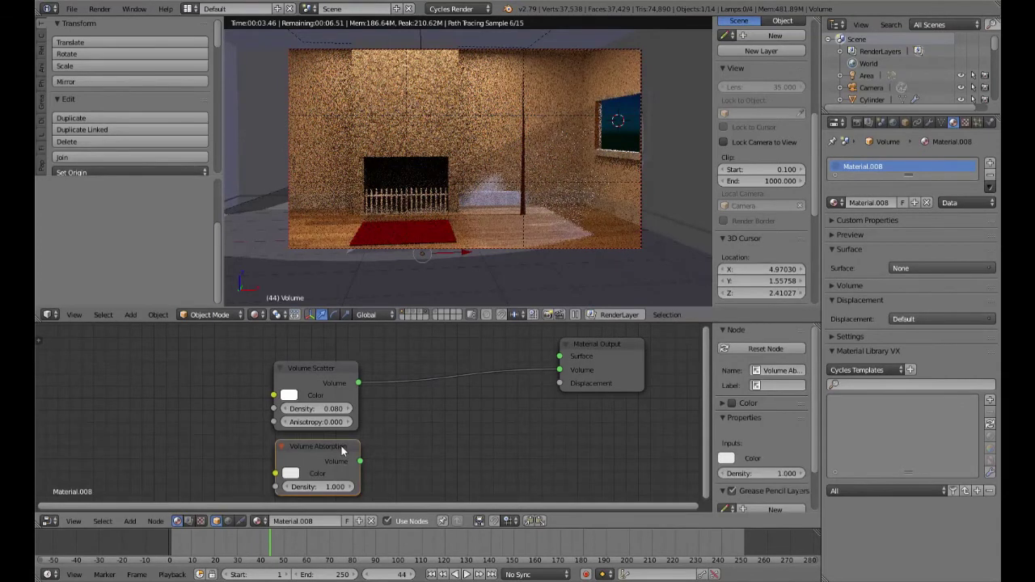
{"action": "key", "text": "x"}
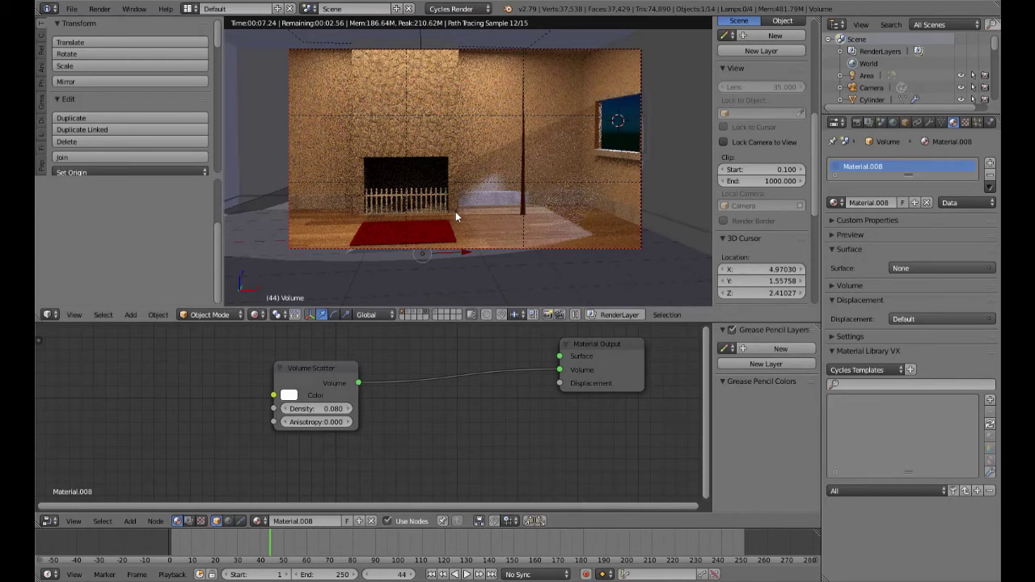
{"action": "key", "text": "shift+z"}
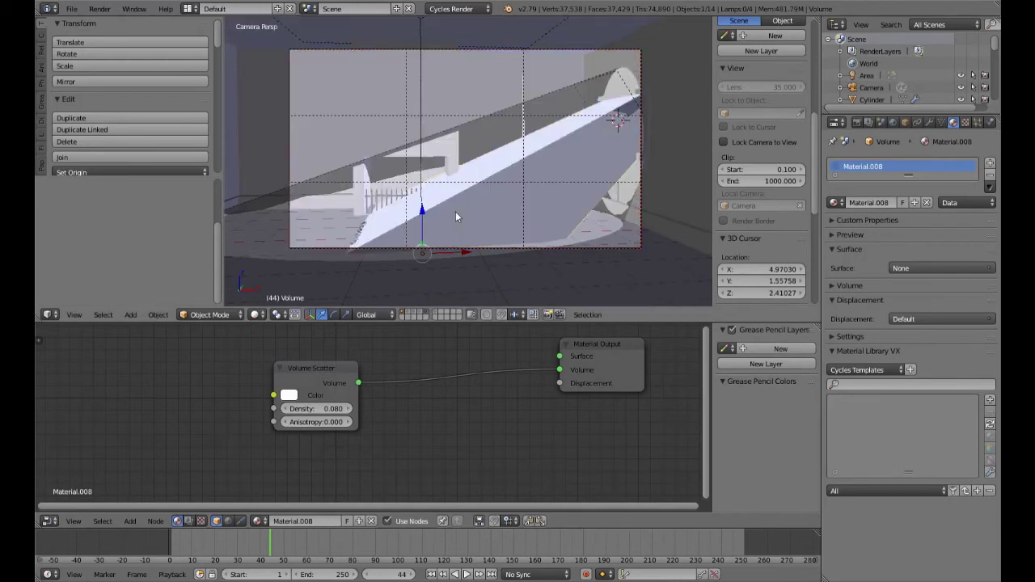
Move the volume cone object onto its own layer
{"action": "right_click", "coordinate": [535, 173]}
{"action": "key", "text": "KP_5"}
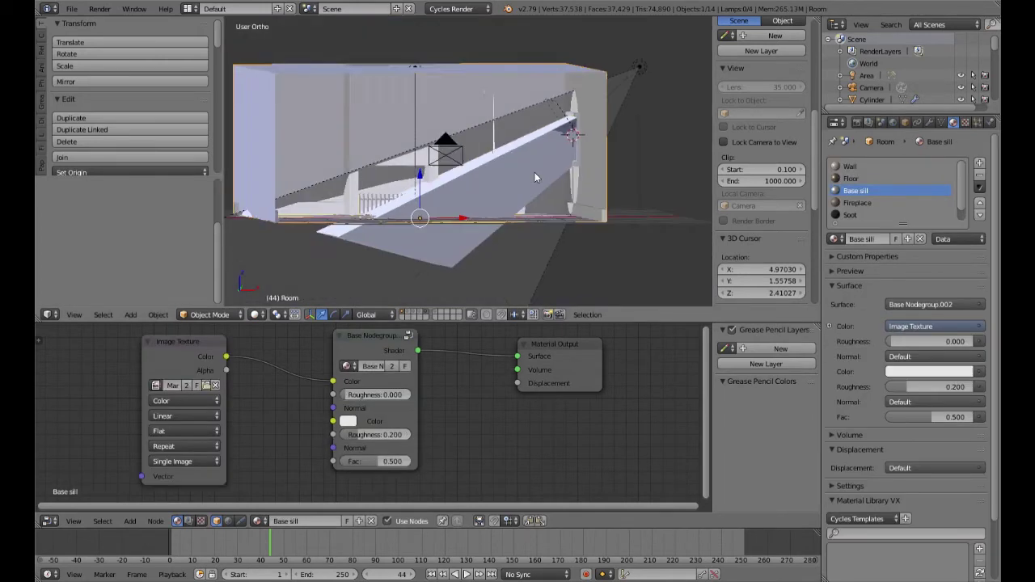
{"action": "right_click", "coordinate": [395, 238]}
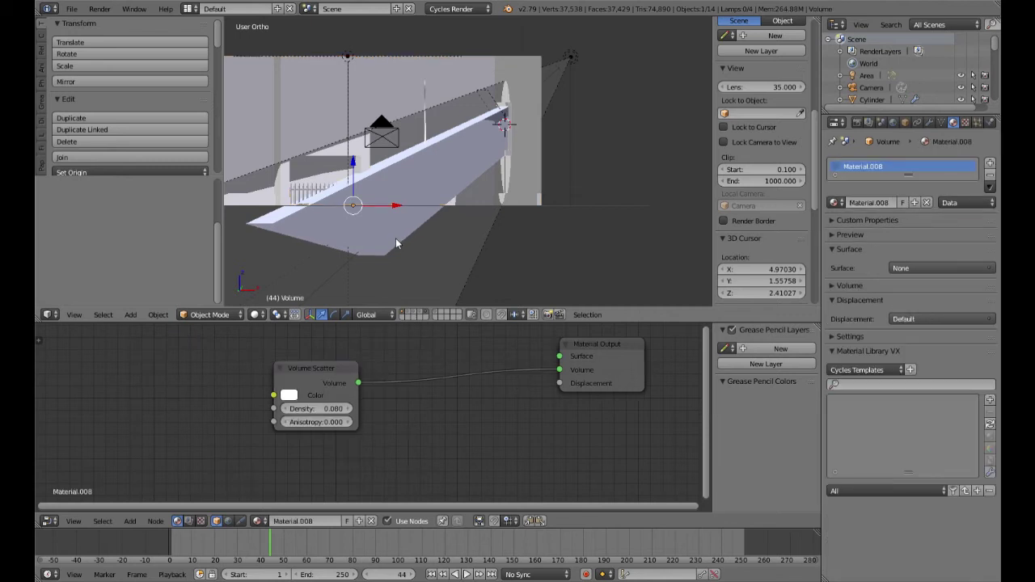
{"action": "key", "text": "m"}
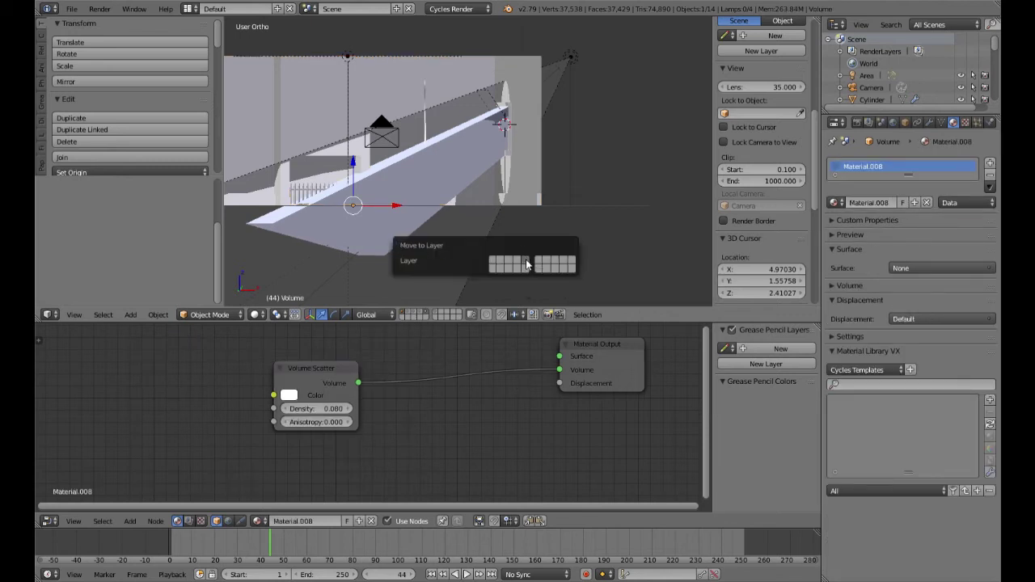
{"action": "left_click", "coordinate": [428, 314]}
{"action": "middle_click_drag", "start_coordinate": [477, 220], "coordinate": [468, 240]}
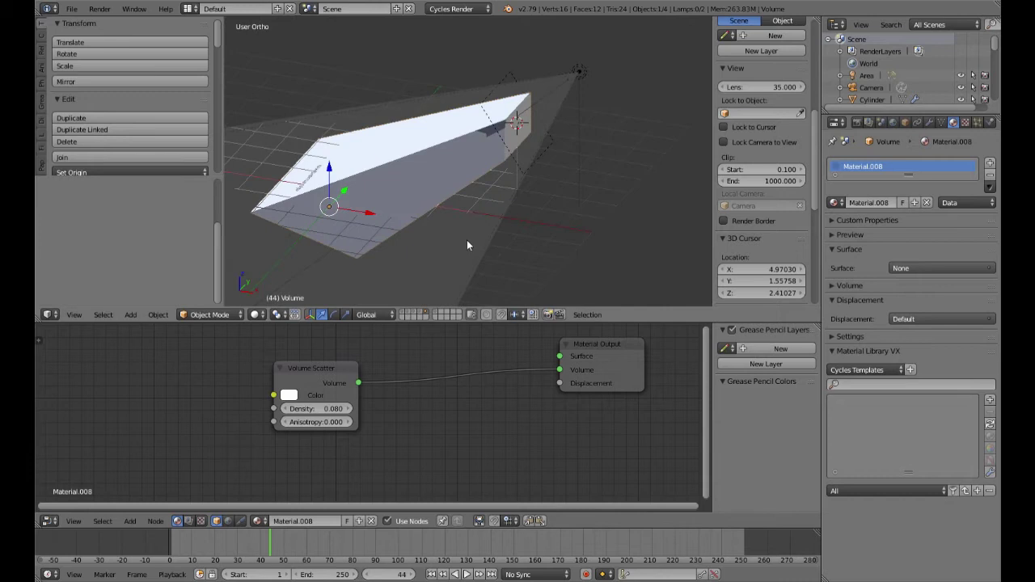
Widen the spot lamp's cone to 53.2° with house and volume layers visible in camera view
{"action": "right_click", "coordinate": [581, 67]}
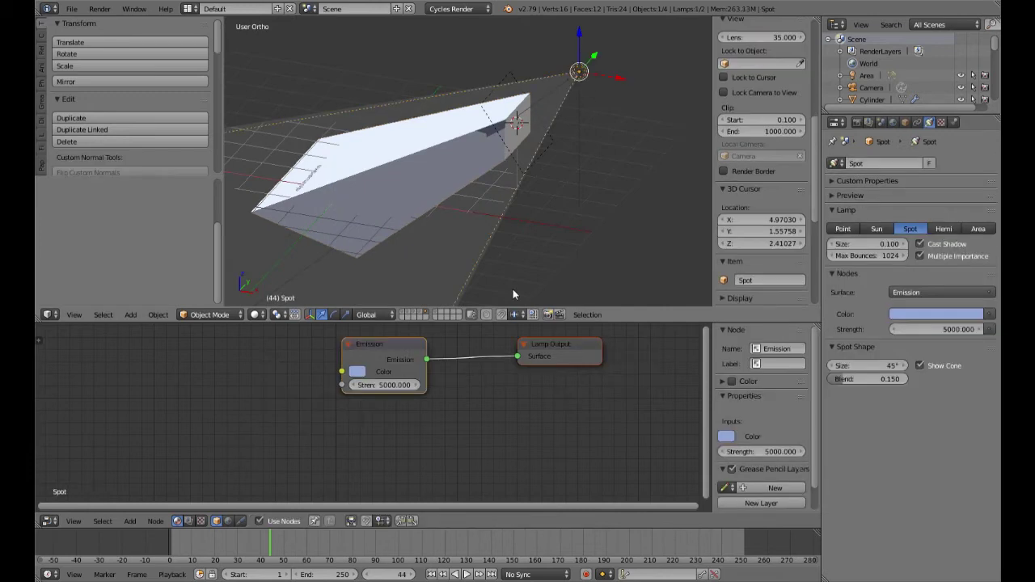
{"action": "left_click", "coordinate": [405, 315]}
{"action": "key", "text": "KP_0"}
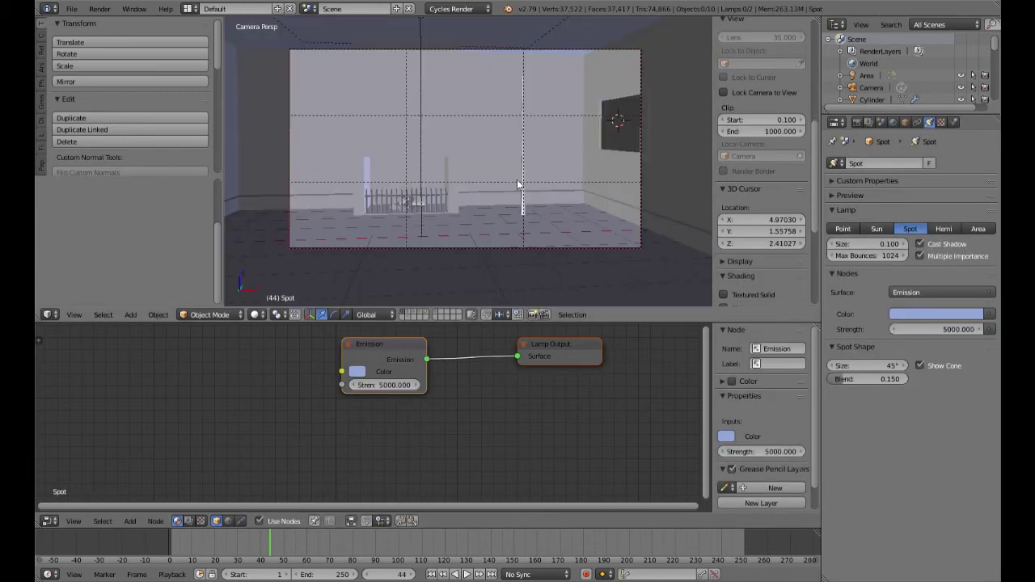
{"action": "left_click", "coordinate": [430, 315], "text": "shift"}
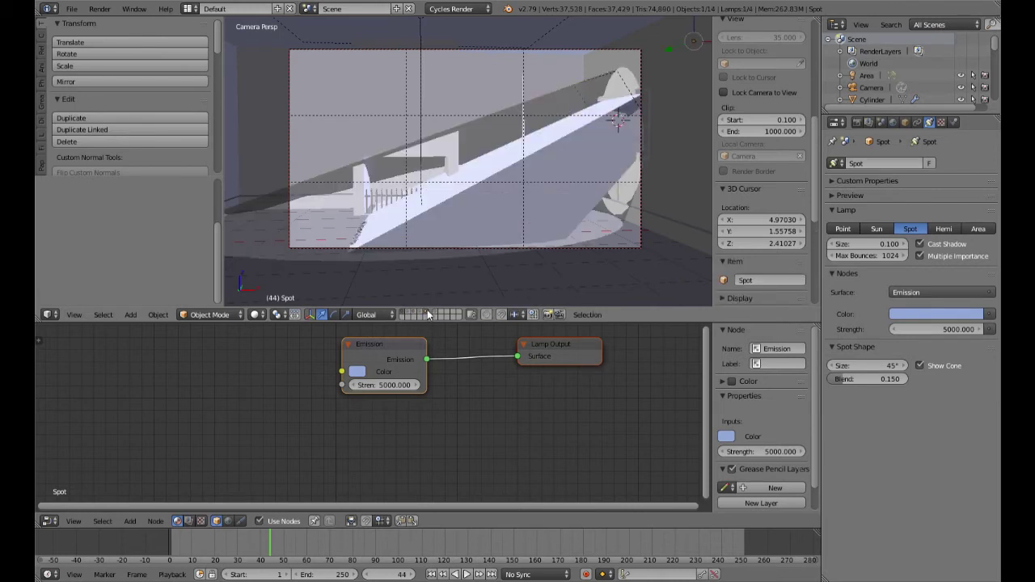
{"action": "left_click_drag", "start_coordinate": [878, 368], "coordinate": [947, 368]}
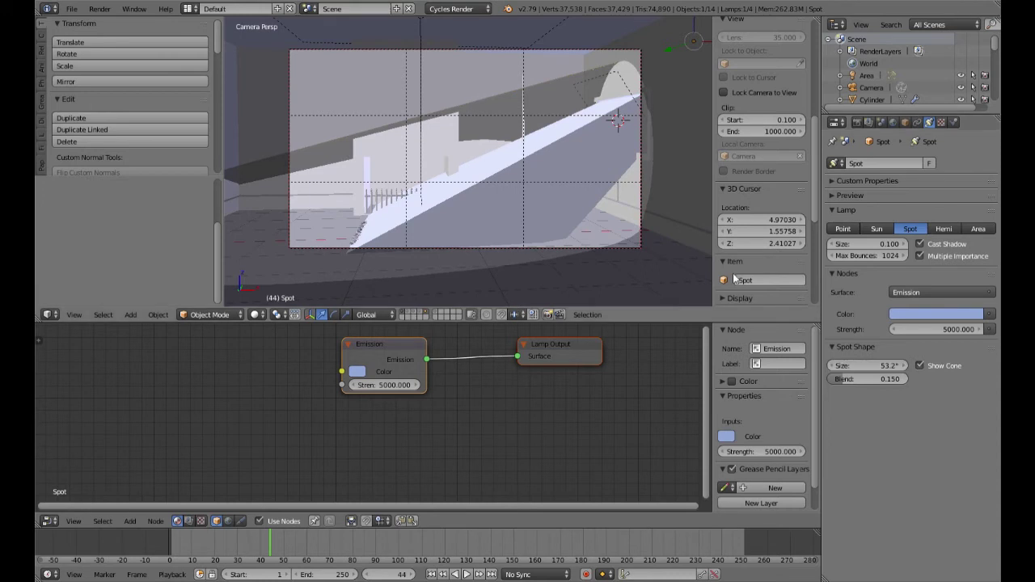
Trial-scale the volume cone, undo it, and enter Edit Mode on its mesh
{"action": "right_click", "coordinate": [436, 269]}
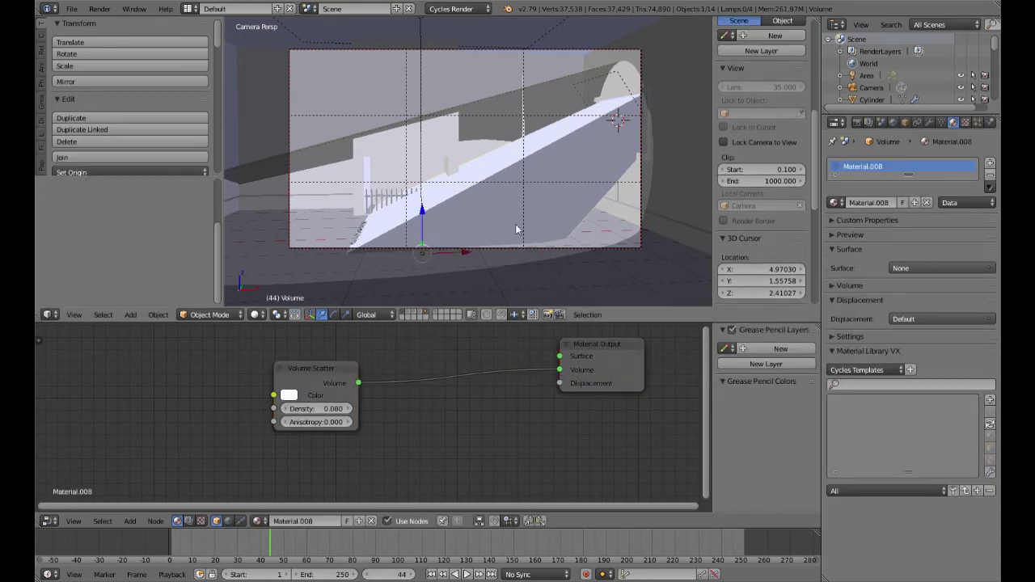
{"action": "key", "text": "s"}
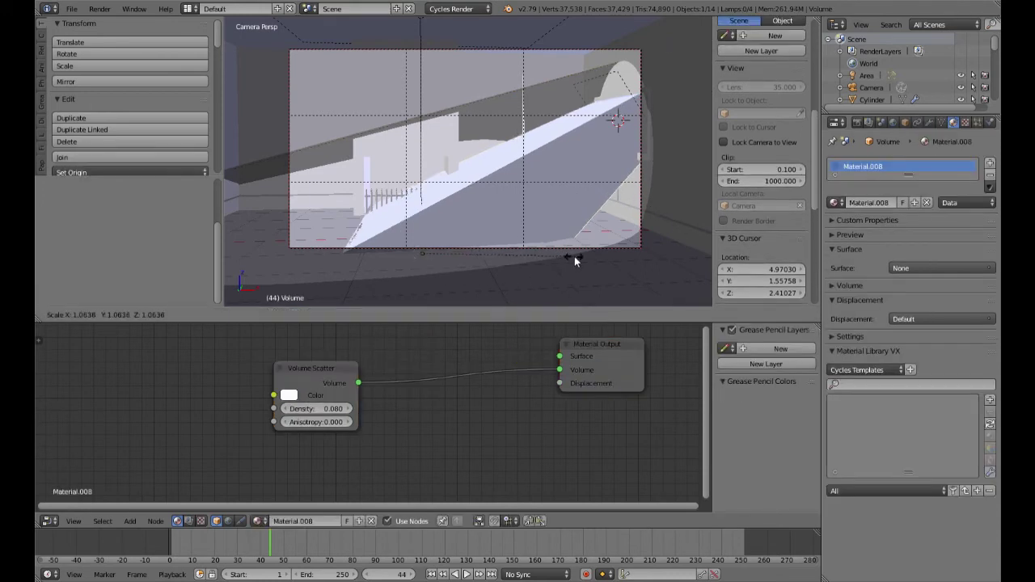
{"action": "left_click", "coordinate": [639, 266]}
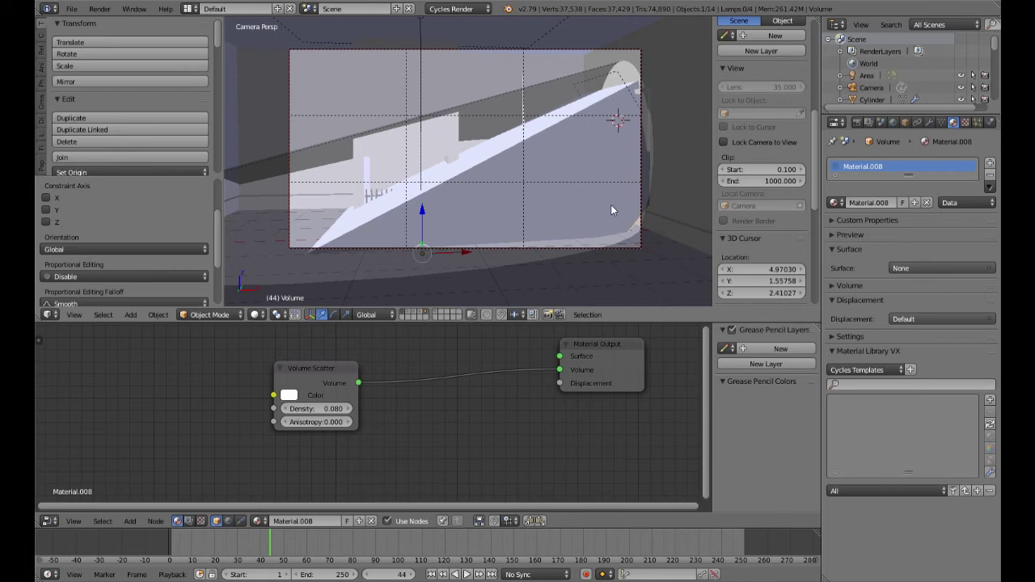
{"action": "key", "text": "ctrl+z"}
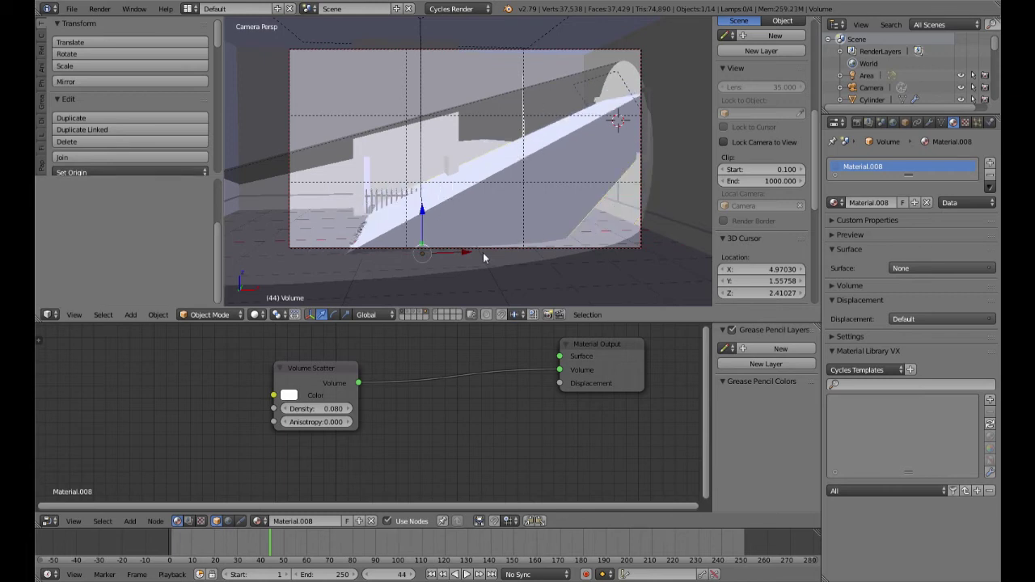
{"action": "key", "text": "Tab"}
Enlarge the Volume's bottom face from a free solid view
{"action": "key", "text": "KP_0"}
{"action": "key", "text": "shift+z"}
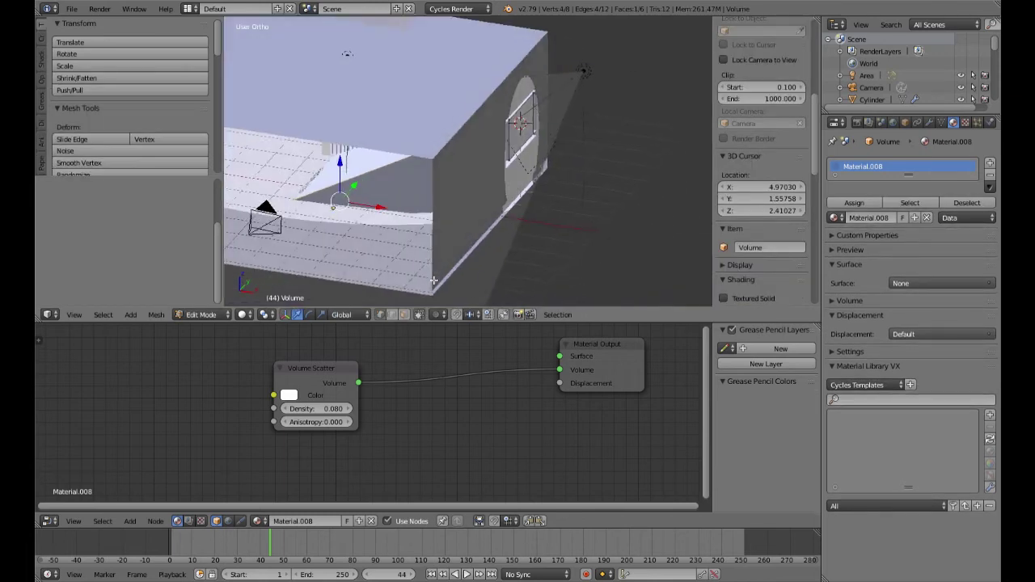
{"action": "middle_click_drag", "start_coordinate": [434, 281], "coordinate": [471, 220]}
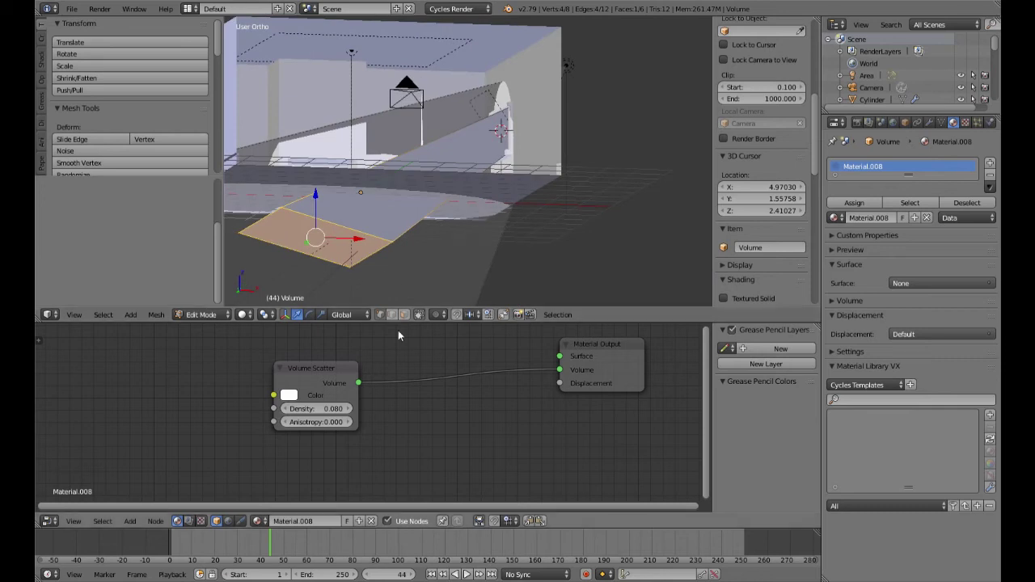
{"action": "key", "text": "s"}
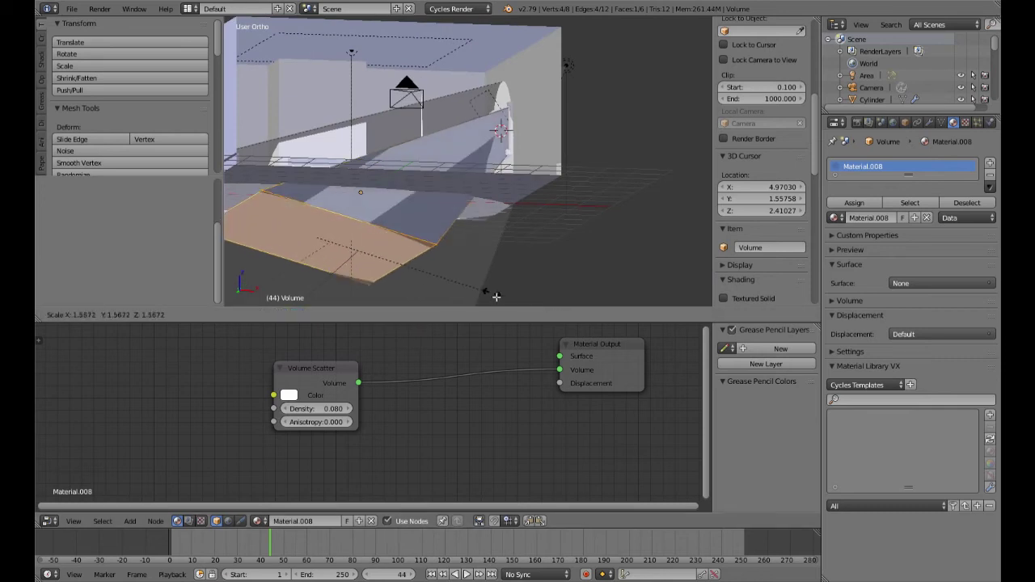
{"action": "left_click", "coordinate": [519, 298]}
{"action": "middle_click_drag", "start_coordinate": [518, 299], "coordinate": [289, 152]}
{"action": "middle_click_drag", "start_coordinate": [381, 260], "coordinate": [452, 266]}
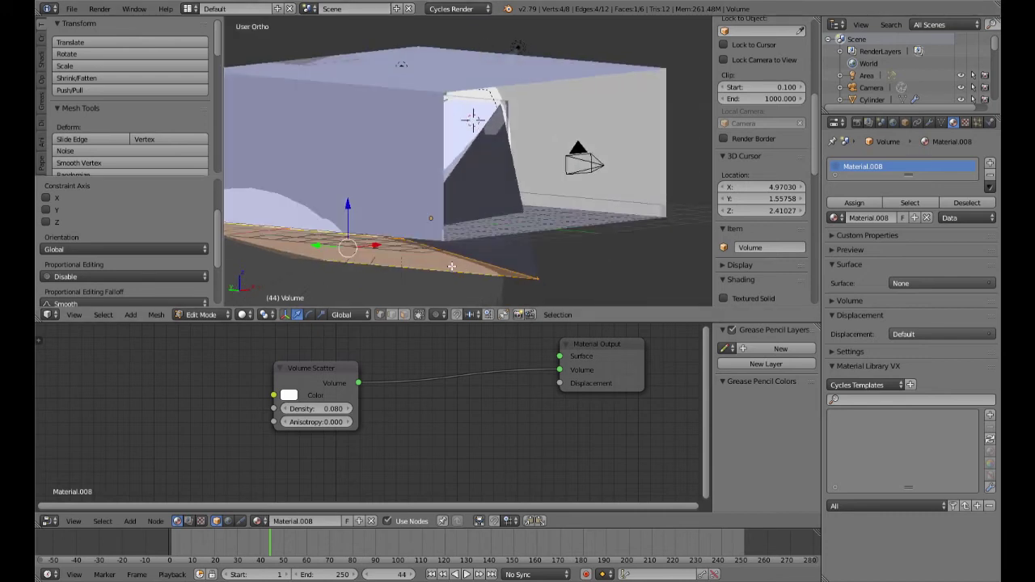
Move the bottom face along Y, then push it further out along X
{"action": "key", "text": "g"}
{"action": "key", "text": "y"}
{"action": "left_click", "coordinate": [311, 248]}
{"action": "middle_click_drag", "start_coordinate": [311, 248], "coordinate": [422, 250]}
{"action": "key", "text": "g"}
{"action": "key", "text": "x"}
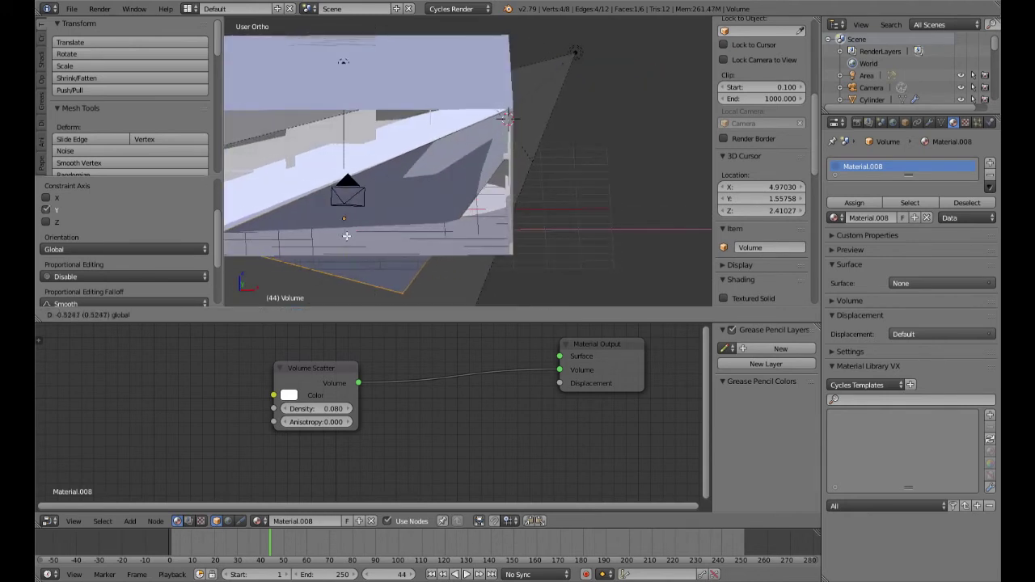
{"action": "left_click", "coordinate": [327, 235]}
{"action": "middle_click_drag", "start_coordinate": [440, 219], "coordinate": [447, 264]}
Shift two corner vertices of the bottom face along X
{"action": "right_click", "coordinate": [355, 280]}
{"action": "right_click", "coordinate": [471, 241], "text": "shift"}
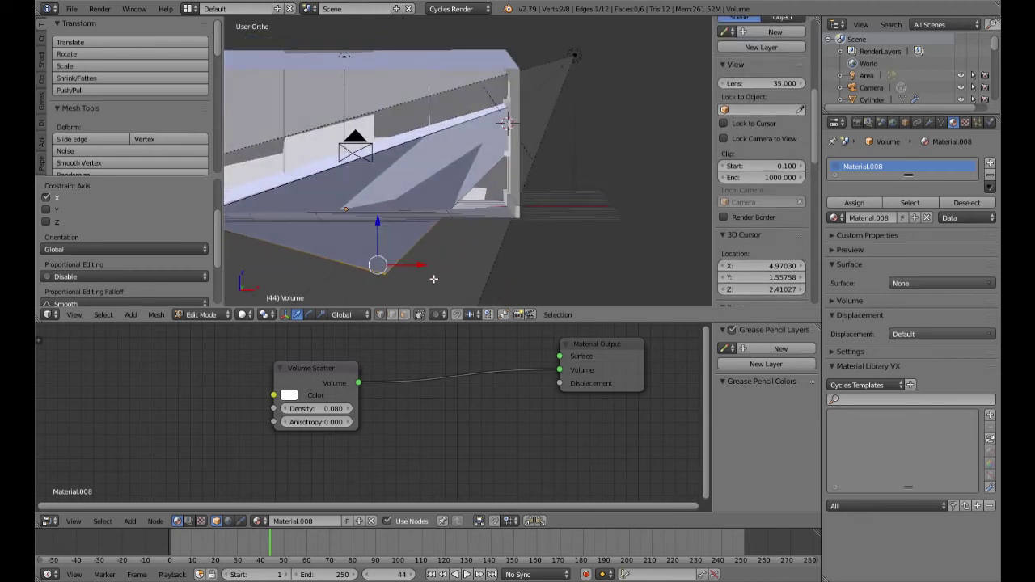
{"action": "key", "text": "g"}
{"action": "key", "text": "x"}
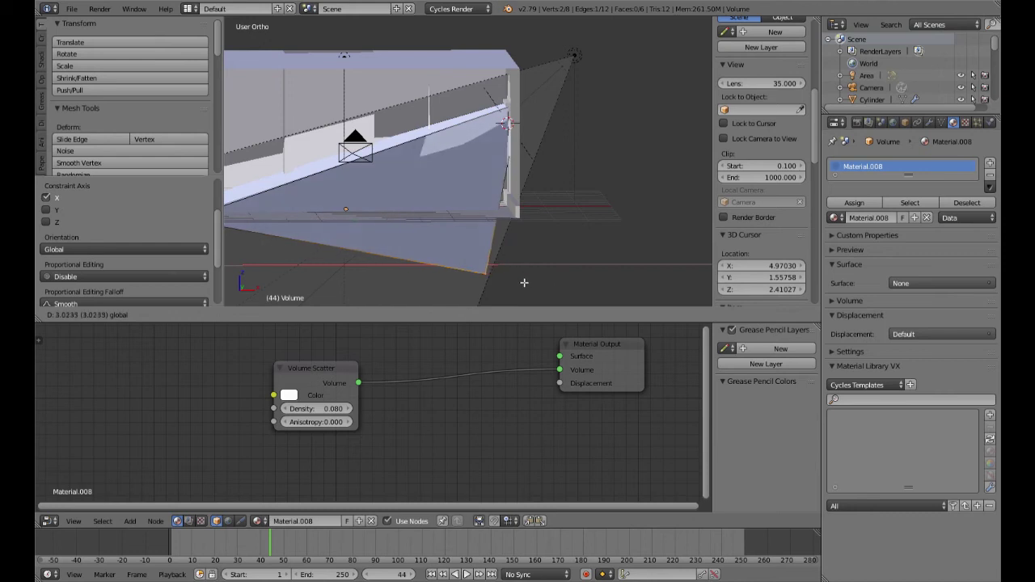
{"action": "left_click", "coordinate": [507, 286]}
{"action": "middle_click_drag", "start_coordinate": [506, 286], "coordinate": [474, 200]}
Apply rotation and scale to the Volume object and return to the camera view
{"action": "key", "text": "Tab"}
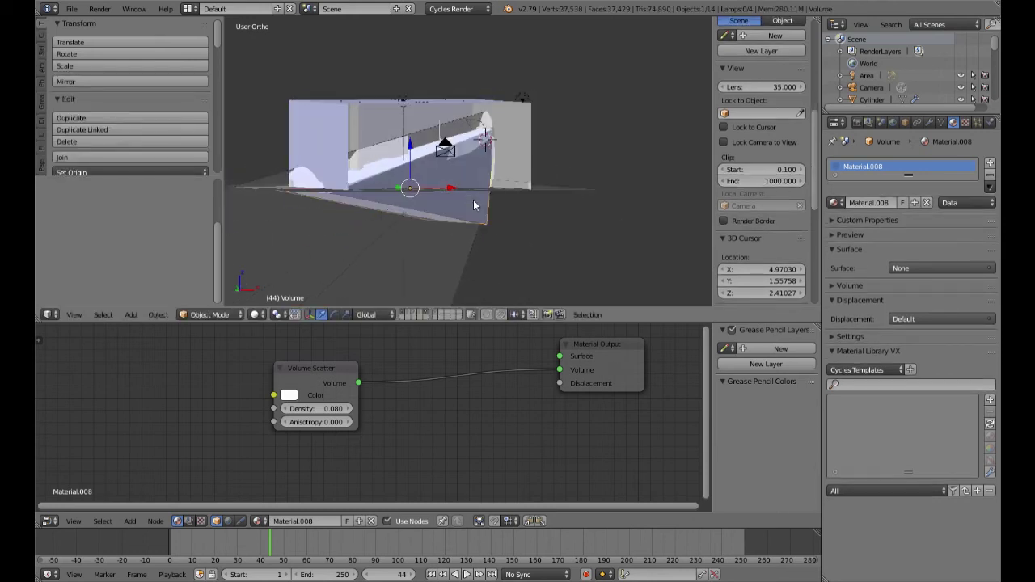
{"action": "key", "text": "ctrl+a"}
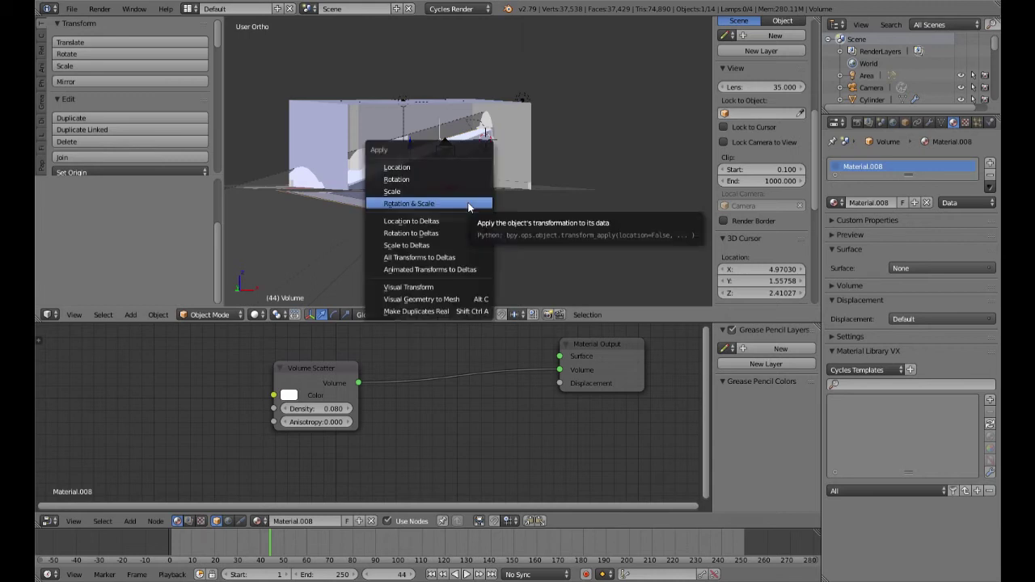
{"action": "left_click", "coordinate": [469, 204]}
{"action": "key", "text": "KP_1"}
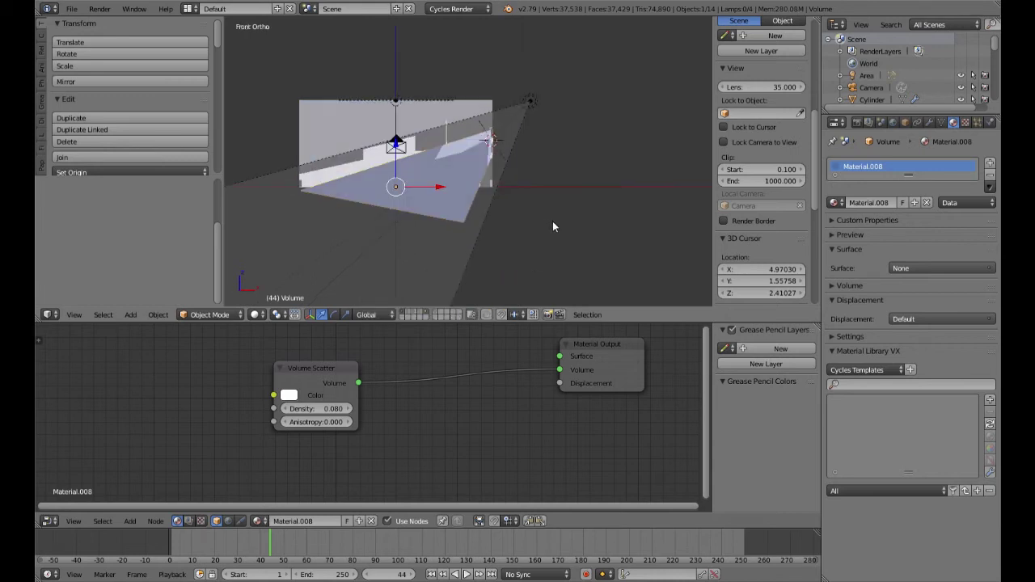
{"action": "key", "text": "KP_0"}
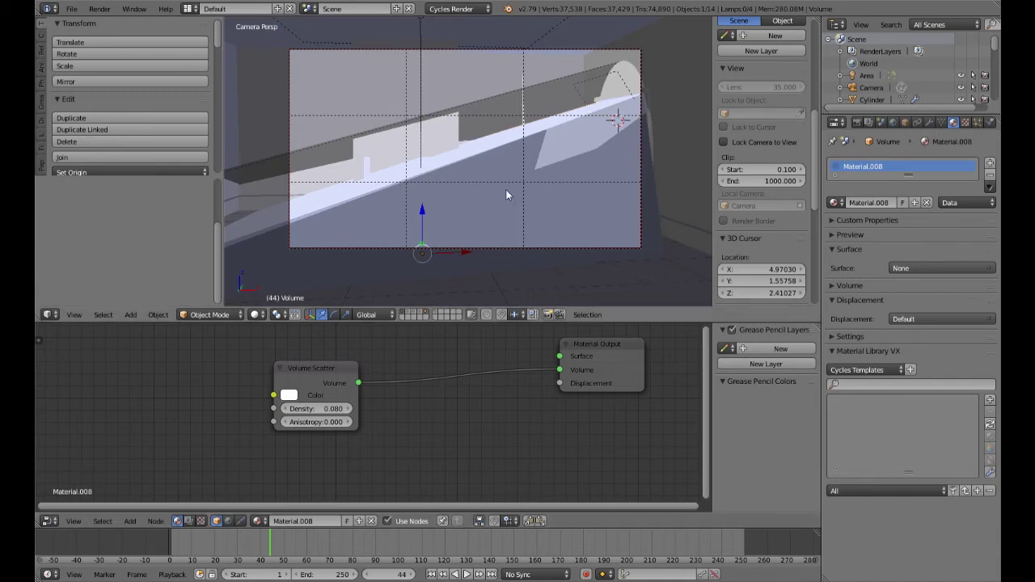
Render the preview, settle Volume Scatter density at 0.050 after 0.01, and show only the lamps' layer
{"action": "key", "text": "shift+z"}
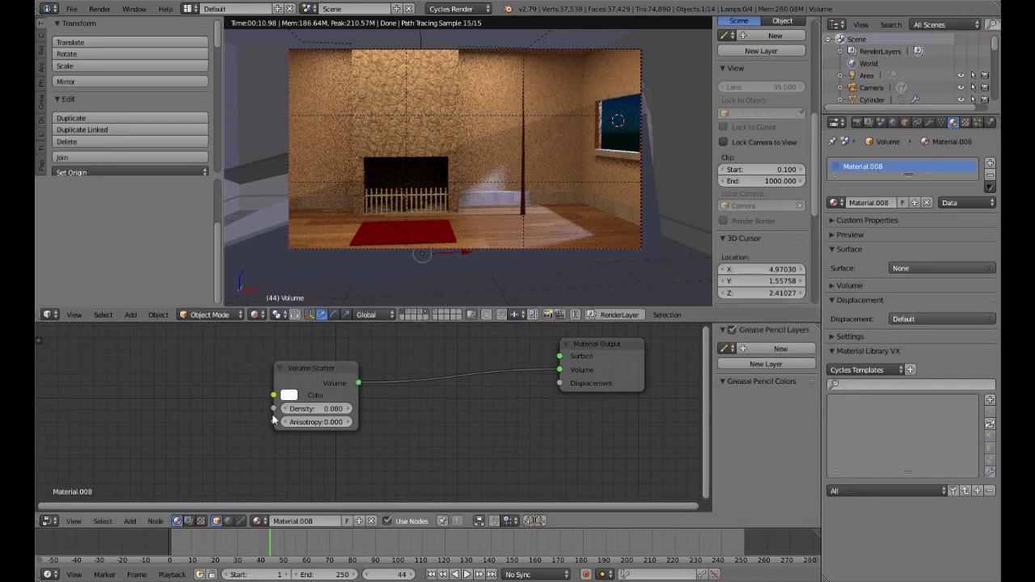
{"action": "scroll", "coordinate": [323, 429], "scroll_direction": "up", "scroll_amount": 1}
{"action": "left_click", "coordinate": [313, 409]}
{"action": "type", "text": "0.0"}
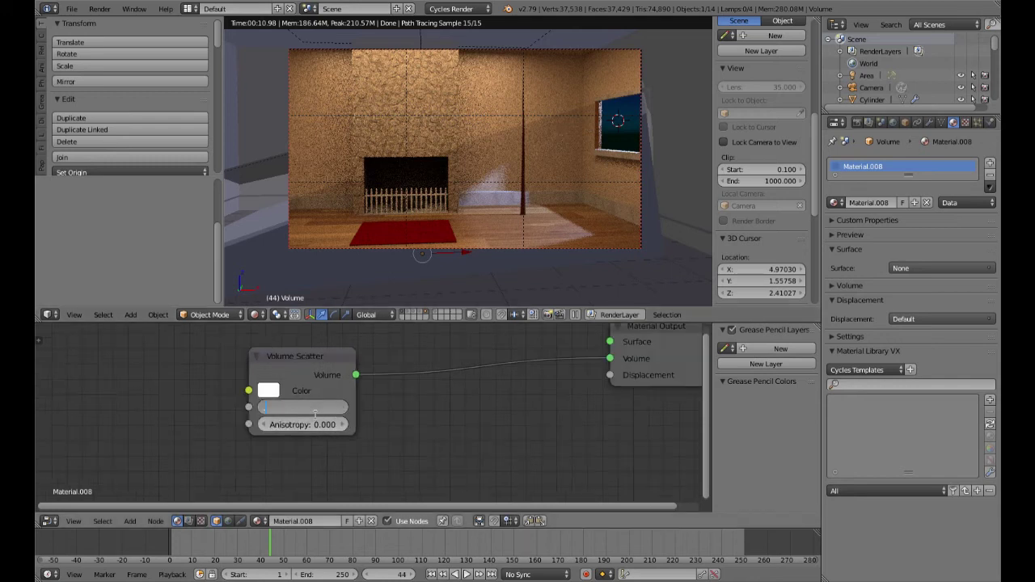
{"action": "type", "text": "1"}
{"action": "key", "text": "Return"}
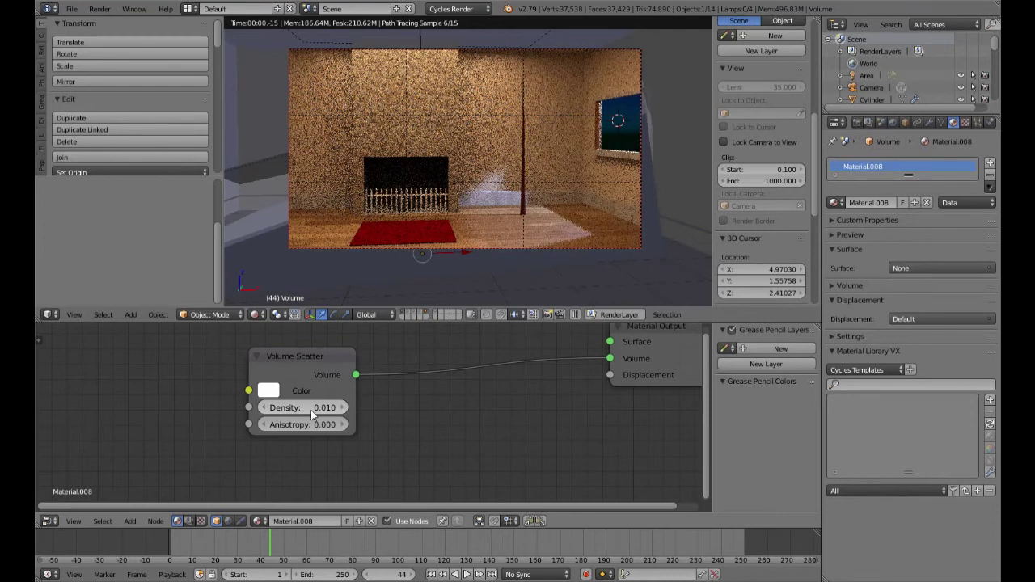
{"action": "left_click", "coordinate": [311, 411]}
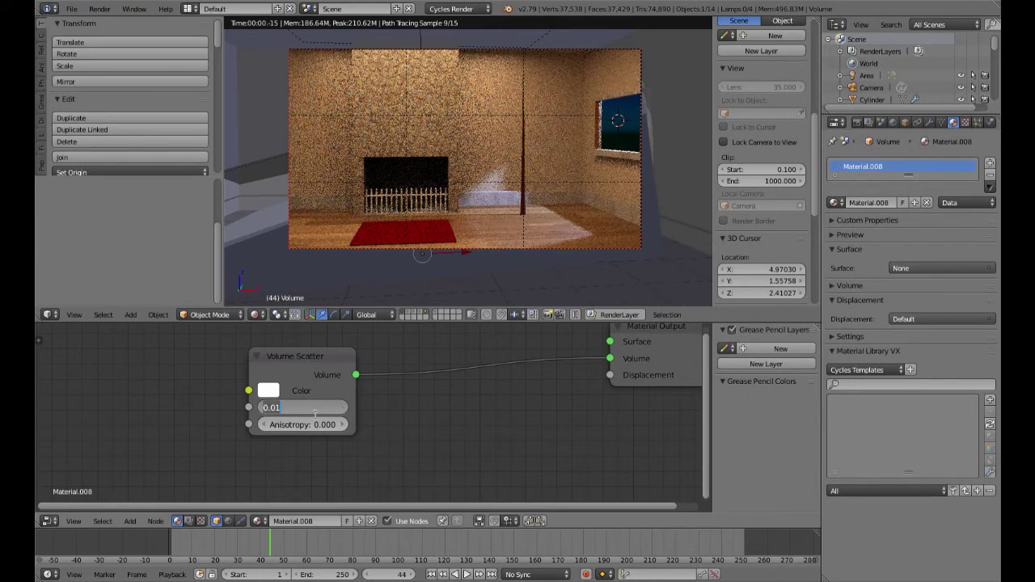
{"action": "key", "text": "BackSpace"}
{"action": "type", "text": "0.05"}
{"action": "key", "text": "Return"}
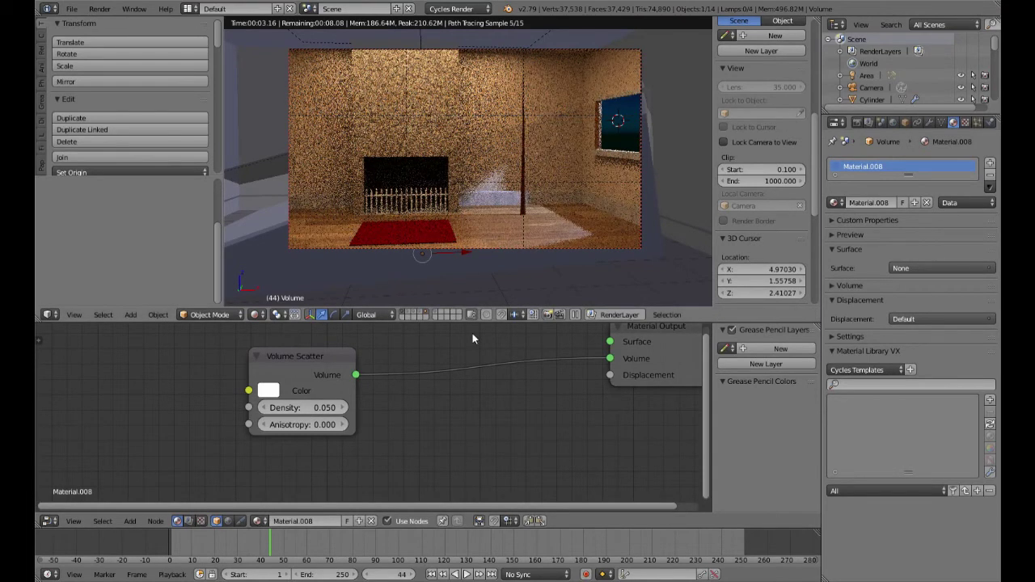
{"action": "left_click", "coordinate": [425, 313]}
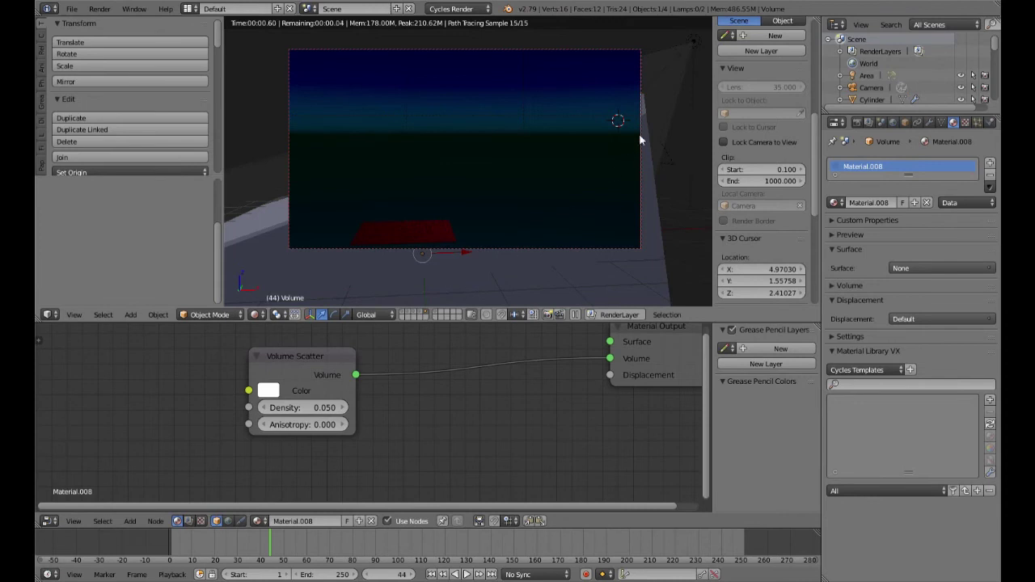
{"action": "right_click", "coordinate": [693, 44]}
Lower the spot lamp strength to 3000 and turn the room's layers back on
{"action": "left_click", "coordinate": [927, 329]}
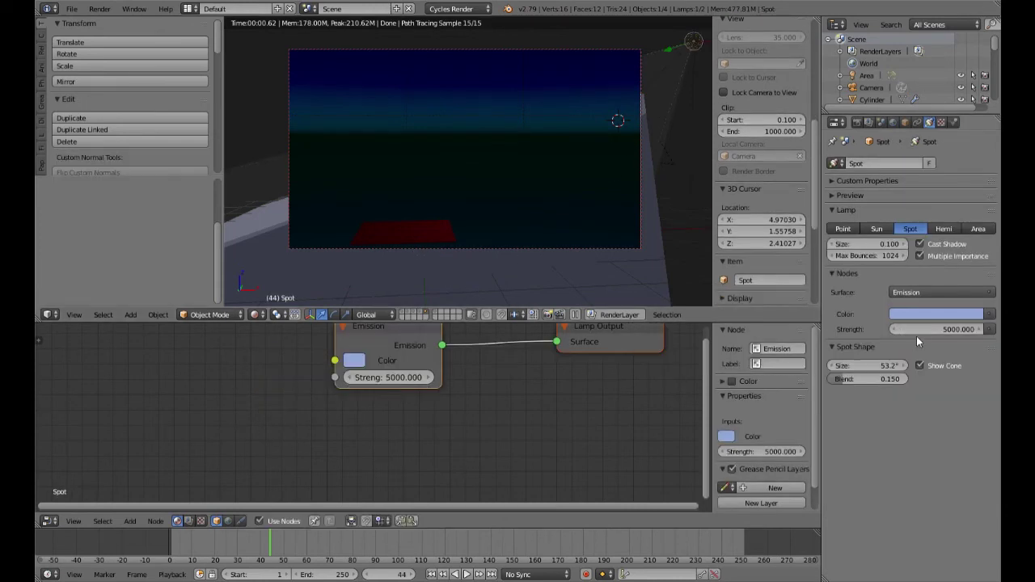
{"action": "type", "text": "3000"}
{"action": "key", "text": "Return"}
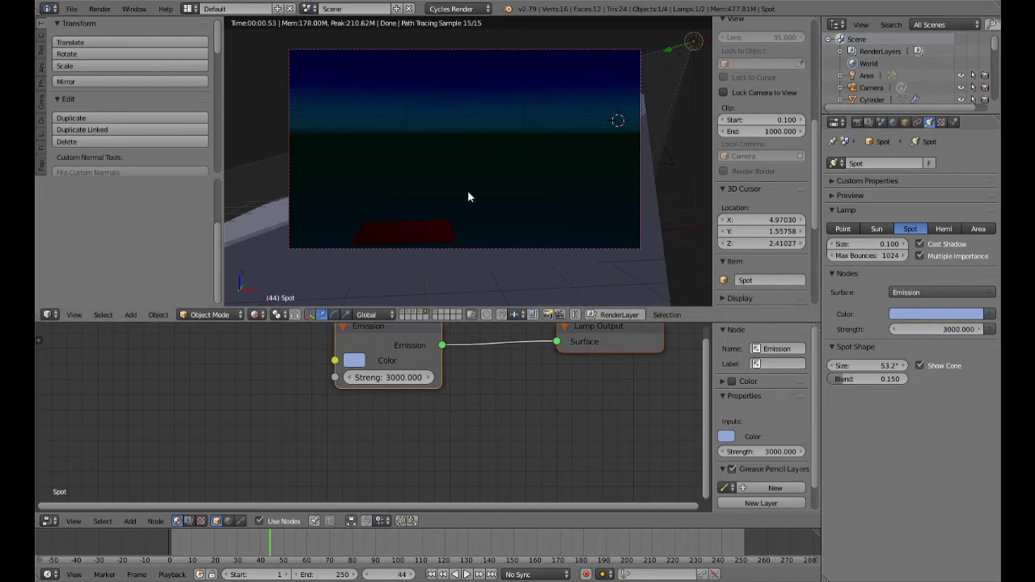
{"action": "left_click", "coordinate": [404, 312], "text": "shift"}
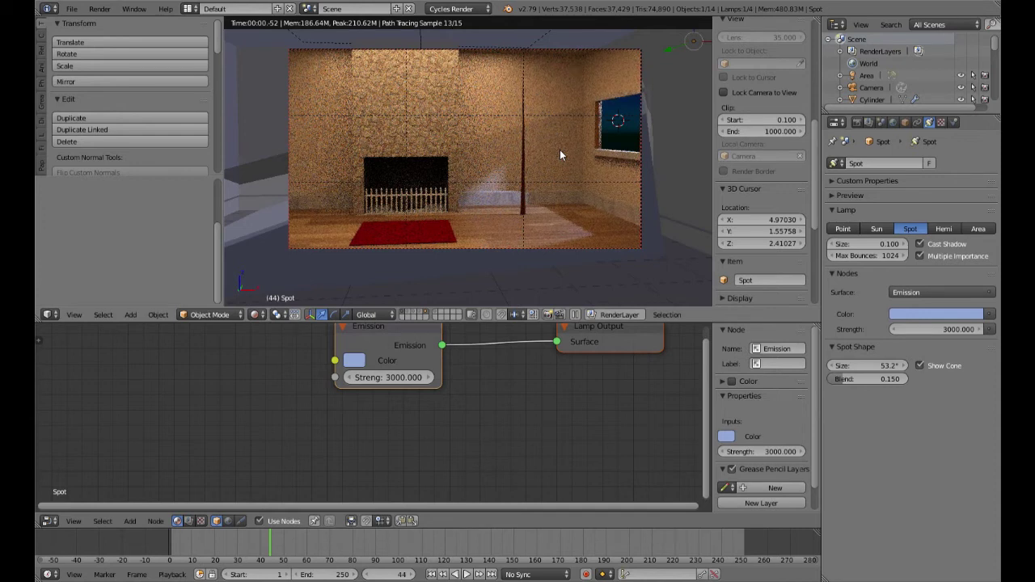
{"action": "right_click", "coordinate": [302, 40]}
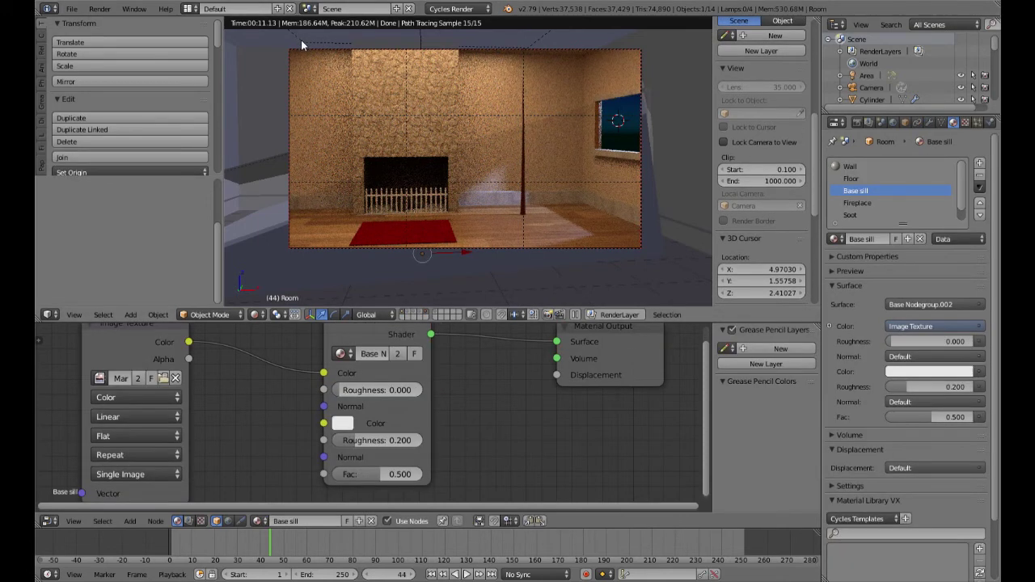
Try area lamp strengths 250 and 270, settle on 300, then show only the lamp layer
{"action": "right_click", "coordinate": [301, 40]}
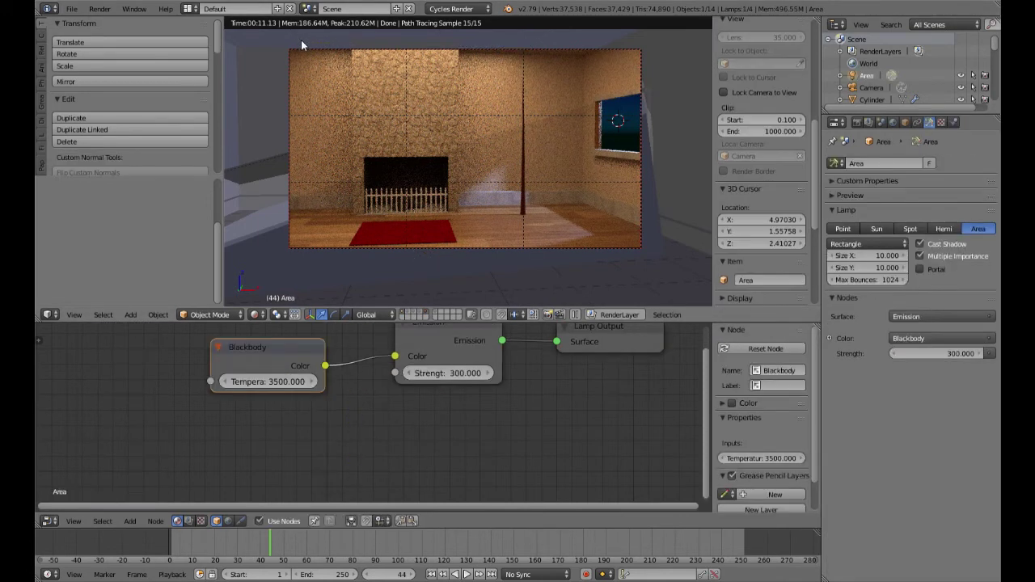
{"action": "left_click", "coordinate": [929, 357]}
{"action": "type", "text": "250"}
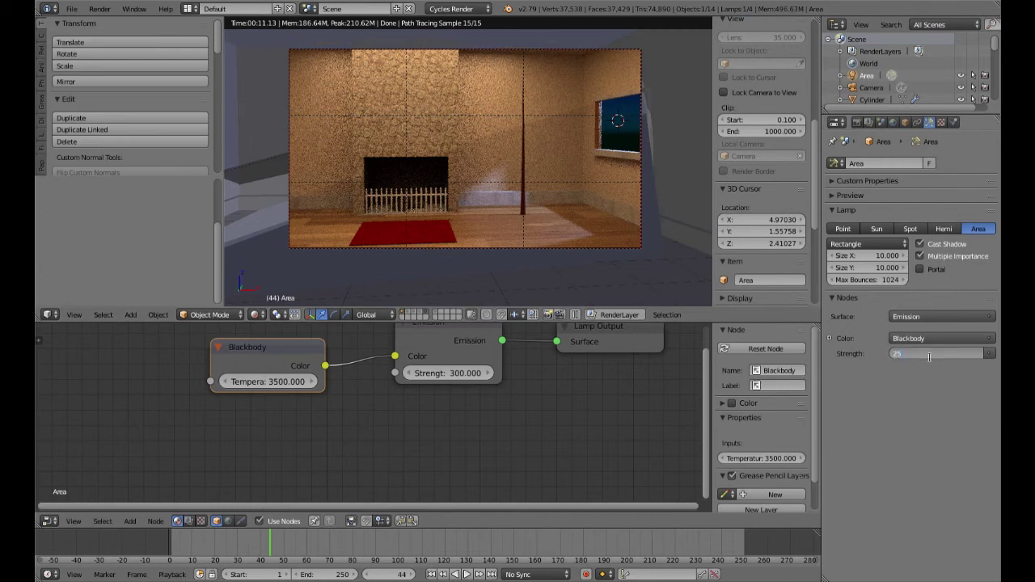
{"action": "key", "text": "Return"}
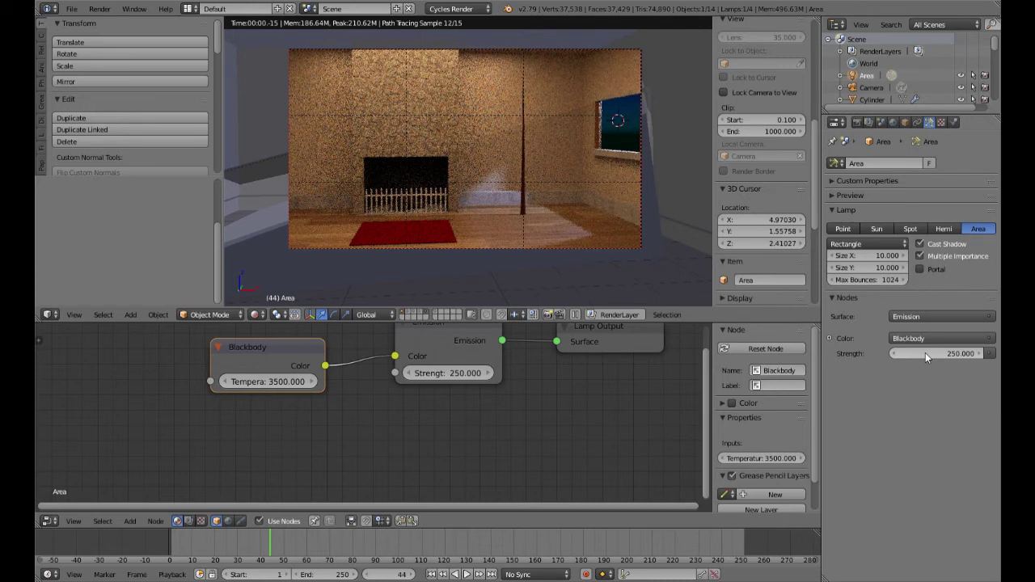
{"action": "left_click", "coordinate": [926, 352]}
{"action": "type", "text": "270"}
{"action": "key", "text": "Return"}
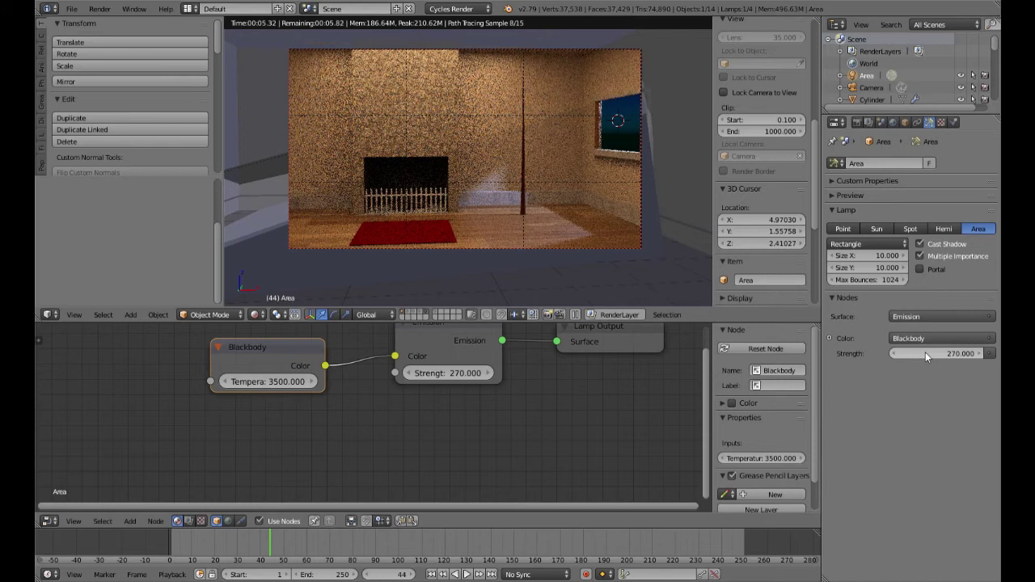
{"action": "left_click", "coordinate": [926, 352]}
{"action": "key", "text": "BackSpace"}
{"action": "type", "text": "300"}
{"action": "key", "text": "Return"}
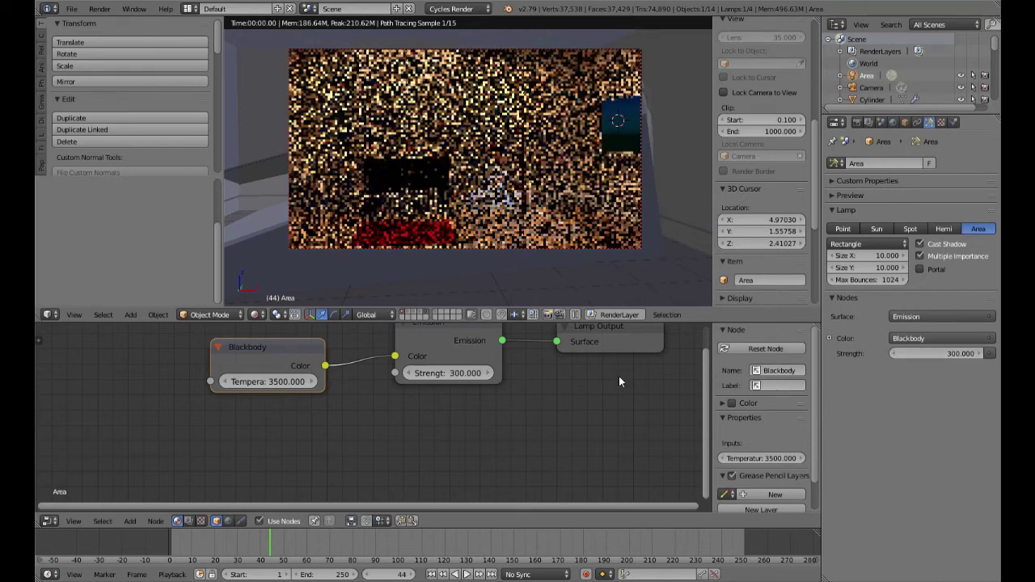
{"action": "left_click", "coordinate": [428, 314]}
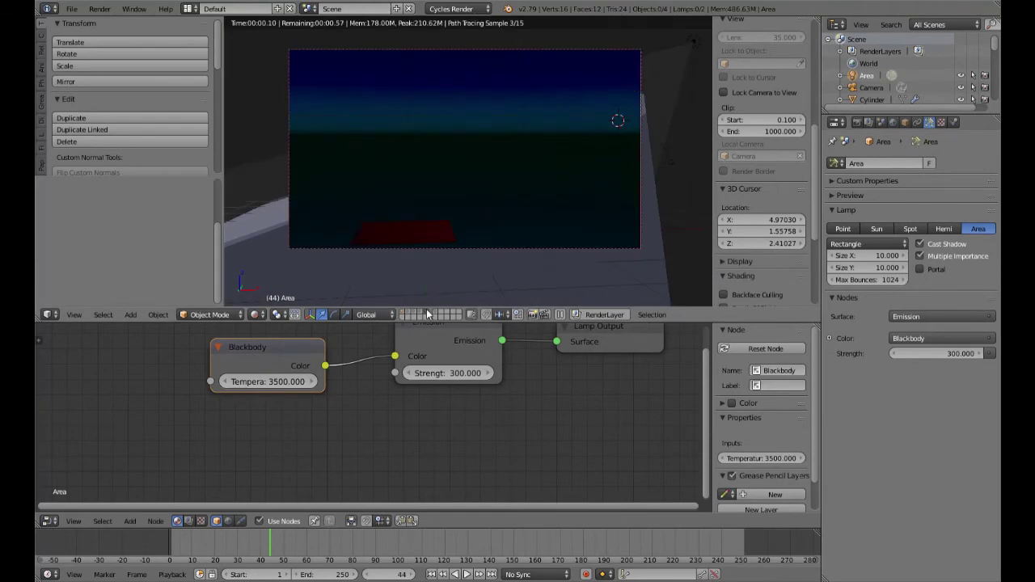
Shift the spot lamp colour to a lighter, less saturated blue with the room layers shown again
{"action": "right_click", "coordinate": [691, 47]}
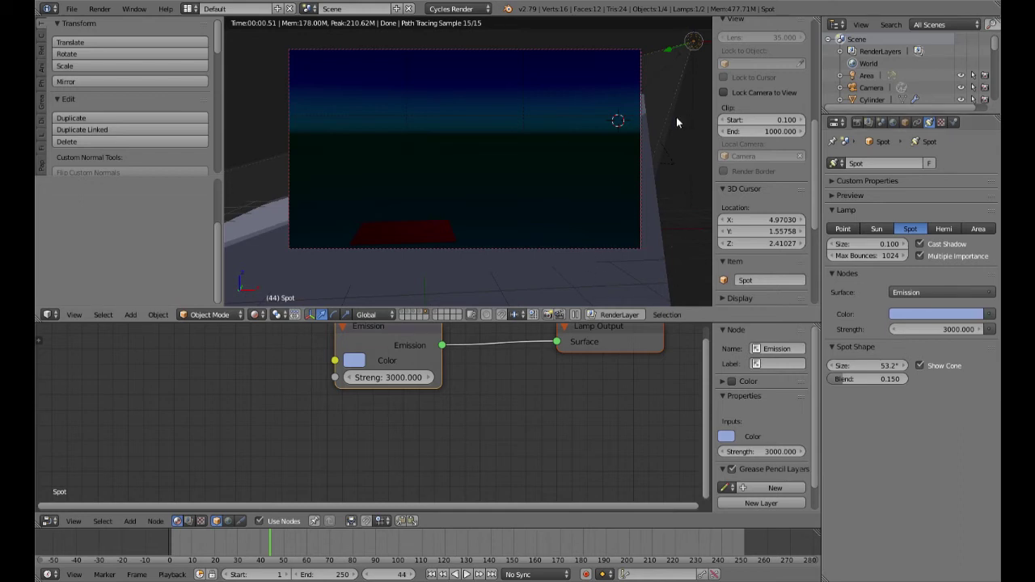
{"action": "left_click", "coordinate": [934, 316]}
{"action": "left_click_drag", "start_coordinate": [944, 174], "coordinate": [943, 164]}
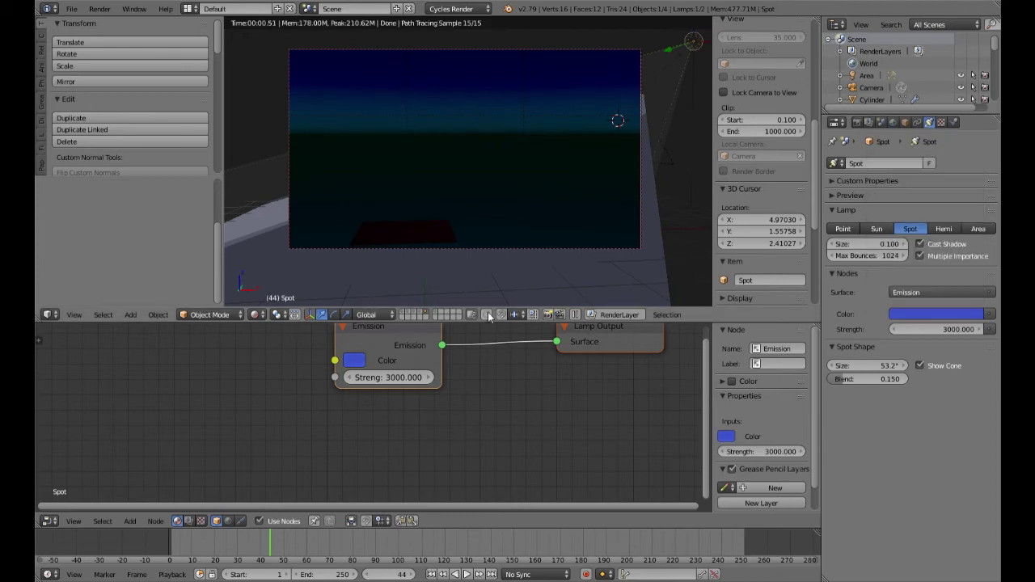
{"action": "left_click", "coordinate": [408, 312], "text": "shift"}
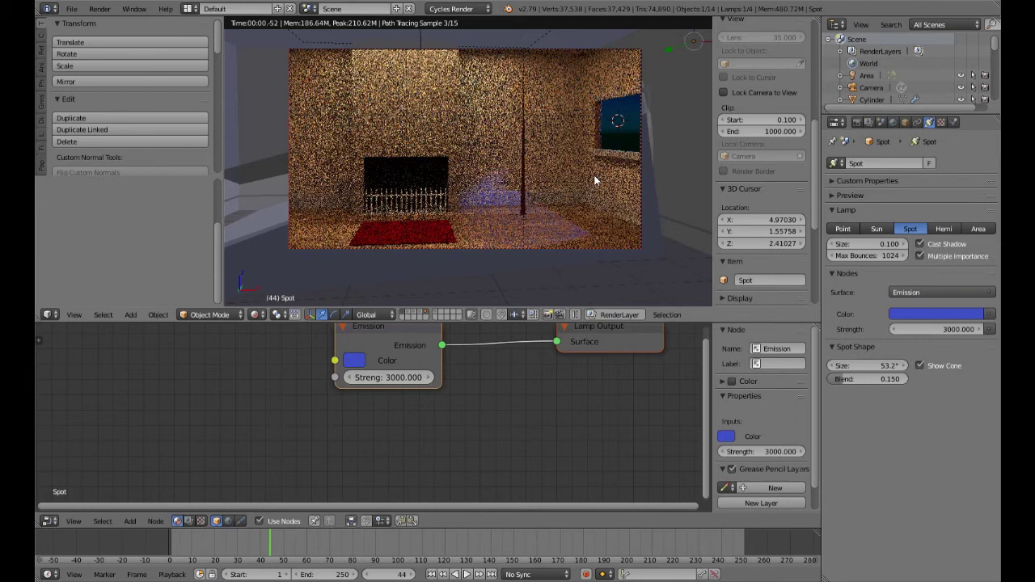
{"action": "left_click", "coordinate": [947, 315]}
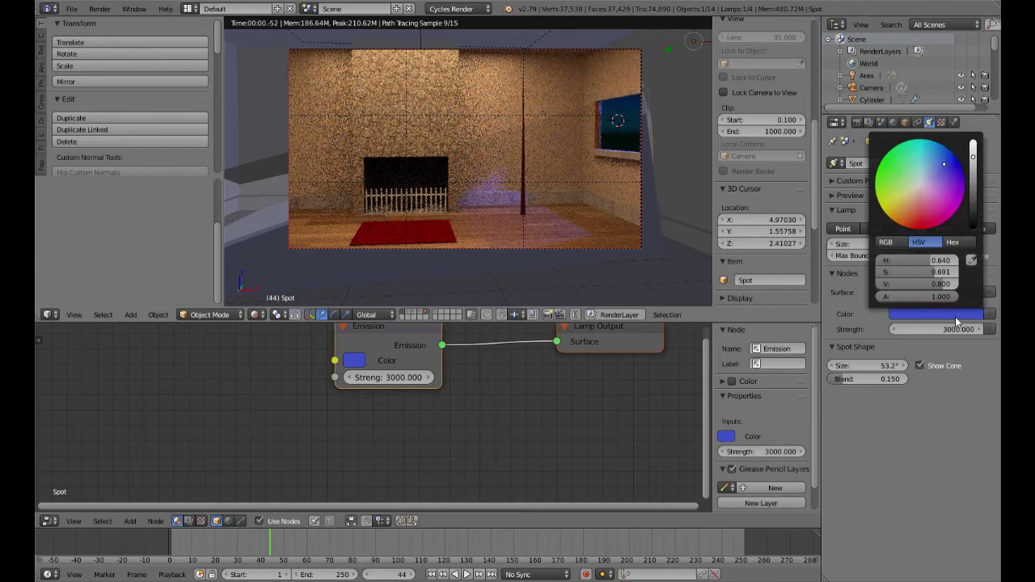
{"action": "left_click", "coordinate": [934, 163]}
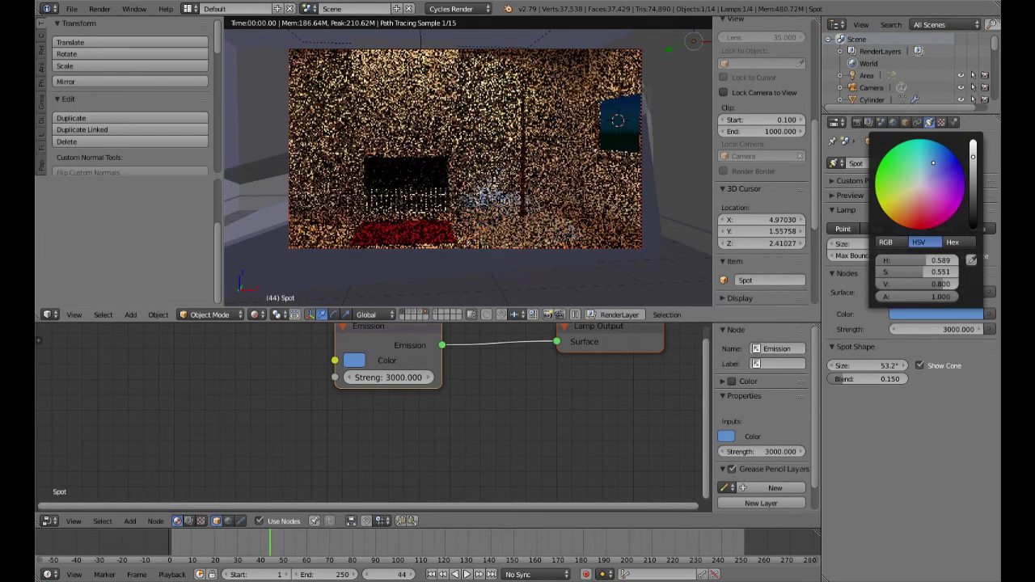
{"action": "left_click_drag", "start_coordinate": [933, 162], "coordinate": [935, 162]}
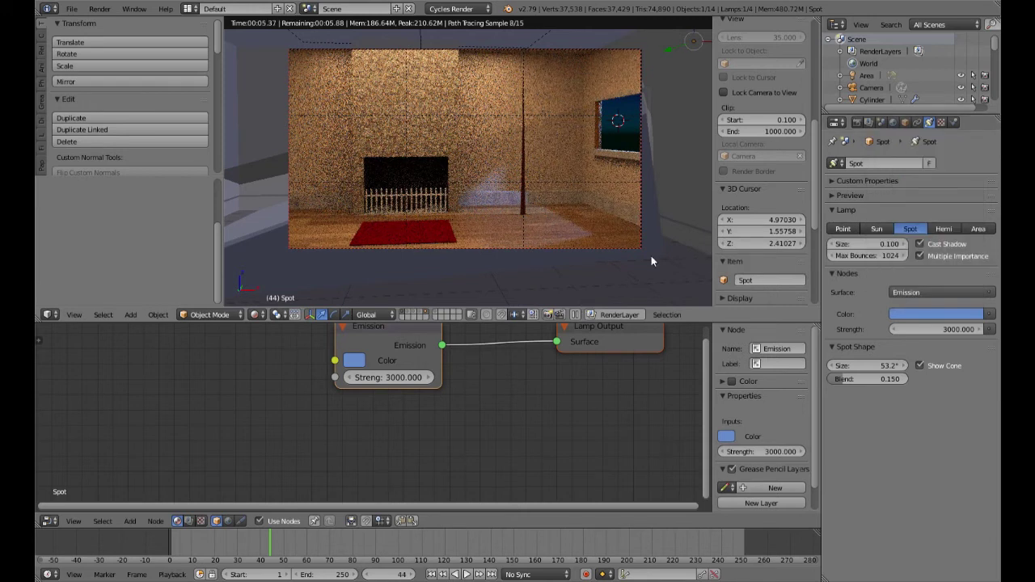
Select the Volume light-shaft object in solid front view, nudge it along Y, then delete it
{"action": "right_click", "coordinate": [258, 239]}
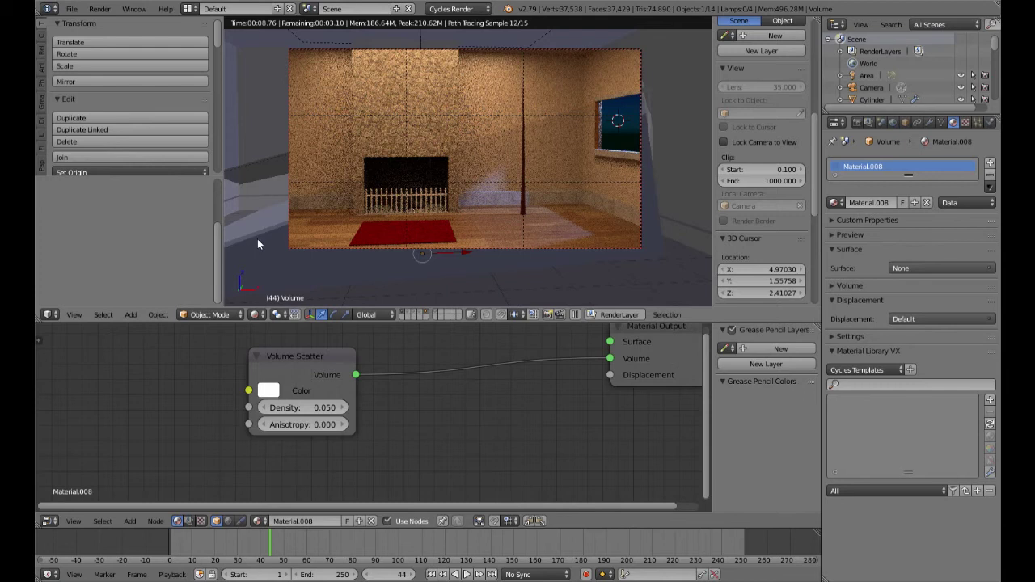
{"action": "key", "text": "shift+z"}
{"action": "key", "text": "KP_1"}
{"action": "middle_click_drag", "start_coordinate": [497, 262], "coordinate": [574, 262]}
{"action": "key", "text": "g"}
{"action": "key", "text": "y"}
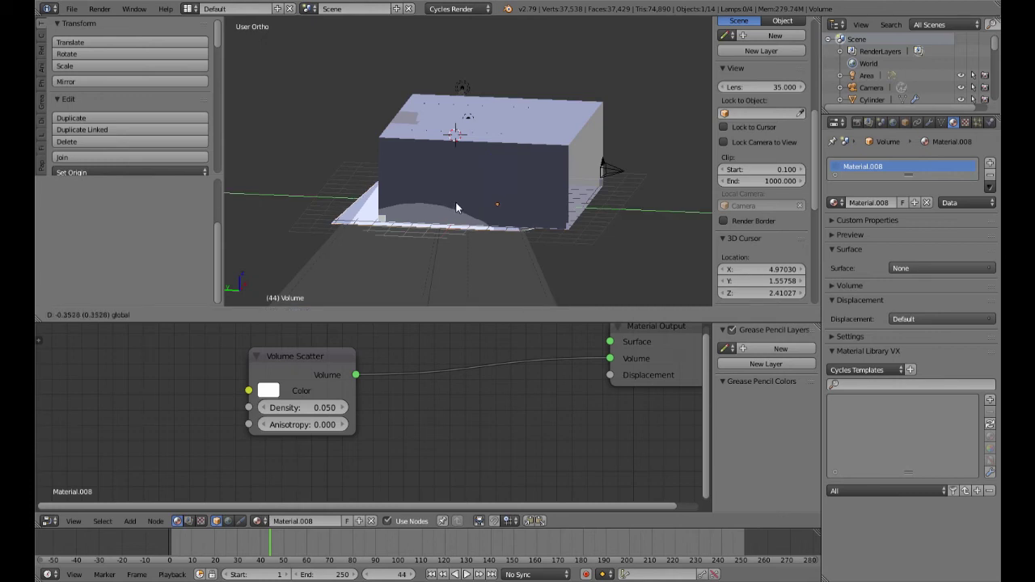
{"action": "left_click", "coordinate": [465, 208]}
{"action": "middle_click_drag", "start_coordinate": [560, 250], "coordinate": [458, 247]}
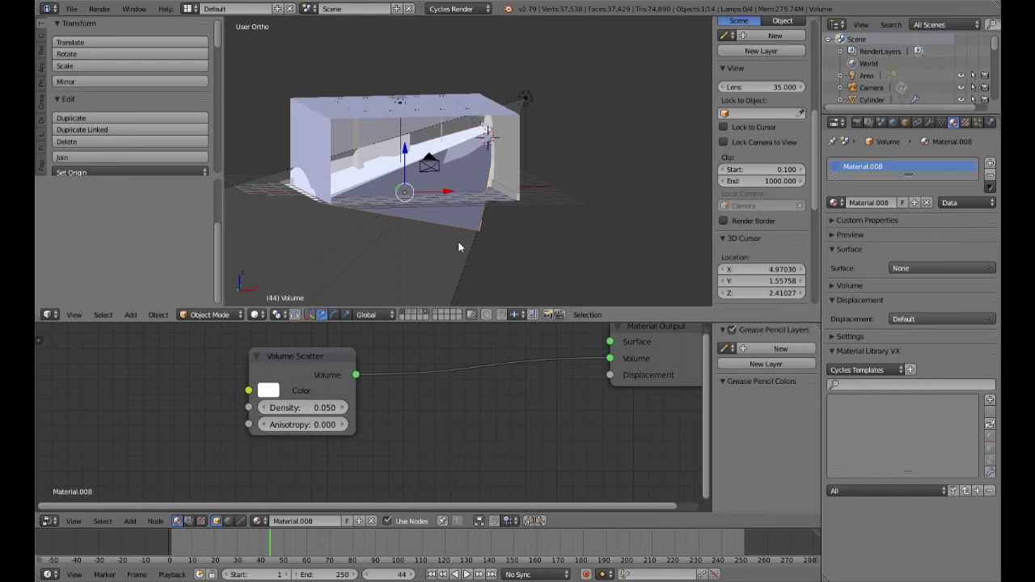
{"action": "key", "text": "x"}
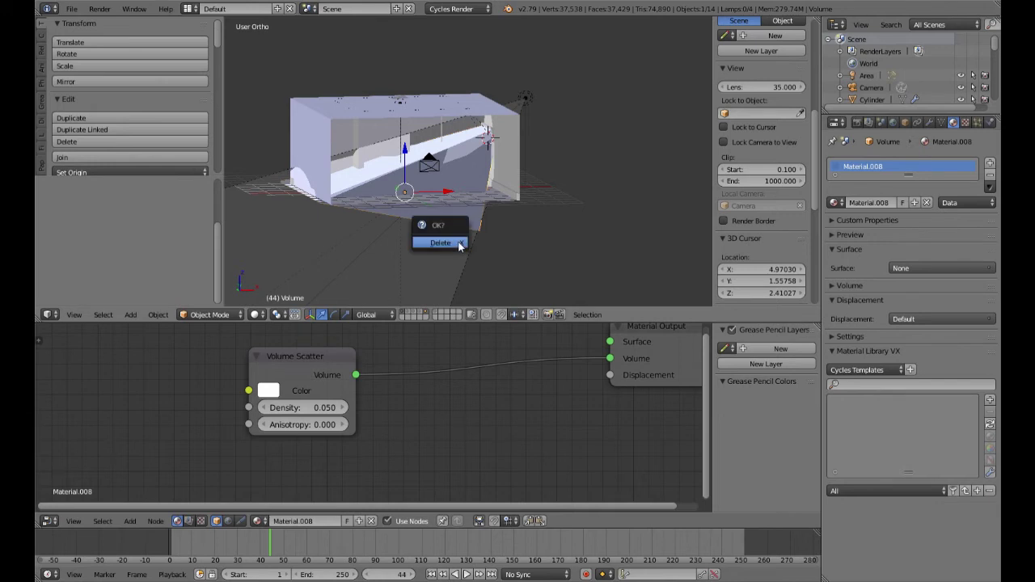
{"action": "left_click", "coordinate": [457, 241]}
{"action": "middle_click_drag", "start_coordinate": [466, 229], "coordinate": [561, 208]}
{"action": "scroll", "coordinate": [478, 225], "scroll_direction": "up", "scroll_amount": 3}
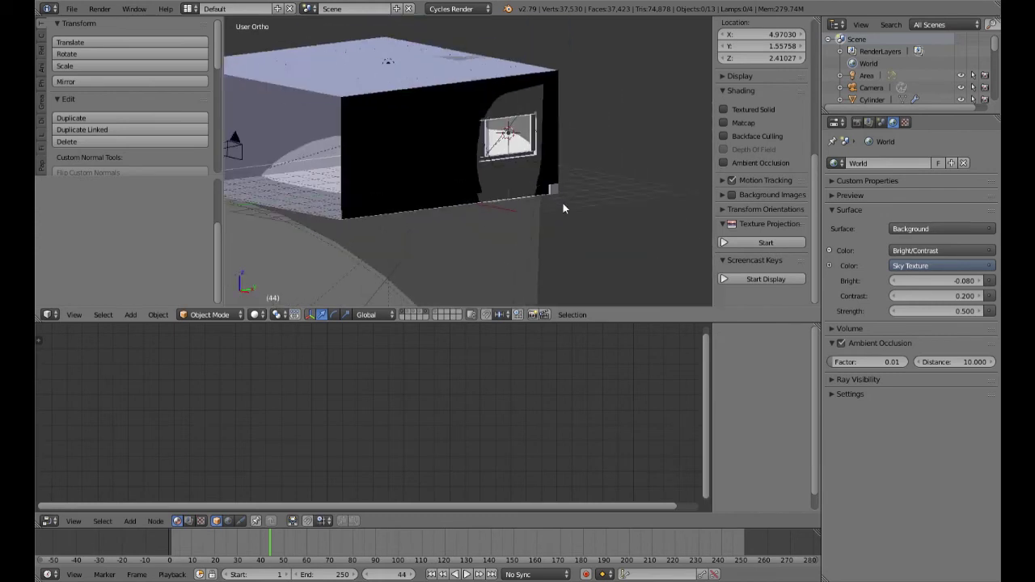
Add a cone mesh at the 3D cursor by the window
{"action": "scroll", "coordinate": [561, 208], "scroll_direction": "up", "scroll_amount": 2}
{"action": "key", "text": "shift+a"}
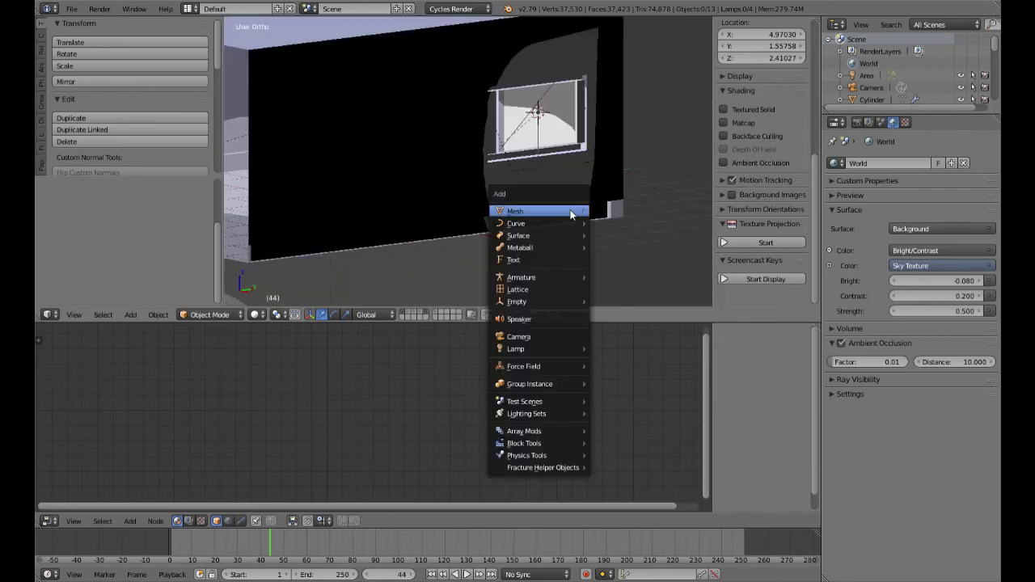
{"action": "mouse_move", "coordinate": [571, 215]}
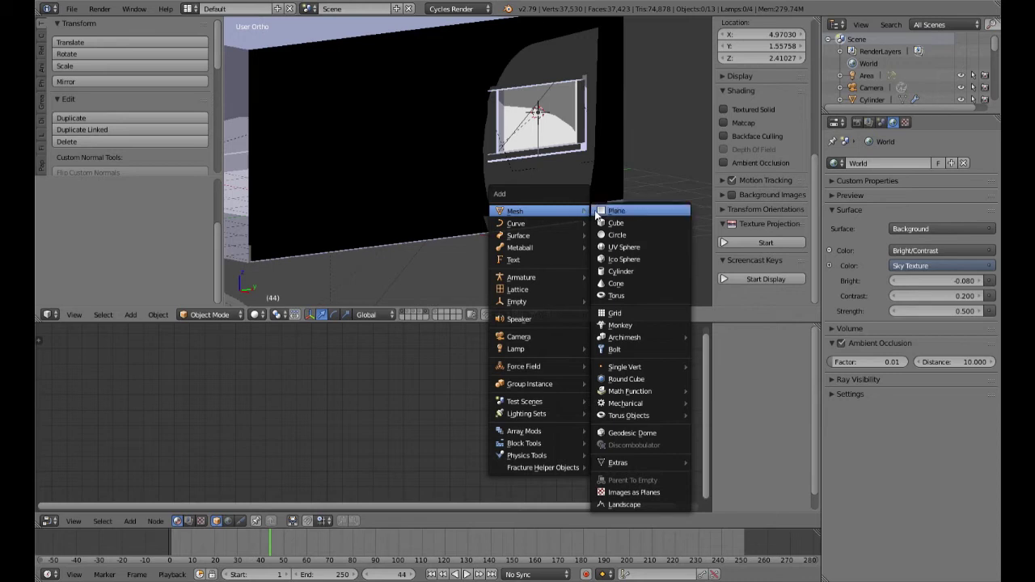
{"action": "left_click", "coordinate": [618, 285]}
{"action": "middle_click_drag", "start_coordinate": [617, 289], "coordinate": [564, 202]}
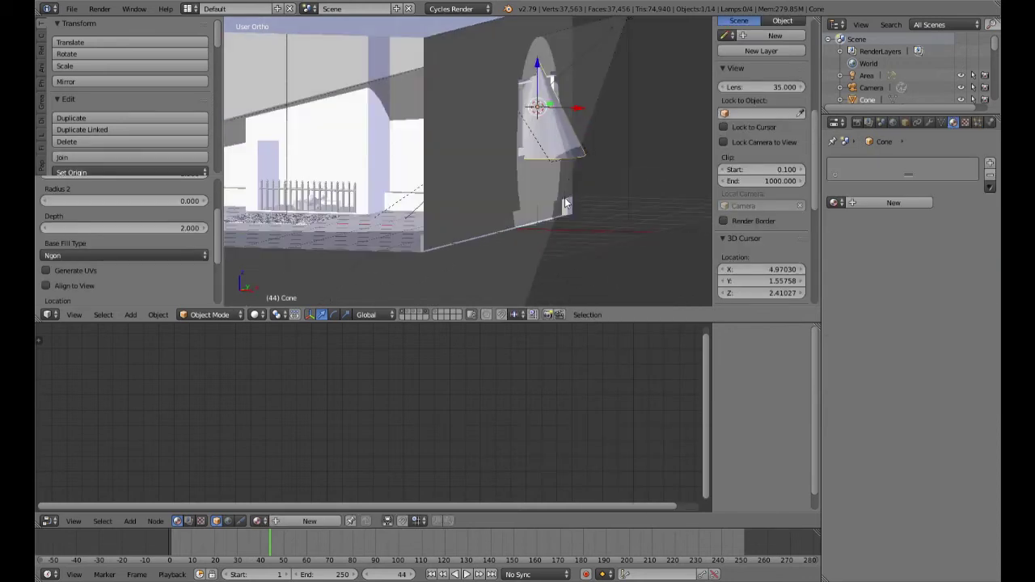
Tilt the cone about 45° around global Y in front view and enter Edit Mode
{"action": "key", "text": "KP_1"}
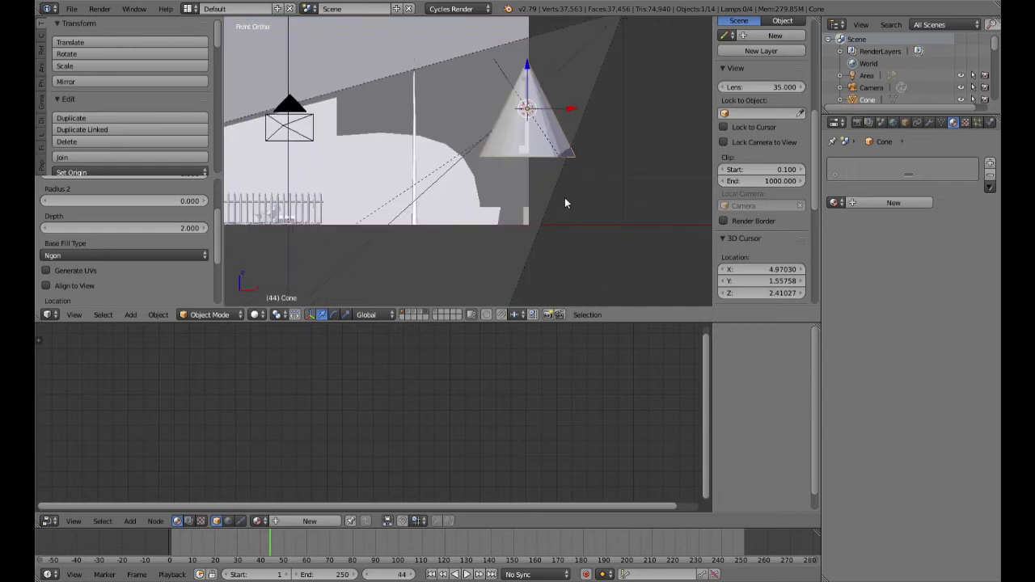
{"action": "key", "text": "r"}
{"action": "key", "text": "y"}
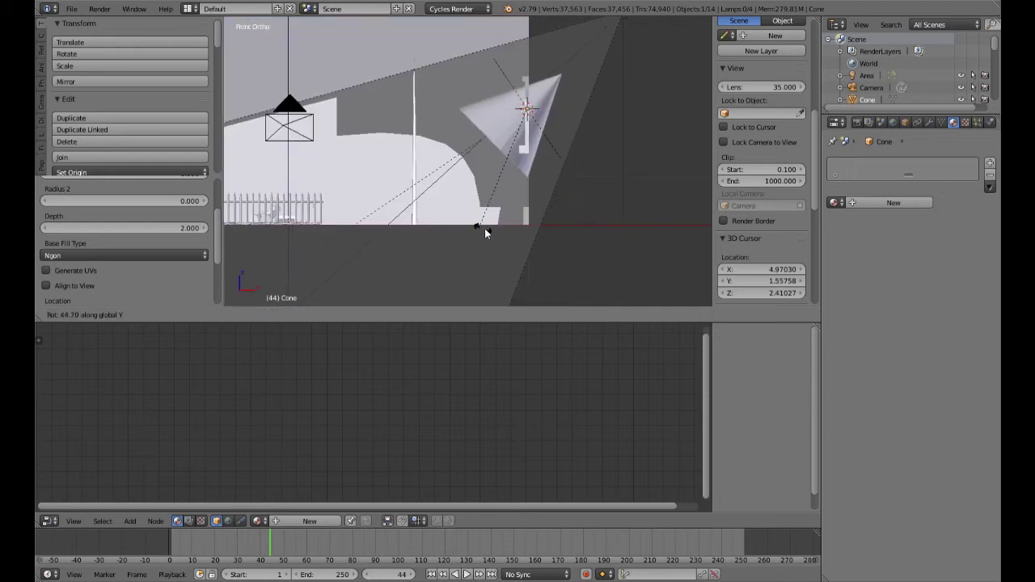
{"action": "left_click", "coordinate": [490, 229]}
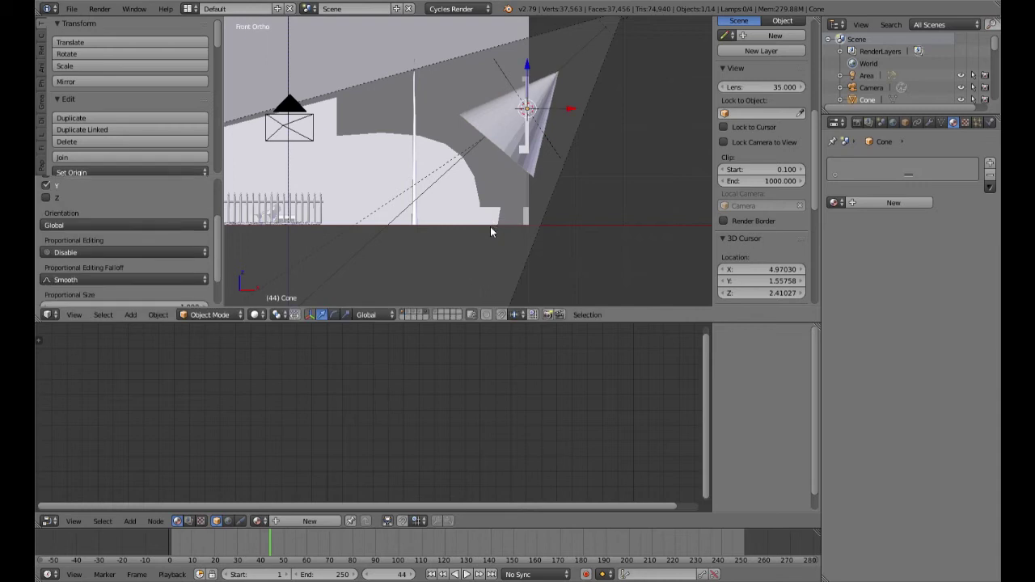
{"action": "key", "text": "Tab"}
{"action": "middle_click_drag", "start_coordinate": [487, 212], "coordinate": [523, 214]}
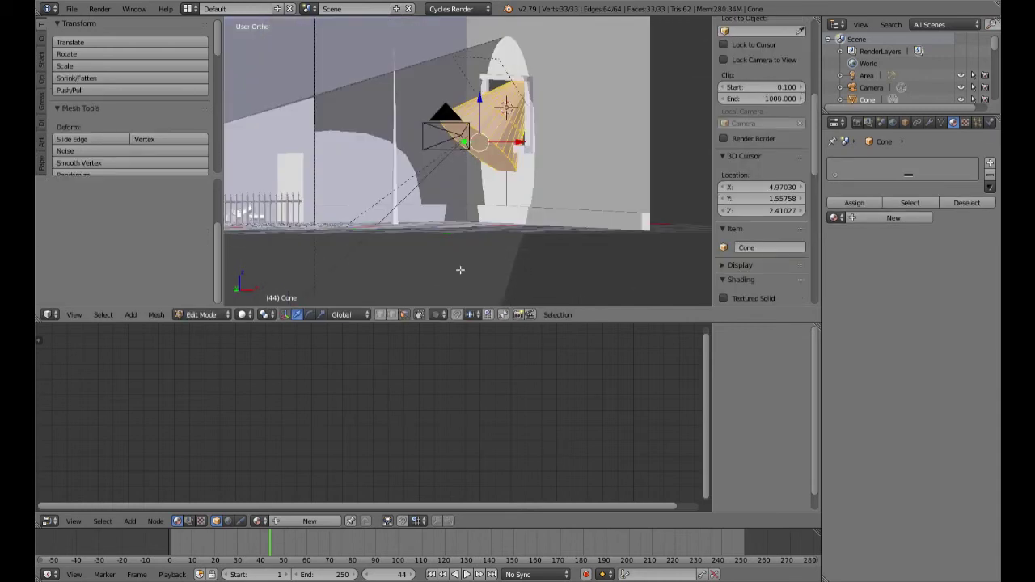
Select the cone's base face and move it down toward the floor
{"action": "right_click", "coordinate": [486, 153]}
{"action": "key", "text": "KP_1"}
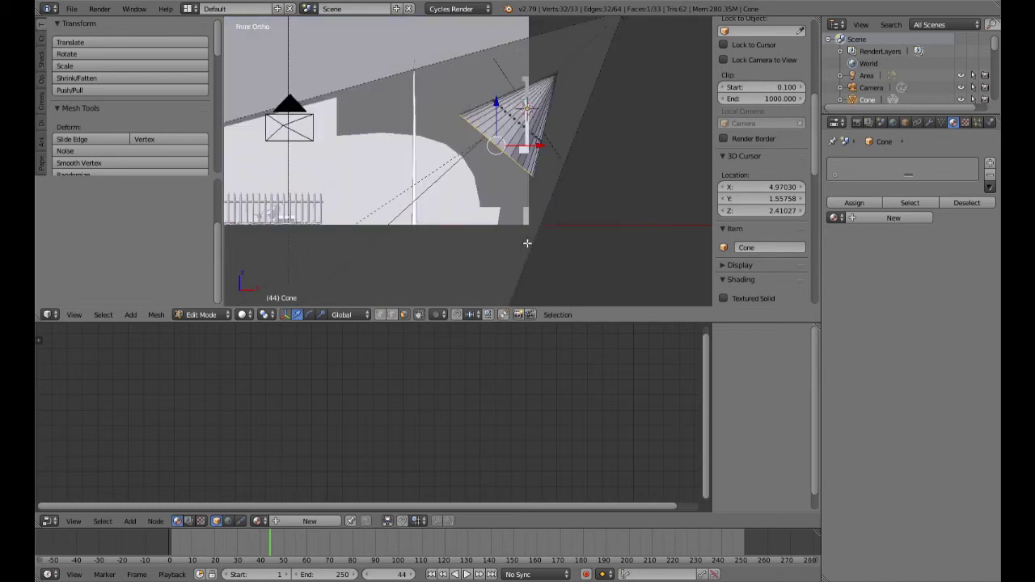
{"action": "key", "text": "e"}
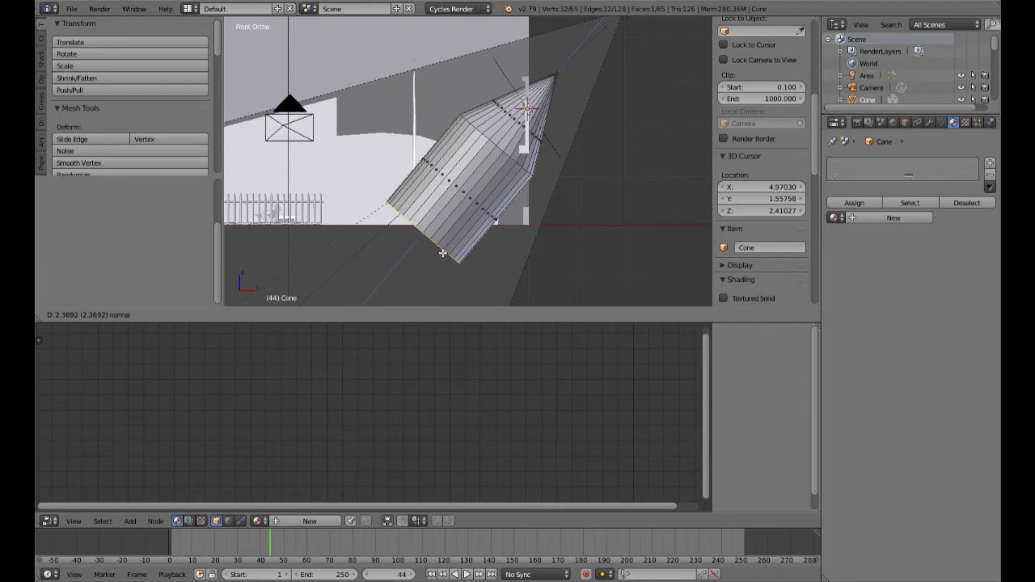
{"action": "right_click", "coordinate": [442, 253]}
{"action": "key", "text": "ctrl+z"}
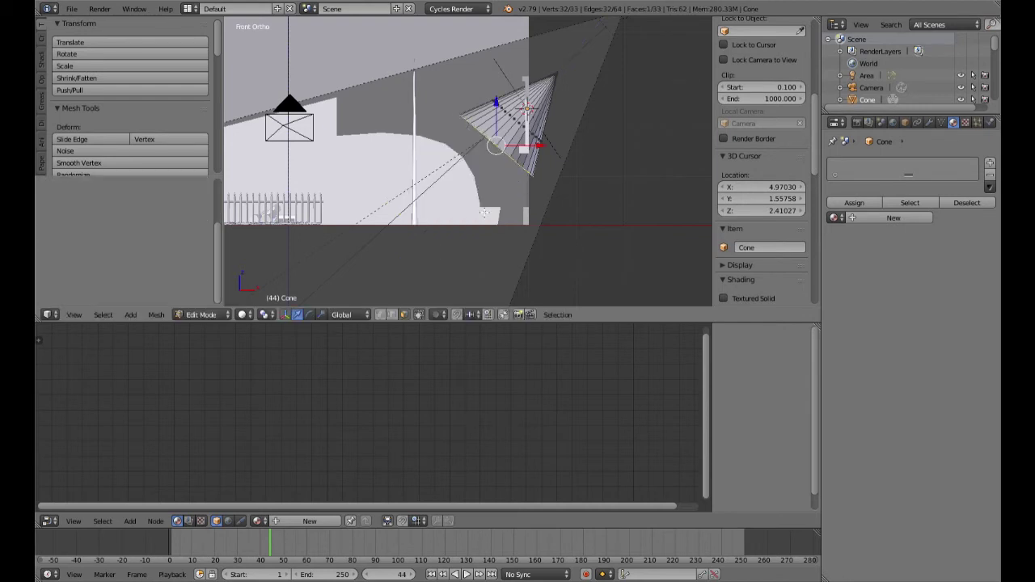
{"action": "key", "text": "g"}
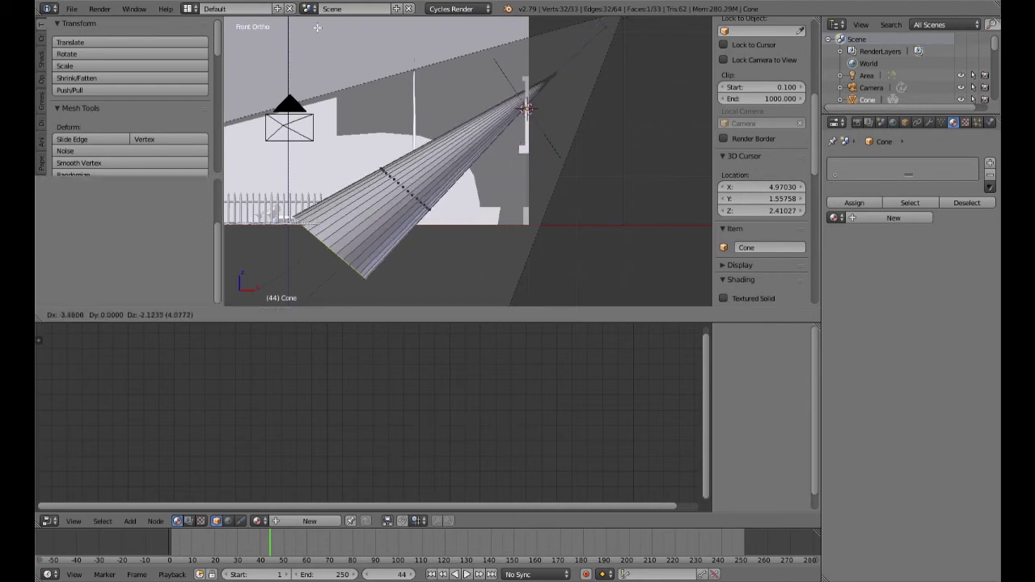
{"action": "left_click", "coordinate": [302, 40]}
Enlarge the cone's base and shift it further down-left
{"action": "scroll", "coordinate": [318, 54], "scroll_direction": "down", "scroll_amount": 4}
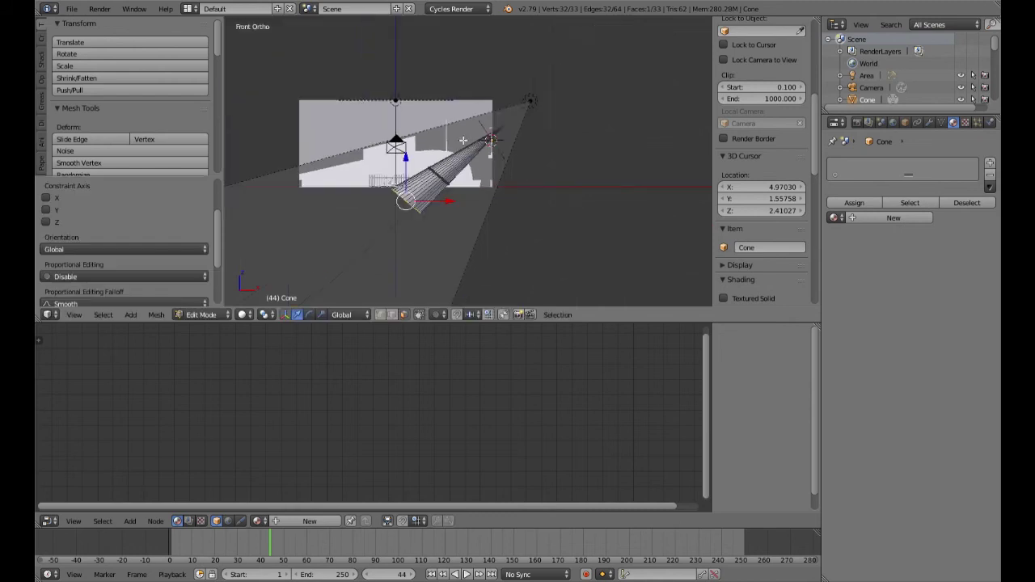
{"action": "key", "text": "s"}
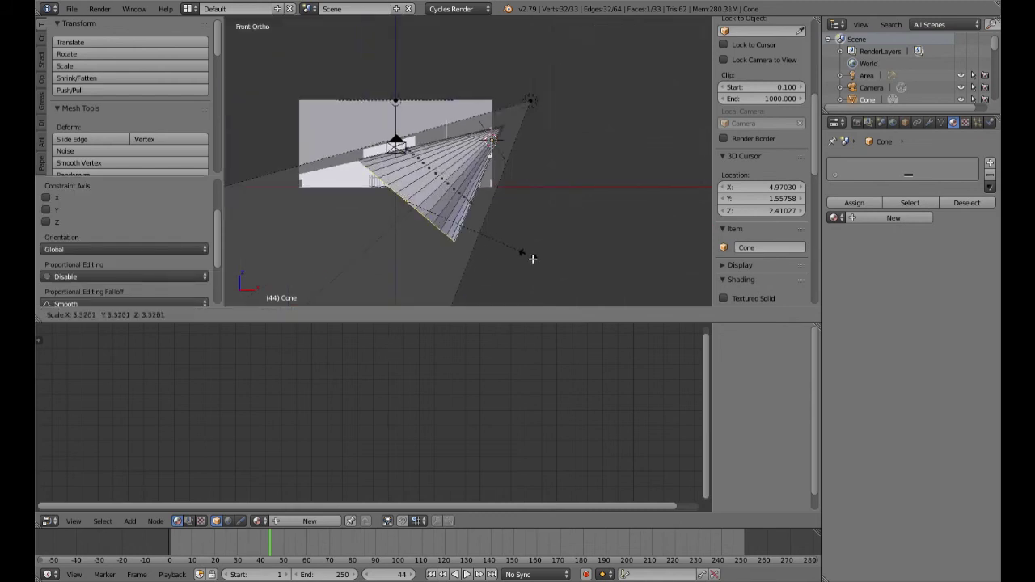
{"action": "left_click", "coordinate": [555, 273]}
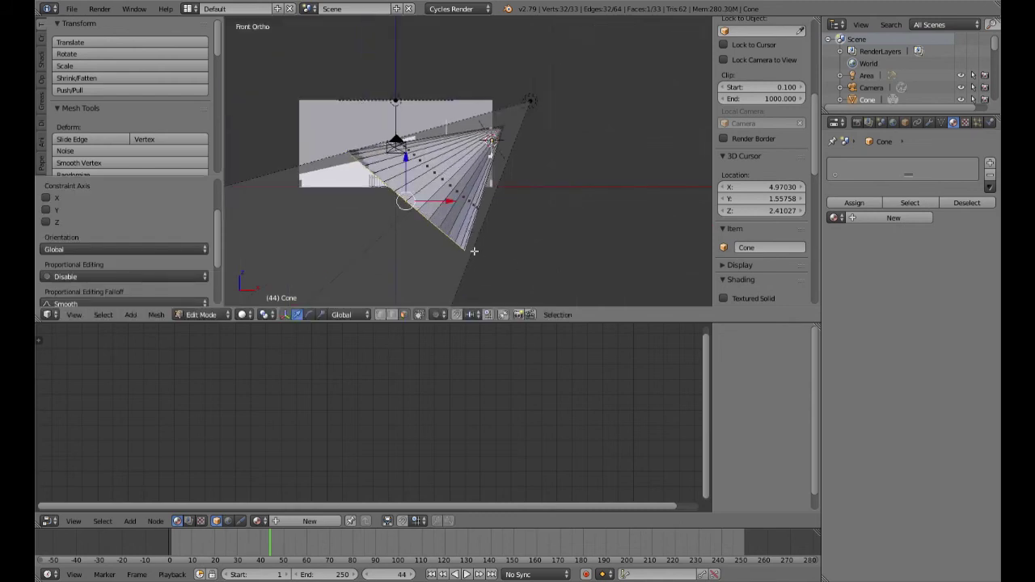
{"action": "key", "text": "g"}
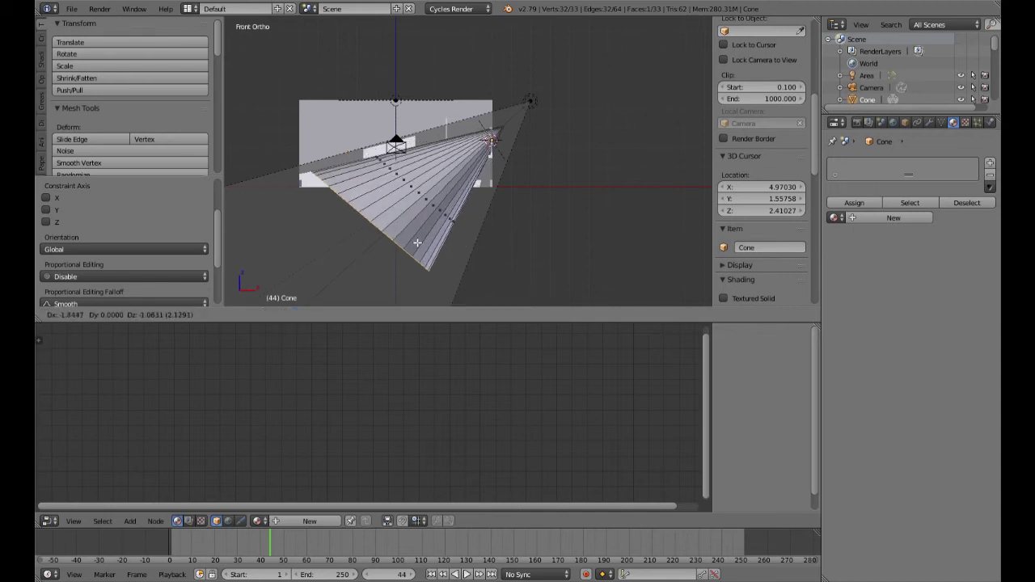
{"action": "left_click", "coordinate": [418, 249]}
Select the cone's apex vertex, move it up-right toward the window, and resize around it
{"action": "key", "text": "KP_0"}
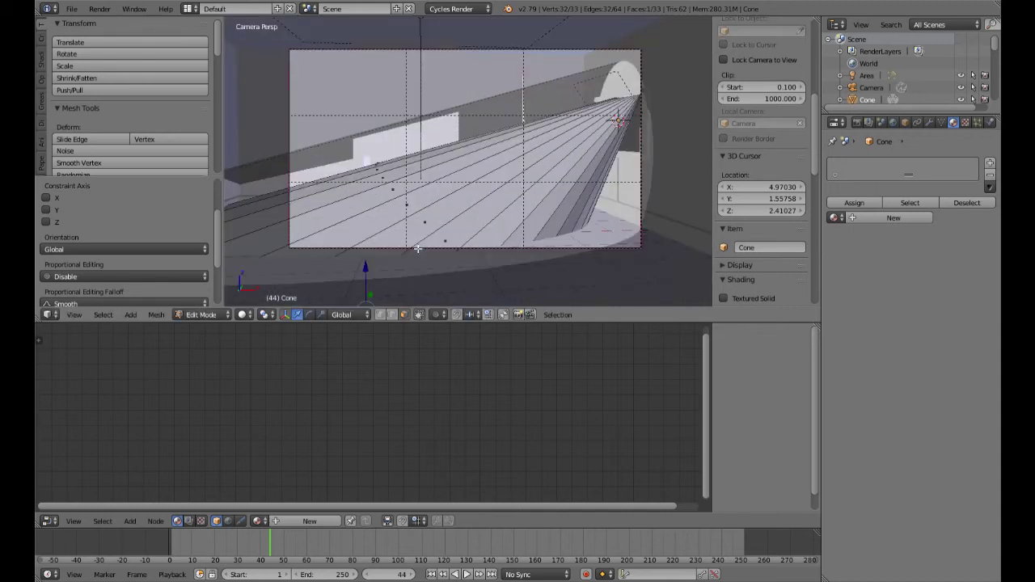
{"action": "key", "text": "KP_1"}
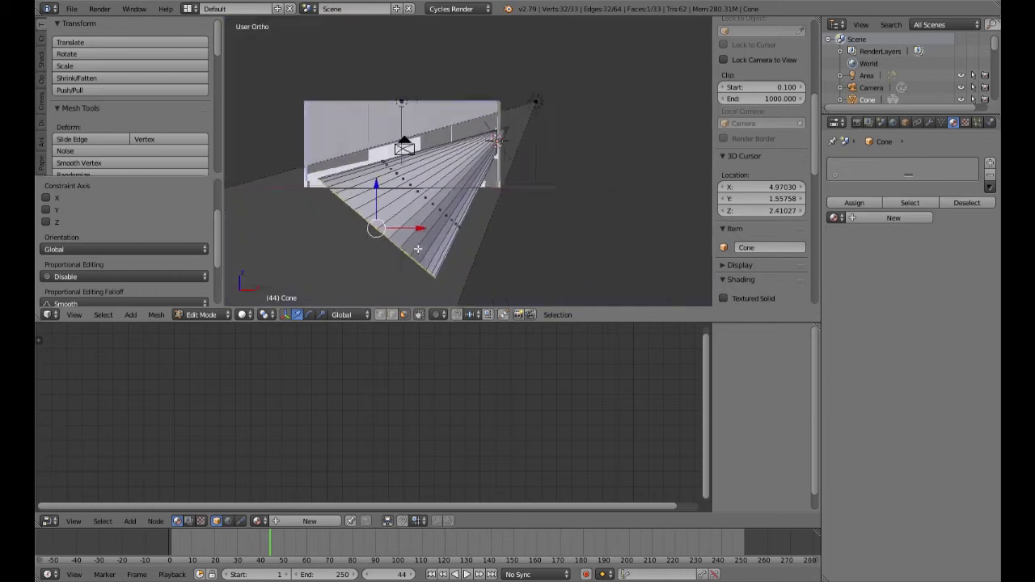
{"action": "scroll", "coordinate": [583, 182], "scroll_direction": "up", "scroll_amount": 3}
{"action": "middle_click_drag", "start_coordinate": [582, 182], "coordinate": [555, 195], "text": "shift"}
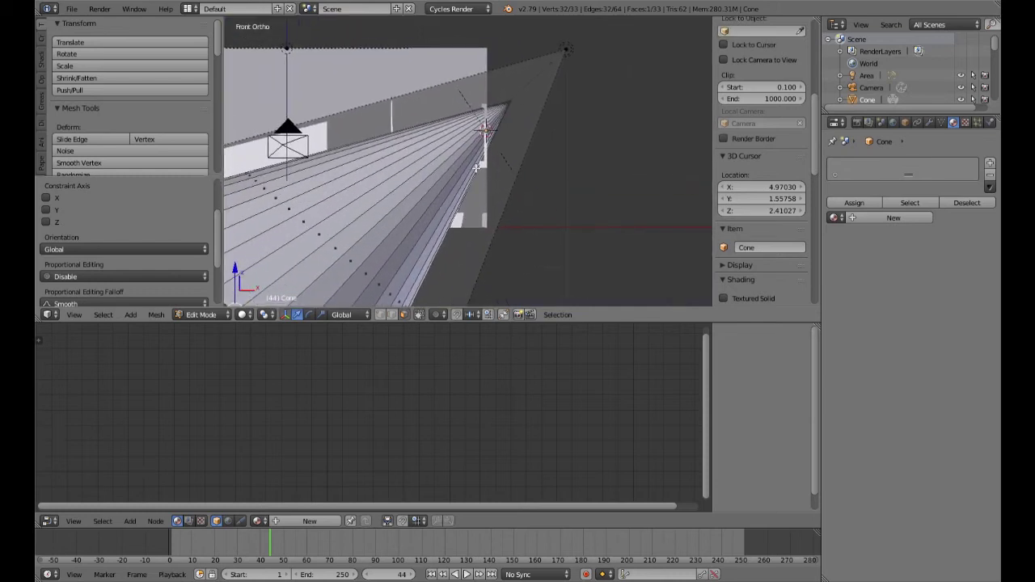
{"action": "left_click", "coordinate": [380, 315]}
{"action": "right_click", "coordinate": [521, 107]}
{"action": "scroll", "coordinate": [547, 129], "scroll_direction": "down", "scroll_amount": 2}
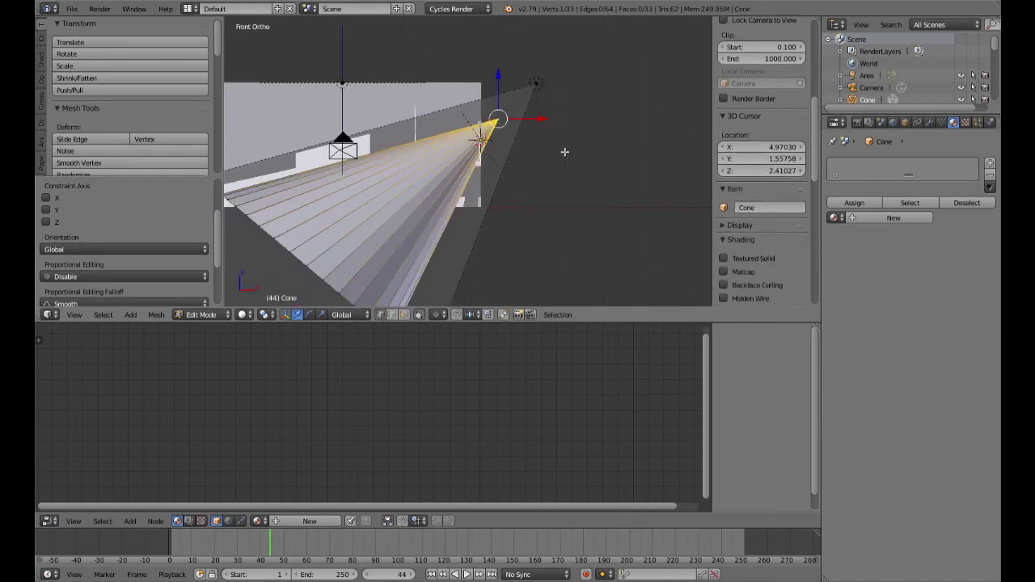
{"action": "key", "text": "g"}
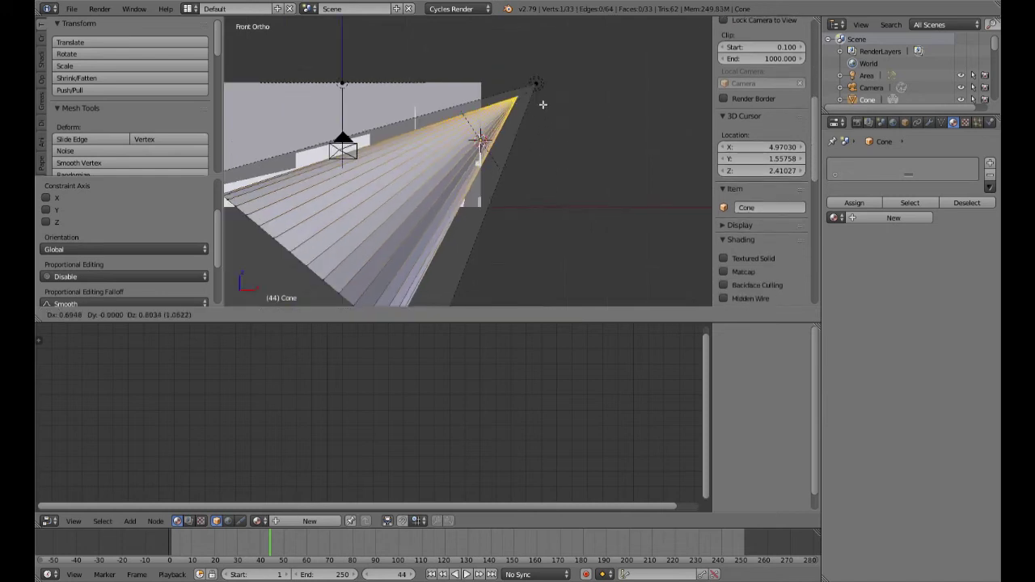
{"action": "left_click", "coordinate": [561, 94]}
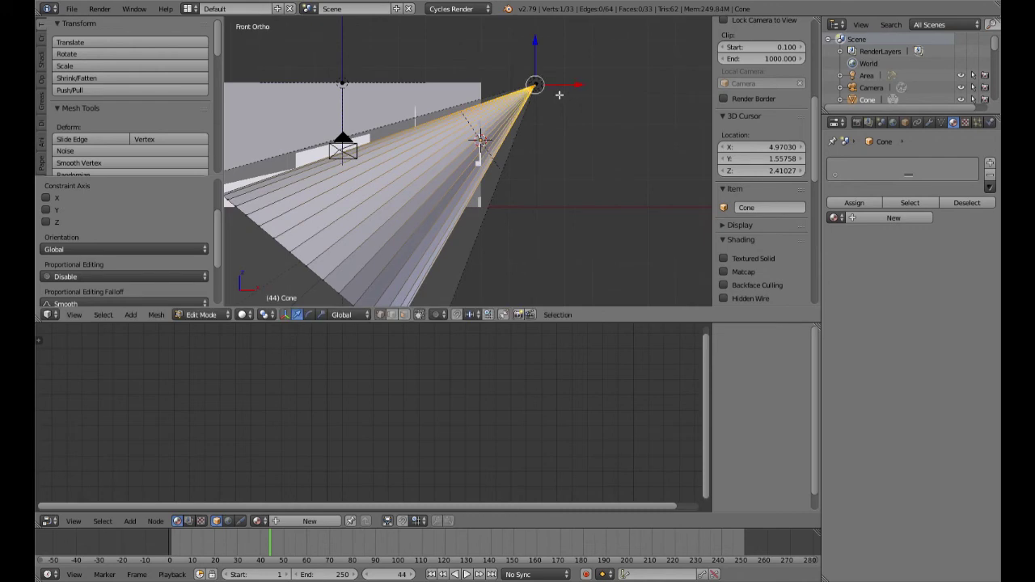
{"action": "key", "text": "s"}
{"action": "left_click", "coordinate": [570, 158]}
Try adding a loop cut to the cone twice, cancelling both times
{"action": "scroll", "coordinate": [551, 170], "scroll_direction": "up", "scroll_amount": 3}
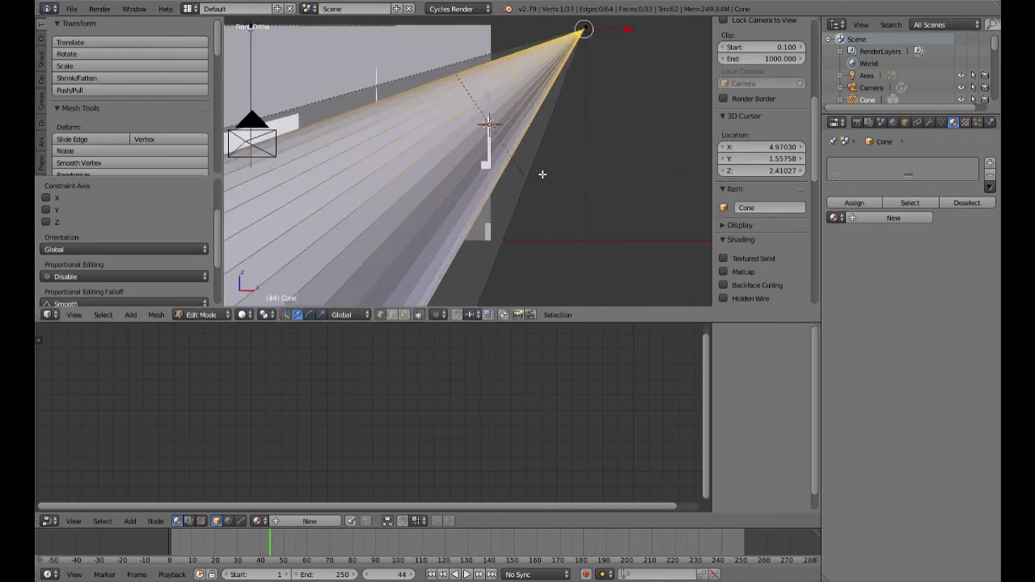
{"action": "scroll", "coordinate": [522, 157], "scroll_direction": "down", "scroll_amount": 1, "text": "ctrl"}
{"action": "key", "text": "ctrl+r"}
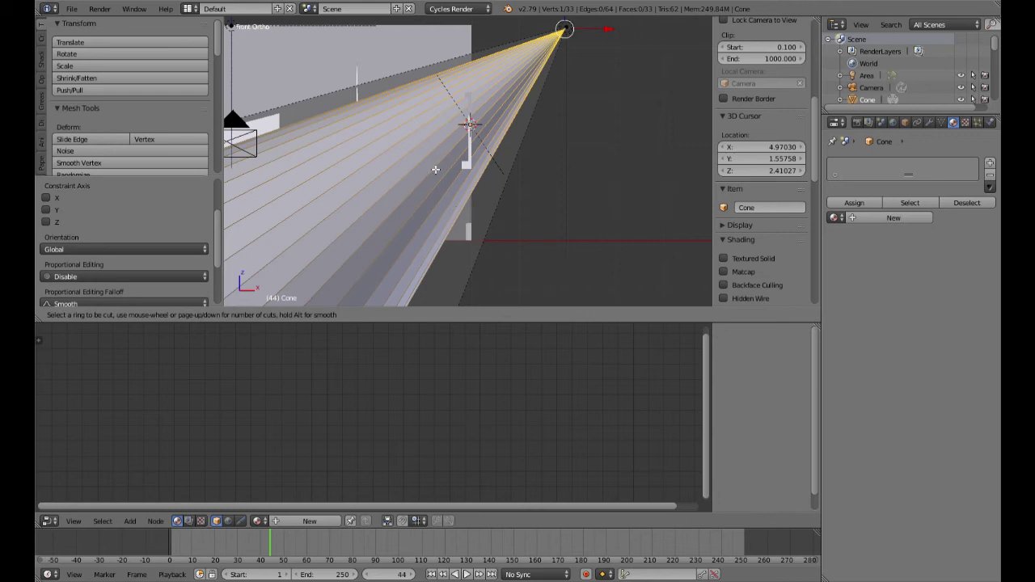
{"action": "key", "text": "Escape"}
{"action": "scroll", "coordinate": [425, 182], "scroll_direction": "down", "scroll_amount": 4}
{"action": "scroll", "coordinate": [445, 214], "scroll_direction": "up", "scroll_amount": 1}
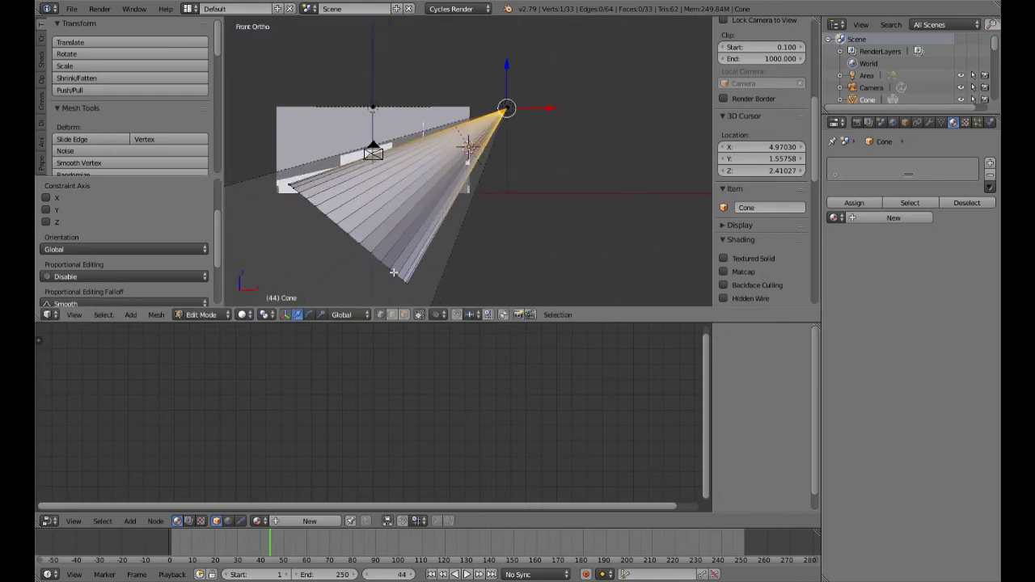
{"action": "key", "text": "ctrl+r"}
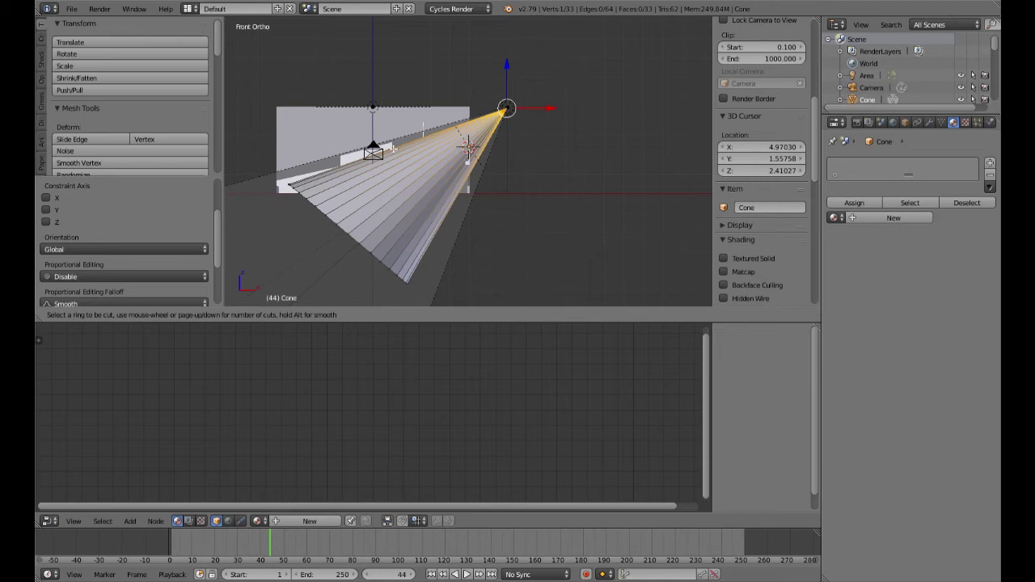
{"action": "key", "text": "Escape"}
{"action": "scroll", "coordinate": [477, 183], "scroll_direction": "up", "scroll_amount": 3}
From a view looking down into the room, select the cone's base face and scale it up
{"action": "middle_click_drag", "start_coordinate": [477, 183], "coordinate": [348, 209]}
{"action": "middle_click_drag", "start_coordinate": [531, 178], "coordinate": [477, 227]}
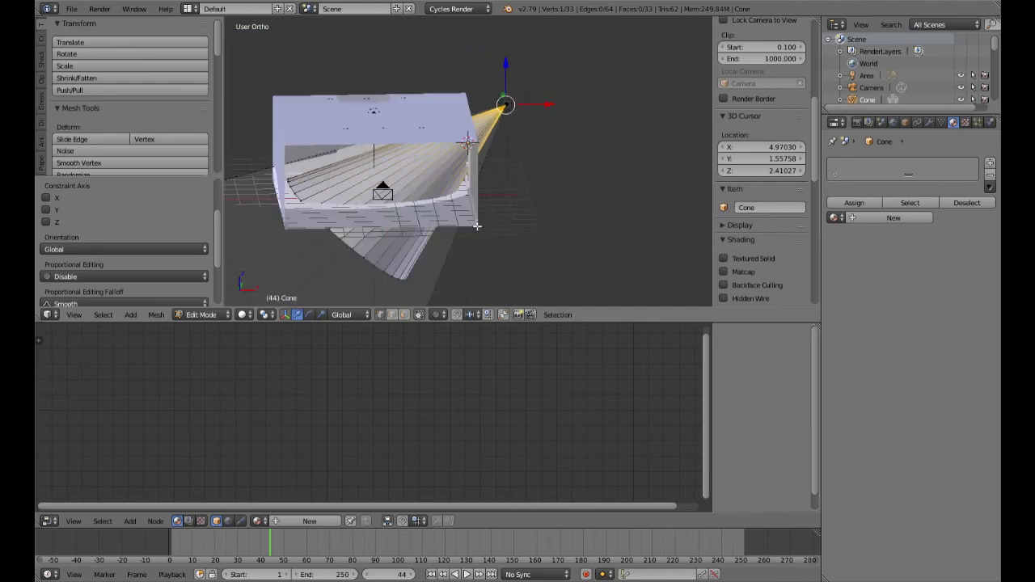
{"action": "right_click", "coordinate": [359, 255]}
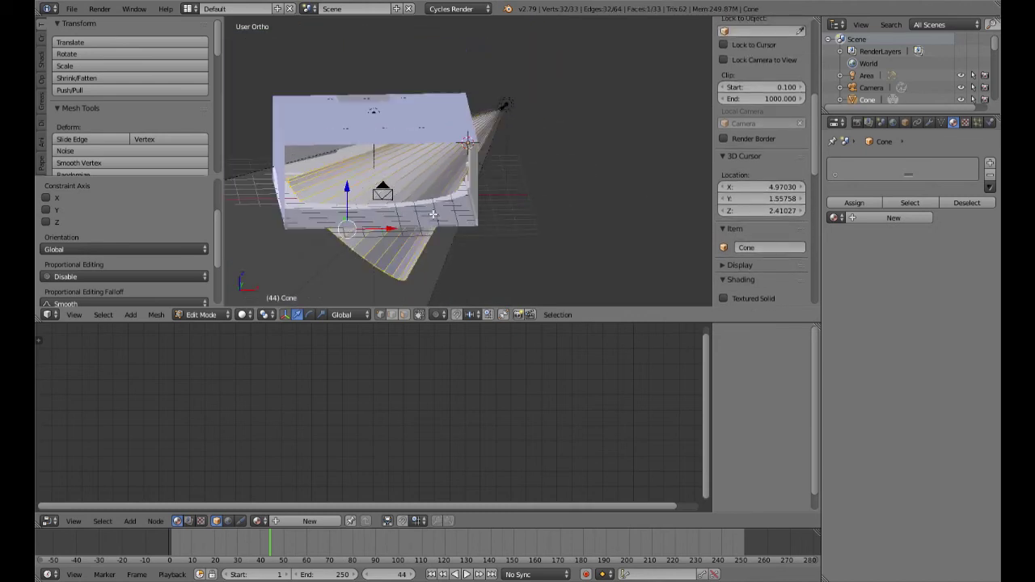
{"action": "key", "text": "s"}
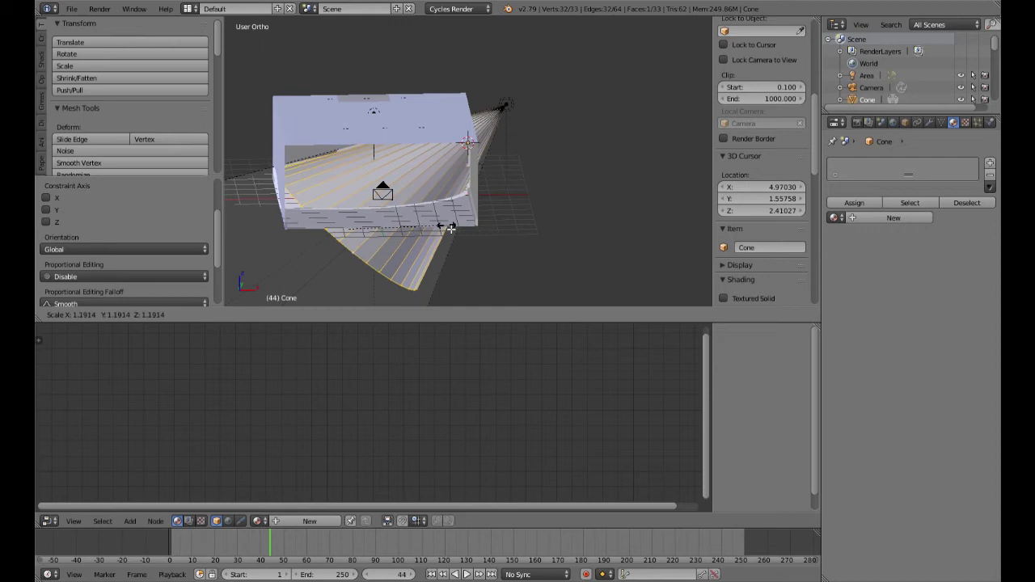
{"action": "left_click", "coordinate": [460, 233]}
{"action": "scroll", "coordinate": [549, 234], "scroll_direction": "up", "scroll_amount": 4}
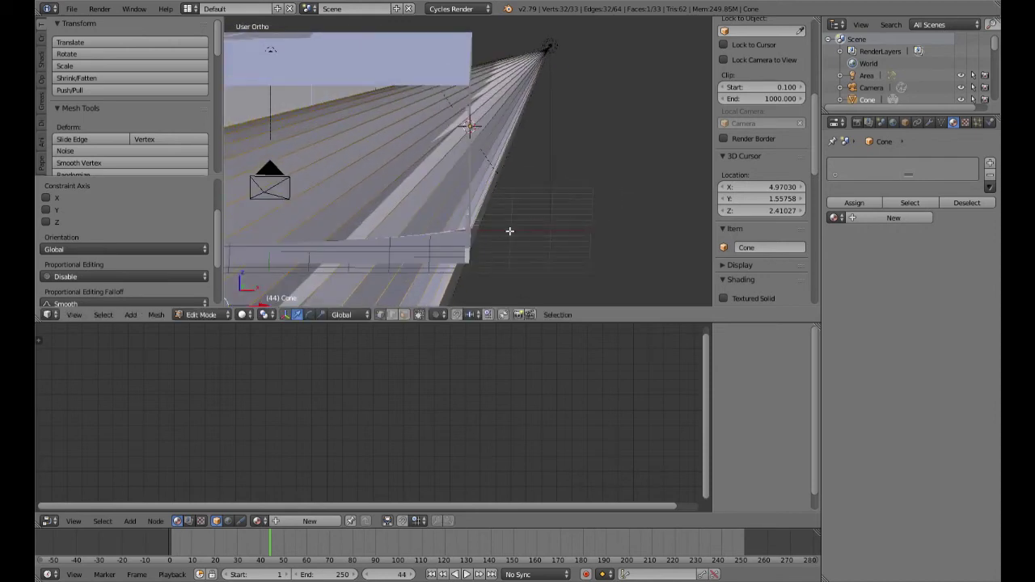
In camera view, widen the cone's end about 3.9 times and check it in rendered preview
{"action": "key", "text": "KP_0"}
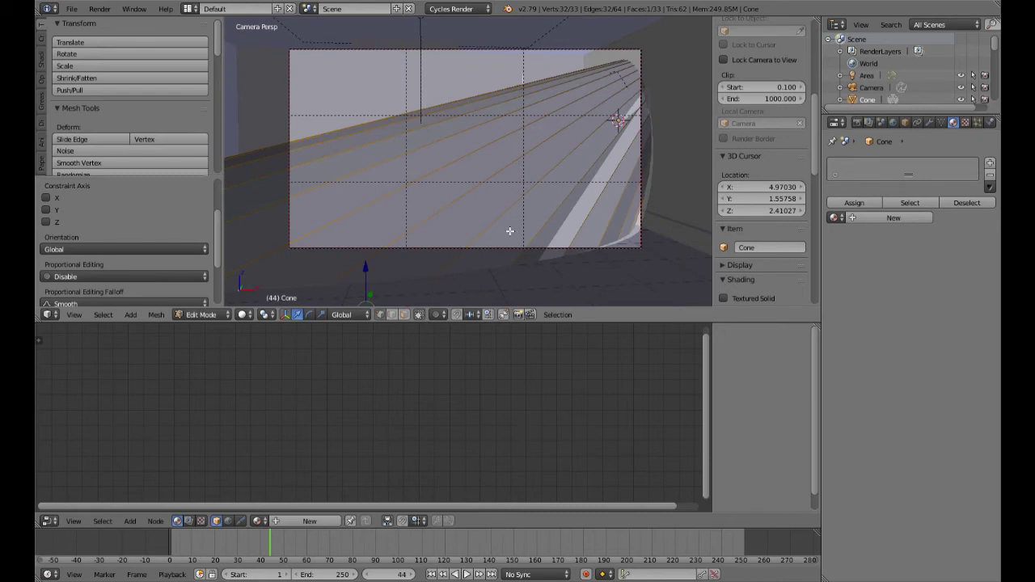
{"action": "key", "text": "s"}
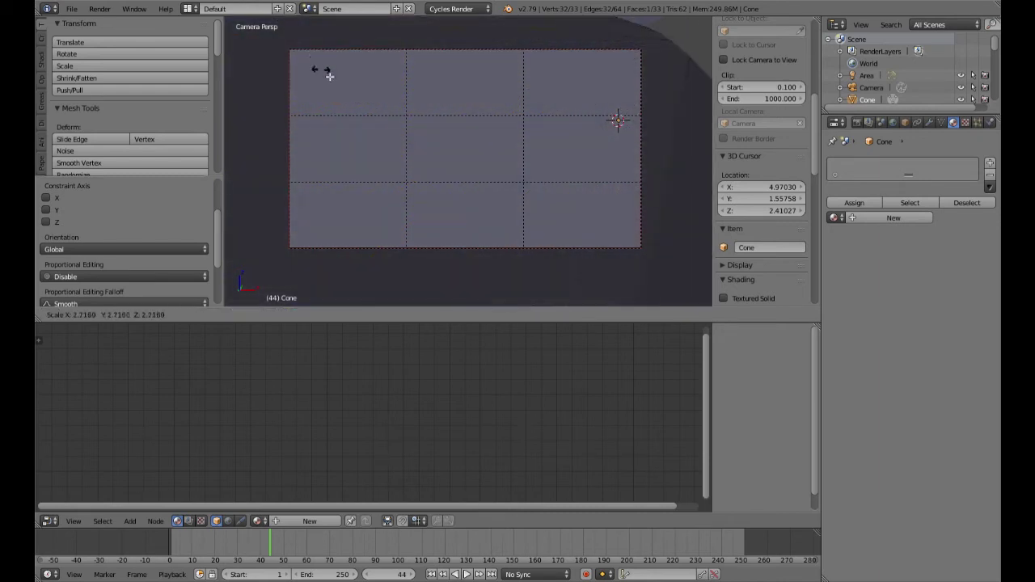
{"action": "left_click", "coordinate": [503, 125]}
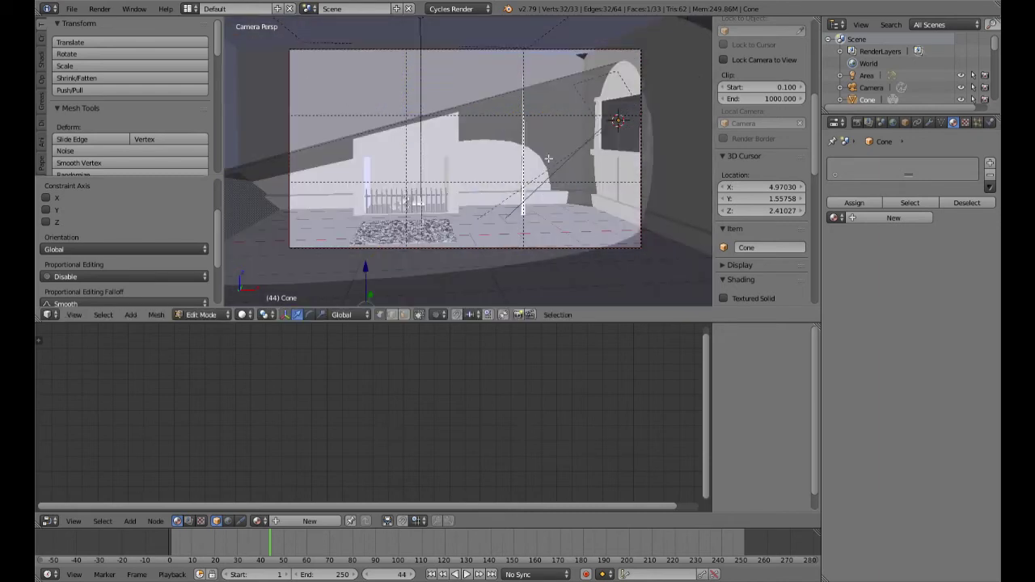
{"action": "key", "text": "shift+z"}
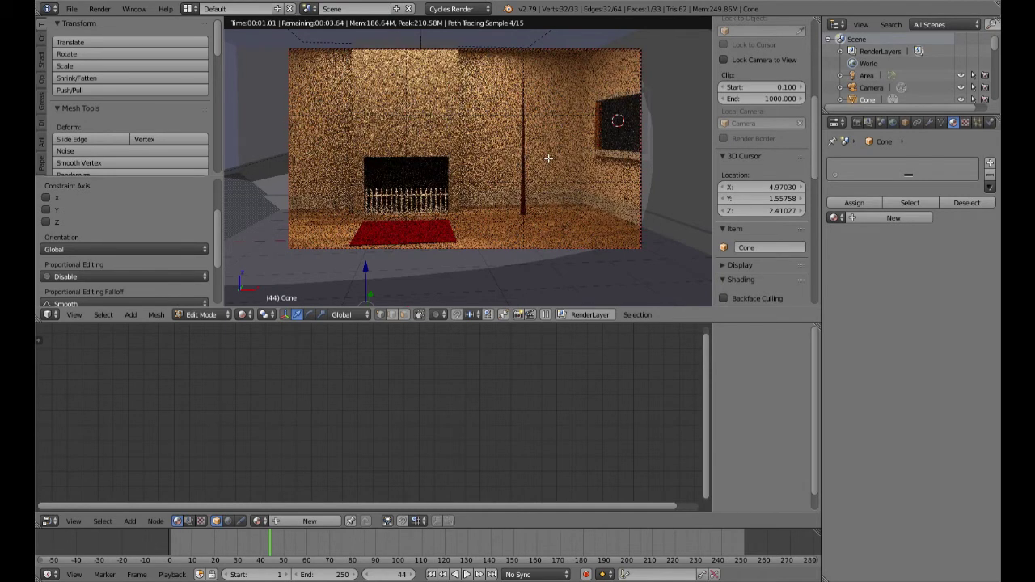
{"action": "key", "text": "shift+z"}
{"action": "key", "text": "KP_0"}
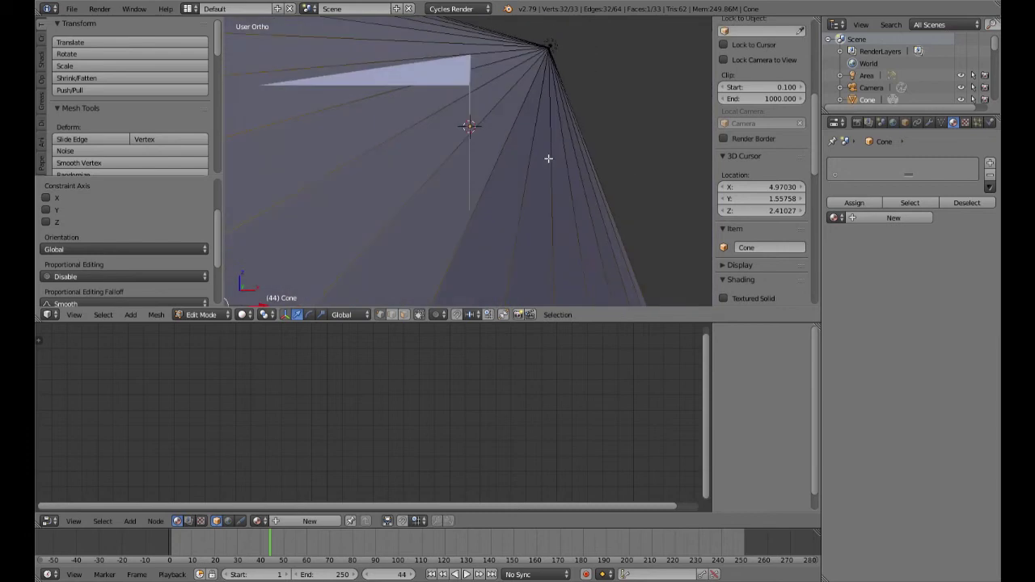
Select all the cone's vertices, place the 3D cursor beside it, and return to Object Mode
{"action": "key", "text": "a"}
{"action": "scroll", "coordinate": [549, 158], "scroll_direction": "down", "scroll_amount": 3}
{"action": "scroll", "coordinate": [533, 173], "scroll_direction": "up", "scroll_amount": 2}
{"action": "mouse_move", "coordinate": [533, 173]}
{"action": "middle_mouse_down"}
{"action": "mouse_move", "coordinate": [578, 161]}
{"action": "mouse_move", "coordinate": [537, 177]}
{"action": "middle_mouse_up"}
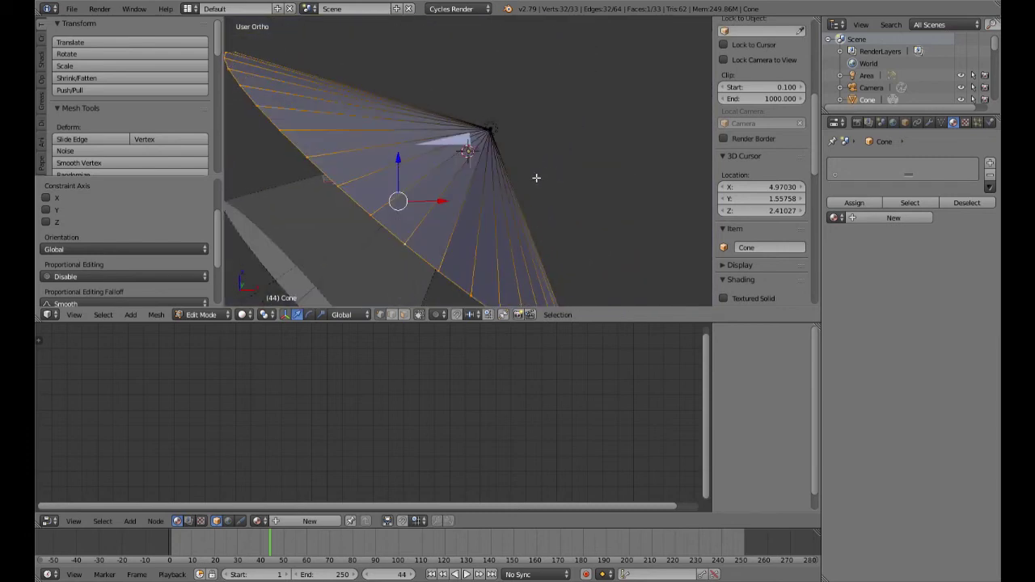
{"action": "left_click", "coordinate": [530, 175]}
{"action": "key", "text": "Tab"}
{"action": "mouse_move", "coordinate": [525, 203]}
{"action": "middle_mouse_down"}
{"action": "mouse_move", "coordinate": [460, 238]}
{"action": "mouse_move", "coordinate": [505, 225]}
{"action": "mouse_move", "coordinate": [527, 203]}
{"action": "middle_mouse_up"}
{"action": "scroll", "coordinate": [505, 219], "scroll_direction": "down", "scroll_amount": 3}
{"action": "scroll", "coordinate": [523, 202], "scroll_direction": "up", "scroll_amount": 5}
Back in Edit Mode, select the cone's wide end face and extrude it from the front view
{"action": "key", "text": "KP_1"}
{"action": "scroll", "coordinate": [522, 207], "scroll_direction": "up", "scroll_amount": 2}
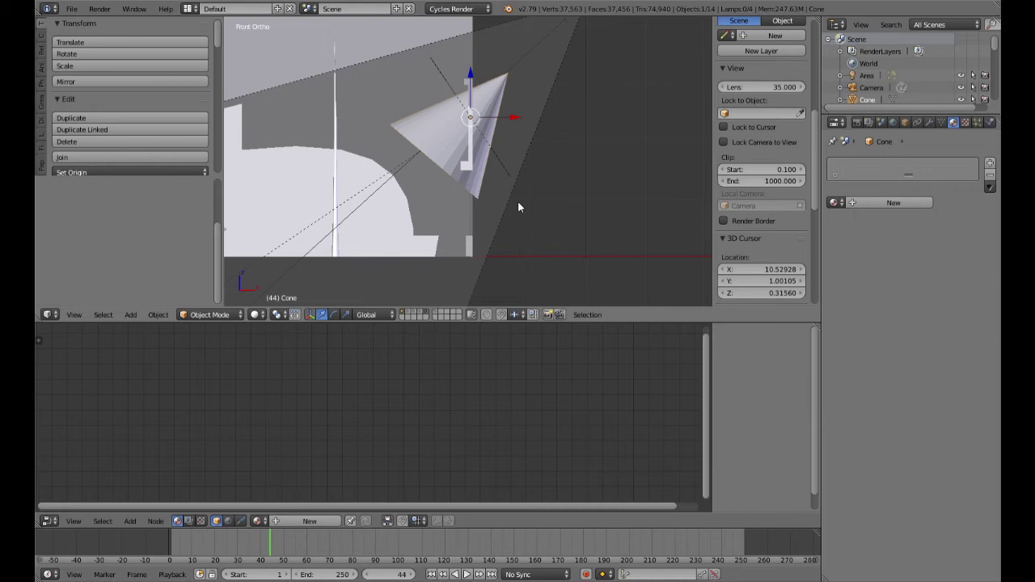
{"action": "middle_click_drag", "start_coordinate": [420, 207], "coordinate": [476, 203]}
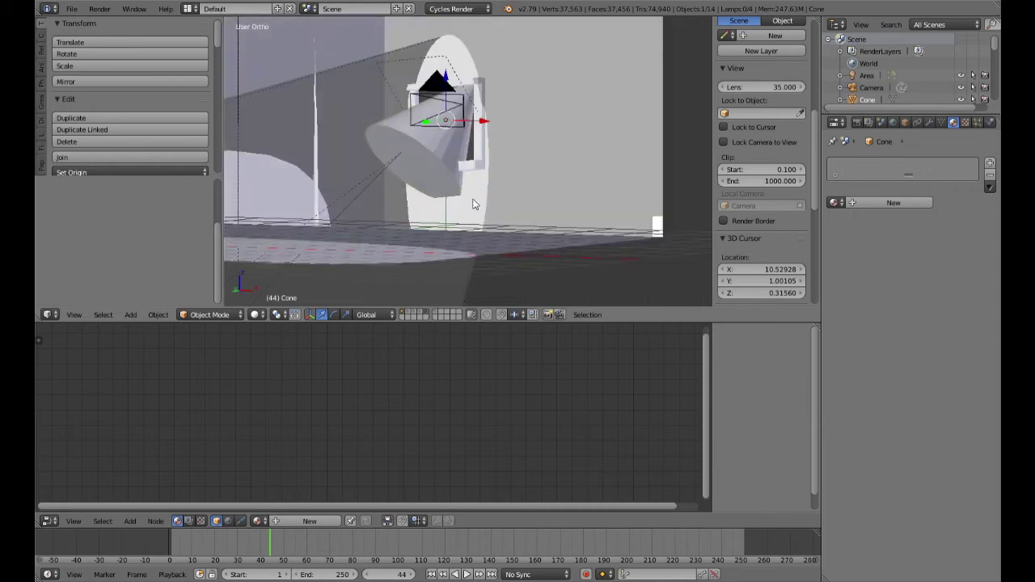
{"action": "key", "text": "Tab"}
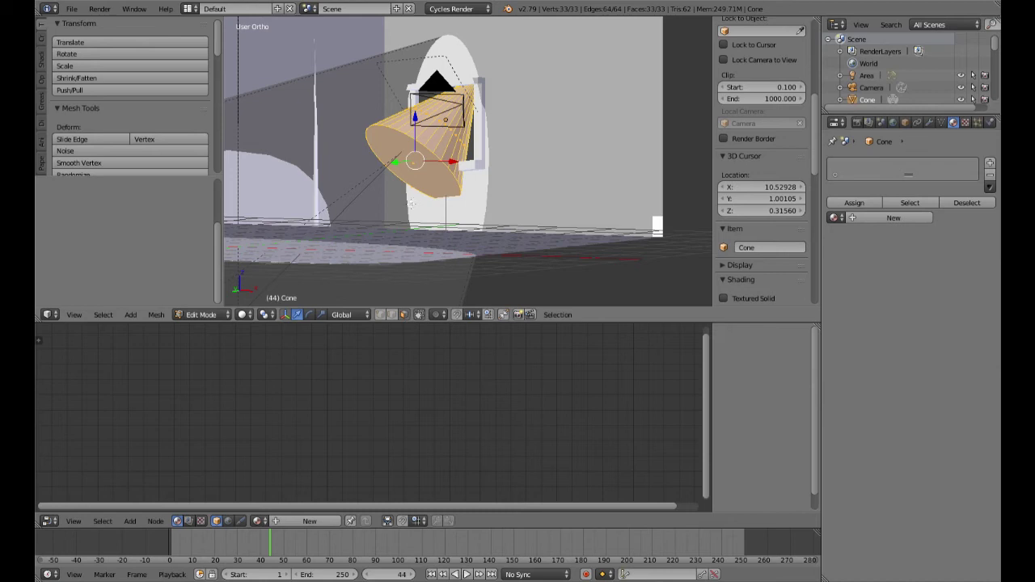
{"action": "right_click", "coordinate": [422, 172]}
{"action": "middle_click_drag", "start_coordinate": [503, 250], "coordinate": [474, 261]}
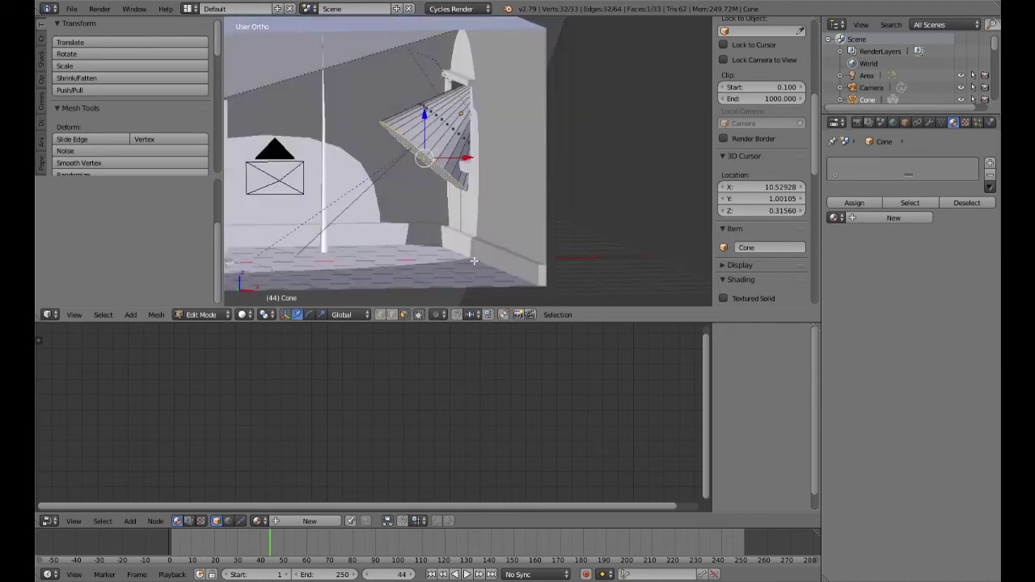
{"action": "key", "text": "KP_1"}
{"action": "key", "text": "e"}
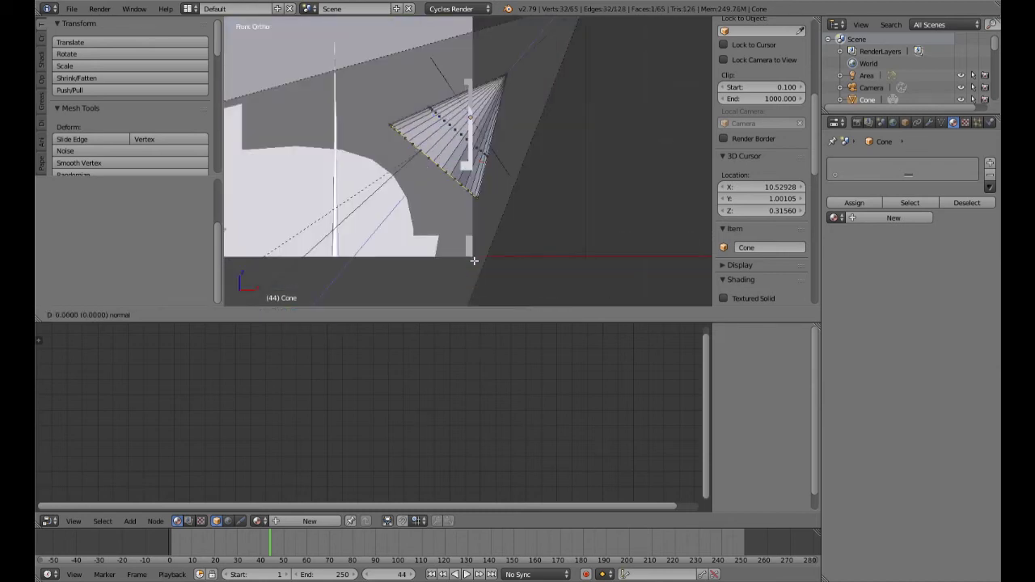
Finish the 4-unit extrusion, enable proportional editing, and scale the cone end with smooth falloff
{"action": "left_click", "coordinate": [296, 120]}
{"action": "scroll", "coordinate": [365, 117], "scroll_direction": "down", "scroll_amount": 3}
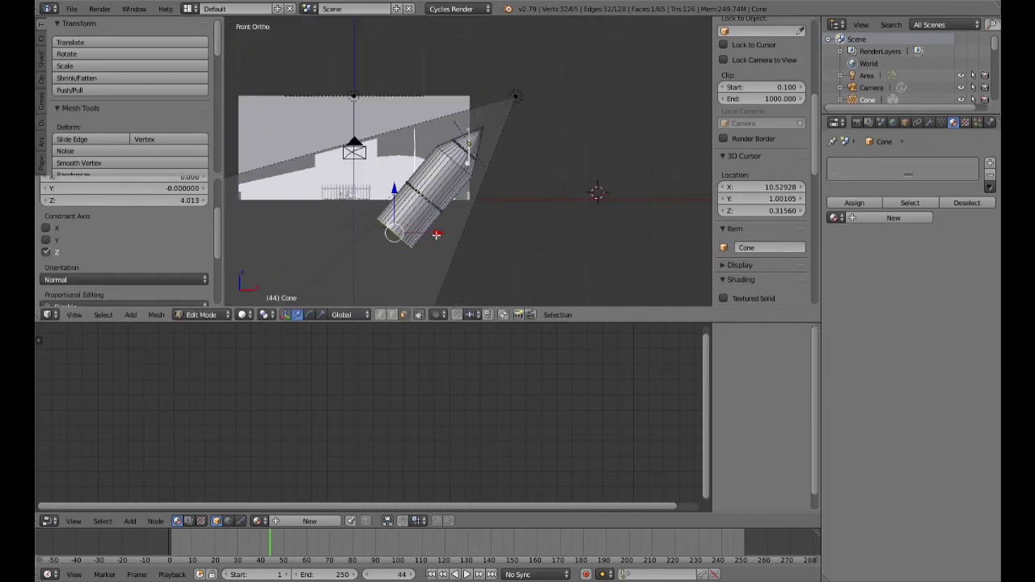
{"action": "key", "text": "o"}
{"action": "key", "text": "s"}
{"action": "scroll", "coordinate": [513, 264], "scroll_direction": "down", "scroll_amount": 10}
{"action": "scroll", "coordinate": [517, 266], "scroll_direction": "up", "scroll_amount": 3}
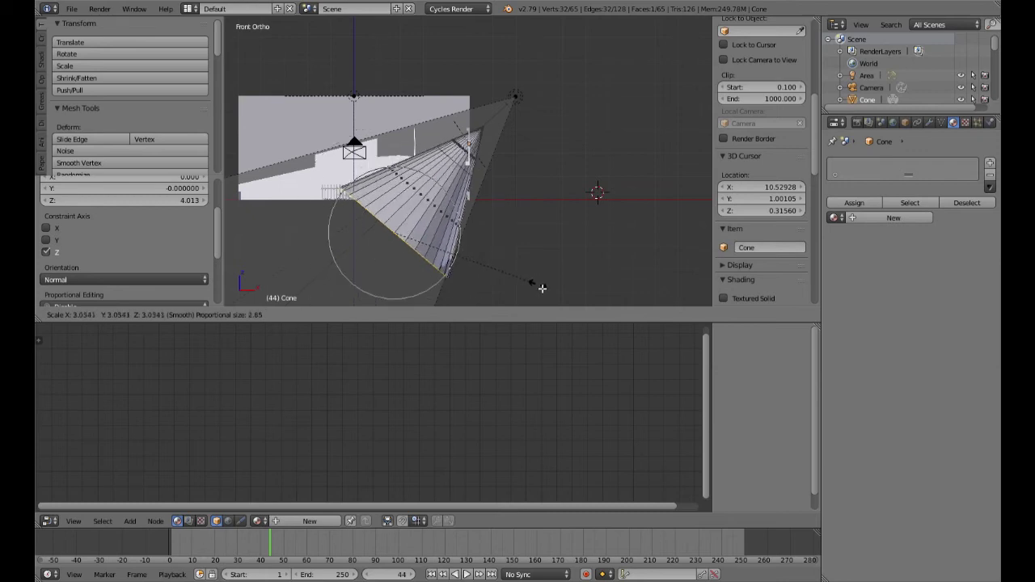
{"action": "left_click", "coordinate": [542, 288]}
In front view, move the cone end down-left with proportional falloff
{"action": "middle_click_drag", "start_coordinate": [541, 287], "coordinate": [410, 246]}
{"action": "key", "text": "KP_1"}
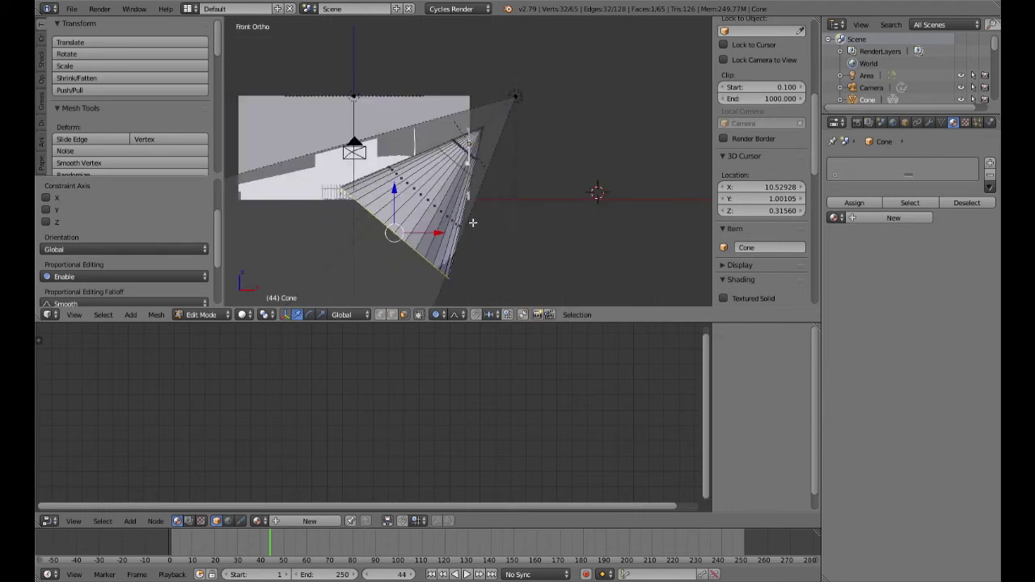
{"action": "key", "text": "g"}
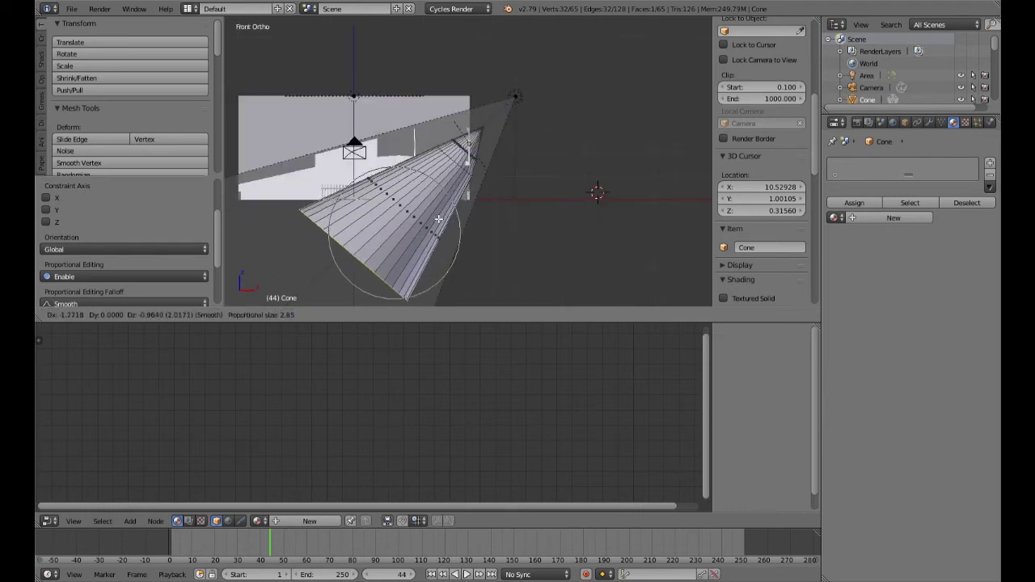
{"action": "scroll", "coordinate": [439, 223], "scroll_direction": "down", "scroll_amount": 6}
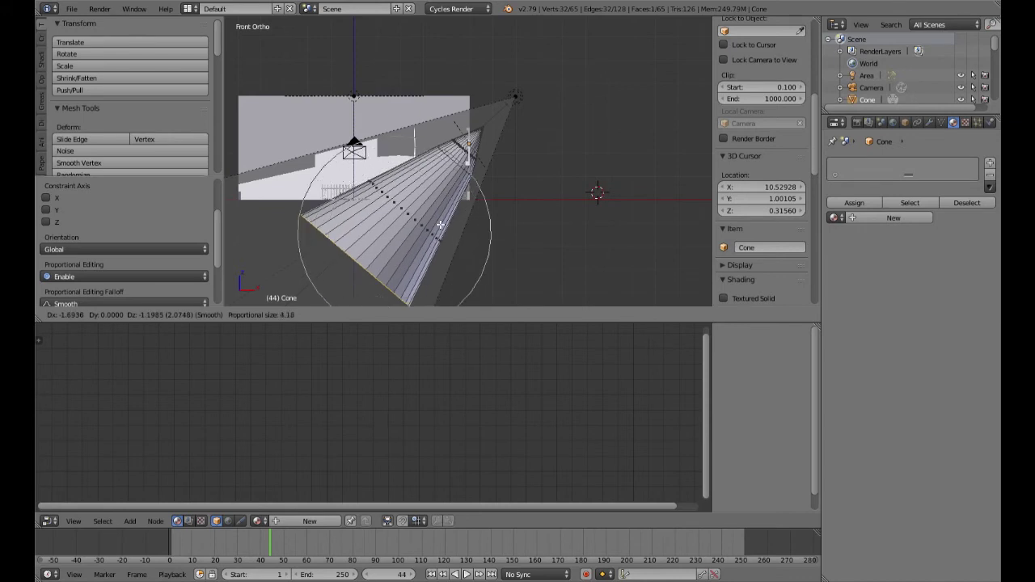
{"action": "scroll", "coordinate": [439, 224], "scroll_direction": "down", "scroll_amount": 3}
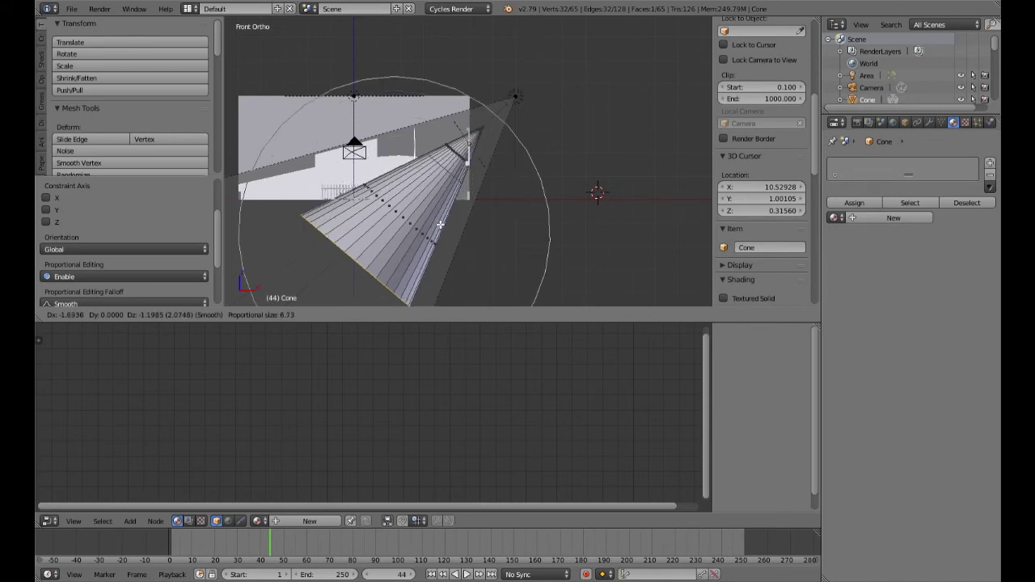
{"action": "scroll", "coordinate": [437, 224], "scroll_direction": "down", "scroll_amount": 1}
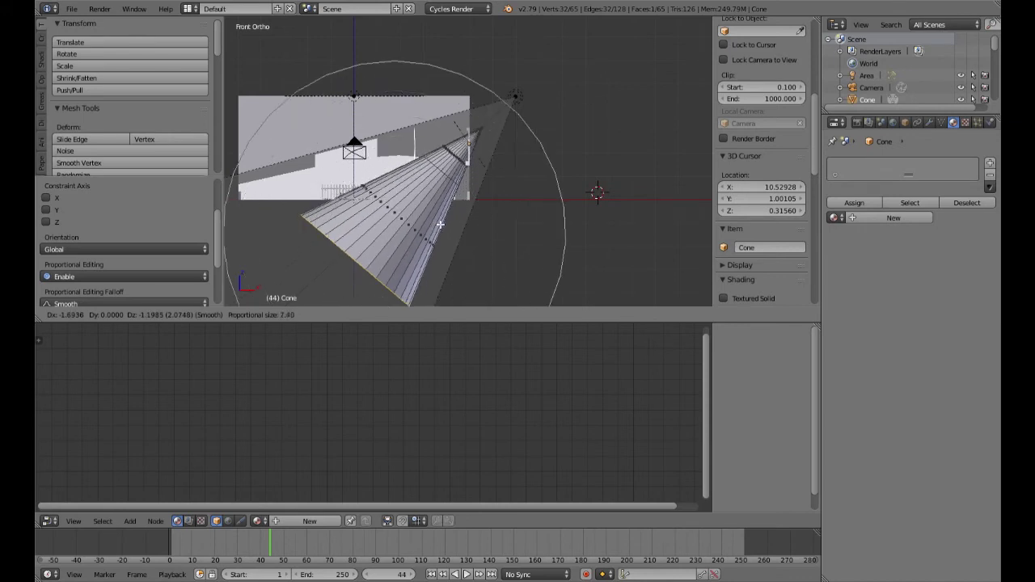
{"action": "left_click", "coordinate": [403, 241]}
Flare the cone end with a large falloff, shift it, and scale it about 1.2 more
{"action": "key", "text": "s"}
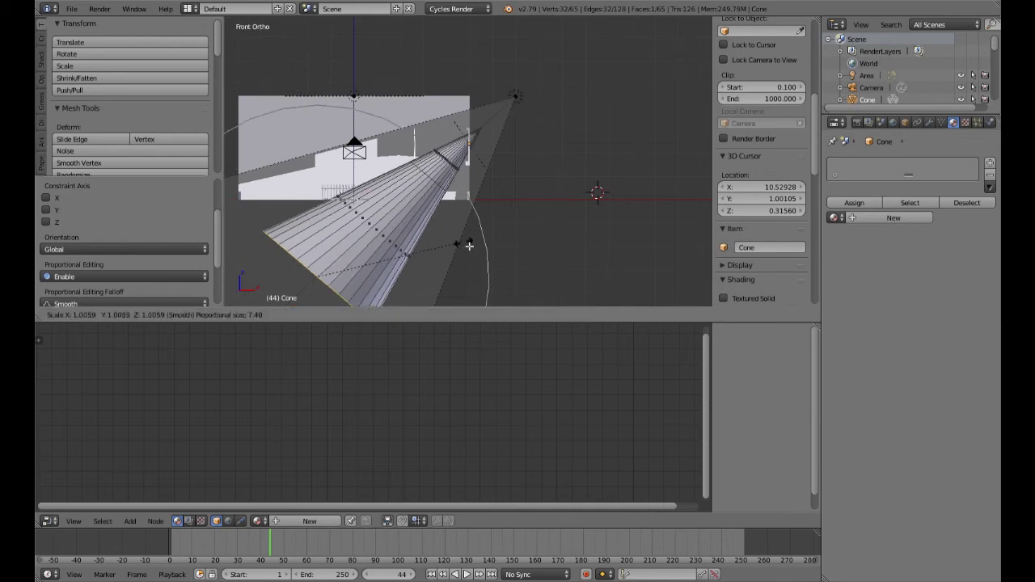
{"action": "scroll", "coordinate": [518, 259], "scroll_direction": "down", "scroll_amount": 11}
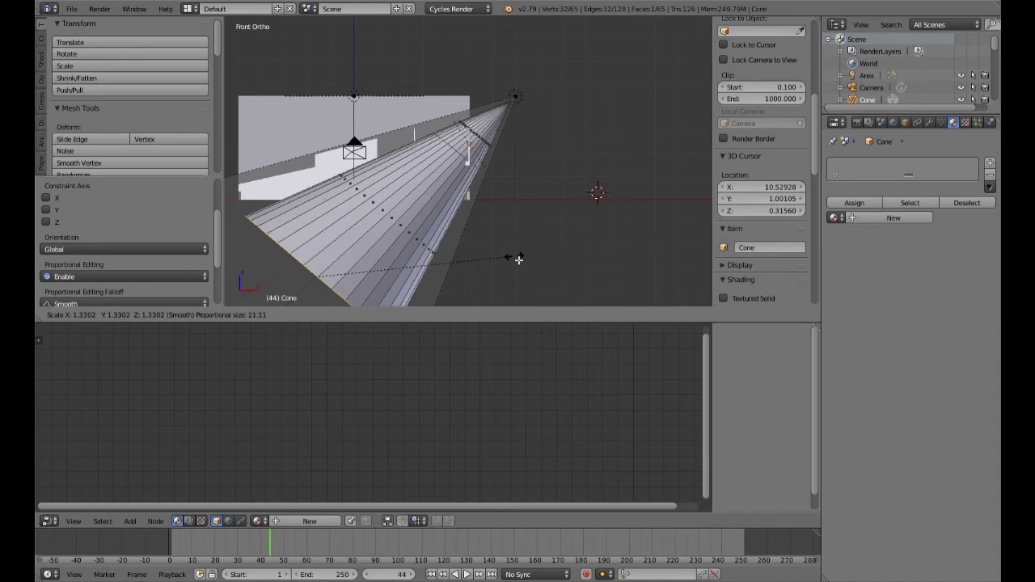
{"action": "scroll", "coordinate": [524, 267], "scroll_direction": "down", "scroll_amount": 1}
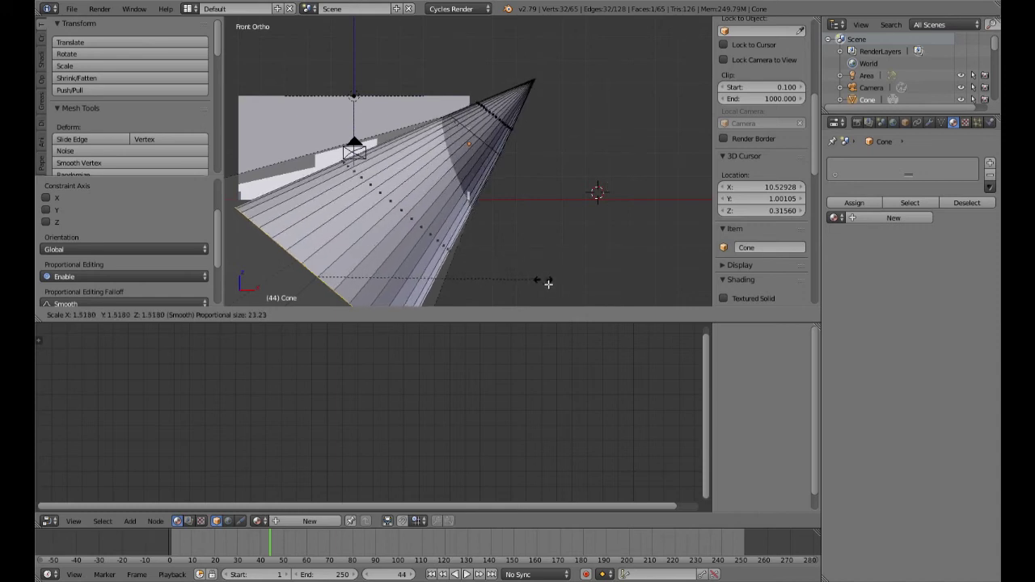
{"action": "left_click", "coordinate": [525, 270]}
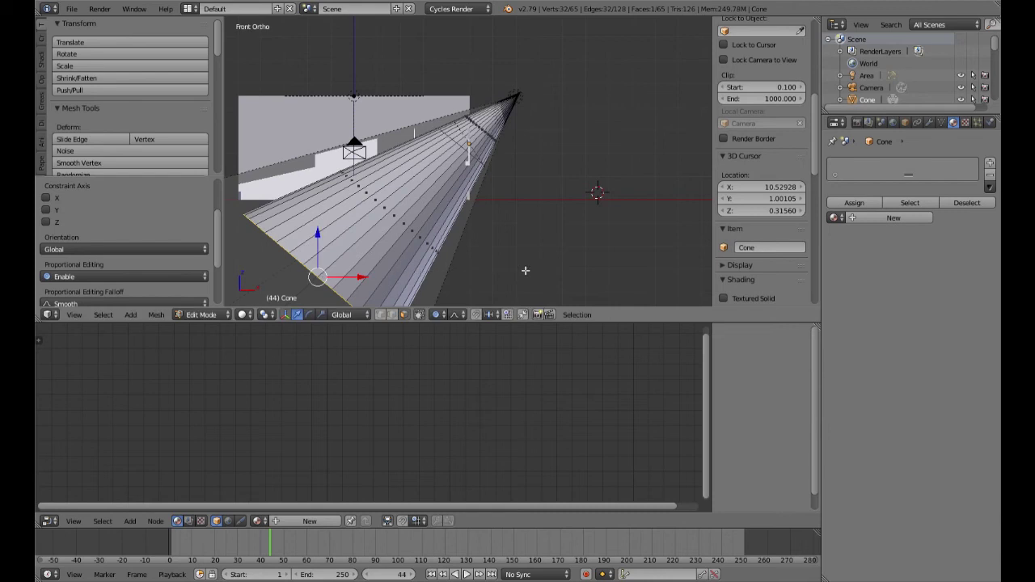
{"action": "key", "text": "g"}
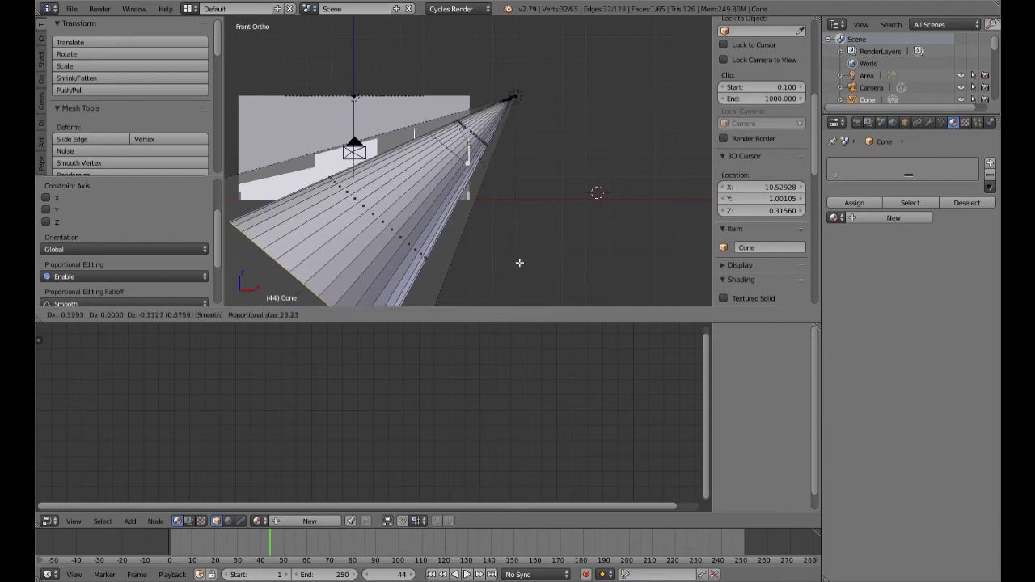
{"action": "left_click", "coordinate": [521, 265]}
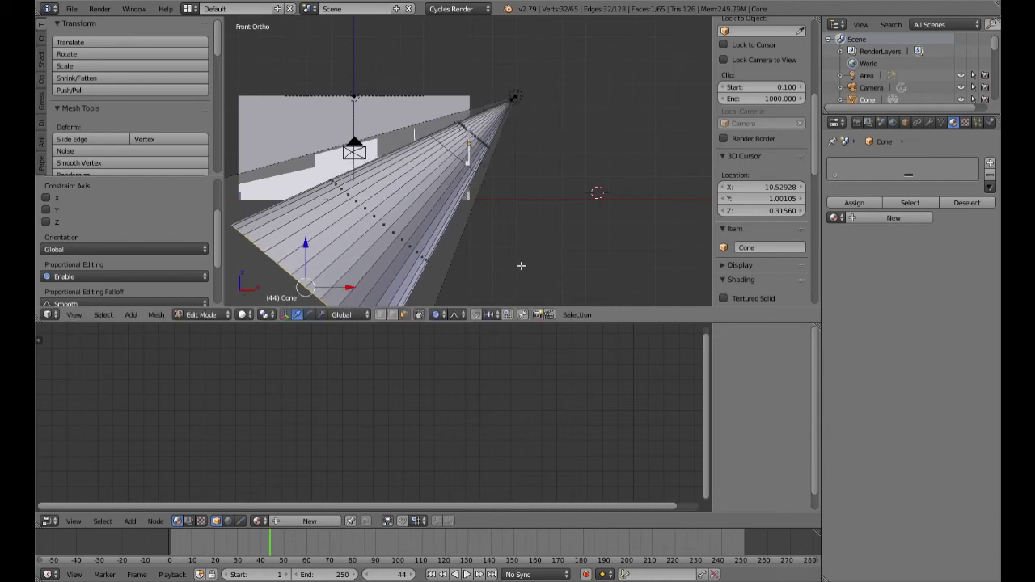
{"action": "key", "text": "s"}
{"action": "scroll", "coordinate": [526, 270], "scroll_direction": "up", "scroll_amount": 8}
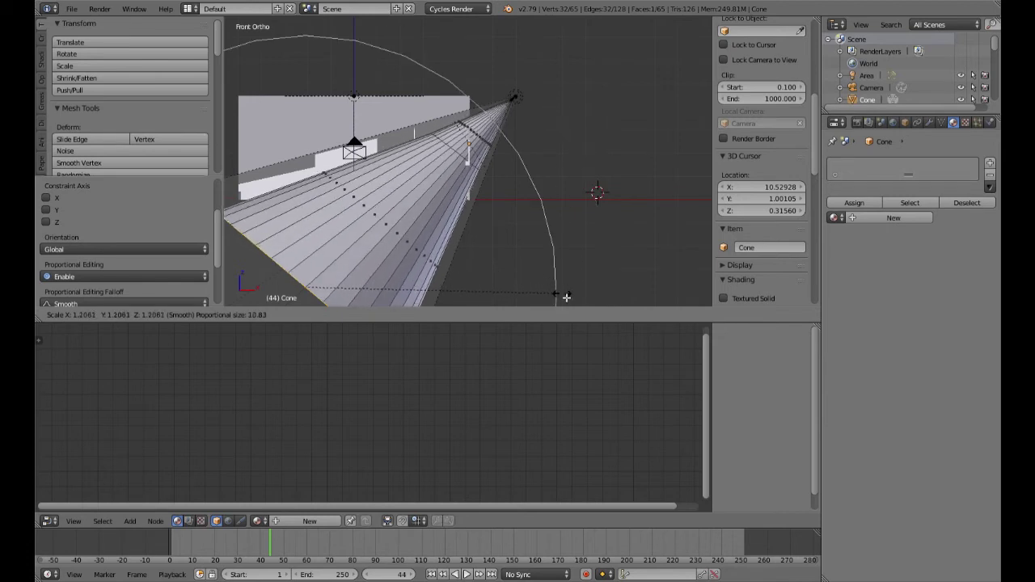
{"action": "left_click", "coordinate": [569, 299]}
Check the reshaped cone through the scene camera and return to Object Mode
{"action": "middle_click_drag", "start_coordinate": [547, 261], "coordinate": [534, 226]}
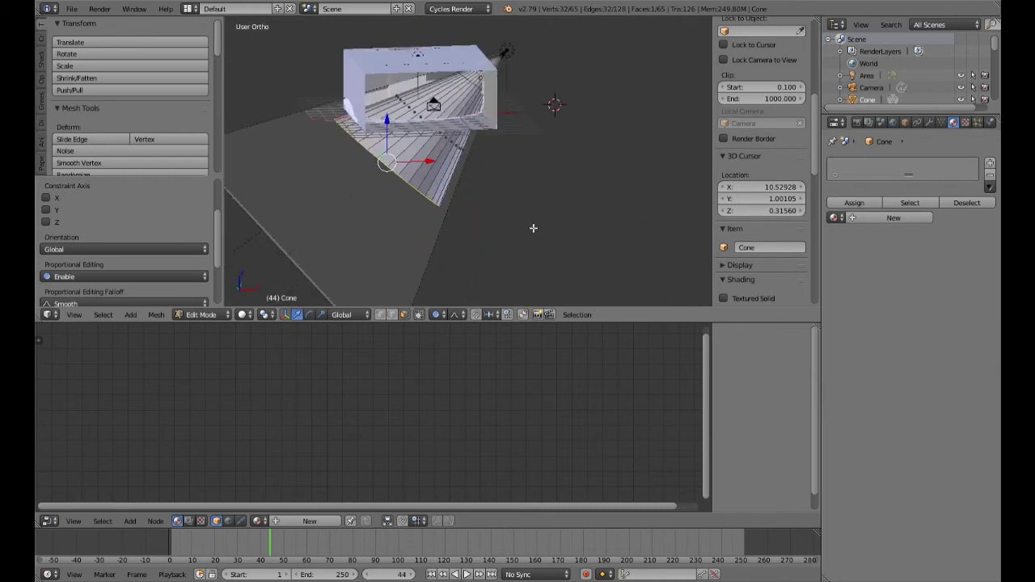
{"action": "scroll", "coordinate": [533, 228], "scroll_direction": "up", "scroll_amount": 3}
{"action": "key", "text": "KP_0"}
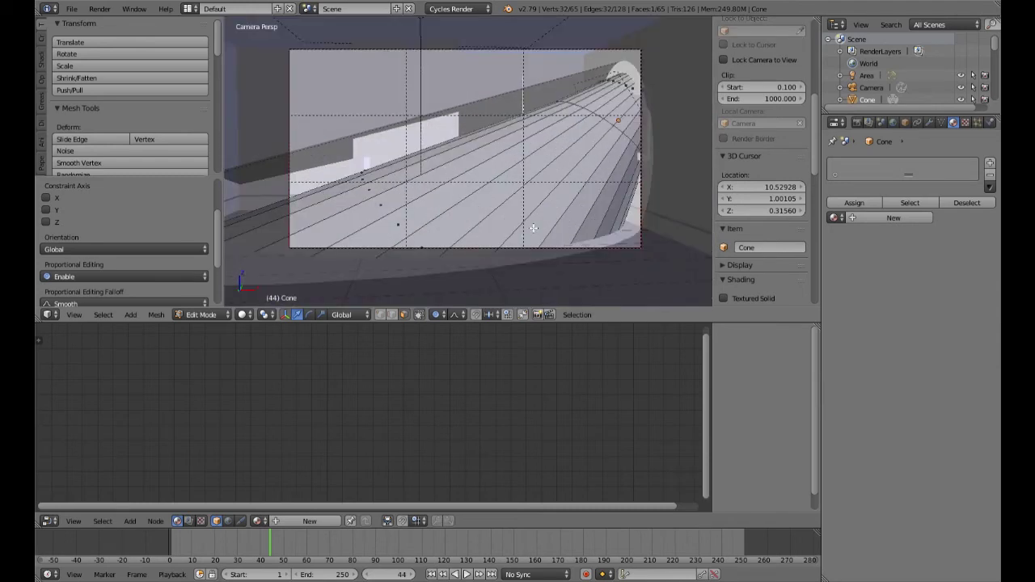
{"action": "key", "text": "Tab"}
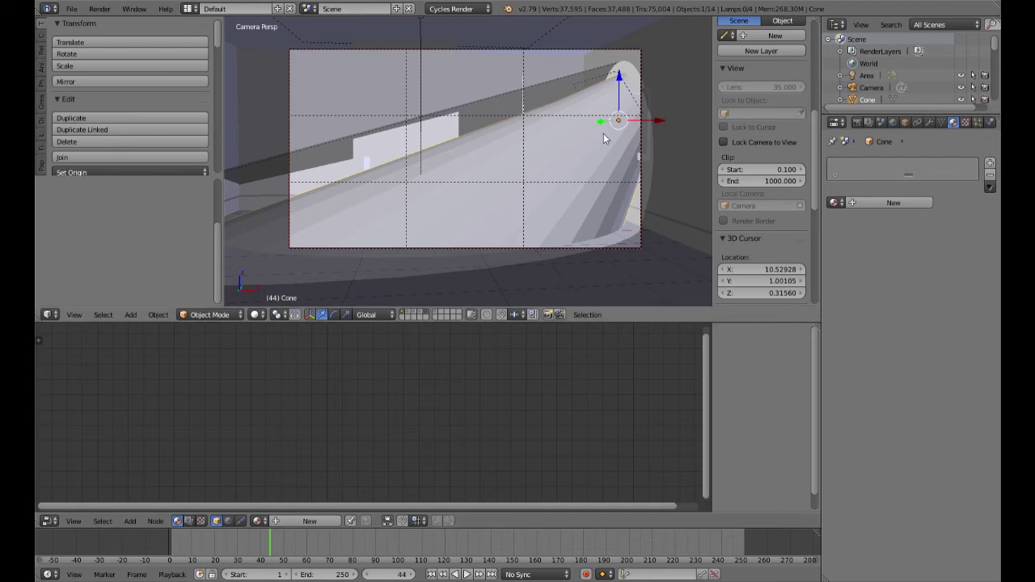
Raise the cone along Z and give it a new material with Volume Scatter feeding the Volume output
{"action": "left_click_drag", "start_coordinate": [618, 77], "coordinate": [618, 61]}
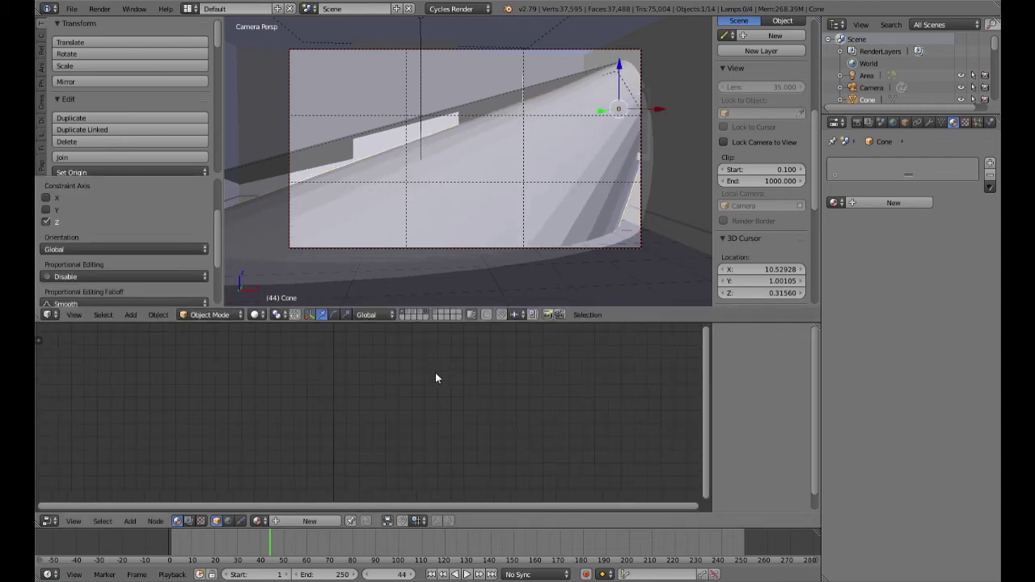
{"action": "left_click", "coordinate": [315, 521]}
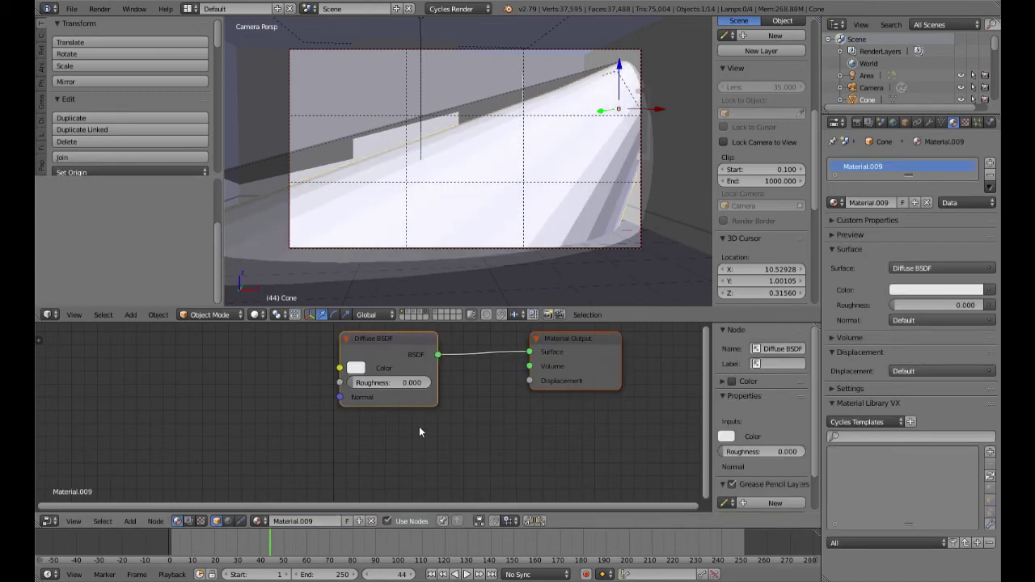
{"action": "key", "text": "x"}
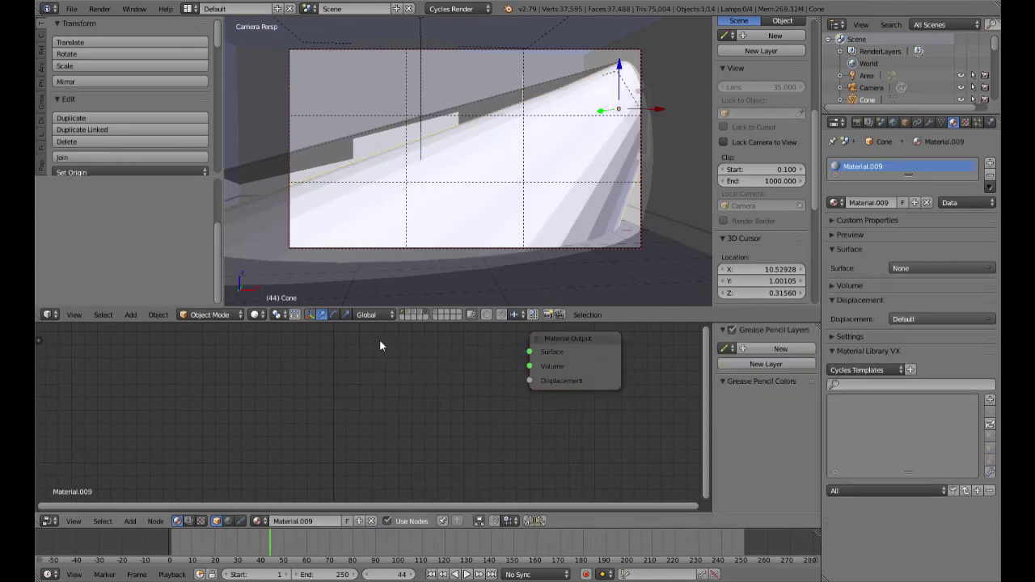
{"action": "key", "text": "shift+a"}
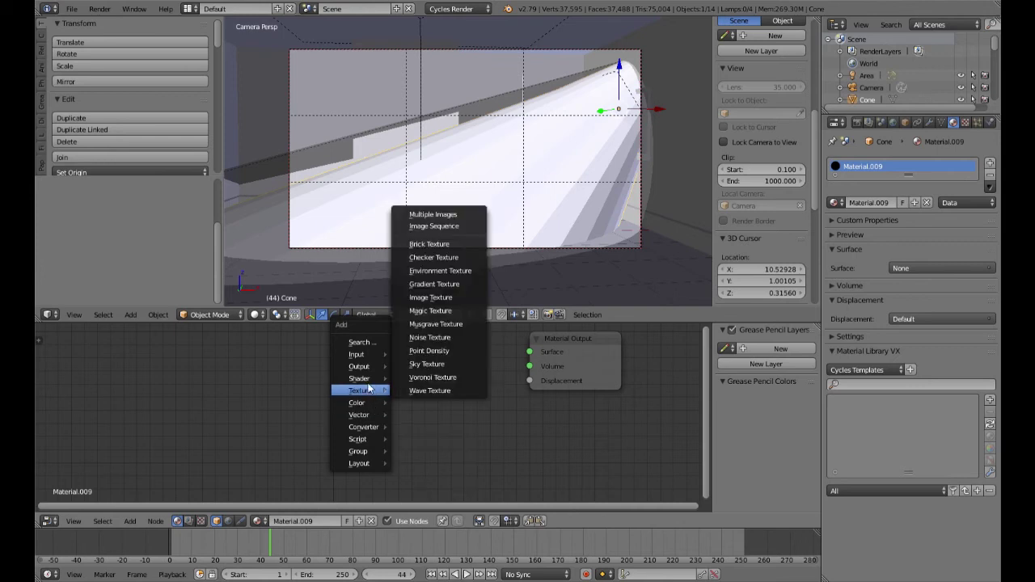
{"action": "mouse_move", "coordinate": [368, 378]}
{"action": "left_click", "coordinate": [426, 379]}
{"action": "left_click", "coordinate": [331, 356]}
{"action": "left_click_drag", "start_coordinate": [422, 379], "coordinate": [530, 367]}
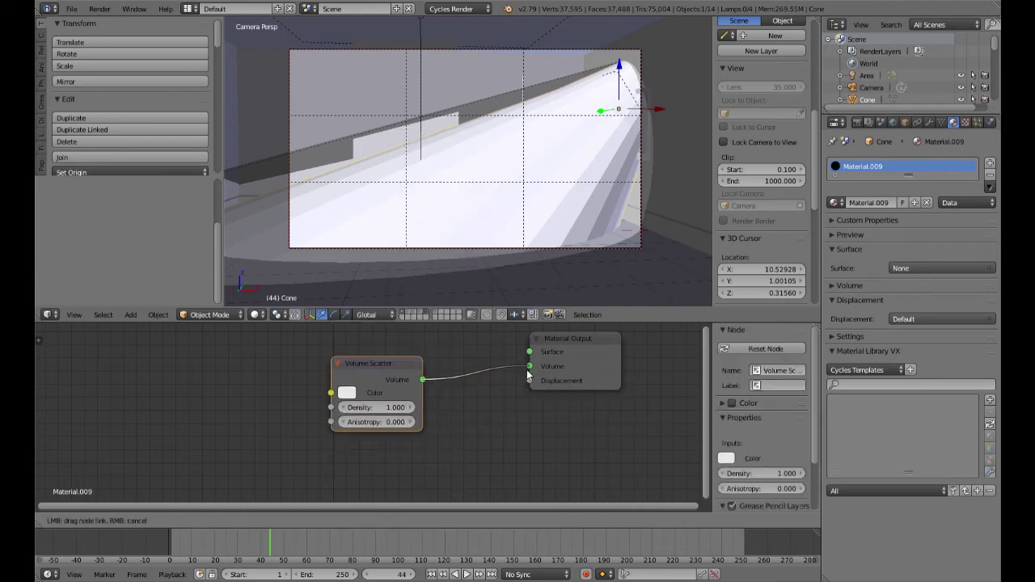
Set the Volume Scatter Density to 0.2
{"action": "scroll", "coordinate": [402, 433], "scroll_direction": "up", "scroll_amount": 2}
{"action": "left_click", "coordinate": [392, 408]}
{"action": "key", "text": "BackSpace"}
{"action": "type", "text": "0.2"}
{"action": "key", "text": "Return"}
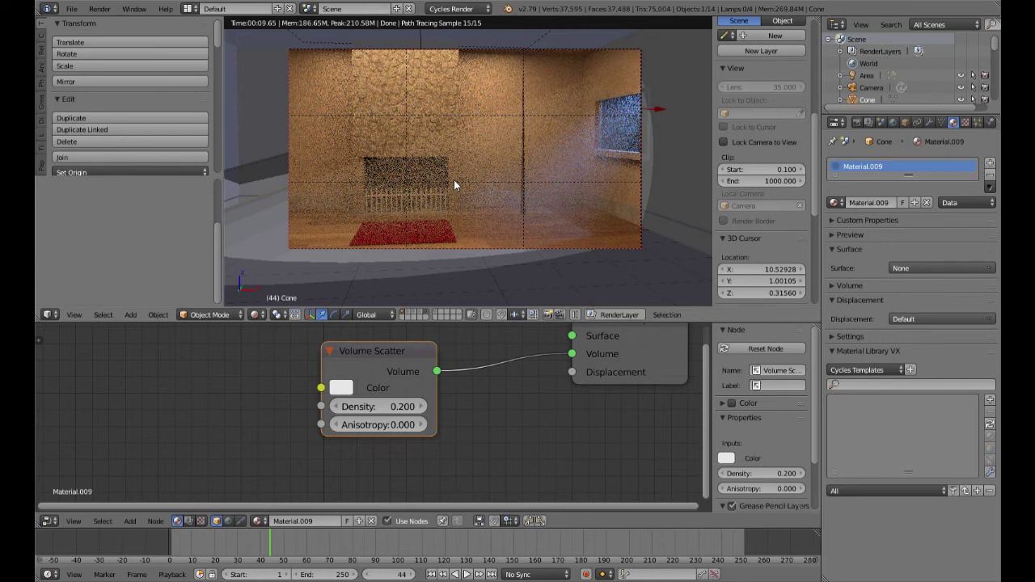
Return to solid shading, leave camera view, and orbit to face the box
{"action": "key", "text": "shift+z"}
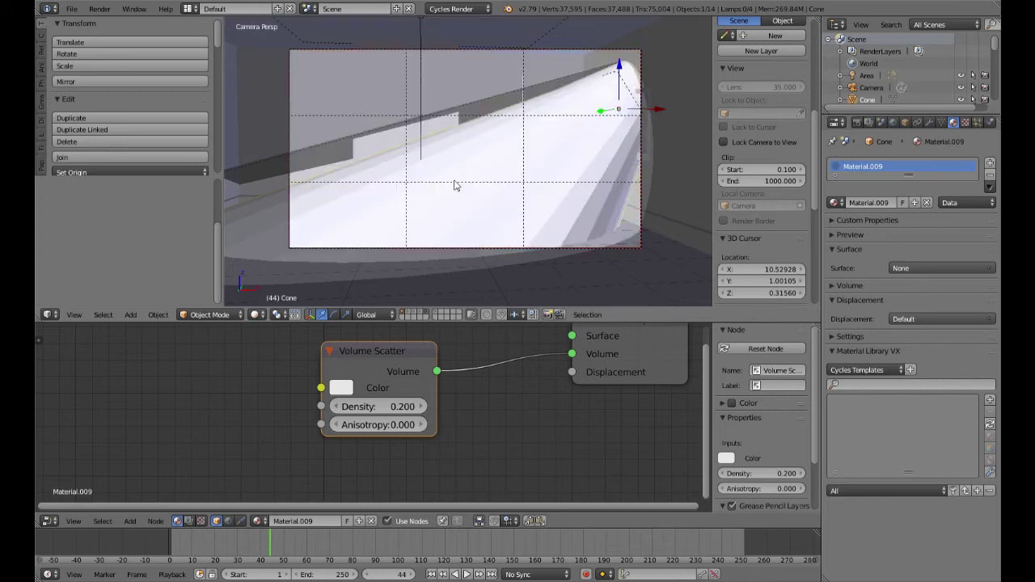
{"action": "key", "text": "z"}
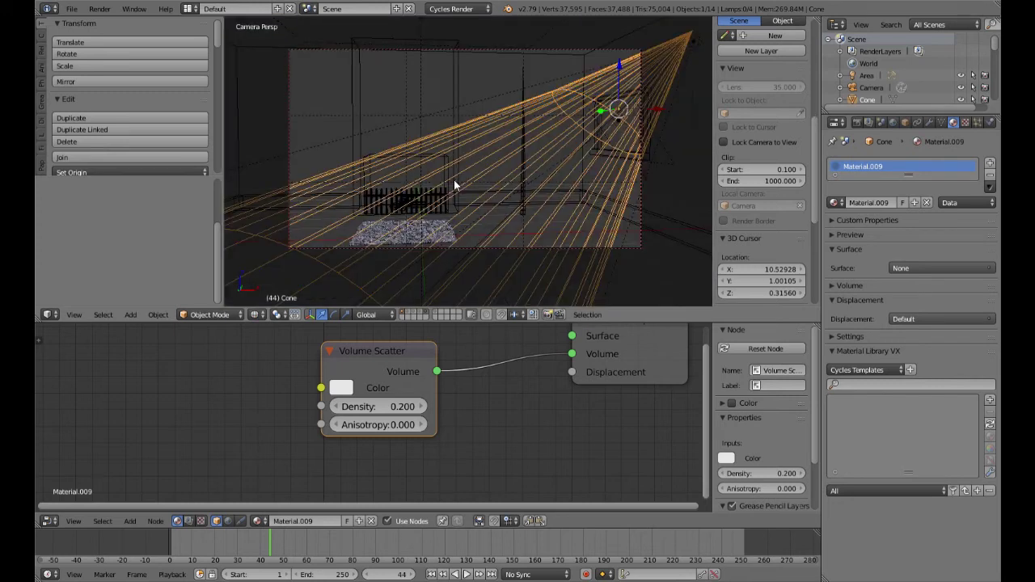
{"action": "key", "text": "z"}
{"action": "key", "text": "KP_5"}
{"action": "scroll", "coordinate": [522, 128], "scroll_direction": "down", "scroll_amount": 5}
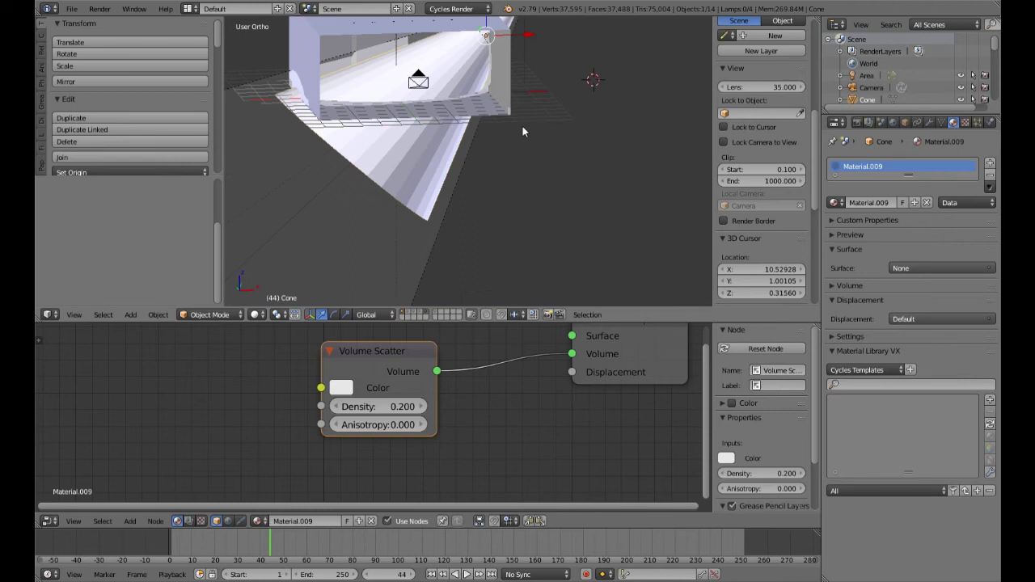
{"action": "scroll", "coordinate": [522, 127], "scroll_direction": "up", "scroll_amount": 8}
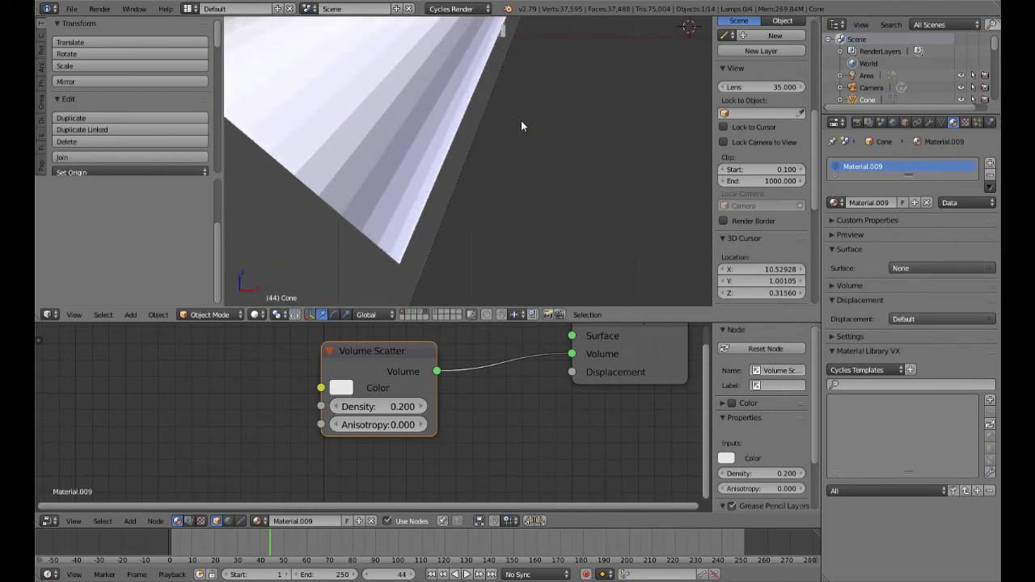
{"action": "middle_click_drag", "start_coordinate": [504, 204], "coordinate": [502, 151]}
In Edit Mode, select an edge loop near the cone's tip and view it from the front
{"action": "key", "text": "Tab"}
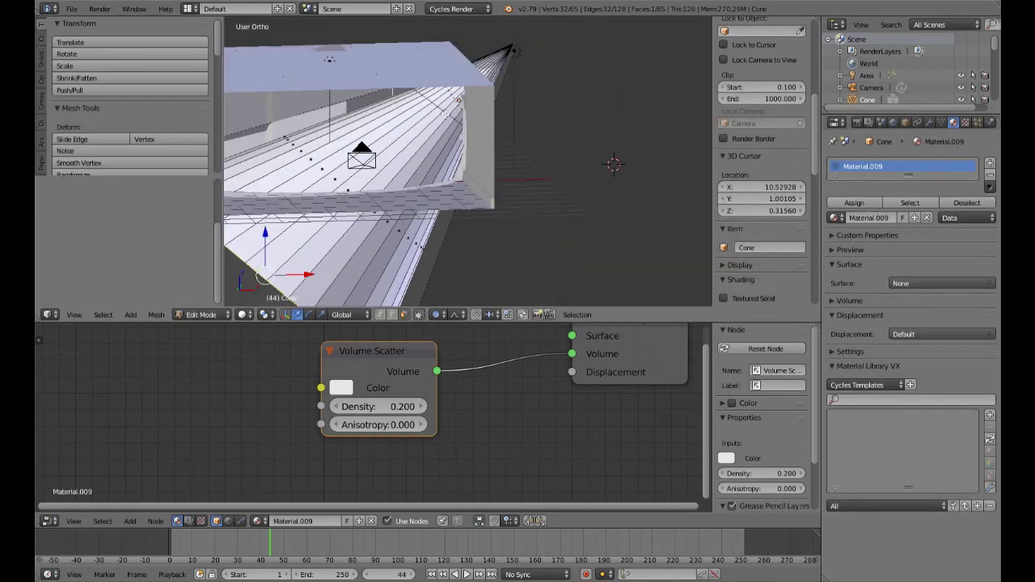
{"action": "right_click", "coordinate": [348, 190]}
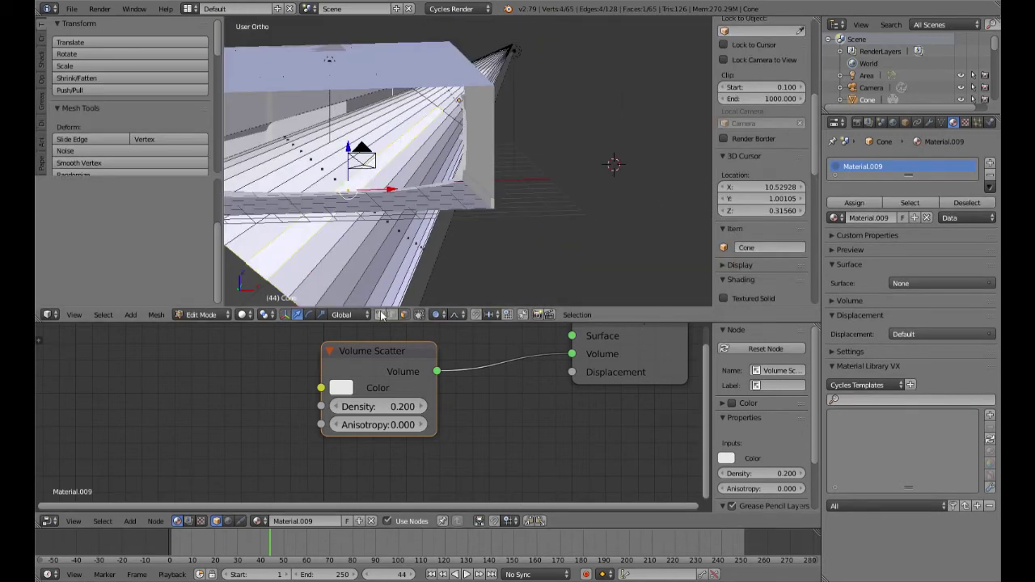
{"action": "right_click", "coordinate": [455, 119]}
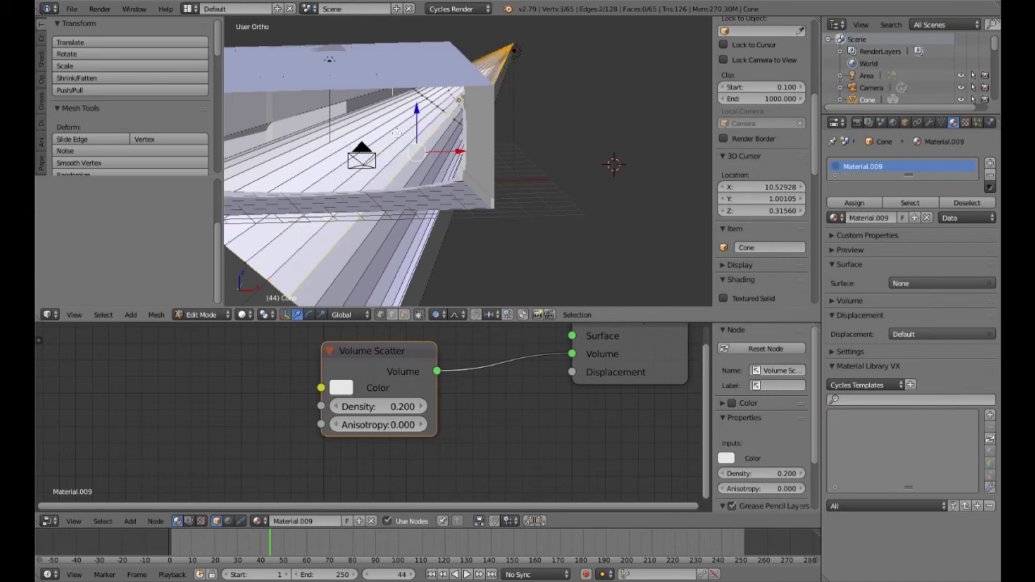
{"action": "right_click", "coordinate": [452, 118], "text": "alt"}
{"action": "key", "text": "KP_1"}
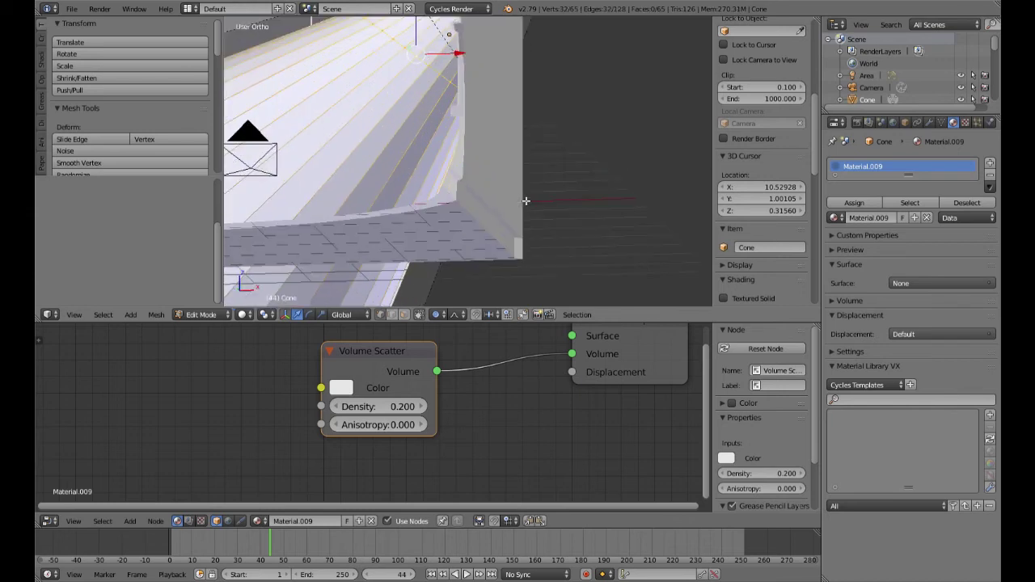
{"action": "scroll", "coordinate": [526, 200], "scroll_direction": "up", "scroll_amount": 3}
{"action": "scroll", "coordinate": [524, 201], "scroll_direction": "down", "scroll_amount": 3}
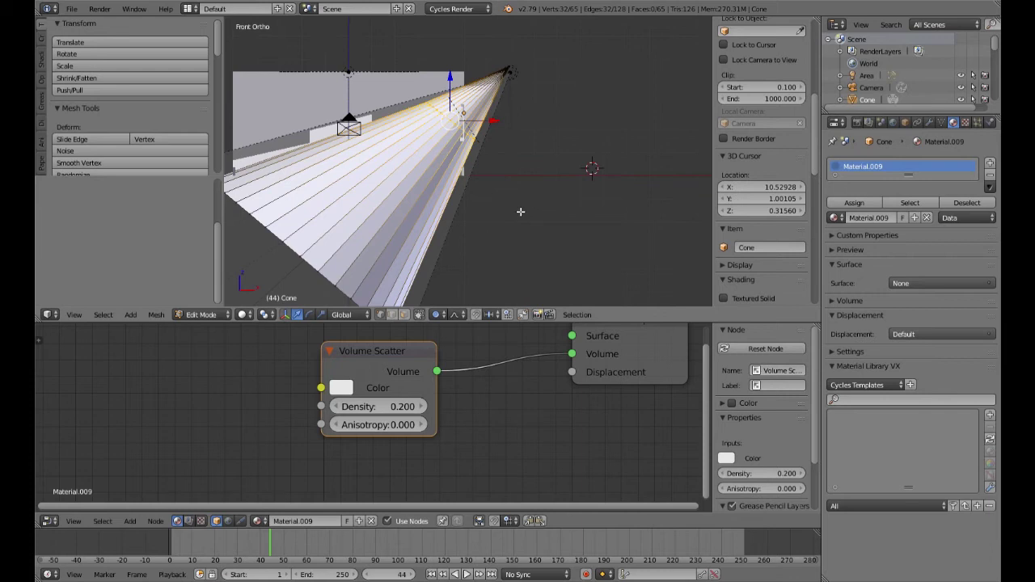
Turn off proportional editing and slide the selected edge loop along the cone
{"action": "key", "text": "s"}
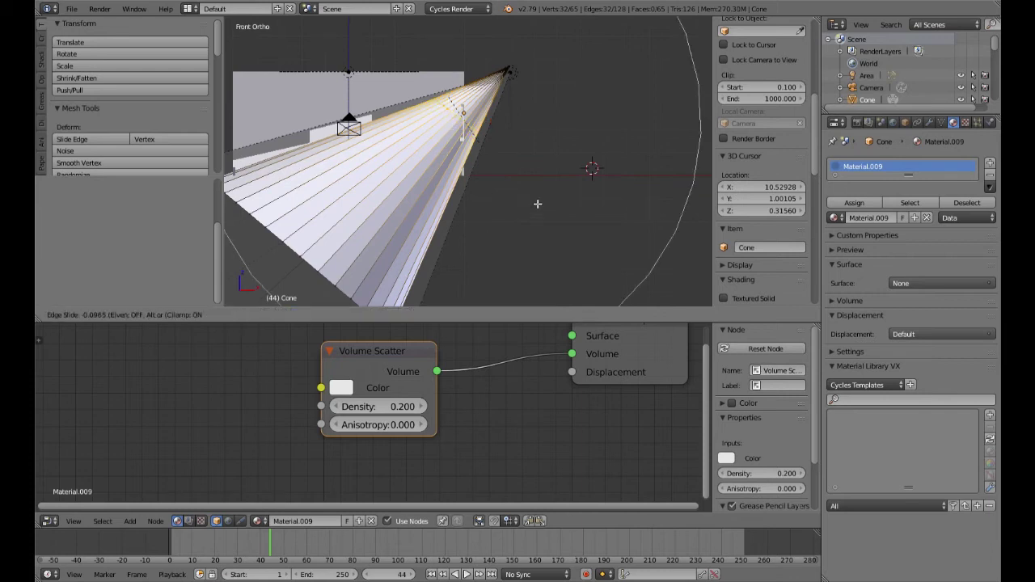
{"action": "key", "text": "Escape"}
{"action": "key", "text": "o"}
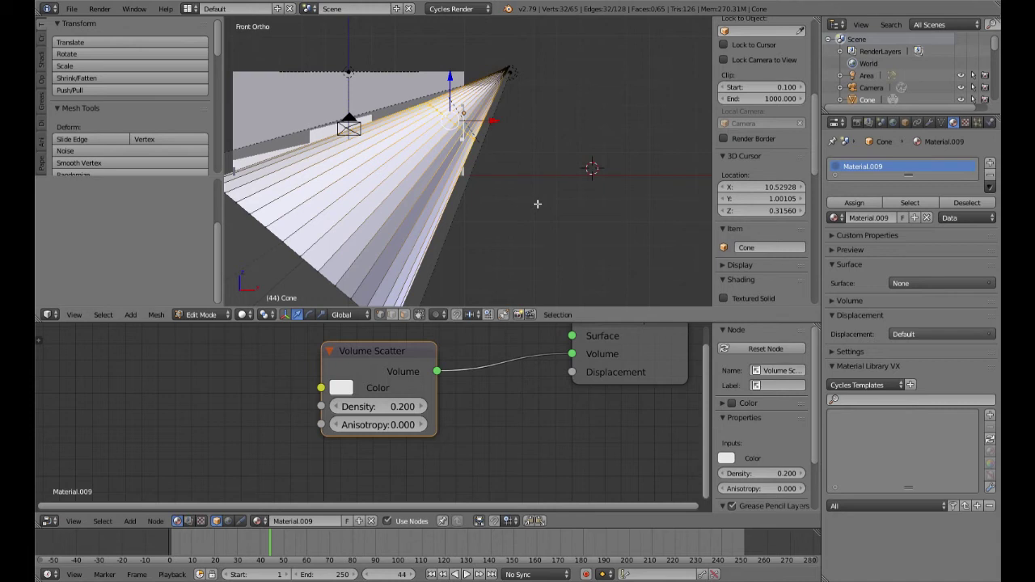
{"action": "scroll", "coordinate": [538, 204], "scroll_direction": "up", "scroll_amount": 2}
{"action": "key", "text": "g"}
{"action": "key", "text": "g"}
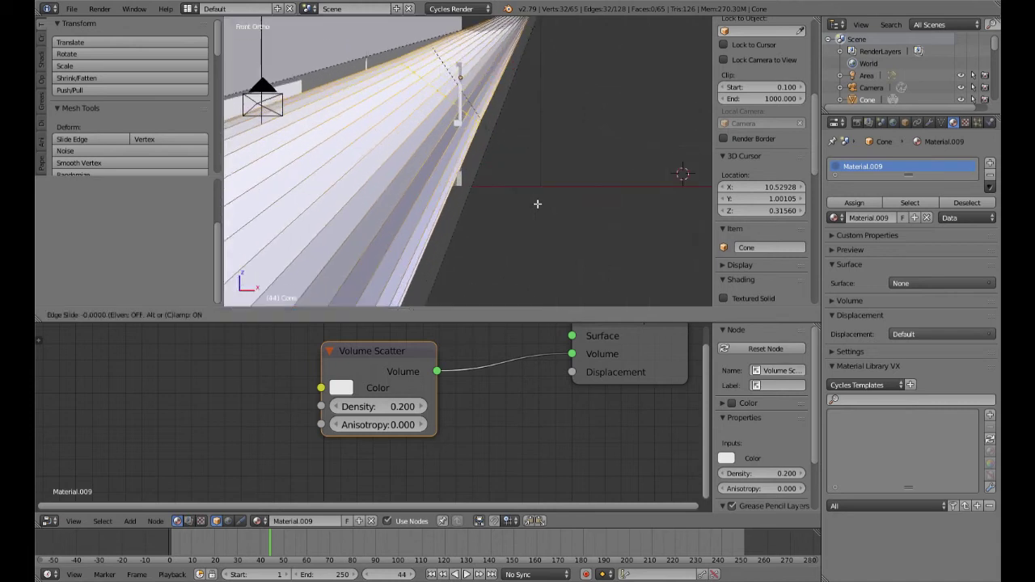
{"action": "left_click", "coordinate": [585, 210]}
Scale the selected loop down, then scale it again with smooth proportional falloff
{"action": "middle_click_drag", "start_coordinate": [585, 210], "coordinate": [502, 226]}
{"action": "key", "text": "KP_1"}
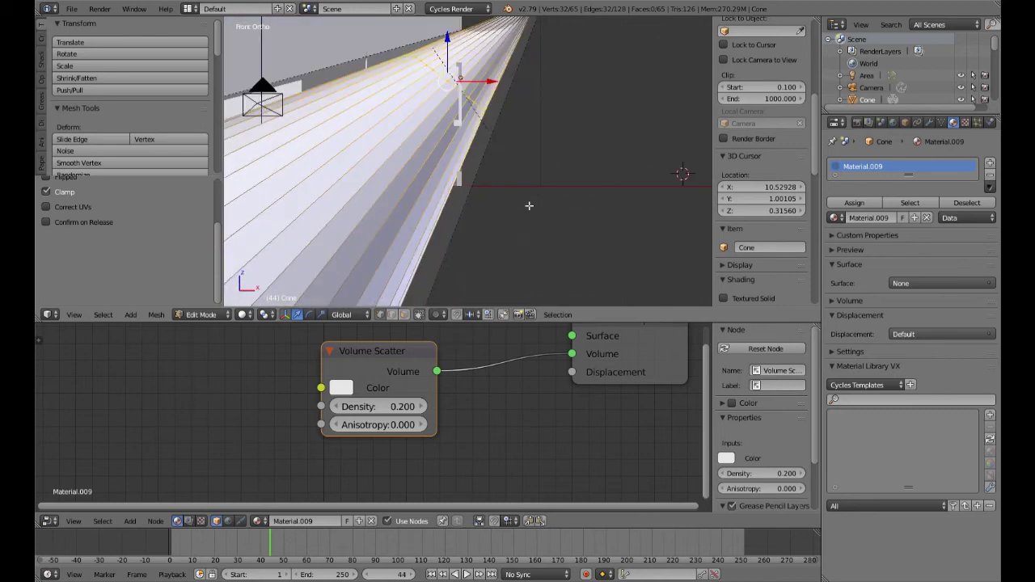
{"action": "scroll", "coordinate": [529, 206], "scroll_direction": "down", "scroll_amount": 2}
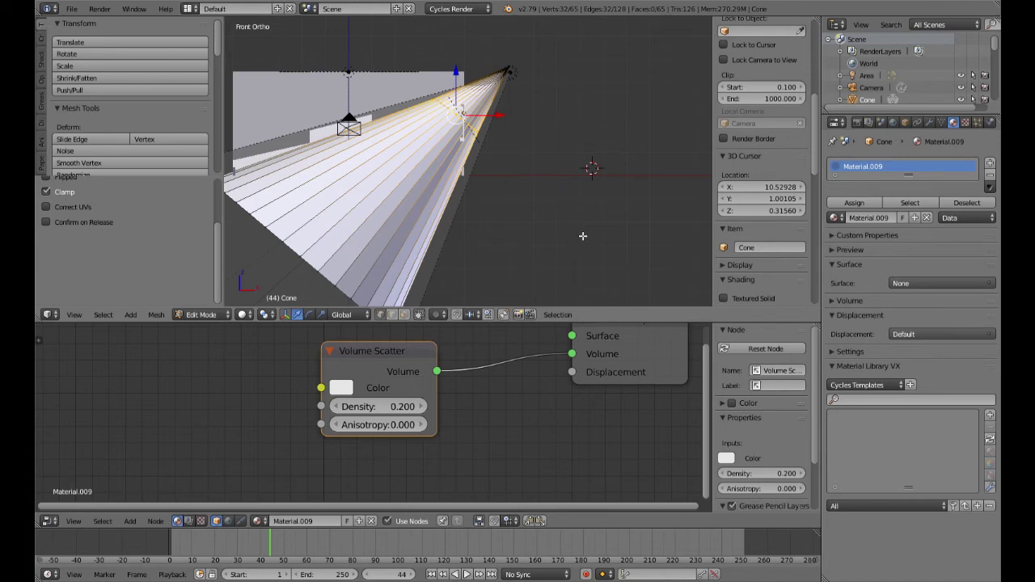
{"action": "key", "text": "s"}
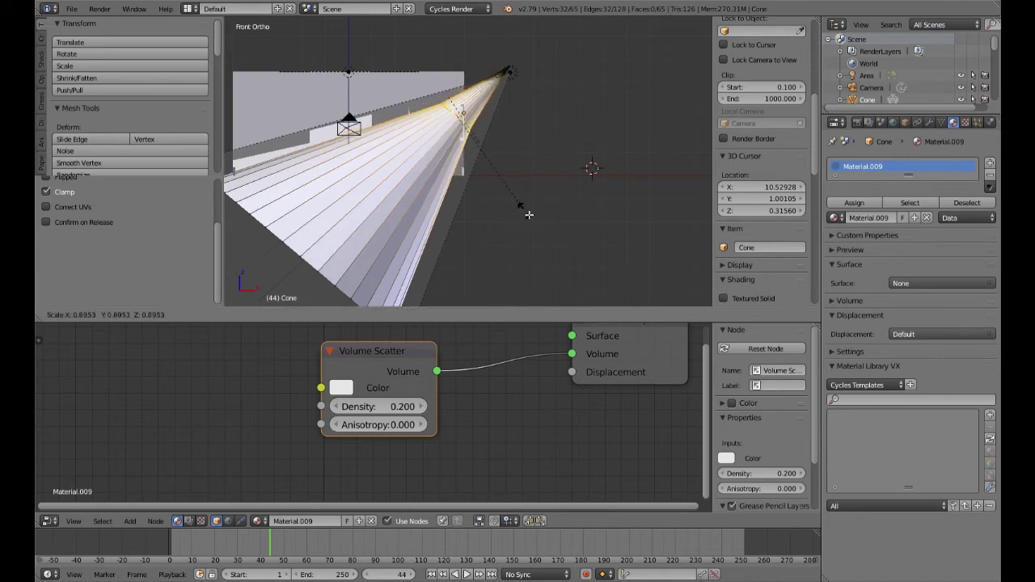
{"action": "left_click", "coordinate": [529, 214]}
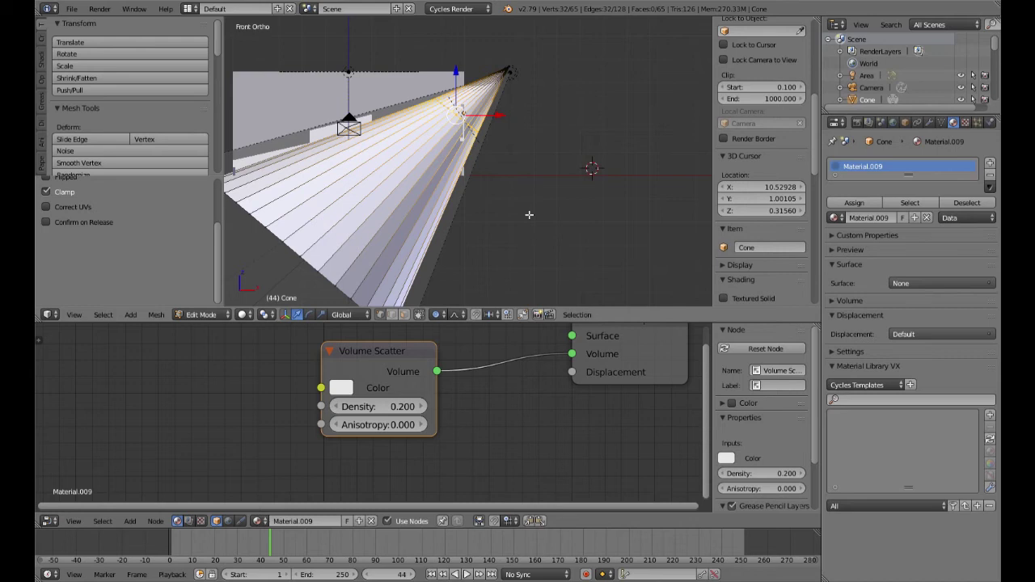
{"action": "key", "text": "s"}
{"action": "scroll", "coordinate": [478, 194], "scroll_direction": "up", "scroll_amount": 5}
{"action": "scroll", "coordinate": [483, 196], "scroll_direction": "down", "scroll_amount": 14}
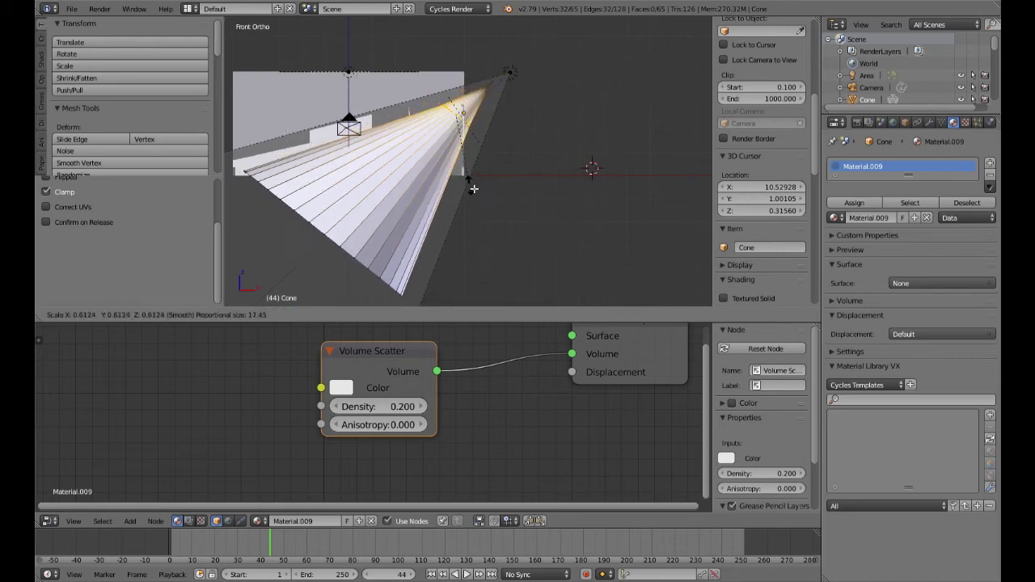
{"action": "left_click", "coordinate": [486, 192]}
With proportional editing off, stretch the selected part along Y using the scale gizmo
{"action": "scroll", "coordinate": [512, 200], "scroll_direction": "up", "scroll_amount": 3}
{"action": "scroll", "coordinate": [512, 201], "scroll_direction": "down", "scroll_amount": 3}
{"action": "key", "text": "r"}
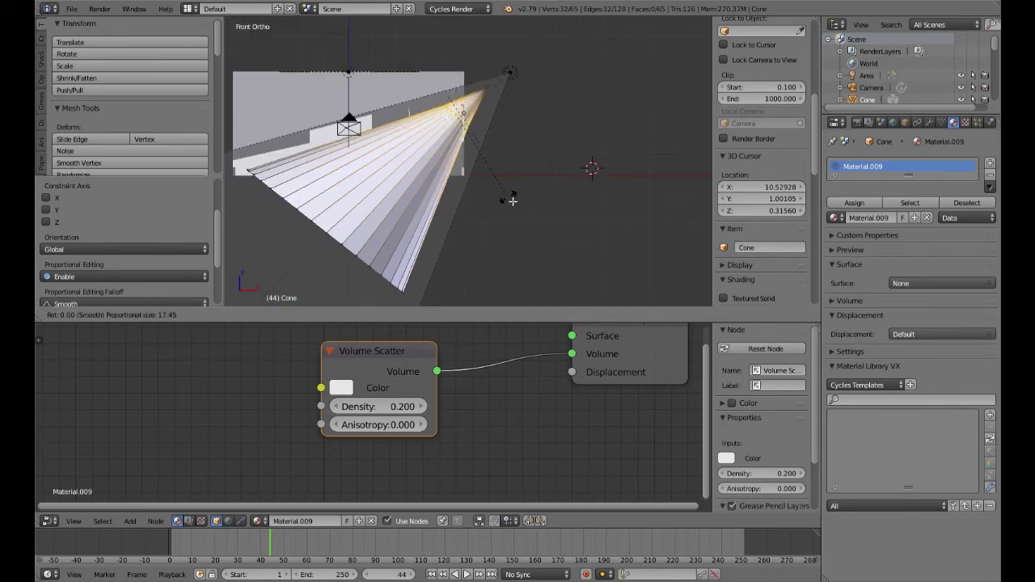
{"action": "key", "text": "y"}
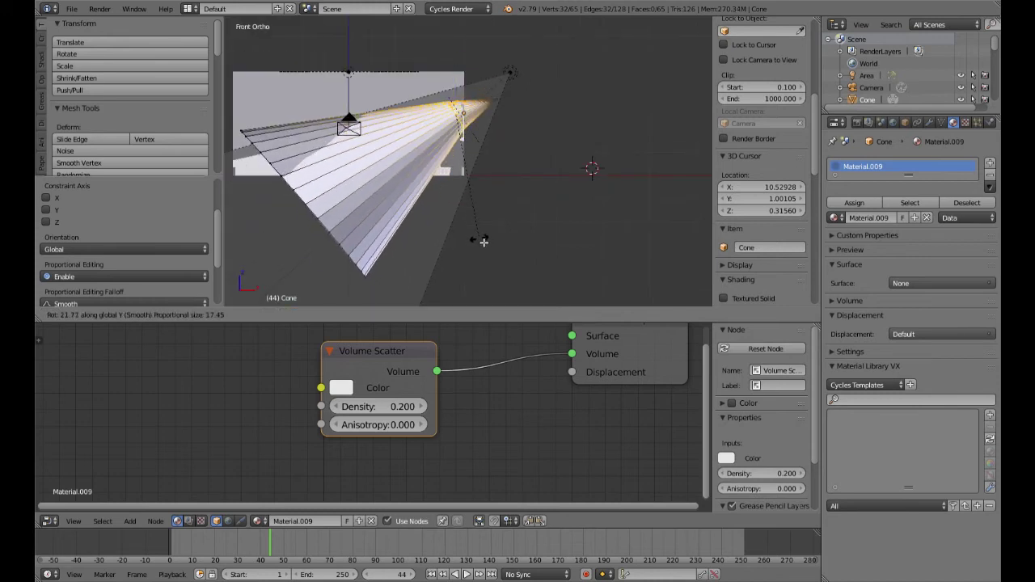
{"action": "right_click", "coordinate": [483, 241]}
{"action": "middle_click_drag", "start_coordinate": [484, 243], "coordinate": [468, 214]}
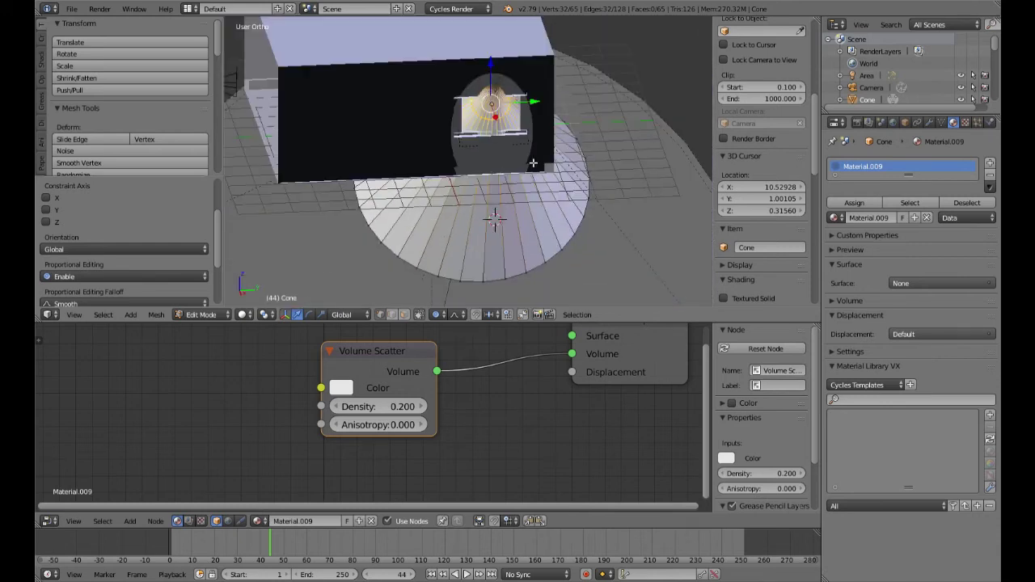
{"action": "key", "text": "shift+Tab"}
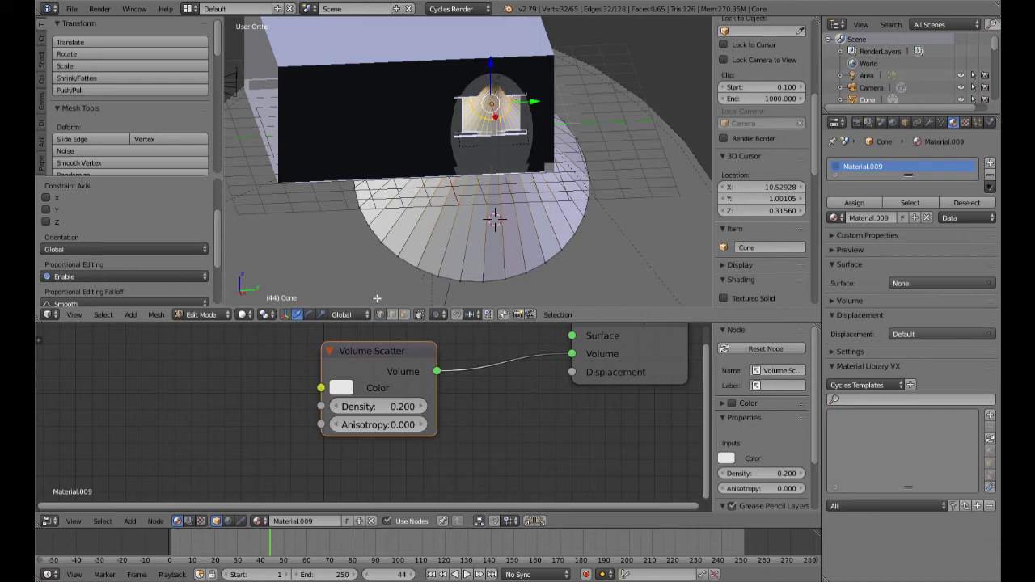
{"action": "left_click", "coordinate": [321, 315]}
{"action": "left_click_drag", "start_coordinate": [535, 103], "coordinate": [576, 103]}
Rotate the cone about 52° so it angles through the window, and set the manipulator to Translate
{"action": "middle_click_drag", "start_coordinate": [501, 127], "coordinate": [628, 101]}
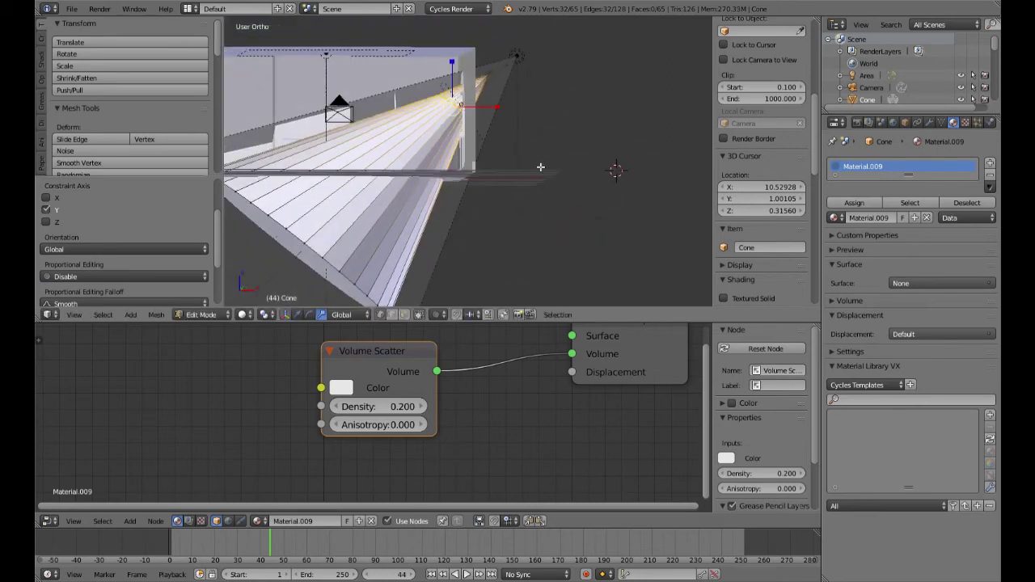
{"action": "key", "text": "r"}
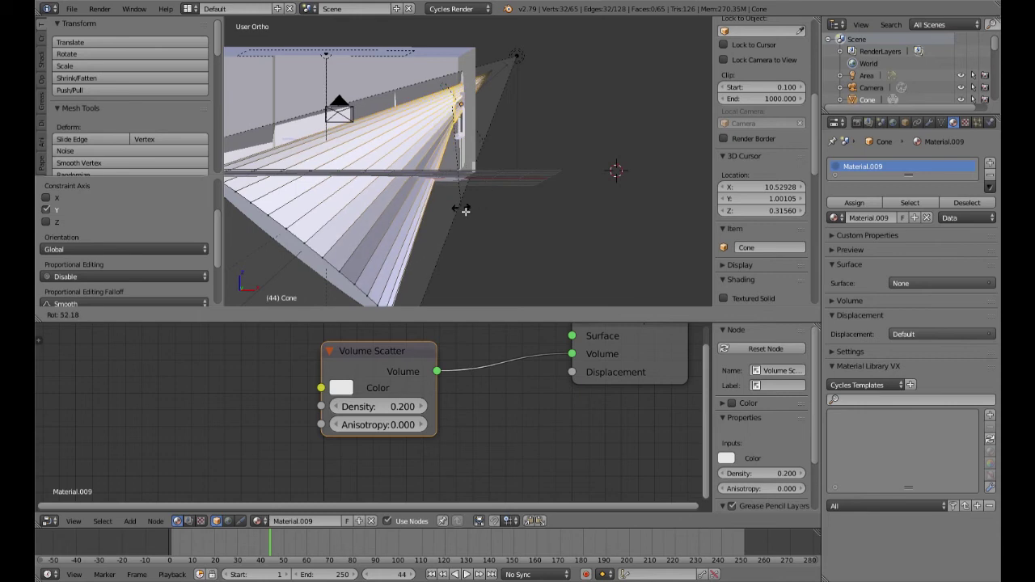
{"action": "left_click", "coordinate": [475, 210]}
{"action": "scroll", "coordinate": [476, 209], "scroll_direction": "up", "scroll_amount": 3}
{"action": "middle_click_drag", "start_coordinate": [476, 209], "coordinate": [453, 162]}
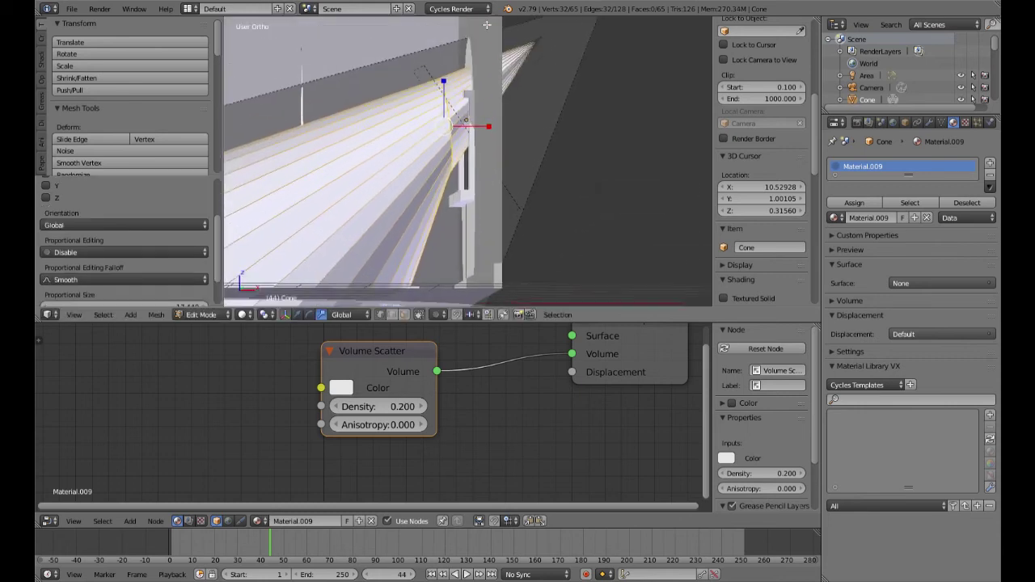
{"action": "left_click", "coordinate": [297, 315]}
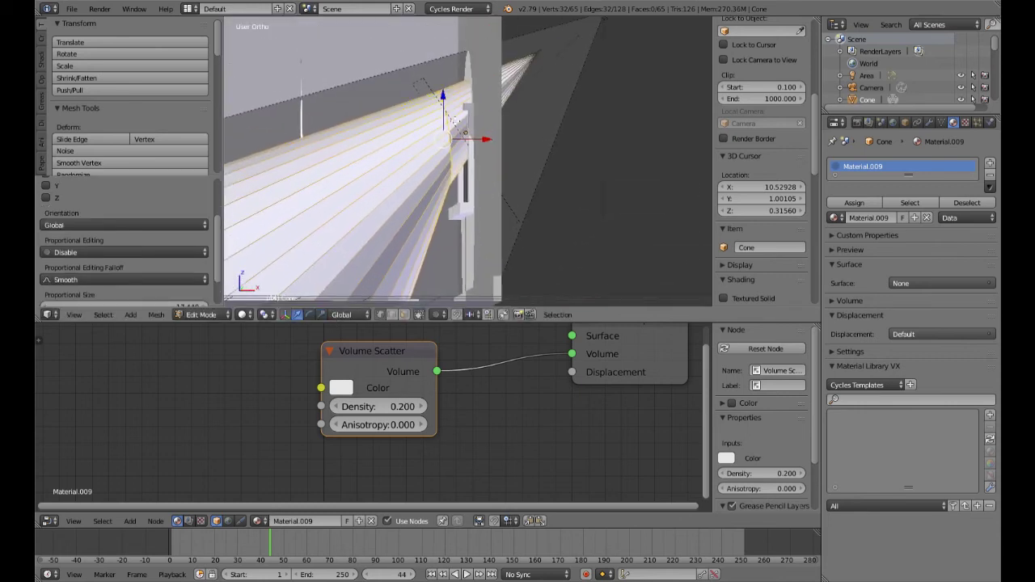
{"action": "middle_click_drag", "start_coordinate": [450, 94], "coordinate": [549, 201]}
Turn on smooth proportional editing, try moving a narrow-end vertex, then undo it
{"action": "right_click", "coordinate": [460, 154]}
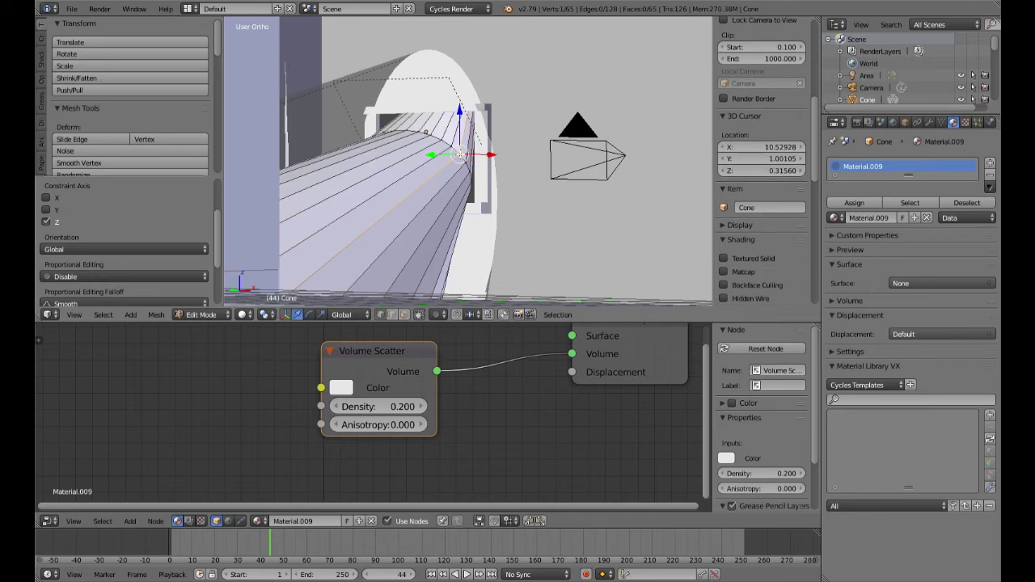
{"action": "key", "text": "o"}
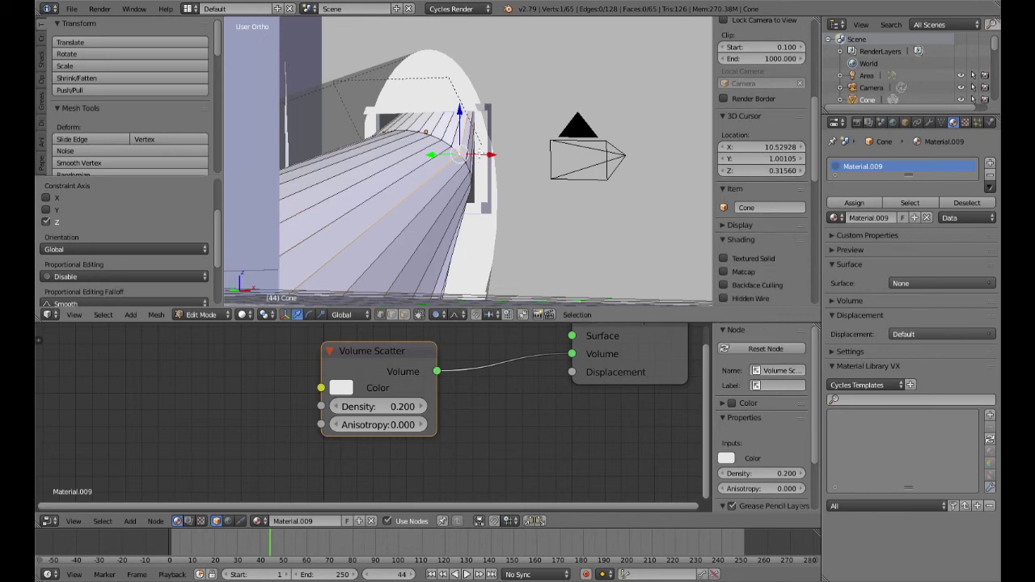
{"action": "key", "text": "g"}
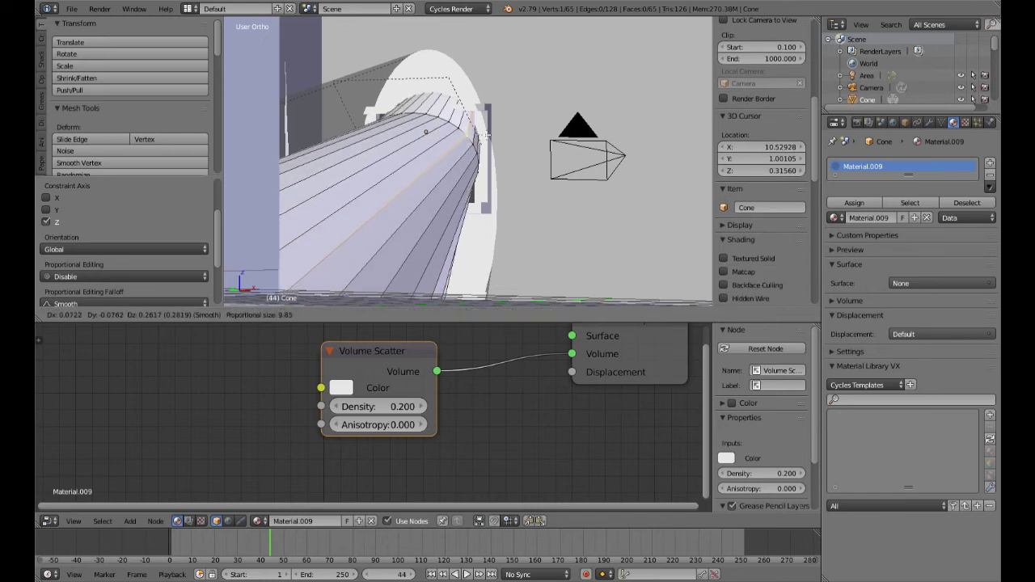
{"action": "scroll", "coordinate": [487, 131], "scroll_direction": "up", "scroll_amount": 12}
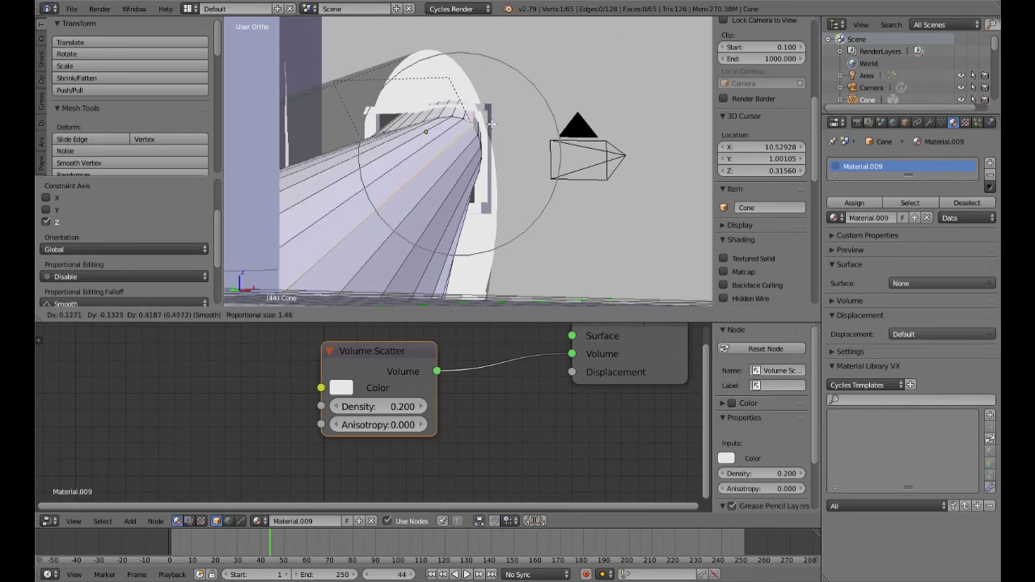
{"action": "left_click", "coordinate": [492, 119]}
{"action": "middle_click_drag", "start_coordinate": [482, 197], "coordinate": [423, 206]}
{"action": "key", "text": "ctrl+z"}
Nudge the cone's tip and top-edge vertices with smooth falloff at size 1.46
{"action": "key", "text": "g"}
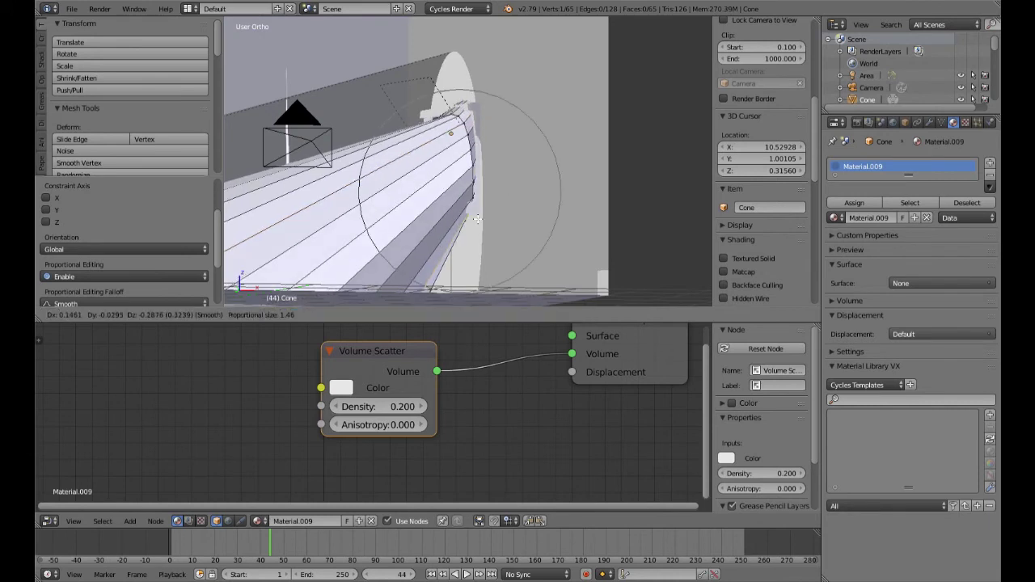
{"action": "left_click", "coordinate": [473, 218]}
{"action": "middle_click_drag", "start_coordinate": [472, 218], "coordinate": [414, 201]}
{"action": "right_click", "coordinate": [375, 134]}
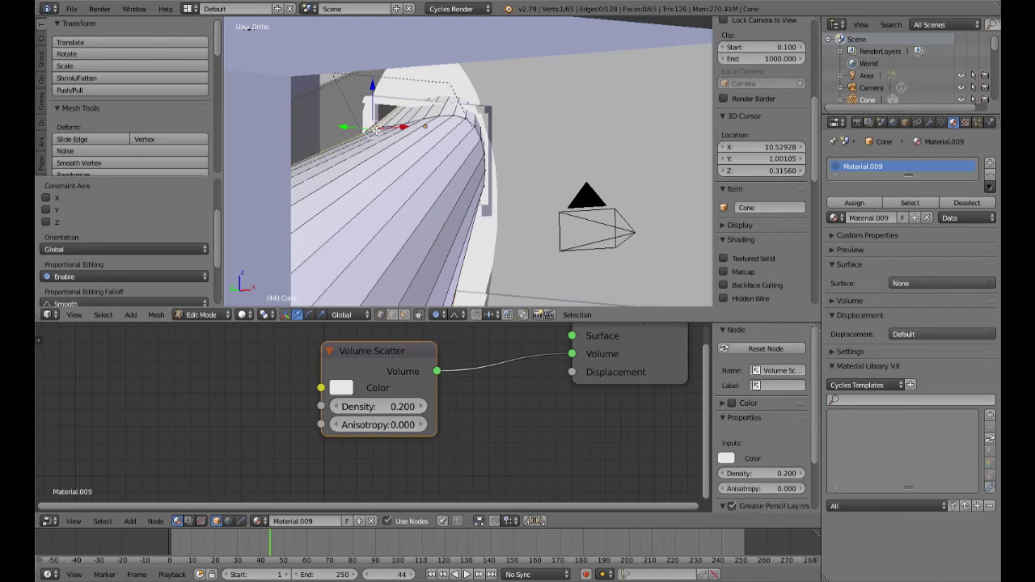
{"action": "key", "text": "g"}
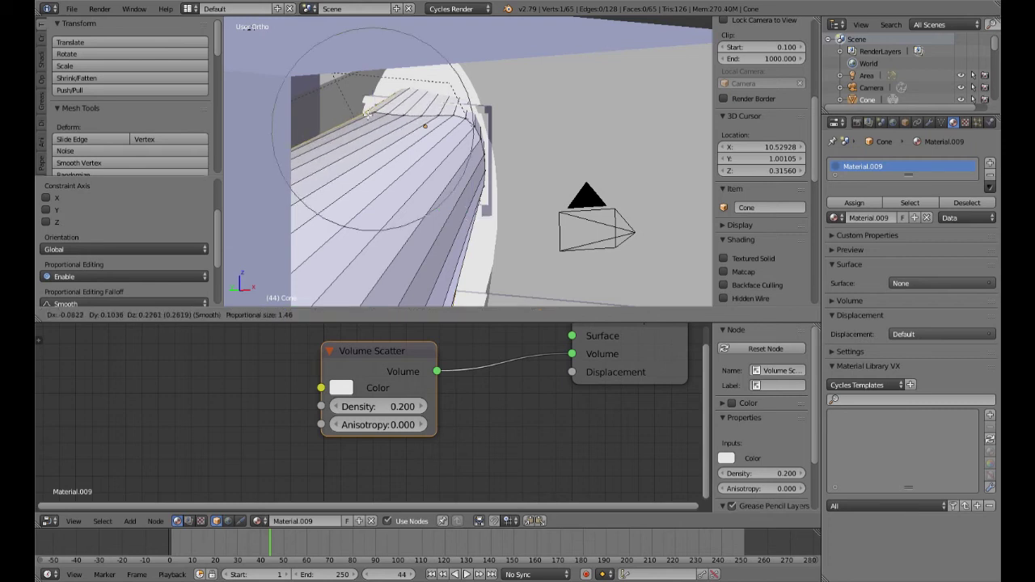
{"action": "left_click", "coordinate": [372, 108]}
{"action": "middle_click_drag", "start_coordinate": [373, 108], "coordinate": [519, 67]}
{"action": "right_click", "coordinate": [555, 44]}
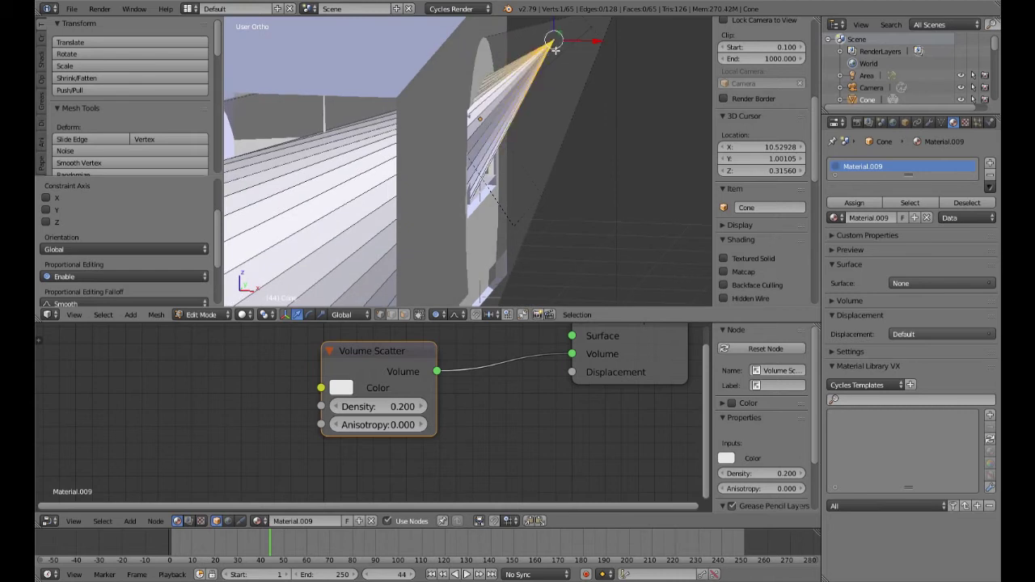
{"action": "key", "text": "g"}
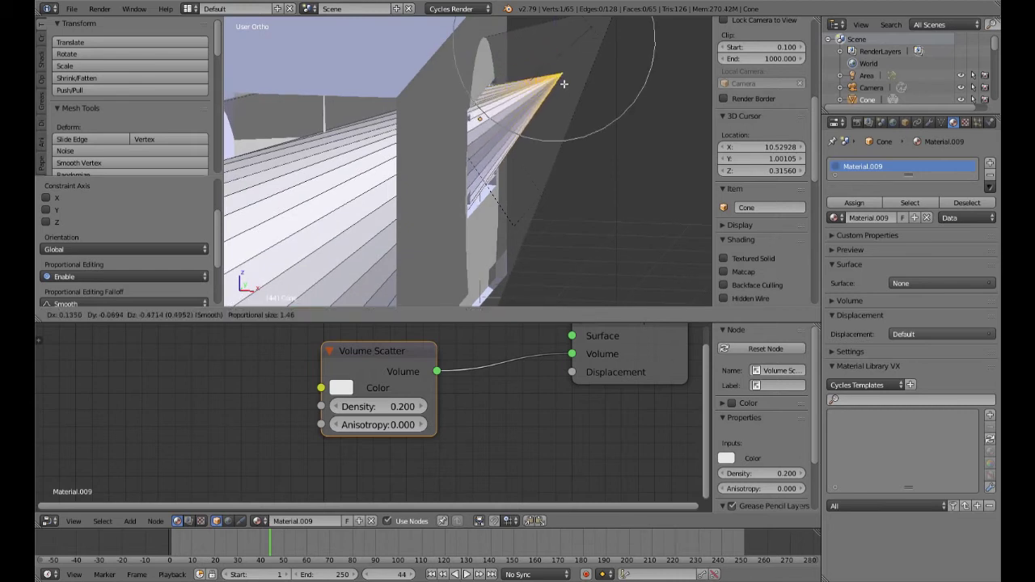
{"action": "left_click", "coordinate": [564, 84]}
{"action": "mouse_move", "coordinate": [545, 121]}
{"action": "middle_mouse_down"}
{"action": "mouse_move", "coordinate": [529, 136]}
{"action": "mouse_move", "coordinate": [561, 120]}
{"action": "mouse_move", "coordinate": [451, 162]}
{"action": "mouse_move", "coordinate": [478, 179]}
{"action": "mouse_move", "coordinate": [269, 178]}
{"action": "mouse_move", "coordinate": [685, 176]}
{"action": "mouse_move", "coordinate": [330, 180]}
{"action": "mouse_move", "coordinate": [540, 184]}
{"action": "mouse_move", "coordinate": [485, 203]}
{"action": "middle_mouse_up"}
In wireframe, move a cone edge with falloff, then return to solid shading and the camera view
{"action": "key", "text": "z"}
{"action": "right_click", "coordinate": [467, 160]}
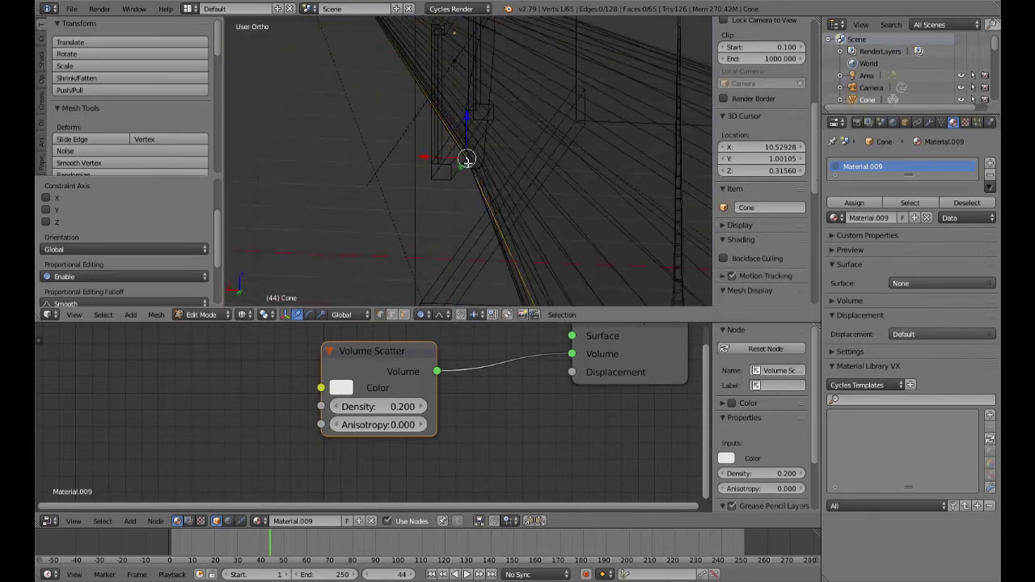
{"action": "scroll", "coordinate": [523, 193], "scroll_direction": "down", "scroll_amount": 5}
{"action": "middle_click_drag", "start_coordinate": [523, 192], "coordinate": [250, 182]}
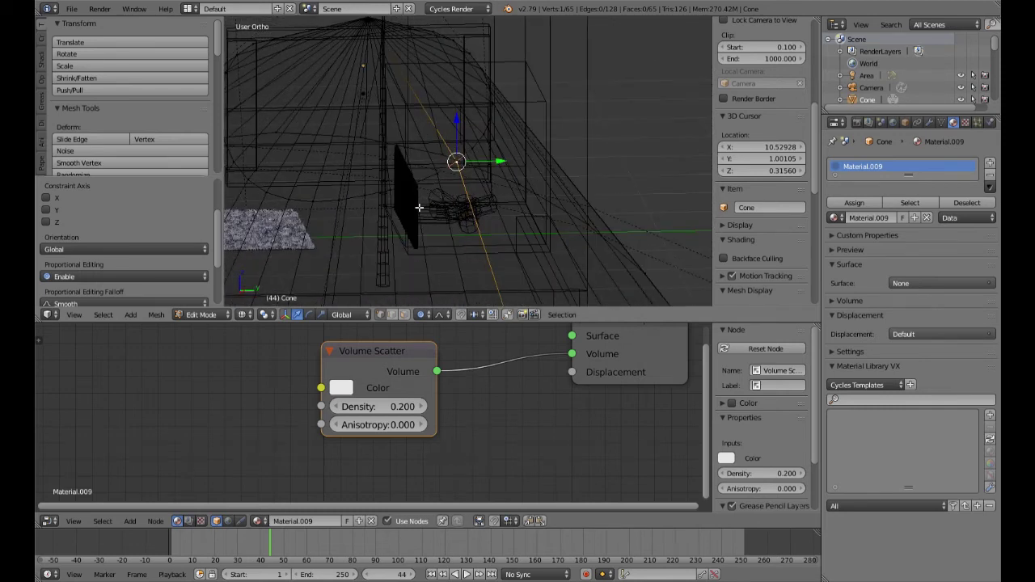
{"action": "key", "text": "g"}
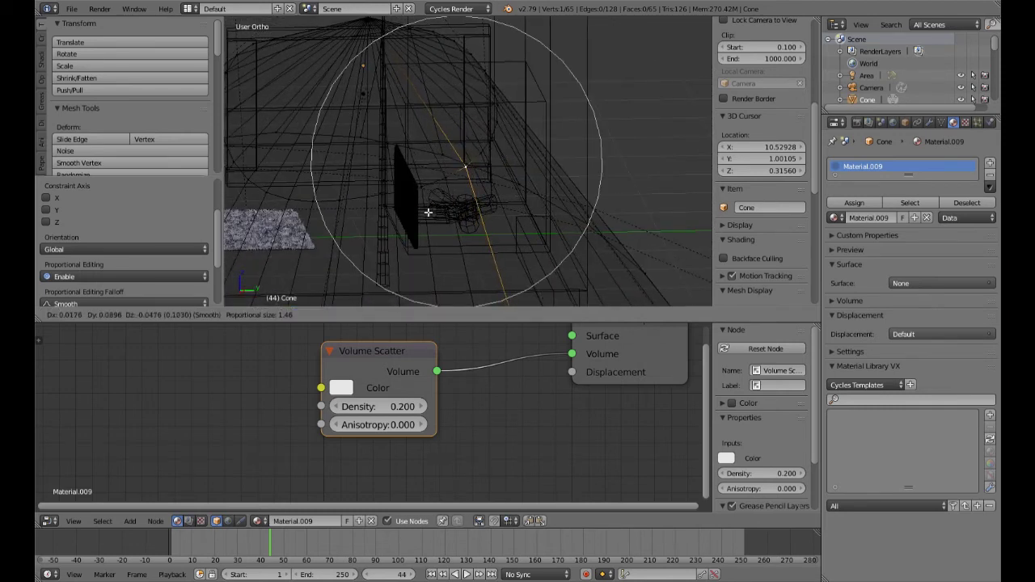
{"action": "left_click", "coordinate": [428, 213]}
{"action": "key", "text": "z"}
{"action": "scroll", "coordinate": [428, 213], "scroll_direction": "up", "scroll_amount": 5}
{"action": "mouse_move", "coordinate": [428, 213]}
{"action": "middle_mouse_down"}
{"action": "mouse_move", "coordinate": [266, 215]}
{"action": "mouse_move", "coordinate": [639, 206]}
{"action": "middle_mouse_up"}
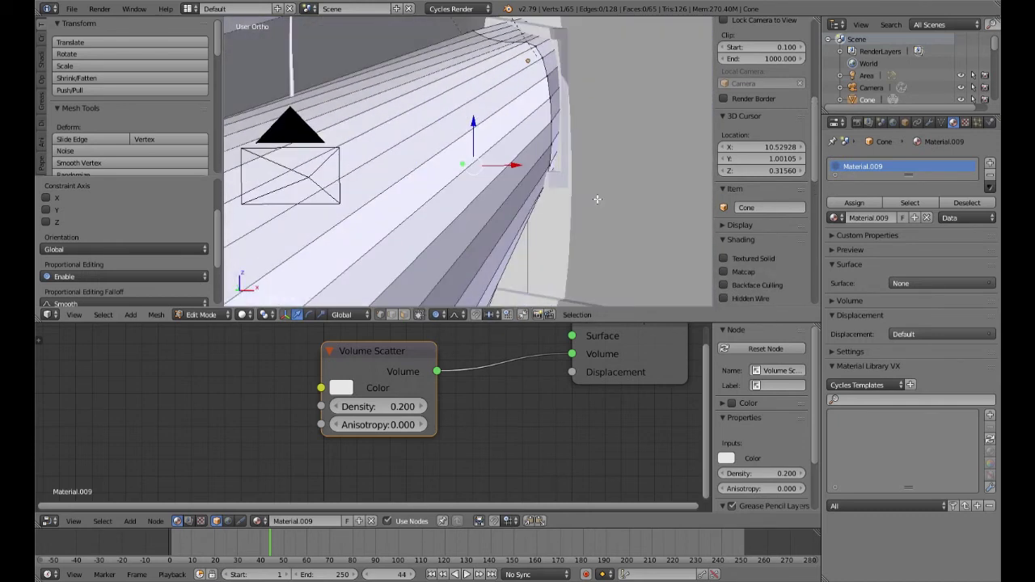
{"action": "key", "text": "KP_0"}
Preview the density 0.200 Volume Scatter shaft in Cycles, then resume editing the framed cone in Front Ortho
{"action": "key", "text": "shift+z"}
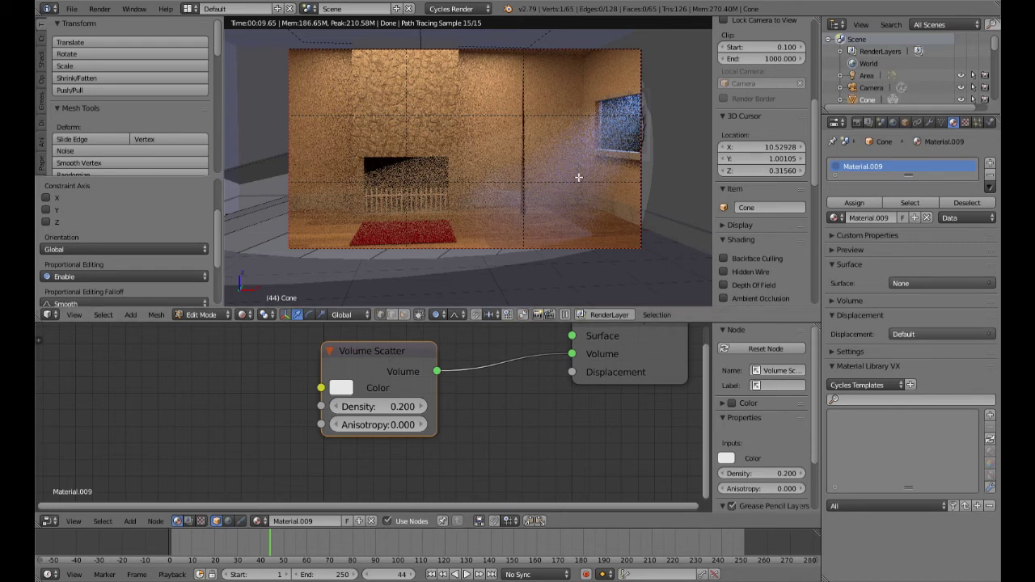
{"action": "key", "text": "shift+z"}
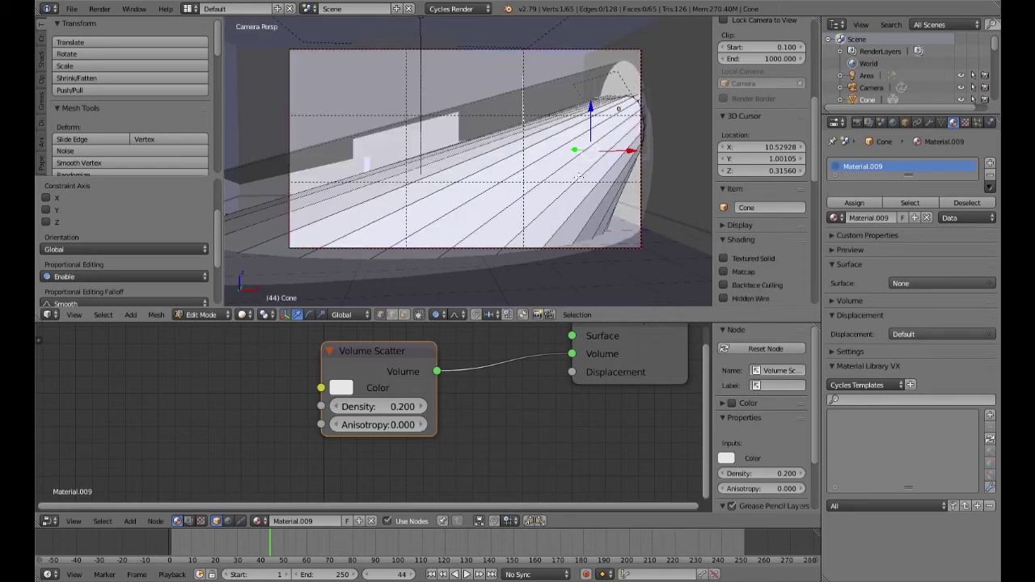
{"action": "key", "text": "Tab"}
{"action": "key", "text": "KP_0"}
{"action": "scroll", "coordinate": [576, 179], "scroll_direction": "down", "scroll_amount": 5}
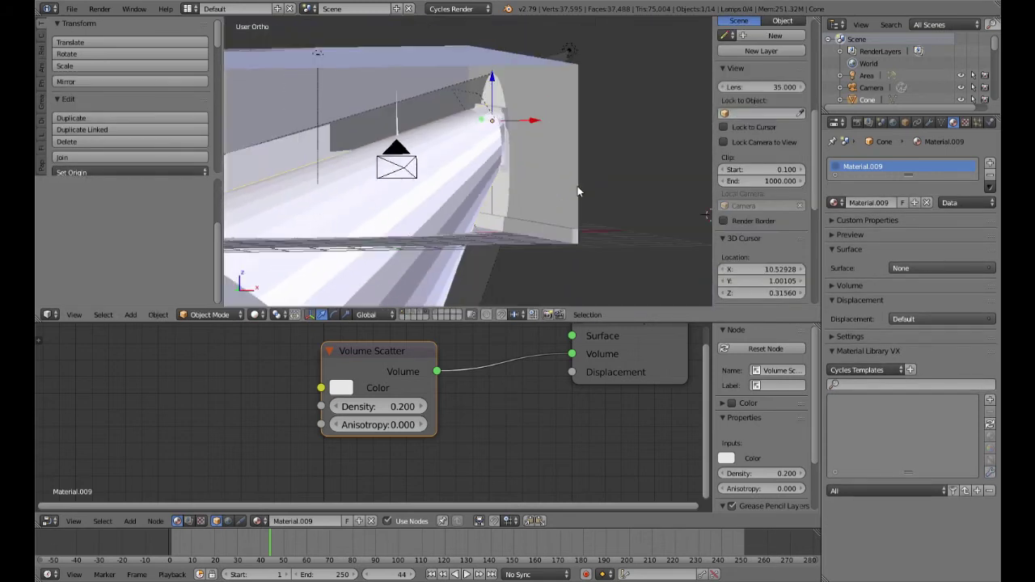
{"action": "key", "text": "Tab"}
{"action": "key", "text": "KP_Decimal"}
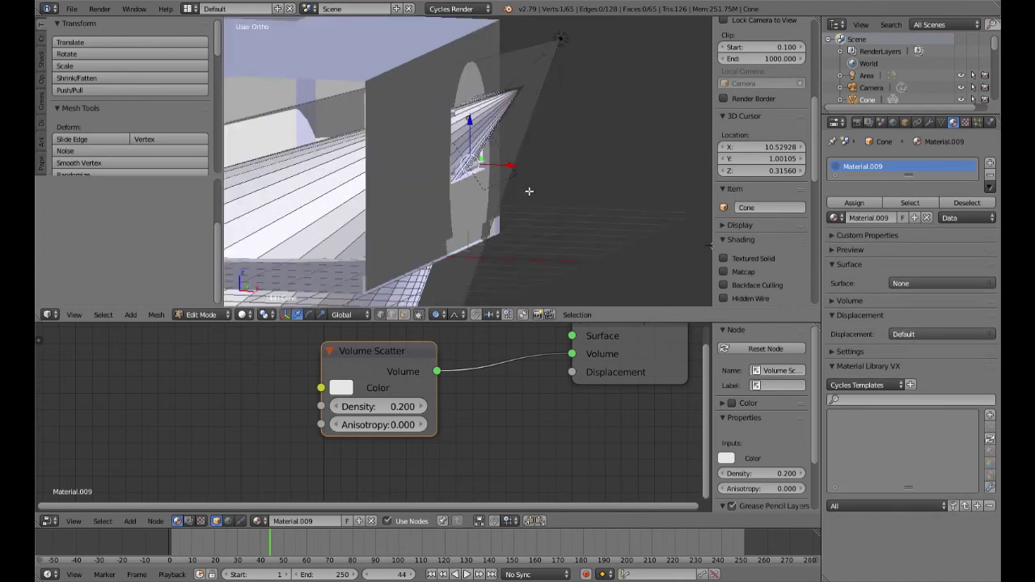
{"action": "key", "text": "KP_1"}
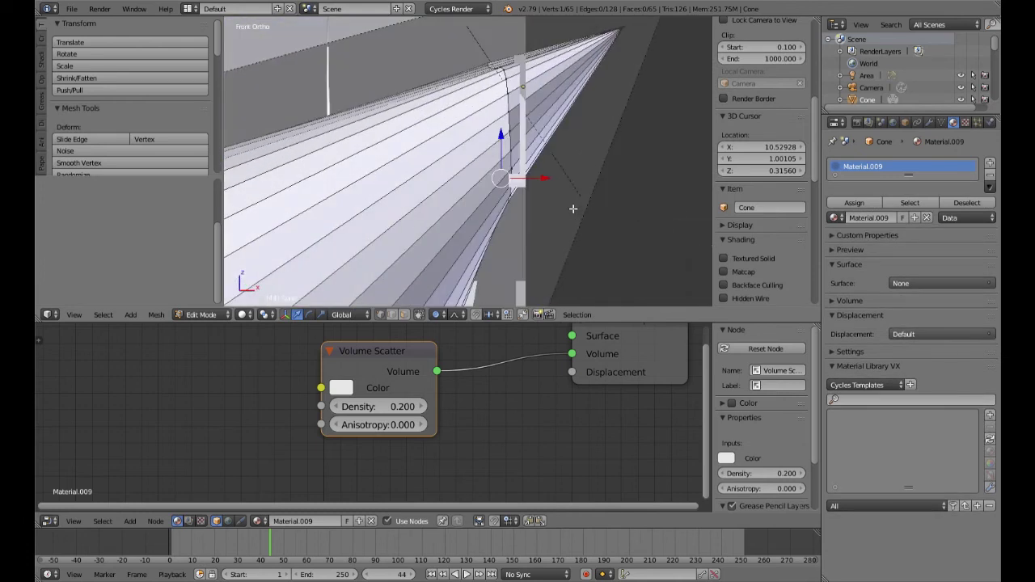
With proportional editing off, move the cone's tip vertex up and to the right
{"action": "right_click", "coordinate": [519, 120]}
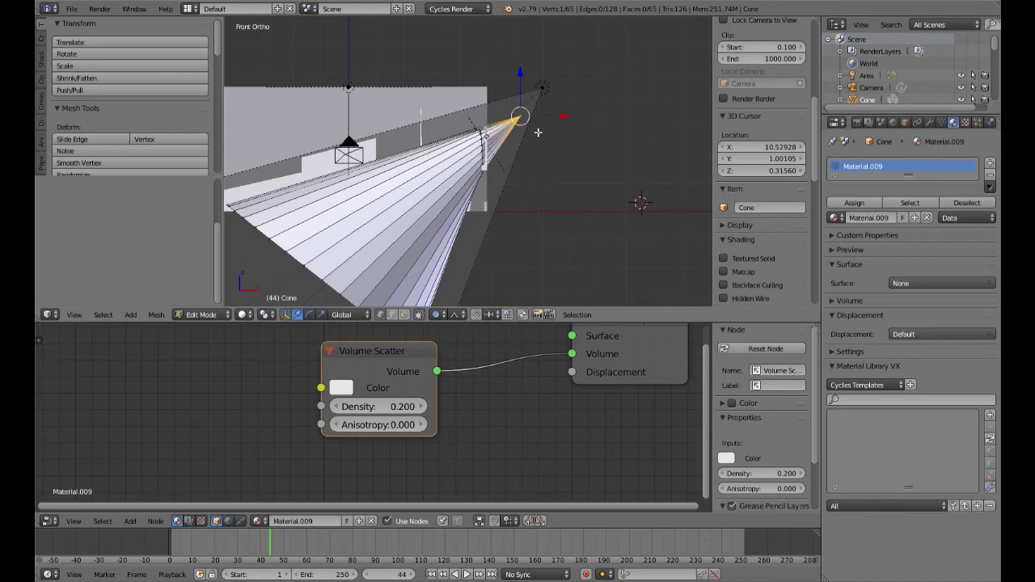
{"action": "key", "text": "o"}
{"action": "key", "text": "g"}
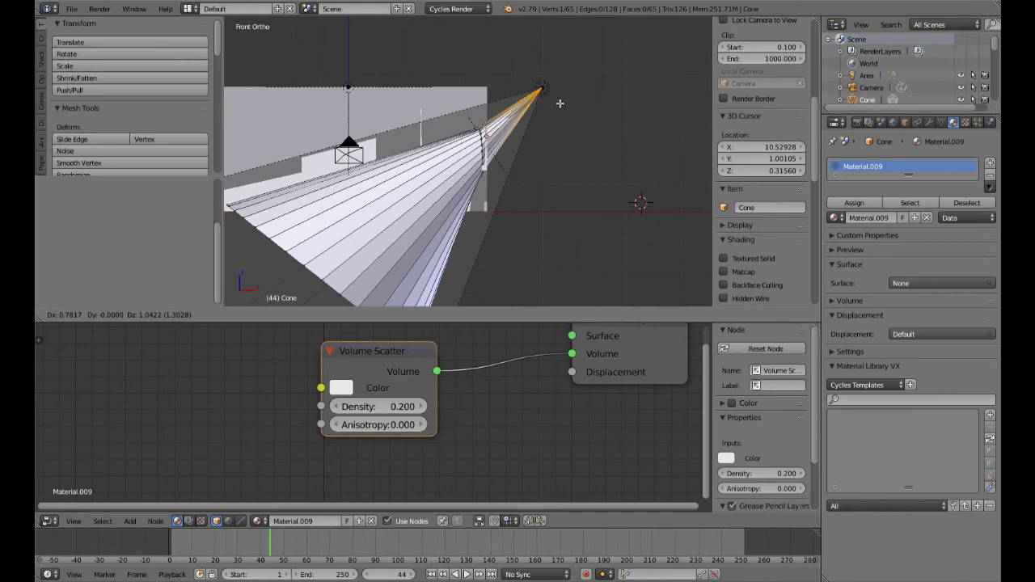
{"action": "left_click", "coordinate": [560, 103]}
{"action": "scroll", "coordinate": [537, 151], "scroll_direction": "up", "scroll_amount": 2}
{"action": "scroll", "coordinate": [547, 134], "scroll_direction": "down", "scroll_amount": 1}
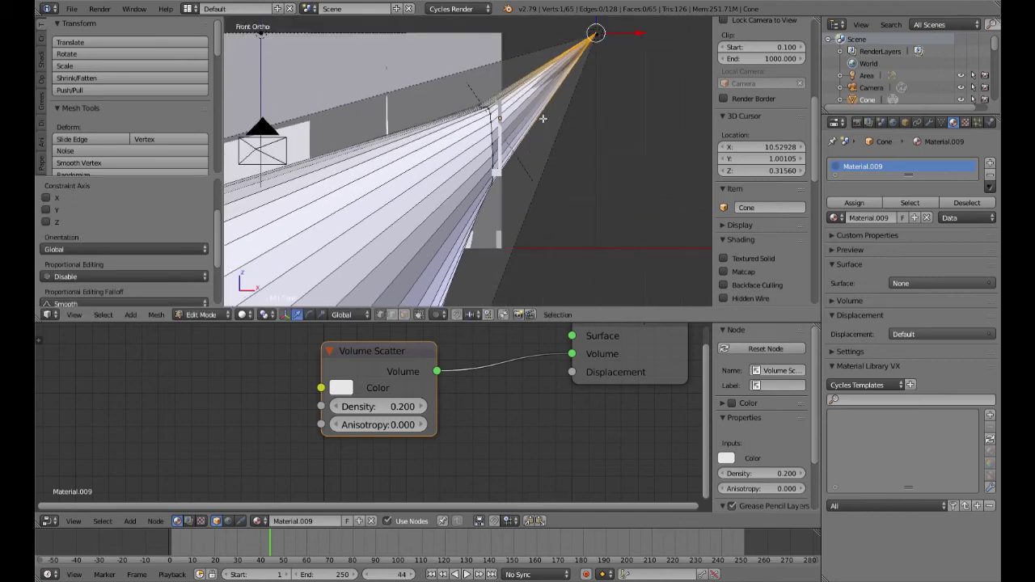
{"action": "middle_click_drag", "start_coordinate": [555, 127], "coordinate": [553, 134]}
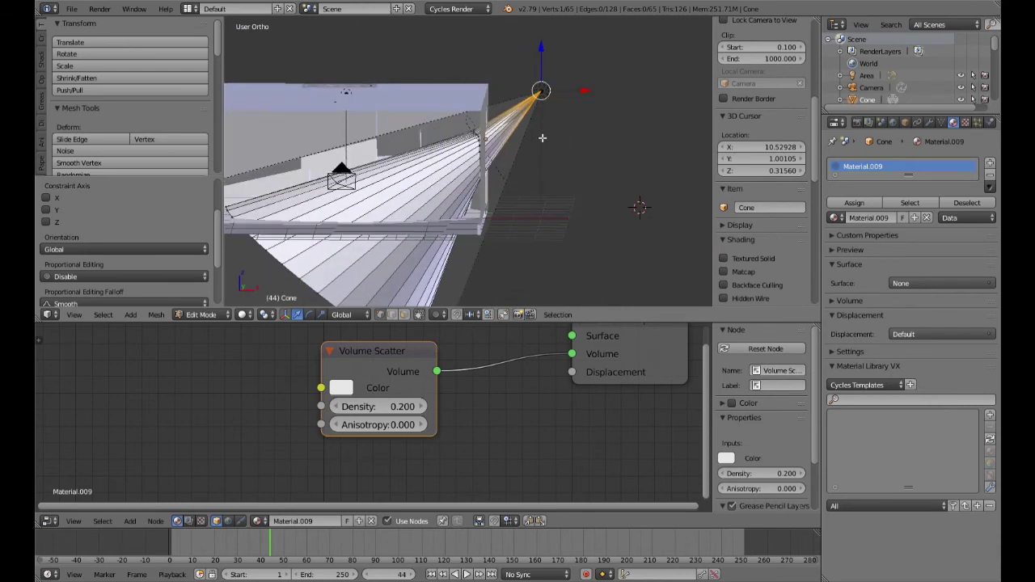
Start a rendered Cycles preview of the shaft from the scene camera
{"action": "scroll", "coordinate": [502, 150], "scroll_direction": "up", "scroll_amount": 4}
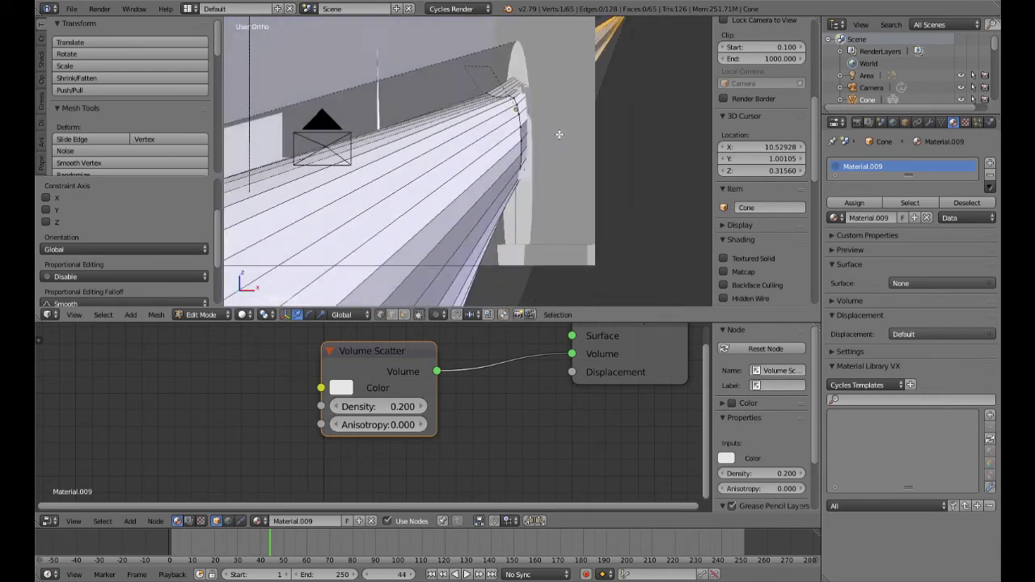
{"action": "scroll", "coordinate": [559, 134], "scroll_direction": "down", "scroll_amount": 3}
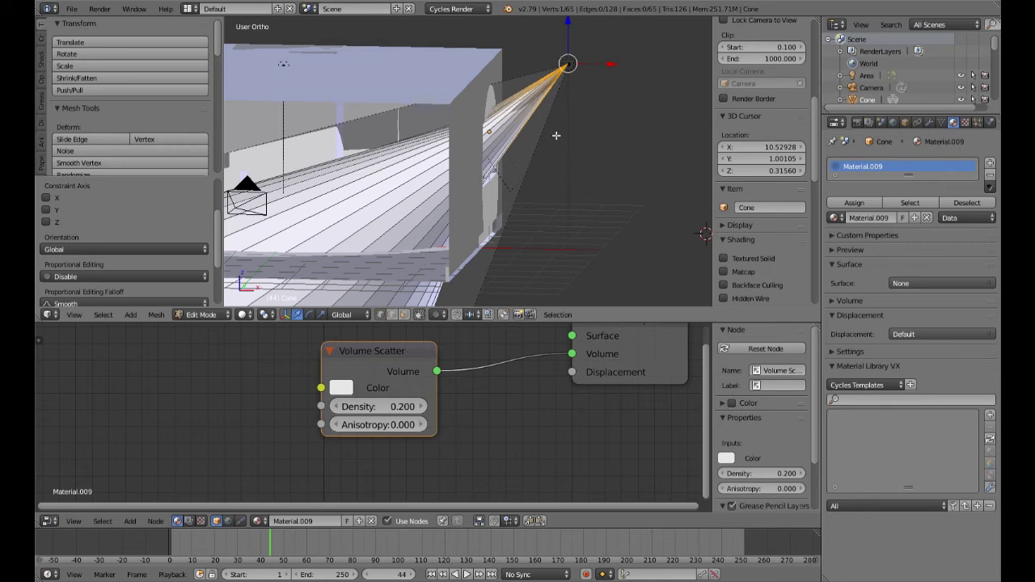
{"action": "key", "text": "KP_0"}
{"action": "key", "text": "shift+z"}
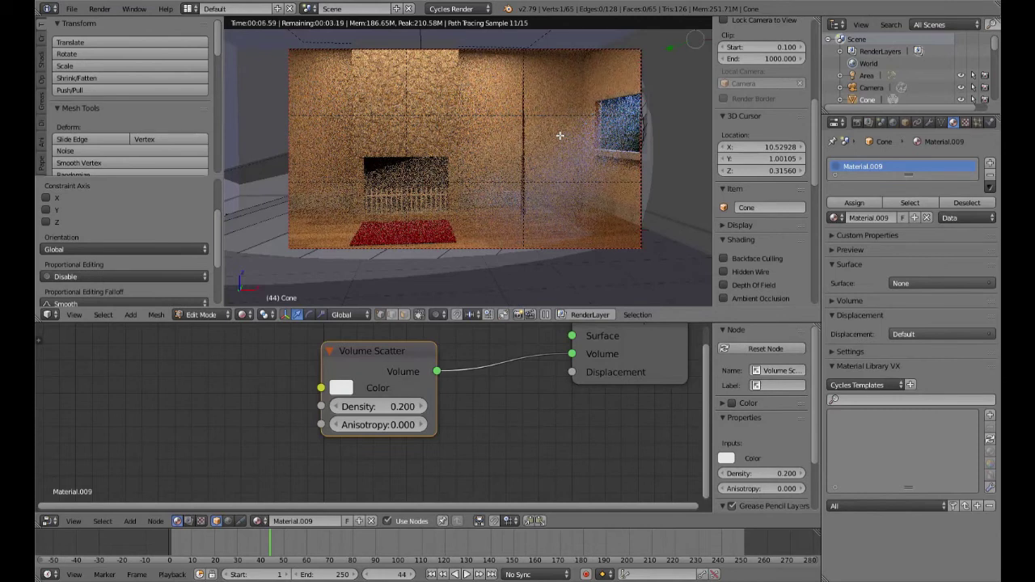
Set the cone's Volume Scatter density to 0.1
{"action": "key", "text": "shift+z"}
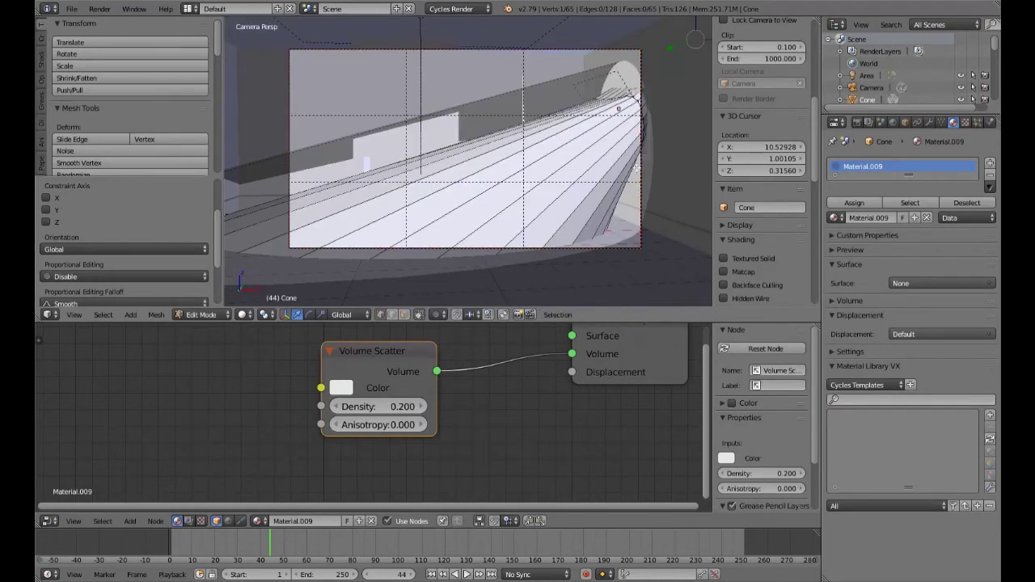
{"action": "key", "text": "KP_0"}
{"action": "key", "text": "KP_0"}
{"action": "left_click", "coordinate": [398, 412]}
{"action": "key", "text": "BackSpace"}
{"action": "type", "text": "0.1"}
{"action": "key", "text": "Return"}
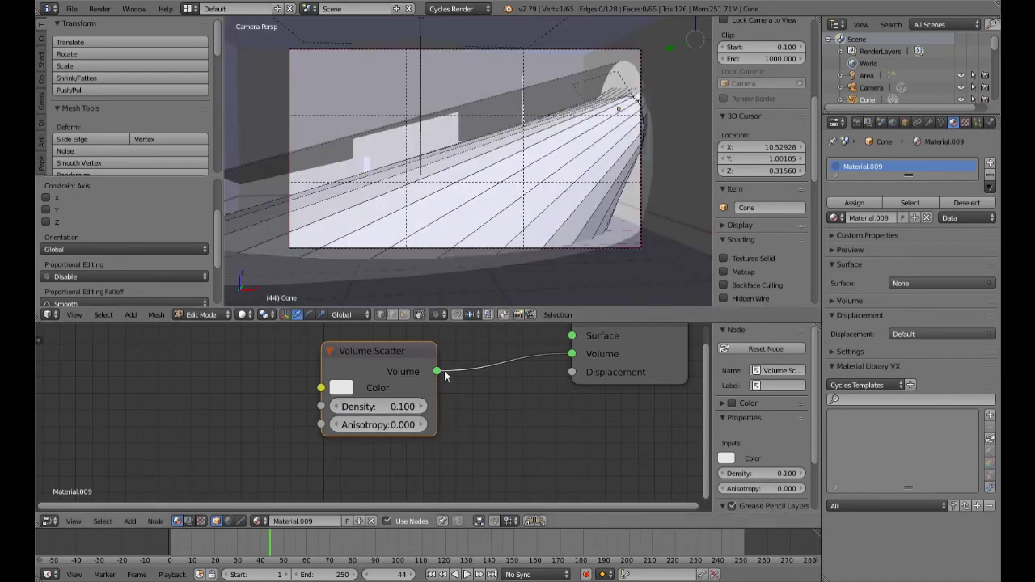
Preview the thinner volume in Cycles, then return to solid shading and Object Mode
{"action": "key", "text": "shift+z"}
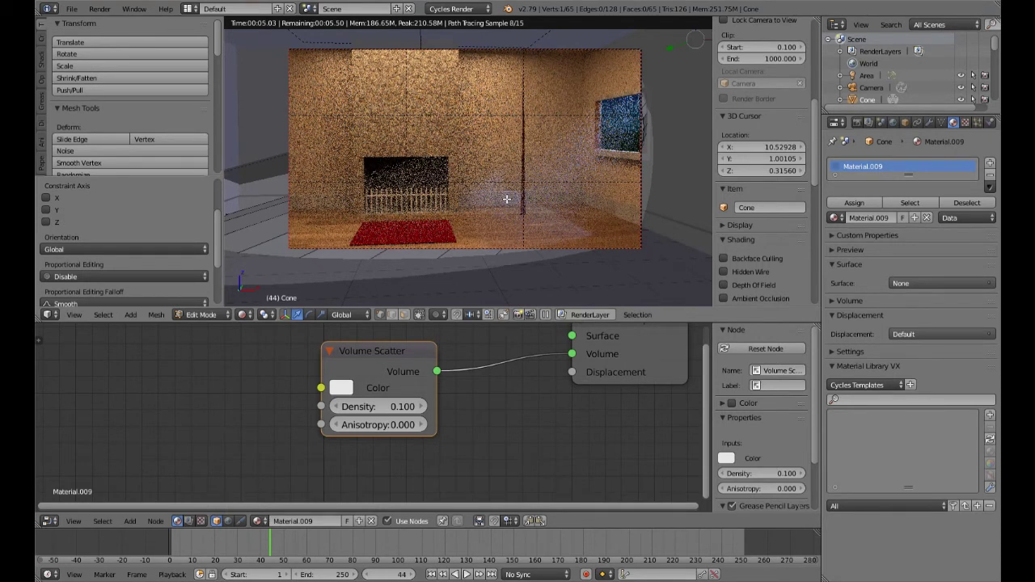
{"action": "key", "text": "shift+z"}
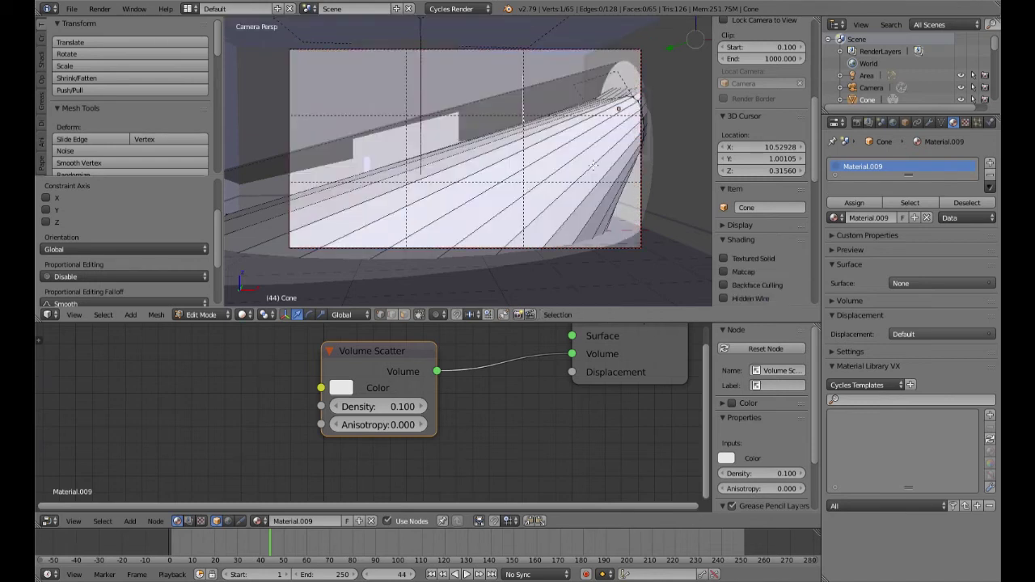
{"action": "key", "text": "Tab"}
Select the spot lamp and set its emission strength to 1000
{"action": "key", "text": "KP_0"}
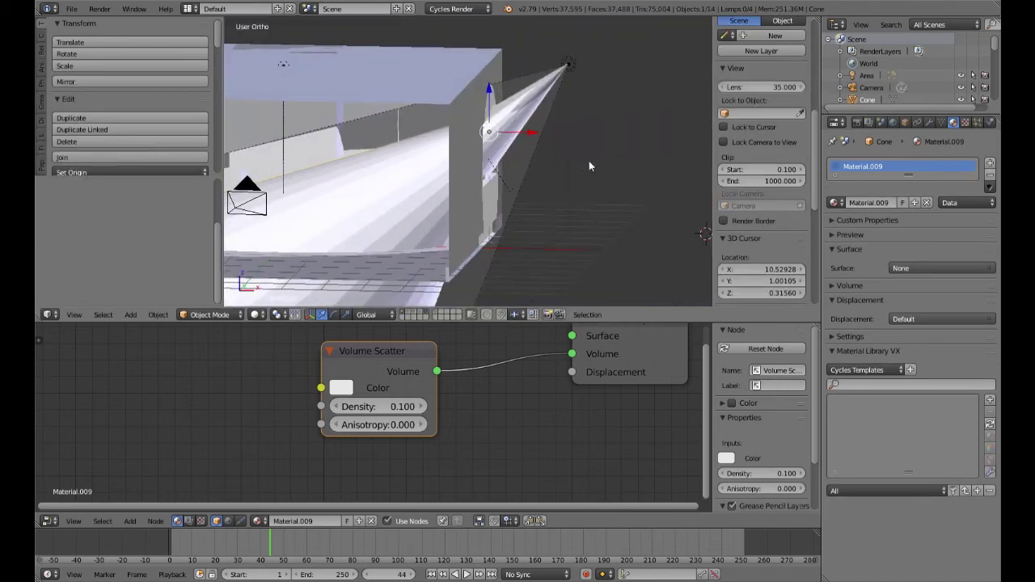
{"action": "right_click", "coordinate": [574, 64]}
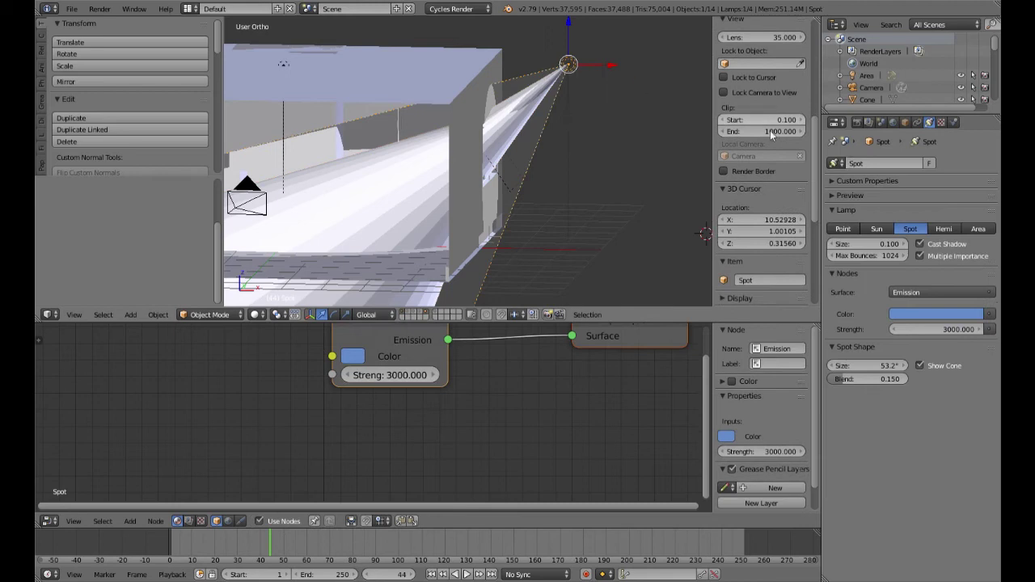
{"action": "left_click", "coordinate": [951, 333]}
{"action": "type", "text": "1000"}
{"action": "key", "text": "Return"}
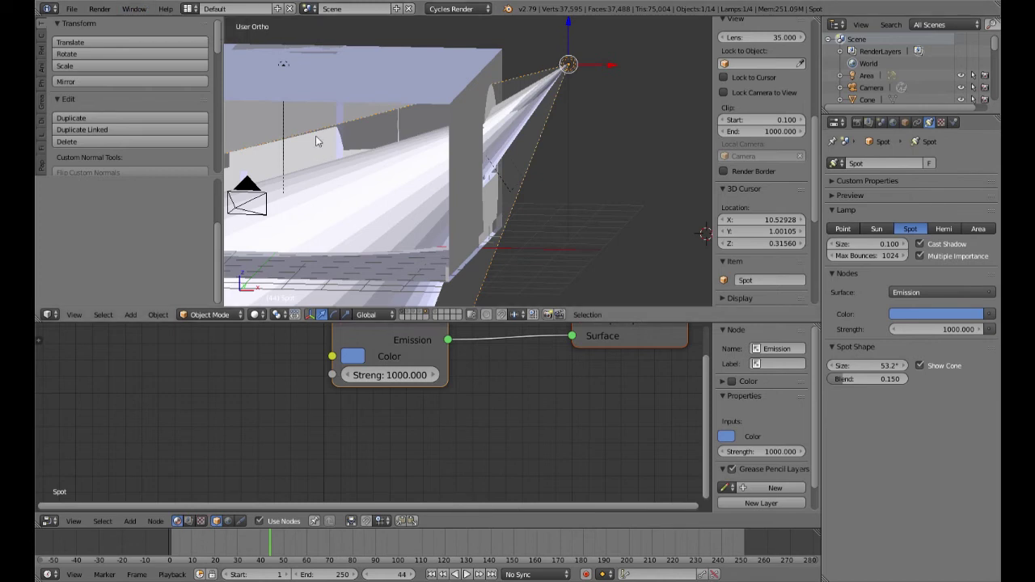
Preview the camera view in Cycles, raise the lamp strength to 1500, then return to solid shading
{"action": "key", "text": "KP_0"}
{"action": "key", "text": "shift+z"}
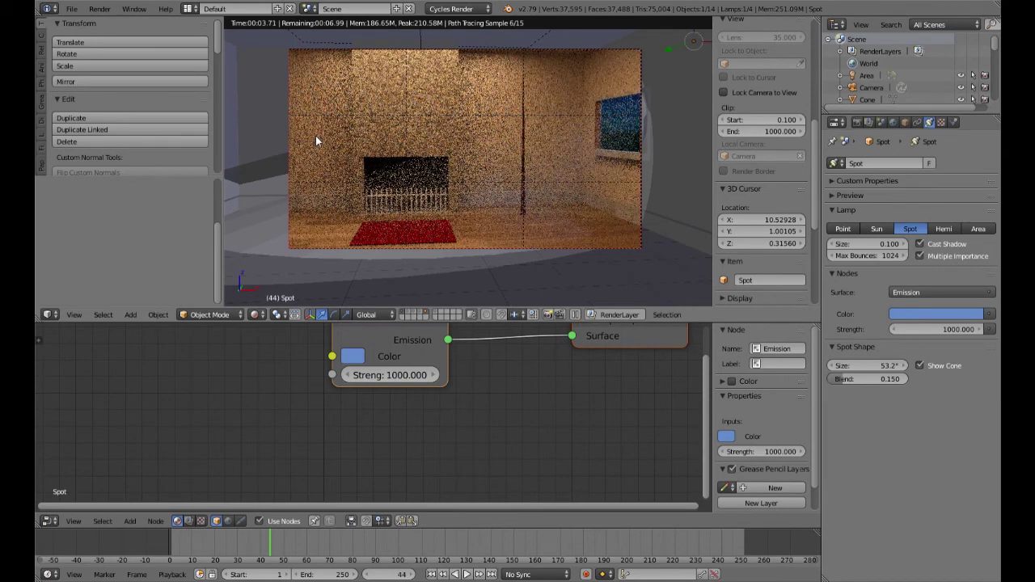
{"action": "left_click", "coordinate": [944, 330]}
{"action": "type", "text": "15"}
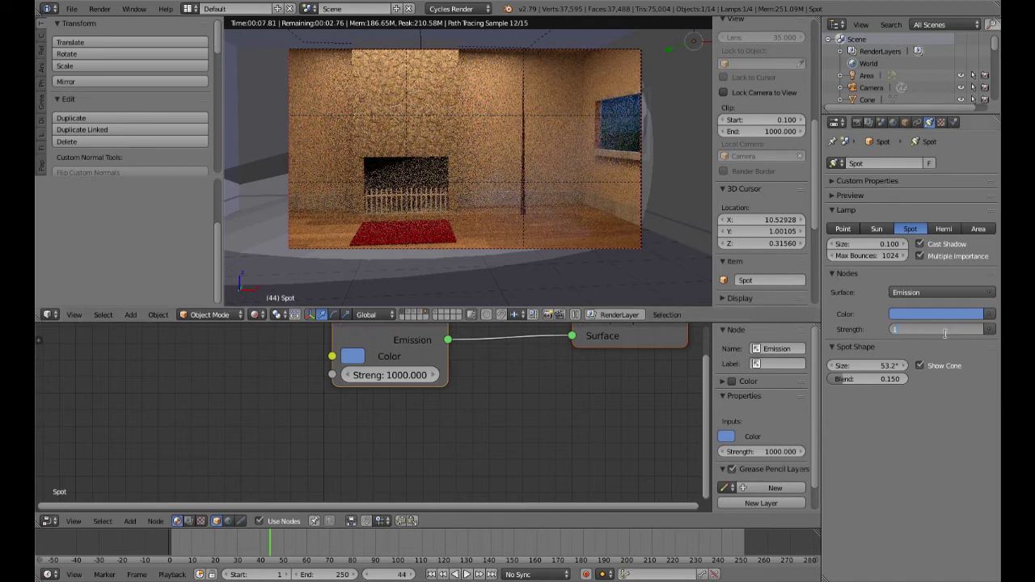
{"action": "type", "text": "00"}
{"action": "key", "text": "Return"}
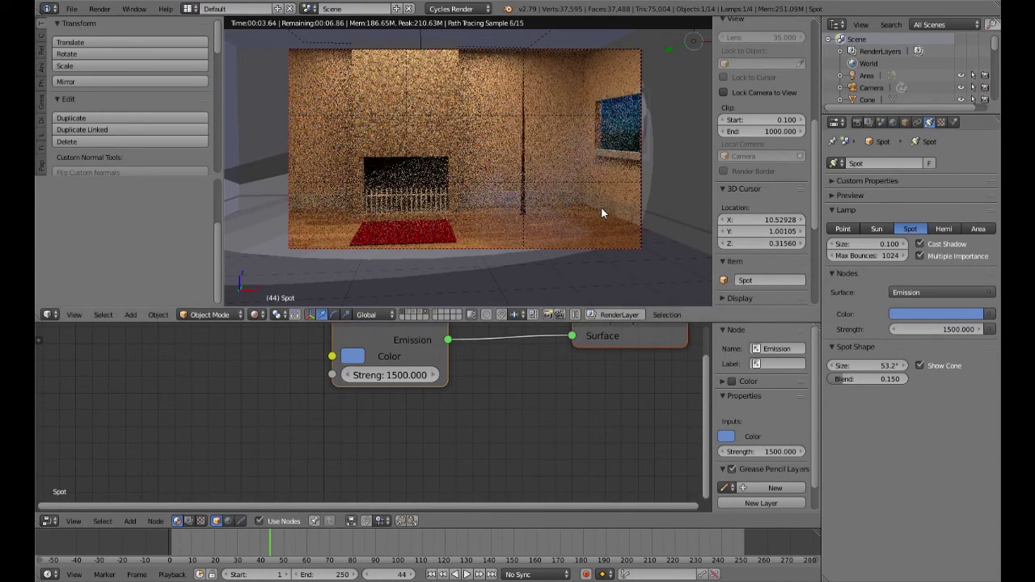
{"action": "key", "text": "shift+z"}
Lower the spot lamp slightly along Z, tilt its beam, and preview it from the camera
{"action": "middle_click_drag", "start_coordinate": [601, 207], "coordinate": [580, 220]}
{"action": "key", "text": "KP_1"}
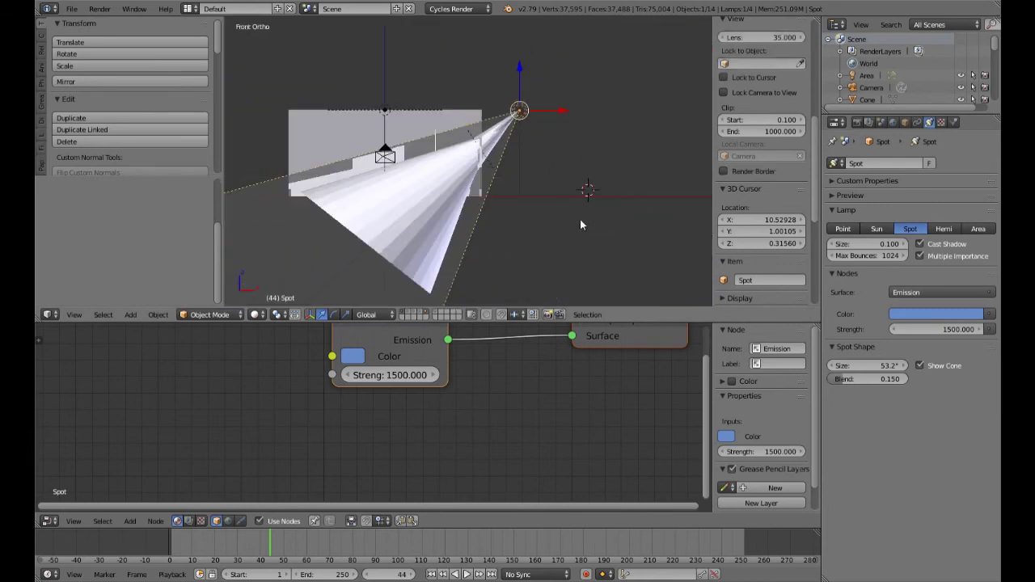
{"action": "key", "text": "g"}
{"action": "key", "text": "z"}
{"action": "left_click", "coordinate": [521, 81]}
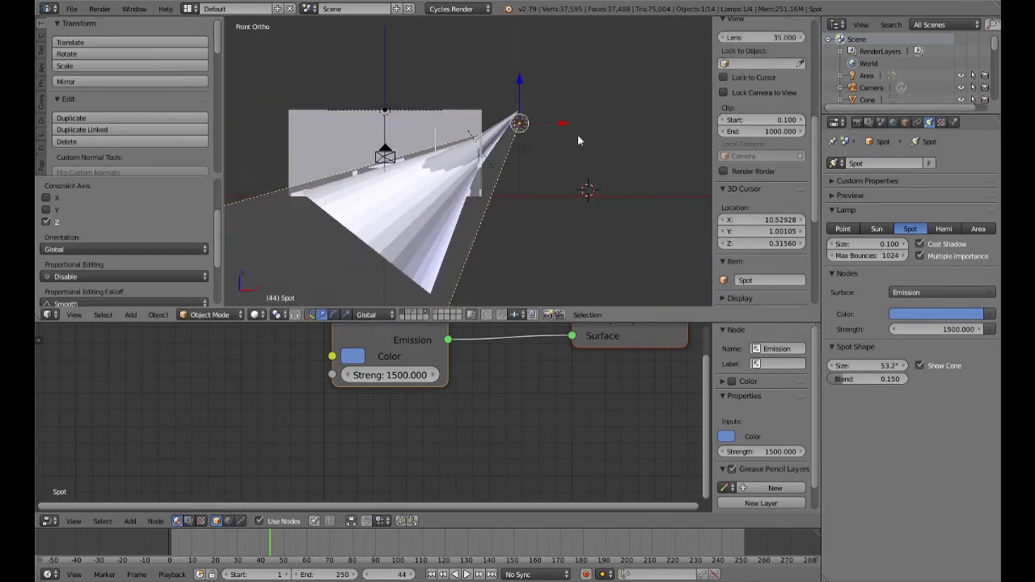
{"action": "key", "text": "r"}
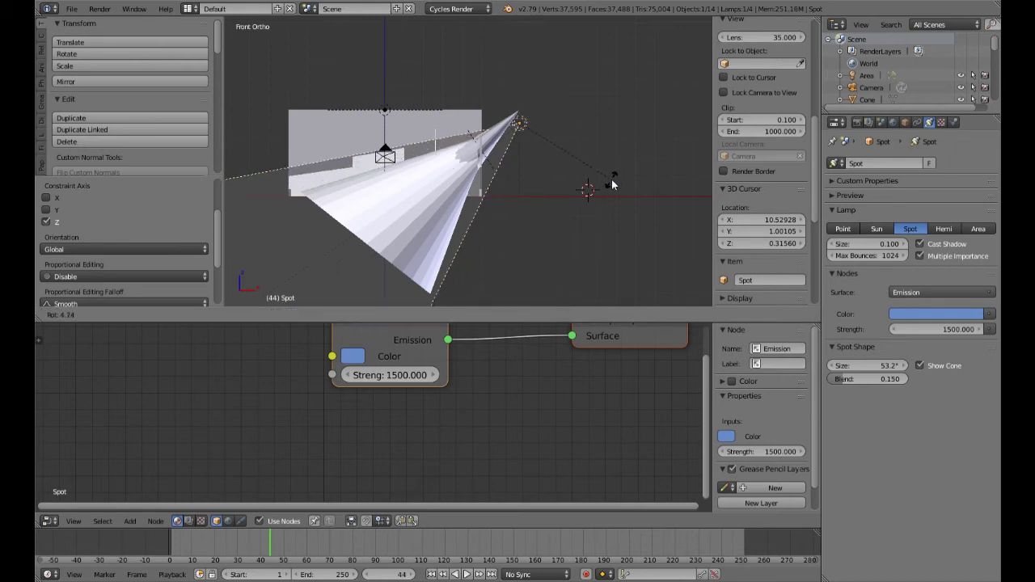
{"action": "left_click", "coordinate": [611, 185]}
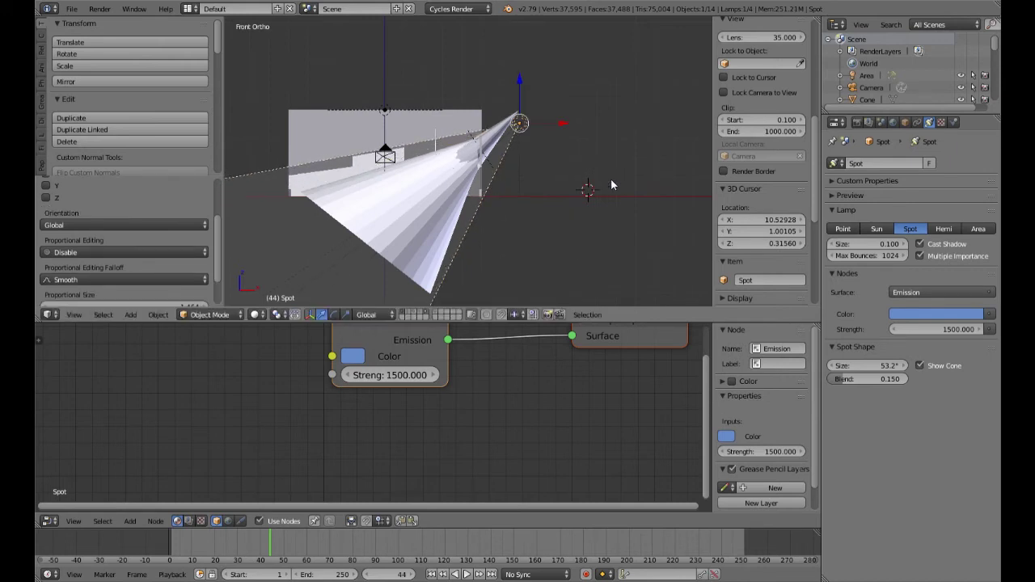
{"action": "key", "text": "KP_0"}
{"action": "key", "text": "shift+z"}
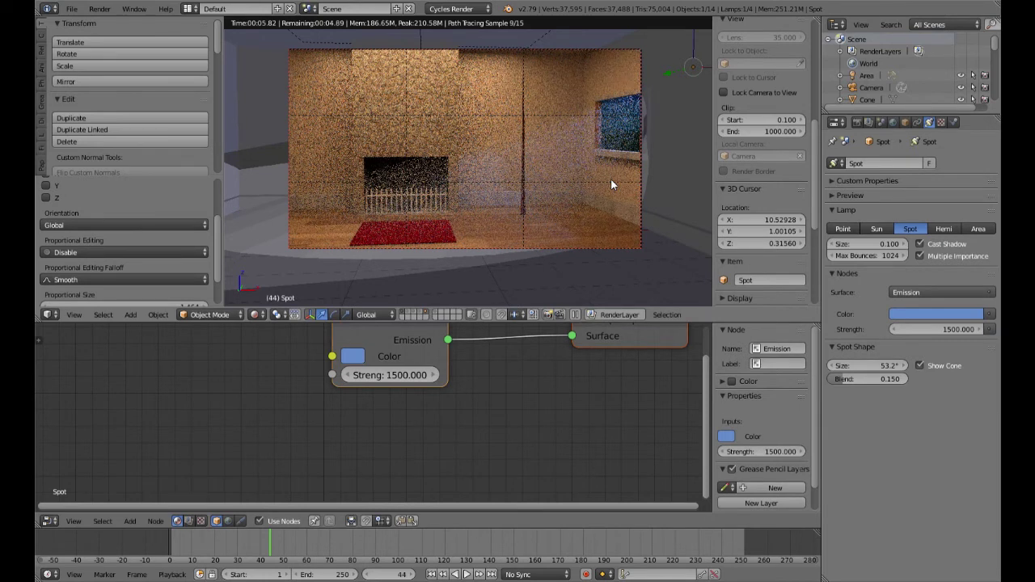
Save over the existing Christmas.blend file and return to solid shading
{"action": "key", "text": "ctrl+s"}
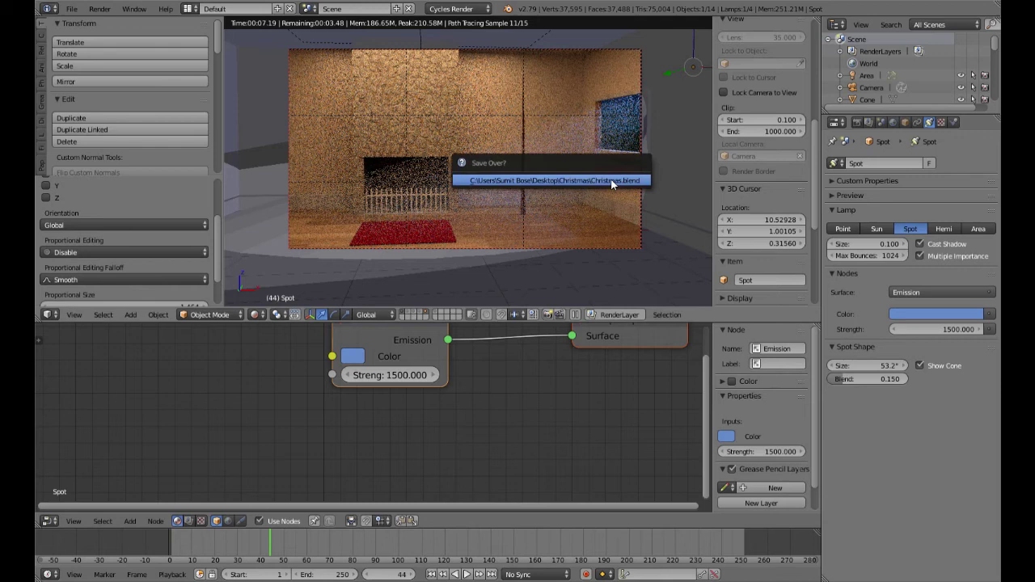
{"action": "left_click", "coordinate": [612, 181]}
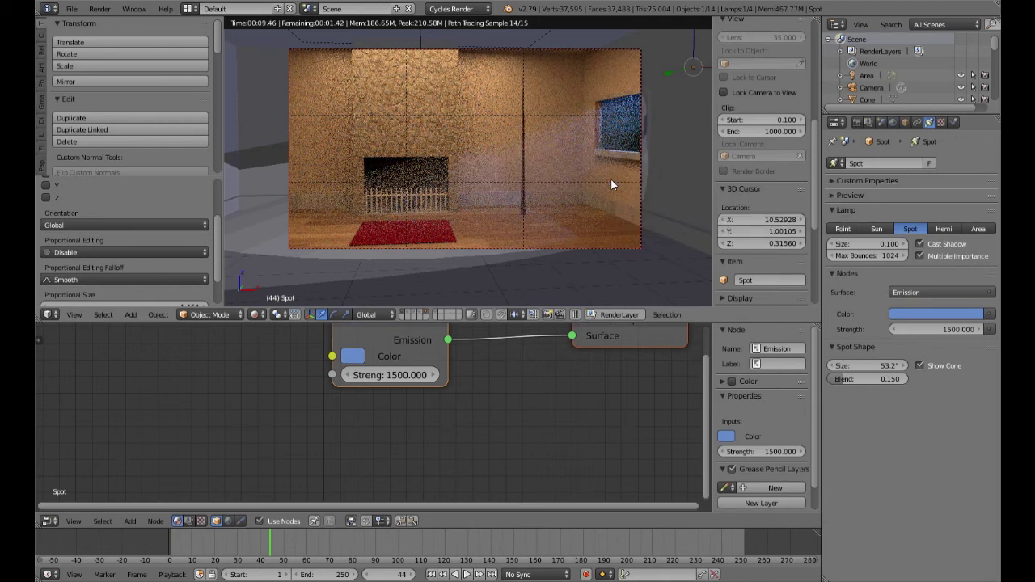
{"action": "key", "text": "shift+z"}
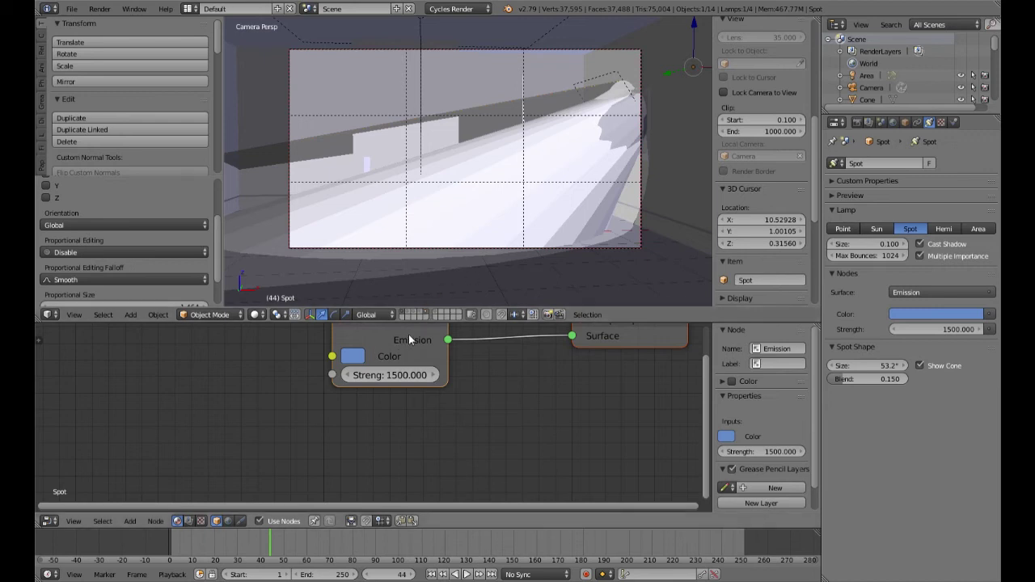
Move the cone object onto another scene layer
{"action": "left_click", "coordinate": [403, 313]}
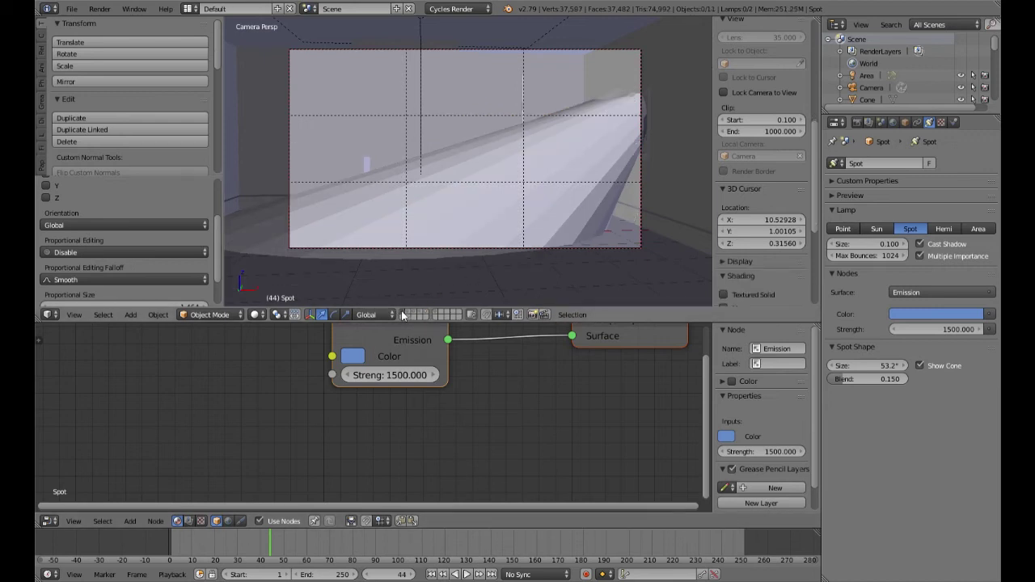
{"action": "right_click", "coordinate": [538, 178]}
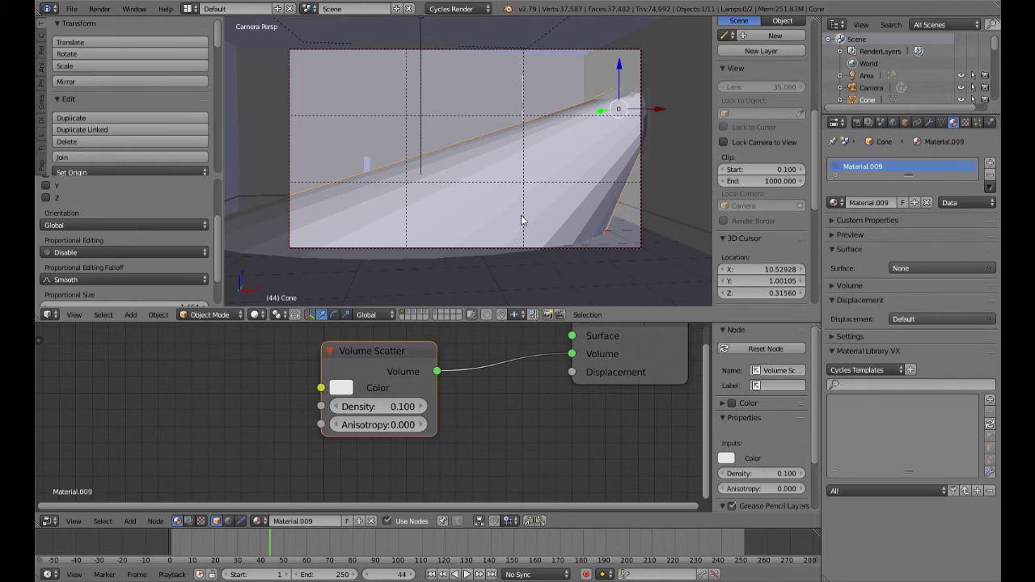
{"action": "key", "text": "KP_1"}
{"action": "key", "text": "m"}
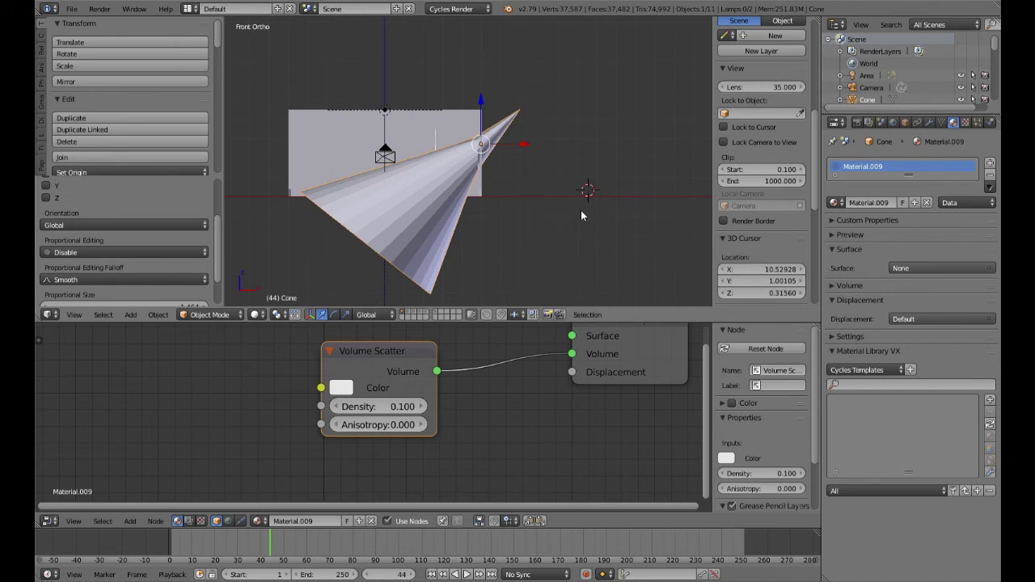
{"action": "key", "text": "m"}
{"action": "left_click", "coordinate": [711, 236]}
{"action": "middle_click_drag", "start_coordinate": [459, 265], "coordinate": [478, 243]}
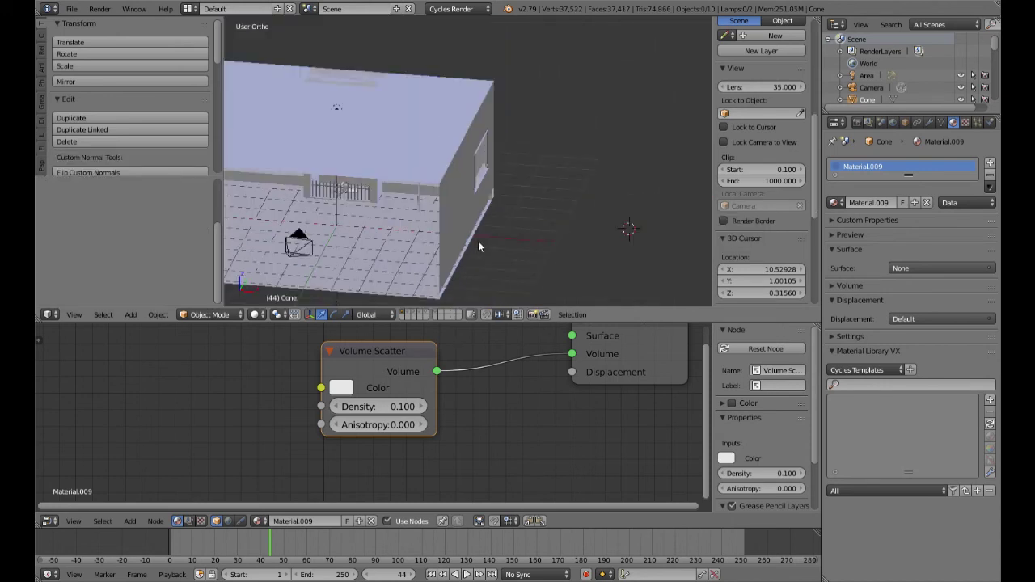
Make the tree, fireplace and one more layer visible alongside the cone's layer
{"action": "left_click", "coordinate": [409, 314], "text": "shift"}
{"action": "mouse_move", "coordinate": [450, 211]}
{"action": "middle_mouse_down"}
{"action": "mouse_move", "coordinate": [466, 207]}
{"action": "mouse_move", "coordinate": [449, 223]}
{"action": "middle_mouse_up"}
{"action": "scroll", "coordinate": [461, 214], "scroll_direction": "up", "scroll_amount": 8}
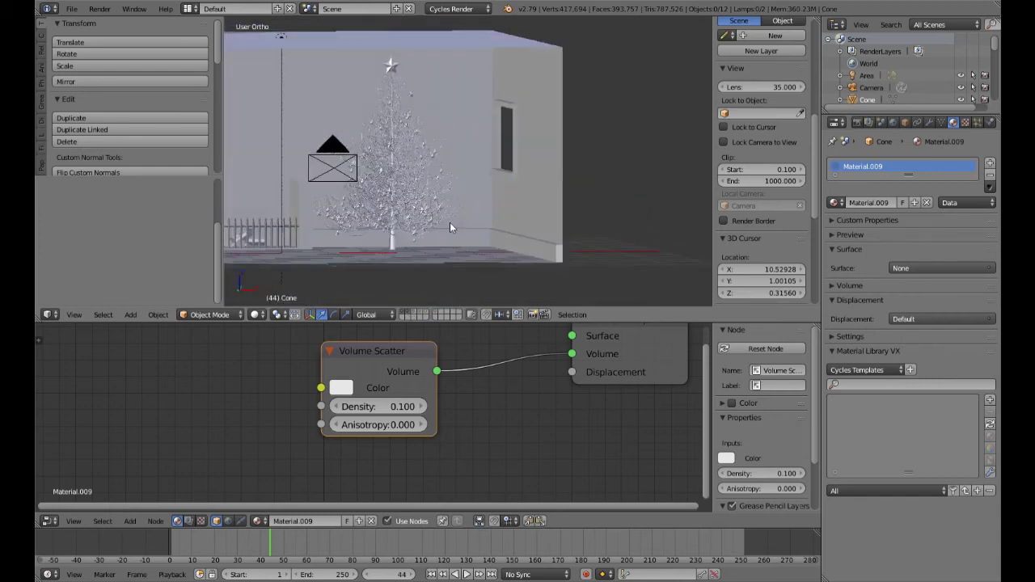
{"action": "left_click", "coordinate": [413, 315], "text": "shift"}
{"action": "left_click", "coordinate": [419, 315], "text": "shift"}
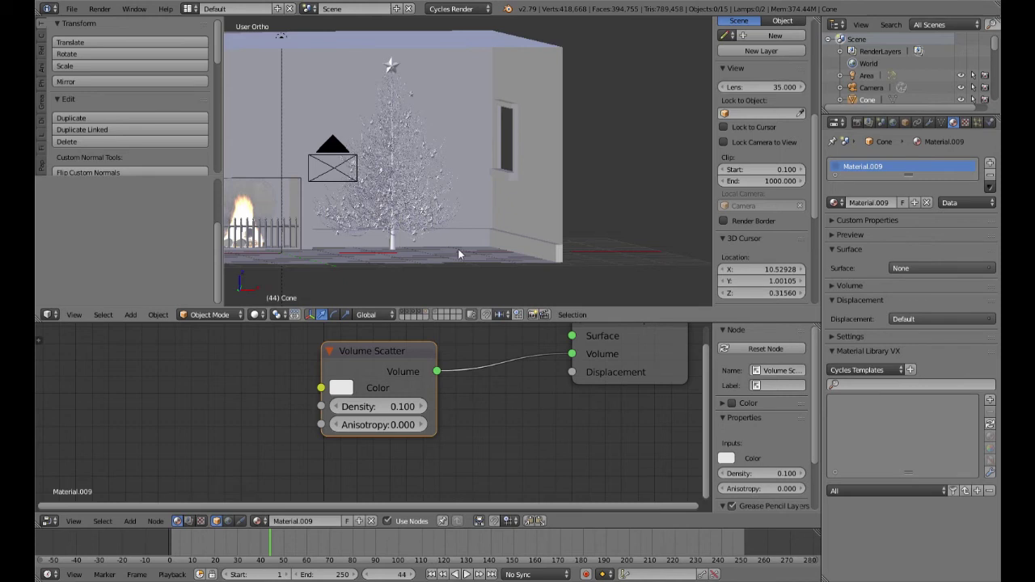
{"action": "scroll", "coordinate": [459, 255], "scroll_direction": "down", "scroll_amount": 3}
{"action": "middle_click_drag", "start_coordinate": [458, 255], "coordinate": [435, 265]}
{"action": "scroll", "coordinate": [434, 265], "scroll_direction": "up", "scroll_amount": 5}
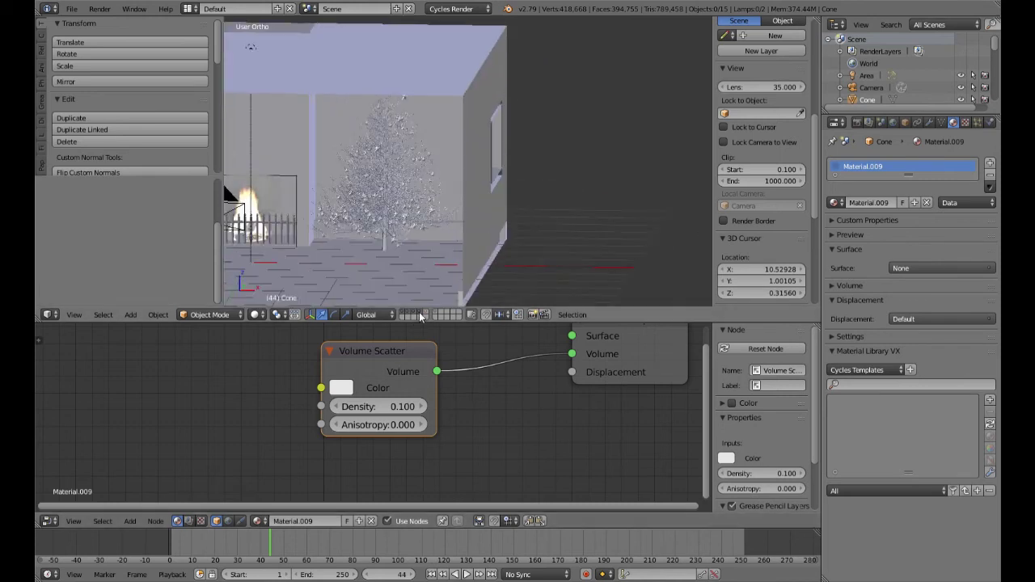
Frame the cone, then start a rendered Cycles preview from the camera
{"action": "key", "text": "KP_Divide"}
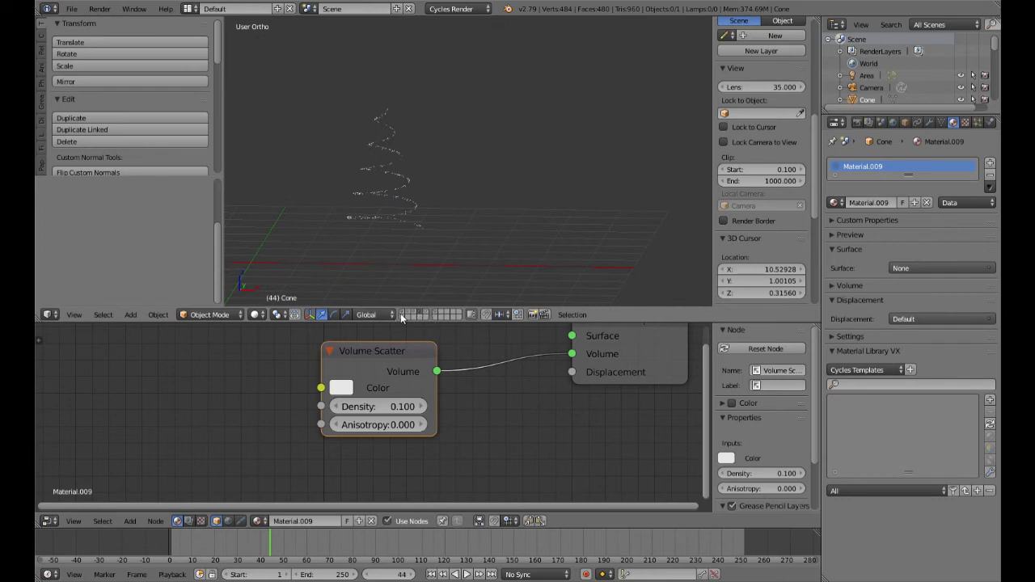
{"action": "key", "text": "KP_Divide"}
{"action": "key", "text": "KP_Divide"}
{"action": "key", "text": "KP_Divide"}
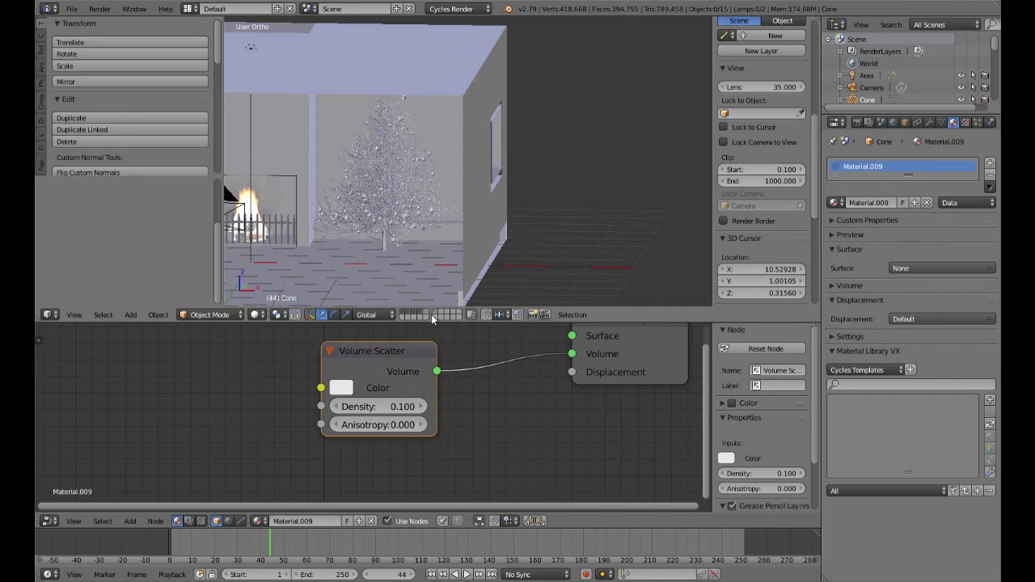
{"action": "key", "text": "KP_Decimal"}
{"action": "scroll", "coordinate": [524, 215], "scroll_direction": "down", "scroll_amount": 4}
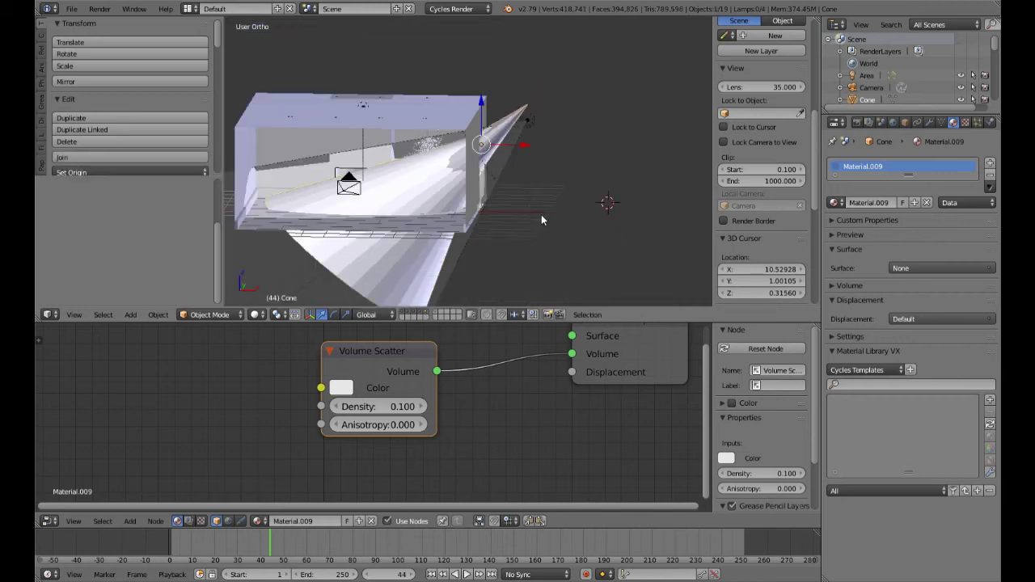
{"action": "key", "text": "KP_1"}
{"action": "key", "text": "KP_0"}
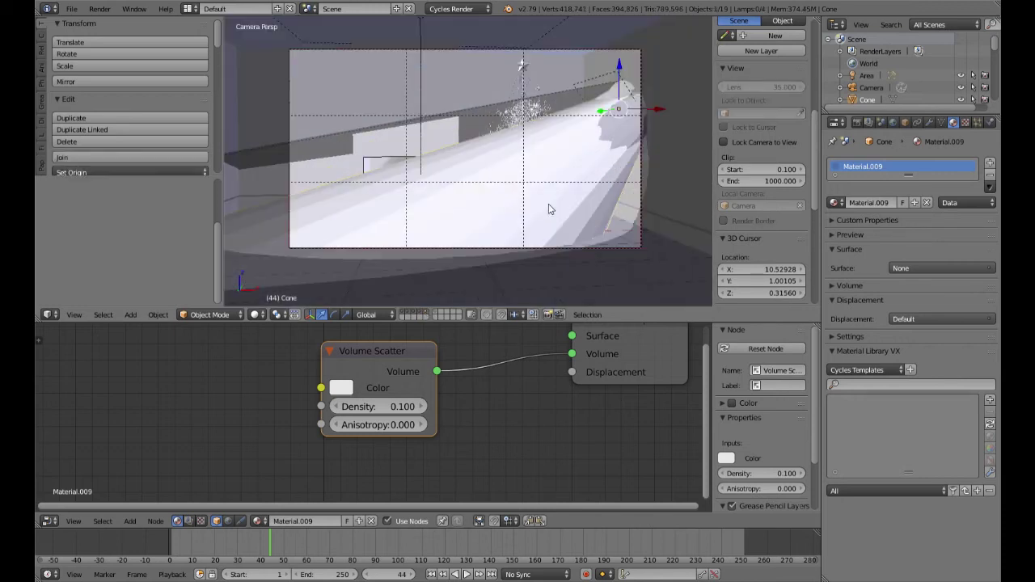
{"action": "key", "text": "shift+z"}
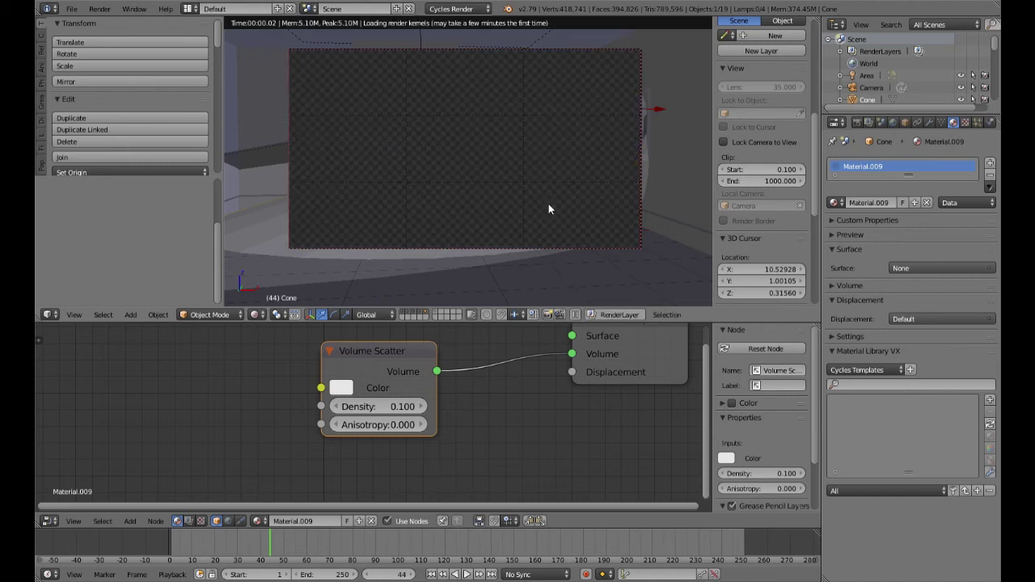
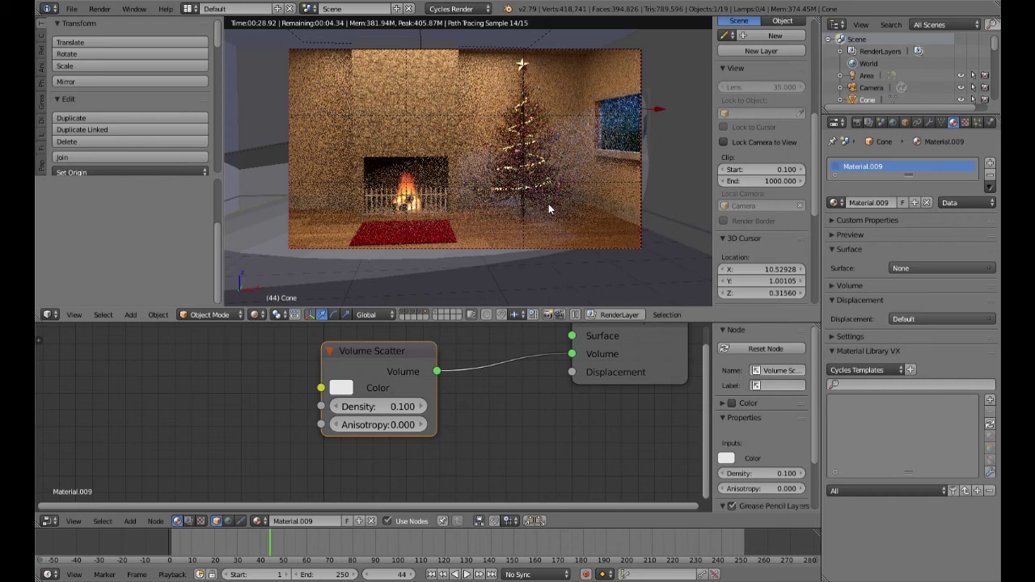
Switch to solid shading and show only the room layer with the fireplace fence
{"action": "key", "text": "shift+z"}
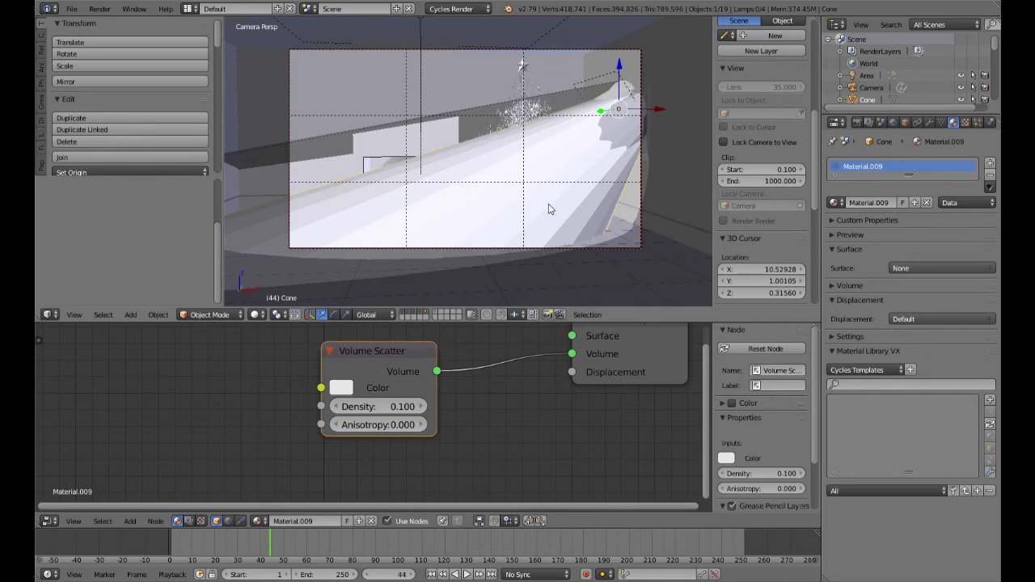
{"action": "left_click", "coordinate": [410, 316]}
{"action": "left_click", "coordinate": [414, 312]}
{"action": "left_click", "coordinate": [420, 312]}
{"action": "left_click", "coordinate": [422, 316]}
{"action": "left_click", "coordinate": [425, 315]}
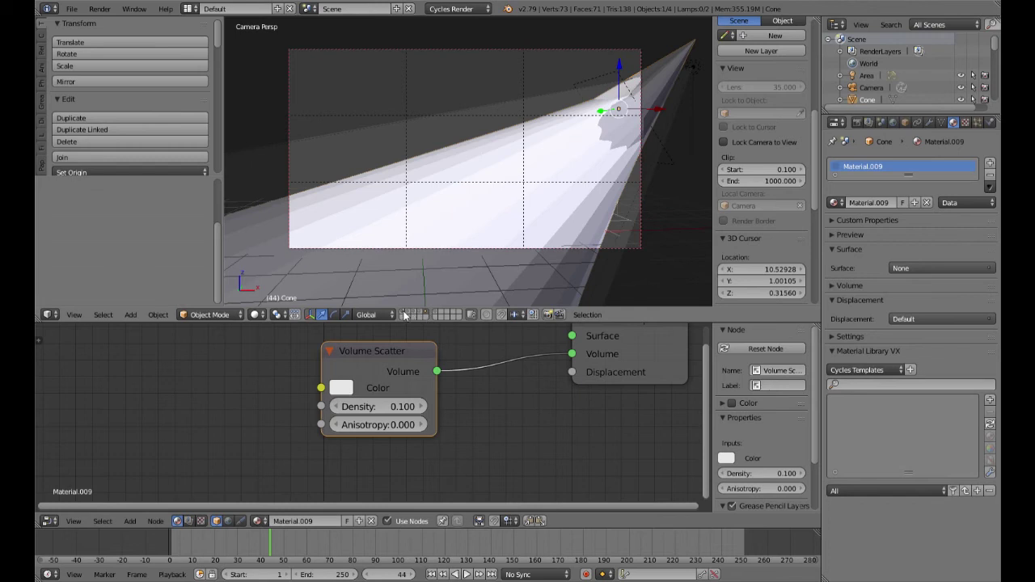
{"action": "left_click", "coordinate": [413, 312]}
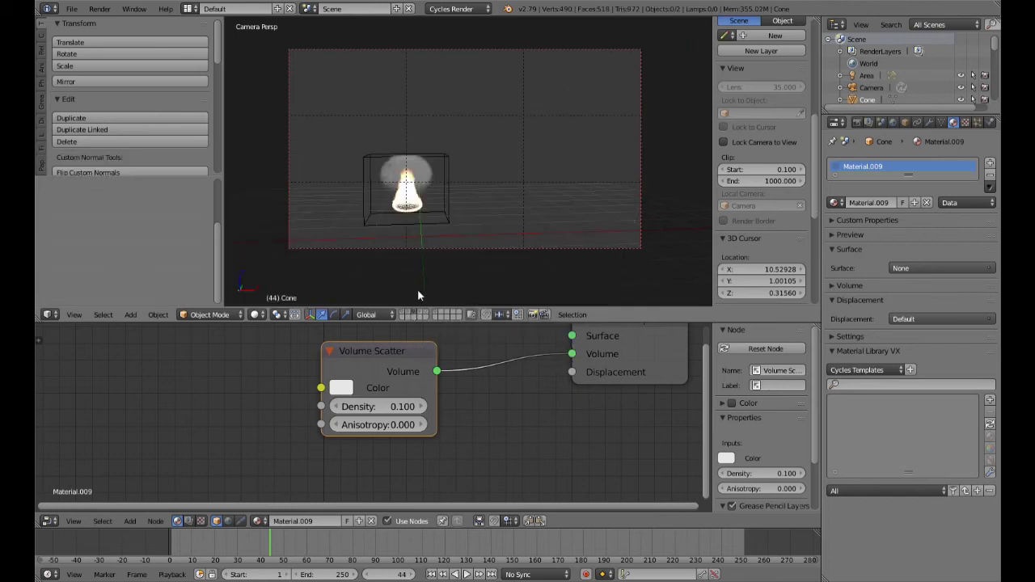
{"action": "left_click", "coordinate": [404, 315]}
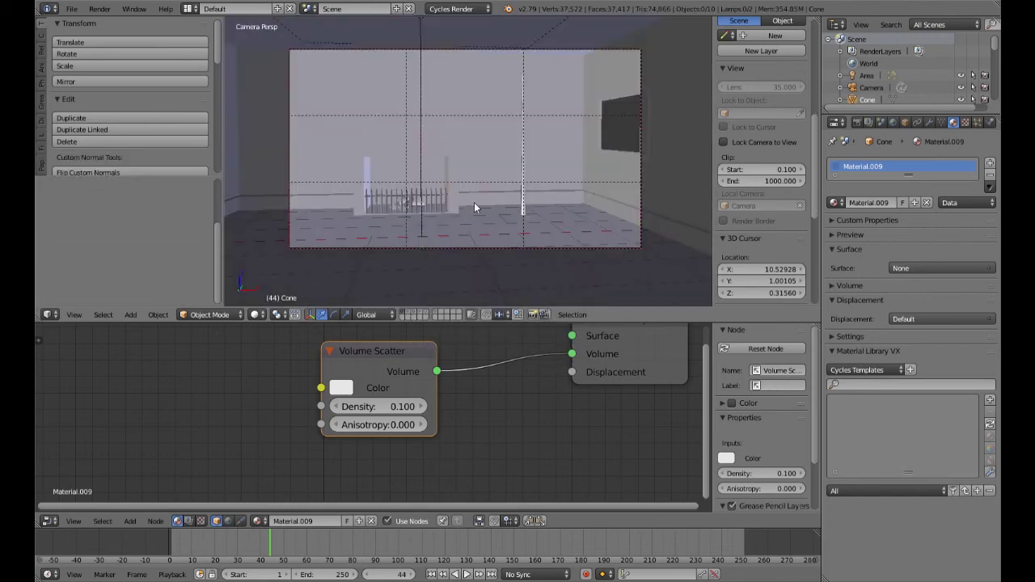
Leave camera view and zoom in on the fence and floor
{"action": "key", "text": "KP_5"}
{"action": "scroll", "coordinate": [472, 212], "scroll_direction": "up", "scroll_amount": 2}
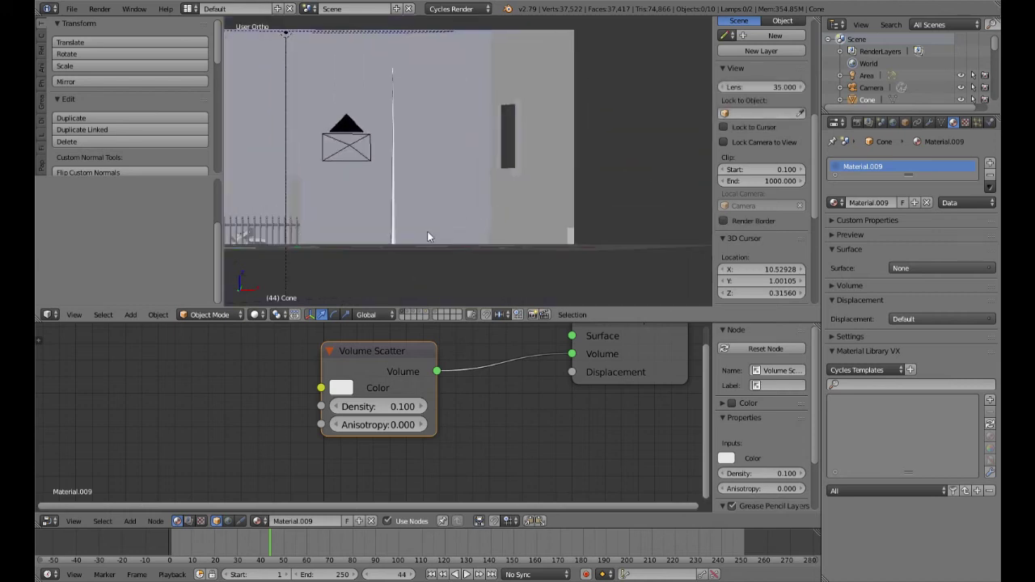
{"action": "middle_click_drag", "start_coordinate": [427, 231], "coordinate": [634, 205]}
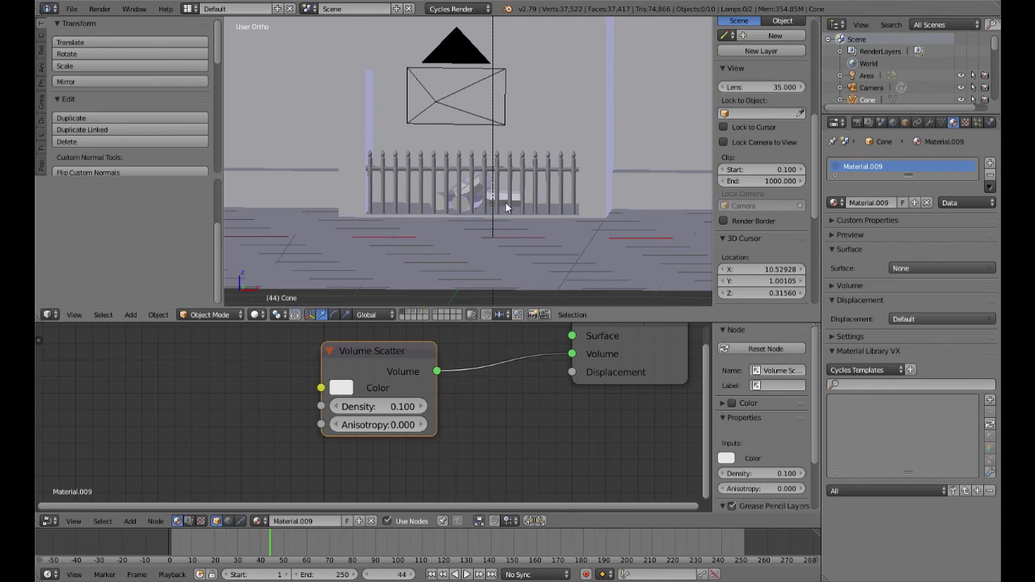
{"action": "scroll", "coordinate": [451, 245], "scroll_direction": "up", "scroll_amount": 3}
{"action": "scroll", "coordinate": [515, 198], "scroll_direction": "up", "scroll_amount": 4}
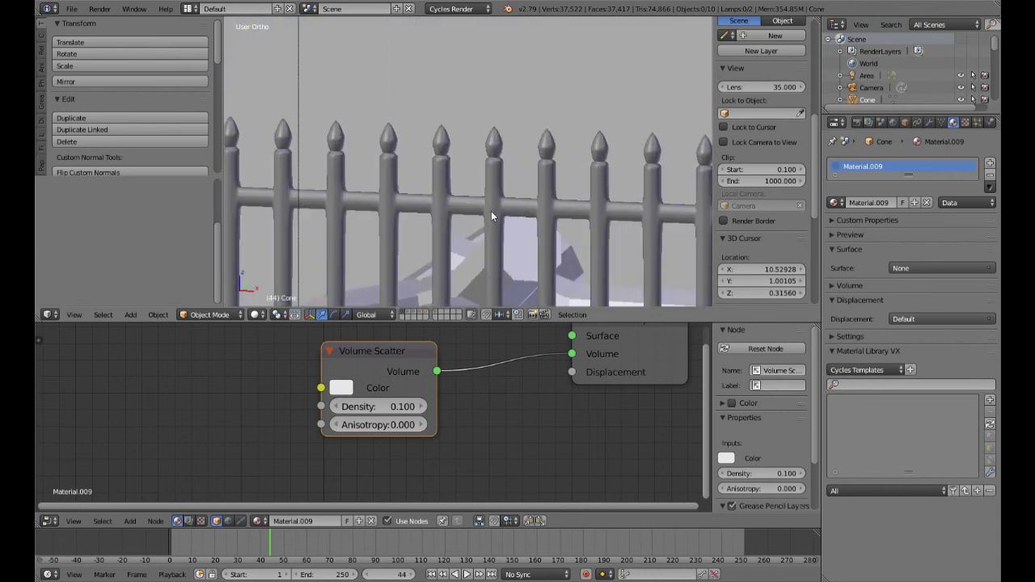
Select the fireplace fence, give it a new material, and delete the default Diffuse BSDF
{"action": "right_click", "coordinate": [467, 209]}
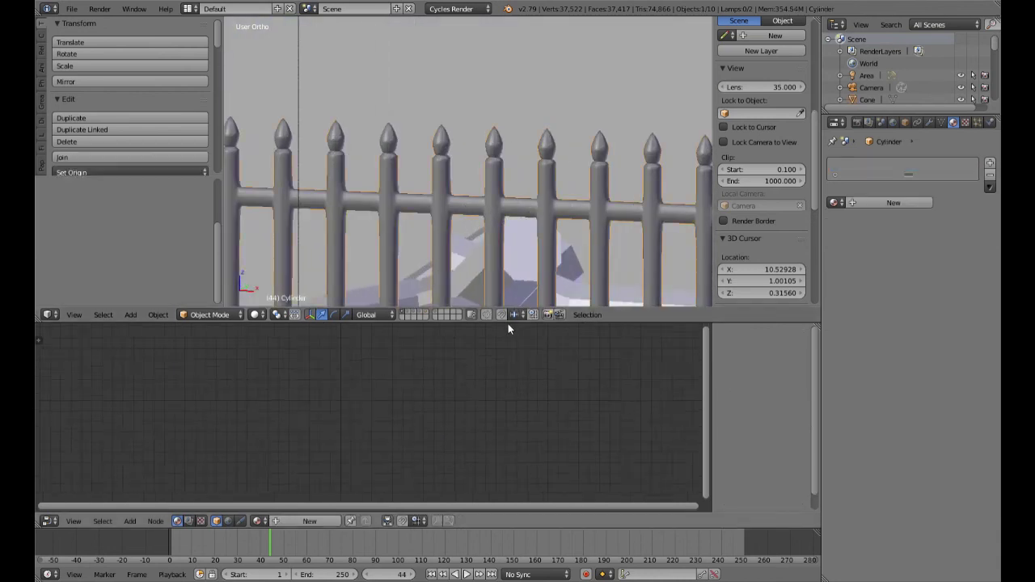
{"action": "scroll", "coordinate": [508, 269], "scroll_direction": "down", "scroll_amount": 5}
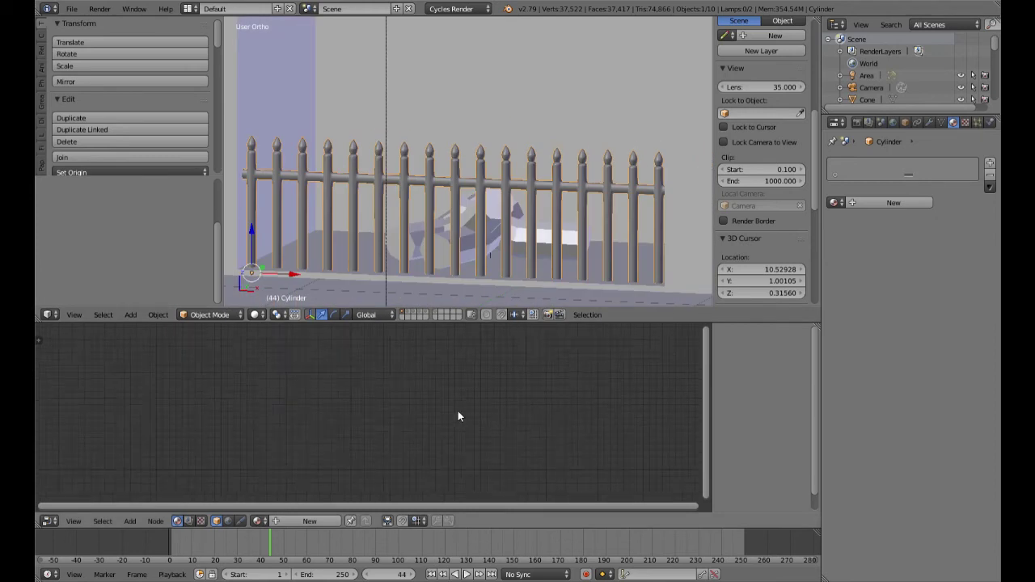
{"action": "left_click", "coordinate": [314, 519]}
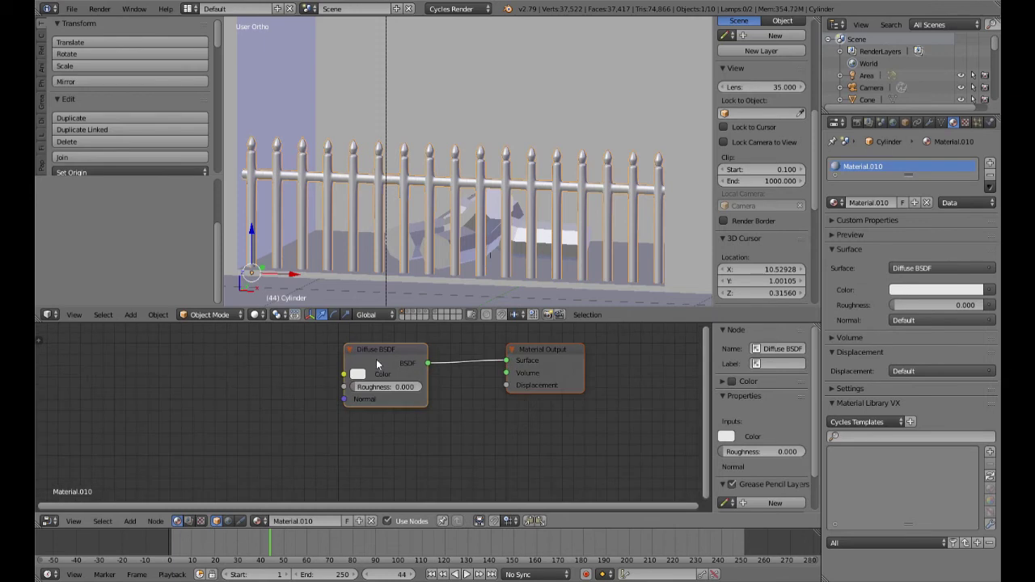
{"action": "left_click", "coordinate": [381, 357]}
{"action": "key", "text": "x"}
Add a Base Nodegroup group node and connect its Shader output to the material Surface
{"action": "key", "text": "Home"}
{"action": "key", "text": "shift+a"}
{"action": "mouse_move", "coordinate": [383, 360]}
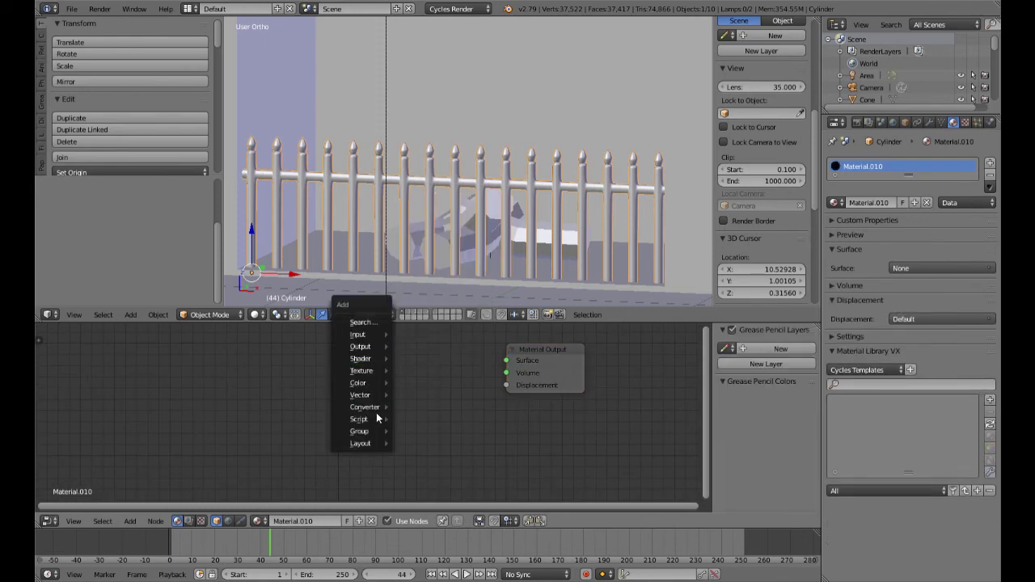
{"action": "mouse_move", "coordinate": [374, 431]}
{"action": "left_click", "coordinate": [420, 464]}
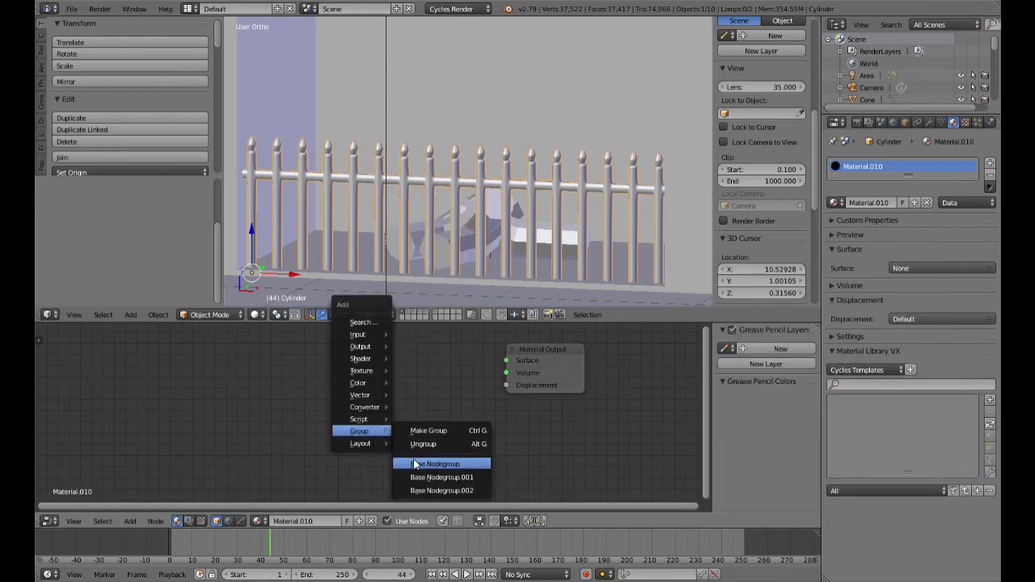
{"action": "left_click", "coordinate": [416, 363]}
{"action": "left_click_drag", "start_coordinate": [420, 366], "coordinate": [506, 361]}
{"action": "middle_click_drag", "start_coordinate": [439, 420], "coordinate": [489, 422]}
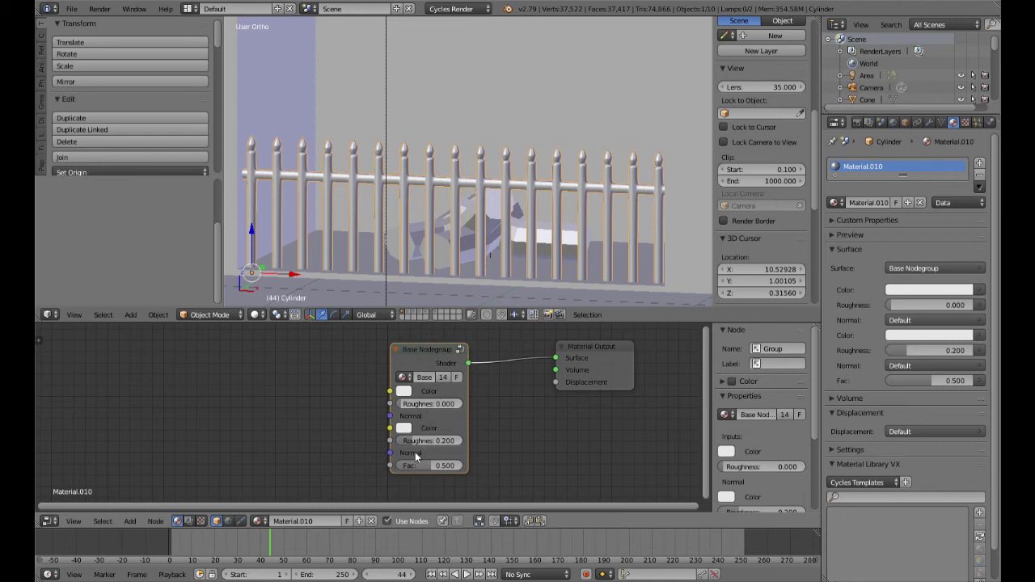
{"action": "scroll", "coordinate": [482, 271], "scroll_direction": "up", "scroll_amount": 6}
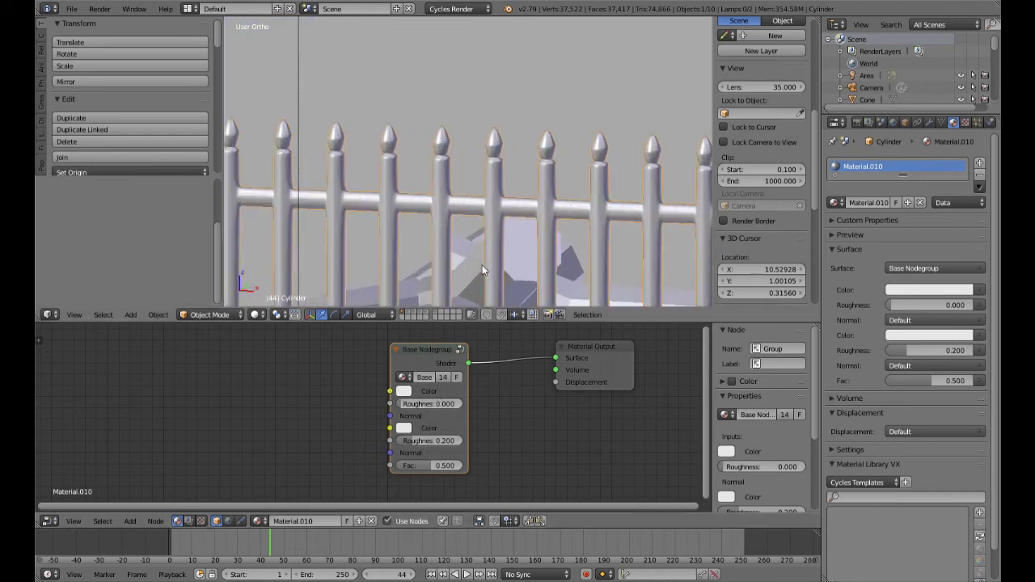
{"action": "scroll", "coordinate": [482, 264], "scroll_direction": "down", "scroll_amount": 5}
{"action": "scroll", "coordinate": [482, 265], "scroll_direction": "up", "scroll_amount": 8}
{"action": "scroll", "coordinate": [483, 255], "scroll_direction": "down", "scroll_amount": 3}
{"action": "scroll", "coordinate": [483, 255], "scroll_direction": "down", "scroll_amount": 2}
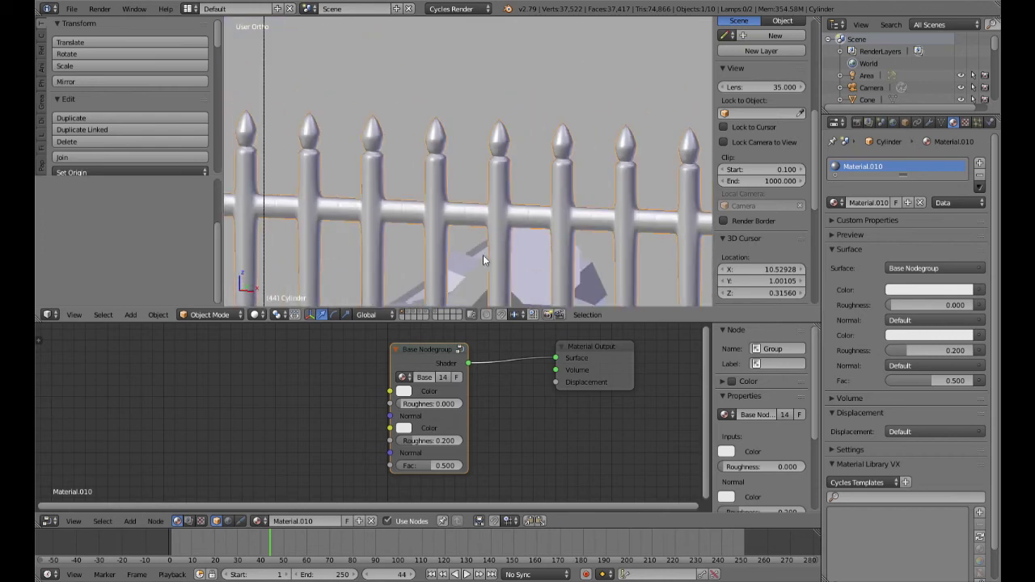
Darken the group's first Color to 0.138, then preview rendered, trying Fac 0 and undoing to 0.500
{"action": "left_click", "coordinate": [403, 391]}
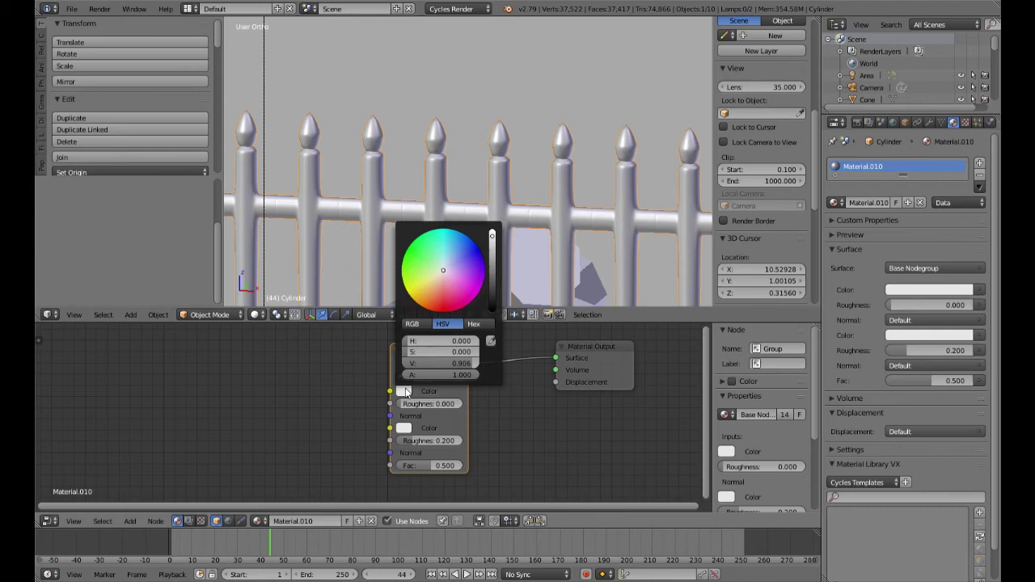
{"action": "left_click_drag", "start_coordinate": [492, 238], "coordinate": [493, 301]}
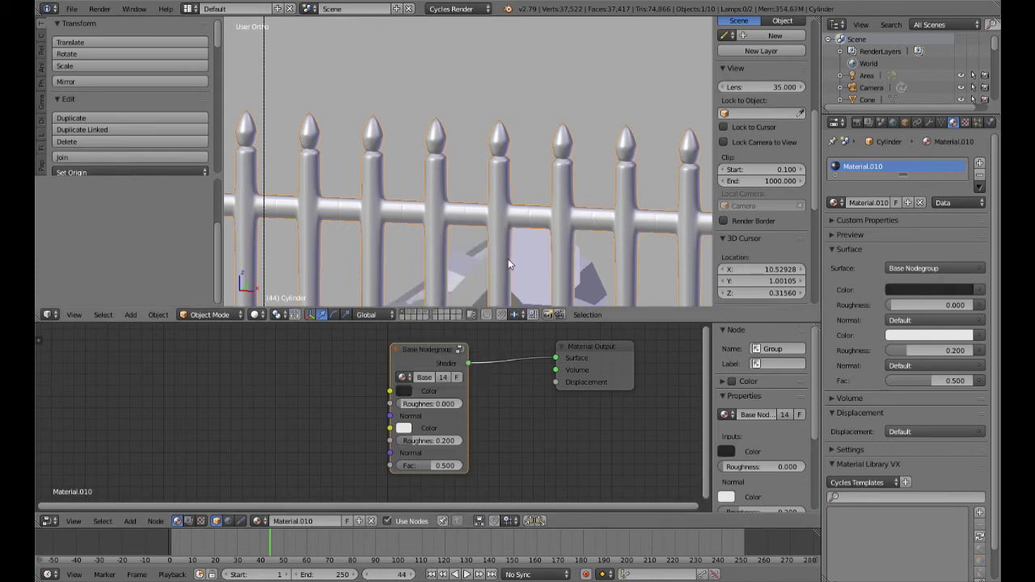
{"action": "key", "text": "shift+z"}
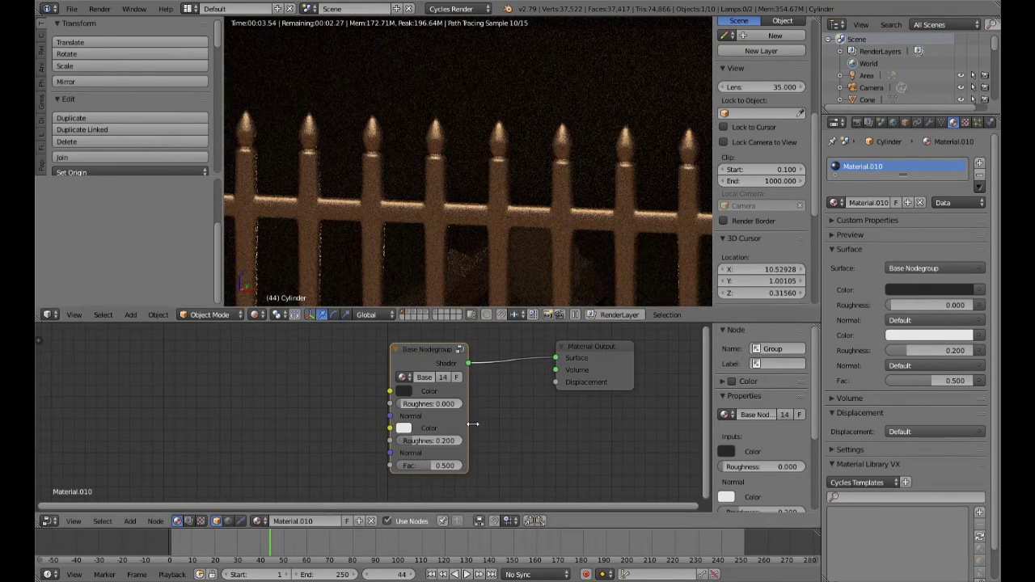
{"action": "left_click_drag", "start_coordinate": [445, 465], "coordinate": [405, 466]}
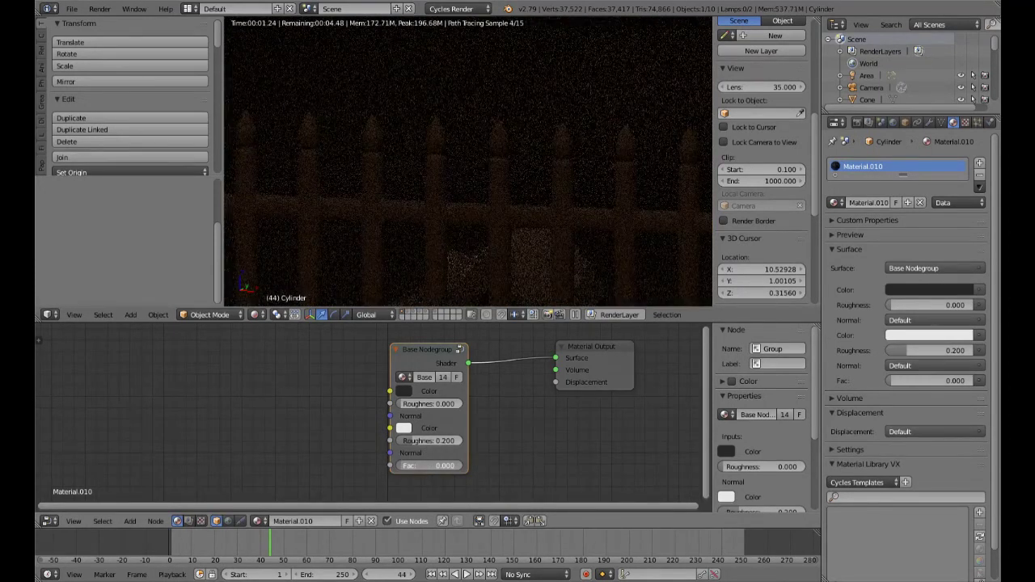
{"action": "key", "text": "ctrl+z"}
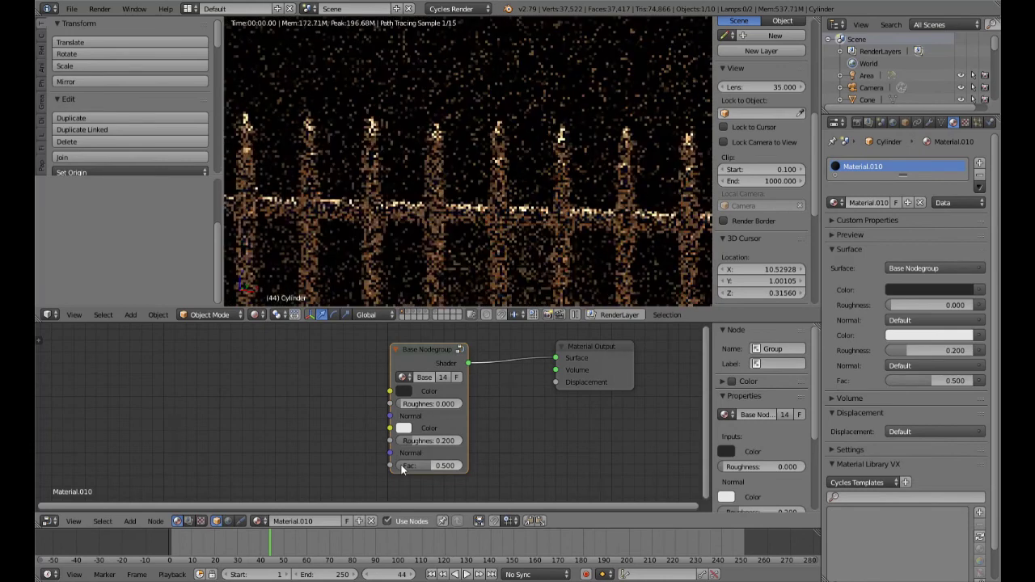
Compare Fac 0 and 0.500 in a free rendered view, keeping 0.500, then return to solid
{"action": "scroll", "coordinate": [485, 229], "scroll_direction": "down", "scroll_amount": 6}
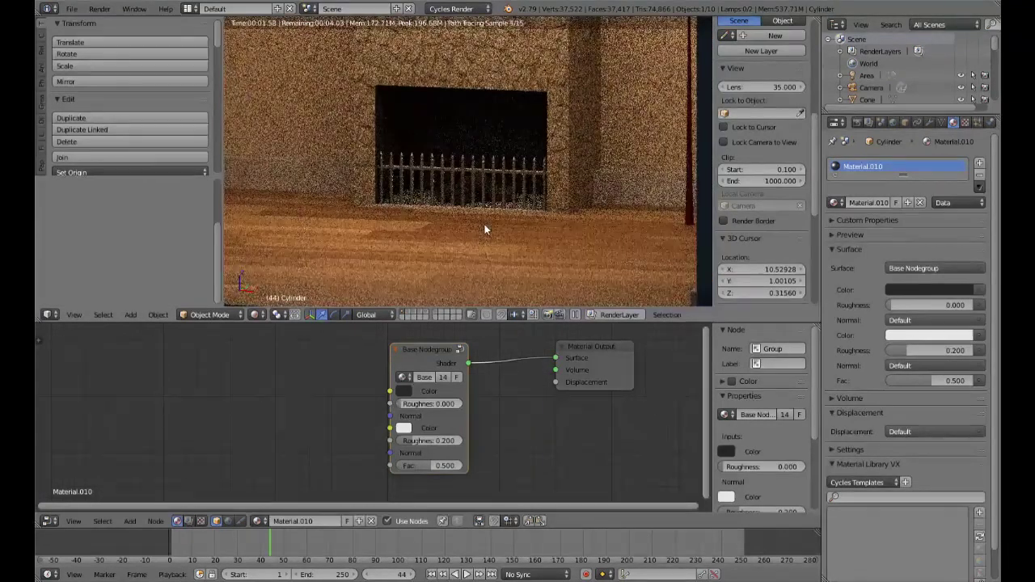
{"action": "key", "text": "shift+z"}
{"action": "key", "text": "KP_5"}
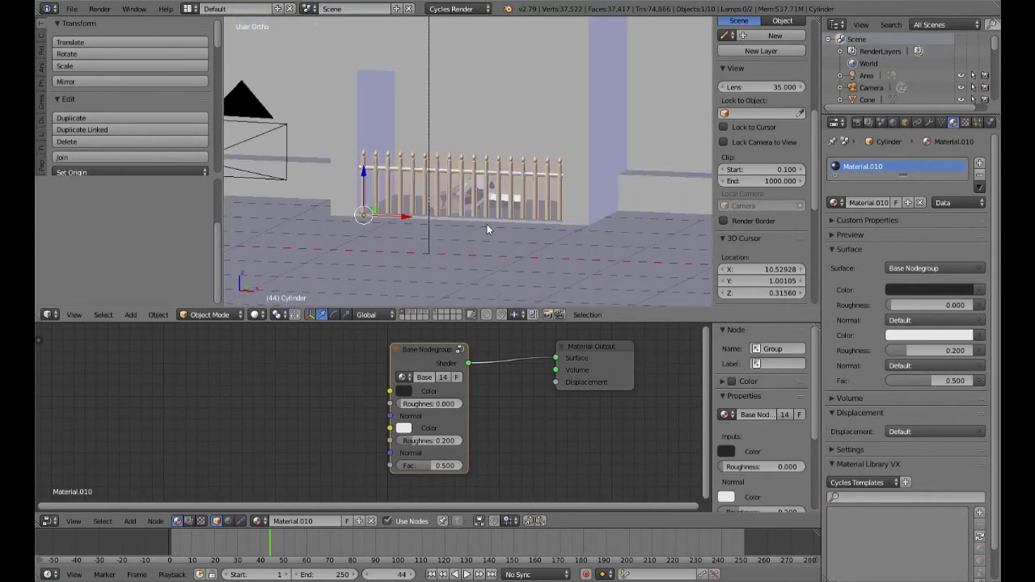
{"action": "key", "text": "shift+z"}
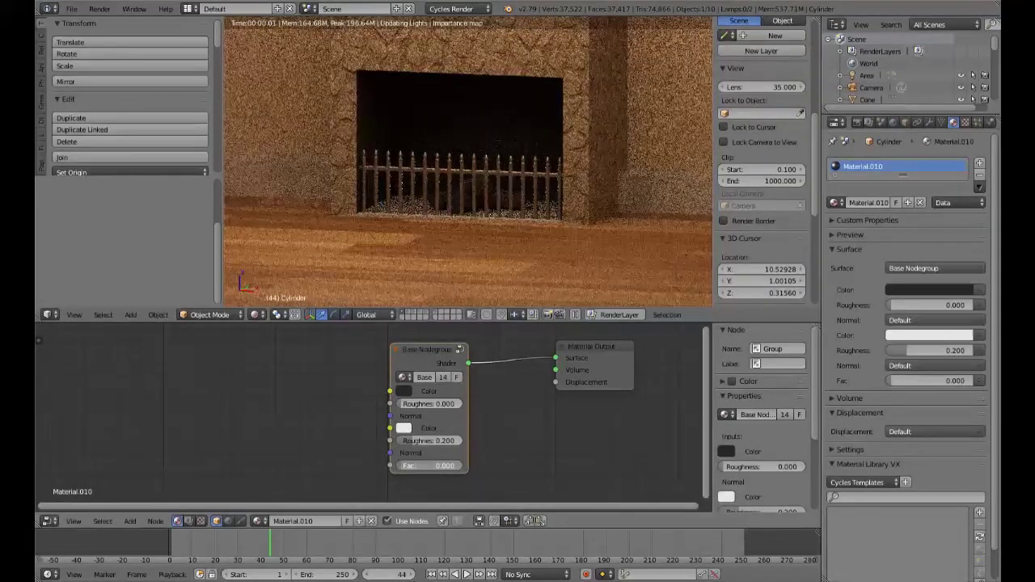
{"action": "left_click_drag", "start_coordinate": [938, 380], "coordinate": [890, 380]}
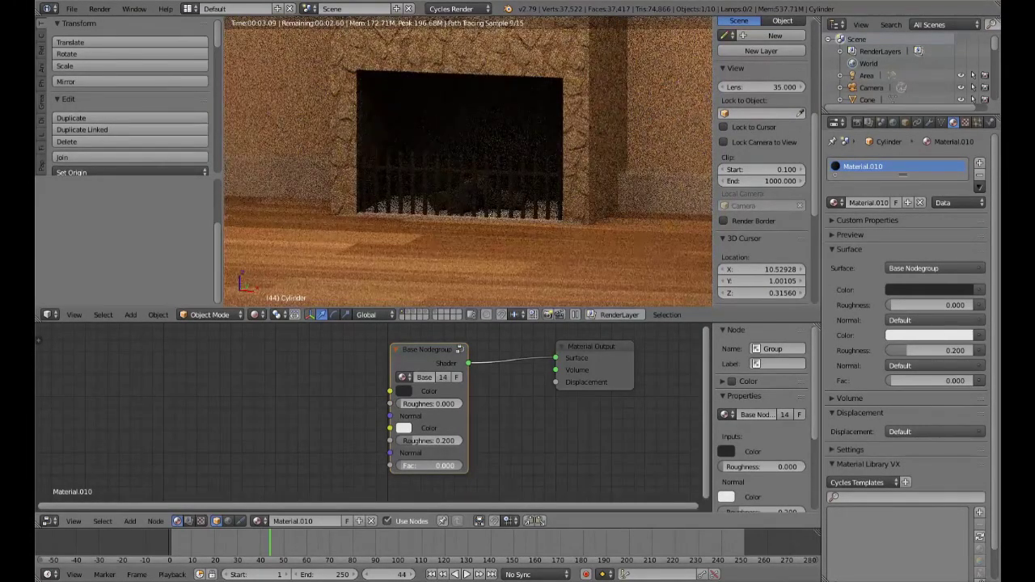
{"action": "left_click_drag", "start_coordinate": [429, 466], "coordinate": [456, 466]}
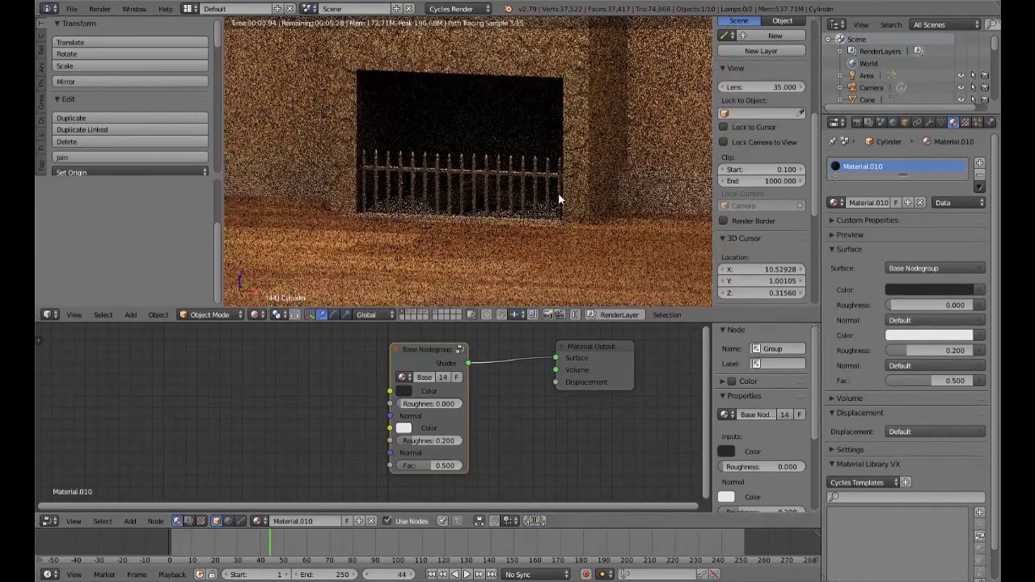
{"action": "key", "text": "shift+z"}
{"action": "scroll", "coordinate": [549, 230], "scroll_direction": "up", "scroll_amount": 5}
Set the Base Nodegroup's second Roughness to 0.12
{"action": "scroll", "coordinate": [547, 231], "scroll_direction": "up", "scroll_amount": 5}
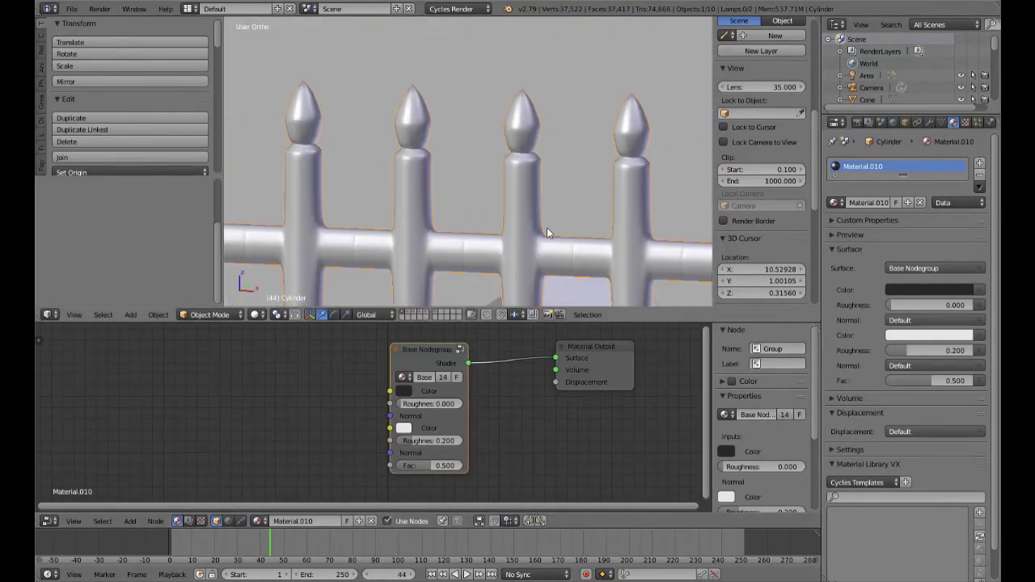
{"action": "middle_click_drag", "start_coordinate": [313, 446], "coordinate": [385, 470]}
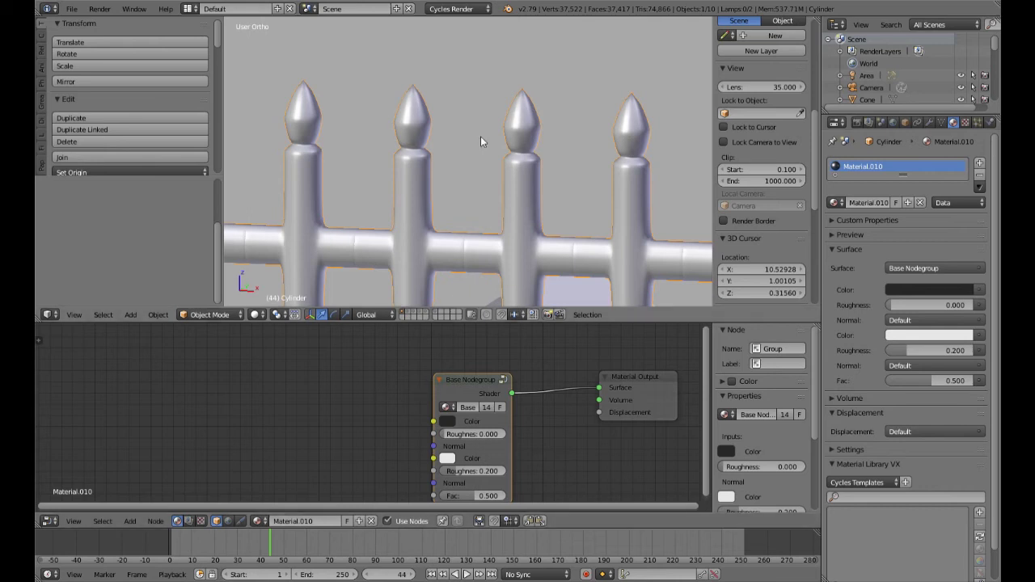
{"action": "scroll", "coordinate": [403, 467], "scroll_direction": "up", "scroll_amount": 3}
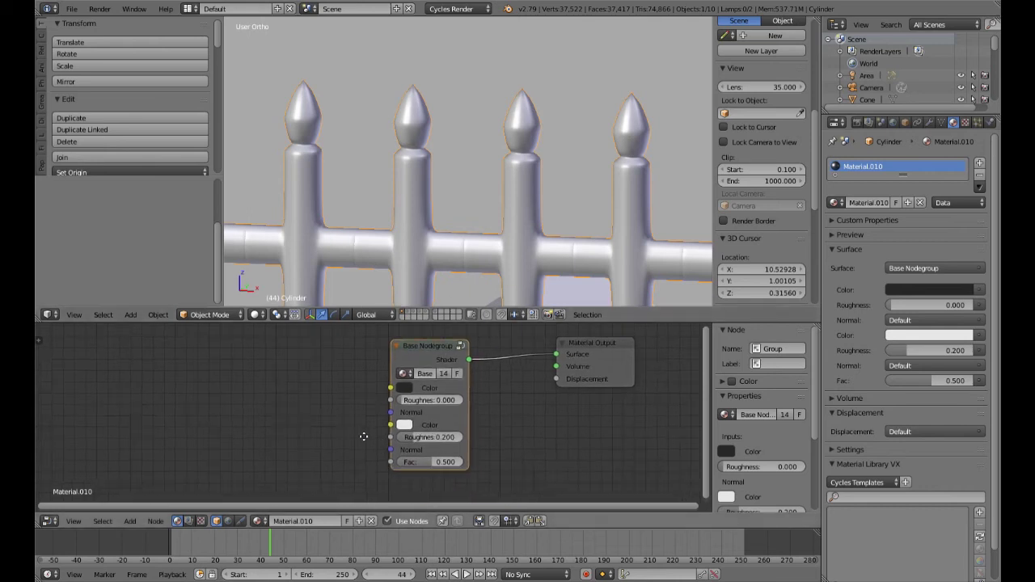
{"action": "left_click", "coordinate": [454, 449]}
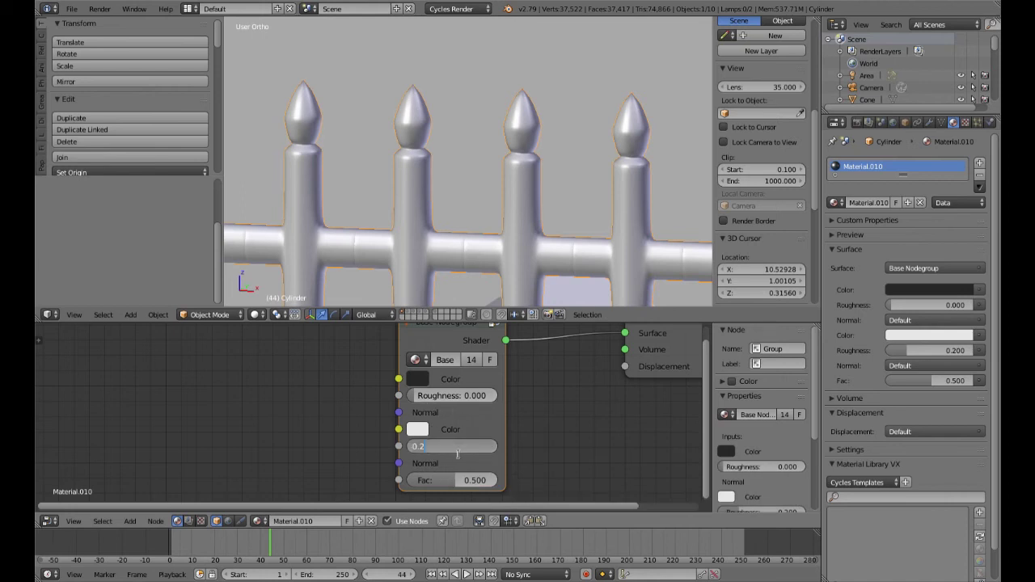
{"action": "key", "text": "BackSpace"}
{"action": "type", "text": ".12"}
{"action": "key", "text": "Return"}
Preview the glossier fence in rendered shading, then return to solid and frame the nodes
{"action": "key", "text": "shift+z"}
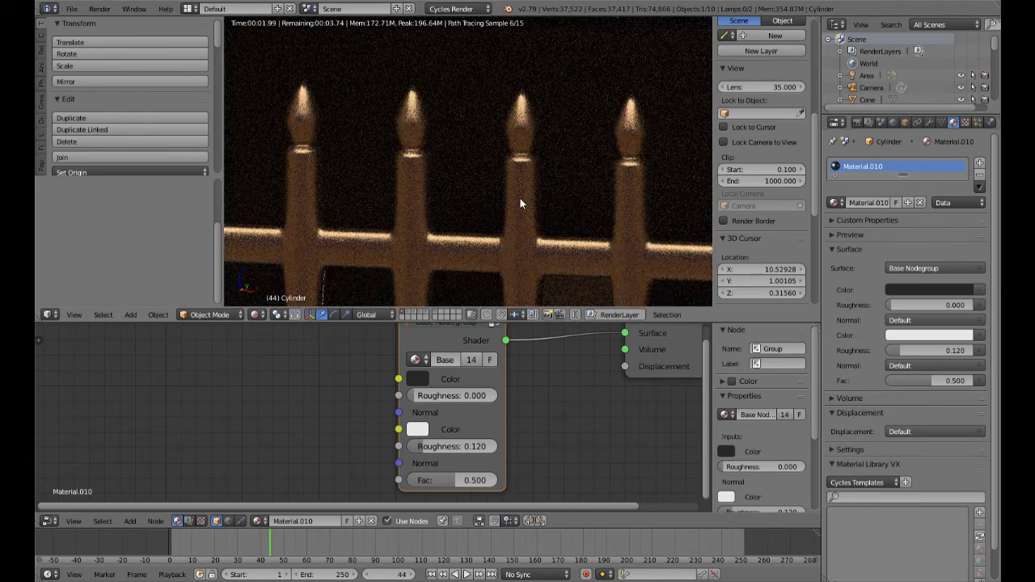
{"action": "key", "text": "shift+z"}
{"action": "scroll", "coordinate": [325, 442], "scroll_direction": "down", "scroll_amount": 1}
{"action": "mouse_move", "coordinate": [325, 442]}
{"action": "middle_mouse_down"}
{"action": "mouse_move", "coordinate": [372, 434]}
{"action": "mouse_move", "coordinate": [335, 430]}
{"action": "middle_mouse_up"}
{"action": "scroll", "coordinate": [372, 435], "scroll_direction": "down", "scroll_amount": 1}
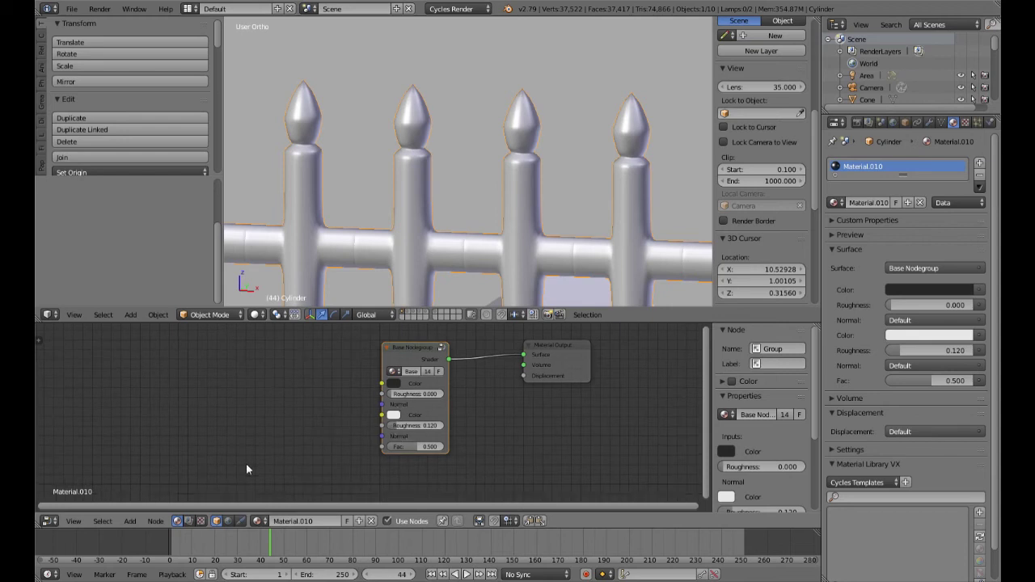
{"action": "key", "text": "shift+a"}
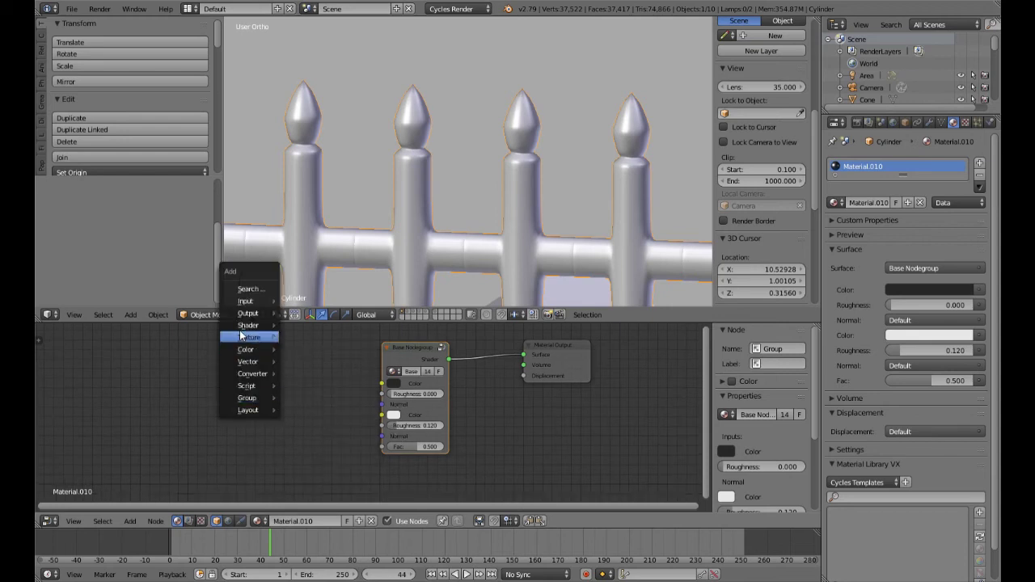
Add a Noise Texture and a ColorRamp node, arranged left of the shader group
{"action": "mouse_move", "coordinate": [249, 337]}
{"action": "left_click", "coordinate": [330, 458]}
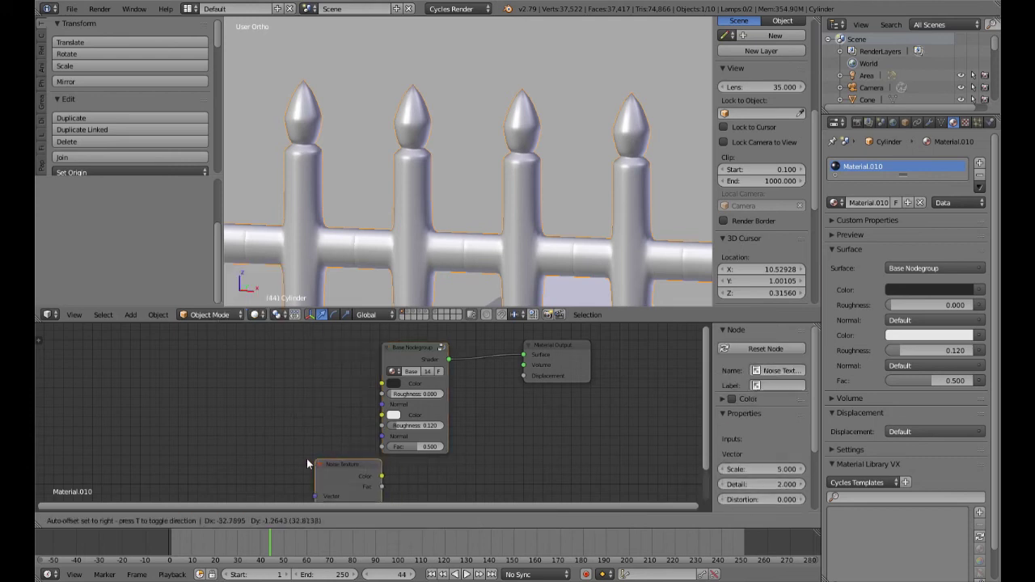
{"action": "left_click", "coordinate": [152, 422]}
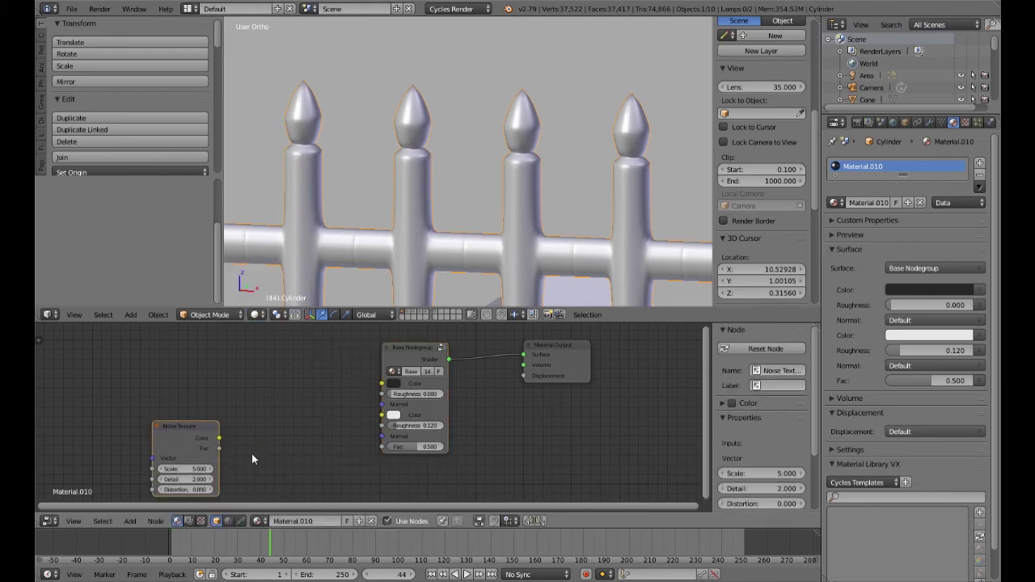
{"action": "key", "text": "shift+a"}
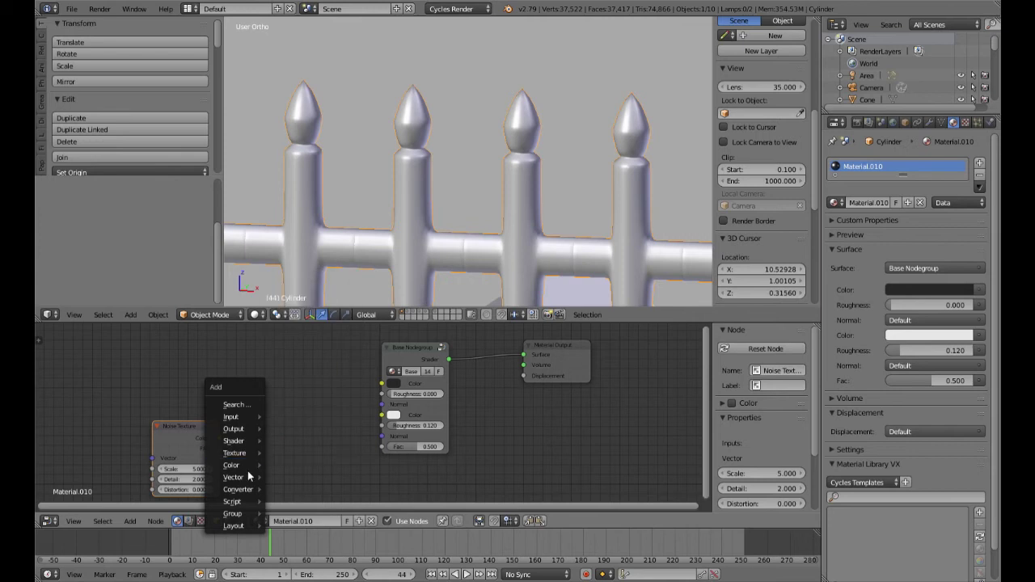
{"action": "mouse_move", "coordinate": [243, 489]}
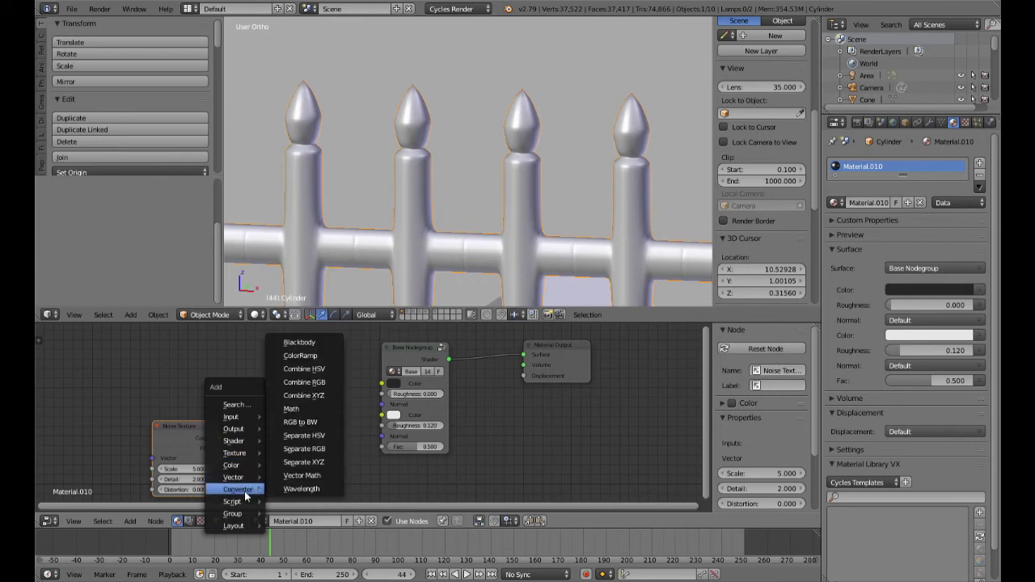
{"action": "left_click", "coordinate": [301, 355]}
{"action": "left_click", "coordinate": [239, 414]}
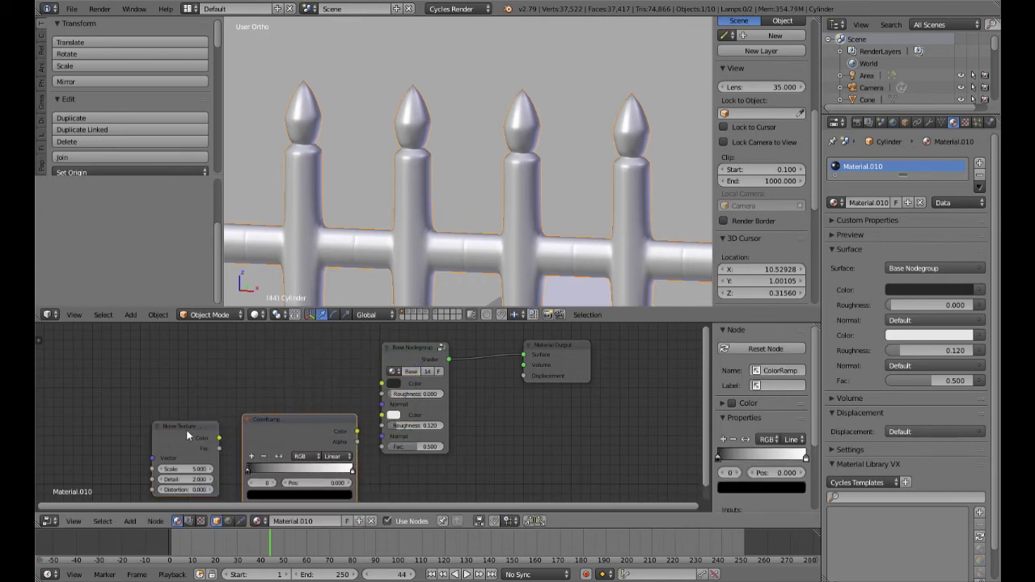
{"action": "left_click_drag", "start_coordinate": [186, 429], "coordinate": [123, 432]}
{"action": "left_click_drag", "start_coordinate": [282, 419], "coordinate": [229, 417]}
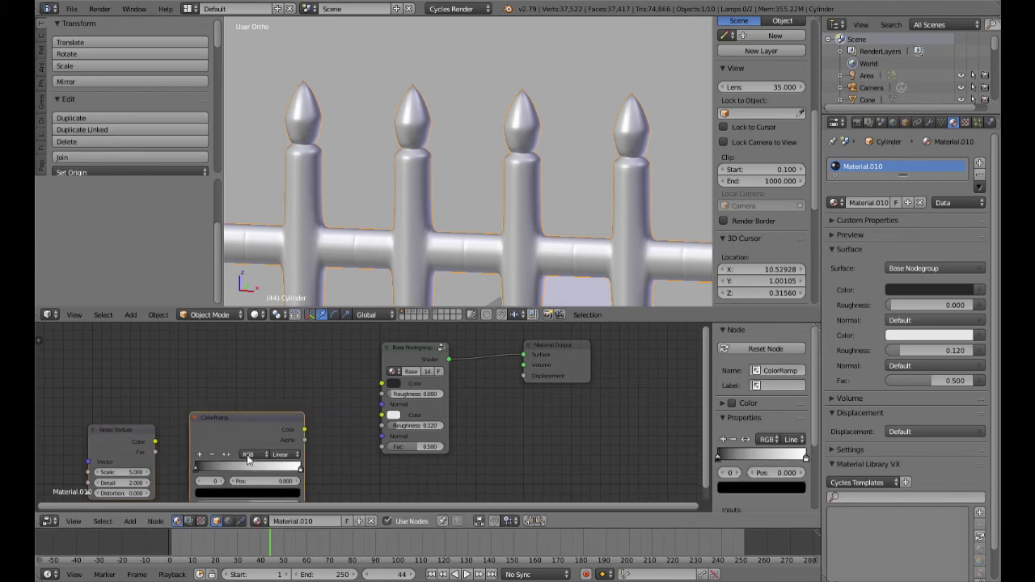
{"action": "middle_click_drag", "start_coordinate": [231, 455], "coordinate": [243, 415]}
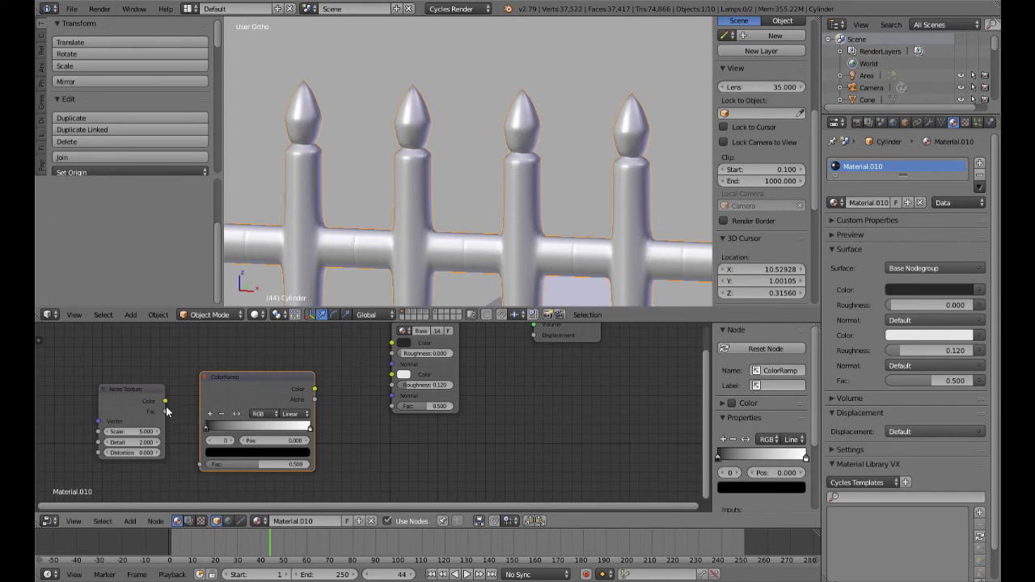
Link the Noise Fac into the ColorRamp and the ColorRamp colour into the shader's Fac
{"action": "left_click_drag", "start_coordinate": [166, 412], "coordinate": [199, 465]}
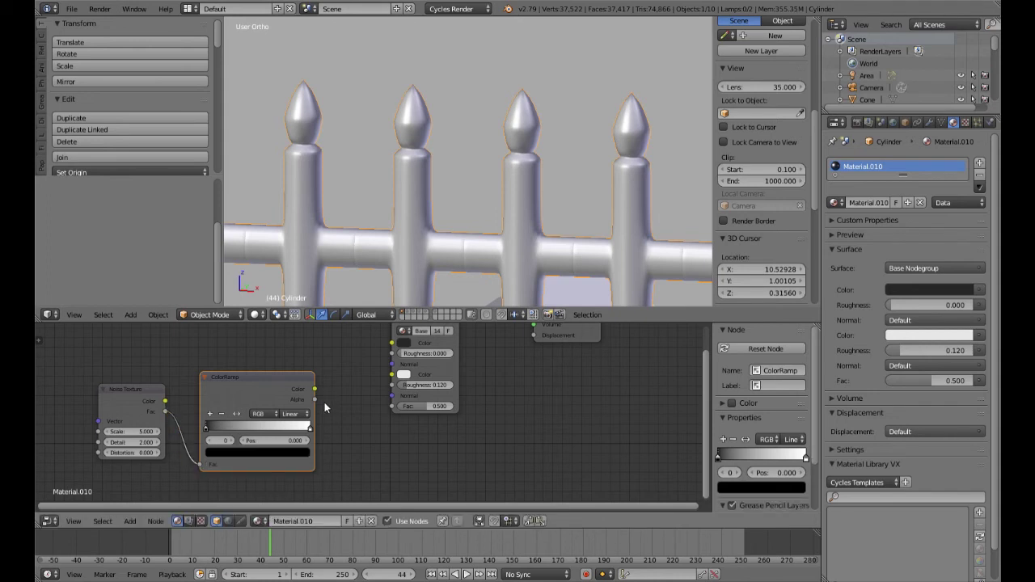
{"action": "left_click_drag", "start_coordinate": [314, 389], "coordinate": [392, 407]}
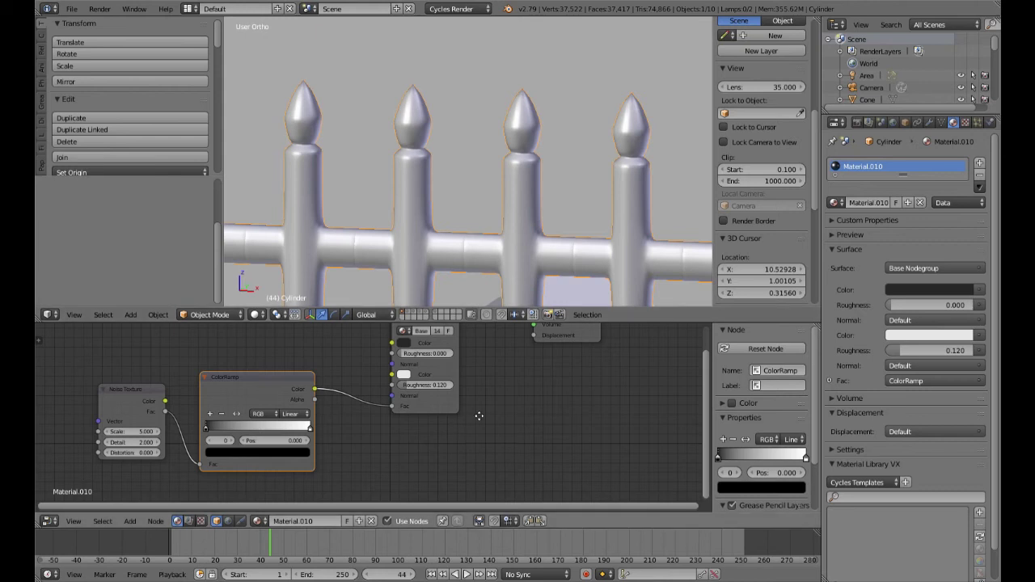
{"action": "middle_click_drag", "start_coordinate": [479, 416], "coordinate": [487, 452]}
{"action": "middle_click_drag", "start_coordinate": [343, 452], "coordinate": [389, 422]}
{"action": "scroll", "coordinate": [396, 447], "scroll_direction": "up", "scroll_amount": 1}
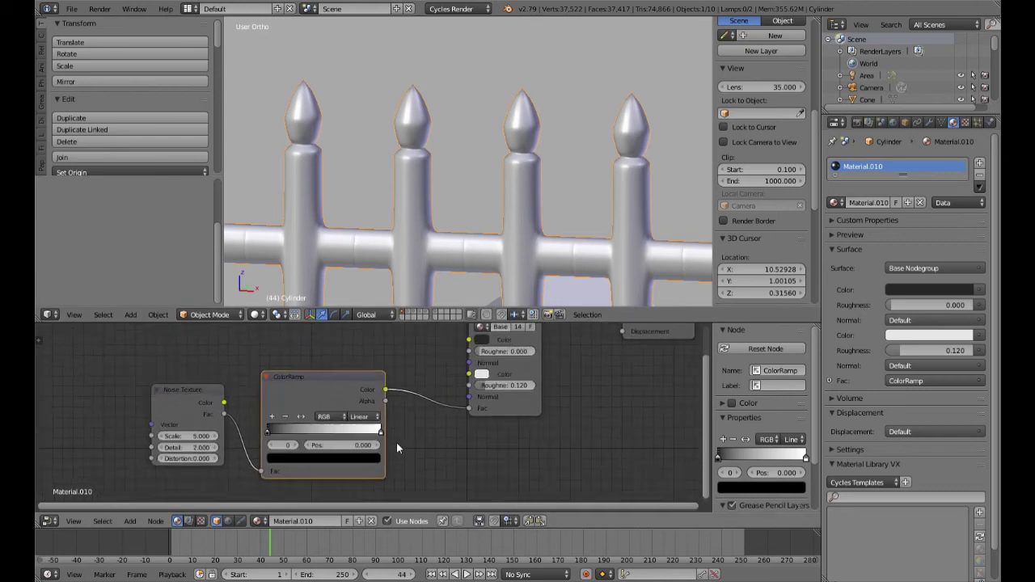
{"action": "scroll", "coordinate": [396, 444], "scroll_direction": "up", "scroll_amount": 2}
Set the Noise Texture Scale to 100
{"action": "left_click", "coordinate": [80, 451]}
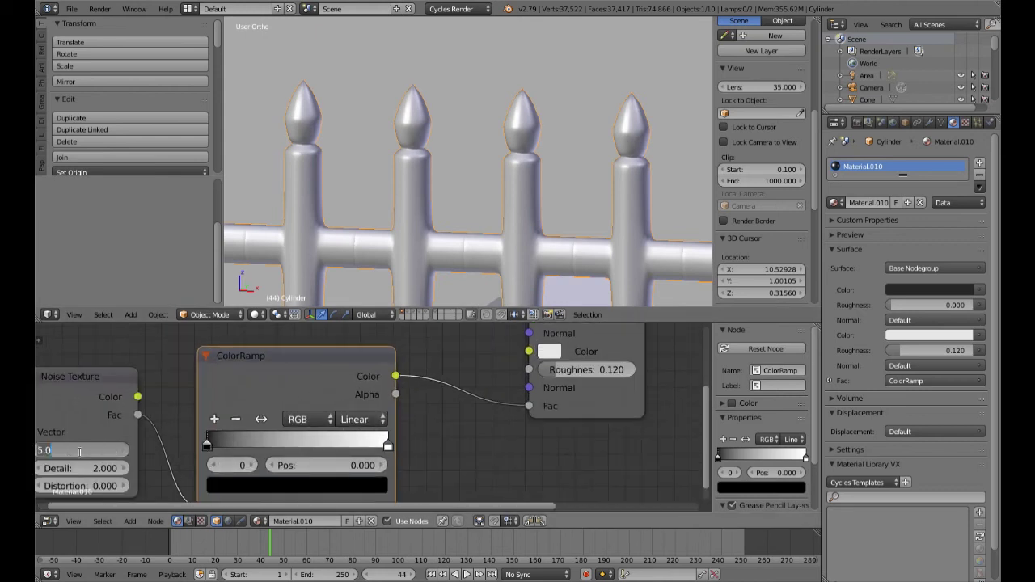
{"action": "type", "text": "100"}
{"action": "key", "text": "Return"}
{"action": "left_click", "coordinate": [100, 486]}
Set the noise Distortion to 10 and preview the fence in rendered shading
{"action": "type", "text": "10"}
{"action": "key", "text": "Return"}
{"action": "key", "text": "shift+z"}
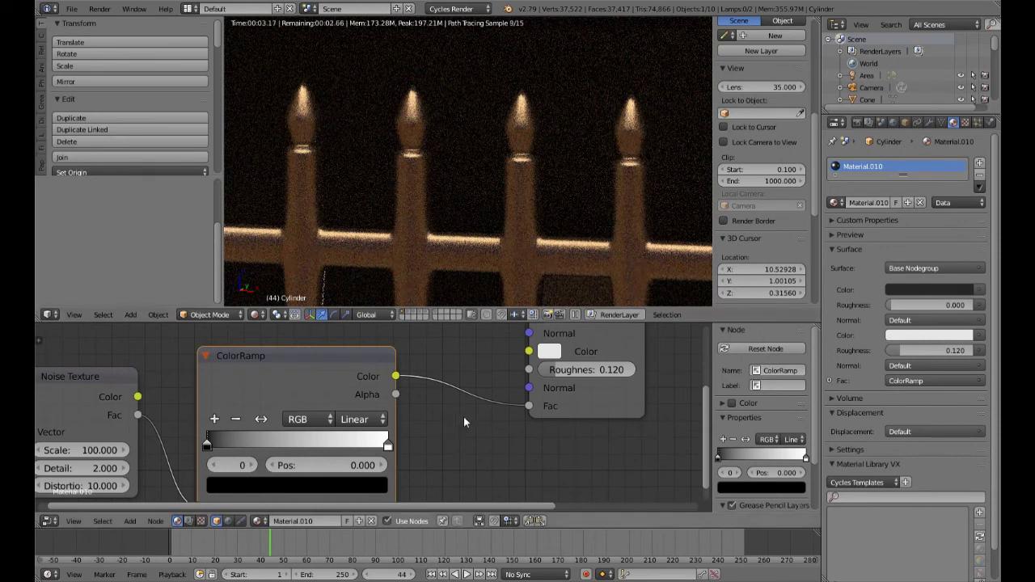
Narrow the ColorRamp, moving the black stop right and the white stop to 0.655
{"action": "left_click_drag", "start_coordinate": [207, 446], "coordinate": [266, 451]}
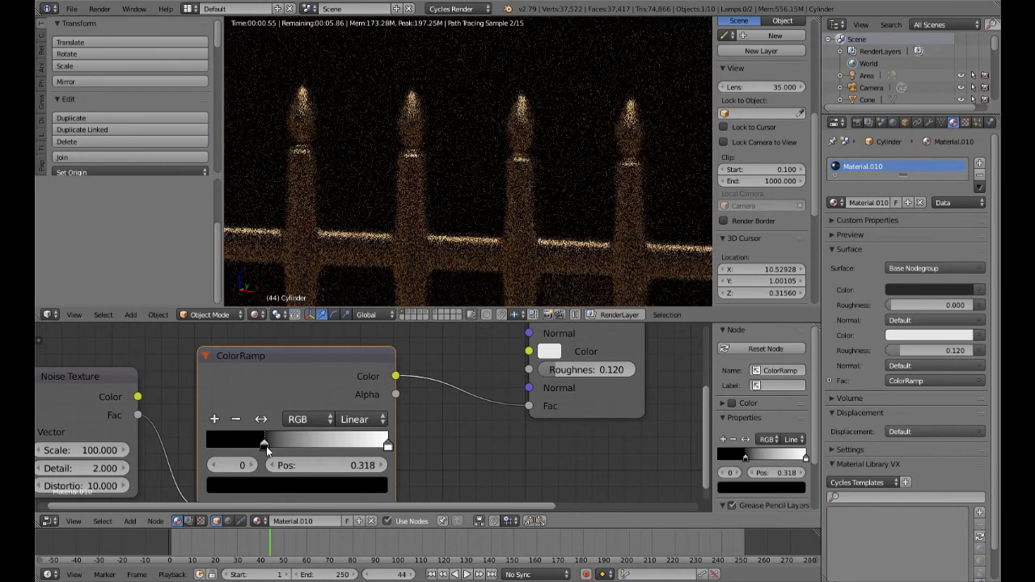
{"action": "left_click_drag", "start_coordinate": [267, 450], "coordinate": [295, 448]}
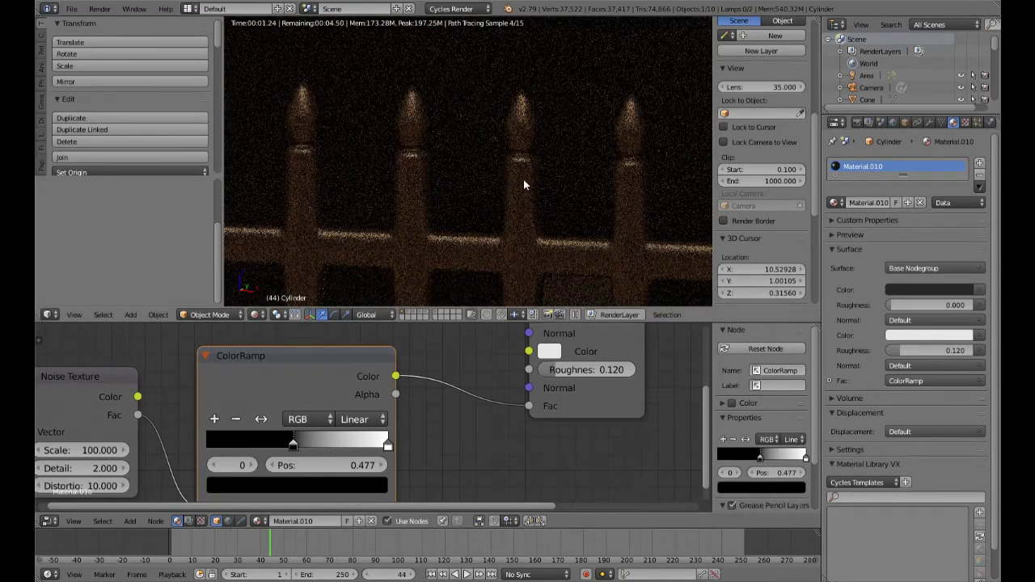
{"action": "scroll", "coordinate": [517, 262], "scroll_direction": "down", "scroll_amount": 3}
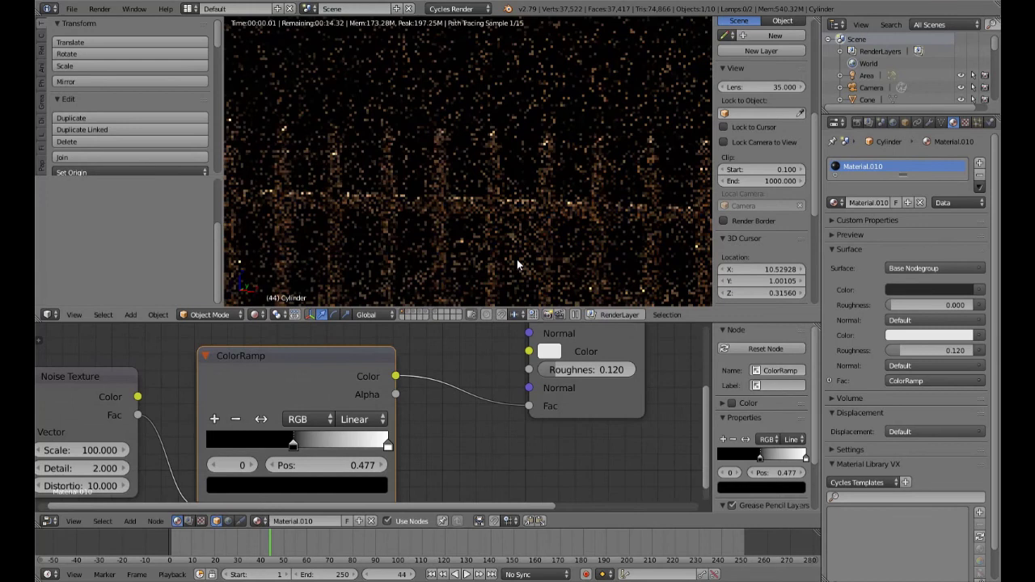
{"action": "left_click_drag", "start_coordinate": [388, 447], "coordinate": [326, 451]}
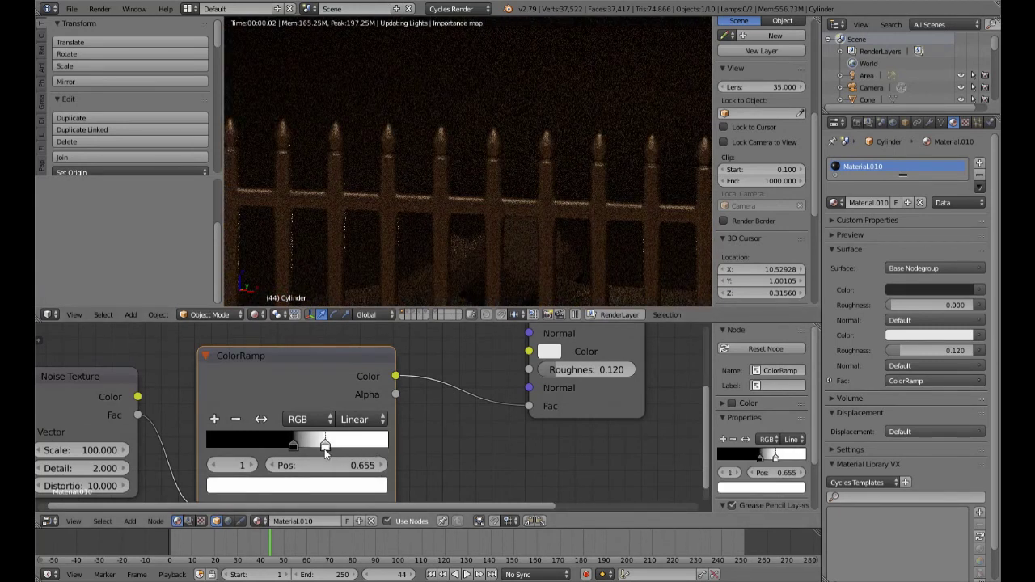
{"action": "scroll", "coordinate": [559, 226], "scroll_direction": "up", "scroll_amount": 2}
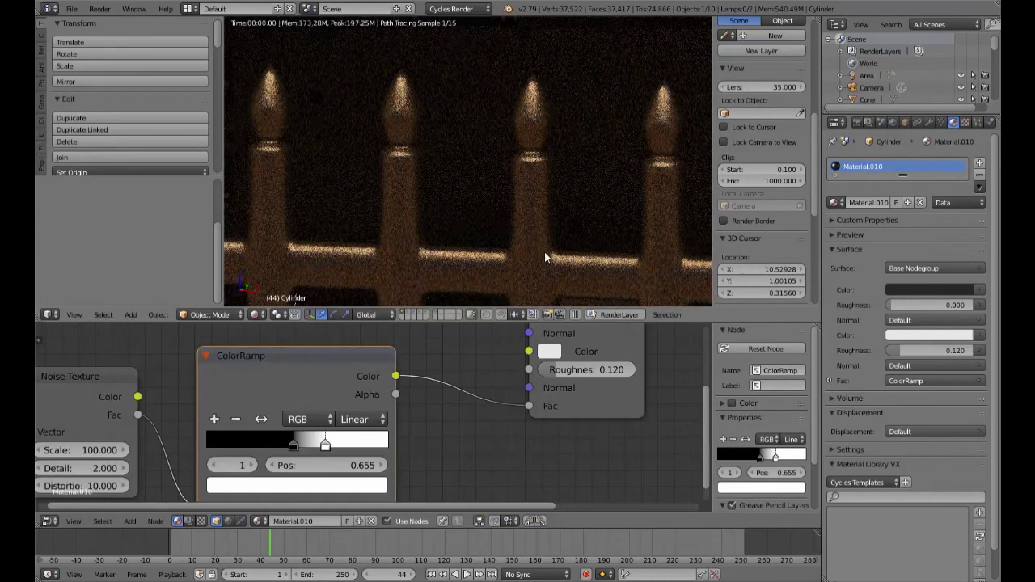
{"action": "scroll", "coordinate": [546, 256], "scroll_direction": "down", "scroll_amount": 3}
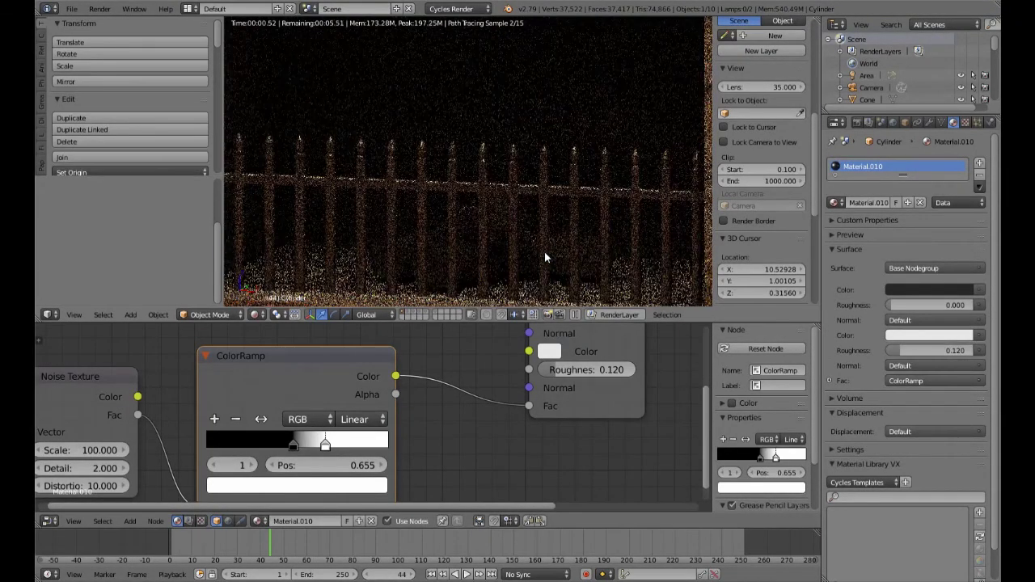
{"action": "key", "text": "shift+z"}
{"action": "scroll", "coordinate": [500, 446], "scroll_direction": "down", "scroll_amount": 2}
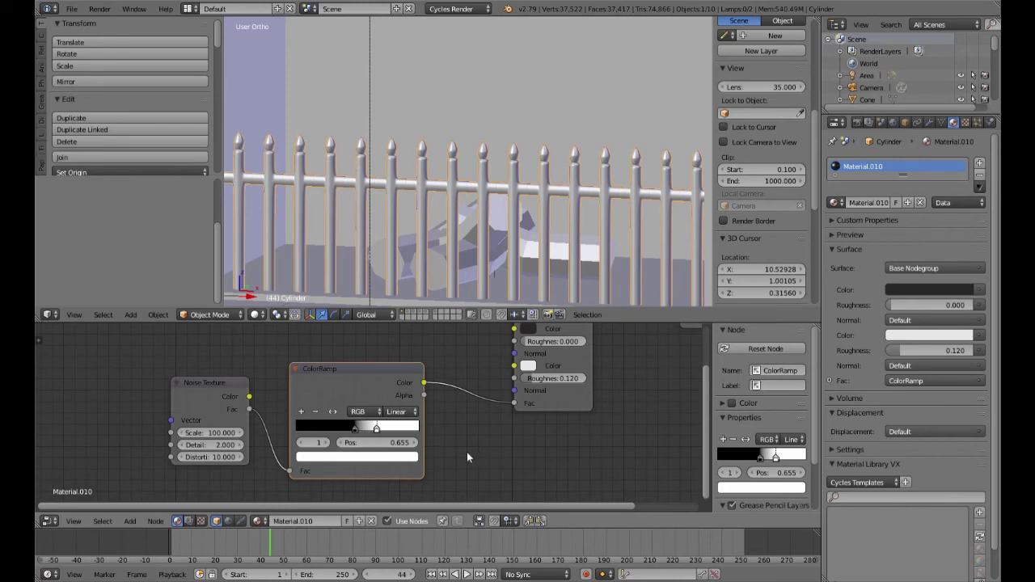
Add a Bump node below the ColorRamp
{"action": "key", "text": "shift+a"}
{"action": "mouse_move", "coordinate": [457, 455]}
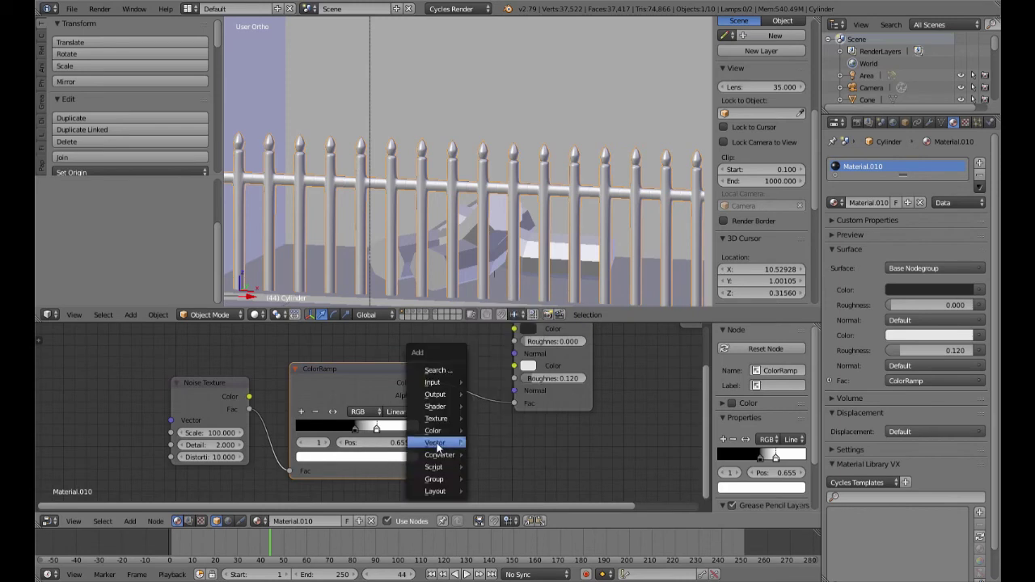
{"action": "left_click", "coordinate": [495, 454]}
{"action": "left_click", "coordinate": [333, 492]}
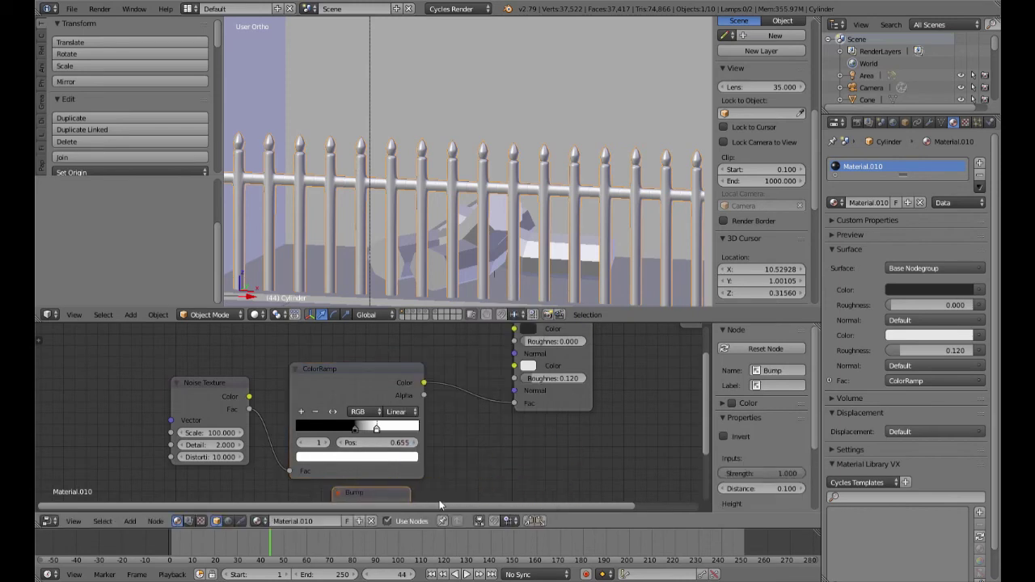
{"action": "middle_click_drag", "start_coordinate": [332, 492], "coordinate": [380, 420]}
{"action": "scroll", "coordinate": [257, 406], "scroll_direction": "down", "scroll_amount": 2}
Feed the noise into Bump Height, wire Bump Normal to both shader Normal inputs, and preview rendered
{"action": "left_click_drag", "start_coordinate": [323, 356], "coordinate": [380, 457]}
{"action": "middle_click_drag", "start_coordinate": [436, 421], "coordinate": [367, 439]}
{"action": "left_click_drag", "start_coordinate": [366, 439], "coordinate": [436, 359]}
{"action": "left_click_drag", "start_coordinate": [364, 440], "coordinate": [436, 335]}
{"action": "scroll", "coordinate": [467, 237], "scroll_direction": "up", "scroll_amount": 3}
{"action": "scroll", "coordinate": [468, 238], "scroll_direction": "up", "scroll_amount": 2}
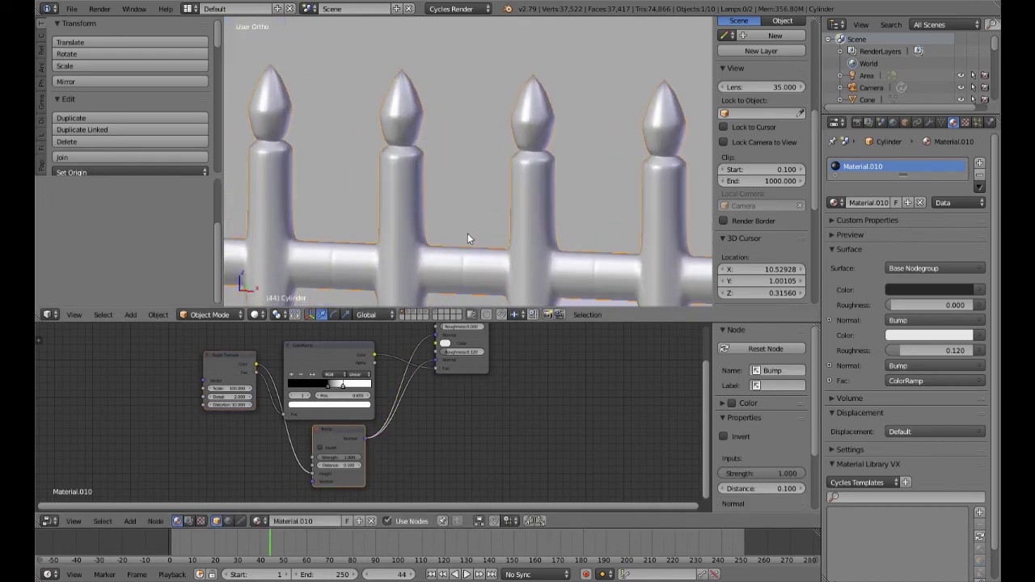
{"action": "key", "text": "shift+z"}
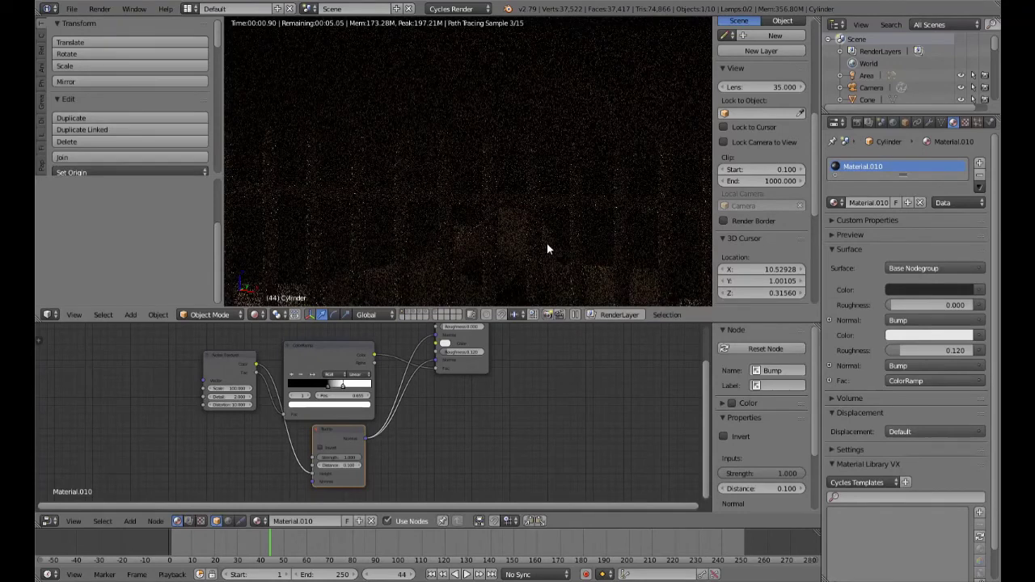
Set the Bump node's Strength to 0.200 and switch the viewport back to solid shading
{"action": "left_click", "coordinate": [407, 316], "text": "shift"}
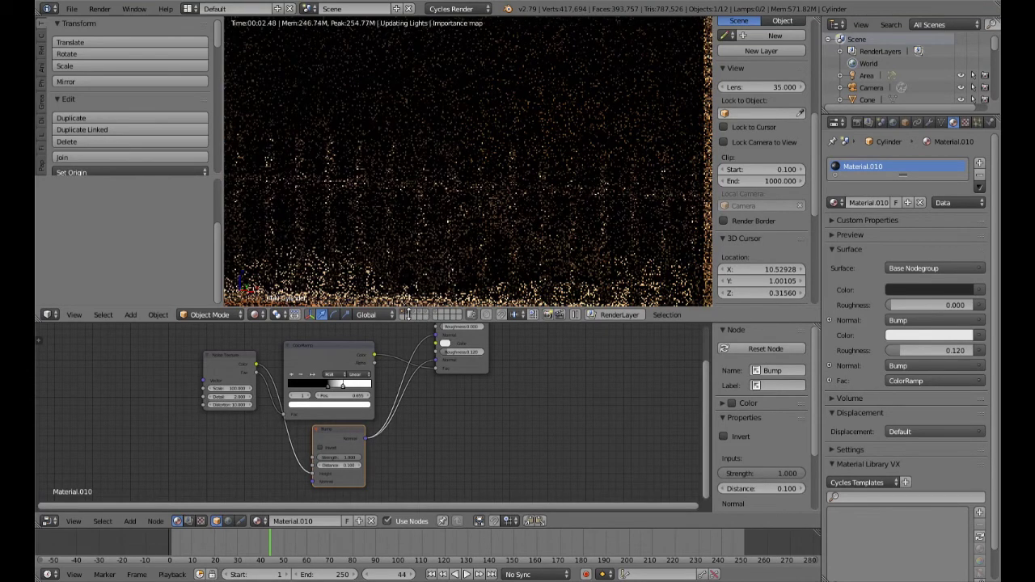
{"action": "key", "text": "shift+2"}
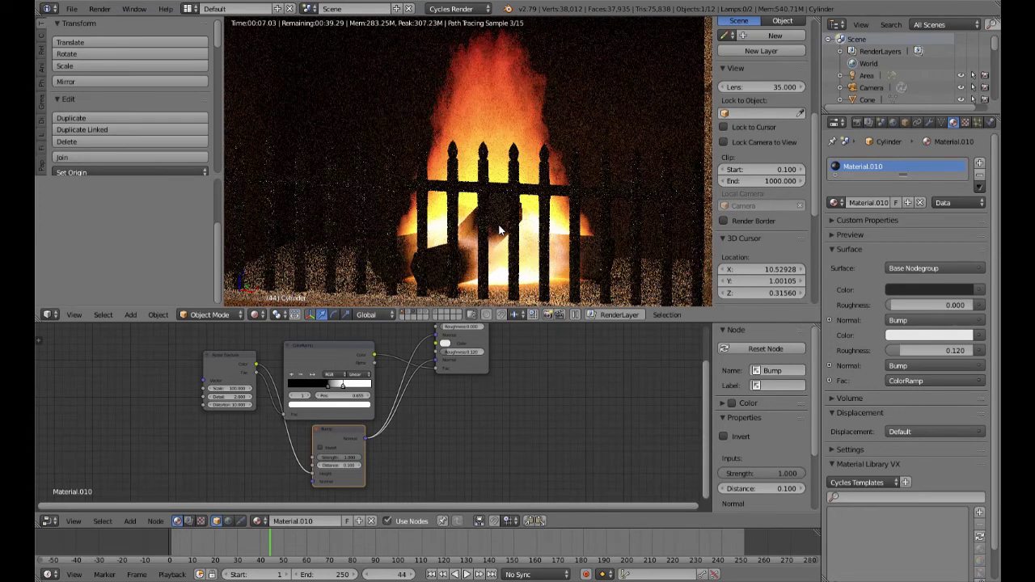
{"action": "scroll", "coordinate": [500, 230], "scroll_direction": "up", "scroll_amount": 4}
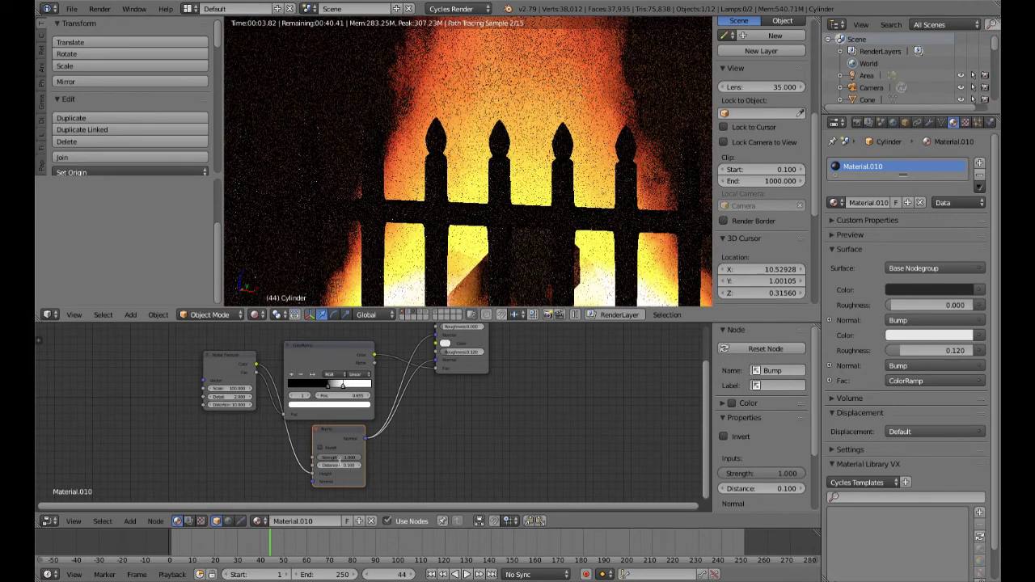
{"action": "left_click", "coordinate": [340, 458]}
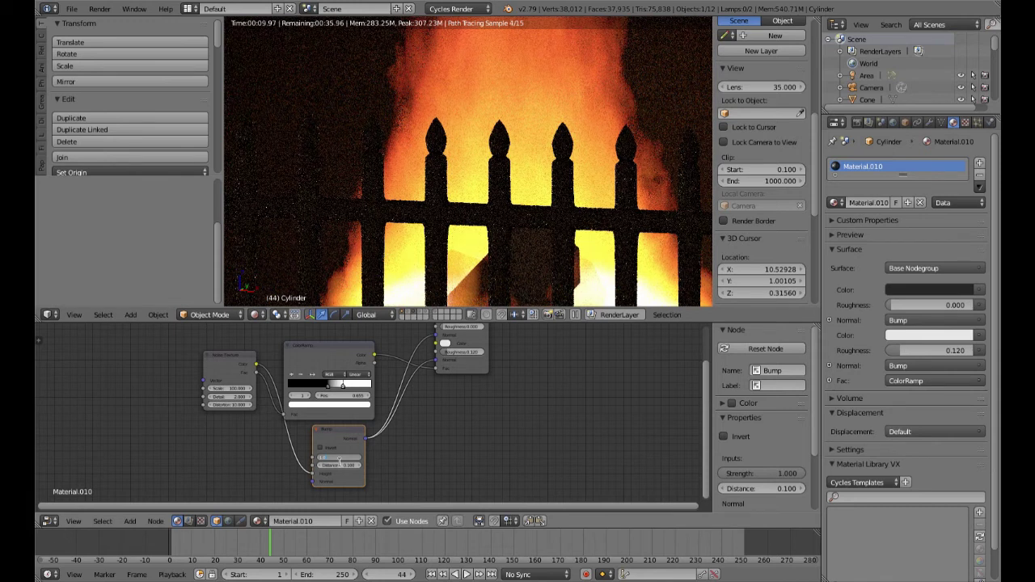
{"action": "key", "text": "Return"}
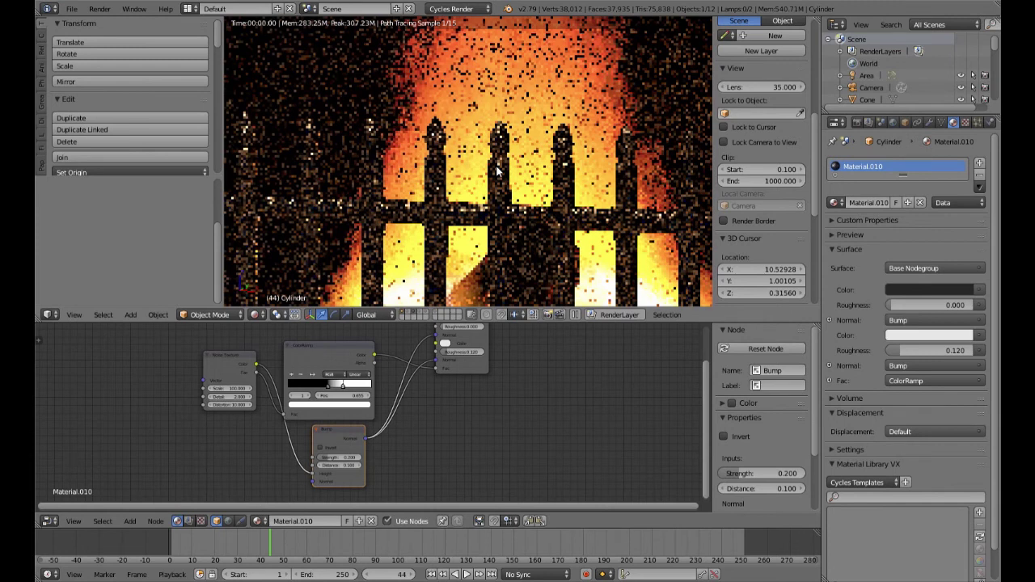
{"action": "key", "text": "shift+z"}
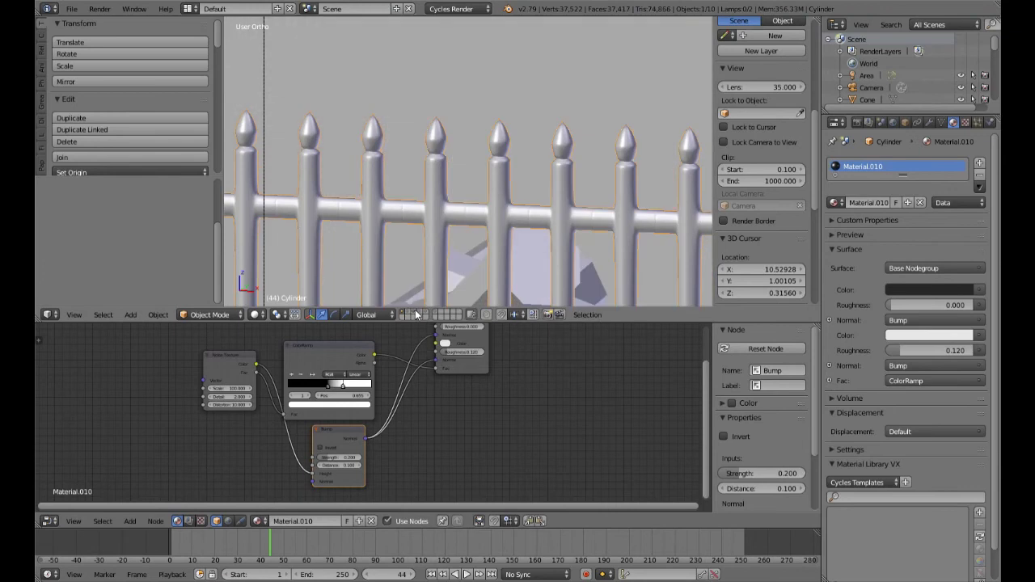
{"action": "key", "text": "shift+z"}
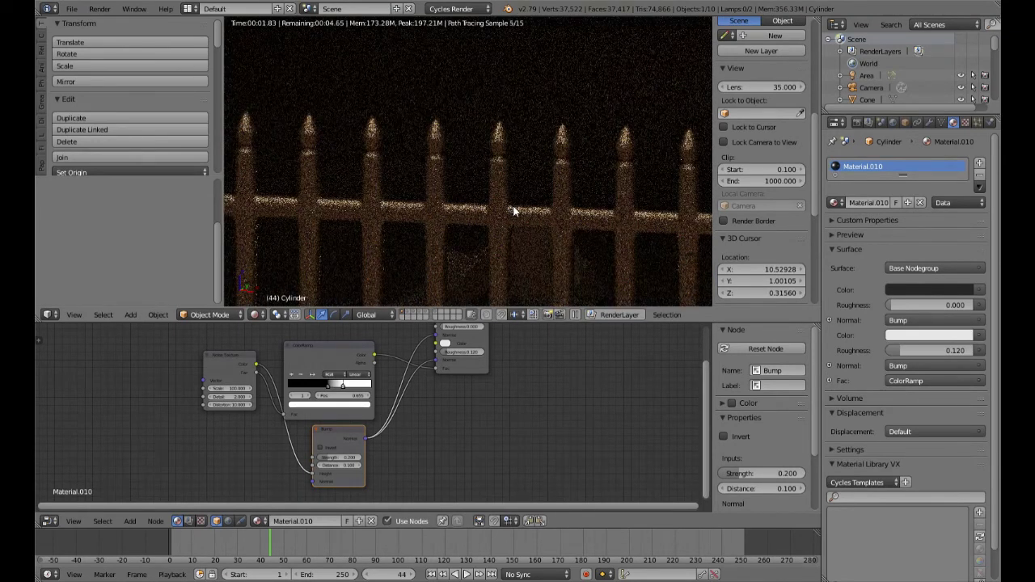
{"action": "scroll", "coordinate": [514, 211], "scroll_direction": "up", "scroll_amount": 3}
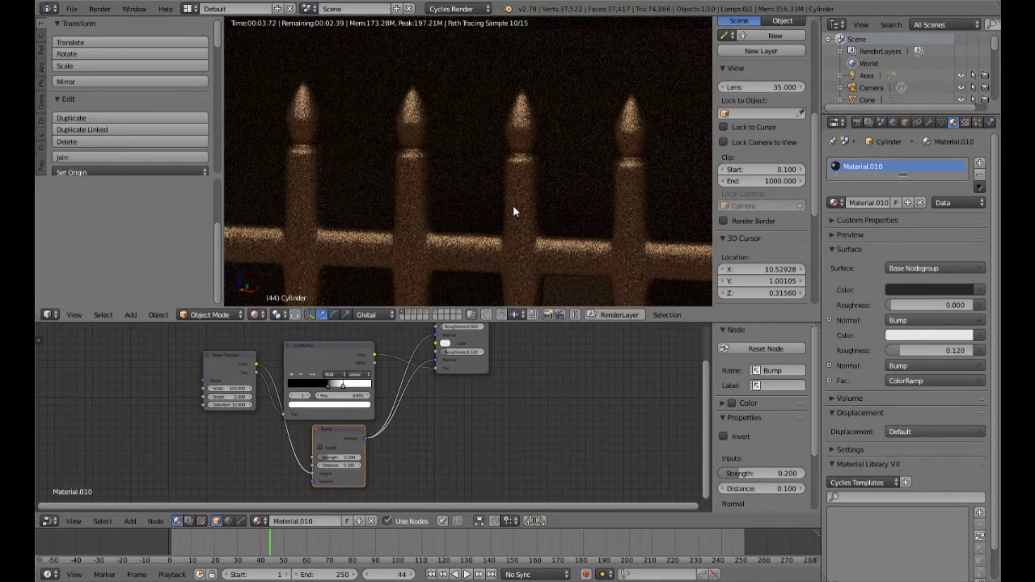
{"action": "key", "text": "shift+z"}
{"action": "key", "text": "KP_5"}
{"action": "scroll", "coordinate": [491, 418], "scroll_direction": "down", "scroll_amount": 3}
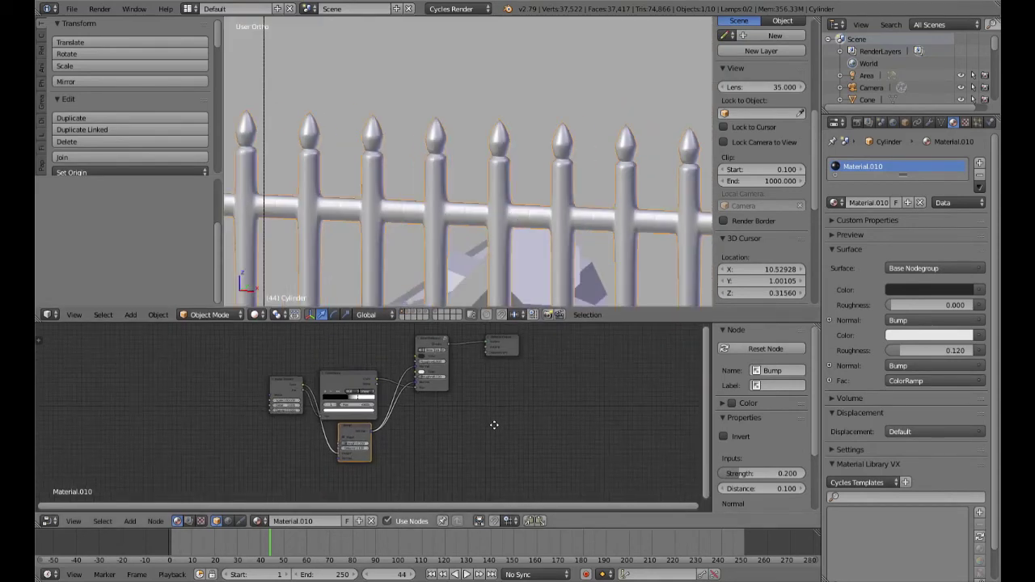
{"action": "middle_click_drag", "start_coordinate": [283, 376], "coordinate": [356, 443]}
{"action": "mouse_move", "coordinate": [356, 442]}
{"action": "left_mouse_down"}
{"action": "mouse_move", "coordinate": [330, 432]}
{"action": "mouse_move", "coordinate": [336, 441]}
{"action": "left_mouse_up"}
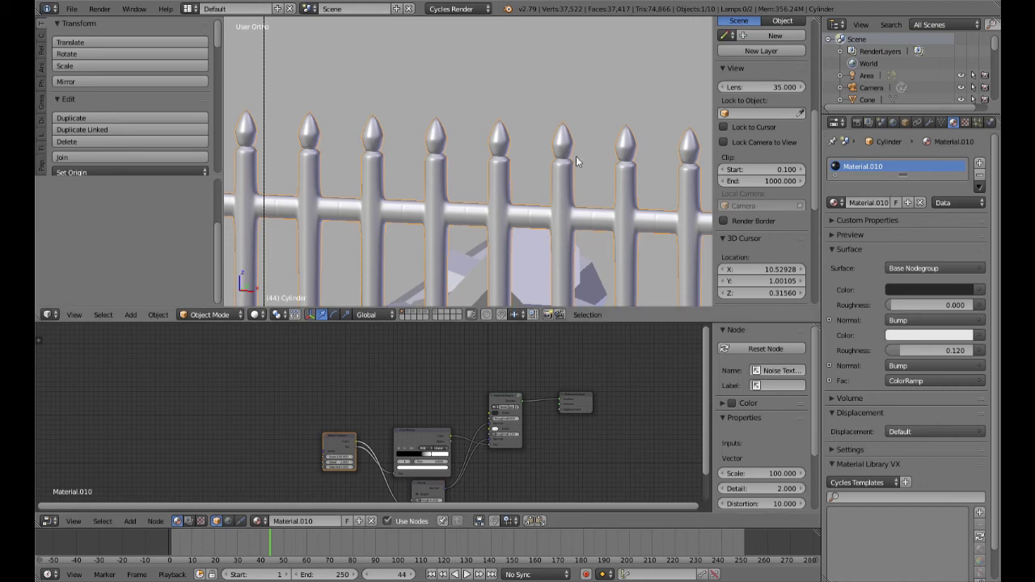
{"action": "scroll", "coordinate": [488, 421], "scroll_direction": "up", "scroll_amount": 2}
{"action": "scroll", "coordinate": [488, 416], "scroll_direction": "up", "scroll_amount": 3}
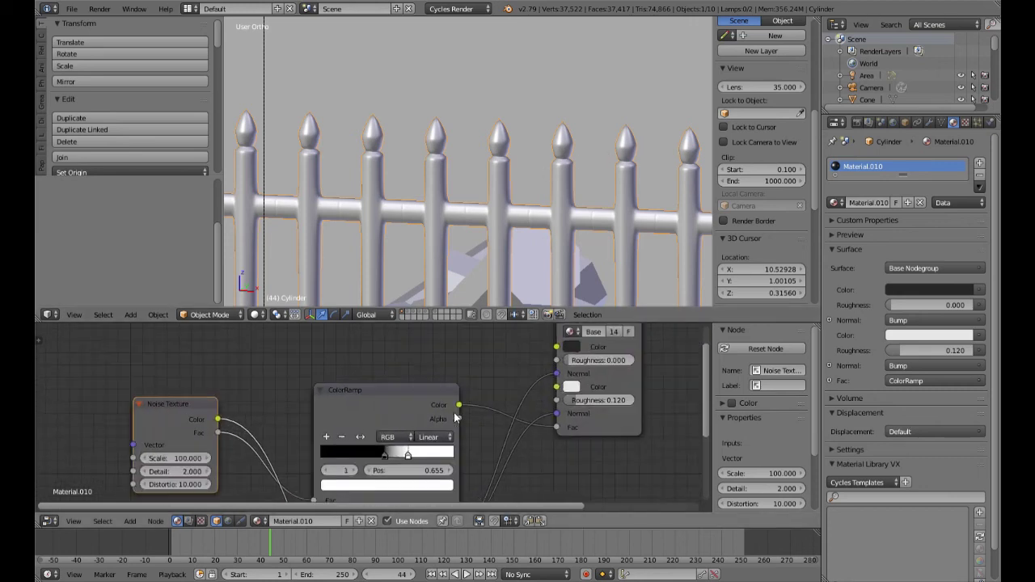
{"action": "scroll", "coordinate": [507, 388], "scroll_direction": "down", "scroll_amount": 4}
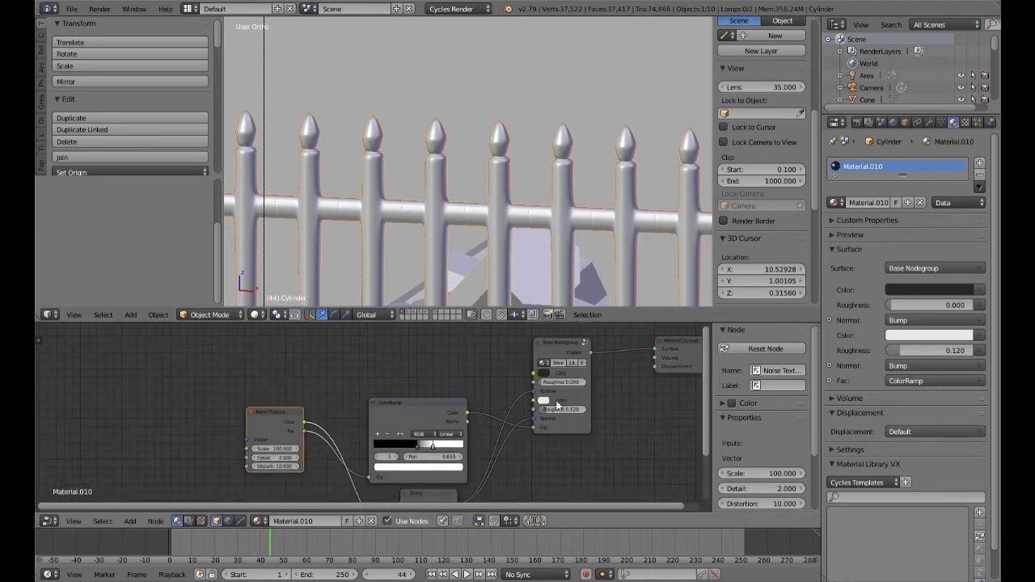
{"action": "middle_click_drag", "start_coordinate": [502, 415], "coordinate": [600, 372]}
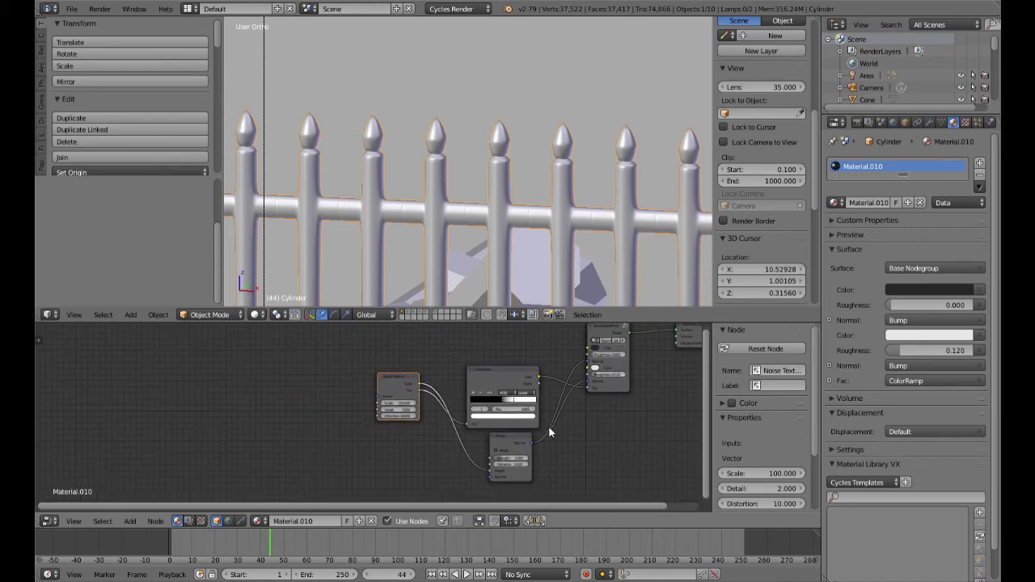
{"action": "middle_click_drag", "start_coordinate": [550, 429], "coordinate": [513, 462]}
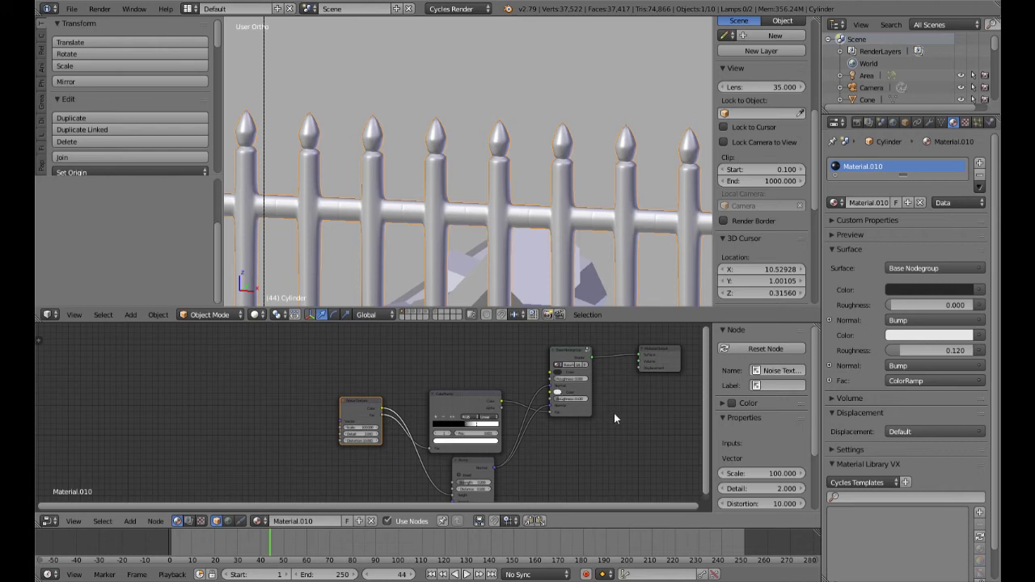
{"action": "scroll", "coordinate": [627, 419], "scroll_direction": "up", "scroll_amount": 2}
{"action": "middle_click_drag", "start_coordinate": [636, 421], "coordinate": [432, 432]}
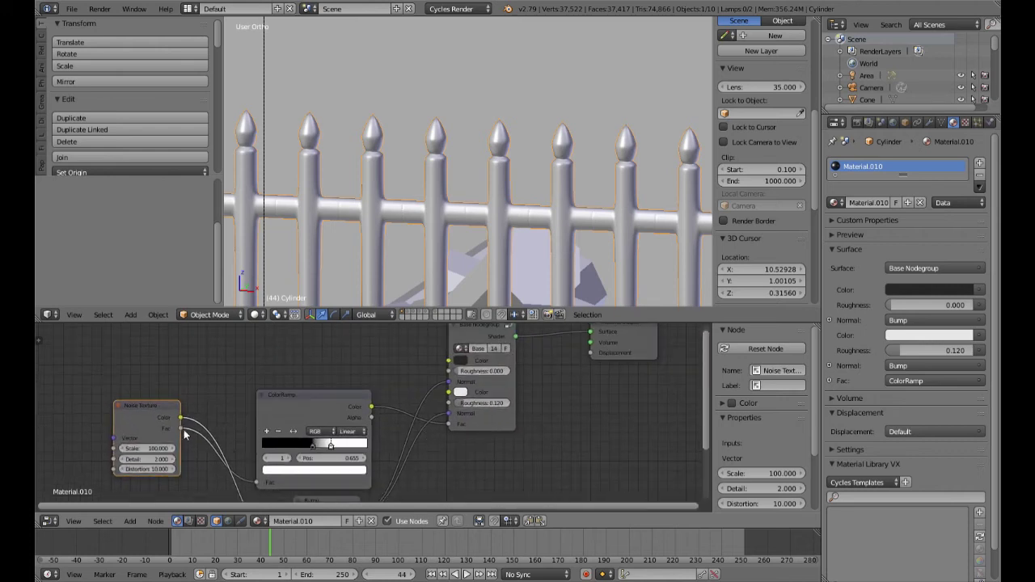
{"action": "left_click_drag", "start_coordinate": [371, 407], "coordinate": [448, 403]}
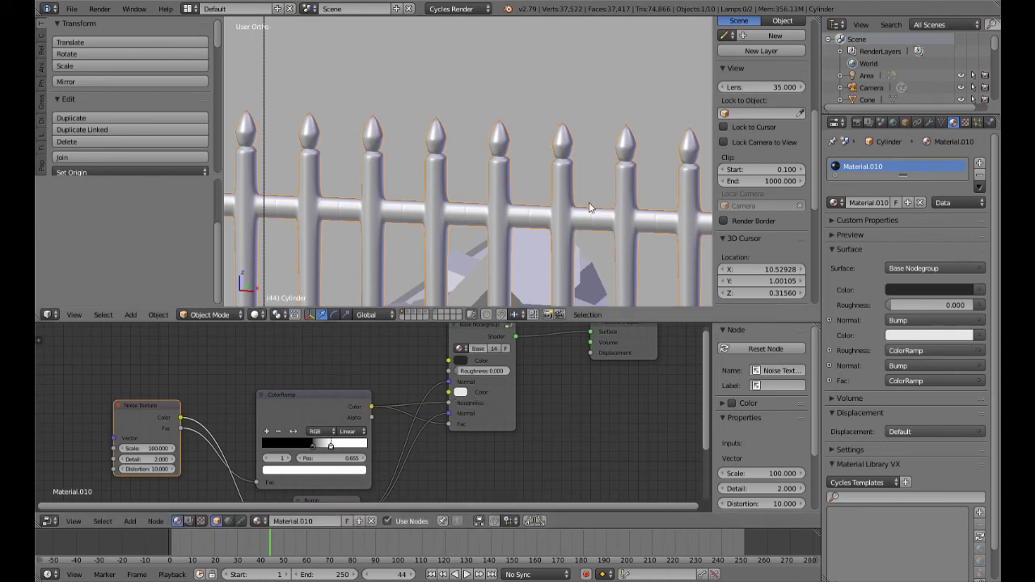
{"action": "key", "text": "shift+z"}
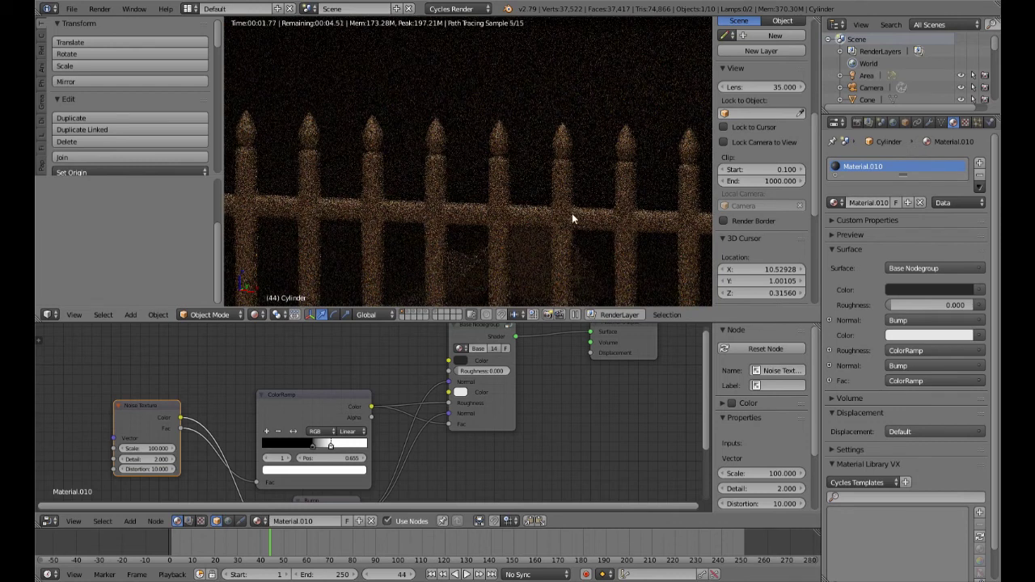
{"action": "left_click_drag", "start_coordinate": [449, 402], "coordinate": [412, 405]}
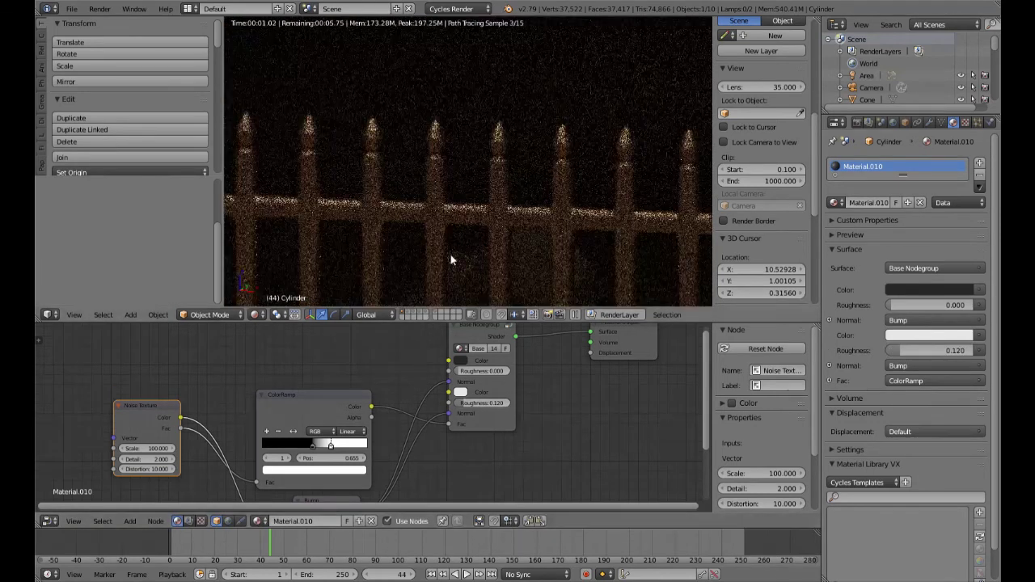
{"action": "key", "text": "shift+z"}
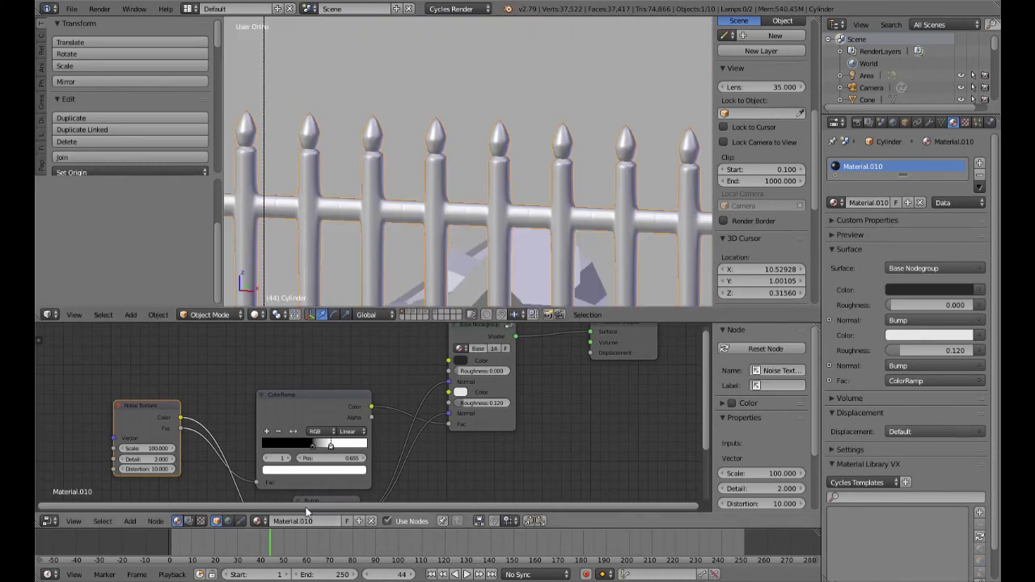
{"action": "scroll", "coordinate": [419, 434], "scroll_direction": "down", "scroll_amount": 2}
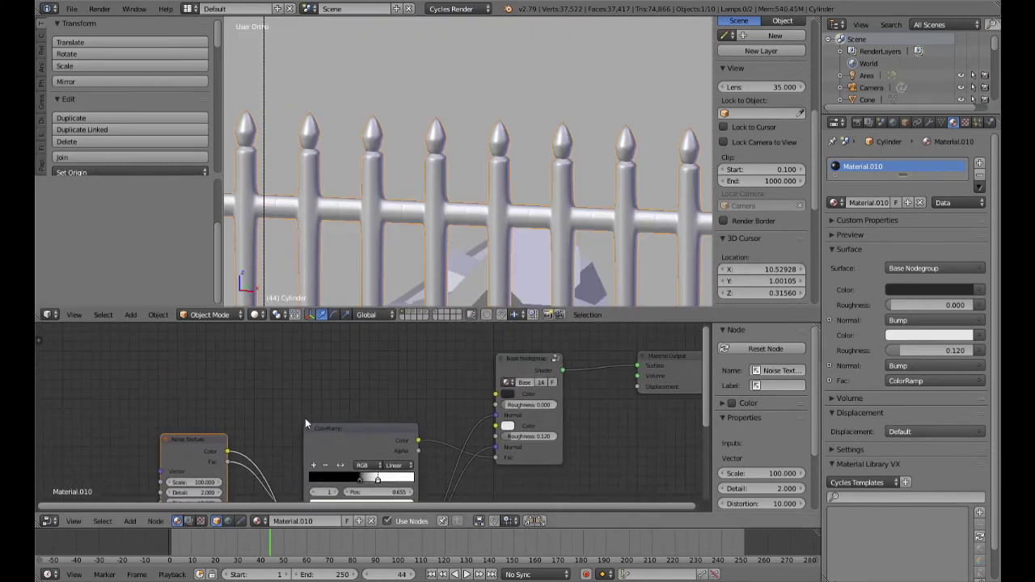
{"action": "middle_click_drag", "start_coordinate": [327, 419], "coordinate": [360, 439]}
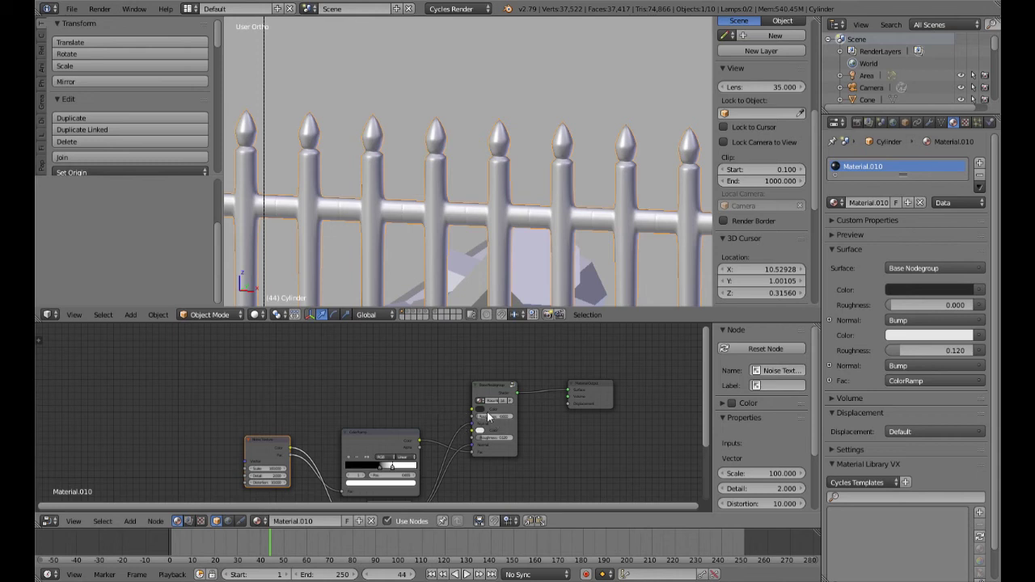
{"action": "scroll", "coordinate": [488, 416], "scroll_direction": "up", "scroll_amount": 5}
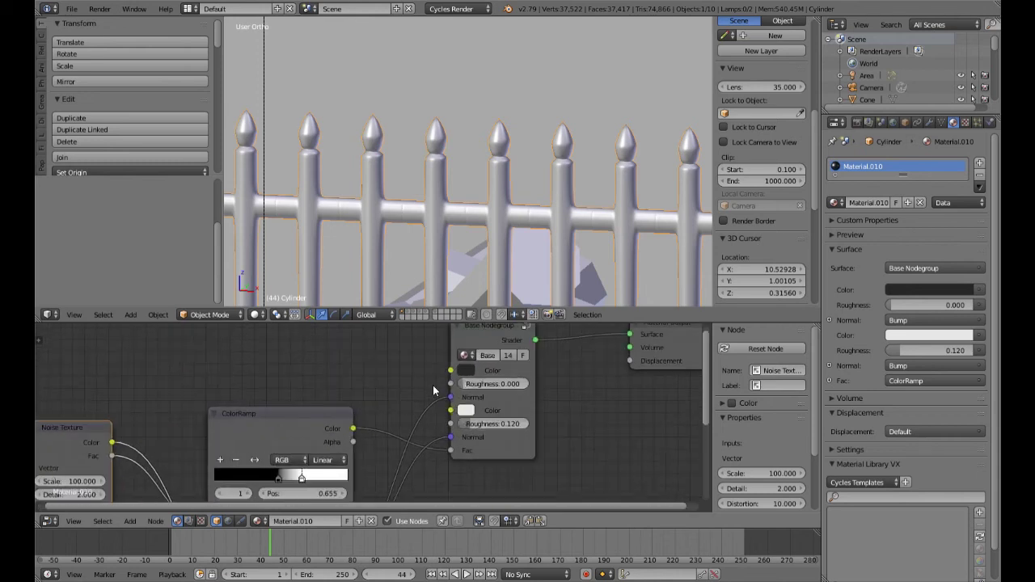
{"action": "scroll", "coordinate": [433, 385], "scroll_direction": "down", "scroll_amount": 1}
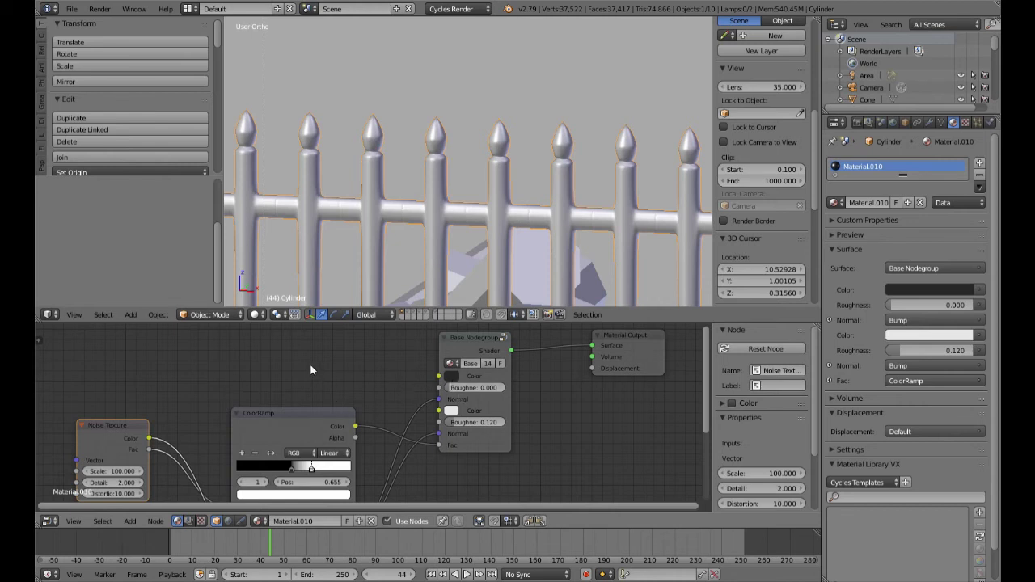
Add a MixRGB node and connect its output to the shader's Color input
{"action": "key", "text": "shift+a"}
{"action": "mouse_move", "coordinate": [313, 368]}
{"action": "mouse_move", "coordinate": [288, 354]}
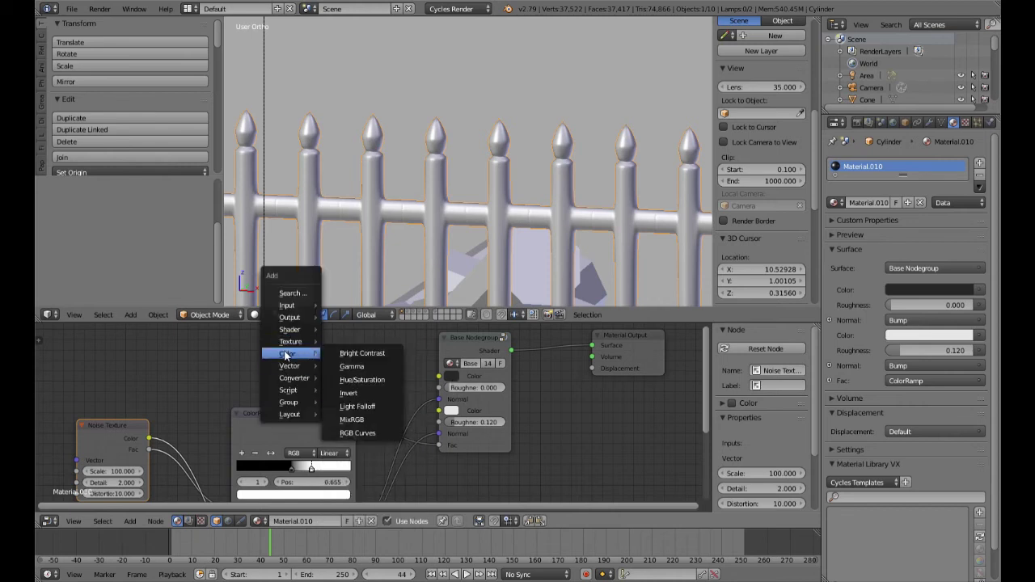
{"action": "left_click", "coordinate": [352, 419]}
{"action": "left_click", "coordinate": [225, 499]}
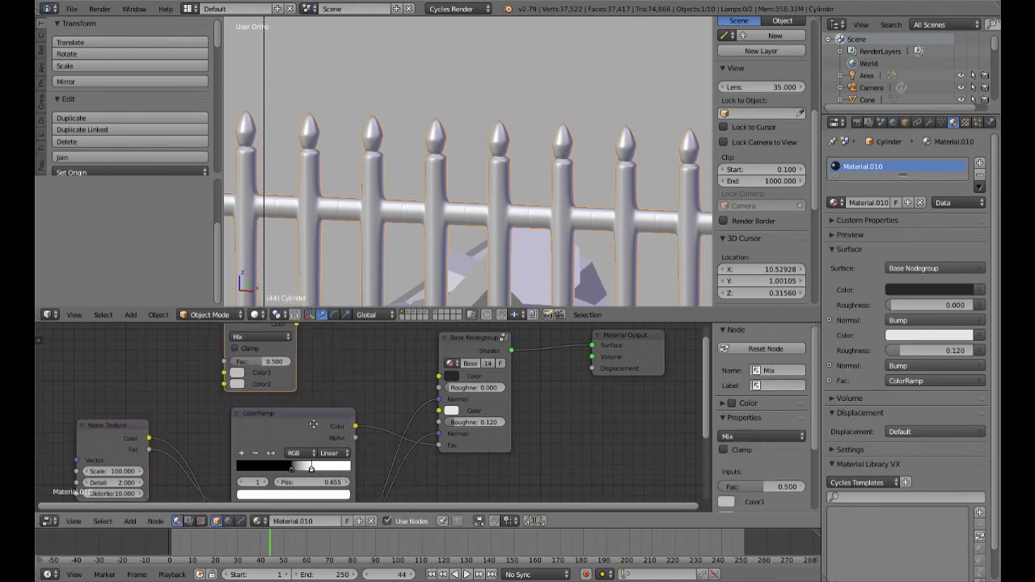
{"action": "middle_click_drag", "start_coordinate": [314, 411], "coordinate": [282, 455]}
{"action": "left_click_drag", "start_coordinate": [273, 375], "coordinate": [413, 429]}
{"action": "middle_click_drag", "start_coordinate": [330, 452], "coordinate": [389, 456]}
{"action": "scroll", "coordinate": [389, 456], "scroll_direction": "up", "scroll_amount": 1}
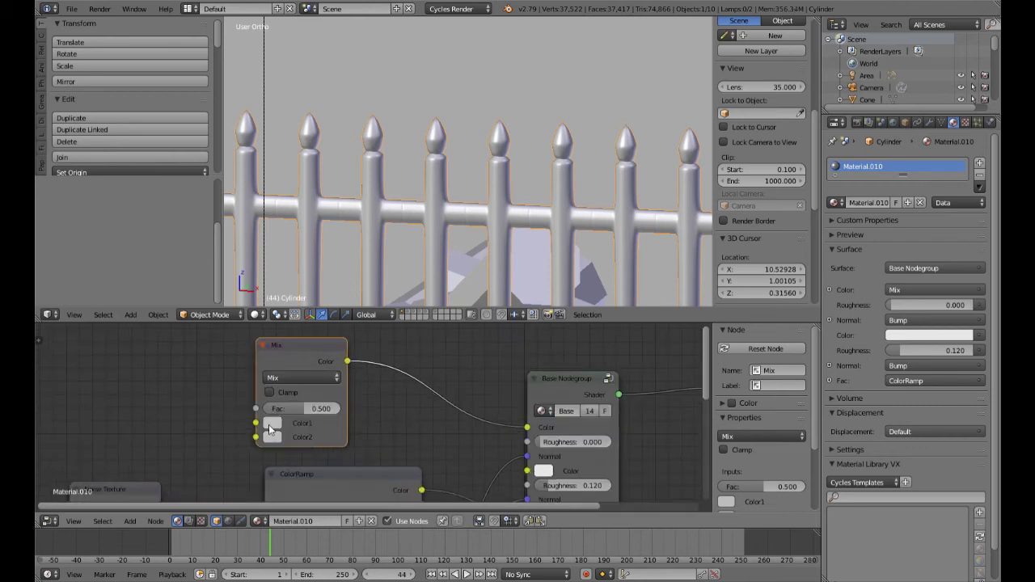
Set the Mix node's Color1 to black and Color2 to a red hue
{"action": "left_click", "coordinate": [268, 423]}
{"action": "left_click_drag", "start_coordinate": [378, 260], "coordinate": [310, 331]}
{"action": "left_click", "coordinate": [272, 437]}
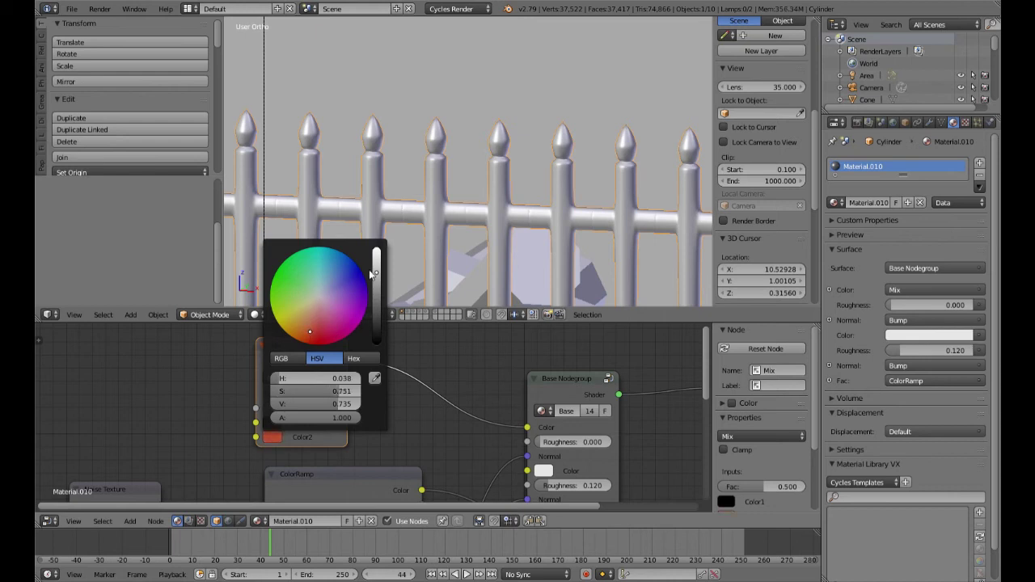
{"action": "left_click", "coordinate": [309, 331]}
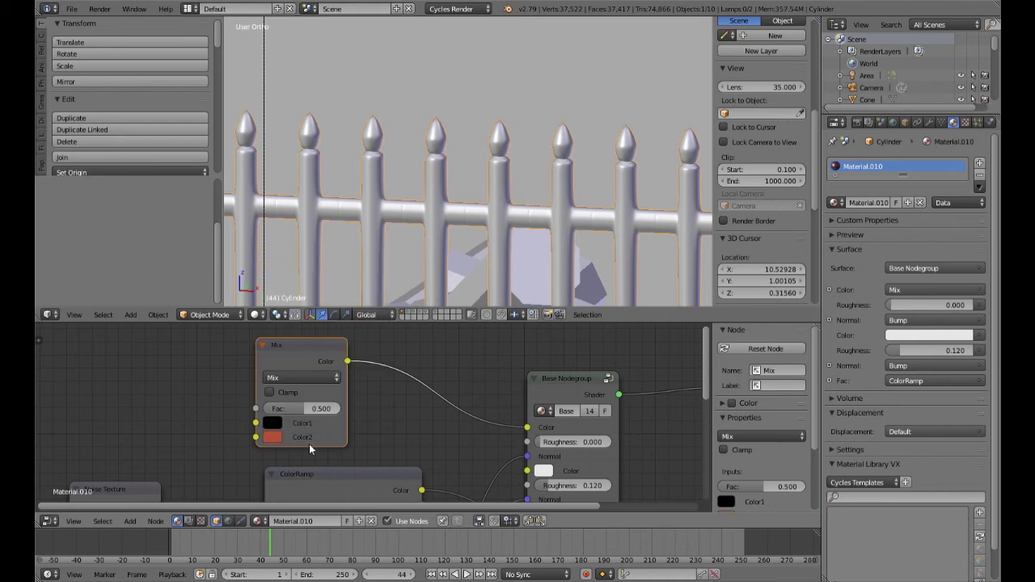
{"action": "middle_click_drag", "start_coordinate": [355, 443], "coordinate": [497, 458]}
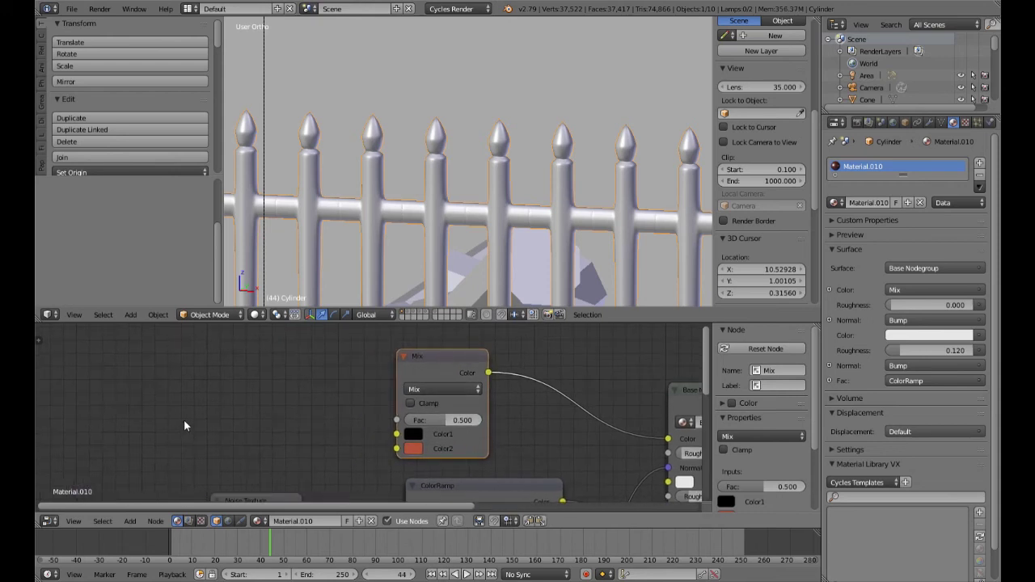
Link the Noise Texture's Fac toward the Mix node and preview in rendered shading
{"action": "key", "text": "shift+a"}
{"action": "mouse_move", "coordinate": [183, 423]}
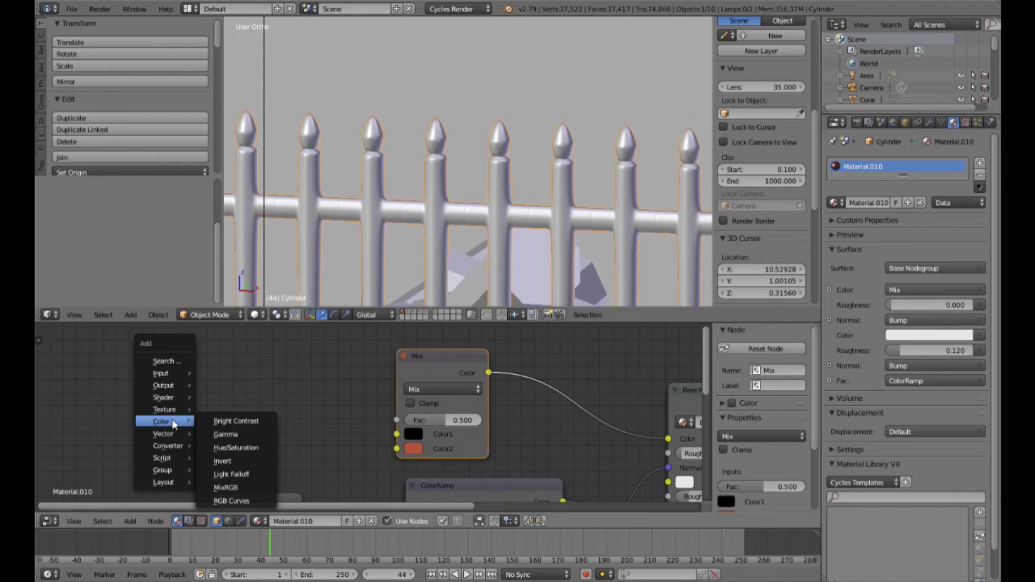
{"action": "key", "text": "Escape"}
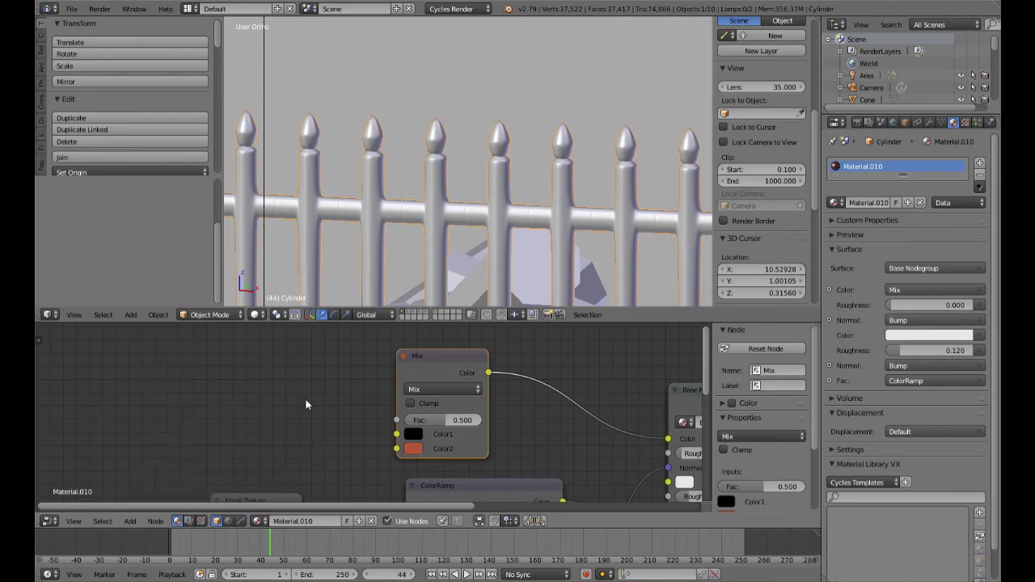
{"action": "middle_click_drag", "start_coordinate": [305, 453], "coordinate": [266, 363]}
{"action": "middle_click_drag", "start_coordinate": [271, 434], "coordinate": [223, 483]}
{"action": "left_click_drag", "start_coordinate": [216, 483], "coordinate": [311, 372]}
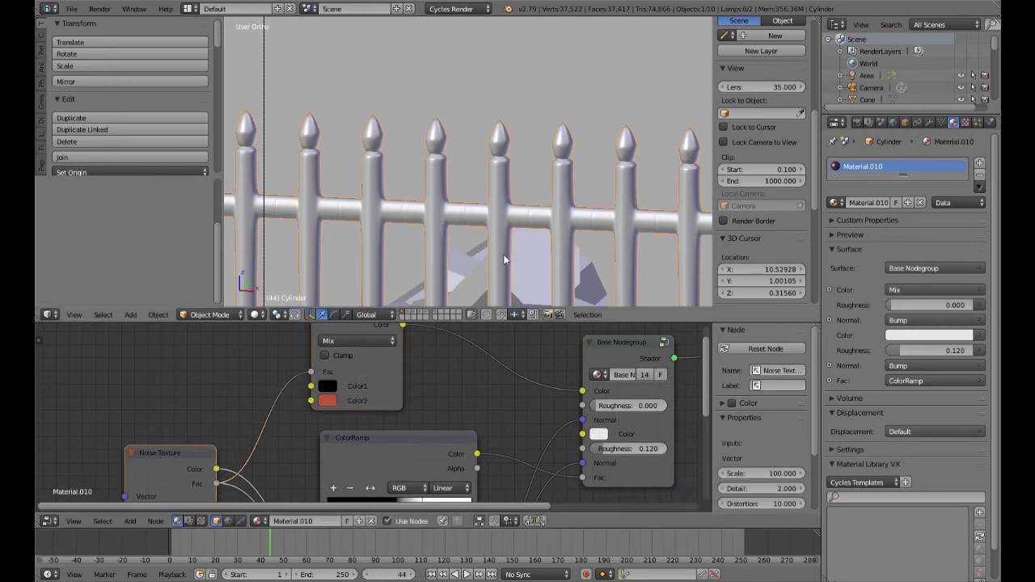
{"action": "key", "text": "shift+z"}
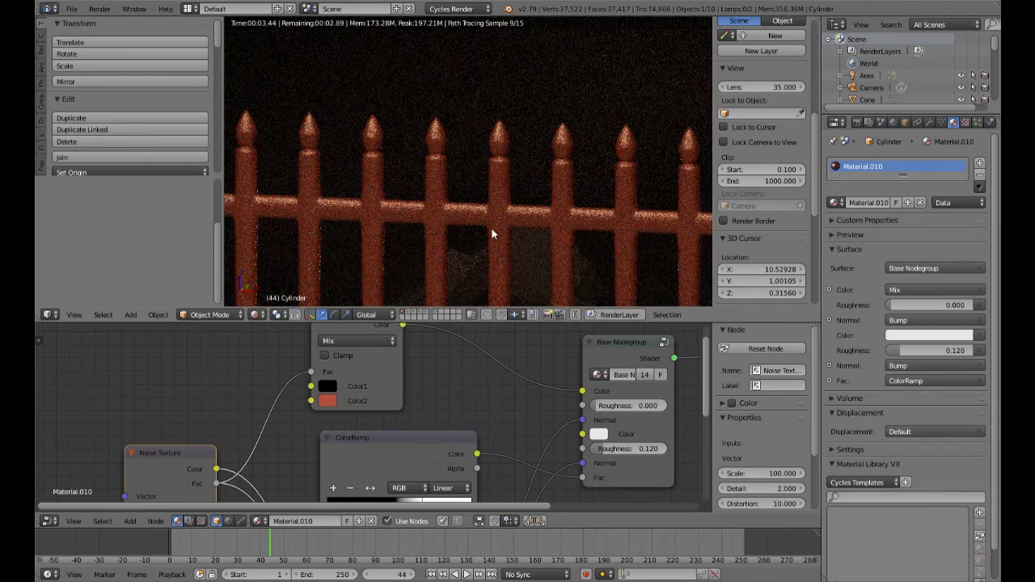
Disconnect the noise from the factor input
{"action": "scroll", "coordinate": [492, 234], "scroll_direction": "down", "scroll_amount": 5}
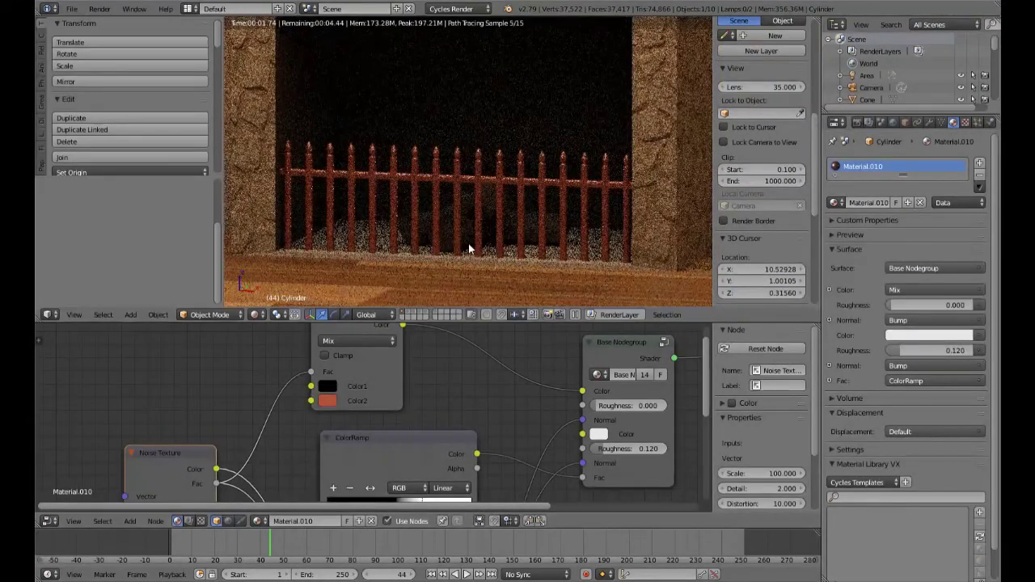
{"action": "scroll", "coordinate": [469, 249], "scroll_direction": "up", "scroll_amount": 4}
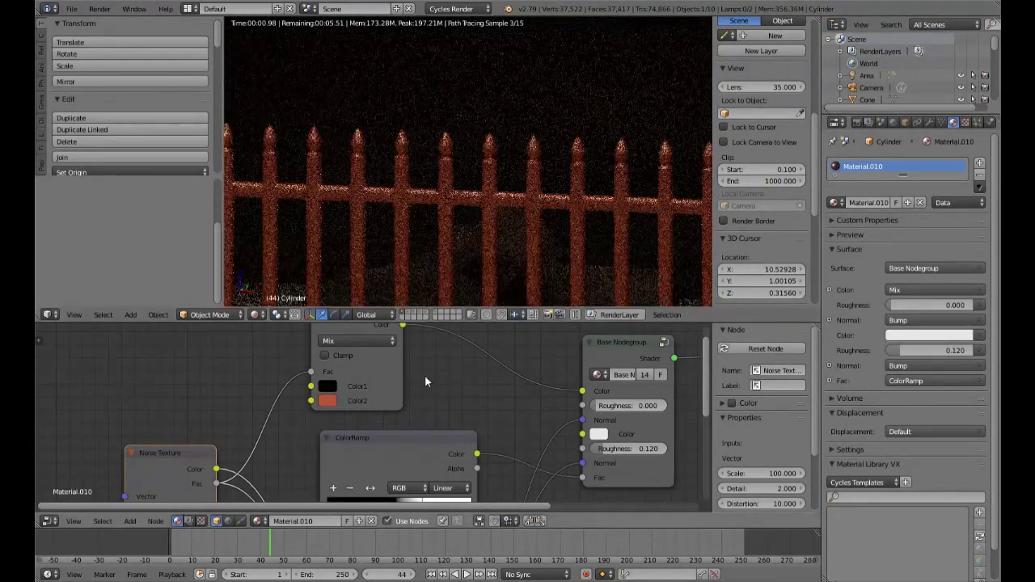
{"action": "middle_click_drag", "start_coordinate": [282, 468], "coordinate": [286, 400]}
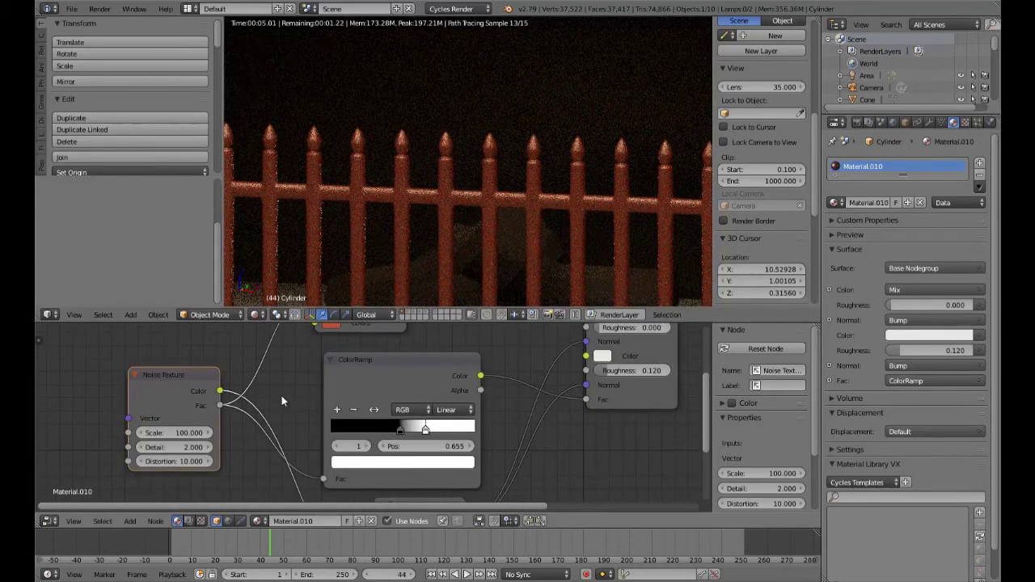
{"action": "scroll", "coordinate": [281, 396], "scroll_direction": "up", "scroll_amount": 3}
{"action": "left_click_drag", "start_coordinate": [303, 354], "coordinate": [243, 390]}
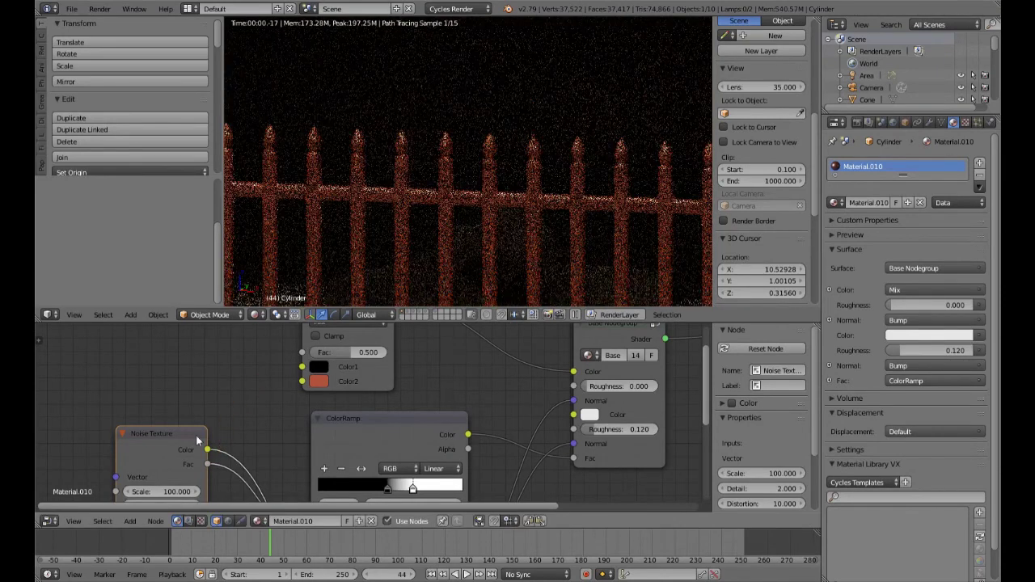
{"action": "scroll", "coordinate": [230, 418], "scroll_direction": "down", "scroll_amount": 2}
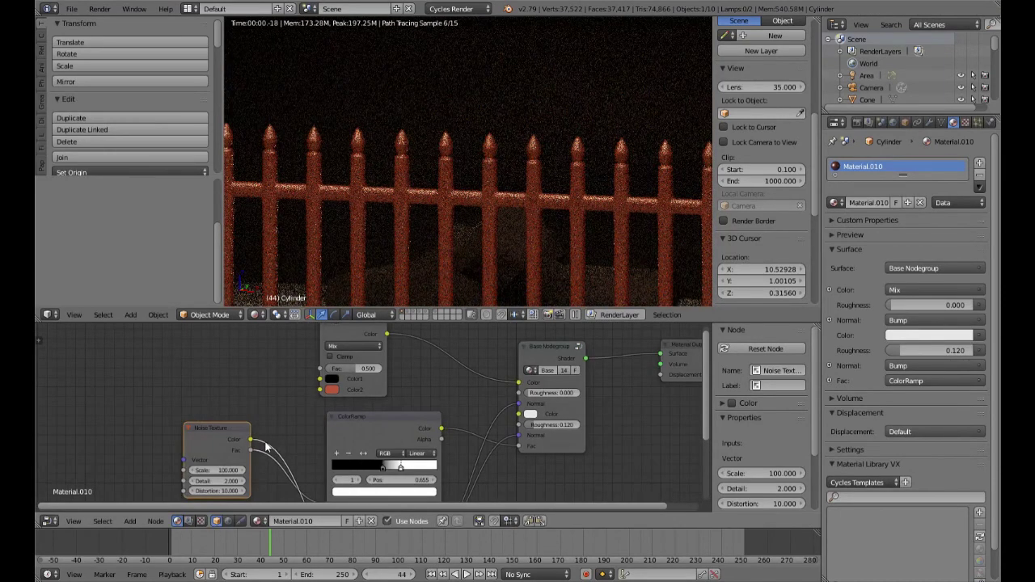
Move the Noise Texture and ColorRamp nodes left and unplug the Mix node's Fac link
{"action": "left_click_drag", "start_coordinate": [228, 429], "coordinate": [88, 431]}
{"action": "left_click_drag", "start_coordinate": [375, 424], "coordinate": [205, 403]}
{"action": "left_click_drag", "start_coordinate": [271, 414], "coordinate": [320, 369]}
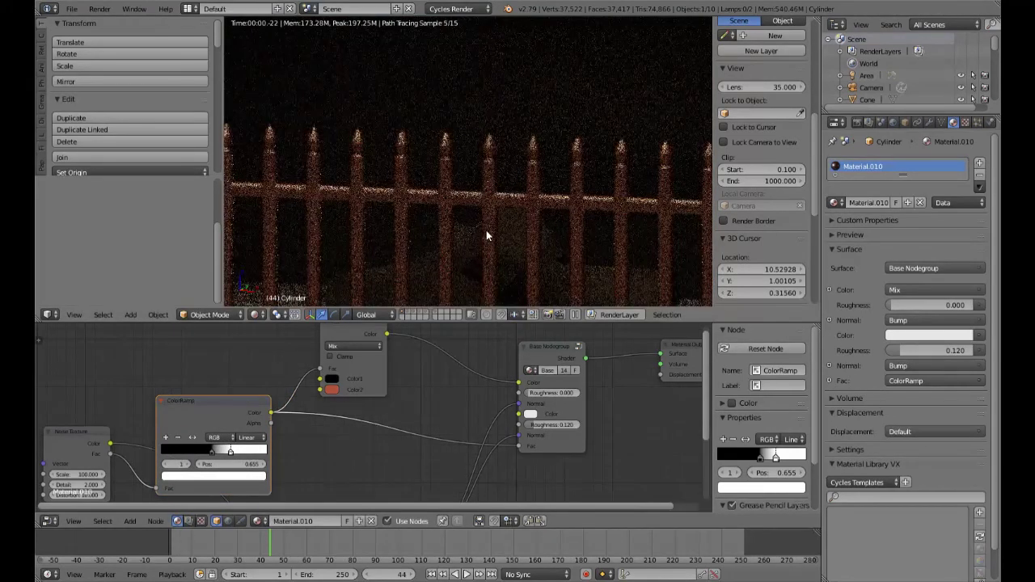
{"action": "scroll", "coordinate": [486, 231], "scroll_direction": "up", "scroll_amount": 5}
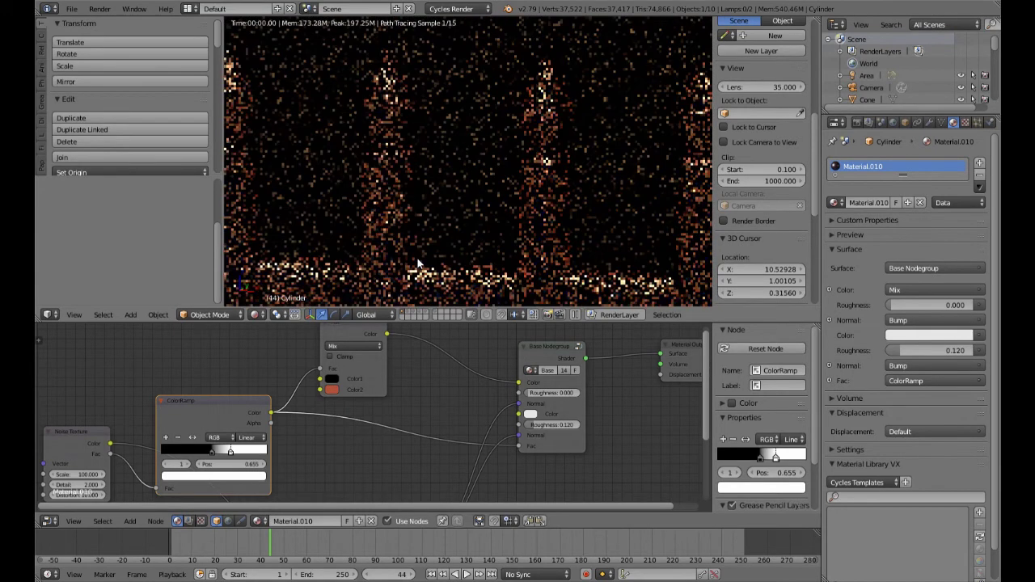
{"action": "mouse_move", "coordinate": [320, 368]}
{"action": "left_mouse_down"}
{"action": "mouse_move", "coordinate": [276, 409]}
{"action": "mouse_move", "coordinate": [333, 427]}
{"action": "left_mouse_up"}
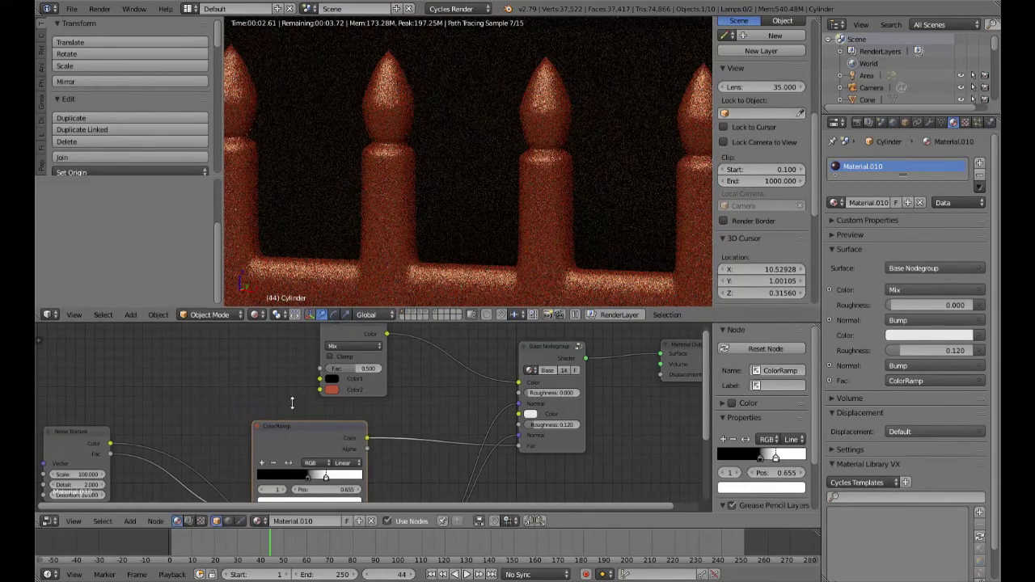
{"action": "scroll", "coordinate": [286, 370], "scroll_direction": "down", "scroll_amount": 2}
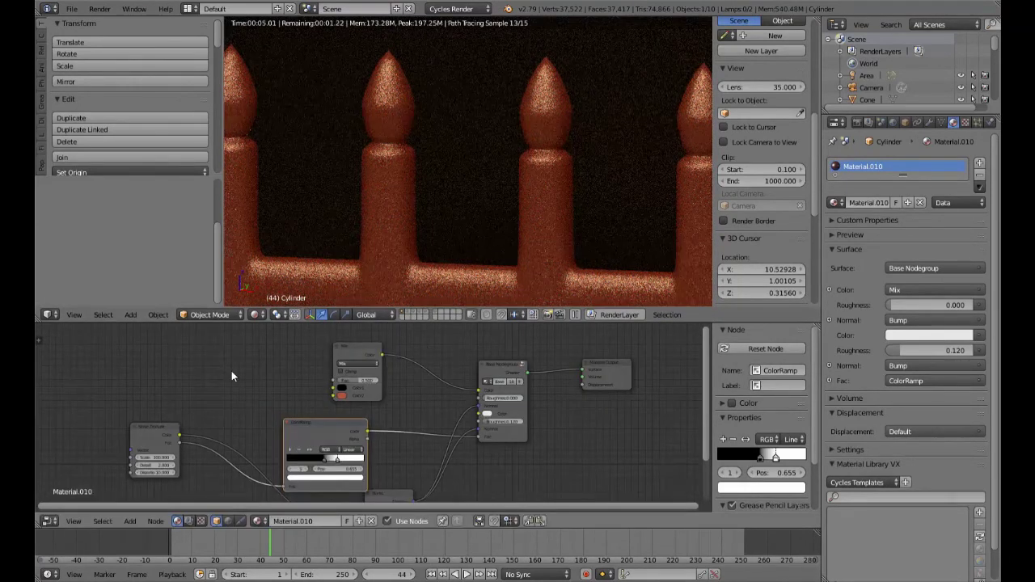
Add a new Noise Texture node and a new ColorRamp node to the fence material
{"action": "middle_click_drag", "start_coordinate": [231, 376], "coordinate": [267, 375]}
{"action": "key", "text": "shift+a"}
{"action": "mouse_move", "coordinate": [269, 378]}
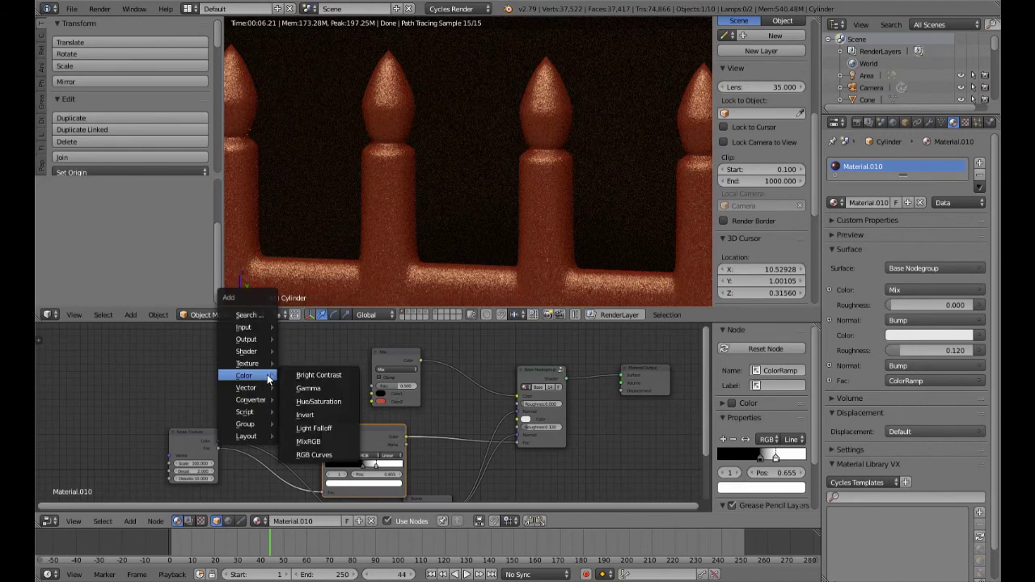
{"action": "mouse_move", "coordinate": [251, 363]}
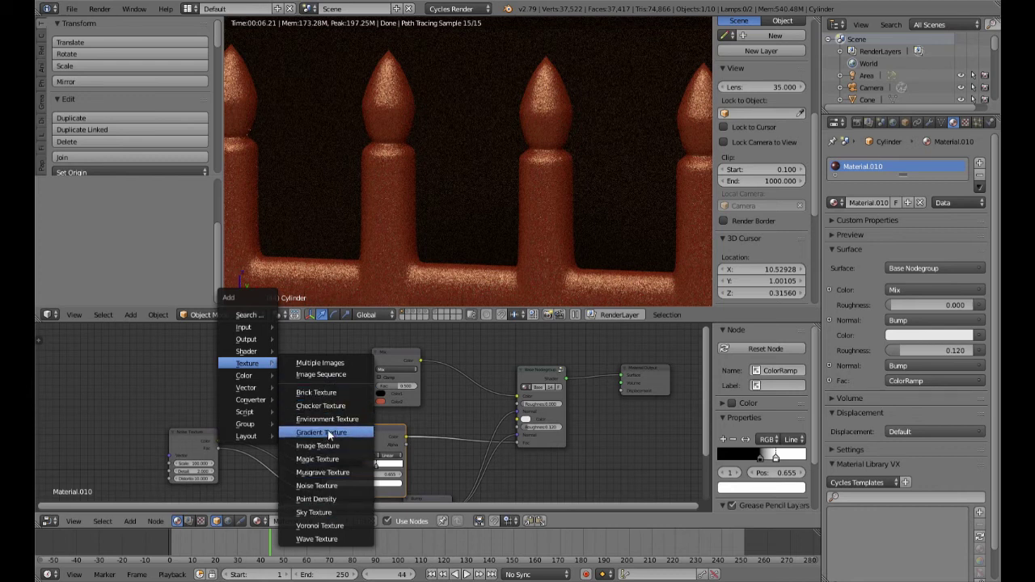
{"action": "left_click", "coordinate": [326, 486]}
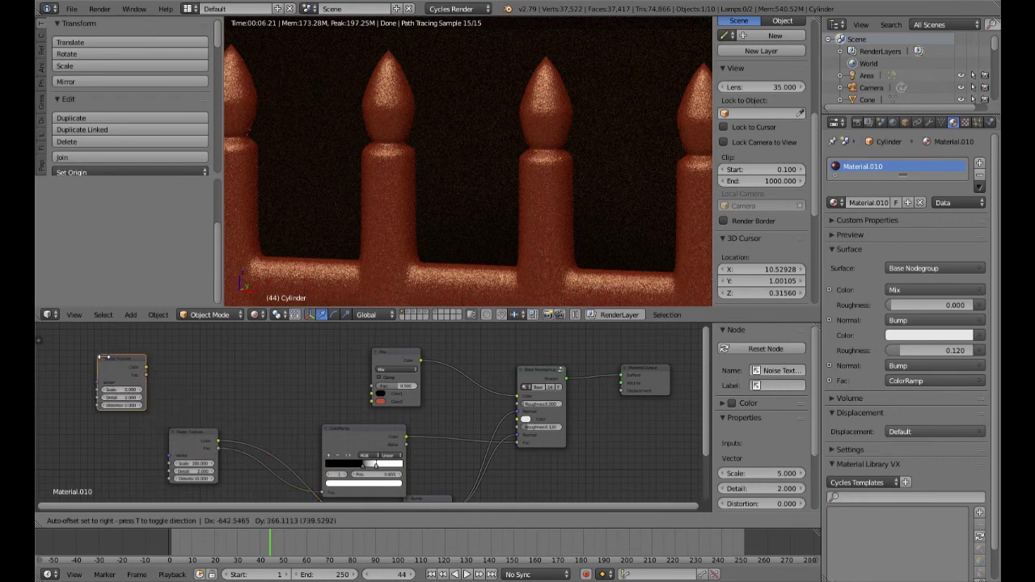
{"action": "left_click", "coordinate": [101, 357]}
{"action": "key", "text": "shift+a"}
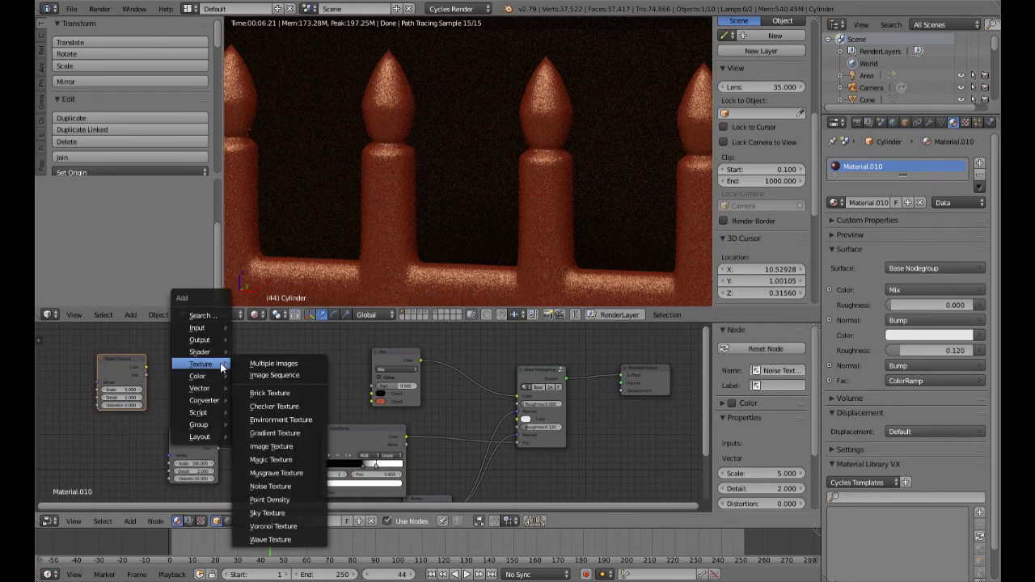
{"action": "mouse_move", "coordinate": [204, 404]}
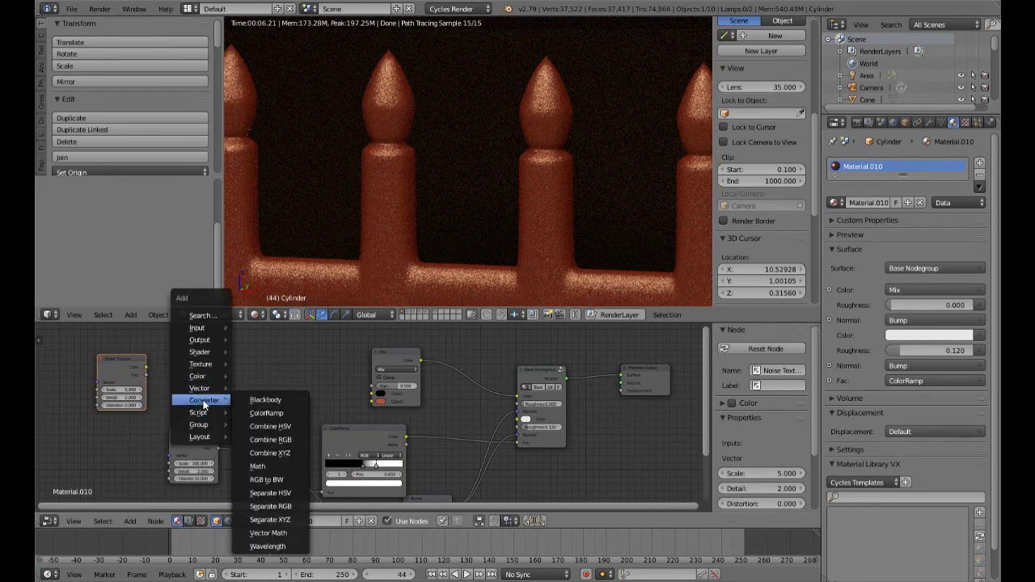
{"action": "left_click", "coordinate": [271, 414]}
{"action": "left_click", "coordinate": [200, 334]}
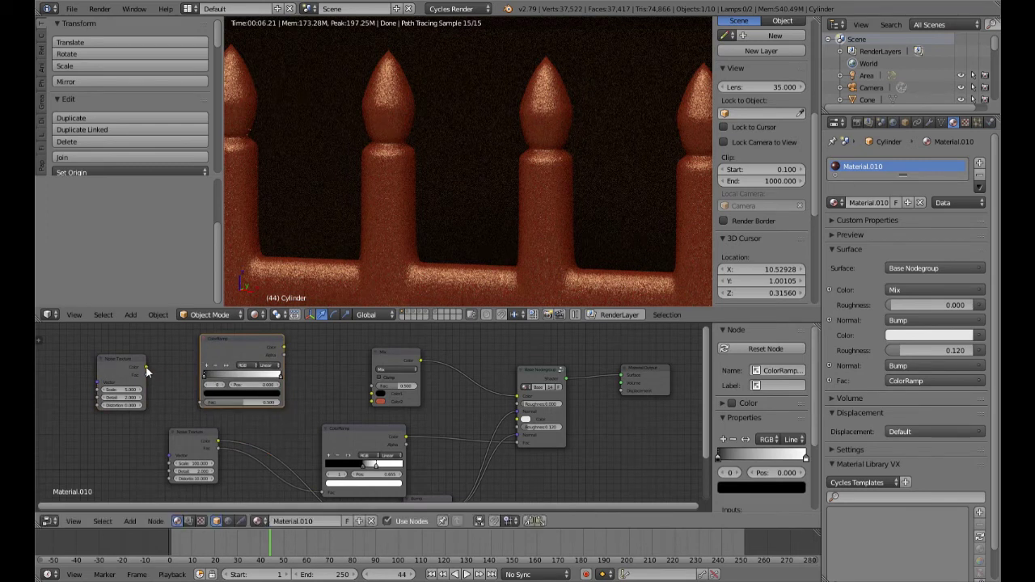
Link Noise into the ColorRamp Fac and the ramp Color into Mix Fac, sliding the black stop right
{"action": "left_click_drag", "start_coordinate": [146, 368], "coordinate": [202, 402]}
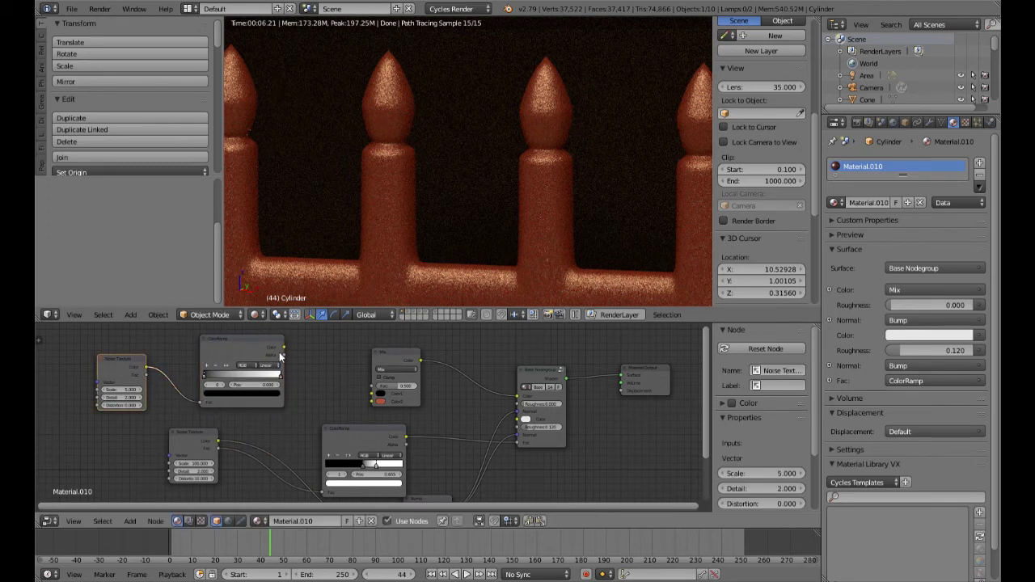
{"action": "left_click_drag", "start_coordinate": [284, 349], "coordinate": [292, 354]}
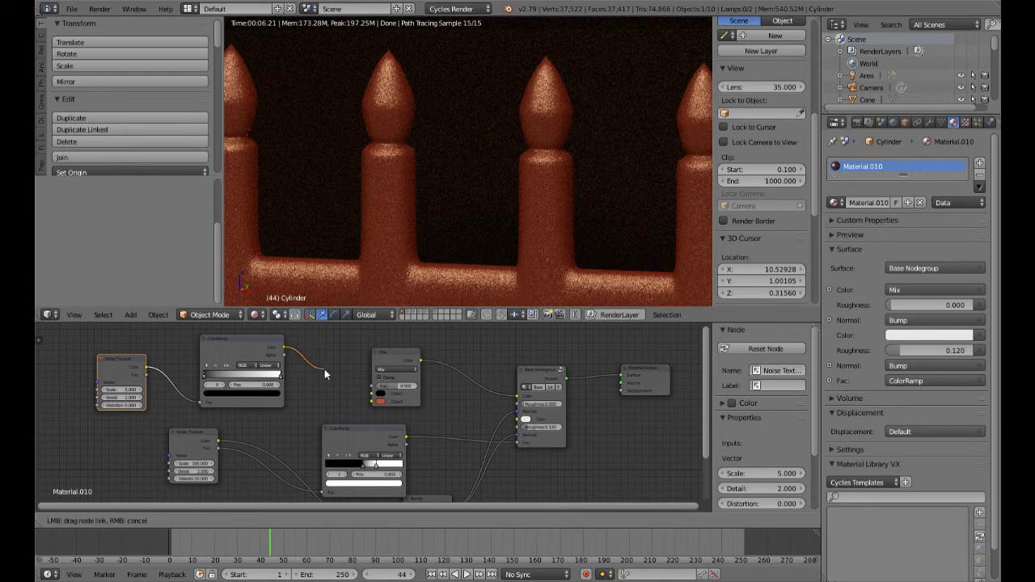
{"action": "left_click_drag", "start_coordinate": [360, 378], "coordinate": [371, 385]}
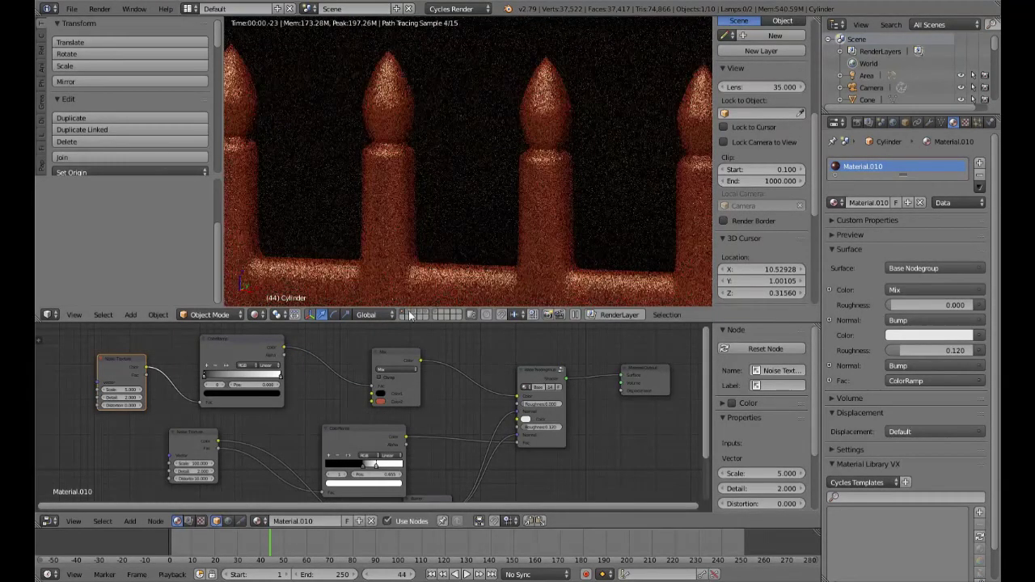
{"action": "left_click_drag", "start_coordinate": [206, 376], "coordinate": [226, 375]}
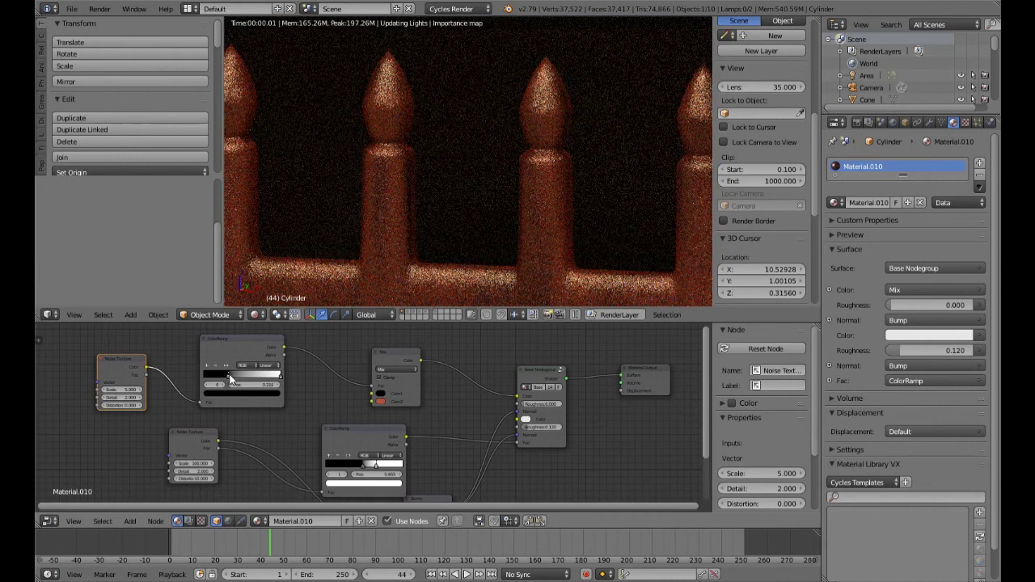
{"action": "left_click_drag", "start_coordinate": [231, 375], "coordinate": [244, 376]}
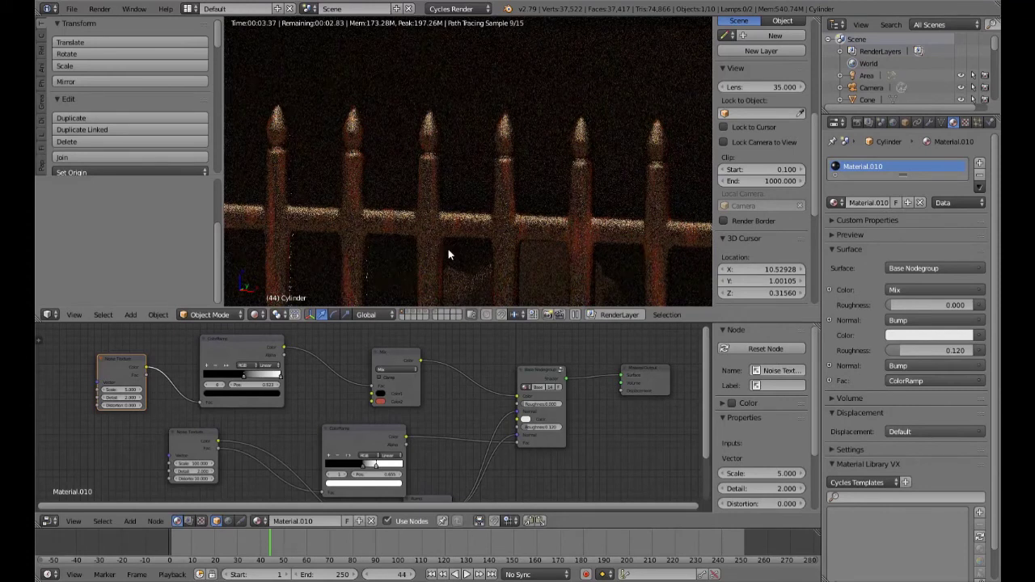
{"action": "scroll", "coordinate": [448, 255], "scroll_direction": "down", "scroll_amount": 3}
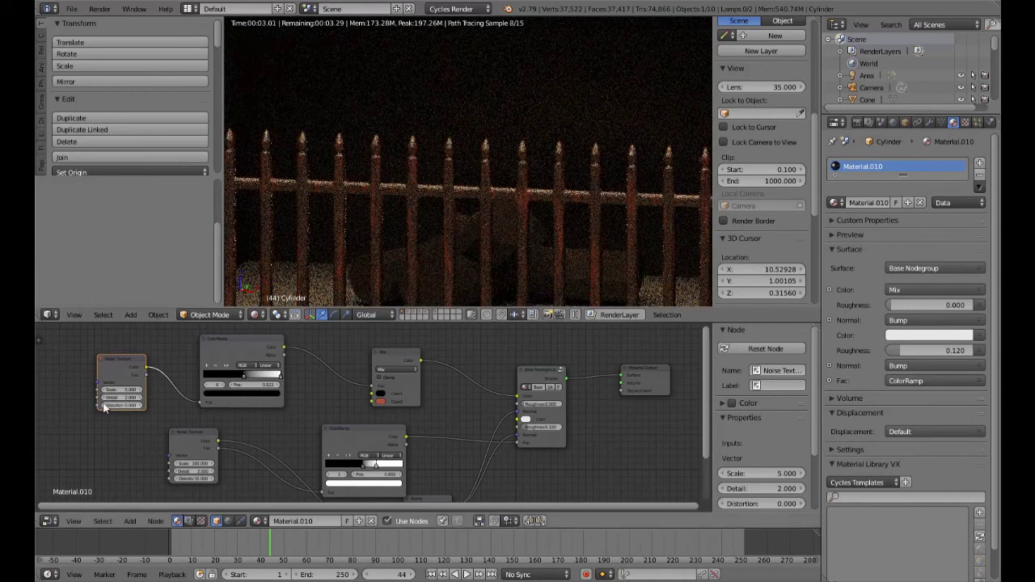
{"action": "scroll", "coordinate": [103, 407], "scroll_direction": "up", "scroll_amount": 2}
Set the new Noise Texture's Scale to 50 and move the ramp's white stop left
{"action": "middle_click_drag", "start_coordinate": [111, 397], "coordinate": [282, 407]}
{"action": "scroll", "coordinate": [281, 408], "scroll_direction": "up", "scroll_amount": 2}
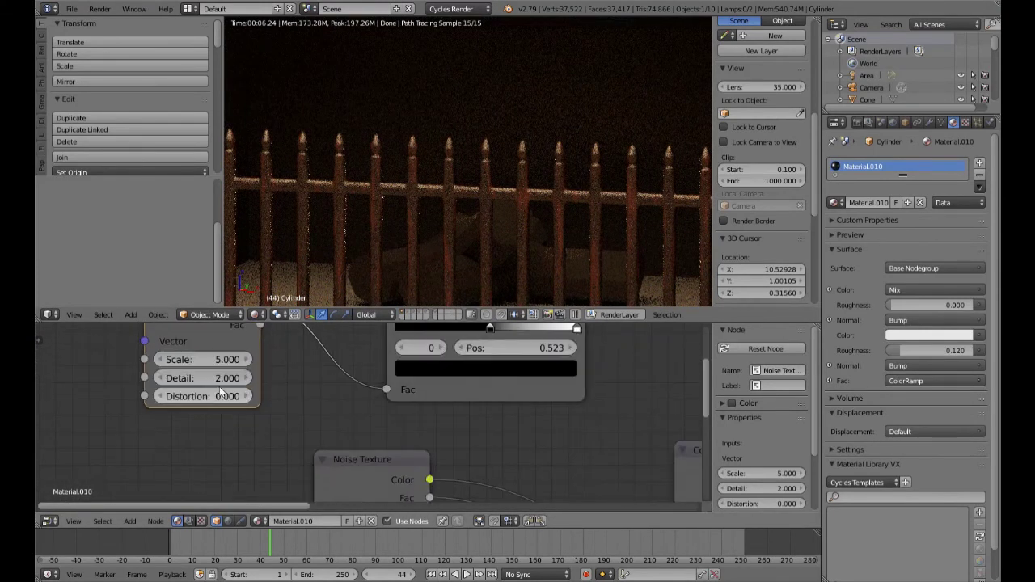
{"action": "left_click", "coordinate": [207, 360]}
{"action": "type", "text": "50"}
{"action": "key", "text": "Return"}
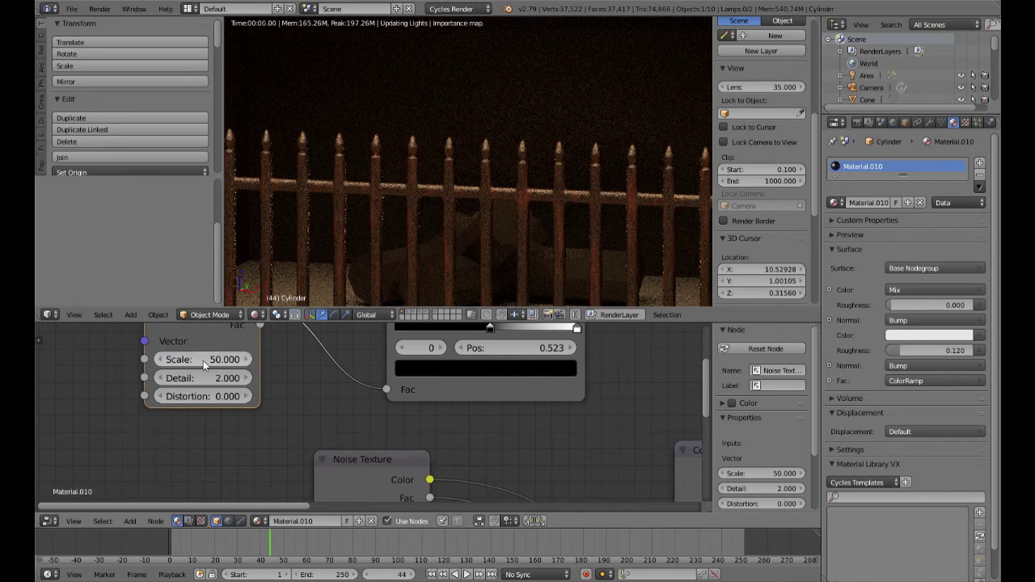
{"action": "scroll", "coordinate": [550, 271], "scroll_direction": "up", "scroll_amount": 4}
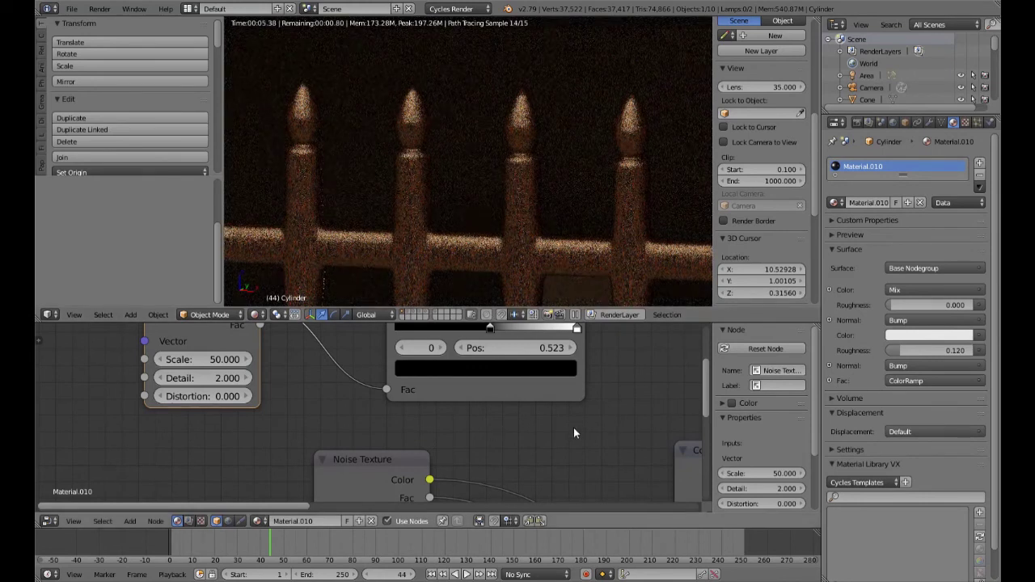
{"action": "middle_click_drag", "start_coordinate": [596, 418], "coordinate": [561, 492]}
{"action": "left_click_drag", "start_coordinate": [541, 397], "coordinate": [507, 401]}
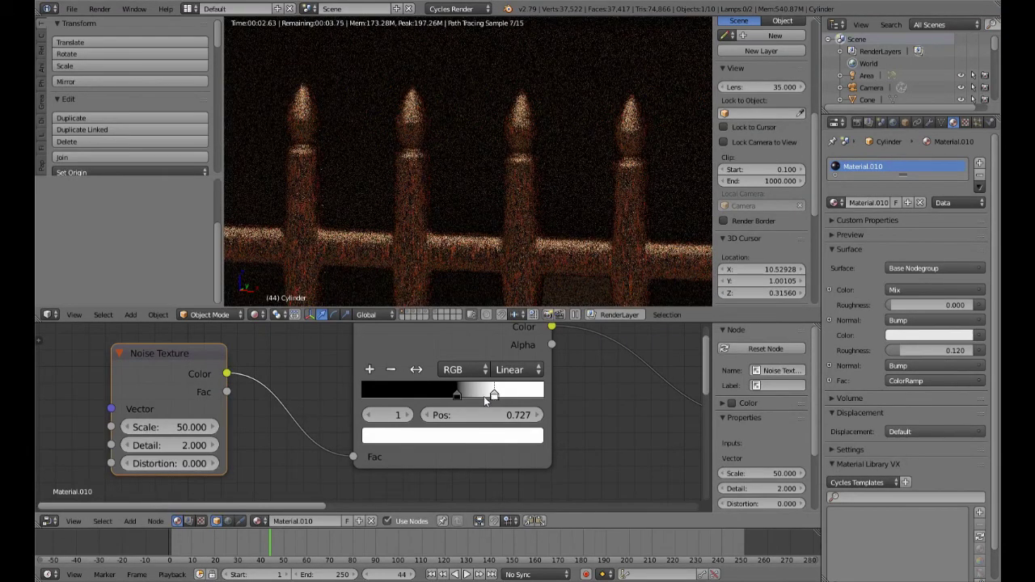
{"action": "left_click_drag", "start_coordinate": [491, 397], "coordinate": [485, 401]}
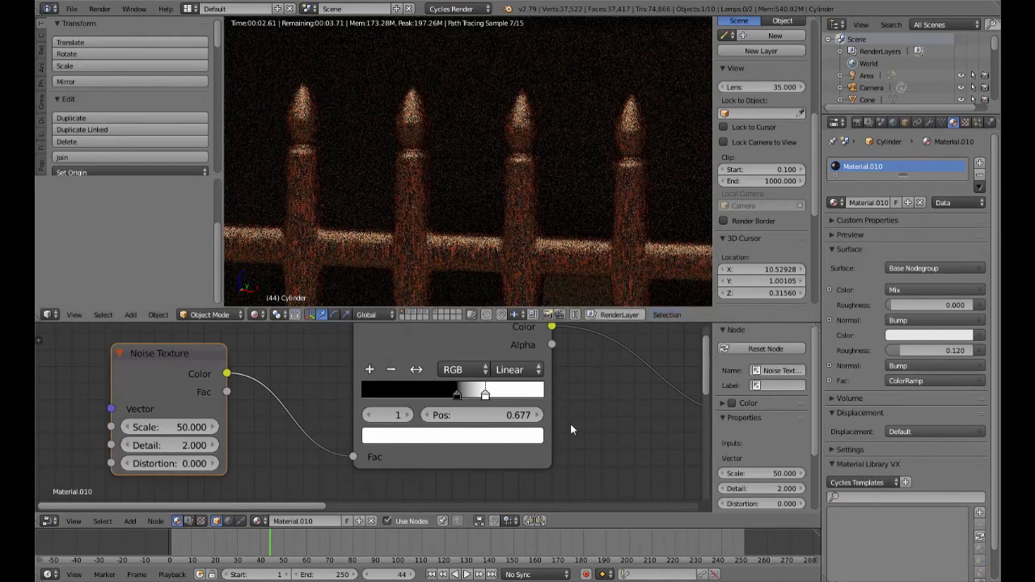
Set the Noise Texture's Distortion to 2 after first trying 12
{"action": "left_click", "coordinate": [170, 464]}
{"action": "type", "text": "12"}
{"action": "key", "text": "Return"}
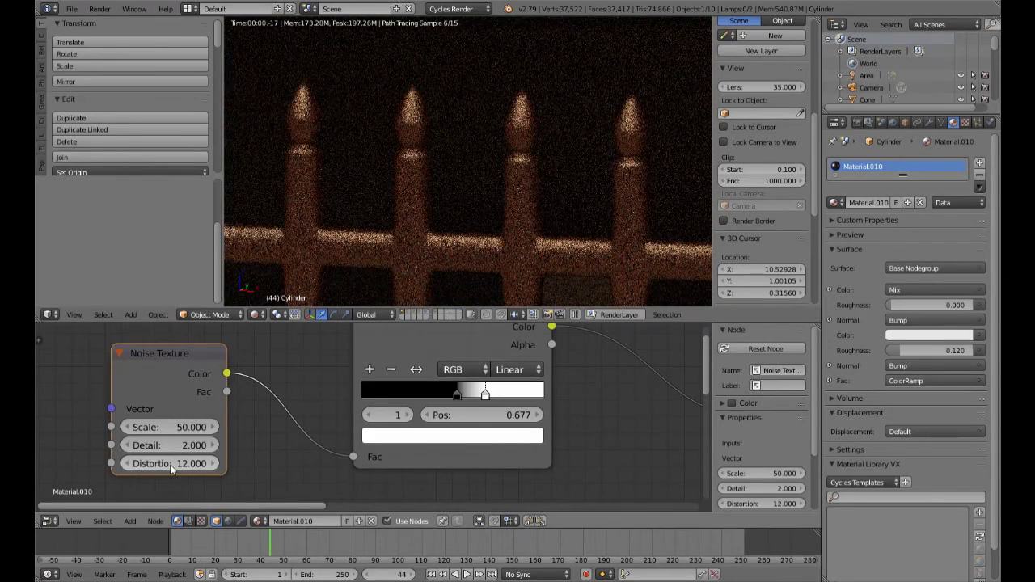
{"action": "left_click", "coordinate": [161, 467]}
{"action": "type", "text": "2"}
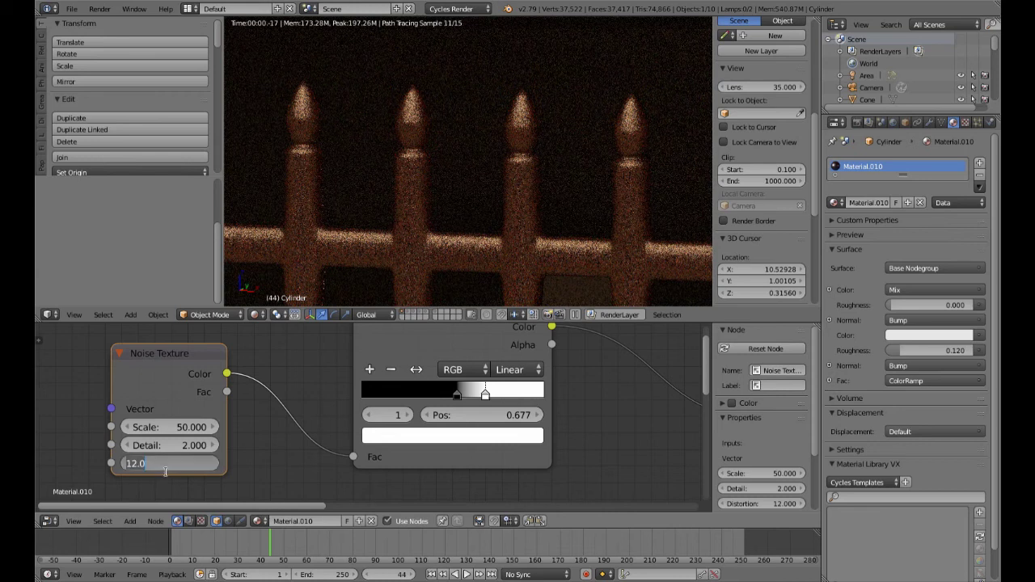
{"action": "key", "text": "Return"}
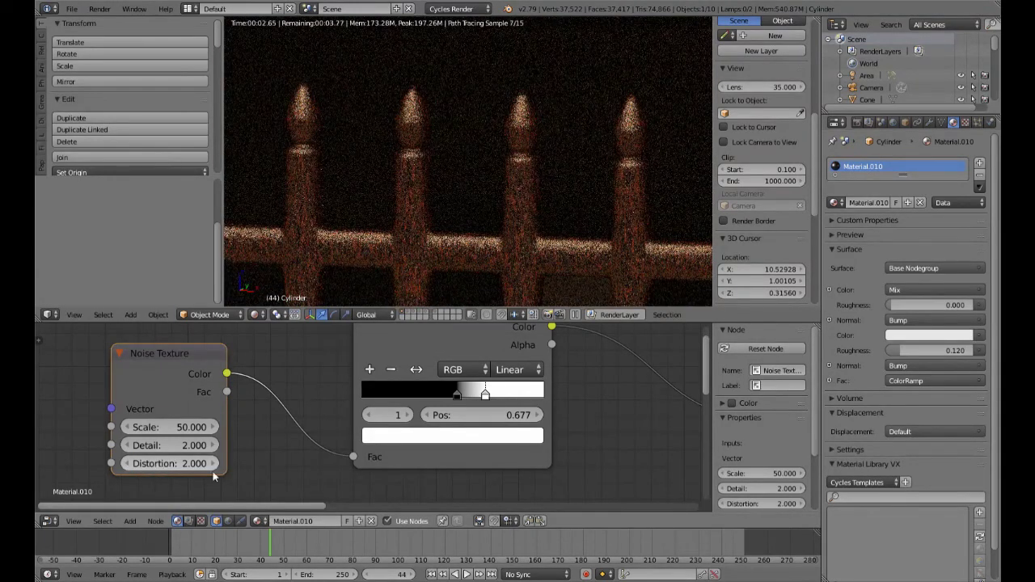
{"action": "scroll", "coordinate": [606, 478], "scroll_direction": "down", "scroll_amount": 2}
{"action": "scroll", "coordinate": [605, 478], "scroll_direction": "down", "scroll_amount": 2}
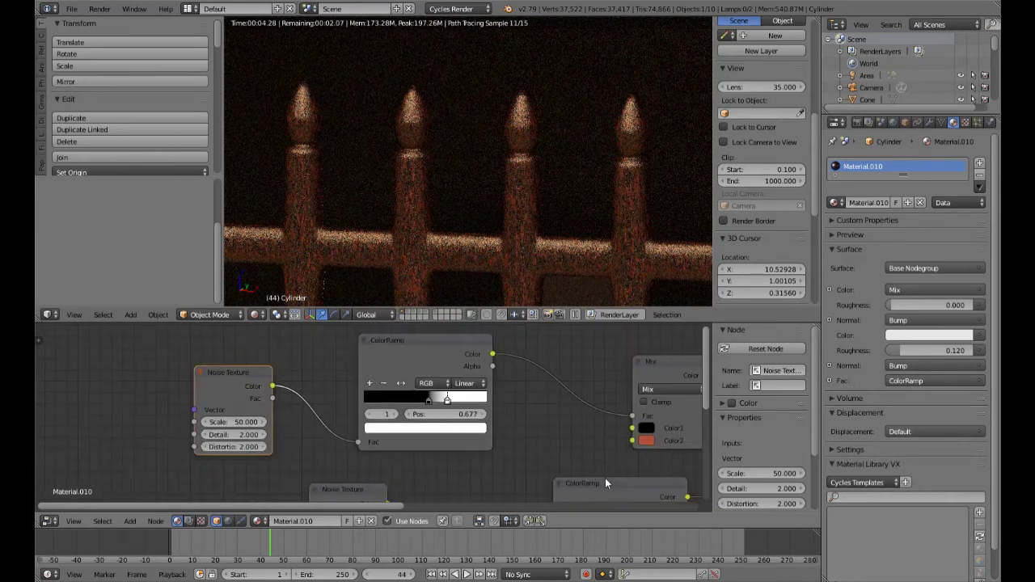
{"action": "middle_click_drag", "start_coordinate": [553, 457], "coordinate": [402, 423]}
{"action": "scroll", "coordinate": [484, 435], "scroll_direction": "down", "scroll_amount": 5}
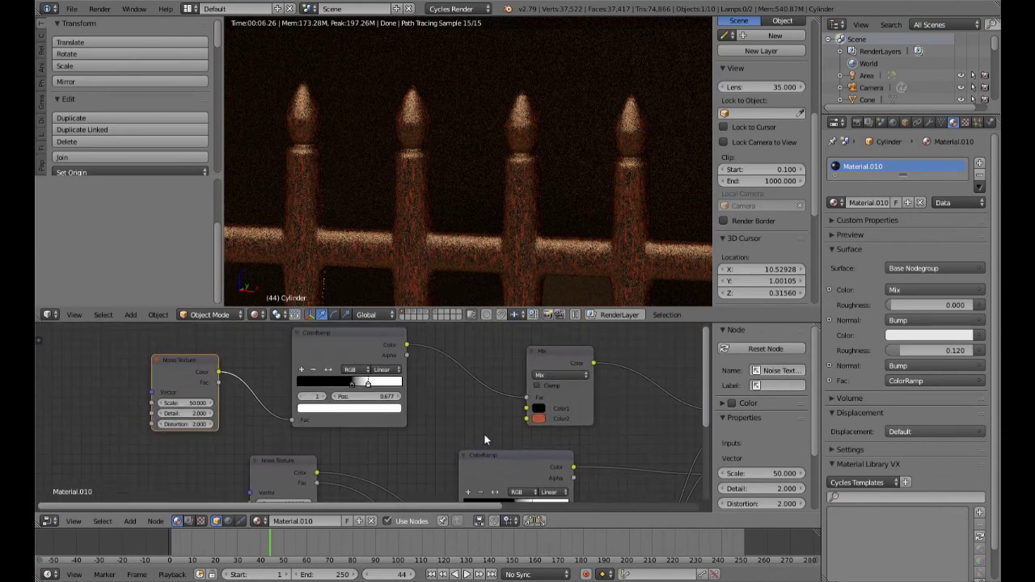
{"action": "scroll", "coordinate": [553, 238], "scroll_direction": "down", "scroll_amount": 2}
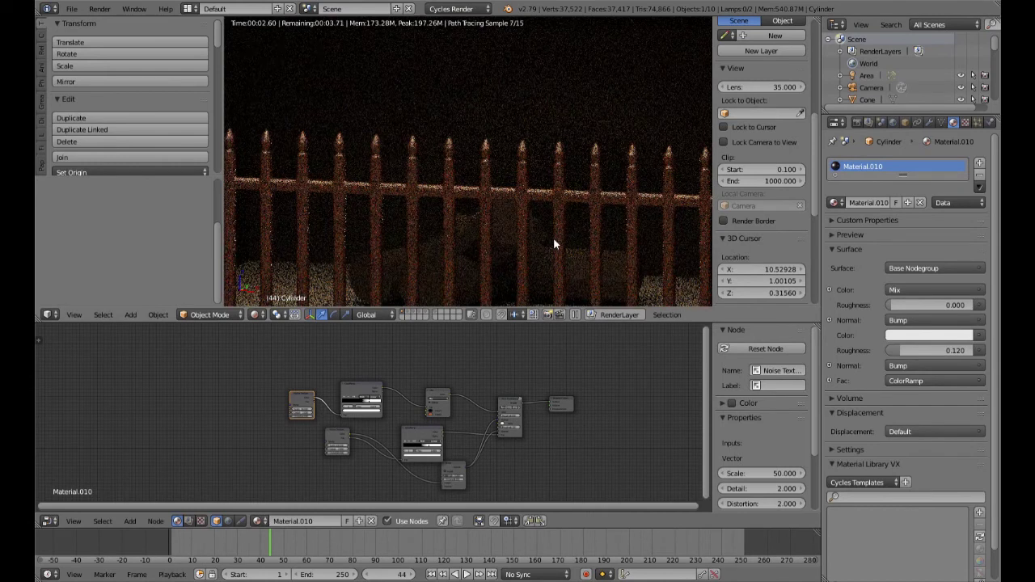
Switch to solid shading and snap the 3D cursor to the Trunk object
{"action": "scroll", "coordinate": [554, 238], "scroll_direction": "down", "scroll_amount": 5}
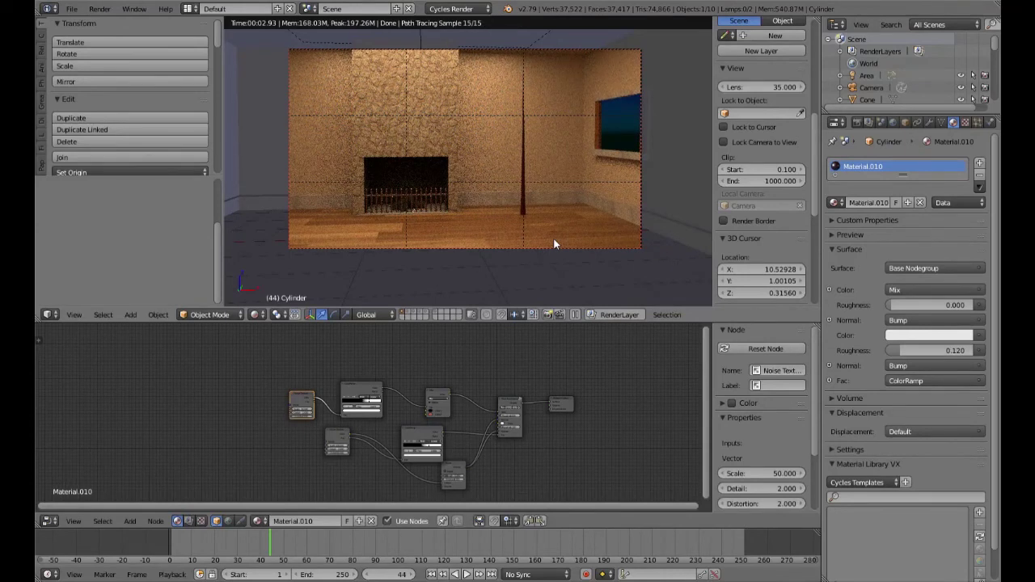
{"action": "key", "text": "x"}
{"action": "key", "text": "Escape"}
{"action": "key", "text": "shift+z"}
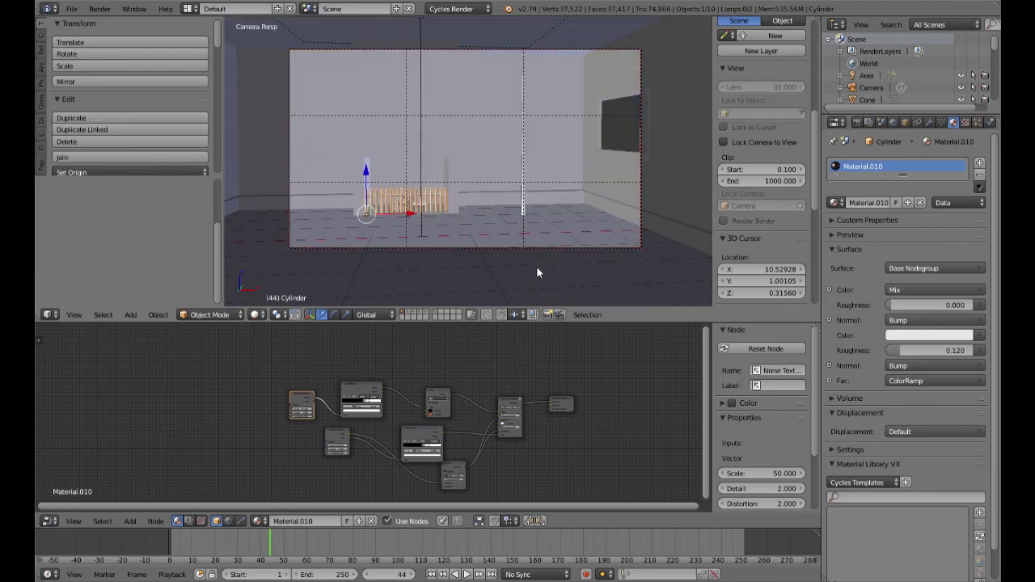
{"action": "left_click", "coordinate": [403, 318]}
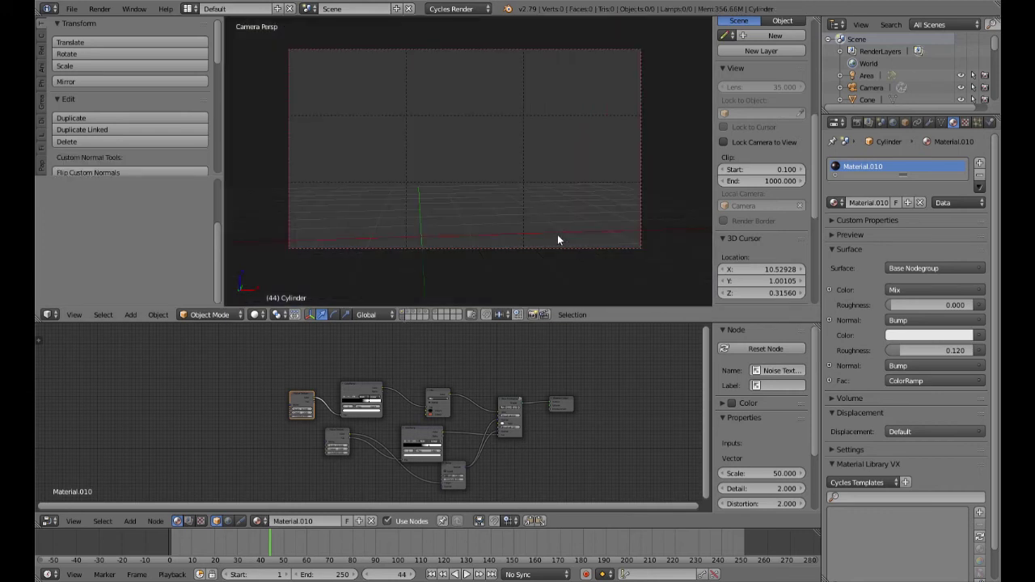
{"action": "left_click", "coordinate": [403, 311]}
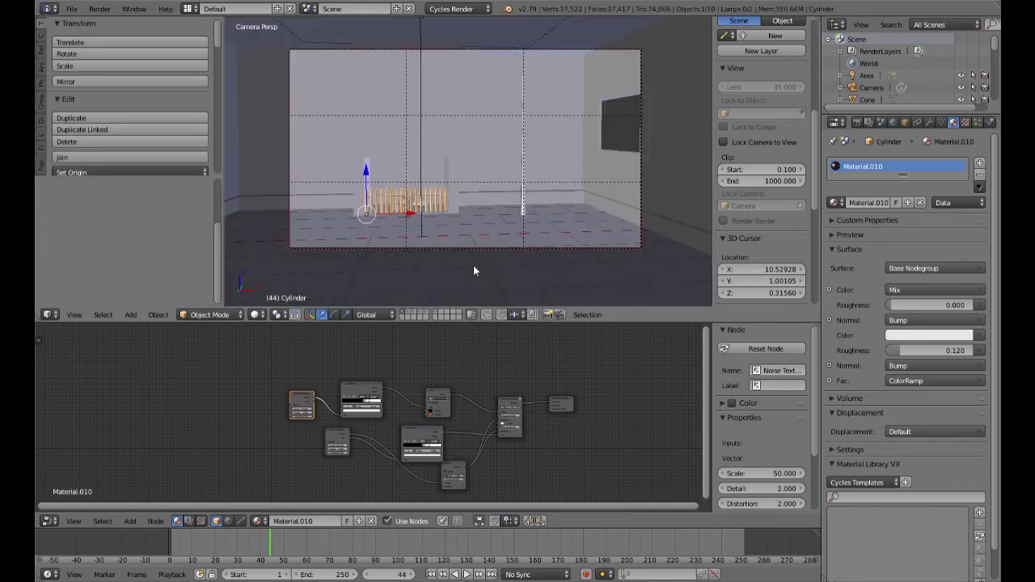
{"action": "right_click", "coordinate": [528, 210]}
{"action": "key", "text": "shift+s"}
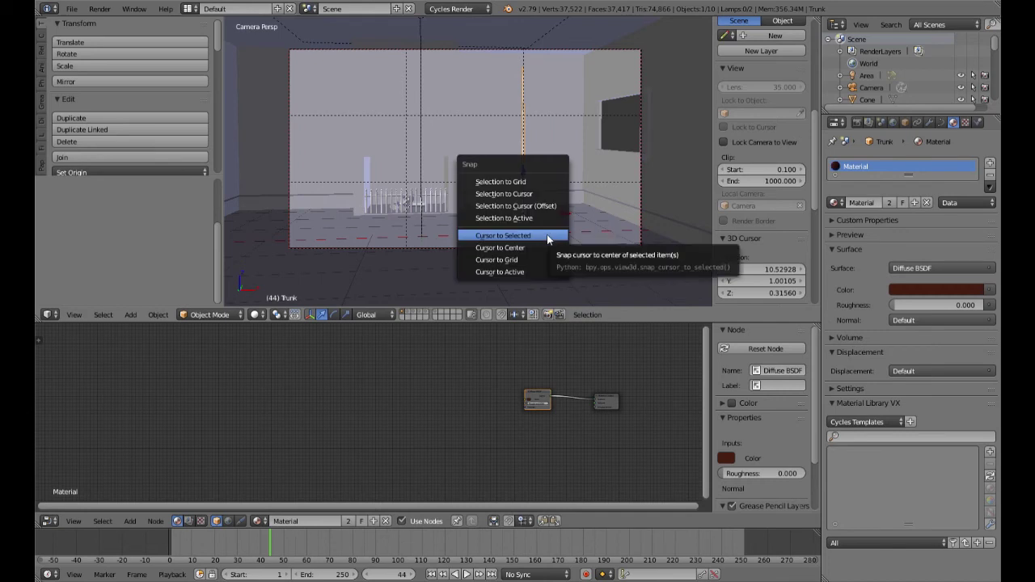
{"action": "left_click", "coordinate": [547, 235]}
Switch to the empty layer in front orthographic view
{"action": "left_click", "coordinate": [404, 315]}
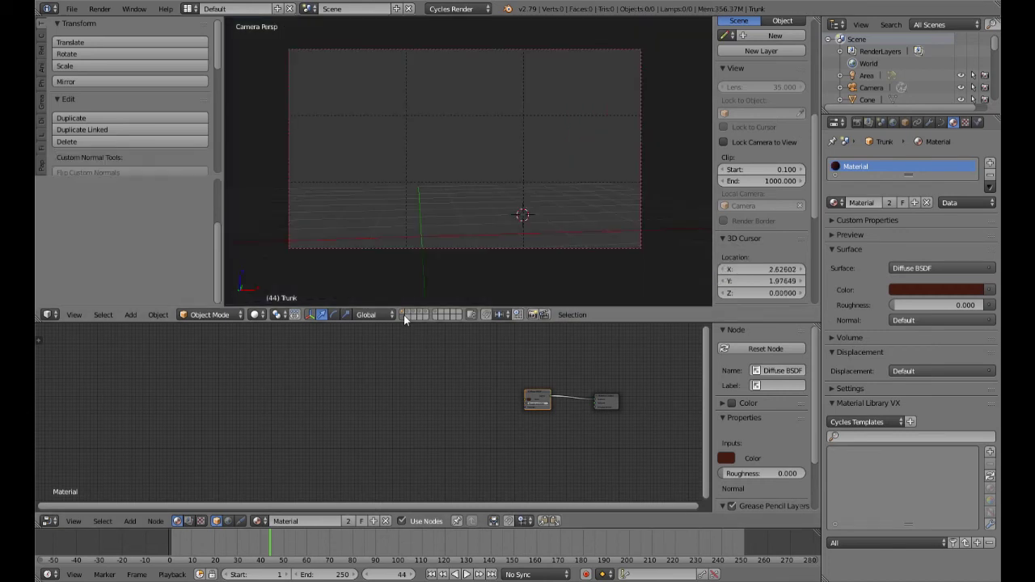
{"action": "key", "text": "KP_5"}
{"action": "key", "text": "KP_1"}
{"action": "scroll", "coordinate": [496, 241], "scroll_direction": "down", "scroll_amount": 1}
{"action": "scroll", "coordinate": [496, 235], "scroll_direction": "down", "scroll_amount": 4, "text": "ctrl"}
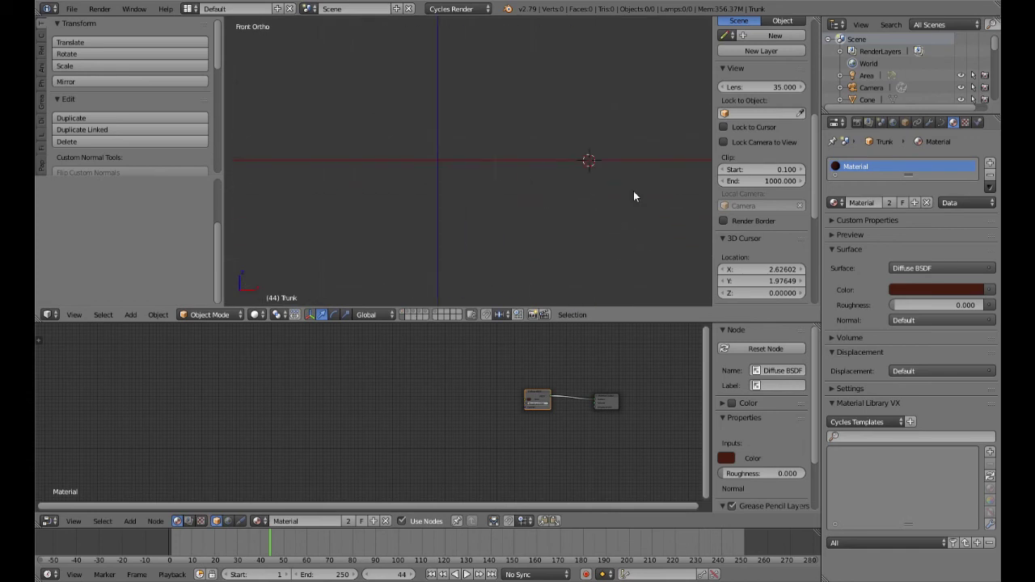
Add a cube at the 3D cursor and scale it down
{"action": "mouse_move", "coordinate": [541, 232]}
{"action": "middle_mouse_down", "text": "shift"}
{"action": "mouse_move", "coordinate": [564, 199]}
{"action": "mouse_move", "coordinate": [548, 224]}
{"action": "middle_mouse_up", "text": "shift"}
{"action": "key", "text": "shift+a"}
{"action": "mouse_move", "coordinate": [547, 222]}
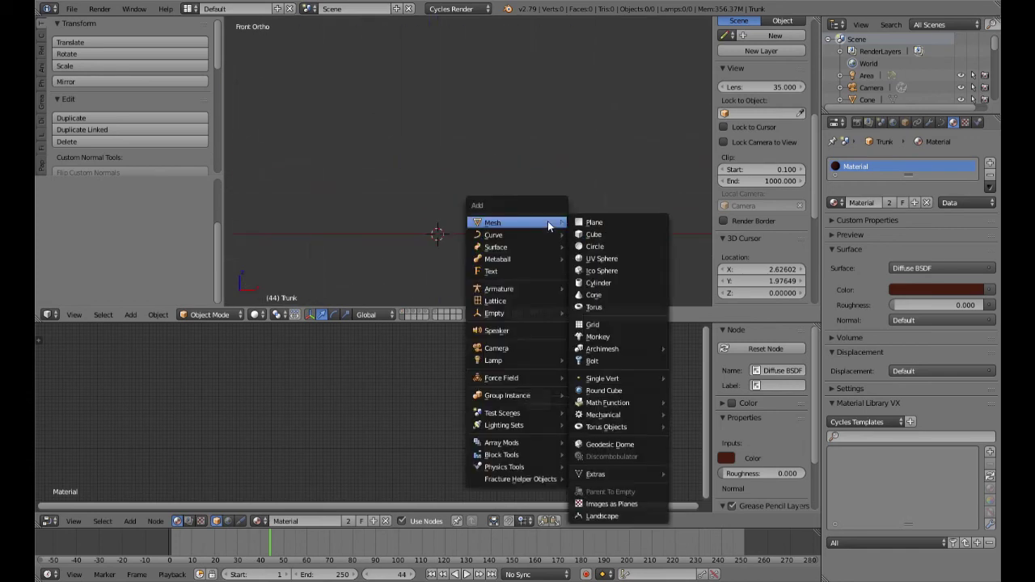
{"action": "left_click", "coordinate": [599, 234]}
{"action": "scroll", "coordinate": [547, 253], "scroll_direction": "down", "scroll_amount": 7}
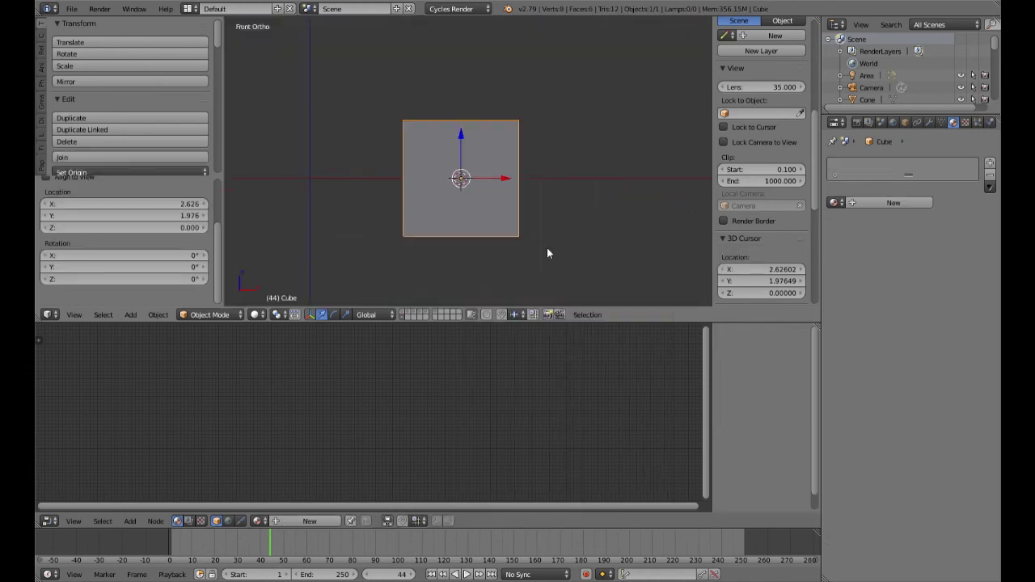
{"action": "key", "text": "s"}
{"action": "left_click", "coordinate": [480, 199]}
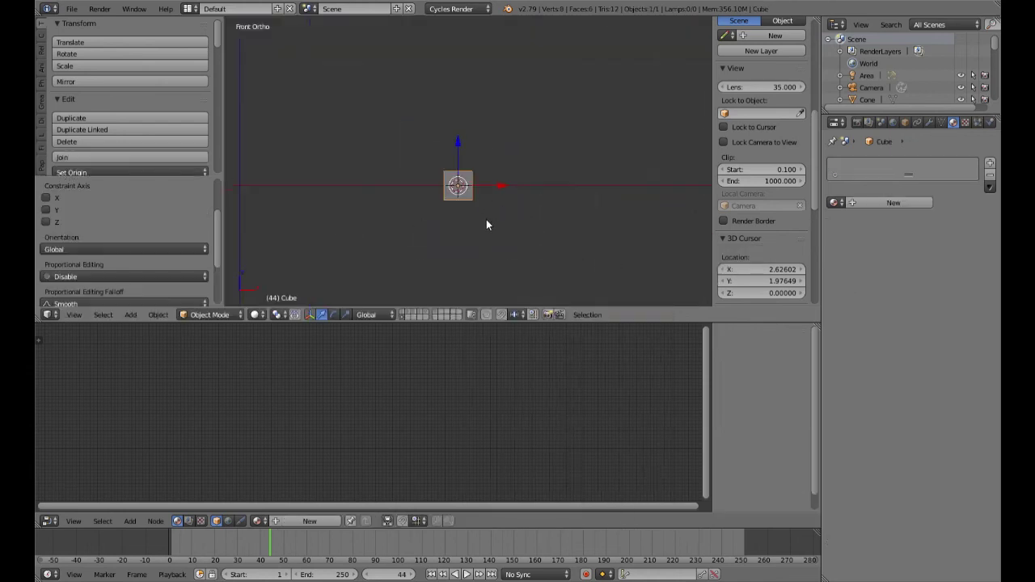
{"action": "scroll", "coordinate": [486, 220], "scroll_direction": "up", "scroll_amount": 8}
Apply a transform to the cube and lift it so it rests on the floor line
{"action": "left_click_drag", "start_coordinate": [433, 209], "coordinate": [442, 151]}
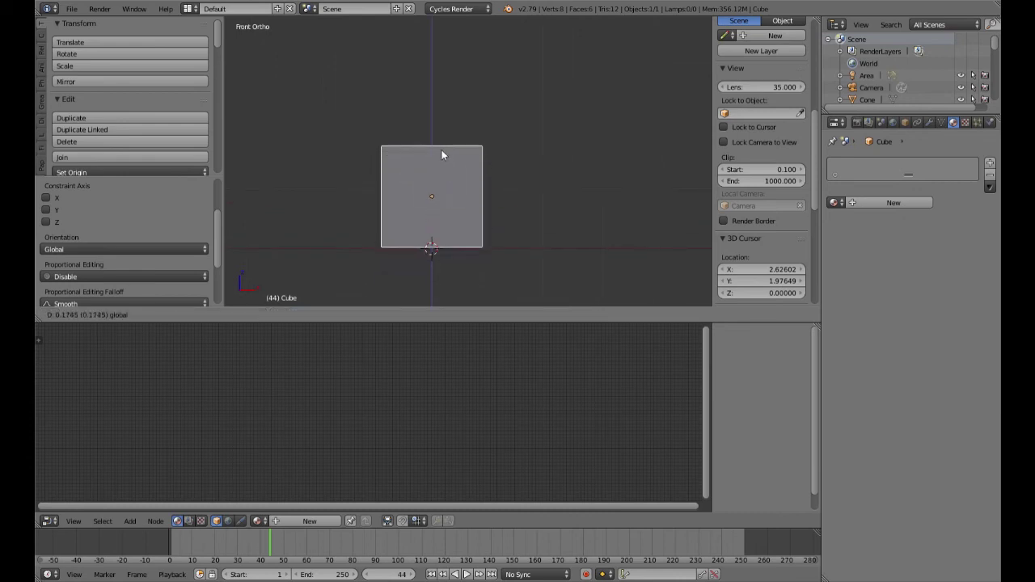
{"action": "key", "text": "Escape"}
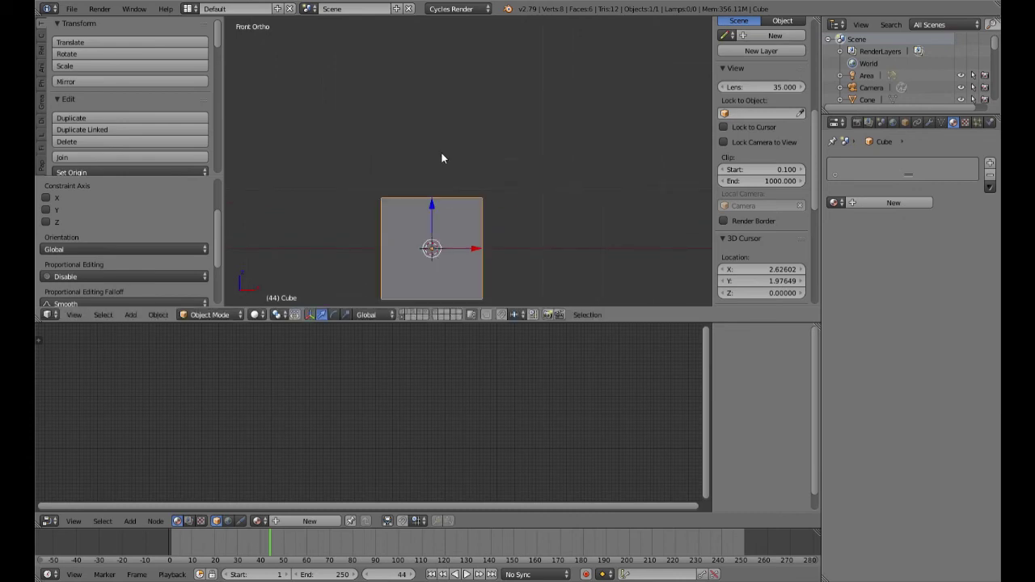
{"action": "key", "text": "g"}
{"action": "key", "text": "z"}
{"action": "key", "text": "1"}
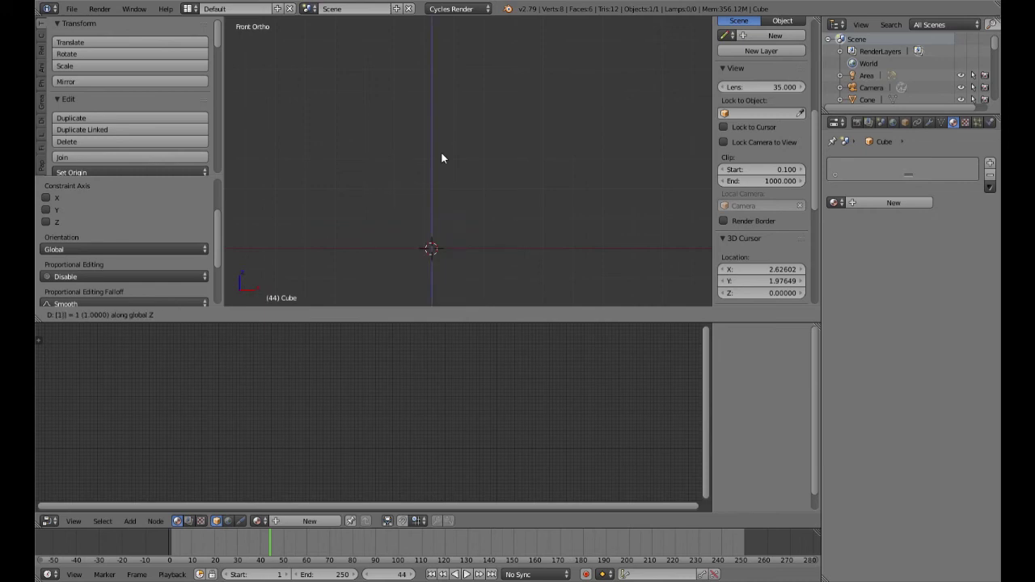
{"action": "key", "text": "Escape"}
{"action": "scroll", "coordinate": [441, 156], "scroll_direction": "down", "scroll_amount": 3}
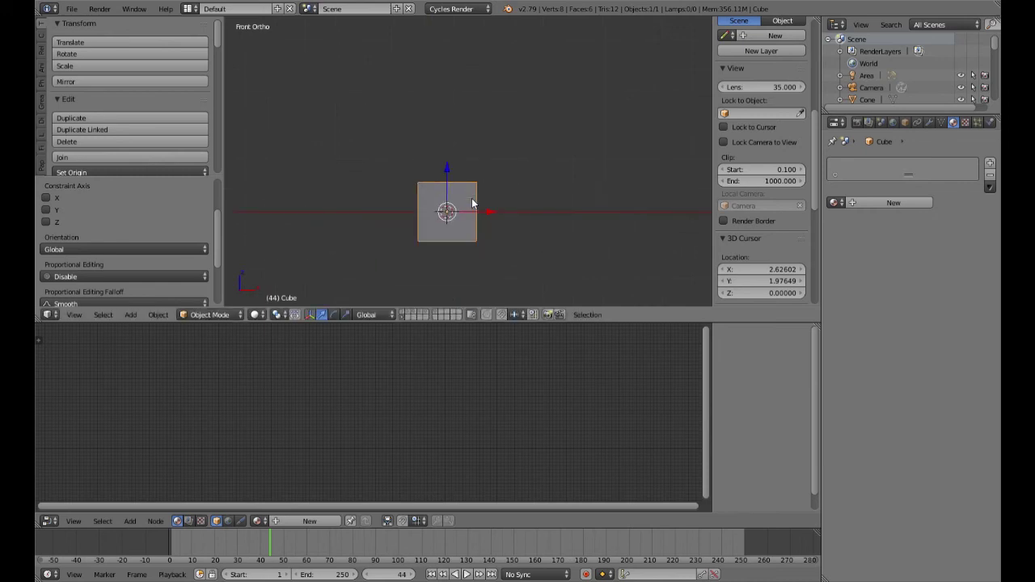
{"action": "key", "text": "ctrl+a"}
{"action": "left_click", "coordinate": [539, 236]}
{"action": "scroll", "coordinate": [540, 239], "scroll_direction": "up", "scroll_amount": 3}
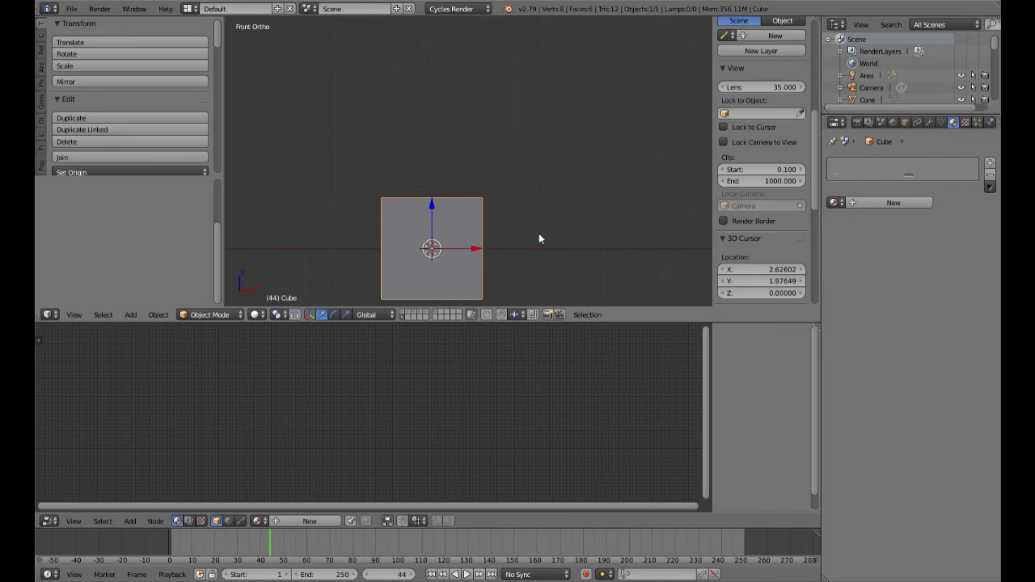
{"action": "type", "text": "gz"}
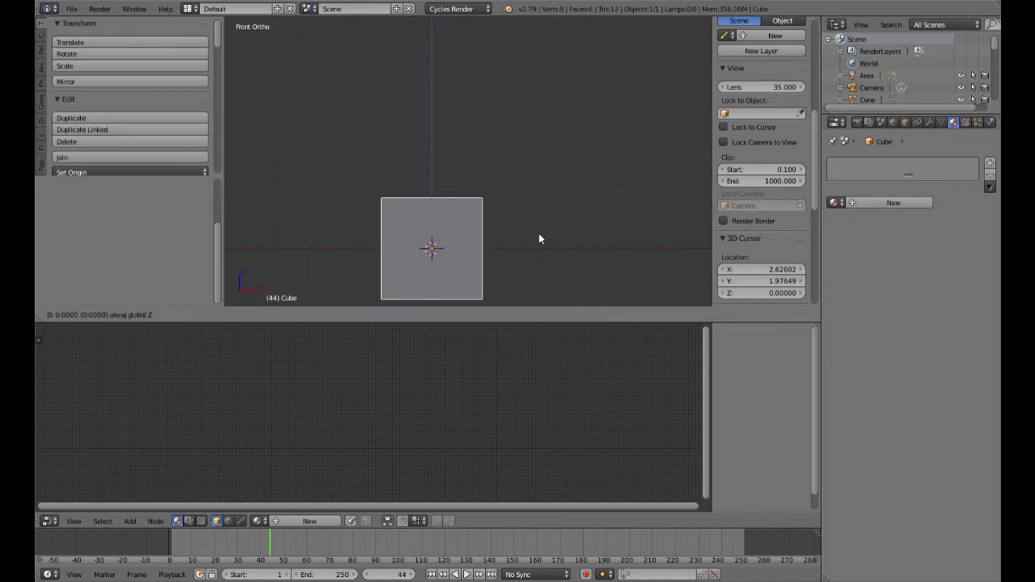
{"action": "type", "text": "10"}
{"action": "key", "text": "Escape"}
{"action": "scroll", "coordinate": [539, 239], "scroll_direction": "down", "scroll_amount": 3}
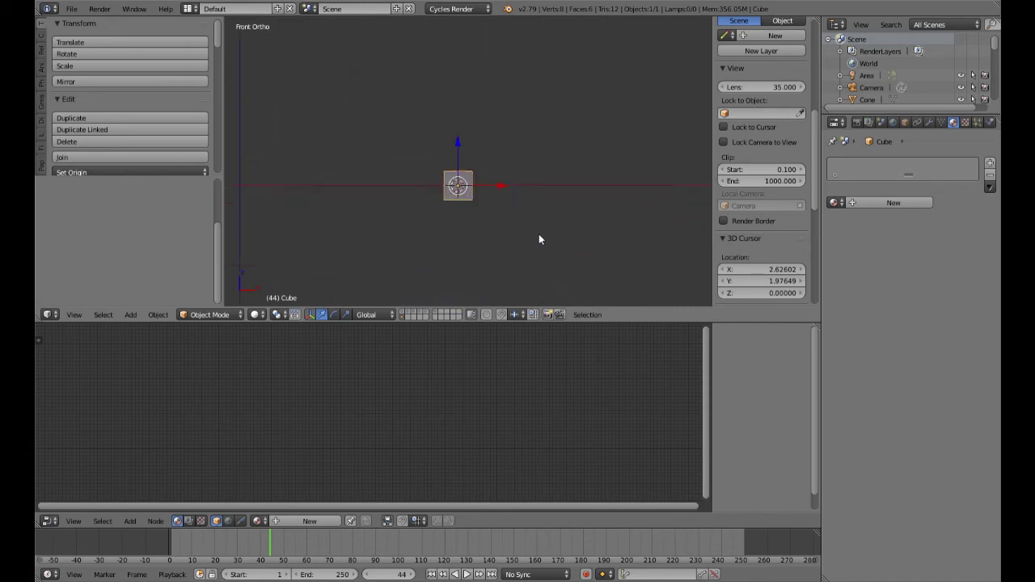
{"action": "left_click_drag", "start_coordinate": [457, 154], "coordinate": [461, 131]}
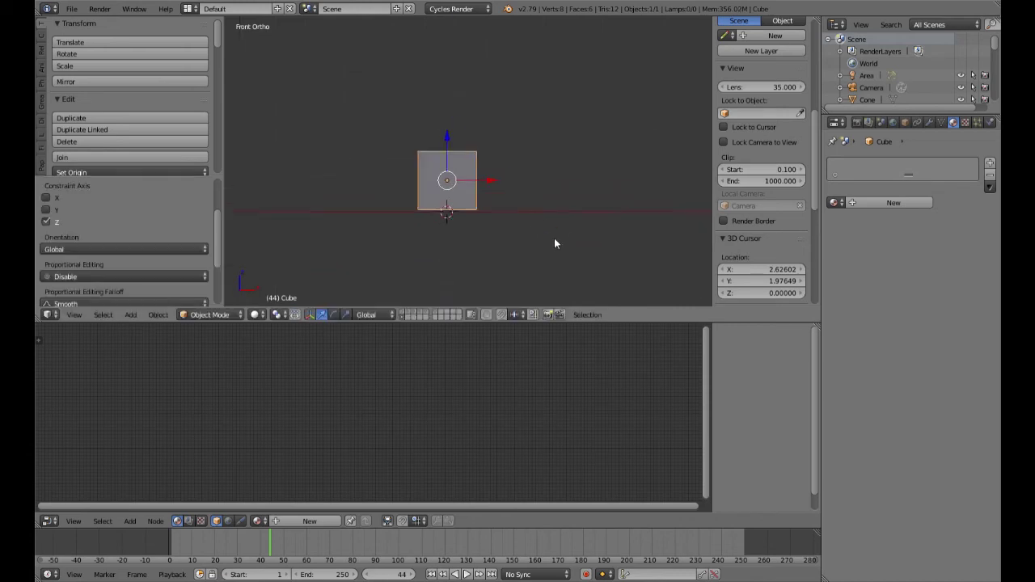
{"action": "scroll", "coordinate": [554, 238], "scroll_direction": "up", "scroll_amount": 8}
Return to the camera view with the room's layer shown and nudge the cube along Y
{"action": "left_click", "coordinate": [434, 115]}
{"action": "scroll", "coordinate": [653, 237], "scroll_direction": "down", "scroll_amount": 6}
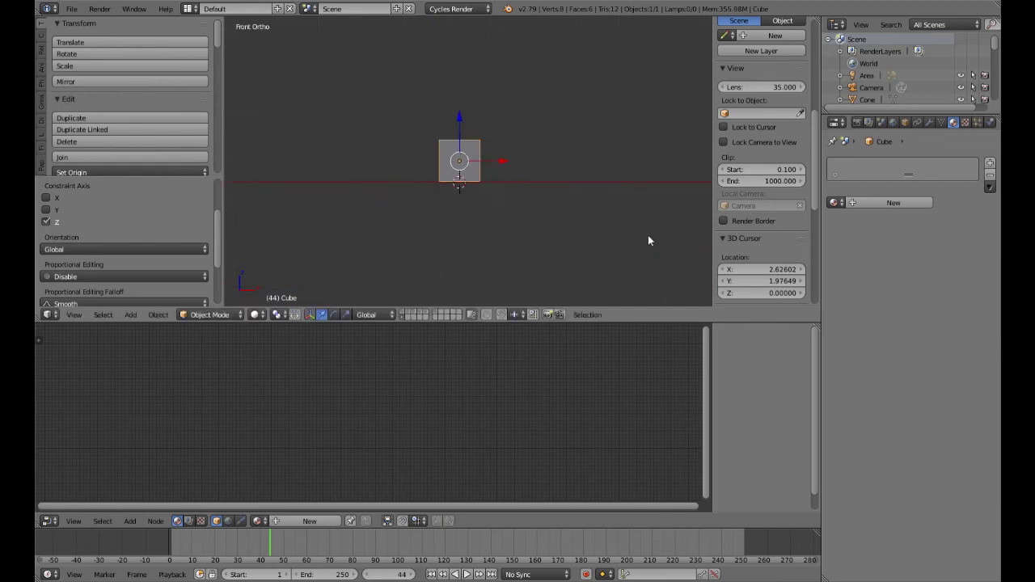
{"action": "key", "text": "KP_0"}
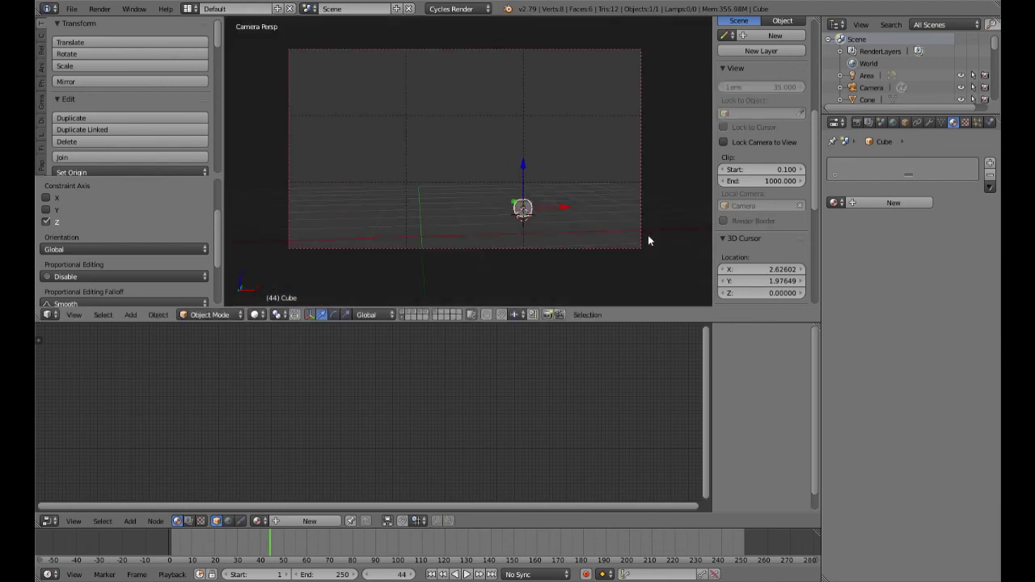
{"action": "left_click", "coordinate": [403, 315]}
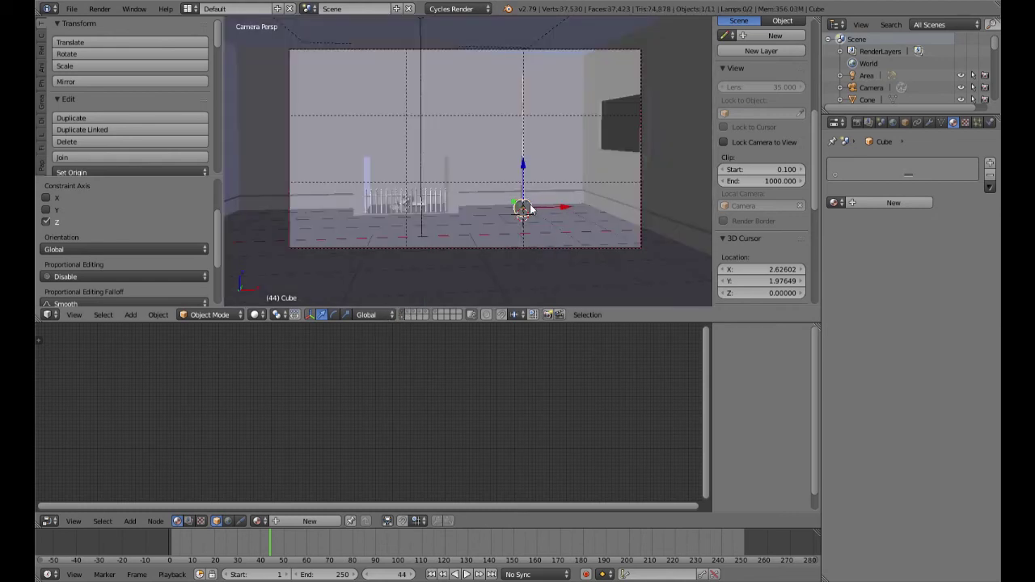
{"action": "left_click_drag", "start_coordinate": [516, 205], "coordinate": [521, 214]}
In Edit Mode, select the cube's four bottom vertices to form its bottom face
{"action": "key", "text": "KP_1"}
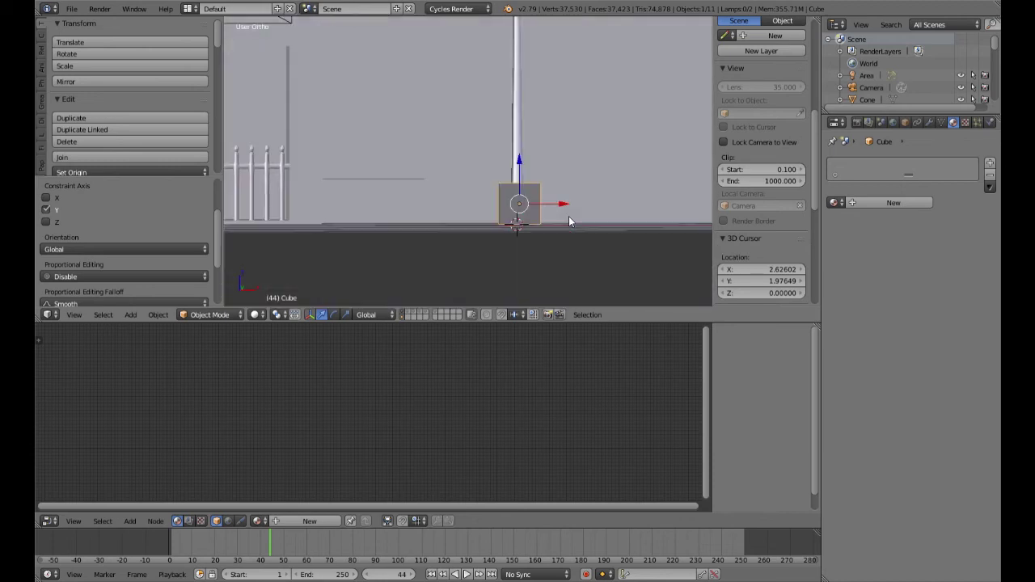
{"action": "key", "text": "KP_Decimal"}
{"action": "key", "text": "Tab"}
{"action": "scroll", "coordinate": [532, 227], "scroll_direction": "up", "scroll_amount": 5}
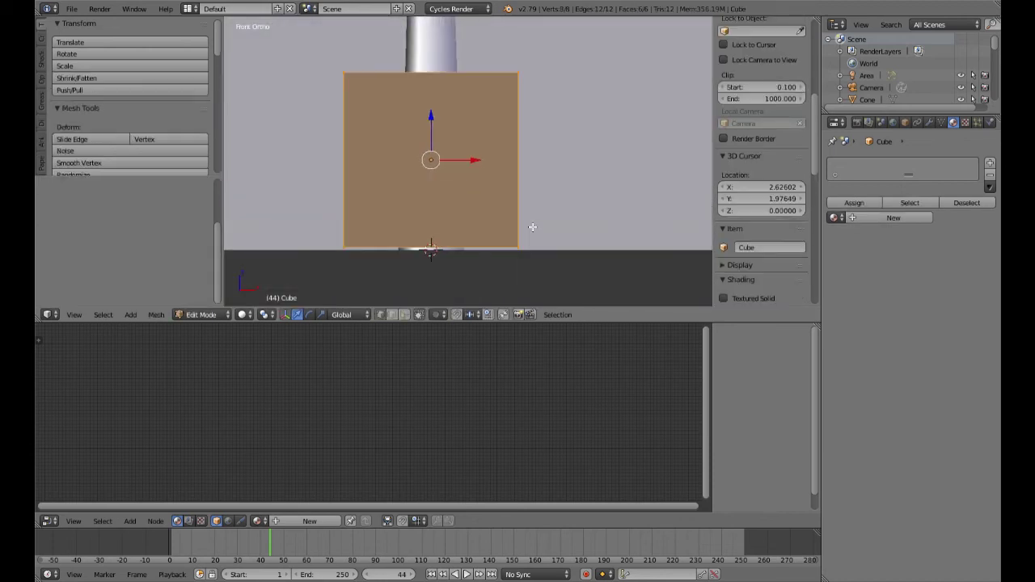
{"action": "scroll", "coordinate": [448, 234], "scroll_direction": "down", "scroll_amount": 7}
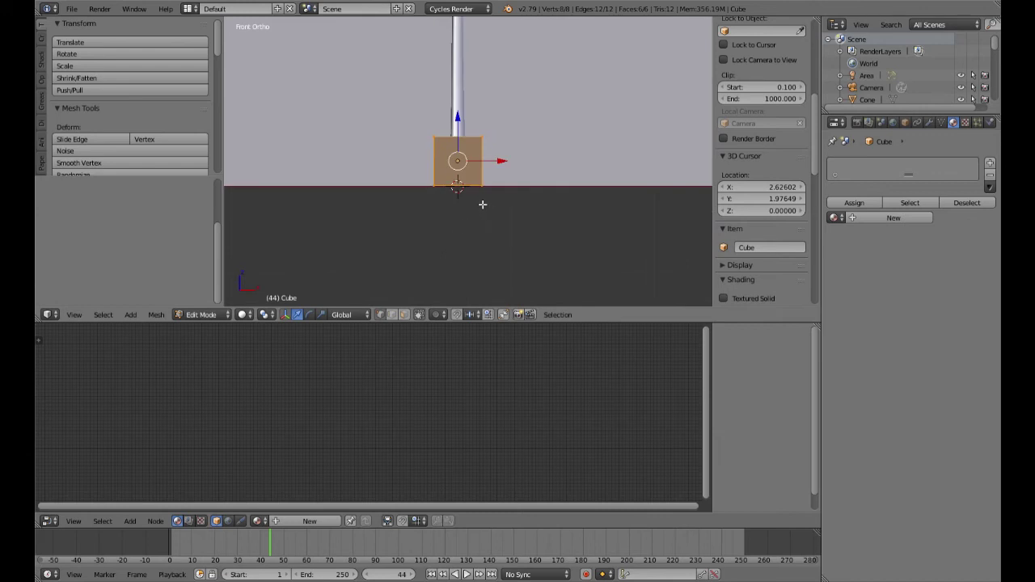
{"action": "scroll", "coordinate": [483, 205], "scroll_direction": "up", "scroll_amount": 3}
{"action": "right_click", "coordinate": [483, 205]}
{"action": "middle_click_drag", "start_coordinate": [516, 221], "coordinate": [490, 250]}
{"action": "right_click", "coordinate": [434, 297], "text": "shift"}
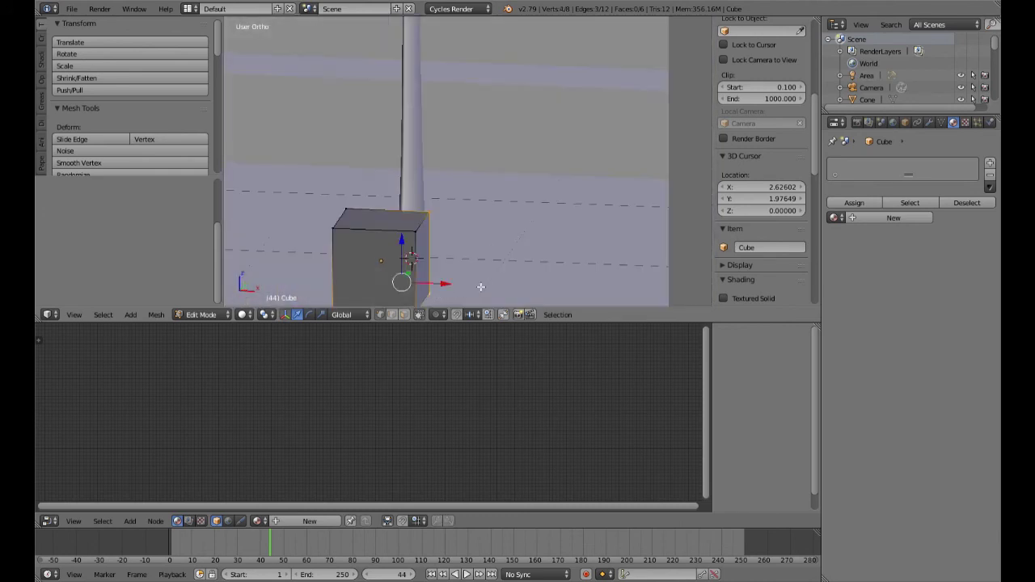
{"action": "right_click", "coordinate": [449, 300], "text": "shift"}
{"action": "right_click", "coordinate": [431, 305], "text": "shift"}
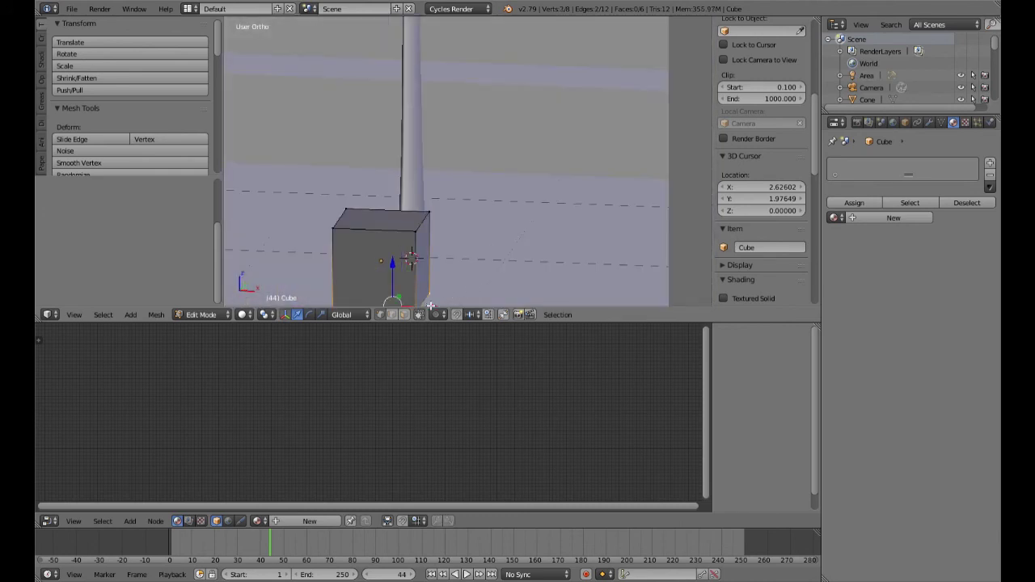
{"action": "middle_click_drag", "start_coordinate": [416, 287], "coordinate": [451, 280]}
{"action": "right_click", "coordinate": [531, 283], "text": "shift"}
{"action": "middle_click_drag", "start_coordinate": [551, 283], "coordinate": [372, 340]}
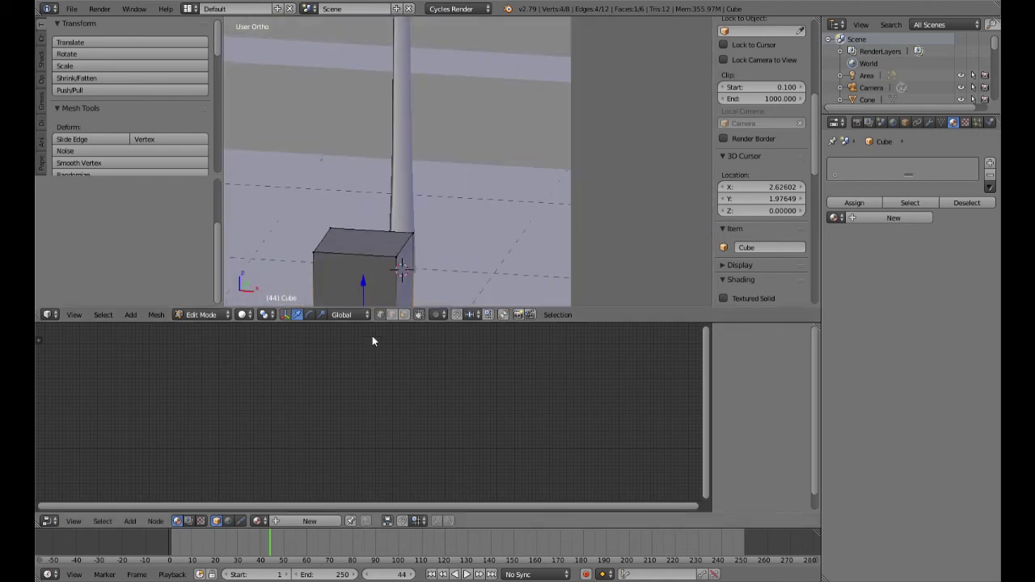
Isolate the cube's layer and snap the 3D cursor to the selected bottom face
{"action": "key", "text": "Tab"}
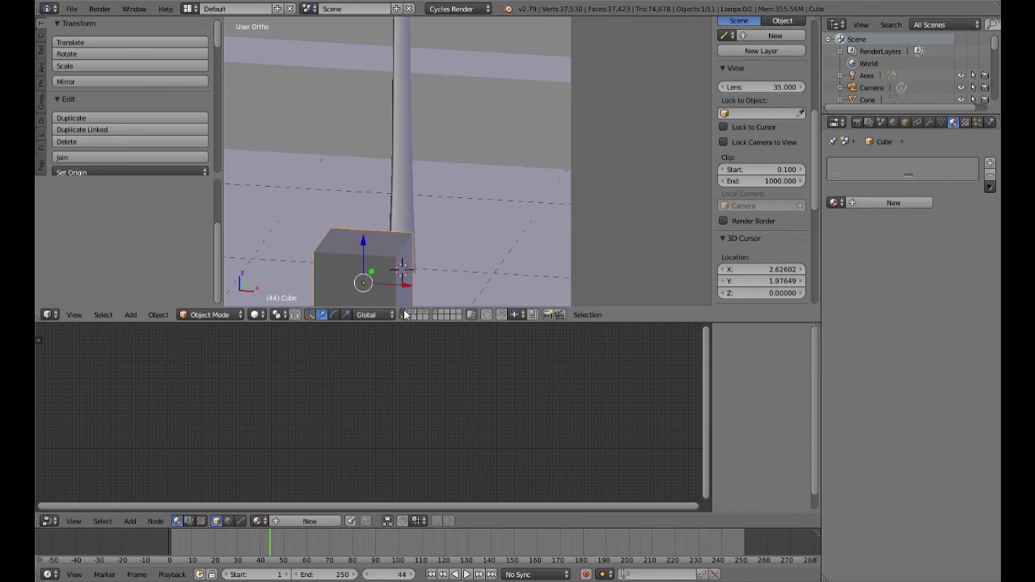
{"action": "left_click", "coordinate": [415, 312]}
{"action": "middle_click_drag", "start_coordinate": [415, 313], "coordinate": [262, 239]}
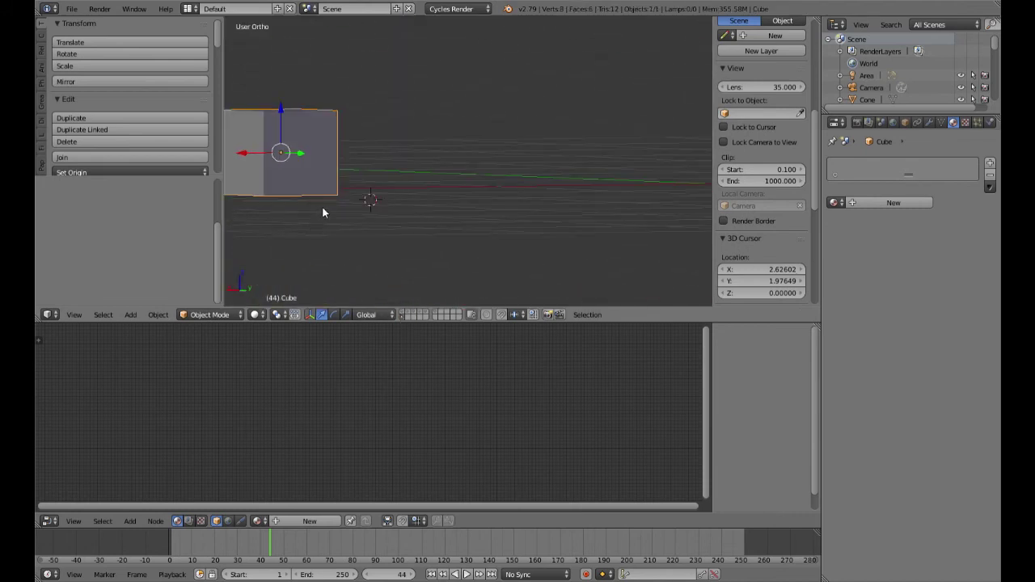
{"action": "key", "text": "Tab"}
{"action": "middle_click_drag", "start_coordinate": [326, 208], "coordinate": [492, 221]}
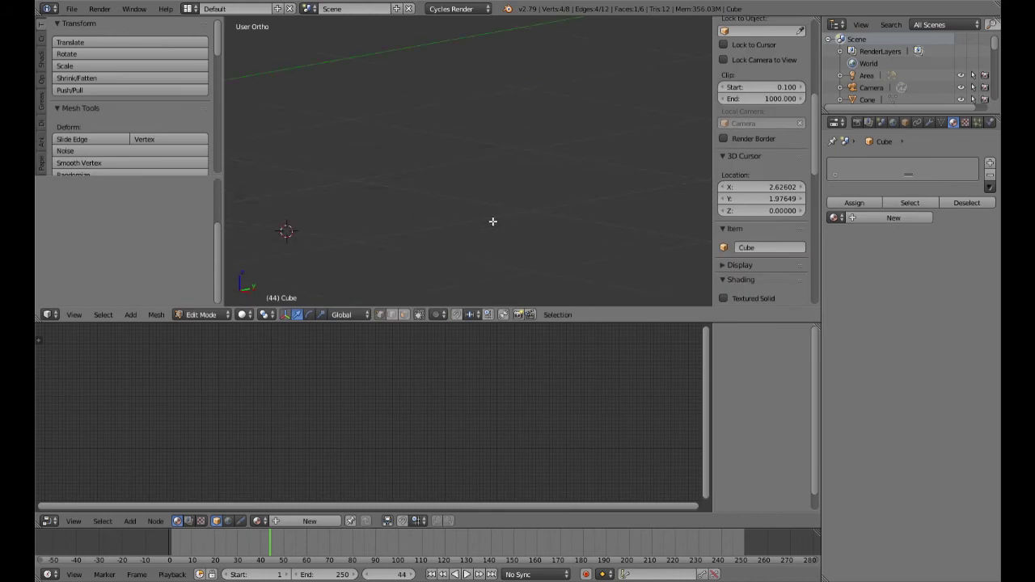
{"action": "key", "text": "KP_1"}
{"action": "key", "text": "shift+s"}
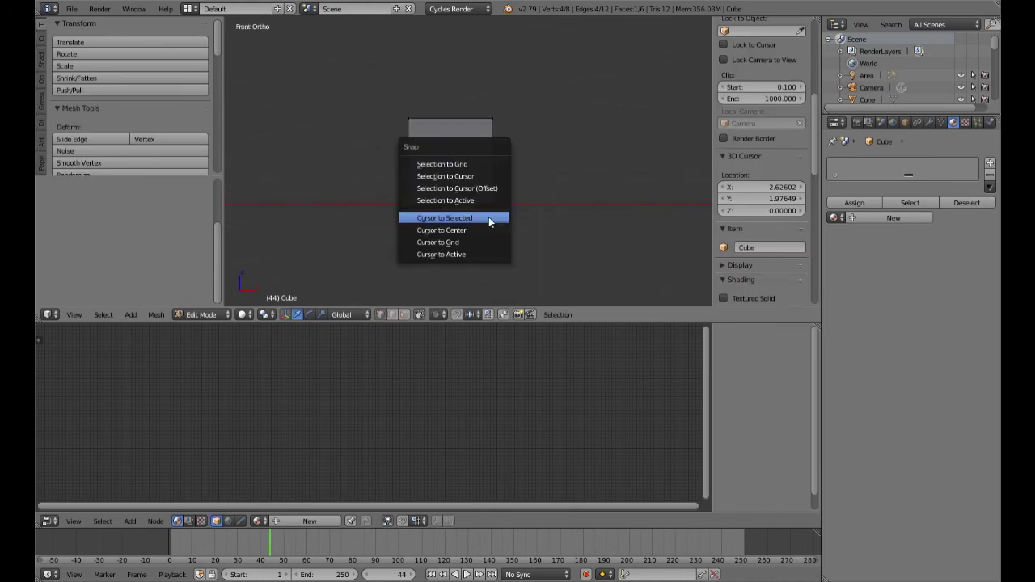
{"action": "left_click", "coordinate": [488, 217]}
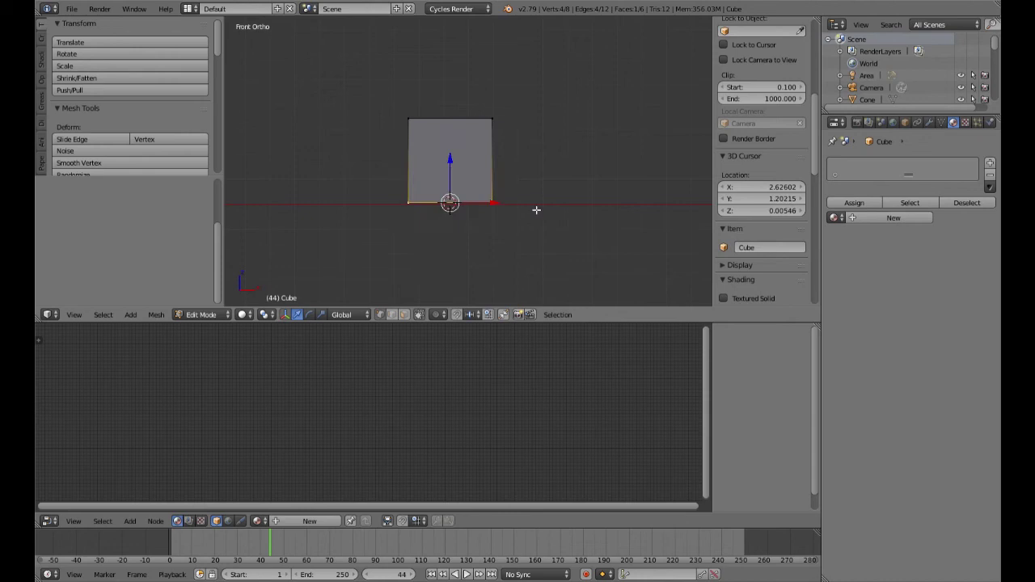
Set the cube's origin to the 3D cursor at its base
{"action": "key", "text": "Tab"}
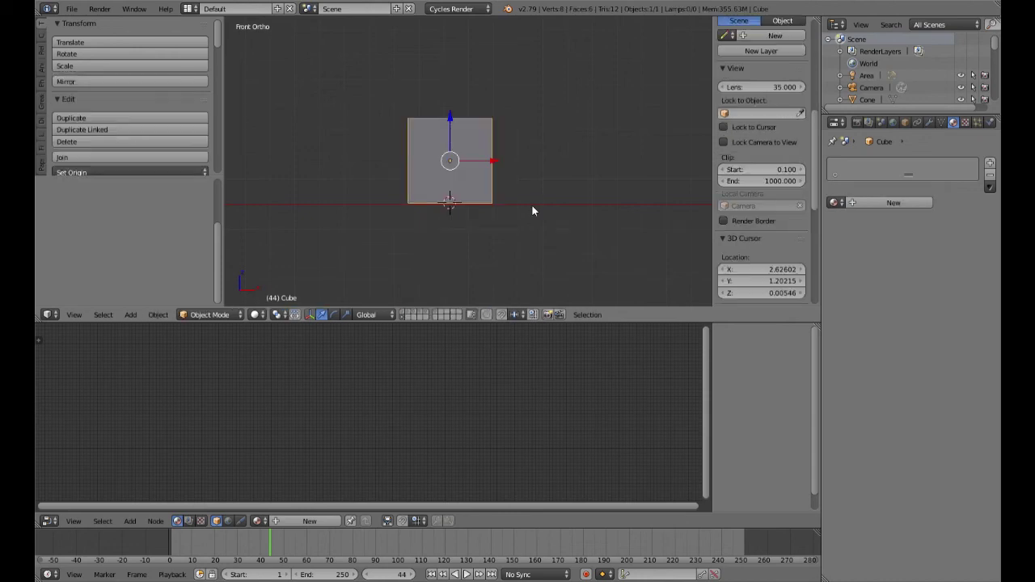
{"action": "key", "text": "ctrl+shift+alt+c"}
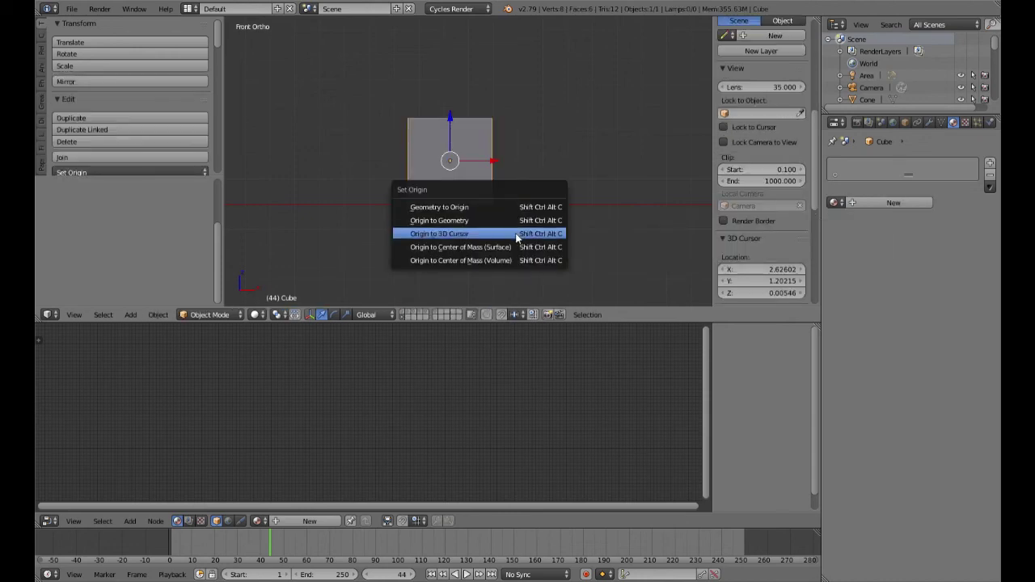
{"action": "left_click", "coordinate": [516, 233]}
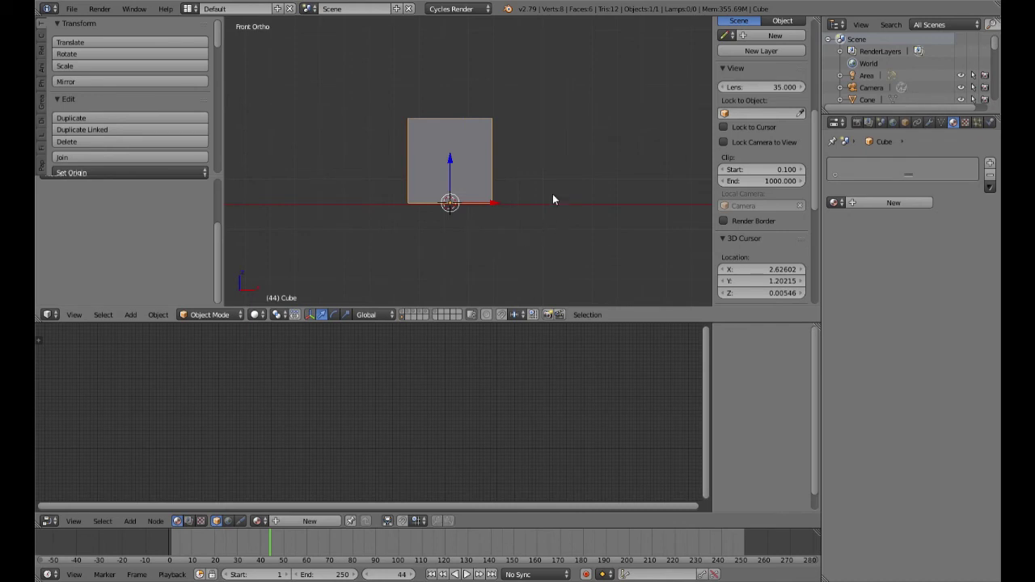
Show all scene layers again and view the cube and floor from above
{"action": "key", "text": "s"}
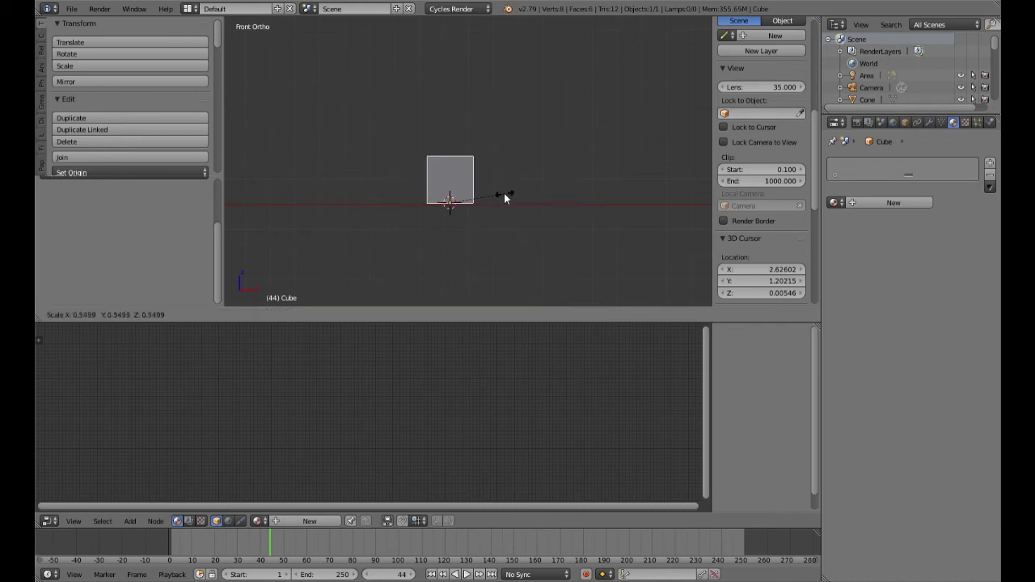
{"action": "key", "text": "Escape"}
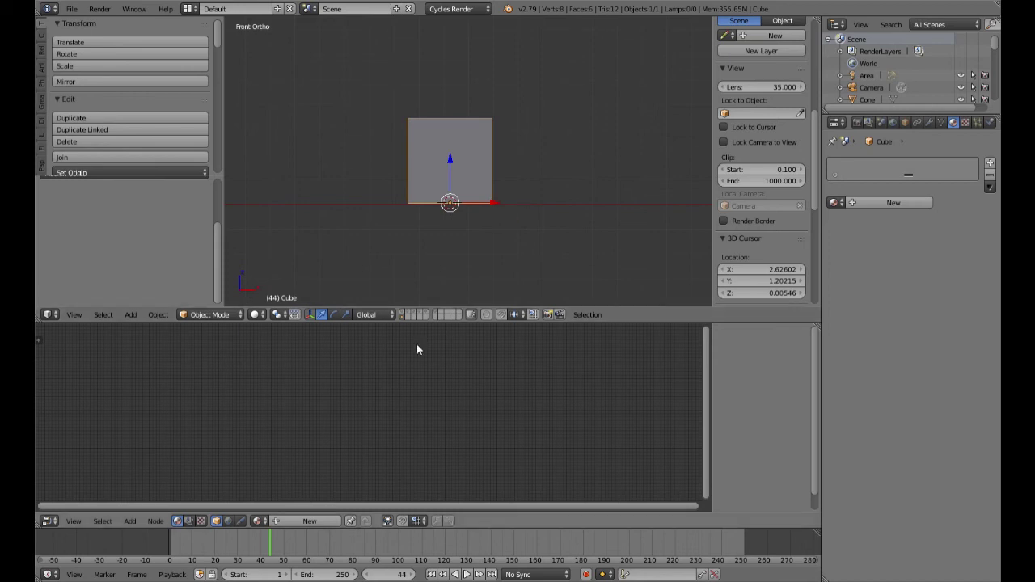
{"action": "left_click", "coordinate": [403, 311]}
{"action": "scroll", "coordinate": [466, 270], "scroll_direction": "down", "scroll_amount": 3}
{"action": "middle_click_drag", "start_coordinate": [476, 253], "coordinate": [473, 280]}
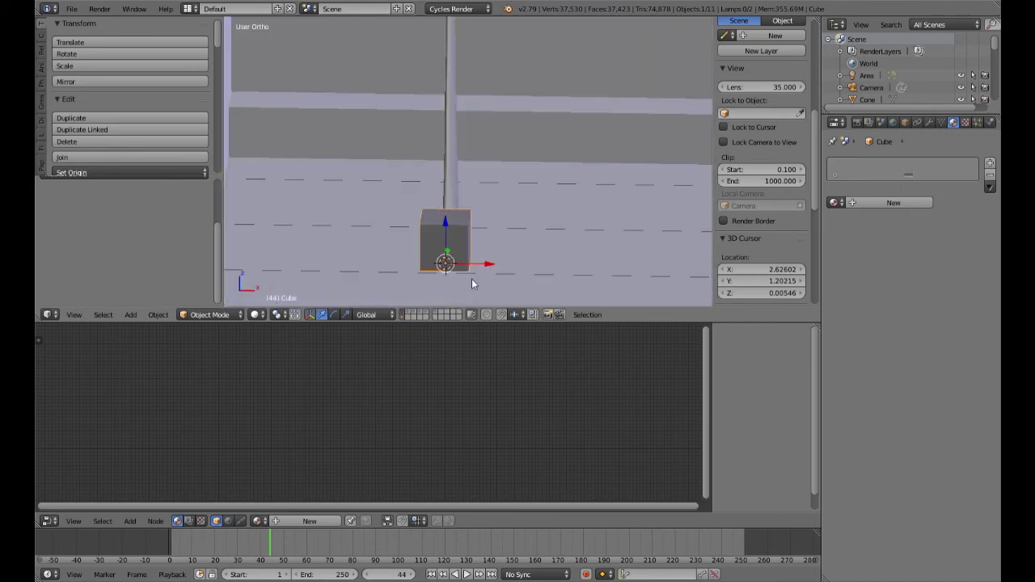
In camera view, move the box into the shot and enlarge it slightly without changing its height
{"action": "key", "text": "KP_0"}
{"action": "left_click_drag", "start_coordinate": [570, 223], "coordinate": [552, 242]}
{"action": "key", "text": "g"}
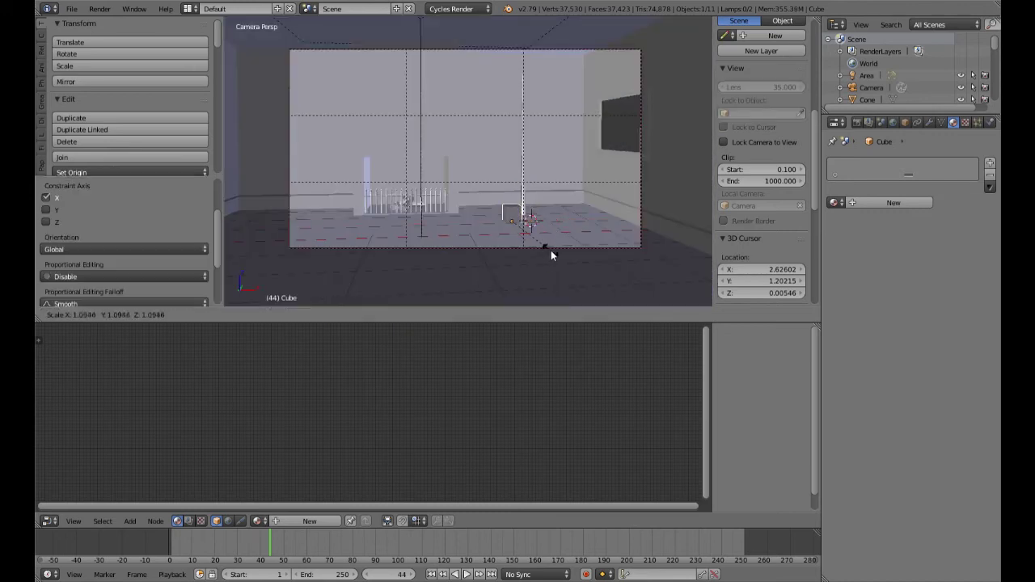
{"action": "left_click", "coordinate": [568, 256]}
{"action": "left_click_drag", "start_coordinate": [552, 224], "coordinate": [552, 226]}
{"action": "key", "text": "s"}
{"action": "key", "text": "shift+z"}
{"action": "left_click", "coordinate": [566, 231]}
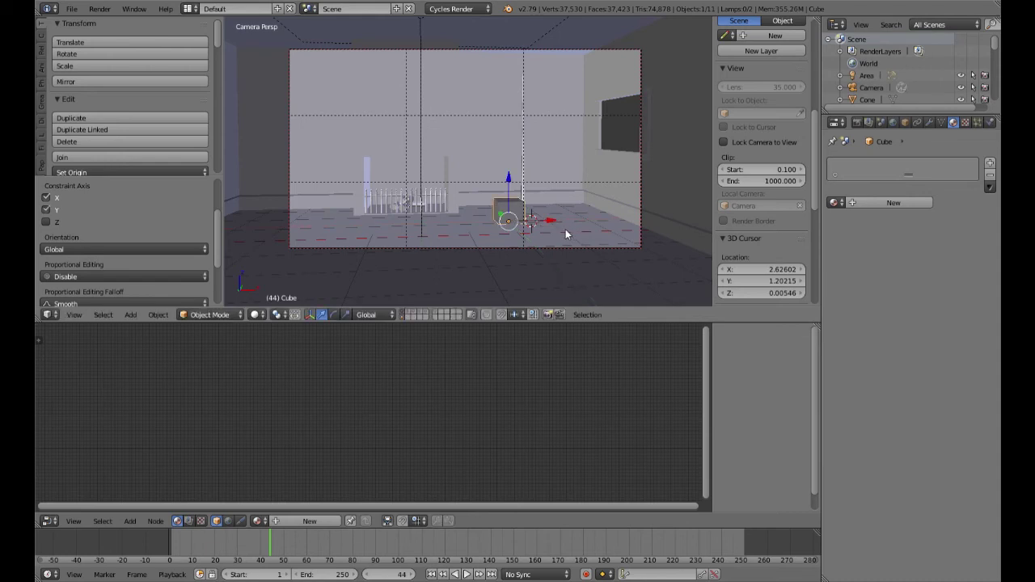
Duplicate the box, place the copy beside it along X and rotate it around Z
{"action": "key", "text": "shift+d"}
{"action": "right_click", "coordinate": [560, 224]}
{"action": "key", "text": "g"}
{"action": "key", "text": "x"}
{"action": "left_click", "coordinate": [596, 227]}
{"action": "key", "text": "r"}
{"action": "key", "text": "z"}
{"action": "left_click", "coordinate": [566, 251]}
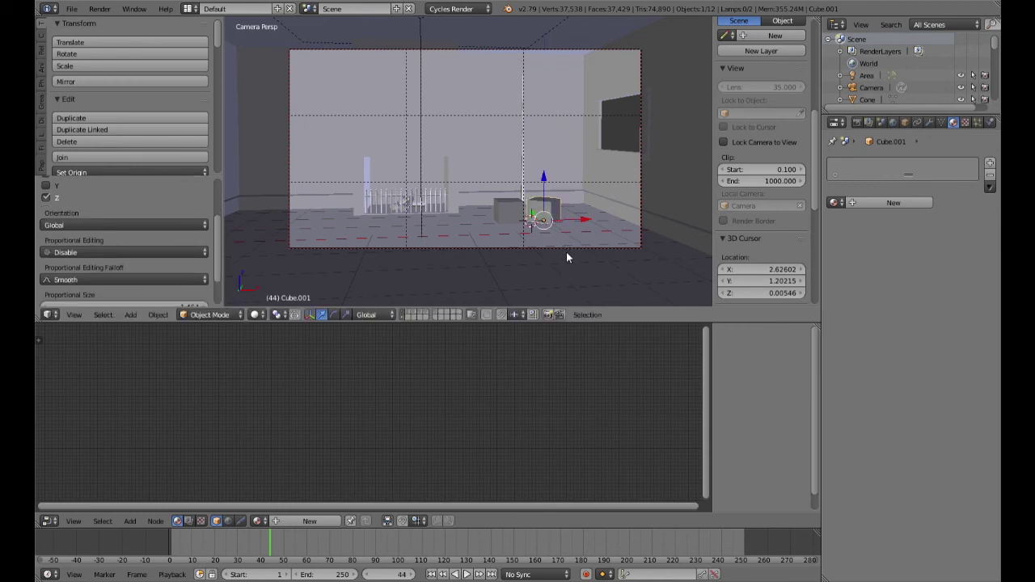
{"action": "key", "text": "r"}
{"action": "right_click", "coordinate": [549, 228]}
Add a second copy of the box and shift it along Y next to the others
{"action": "key", "text": "shift+d"}
{"action": "right_click", "coordinate": [549, 229]}
{"action": "key", "text": "g"}
{"action": "key", "text": "y"}
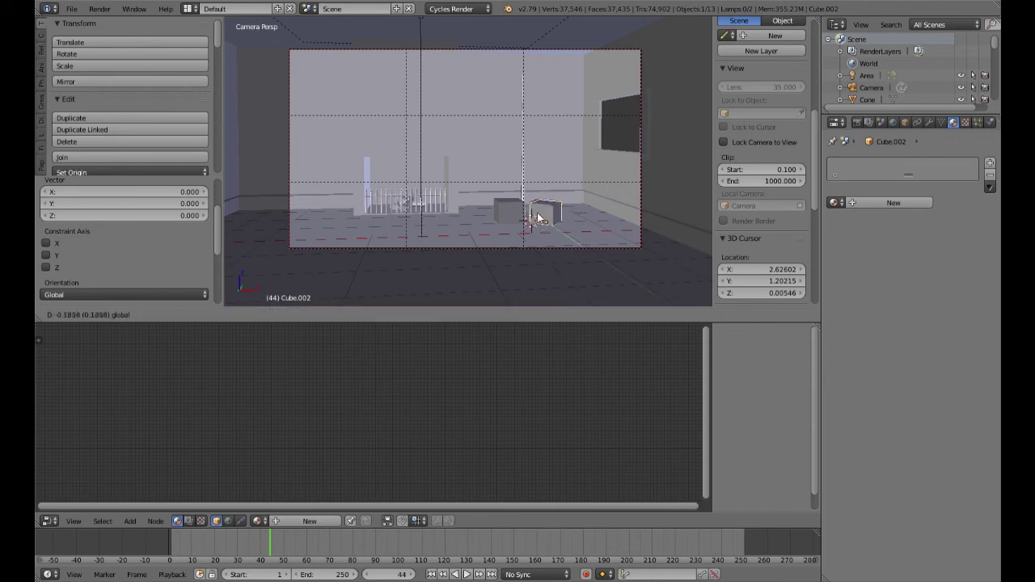
{"action": "left_click", "coordinate": [546, 229]}
{"action": "key", "text": "g"}
{"action": "key", "text": "y"}
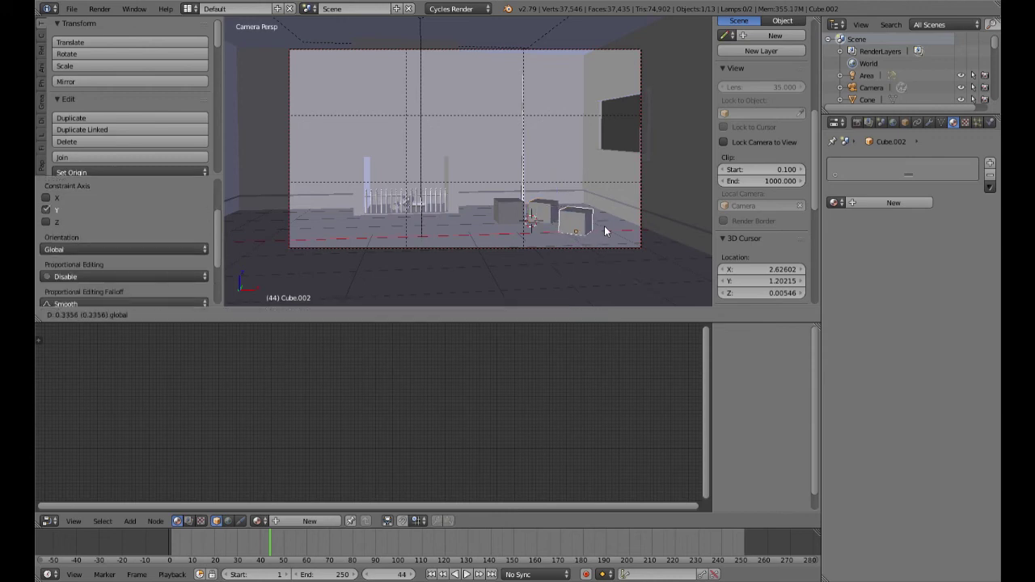
{"action": "left_click", "coordinate": [605, 225]}
Refine the second copy's position along X and Z, then preview the group in rendered shading
{"action": "key", "text": "g"}
{"action": "left_click", "coordinate": [602, 228]}
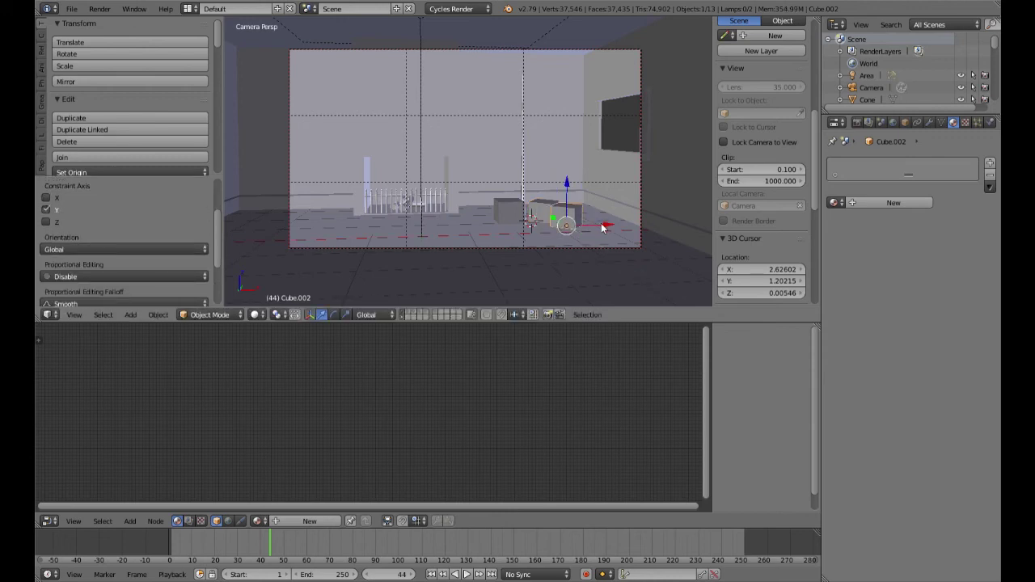
{"action": "key", "text": "g"}
{"action": "key", "text": "x"}
{"action": "left_click", "coordinate": [573, 227]}
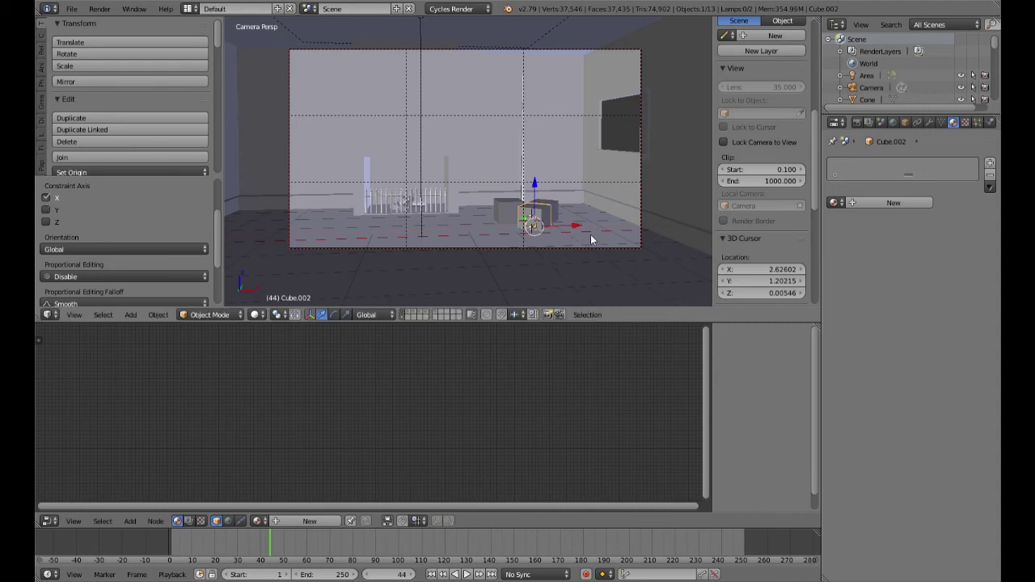
{"action": "key", "text": "g"}
{"action": "key", "text": "z"}
{"action": "left_click", "coordinate": [612, 215]}
{"action": "key", "text": "g"}
{"action": "left_click", "coordinate": [591, 226]}
{"action": "key", "text": "shift+z"}
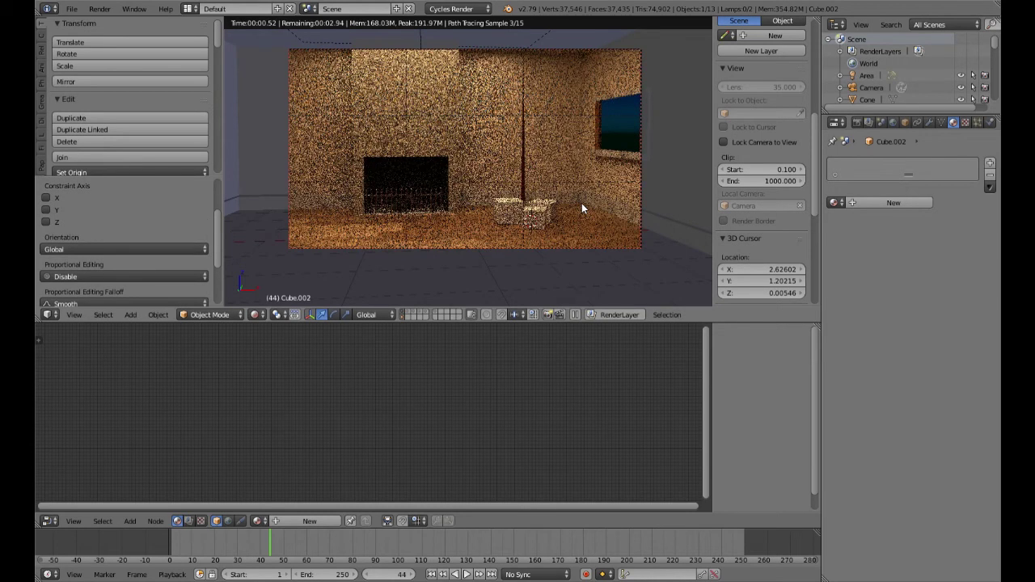
{"action": "key", "text": "shift+z"}
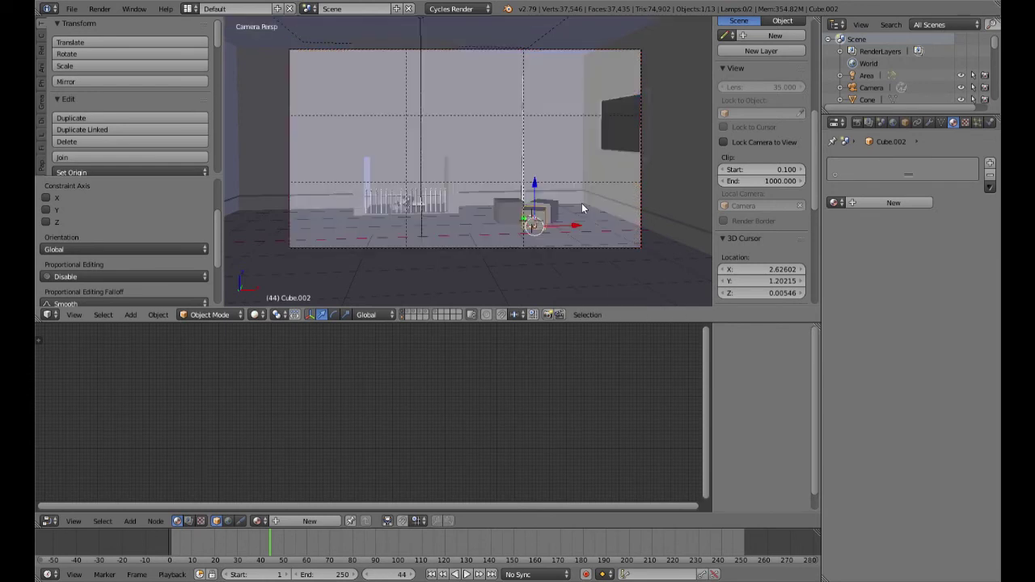
Show only the cubes' layer and view the three cubes from an angled orthographic front view
{"action": "left_click", "coordinate": [403, 317]}
{"action": "key", "text": "KP_0"}
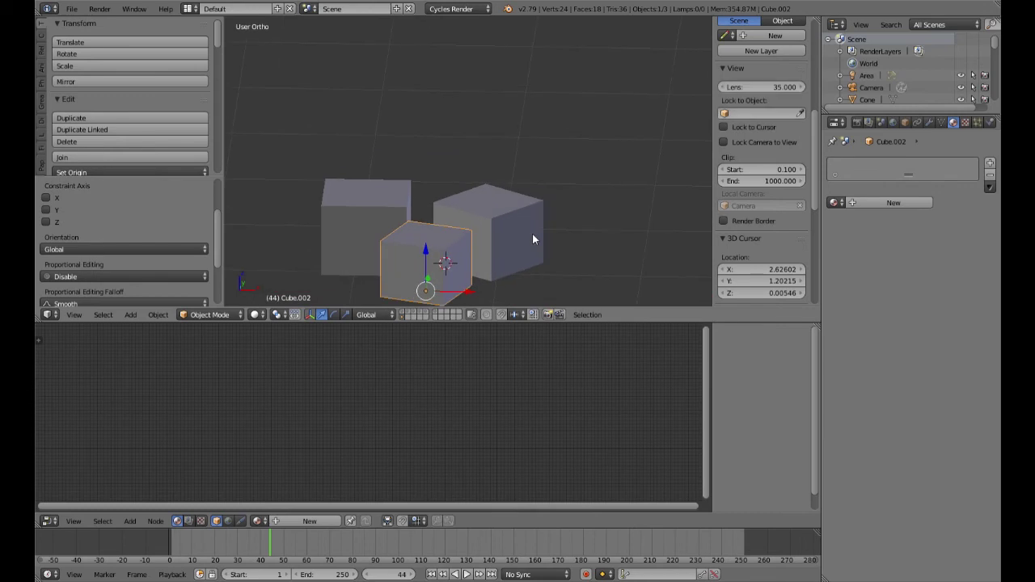
{"action": "key", "text": "KP_5"}
{"action": "scroll", "coordinate": [483, 264], "scroll_direction": "up", "scroll_amount": 2}
{"action": "key", "text": "KP_1"}
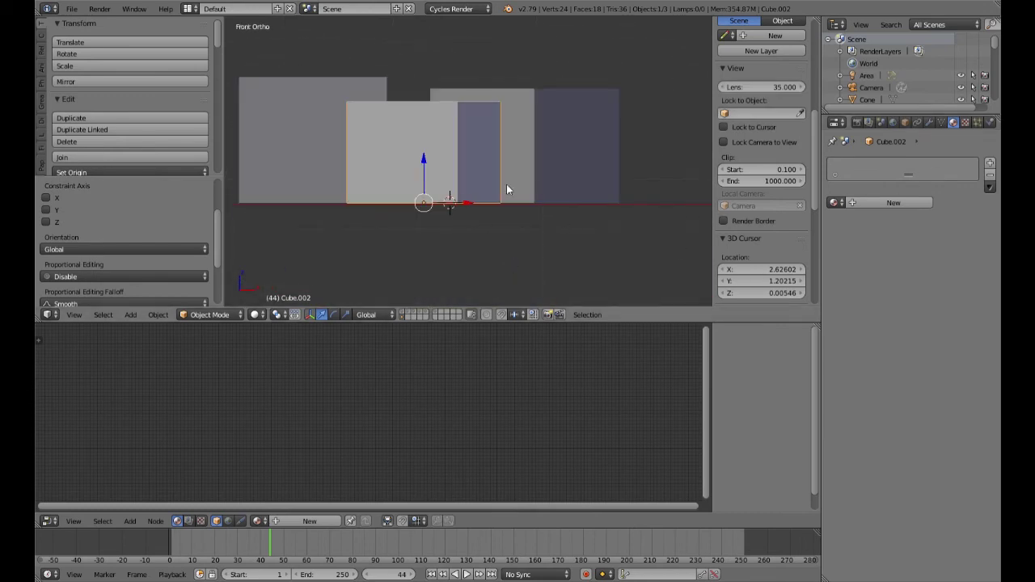
{"action": "scroll", "coordinate": [544, 184], "scroll_direction": "down", "scroll_amount": 2}
{"action": "middle_click_drag", "start_coordinate": [544, 184], "coordinate": [567, 203]}
{"action": "scroll", "coordinate": [567, 203], "scroll_direction": "up", "scroll_amount": 1}
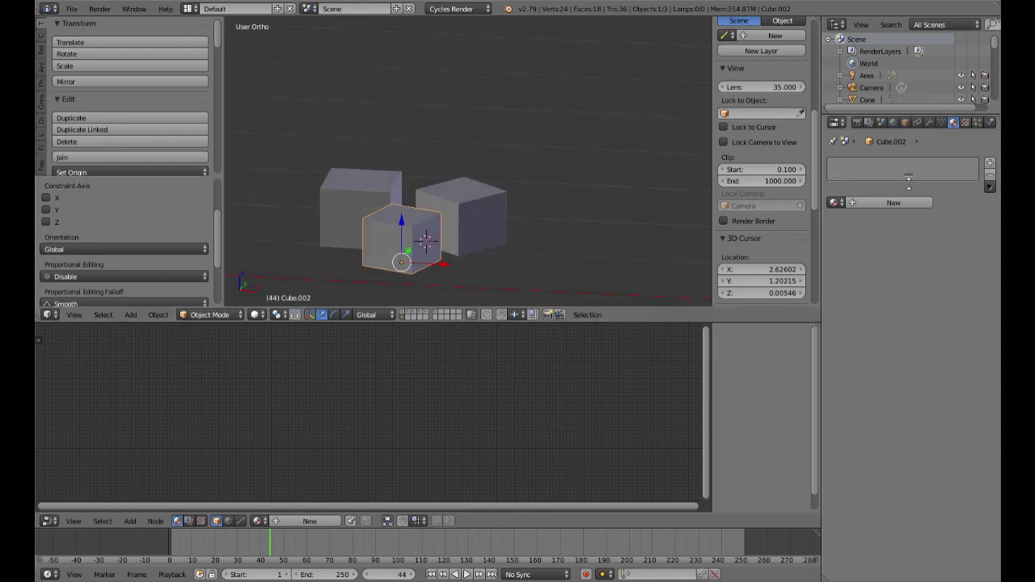
{"action": "left_click", "coordinate": [930, 122]}
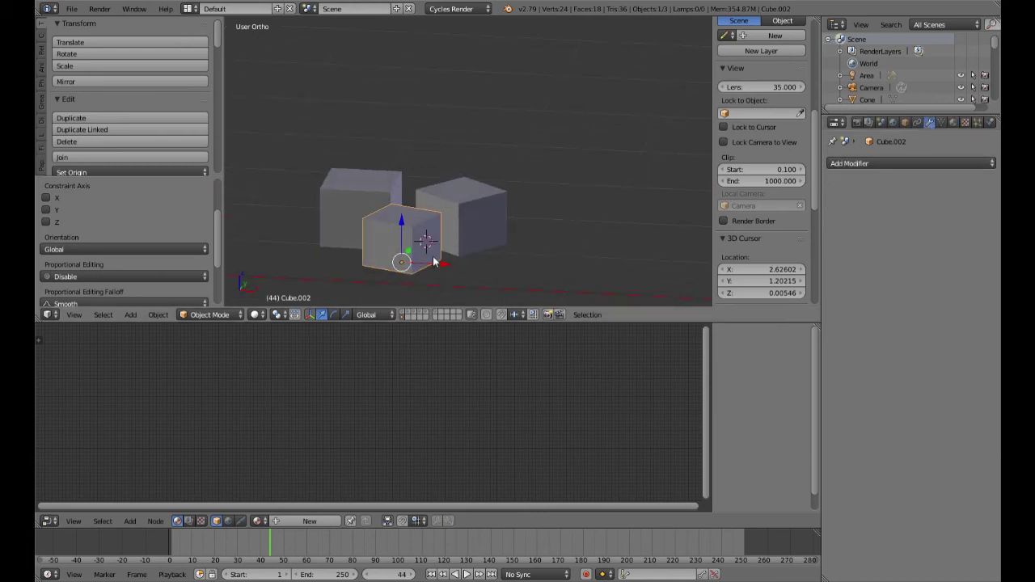
Add two centred loop cuts to Cube.002 in Edit Mode
{"action": "key", "text": "Tab"}
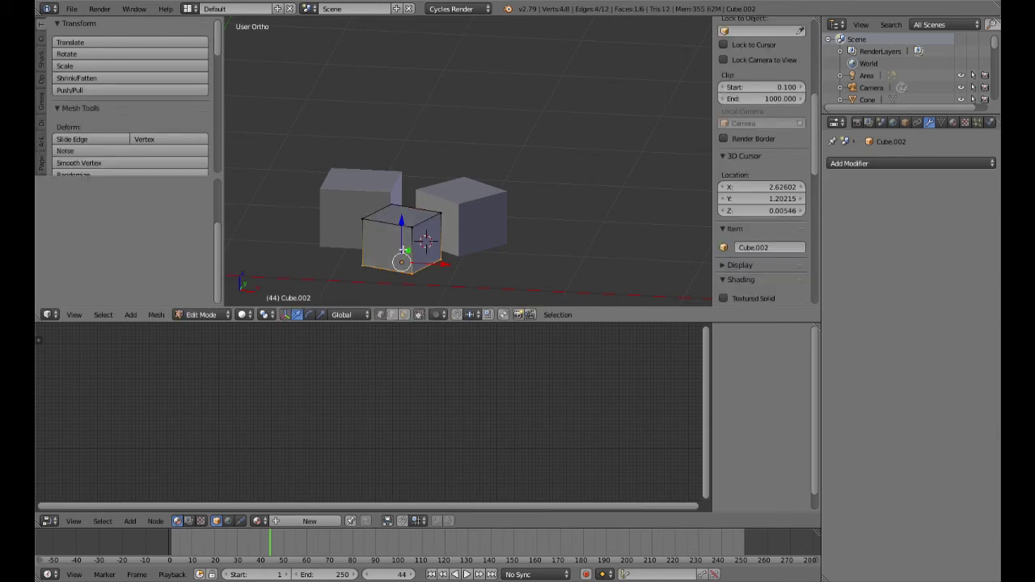
{"action": "key", "text": "ctrl+r"}
{"action": "left_click", "coordinate": [403, 244]}
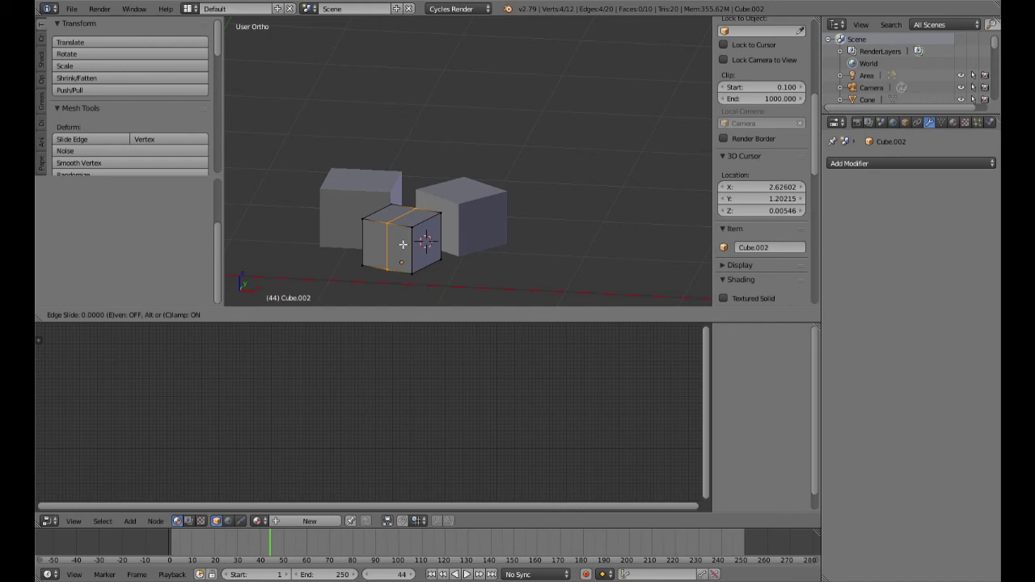
{"action": "right_click", "coordinate": [402, 244]}
{"action": "key", "text": "ctrl+r"}
{"action": "left_click", "coordinate": [435, 238]}
{"action": "right_click", "coordinate": [434, 238]}
{"action": "key", "text": "Tab"}
Add two centred loop cuts to the back-right cube
{"action": "right_click", "coordinate": [455, 199]}
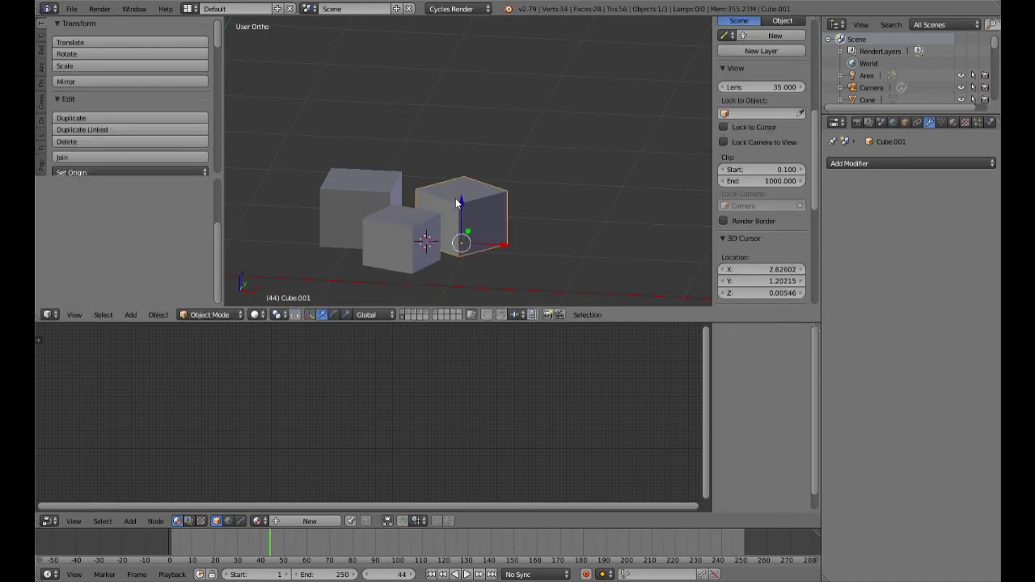
{"action": "key", "text": "Tab"}
{"action": "key", "text": "ctrl+r"}
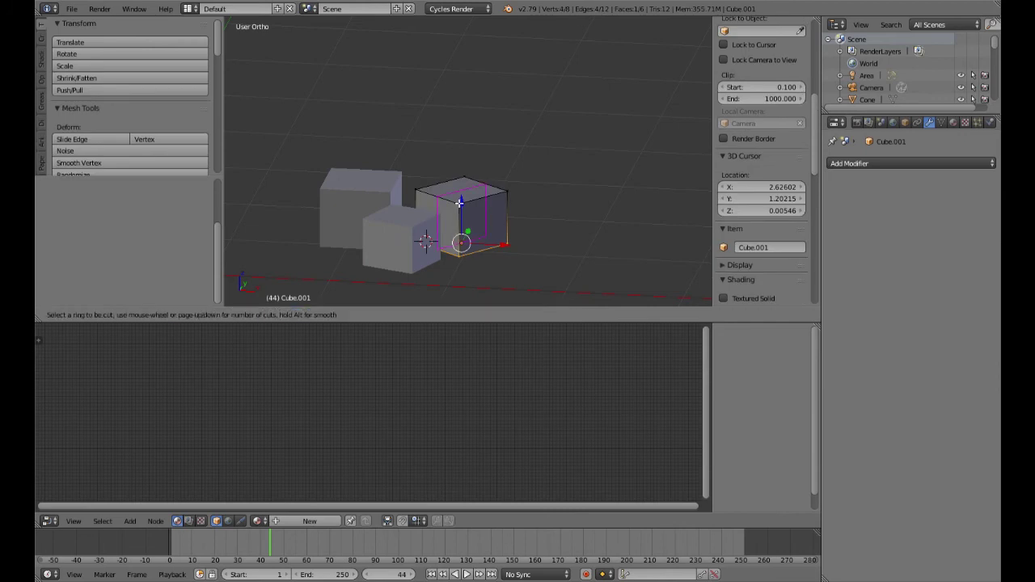
{"action": "left_click", "coordinate": [459, 203]}
{"action": "right_click", "coordinate": [460, 203]}
{"action": "key", "text": "Tab"}
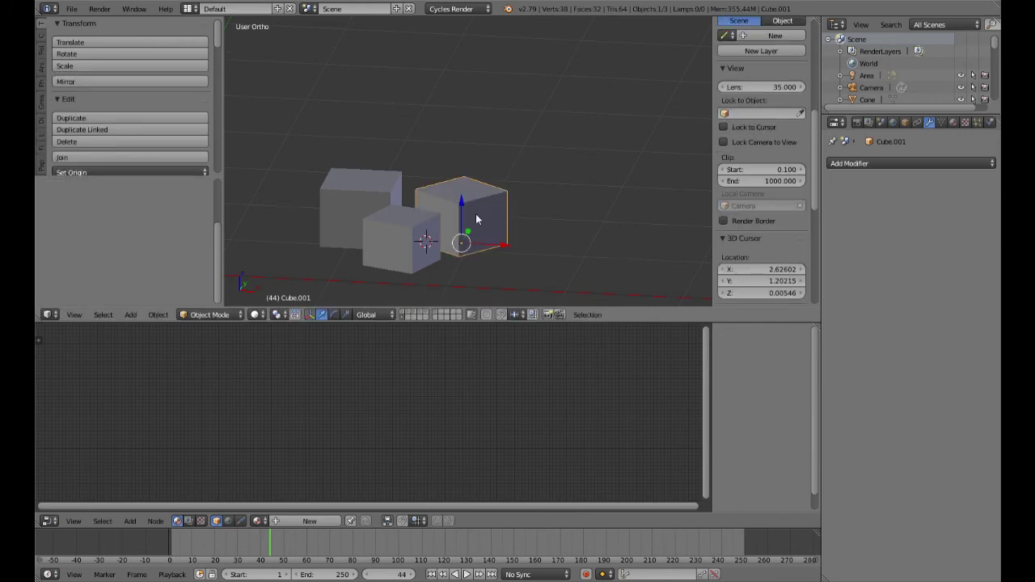
{"action": "key", "text": "Tab"}
{"action": "key", "text": "ctrl+r"}
{"action": "left_click", "coordinate": [485, 221]}
{"action": "right_click", "coordinate": [485, 221]}
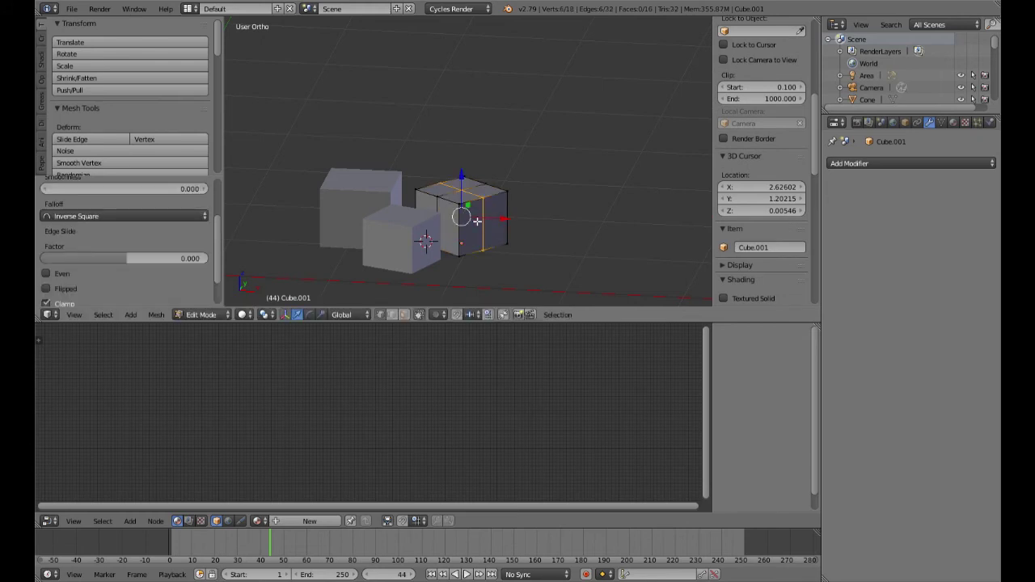
{"action": "key", "text": "Tab"}
Delete the back-right cube and the back cube
{"action": "key", "text": "x"}
{"action": "left_click", "coordinate": [475, 224]}
{"action": "right_click", "coordinate": [370, 197]}
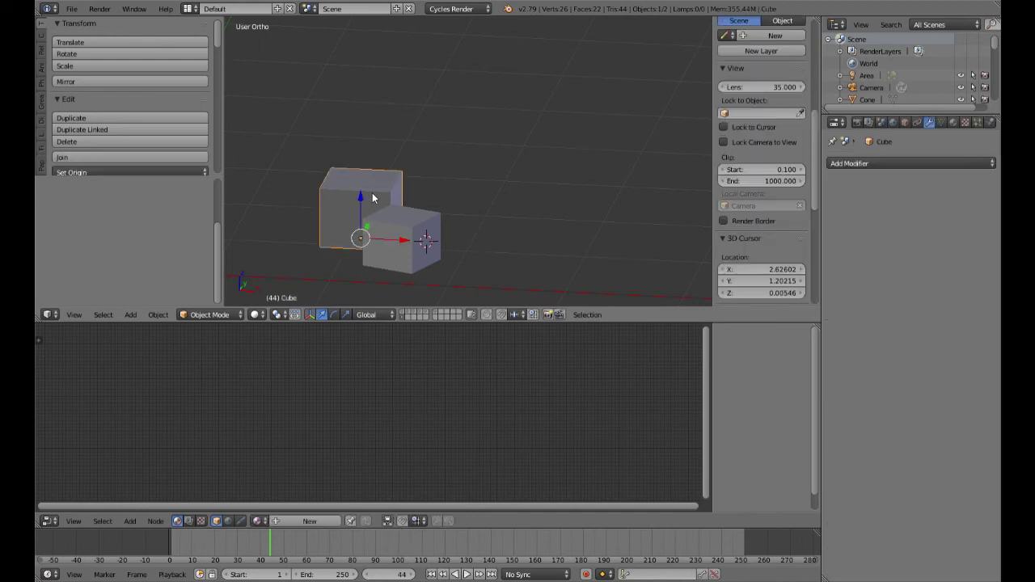
{"action": "key", "text": "x"}
{"action": "left_click", "coordinate": [372, 192]}
Select the remaining front cube and pick its vertical loop across the front face in Edit Mode
{"action": "right_click", "coordinate": [394, 233]}
{"action": "key", "text": "Tab"}
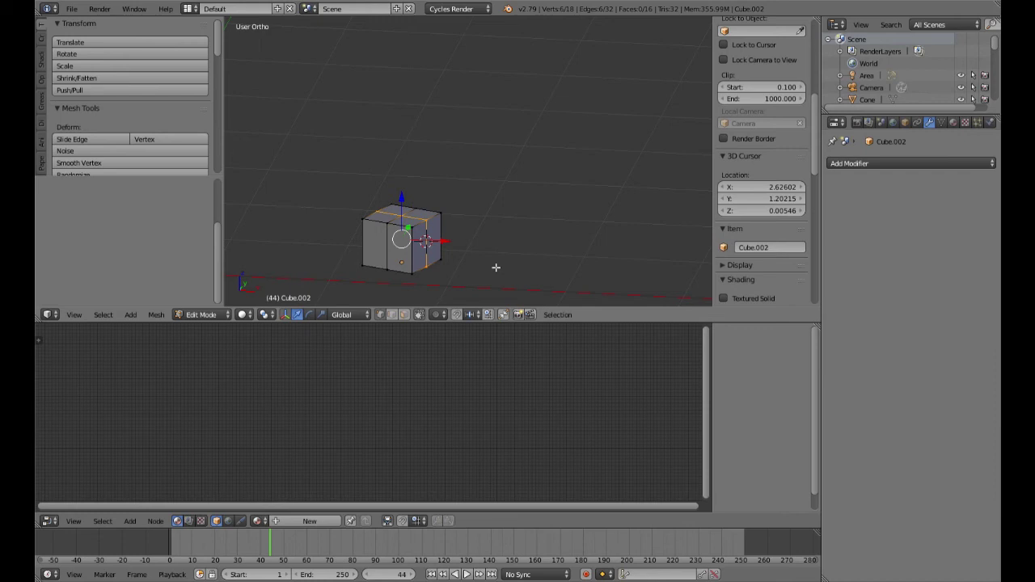
{"action": "right_click", "coordinate": [390, 254], "text": "alt"}
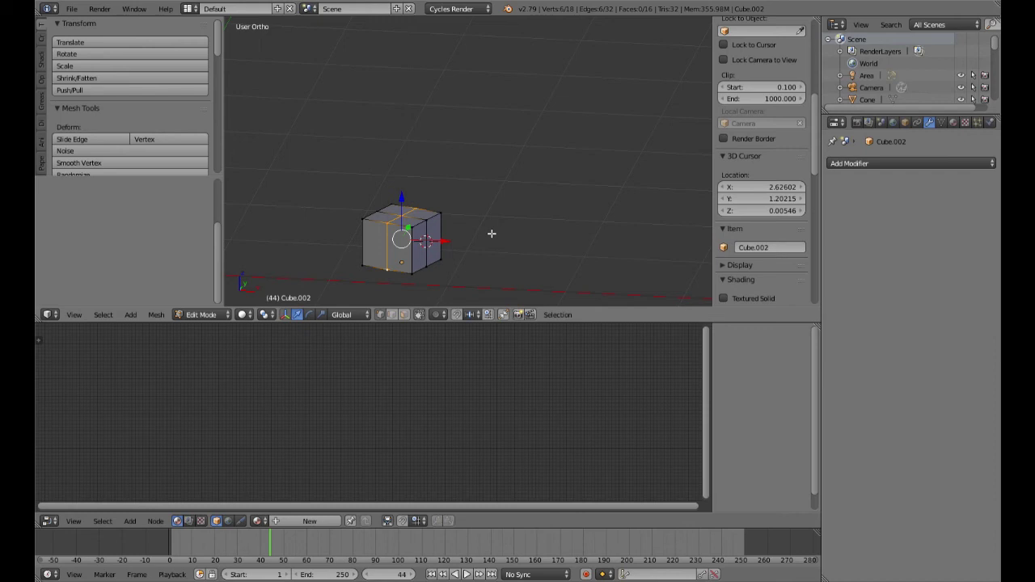
Bevel the front vertical loop into a strip, extrude it in place and separate it as an object
{"action": "key", "text": "ctrl+b"}
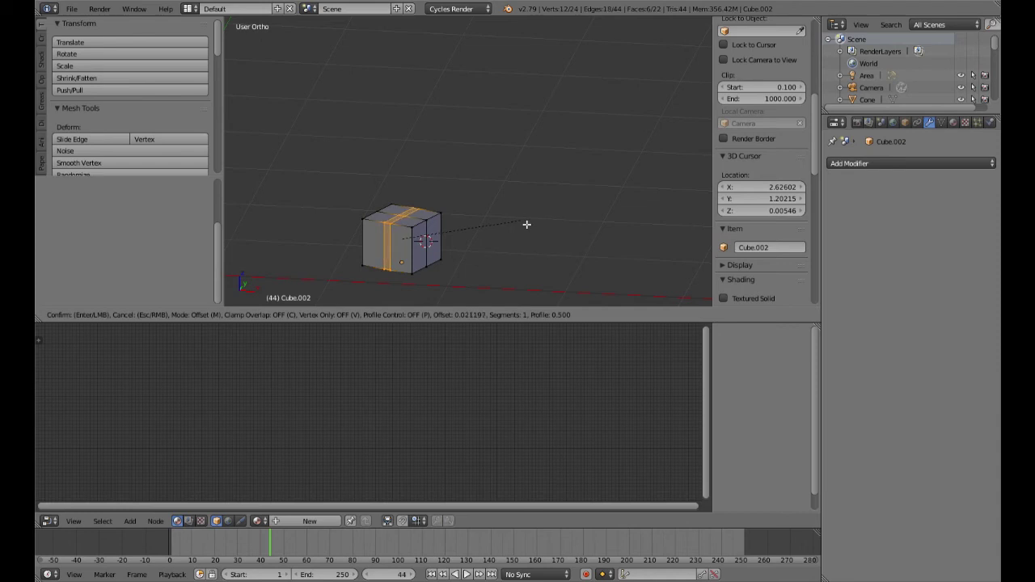
{"action": "left_click", "coordinate": [527, 225]}
{"action": "scroll", "coordinate": [520, 236], "scroll_direction": "up", "scroll_amount": 2}
{"action": "middle_click_drag", "start_coordinate": [519, 239], "coordinate": [565, 181], "text": "shift"}
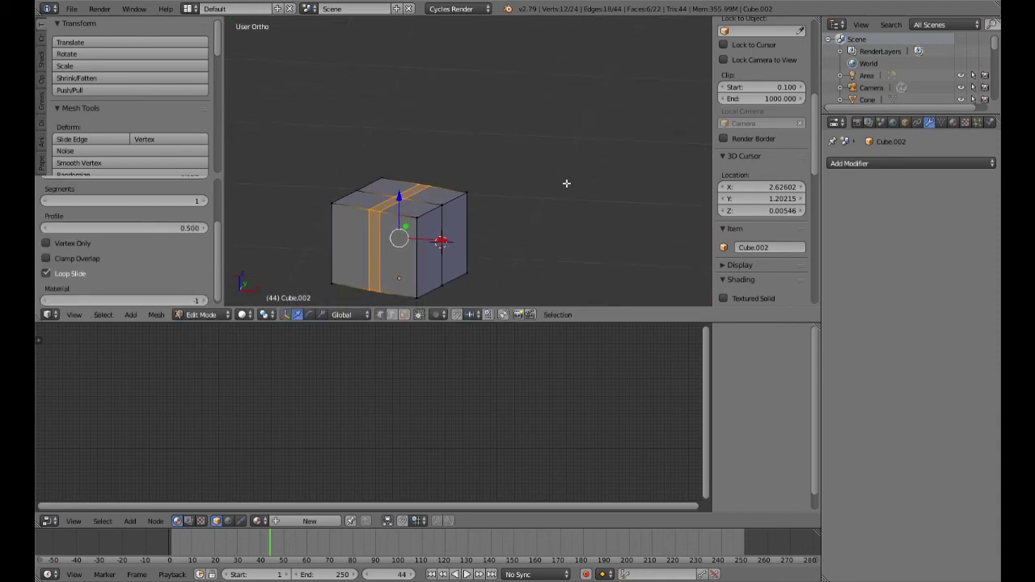
{"action": "key", "text": "e"}
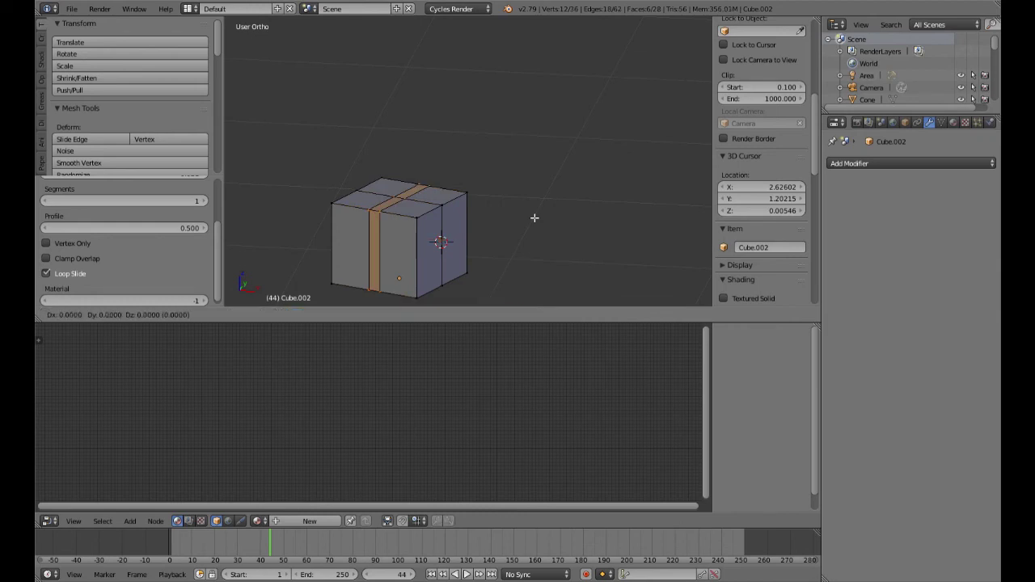
{"action": "right_click", "coordinate": [534, 218]}
{"action": "key", "text": "p"}
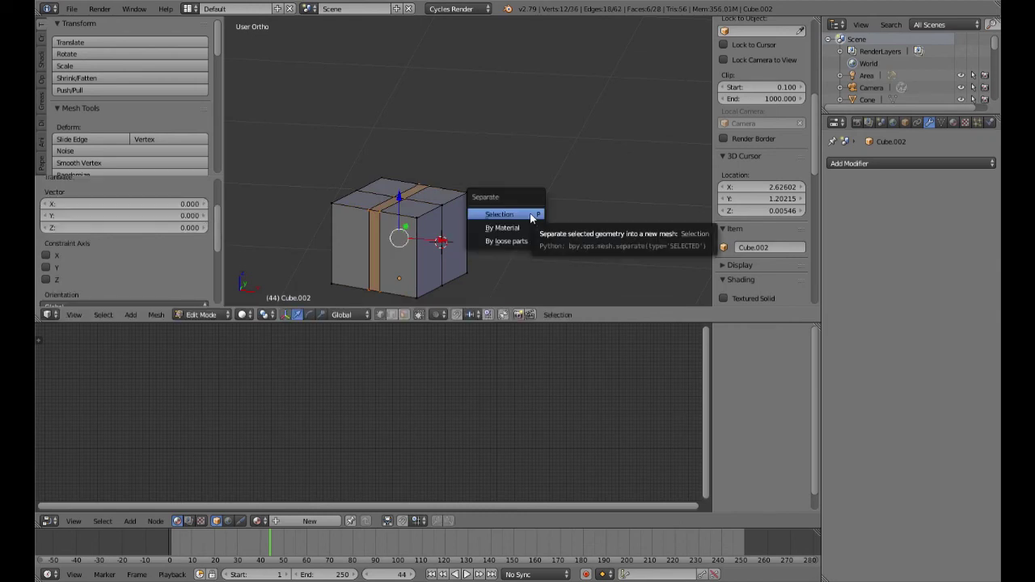
{"action": "left_click", "coordinate": [532, 214]}
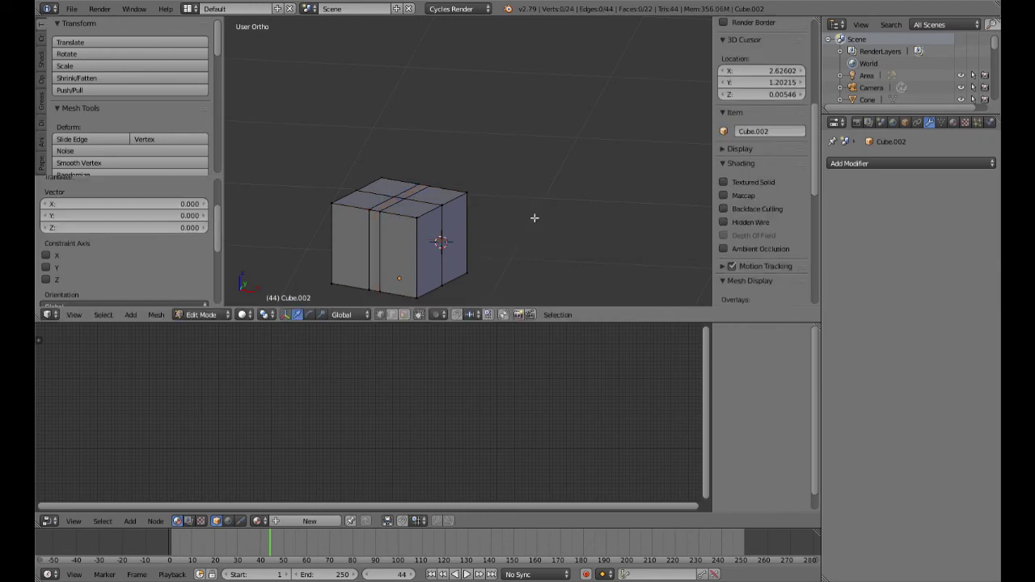
{"action": "key", "text": "Tab"}
Bevel the loop over the top and right side into a second strip and separate it
{"action": "right_click", "coordinate": [374, 225]}
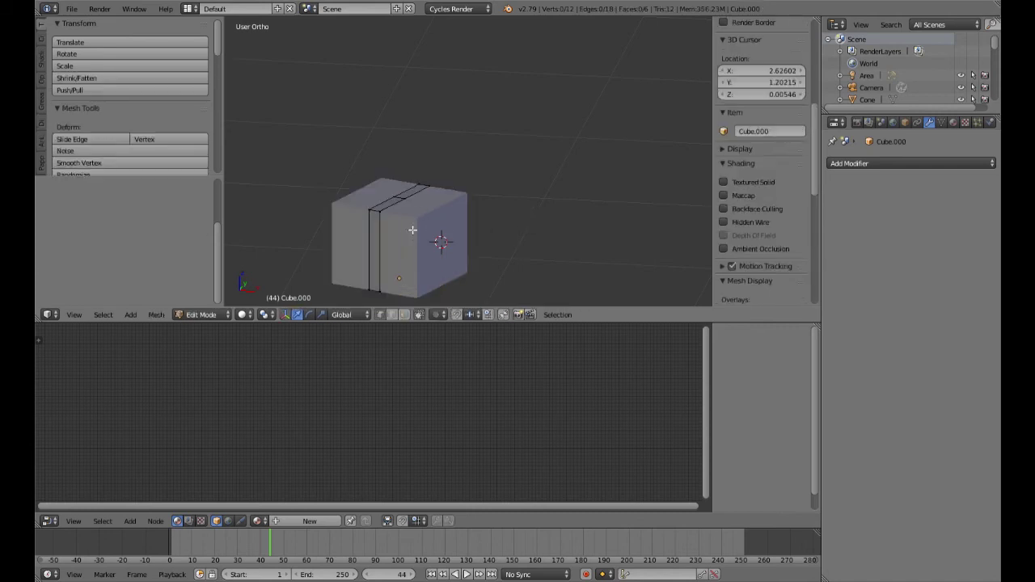
{"action": "right_click", "coordinate": [436, 215]}
{"action": "key", "text": "Tab"}
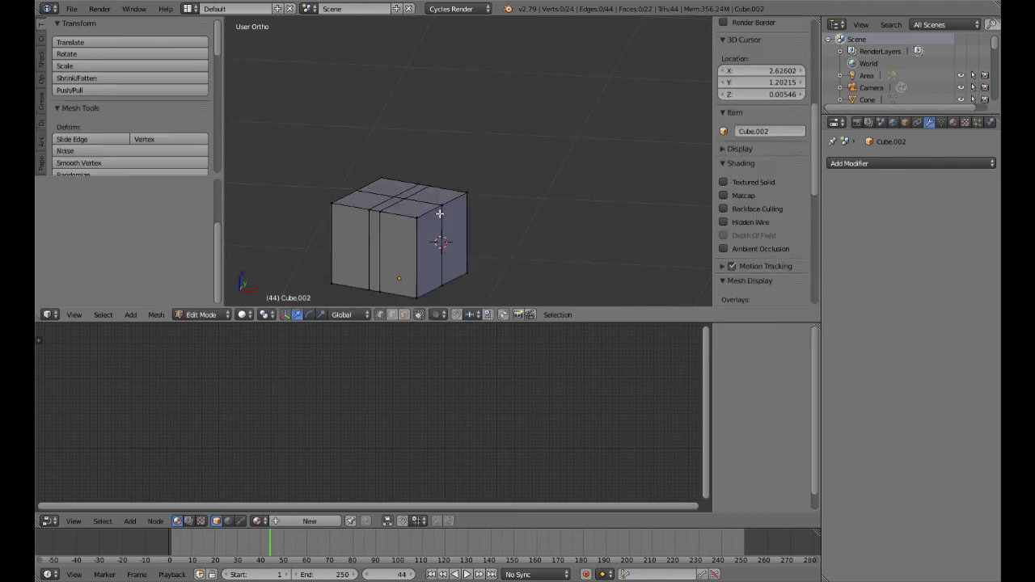
{"action": "right_click", "coordinate": [449, 226], "text": "alt"}
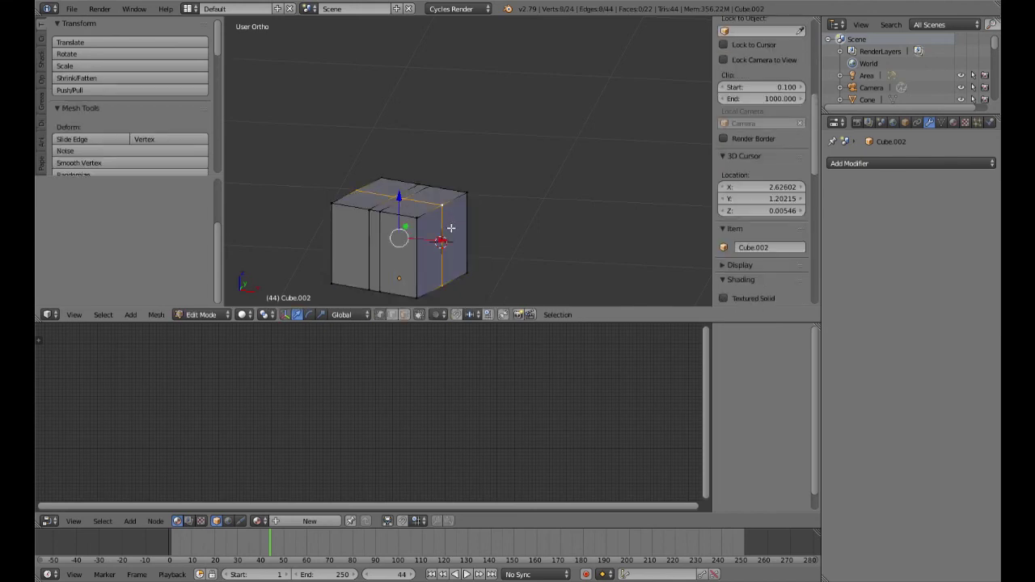
{"action": "key", "text": "ctrl+b"}
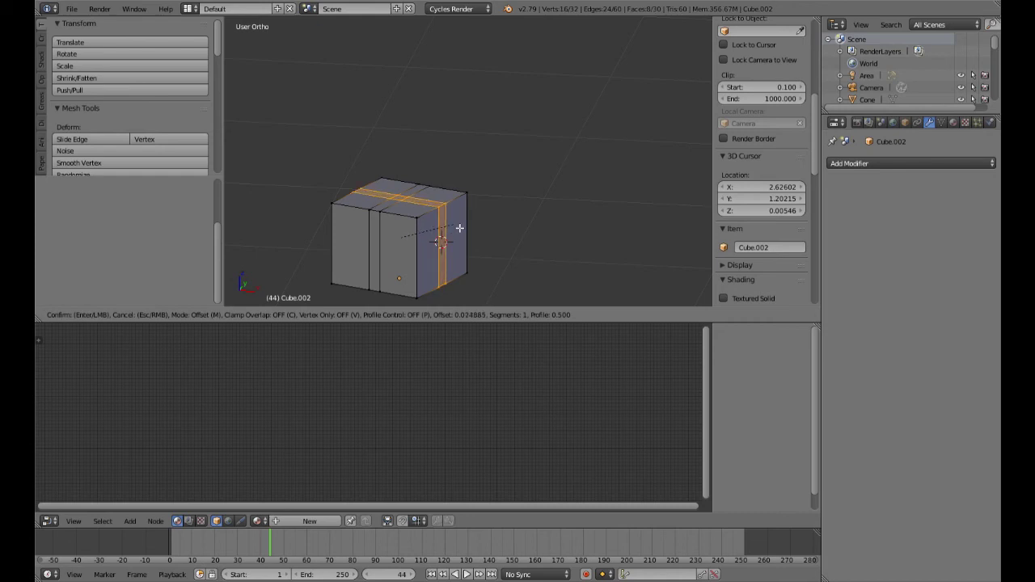
{"action": "left_click", "coordinate": [460, 229]}
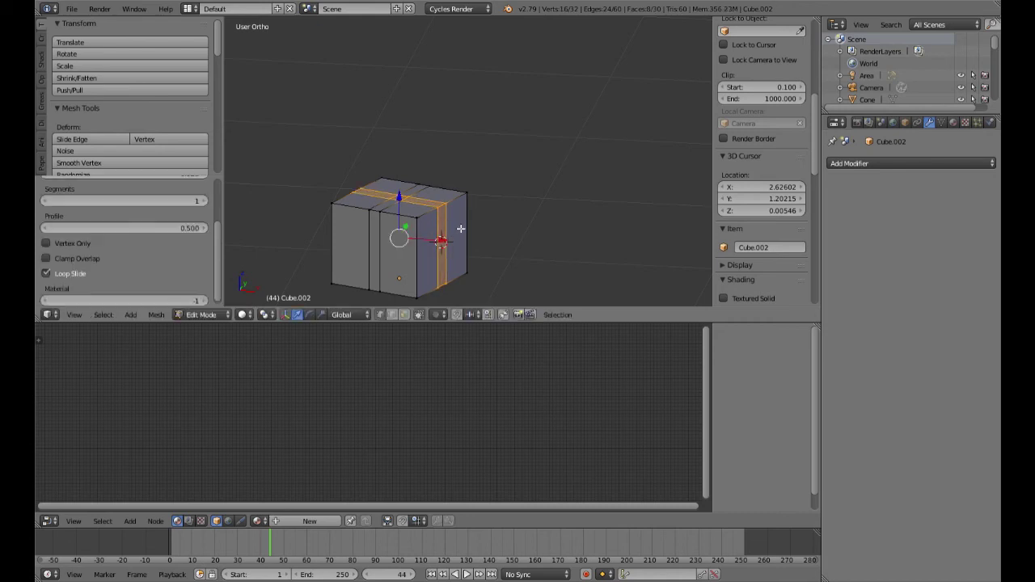
{"action": "key", "text": "g"}
{"action": "left_click", "coordinate": [460, 229]}
{"action": "key", "text": "p"}
{"action": "left_click", "coordinate": [461, 229]}
{"action": "key", "text": "Tab"}
Select both ribbon strips together
{"action": "right_click", "coordinate": [440, 225]}
{"action": "right_click", "coordinate": [377, 239], "text": "shift"}
{"action": "right_click", "coordinate": [438, 211]}
{"action": "right_click", "coordinate": [370, 239], "text": "shift"}
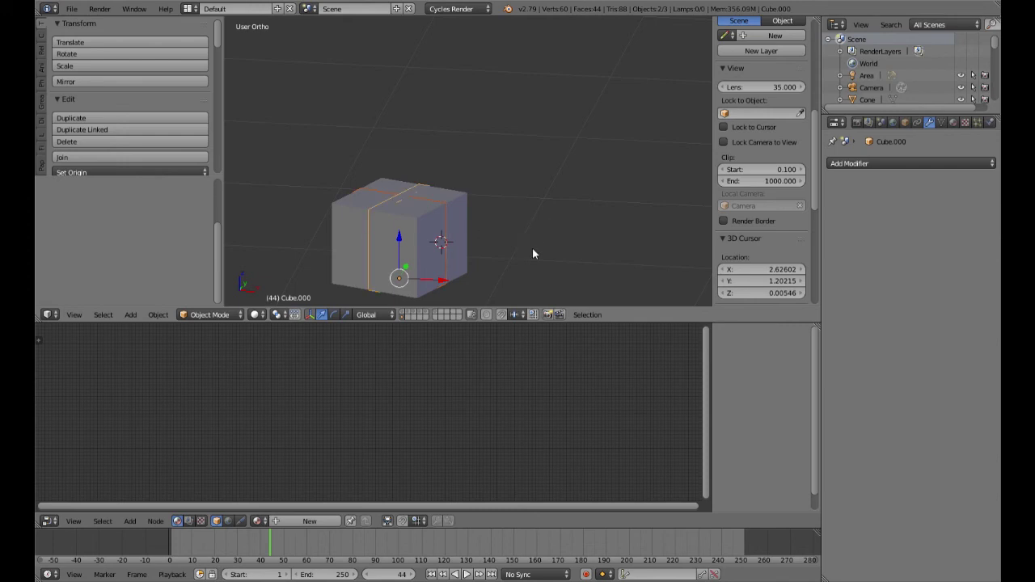
Scale the ribbon strips up slightly and raise them a little in side view
{"action": "key", "text": "s"}
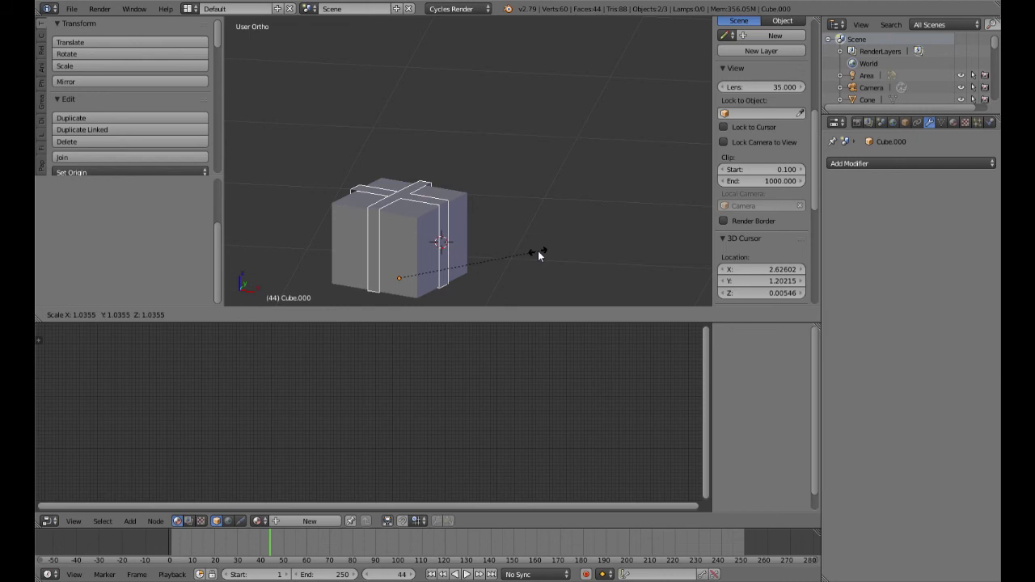
{"action": "left_click", "coordinate": [496, 255]}
{"action": "key", "text": "KP_4"}
{"action": "key", "text": "KP_4"}
{"action": "key", "text": "KP_4"}
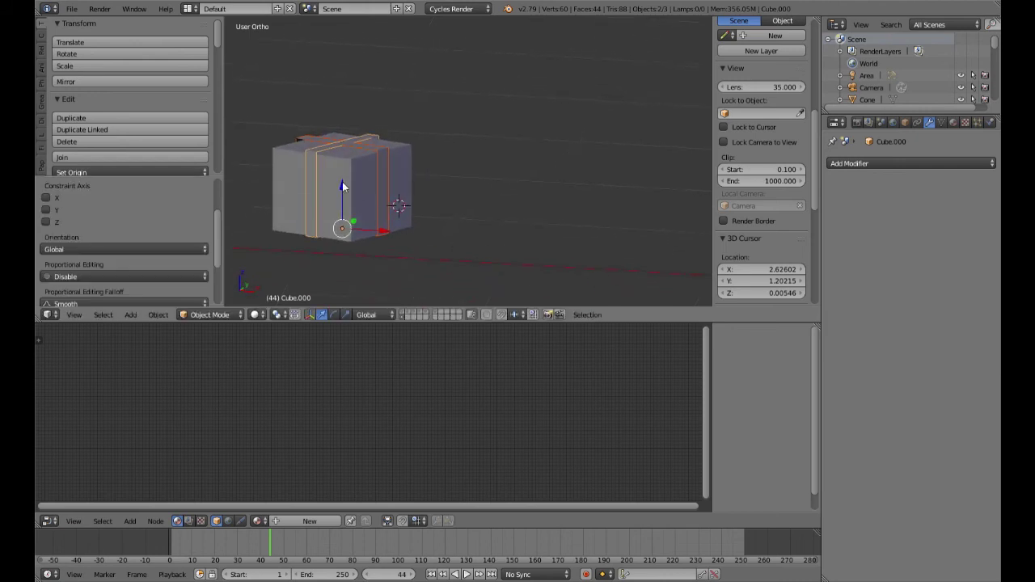
{"action": "left_click_drag", "start_coordinate": [342, 184], "coordinate": [343, 183]}
Join the two strips into one ribbon and inspect its mesh in Edit Mode
{"action": "key", "text": "ctrl+j"}
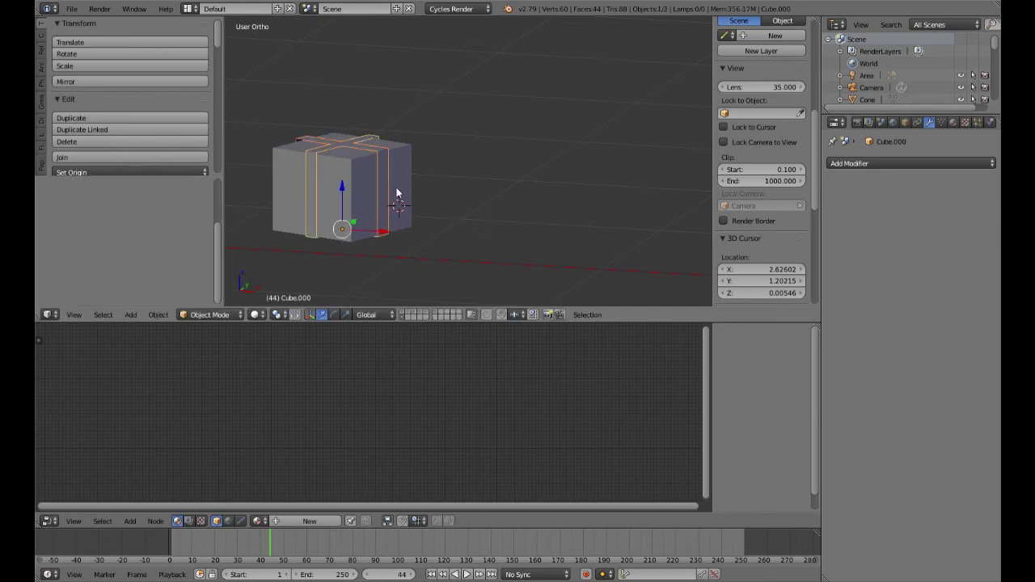
{"action": "key", "text": "Tab"}
{"action": "scroll", "coordinate": [396, 231], "scroll_direction": "up", "scroll_amount": 5}
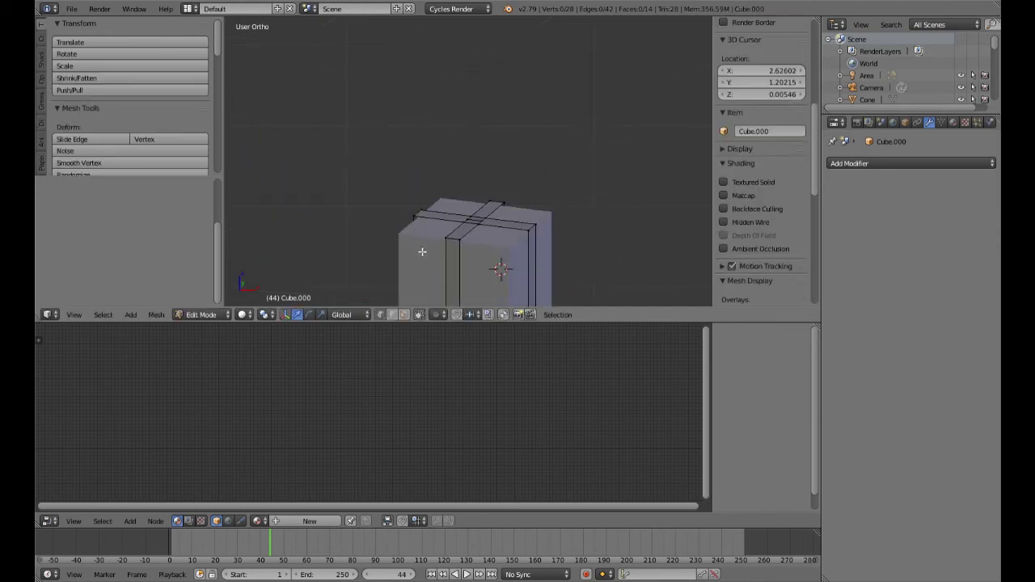
{"action": "key", "text": "Tab"}
{"action": "scroll", "coordinate": [486, 240], "scroll_direction": "down", "scroll_amount": 4}
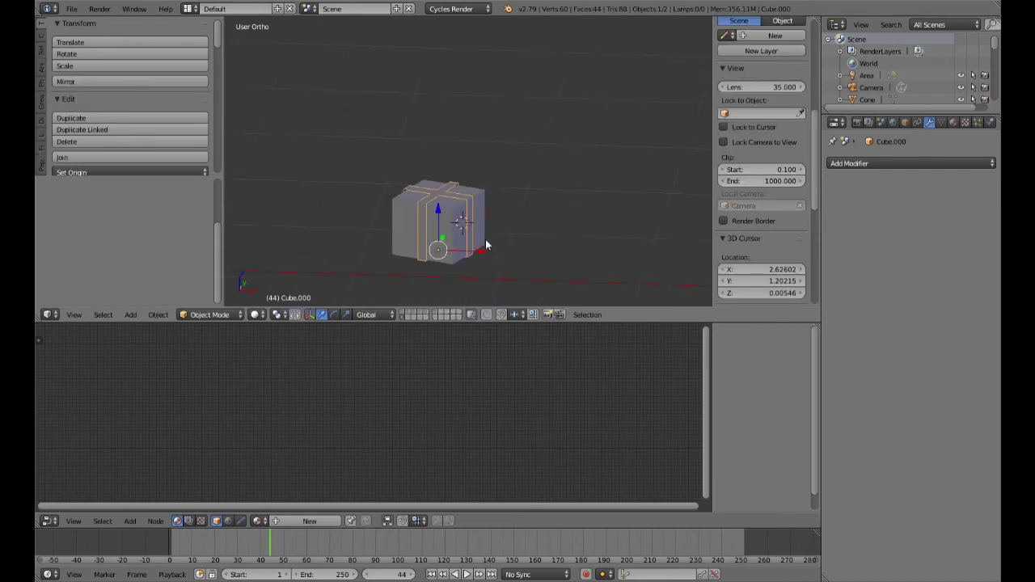
{"action": "middle_click_drag", "start_coordinate": [446, 253], "coordinate": [453, 291]}
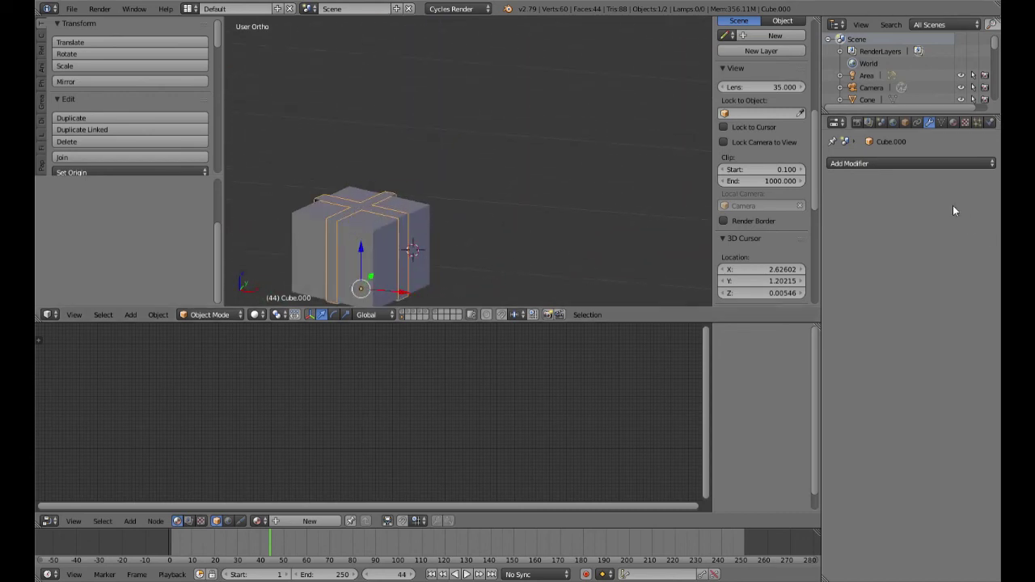
Create a new material for the ribbon object and rename it 'Ribbon'
{"action": "left_click", "coordinate": [953, 122]}
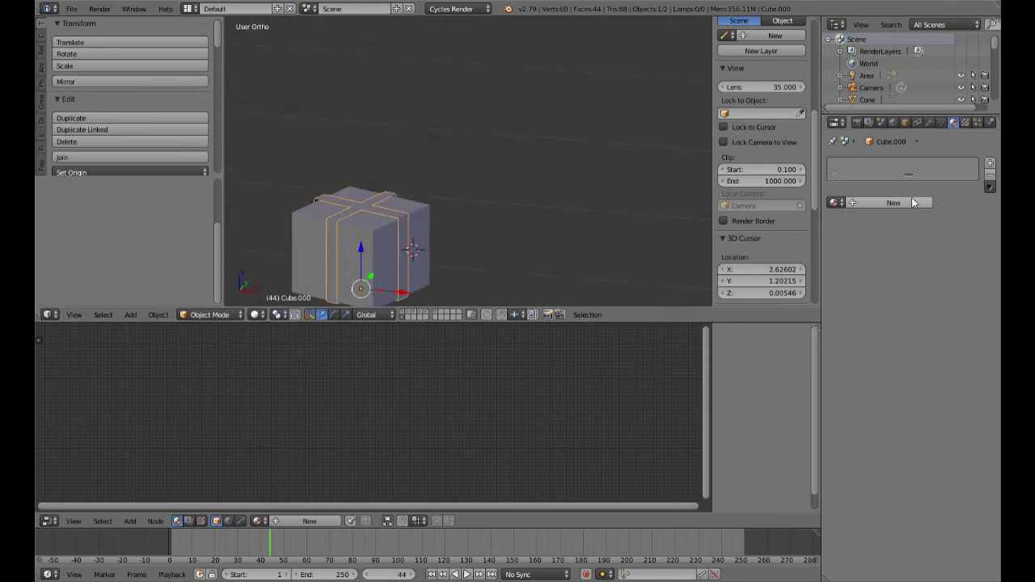
{"action": "left_click", "coordinate": [911, 199]}
{"action": "left_click", "coordinate": [906, 123]}
{"action": "left_click", "coordinate": [894, 163]}
{"action": "type", "text": "Ribbon"}
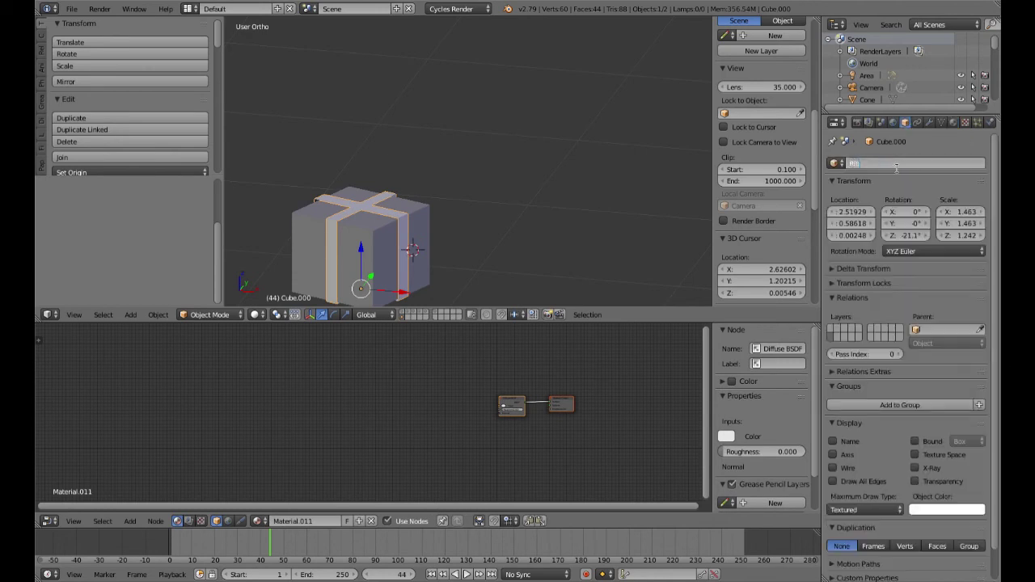
{"action": "key", "text": "Return"}
Replace the Diffuse BSDF with a Glossy BSDF linked to the Material Output Surface
{"action": "left_click", "coordinate": [953, 122]}
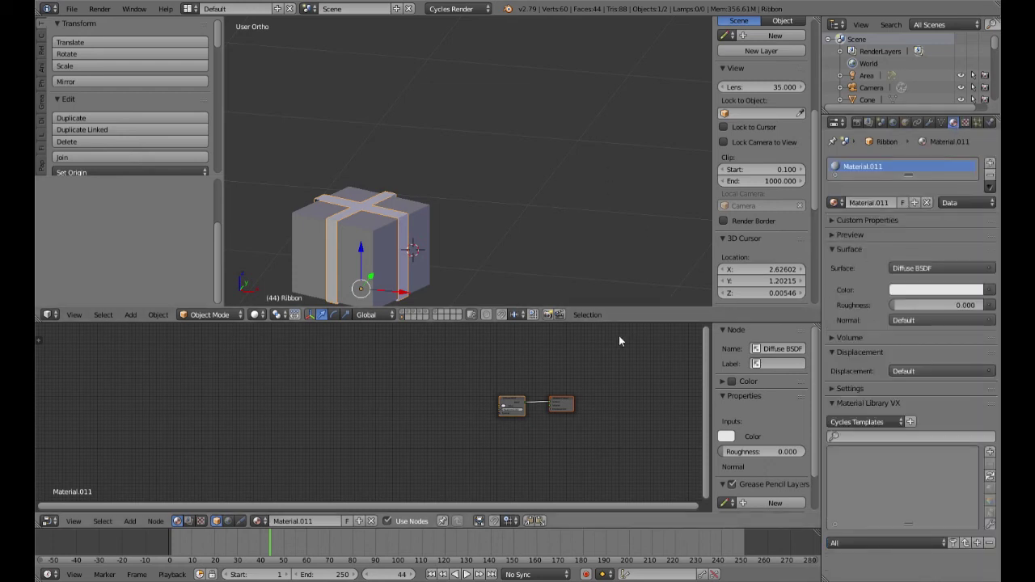
{"action": "scroll", "coordinate": [584, 388], "scroll_direction": "up", "scroll_amount": 3}
{"action": "left_click_drag", "start_coordinate": [620, 379], "coordinate": [481, 347]}
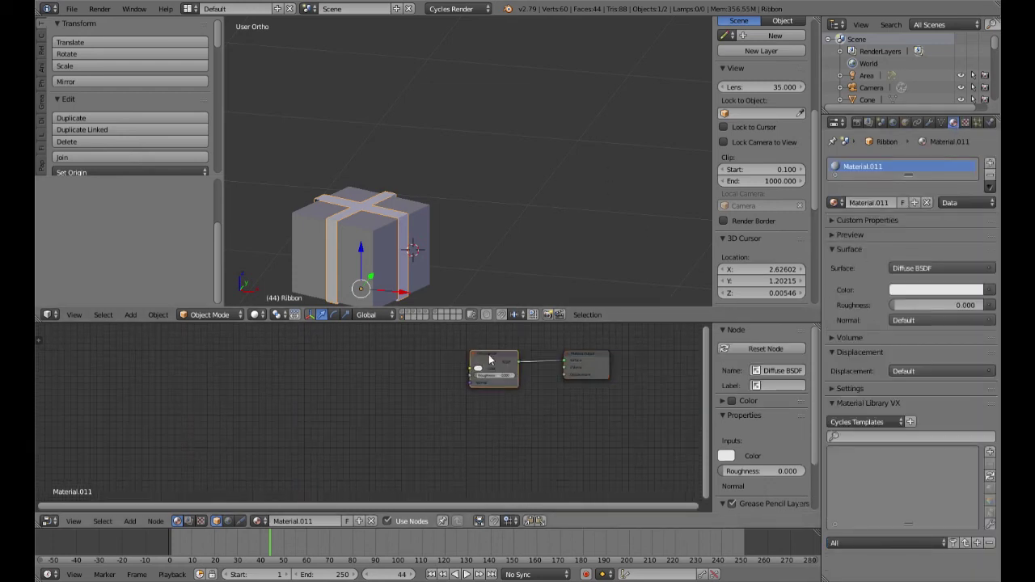
{"action": "key", "text": "x"}
{"action": "key", "text": "shift+a"}
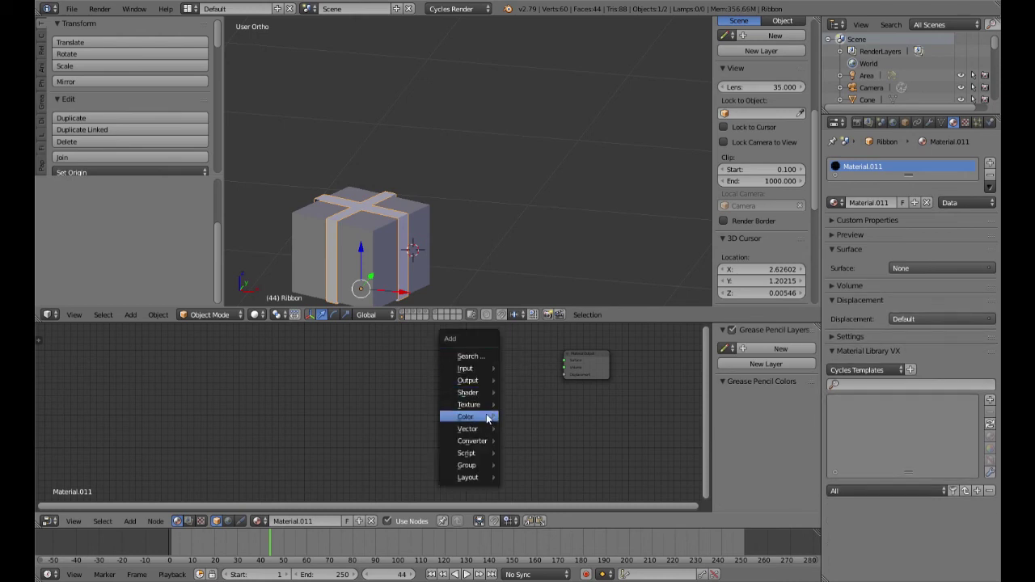
{"action": "mouse_move", "coordinate": [481, 393]}
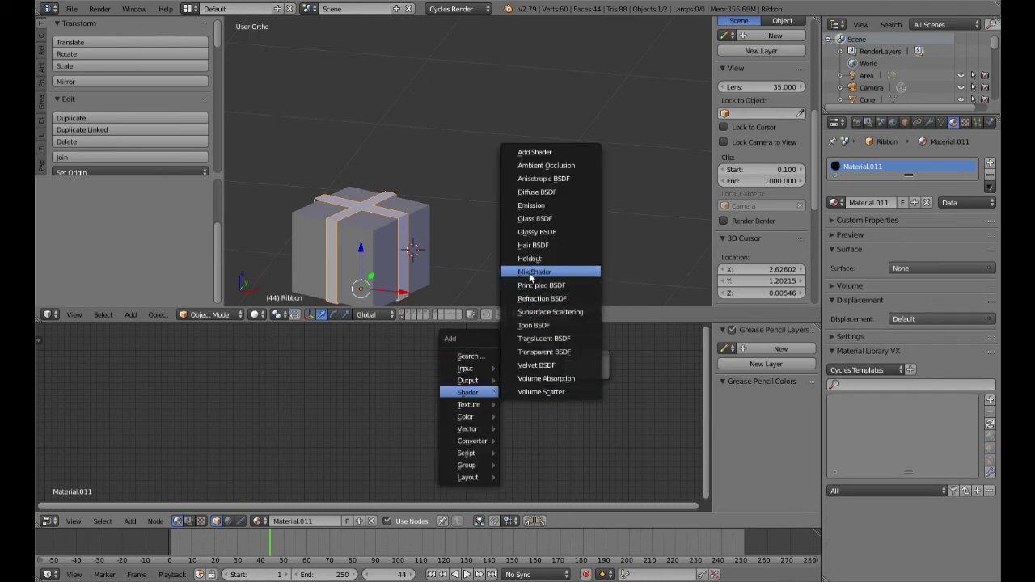
{"action": "left_click", "coordinate": [538, 235]}
{"action": "left_click", "coordinate": [485, 370]}
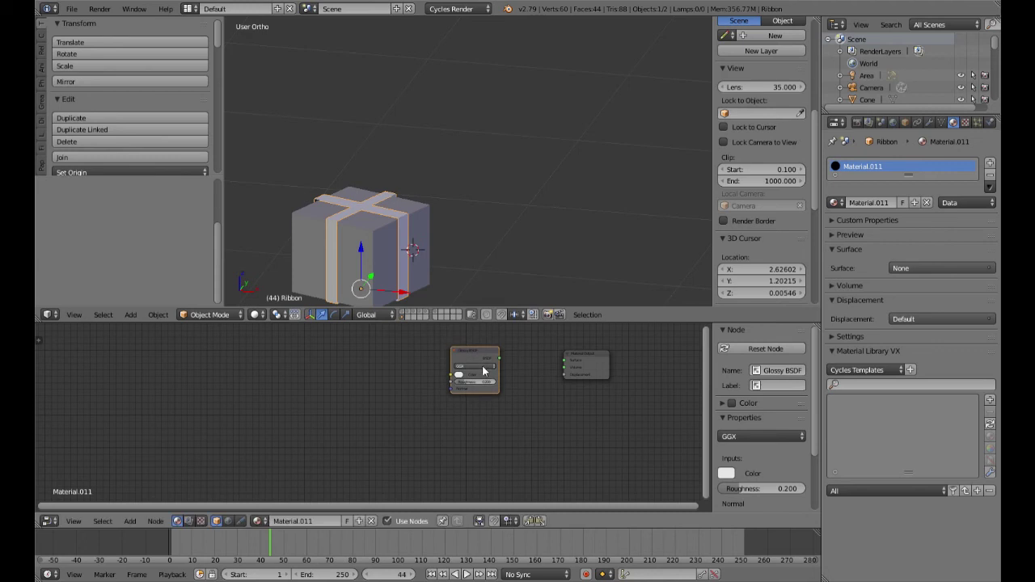
{"action": "left_click_drag", "start_coordinate": [498, 359], "coordinate": [565, 360]}
Set the Glossy colour to red and preview the ribbon in rendered shading
{"action": "scroll", "coordinate": [486, 390], "scroll_direction": "up", "scroll_amount": 2}
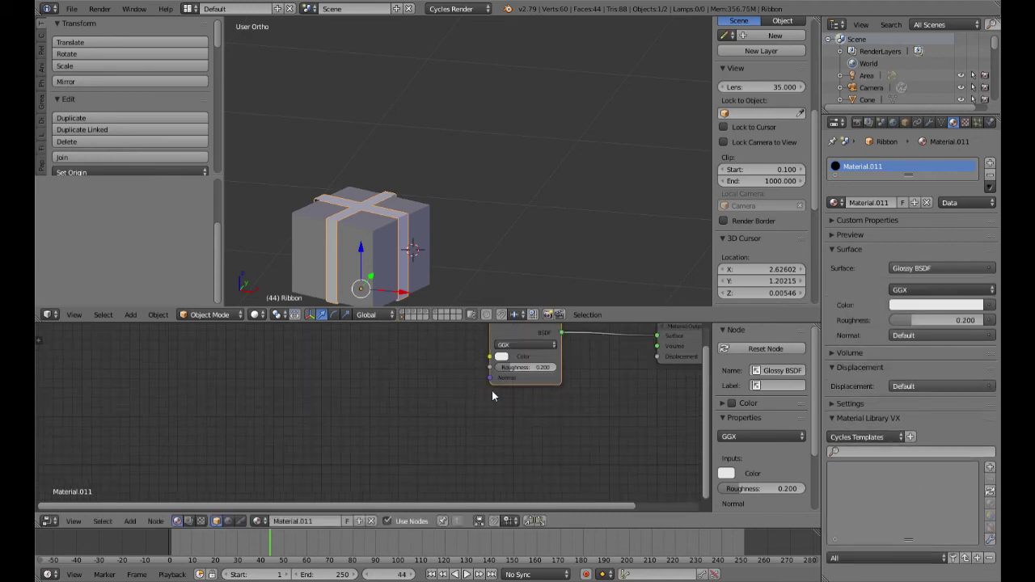
{"action": "left_click", "coordinate": [502, 357]}
{"action": "left_click", "coordinate": [540, 288]}
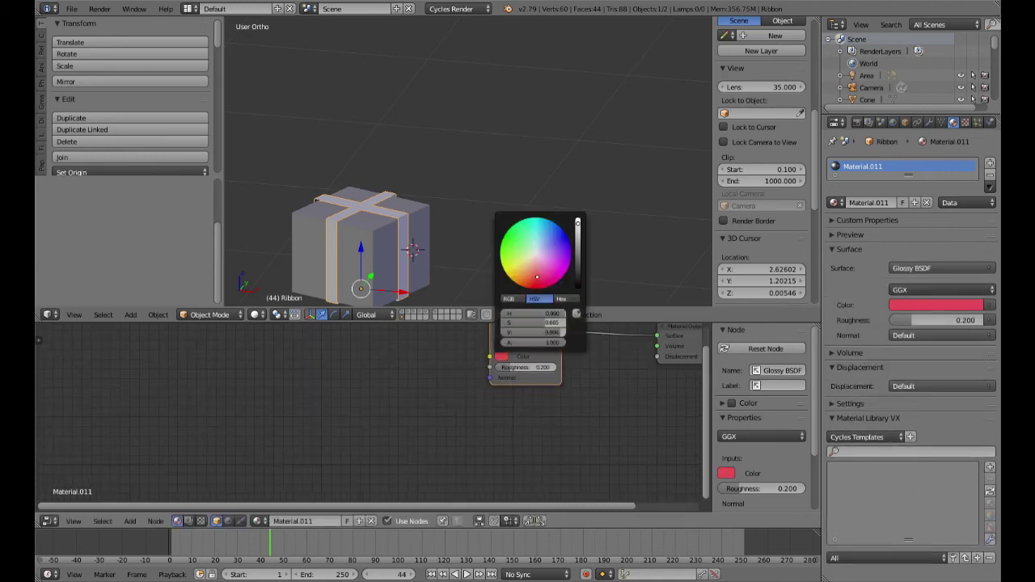
{"action": "key", "text": "shift+z"}
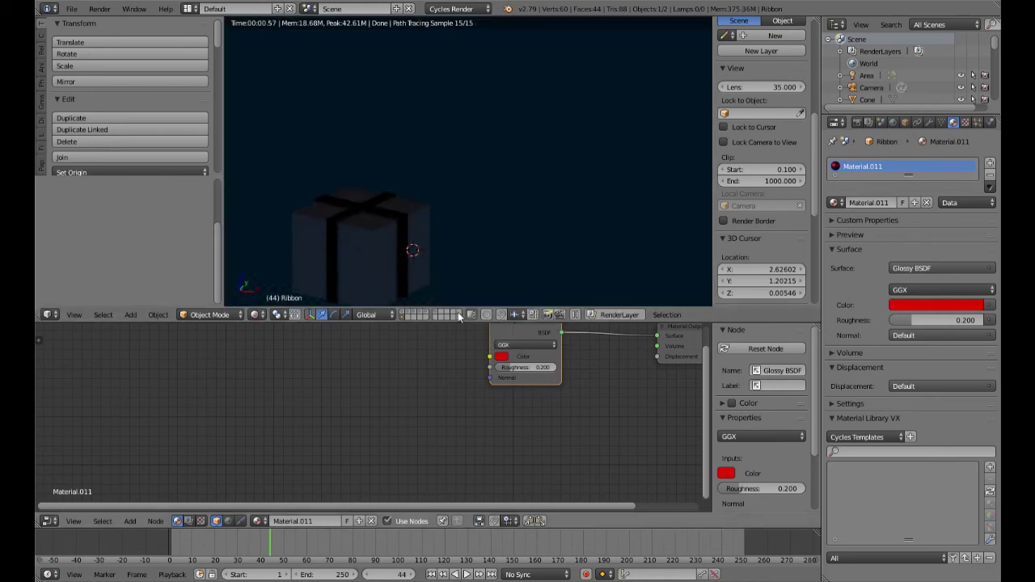
{"action": "key", "text": "shift+z"}
Lower the glossy roughness to 0.100 and check the shinier ribbon in rendered view
{"action": "scroll", "coordinate": [518, 397], "scroll_direction": "up", "scroll_amount": 2}
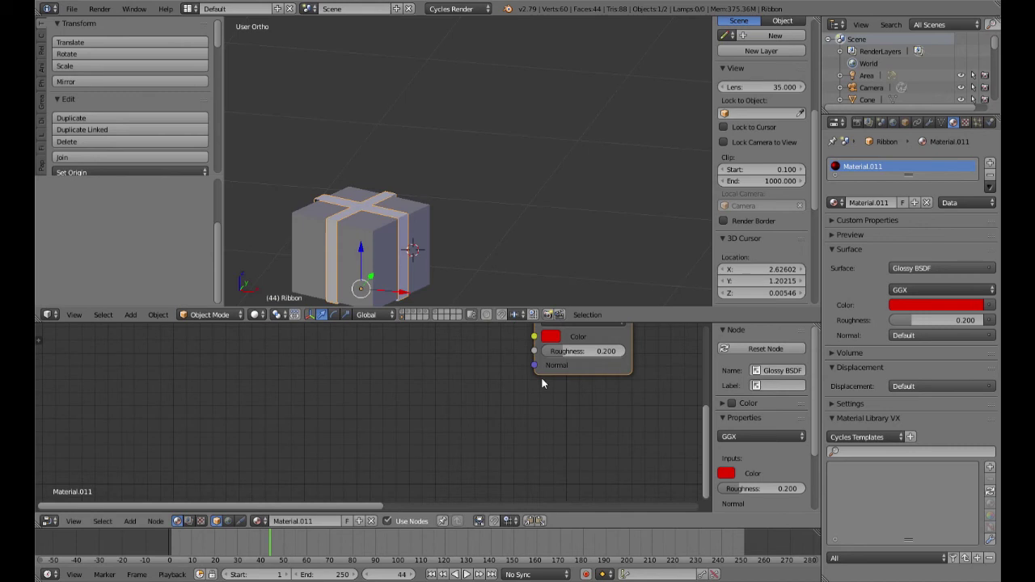
{"action": "left_click_drag", "start_coordinate": [575, 353], "coordinate": [565, 353]}
{"action": "key", "text": "shift+z"}
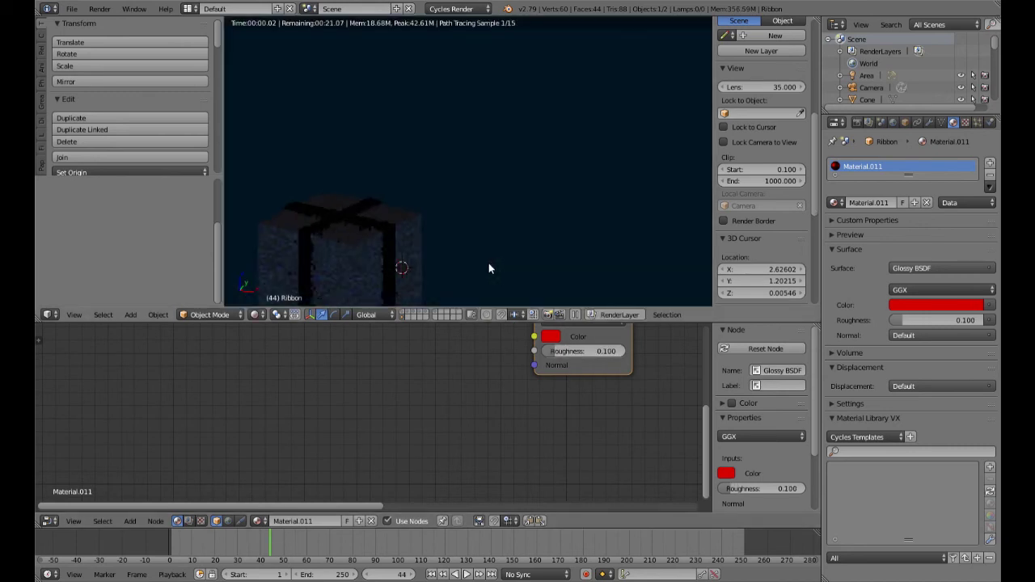
{"action": "key", "text": "shift+z"}
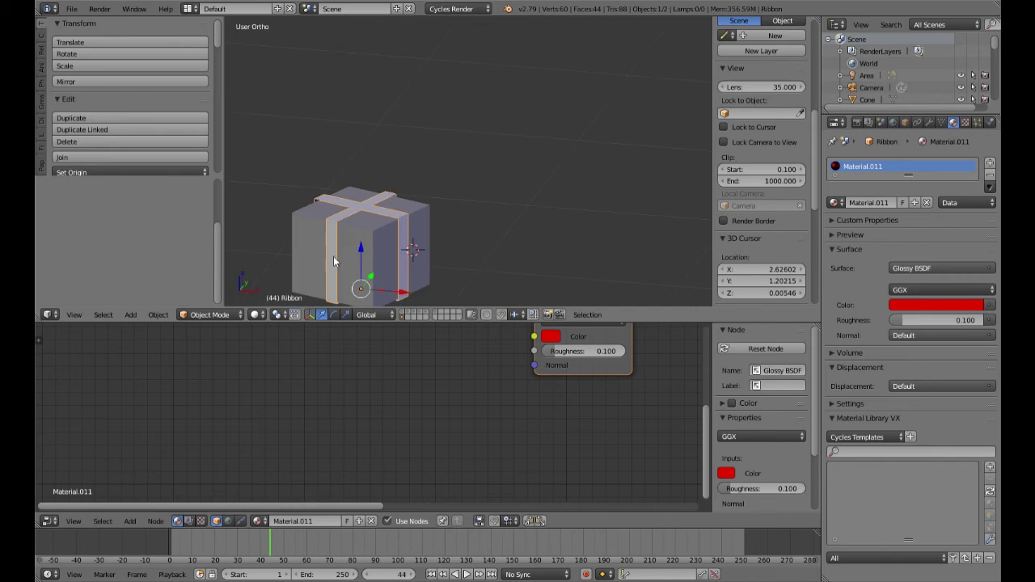
Select Cube.002 and rename it to 'Gift box' in the Object properties
{"action": "right_click", "coordinate": [379, 256]}
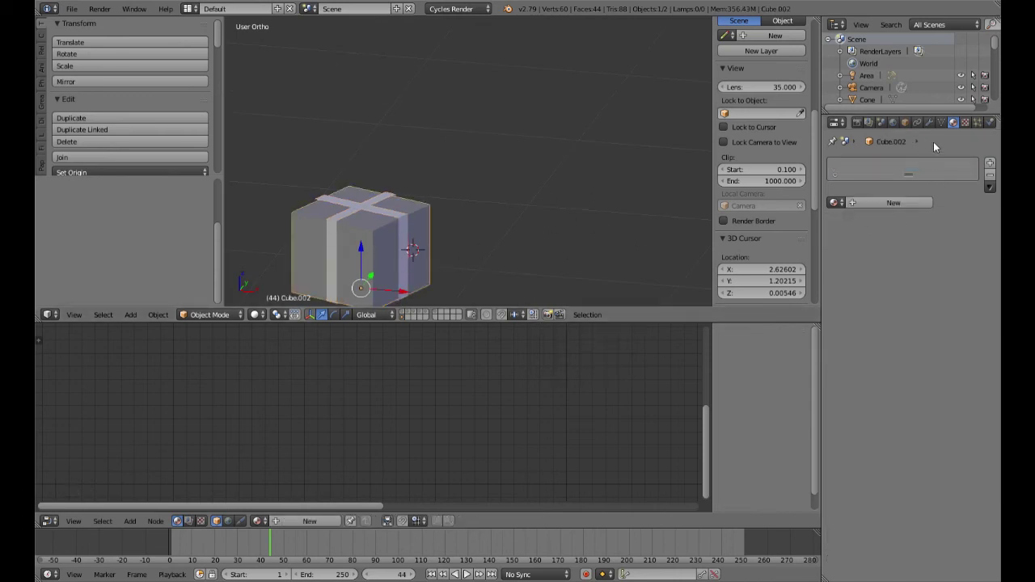
{"action": "left_click", "coordinate": [905, 122]}
{"action": "left_click", "coordinate": [888, 164]}
{"action": "type", "text": "Gift"}
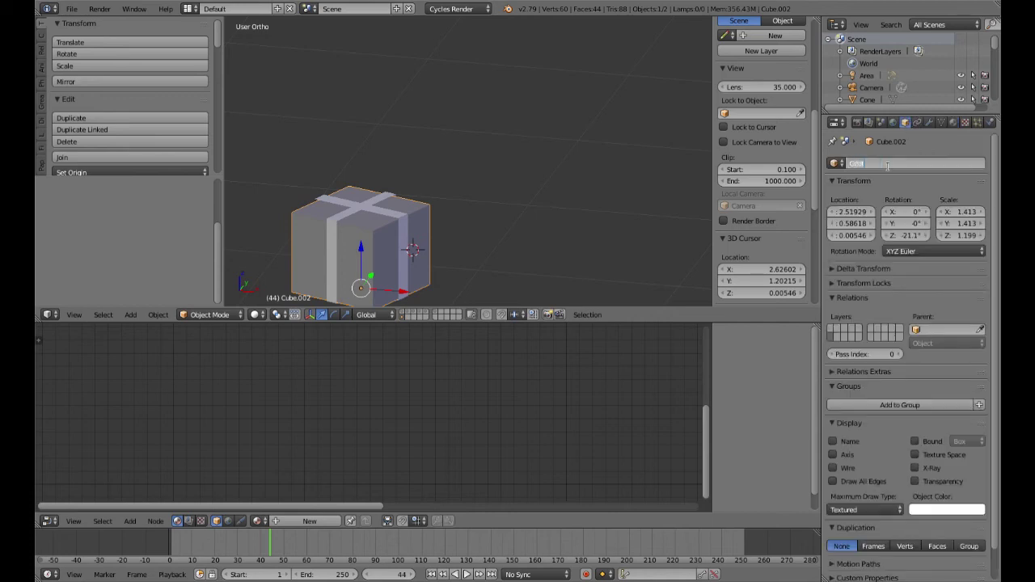
{"action": "key", "text": "BackSpace"}
{"action": "key", "text": "BackSpace"}
{"action": "key", "text": "BackSpace"}
{"action": "type", "text": "x"}
{"action": "key", "text": "Return"}
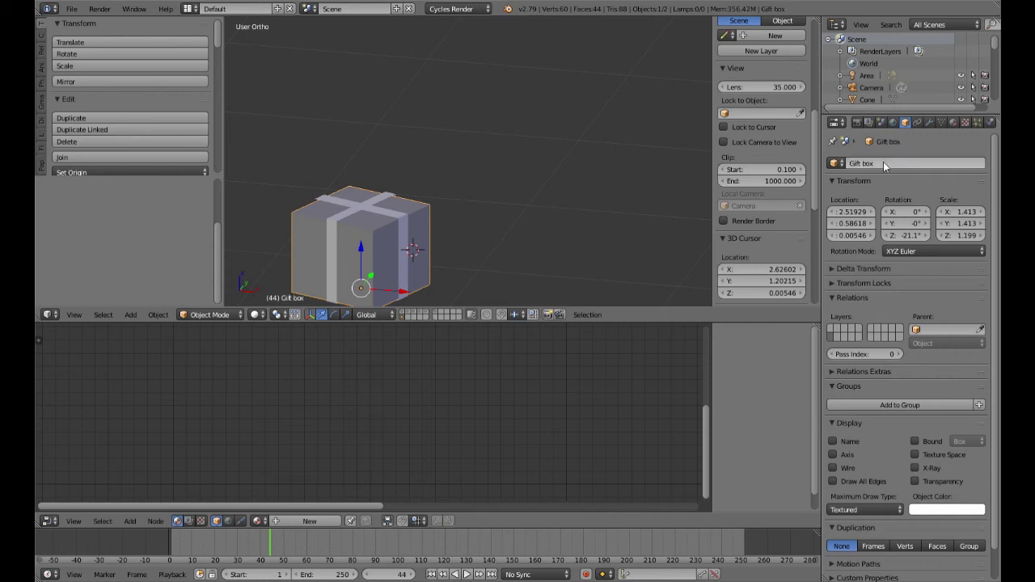
Add a Bevel modifier to the gift box and raise its segments to 5
{"action": "left_click", "coordinate": [930, 124]}
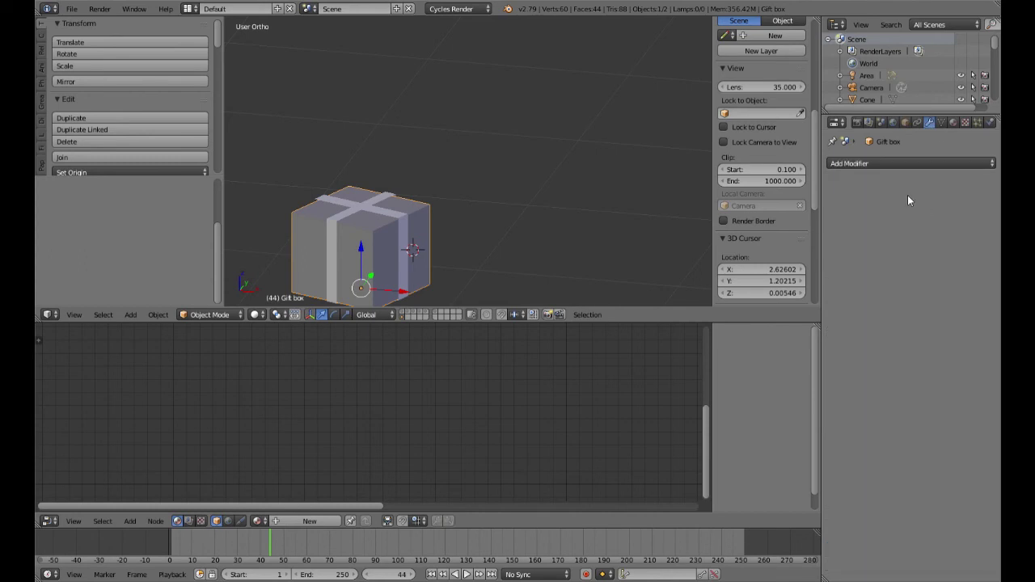
{"action": "left_click", "coordinate": [900, 164]}
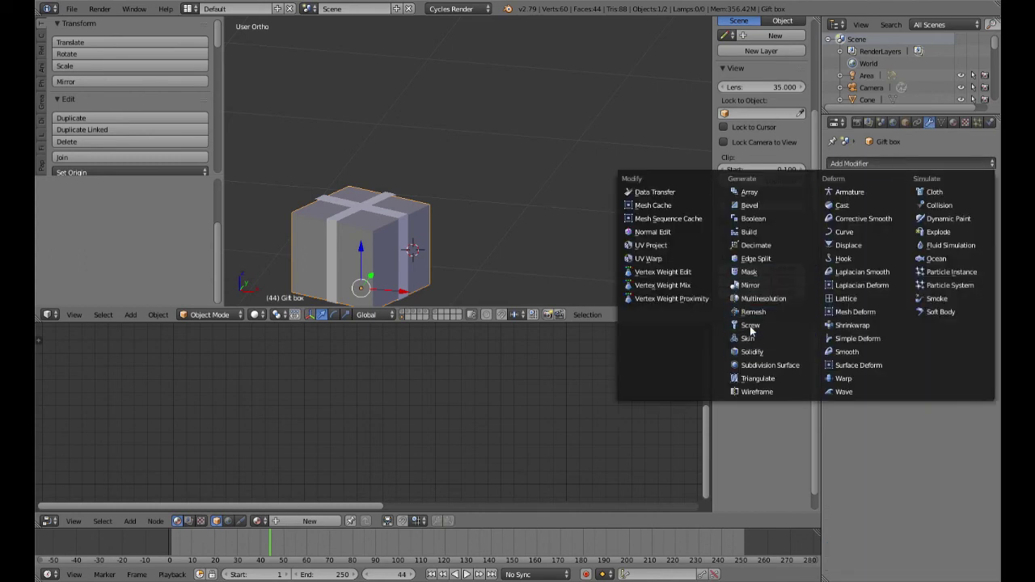
{"action": "left_click", "coordinate": [859, 164]}
{"action": "left_click", "coordinate": [751, 206]}
{"action": "middle_click_drag", "start_coordinate": [566, 243], "coordinate": [570, 168]}
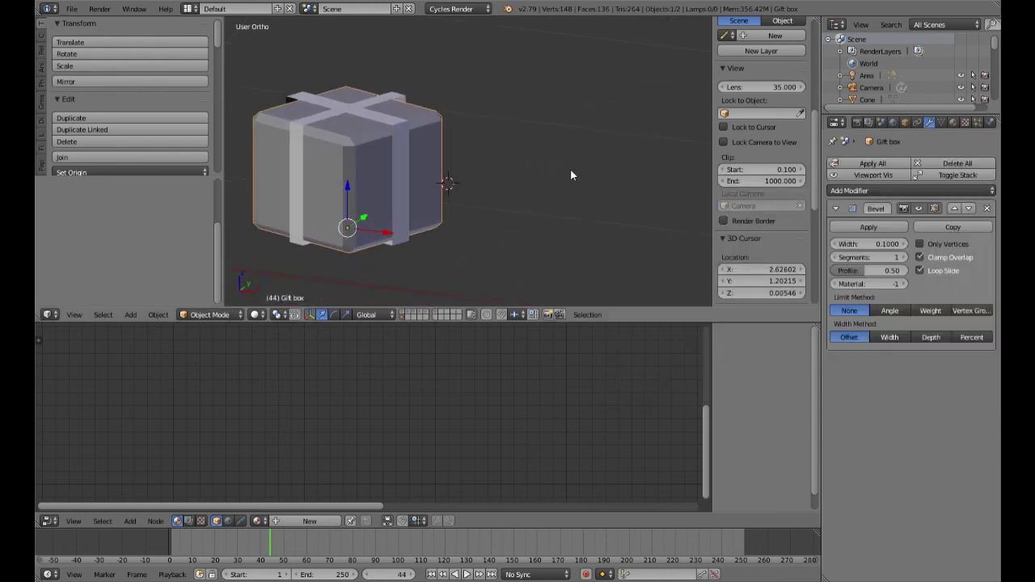
{"action": "left_click", "coordinate": [906, 256]}
{"action": "left_click", "coordinate": [906, 256]}
{"action": "left_click", "coordinate": [907, 256]}
{"action": "scroll", "coordinate": [441, 212], "scroll_direction": "down", "scroll_amount": 1}
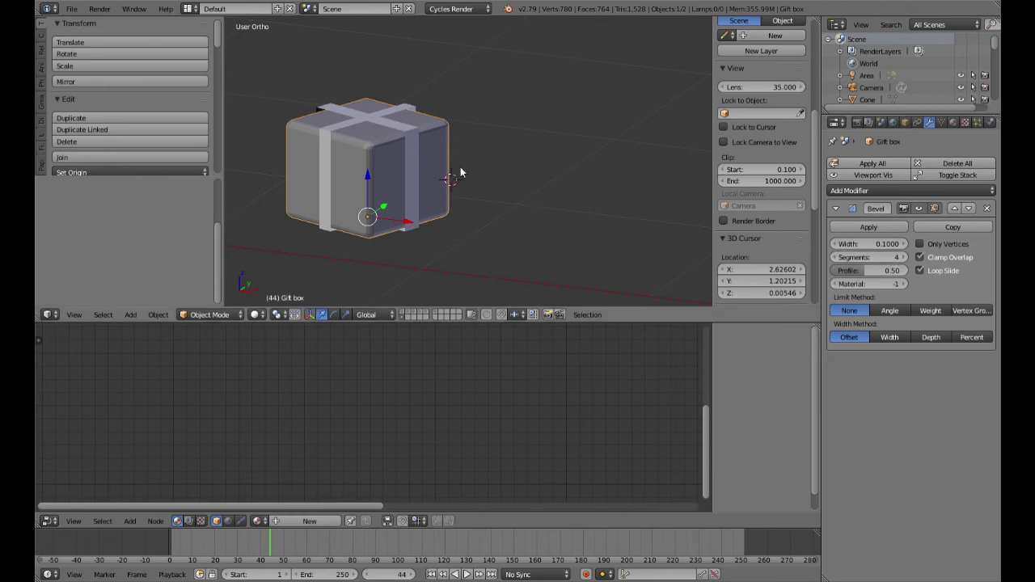
{"action": "left_click", "coordinate": [906, 257]}
{"action": "scroll", "coordinate": [332, 192], "scroll_direction": "up", "scroll_amount": 5}
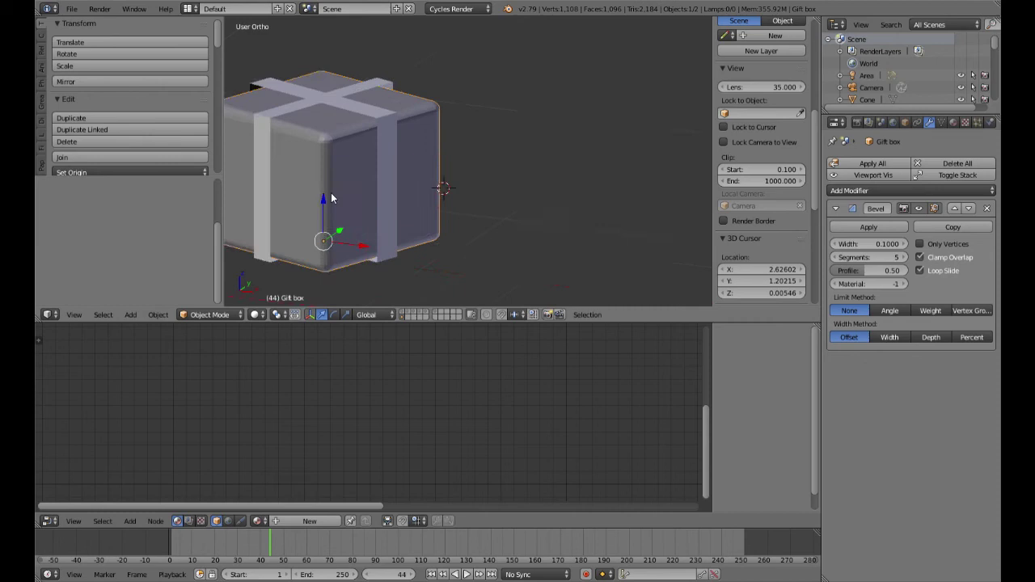
Add a Subdivision Surface below the bevel with viewport level 2, and shade the box smooth
{"action": "middle_click_drag", "start_coordinate": [358, 197], "coordinate": [354, 188]}
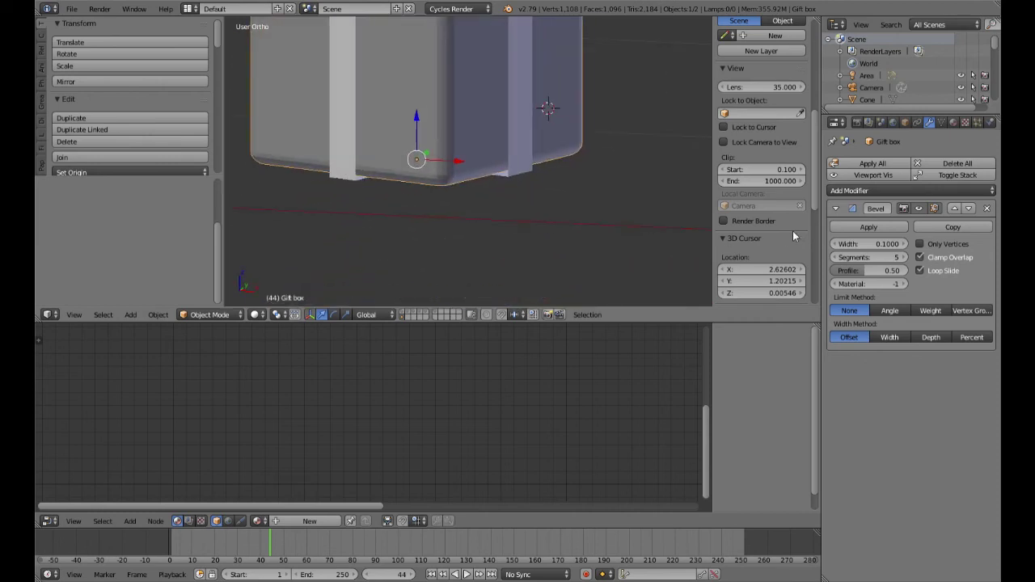
{"action": "left_click", "coordinate": [920, 191]}
{"action": "left_click", "coordinate": [794, 396]}
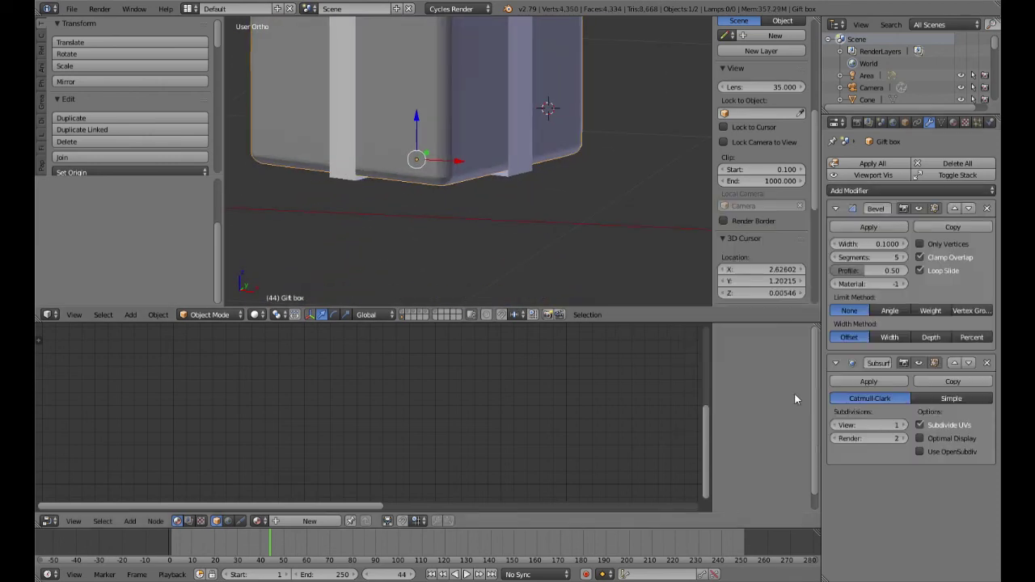
{"action": "left_click", "coordinate": [904, 424]}
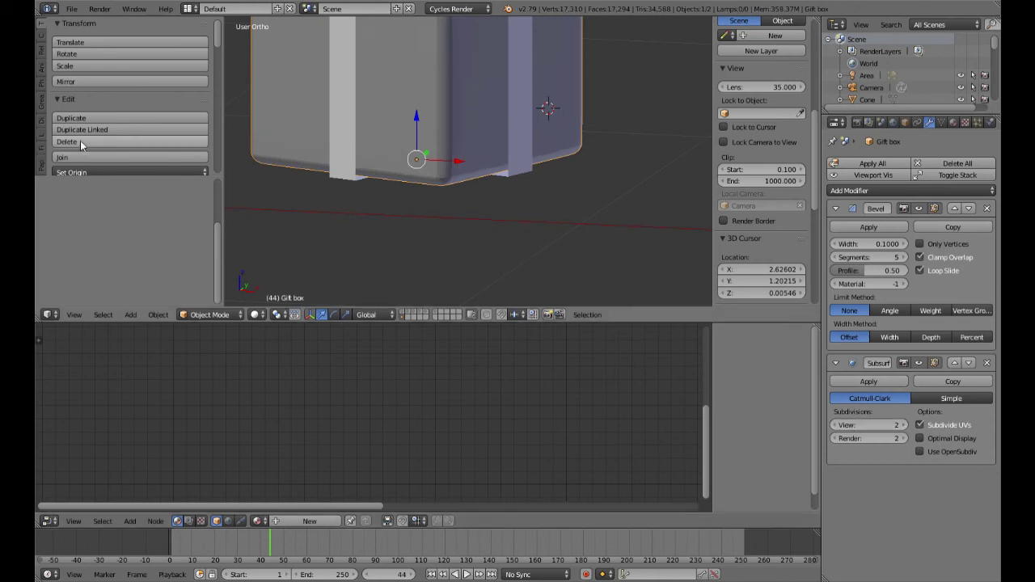
{"action": "scroll", "coordinate": [82, 138], "scroll_direction": "down", "scroll_amount": 4}
{"action": "left_click", "coordinate": [80, 77]}
{"action": "scroll", "coordinate": [449, 133], "scroll_direction": "down", "scroll_amount": 5}
{"action": "scroll", "coordinate": [566, 187], "scroll_direction": "up", "scroll_amount": 2}
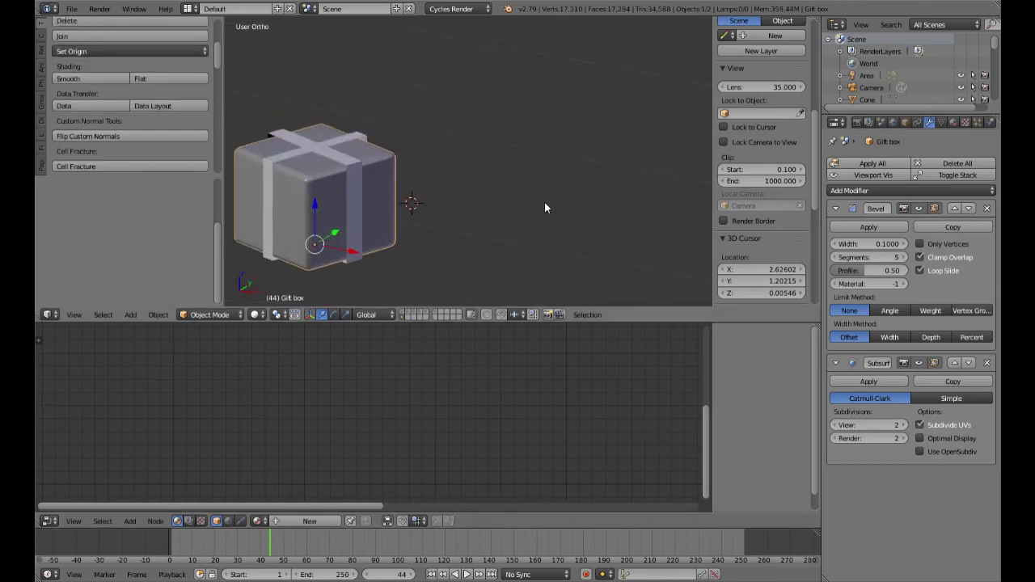
{"action": "middle_click_drag", "start_coordinate": [544, 208], "coordinate": [554, 219]}
Give the gift box a new material, Material.012, and delete its Diffuse BSDF node
{"action": "left_click", "coordinate": [953, 122]}
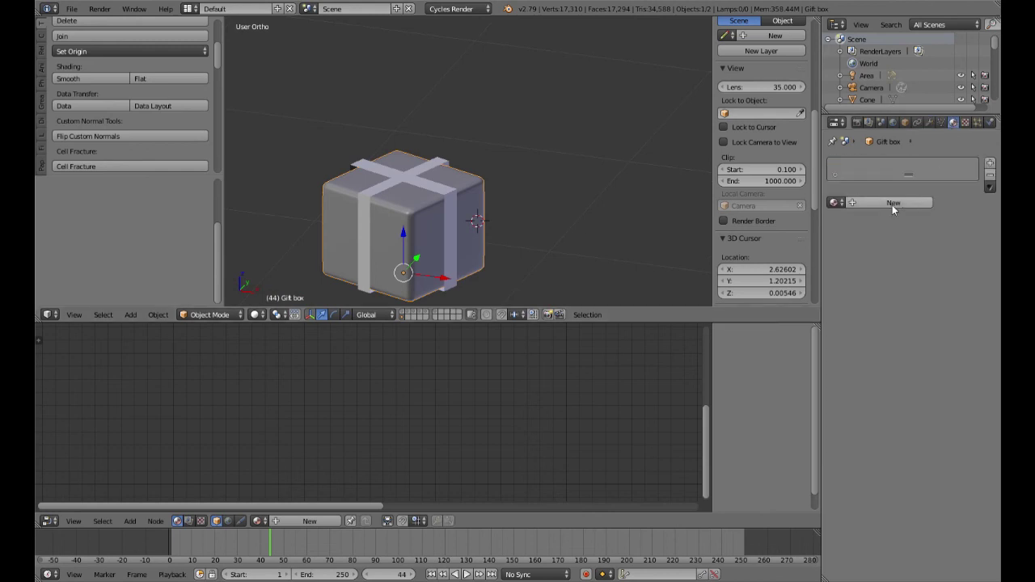
{"action": "left_click", "coordinate": [894, 203]}
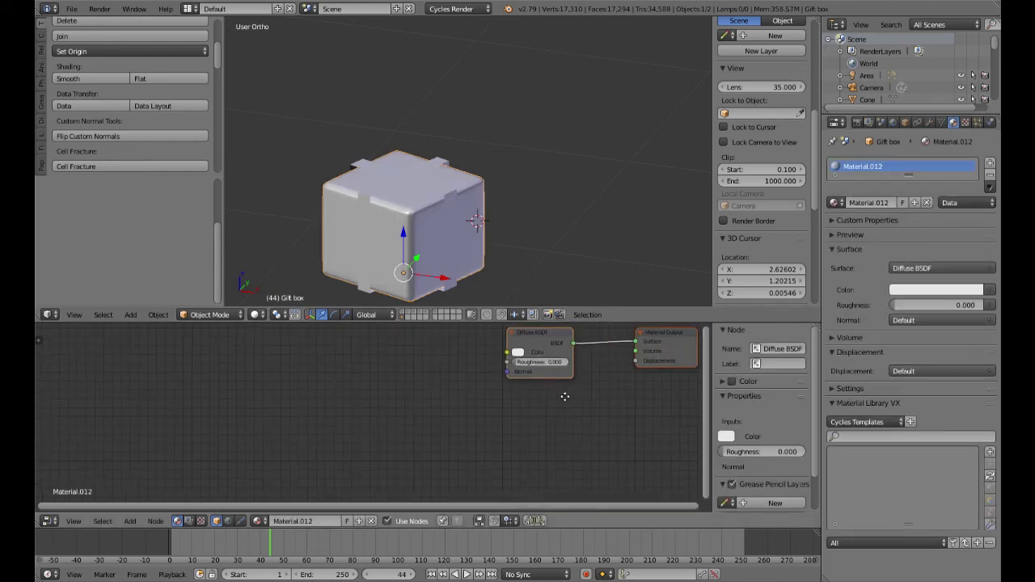
{"action": "middle_click_drag", "start_coordinate": [564, 396], "coordinate": [533, 421]}
{"action": "key", "text": "x"}
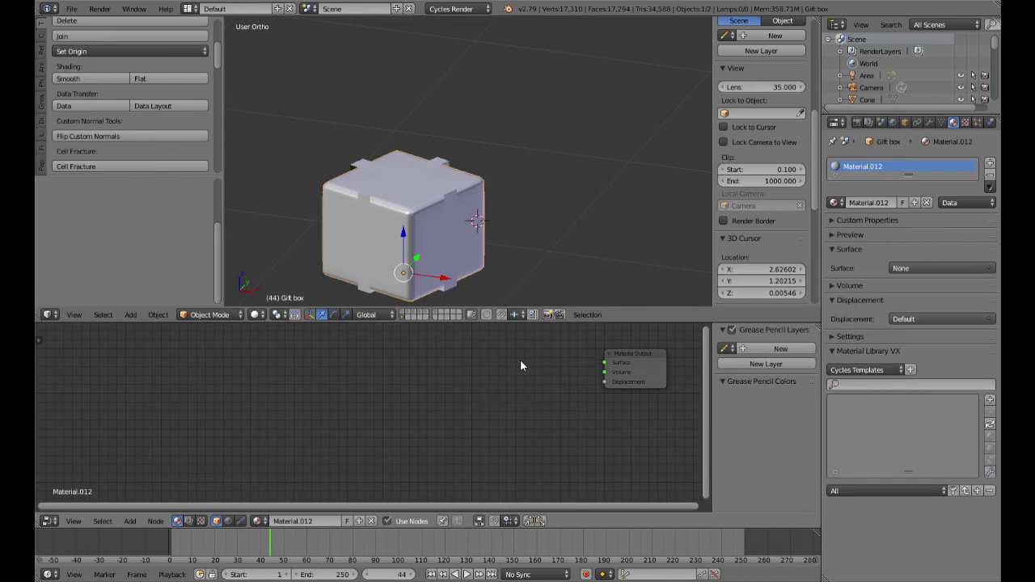
Add a Glossy BSDF node and link it to the Material Output Surface
{"action": "key", "text": "shift+a"}
{"action": "mouse_move", "coordinate": [521, 363]}
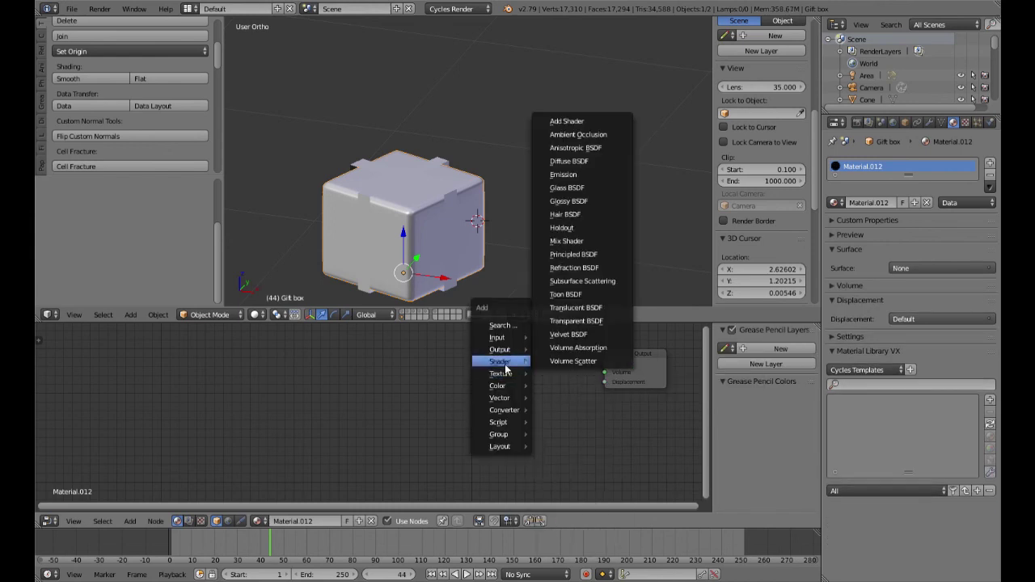
{"action": "left_click", "coordinate": [568, 200]}
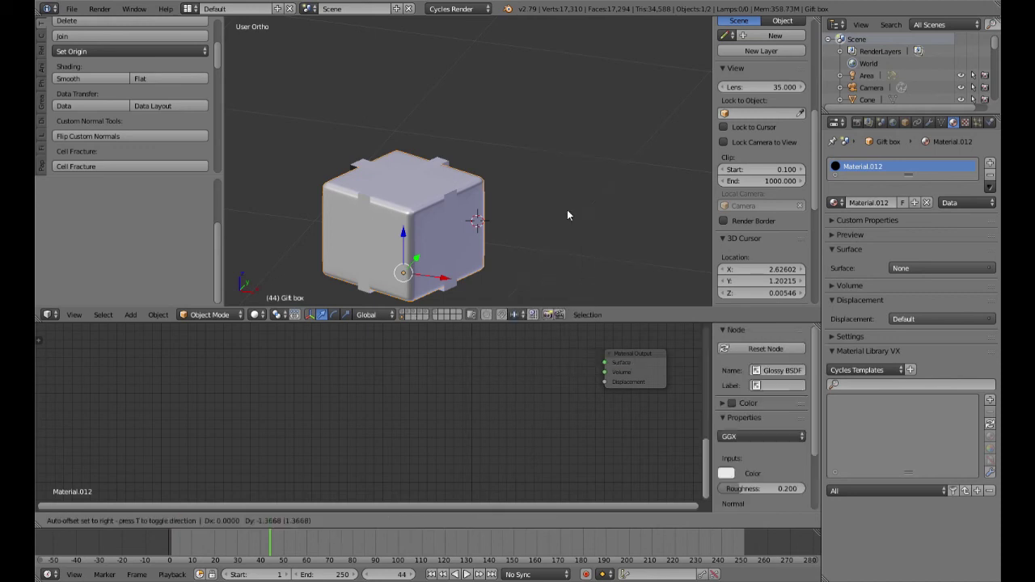
{"action": "left_click", "coordinate": [465, 333]}
{"action": "left_click_drag", "start_coordinate": [538, 350], "coordinate": [605, 363]}
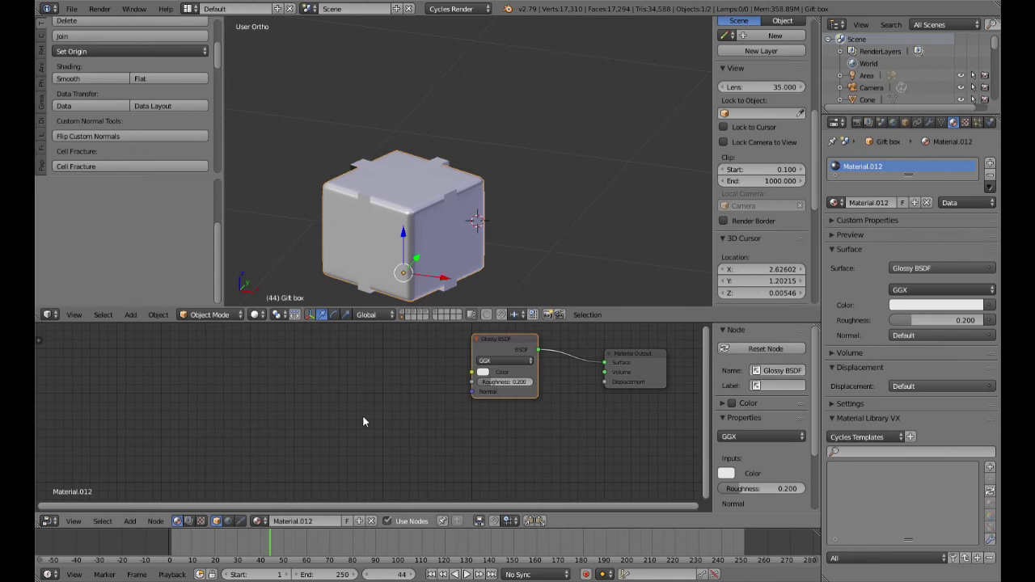
{"action": "key", "text": "shift+a"}
{"action": "mouse_move", "coordinate": [364, 419]}
{"action": "mouse_move", "coordinate": [348, 467]}
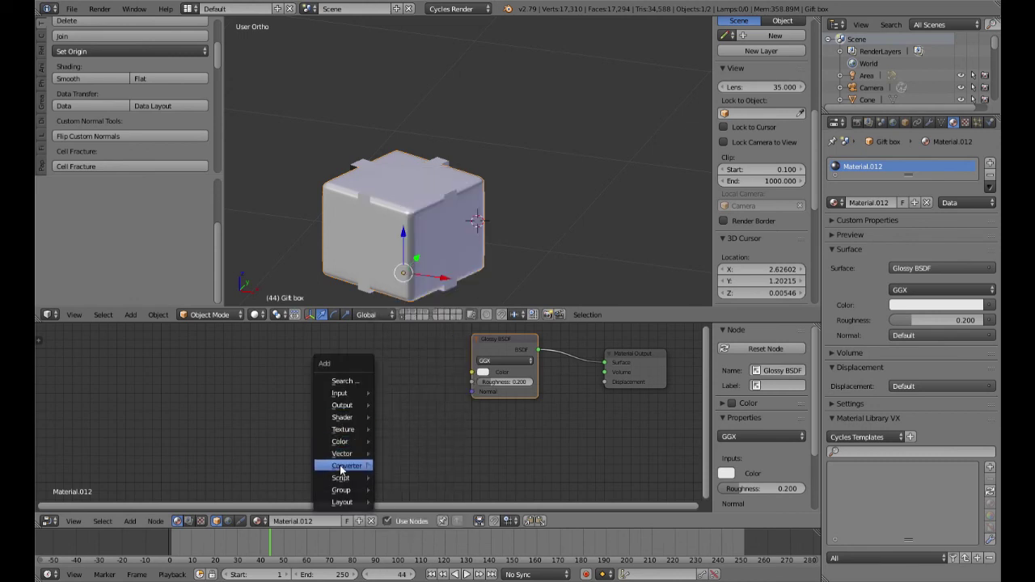
Feed a ColorRamp into the Glossy colour, moving the first stop to 0.109 and colouring it red
{"action": "left_click", "coordinate": [409, 331]}
{"action": "left_click", "coordinate": [430, 377]}
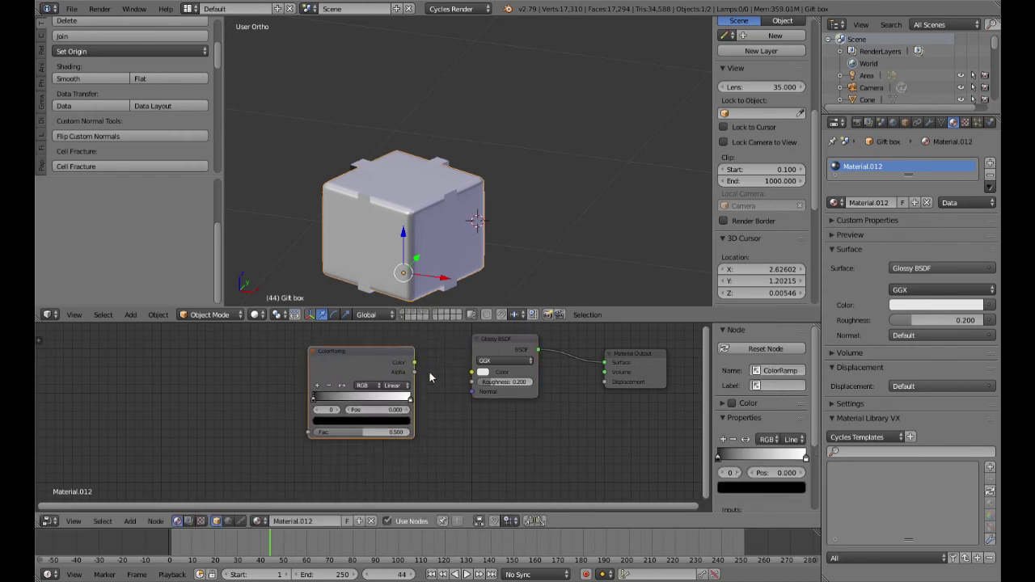
{"action": "left_click_drag", "start_coordinate": [414, 363], "coordinate": [472, 372]}
{"action": "scroll", "coordinate": [369, 411], "scroll_direction": "up", "scroll_amount": 2}
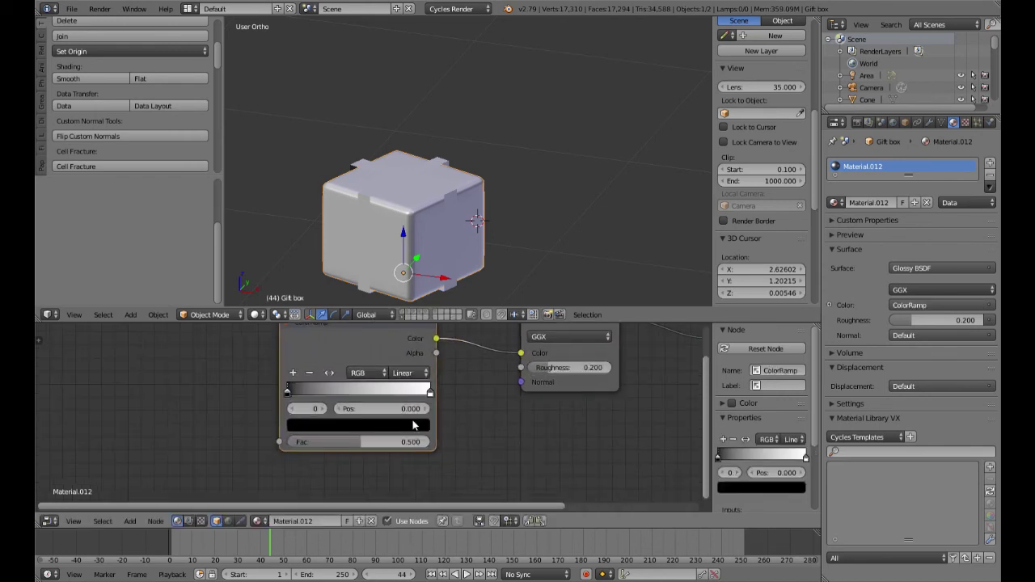
{"action": "left_click_drag", "start_coordinate": [294, 398], "coordinate": [309, 398]}
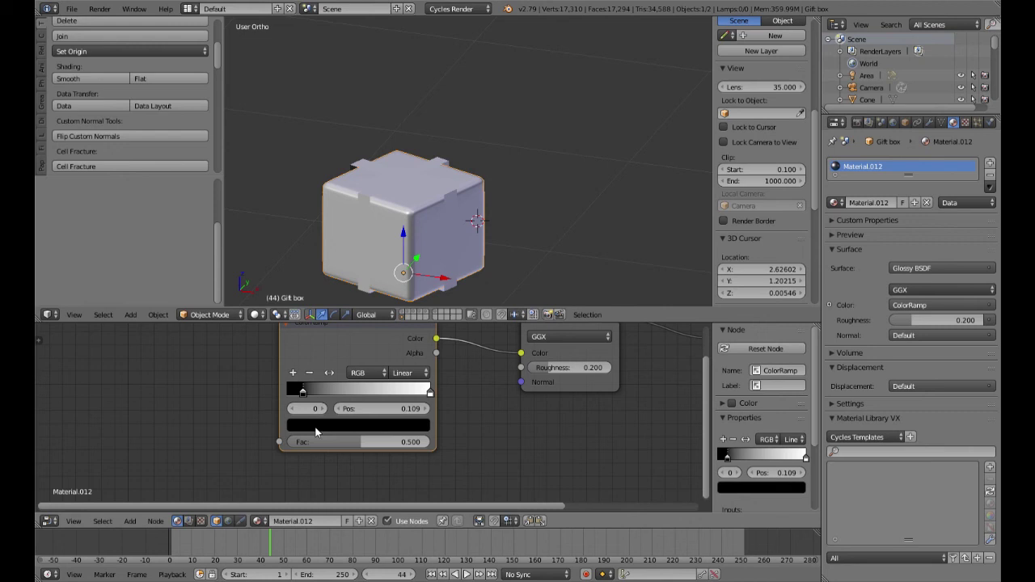
{"action": "left_click", "coordinate": [317, 426]}
{"action": "left_click_drag", "start_coordinate": [399, 326], "coordinate": [399, 237]}
{"action": "left_click_drag", "start_coordinate": [348, 288], "coordinate": [347, 322]}
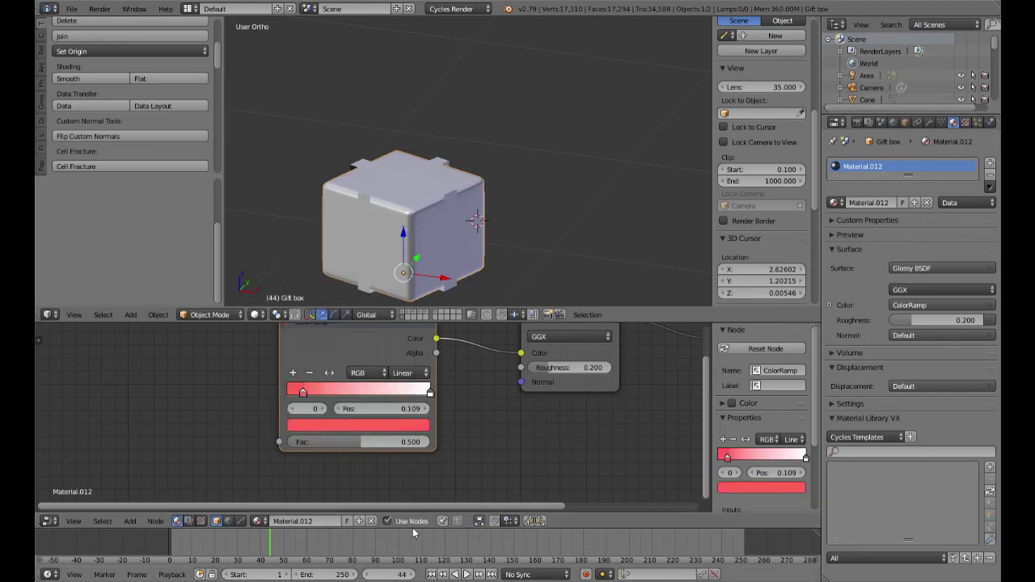
Add yellow and cyan stops mid-ramp and make the last stop blue
{"action": "left_click", "coordinate": [353, 389], "text": "ctrl"}
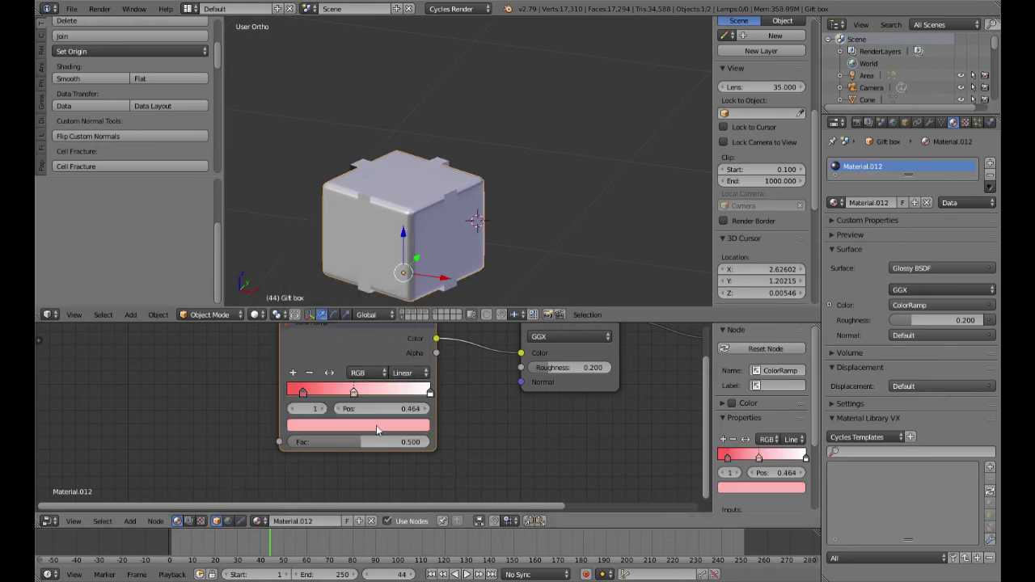
{"action": "left_click", "coordinate": [376, 426]}
{"action": "left_click_drag", "start_coordinate": [341, 300], "coordinate": [319, 304]}
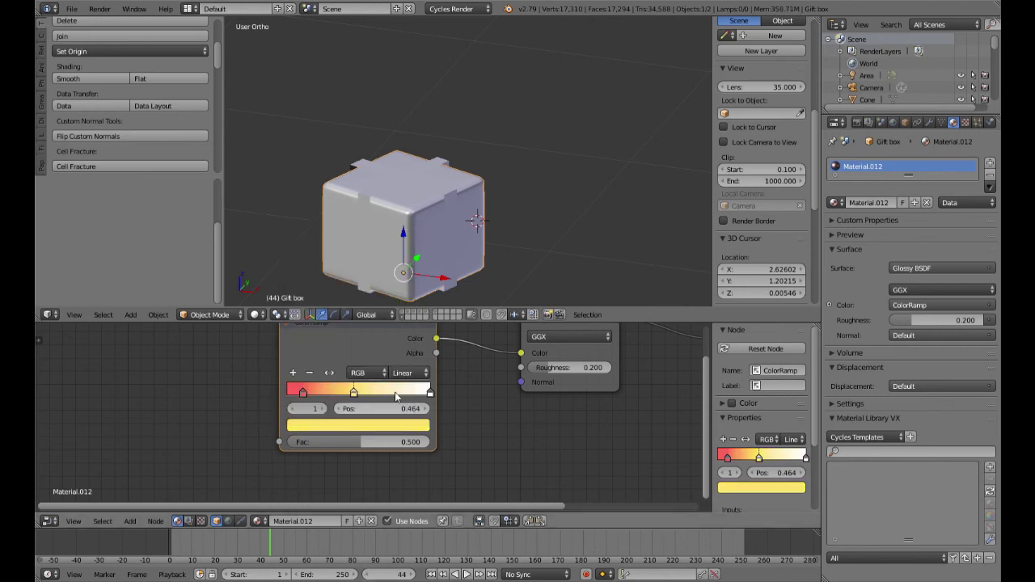
{"action": "left_click", "coordinate": [404, 391], "text": "ctrl"}
{"action": "left_click", "coordinate": [376, 425]}
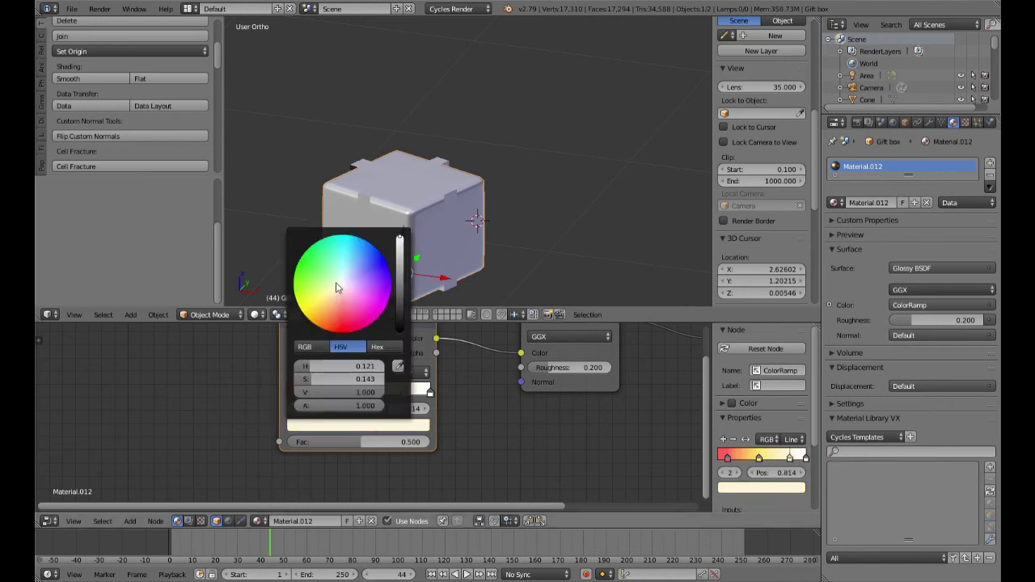
{"action": "left_click_drag", "start_coordinate": [338, 289], "coordinate": [336, 247]}
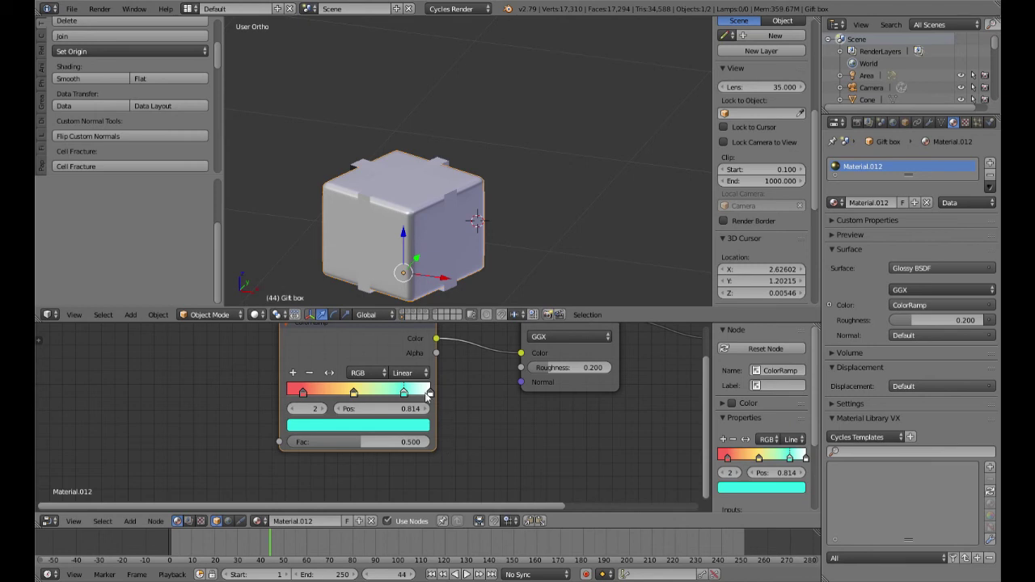
{"action": "left_click", "coordinate": [430, 393]}
{"action": "left_click", "coordinate": [411, 431]}
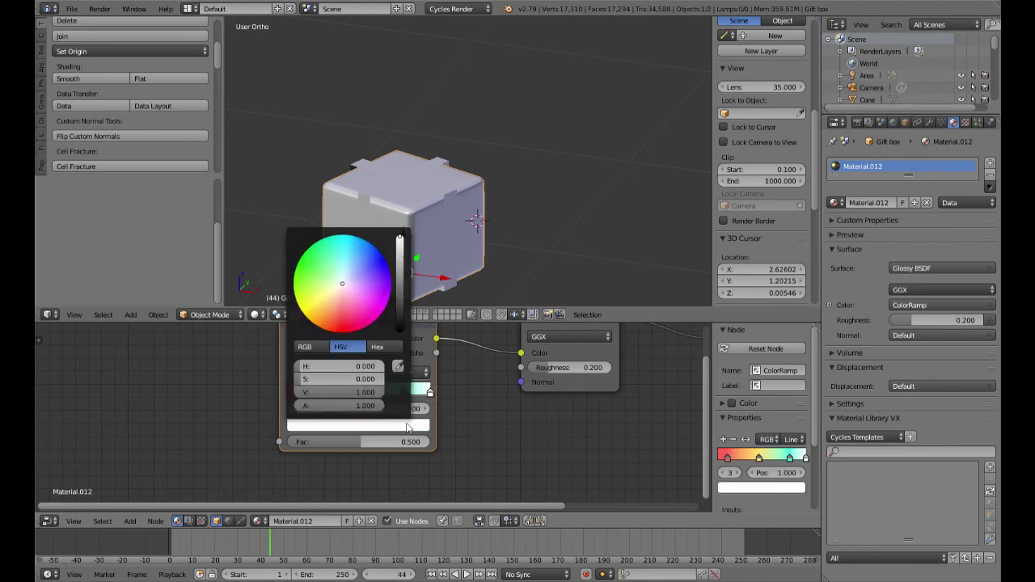
{"action": "left_click_drag", "start_coordinate": [350, 285], "coordinate": [363, 255]}
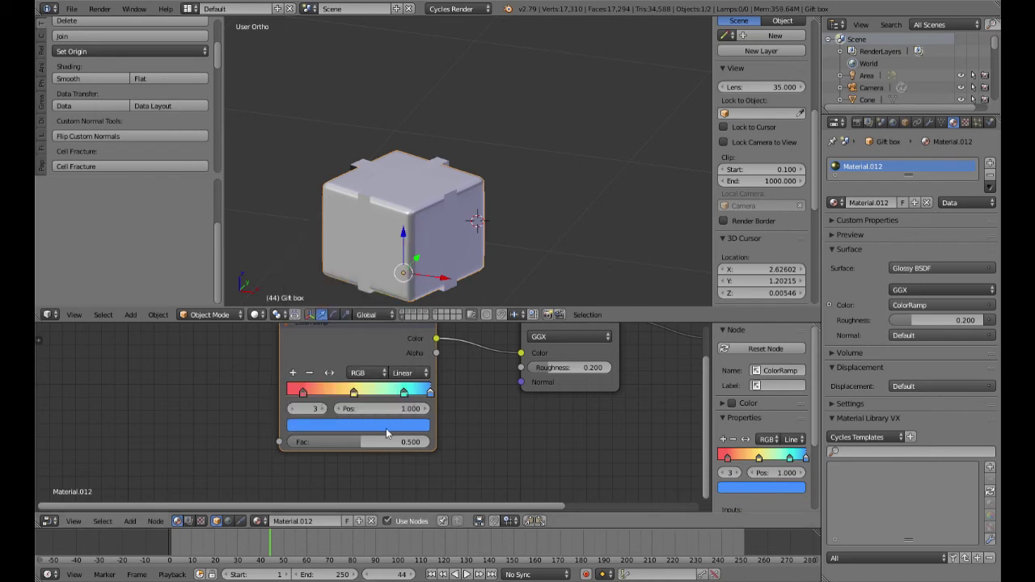
{"action": "scroll", "coordinate": [458, 443], "scroll_direction": "down", "scroll_amount": 2}
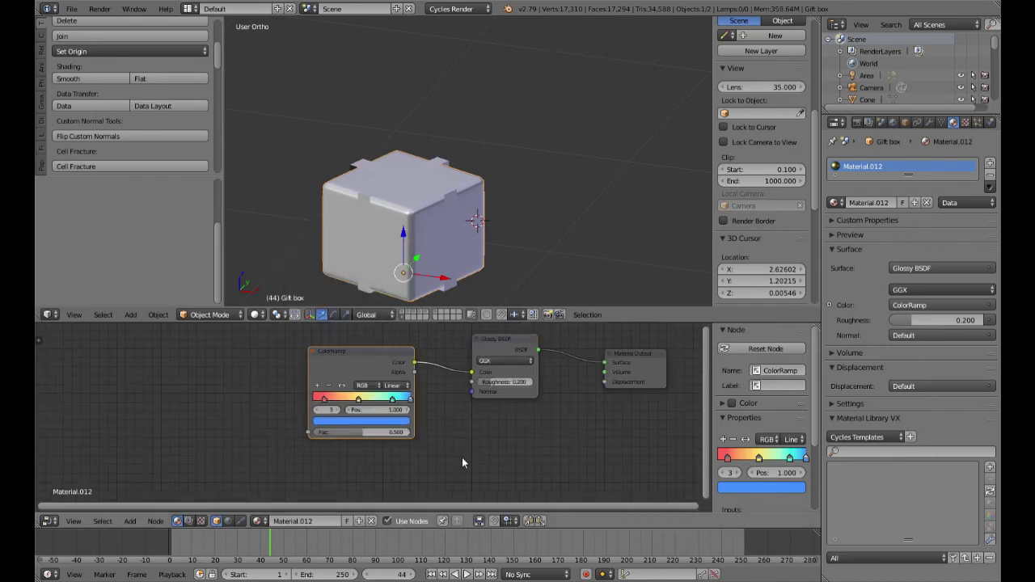
Add an Object Info node and connect its Random output to the ColorRamp Fac
{"action": "key", "text": "shift+a"}
{"action": "mouse_move", "coordinate": [441, 386]}
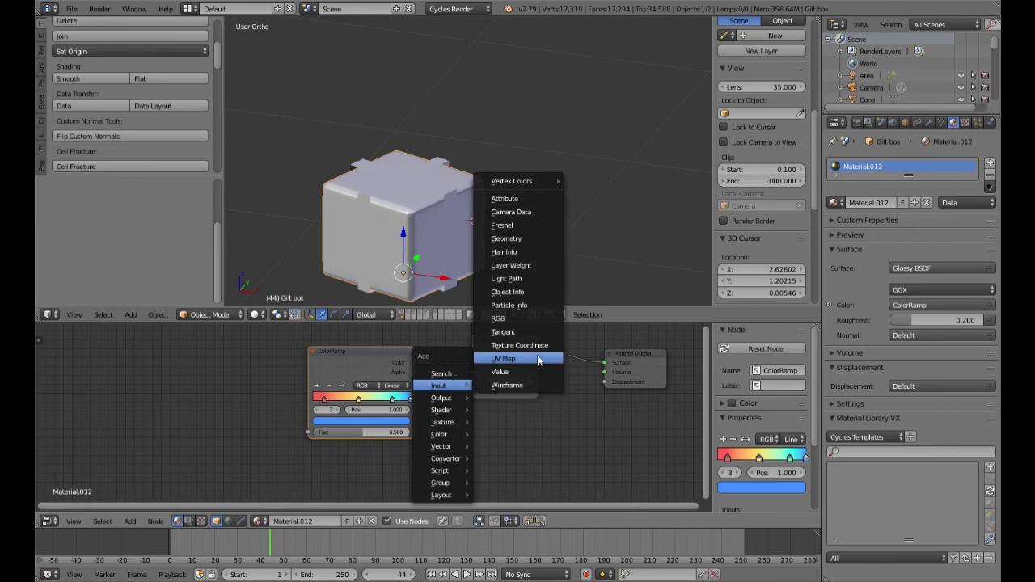
{"action": "left_click", "coordinate": [530, 292]}
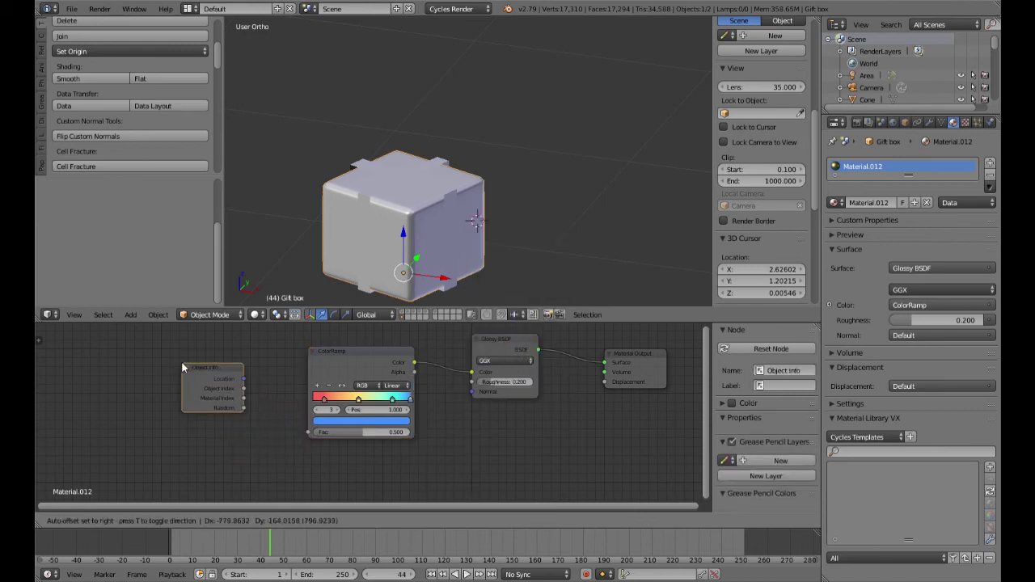
{"action": "left_click", "coordinate": [183, 368]}
{"action": "left_click_drag", "start_coordinate": [245, 409], "coordinate": [309, 432]}
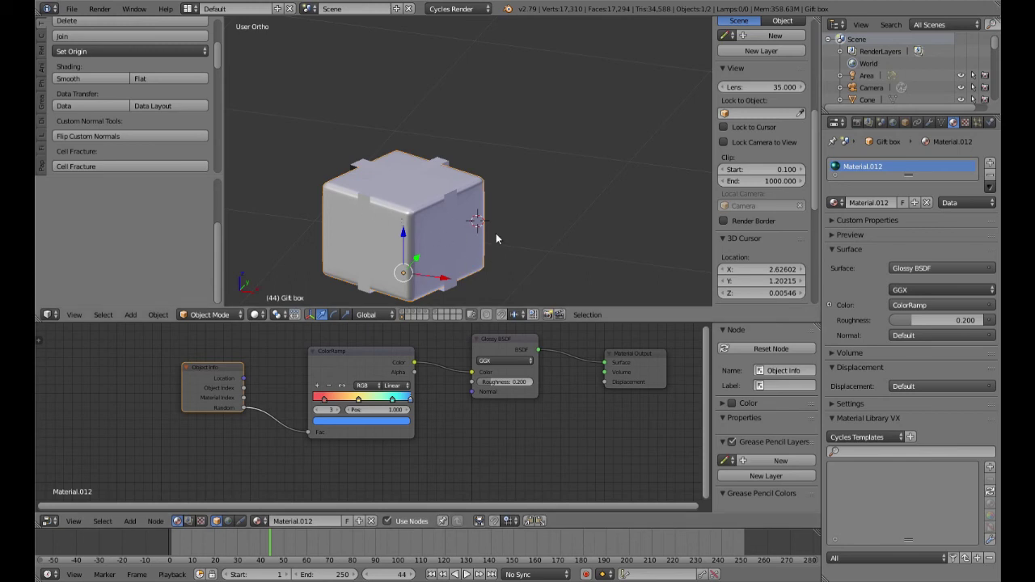
Preview the gift box in rendered shading, then add the ribbon to the selection
{"action": "key", "text": "shift+z"}
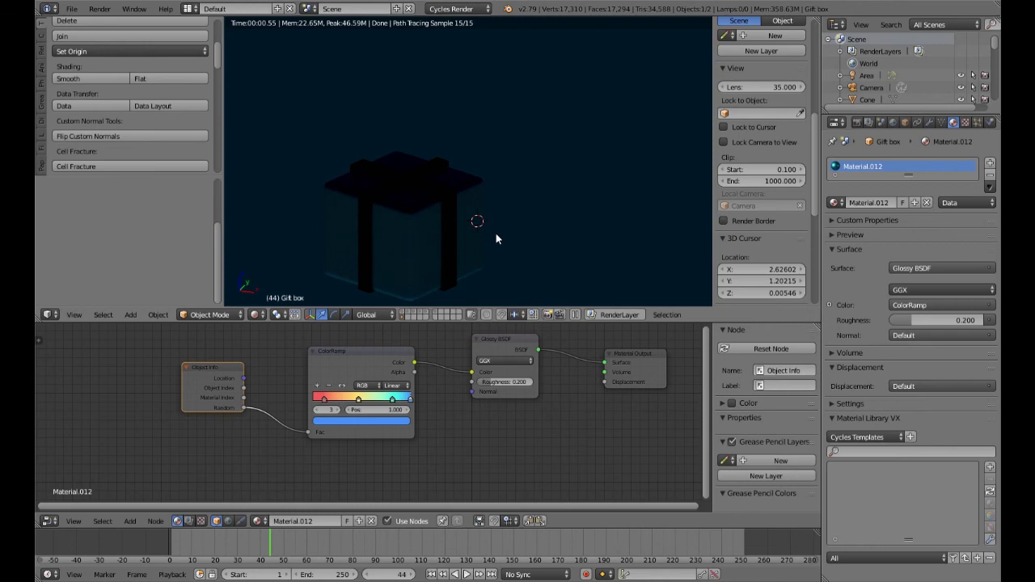
{"action": "key", "text": "shift+z"}
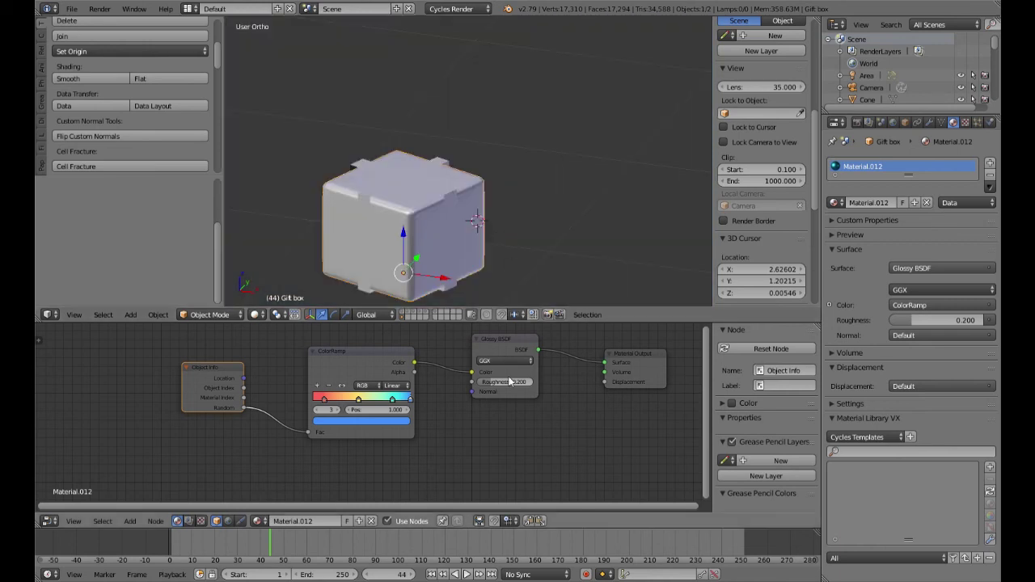
{"action": "right_click", "coordinate": [451, 225], "text": "shift"}
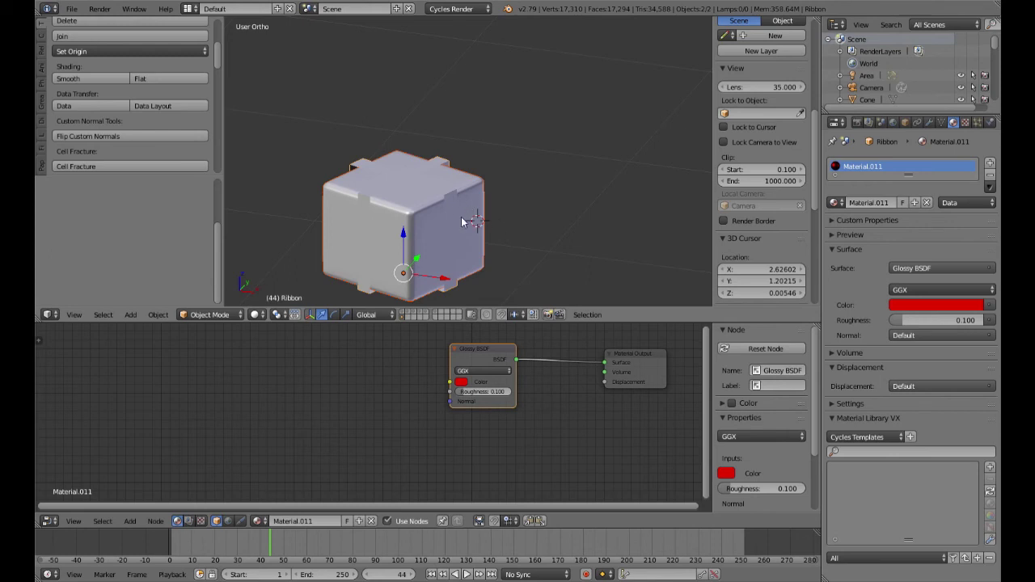
Group the box and ribbon and name the group 'Gift box'
{"action": "key", "text": "ctrl+g"}
{"action": "left_click", "coordinate": [102, 214]}
{"action": "key", "text": "BackSpace"}
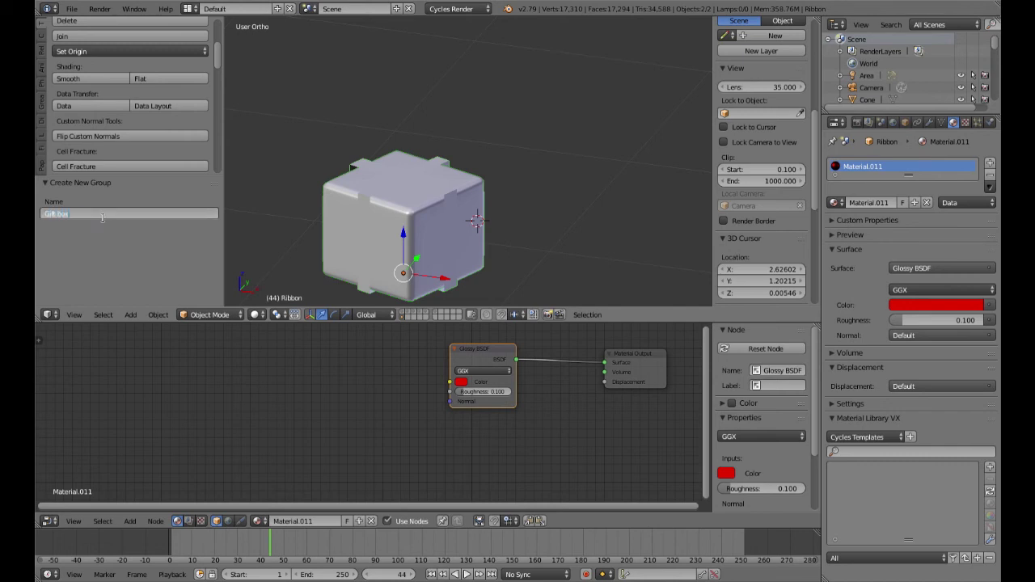
{"action": "key", "text": "Return"}
Switch to perspective view and look through the scene camera
{"action": "key", "text": "KP_5"}
{"action": "scroll", "coordinate": [438, 230], "scroll_direction": "down", "scroll_amount": 5}
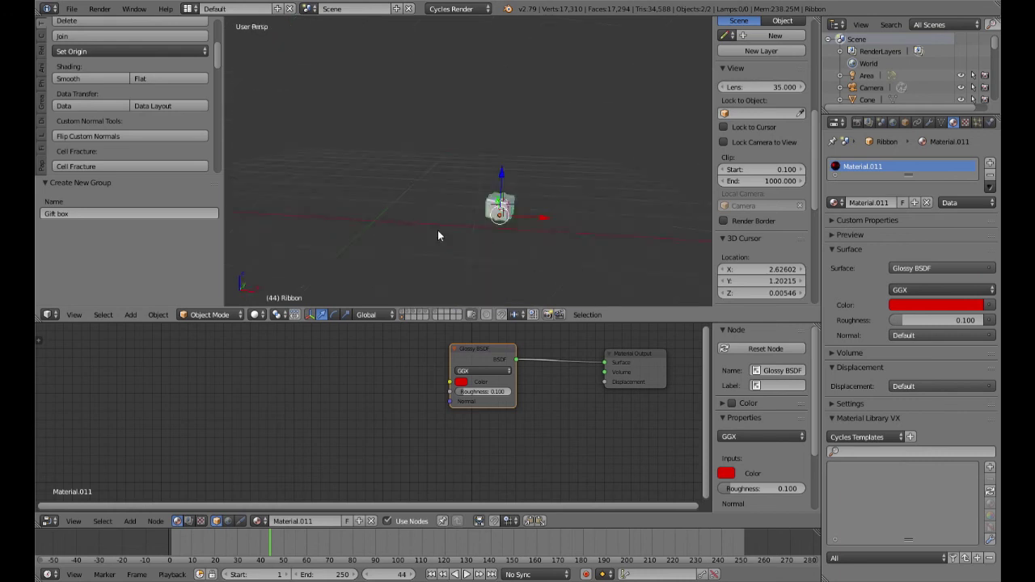
{"action": "key", "text": "KP_0"}
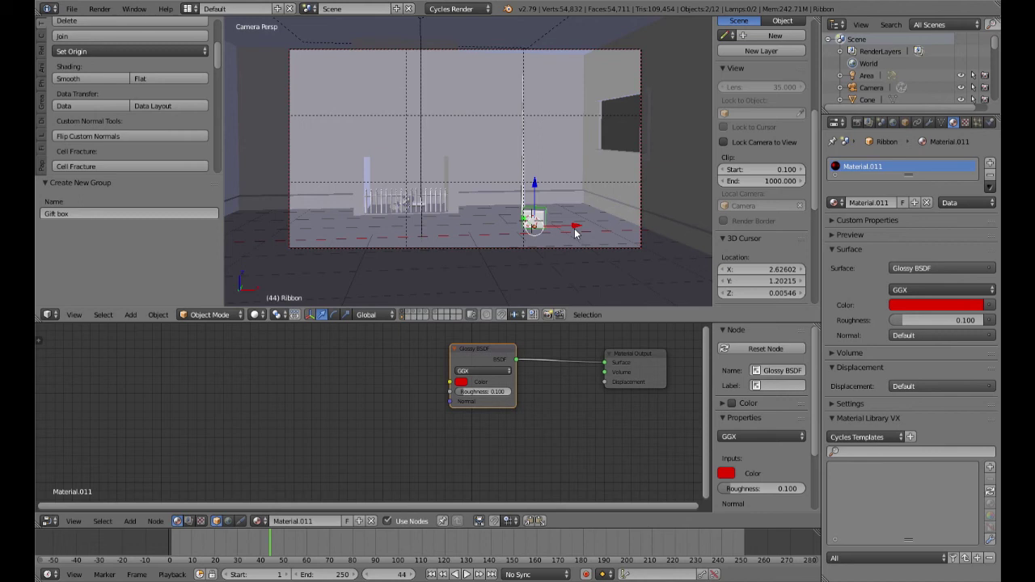
Duplicate the gift box, shift it along X and Y, scale it to 1.120 and turn it about -45° around Z
{"action": "key", "text": "shift+d"}
{"action": "key", "text": "x"}
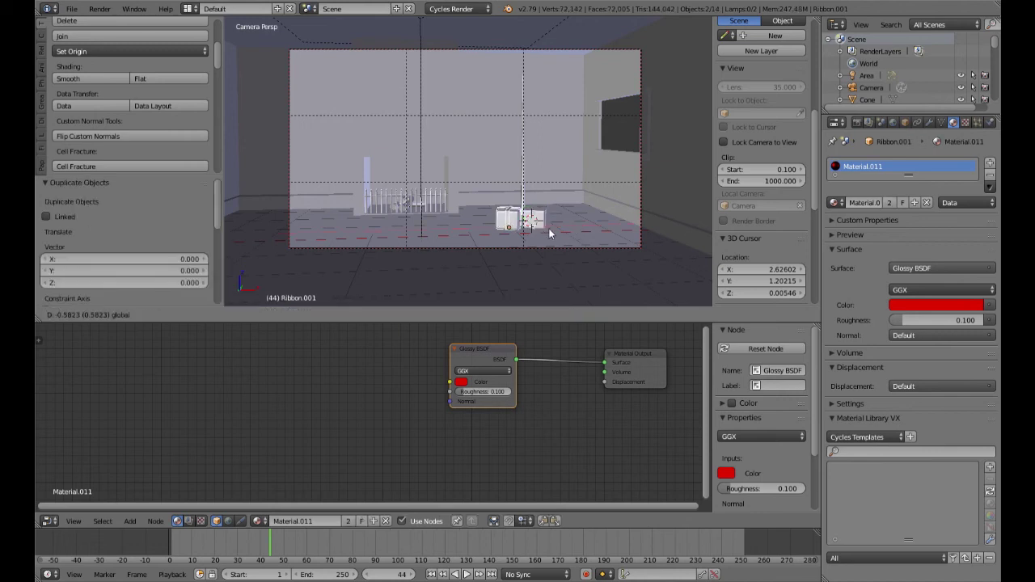
{"action": "left_click", "coordinate": [549, 234]}
{"action": "key", "text": "g"}
{"action": "key", "text": "x"}
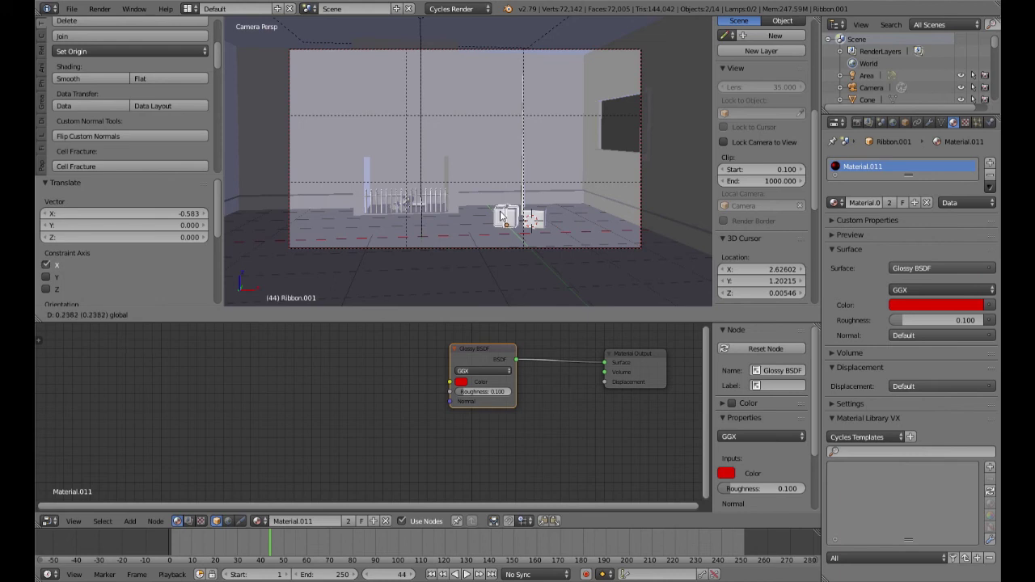
{"action": "key", "text": "y"}
{"action": "left_click", "coordinate": [537, 240]}
{"action": "key", "text": "s"}
{"action": "left_click", "coordinate": [542, 239]}
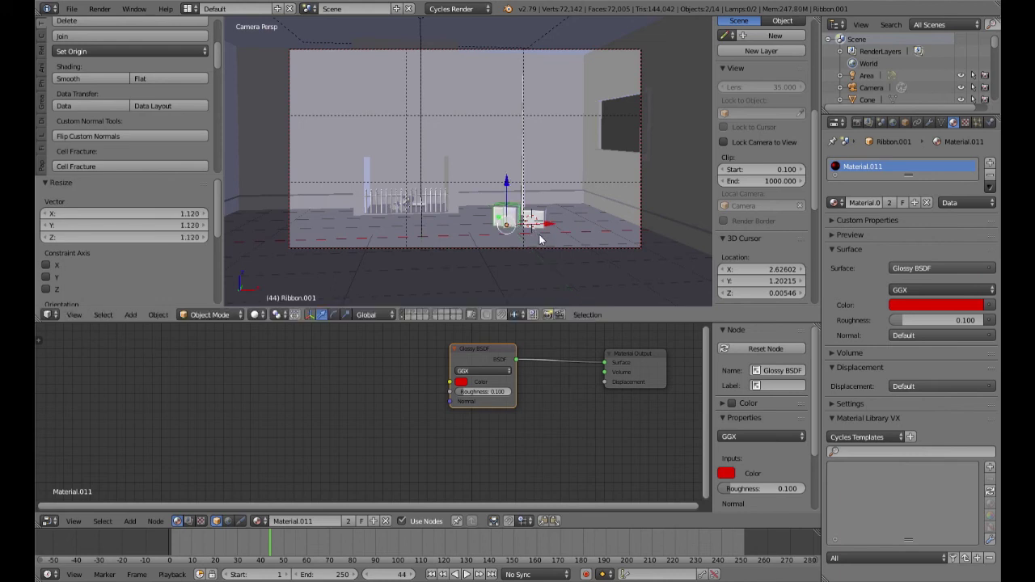
{"action": "key", "text": "r"}
{"action": "key", "text": "z"}
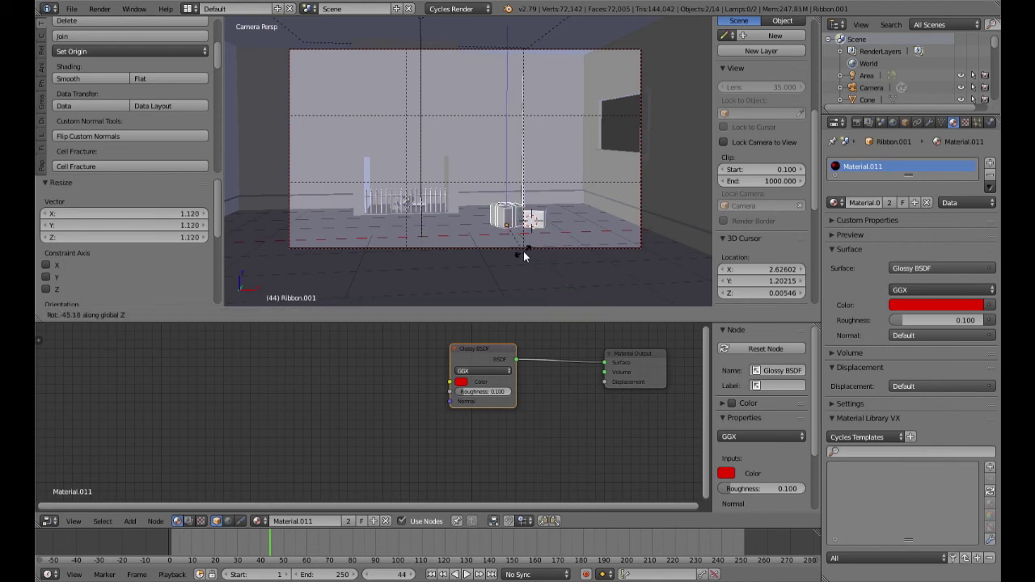
{"action": "left_click", "coordinate": [524, 252]}
Make a second copy moved along X and Y, scaled 1.223 and rotated 31.8° around Z, then preview it rendered
{"action": "key", "text": "shift+d"}
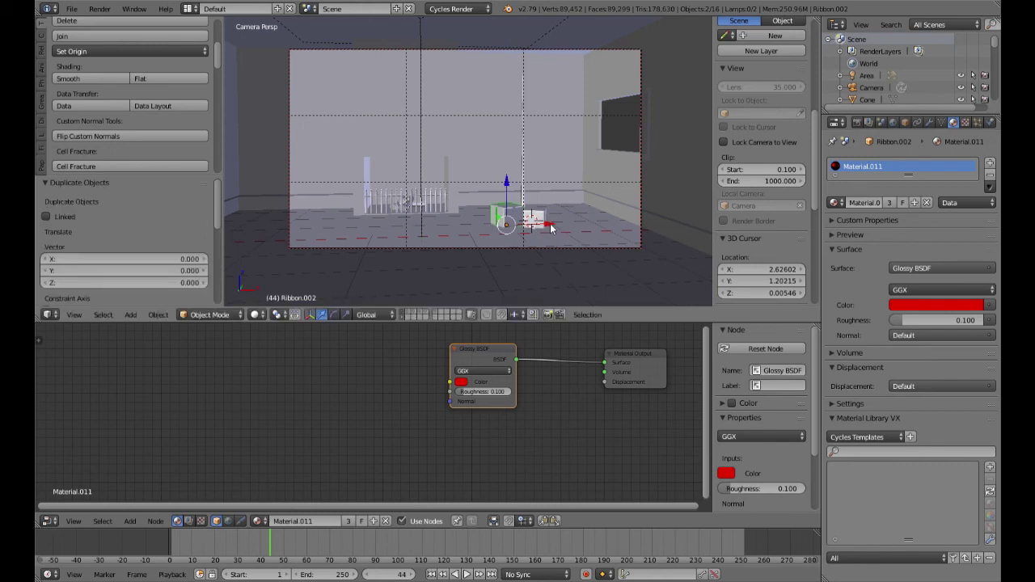
{"action": "key", "text": "x"}
{"action": "left_click", "coordinate": [590, 254]}
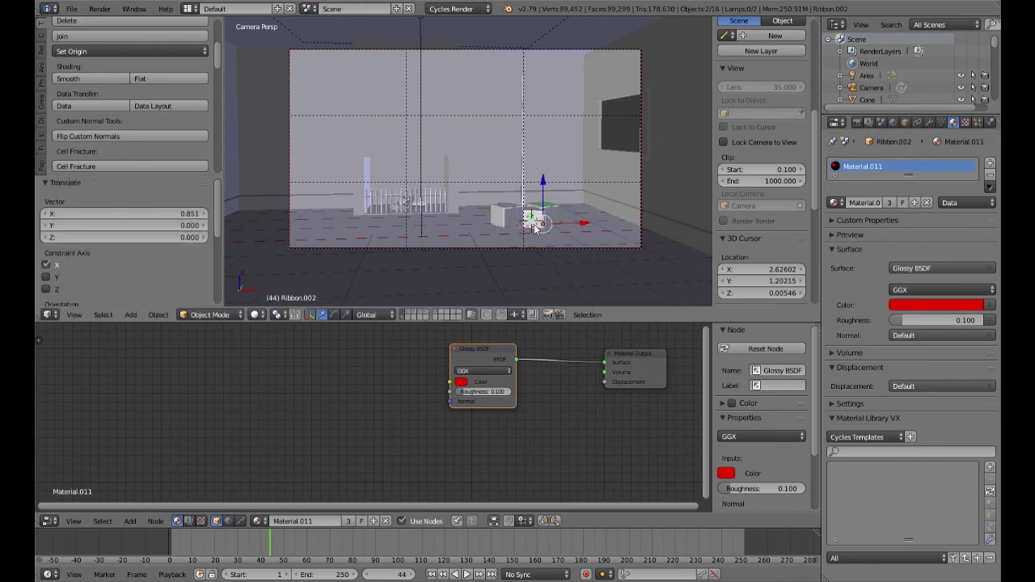
{"action": "key", "text": "g"}
{"action": "key", "text": "y"}
{"action": "left_click", "coordinate": [578, 233]}
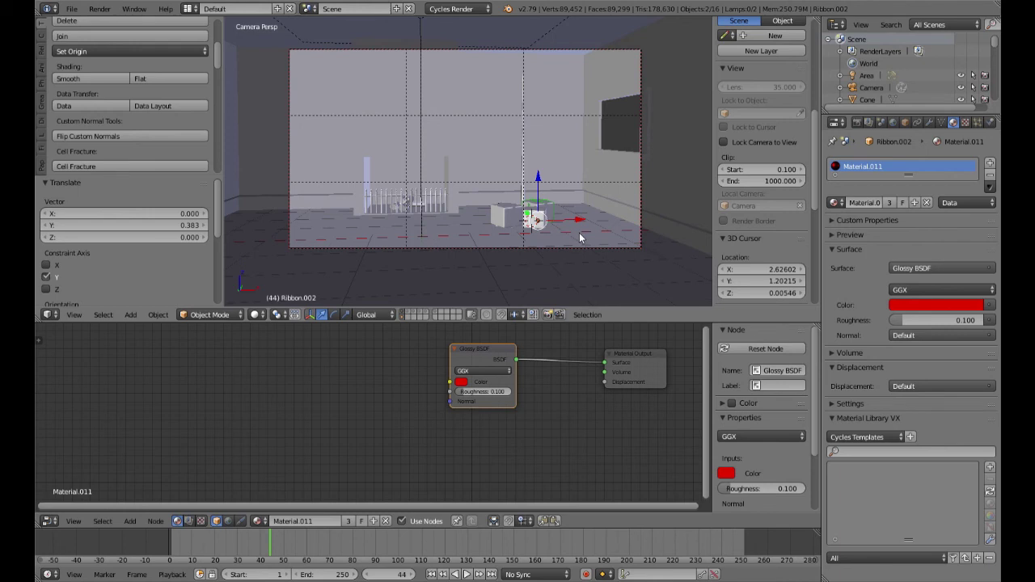
{"action": "key", "text": "s"}
{"action": "left_click", "coordinate": [587, 235]}
{"action": "key", "text": "g"}
{"action": "key", "text": "x"}
{"action": "left_click", "coordinate": [582, 217]}
{"action": "key", "text": "r"}
{"action": "key", "text": "z"}
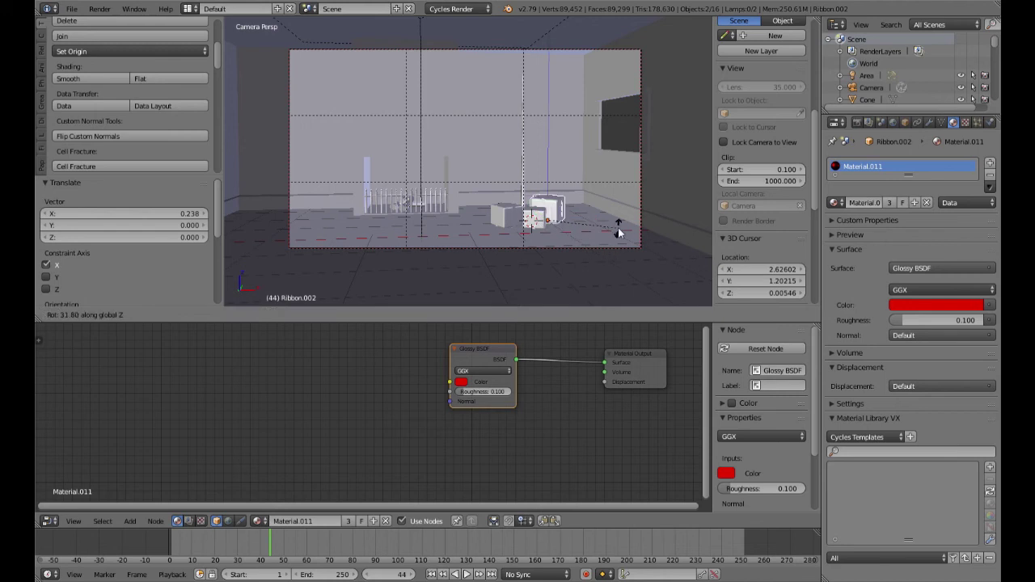
{"action": "left_click", "coordinate": [619, 233]}
{"action": "key", "text": "shift+z"}
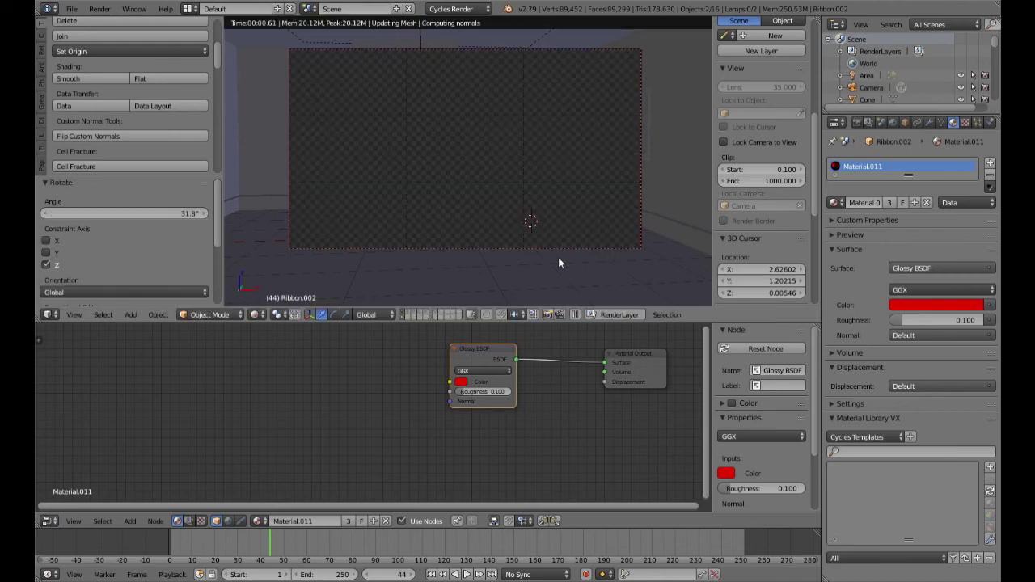
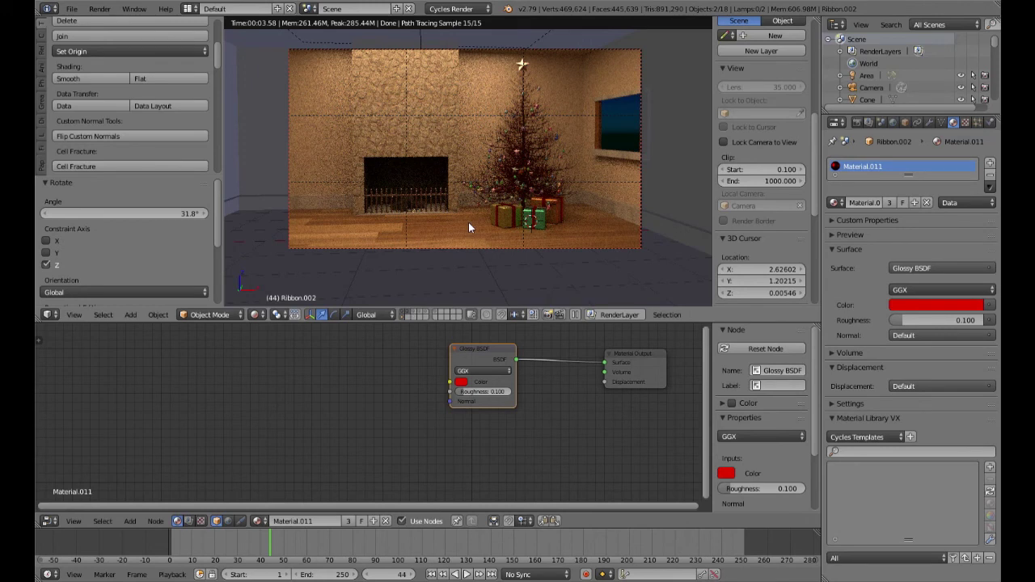
Switch to solid shading and show only the scene layer holding the cone and plane
{"action": "key", "text": "shift+z"}
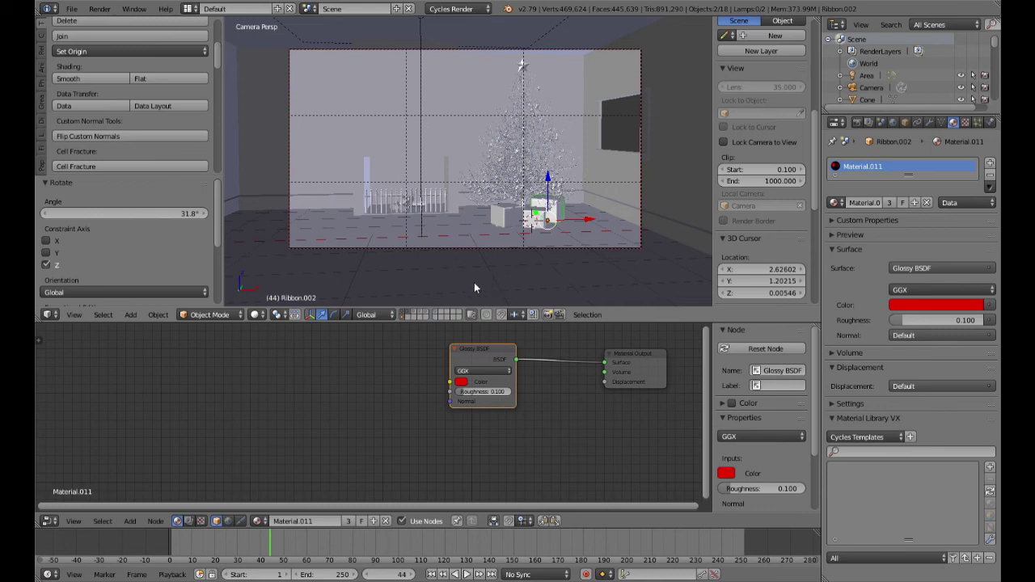
{"action": "left_click", "coordinate": [427, 315]}
{"action": "left_click", "coordinate": [419, 316]}
{"action": "left_click", "coordinate": [414, 314], "text": "shift"}
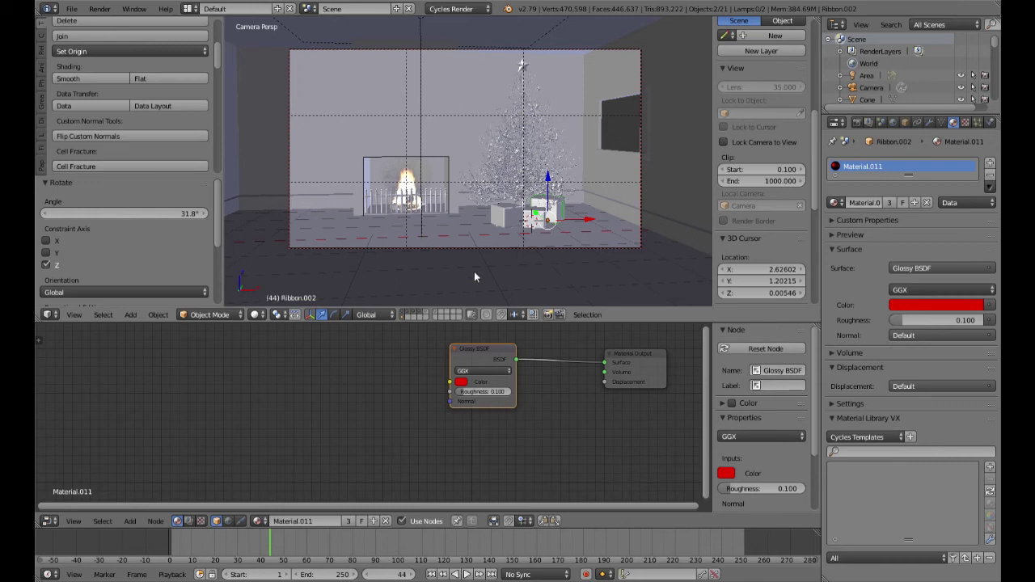
{"action": "left_click", "coordinate": [427, 315]}
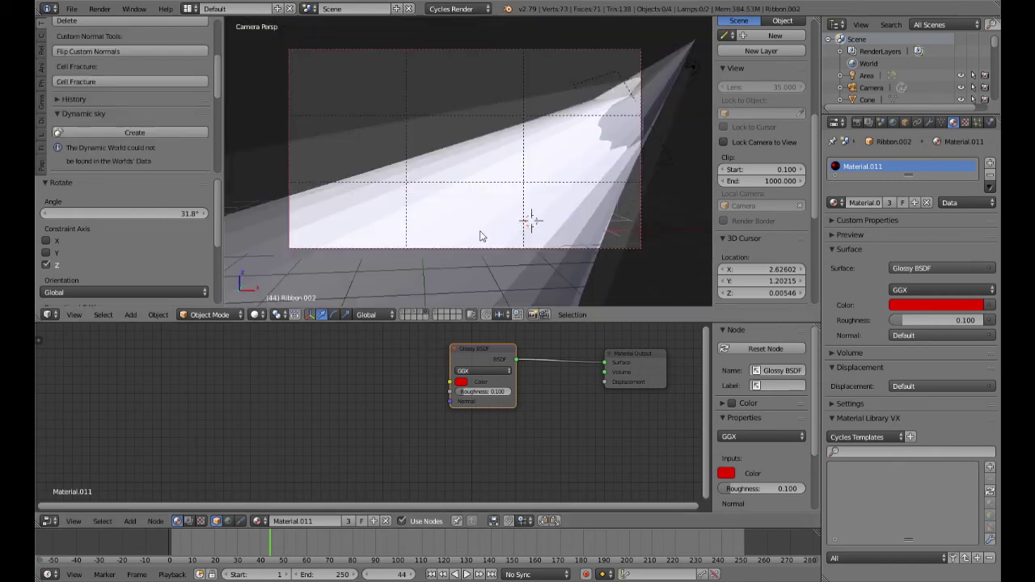
Leave the camera view and briefly toggle a rendered preview of the cone layer
{"action": "key", "text": "KP_0"}
{"action": "key", "text": "shift+z"}
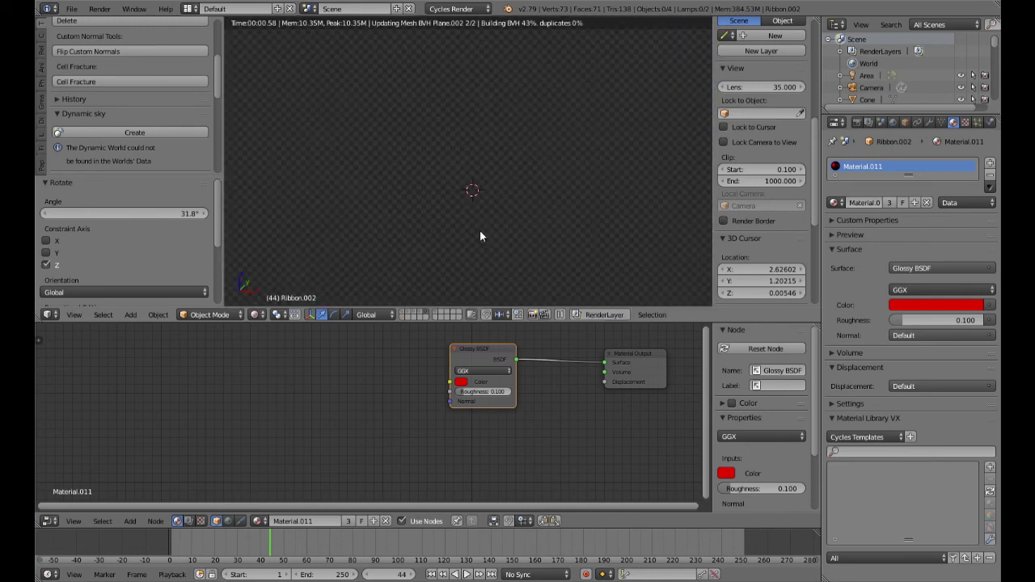
{"action": "key", "text": "shift+z"}
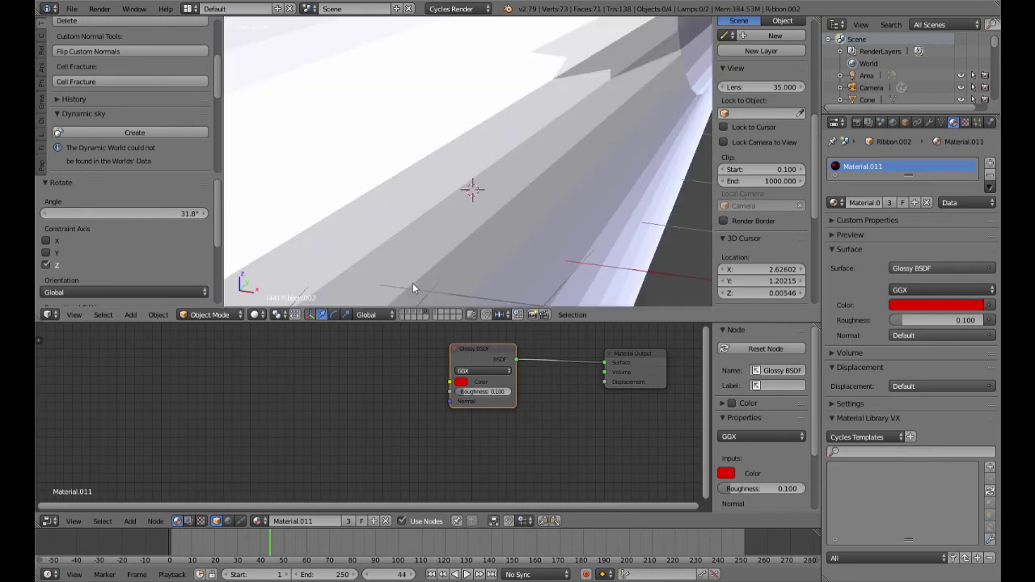
Apply the Fur plane's rotation and scale and move it to the room's layer
{"action": "key", "text": "z"}
{"action": "scroll", "coordinate": [482, 181], "scroll_direction": "down", "scroll_amount": 5}
{"action": "right_click", "coordinate": [360, 174]}
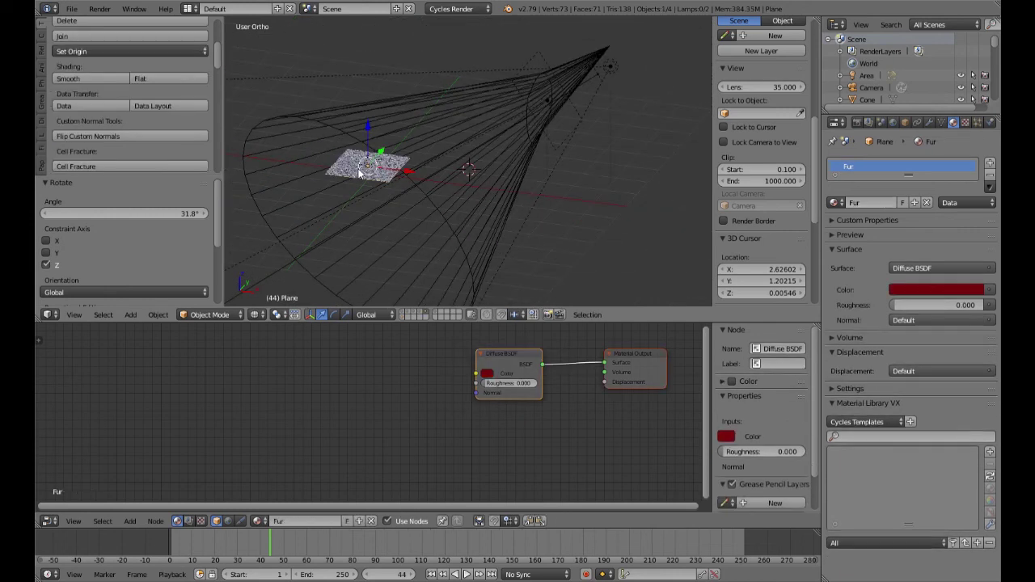
{"action": "key", "text": "ctrl+a"}
{"action": "left_click", "coordinate": [358, 169]}
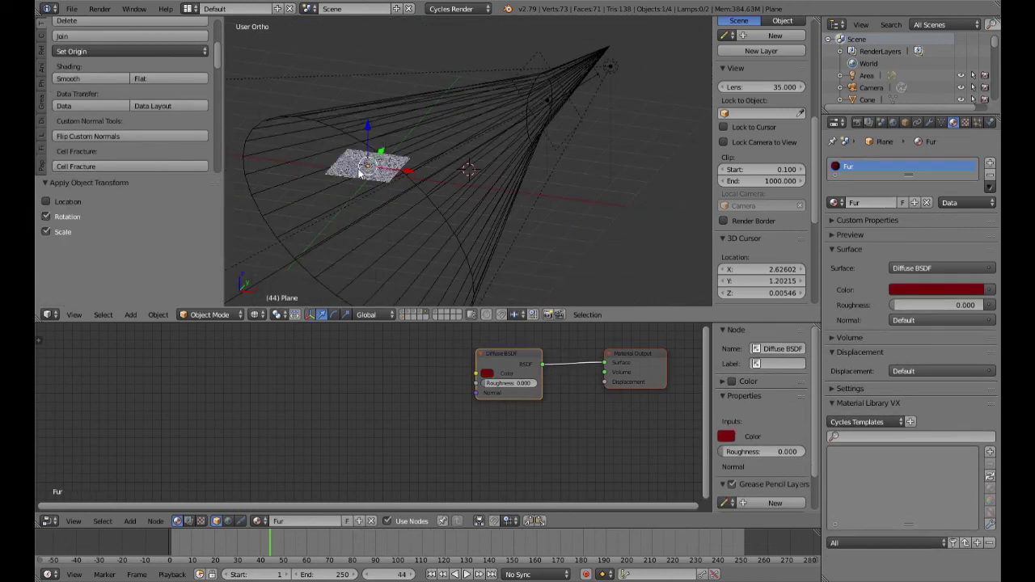
{"action": "scroll", "coordinate": [359, 174], "scroll_direction": "up", "scroll_amount": 2}
{"action": "scroll", "coordinate": [359, 170], "scroll_direction": "up", "scroll_amount": 2}
{"action": "key", "text": "m"}
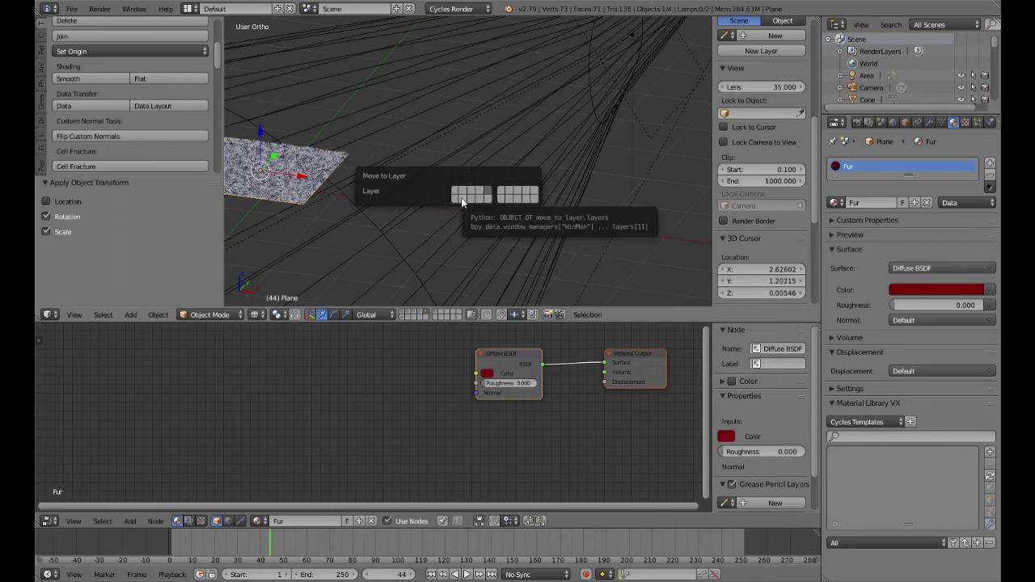
{"action": "left_click", "coordinate": [457, 200]}
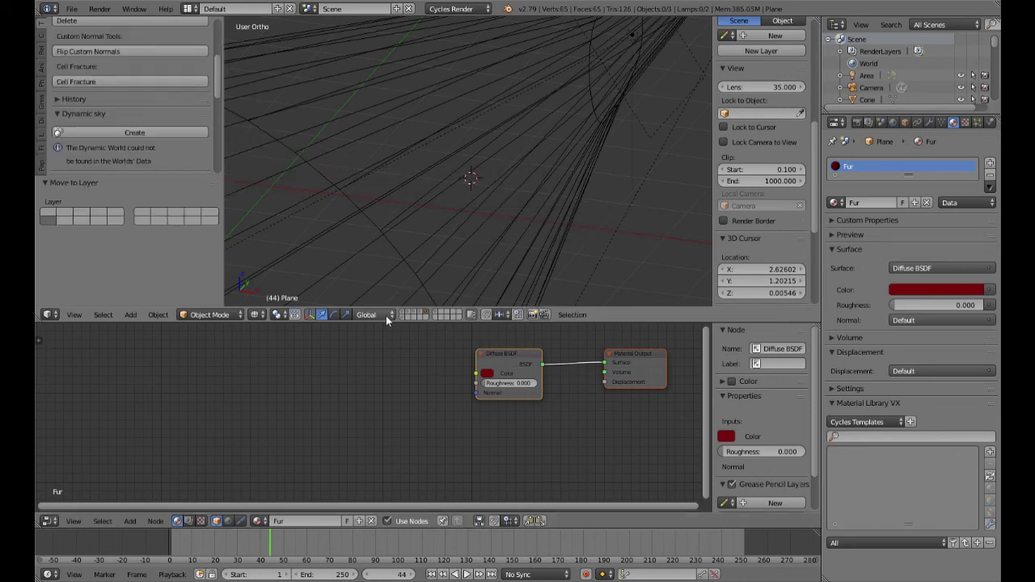
Show the walls, tree, fire and rug layers in camera view and preview the rendered room
{"action": "left_click", "coordinate": [405, 315]}
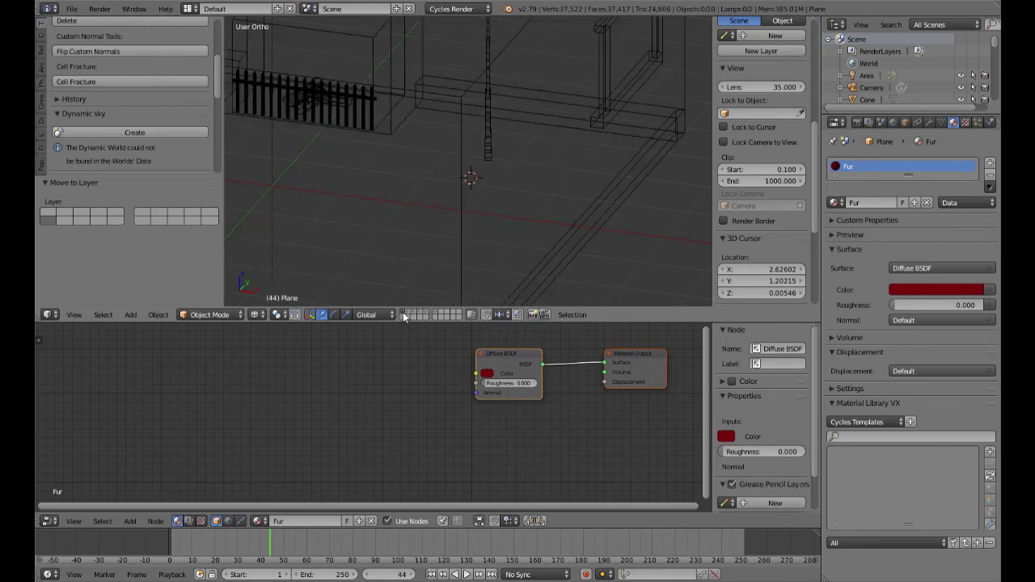
{"action": "key", "text": "z"}
{"action": "key", "text": "KP_0"}
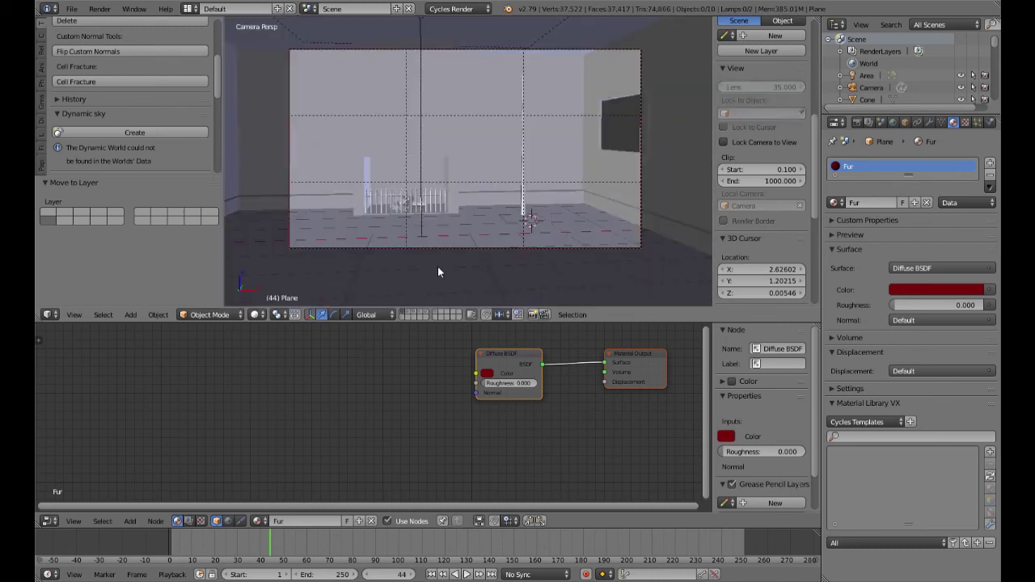
{"action": "left_click", "coordinate": [408, 318], "text": "shift"}
{"action": "left_click", "coordinate": [415, 318], "text": "shift"}
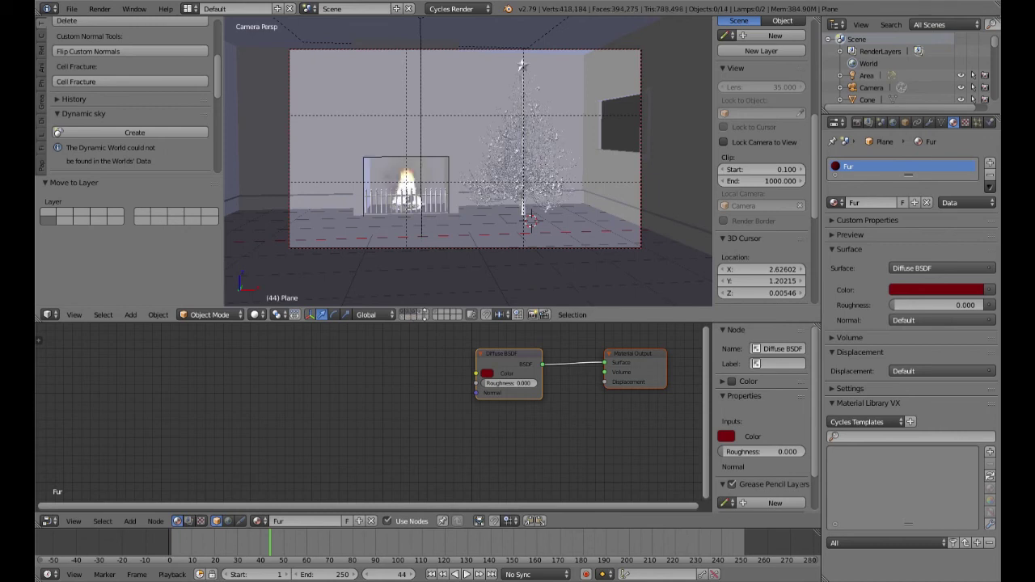
{"action": "left_click", "coordinate": [400, 318], "text": "shift"}
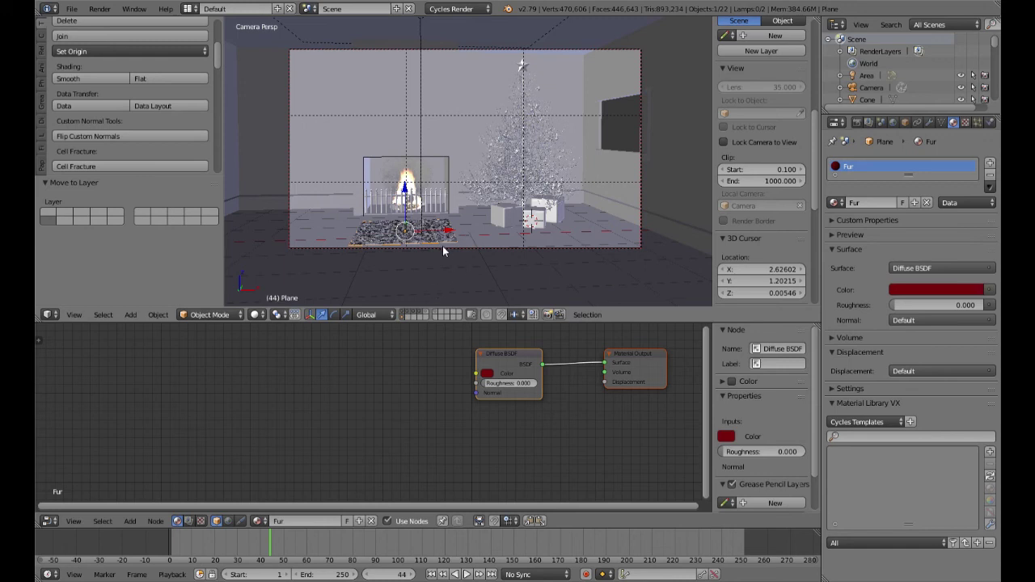
{"action": "key", "text": "shift+z"}
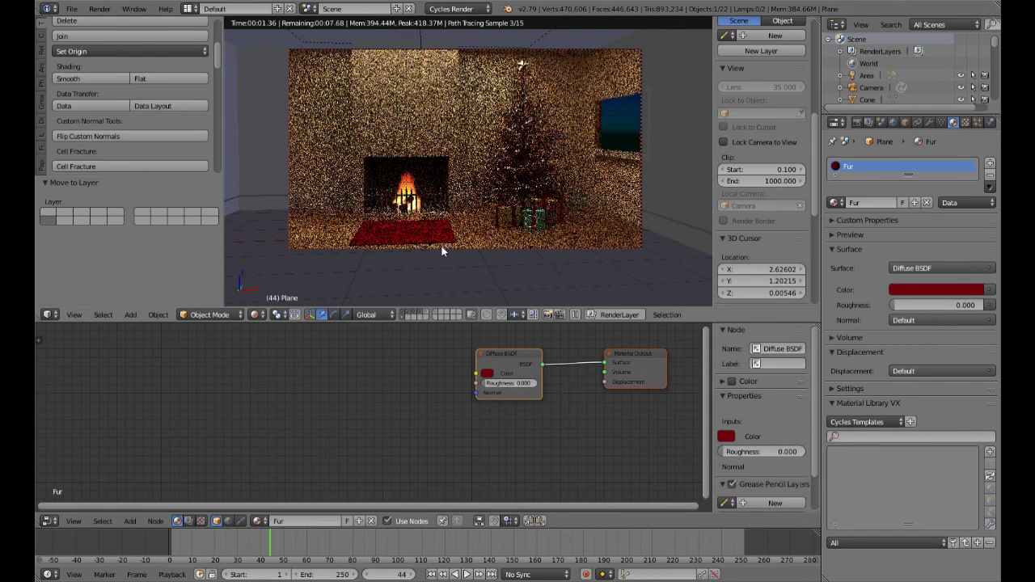
{"action": "key", "text": "shift+z"}
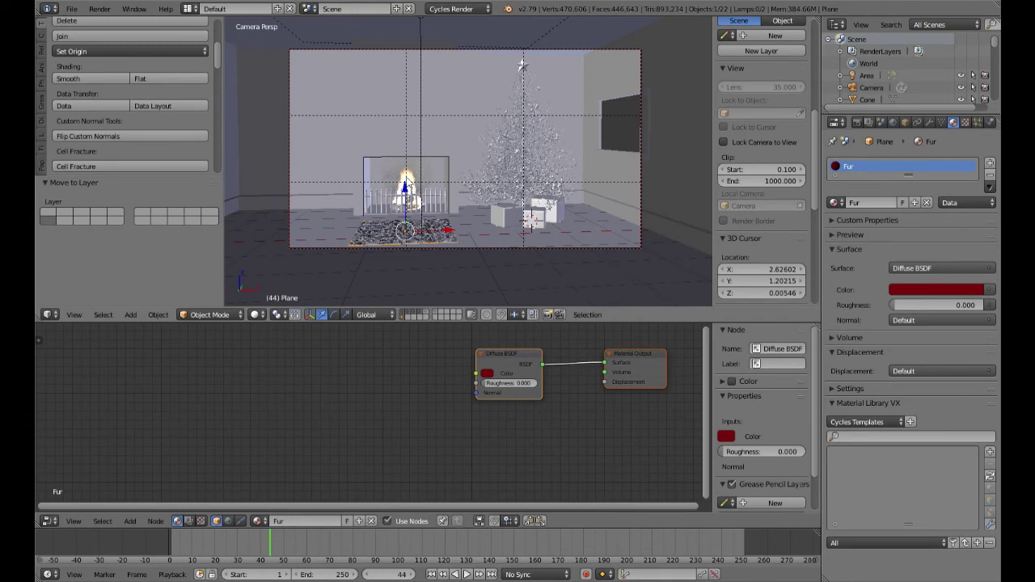
Select the Smoke Domain and slide its flame ColorRamp stops, orange to about 0.764
{"action": "left_click", "coordinate": [412, 315]}
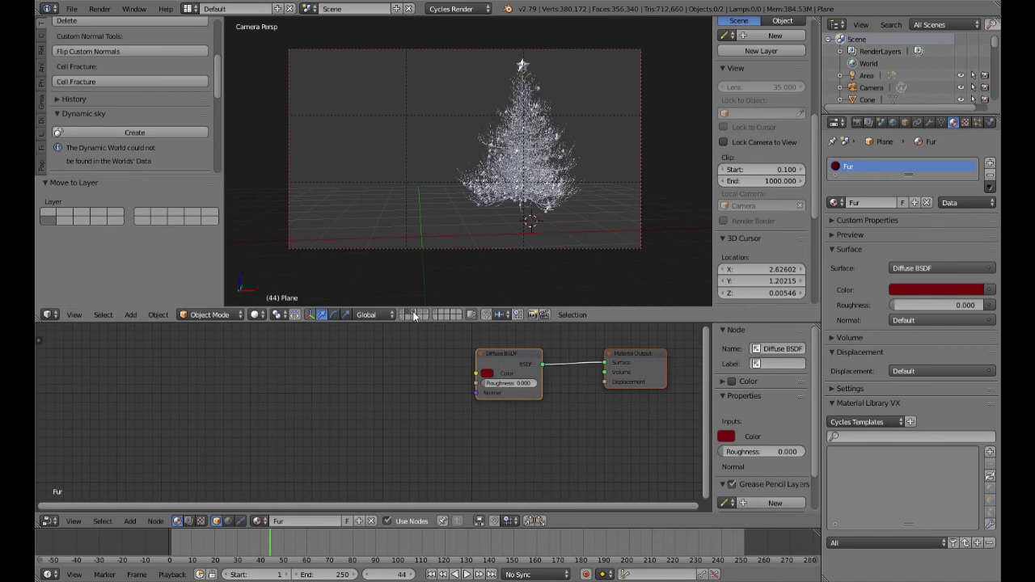
{"action": "left_click", "coordinate": [415, 314]}
{"action": "middle_click_drag", "start_coordinate": [432, 222], "coordinate": [429, 202]}
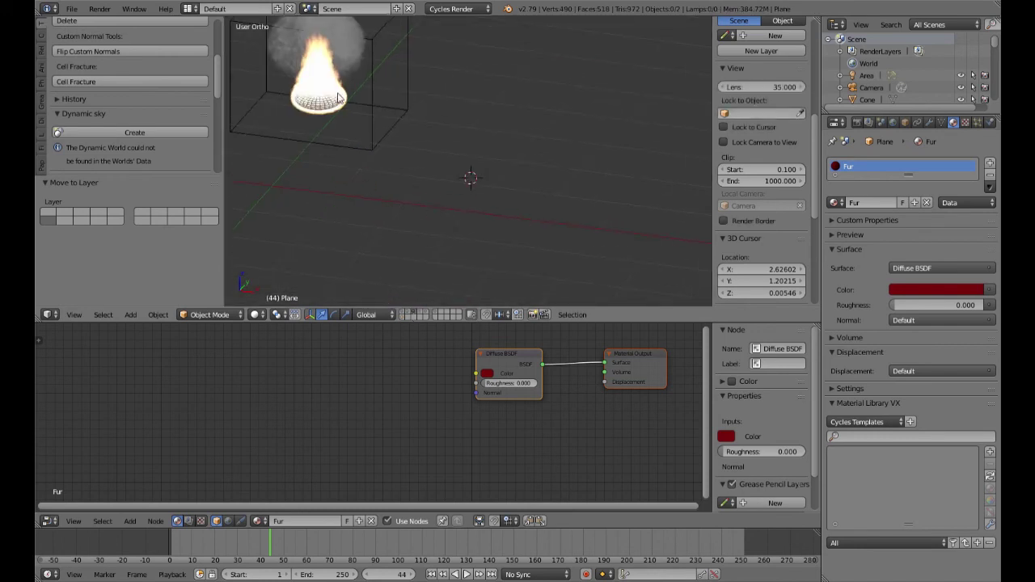
{"action": "scroll", "coordinate": [337, 95], "scroll_direction": "up", "scroll_amount": 2}
{"action": "scroll", "coordinate": [600, 271], "scroll_direction": "down", "scroll_amount": 4}
{"action": "scroll", "coordinate": [457, 218], "scroll_direction": "up", "scroll_amount": 1}
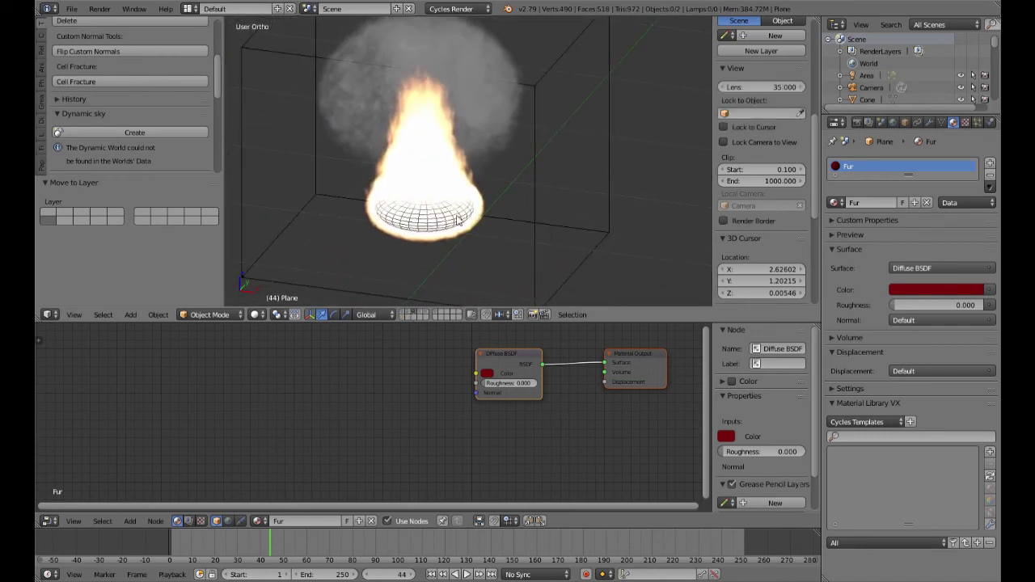
{"action": "right_click", "coordinate": [458, 220]}
{"action": "key", "text": "Home"}
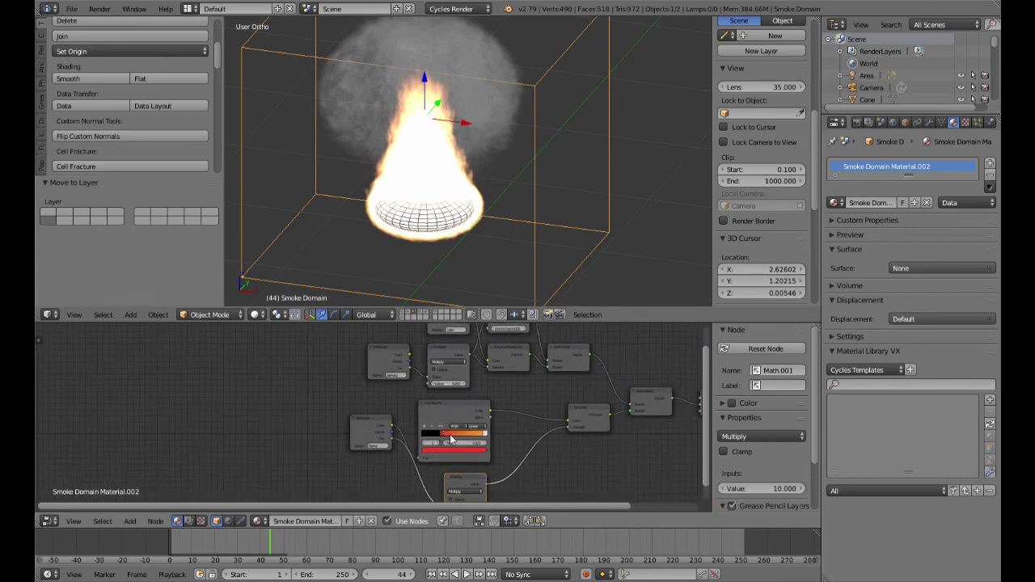
{"action": "scroll", "coordinate": [451, 439], "scroll_direction": "up", "scroll_amount": 4}
{"action": "middle_click_drag", "start_coordinate": [558, 449], "coordinate": [437, 453]}
{"action": "mouse_move", "coordinate": [428, 450]}
{"action": "left_mouse_down"}
{"action": "mouse_move", "coordinate": [417, 450]}
{"action": "mouse_move", "coordinate": [428, 451]}
{"action": "left_mouse_up"}
{"action": "left_click_drag", "start_coordinate": [536, 450], "coordinate": [515, 450]}
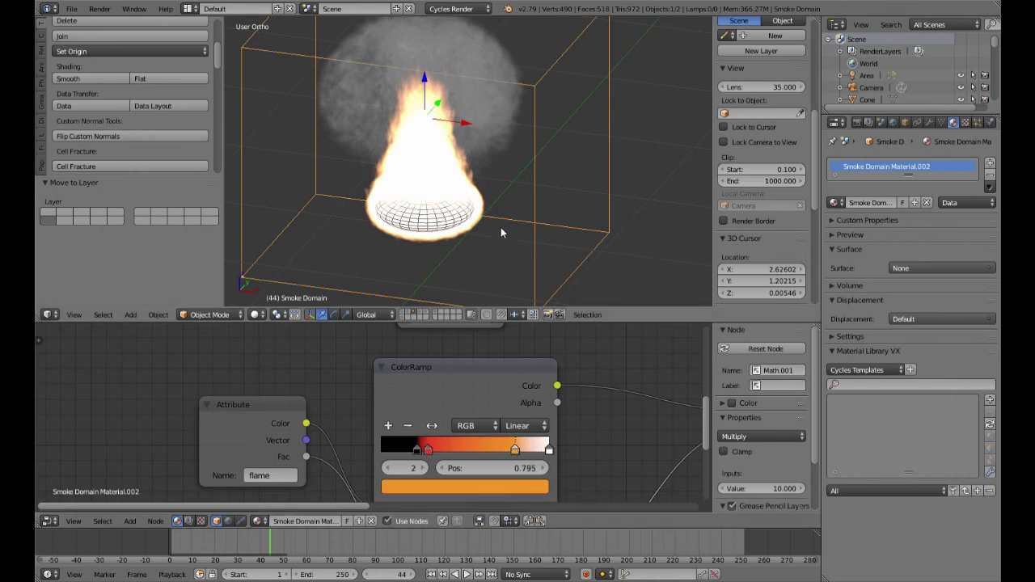
Preview the fire rendered at frame 40 in a close-up view
{"action": "key", "text": "KP_0"}
{"action": "key", "text": "shift+z"}
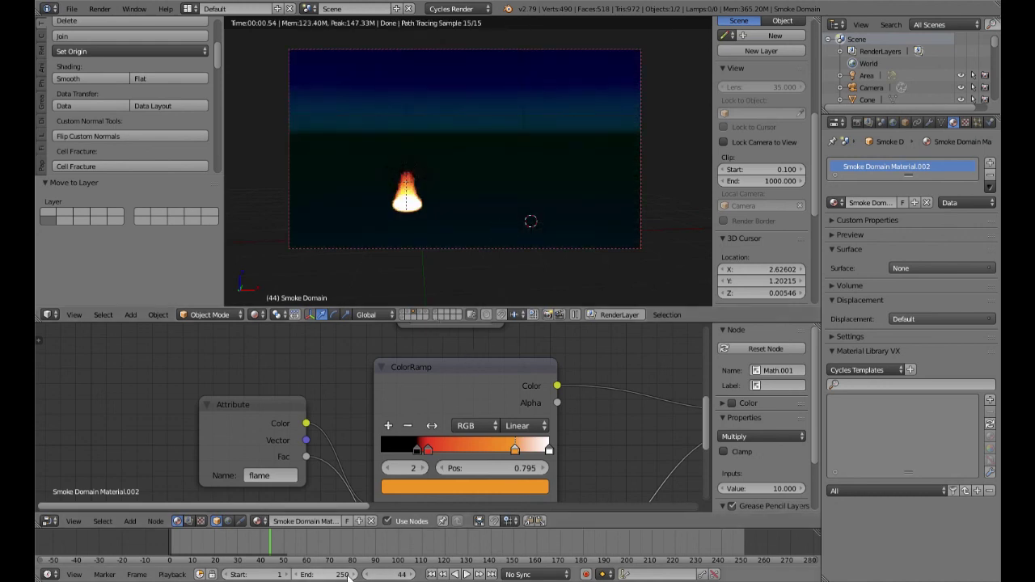
{"action": "left_click_drag", "start_coordinate": [262, 550], "coordinate": [255, 549]}
{"action": "left_click", "coordinate": [260, 550]}
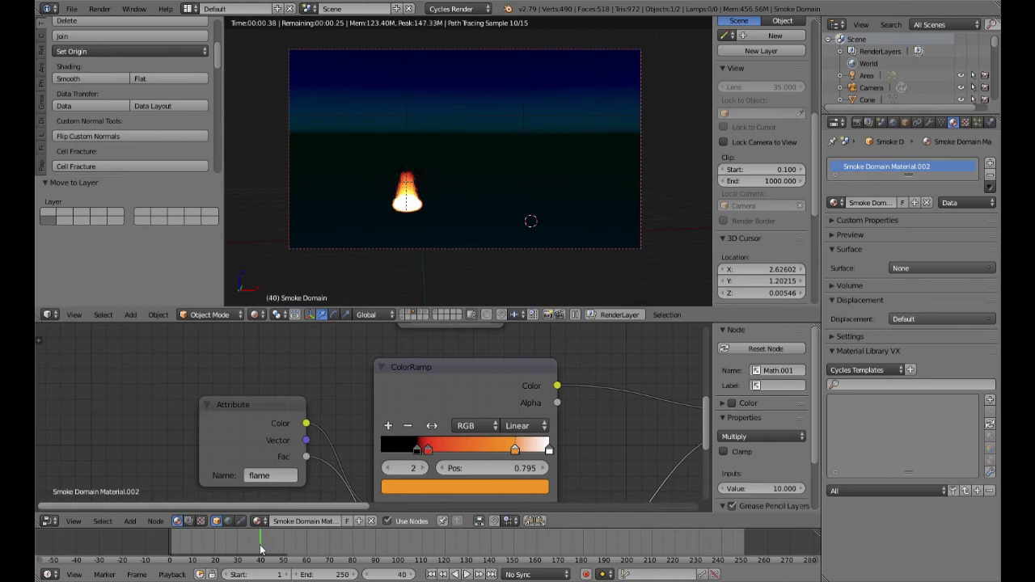
{"action": "key", "text": "KP_Decimal"}
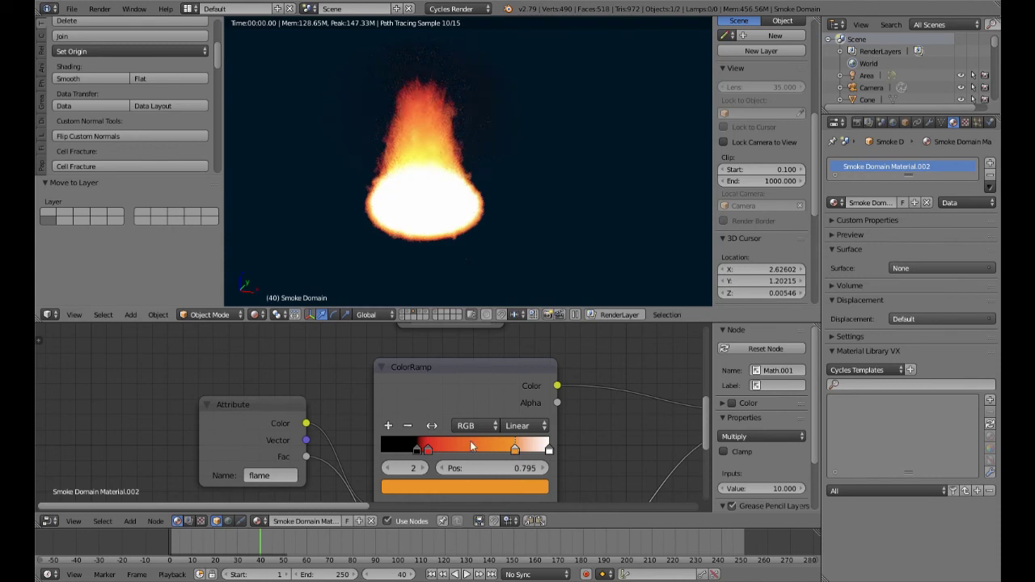
Darken the white ramp stop, move orange to 0.927 and red to 0.459, then show the room layers
{"action": "left_click", "coordinate": [549, 450]}
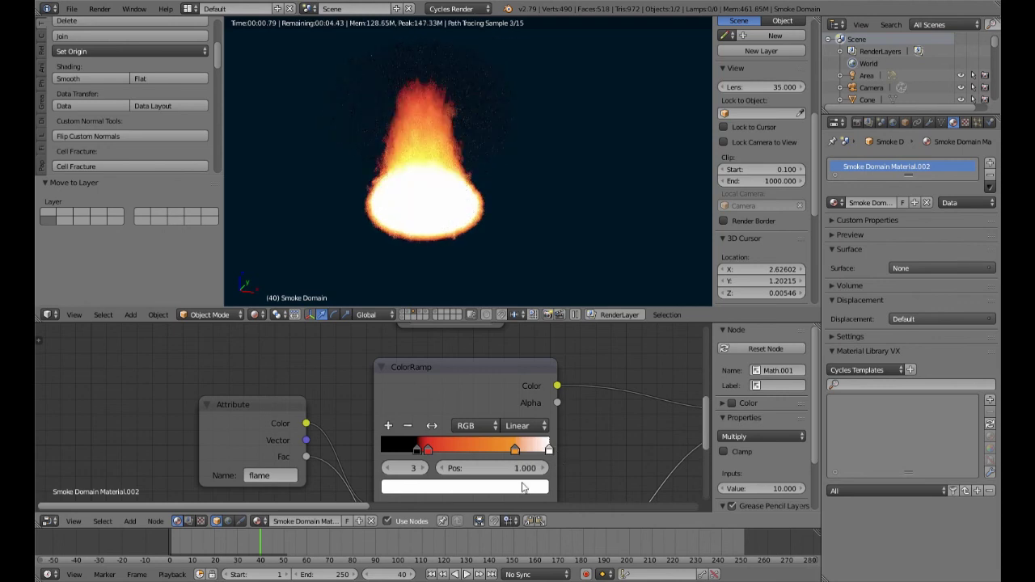
{"action": "left_click", "coordinate": [522, 486]}
{"action": "left_click", "coordinate": [513, 277]}
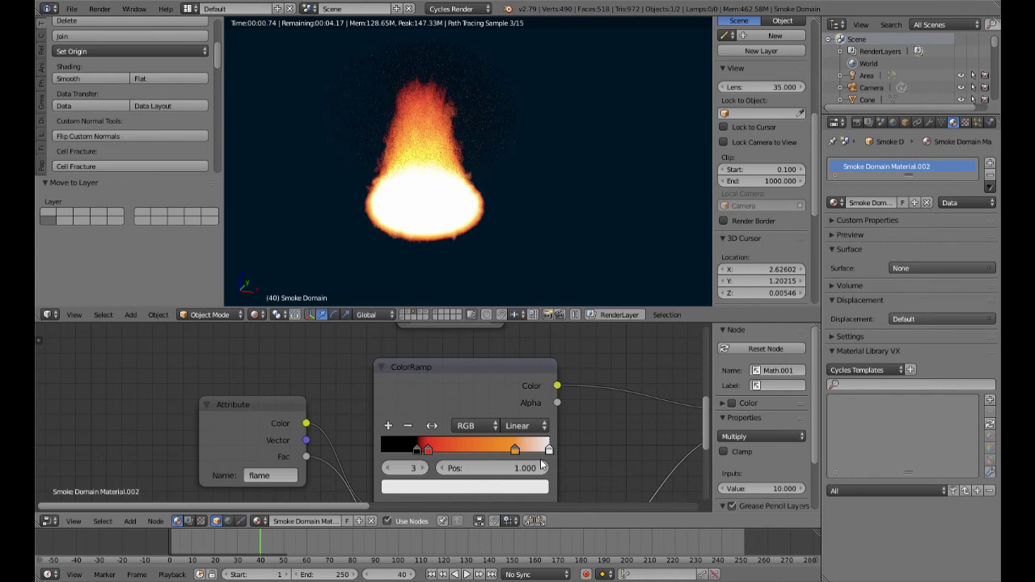
{"action": "left_click_drag", "start_coordinate": [515, 450], "coordinate": [534, 450]}
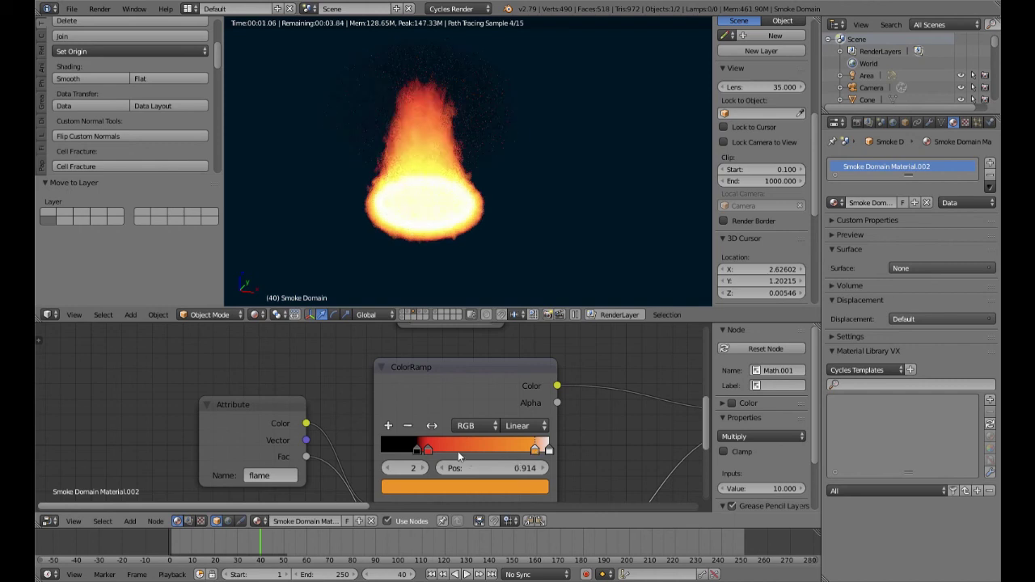
{"action": "left_click_drag", "start_coordinate": [428, 449], "coordinate": [451, 456]}
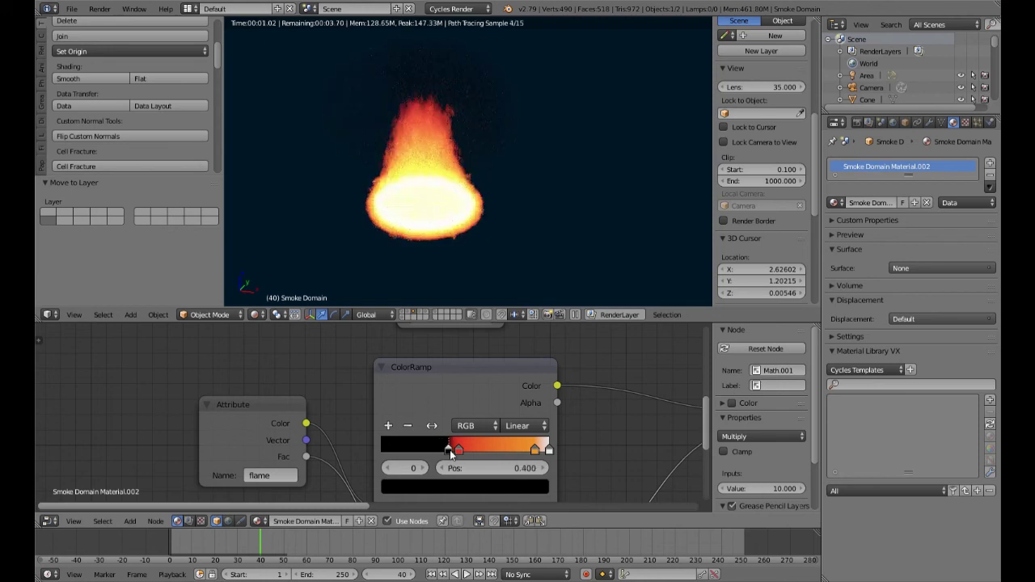
{"action": "key", "text": "KP_0"}
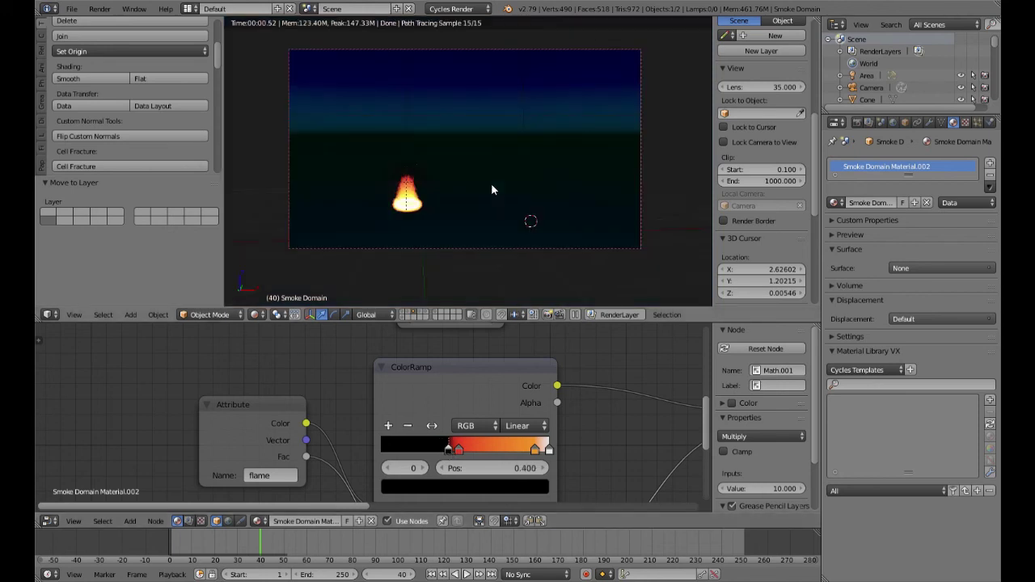
{"action": "left_click", "coordinate": [406, 316], "text": "shift"}
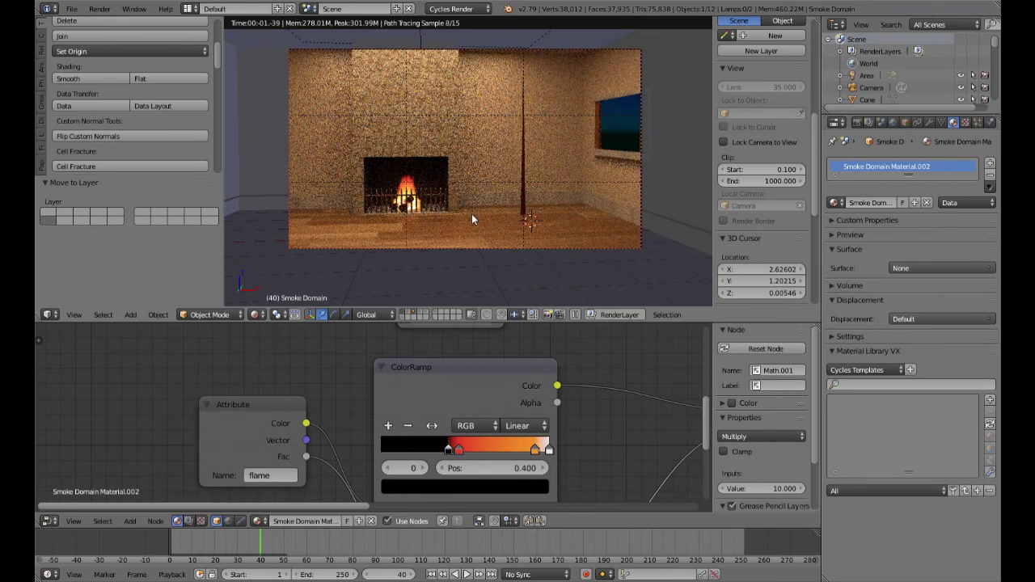
Overwrite-save Christmas.blend, then show the tree, gifts-and-rug and room layers in solid shading
{"action": "key", "text": "ctrl+s"}
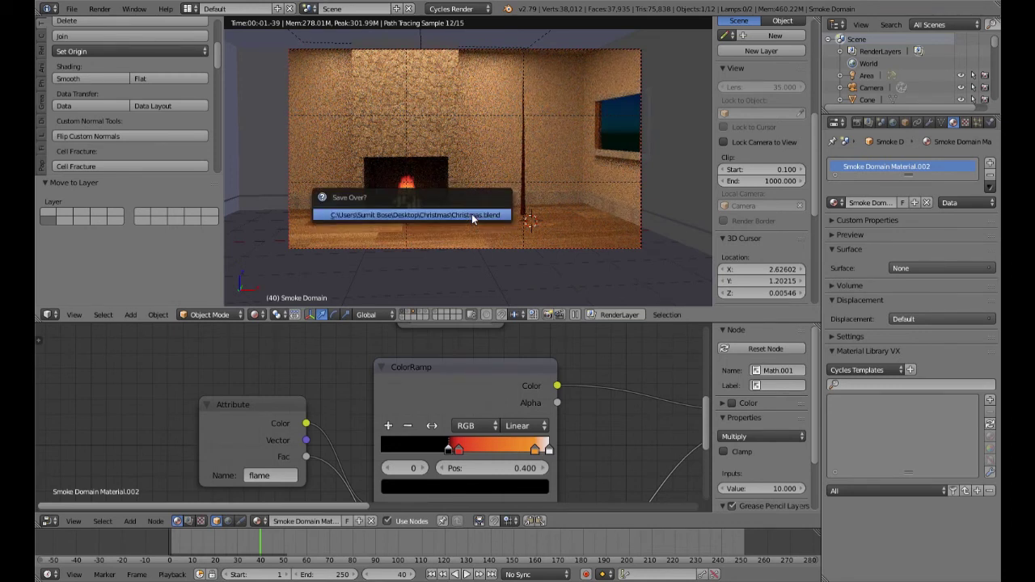
{"action": "left_click", "coordinate": [473, 215]}
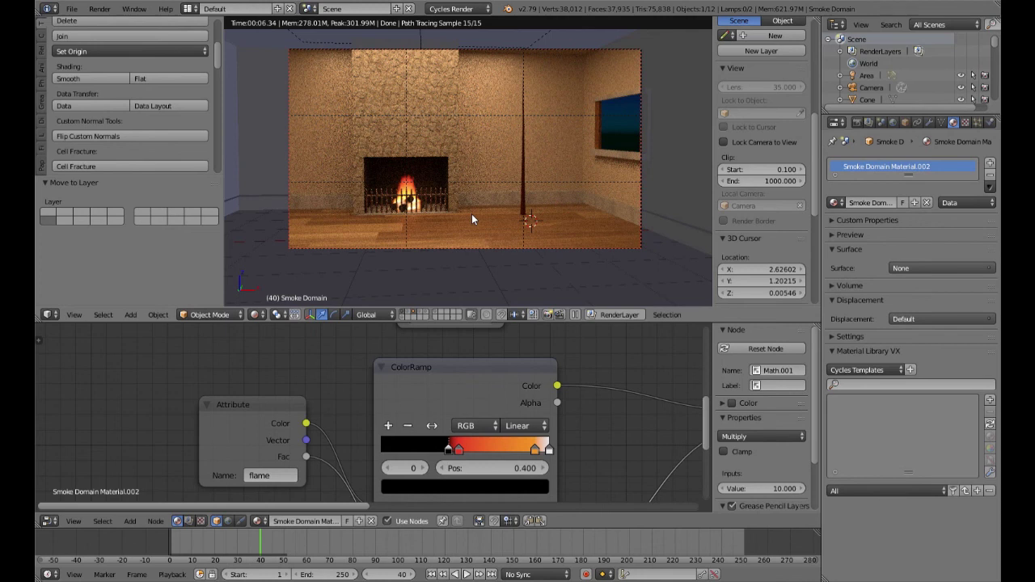
{"action": "key", "text": "shift+z"}
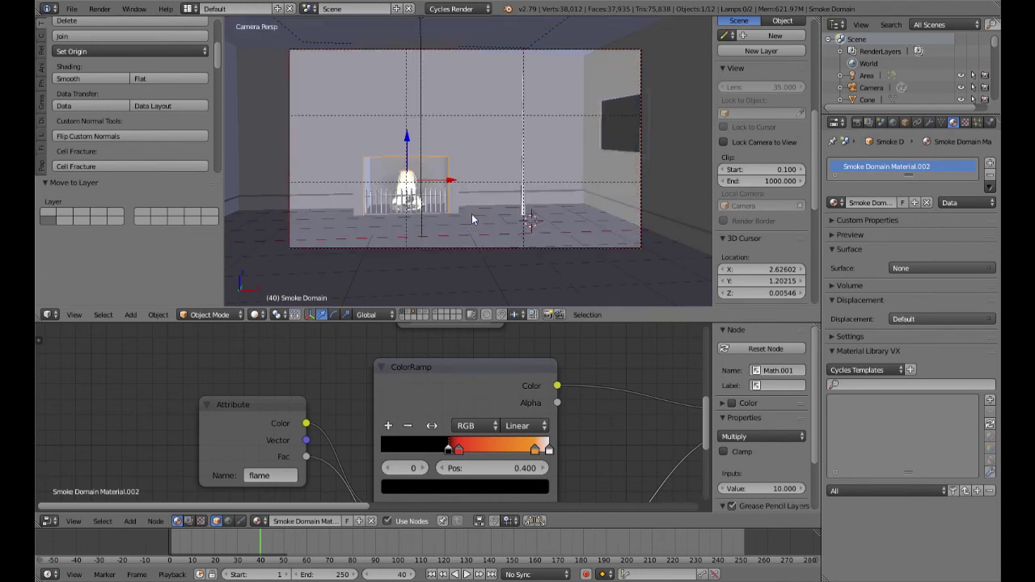
{"action": "left_click", "coordinate": [419, 316], "text": "shift"}
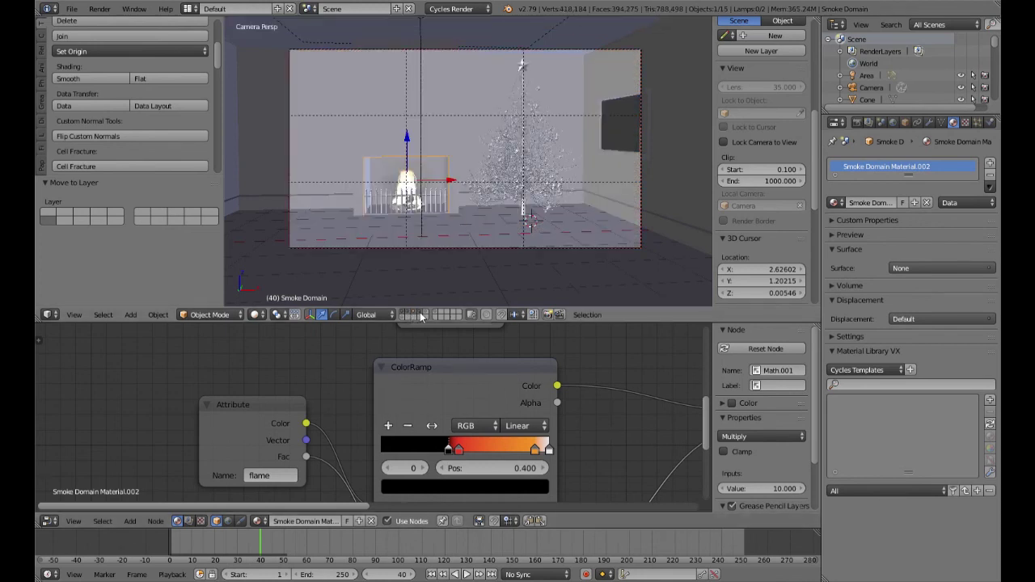
{"action": "left_click", "coordinate": [406, 319], "text": "shift"}
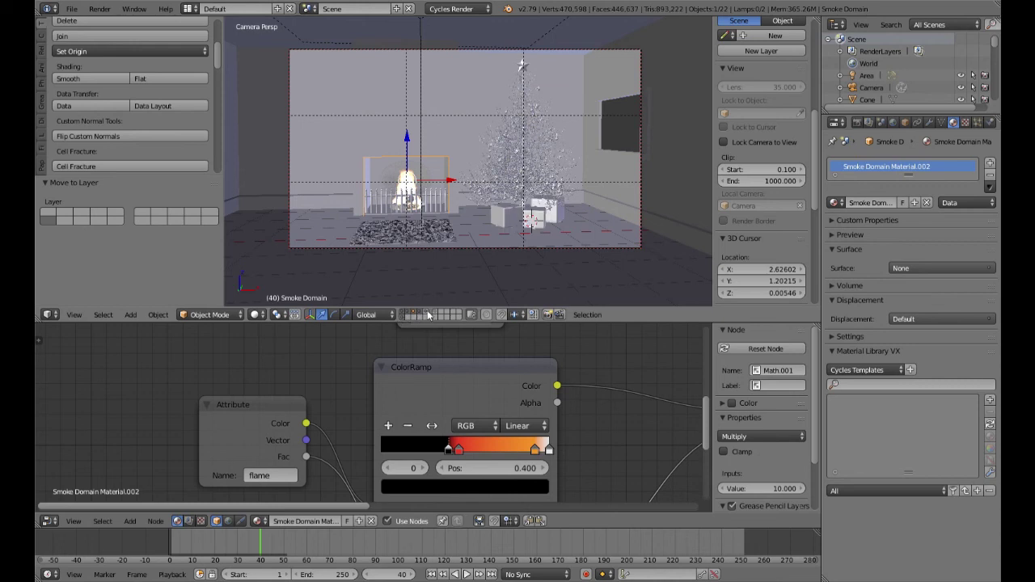
{"action": "left_click", "coordinate": [430, 316], "text": "shift"}
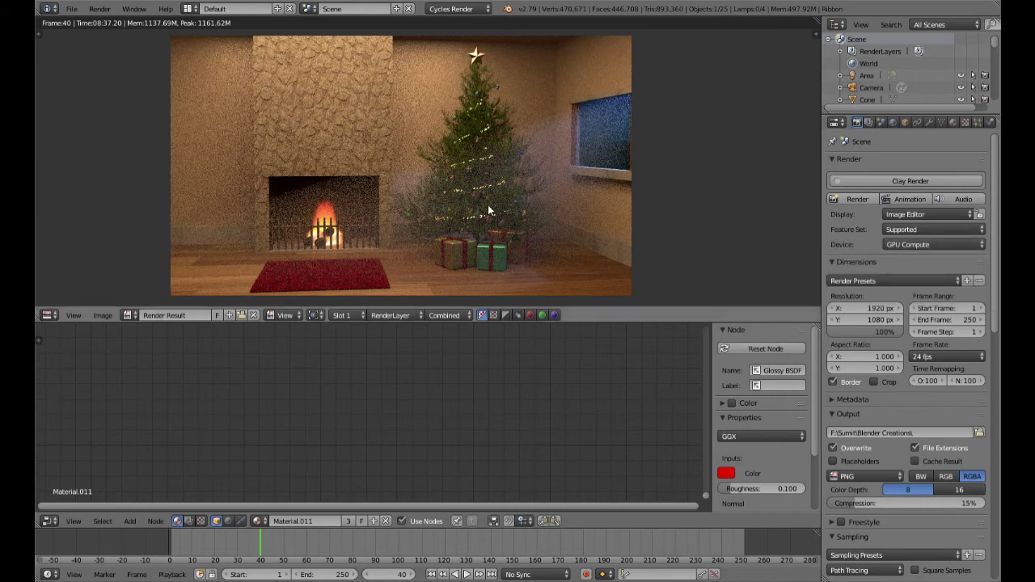
Enlarge the node editor area and switch it to the Compositing node tree
{"action": "scroll", "coordinate": [485, 207], "scroll_direction": "up", "scroll_amount": 2}
{"action": "scroll", "coordinate": [485, 207], "scroll_direction": "down", "scroll_amount": 2}
{"action": "scroll", "coordinate": [518, 184], "scroll_direction": "up", "scroll_amount": 2}
{"action": "scroll", "coordinate": [485, 184], "scroll_direction": "down", "scroll_amount": 2}
{"action": "scroll", "coordinate": [485, 180], "scroll_direction": "down", "scroll_amount": 2}
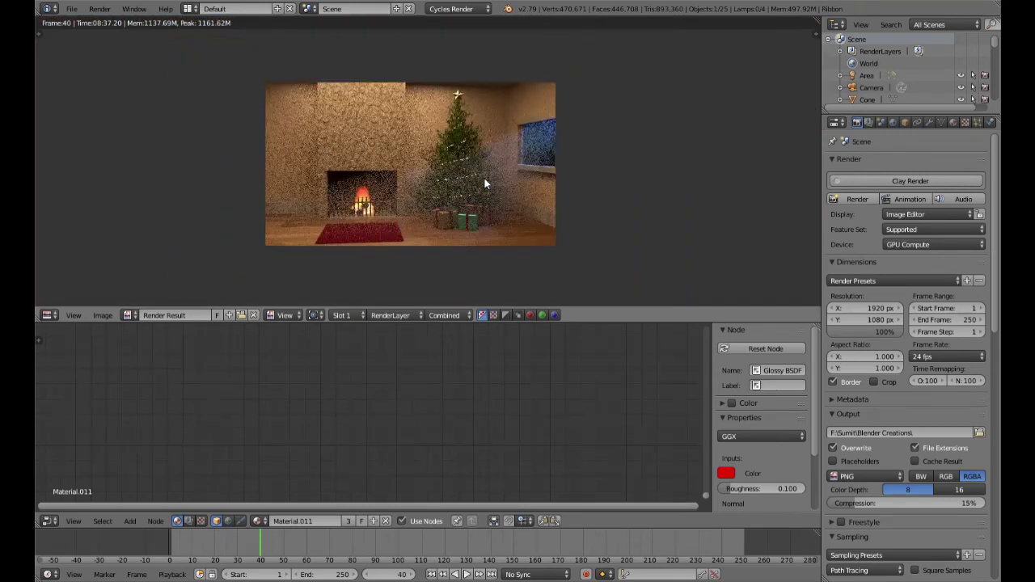
{"action": "scroll", "coordinate": [484, 178], "scroll_direction": "up", "scroll_amount": 3}
{"action": "scroll", "coordinate": [925, 506], "scroll_direction": "down", "scroll_amount": 4}
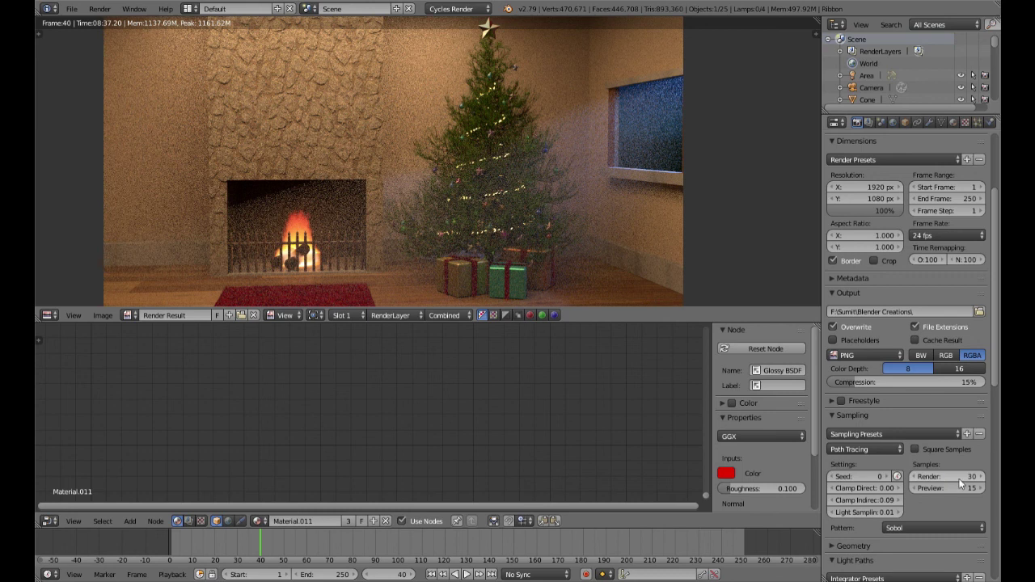
{"action": "scroll", "coordinate": [436, 224], "scroll_direction": "up", "scroll_amount": 4}
{"action": "scroll", "coordinate": [436, 229], "scroll_direction": "down", "scroll_amount": 8}
{"action": "scroll", "coordinate": [438, 223], "scroll_direction": "up", "scroll_amount": 4}
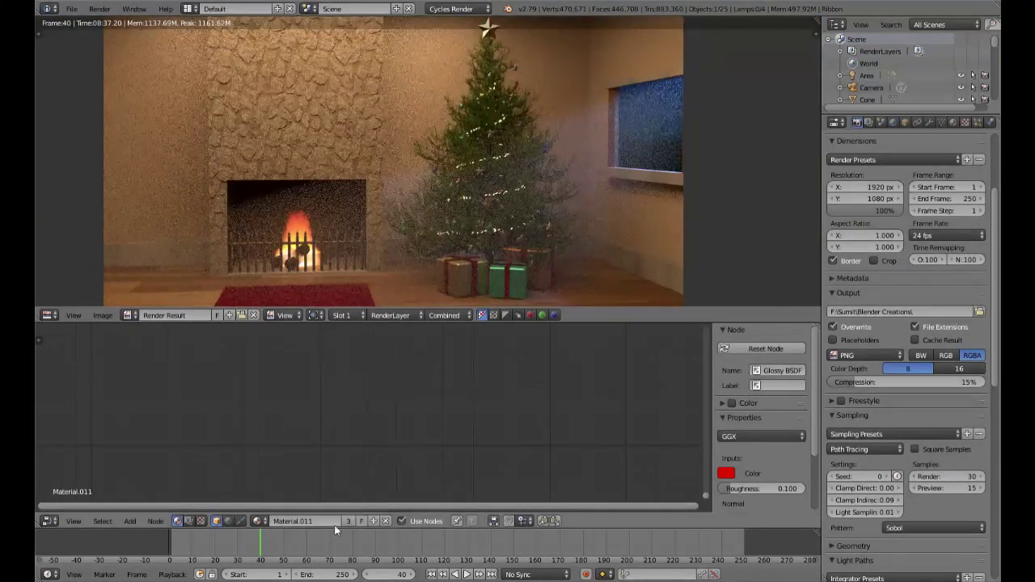
{"action": "scroll", "coordinate": [345, 376], "scroll_direction": "down", "scroll_amount": 3}
{"action": "left_click_drag", "start_coordinate": [651, 324], "coordinate": [658, 300]}
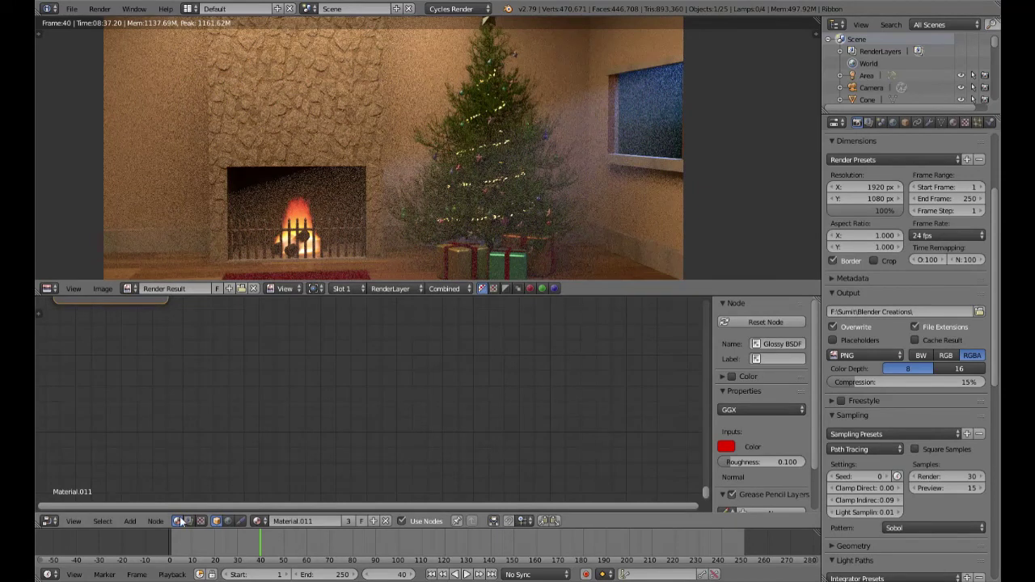
{"action": "scroll", "coordinate": [246, 446], "scroll_direction": "left", "scroll_amount": 5}
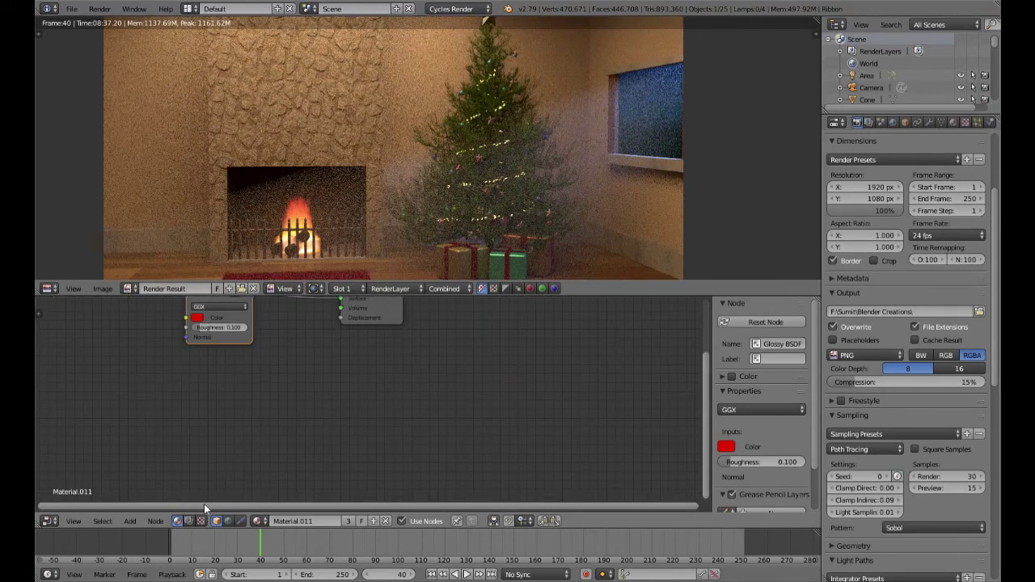
{"action": "left_click", "coordinate": [189, 521]}
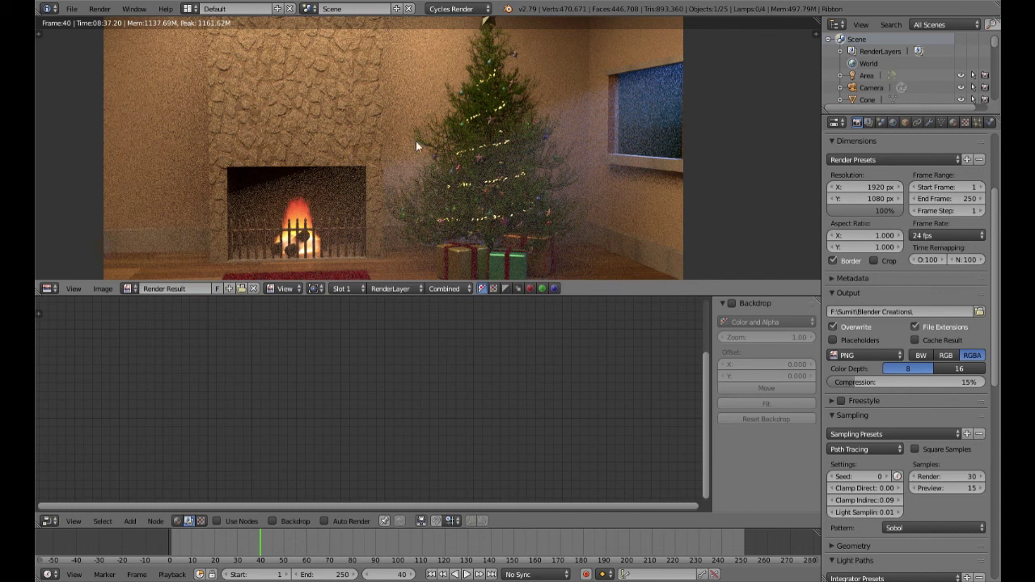
Enable compositing nodes with backdrop, move Composite right, and insert a Glare node into the link
{"action": "left_click", "coordinate": [219, 521]}
{"action": "left_click", "coordinate": [274, 521]}
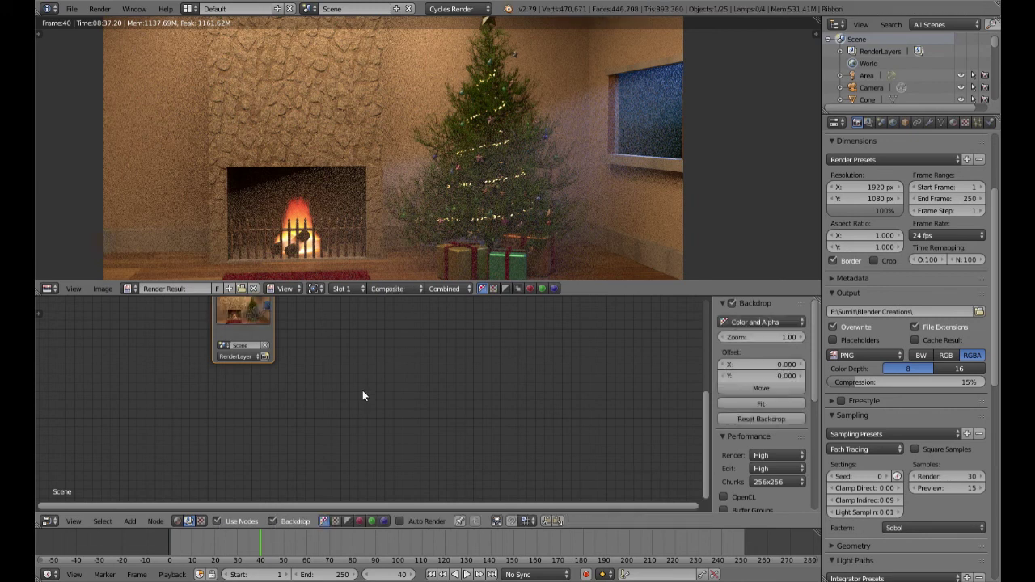
{"action": "middle_click_drag", "start_coordinate": [362, 395], "coordinate": [355, 459]}
{"action": "left_click_drag", "start_coordinate": [371, 361], "coordinate": [551, 352]}
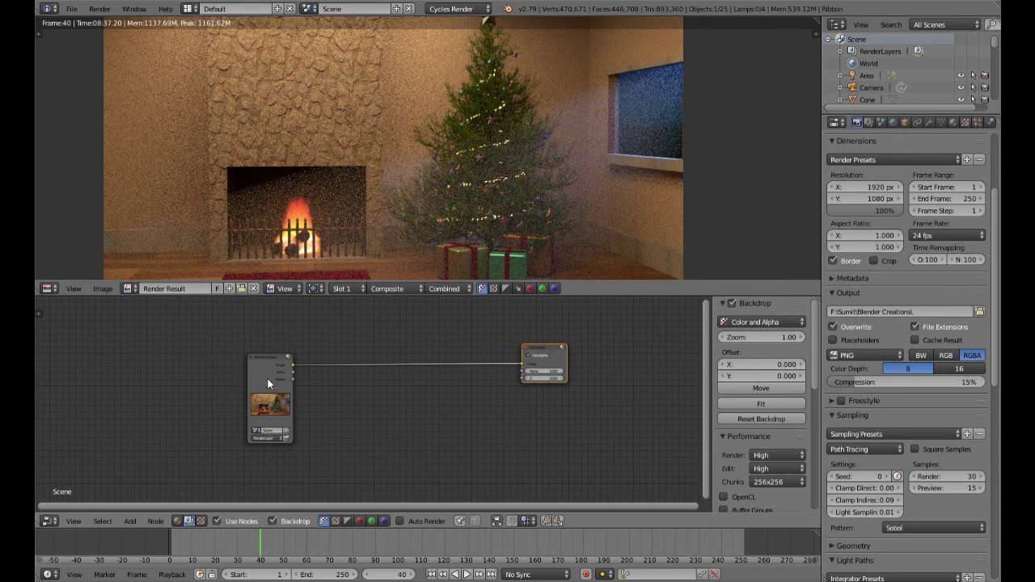
{"action": "key", "text": "shift+a"}
{"action": "mouse_move", "coordinate": [341, 394]}
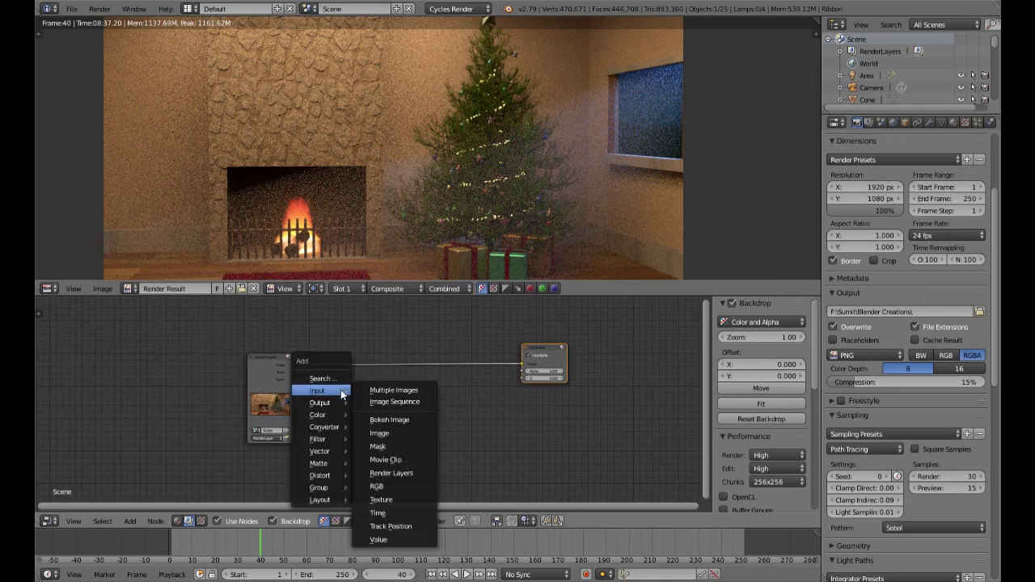
{"action": "mouse_move", "coordinate": [344, 440]}
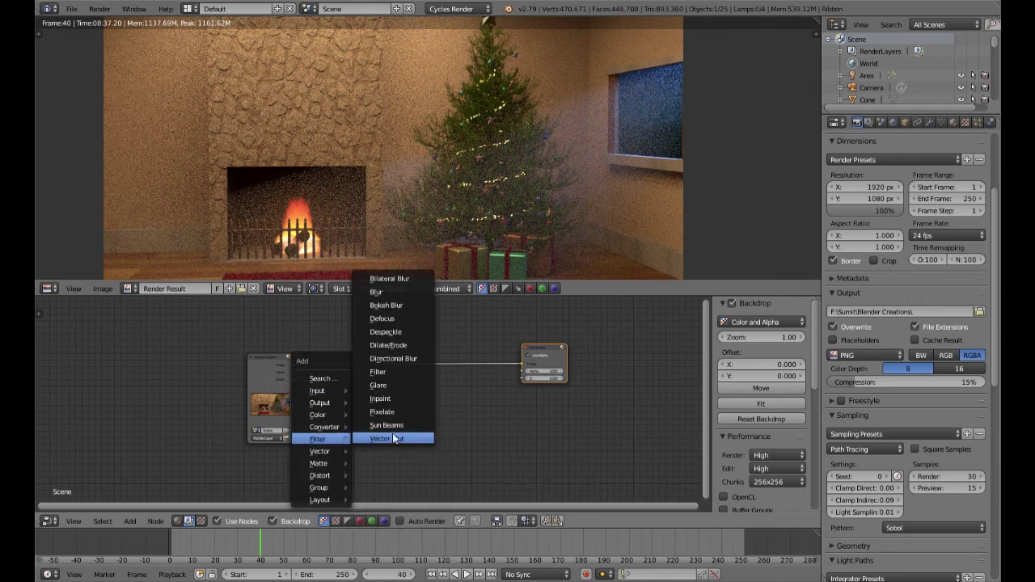
{"action": "left_click", "coordinate": [387, 385]}
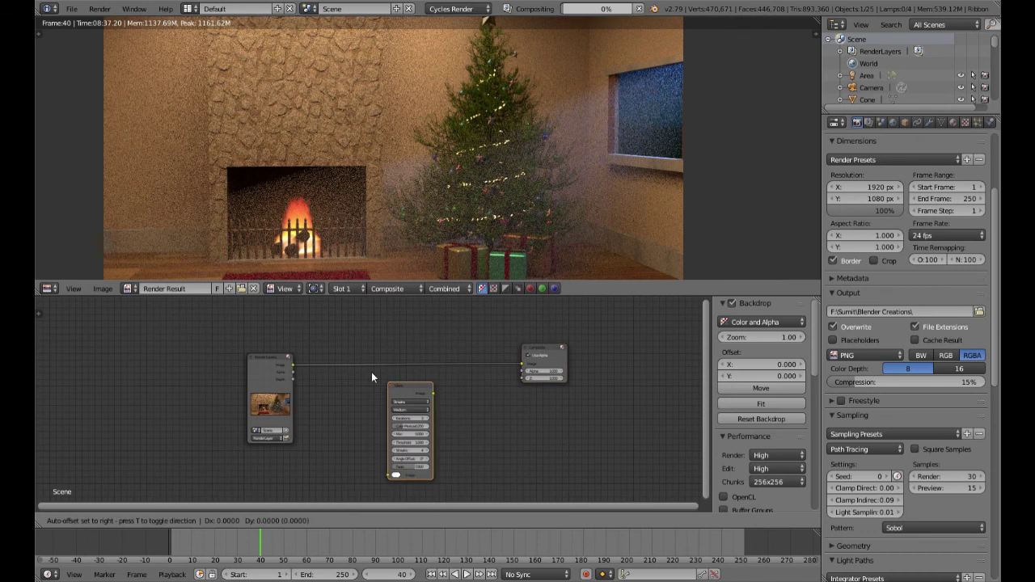
{"action": "left_click", "coordinate": [322, 335]}
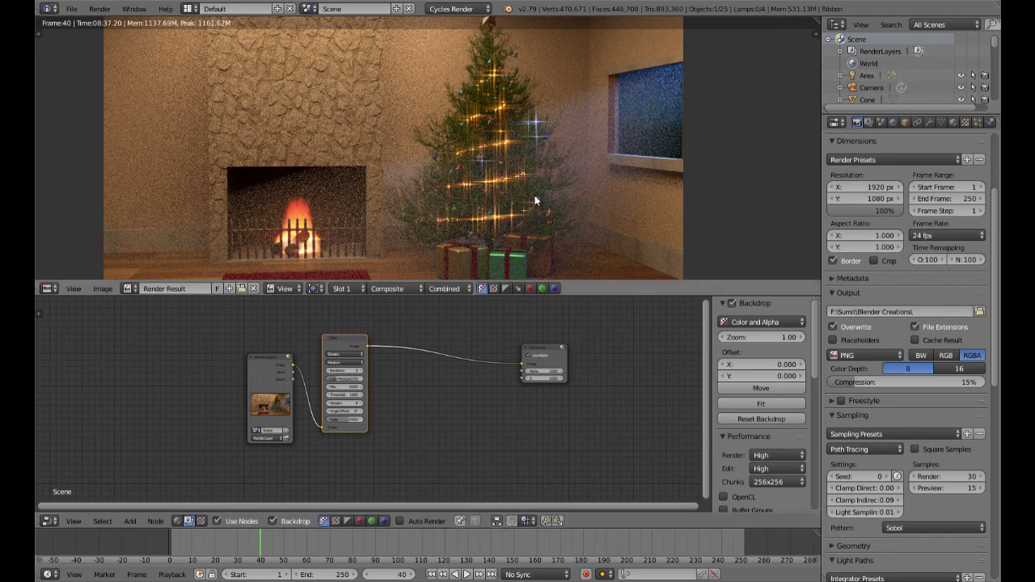
Set the Glare node to Fog Glow with High quality
{"action": "scroll", "coordinate": [535, 199], "scroll_direction": "down", "scroll_amount": 1}
{"action": "scroll", "coordinate": [526, 205], "scroll_direction": "up", "scroll_amount": 4}
{"action": "scroll", "coordinate": [526, 205], "scroll_direction": "down", "scroll_amount": 4}
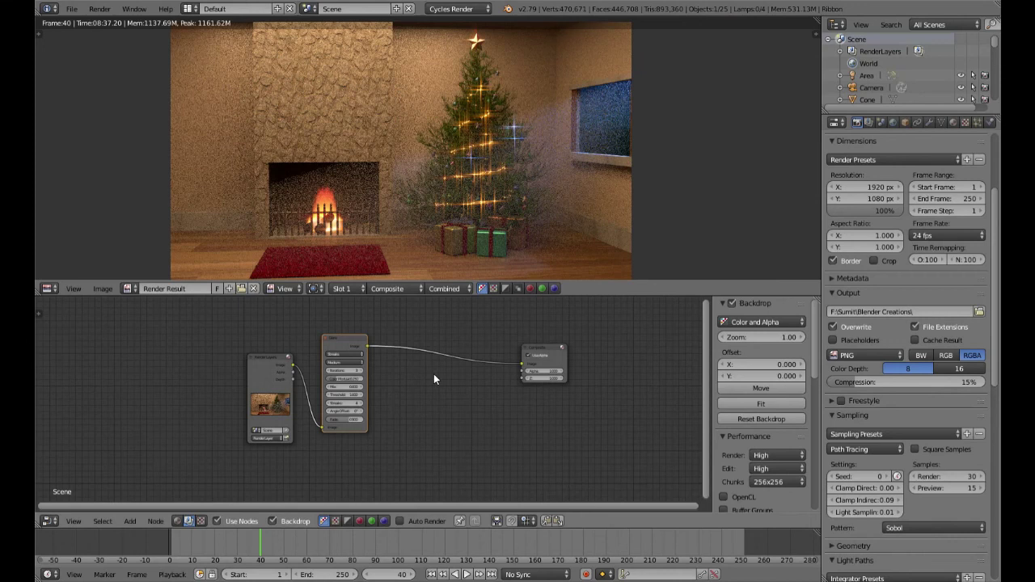
{"action": "scroll", "coordinate": [433, 374], "scroll_direction": "up", "scroll_amount": 1}
{"action": "scroll", "coordinate": [561, 184], "scroll_direction": "up", "scroll_amount": 5}
{"action": "scroll", "coordinate": [561, 185], "scroll_direction": "down", "scroll_amount": 5}
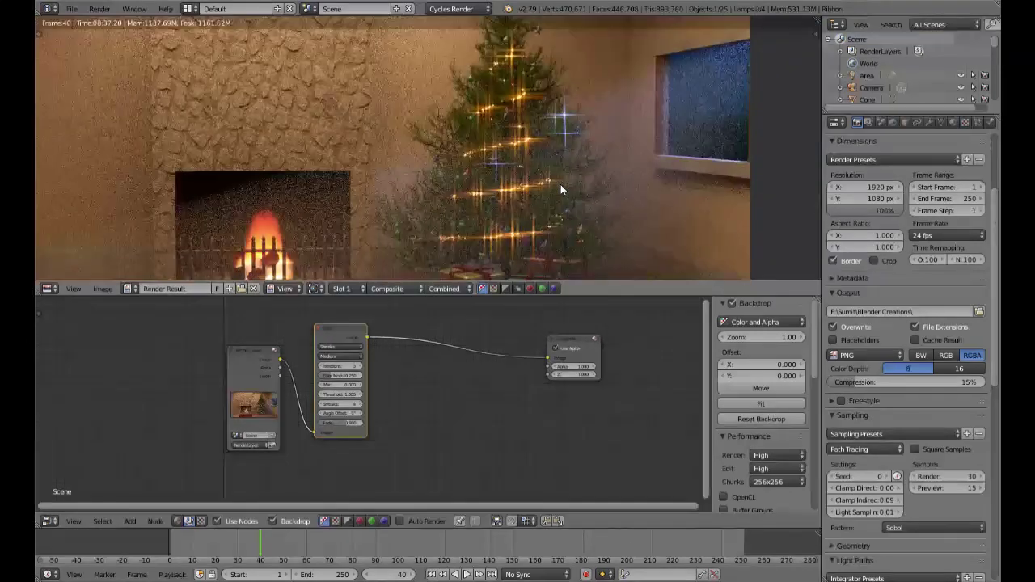
{"action": "scroll", "coordinate": [419, 378], "scroll_direction": "up", "scroll_amount": 3}
{"action": "middle_click_drag", "start_coordinate": [412, 383], "coordinate": [450, 457]}
{"action": "left_click", "coordinate": [340, 367]}
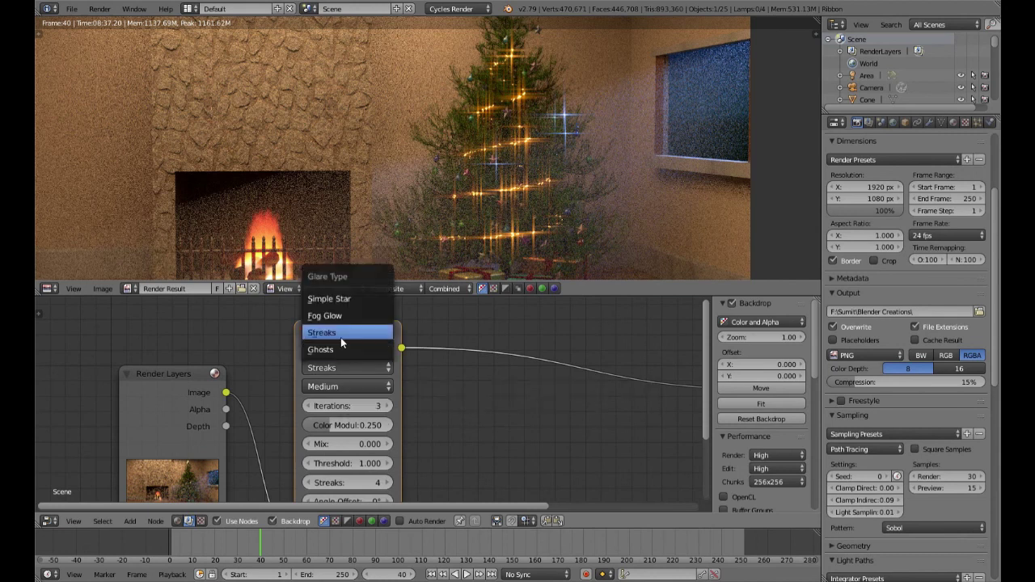
{"action": "left_click", "coordinate": [343, 317]}
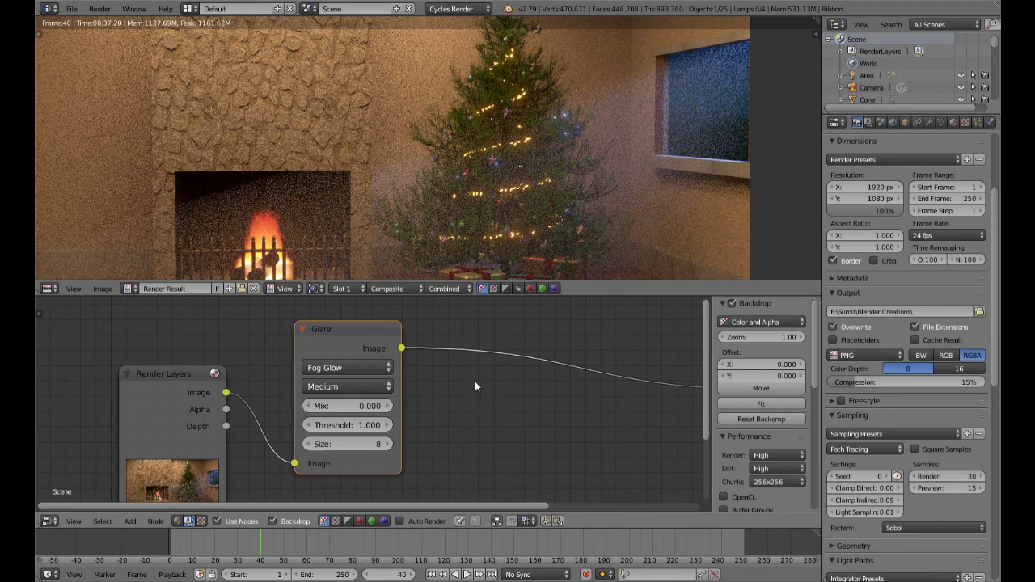
{"action": "scroll", "coordinate": [421, 408], "scroll_direction": "up", "scroll_amount": 2}
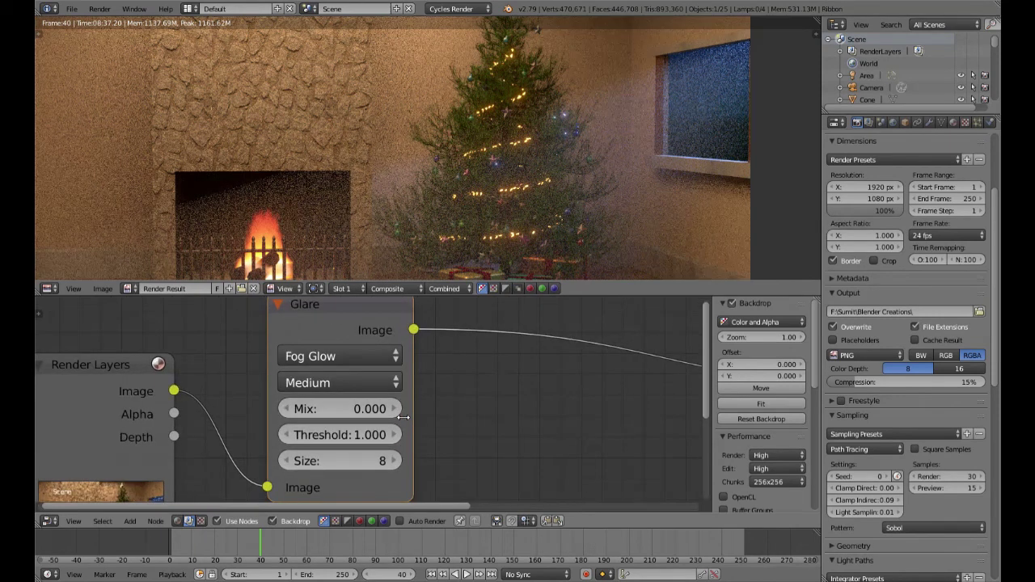
{"action": "left_click", "coordinate": [354, 383]}
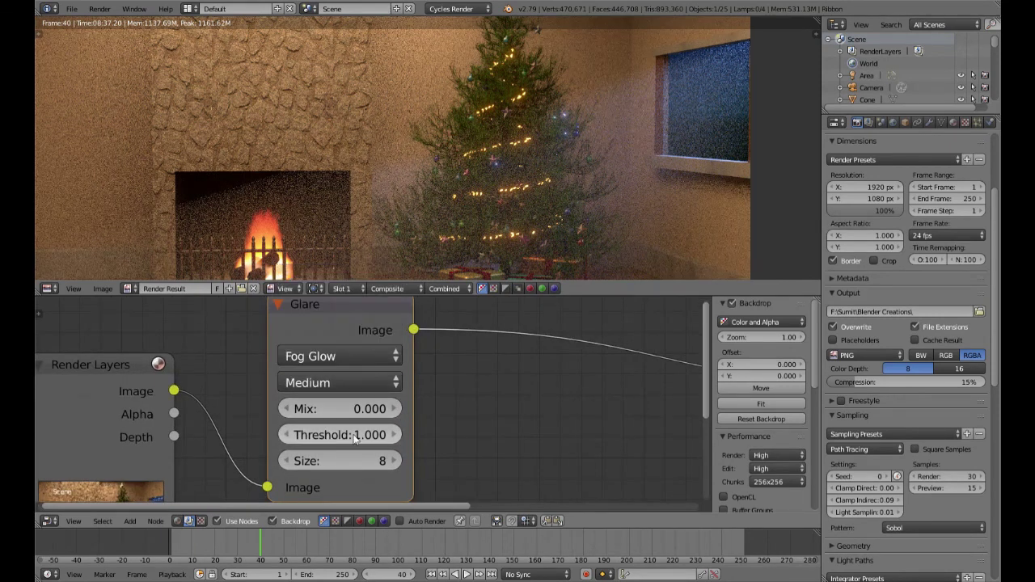
{"action": "left_click", "coordinate": [349, 385]}
{"action": "left_click", "coordinate": [334, 353]}
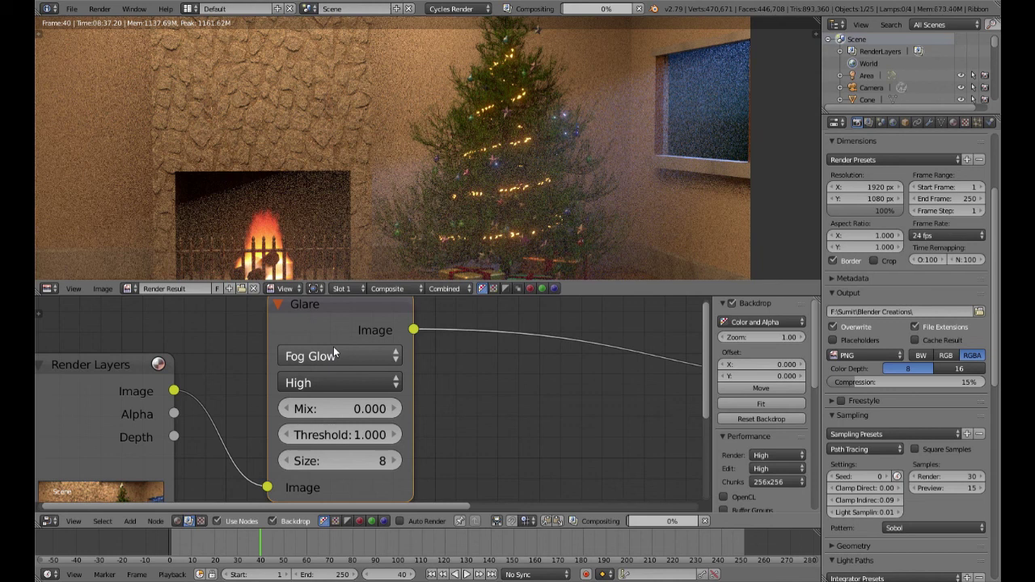
Inspect the tree in the backdrop render and move the Render Layers node further left
{"action": "scroll", "coordinate": [397, 375], "scroll_direction": "down", "scroll_amount": 3}
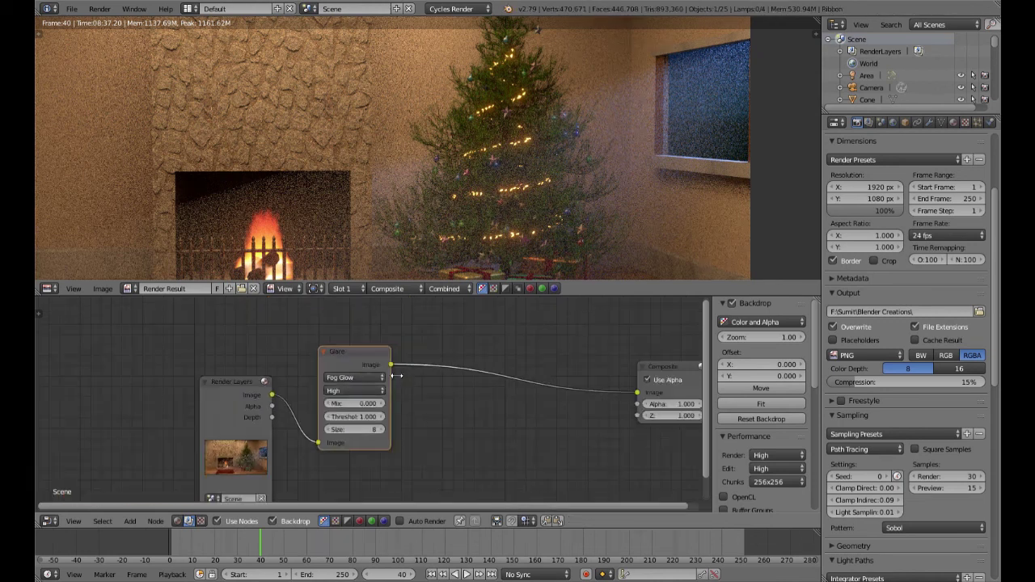
{"action": "scroll", "coordinate": [518, 243], "scroll_direction": "down", "scroll_amount": 4}
{"action": "scroll", "coordinate": [516, 245], "scroll_direction": "up", "scroll_amount": 4}
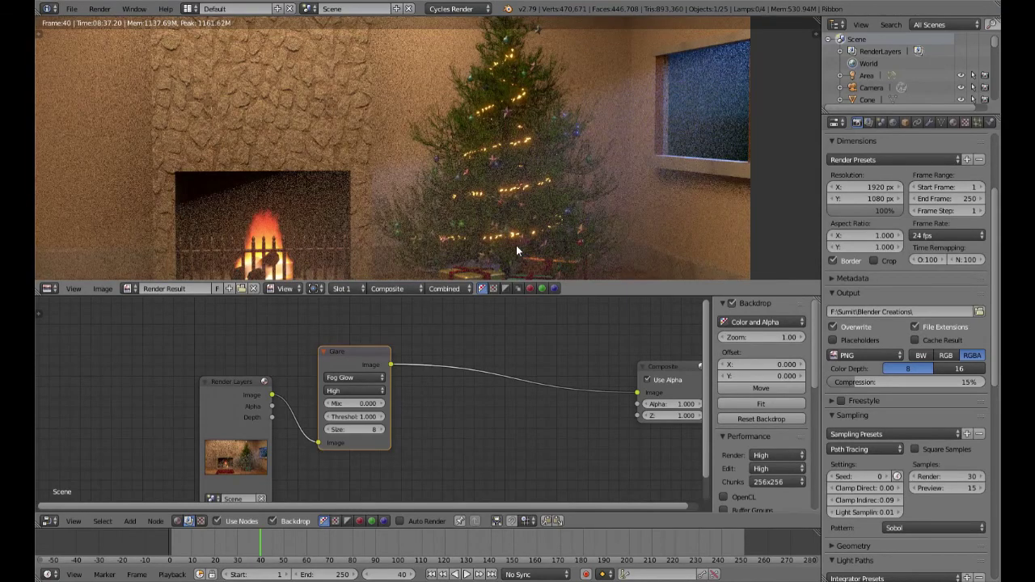
{"action": "scroll", "coordinate": [516, 245], "scroll_direction": "up", "scroll_amount": 1}
{"action": "scroll", "coordinate": [516, 245], "scroll_direction": "down", "scroll_amount": 3}
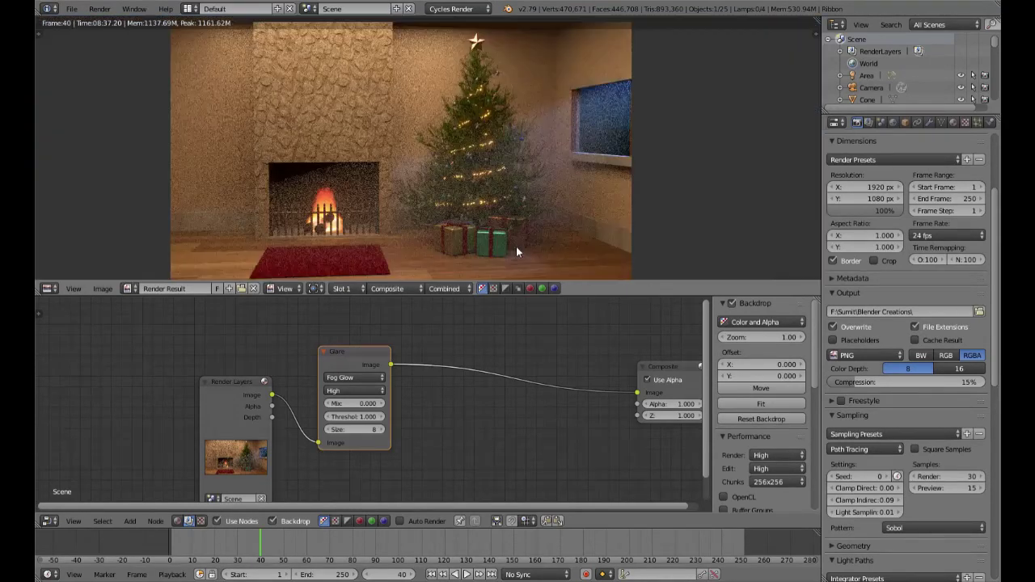
{"action": "scroll", "coordinate": [516, 252], "scroll_direction": "up", "scroll_amount": 1}
{"action": "middle_click_drag", "start_coordinate": [516, 252], "coordinate": [485, 219]}
{"action": "scroll", "coordinate": [460, 380], "scroll_direction": "up", "scroll_amount": 2}
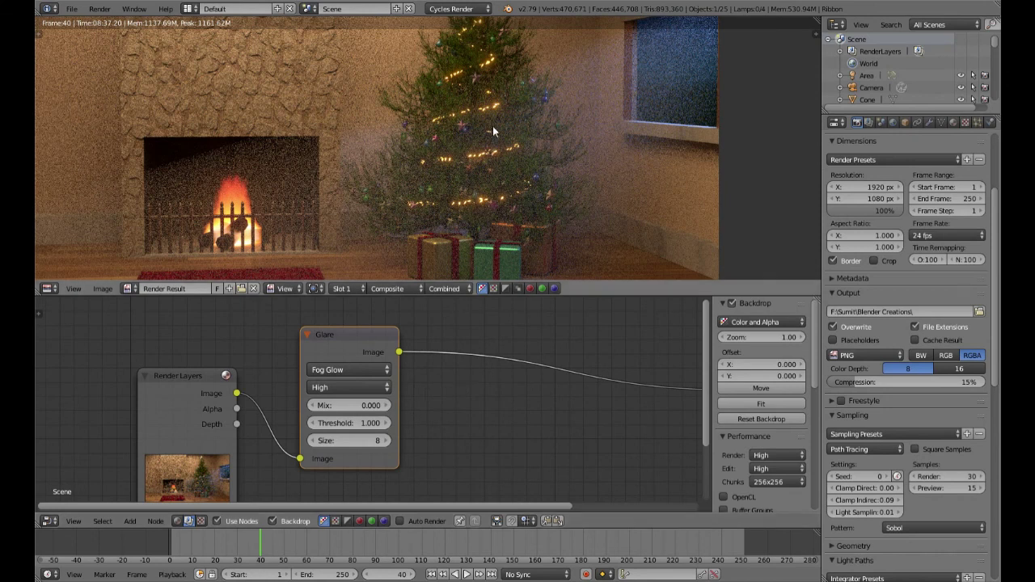
{"action": "scroll", "coordinate": [504, 169], "scroll_direction": "up", "scroll_amount": 1}
{"action": "scroll", "coordinate": [504, 169], "scroll_direction": "up", "scroll_amount": 1}
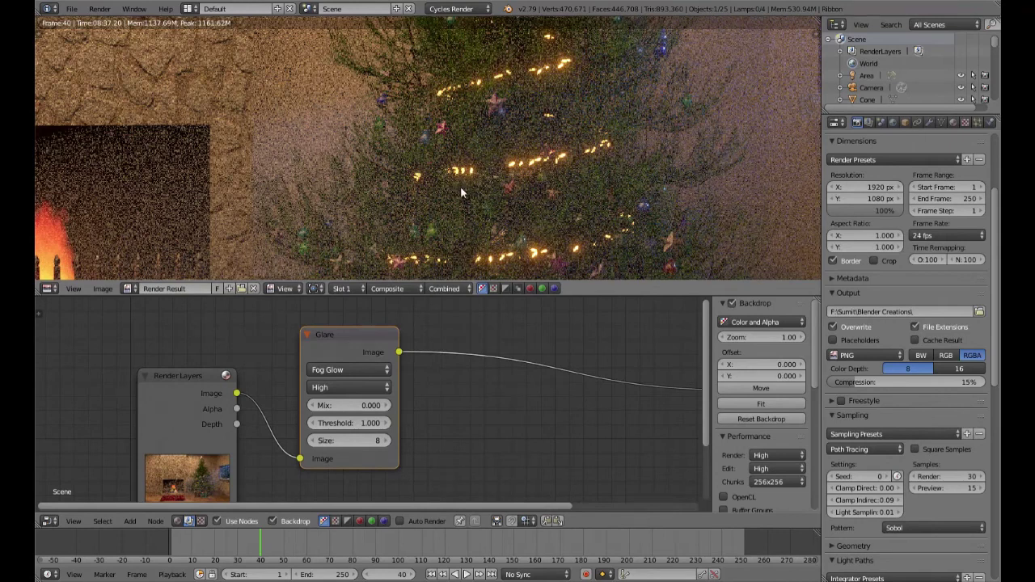
{"action": "scroll", "coordinate": [476, 437], "scroll_direction": "down", "scroll_amount": 1}
{"action": "middle_click_drag", "start_coordinate": [227, 379], "coordinate": [305, 378]}
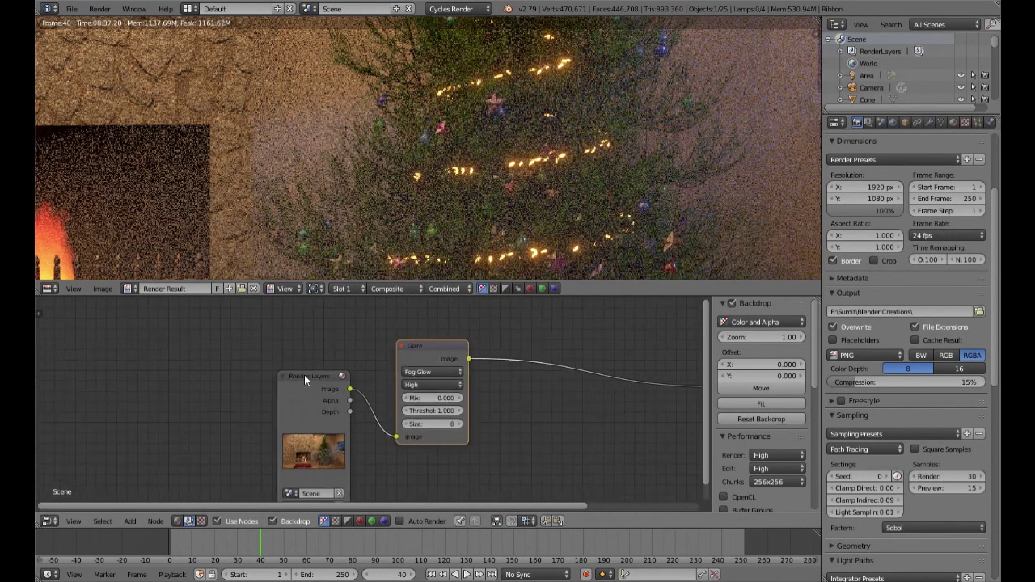
{"action": "left_click_drag", "start_coordinate": [304, 379], "coordinate": [203, 378]}
{"action": "scroll", "coordinate": [553, 446], "scroll_direction": "up", "scroll_amount": 2}
{"action": "middle_click_drag", "start_coordinate": [553, 446], "coordinate": [500, 428]}
{"action": "scroll", "coordinate": [420, 443], "scroll_direction": "down", "scroll_amount": 1}
Add a Color Balance node between Render Layers and Glare
{"action": "key", "text": "shift+a"}
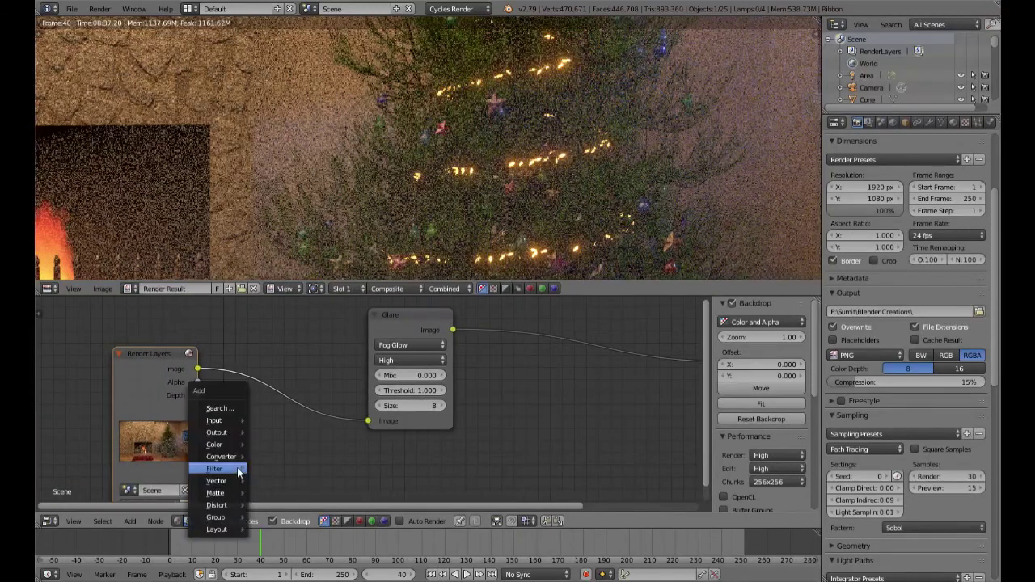
{"action": "mouse_move", "coordinate": [237, 468]}
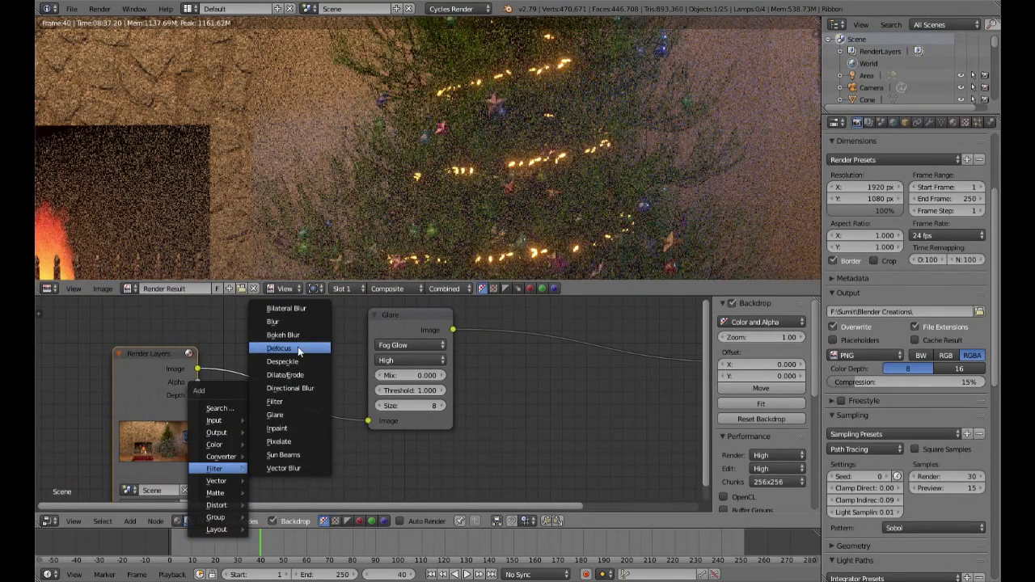
{"action": "mouse_move", "coordinate": [220, 446]}
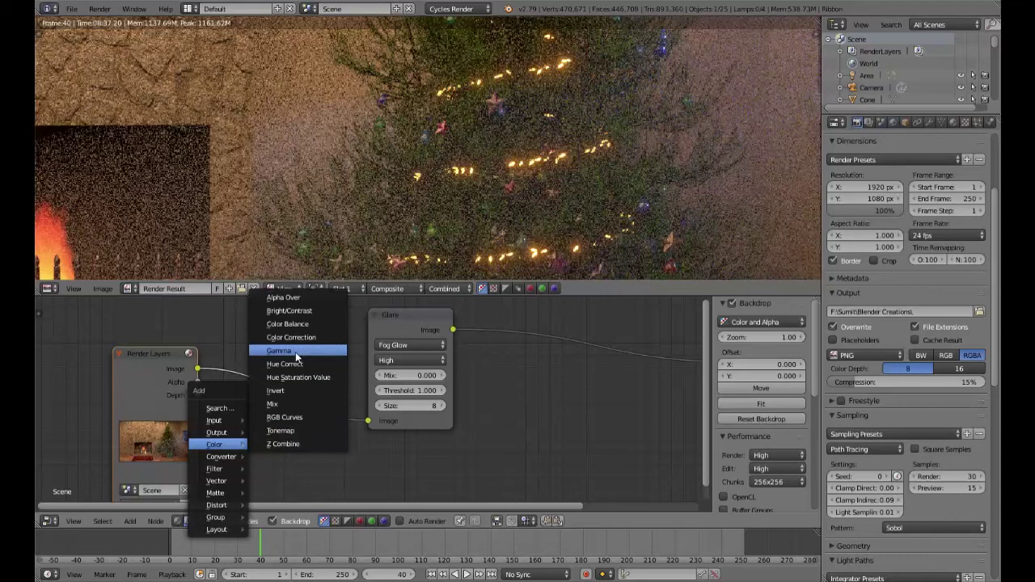
{"action": "left_click", "coordinate": [290, 325]}
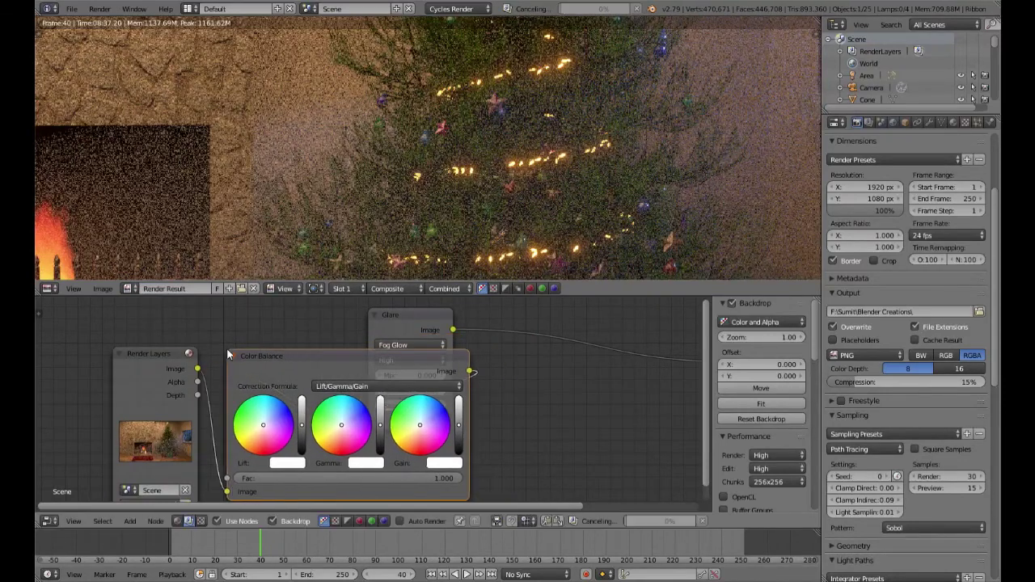
{"action": "left_click", "coordinate": [229, 355]}
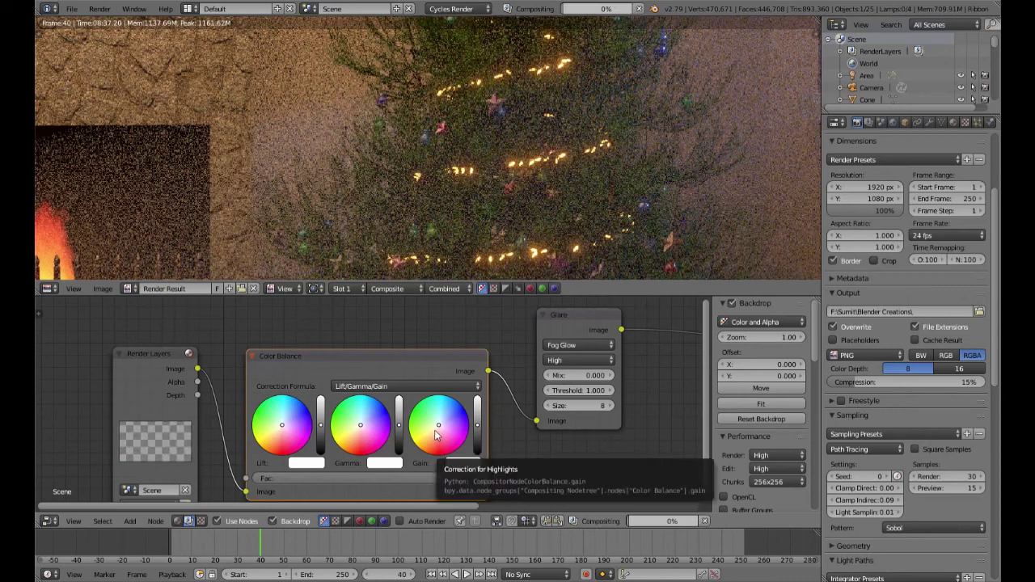
{"action": "scroll", "coordinate": [613, 158], "scroll_direction": "down", "scroll_amount": 3}
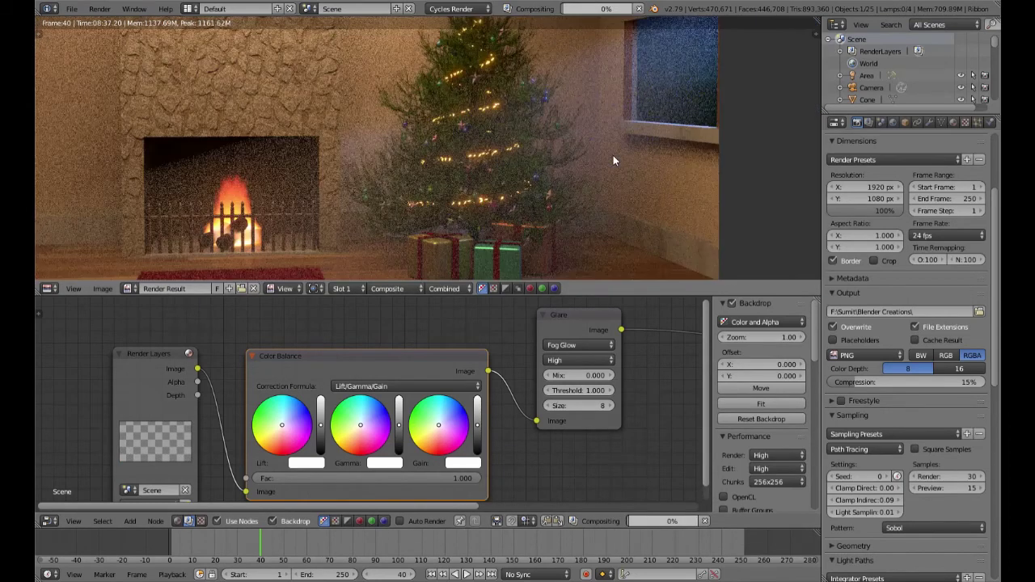
{"action": "scroll", "coordinate": [613, 159], "scroll_direction": "down", "scroll_amount": 1}
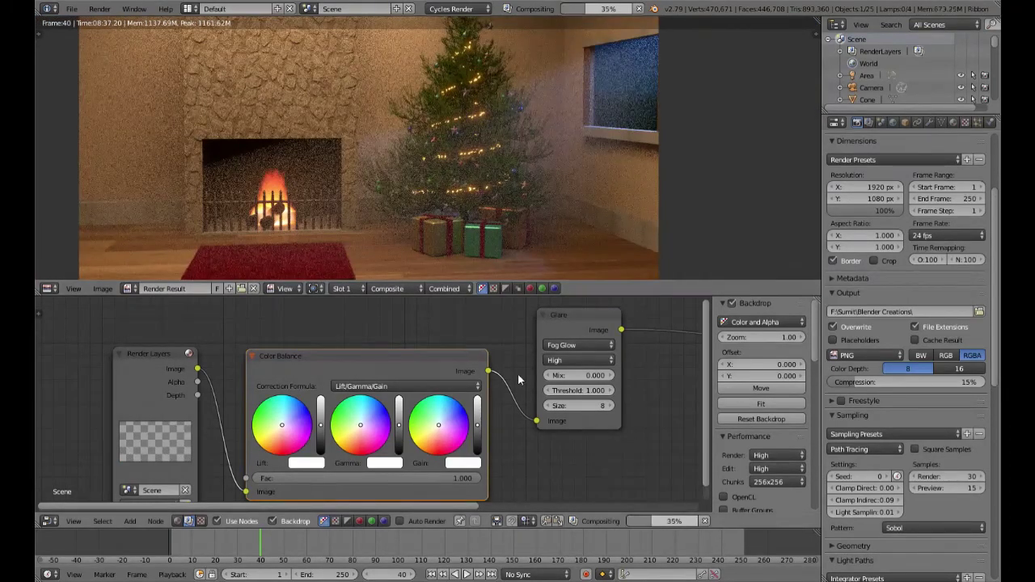
{"action": "scroll", "coordinate": [491, 440], "scroll_direction": "up", "scroll_amount": 2}
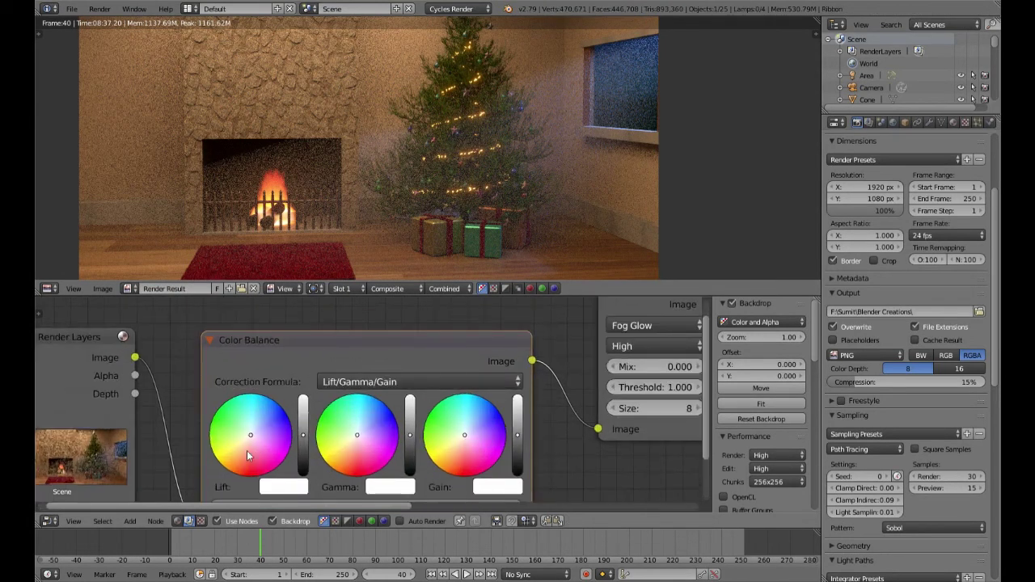
{"action": "scroll", "coordinate": [332, 405], "scroll_direction": "down", "scroll_amount": 2}
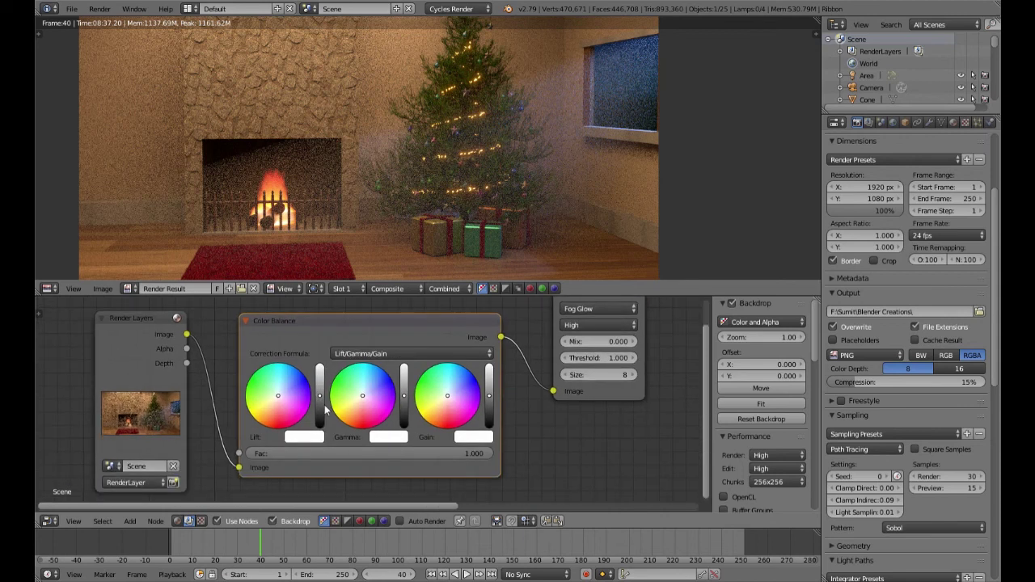
Give the Color Balance Lift a slight warm tint
{"action": "left_click", "coordinate": [275, 402]}
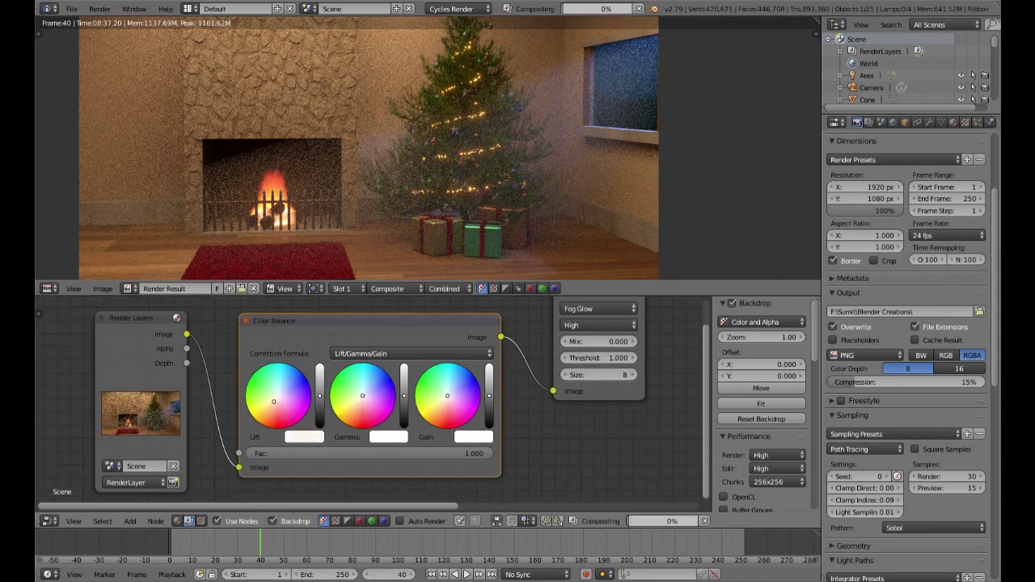
{"action": "left_click_drag", "start_coordinate": [275, 402], "coordinate": [275, 404]}
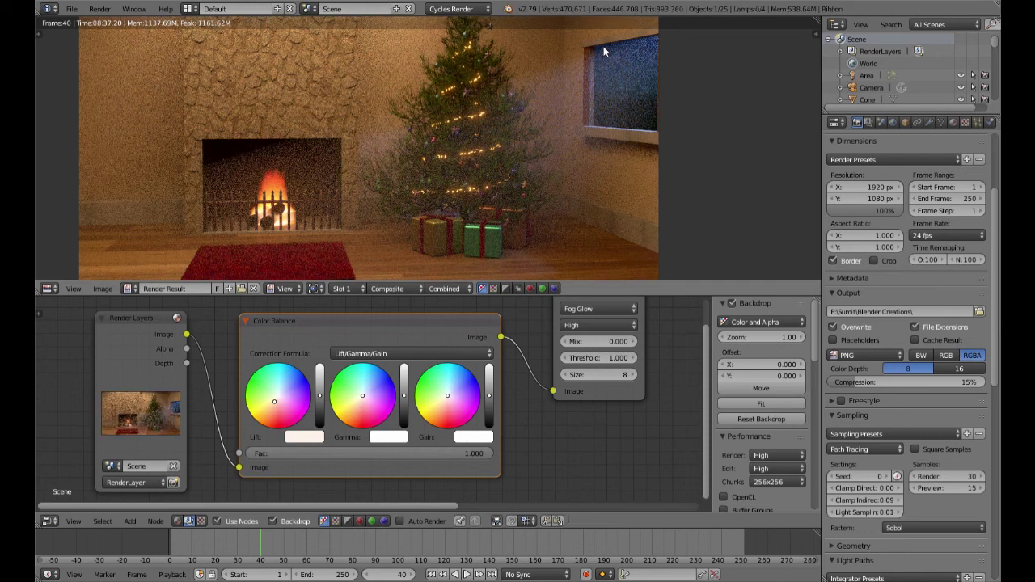
{"action": "scroll", "coordinate": [379, 435], "scroll_direction": "up", "scroll_amount": 1}
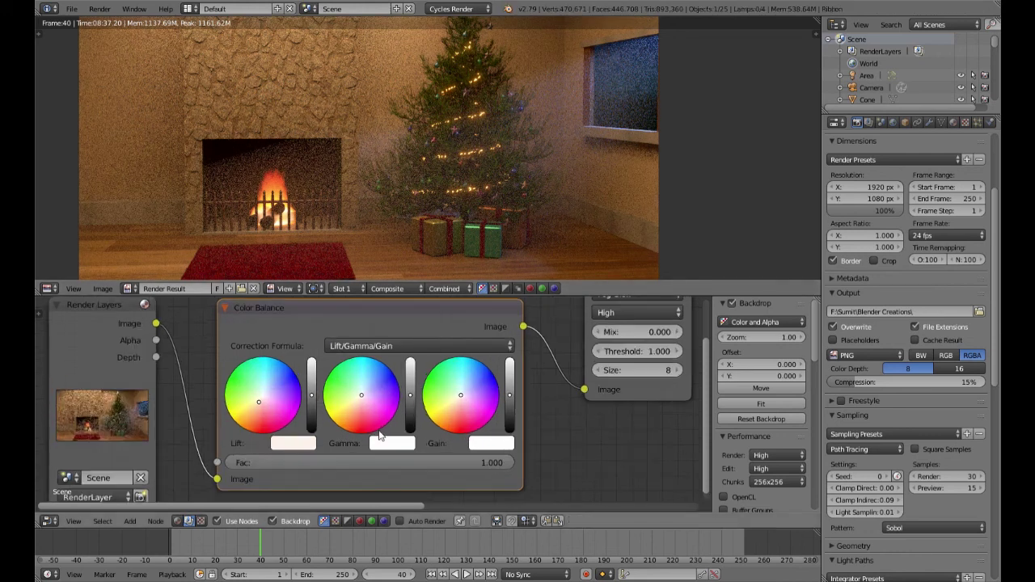
{"action": "scroll", "coordinate": [380, 435], "scroll_direction": "up", "scroll_amount": 1}
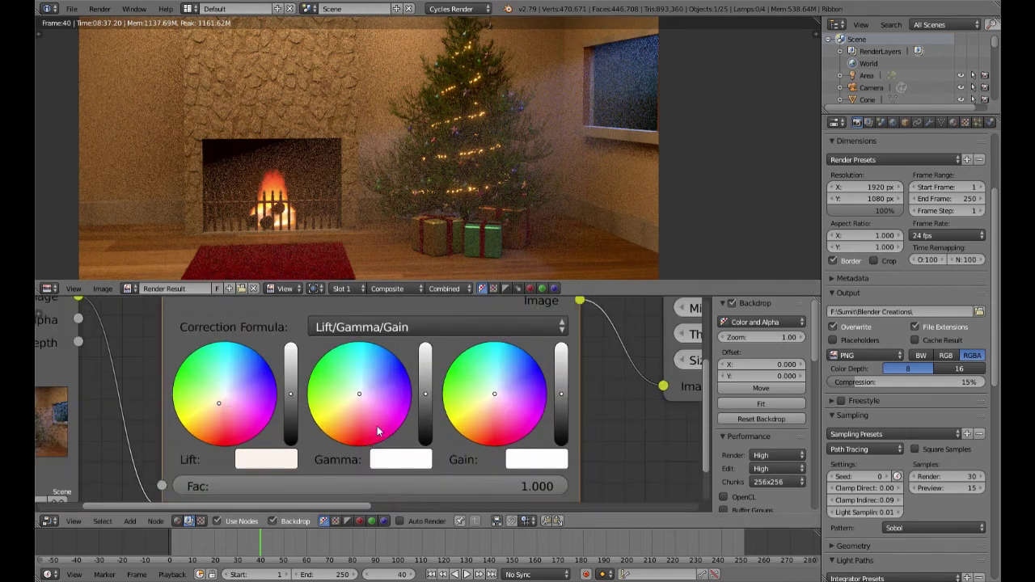
Fine-tune the Color Balance Gamma brightness and colour tint
{"action": "left_click", "coordinate": [425, 389]}
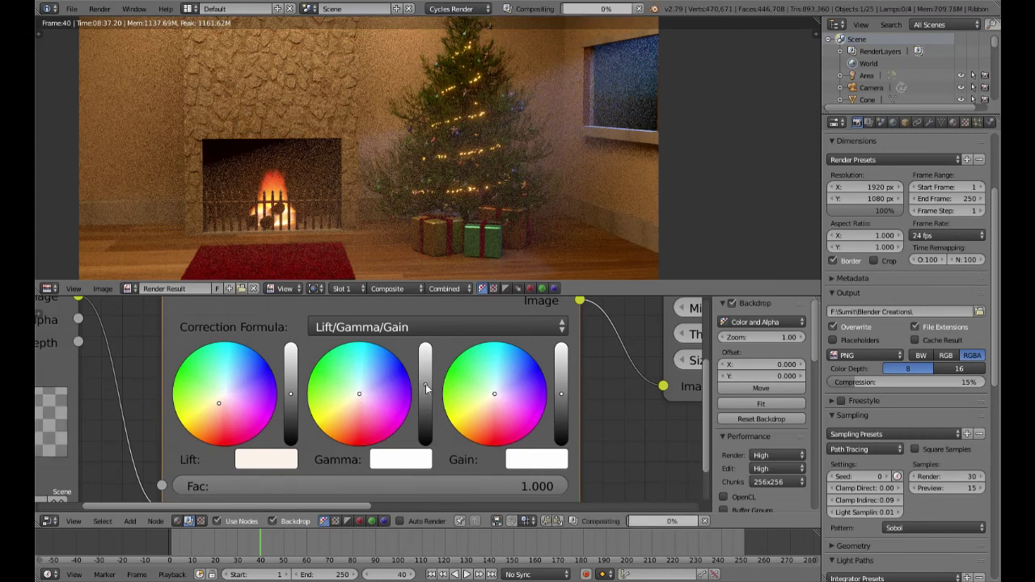
{"action": "left_click", "coordinate": [360, 399]}
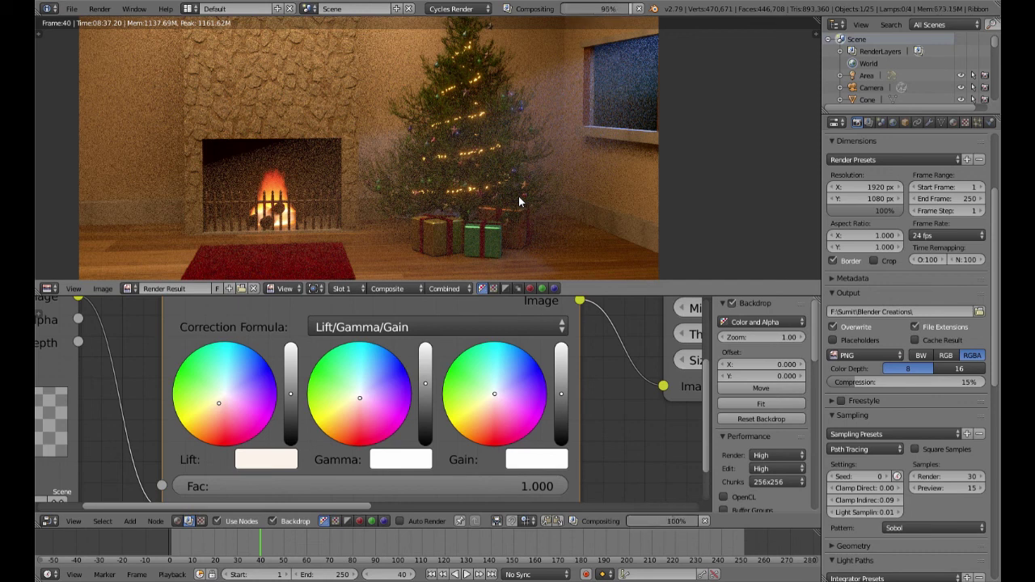
{"action": "scroll", "coordinate": [445, 203], "scroll_direction": "down", "scroll_amount": 1}
{"action": "scroll", "coordinate": [442, 210], "scroll_direction": "up", "scroll_amount": 1}
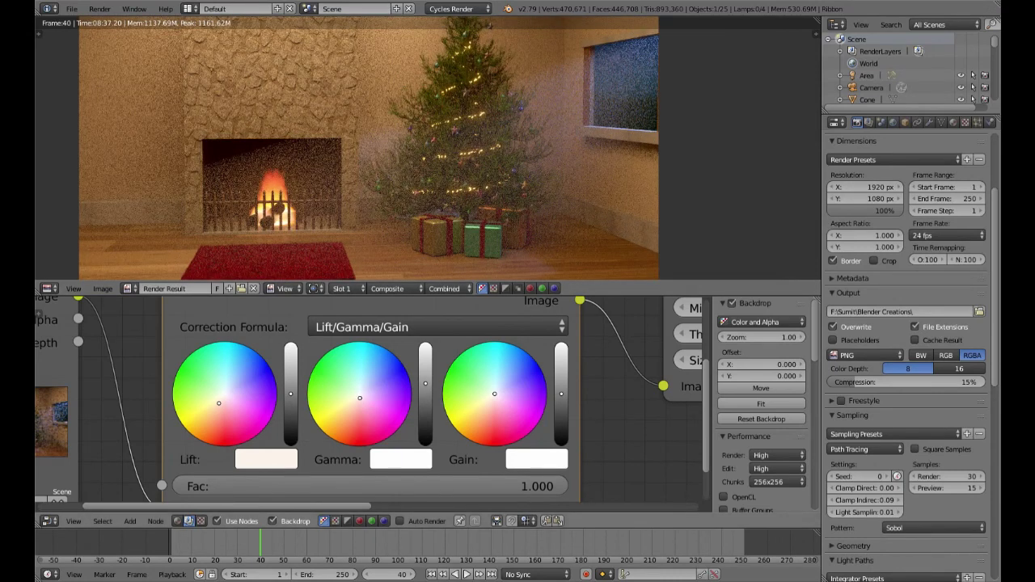
{"action": "left_click_drag", "start_coordinate": [425, 384], "coordinate": [425, 390]}
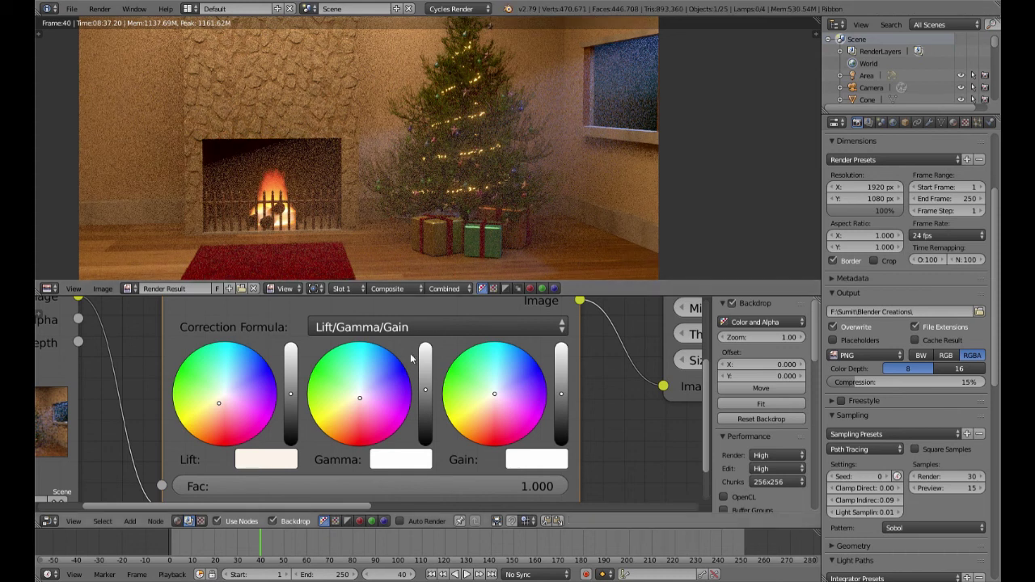
{"action": "left_click", "coordinate": [360, 402]}
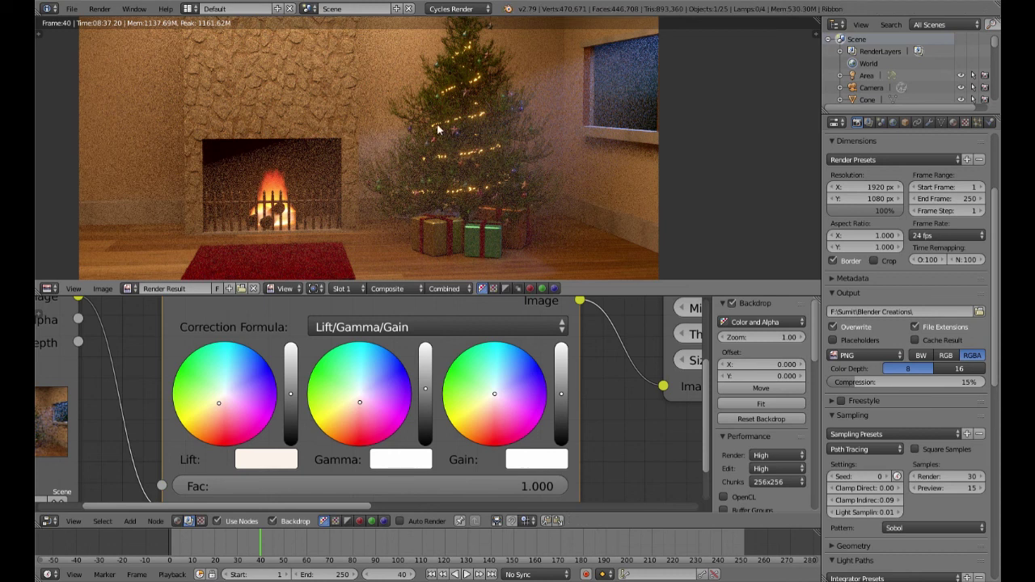
{"action": "scroll", "coordinate": [437, 126], "scroll_direction": "down", "scroll_amount": 3}
Tint the Color Balance Gain slightly blue and raise its brightness to maximum
{"action": "middle_click_drag", "start_coordinate": [513, 407], "coordinate": [404, 401]}
{"action": "scroll", "coordinate": [405, 401], "scroll_direction": "up", "scroll_amount": 3}
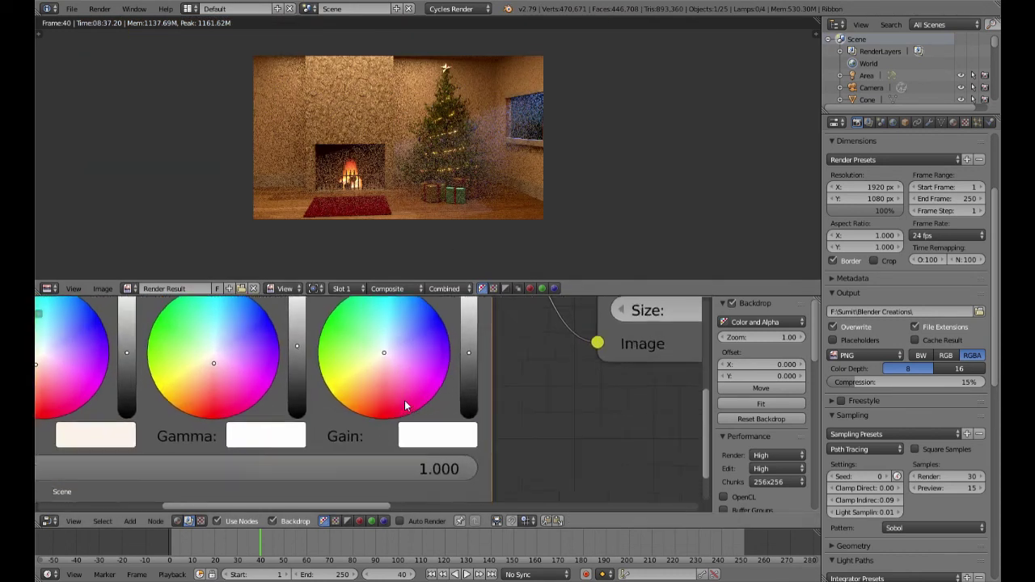
{"action": "left_click", "coordinate": [395, 333]}
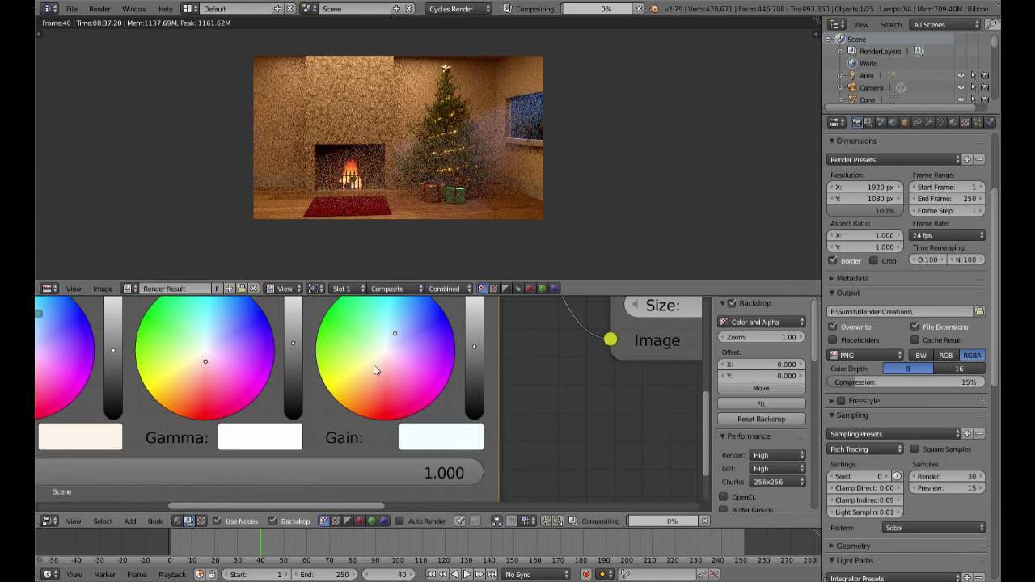
{"action": "left_click", "coordinate": [475, 340]}
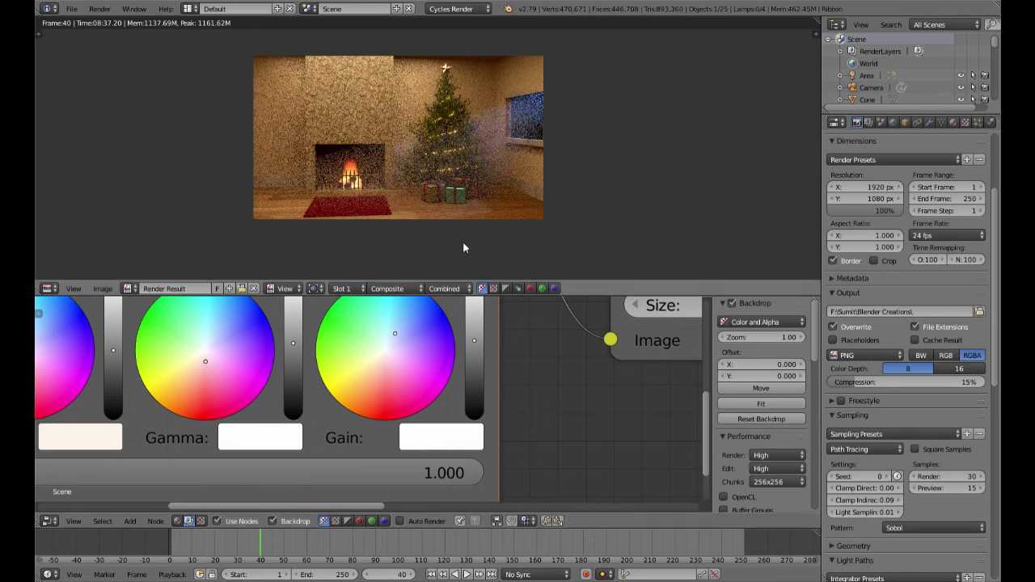
{"action": "scroll", "coordinate": [463, 247], "scroll_direction": "up", "scroll_amount": 4}
Raise the Fog Glow glare Size from 8, ending at 9
{"action": "middle_click_drag", "start_coordinate": [576, 474], "coordinate": [324, 474]}
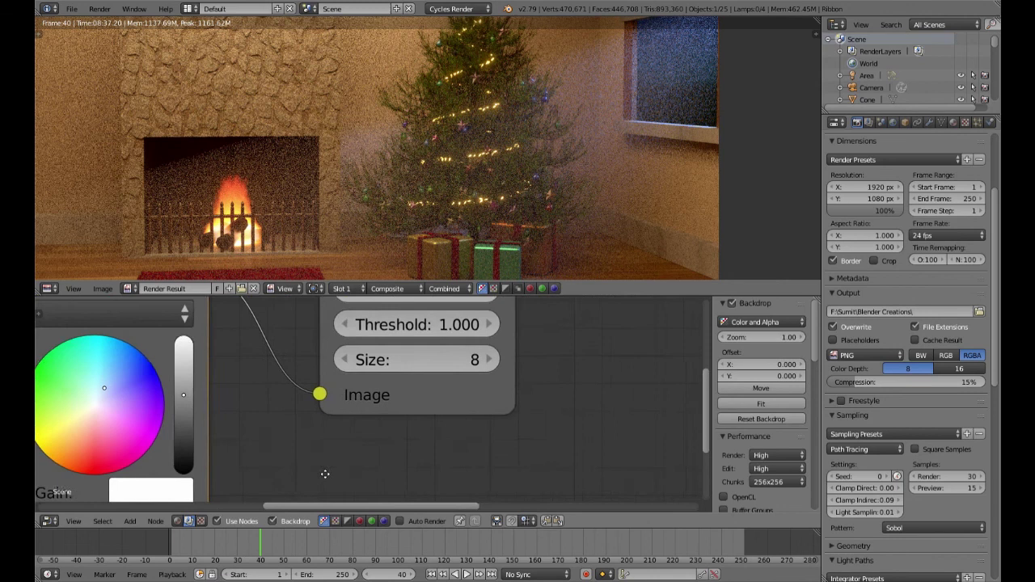
{"action": "scroll", "coordinate": [454, 485], "scroll_direction": "down", "scroll_amount": 2}
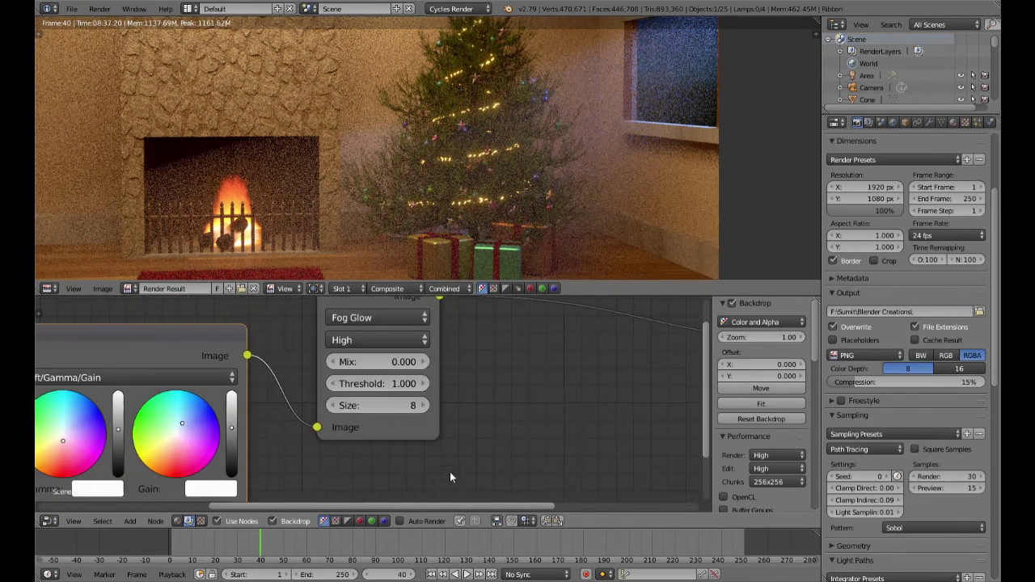
{"action": "scroll", "coordinate": [449, 478], "scroll_direction": "up", "scroll_amount": 2}
{"action": "left_click", "coordinate": [445, 411]}
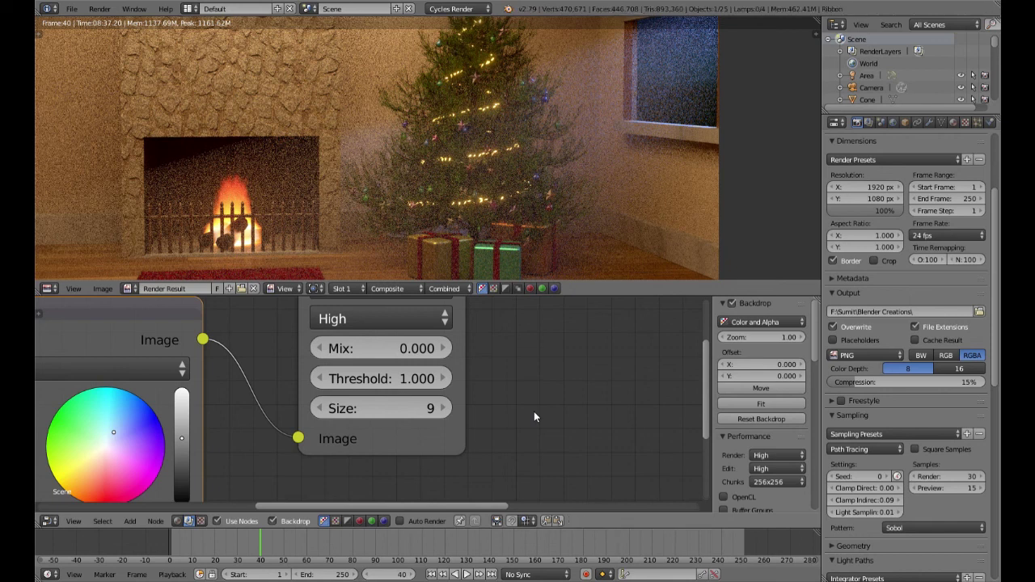
{"action": "scroll", "coordinate": [534, 417], "scroll_direction": "up", "scroll_amount": 2}
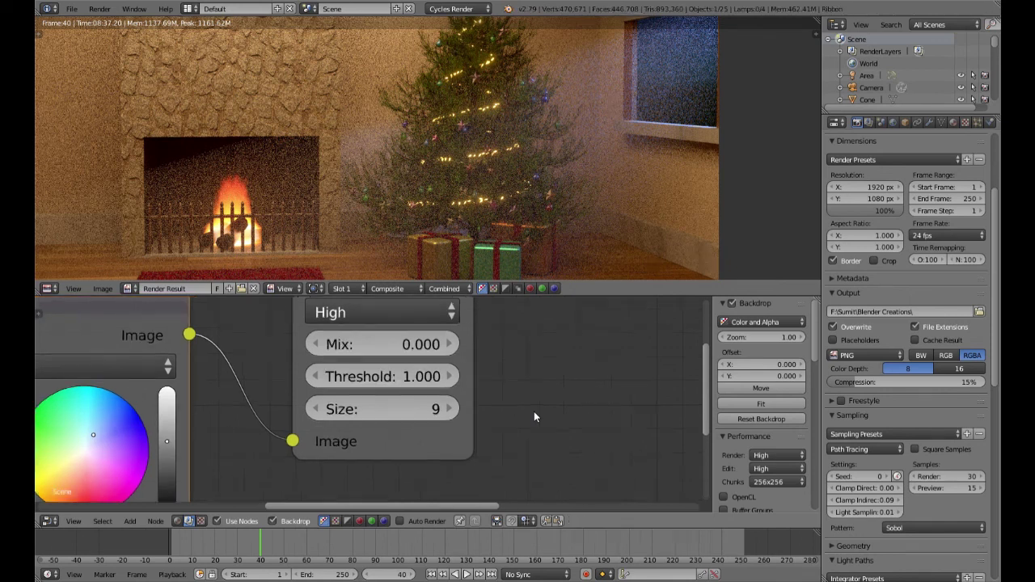
{"action": "left_click", "coordinate": [428, 412]}
{"action": "type", "text": "11"}
{"action": "key", "text": "Return"}
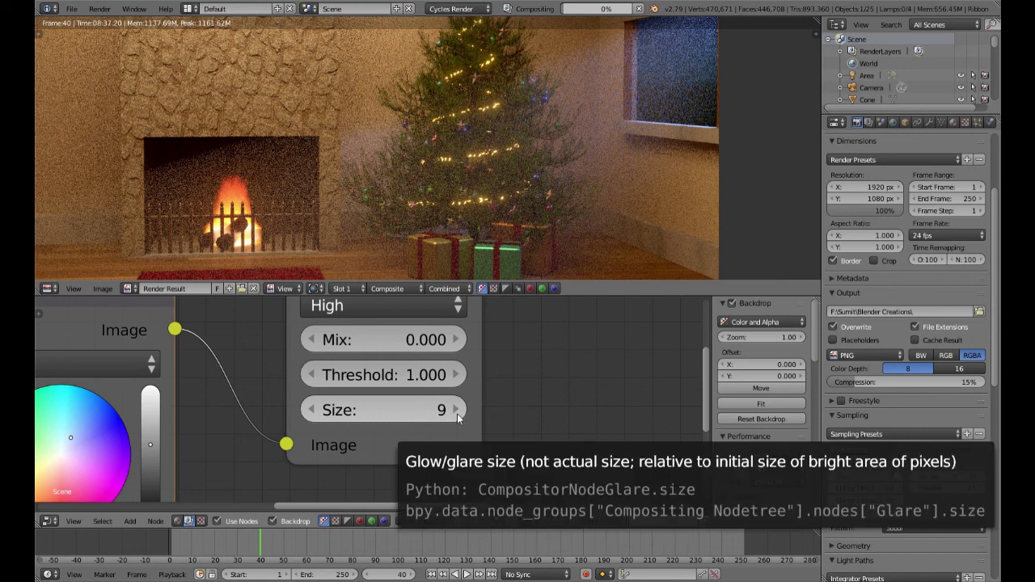
{"action": "left_click", "coordinate": [456, 414]}
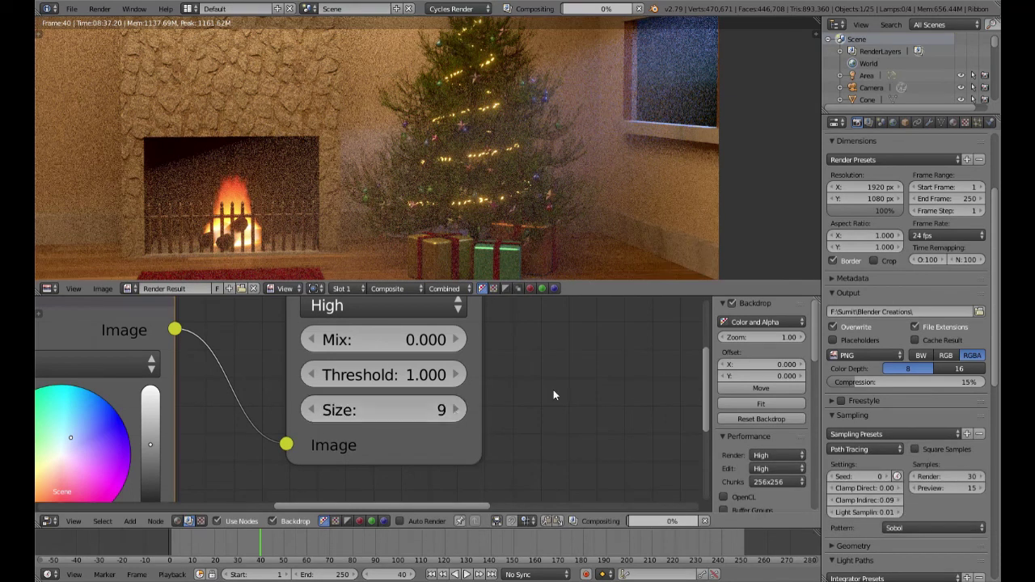
Lower the Fog Glow glare Threshold from 1.000 to 0.800
{"action": "scroll", "coordinate": [553, 387], "scroll_direction": "down", "scroll_amount": 2}
{"action": "scroll", "coordinate": [553, 394], "scroll_direction": "down", "scroll_amount": 1}
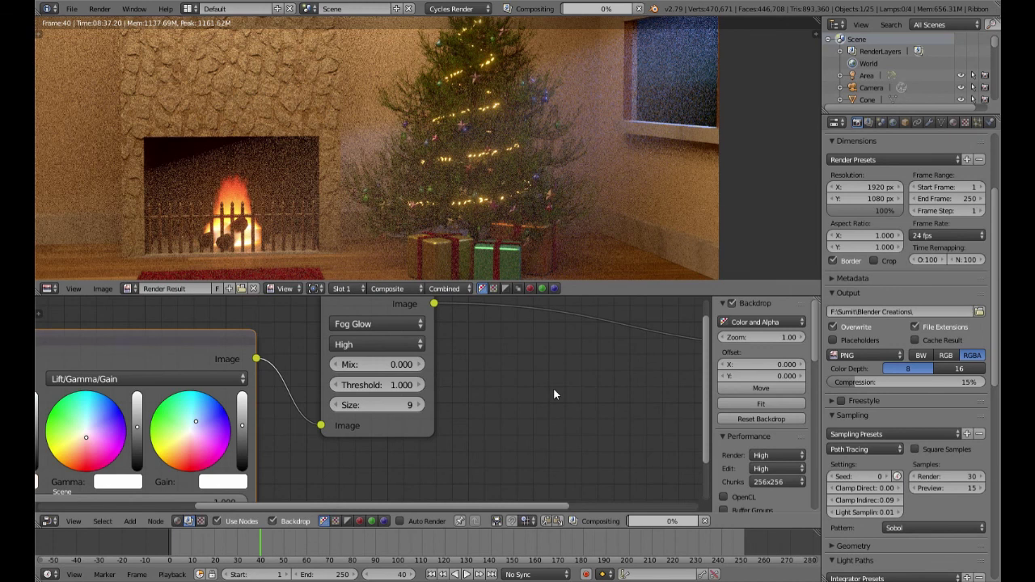
{"action": "middle_click_drag", "start_coordinate": [488, 419], "coordinate": [402, 416]}
{"action": "scroll", "coordinate": [450, 448], "scroll_direction": "down", "scroll_amount": 3}
{"action": "scroll", "coordinate": [402, 416], "scroll_direction": "up", "scroll_amount": 1}
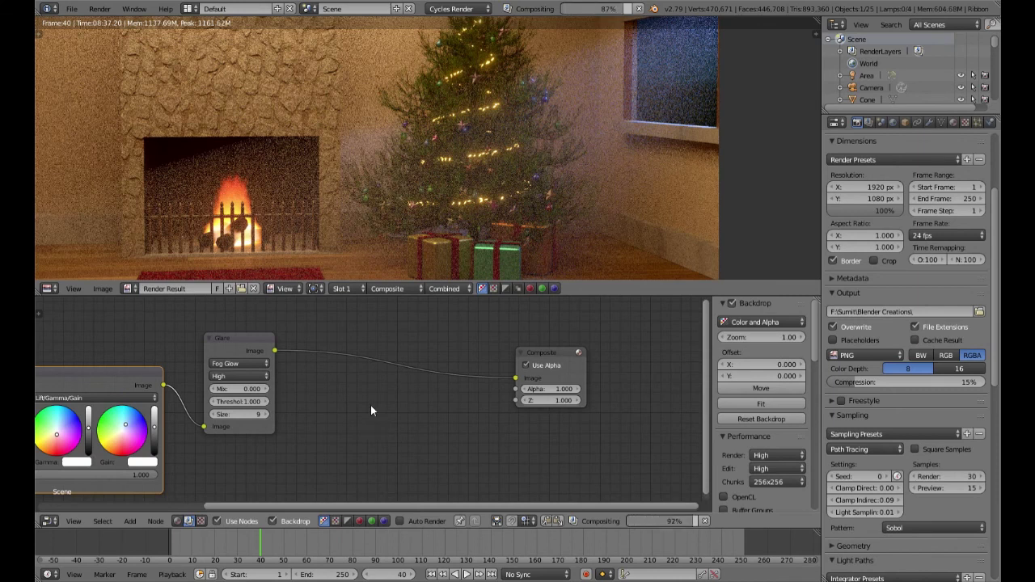
{"action": "scroll", "coordinate": [308, 415], "scroll_direction": "up", "scroll_amount": 3}
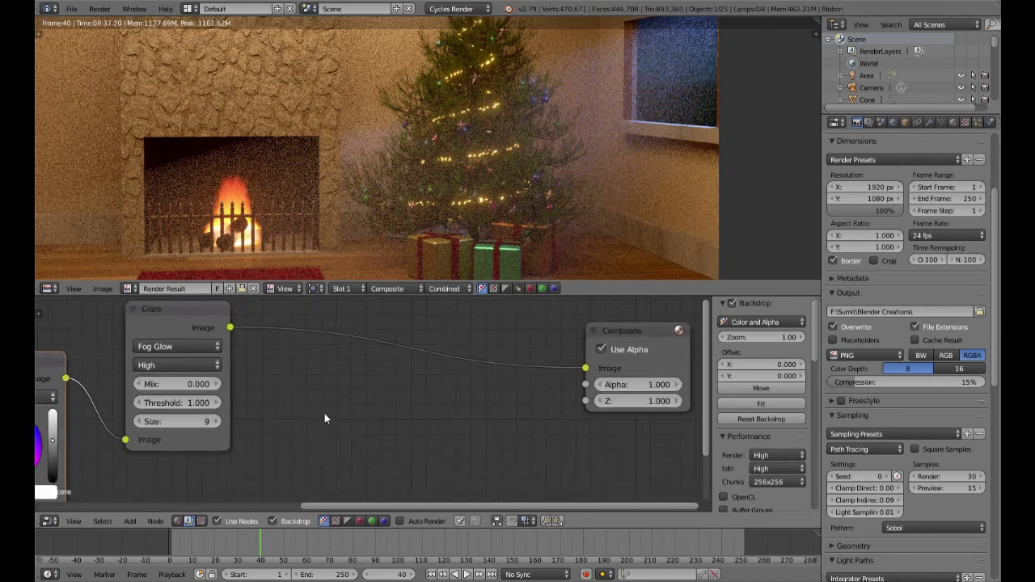
{"action": "middle_click_drag", "start_coordinate": [197, 424], "coordinate": [343, 437]}
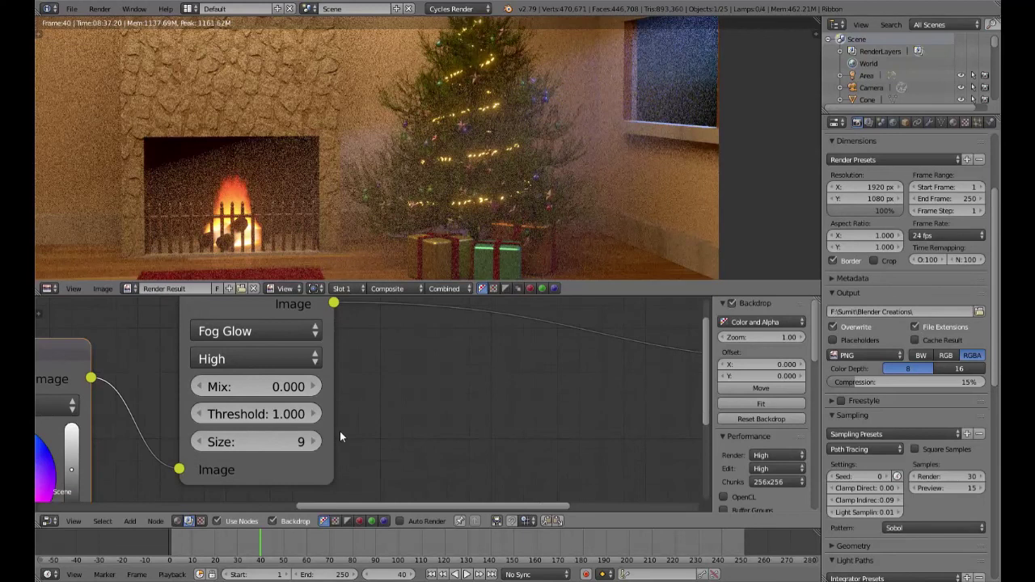
{"action": "scroll", "coordinate": [339, 431], "scroll_direction": "up", "scroll_amount": 1}
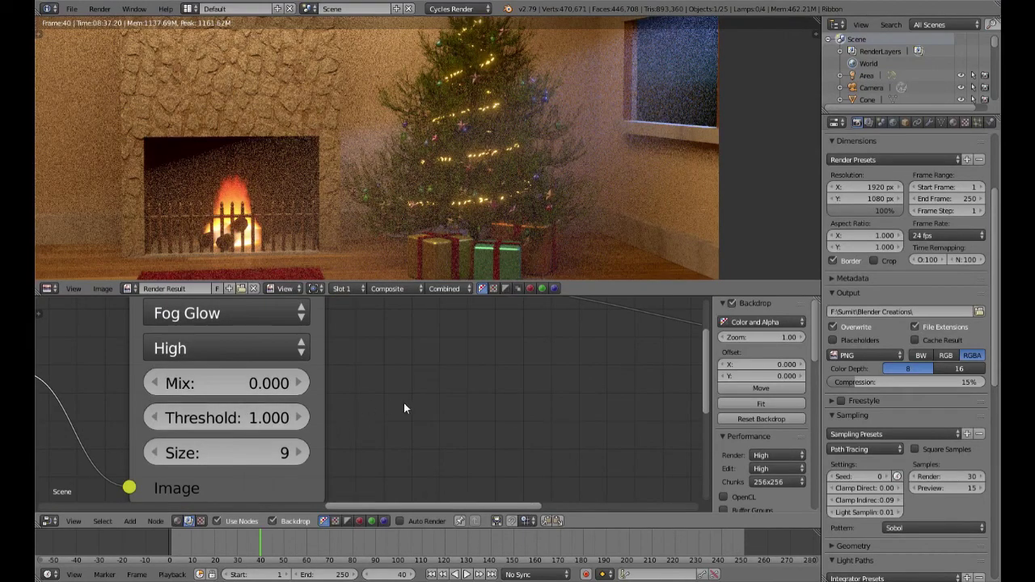
{"action": "middle_click_drag", "start_coordinate": [404, 410], "coordinate": [589, 411]}
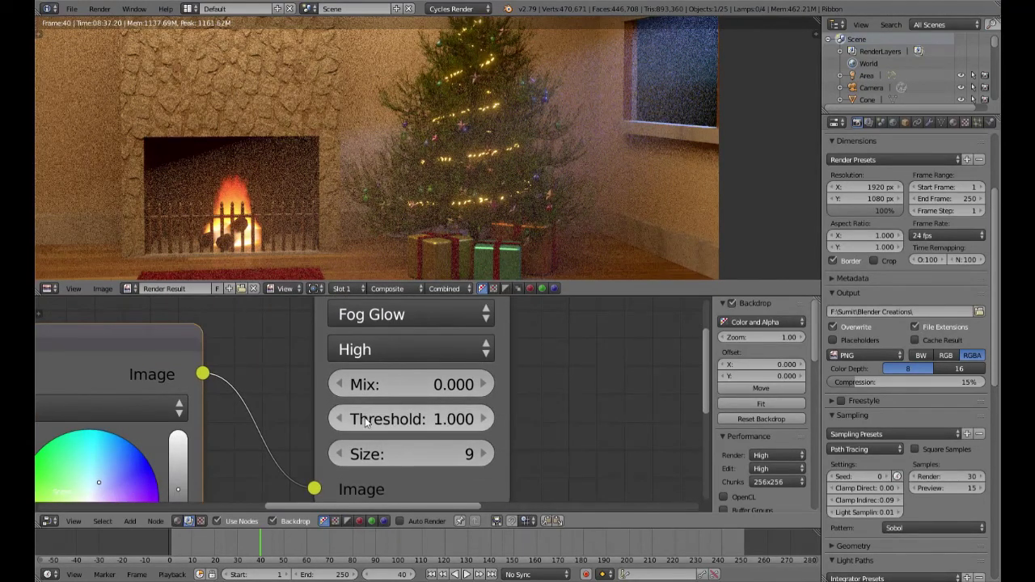
{"action": "left_click", "coordinate": [417, 422]}
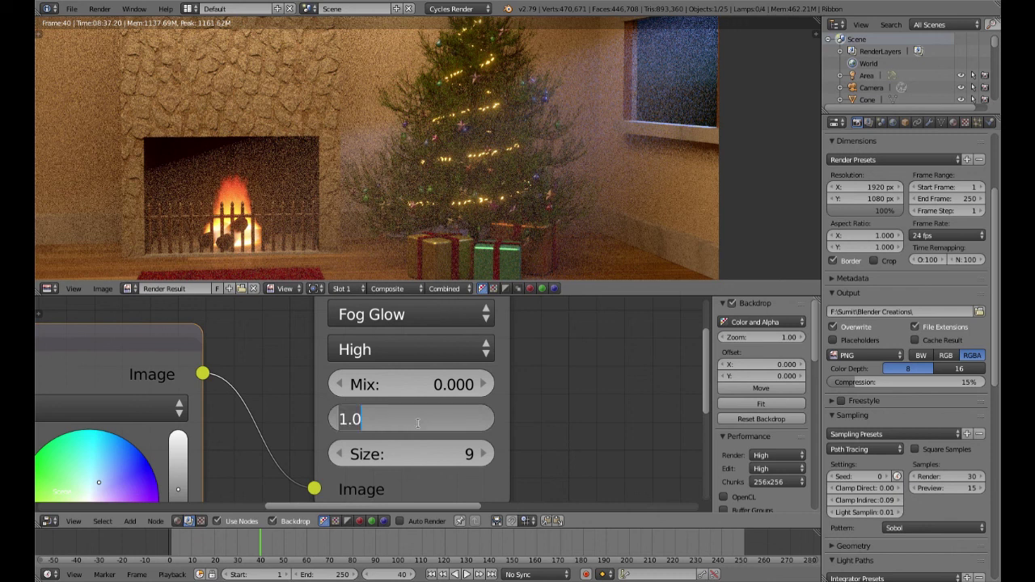
{"action": "key", "text": "BackSpace"}
{"action": "key", "text": "BackSpace"}
{"action": "key", "text": "BackSpace"}
{"action": "type", "text": "0.8"}
{"action": "key", "text": "Return"}
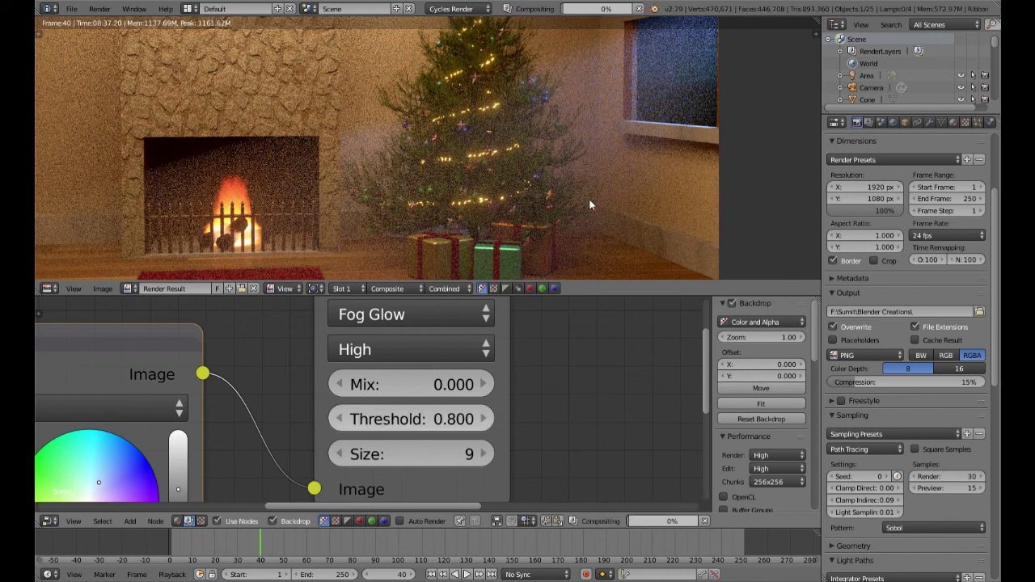
Zoom and pan the image and node editors to inspect the re-composited render
{"action": "scroll", "coordinate": [496, 202], "scroll_direction": "up", "scroll_amount": 4}
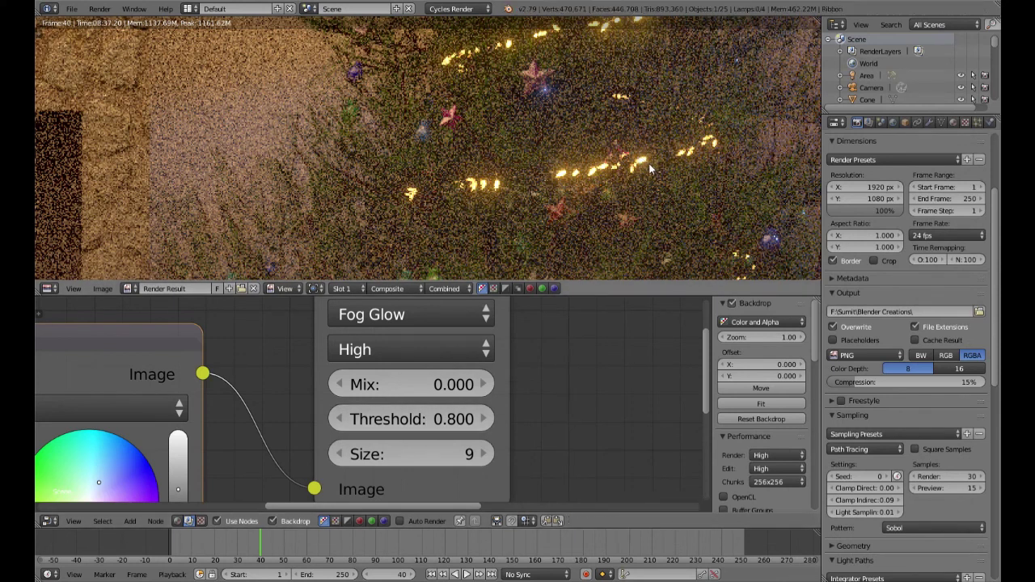
{"action": "scroll", "coordinate": [624, 199], "scroll_direction": "down", "scroll_amount": 6}
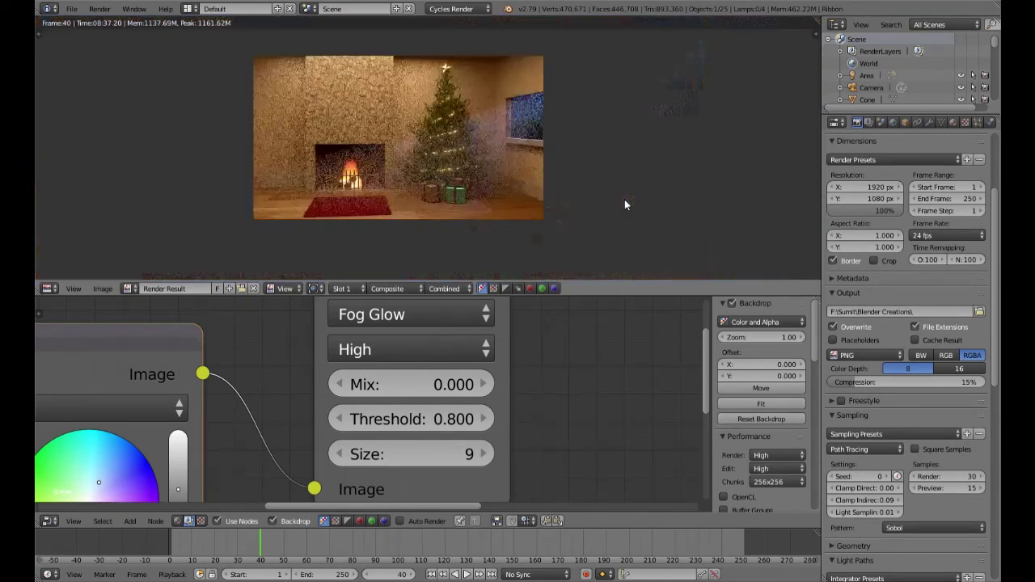
{"action": "scroll", "coordinate": [527, 200], "scroll_direction": "up", "scroll_amount": 3}
{"action": "scroll", "coordinate": [528, 198], "scroll_direction": "down", "scroll_amount": 3}
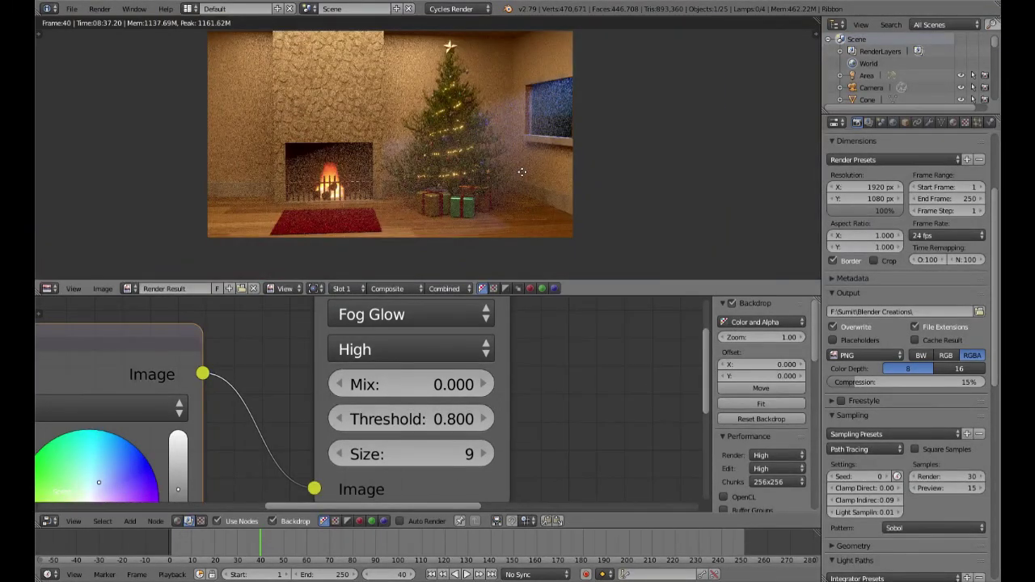
{"action": "scroll", "coordinate": [515, 195], "scroll_direction": "up", "scroll_amount": 5}
{"action": "scroll", "coordinate": [516, 194], "scroll_direction": "down", "scroll_amount": 4}
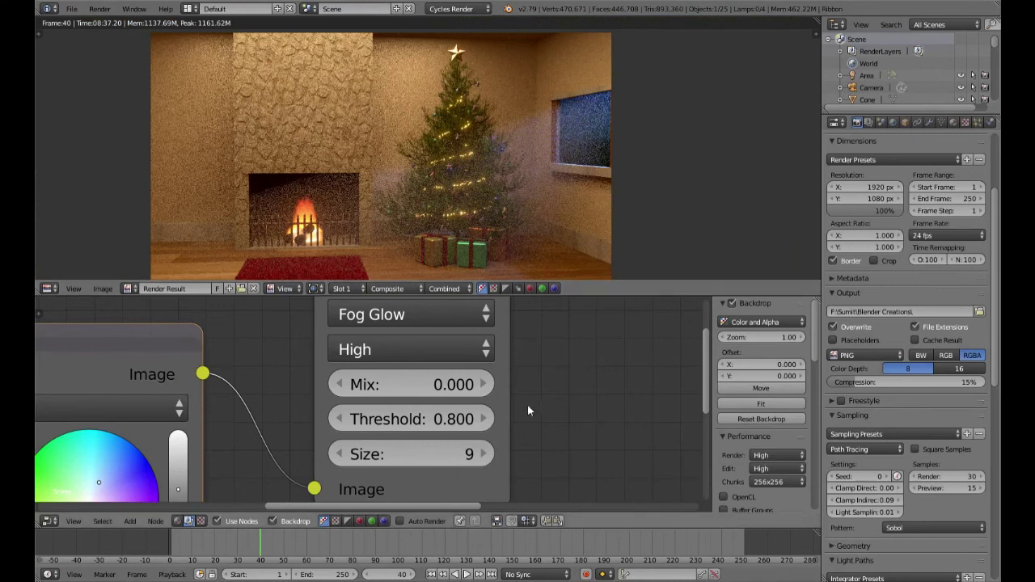
{"action": "scroll", "coordinate": [528, 405], "scroll_direction": "down", "scroll_amount": 5}
{"action": "scroll", "coordinate": [514, 415], "scroll_direction": "up", "scroll_amount": 2}
{"action": "middle_click_drag", "start_coordinate": [514, 416], "coordinate": [566, 358]}
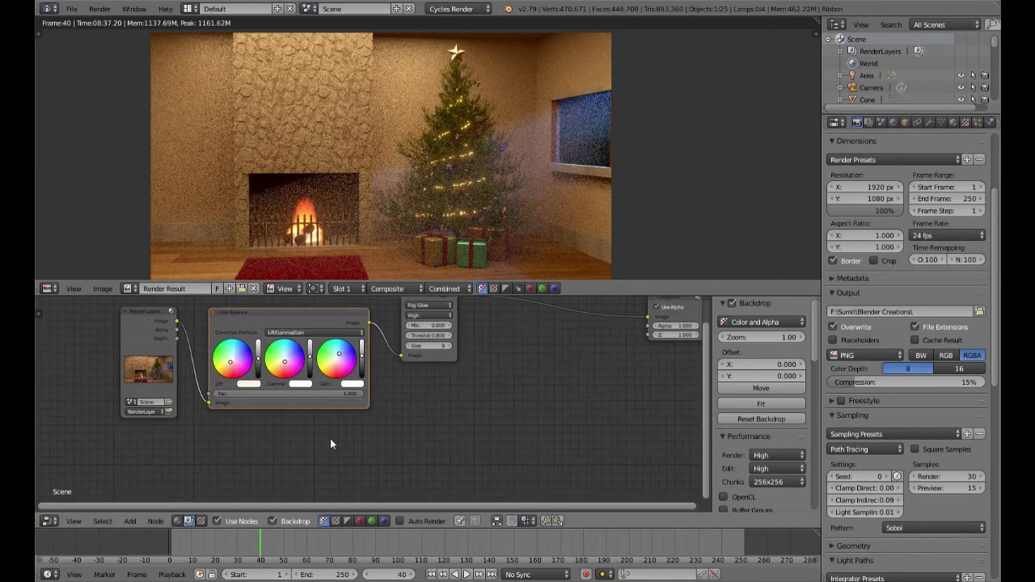
{"action": "scroll", "coordinate": [333, 444], "scroll_direction": "down", "scroll_amount": 2}
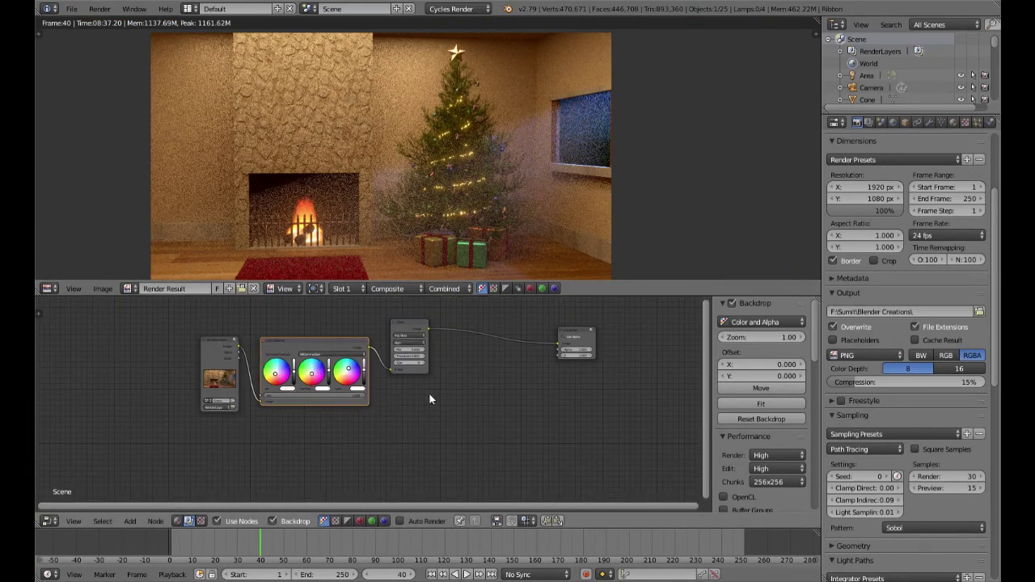
{"action": "middle_click_drag", "start_coordinate": [467, 391], "coordinate": [432, 397]}
{"action": "scroll", "coordinate": [440, 400], "scroll_direction": "up", "scroll_amount": 2}
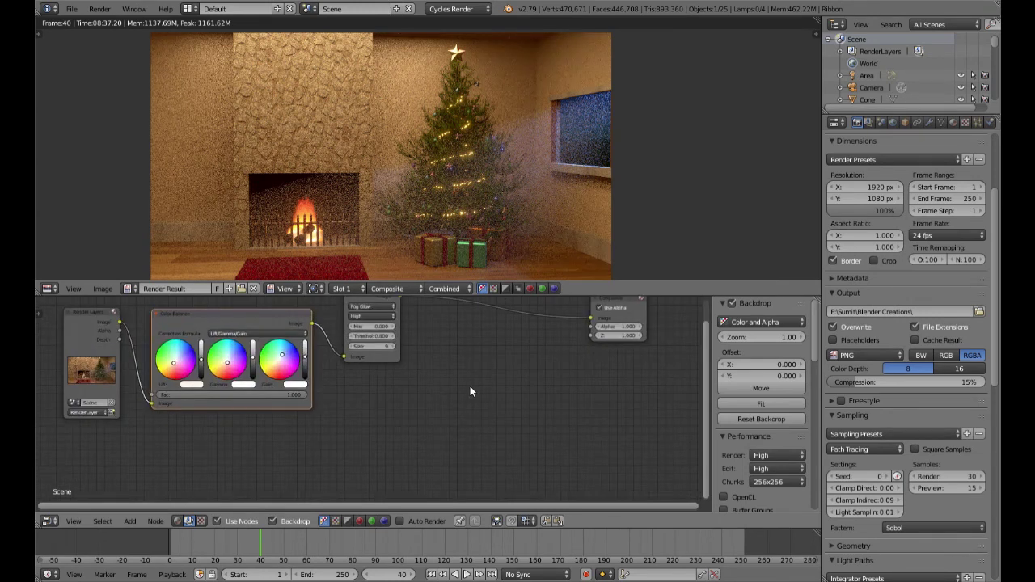
Insert a Mix colour node on the link between the Glare and Composite nodes
{"action": "key", "text": "shift+a"}
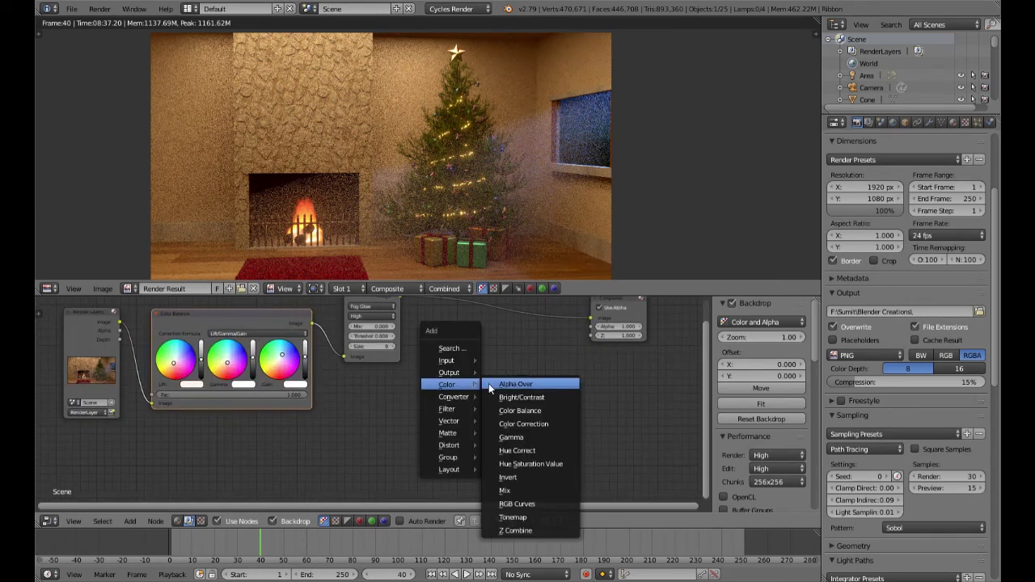
{"action": "left_click", "coordinate": [527, 489]}
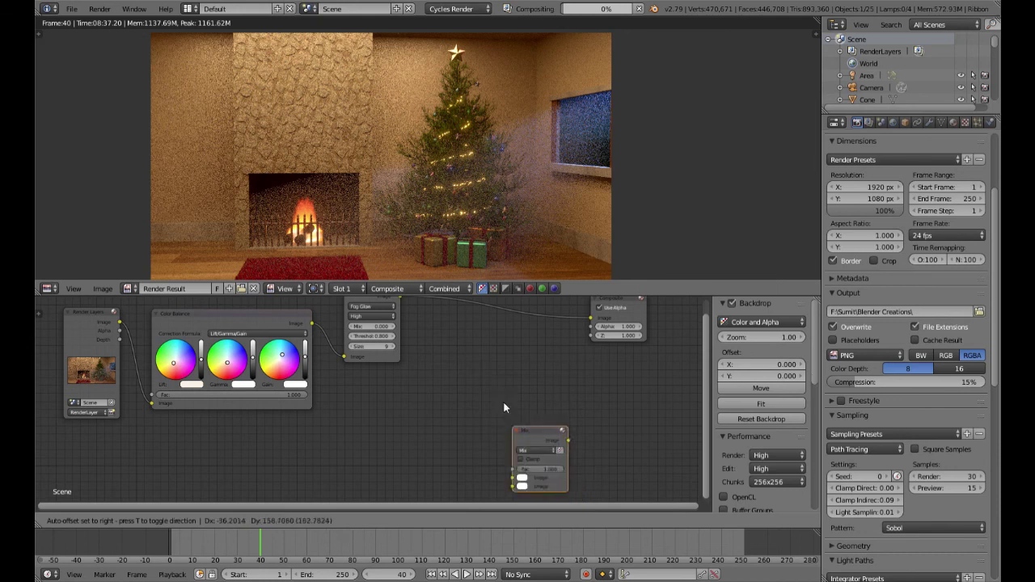
{"action": "left_click", "coordinate": [485, 324]}
{"action": "scroll", "coordinate": [455, 465], "scroll_direction": "down", "scroll_amount": 2}
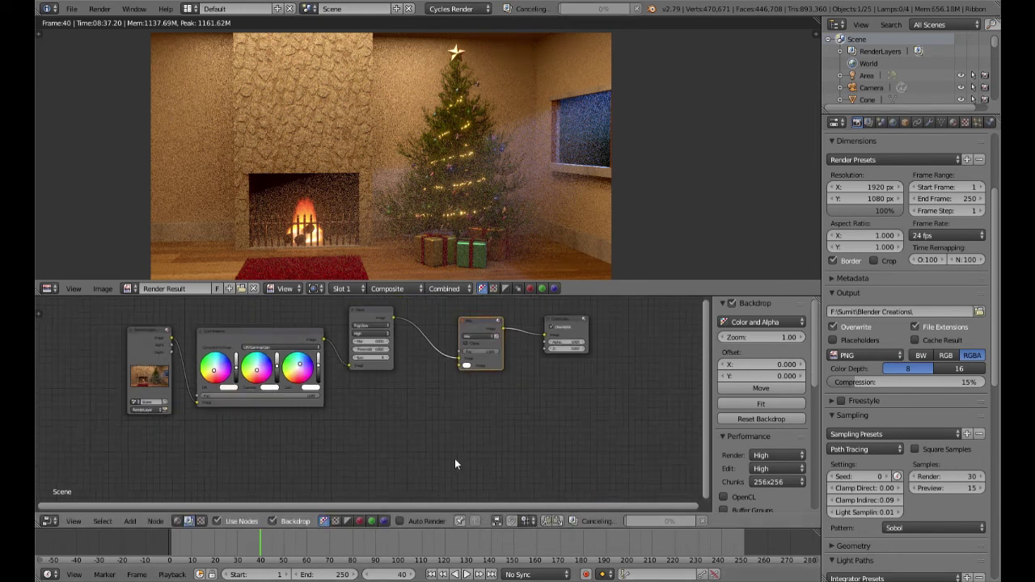
Duplicate the Fog Glow glare, feed it from Color Balance, and set it to Streaks
{"action": "left_click", "coordinate": [409, 340]}
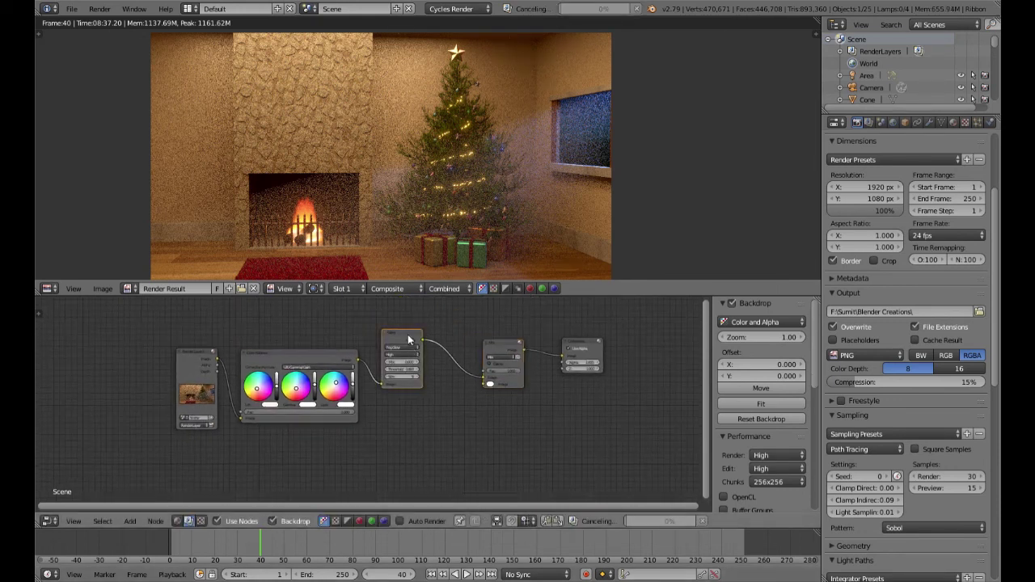
{"action": "key", "text": "shift+d"}
{"action": "left_click", "coordinate": [412, 409]}
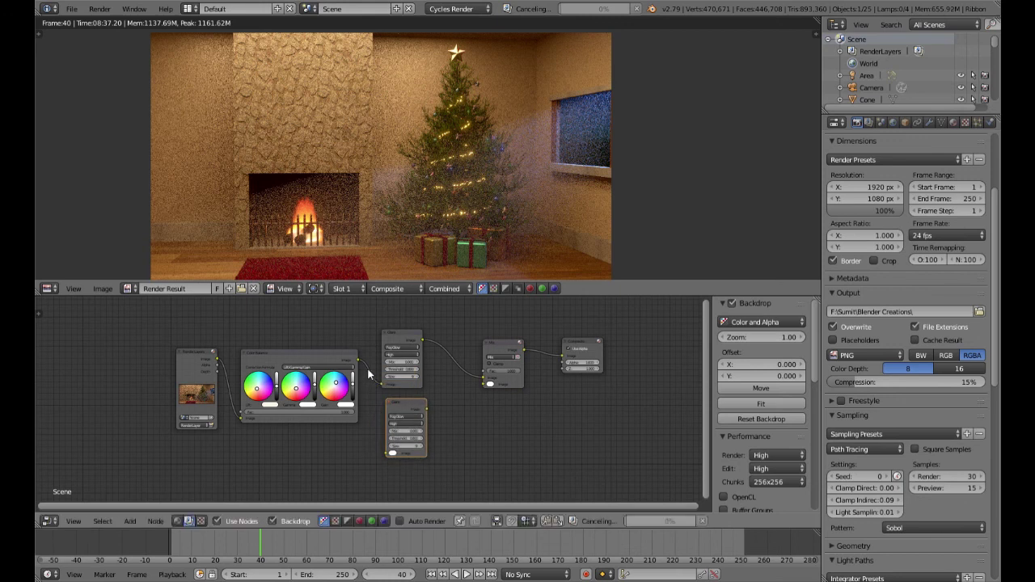
{"action": "left_click_drag", "start_coordinate": [358, 360], "coordinate": [390, 455]}
{"action": "scroll", "coordinate": [468, 447], "scroll_direction": "up", "scroll_amount": 3}
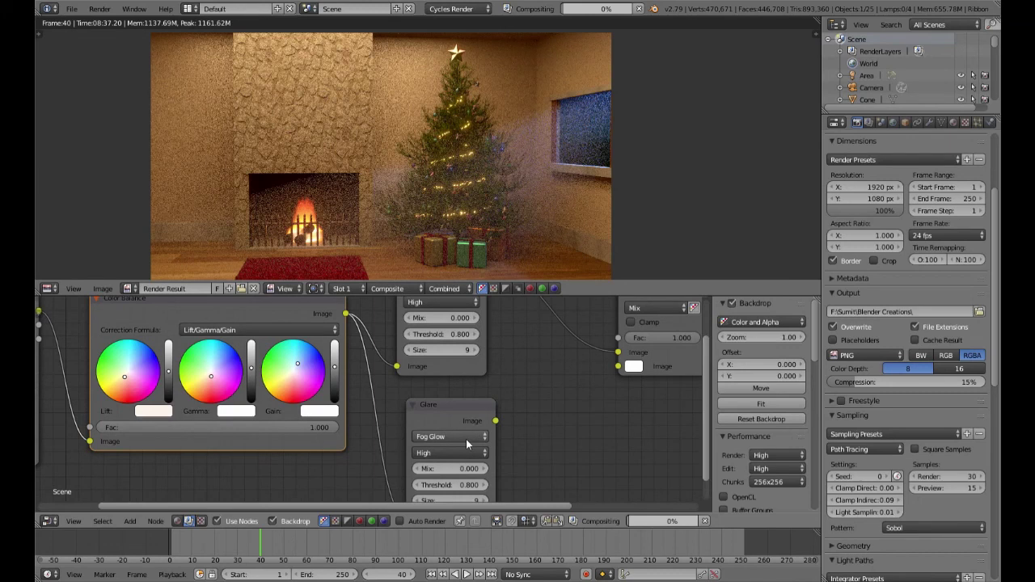
{"action": "left_click", "coordinate": [466, 437]}
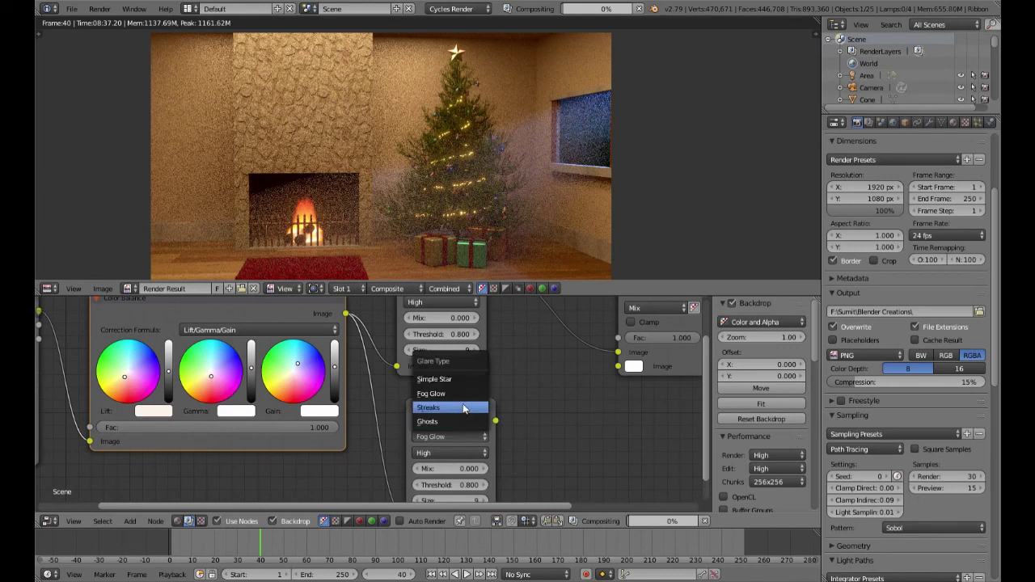
{"action": "left_click", "coordinate": [464, 408]}
Connect the Streaks glare into the Mix node's second image with Fac 0.600
{"action": "left_click_drag", "start_coordinate": [495, 421], "coordinate": [619, 368]}
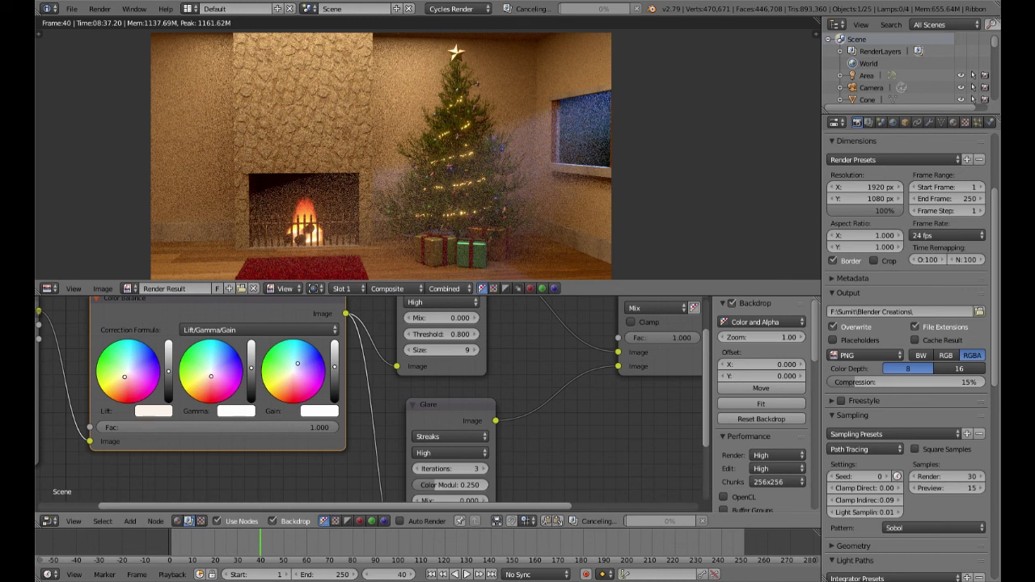
{"action": "left_click", "coordinate": [659, 338]}
{"action": "key", "text": "BackSpace"}
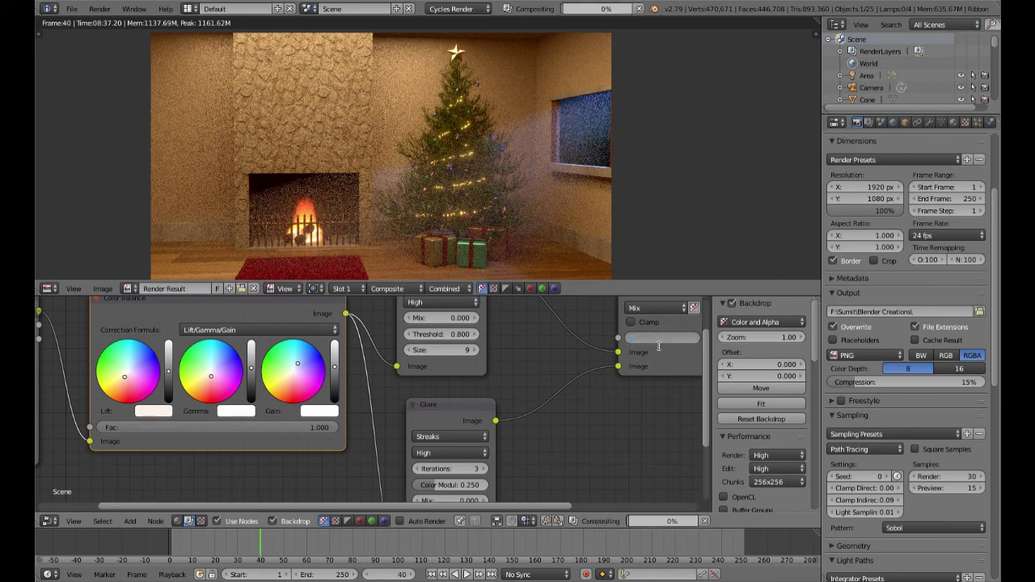
{"action": "type", "text": ".6"}
{"action": "key", "text": "Return"}
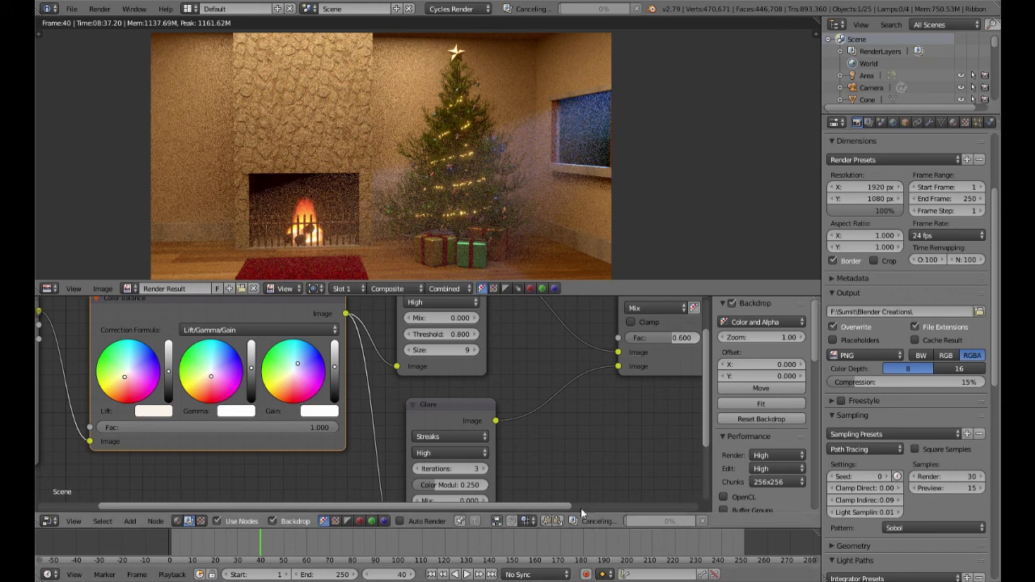
{"action": "scroll", "coordinate": [549, 461], "scroll_direction": "down", "scroll_amount": 5}
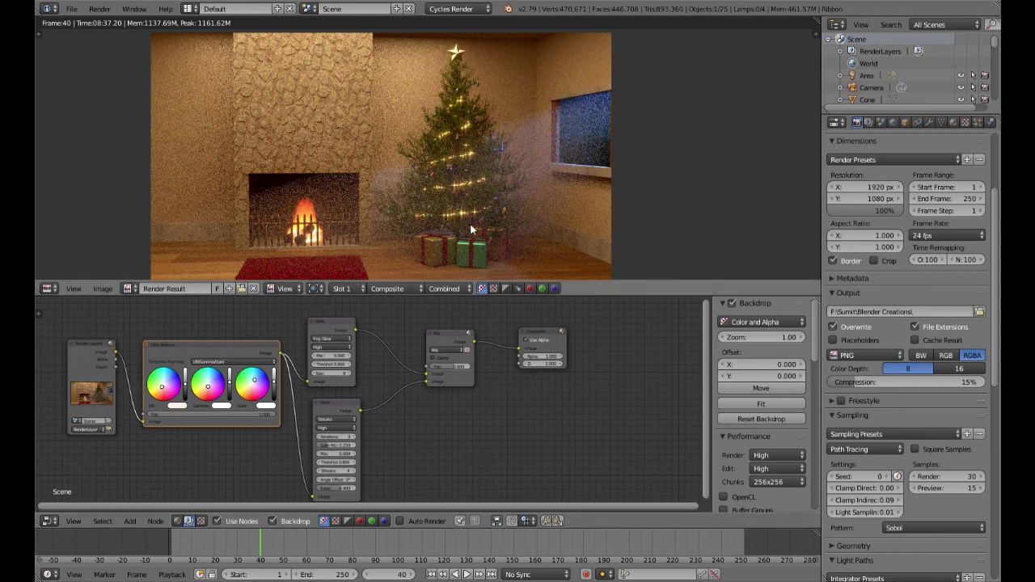
Pan and zoom the render and node views to inspect the tree lights and Streaks glare settings
{"action": "scroll", "coordinate": [470, 230], "scroll_direction": "up", "scroll_amount": 5}
{"action": "scroll", "coordinate": [542, 227], "scroll_direction": "up", "scroll_amount": 3}
{"action": "scroll", "coordinate": [541, 227], "scroll_direction": "down", "scroll_amount": 1}
{"action": "scroll", "coordinate": [539, 224], "scroll_direction": "down", "scroll_amount": 5}
{"action": "scroll", "coordinate": [486, 407], "scroll_direction": "up", "scroll_amount": 4}
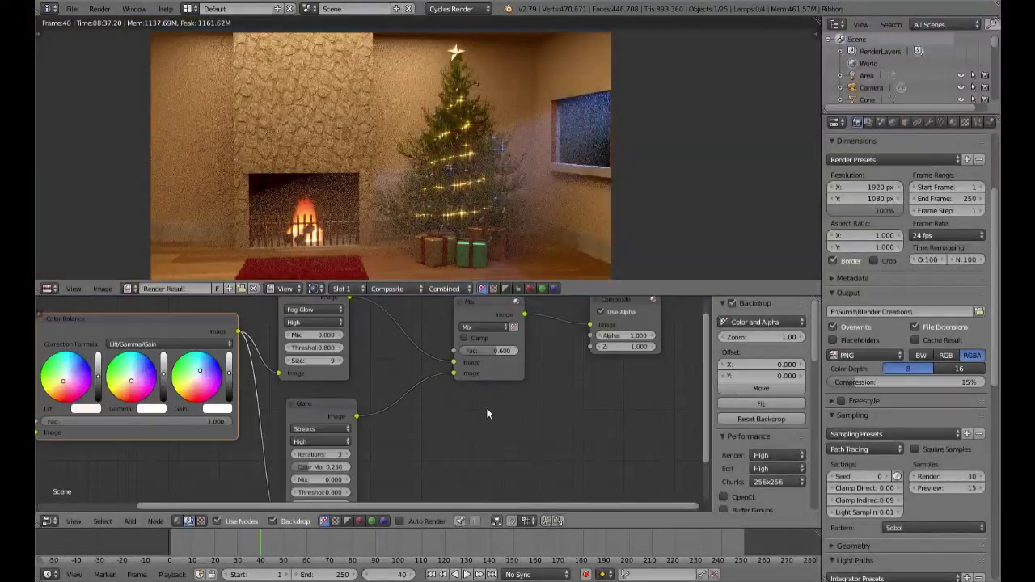
{"action": "scroll", "coordinate": [545, 401], "scroll_direction": "down", "scroll_amount": 3}
{"action": "middle_click_drag", "start_coordinate": [464, 445], "coordinate": [388, 476]}
{"action": "scroll", "coordinate": [548, 361], "scroll_direction": "up", "scroll_amount": 3}
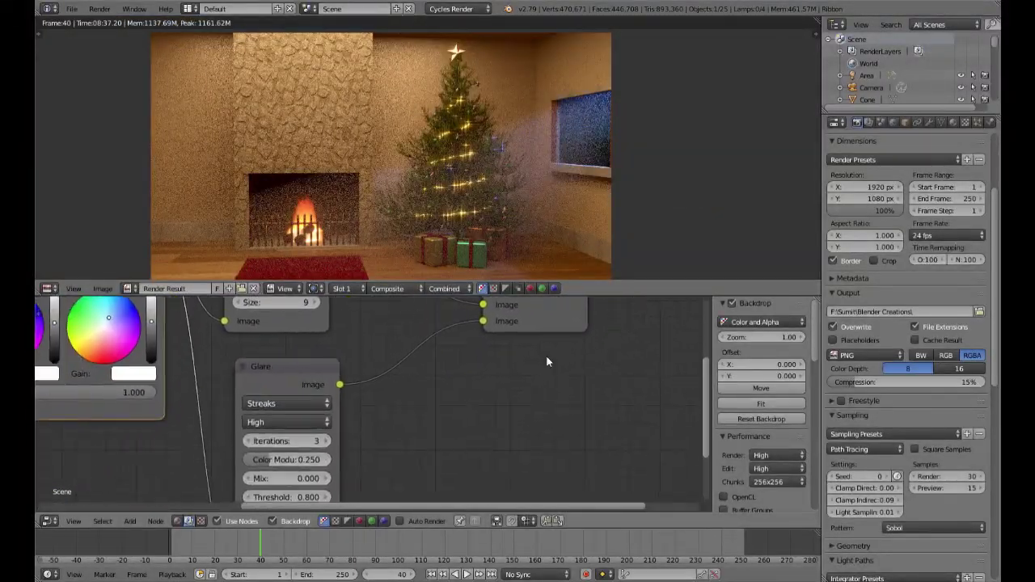
{"action": "scroll", "coordinate": [392, 430], "scroll_direction": "up", "scroll_amount": 1}
{"action": "scroll", "coordinate": [392, 430], "scroll_direction": "up", "scroll_amount": 2}
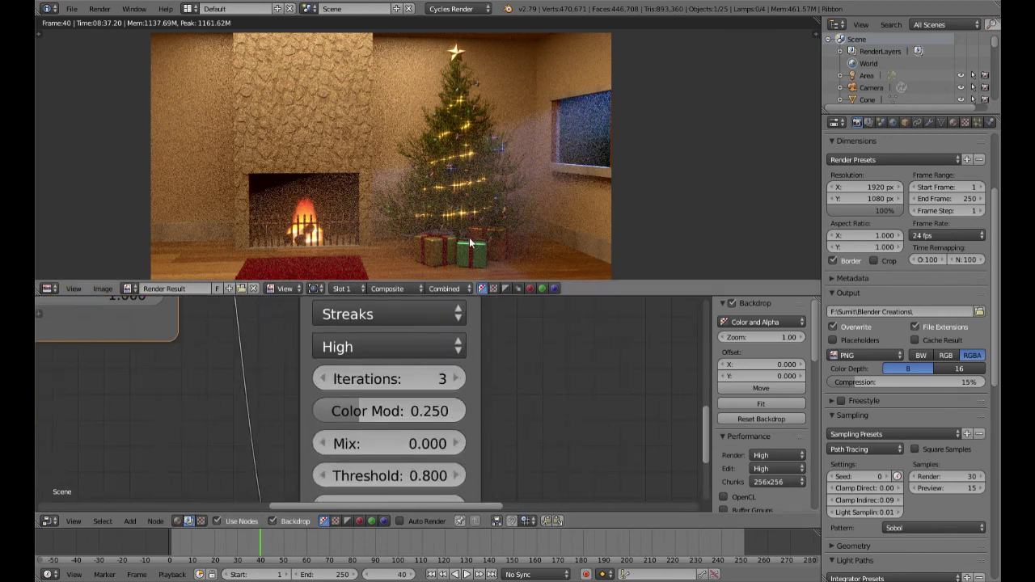
{"action": "scroll", "coordinate": [470, 217], "scroll_direction": "up", "scroll_amount": 5}
{"action": "middle_click_drag", "start_coordinate": [470, 217], "coordinate": [464, 151]}
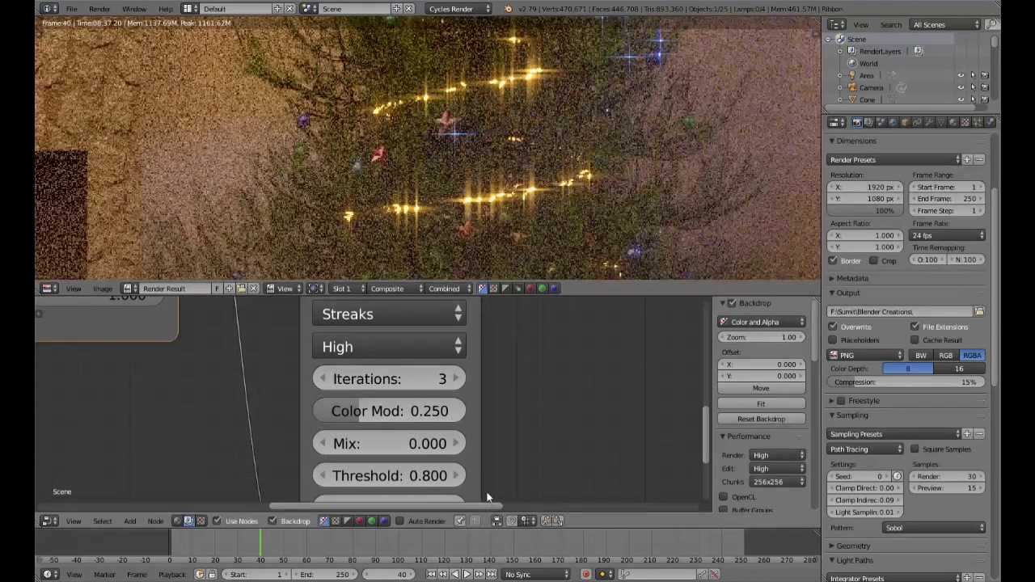
{"action": "scroll", "coordinate": [488, 464], "scroll_direction": "down", "scroll_amount": 1}
{"action": "scroll", "coordinate": [488, 464], "scroll_direction": "down", "scroll_amount": 1}
{"action": "middle_click_drag", "start_coordinate": [490, 472], "coordinate": [485, 358]}
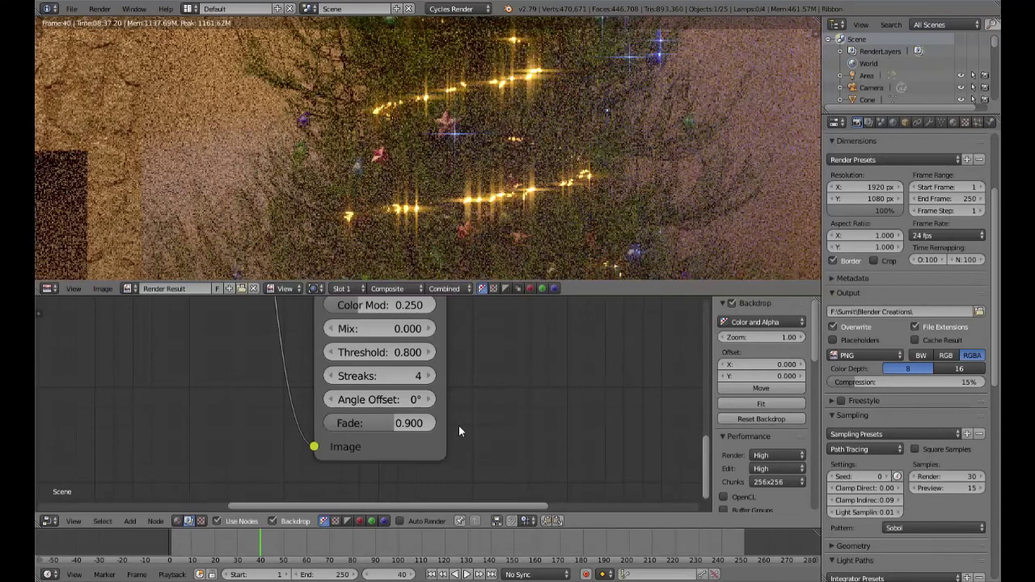
{"action": "scroll", "coordinate": [459, 431], "scroll_direction": "up", "scroll_amount": 1}
{"action": "middle_click_drag", "start_coordinate": [461, 427], "coordinate": [466, 456]}
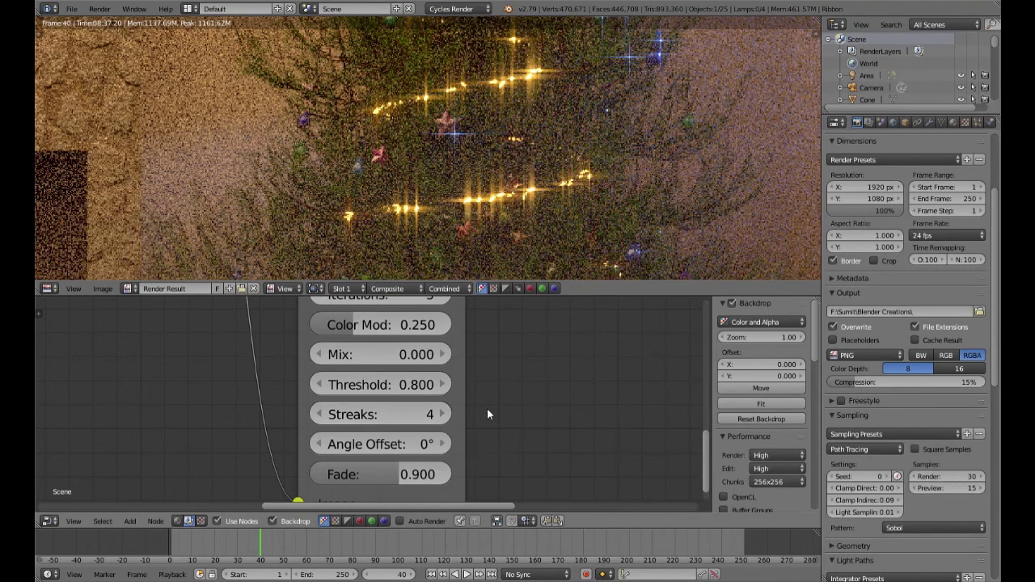
{"action": "middle_click_drag", "start_coordinate": [488, 415], "coordinate": [500, 494]}
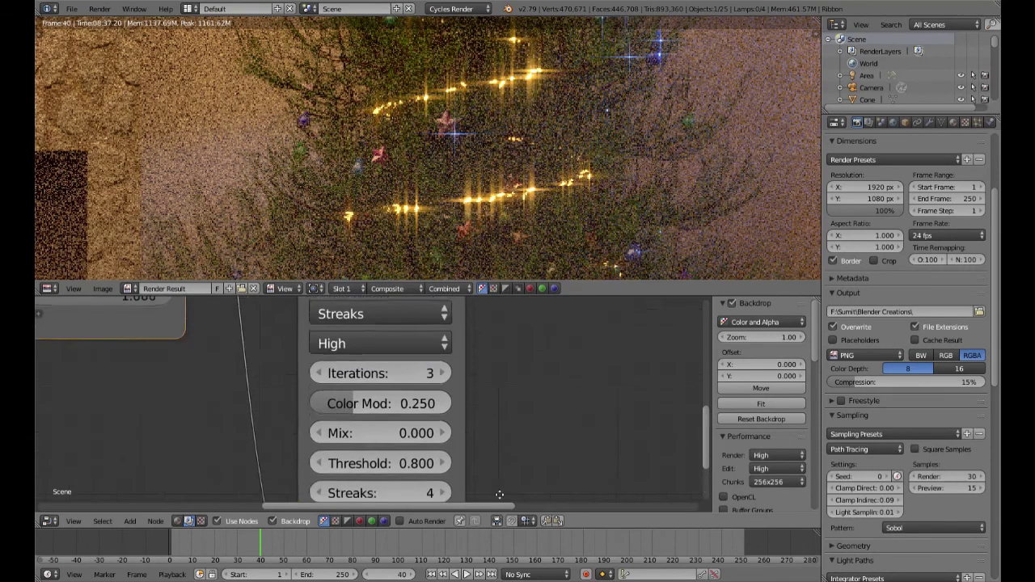
Set the Streaks glare iterations to 4, trying 2 and 3 along the way
{"action": "left_click", "coordinate": [321, 375]}
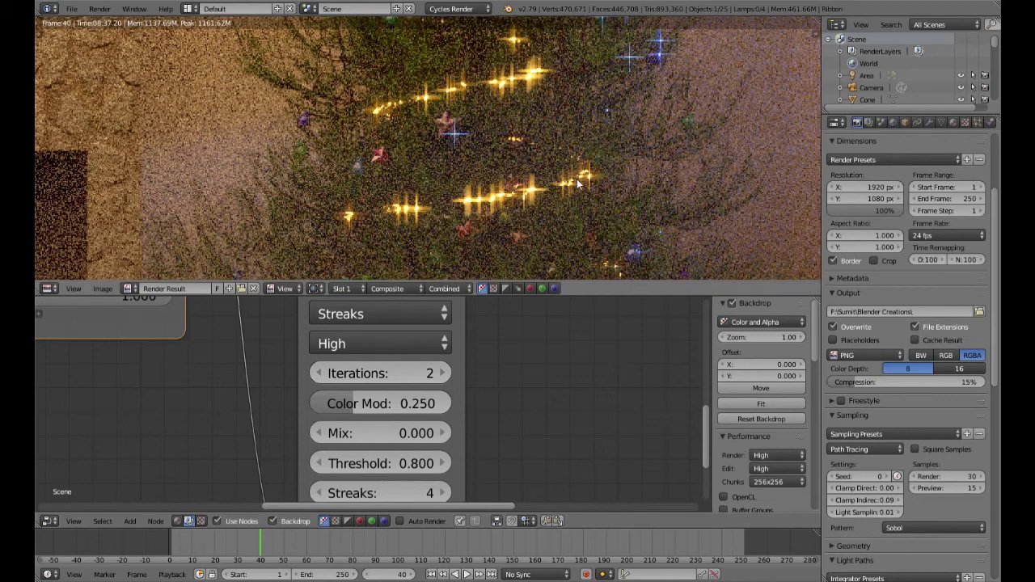
{"action": "scroll", "coordinate": [577, 185], "scroll_direction": "down", "scroll_amount": 5}
{"action": "scroll", "coordinate": [531, 222], "scroll_direction": "up", "scroll_amount": 6}
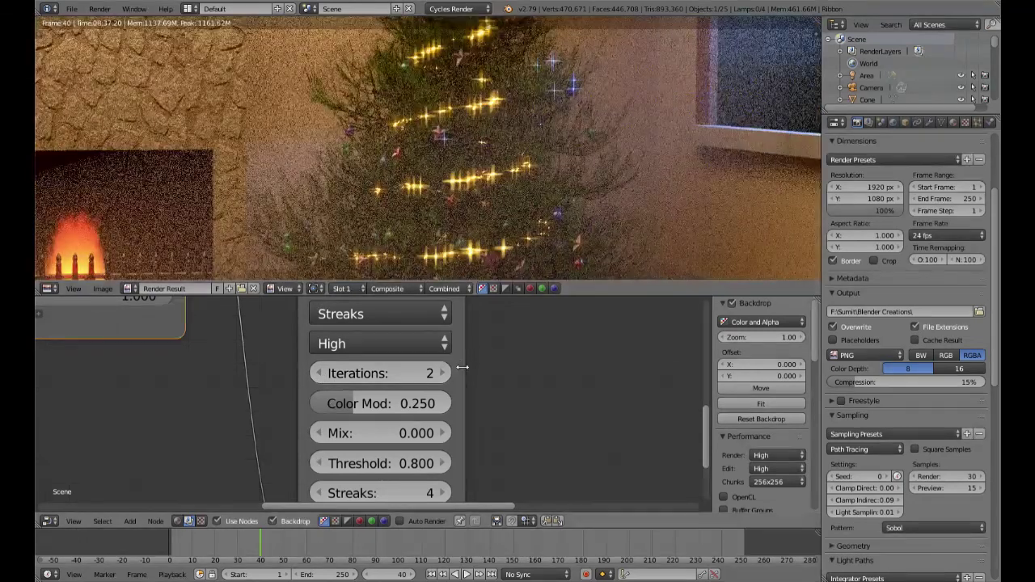
{"action": "left_click", "coordinate": [444, 373]}
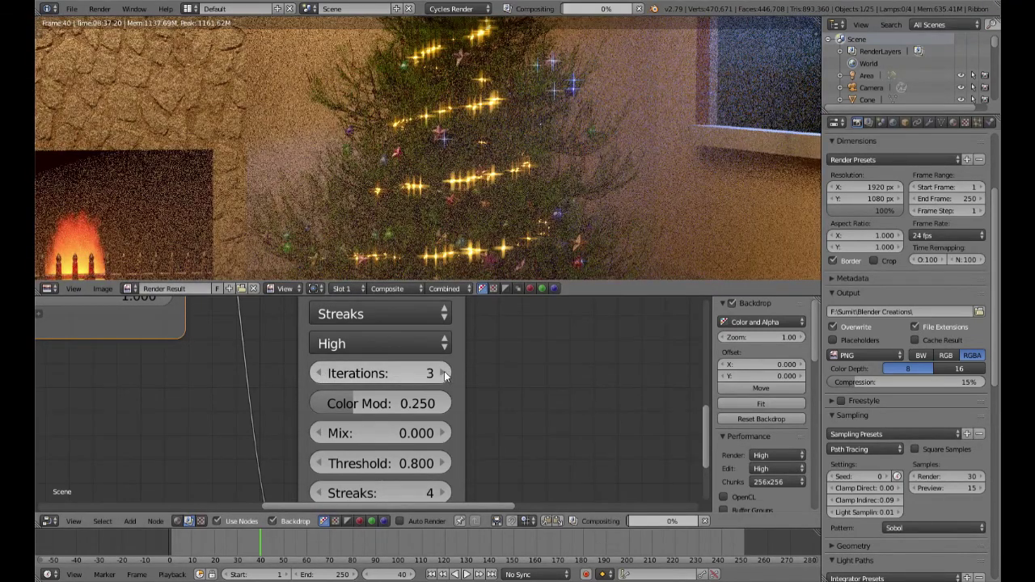
{"action": "left_click", "coordinate": [444, 373]}
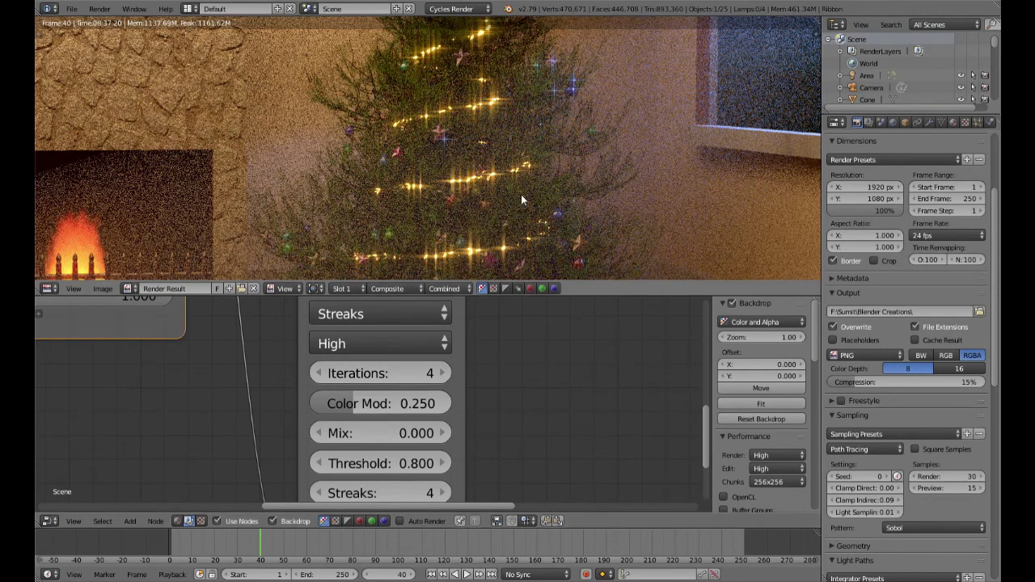
Save the Christmas blend file, confirming the overwrite
{"action": "scroll", "coordinate": [521, 194], "scroll_direction": "down", "scroll_amount": 2}
{"action": "scroll", "coordinate": [519, 201], "scroll_direction": "up", "scroll_amount": 3}
{"action": "scroll", "coordinate": [519, 202], "scroll_direction": "down", "scroll_amount": 4}
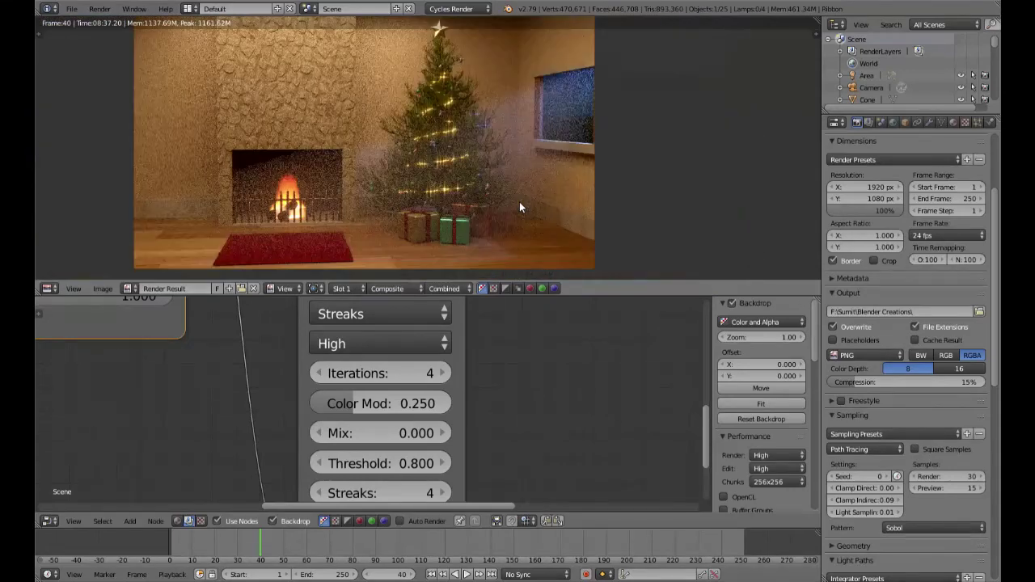
{"action": "scroll", "coordinate": [504, 371], "scroll_direction": "down", "scroll_amount": 2}
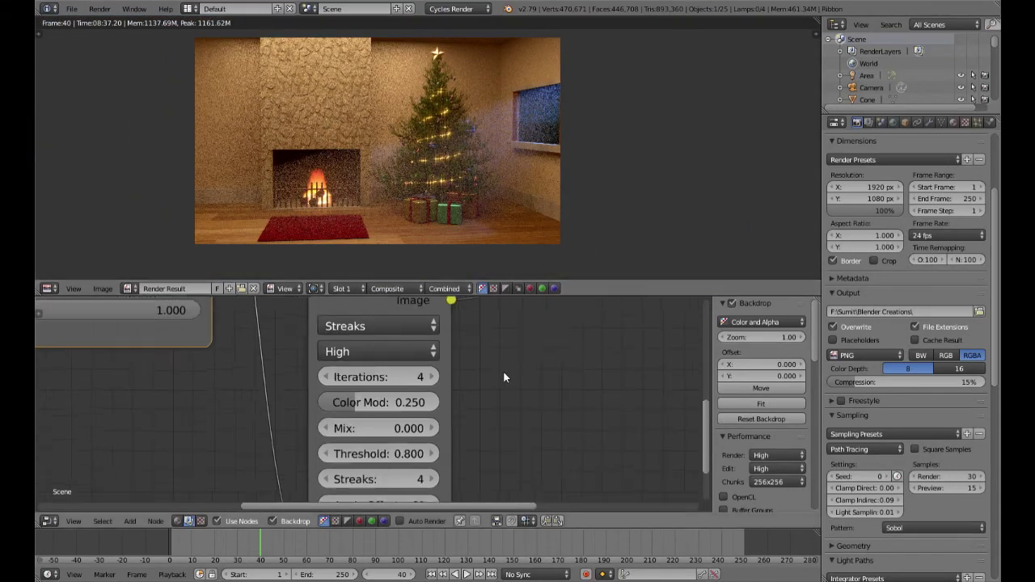
{"action": "scroll", "coordinate": [484, 161], "scroll_direction": "down", "scroll_amount": 1}
{"action": "scroll", "coordinate": [487, 146], "scroll_direction": "up", "scroll_amount": 2}
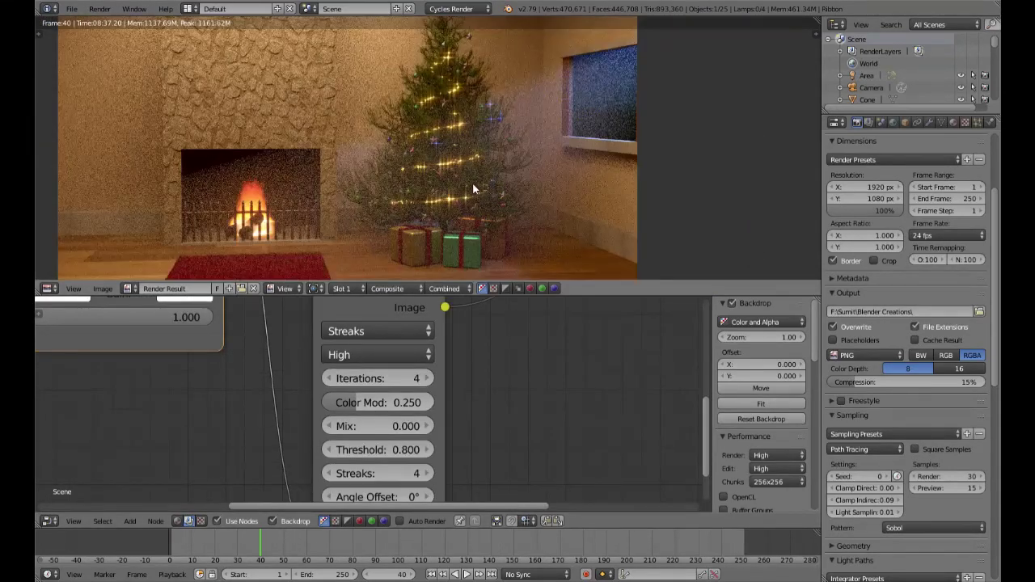
{"action": "scroll", "coordinate": [474, 191], "scroll_direction": "up", "scroll_amount": 2}
{"action": "scroll", "coordinate": [500, 190], "scroll_direction": "down", "scroll_amount": 4}
{"action": "scroll", "coordinate": [500, 189], "scroll_direction": "up", "scroll_amount": 2}
{"action": "key", "text": "ctrl+s"}
{"action": "left_click", "coordinate": [502, 193]}
Return the top area to an enlarged 3D viewport and set render samples to 100
{"action": "key", "text": "Escape"}
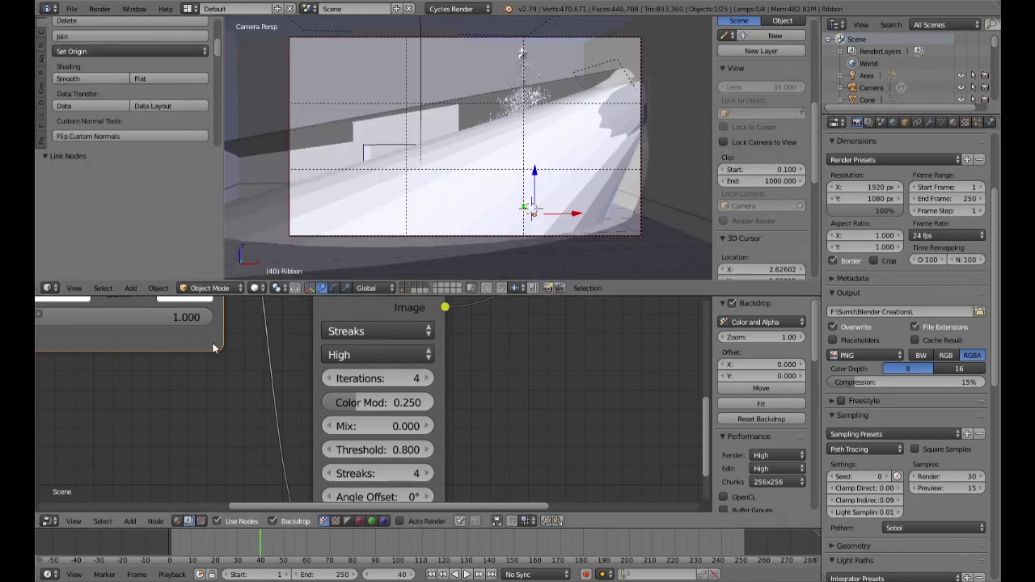
{"action": "left_click_drag", "start_coordinate": [630, 296], "coordinate": [622, 328]}
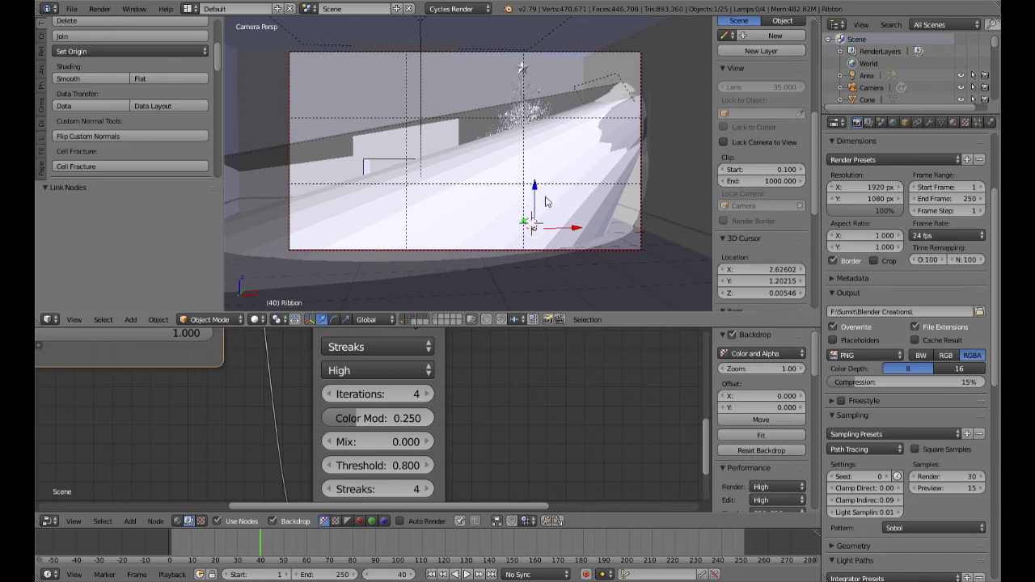
{"action": "scroll", "coordinate": [930, 457], "scroll_direction": "down", "scroll_amount": 3}
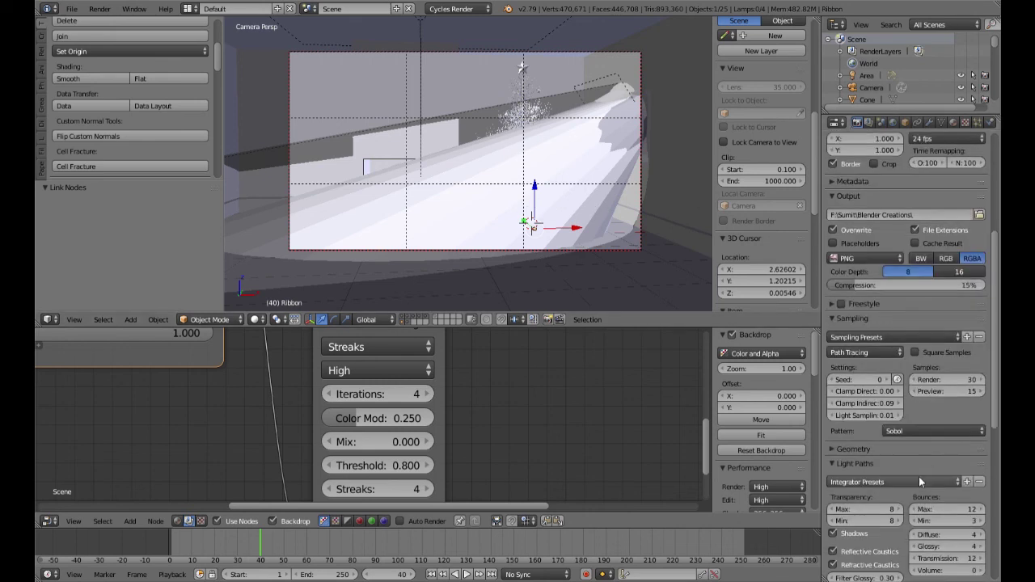
{"action": "double_click", "coordinate": [947, 382]}
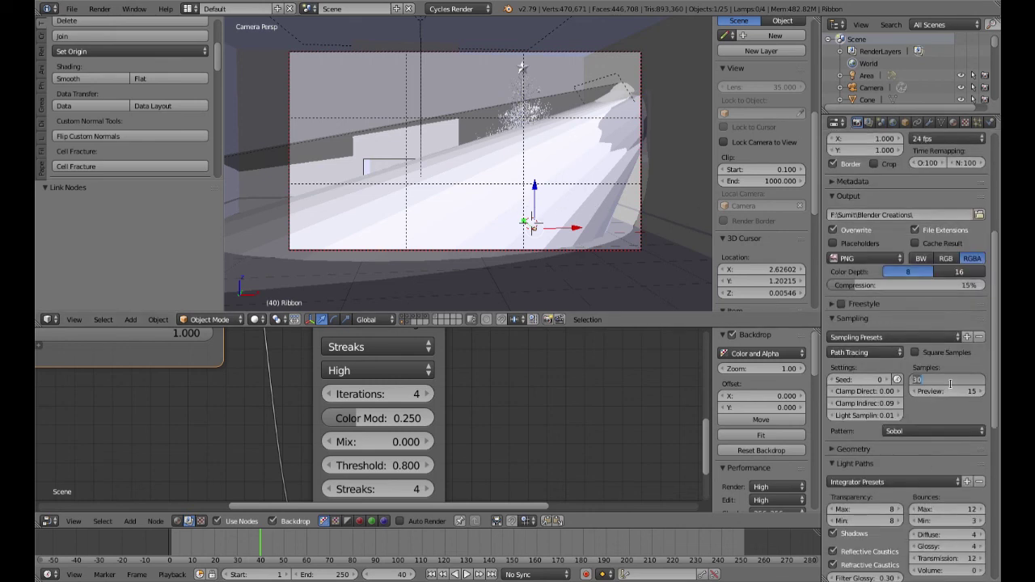
{"action": "type", "text": "100"}
{"action": "key", "text": "Return"}
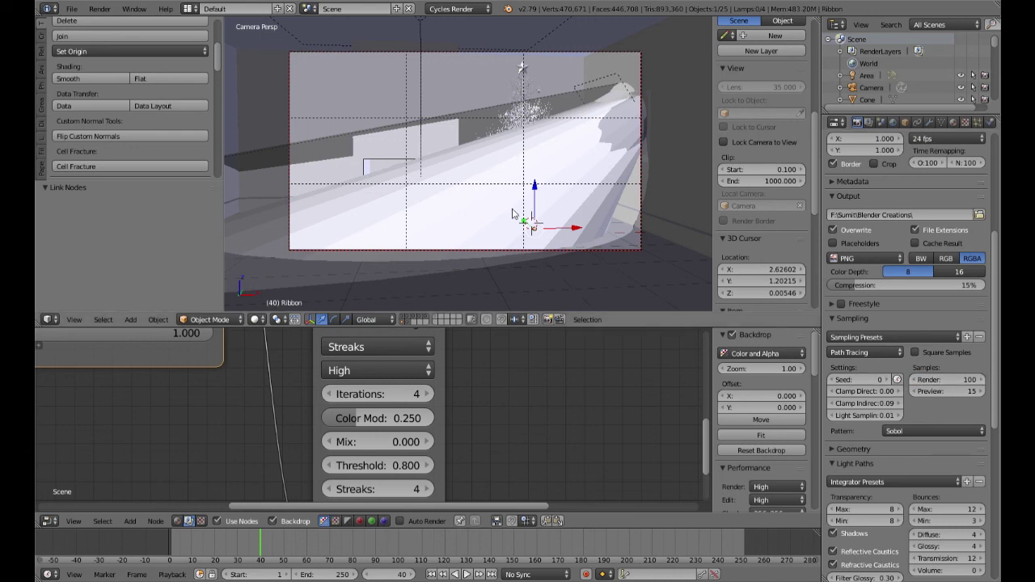
Set light-path bounces to Max 4 and Min 1
{"action": "scroll", "coordinate": [948, 425], "scroll_direction": "down", "scroll_amount": 4}
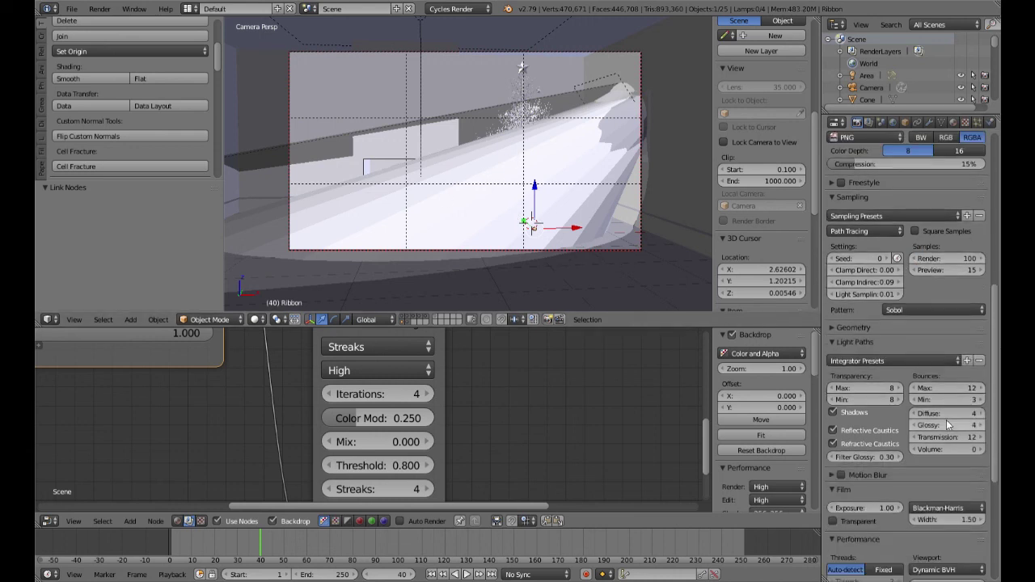
{"action": "scroll", "coordinate": [948, 425], "scroll_direction": "down", "scroll_amount": 2}
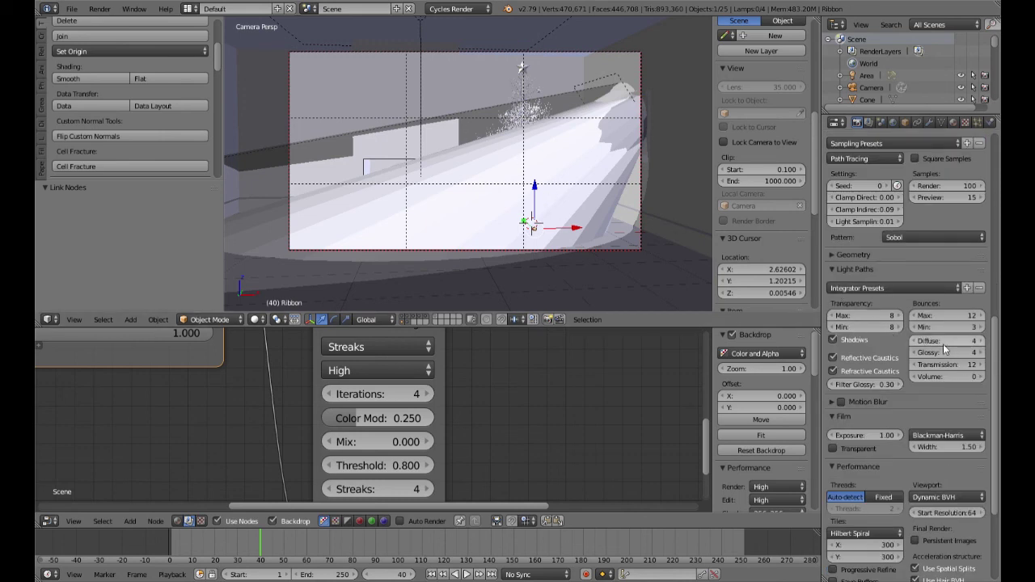
{"action": "scroll", "coordinate": [945, 346], "scroll_direction": "down", "scroll_amount": 3}
{"action": "scroll", "coordinate": [940, 323], "scroll_direction": "up", "scroll_amount": 2}
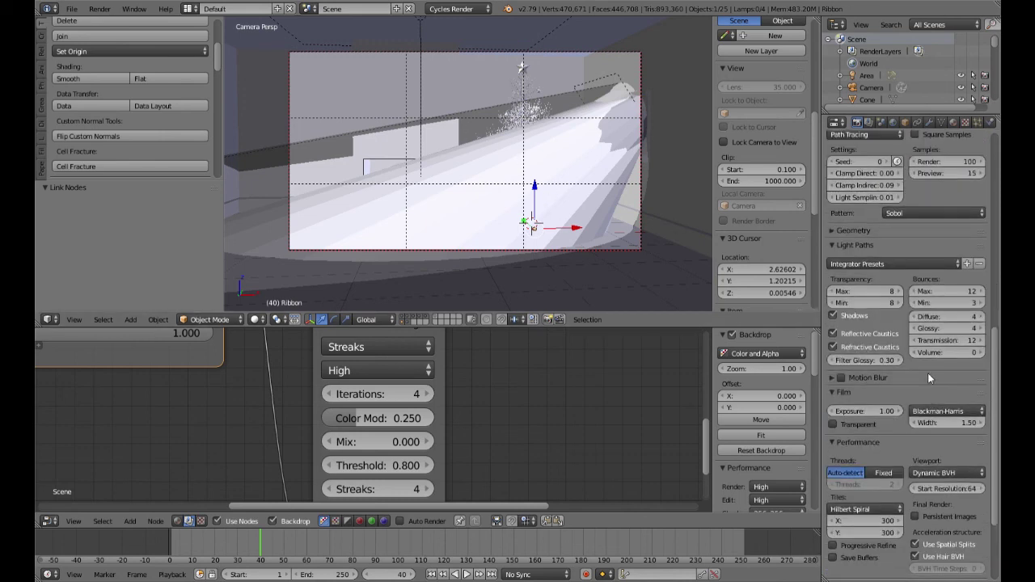
{"action": "left_click", "coordinate": [943, 296]}
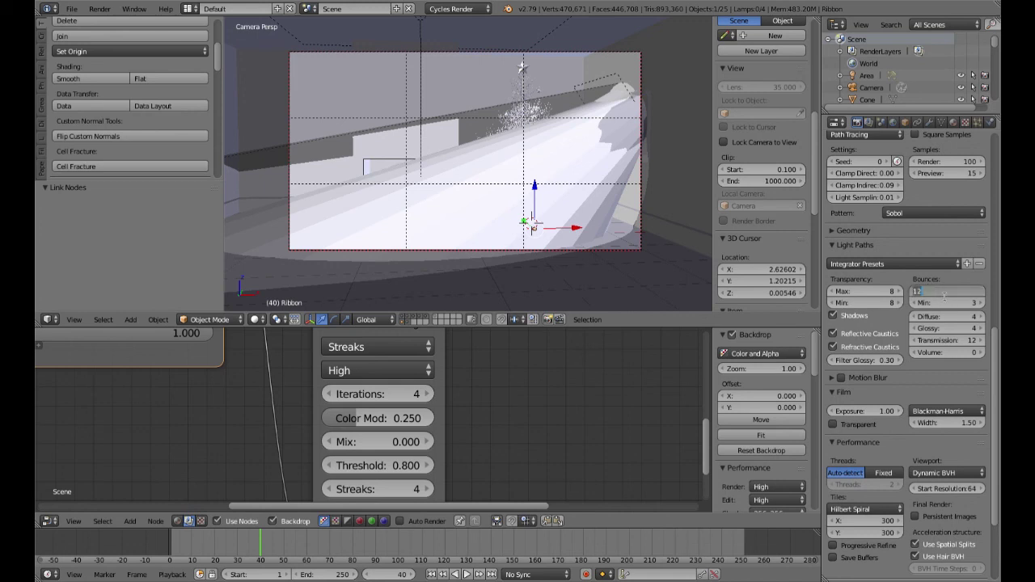
{"action": "type", "text": "4"}
{"action": "key", "text": "Return"}
{"action": "left_click", "coordinate": [943, 303]}
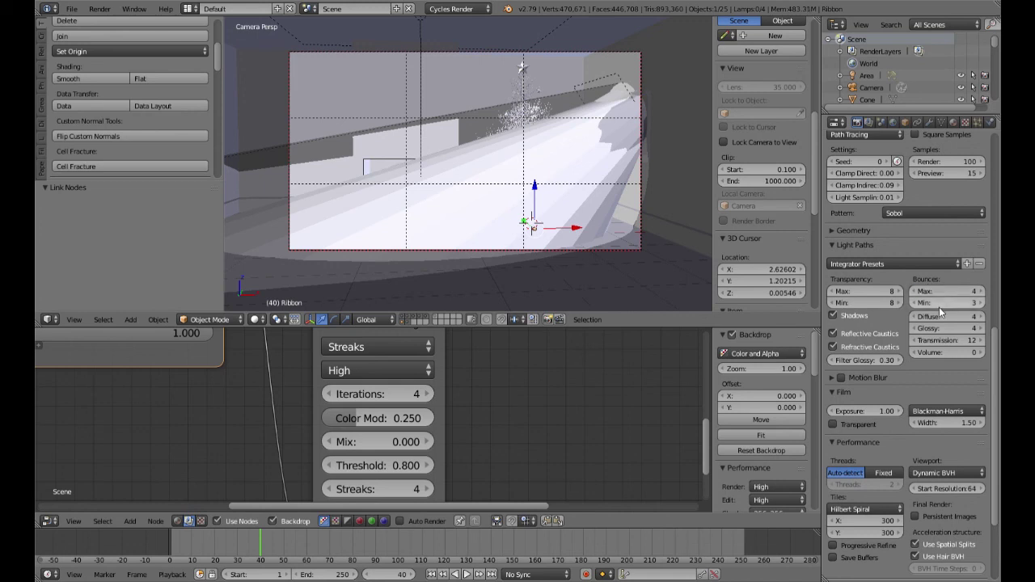
{"action": "type", "text": "1"}
{"action": "key", "text": "Return"}
Set Diffuse 1, Glossy 1, Transmission 4 and Volume 0 bounces
{"action": "left_click", "coordinate": [945, 316]}
{"action": "type", "text": "1"}
{"action": "key", "text": "Return"}
{"action": "left_click", "coordinate": [943, 328]}
{"action": "type", "text": "1"}
{"action": "key", "text": "Return"}
{"action": "left_click", "coordinate": [946, 345]}
{"action": "type", "text": "4"}
{"action": "key", "text": "Return"}
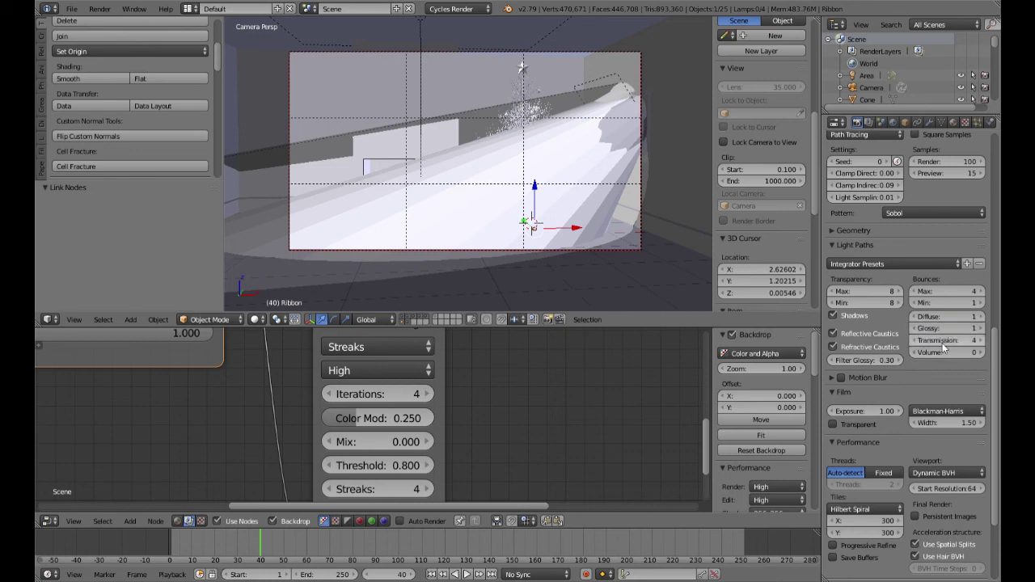
{"action": "left_click", "coordinate": [936, 355]}
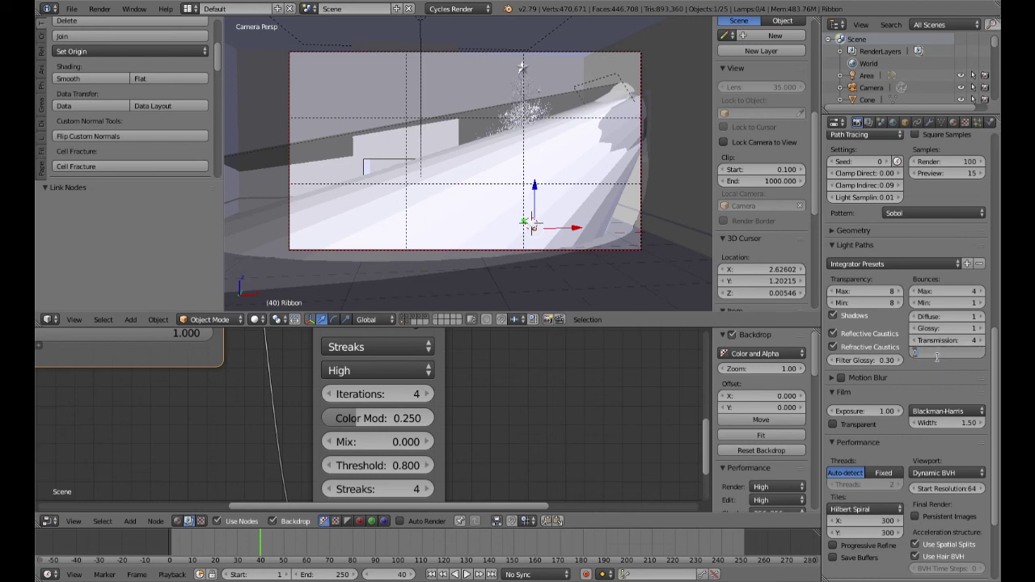
{"action": "type", "text": "0"}
{"action": "key", "text": "Return"}
{"action": "scroll", "coordinate": [949, 394], "scroll_direction": "down", "scroll_amount": 2}
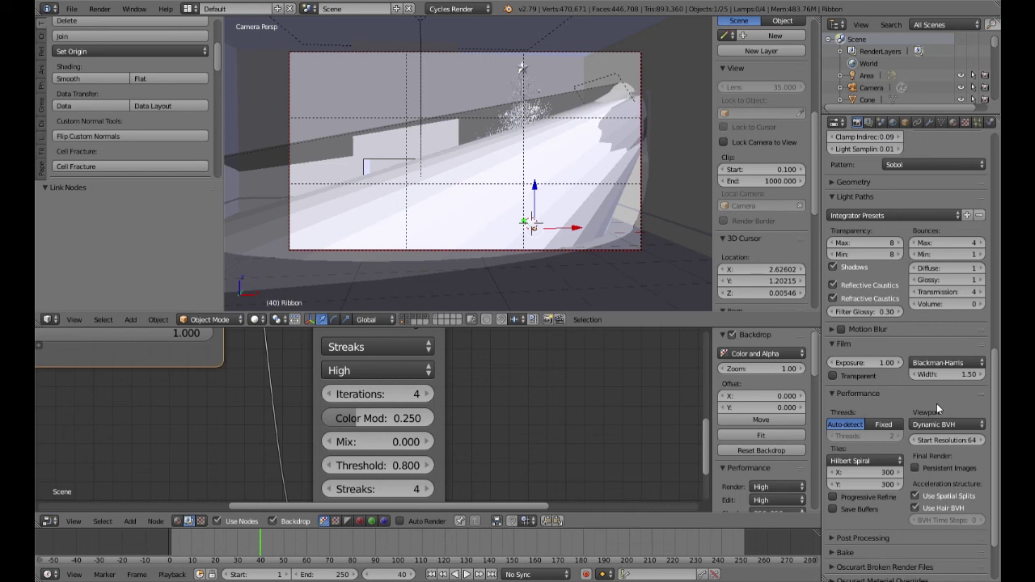
{"action": "scroll", "coordinate": [931, 449], "scroll_direction": "up", "scroll_amount": 20}
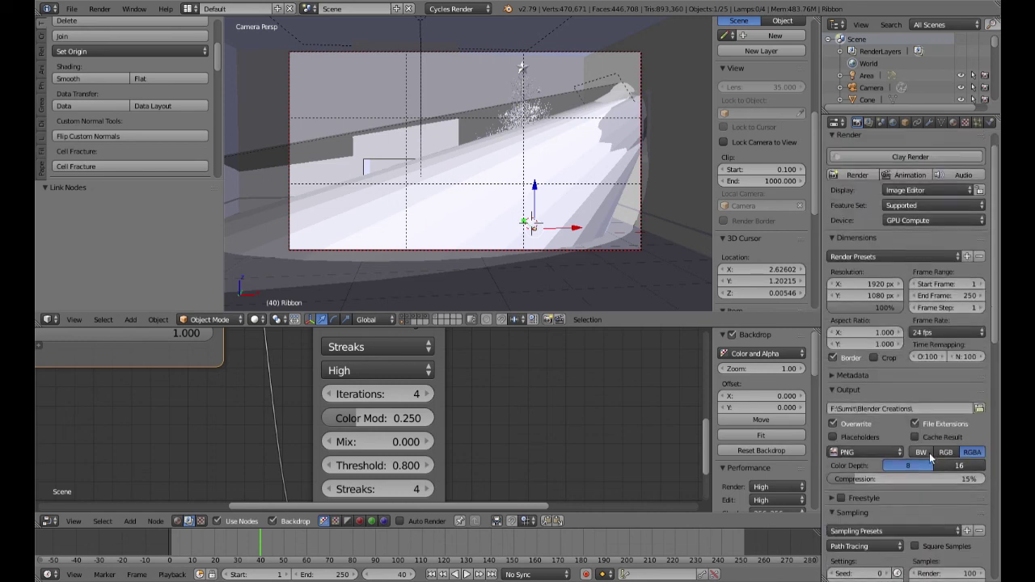
{"action": "scroll", "coordinate": [931, 457], "scroll_direction": "up", "scroll_amount": 1}
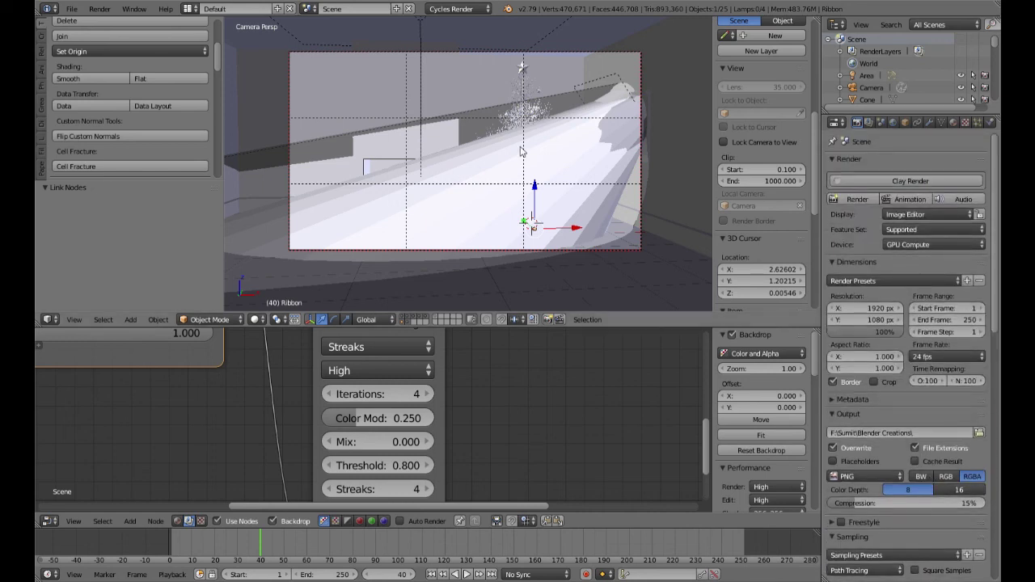